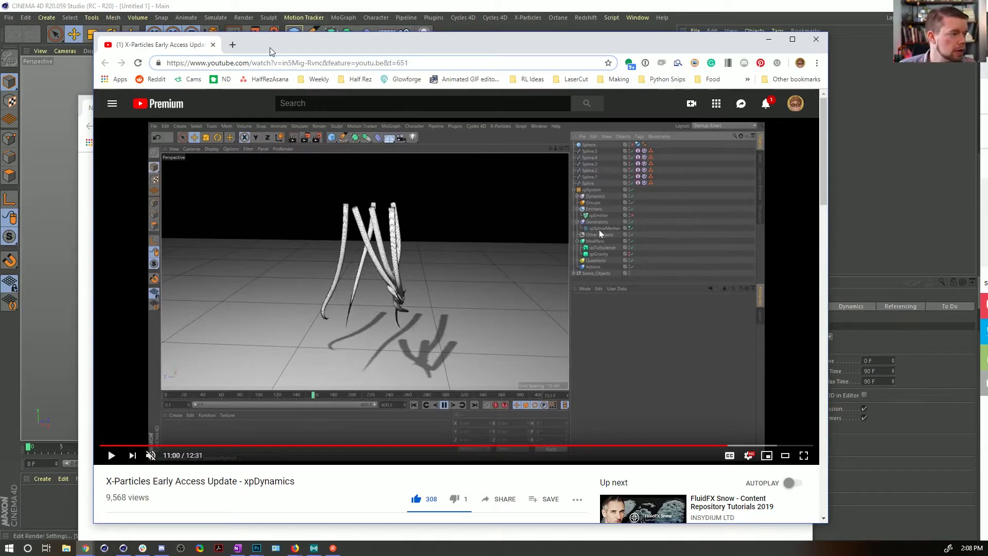
# - Open the insydium.ltd website in a new browser tab
pyautogui.click(232, 44)
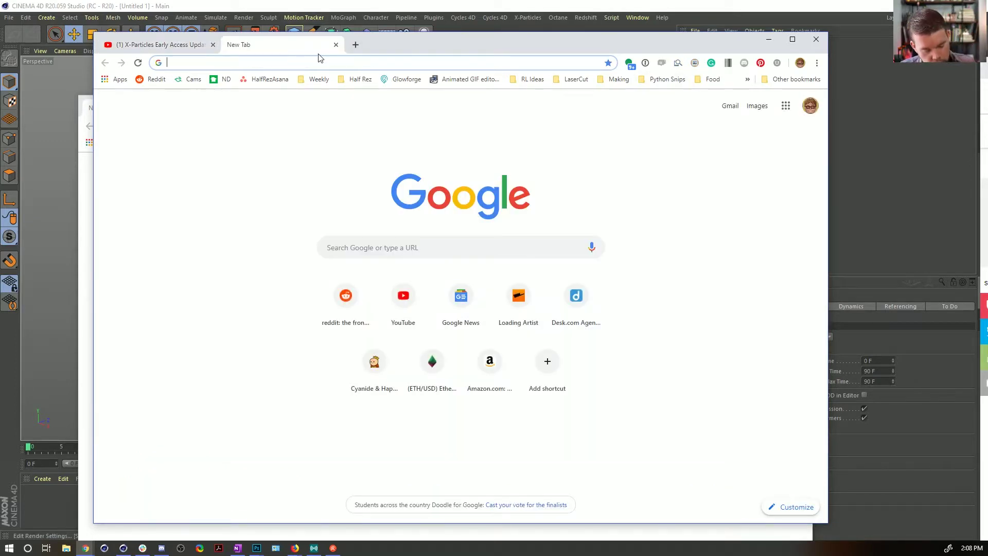
pyautogui.write('insy')
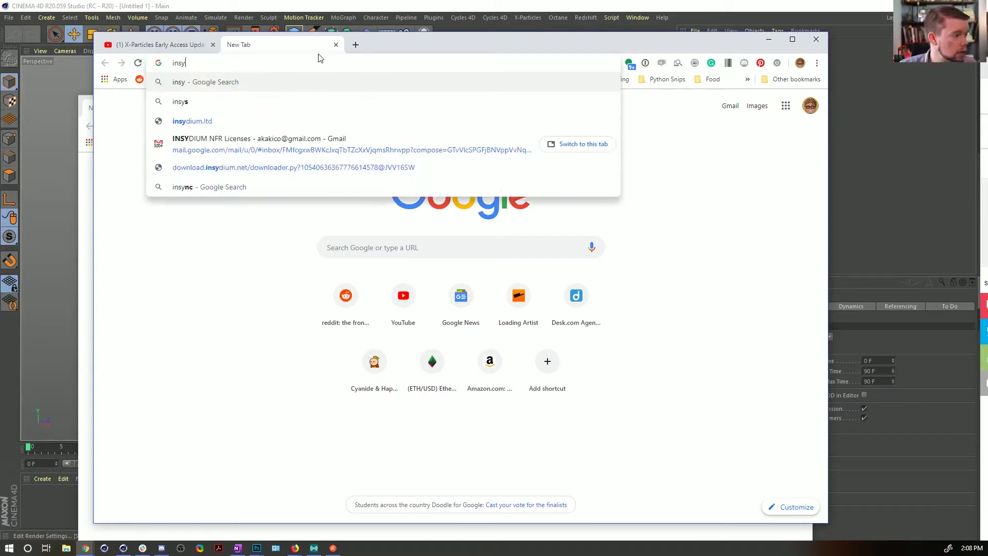
pyautogui.press('Down')
pyautogui.press('Down')
pyautogui.press('Return')
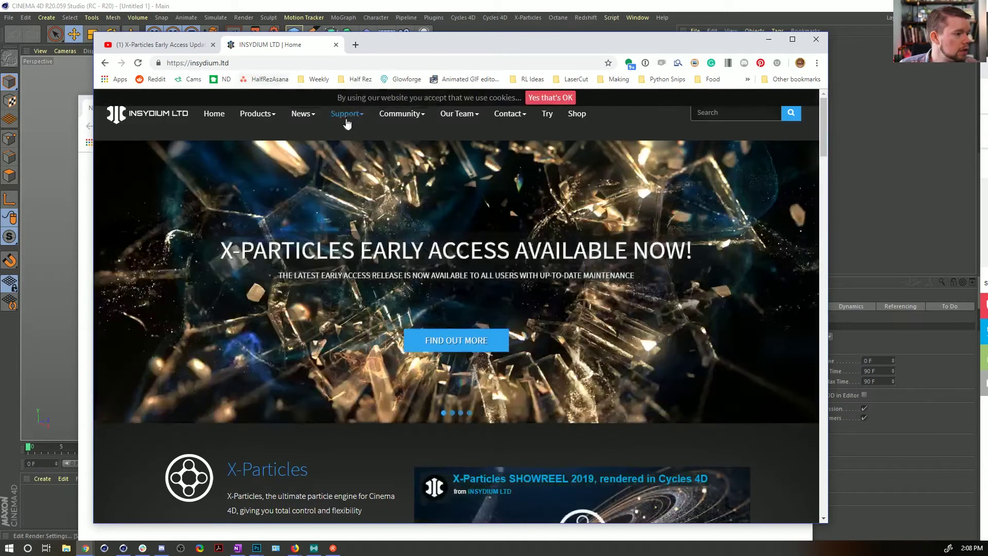
# - Open the Content Repository page from the site's community section and look over its scene files
pyautogui.moveTo(262, 119)
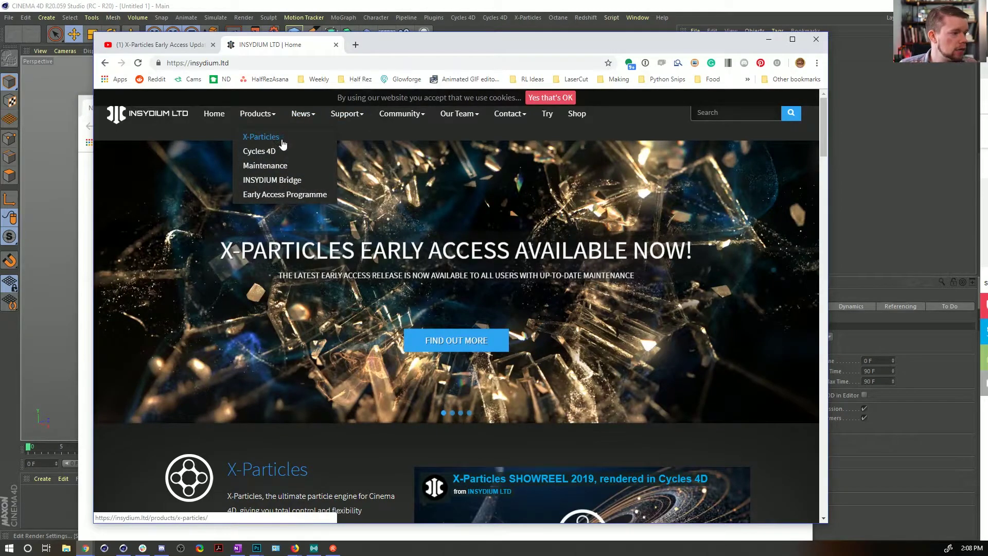
pyautogui.moveTo(466, 122)
pyautogui.moveTo(404, 116)
pyautogui.click(416, 139)
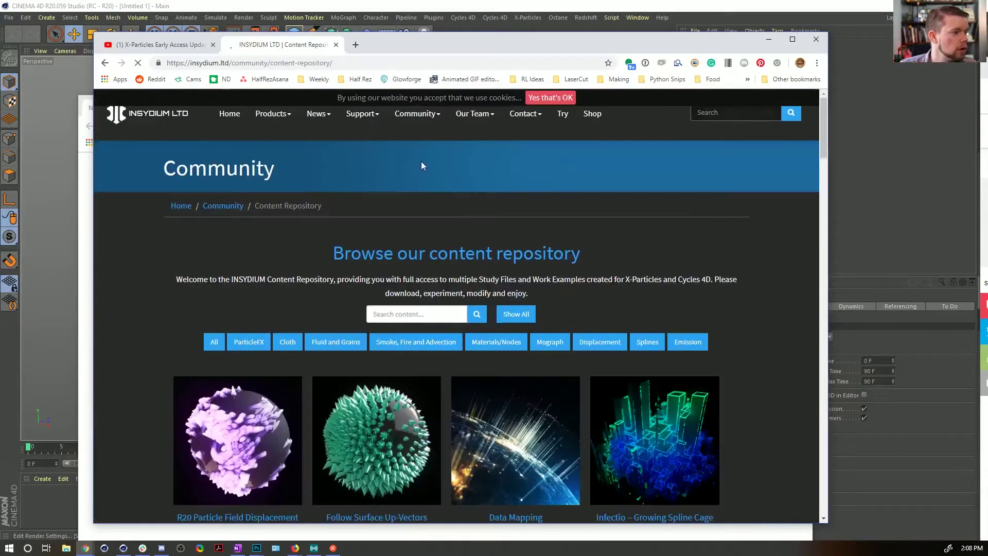
pyautogui.scroll(-3, 351, 280)
pyautogui.scroll(5, 351, 281)
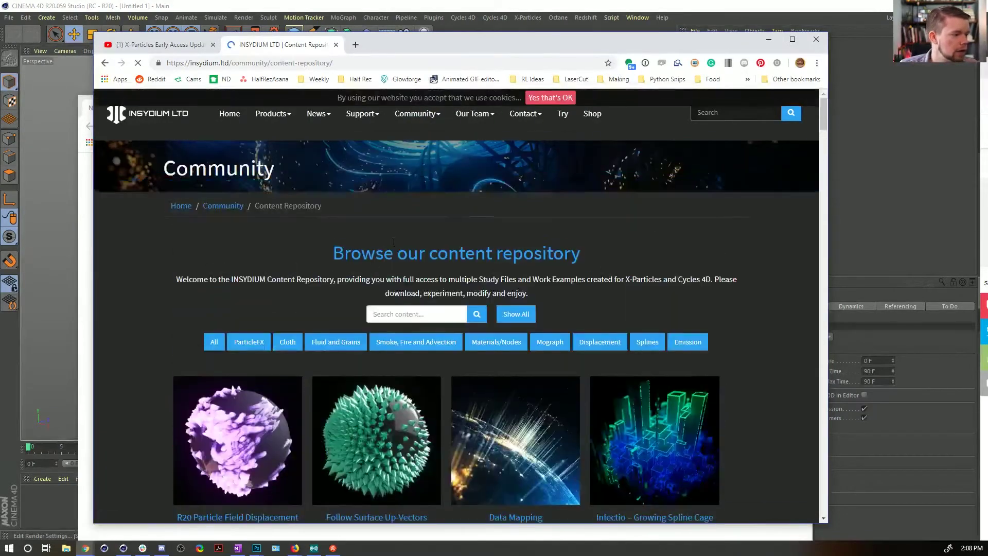
# - Search the content repository for "tendrils" and look through the matching scene files
pyautogui.click(433, 314)
pyautogui.write('tendrils')
pyautogui.press('Return')
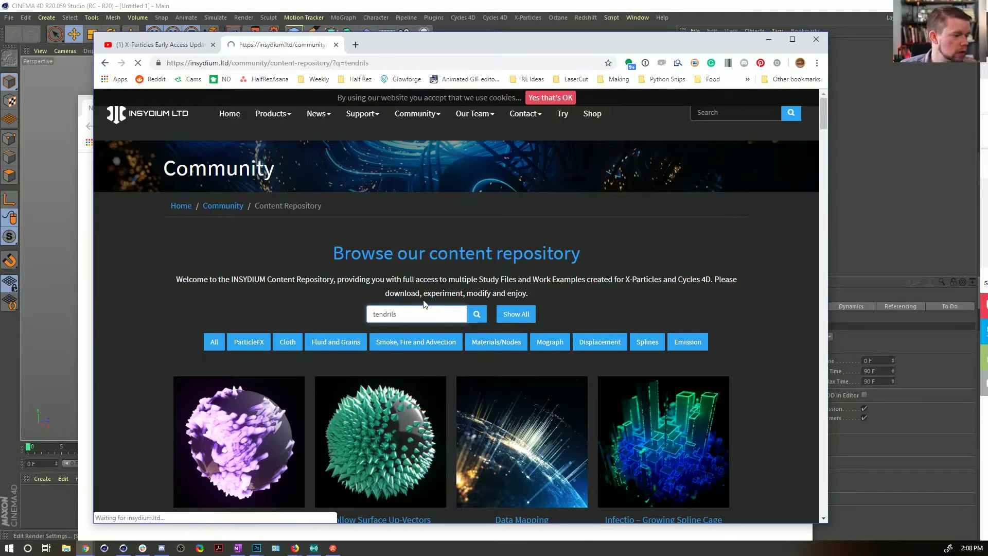
pyautogui.scroll(-4, 390, 325)
pyautogui.scroll(3, 476, 300)
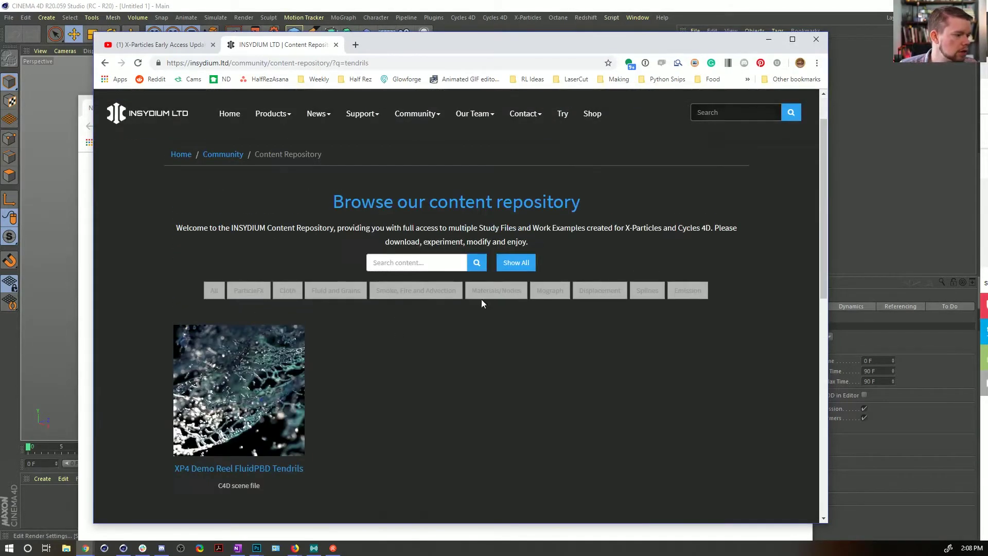
pyautogui.click(416, 262)
pyautogui.click(319, 262)
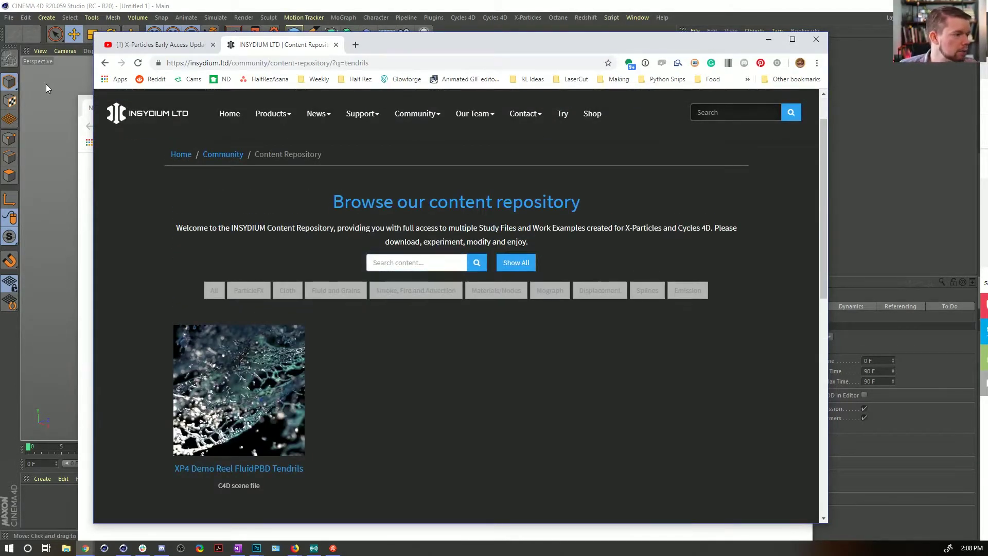
# - Return to the full content repository listing and browse its example thumbnails
pyautogui.click(104, 63)
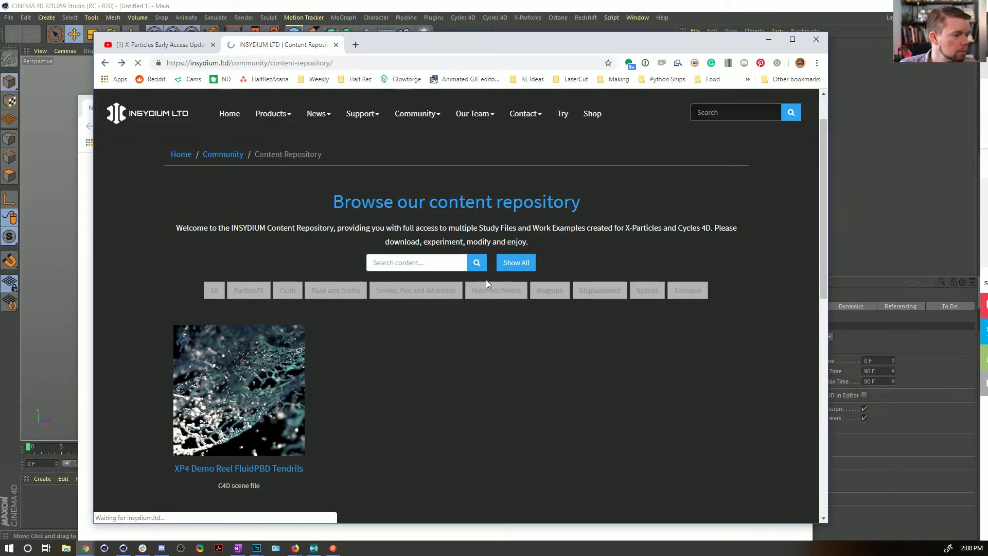
pyautogui.scroll(-10, 295, 376)
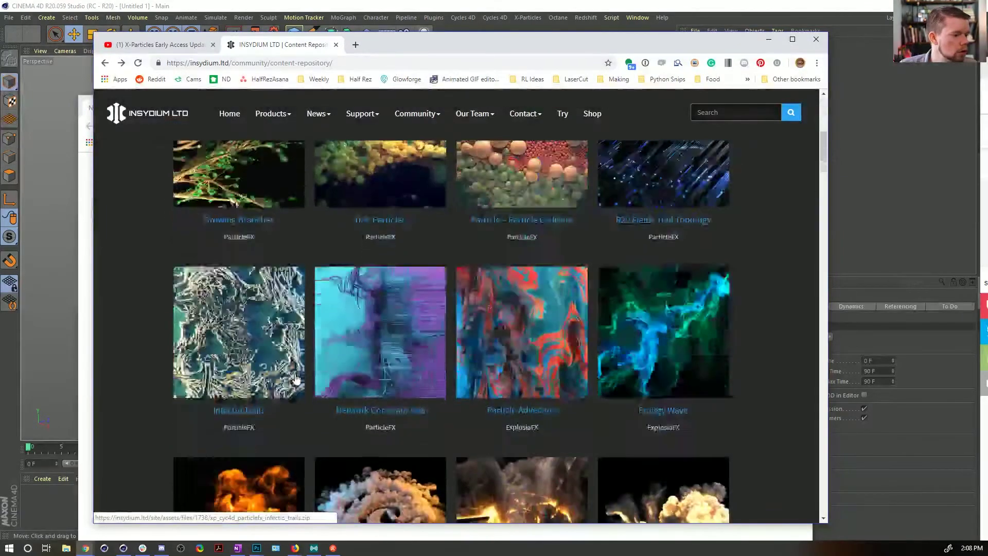
pyautogui.scroll(-3, 295, 377)
pyautogui.scroll(12, 427, 217)
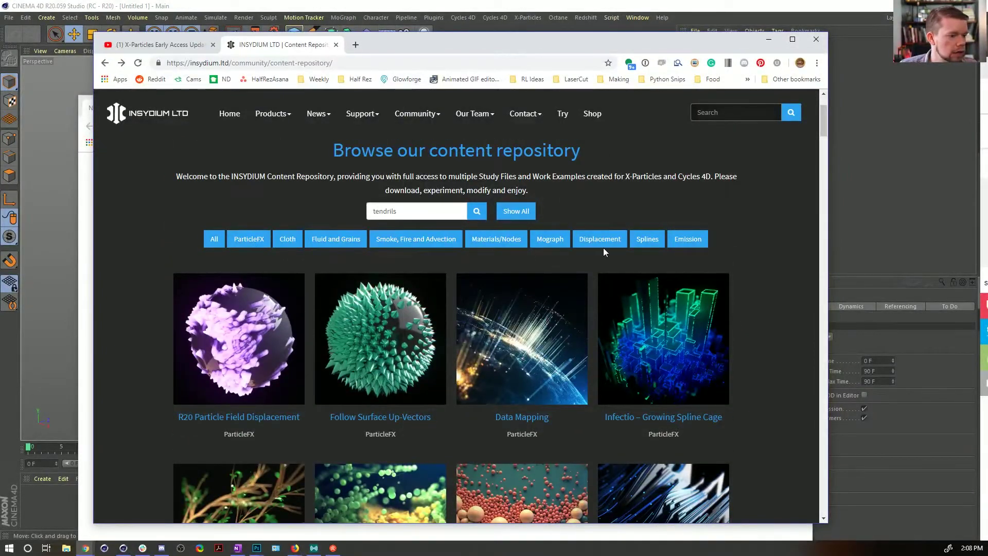
# - Replace the repository search term with "dynamics" and run the search
pyautogui.click(405, 212)
pyautogui.press('BackSpace')
pyautogui.press('BackSpace')
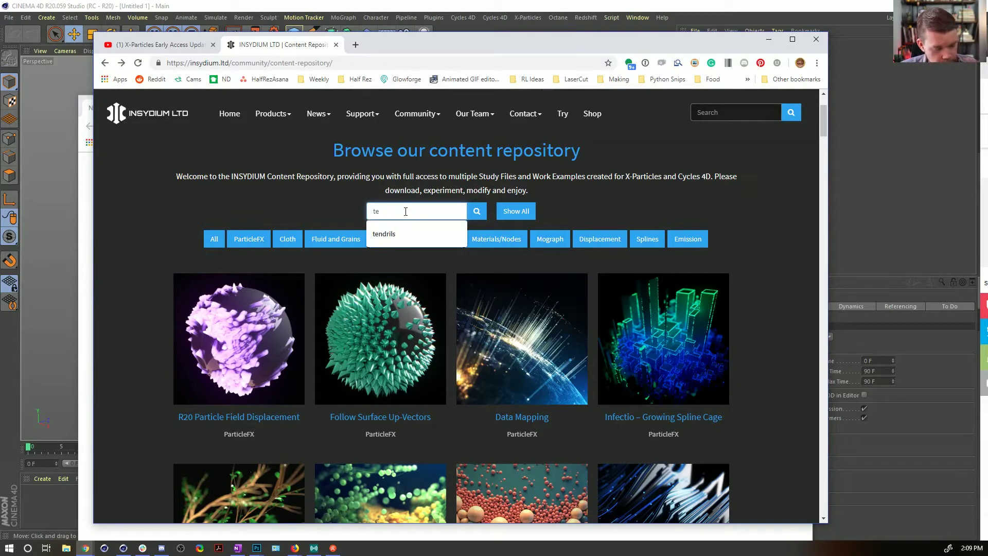
pyautogui.press('BackSpace')
pyautogui.press('BackSpace')
pyautogui.write('dynamics')
pyautogui.press('Return')
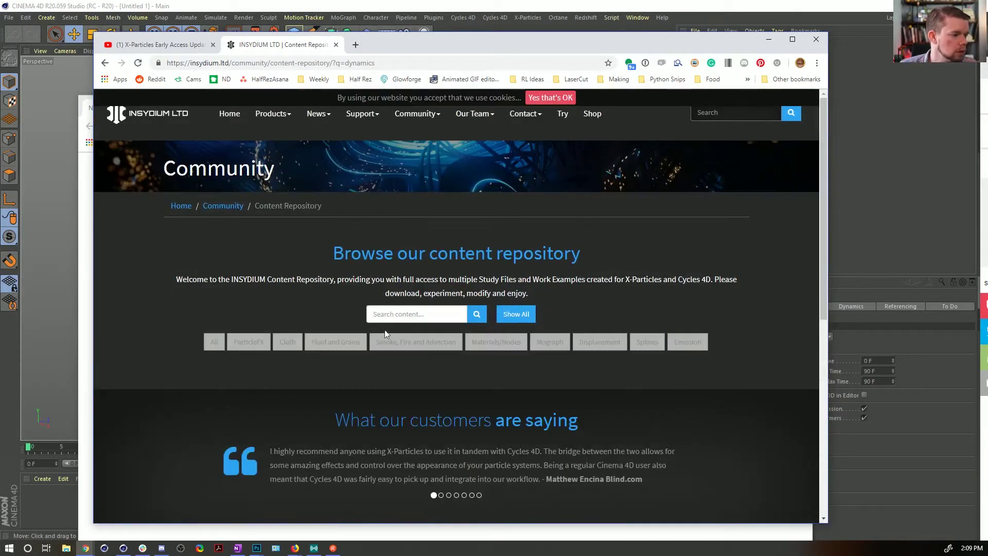
pyautogui.click(427, 316)
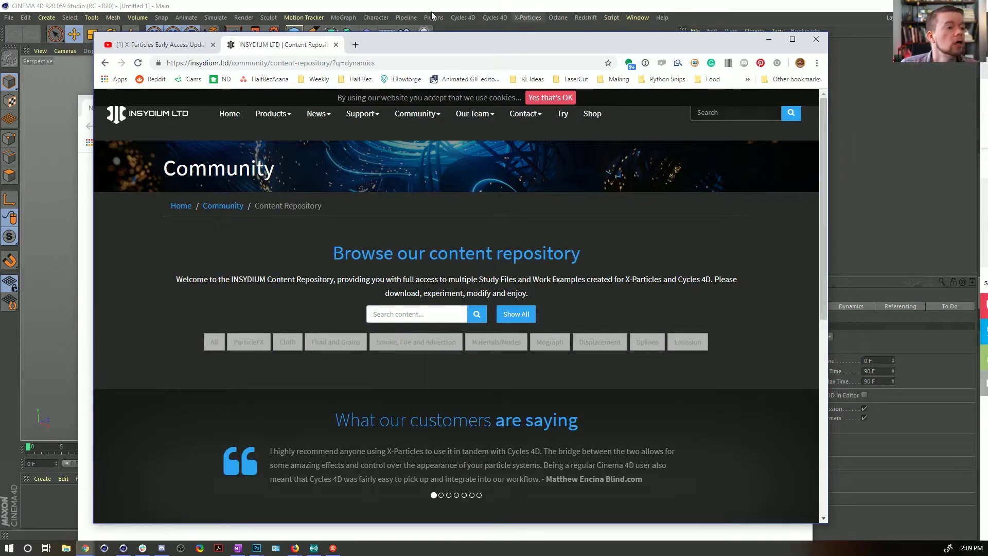
# - Check the xpDynamics video, then switch to Cinema 4D and add a Helix spline to the empty scene
pyautogui.click(189, 46)
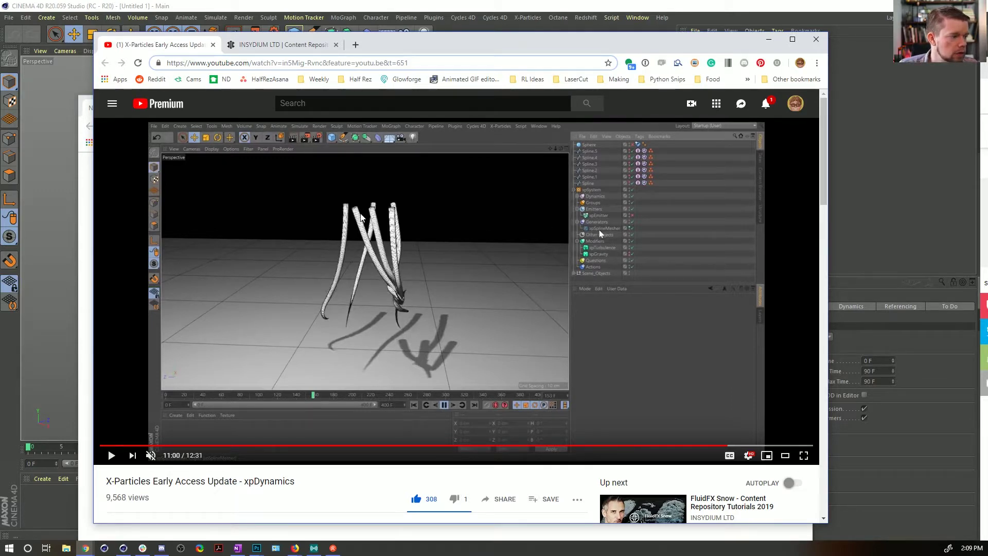
pyautogui.click(773, 12)
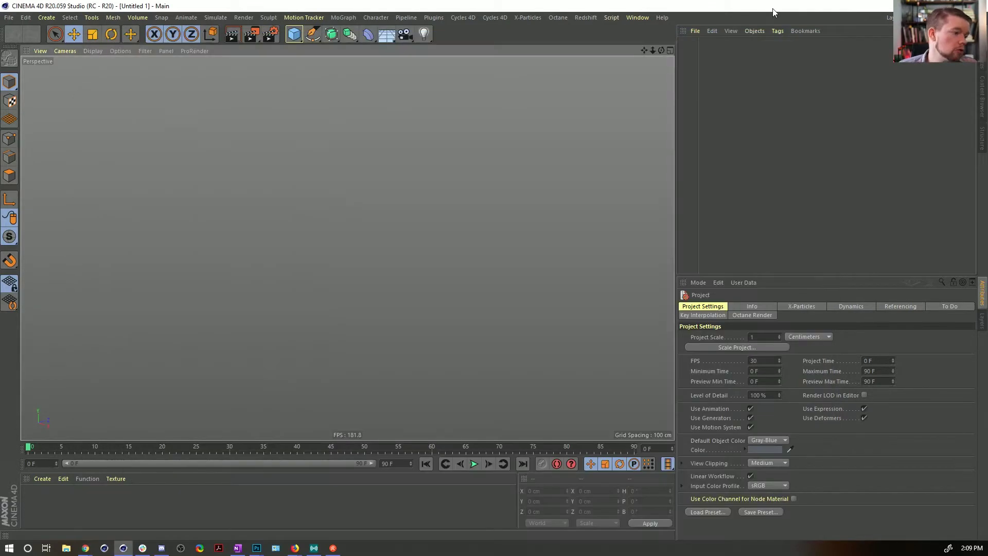
pyautogui.click(522, 18)
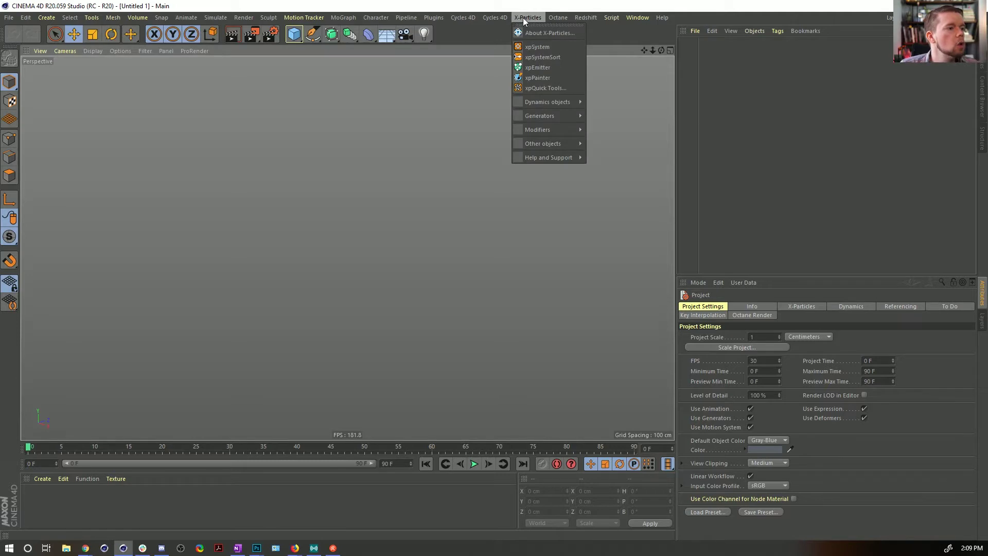
pyautogui.click(316, 37)
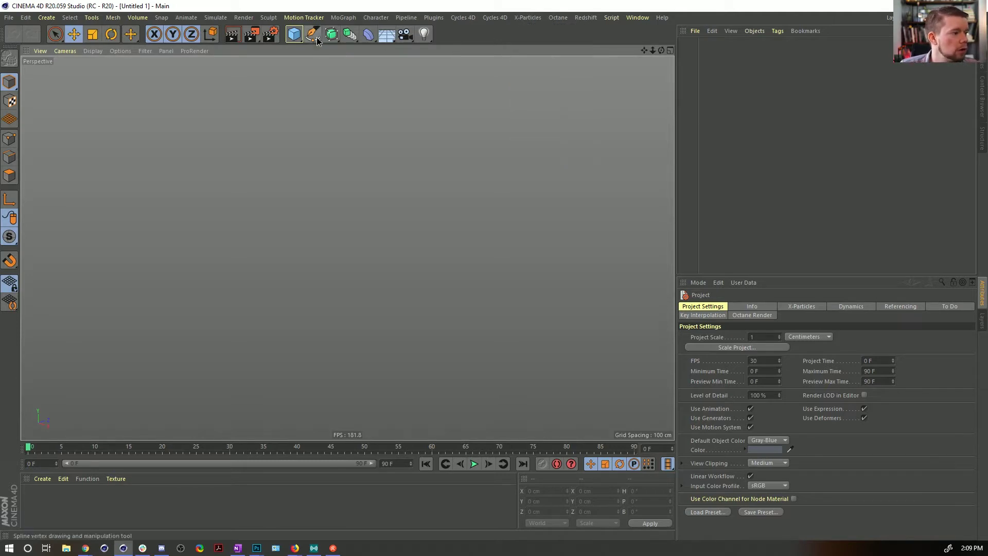
pyautogui.click(316, 37)
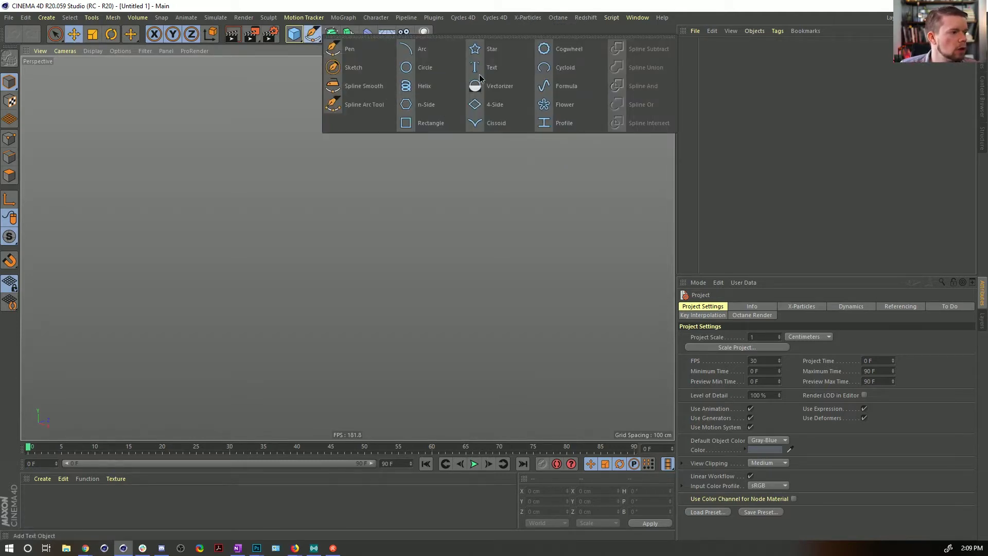
pyautogui.click(408, 86)
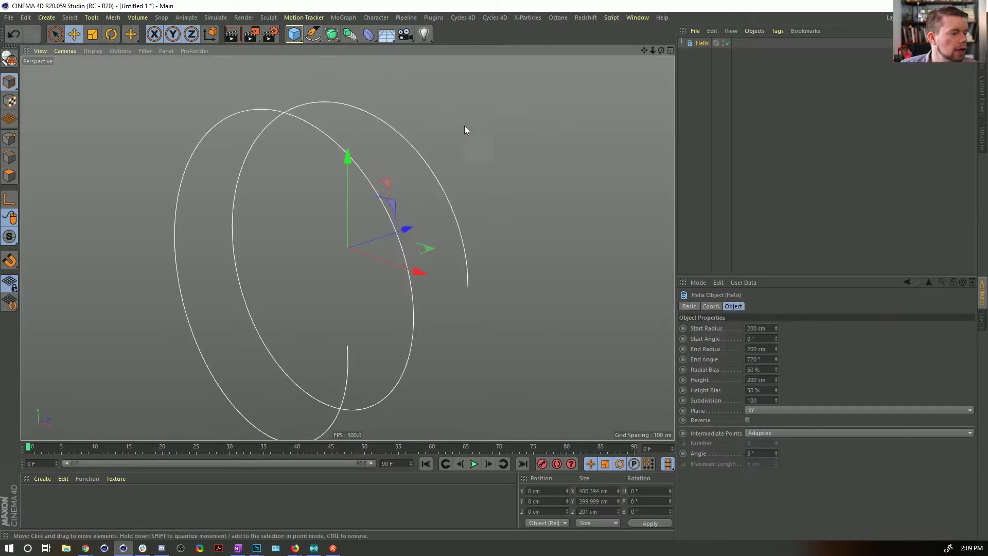
# - Set the helix's subdivision to 50, its start and end radius to 0 cm, and its end angle to 0°
pyautogui.click(769, 401)
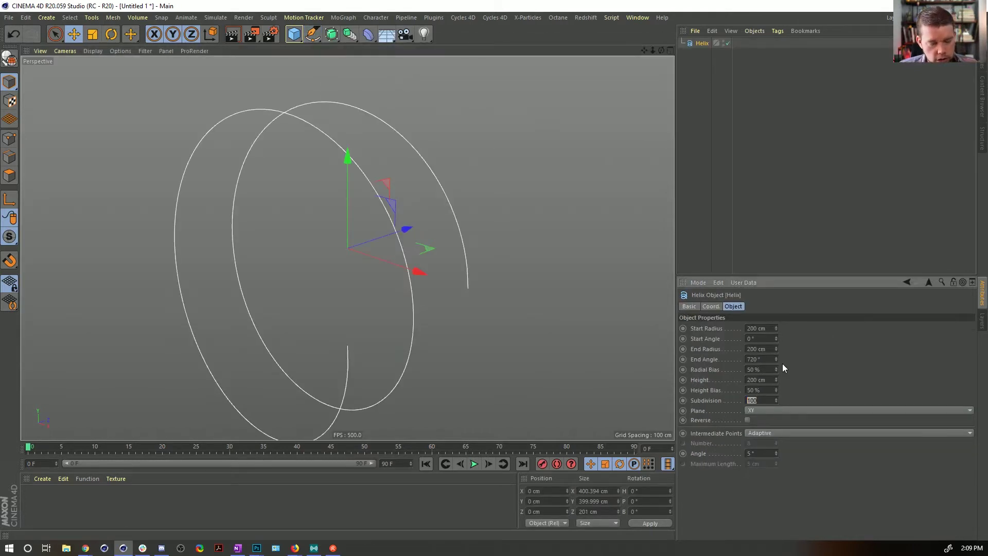
pyautogui.write('50')
pyautogui.press('Return')
pyautogui.moveTo(768, 329); pyautogui.dragTo(689, 323)
pyautogui.write('0')
pyautogui.press('Tab')
pyautogui.press('Tab')
pyautogui.write('0')
pyautogui.press('Return')
pyautogui.moveTo(765, 355); pyautogui.dragTo(769, 370)
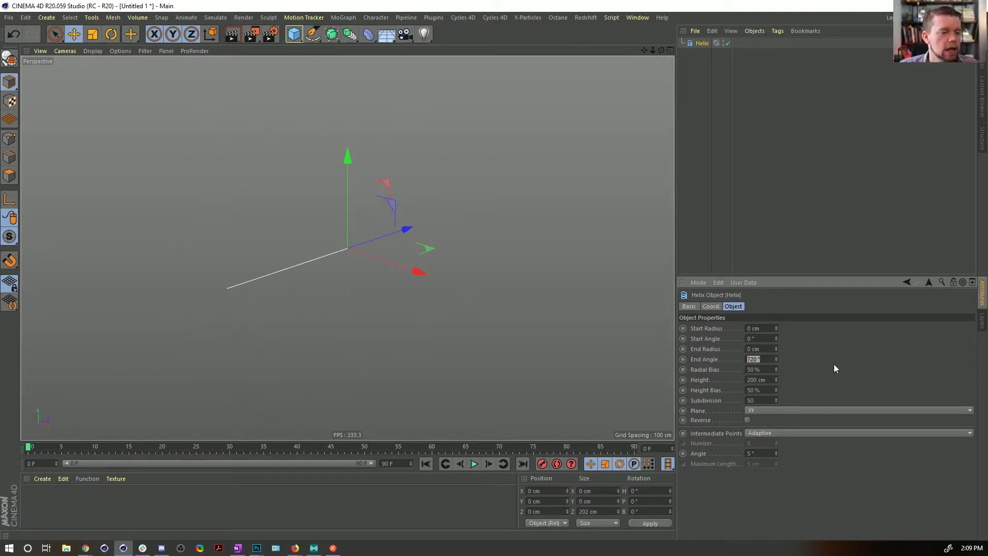
pyautogui.write('0')
pyautogui.press('Return')
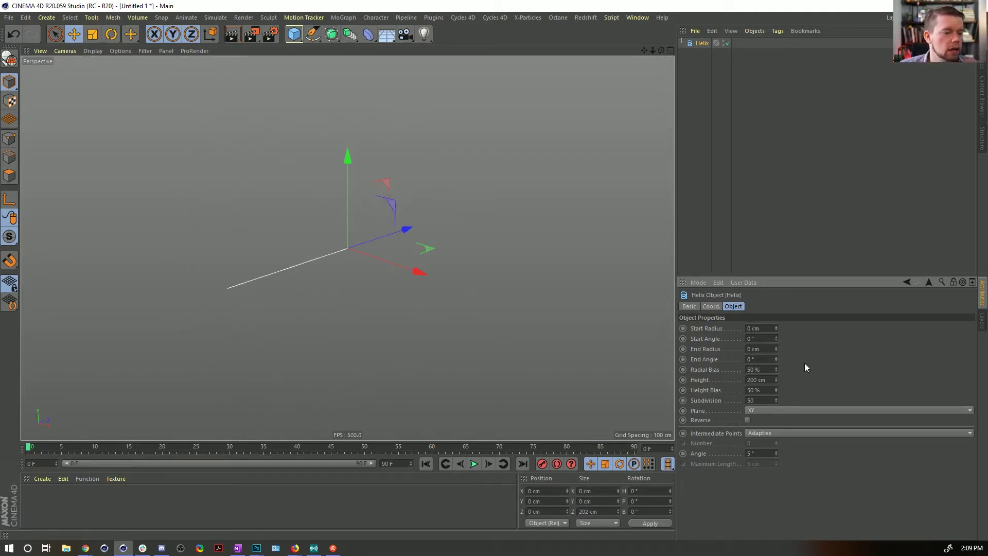
# - Set the helix's plane to XZ so the straight spline stands vertically
pyautogui.click(761, 411)
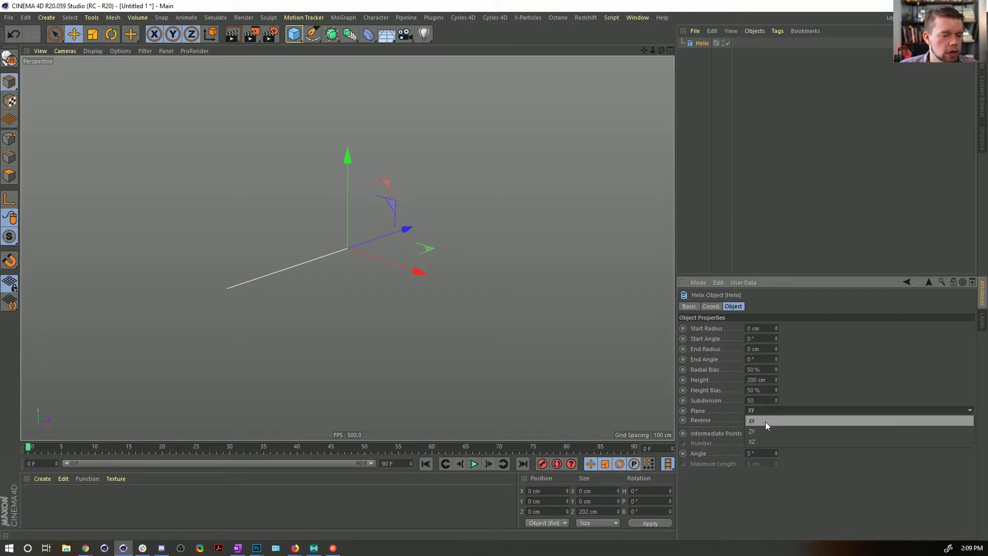
pyautogui.click(762, 441)
pyautogui.click(709, 214)
pyautogui.keyDown('alt'); pyautogui.moveTo(354, 190); pyautogui.dragTo(499, 244); pyautogui.keyUp('alt')
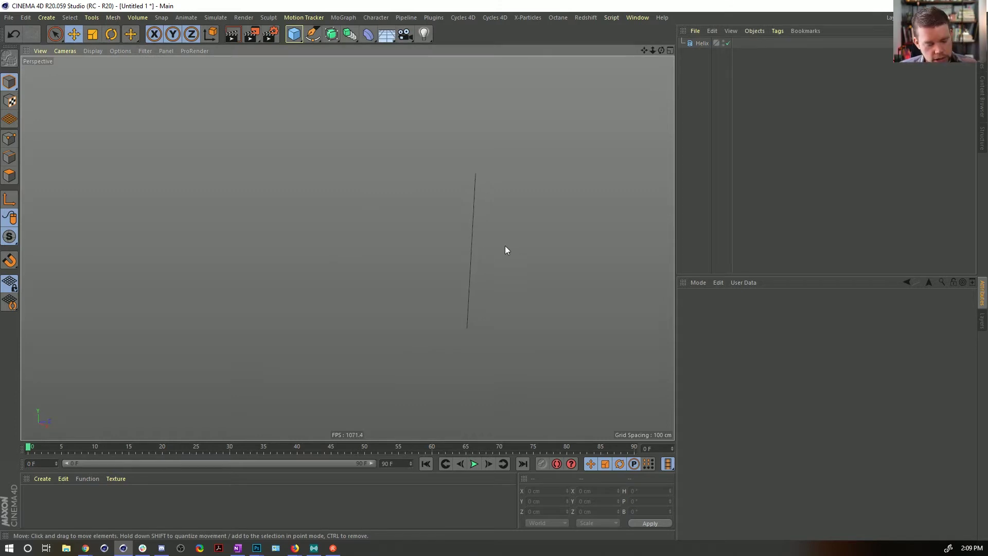
# - Duplicate the Helix as a disabled backup and make the original Helix an editable spline
pyautogui.click(700, 43)
pyautogui.keyDown('ctrl'); pyautogui.moveTo(699, 42); pyautogui.dragTo(707, 59); pyautogui.keyUp('ctrl')
pyautogui.click(732, 53)
pyautogui.click(696, 44)
pyautogui.press('c')
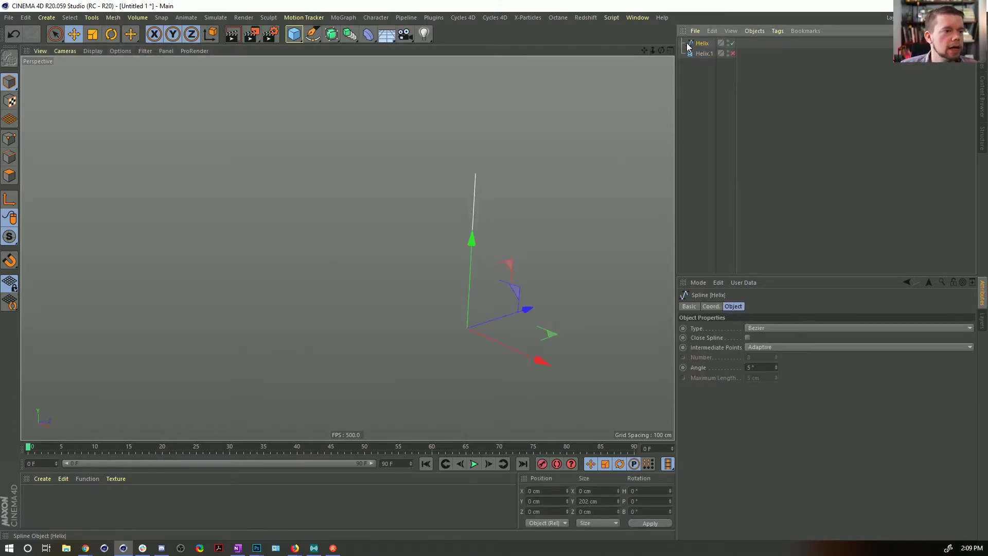
# - Add an xpDynamics tag to the editable Helix spline and enlarge the area showing the tag's properties
pyautogui.rightClick(695, 44)
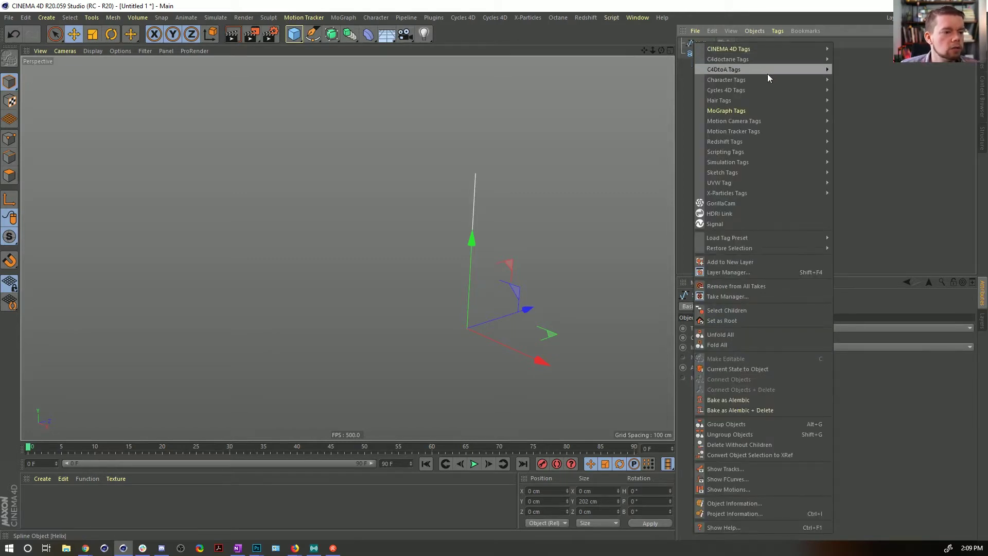
pyautogui.moveTo(739, 192)
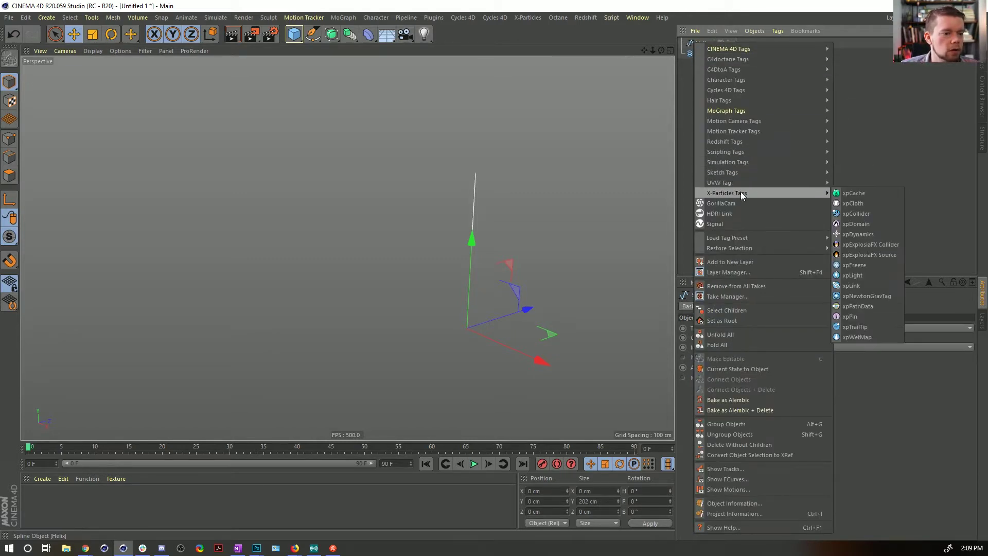
pyautogui.click(869, 235)
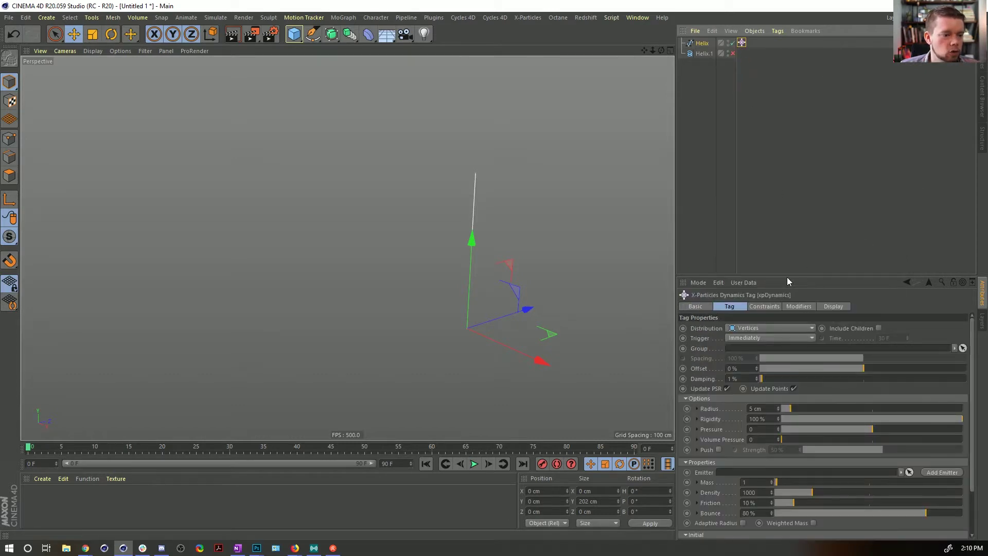
pyautogui.moveTo(786, 274); pyautogui.dragTo(766, 137)
pyautogui.click(747, 192)
pyautogui.click(777, 203)
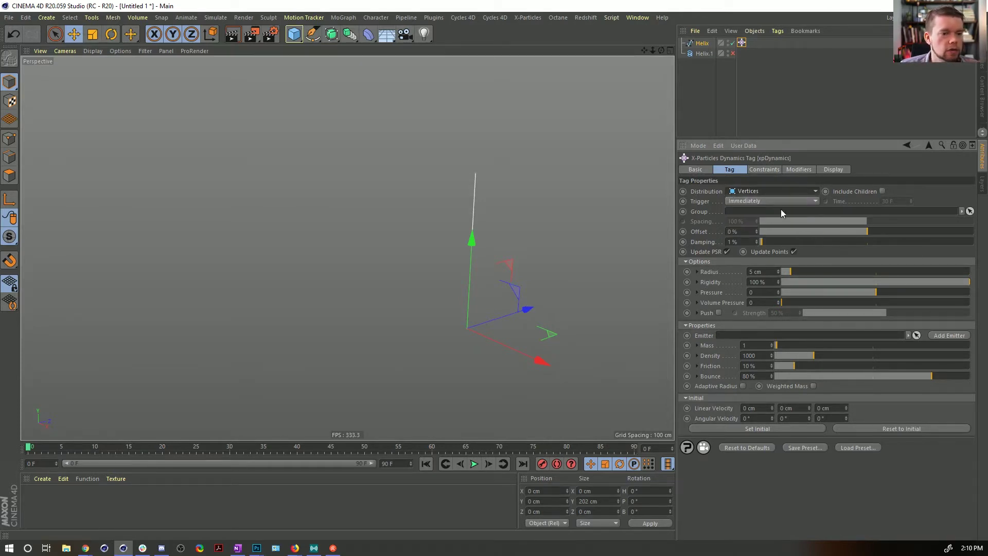
# - Add an emitter from the xpDynamics tag and briefly play the simulation
pyautogui.click(943, 335)
pyautogui.click(474, 464)
pyautogui.click(473, 464)
pyautogui.keyDown('alt'); pyautogui.moveTo(474, 215); pyautogui.dragTo(524, 189, button='right'); pyautogui.keyUp('alt')
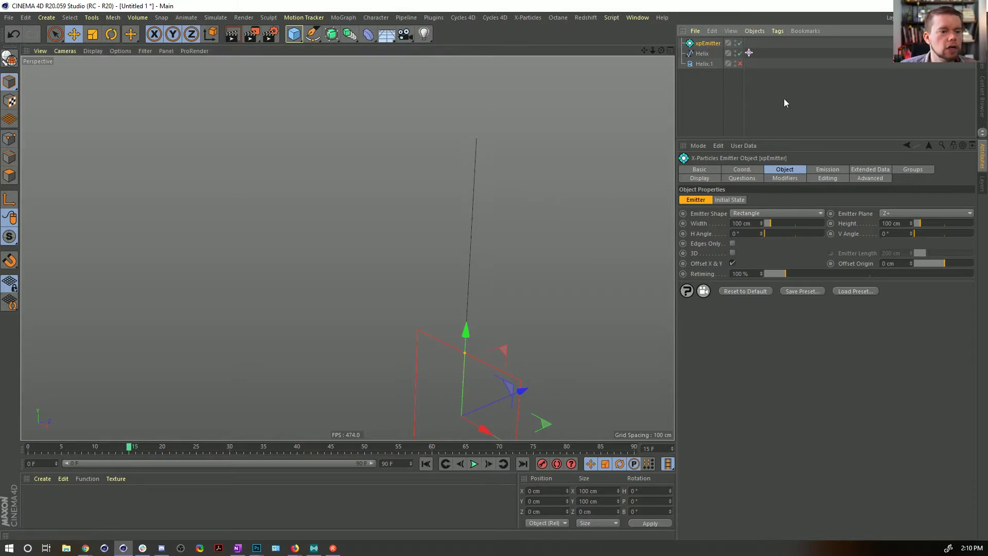
# - Set the emitter's editor display to Circle (Filled) and play the simulation from the start to preview the particles along the spline
pyautogui.click(741, 179)
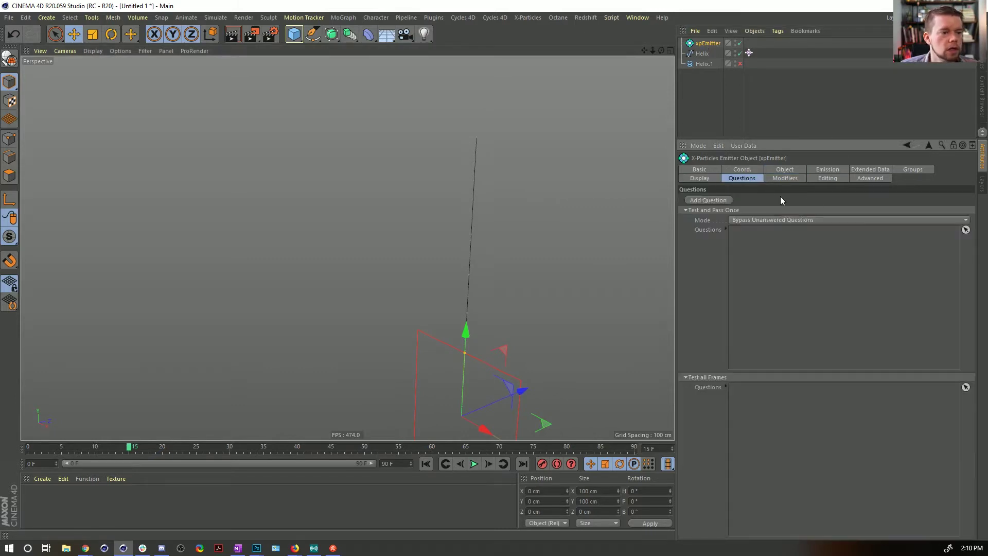
pyautogui.click(699, 178)
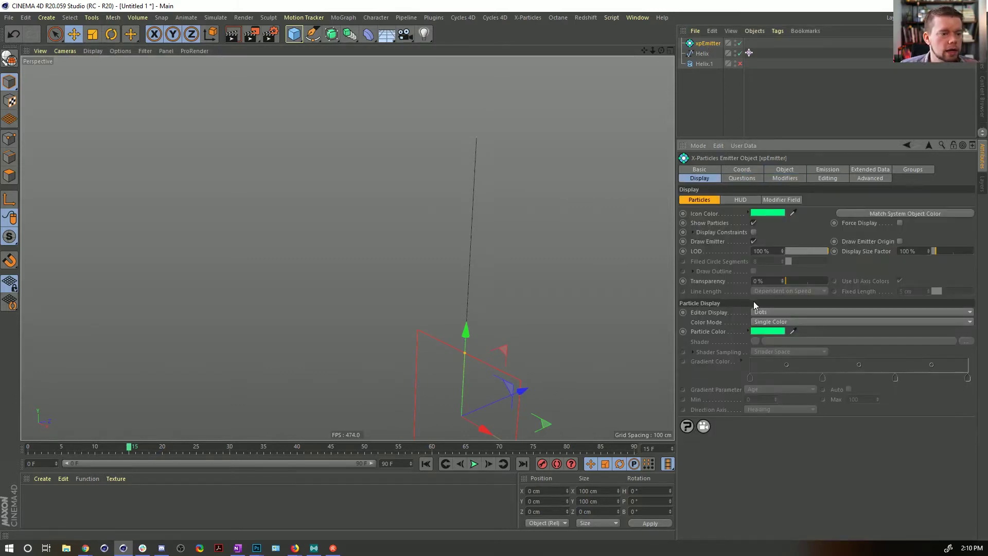
pyautogui.click(770, 312)
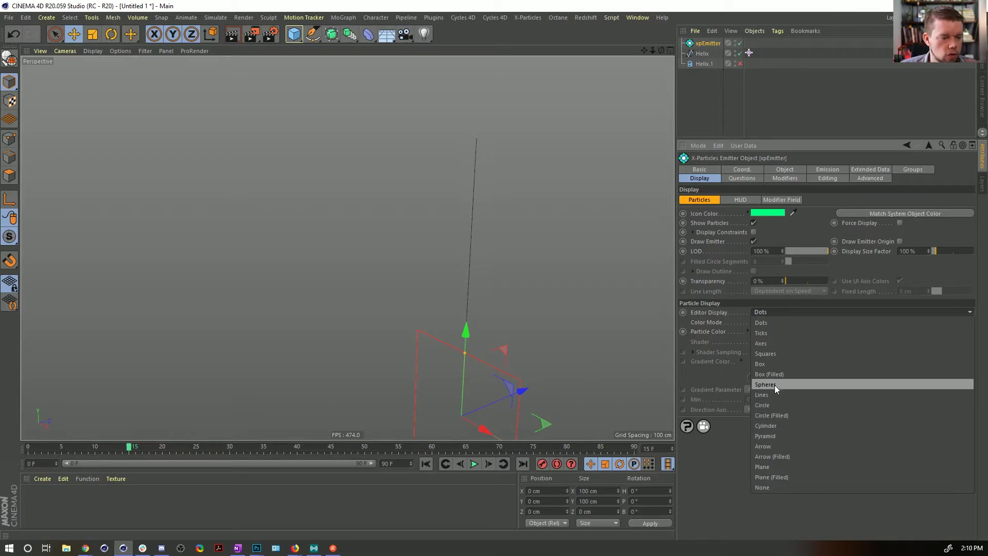
pyautogui.click(777, 416)
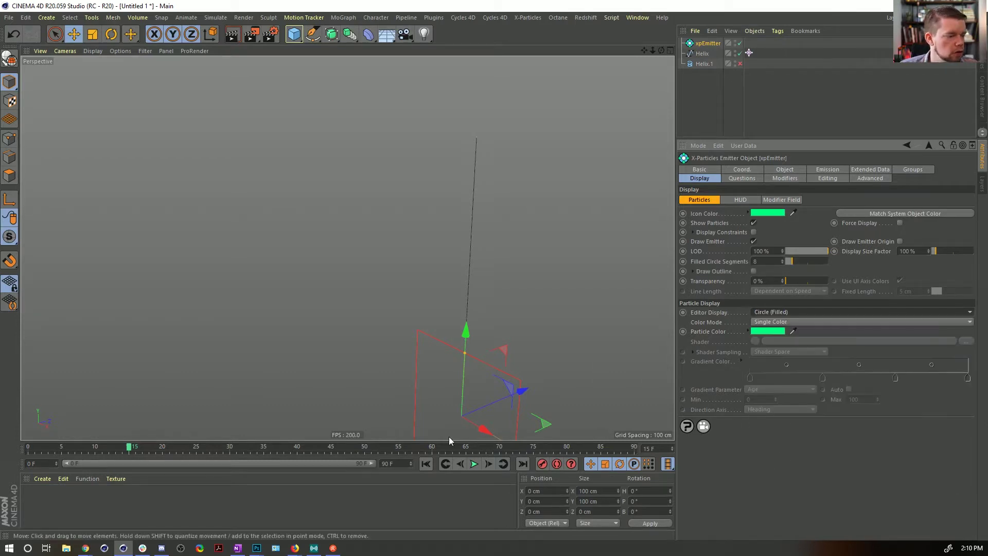
pyautogui.click(426, 463)
pyautogui.click(474, 464)
pyautogui.click(477, 463)
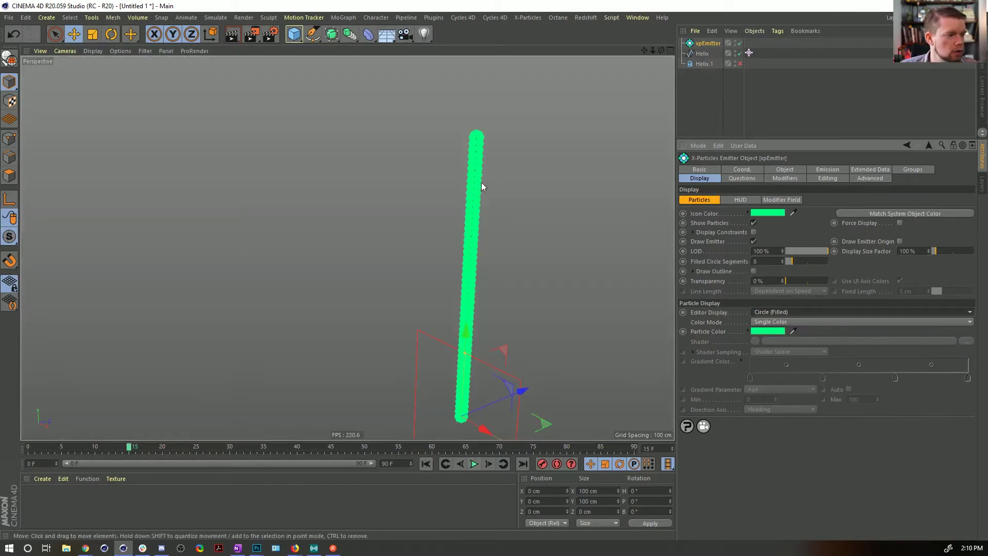
pyautogui.keyDown('alt'); pyautogui.moveTo(483, 182); pyautogui.dragTo(503, 189); pyautogui.keyUp('alt')
pyautogui.keyDown('alt'); pyautogui.moveTo(503, 189); pyautogui.dragTo(483, 205, button='right'); pyautogui.keyUp('alt')
pyautogui.keyDown('alt'); pyautogui.moveTo(483, 205); pyautogui.dragTo(453, 180, button='middle'); pyautogui.keyUp('alt')
# - Examine the xpDynamics tag's radius map, particle properties, constraints and trigger options
pyautogui.click(748, 53)
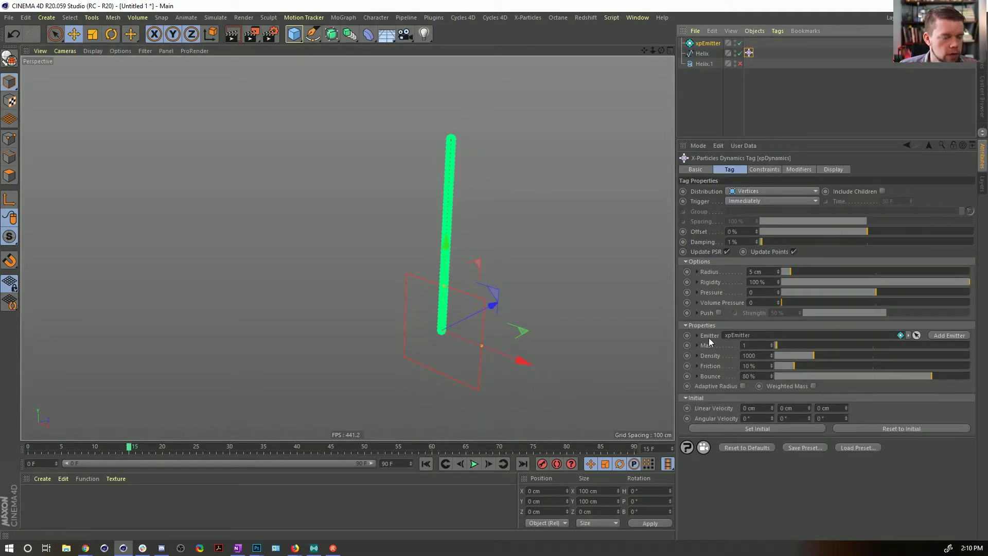
pyautogui.click(696, 271)
pyautogui.click(696, 272)
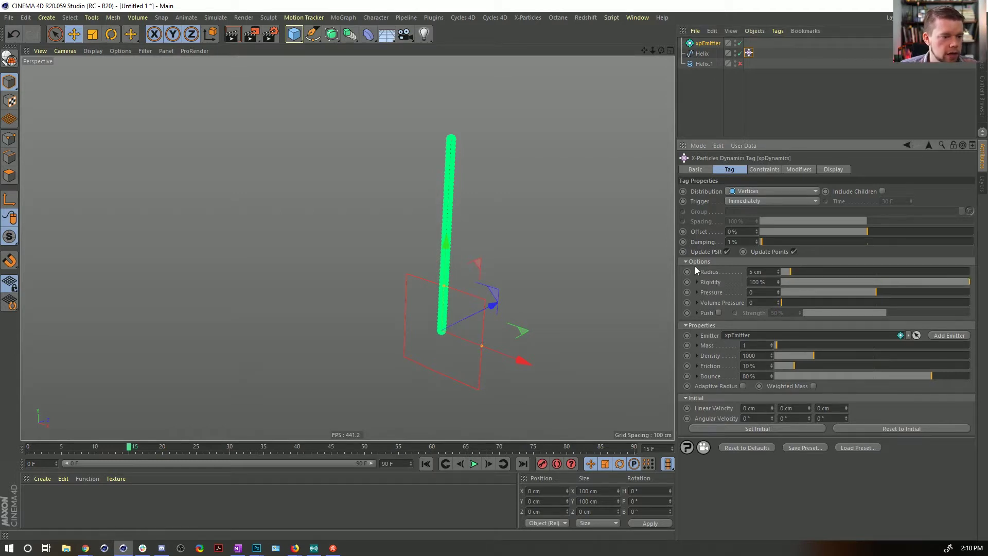
pyautogui.click(696, 272)
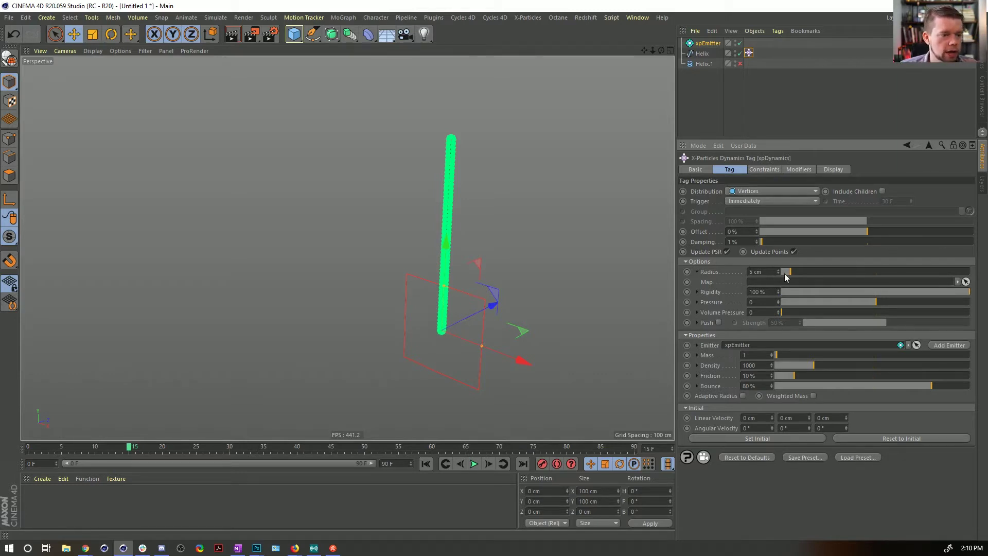
pyautogui.click(697, 271)
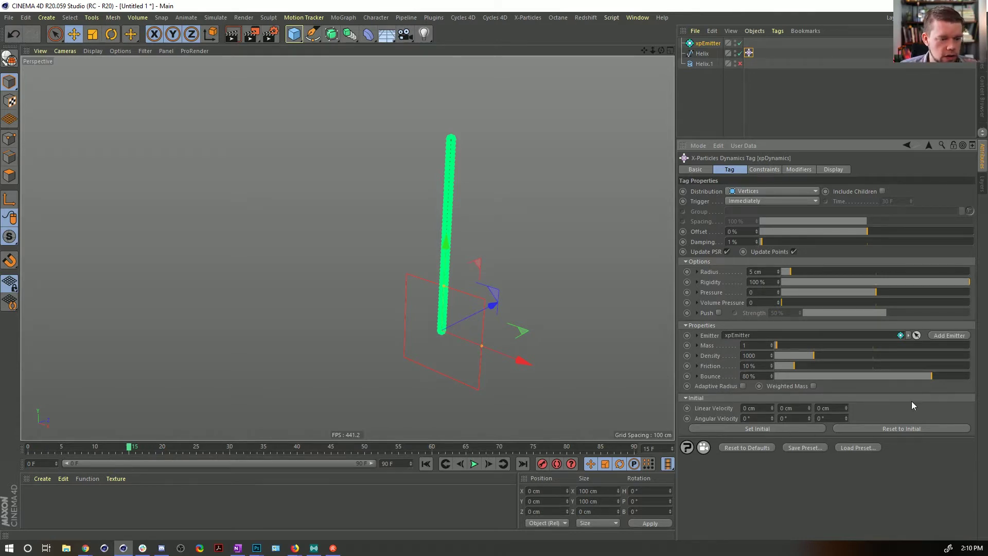
pyautogui.click(772, 172)
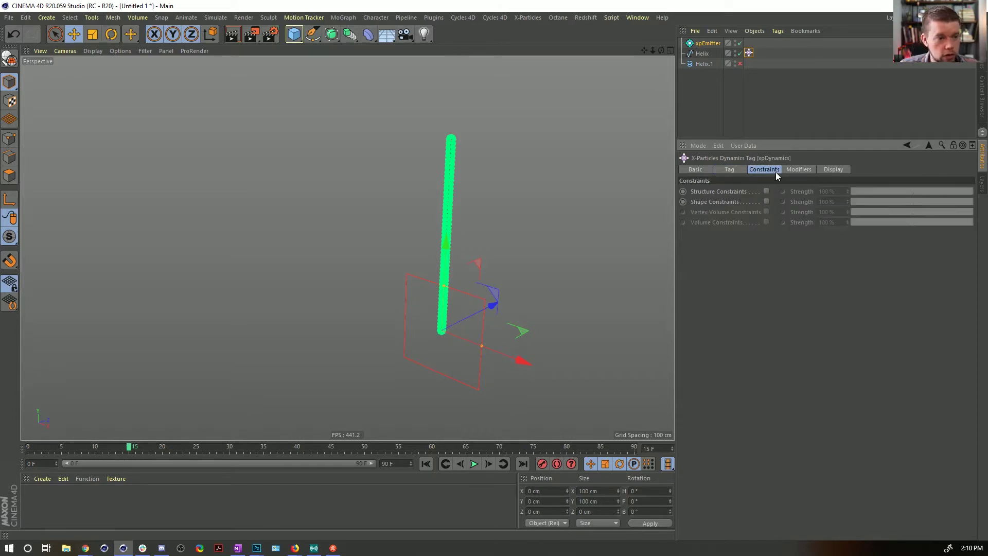
pyautogui.click(731, 171)
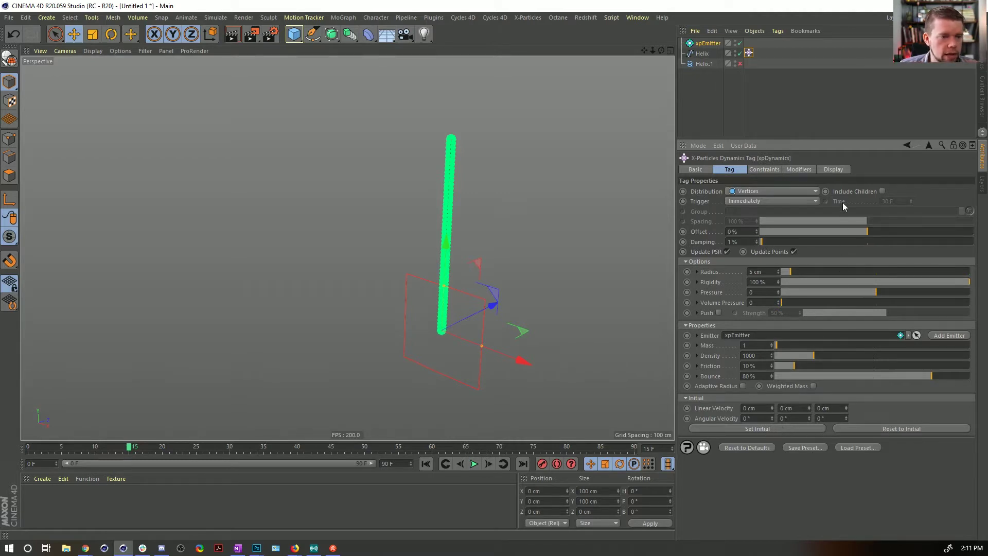
pyautogui.click(755, 202)
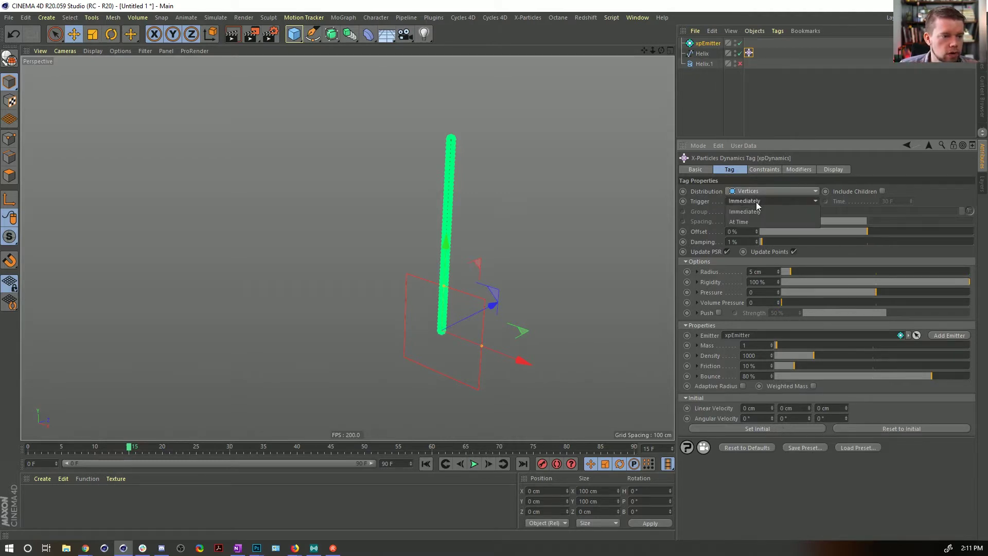
pyautogui.click(862, 204)
# - Create a sphere and move it straight down beneath the spline, to about Y -145 cm
pyautogui.moveTo(295, 35); pyautogui.dragTo(507, 68)
pyautogui.moveTo(474, 252); pyautogui.dragTo(439, 376)
pyautogui.keyDown('alt'); pyautogui.moveTo(440, 376); pyautogui.dragTo(454, 181, button='middle'); pyautogui.keyUp('alt')
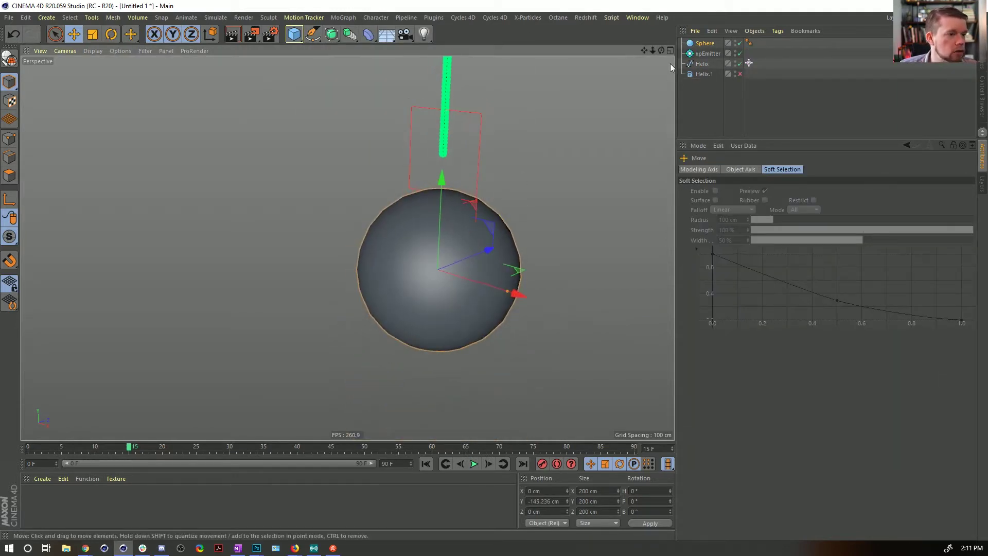
# - Add an xpCollider tag to the sphere, then play the simulation and return to the first frame
pyautogui.rightClick(698, 43)
pyautogui.moveTo(758, 191)
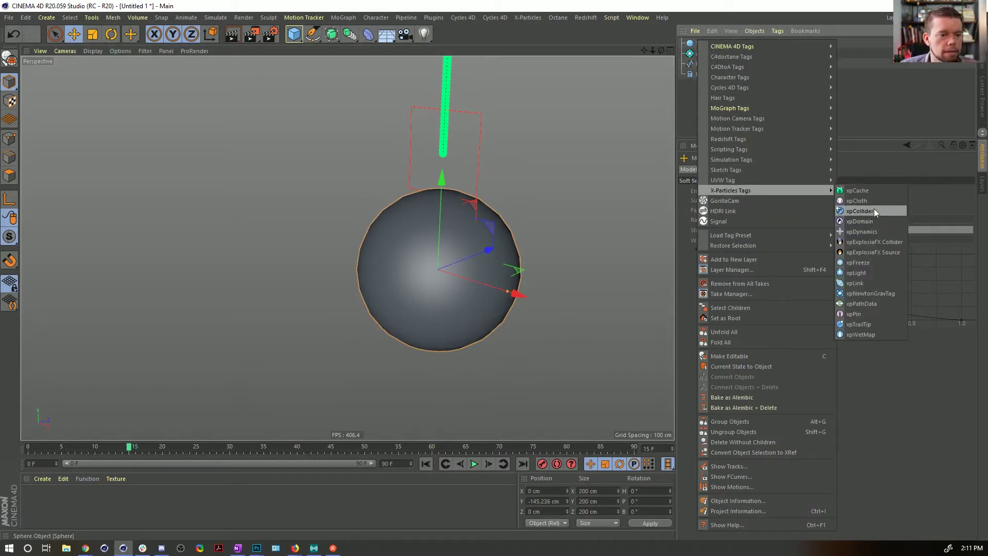
pyautogui.click(874, 209)
pyautogui.click(474, 464)
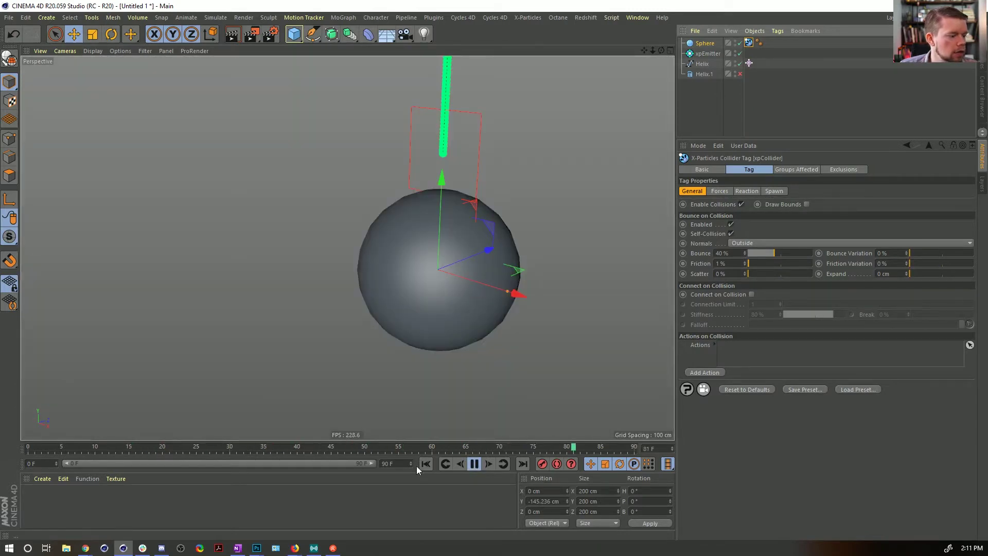
pyautogui.click(473, 464)
pyautogui.click(426, 464)
# - Review the Helix's xpDynamics tag and the emitter's display and emission settings
pyautogui.click(708, 54)
pyautogui.click(748, 63)
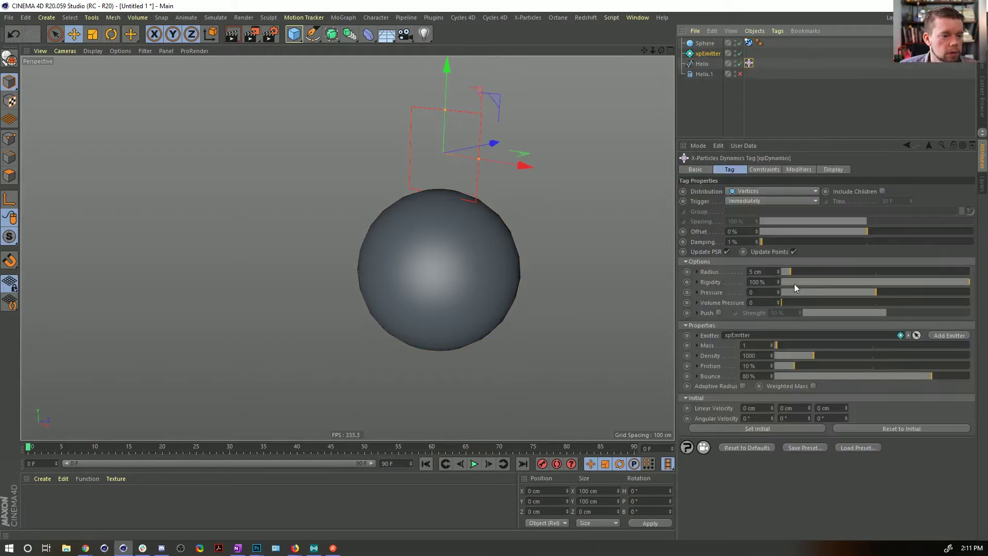
pyautogui.click(711, 53)
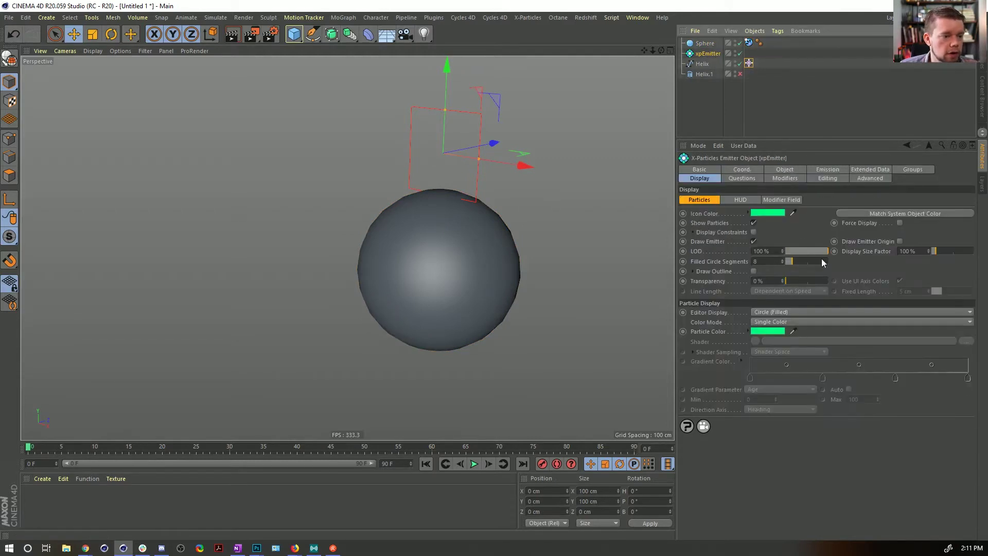
pyautogui.click(828, 178)
pyautogui.click(828, 169)
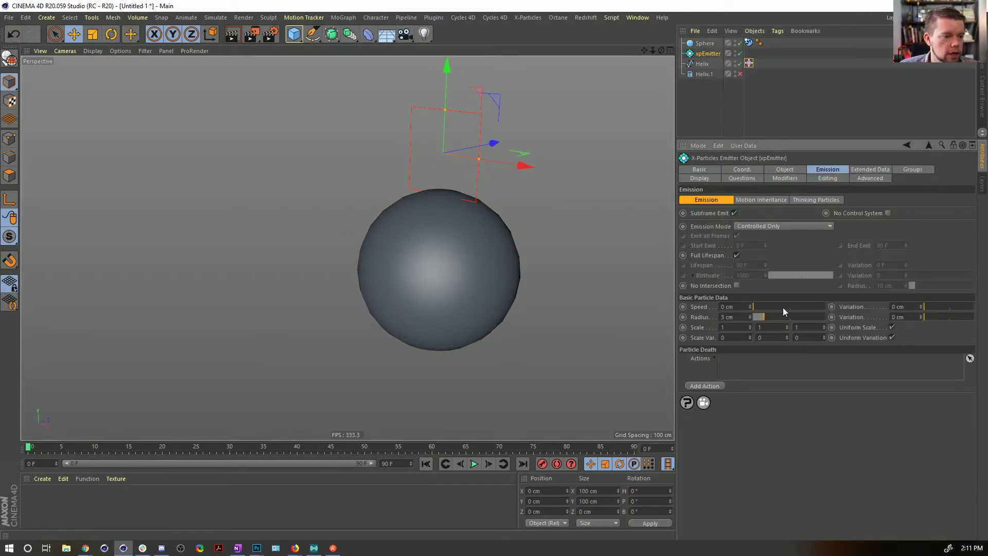
# - Add an xpGravity modifier to the scene and play the simulation to drop the strand onto the sphere
pyautogui.click(528, 18)
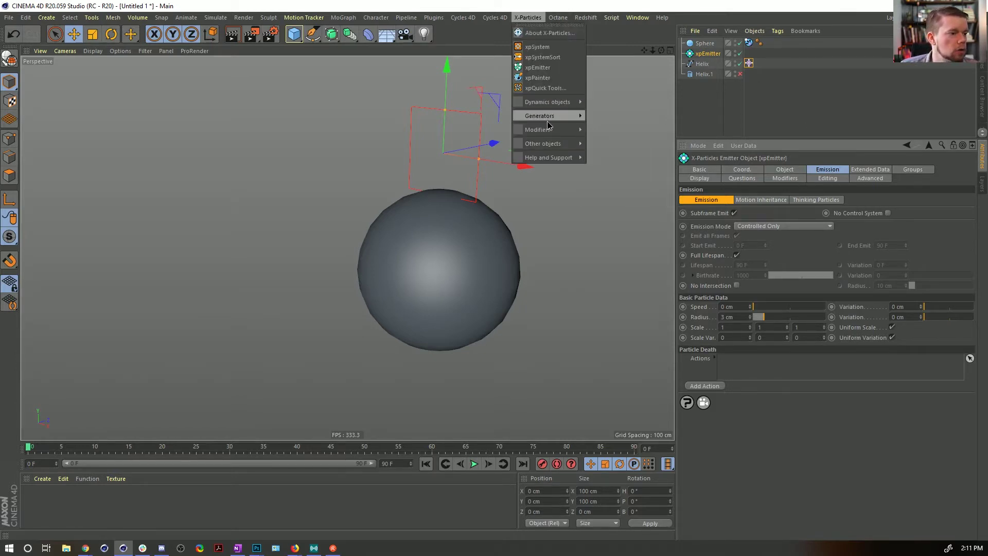
pyautogui.moveTo(546, 119)
pyautogui.moveTo(611, 134)
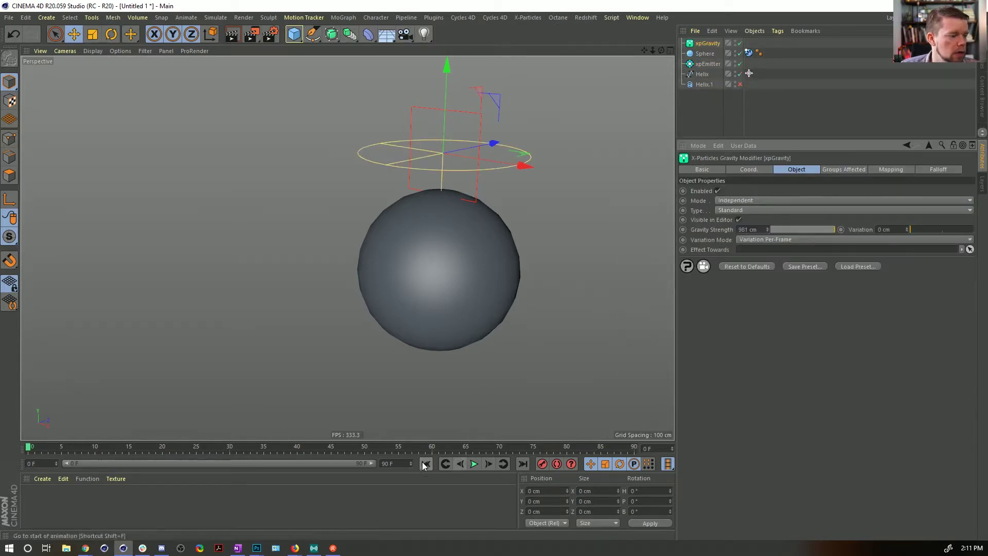
pyautogui.keyDown('alt'); pyautogui.moveTo(479, 319); pyautogui.dragTo(499, 291); pyautogui.keyUp('alt')
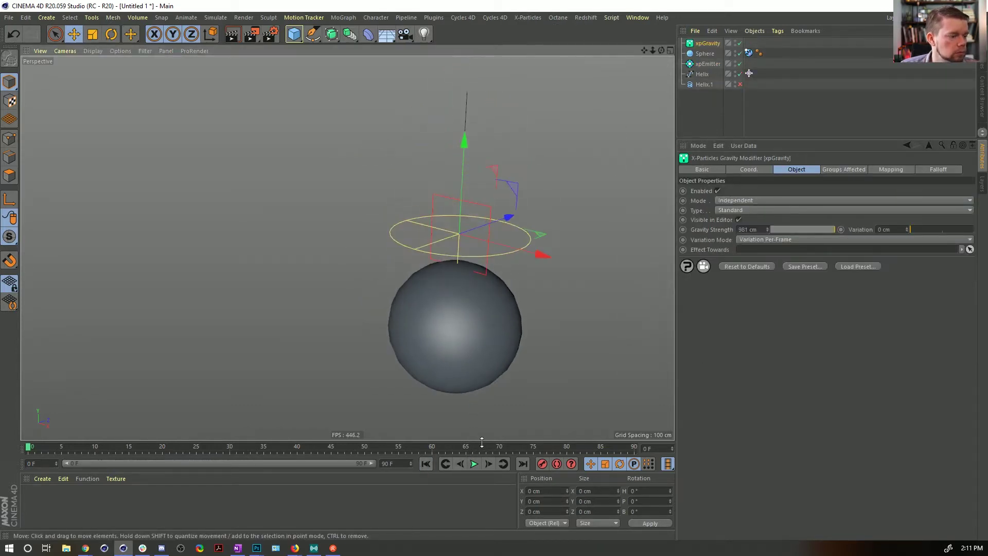
pyautogui.click(473, 463)
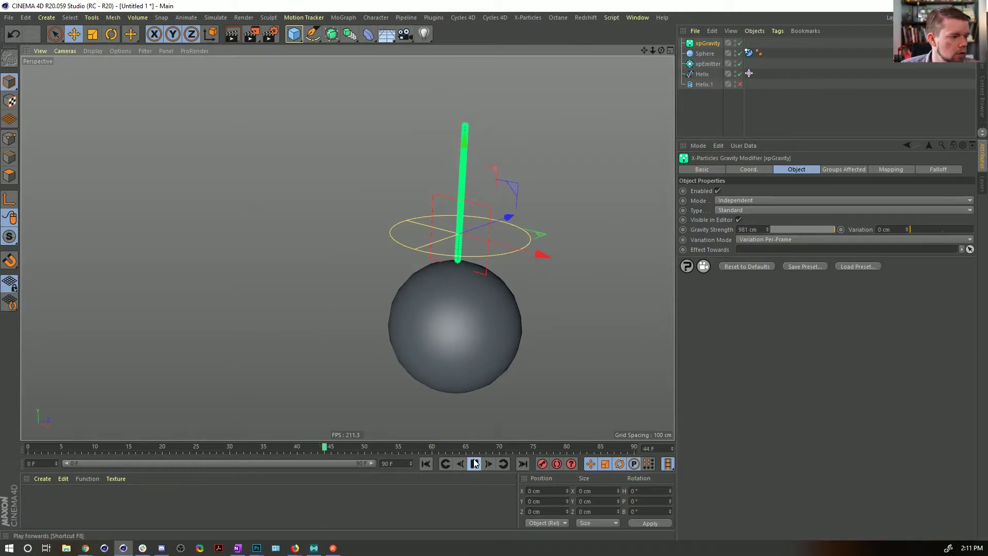
pyautogui.click(473, 464)
# - Move the sphere off-centre to about Z 10.6 cm, replay the simulation and return to the first frame
pyautogui.keyDown('alt'); pyautogui.moveTo(513, 255); pyautogui.dragTo(468, 245); pyautogui.keyUp('alt')
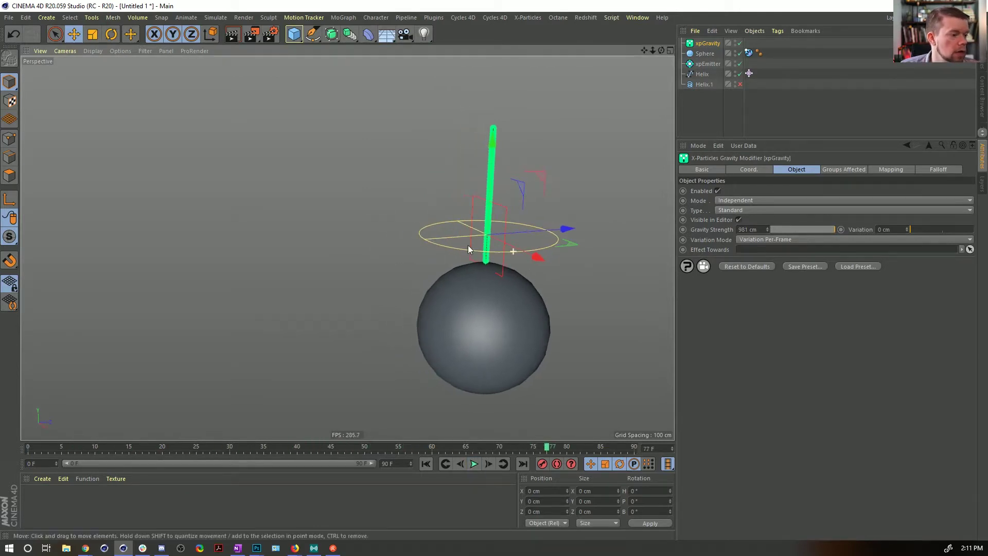
pyautogui.click(547, 317)
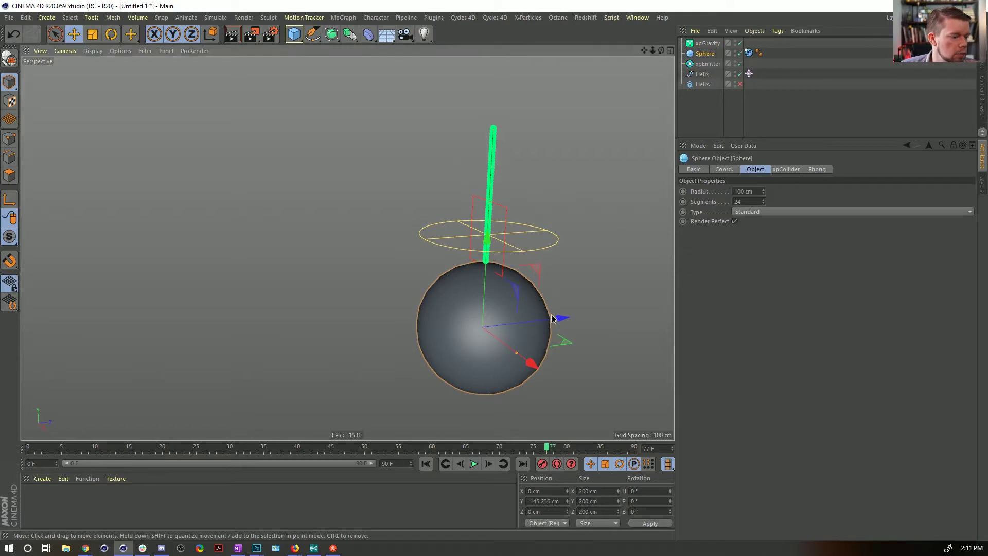
pyautogui.moveTo(548, 317); pyautogui.dragTo(555, 317)
pyautogui.click(426, 464)
pyautogui.click(473, 464)
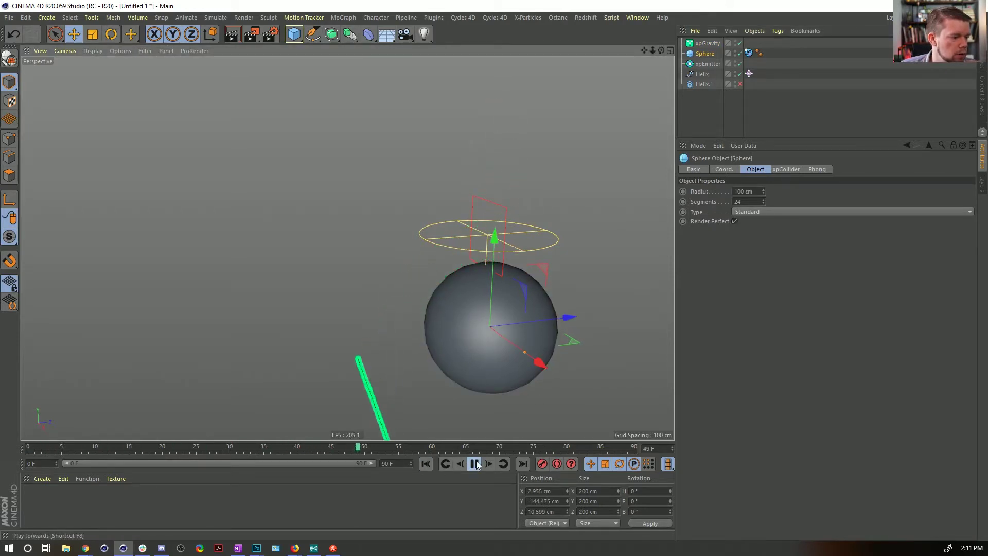
pyautogui.click(425, 464)
# - Set the xpDynamics tag's rigidity to 0% and play the simulation
pyautogui.click(708, 45)
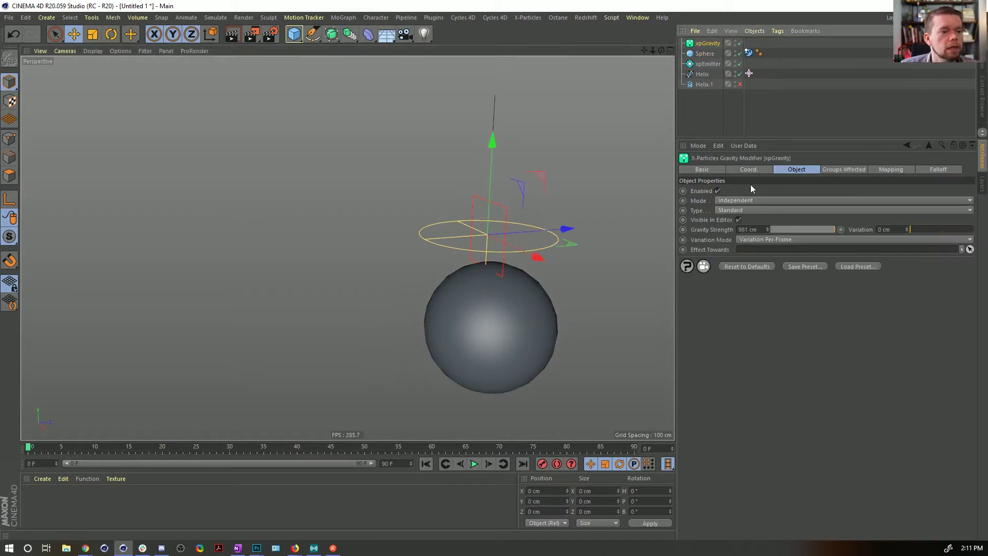
pyautogui.click(749, 73)
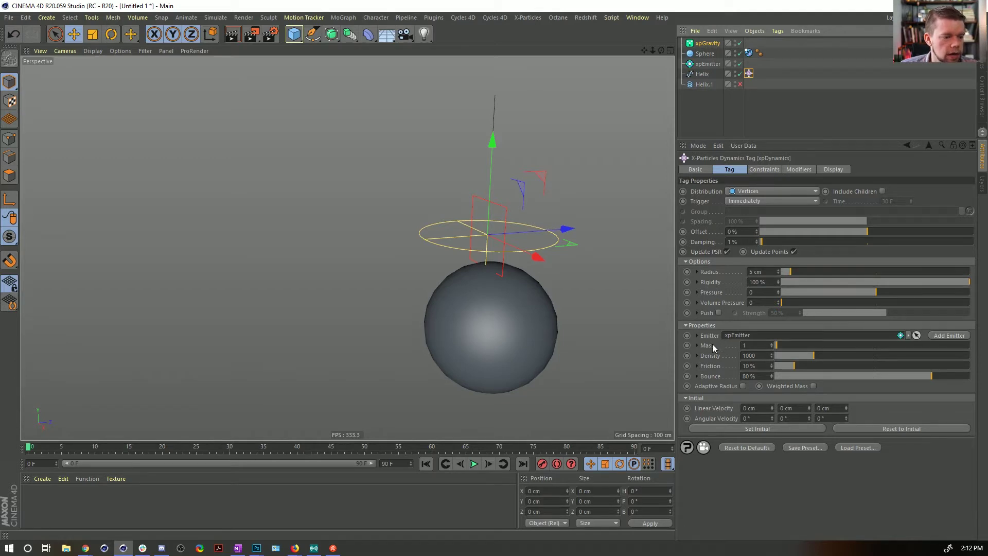
pyautogui.moveTo(802, 281); pyautogui.dragTo(774, 283)
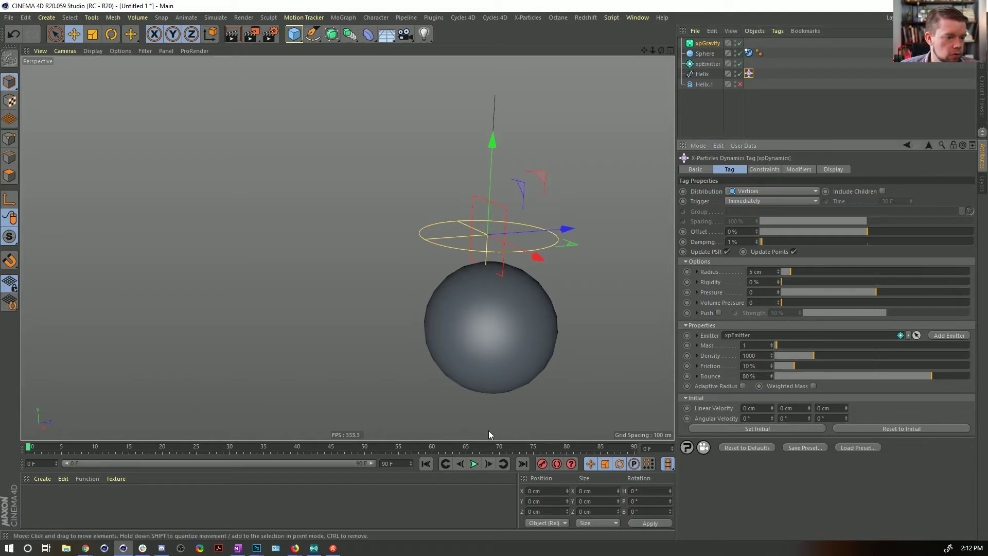
pyautogui.click(471, 465)
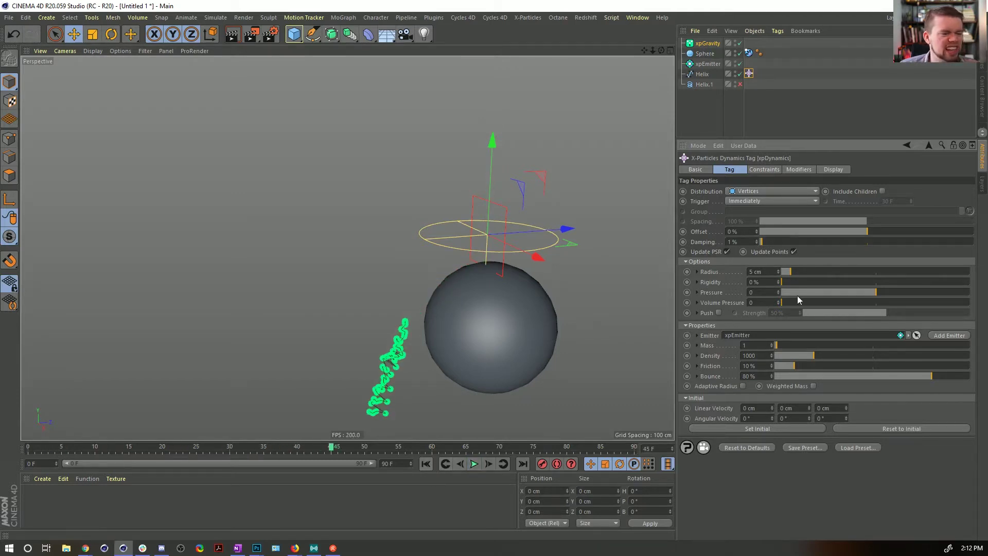
# - Set the xpDynamics tag's rigidity to 11% and replay the simulation from the start
pyautogui.click(755, 282)
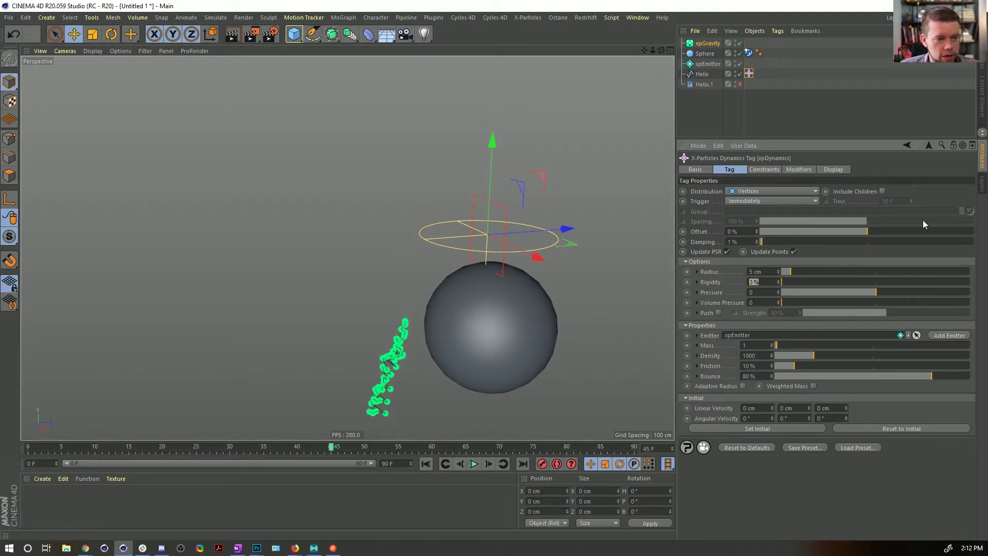
pyautogui.write('11')
pyautogui.press('Return')
pyautogui.click(426, 464)
pyautogui.click(474, 463)
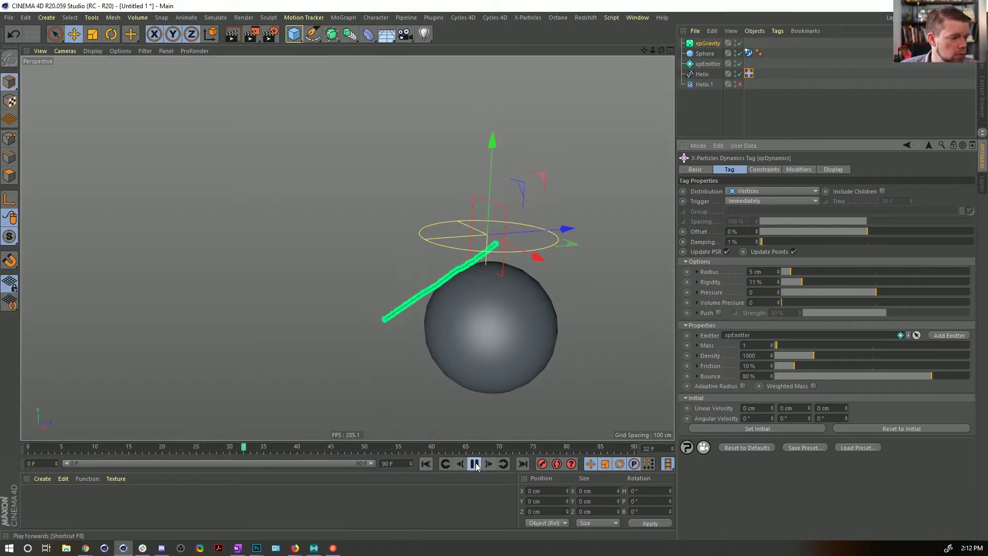
# - Reduce the xpDynamics rigidity to its minimum, enable Structure Constraints and replay the simulation from the start
pyautogui.moveTo(792, 282); pyautogui.dragTo(744, 279)
pyautogui.click(765, 170)
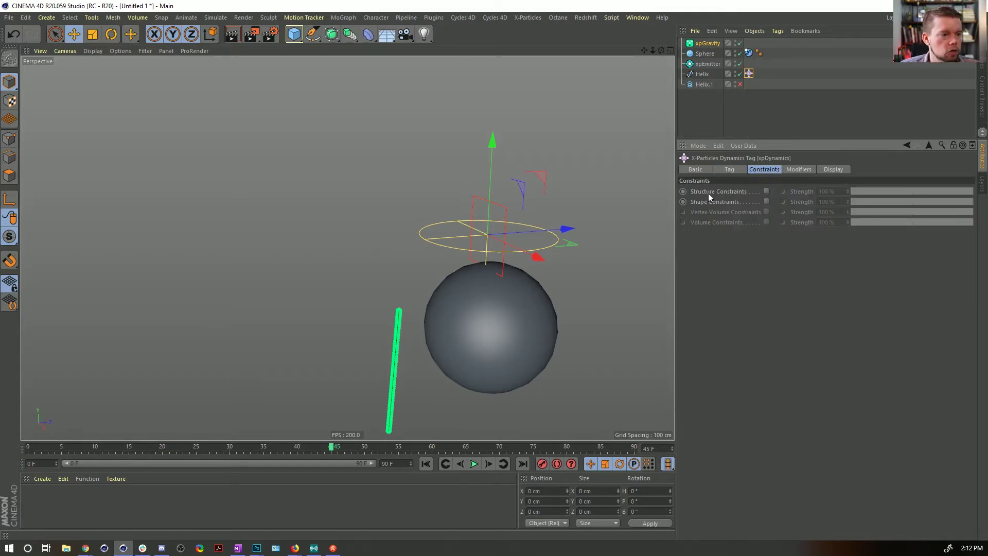
pyautogui.click(766, 191)
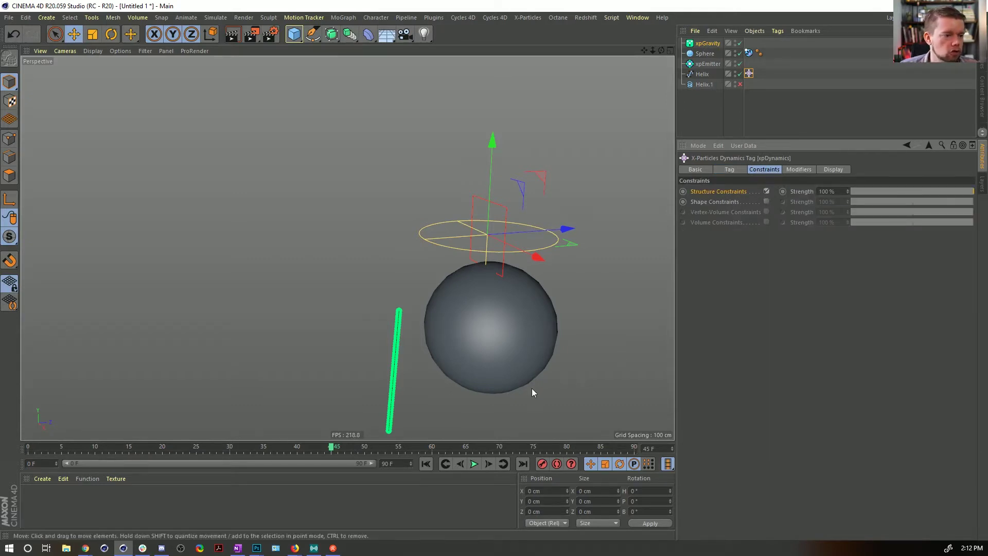
pyautogui.click(425, 463)
pyautogui.click(474, 463)
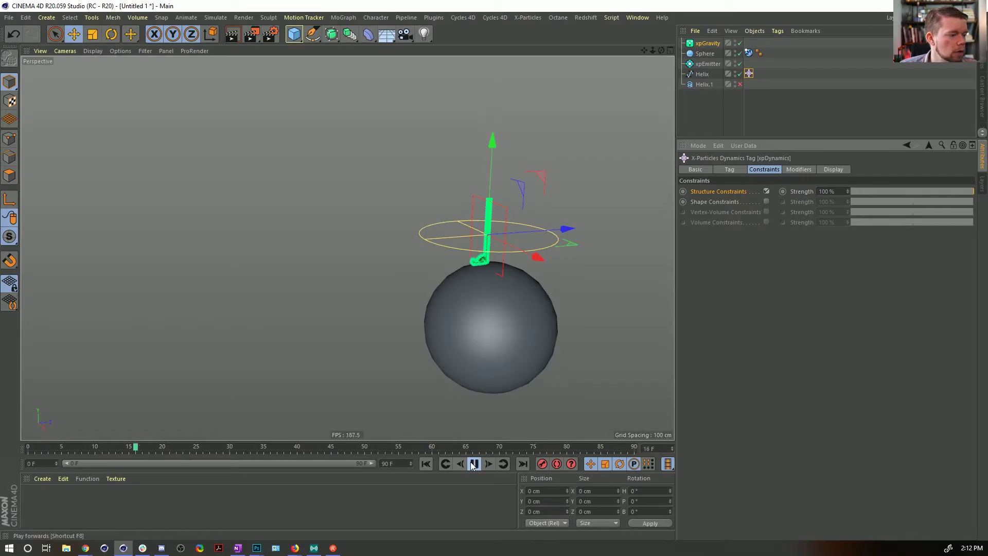
pyautogui.click(473, 463)
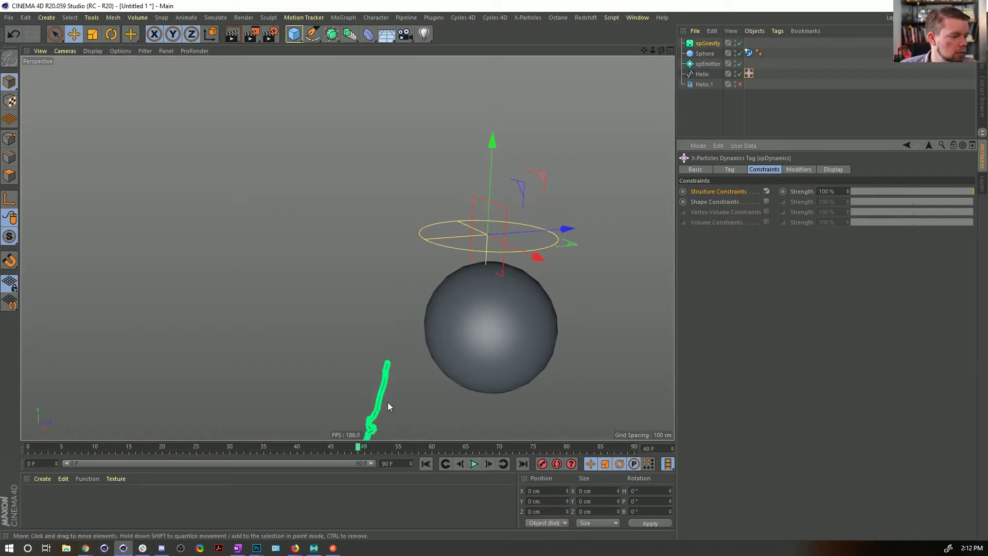
# - Replay the simulation from the start with only Structure Constraints active and pause it while the strand lies on the sphere
pyautogui.click(425, 463)
pyautogui.click(473, 463)
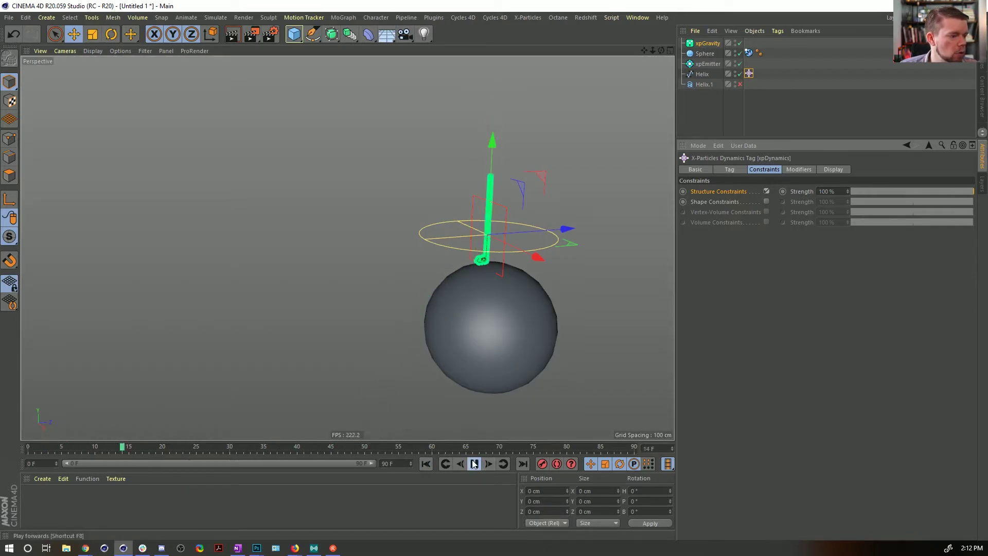
pyautogui.click(473, 463)
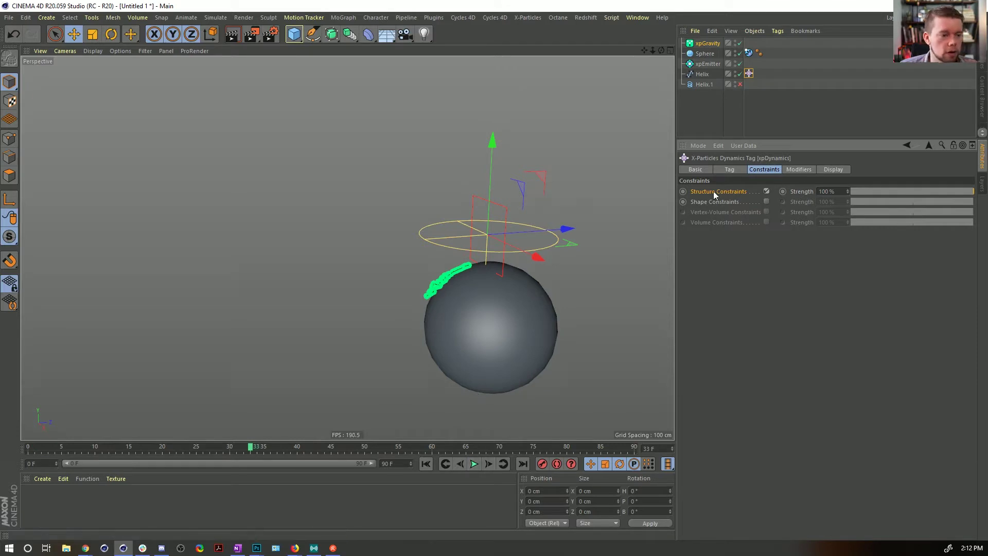
# - Enable Shape Constraints on the xpDynamics tag and replay the simulation from the start, pausing as the strand bends over the sphere
pyautogui.click(735, 170)
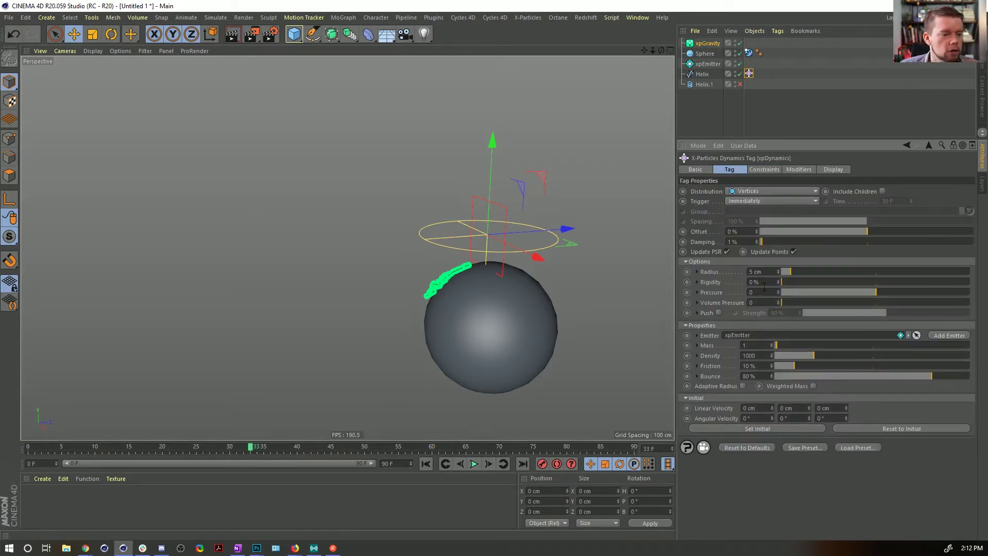
pyautogui.click(765, 169)
pyautogui.click(801, 169)
pyautogui.click(764, 169)
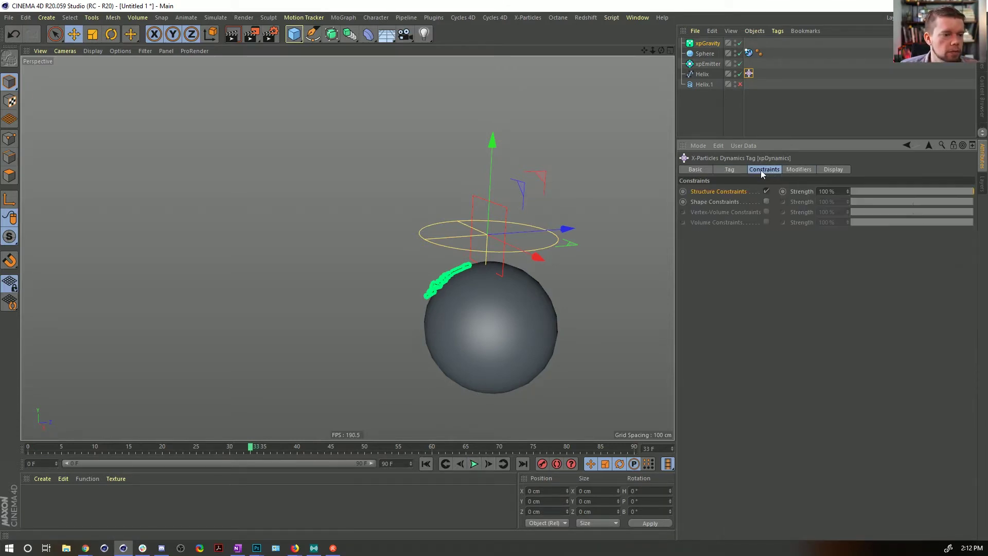
pyautogui.click(765, 202)
pyautogui.click(474, 464)
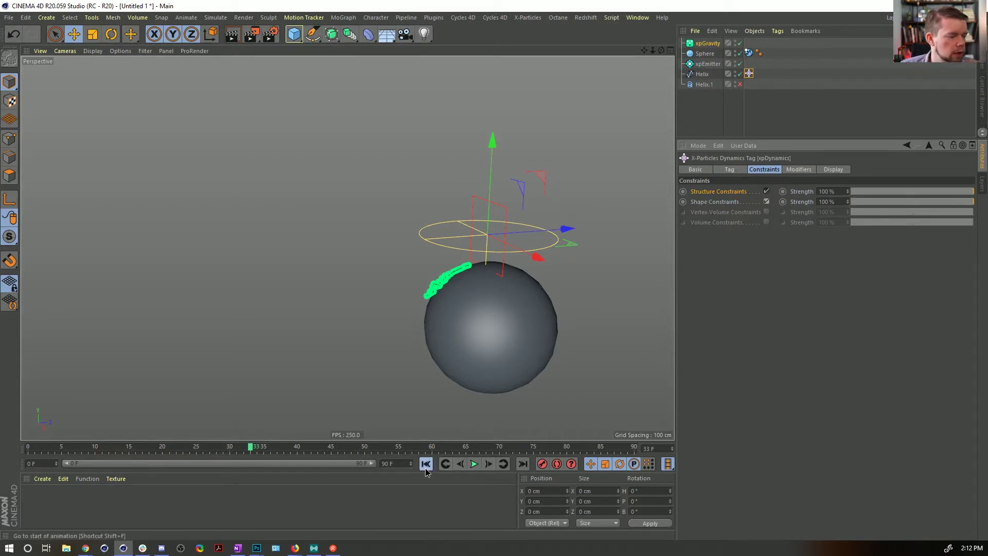
pyautogui.click(474, 463)
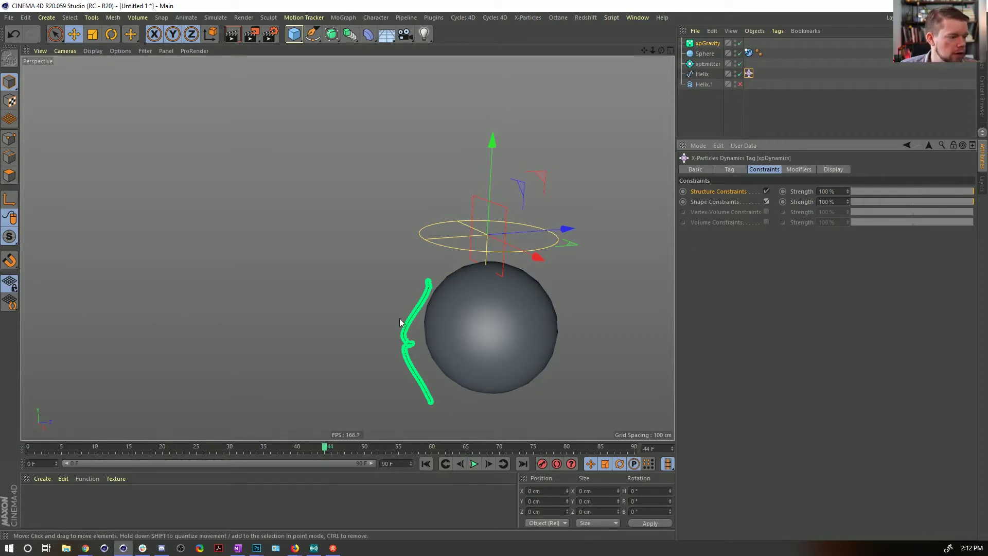
pyautogui.click(425, 464)
pyautogui.click(474, 463)
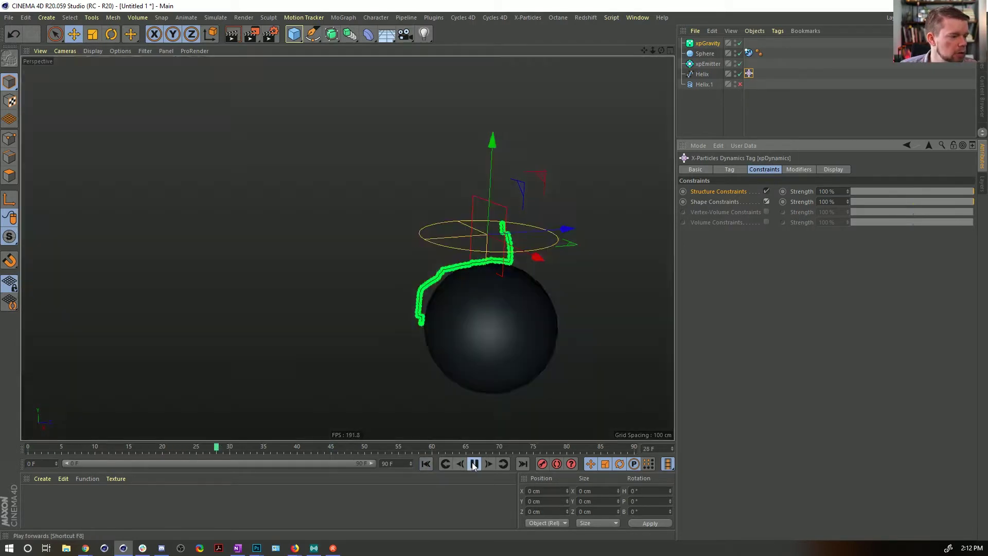
pyautogui.click(474, 463)
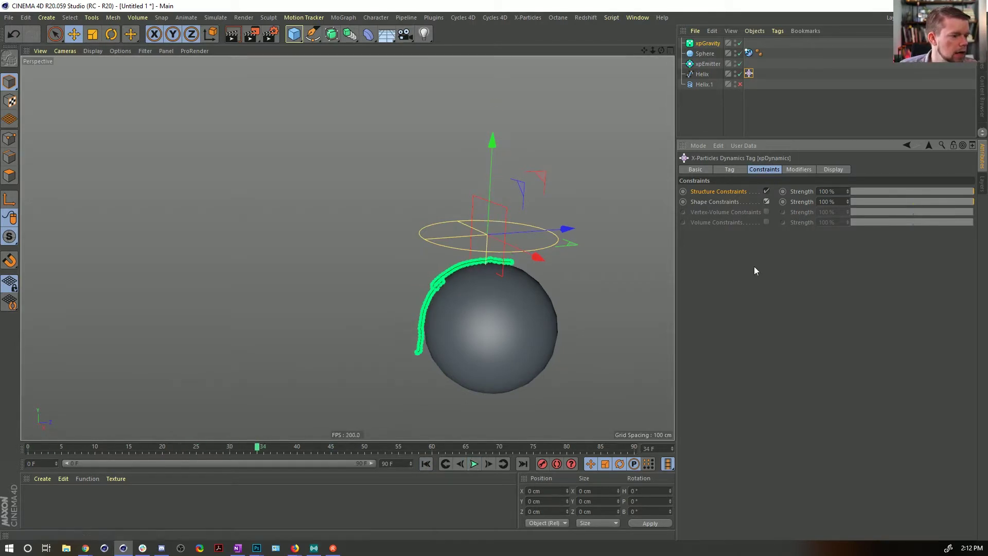
# - Try Shape Constraints strengths of 23% and 63% while the simulation plays, and turn Shape Constraints off
pyautogui.click(877, 202)
pyautogui.click(425, 464)
pyautogui.click(474, 463)
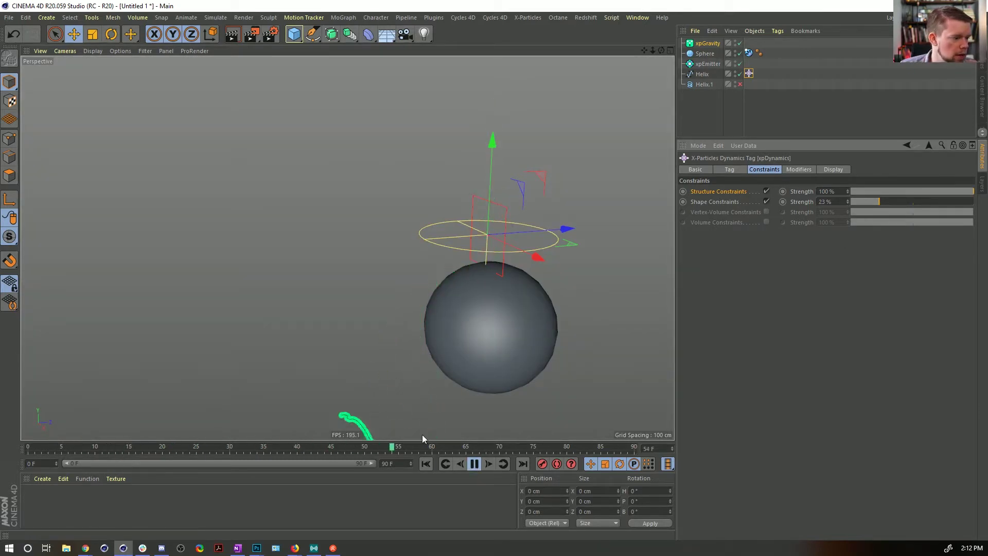
pyautogui.click(926, 201)
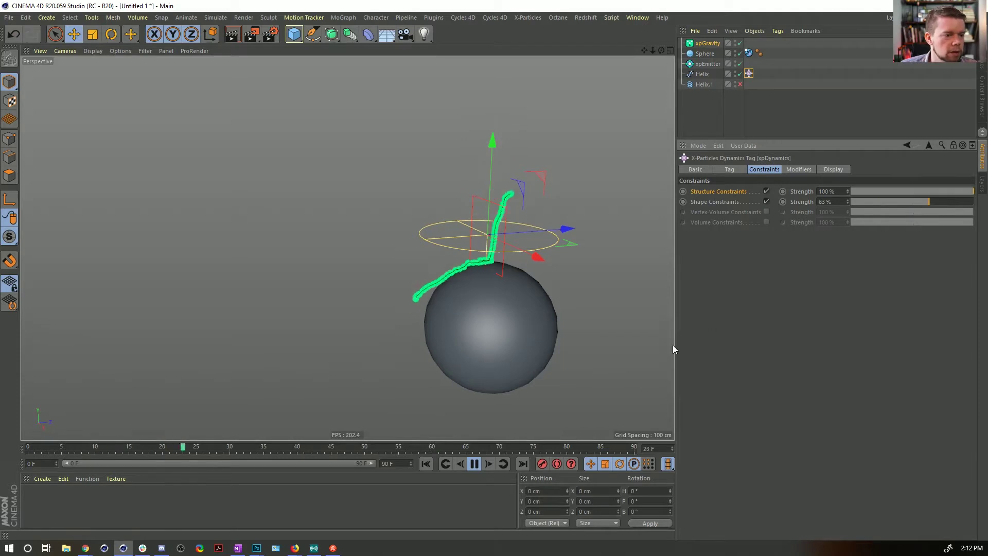
pyautogui.click(766, 202)
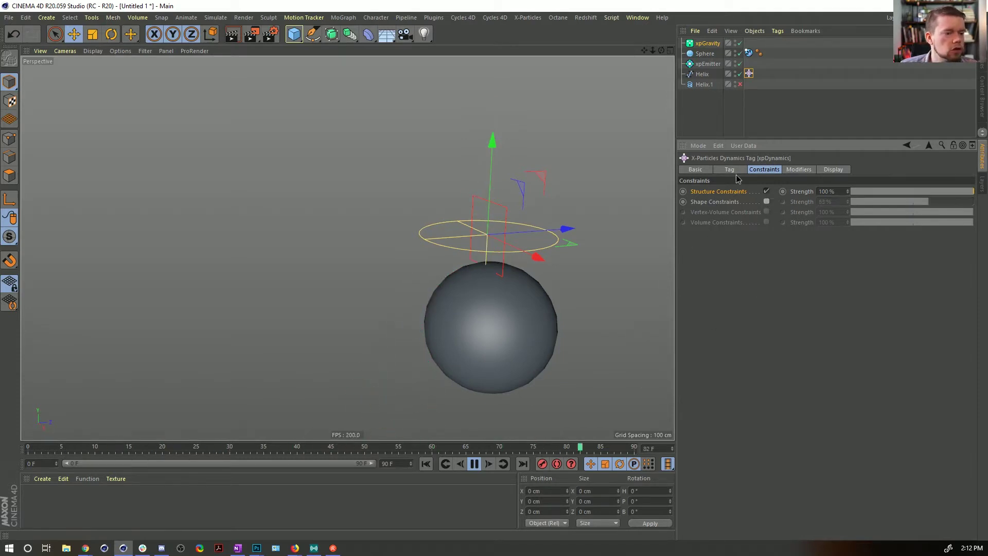
# - Try rigidity values of 0.1% and 1% on the xpDynamics tag and replay the simulation
pyautogui.click(729, 170)
pyautogui.click(778, 280)
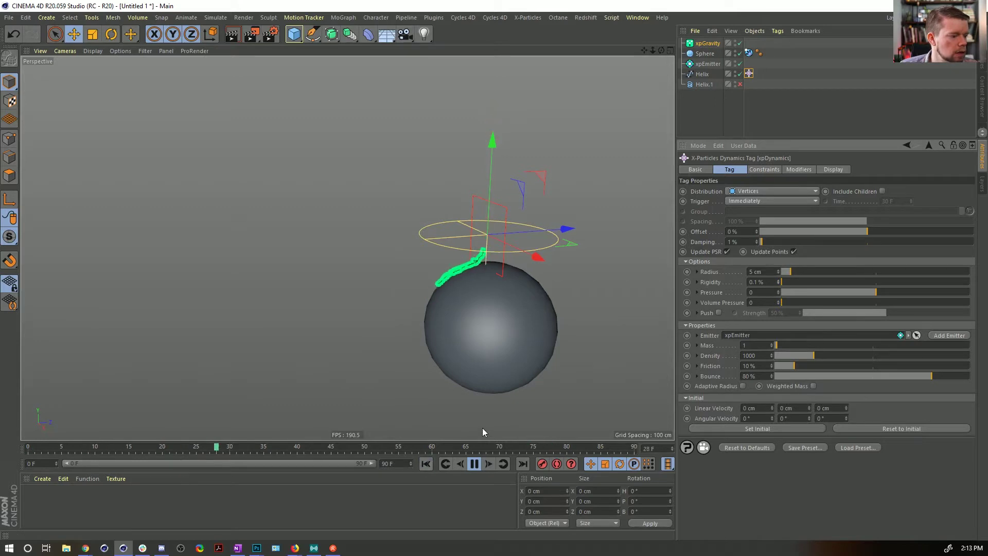
pyautogui.doubleClick(757, 282)
pyautogui.write('1')
pyautogui.press('Return')
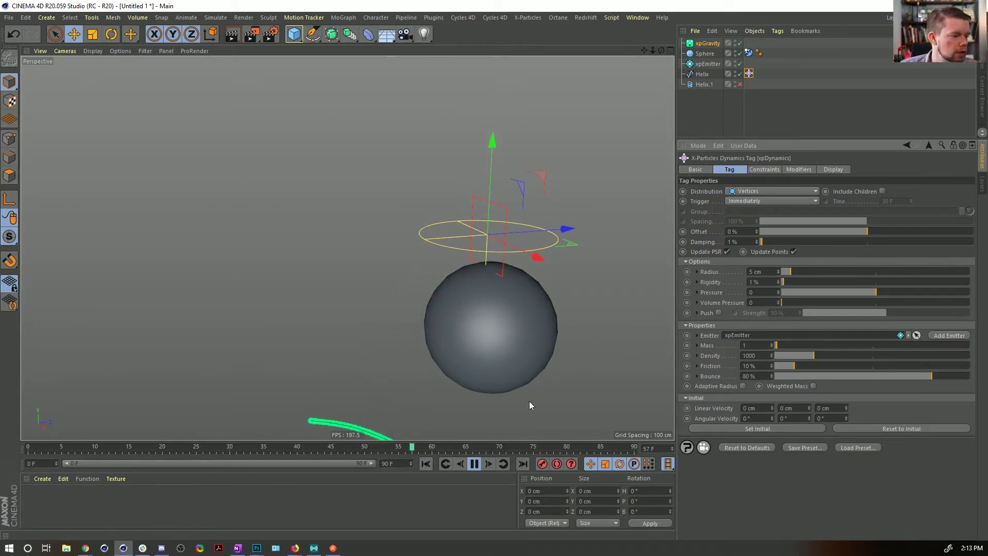
pyautogui.click(427, 465)
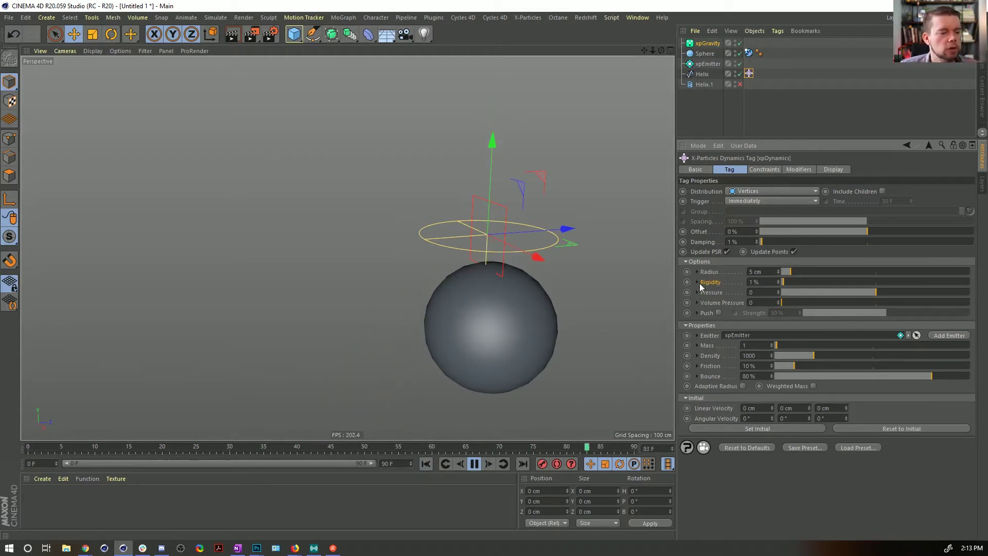
# - Set the xpDynamics tag's rigidity to 0%, stop playback and return to the first frame
pyautogui.doubleClick(766, 282)
pyautogui.write('0')
pyautogui.press('Return')
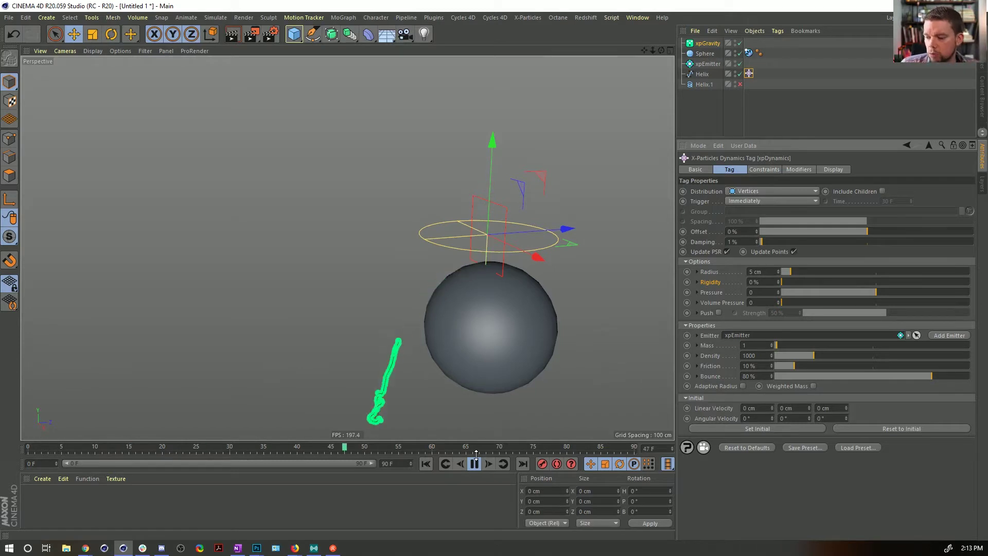
pyautogui.click(473, 464)
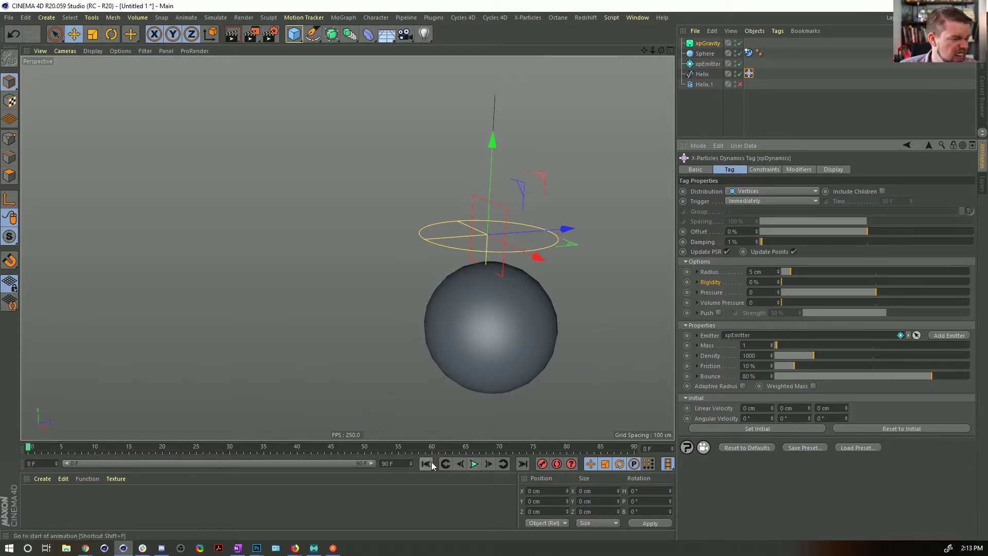
# - Examine the xpEmitter's emission settings and the xpDynamics tag's modifier, constraint, display and general tag settings
pyautogui.click(708, 64)
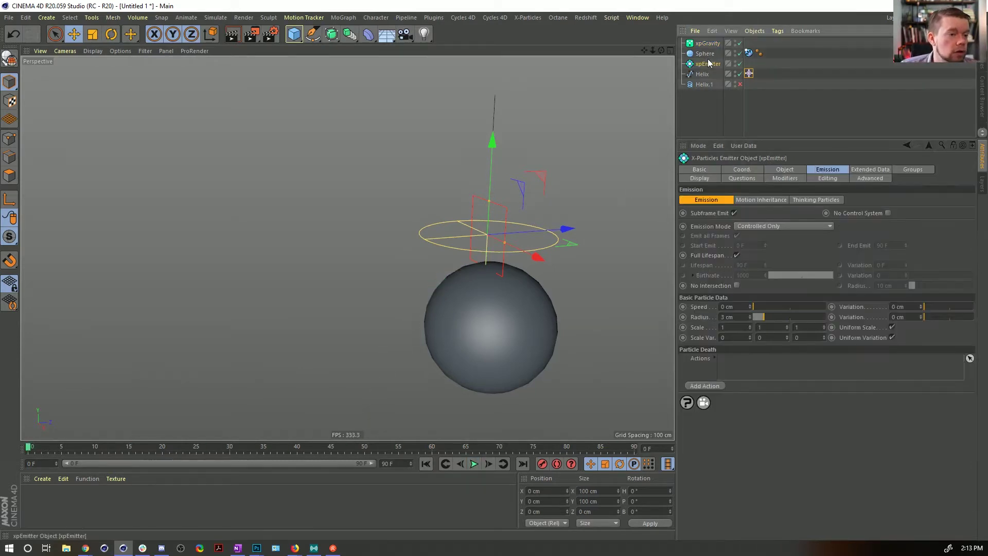
pyautogui.click(750, 74)
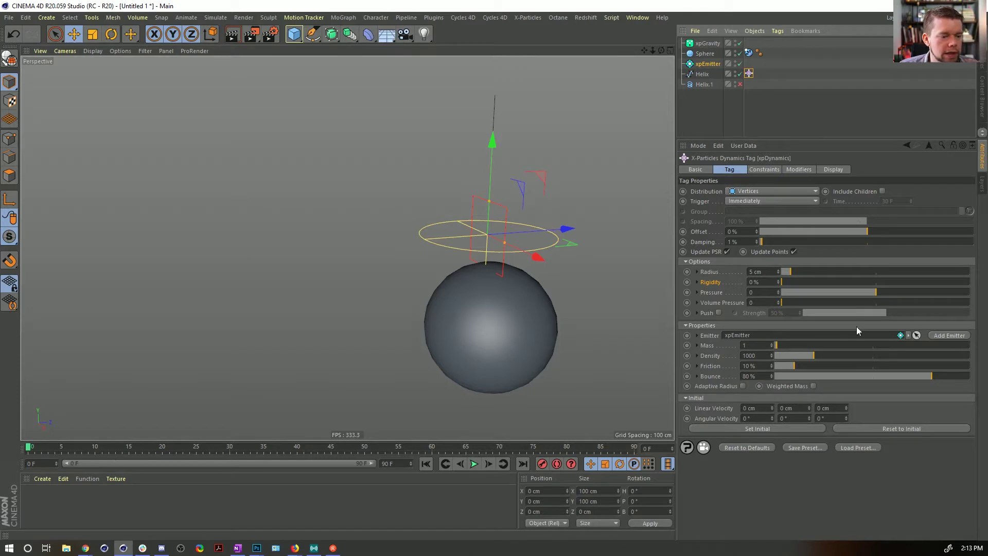
pyautogui.click(798, 170)
pyautogui.click(764, 169)
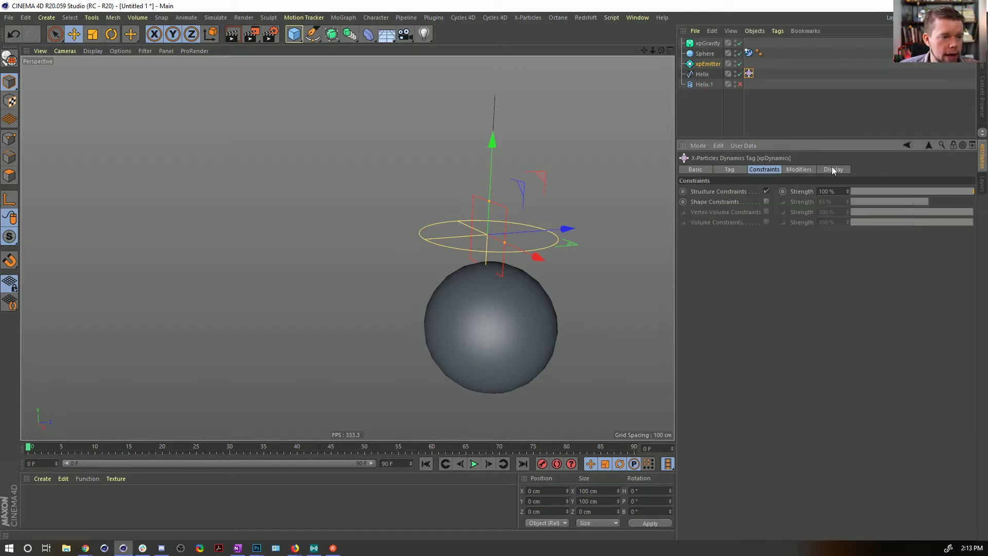
pyautogui.click(831, 170)
pyautogui.click(779, 170)
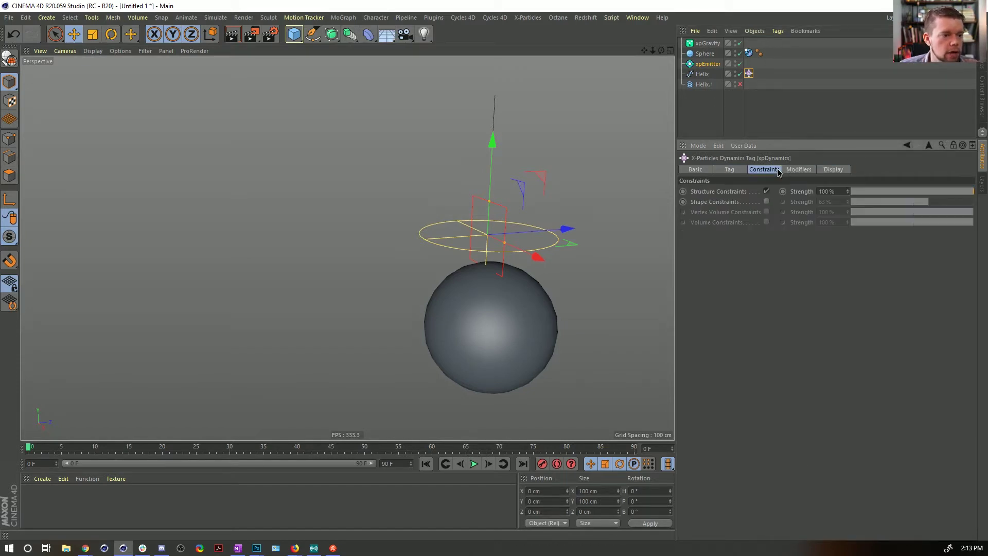
pyautogui.click(729, 170)
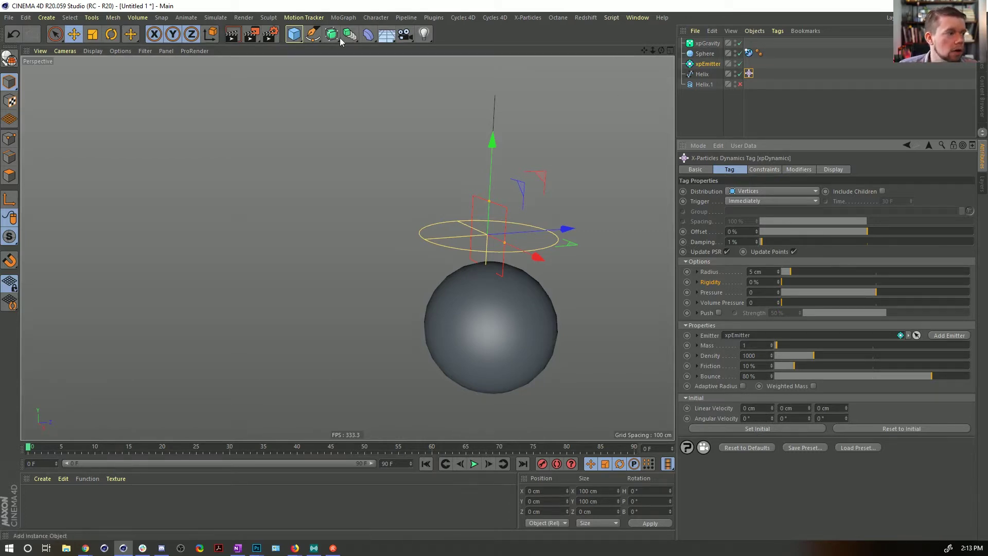
# - Add a question to the xpEmitter and check which Particle Data types it can test
pyautogui.click(719, 65)
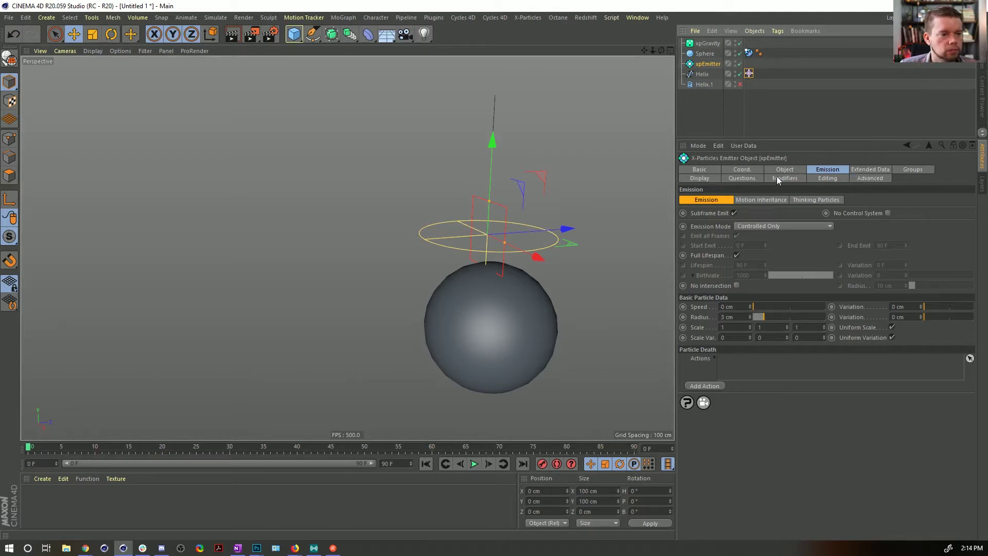
pyautogui.click(751, 178)
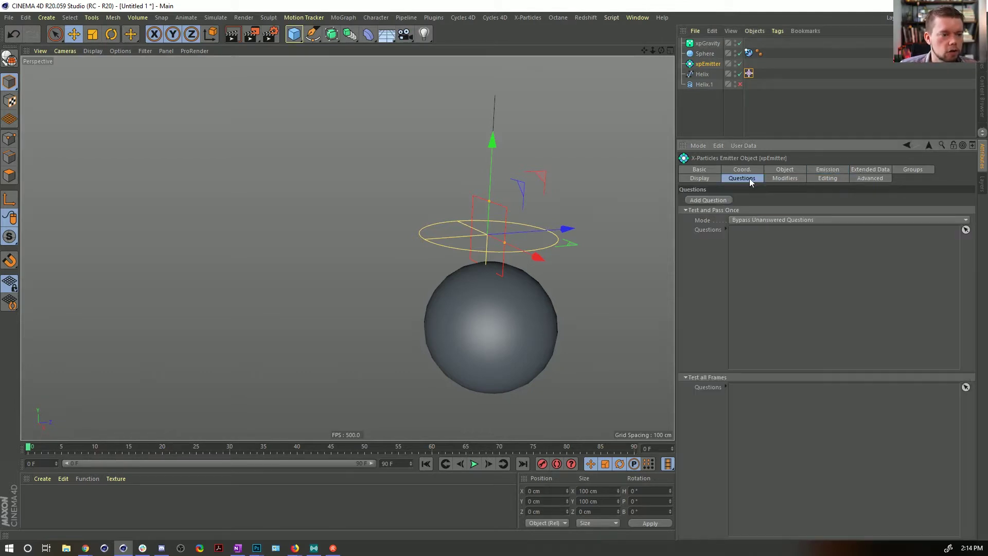
pyautogui.click(708, 200)
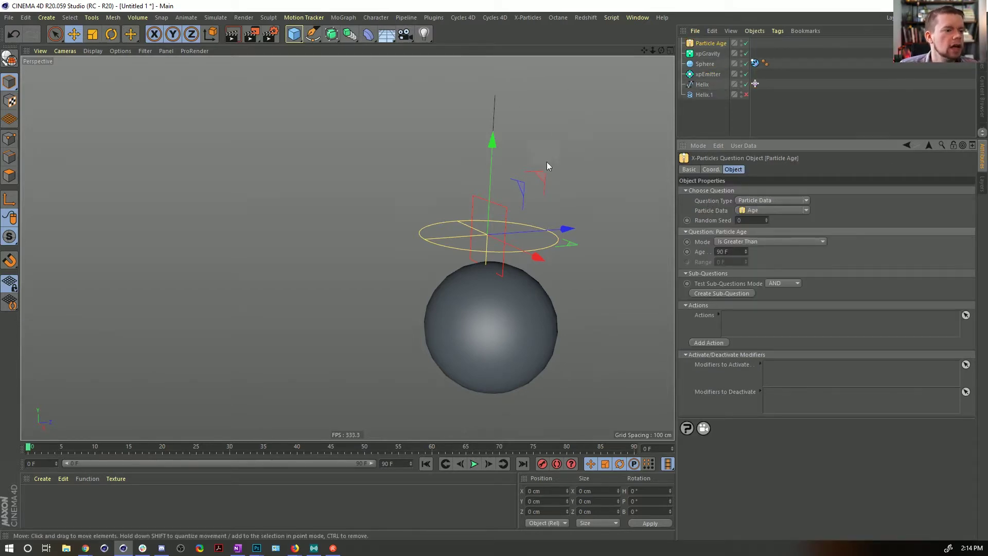
pyautogui.click(750, 243)
pyautogui.click(808, 213)
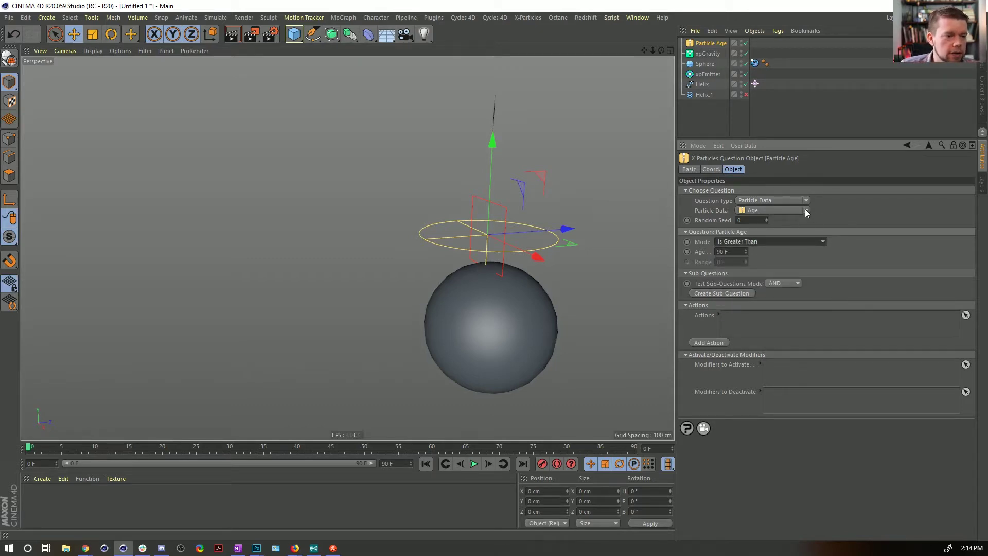
pyautogui.click(805, 211)
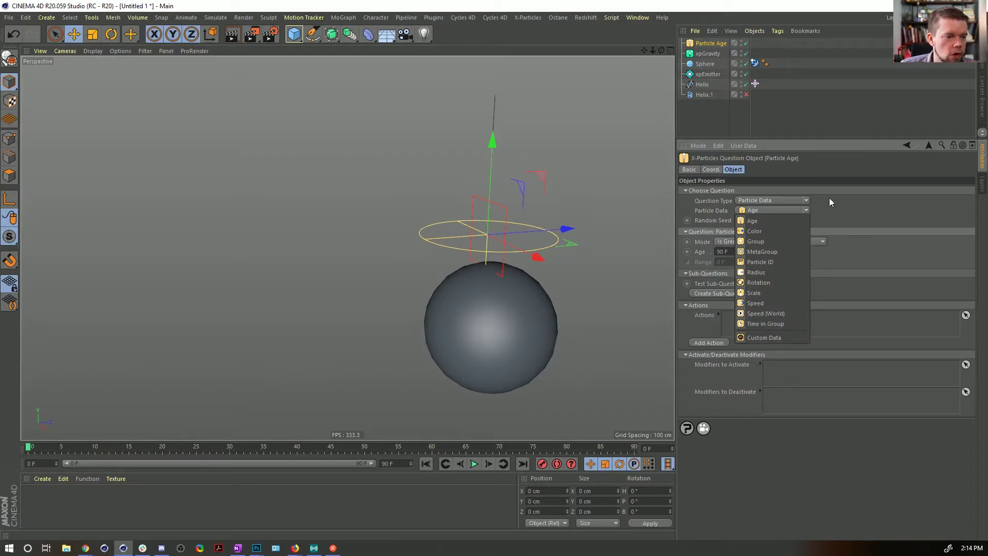
pyautogui.click(813, 196)
# - Set the question's type to Particle Position, choose the Particle Position test and set its axis to Y
pyautogui.click(805, 201)
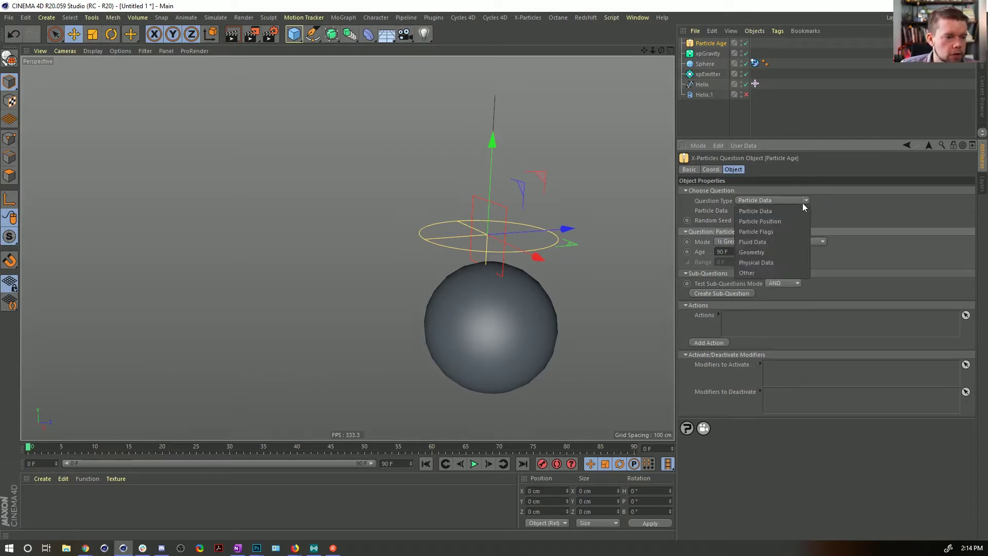
pyautogui.click(772, 221)
pyautogui.click(849, 209)
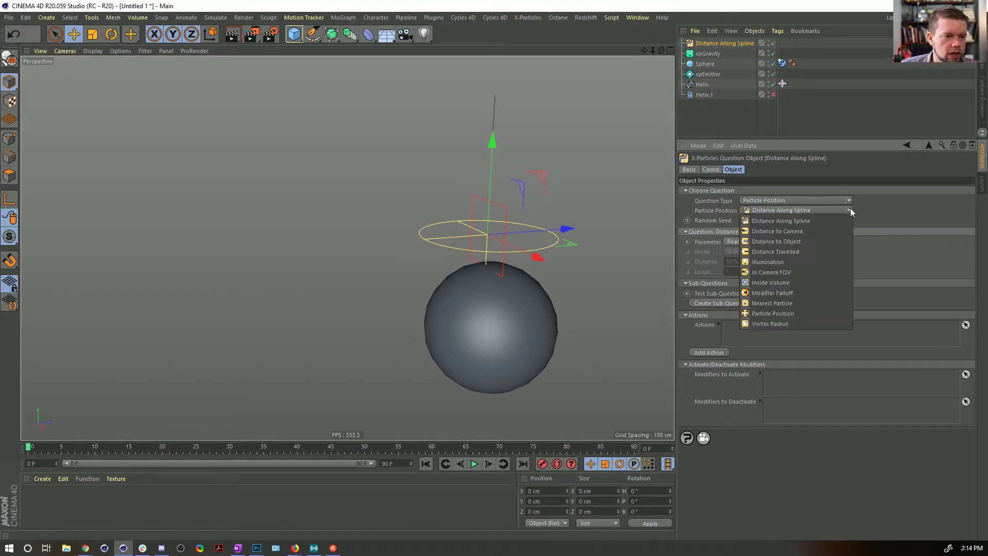
pyautogui.click(804, 313)
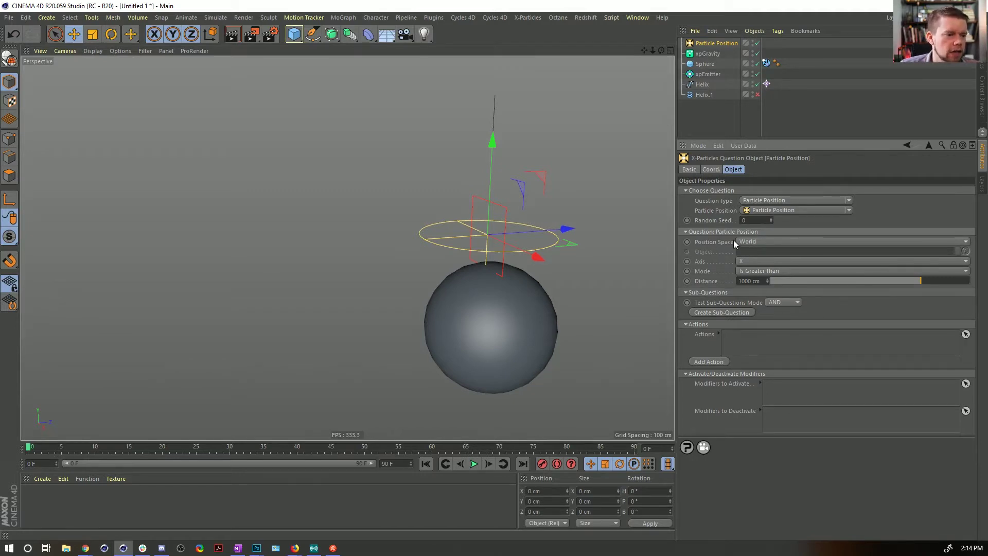
pyautogui.click(743, 262)
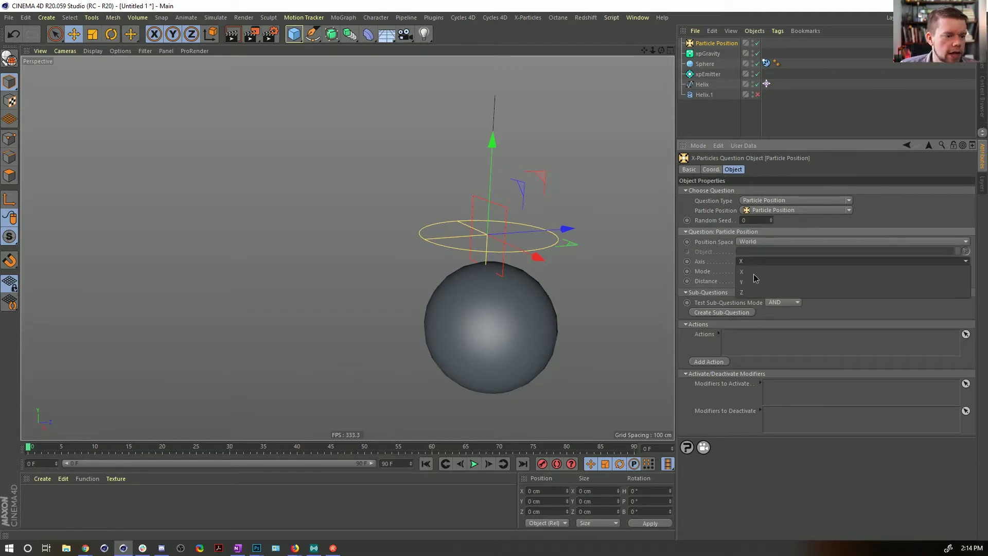
pyautogui.click(751, 272)
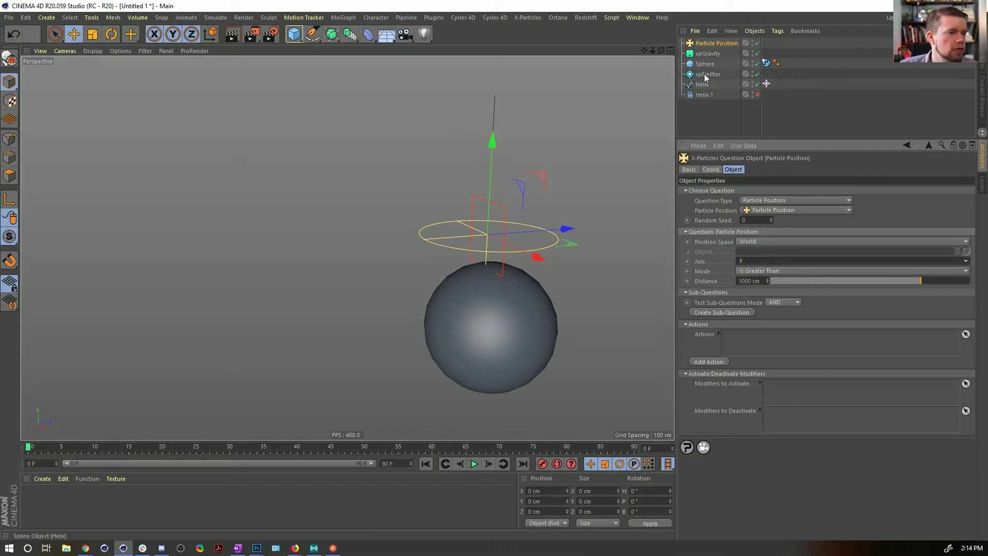
# - Add a plane and raise it to about Y 195 cm near the strand's upper end, checking it in the Front view
pyautogui.click(294, 34)
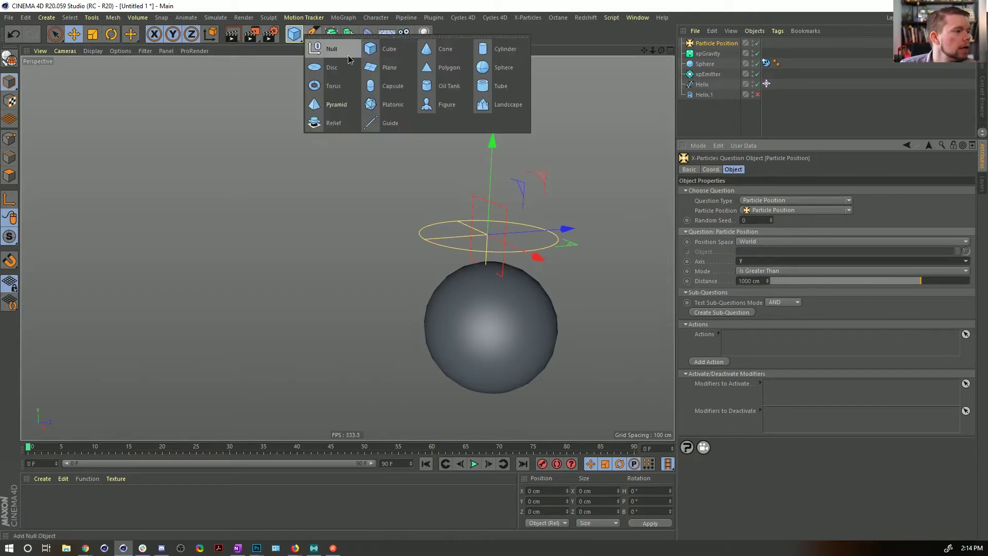
pyautogui.click(388, 66)
pyautogui.moveTo(495, 149); pyautogui.dragTo(497, 75)
pyautogui.press('F5')
pyautogui.middleClick(535, 318)
pyautogui.keyDown('alt'); pyautogui.moveTo(376, 111); pyautogui.dragTo(395, 141, button='middle'); pyautogui.keyUp('alt')
pyautogui.moveTo(441, 181); pyautogui.dragTo(440, 173)
pyautogui.hotkey('ctrl', 'z')
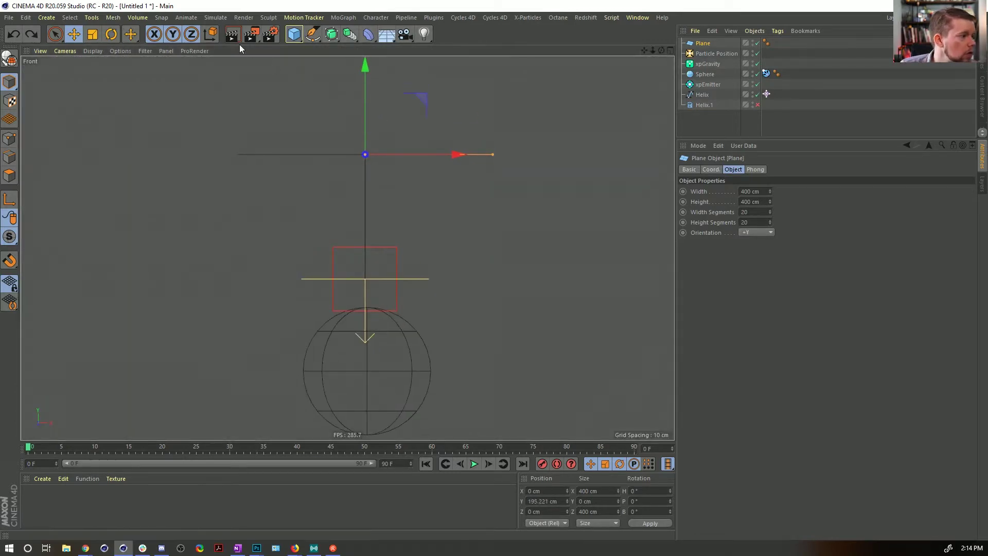
# - Lock the X and Z axes, reselect the plane and shift it to about X -41 cm in the Front view
pyautogui.click(191, 34)
pyautogui.click(154, 34)
pyautogui.click(529, 253)
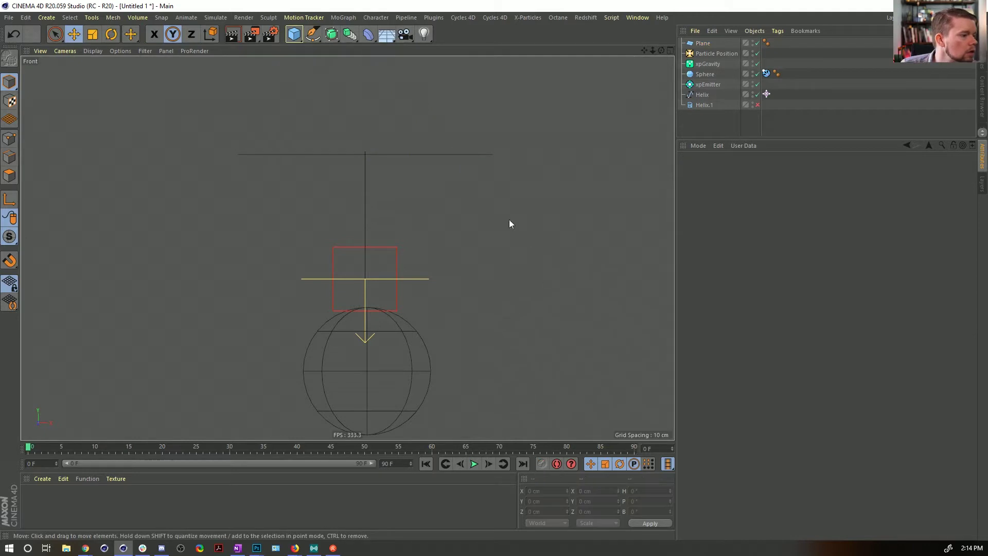
pyautogui.click(484, 154)
pyautogui.moveTo(482, 152); pyautogui.dragTo(431, 153)
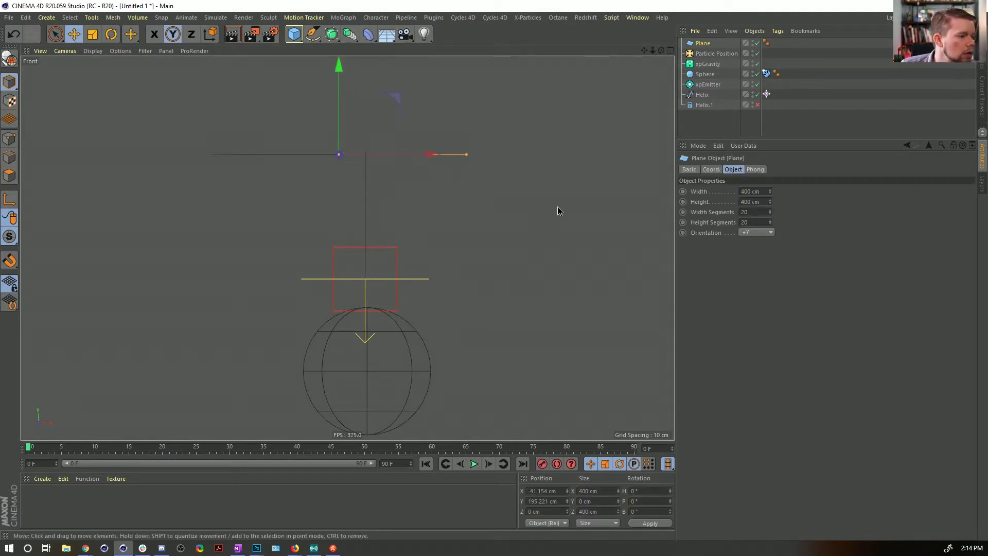
# - Raise the plane to Y 198.449 cm beside the strand's upper end and copy its Y position value
pyautogui.moveTo(557, 202); pyautogui.dragTo(552, 205)
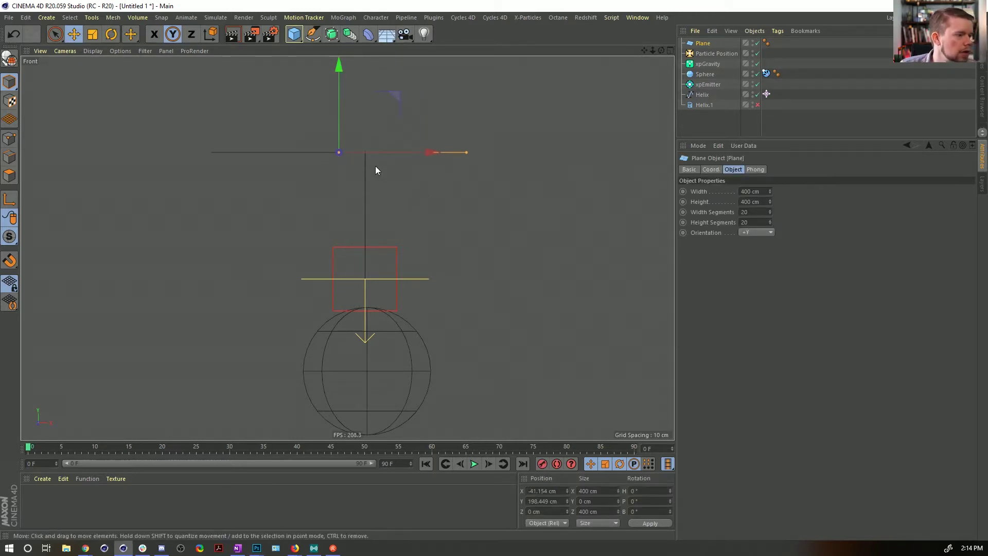
pyautogui.scroll(5, 366, 154)
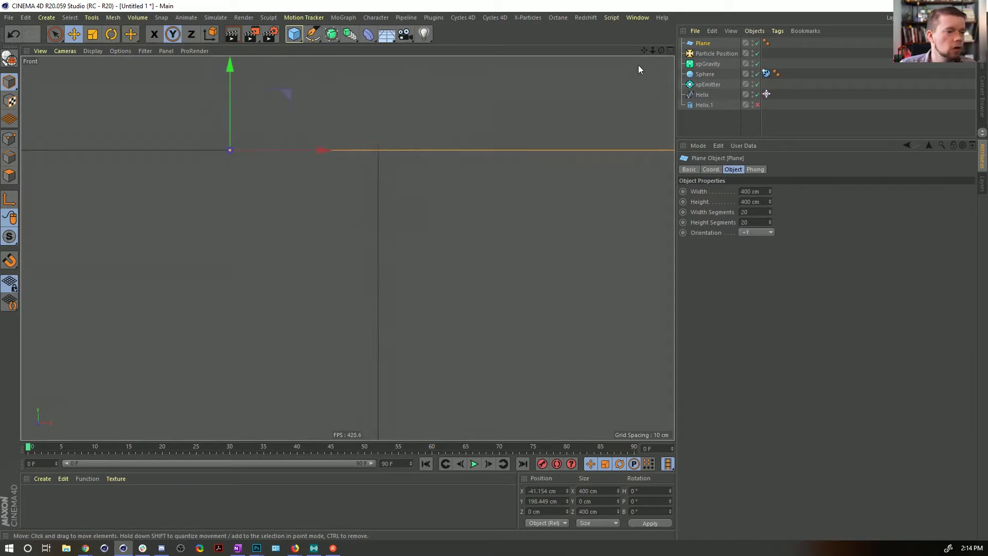
pyautogui.click(711, 170)
pyautogui.click(720, 202)
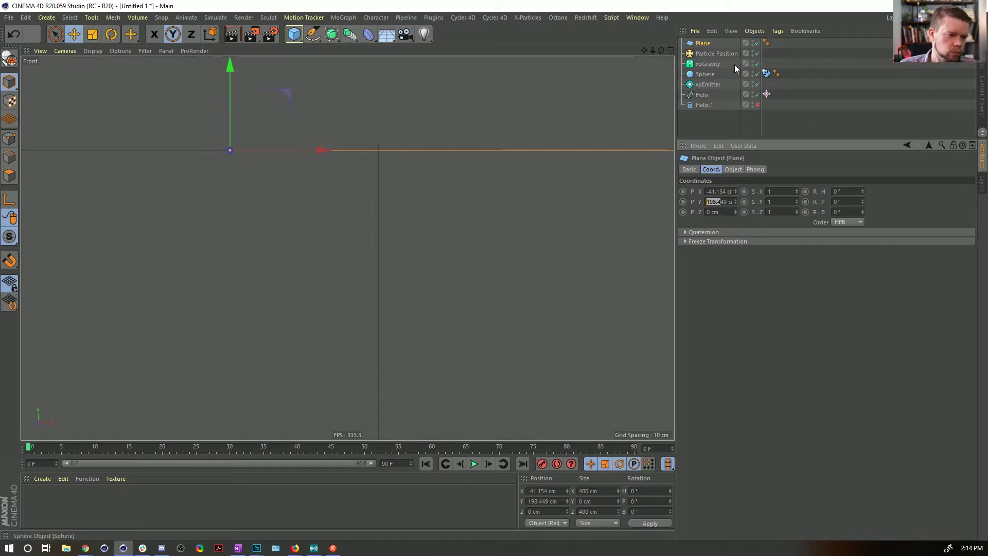
# - Delete the plane and set the Particle Position question's distance to 198.449 cm
pyautogui.click(703, 47)
pyautogui.press('Delete')
pyautogui.click(703, 47)
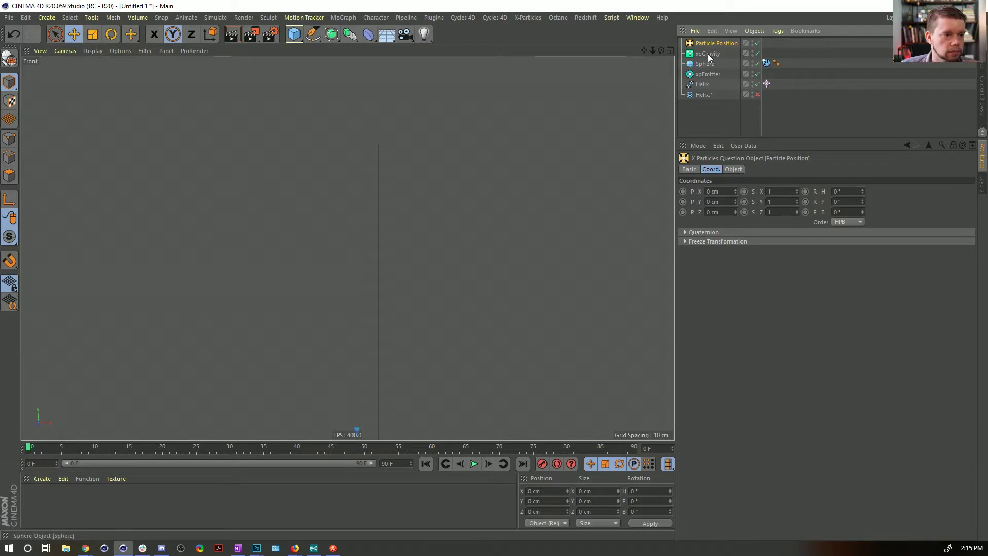
pyautogui.click(702, 75)
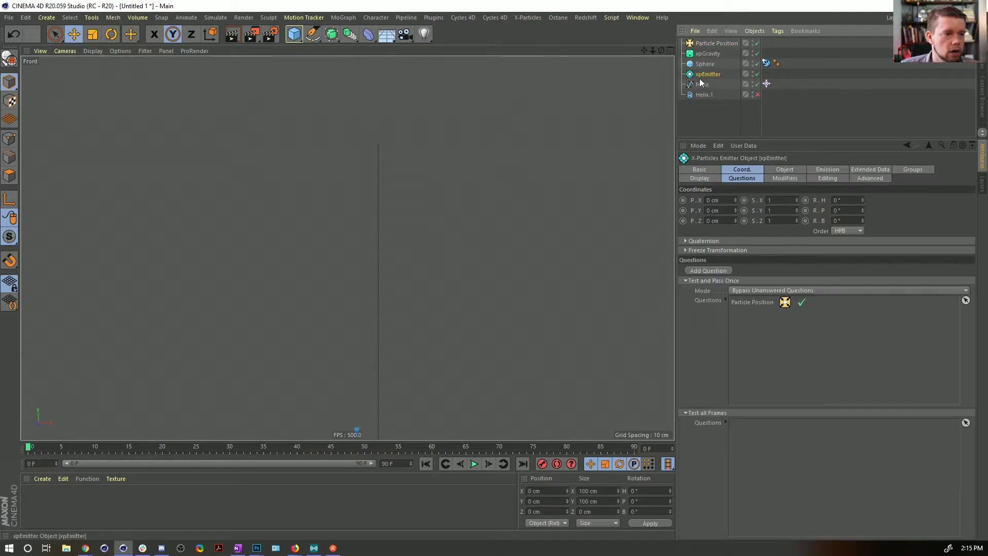
pyautogui.click(710, 45)
pyautogui.click(732, 169)
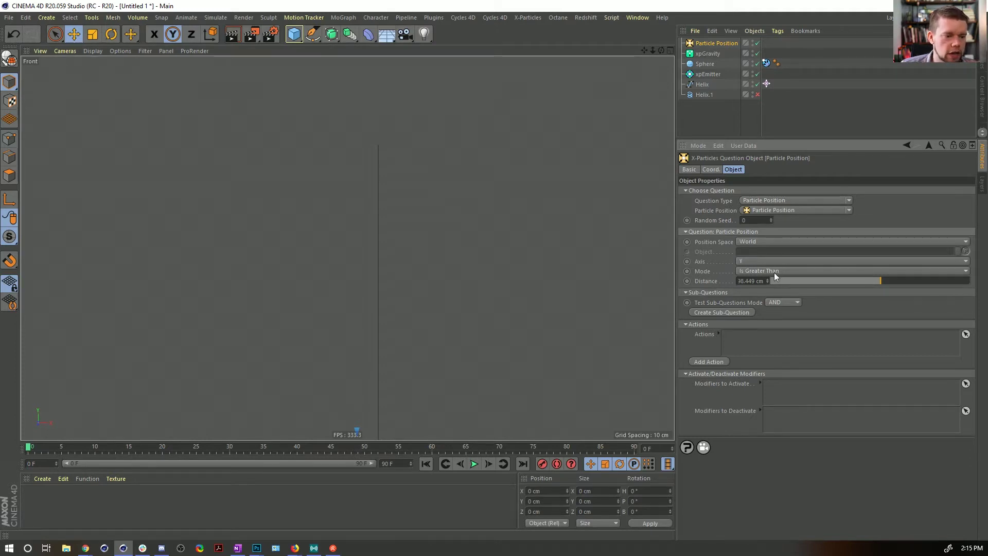
pyautogui.press('Return')
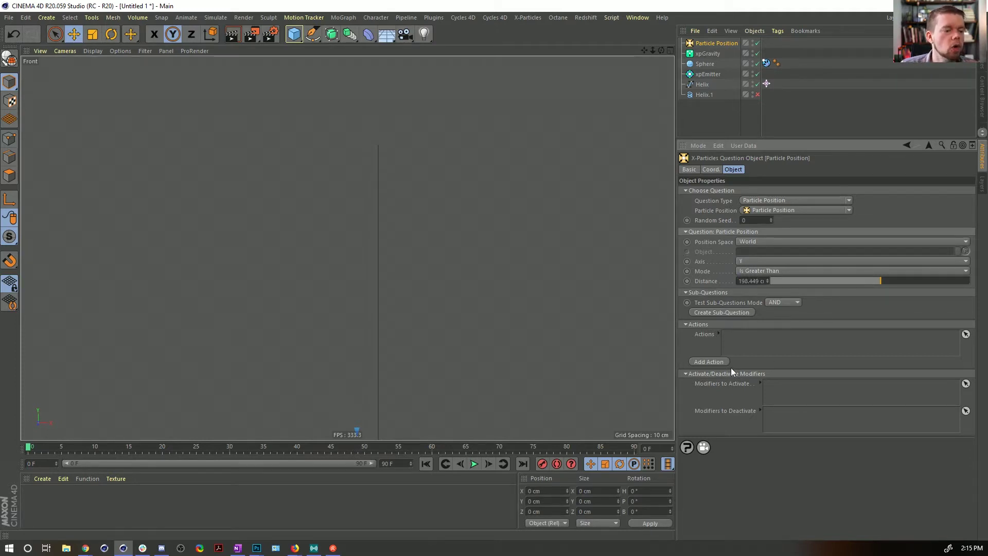
# - Add an action to the Particle Position question and check which Other Actions it offers
pyautogui.click(719, 362)
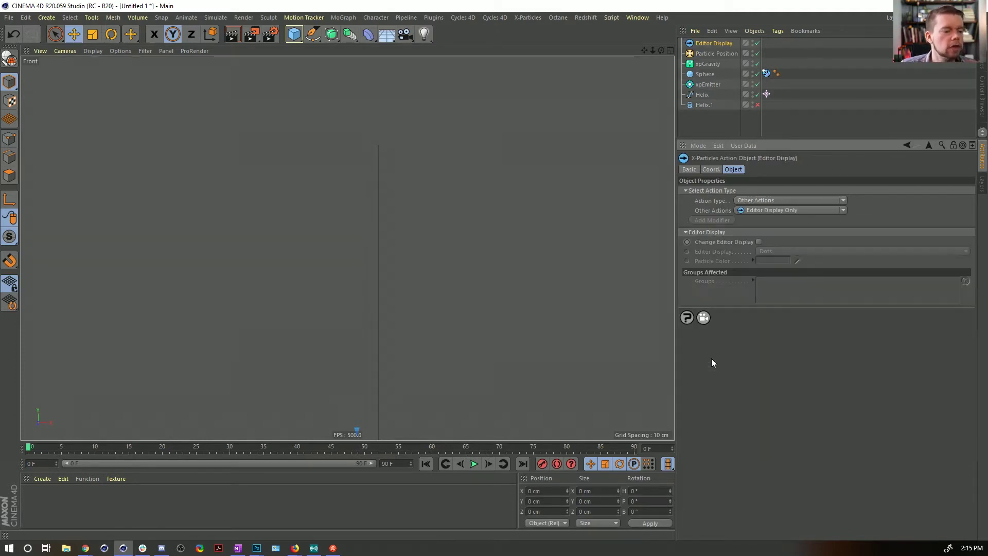
pyautogui.click(843, 201)
pyautogui.click(843, 200)
pyautogui.click(842, 201)
pyautogui.click(841, 202)
pyautogui.click(842, 209)
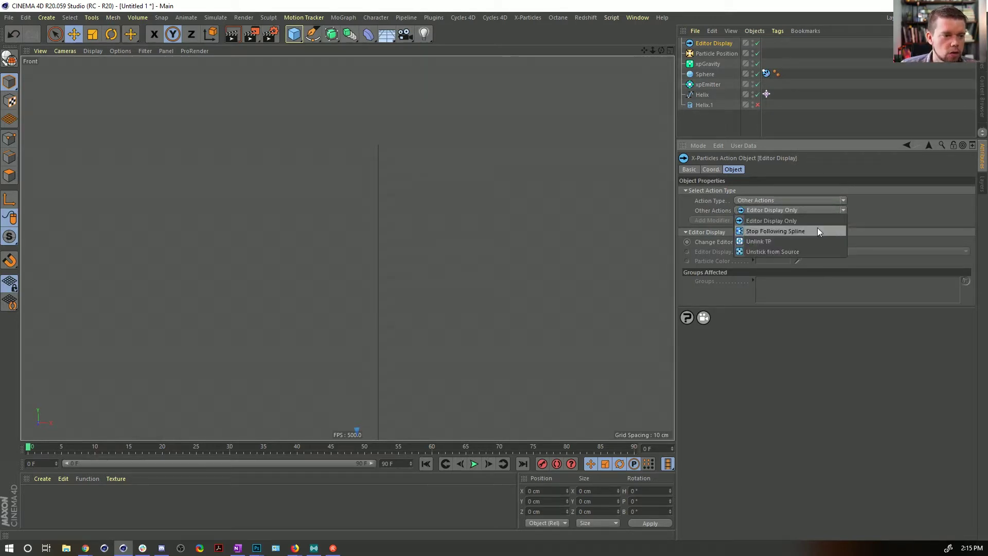
pyautogui.click(823, 180)
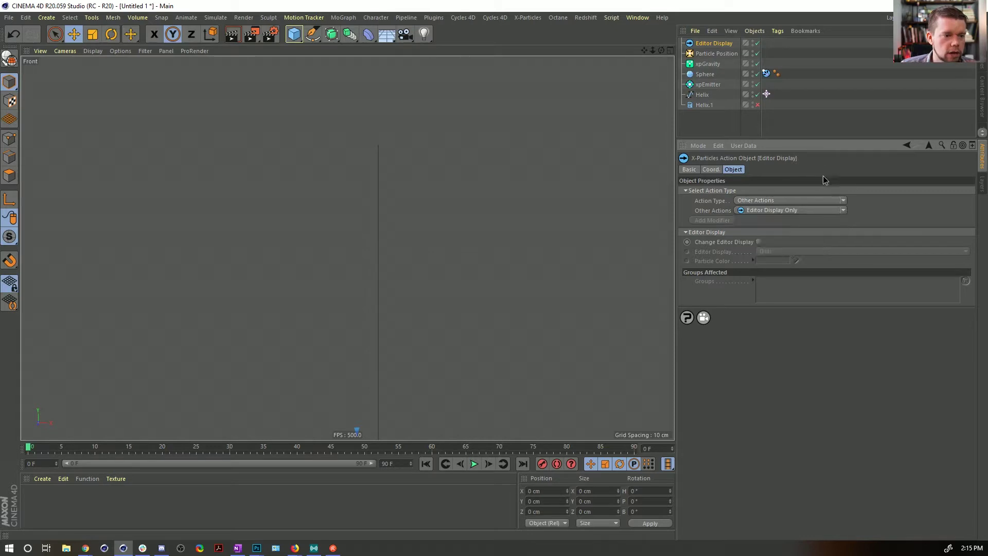
# - Set the new action's type to Direct Actions and choose Freeze Particles
pyautogui.click(838, 201)
pyautogui.click(804, 231)
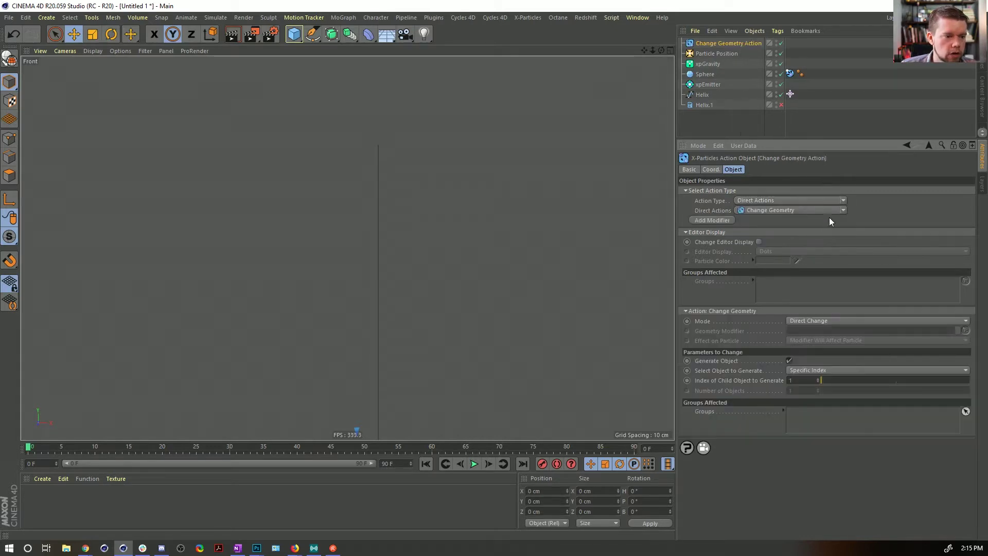
pyautogui.click(842, 211)
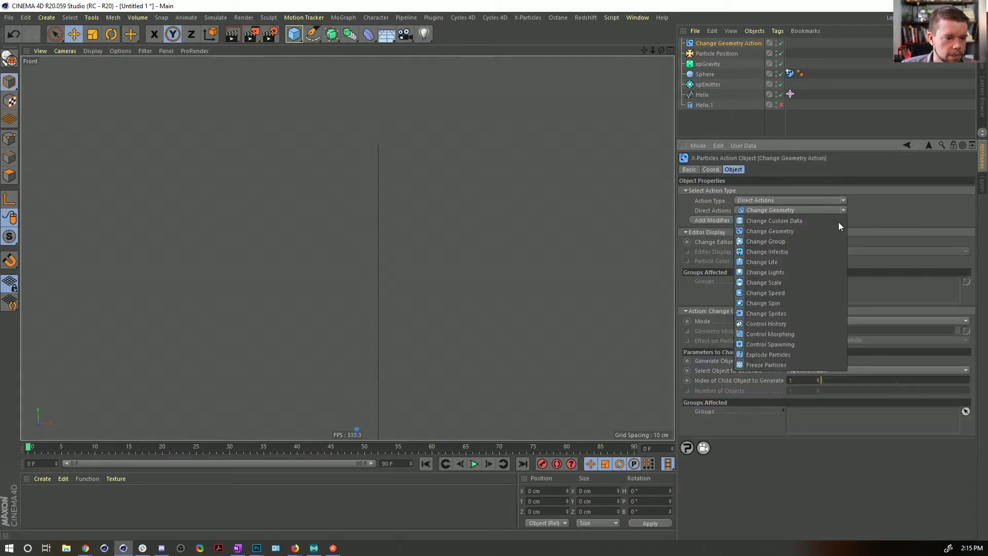
pyautogui.click(804, 362)
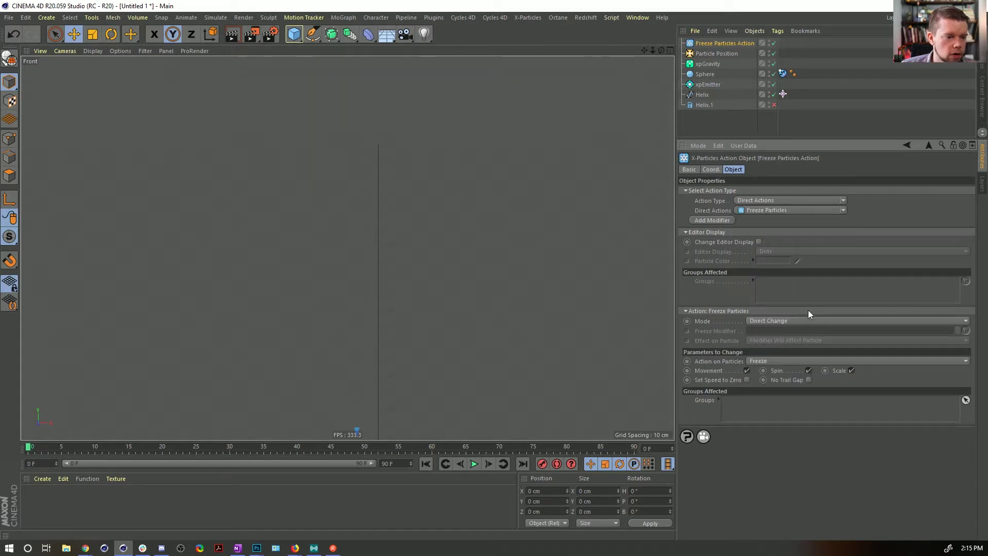
# - Play the simulation in the Perspective view to test the freeze action on the strand
pyautogui.press('F1')
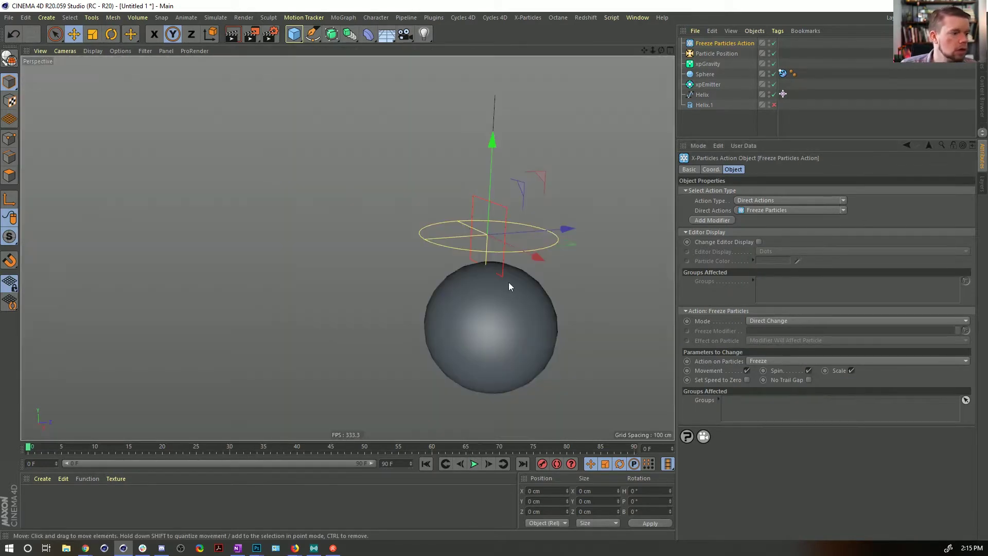
pyautogui.keyDown('alt'); pyautogui.moveTo(500, 286); pyautogui.dragTo(520, 285, button='middle'); pyautogui.keyUp('alt')
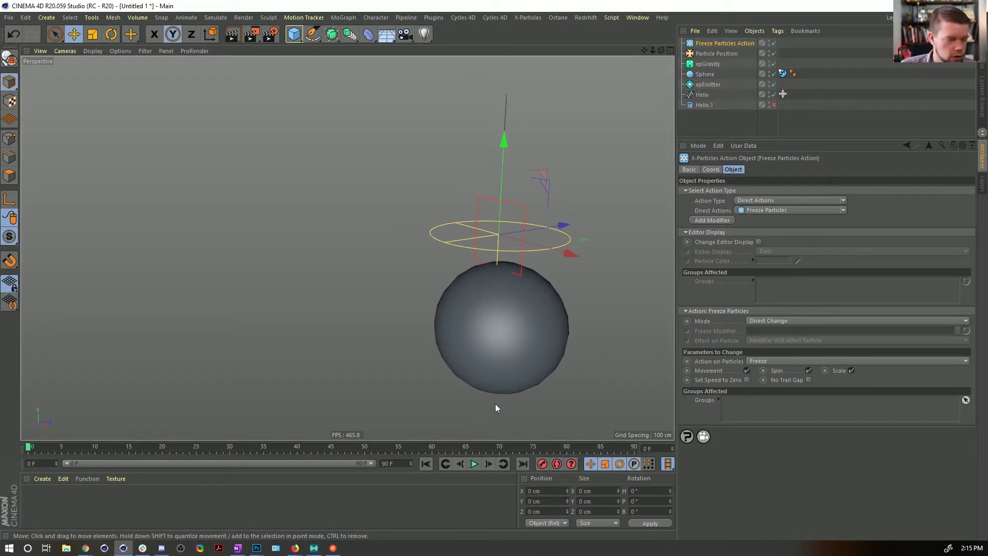
pyautogui.click(474, 465)
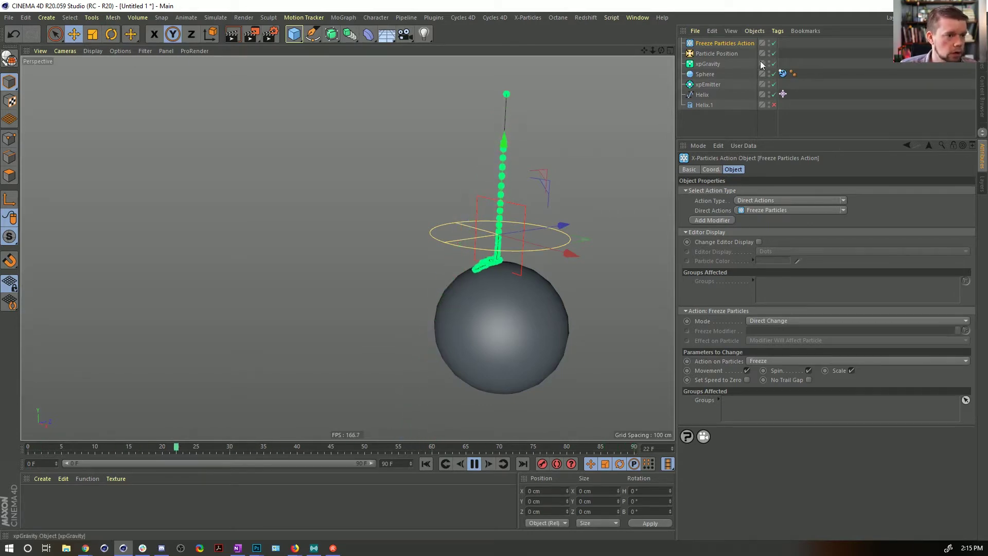
# - Check the modifiers of the Helix's xpDynamics tag and enable its Shape Constraints
pyautogui.click(783, 95)
pyautogui.click(797, 169)
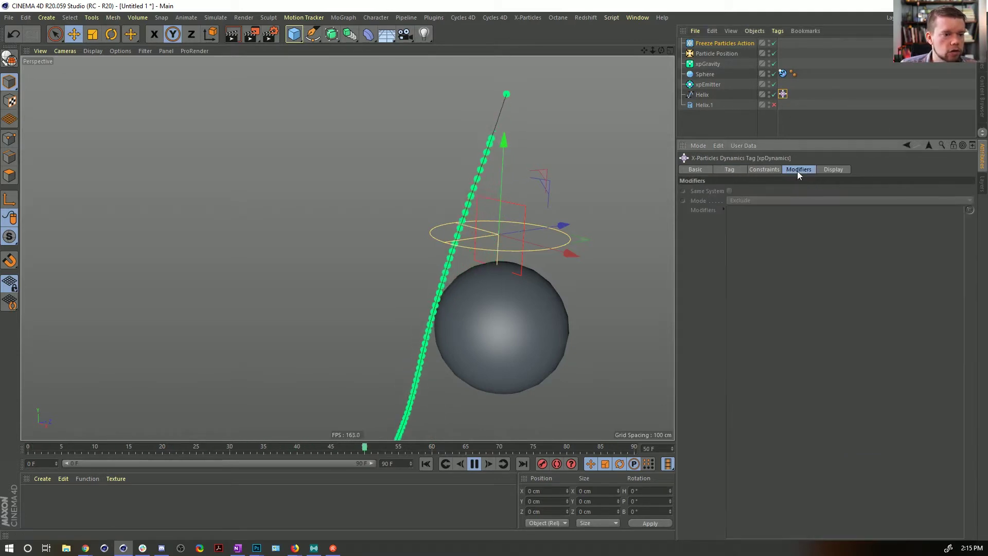
pyautogui.click(764, 169)
pyautogui.click(766, 202)
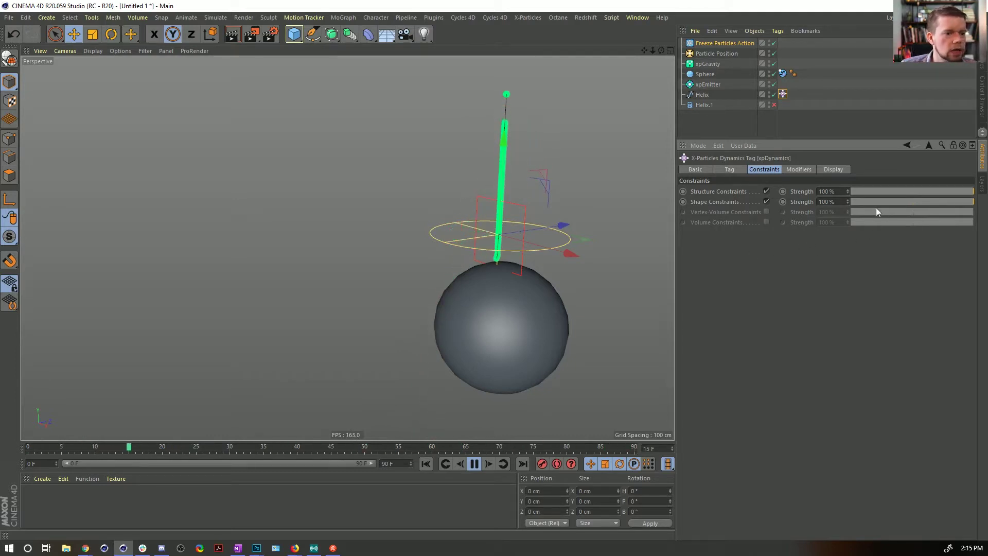
# - Set the initial state in the Helix's xpDynamics tag properties and stop the playback
pyautogui.click(741, 171)
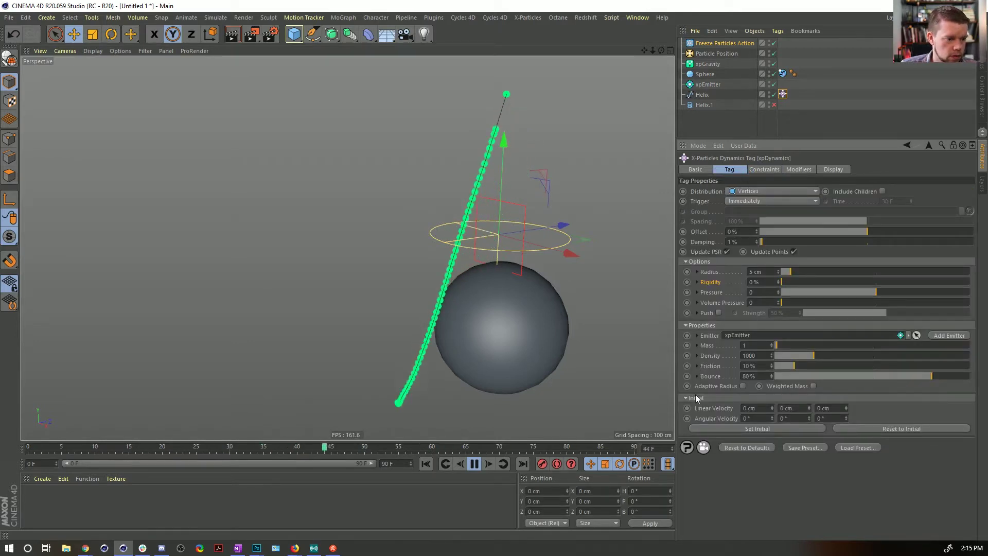
pyautogui.click(741, 429)
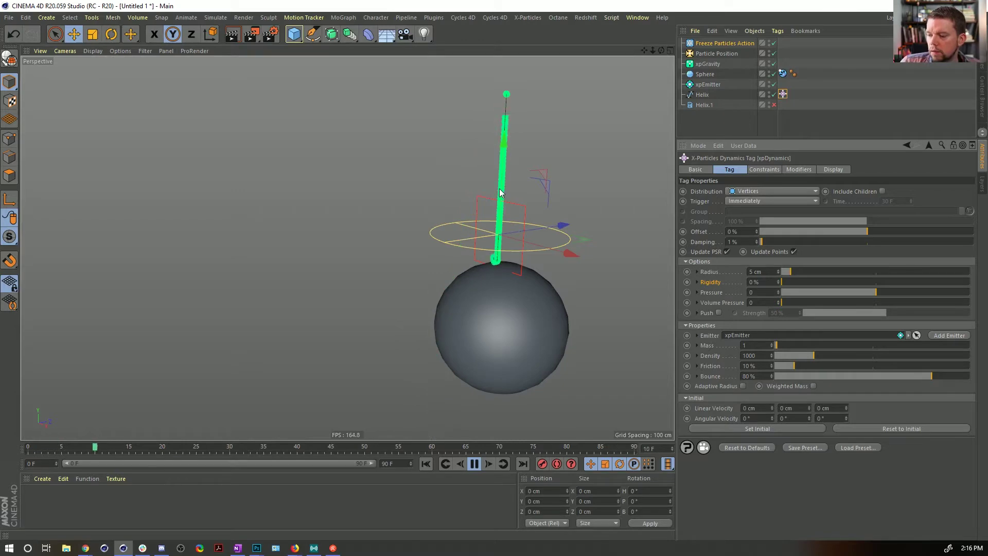
pyautogui.click(474, 463)
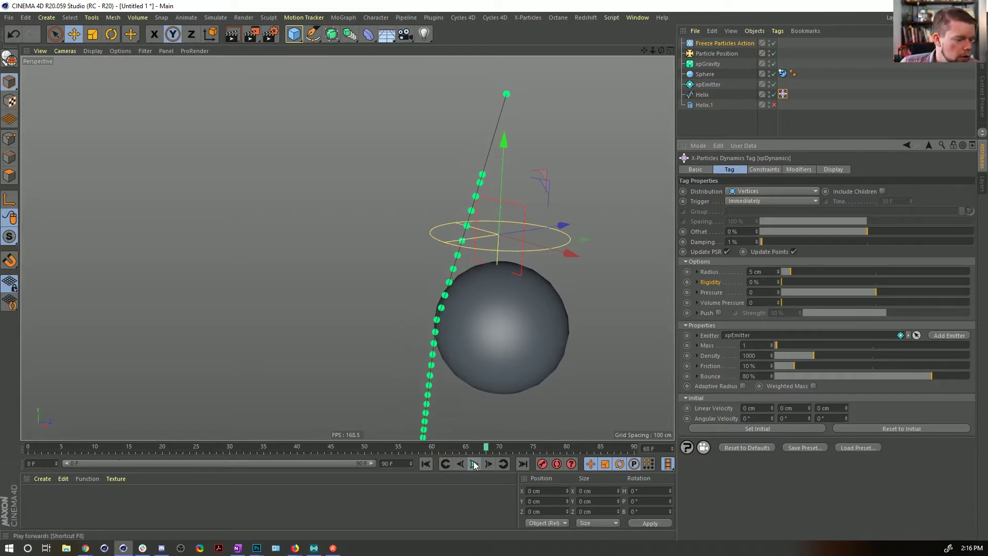
# - Check the xpDynamics reference video in the browser, then return to Cinema 4D and rewind to frame 0
pyautogui.click(86, 548)
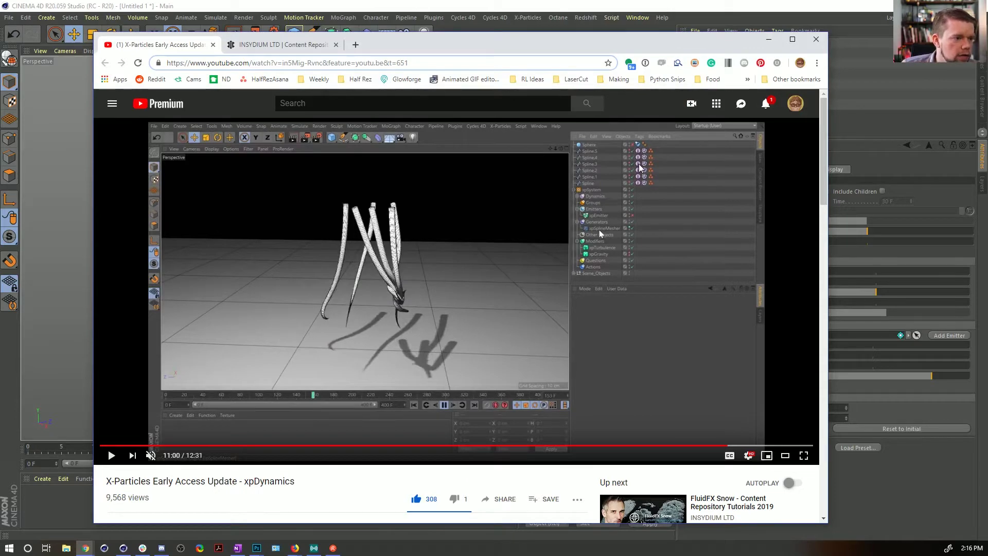
pyautogui.click(713, 24)
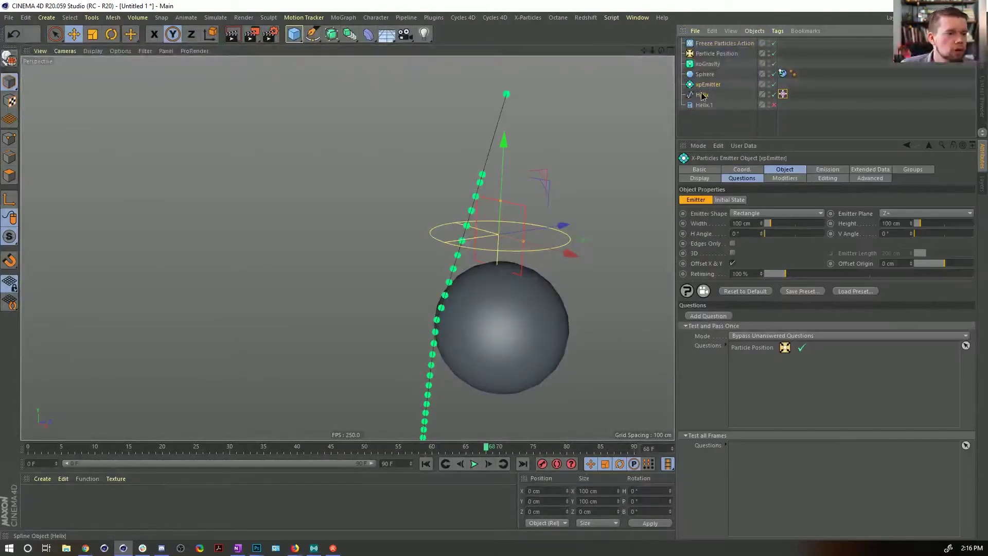
pyautogui.rightClick(702, 97)
pyautogui.click(513, 464)
pyautogui.click(425, 463)
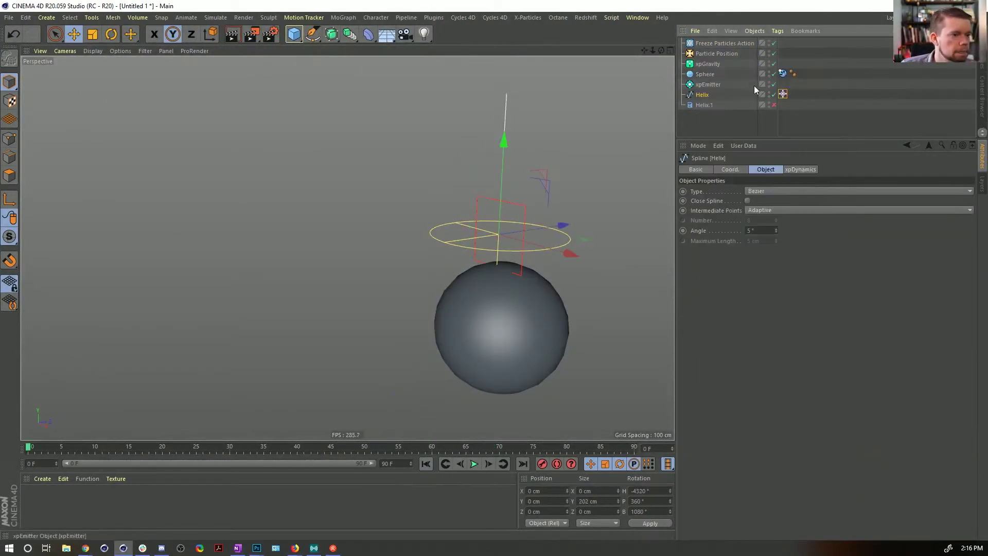
# - Add an xpPin tag to the Helix and disable the Freeze Particles action and the Particle Position question
pyautogui.rightClick(708, 98)
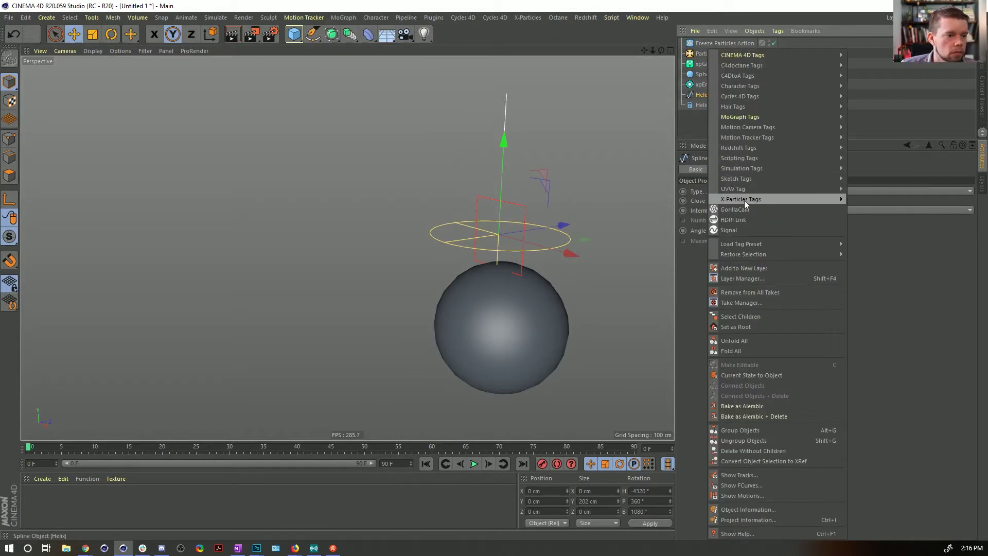
pyautogui.moveTo(744, 201)
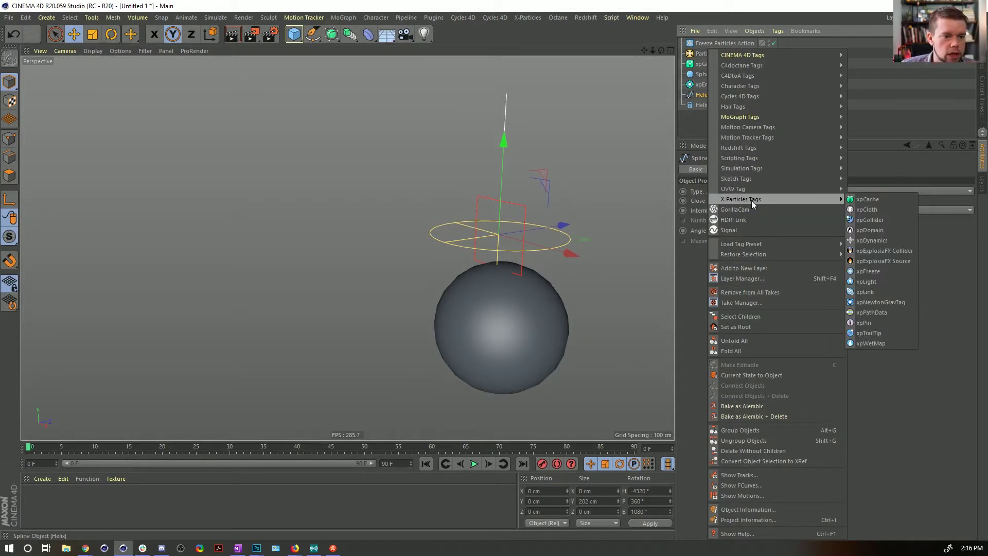
pyautogui.click(890, 323)
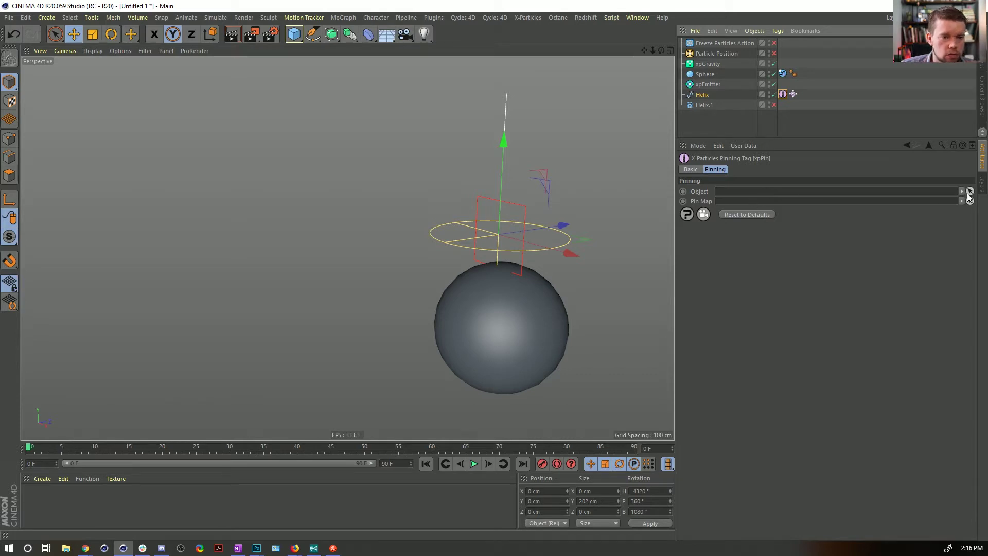
pyautogui.click(702, 192)
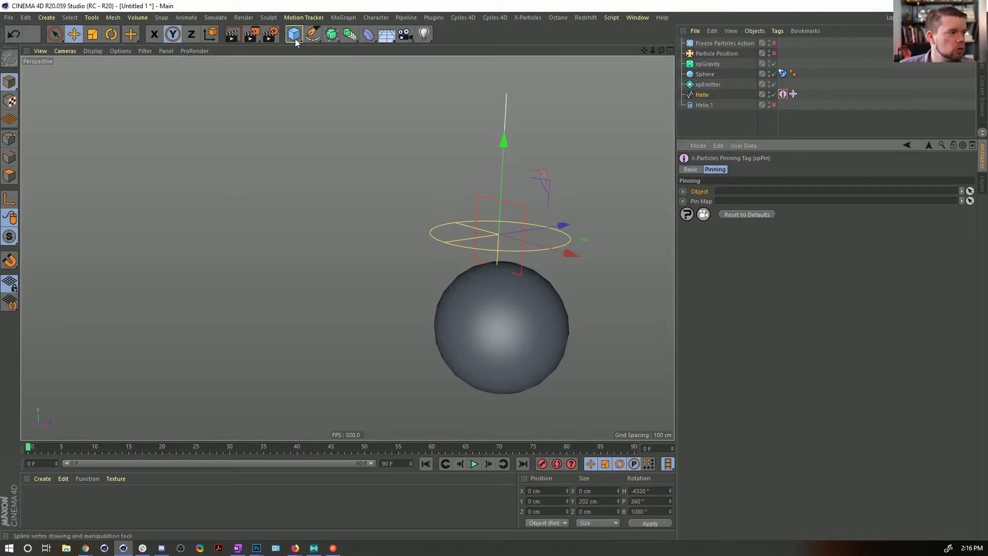
# - Create a null and raise it to Y 200 cm at the Helix spline's upper end
pyautogui.click(47, 17)
pyautogui.moveTo(56, 36)
pyautogui.click(103, 38)
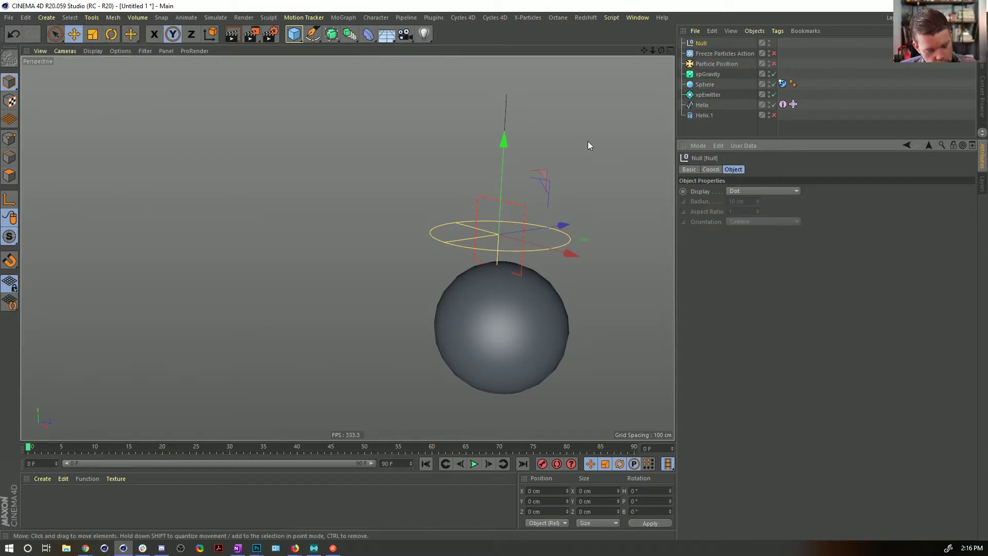
pyautogui.moveTo(513, 163); pyautogui.dragTo(506, 94)
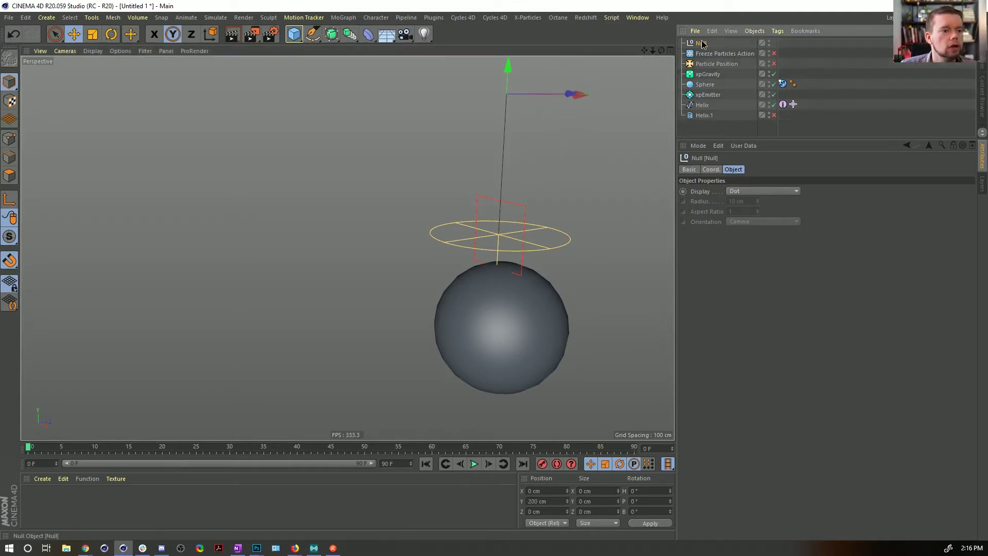
# - Assign the null as the pinning object of the Helix's xpPin tag
pyautogui.click(780, 101)
pyautogui.click(781, 105)
pyautogui.moveTo(701, 44); pyautogui.dragTo(742, 206)
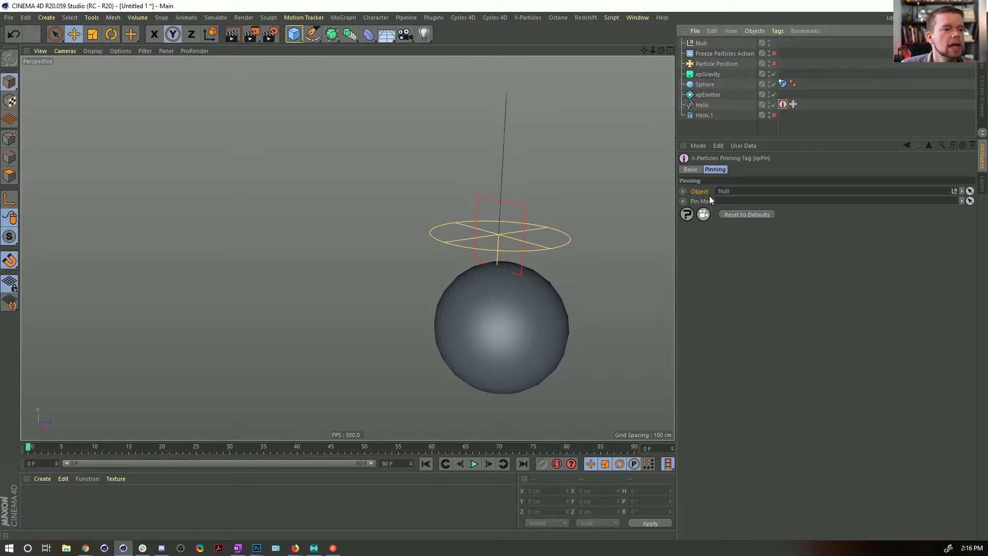
# - Store the Helix's topmost point as a point selection and assign it as the xpPin tag's Pin Map
pyautogui.click(692, 105)
pyautogui.click(56, 34)
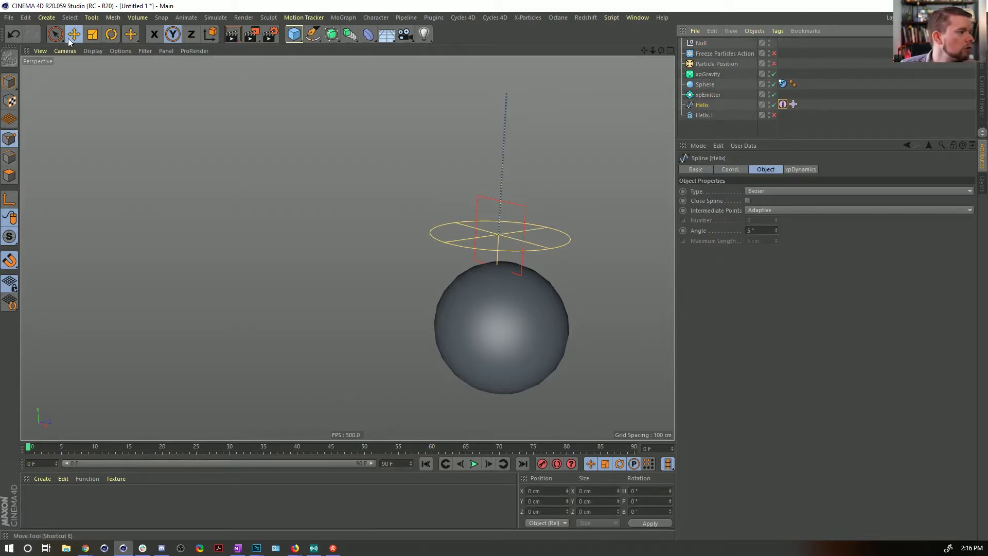
pyautogui.click(515, 85)
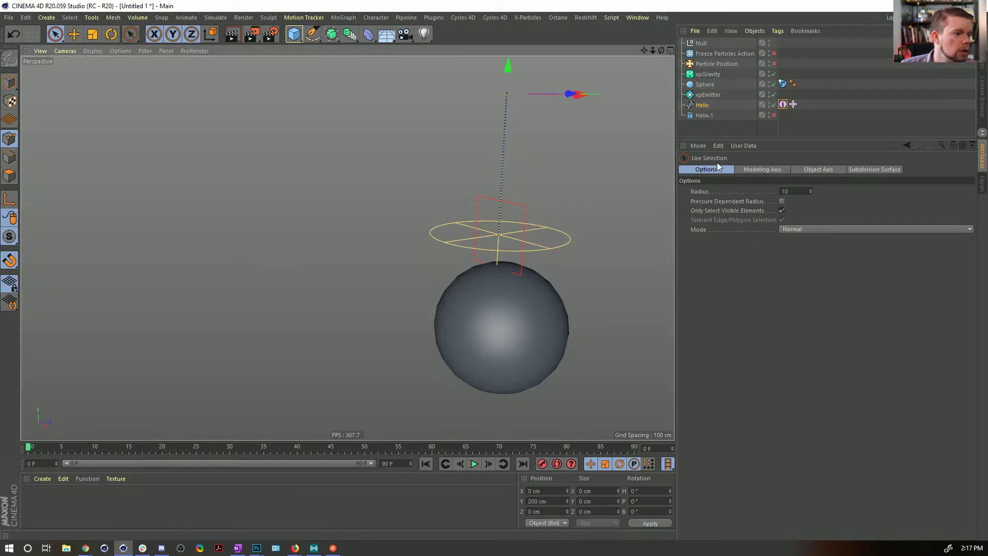
pyautogui.click(70, 17)
pyautogui.click(90, 278)
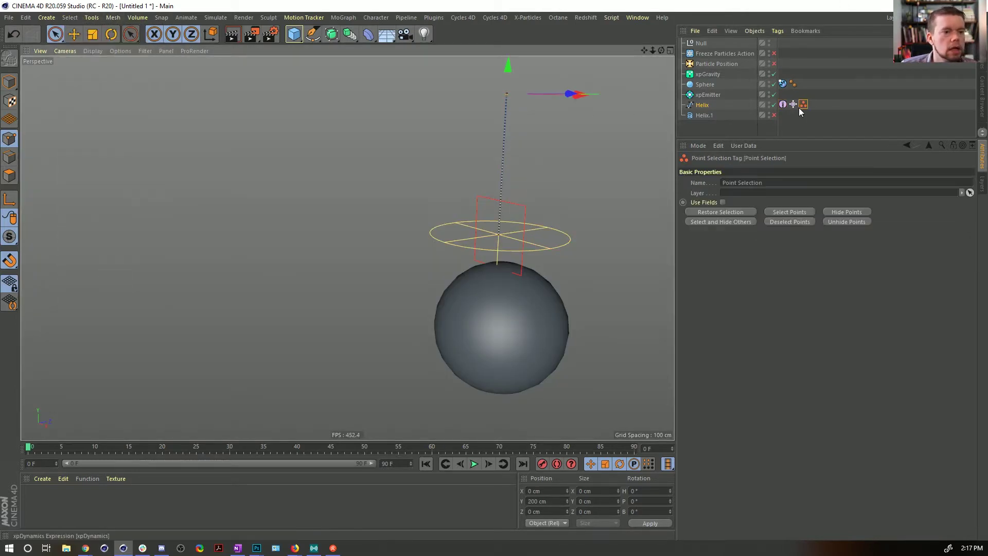
pyautogui.click(782, 105)
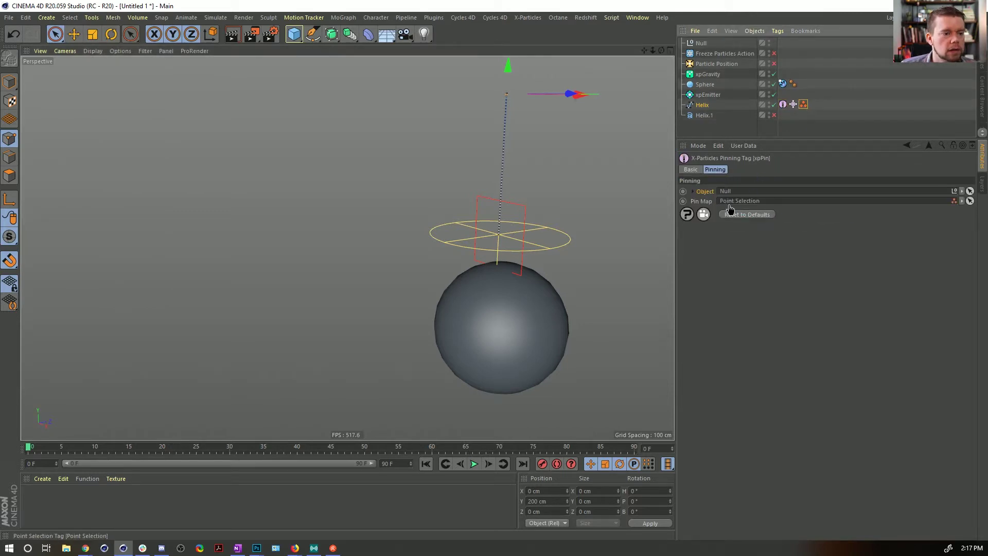
# - Return to Model mode and play the simulation to check how the pinned Helix falls over the sphere
pyautogui.click(822, 121)
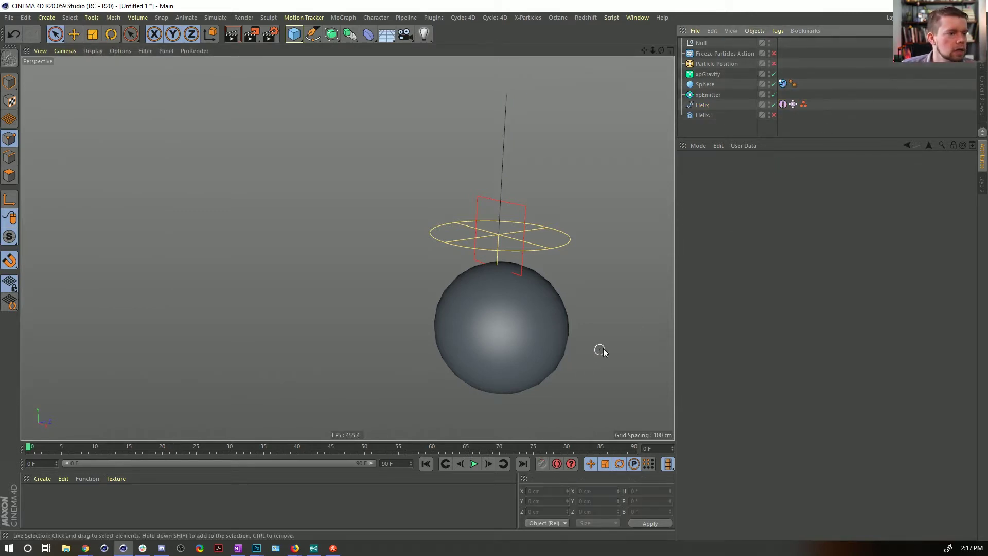
pyautogui.click(8, 82)
pyautogui.click(473, 464)
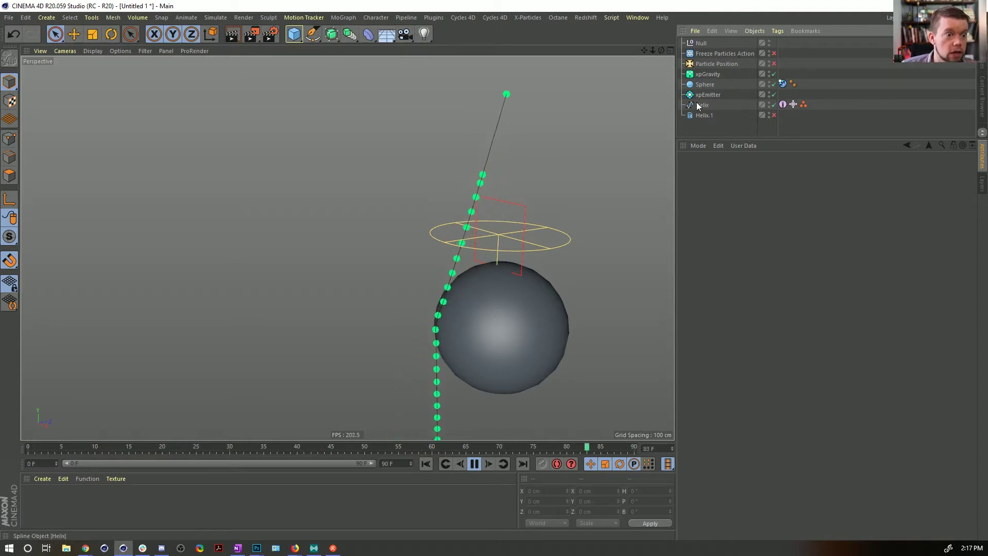
pyautogui.click(784, 104)
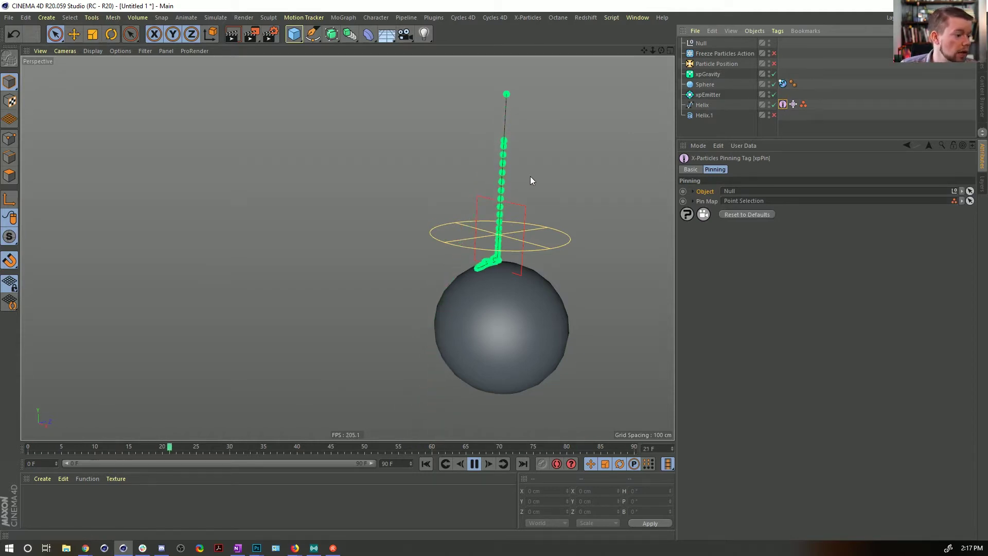
# - Try a Rigidity of about 40% on the Helix's xpDynamics tag while the simulation plays
pyautogui.click(793, 104)
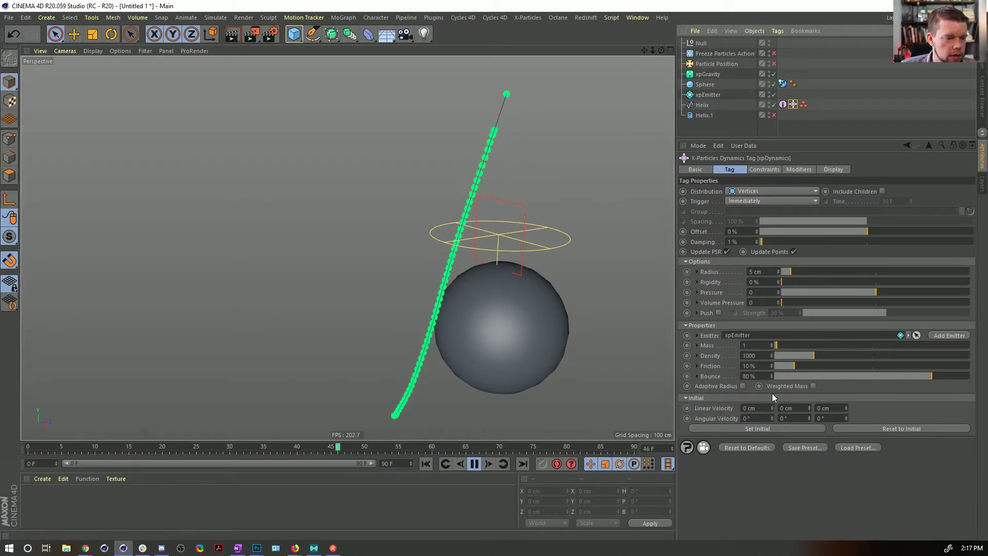
pyautogui.click(742, 386)
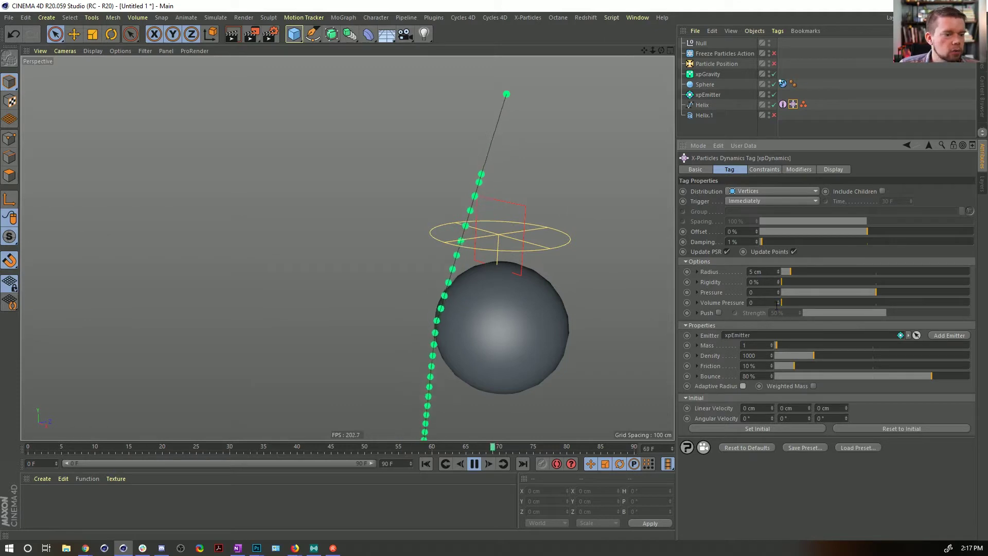
pyautogui.click(793, 281)
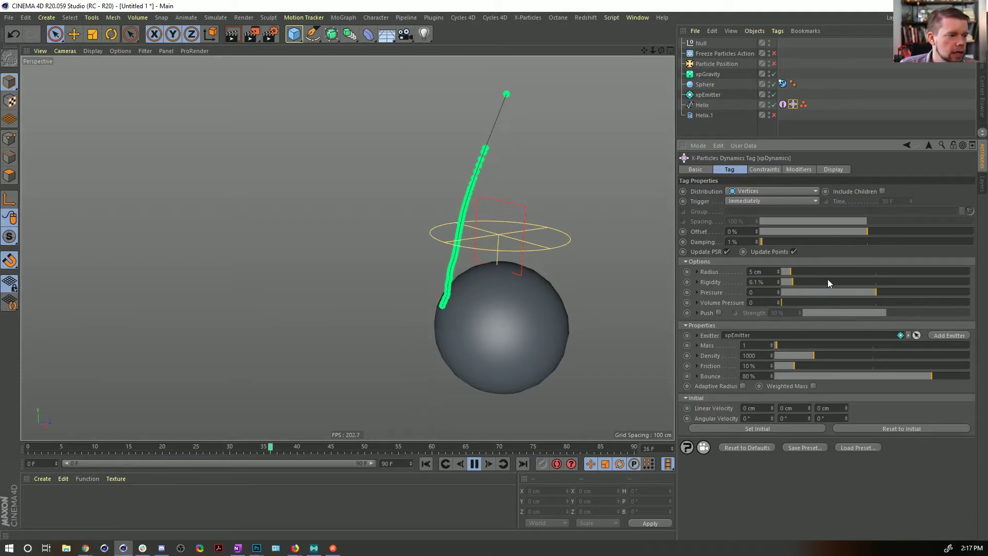
pyautogui.moveTo(795, 282); pyautogui.dragTo(858, 283)
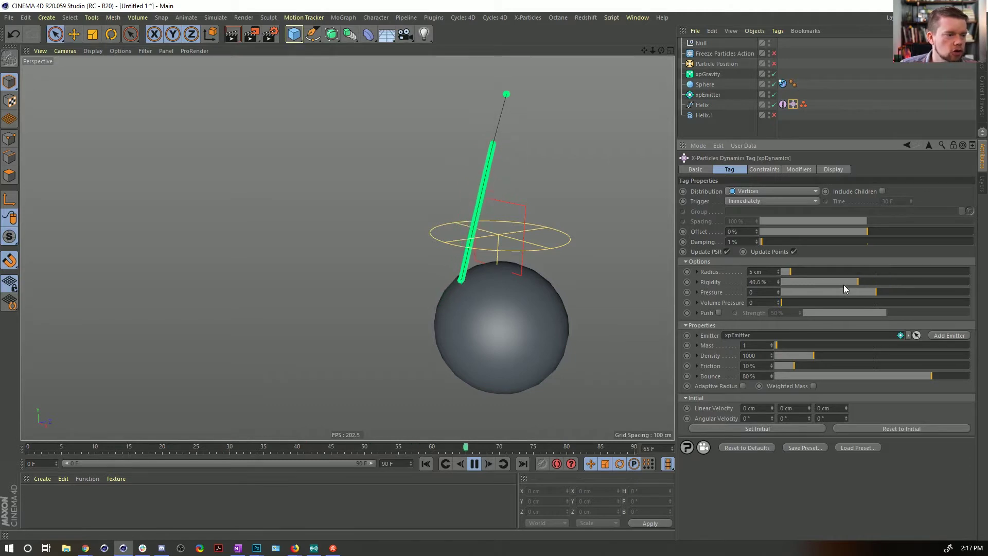
# - Set the Helix's xpDynamics tag to a Pressure of -56.2 and a Rigidity of 0%
pyautogui.click(823, 292)
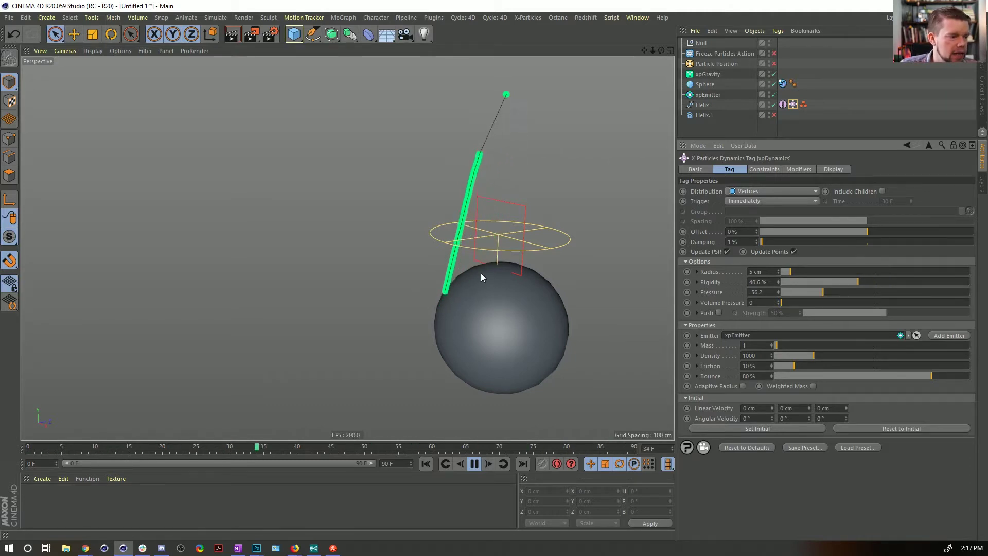
pyautogui.moveTo(829, 281); pyautogui.dragTo(696, 270)
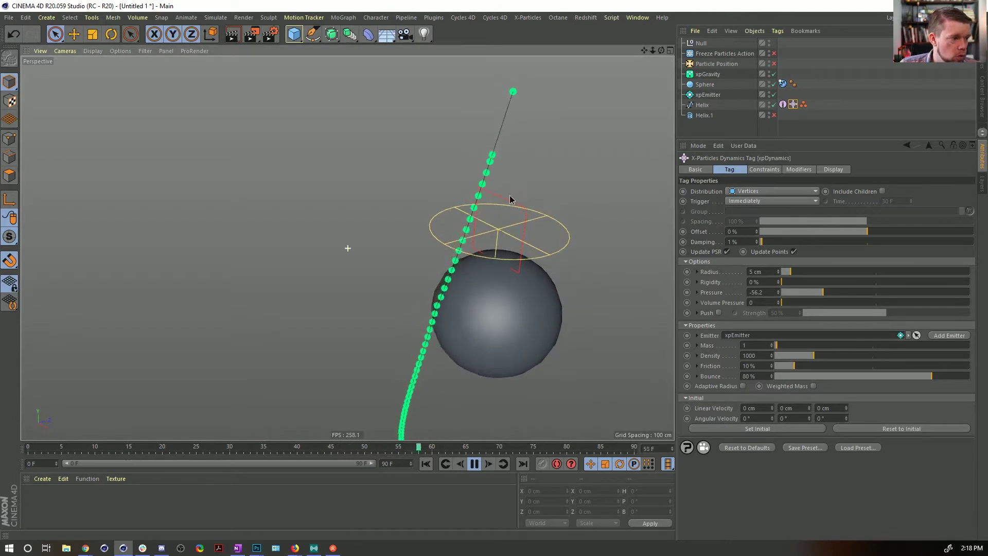
pyautogui.click(782, 105)
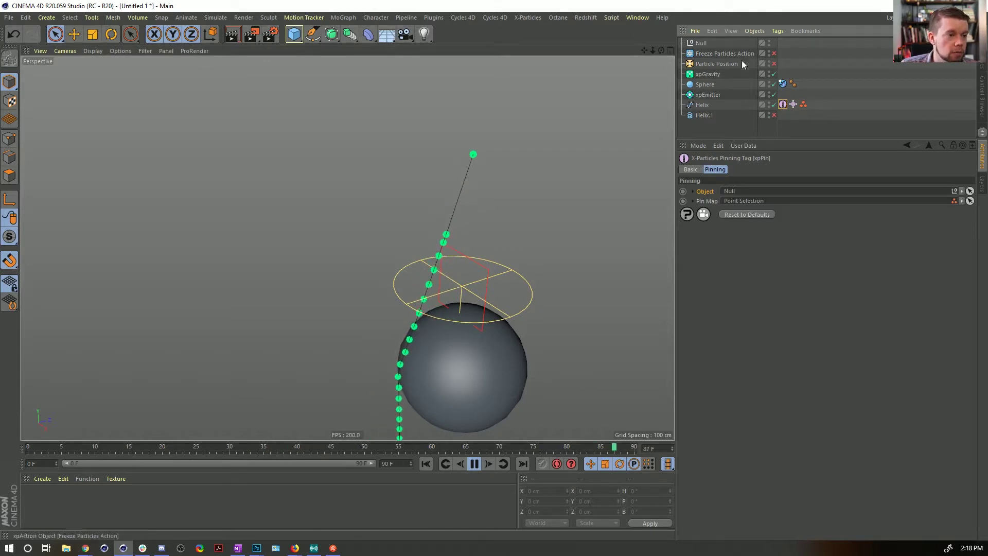
pyautogui.click(793, 105)
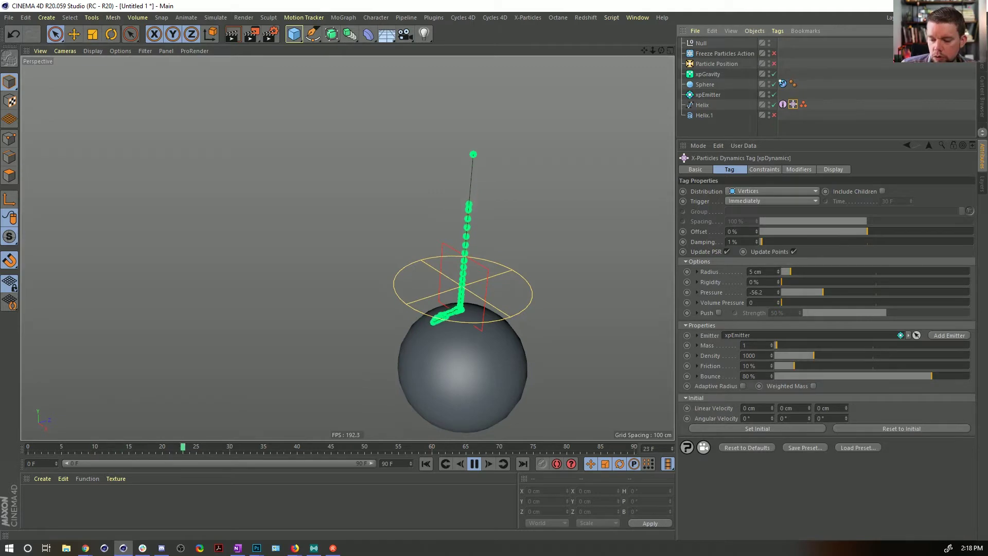
# - Switch to the browser, skim the end of the YouTube xpDynamics video for its pinned spline scene setup, and return to Cinema 4D
pyautogui.hotkey('alt', 'Tab')
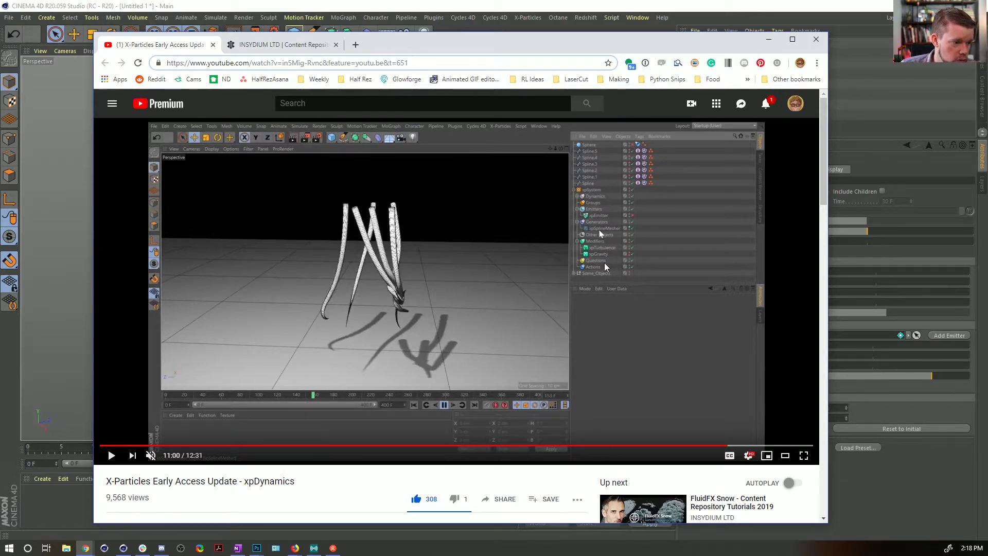
pyautogui.scroll(-2, 612, 262)
pyautogui.scroll(2, 609, 264)
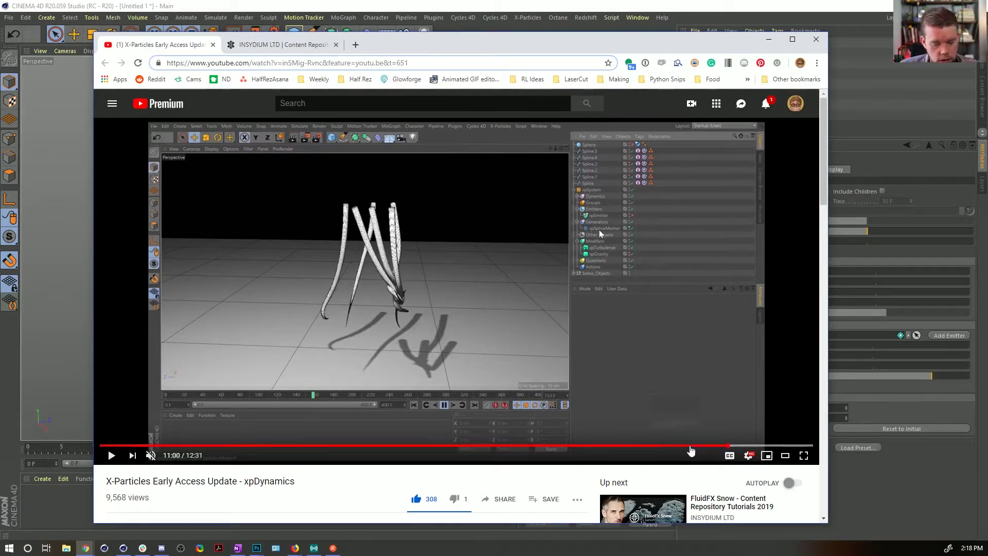
pyautogui.press('Left')
pyautogui.press('Left')
pyautogui.press('Left')
pyautogui.press('Left')
pyautogui.press('Left')
pyautogui.press('Right')
pyautogui.press('Right')
pyautogui.press('Right')
pyautogui.press('Right')
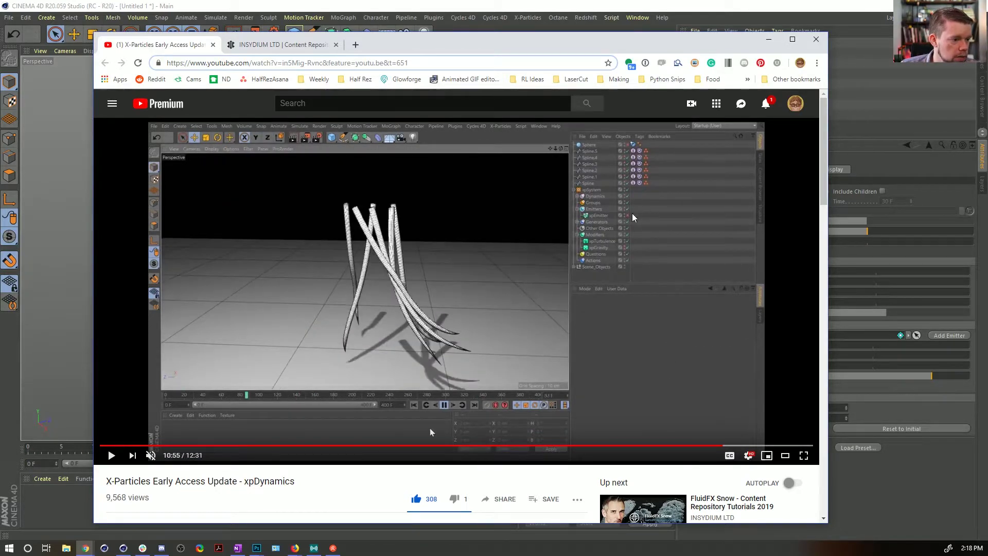
pyautogui.press('Right')
pyautogui.press('Right')
pyautogui.press('Right')
pyautogui.press('Right')
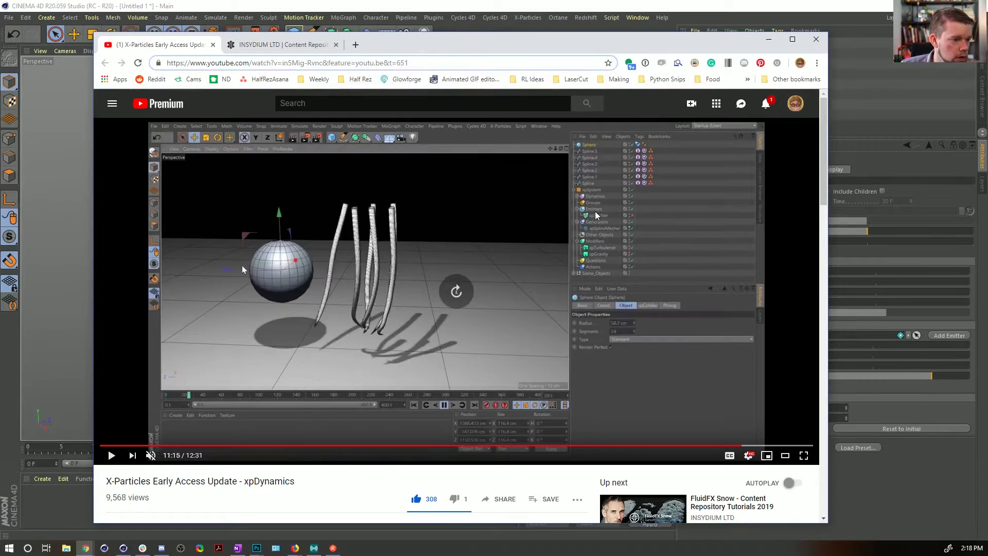
pyautogui.press('Right')
pyautogui.press('Right')
pyautogui.press('Right')
pyautogui.press('Right')
pyautogui.press('Right')
pyautogui.press('Right')
pyautogui.press('Right')
pyautogui.press('Right')
pyautogui.press('Right')
pyautogui.press('Right')
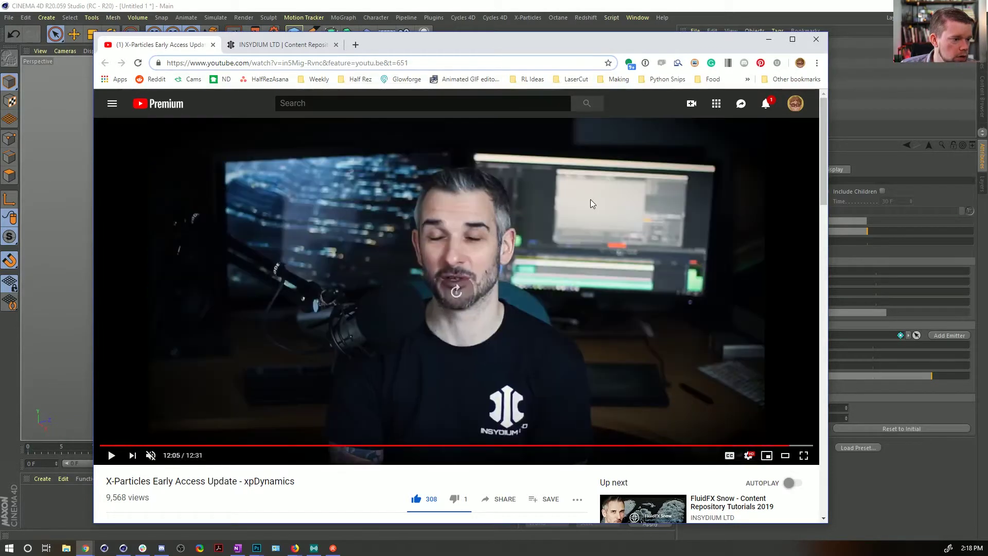
pyautogui.press('Left')
pyautogui.press('Left')
pyautogui.click(887, 255)
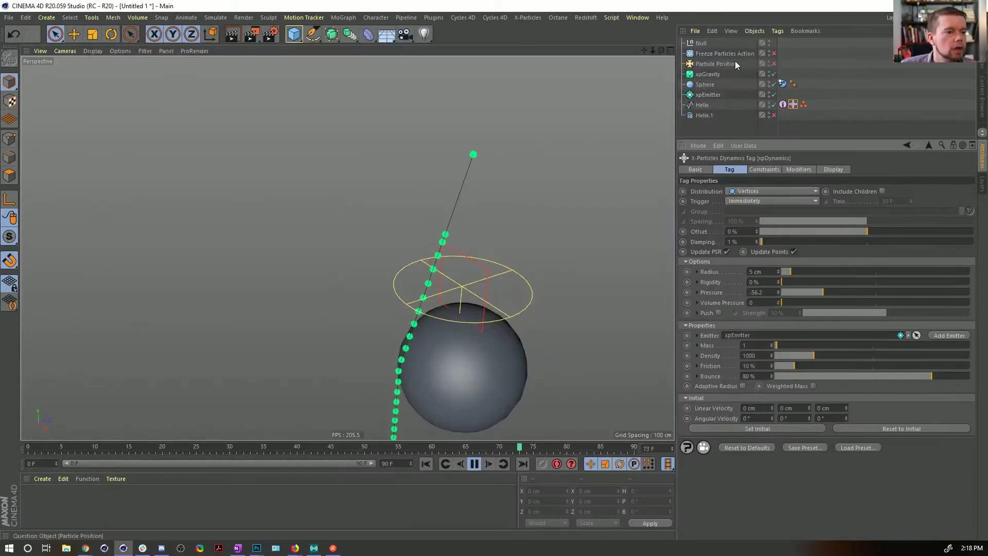
# - Add an xpConstraints object to the scene
pyautogui.click(706, 95)
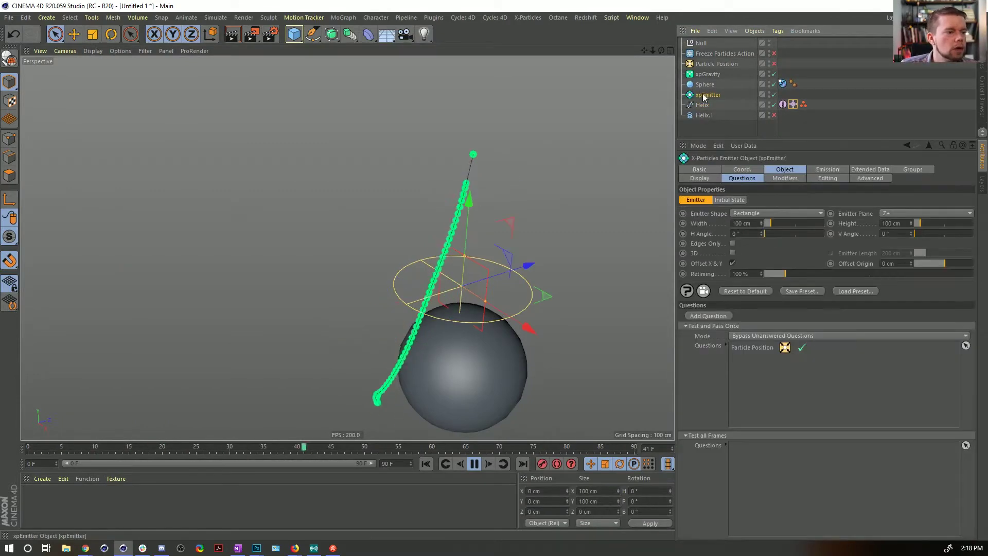
pyautogui.doubleClick(348, 6)
pyautogui.moveTo(347, 7); pyautogui.dragTo(365, 0)
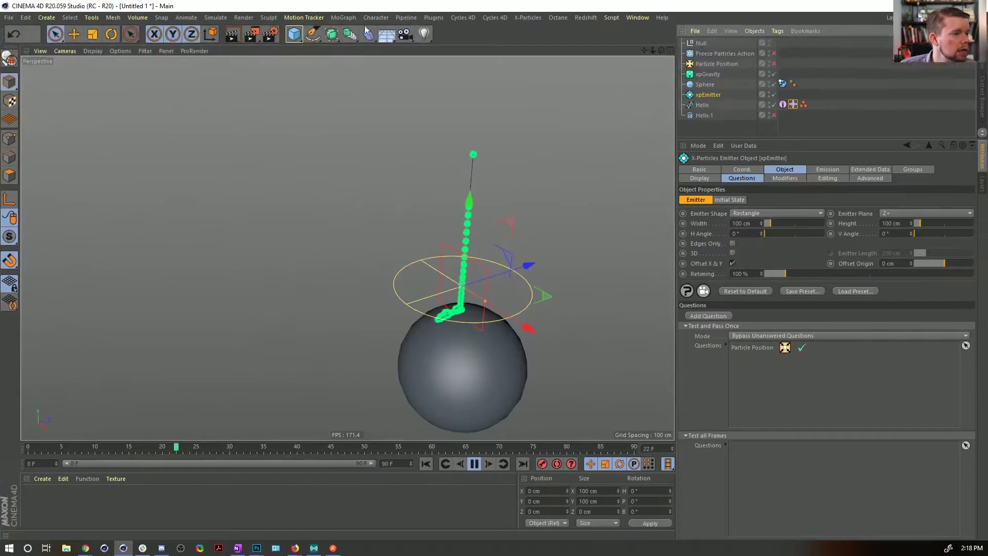
pyautogui.click(521, 19)
pyautogui.moveTo(549, 102)
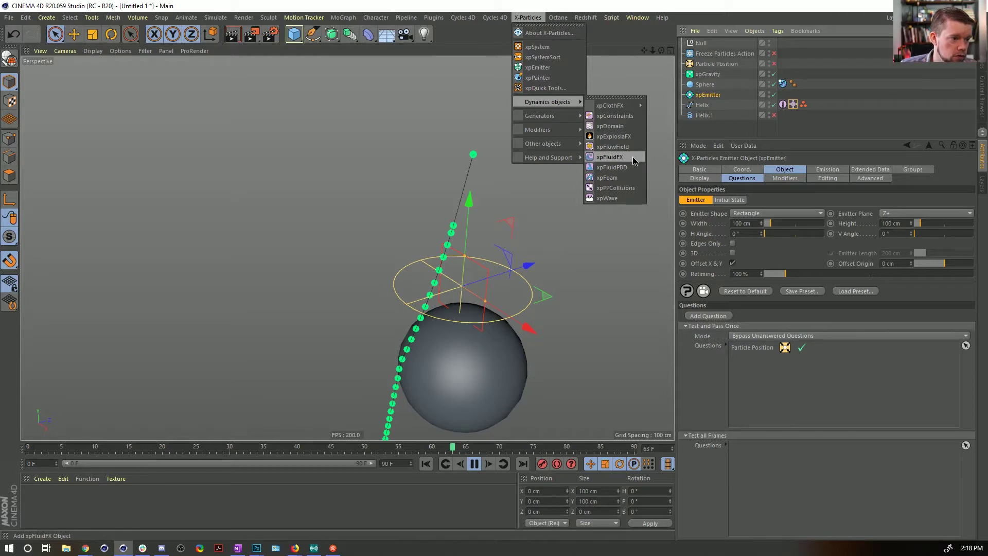
pyautogui.click(631, 116)
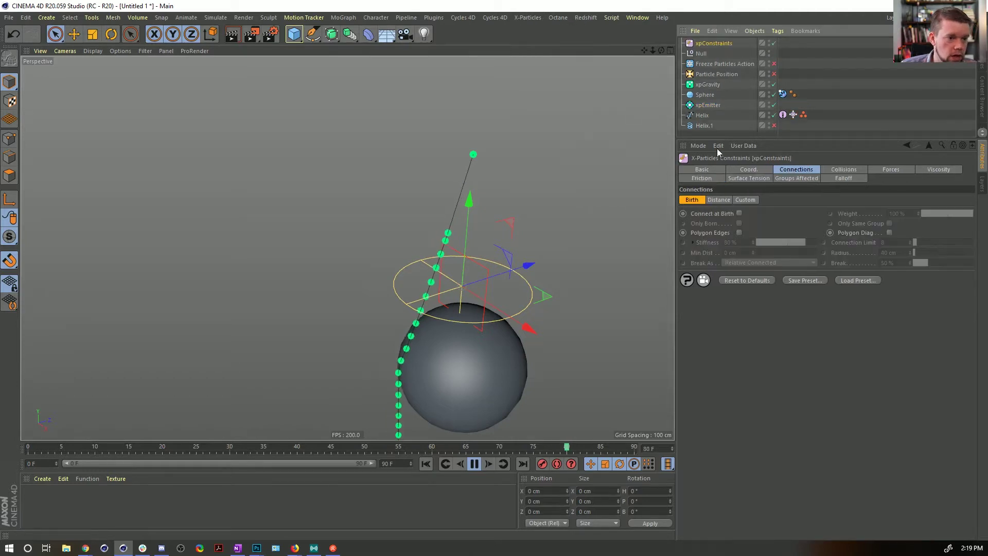
# - Look through the xpConstraints object's connection, collision, falloff, force and surface tension settings, and delete the object
pyautogui.click(850, 171)
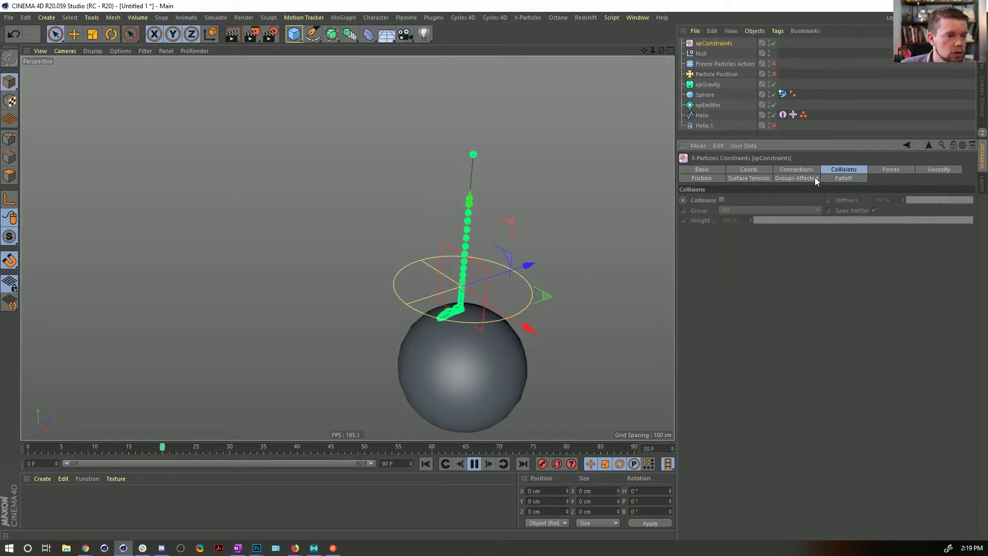
pyautogui.click(817, 170)
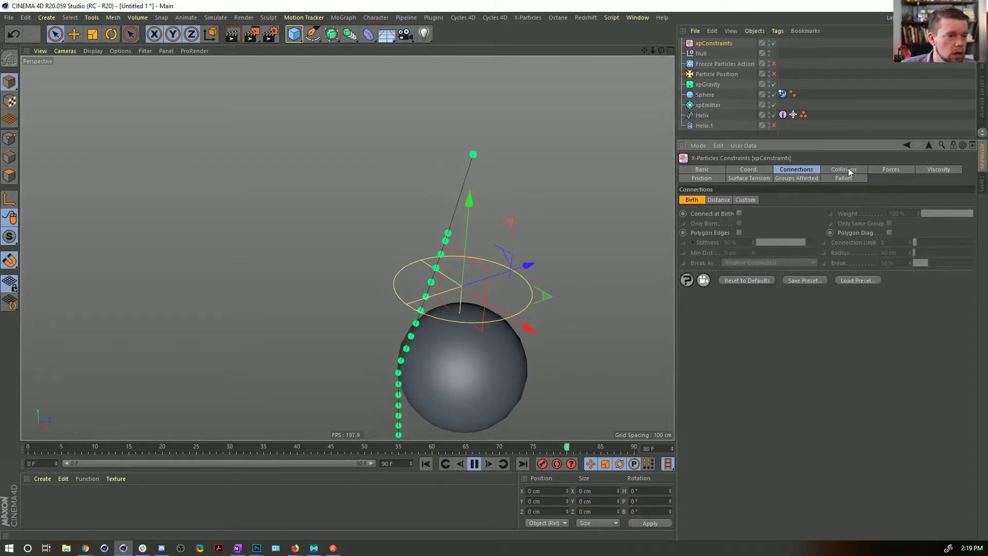
pyautogui.click(745, 178)
pyautogui.click(815, 178)
pyautogui.click(832, 175)
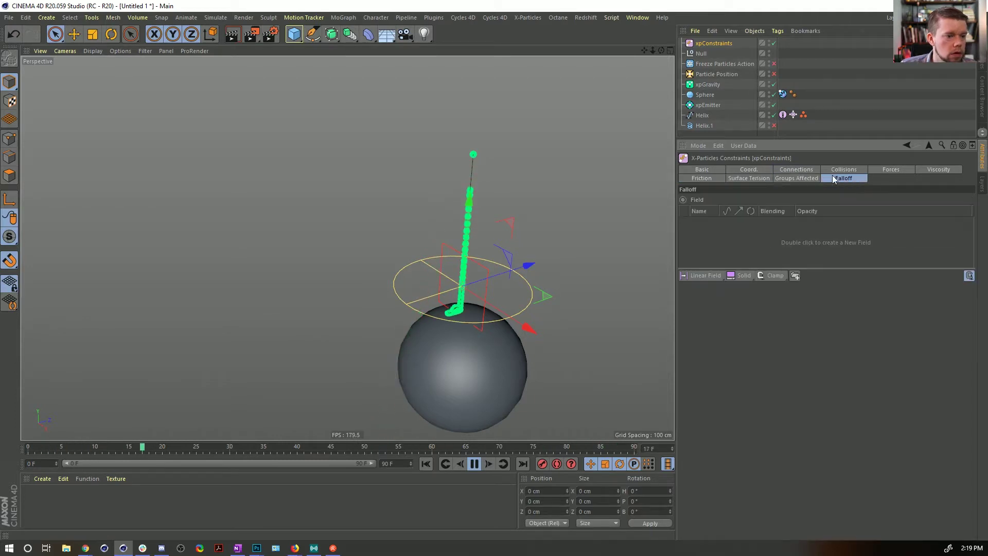
pyautogui.click(898, 171)
pyautogui.click(761, 178)
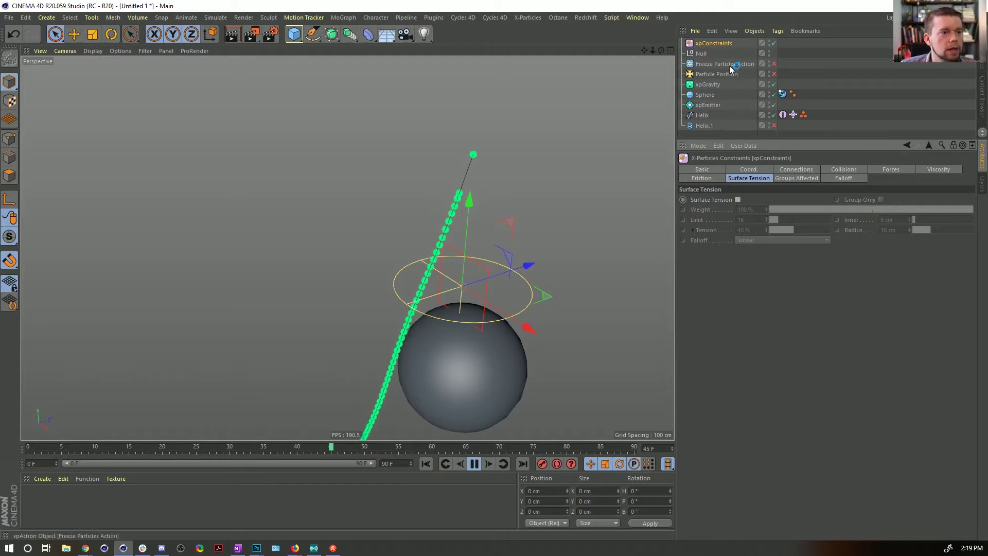
pyautogui.click(708, 41)
pyautogui.press('Delete')
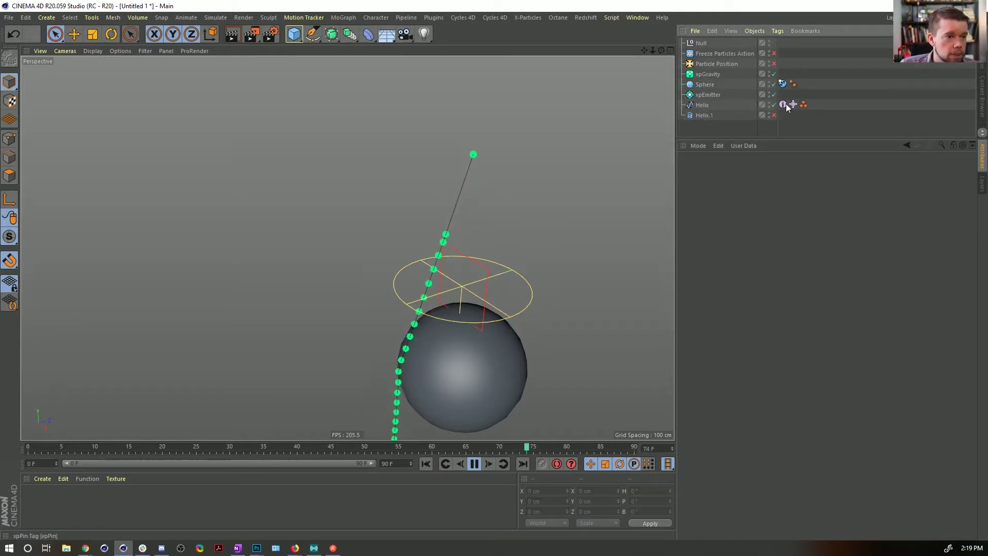
# - Undo the deletion of the xpConstraints object, recheck its collision and connection settings, and remove it again
pyautogui.hotkey('ctrl', 'z')
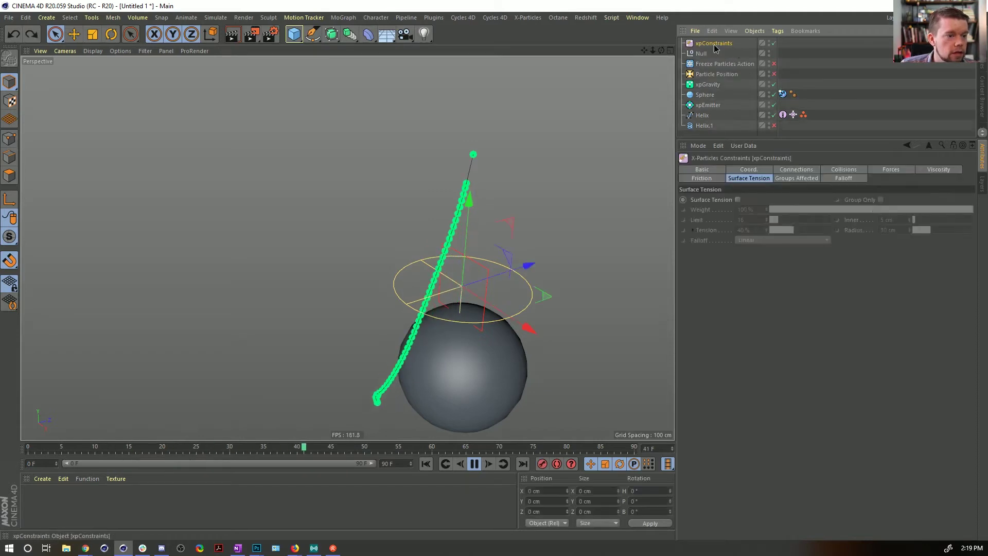
pyautogui.click(801, 178)
pyautogui.click(842, 170)
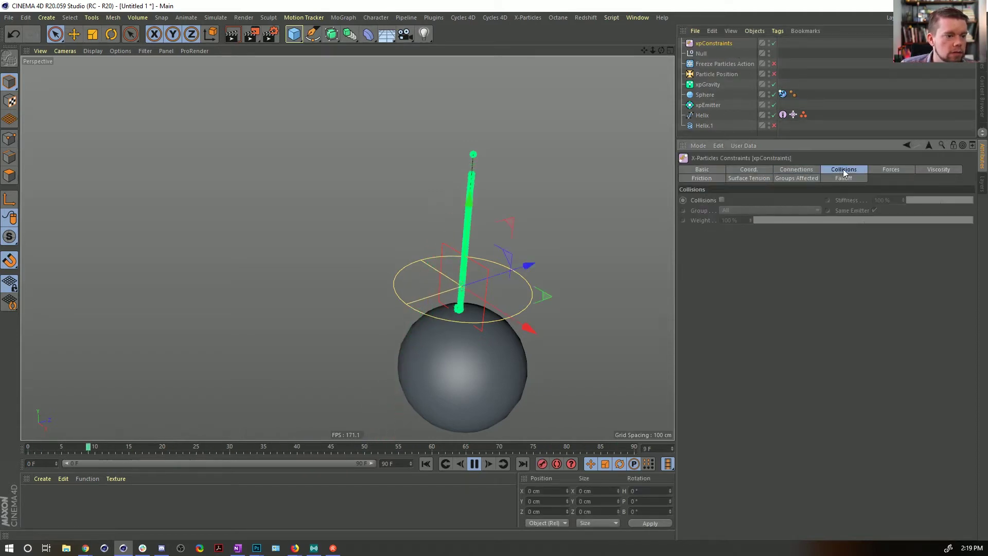
pyautogui.click(878, 169)
pyautogui.click(798, 169)
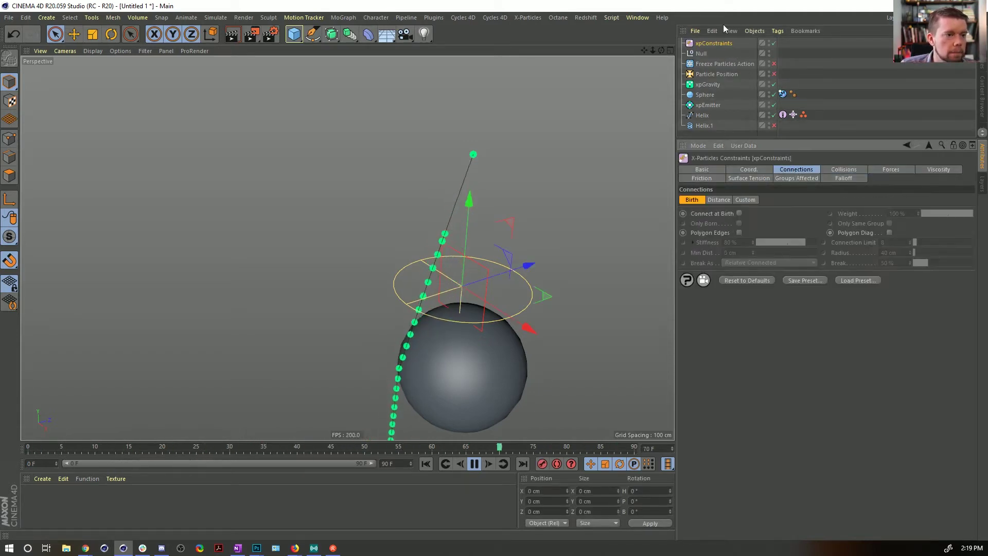
pyautogui.press('Delete')
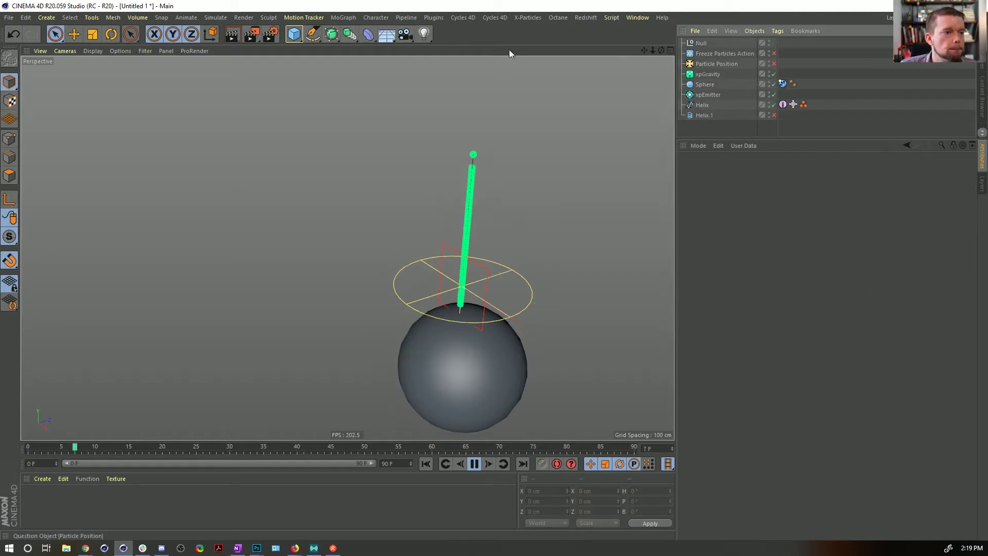
# - Add an xpPPCollisions object to the scene, then stop the playback and rewind to frame 0
pyautogui.click(793, 105)
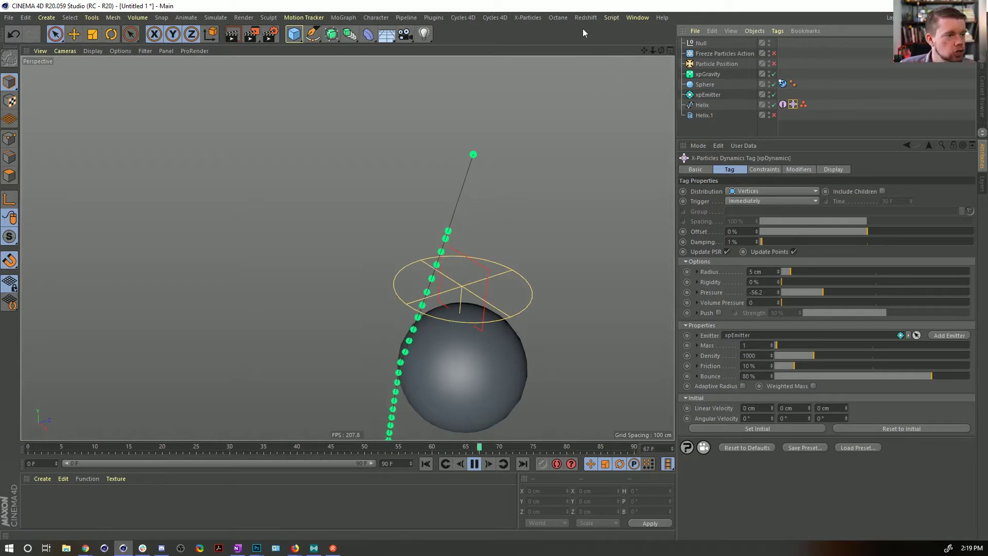
pyautogui.click(530, 18)
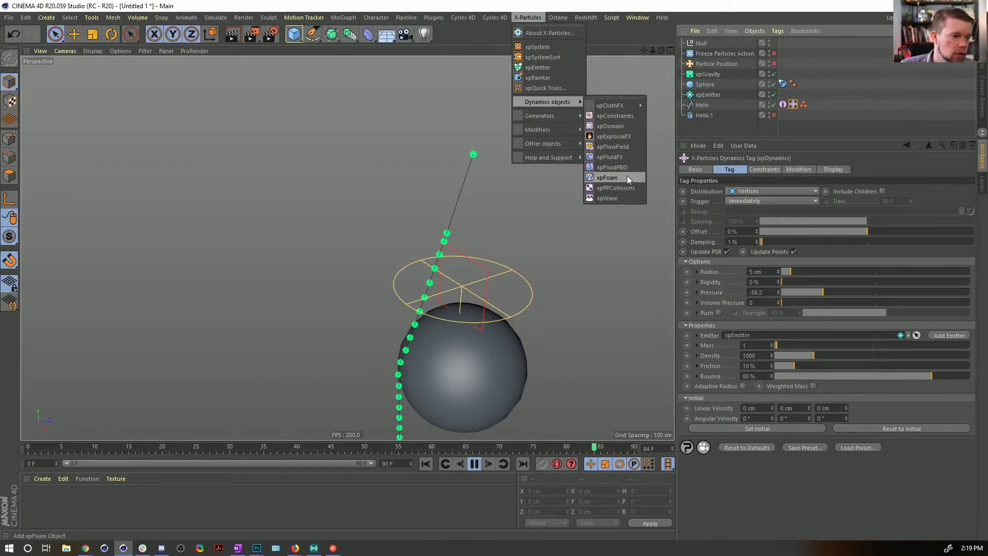
pyautogui.click(615, 188)
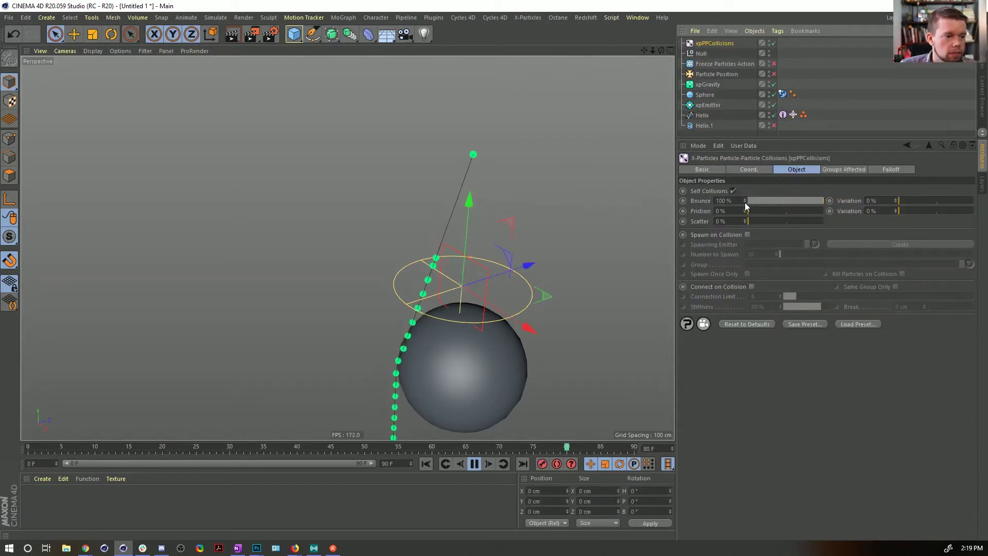
pyautogui.click(847, 171)
pyautogui.click(796, 169)
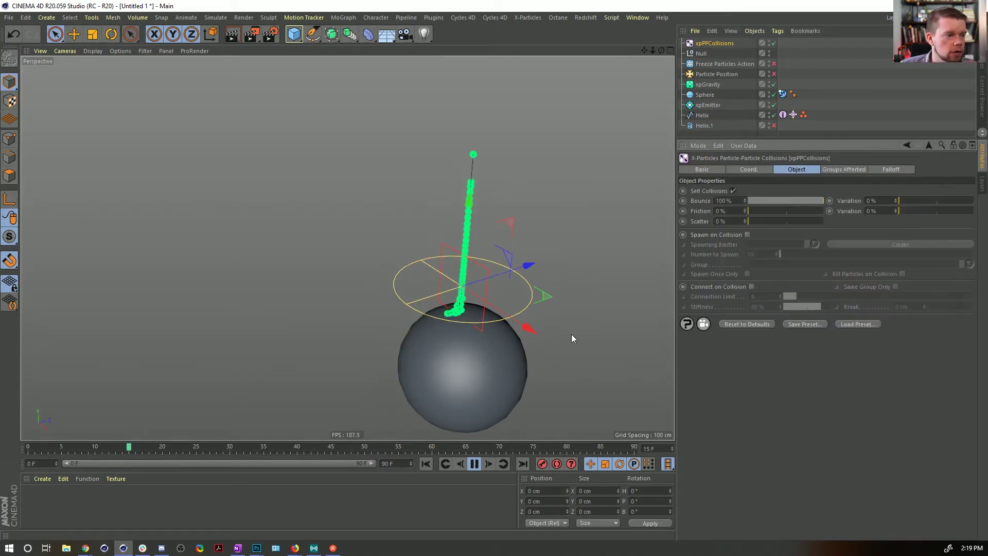
pyautogui.click(474, 464)
pyautogui.click(426, 463)
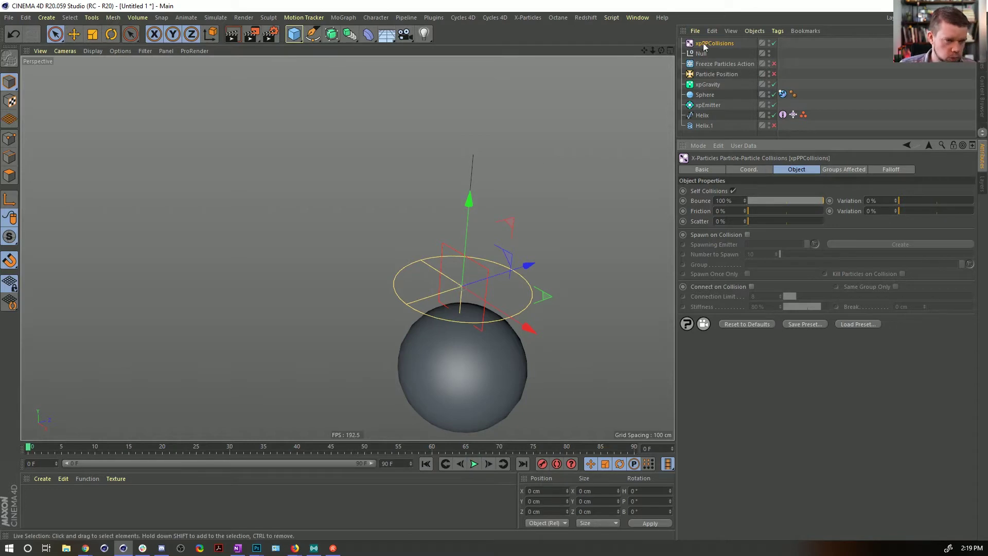
# - Open the helix's xpDynamics tag and reveal the map slot of its Radius setting
pyautogui.click(701, 118)
pyautogui.click(791, 114)
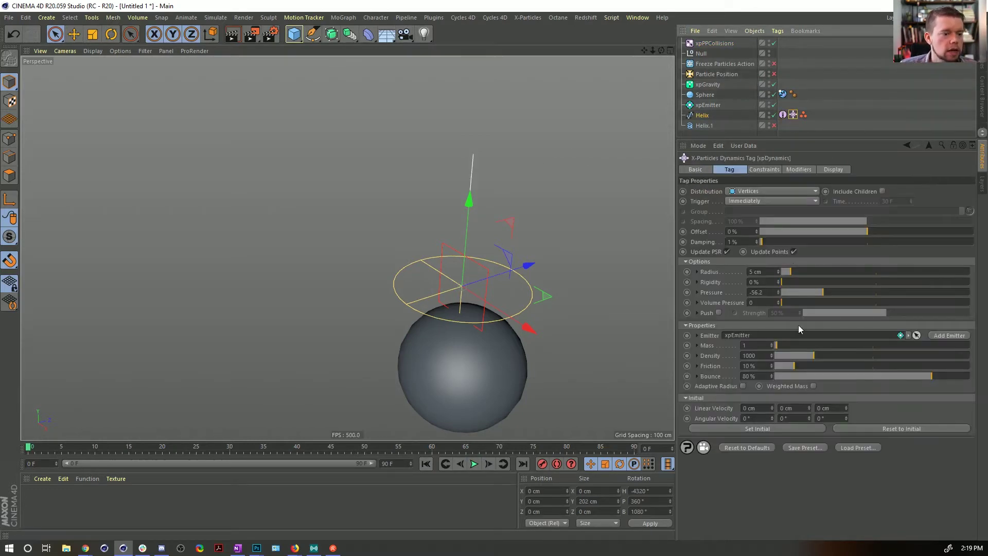
pyautogui.click(698, 271)
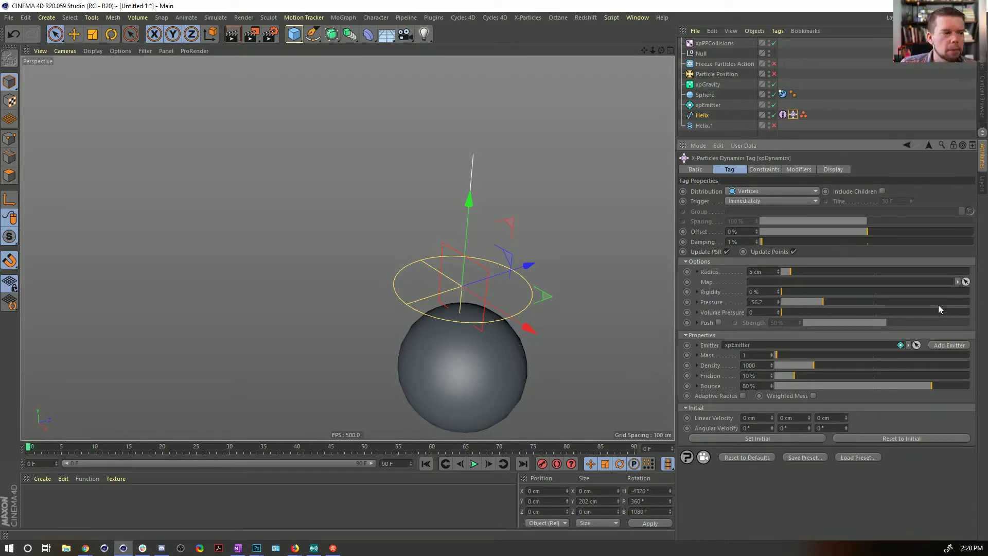
# - Select the lowest point of the helix spline in Points mode and create a vertex map with Set Vertex Weight
pyautogui.click(10, 138)
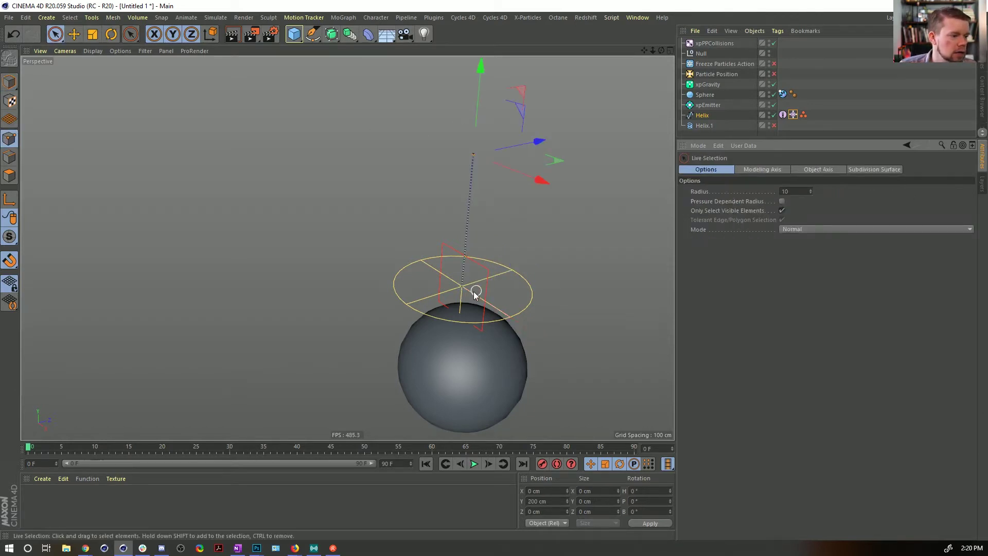
pyautogui.click(462, 289)
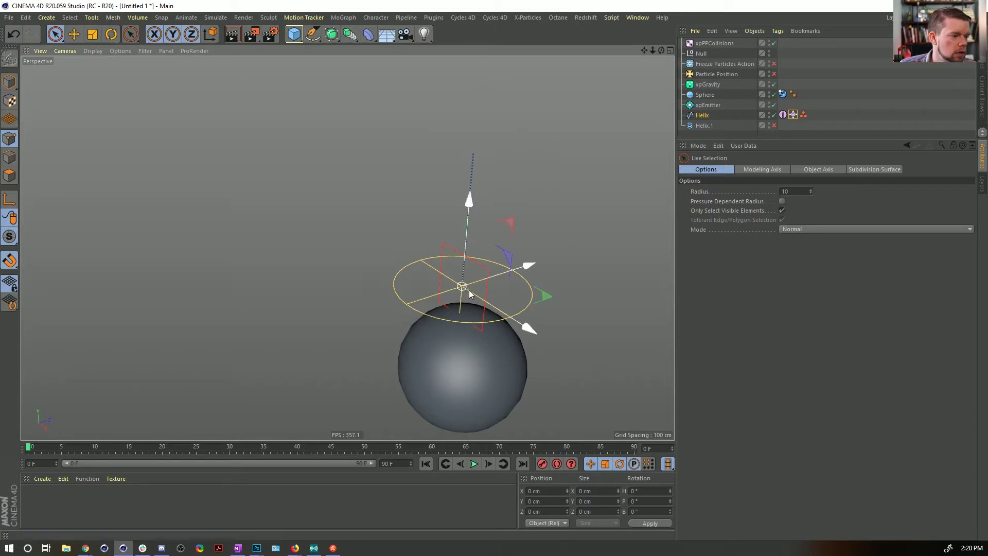
pyautogui.rightClick(497, 282)
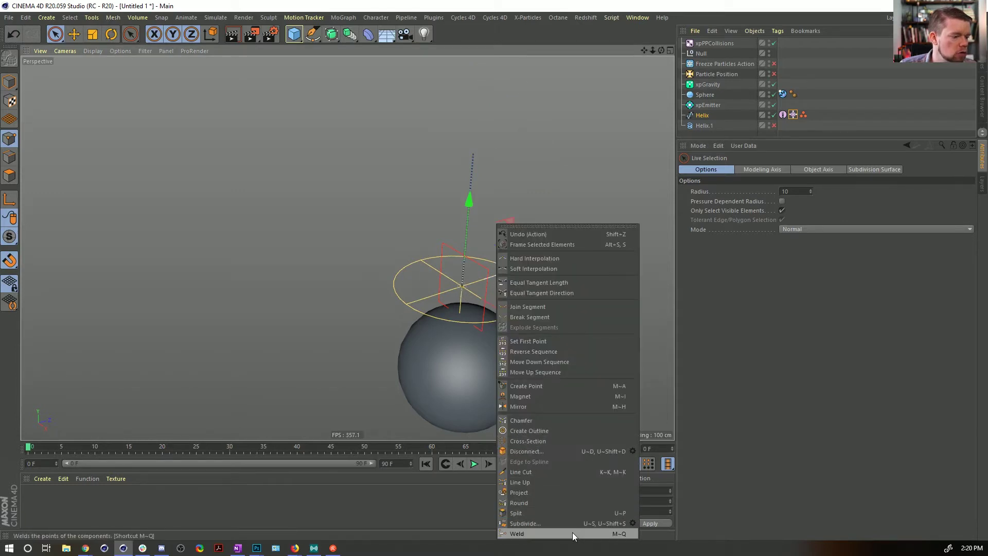
pyautogui.click(70, 17)
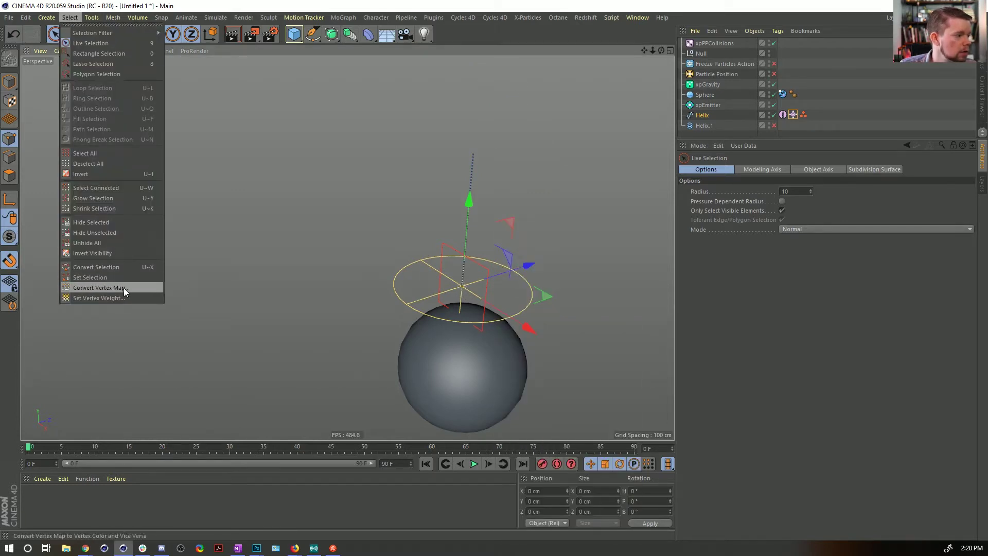
pyautogui.click(97, 298)
pyautogui.click(106, 313)
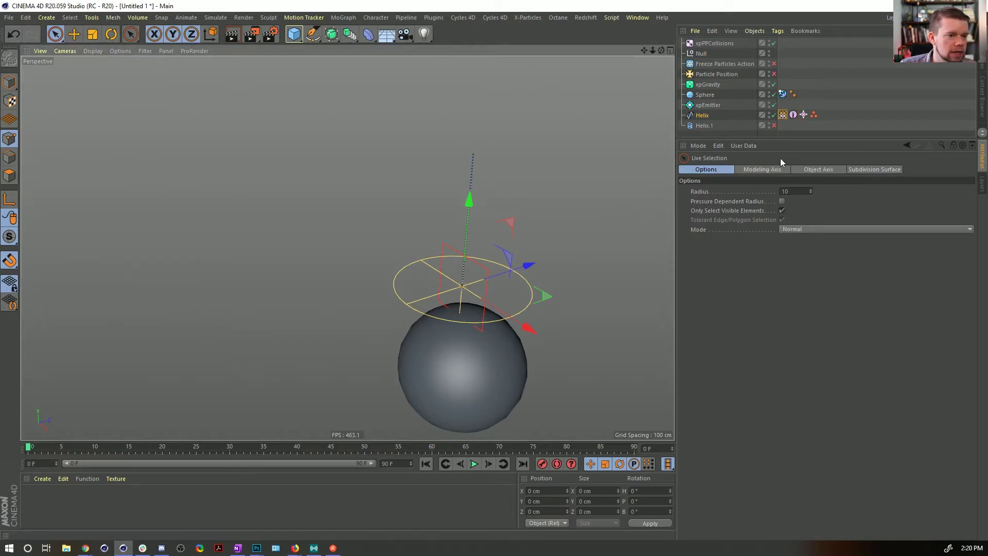
# - Select the lower stretch of the helix's points and set their vertex weight to 100% in Set mode
pyautogui.moveTo(461, 299); pyautogui.dragTo(465, 240)
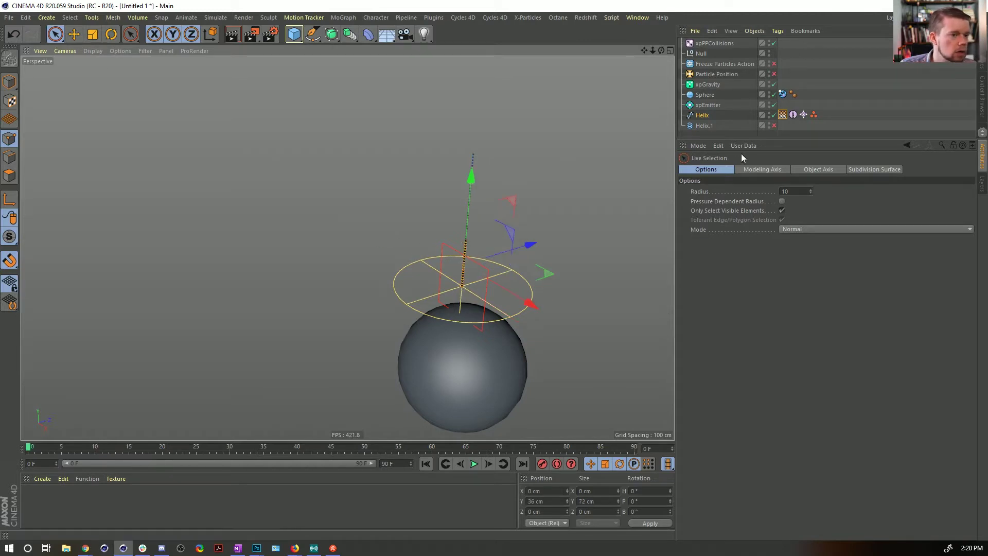
pyautogui.click(51, 18)
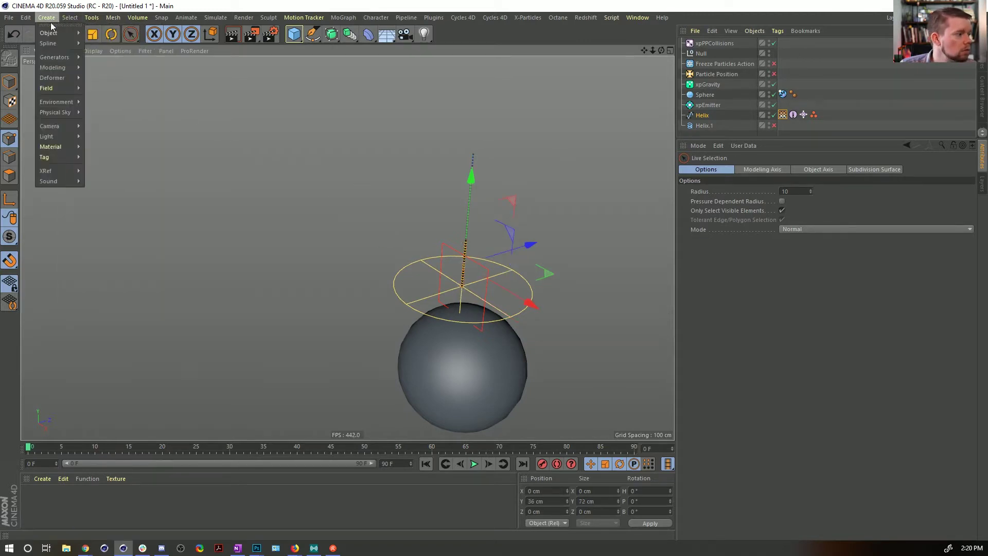
pyautogui.moveTo(77, 20)
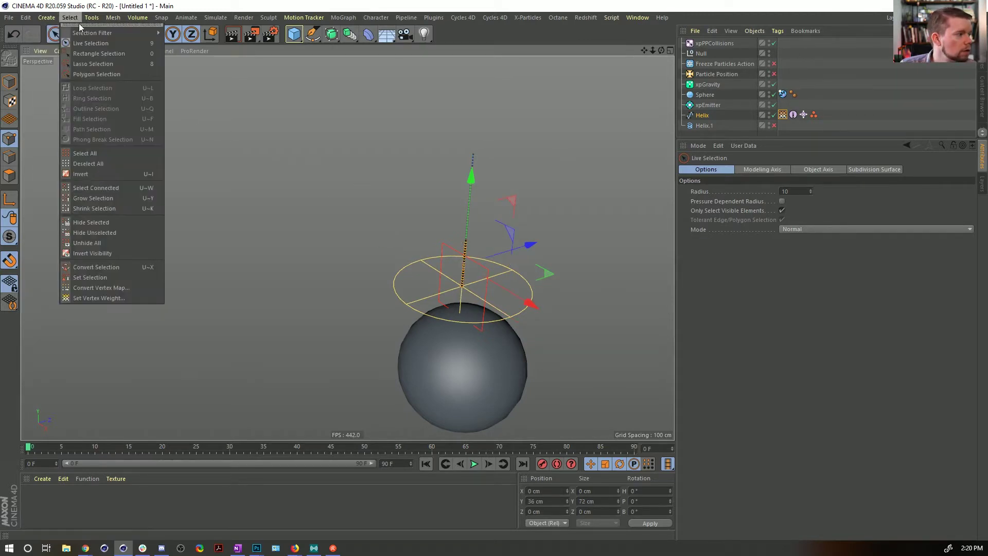
pyautogui.click(99, 299)
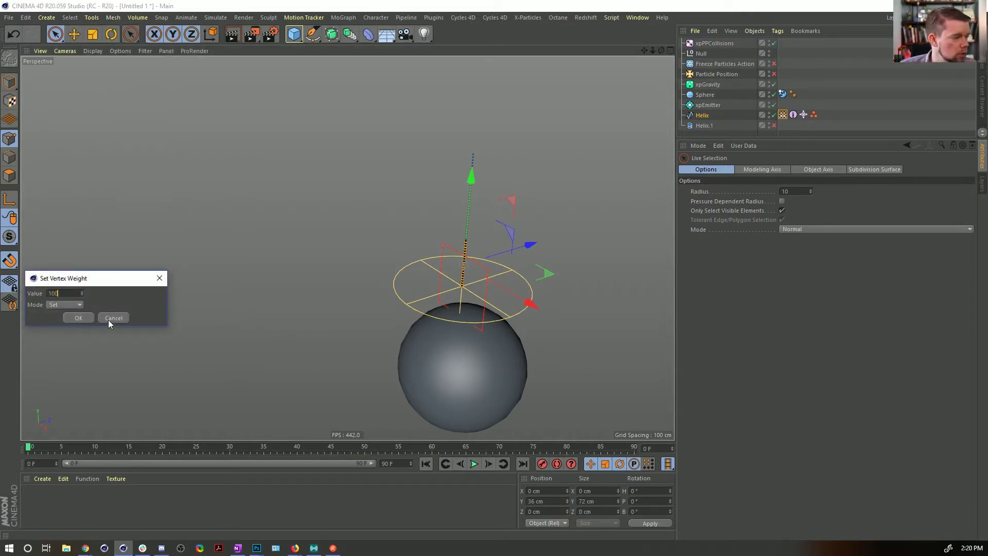
pyautogui.click(80, 318)
# - Assign the helix's vertex map to the Radius map in its xpDynamics tag
pyautogui.scroll(5, 453, 266)
pyautogui.moveTo(499, 224)
pyautogui.keyDown('alt'); pyautogui.mouseDown(button='right')
pyautogui.moveTo(512, 210)
pyautogui.moveTo(489, 218)
pyautogui.mouseUp(button='right'); pyautogui.keyUp('alt')
pyautogui.click(814, 105)
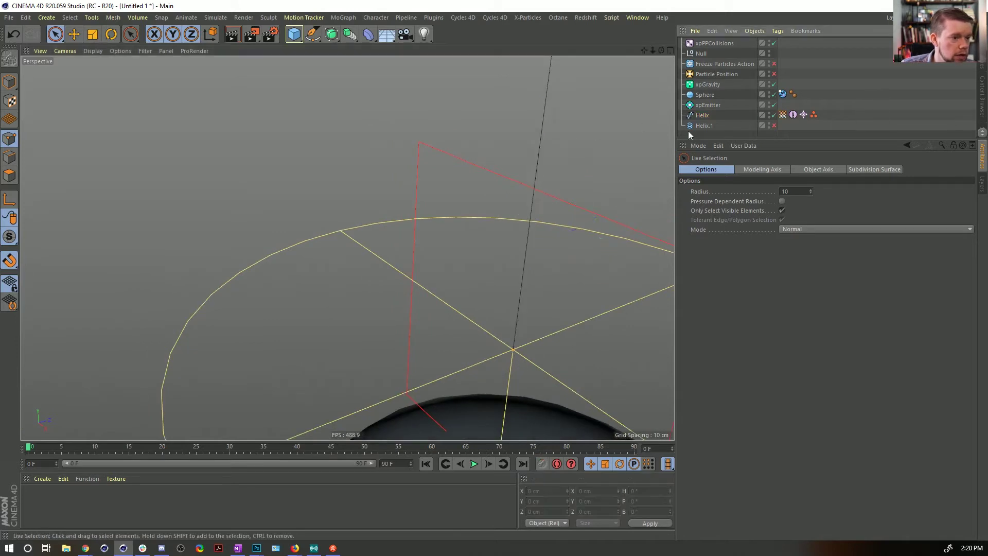
pyautogui.click(702, 116)
pyautogui.scroll(-3, 463, 216)
pyautogui.keyDown('alt'); pyautogui.moveTo(463, 217); pyautogui.dragTo(419, 266, button='middle'); pyautogui.keyUp('alt')
pyautogui.click(792, 115)
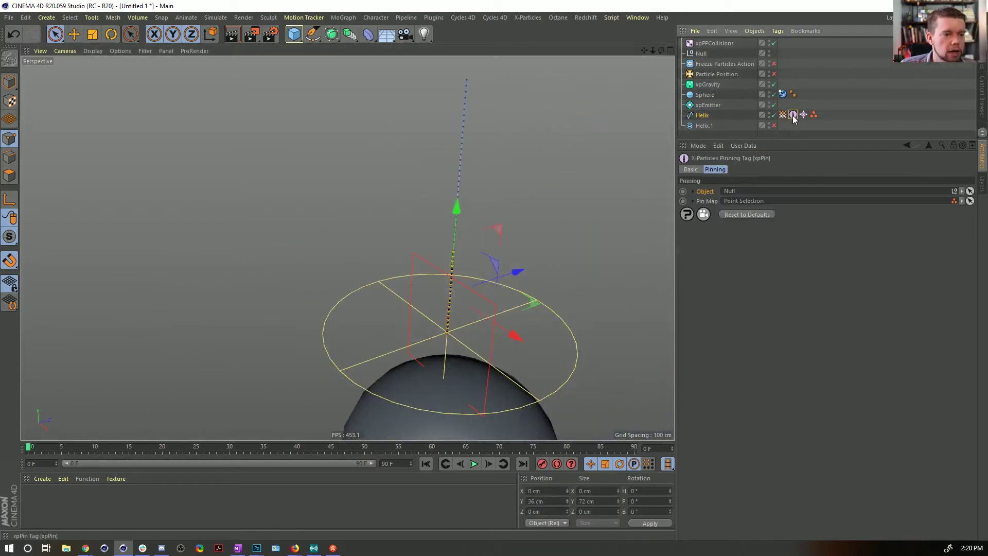
pyautogui.click(803, 115)
pyautogui.moveTo(783, 116); pyautogui.dragTo(761, 282)
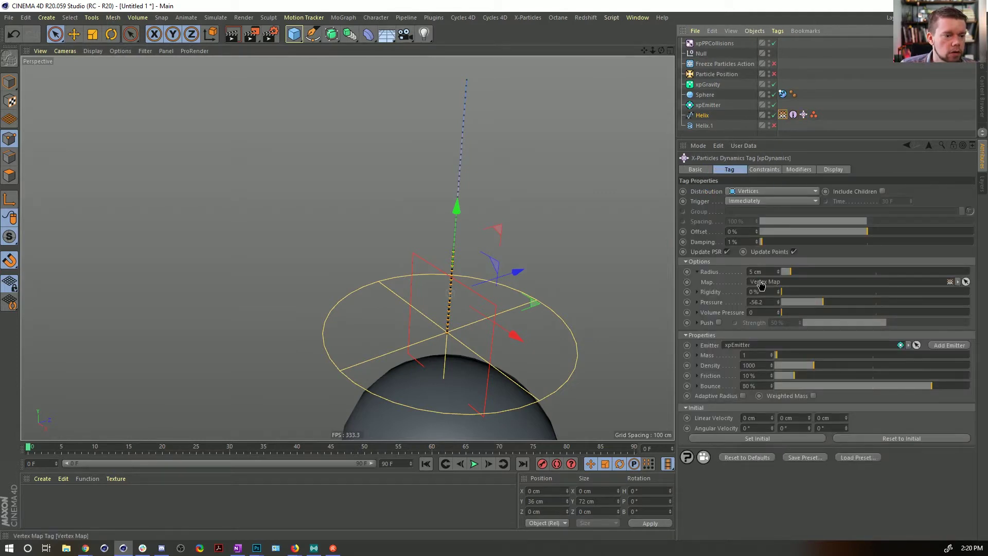
# - Play the simulation to check the strand with the vertex map, stop it, and rewind to frame 0
pyautogui.click(858, 69)
pyautogui.click(474, 465)
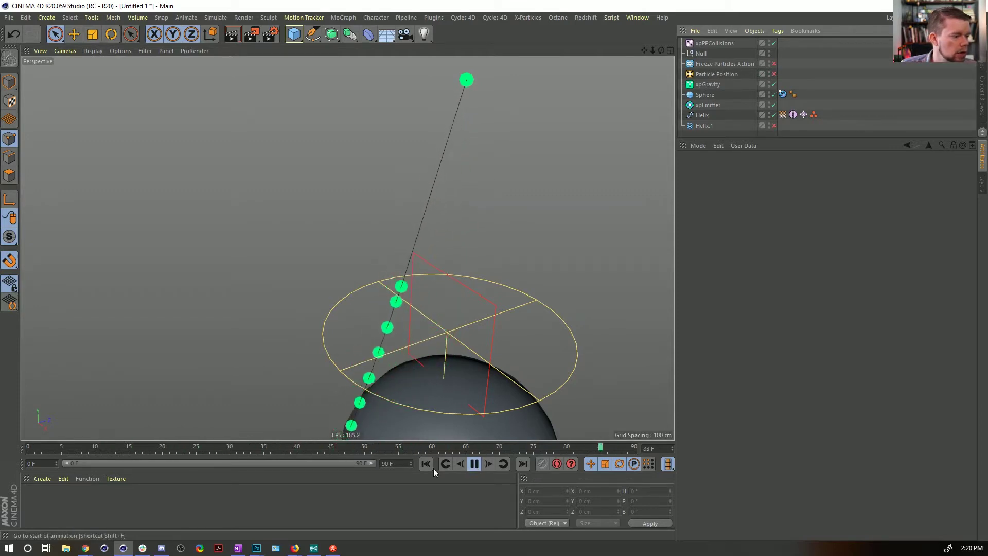
pyautogui.click(474, 464)
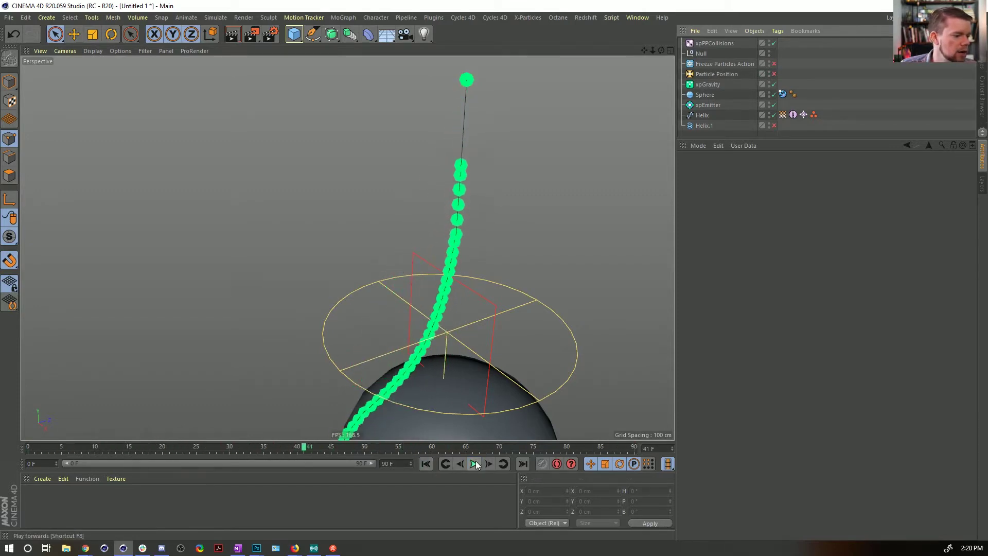
pyautogui.click(426, 464)
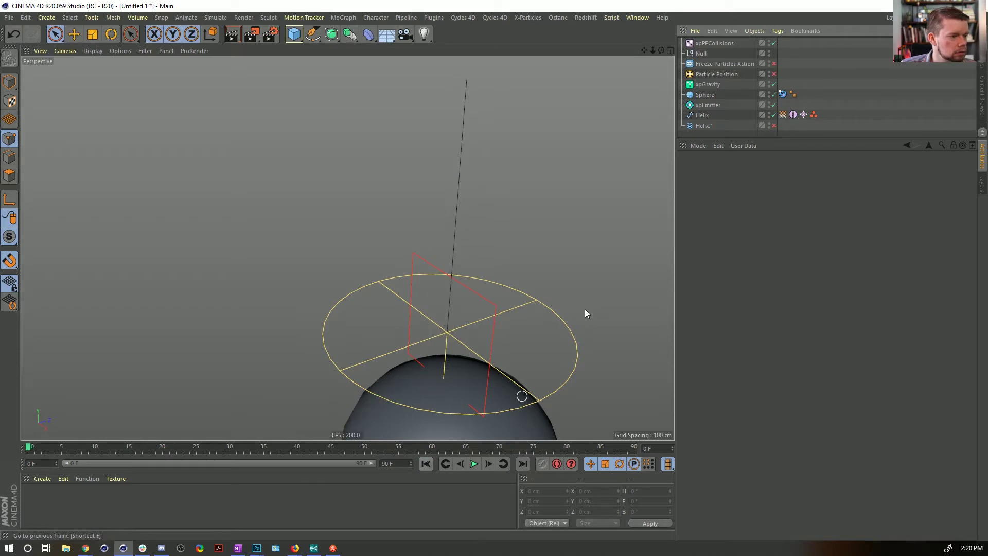
# - Delete the vertex map tag from the helix and reopen its xpDynamics tag
pyautogui.click(783, 114)
pyautogui.press('Delete')
pyautogui.click(783, 114)
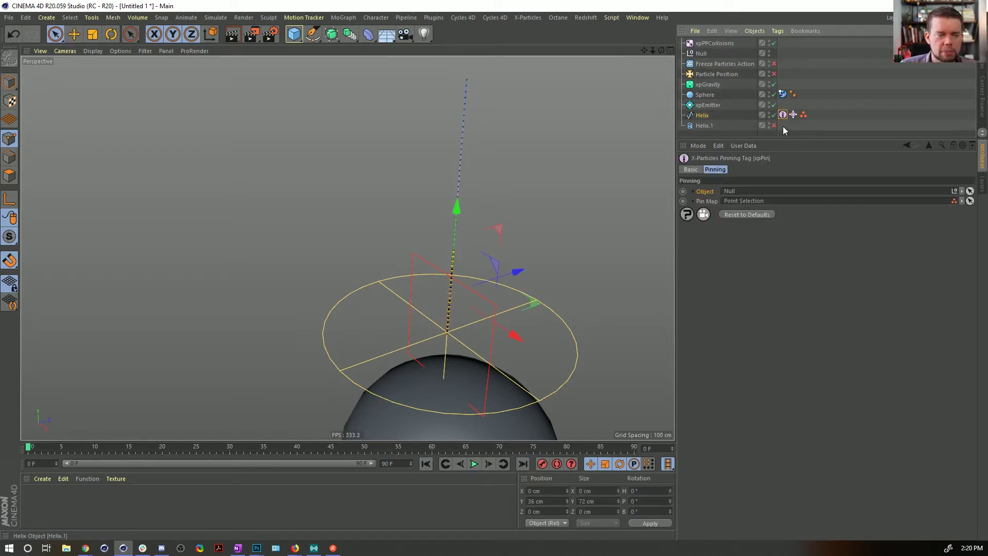
pyautogui.click(793, 115)
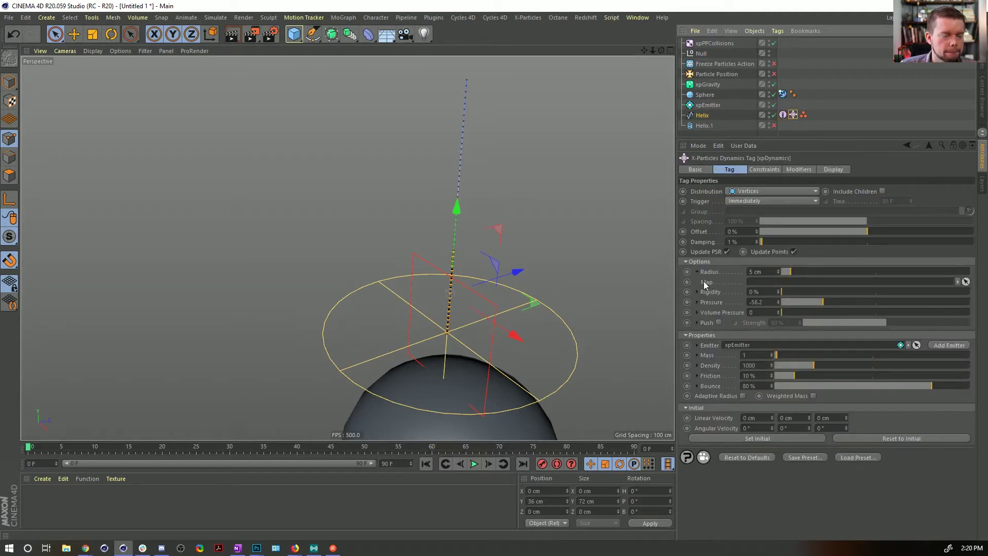
# - Look through the X-Particles tags available for the helix, and briefly switch to the xpDynamics reference video in the browser
pyautogui.rightClick(705, 115)
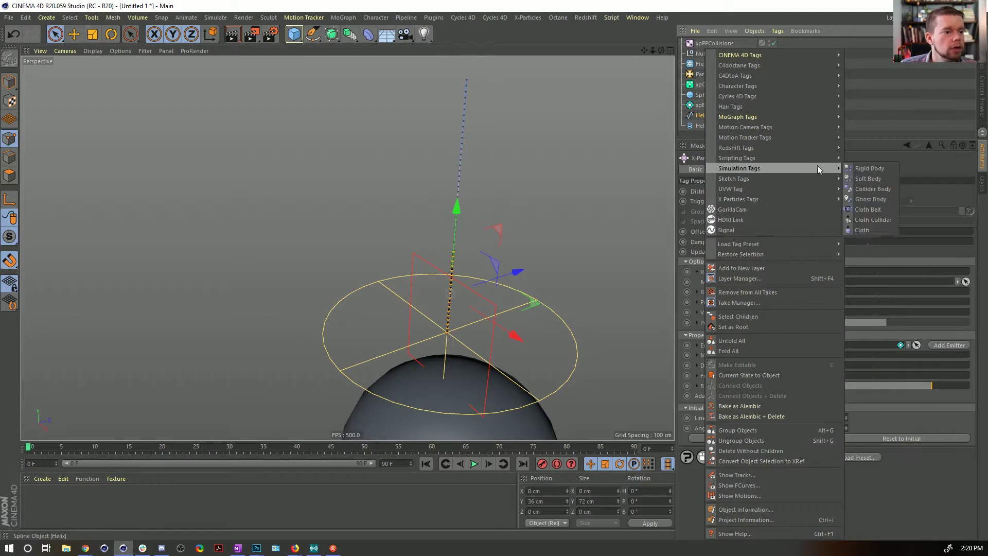
pyautogui.press('Escape')
pyautogui.rightClick(707, 121)
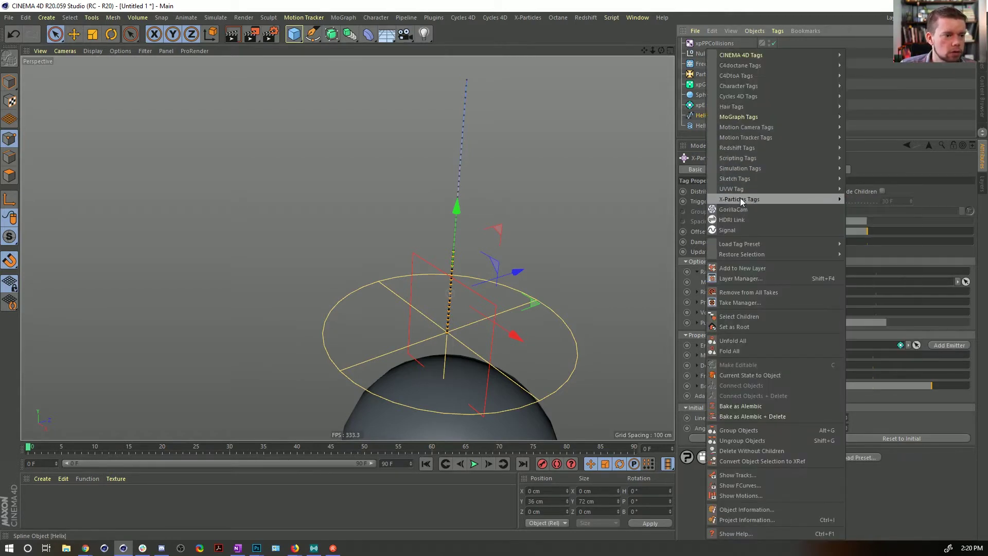
pyautogui.moveTo(742, 199)
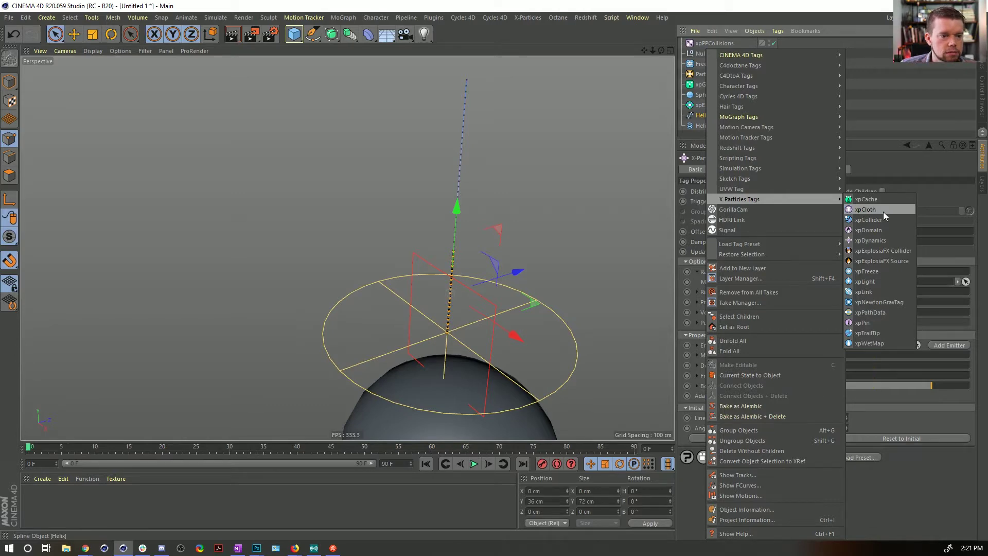
pyautogui.click(912, 208)
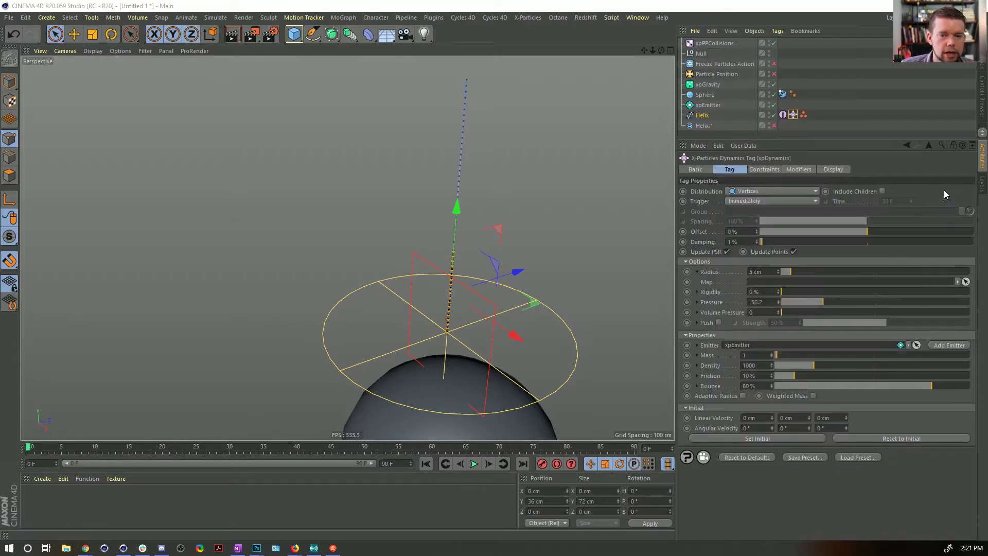
pyautogui.hotkey('alt', 'Tab')
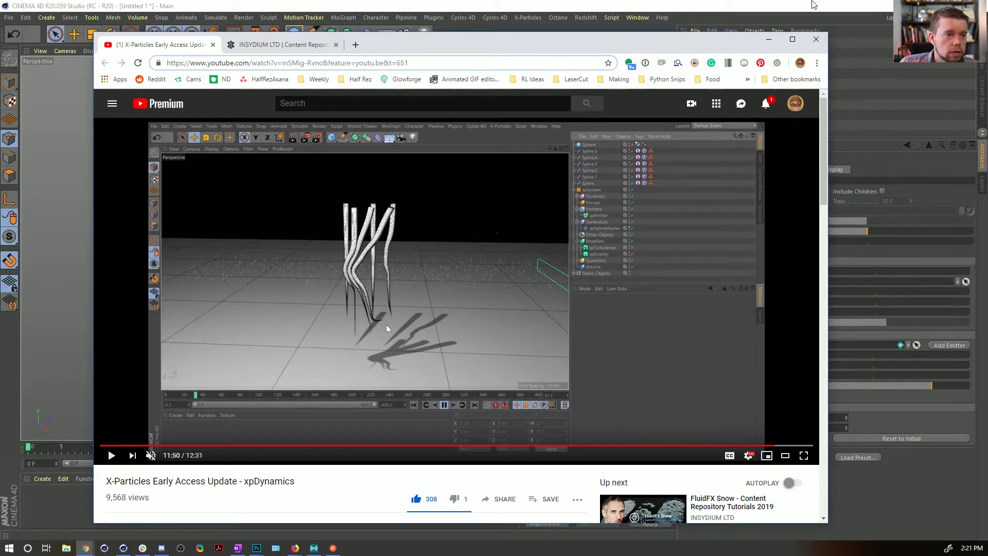
pyautogui.hotkey('alt', 'Tab')
# - Test the xpGravity strength at 157 cm during playback and raise it to 1000 cm
pyautogui.click(711, 86)
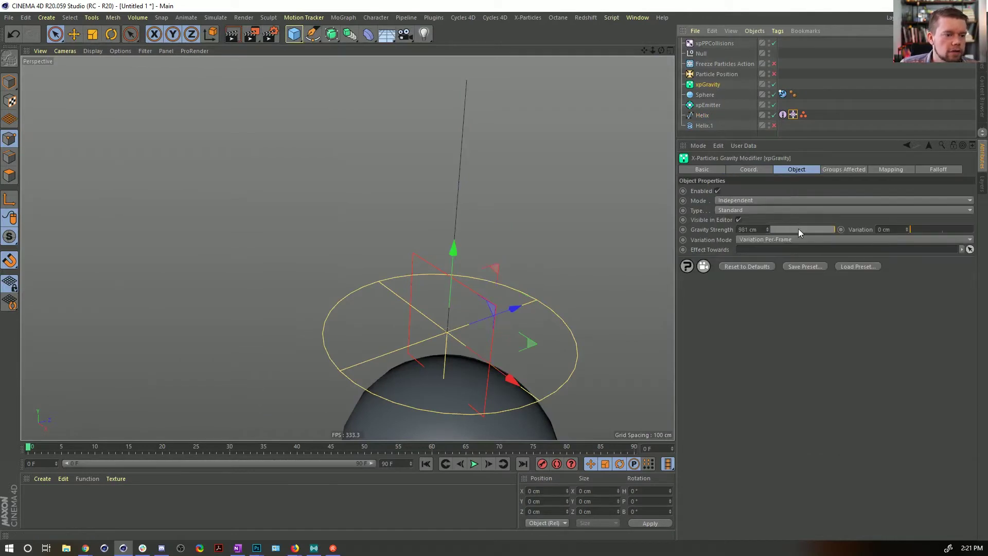
pyautogui.moveTo(797, 228); pyautogui.dragTo(805, 228)
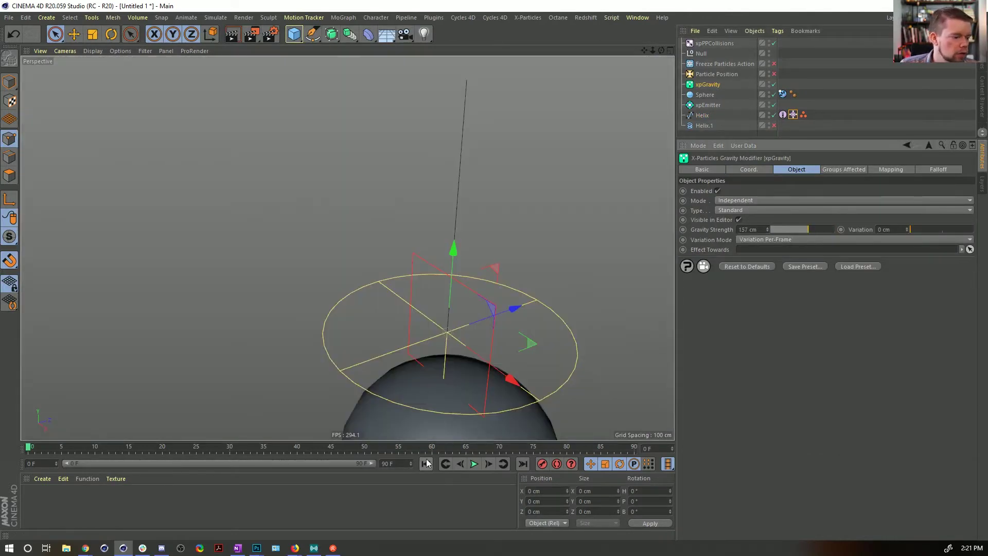
pyautogui.click(473, 465)
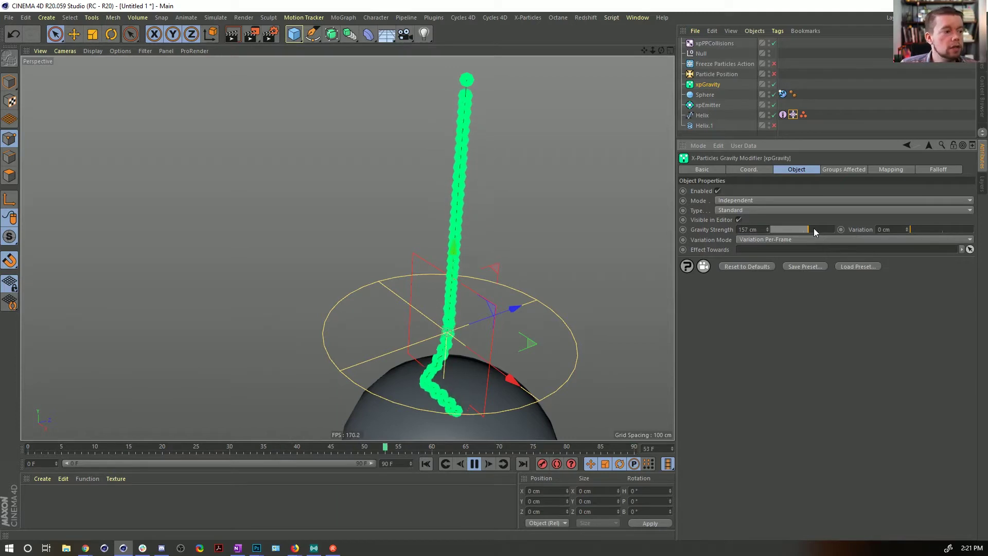
pyautogui.moveTo(815, 229); pyautogui.dragTo(945, 239)
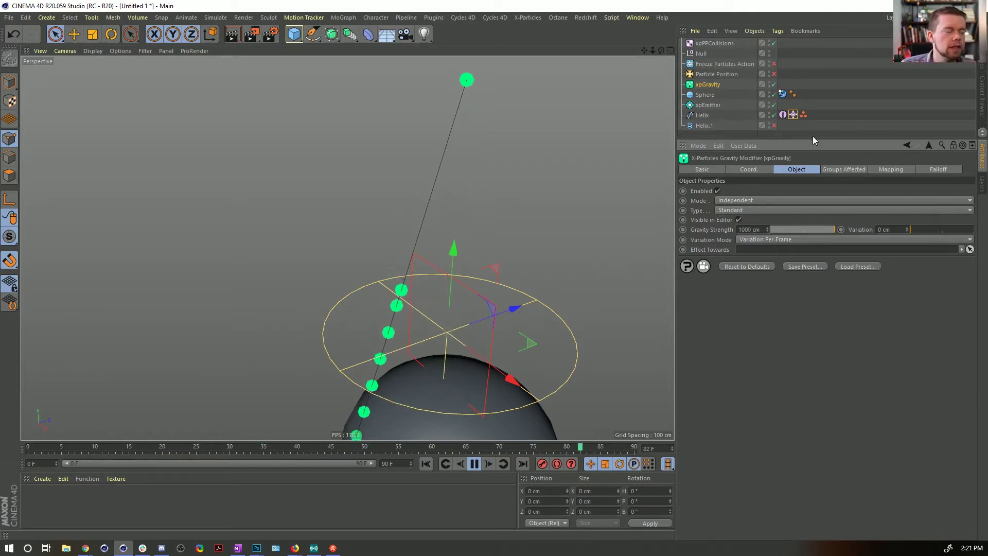
# - Check the Distribution options in the helix's xpDynamics tag, keeping Vertices
pyautogui.click(793, 115)
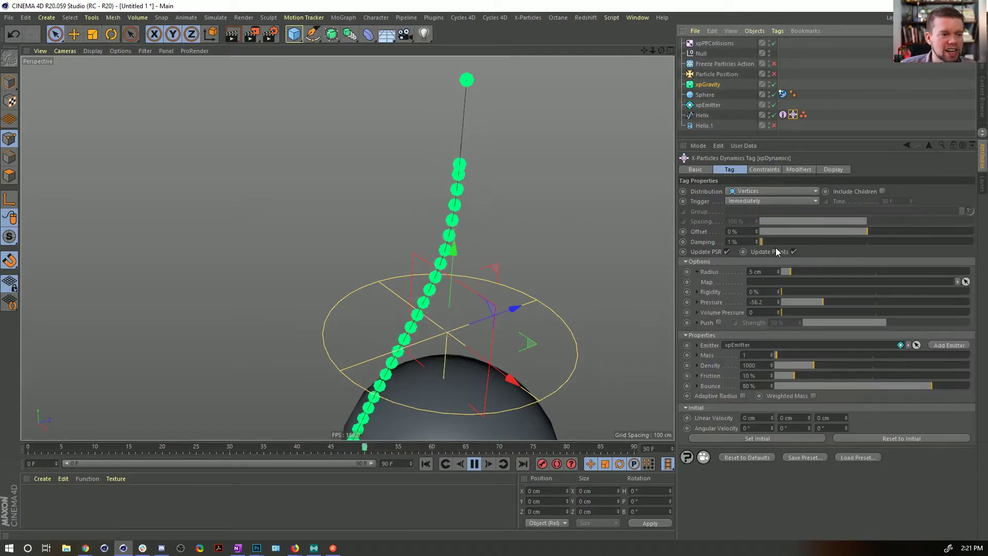
pyautogui.click(763, 192)
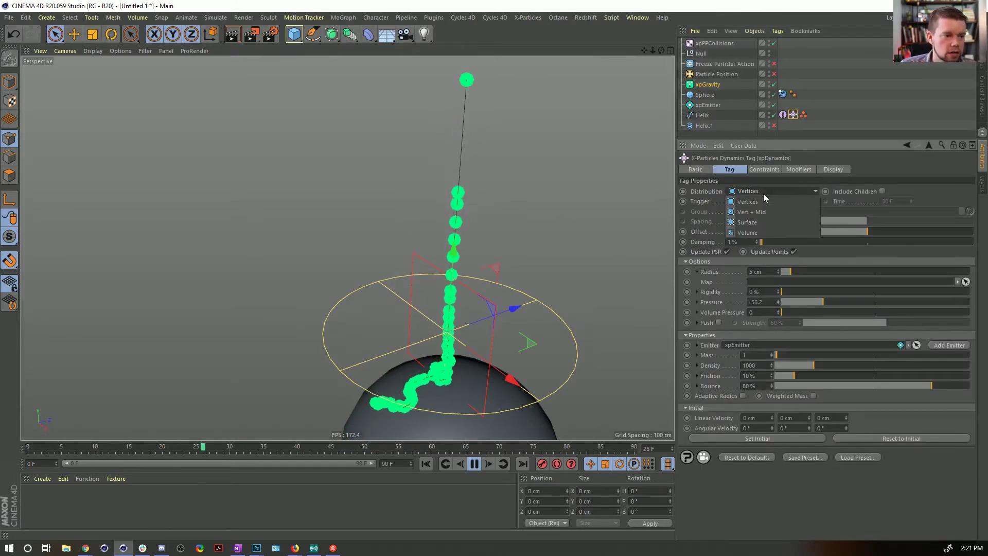
pyautogui.click(791, 191)
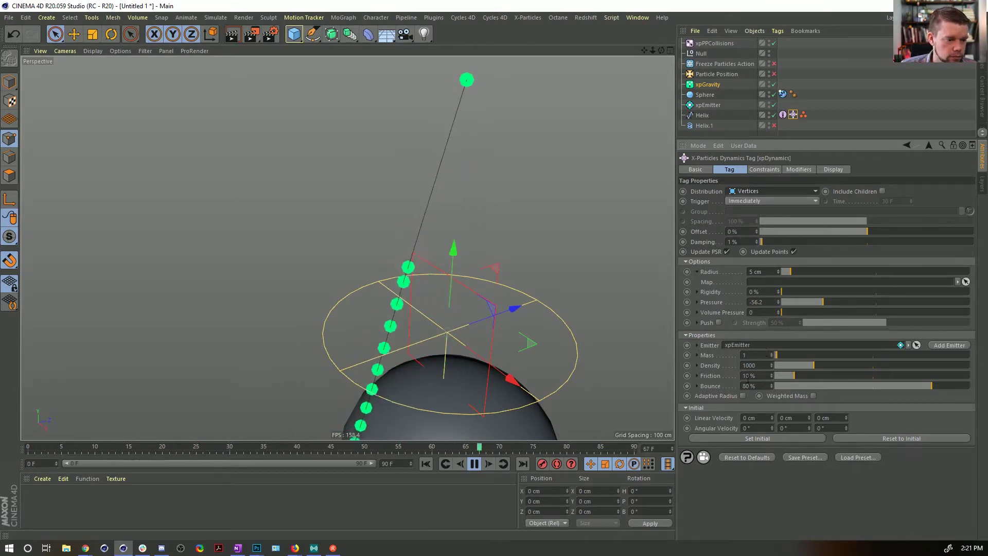
# - Try Adaptive Radius and Weighted Mass in the xpDynamics tag during playback, switch both off, and rewind to frame 0
pyautogui.click(743, 395)
pyautogui.click(743, 395)
pyautogui.click(812, 395)
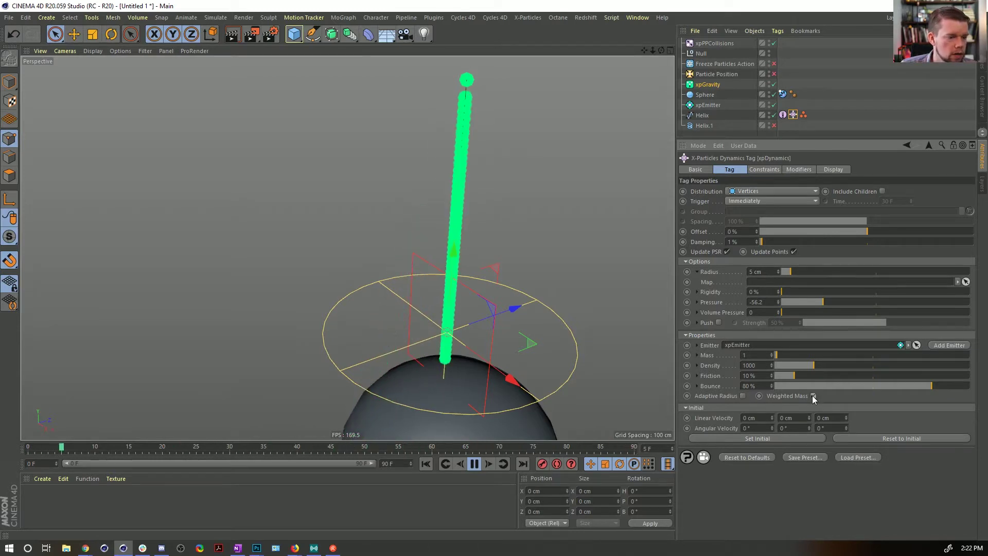
pyautogui.click(813, 395)
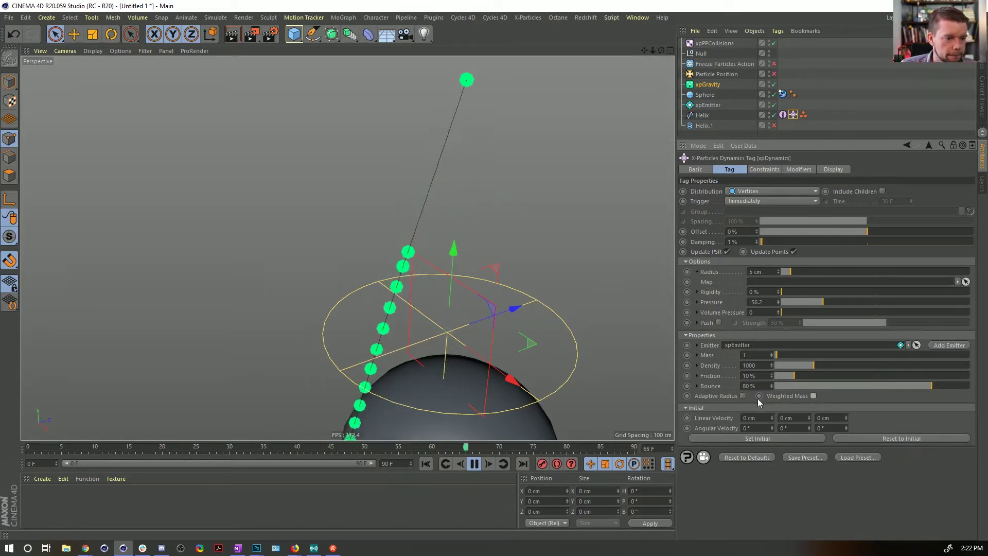
pyautogui.click(475, 464)
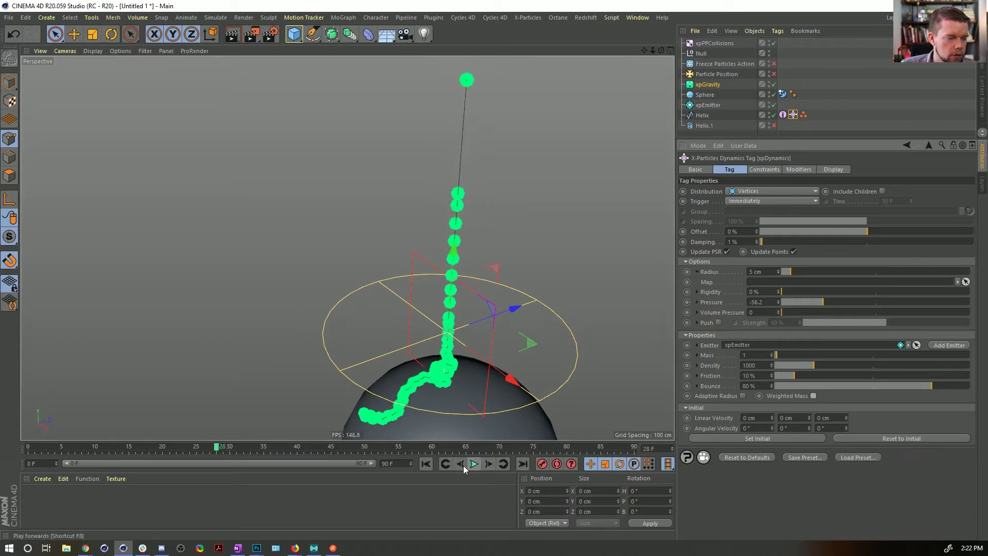
pyautogui.click(426, 463)
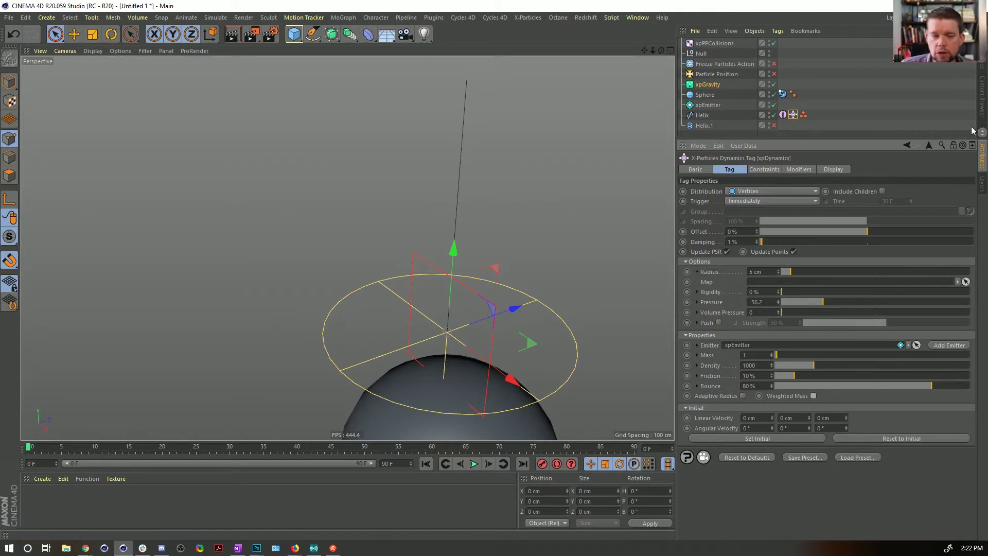
# - Delete the xpPPCollisions object and add an xpConstraints object to the scene
pyautogui.click(715, 44)
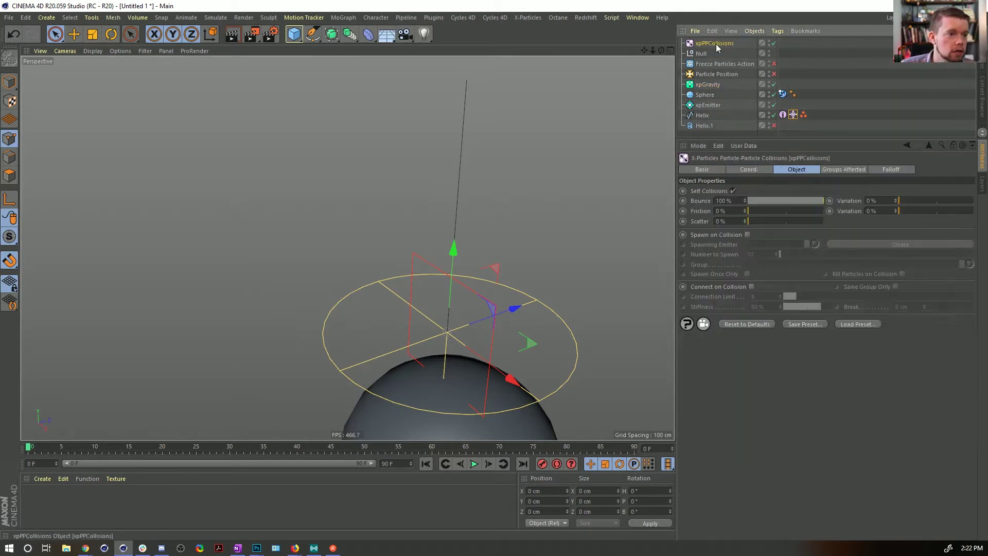
pyautogui.press('Delete')
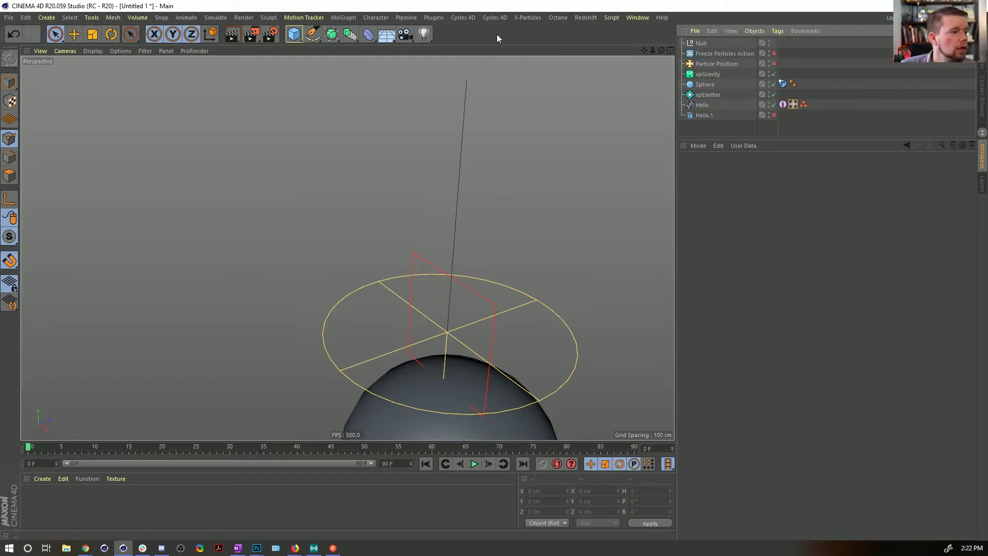
pyautogui.click(527, 18)
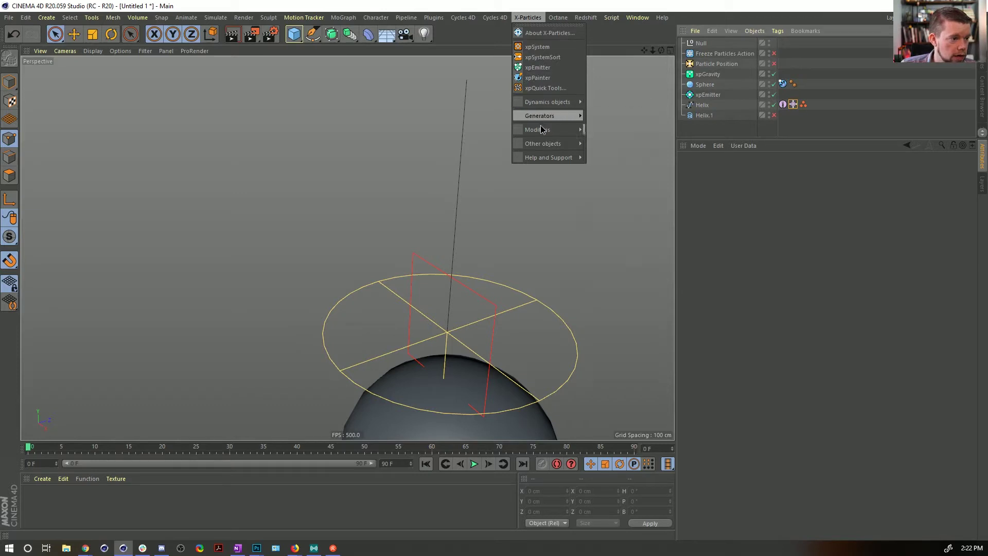
pyautogui.moveTo(541, 130)
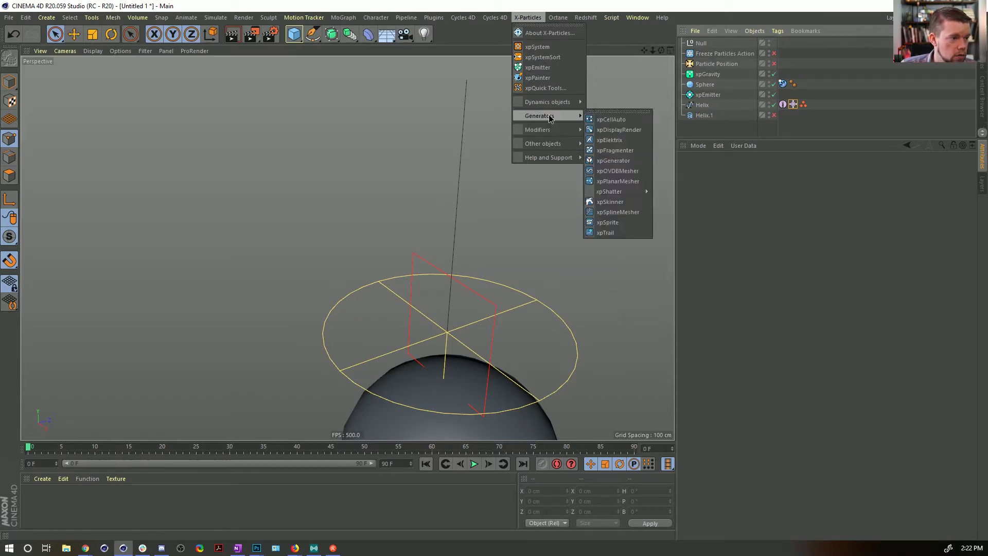
pyautogui.moveTo(555, 102)
pyautogui.click(614, 116)
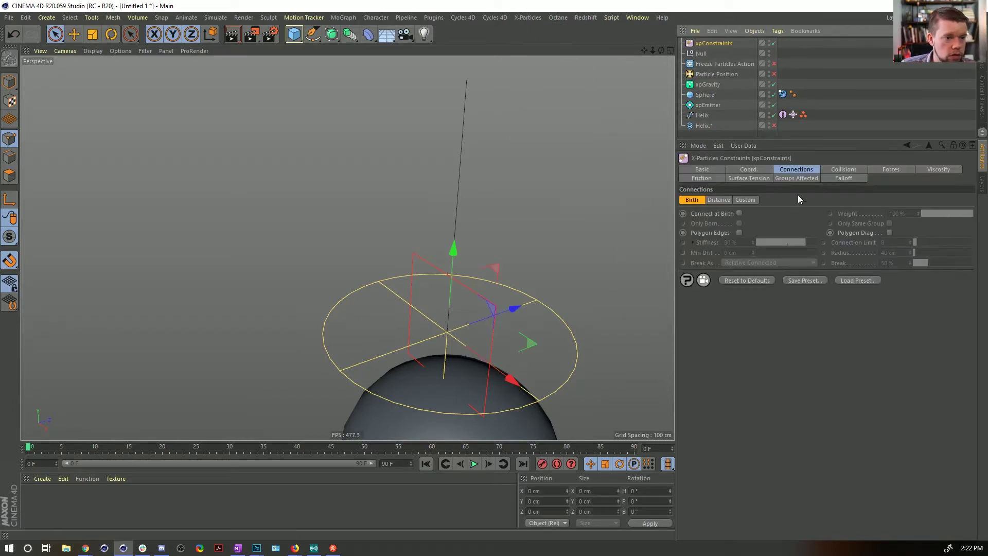
# - Enable Connect Within Distance in xpConstraints and test its Stiffness between 0% and 100% during playback
pyautogui.click(718, 200)
pyautogui.click(761, 213)
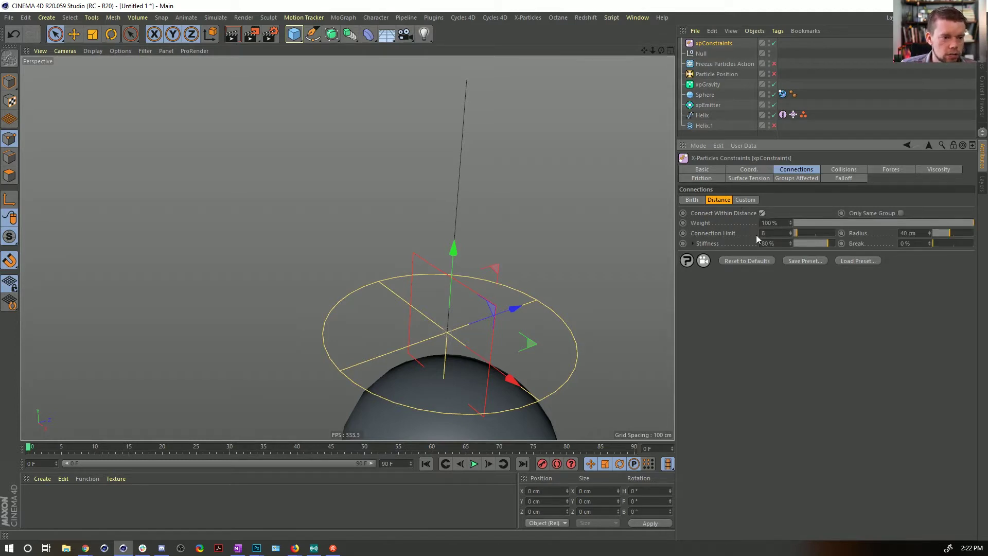
pyautogui.moveTo(822, 248); pyautogui.dragTo(755, 262)
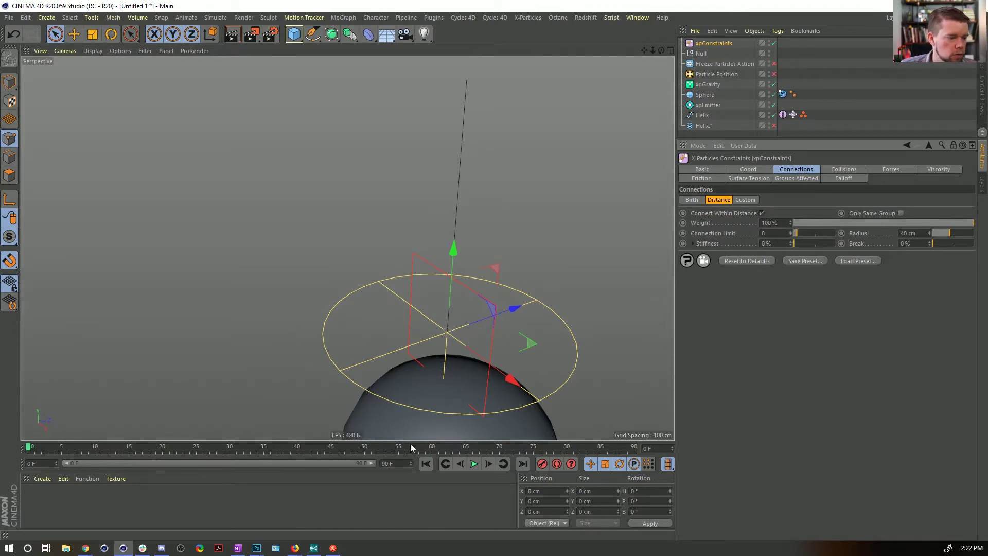
pyautogui.click(474, 464)
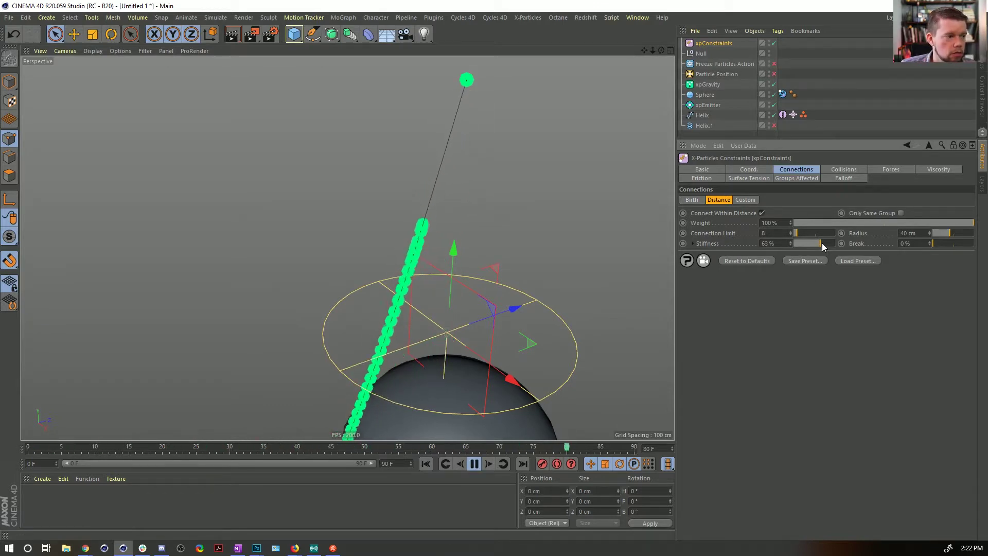
pyautogui.moveTo(822, 242); pyautogui.dragTo(854, 244)
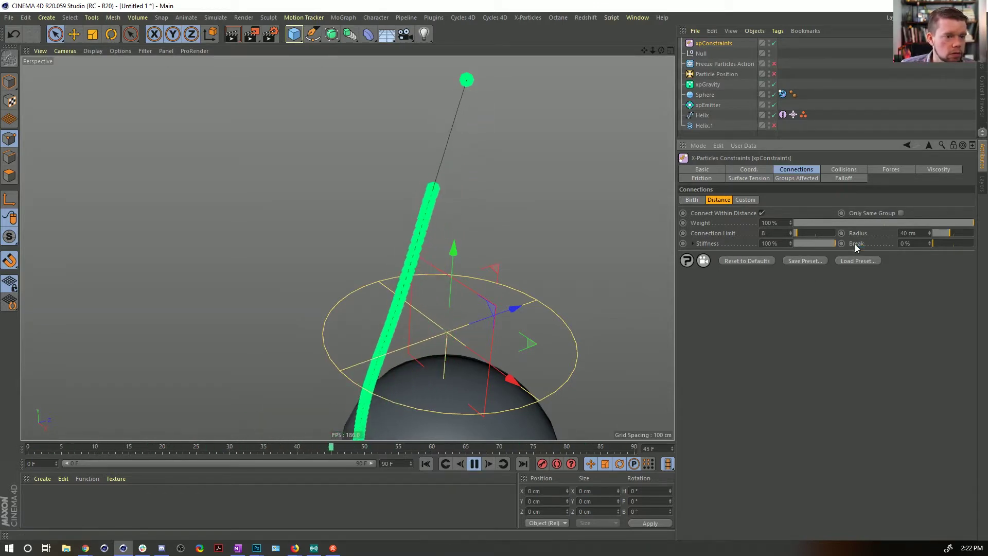
pyautogui.moveTo(828, 244); pyautogui.dragTo(749, 240)
# - Set the distance connections' Connection Limit to 3 and Stiffness to 2%
pyautogui.doubleClick(773, 233)
pyautogui.write('3')
pyautogui.press('Return')
pyautogui.doubleClick(769, 243)
pyautogui.write('2')
pyautogui.press('Return')
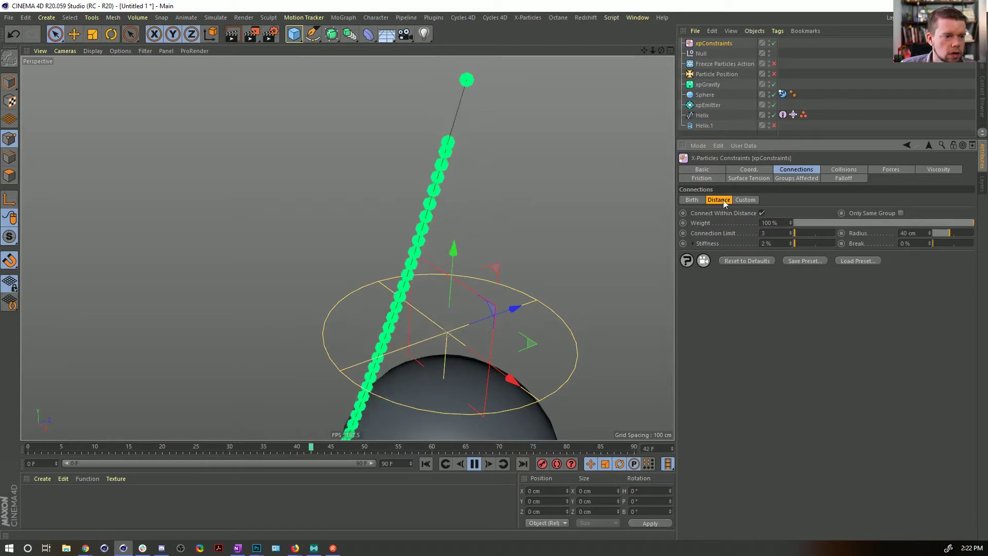
# - Switch off Connect Within Distance and enable Connect at Birth in the xpConstraints object instead
pyautogui.click(692, 199)
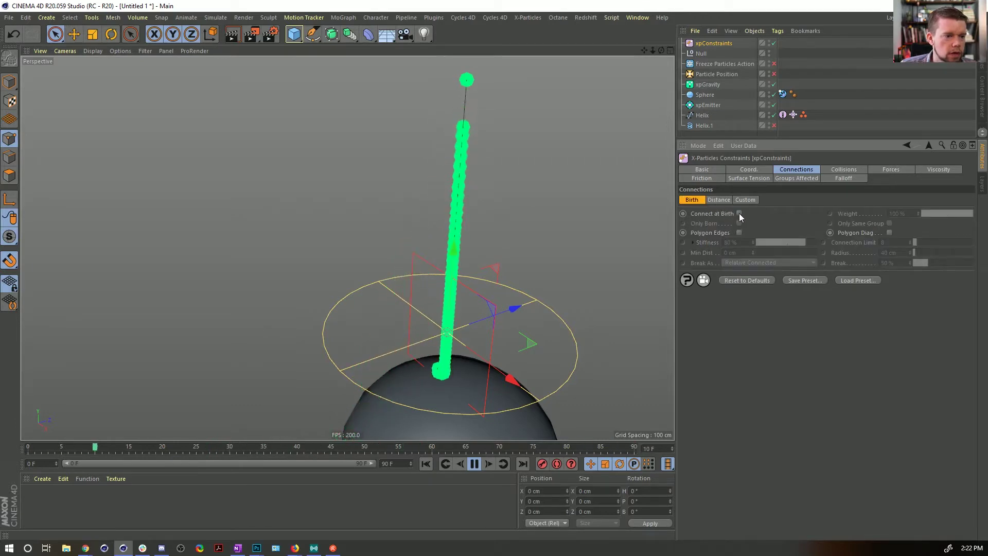
pyautogui.click(719, 200)
pyautogui.click(759, 214)
pyautogui.click(693, 200)
pyautogui.click(739, 213)
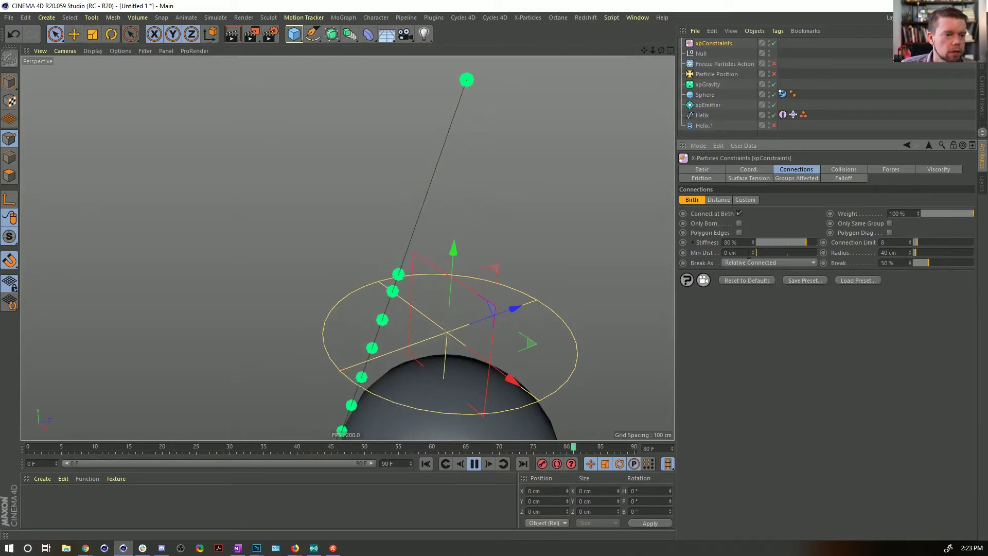
# - Set the birth connections' Connection Limit to 2 and Radius to 10 cm
pyautogui.moveTo(904, 244); pyautogui.dragTo(914, 330)
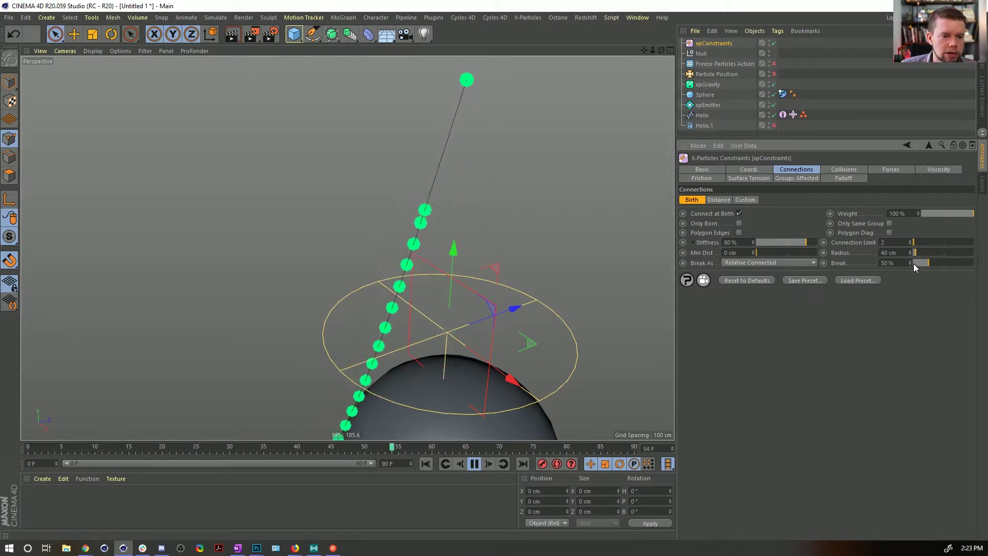
pyautogui.moveTo(874, 251); pyautogui.dragTo(869, 255)
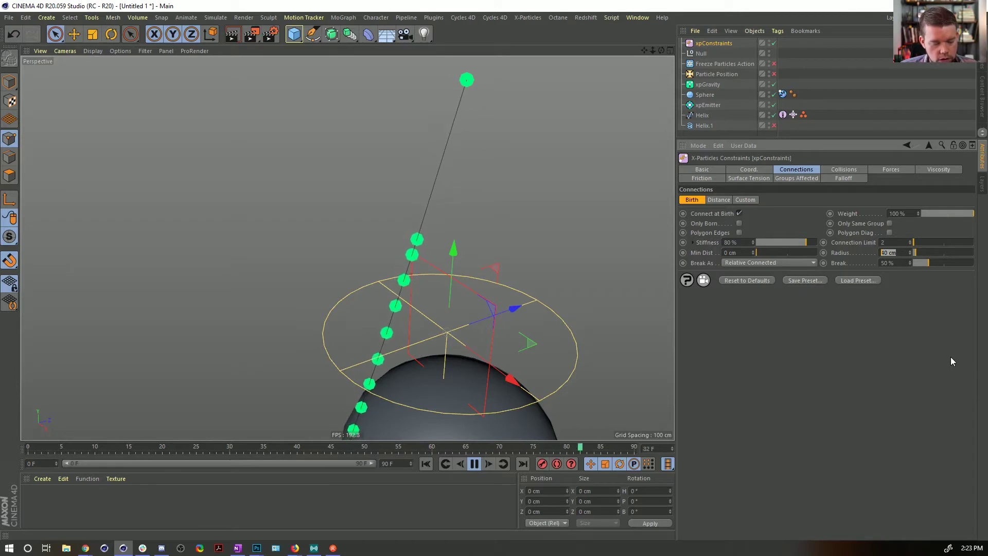
pyautogui.write('10')
pyautogui.press('Return')
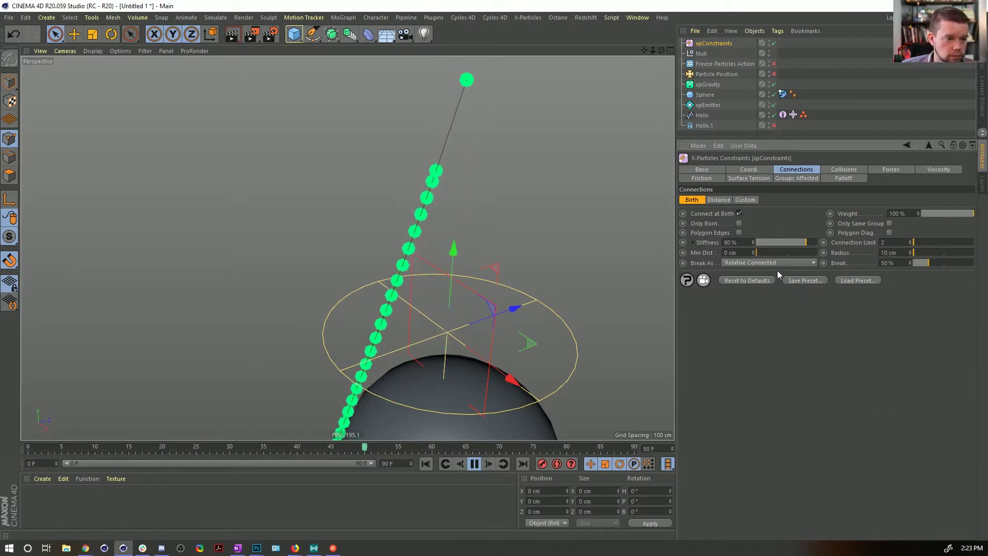
# - Set the birth connections' Break As mode to Relative Radius and enable the Custom connections
pyautogui.click(760, 262)
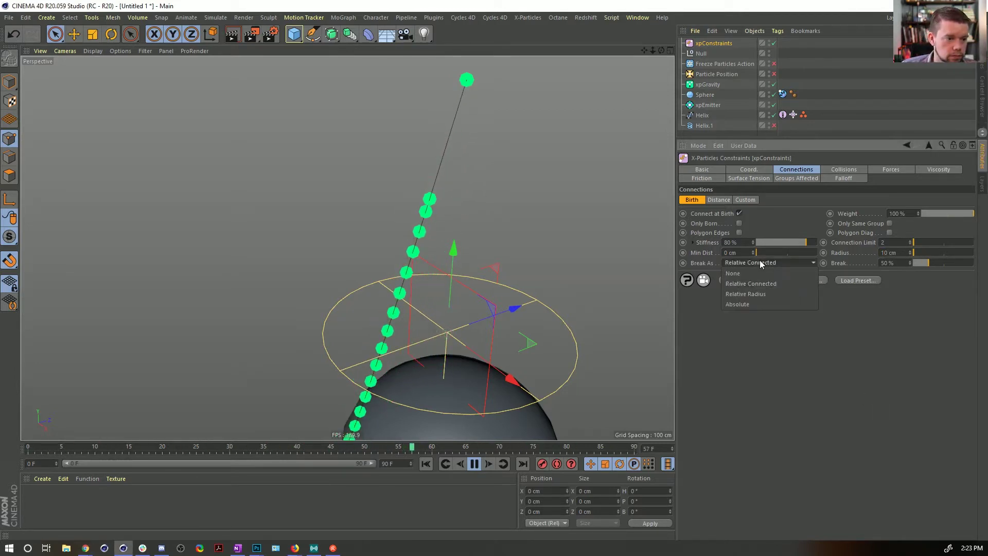
pyautogui.click(768, 294)
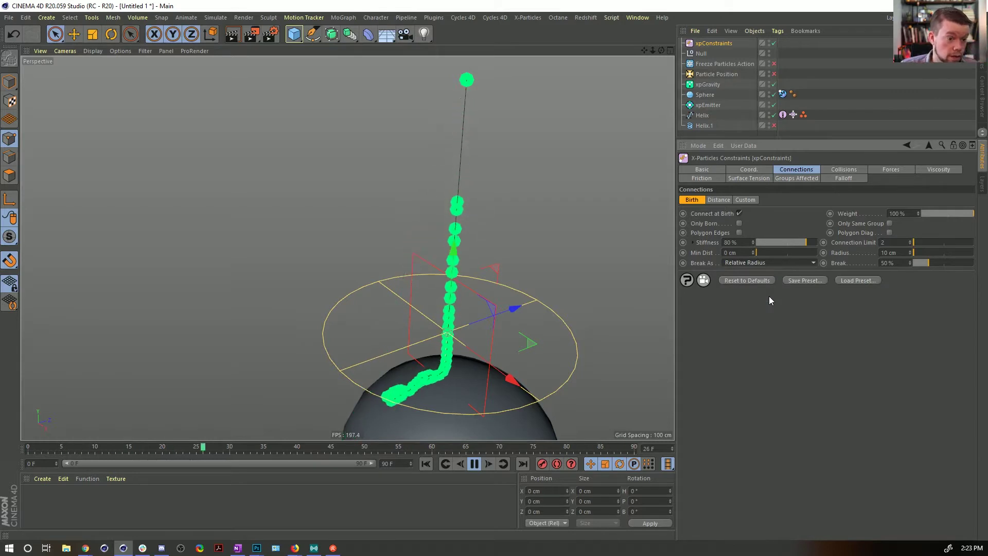
pyautogui.click(741, 200)
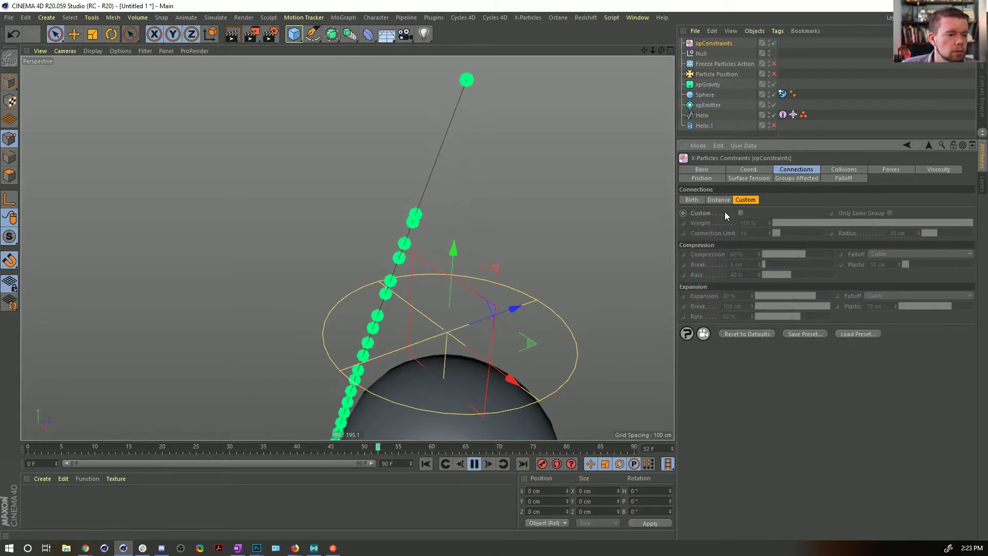
pyautogui.click(739, 213)
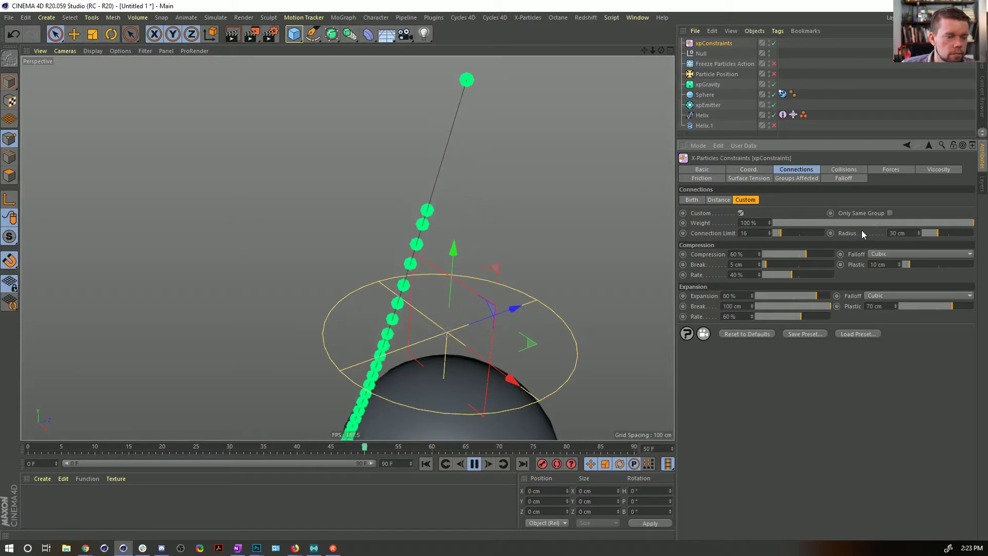
# - Examine the other xpConstraints settings, including Forces, Viscosity, Friction, Surface Tension, Groups Affected and Falloff
pyautogui.moveTo(723, 200); pyautogui.dragTo(704, 199)
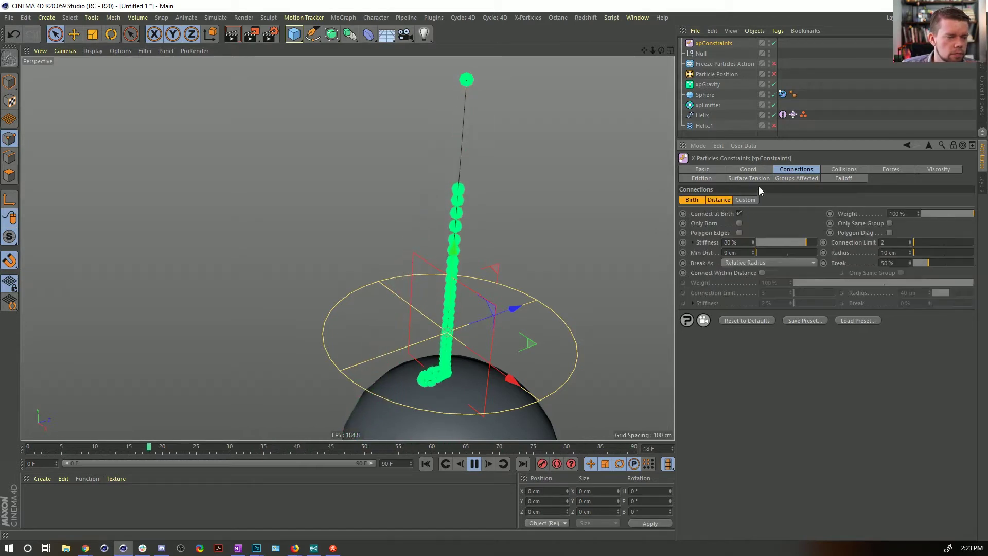
pyautogui.click(822, 171)
pyautogui.click(902, 169)
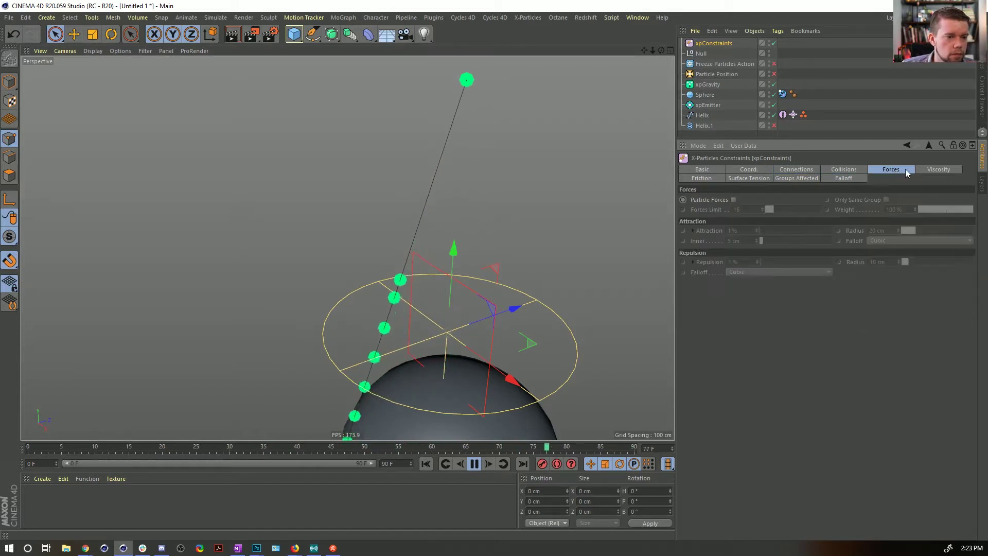
pyautogui.click(929, 170)
pyautogui.click(706, 178)
pyautogui.click(759, 178)
pyautogui.click(801, 177)
pyautogui.click(838, 178)
# - Set the Custom connections' Connection Limit to 3 and Radius to 5 cm
pyautogui.click(804, 170)
pyautogui.click(746, 200)
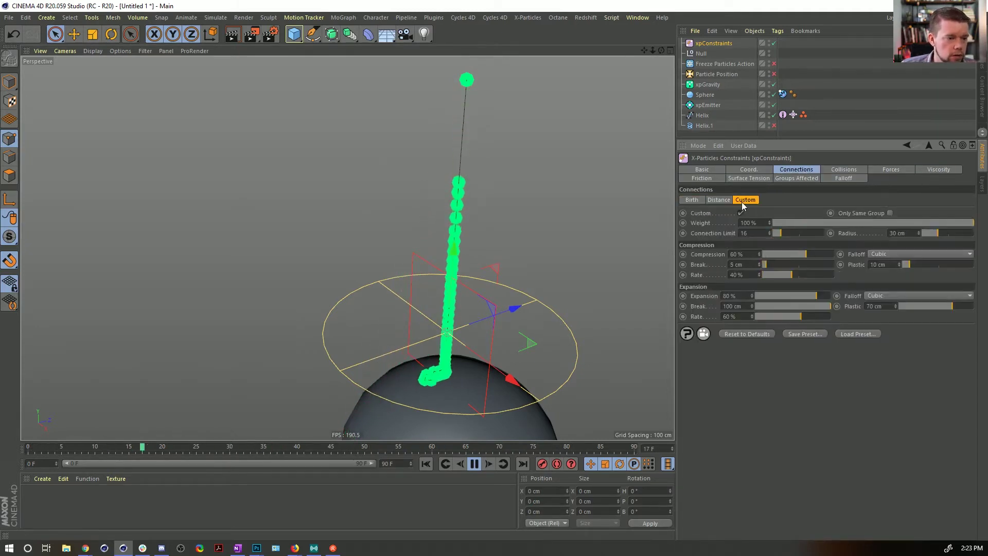
pyautogui.doubleClick(747, 233)
pyautogui.write('2')
pyautogui.press('BackSpace')
pyautogui.write('3')
pyautogui.press('Return')
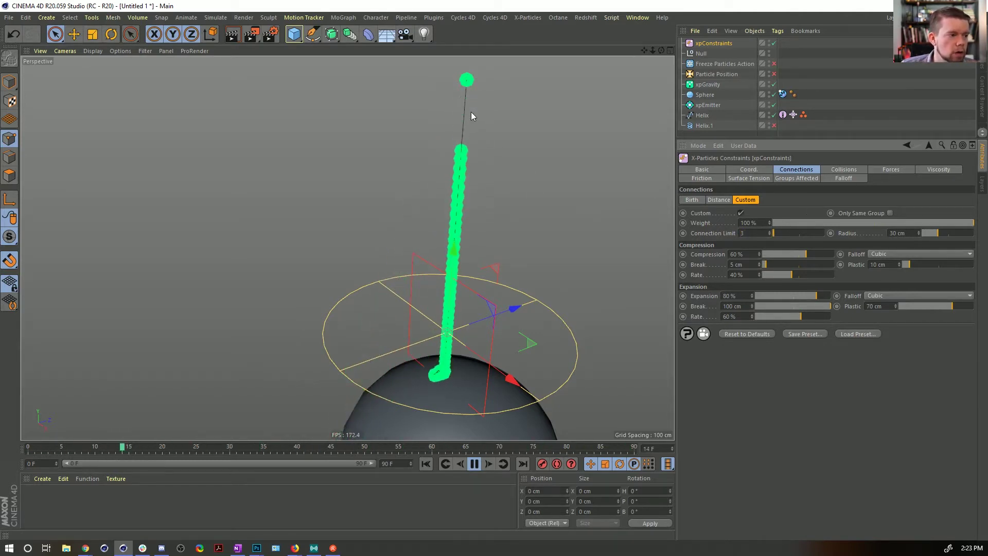
pyautogui.doubleClick(897, 233)
pyautogui.write('5')
pyautogui.press('Return')
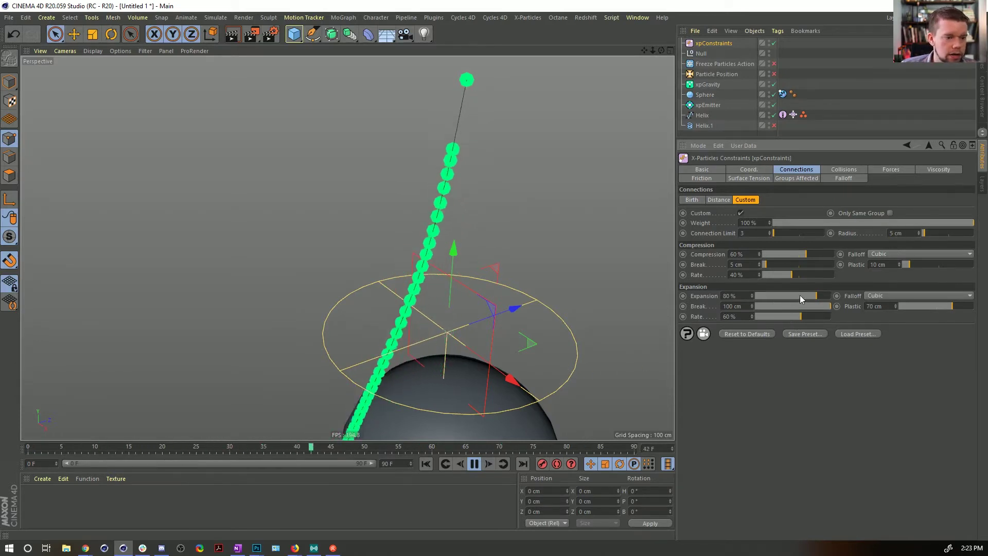
# - Lower the Custom connections' Expansion to 1% and Compression to 0%, and stop playback and rewind to frame 0
pyautogui.moveTo(792, 293); pyautogui.dragTo(755, 295)
pyautogui.moveTo(787, 255); pyautogui.dragTo(761, 254)
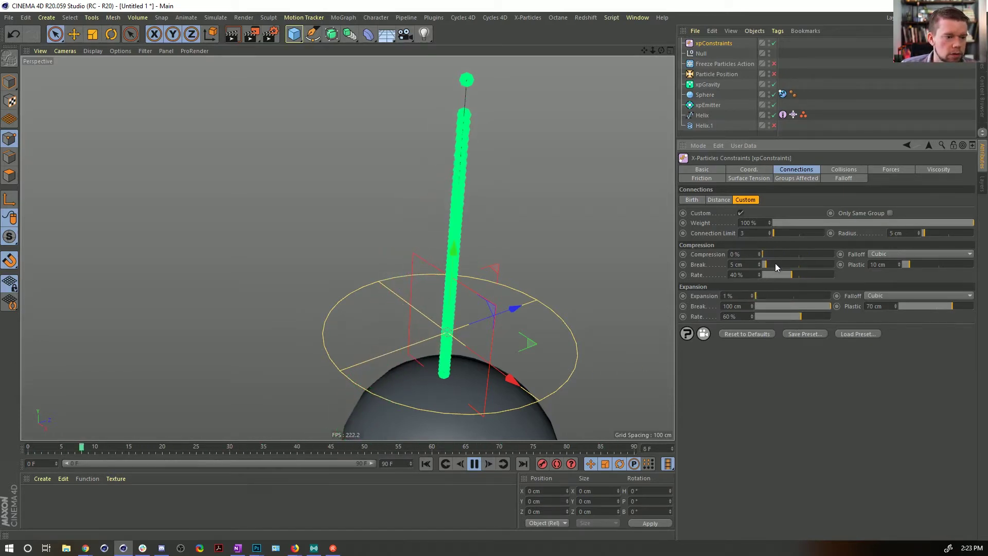
pyautogui.moveTo(782, 306); pyautogui.dragTo(867, 317)
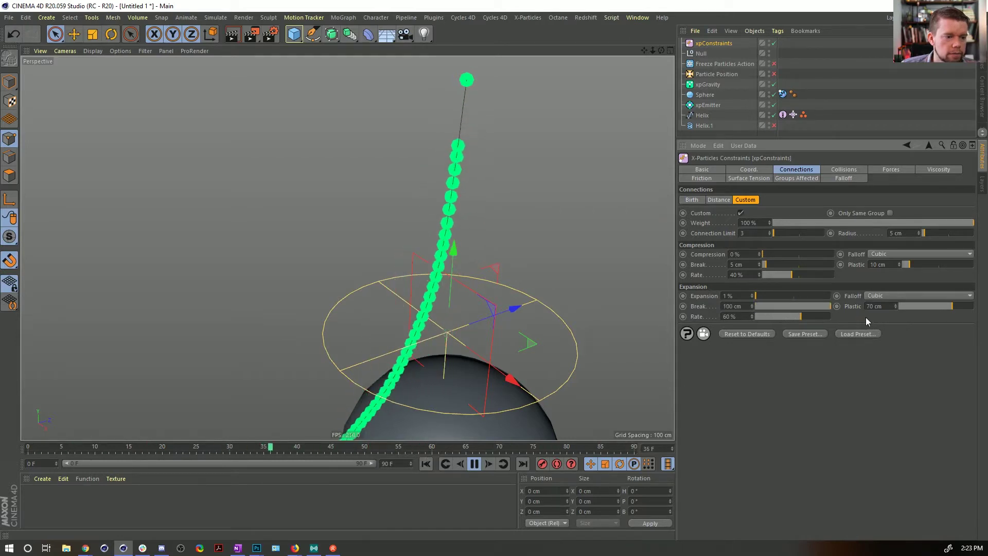
pyautogui.click(474, 463)
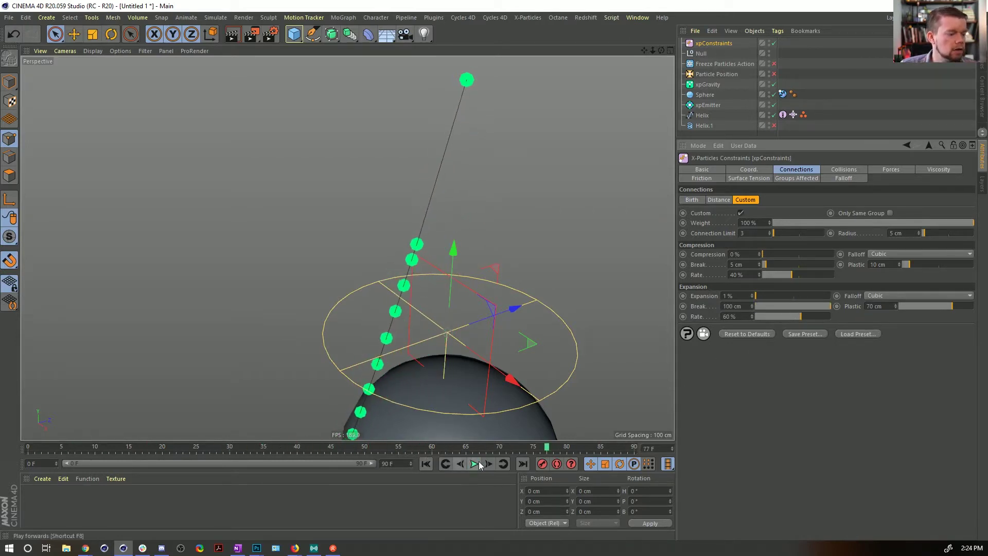
pyautogui.click(426, 464)
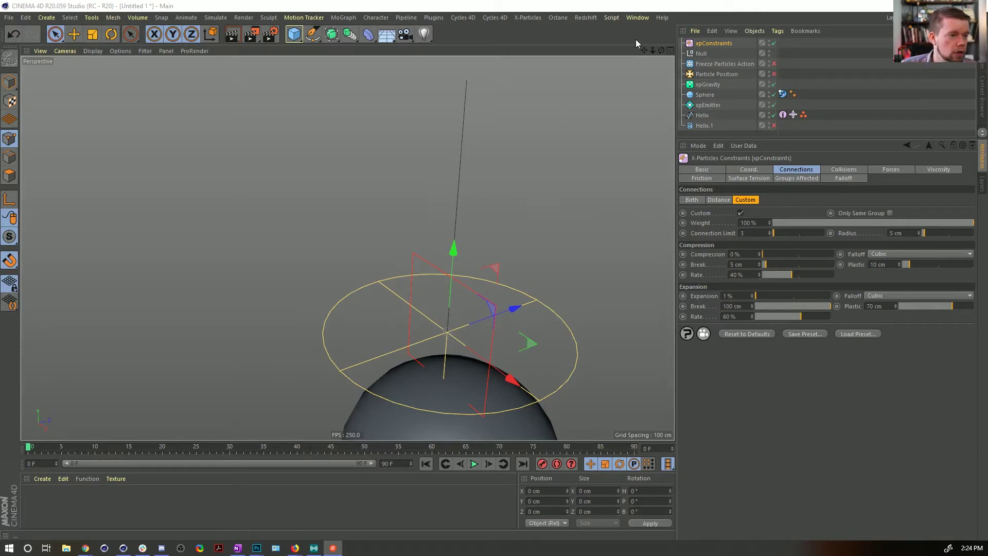
# - Save the scene as [1a]XPTendrilsTinkering.c4d in the SceneFiles folder of Episode11
pyautogui.hotkey('ctrl', 's')
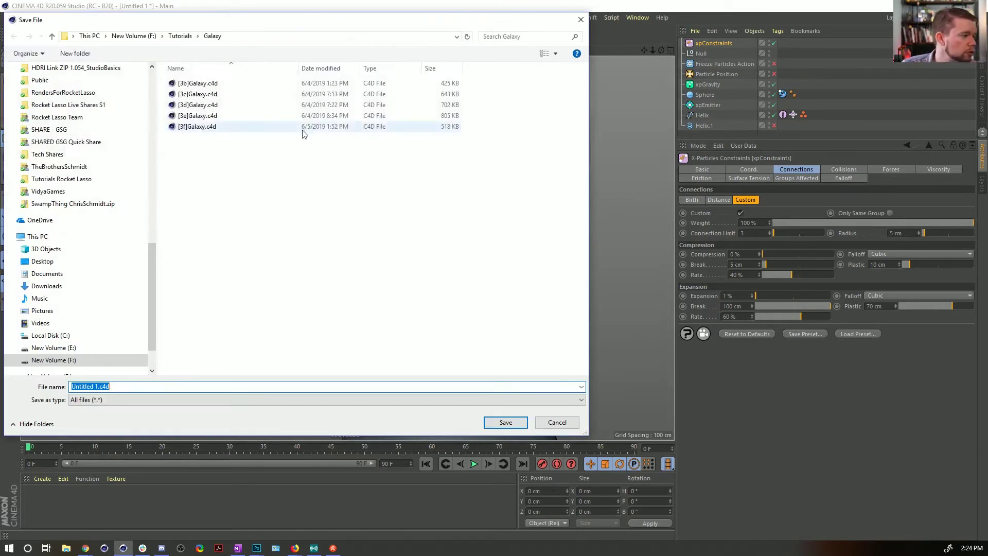
pyautogui.scroll(15, 145, 267)
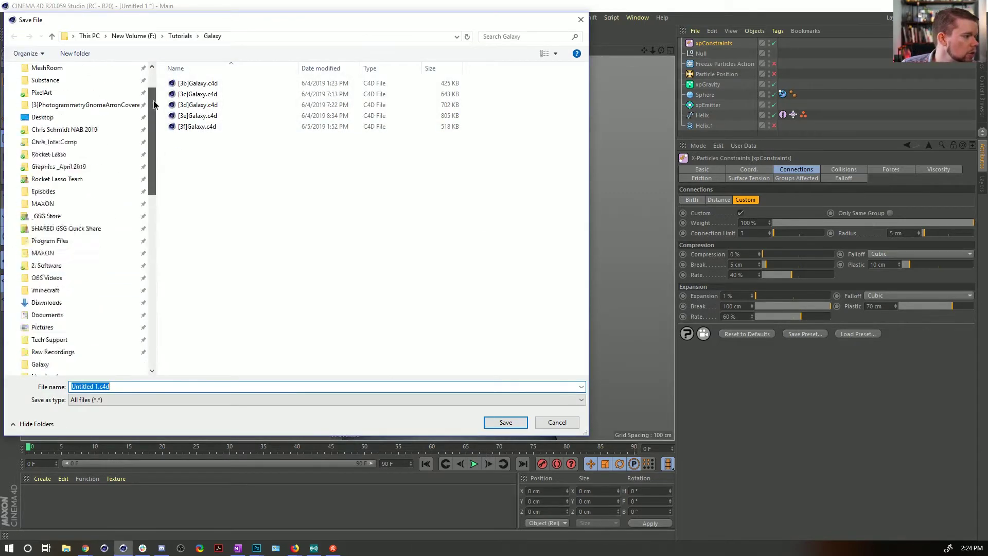
pyautogui.click(111, 88)
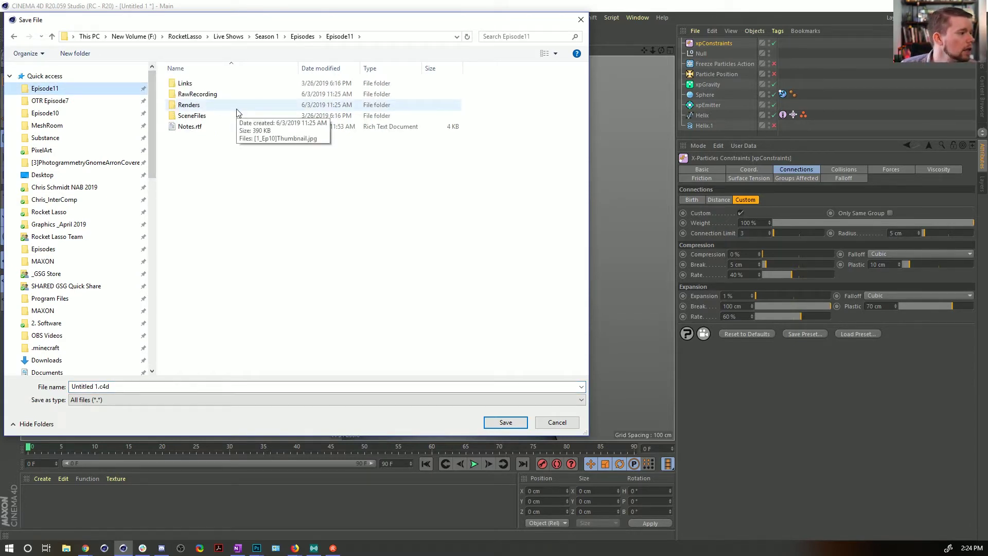
pyautogui.doubleClick(196, 115)
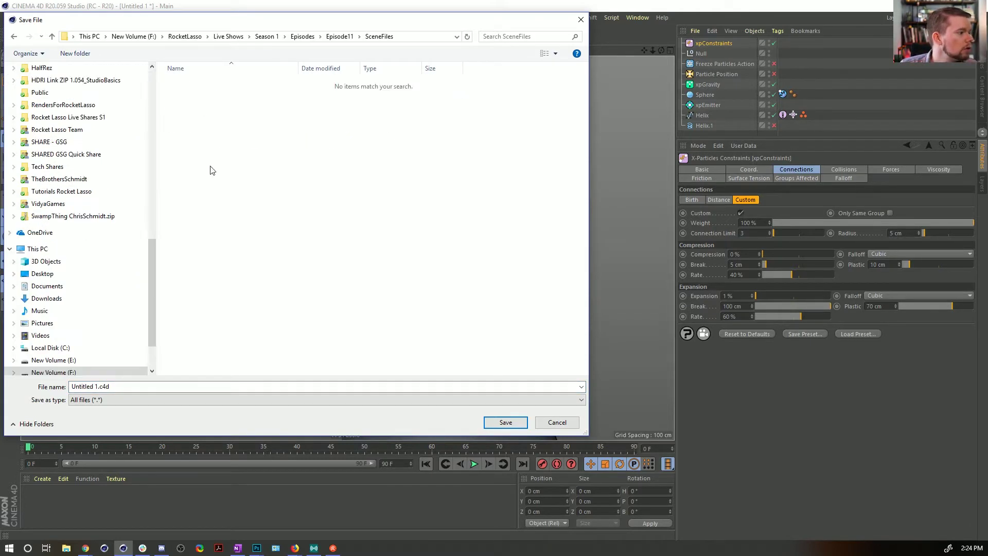
pyautogui.click(95, 386)
pyautogui.click(96, 386)
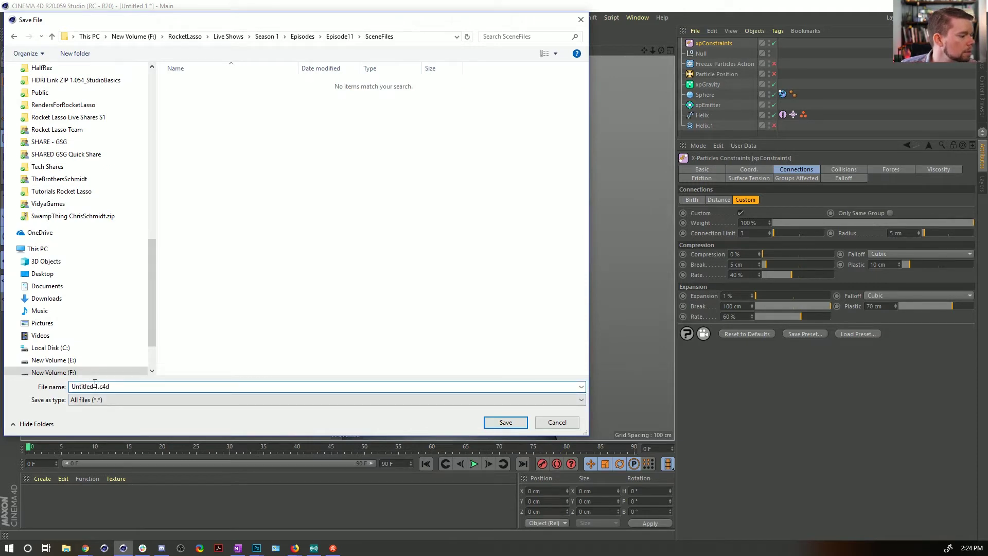
pyautogui.press('BackSpace')
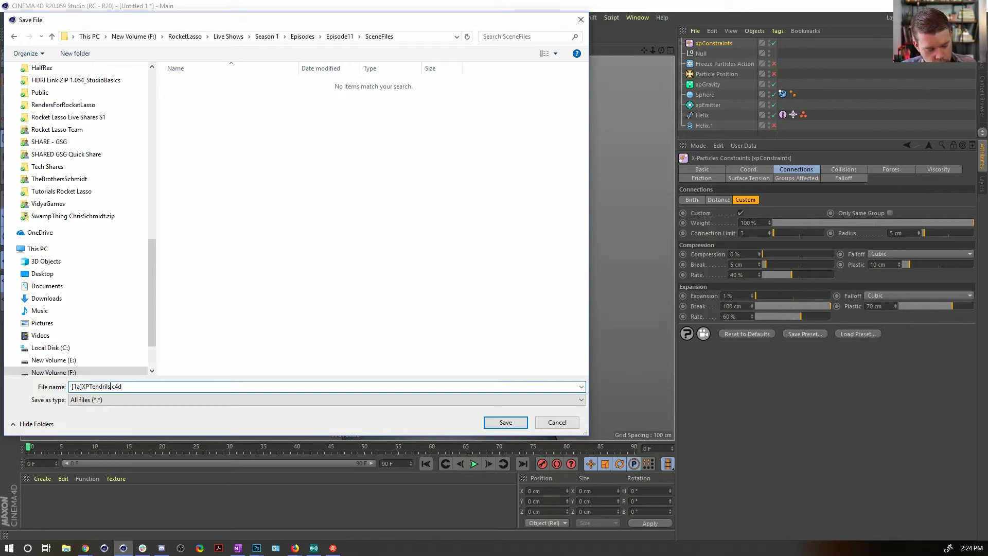
pyautogui.press('Return')
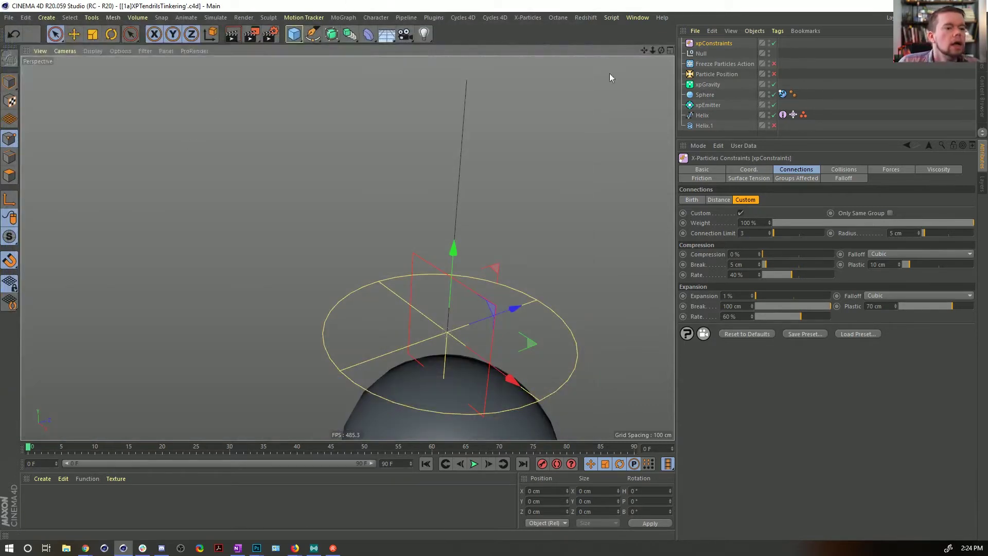
# - Show the Helix spline's xpDynamics tag settings, and close the Twitter window with the cloth sculpting post
pyautogui.click(792, 115)
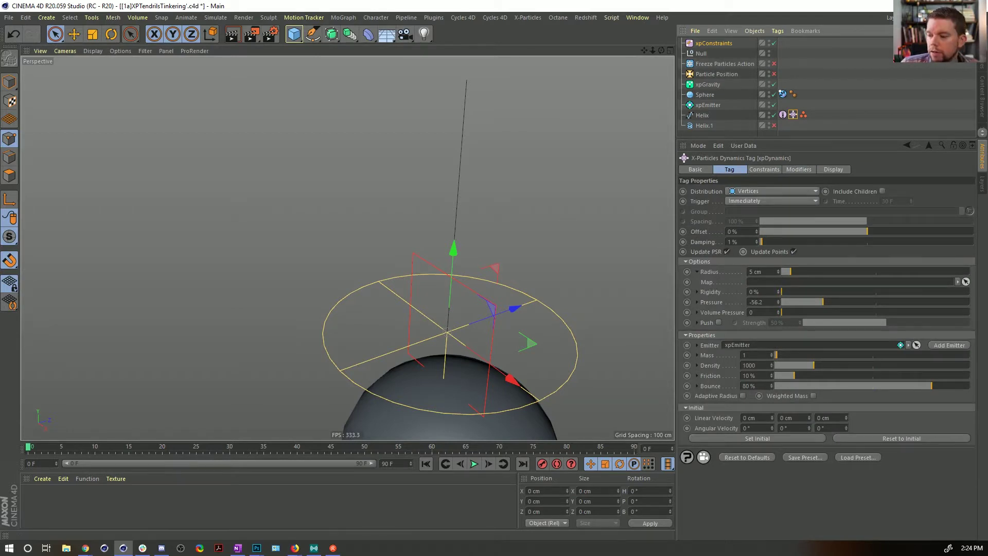
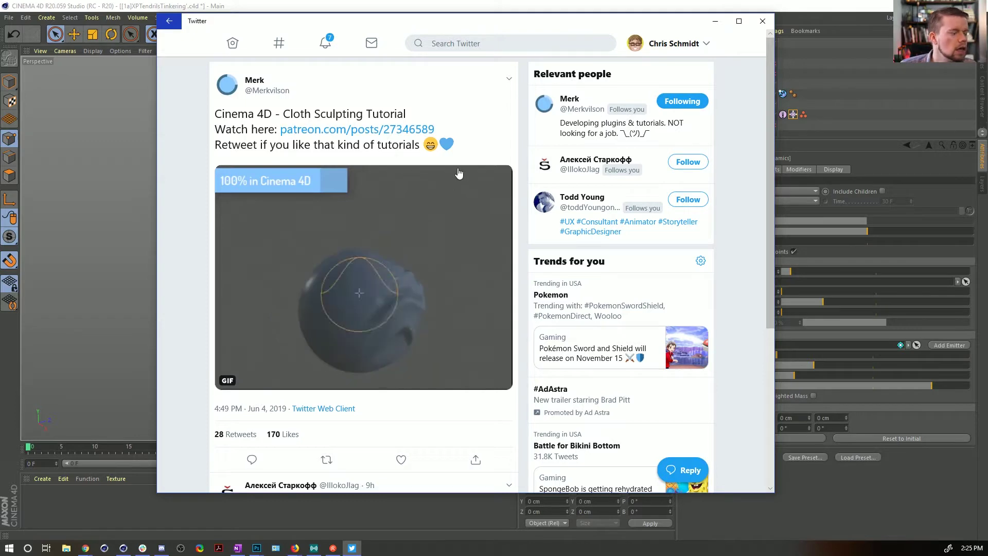
pyautogui.click(762, 25)
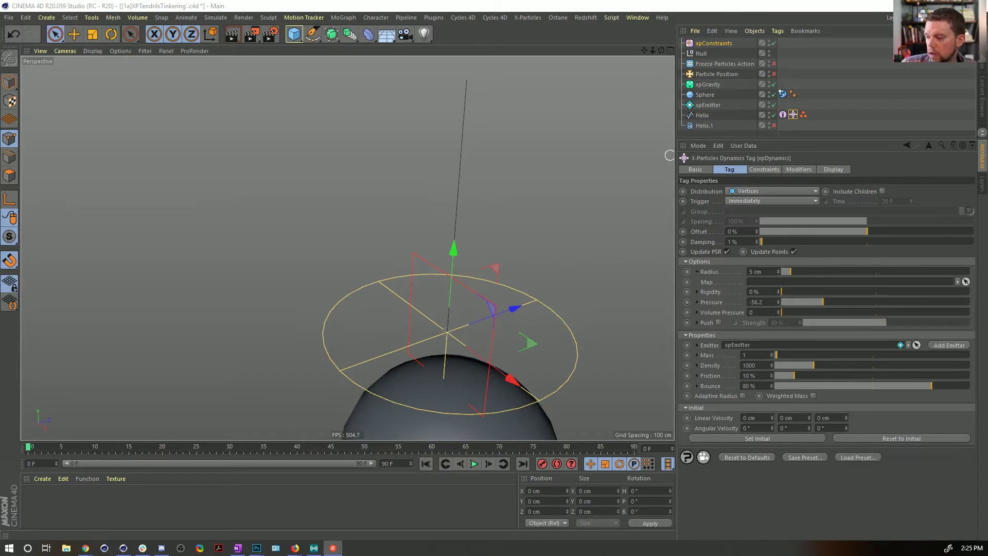
# - Switch to the Chrome window and watch the Vimeo video .P.U.P.A. | THE LARVAL FORM, skipping between scenes and pausing on the growing forms
pyautogui.hotkey('alt', 'Tab')
pyautogui.moveTo(986, 149); pyautogui.dragTo(609, 50)
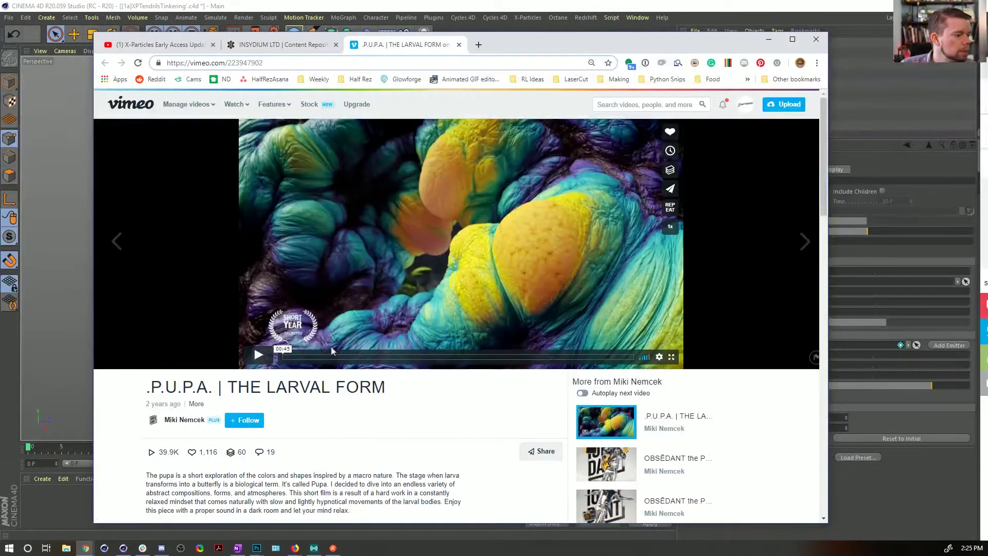
pyautogui.click(257, 352)
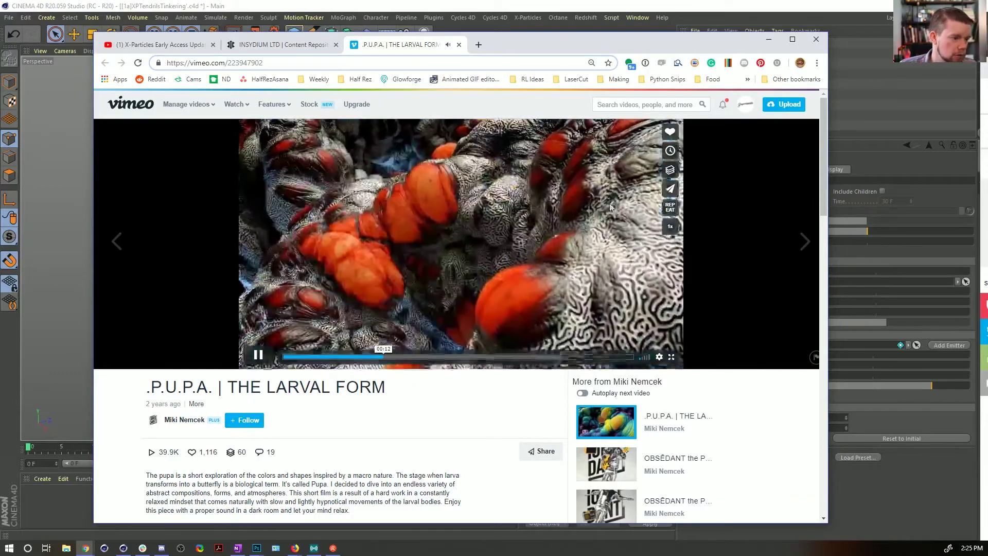
pyautogui.click(315, 357)
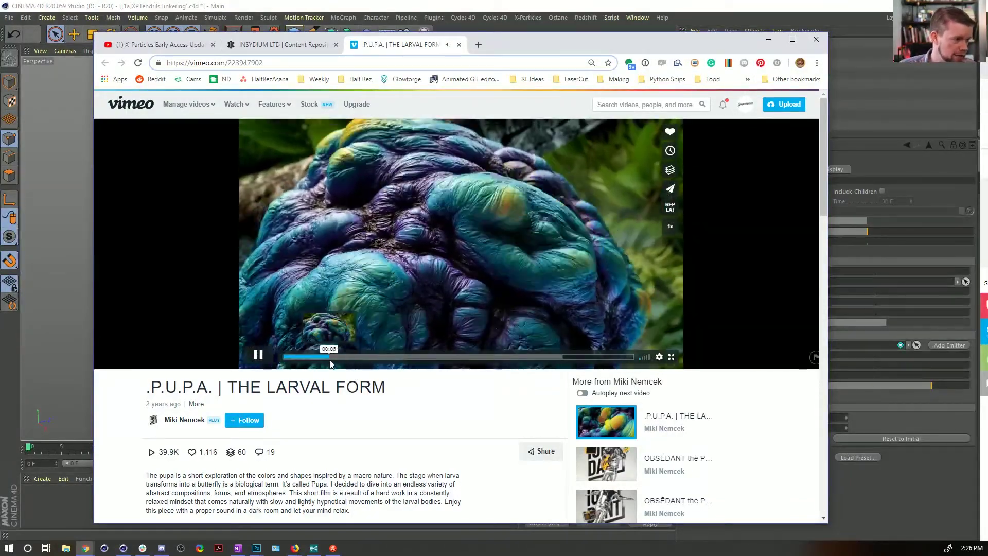
pyautogui.click(266, 357)
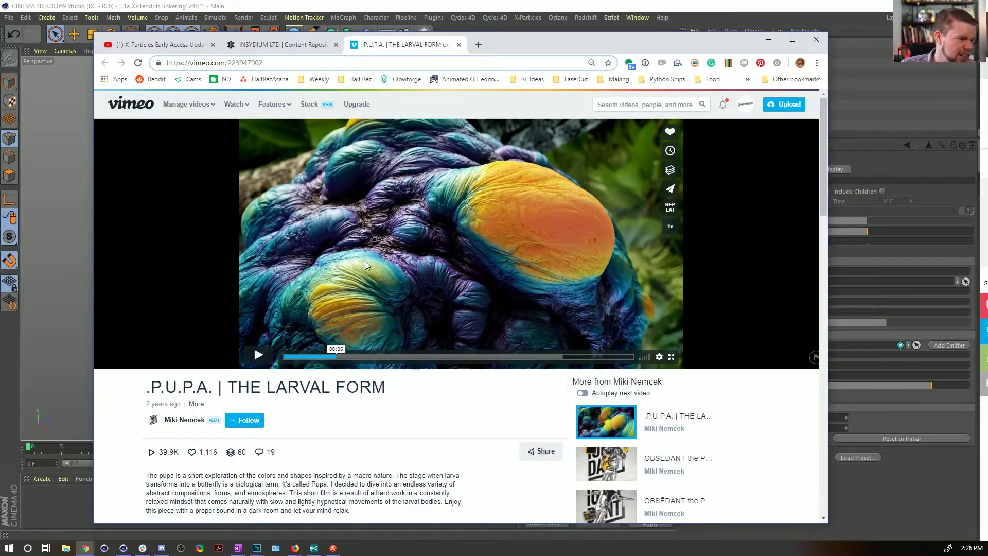
pyautogui.click(258, 354)
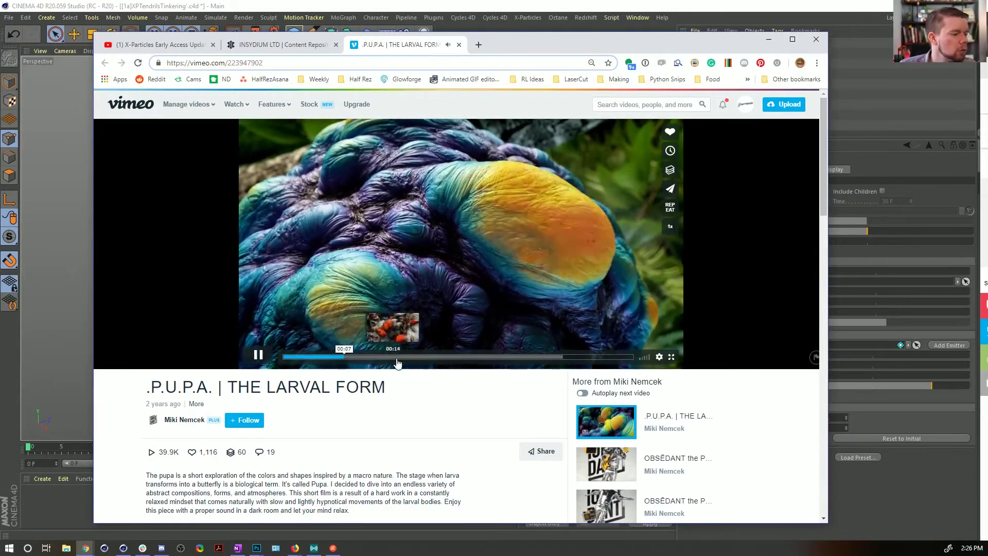
pyautogui.click(482, 357)
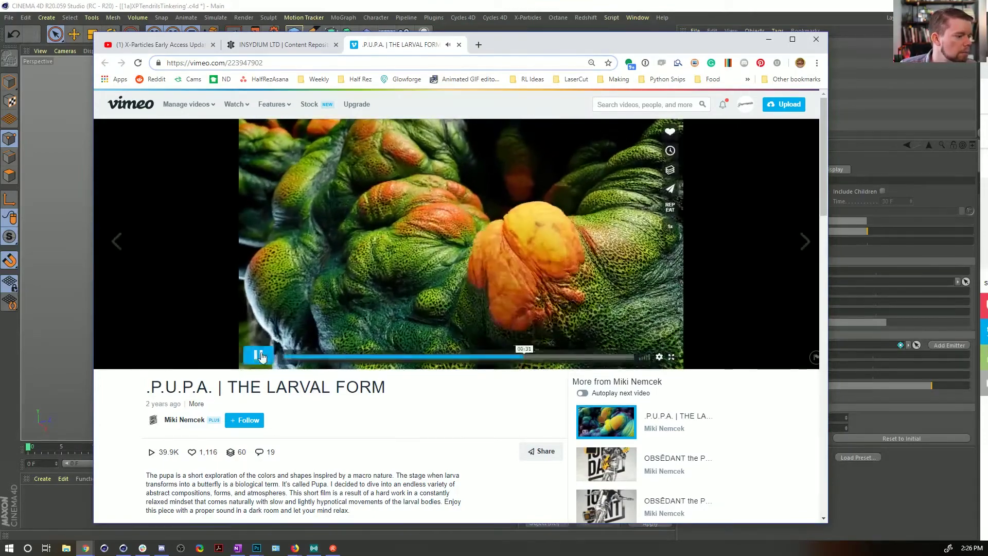
pyautogui.click(259, 355)
pyautogui.press('Left')
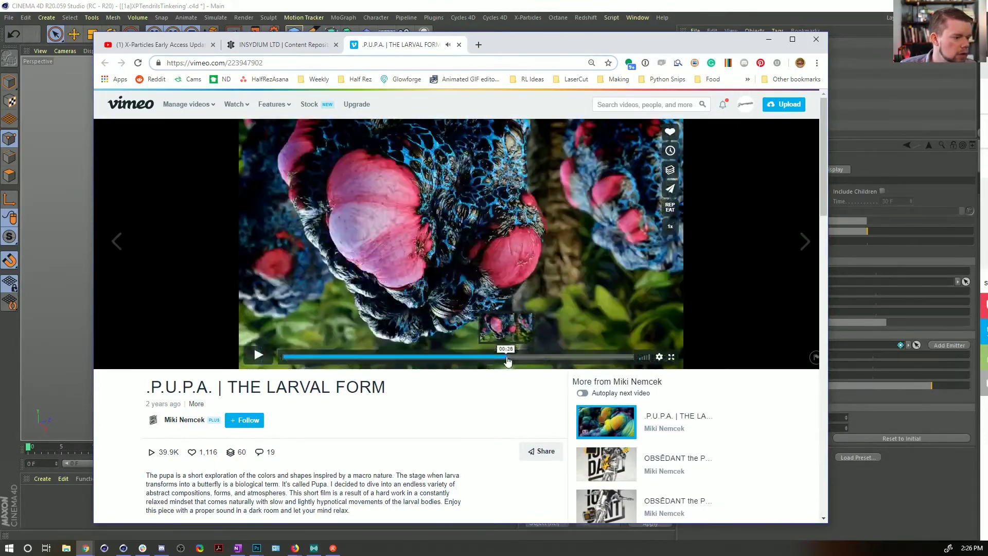
# - Open the Behance project linked in the video's description, look through its images for production details, and close it
pyautogui.scroll(-5, 339, 397)
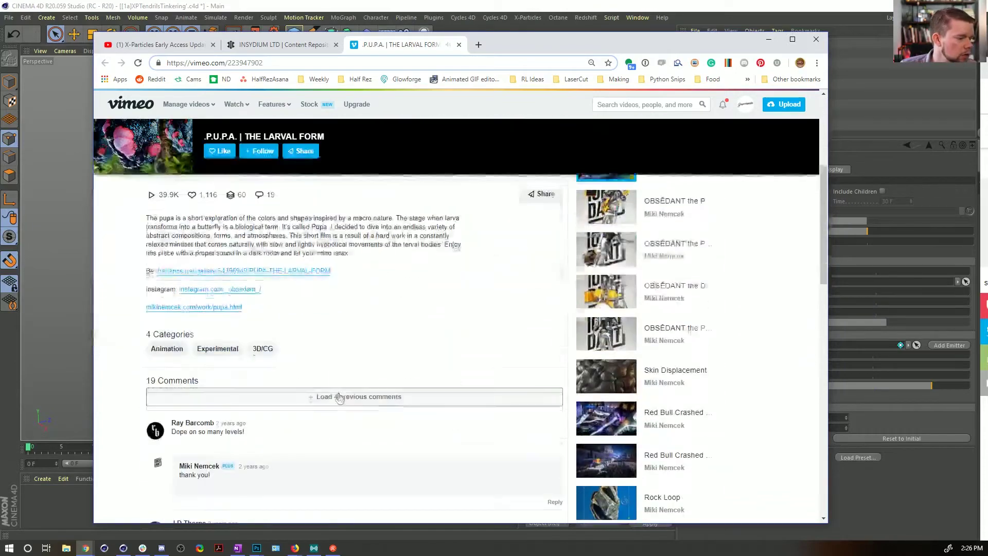
pyautogui.scroll(2, 338, 397)
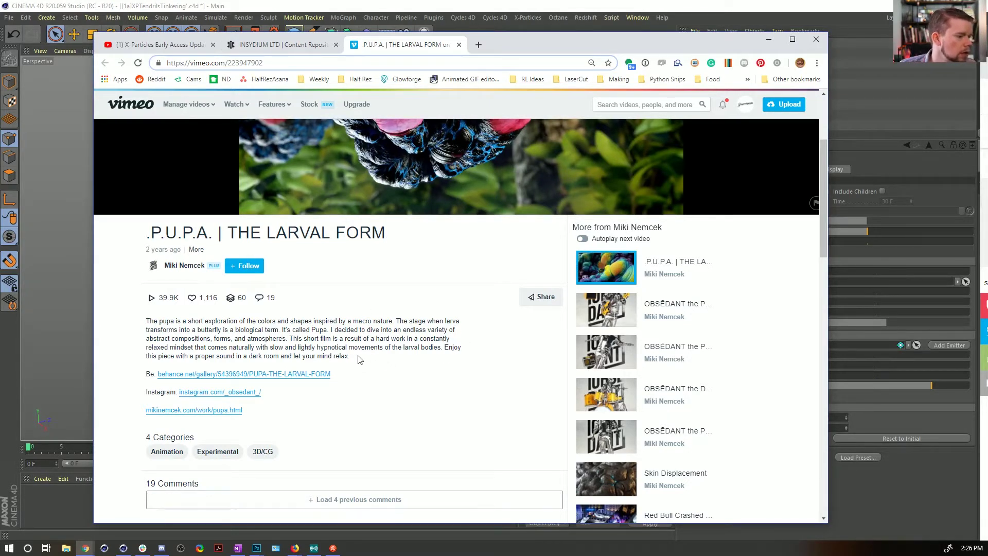
pyautogui.scroll(-3, 298, 336)
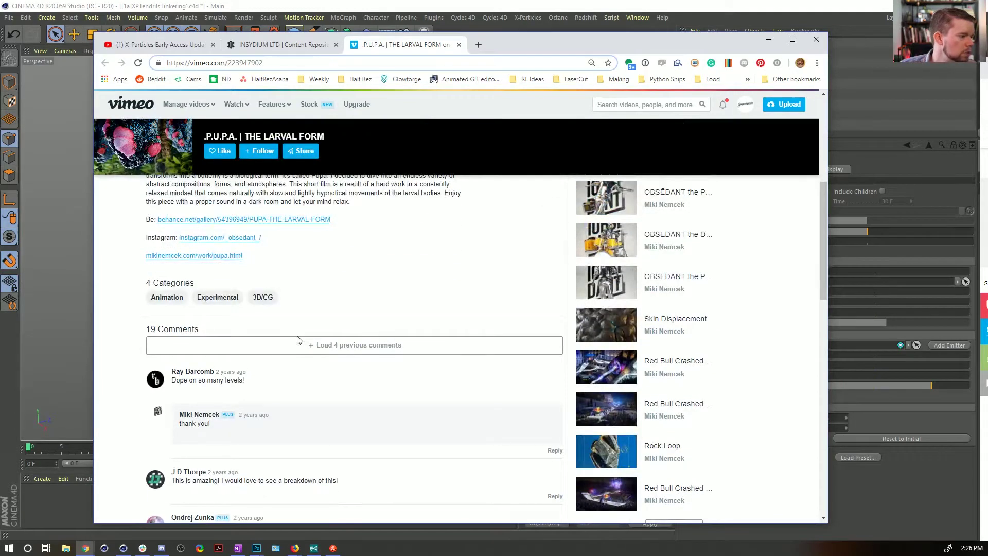
pyautogui.scroll(1, 298, 337)
pyautogui.click(288, 271)
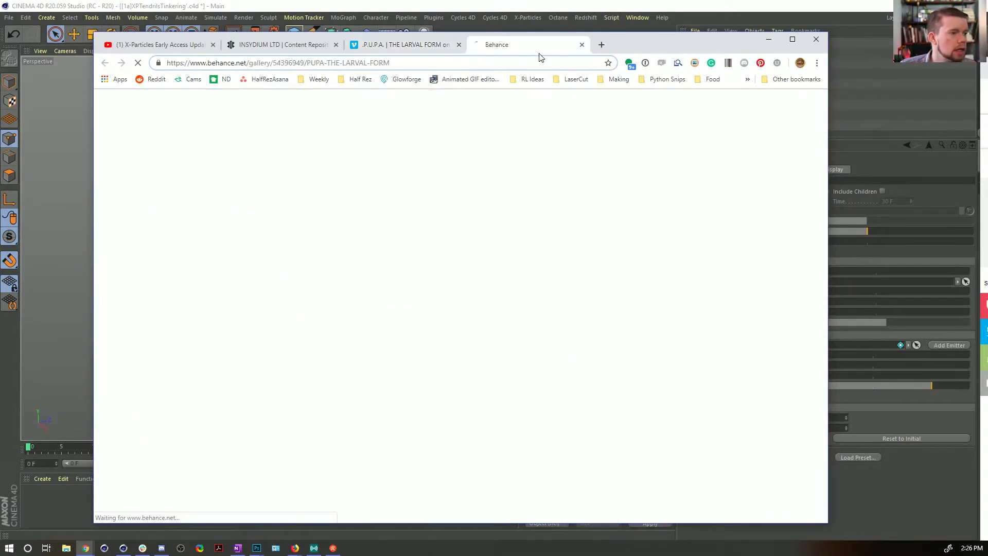
pyautogui.scroll(-8, 309, 329)
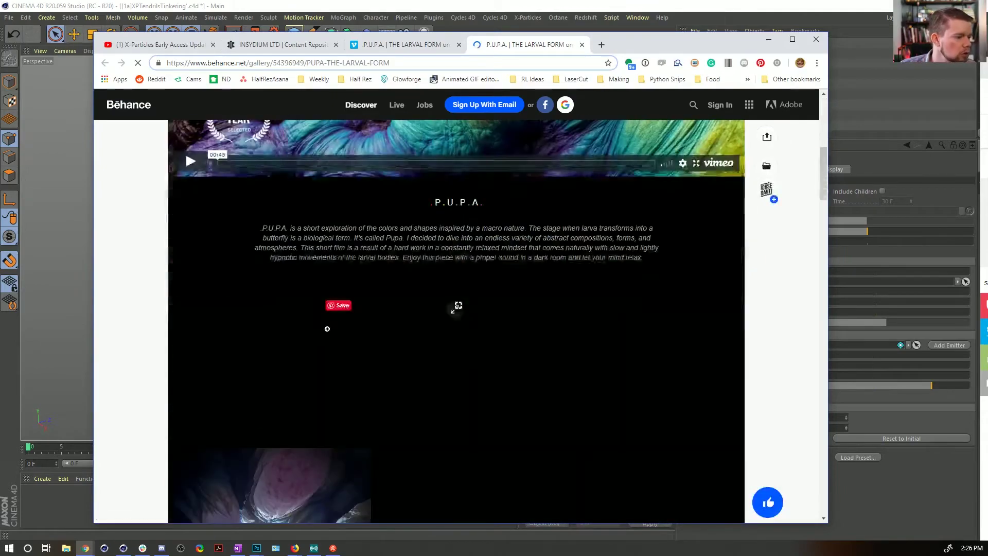
pyautogui.scroll(-15, 235, 332)
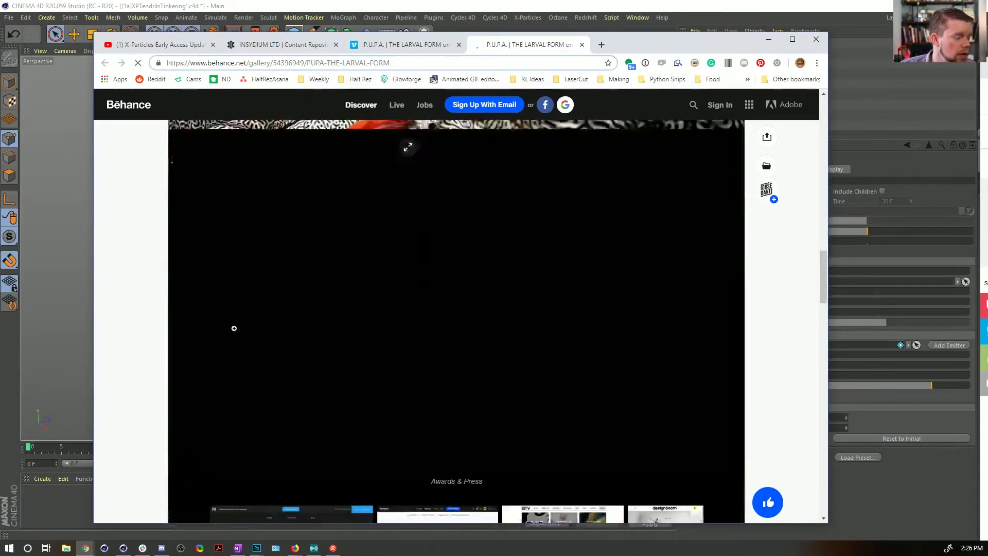
pyautogui.scroll(-5, 234, 332)
pyautogui.scroll(9, 249, 316)
pyautogui.scroll(-3, 263, 316)
pyautogui.scroll(15, 263, 316)
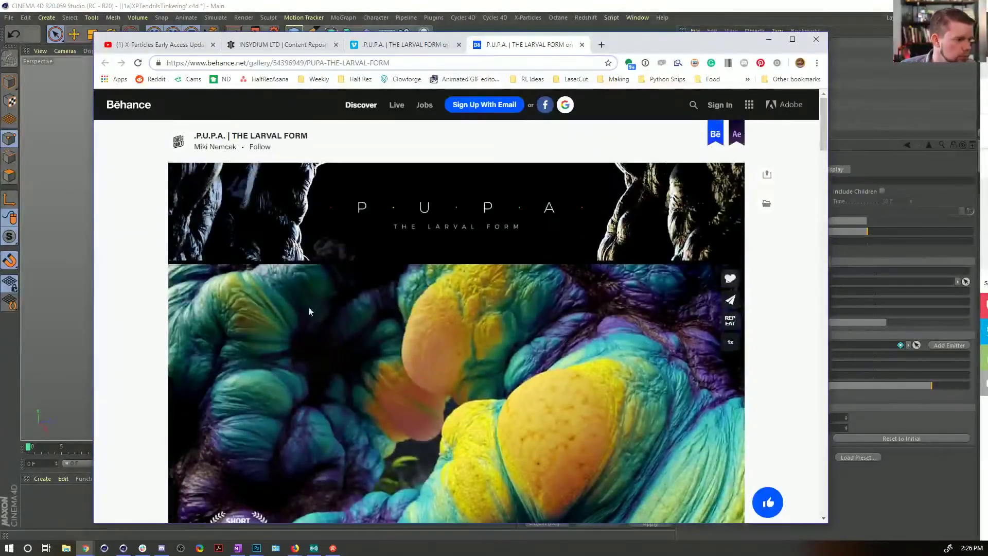
pyautogui.click(582, 44)
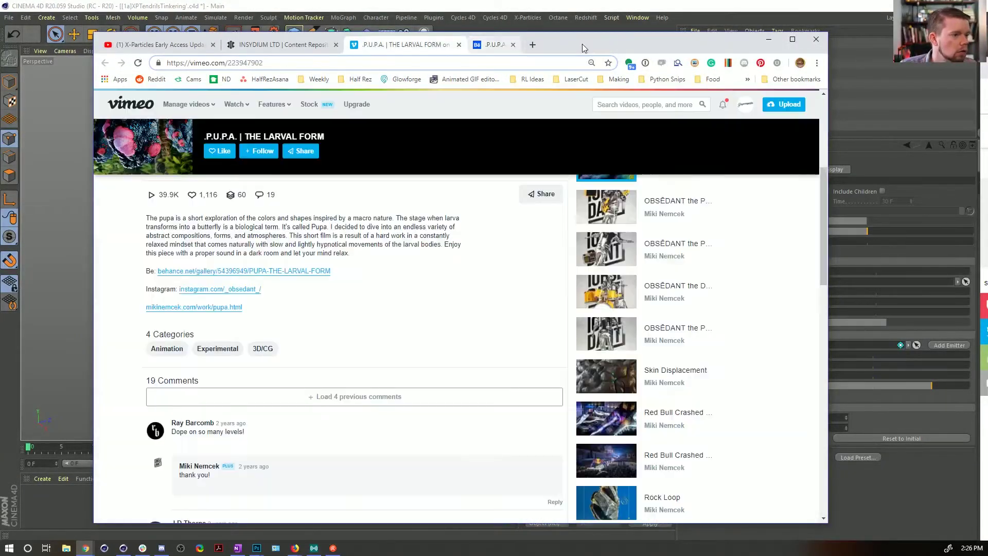
# - Read the comments under the Vimeo video for the software and renderer used
pyautogui.scroll(-4, 316, 330)
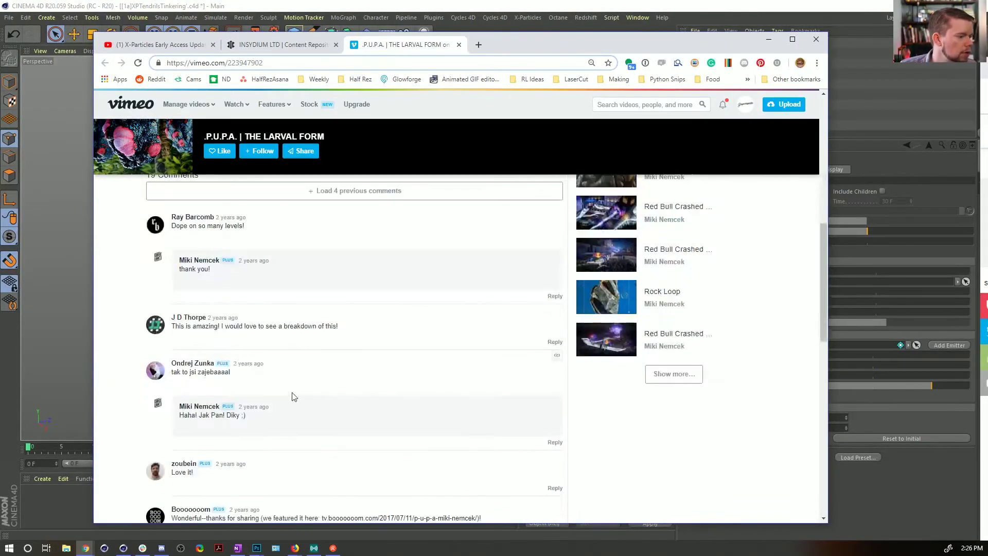
pyautogui.scroll(-8, 311, 378)
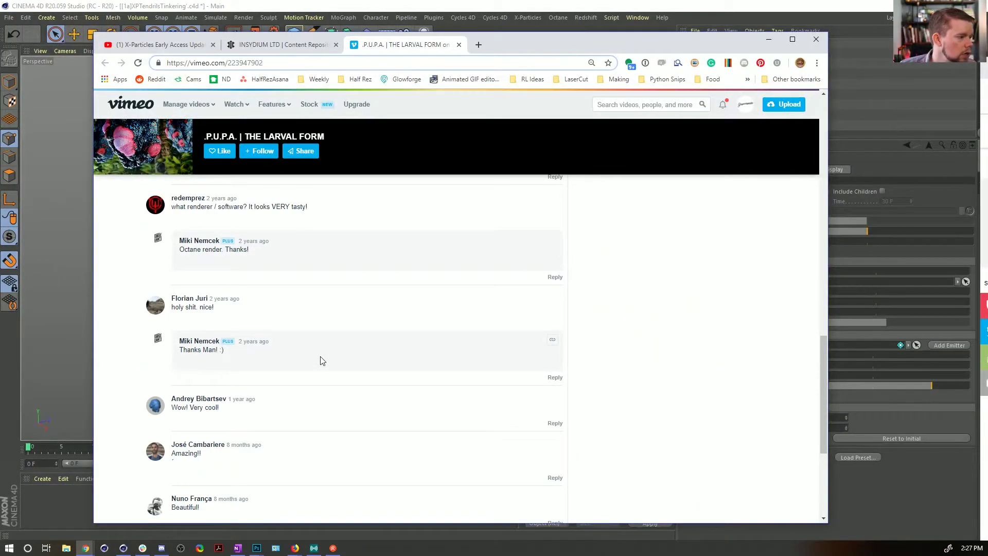
pyautogui.scroll(4, 321, 360)
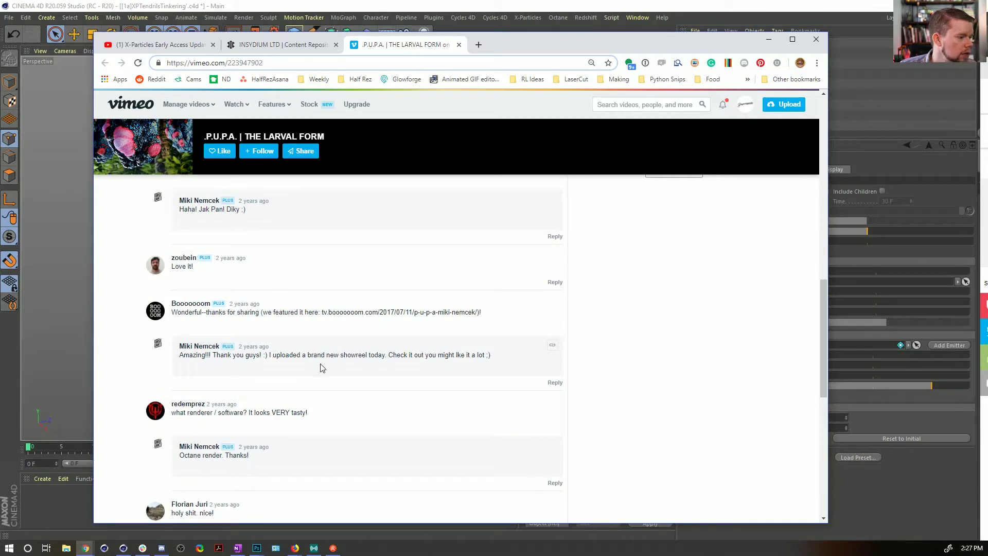
pyautogui.scroll(-8, 320, 368)
pyautogui.scroll(15, 321, 368)
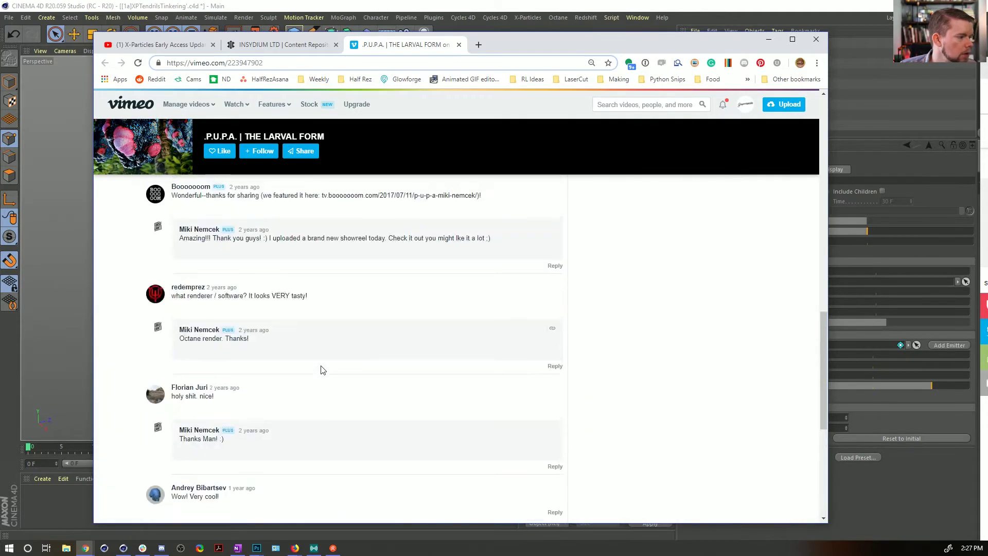
pyautogui.scroll(1, 323, 370)
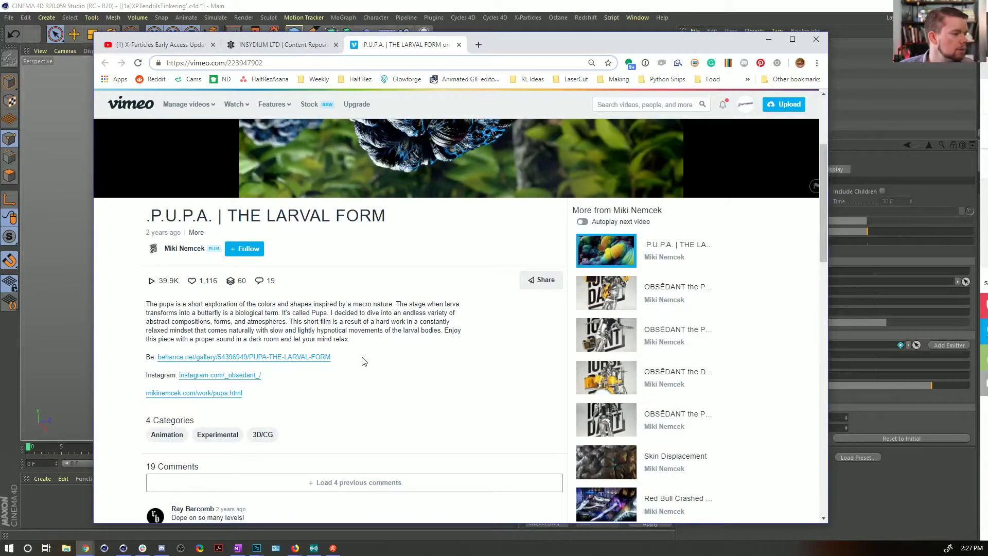
# - Open the pupa page on the artist's own website from the description, look through its stills, and close it
pyautogui.click(236, 393)
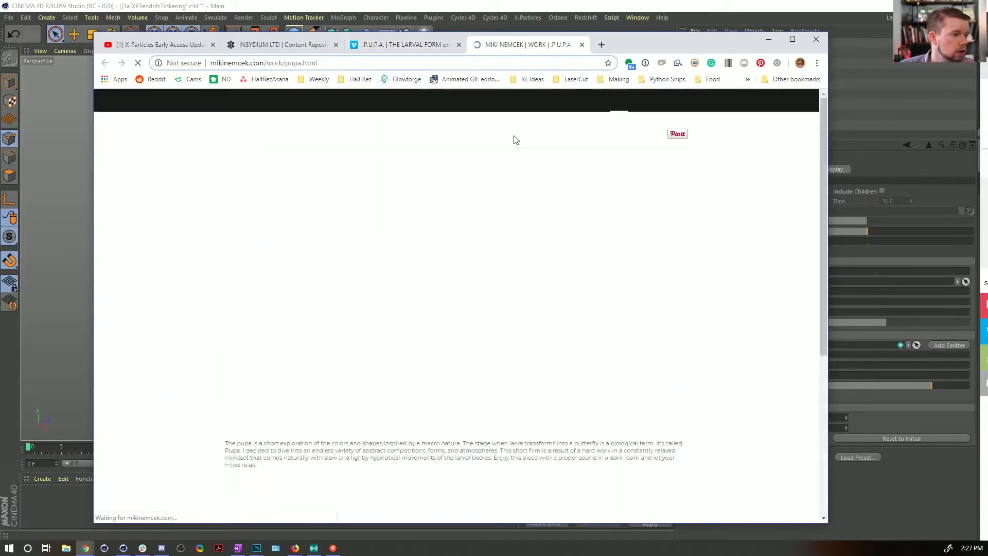
pyautogui.scroll(-18, 458, 235)
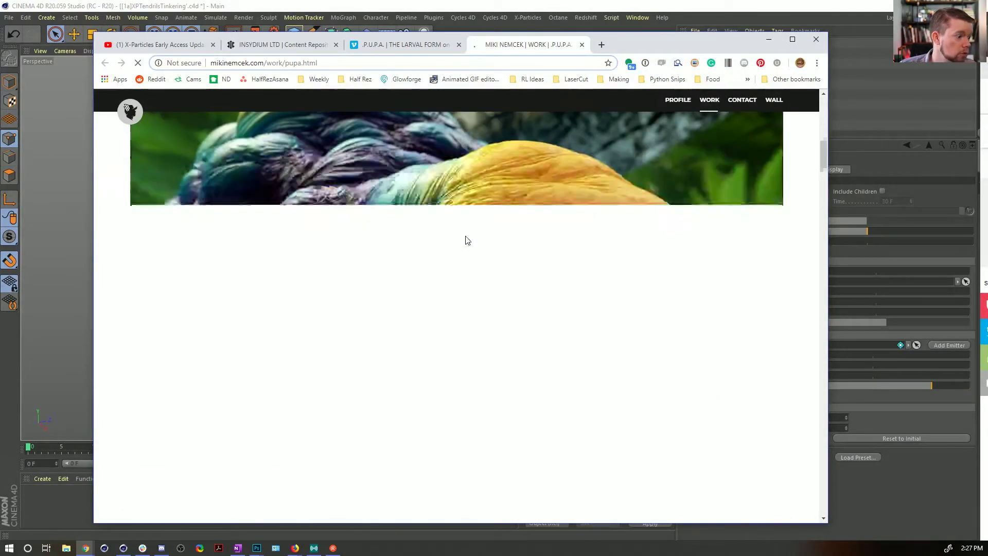
pyautogui.scroll(-20, 465, 236)
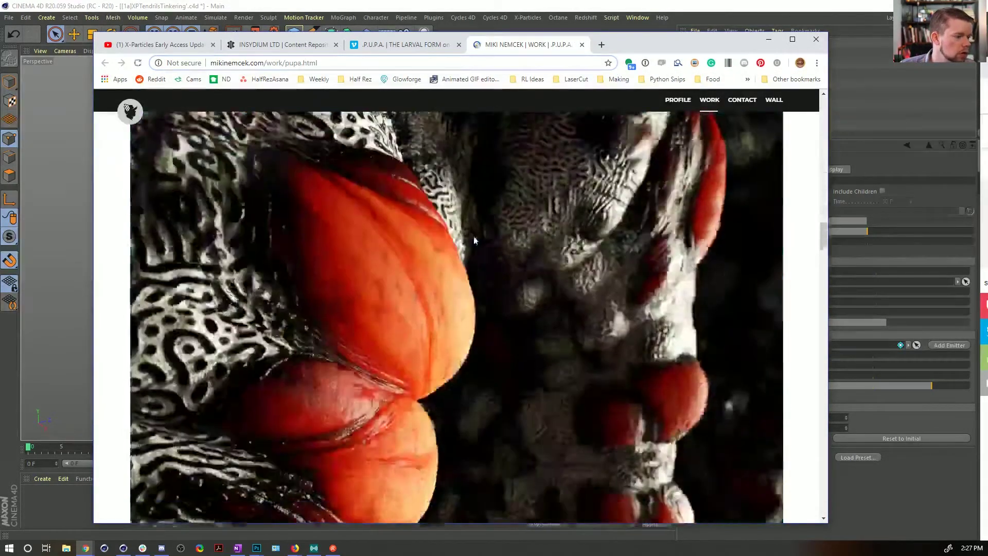
pyautogui.scroll(-20, 504, 231)
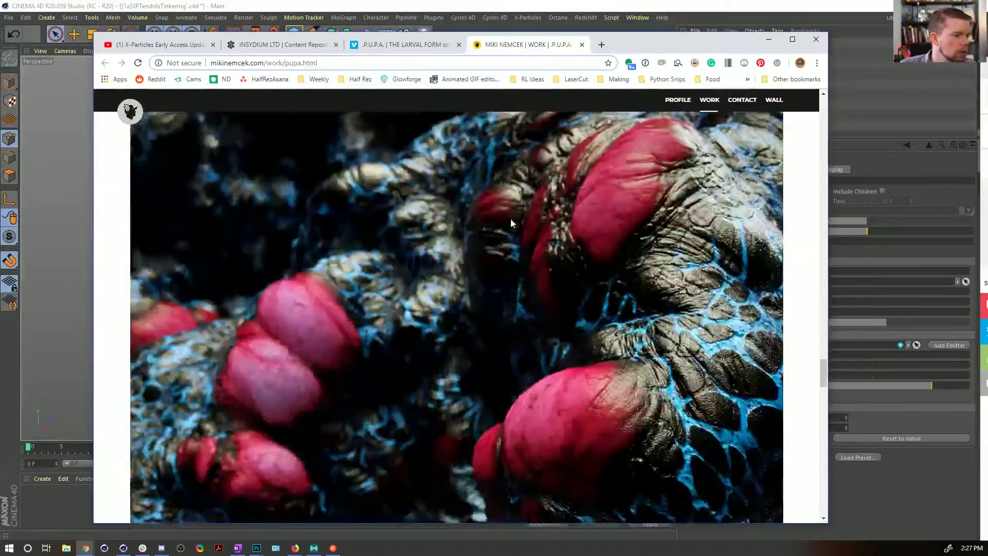
pyautogui.scroll(-15, 527, 227)
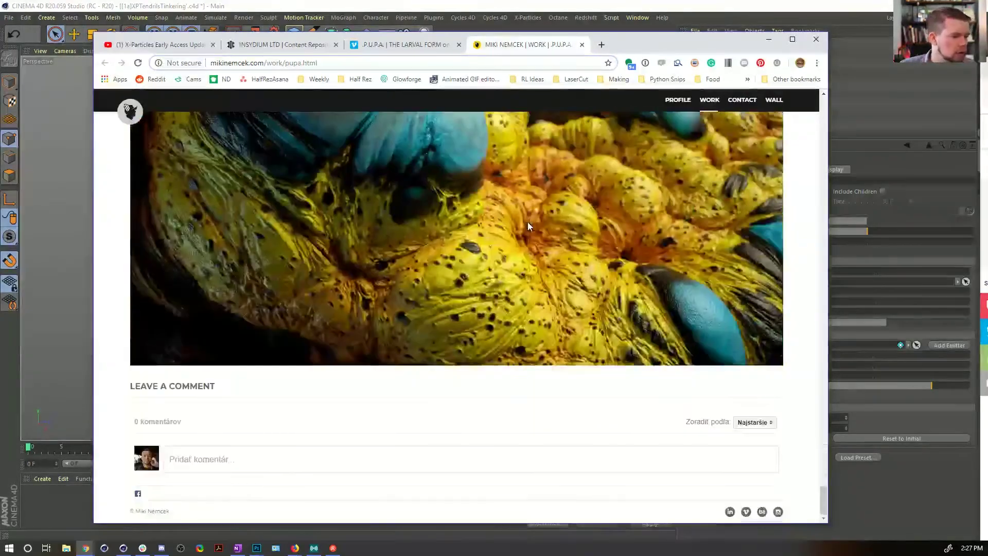
pyautogui.click(582, 45)
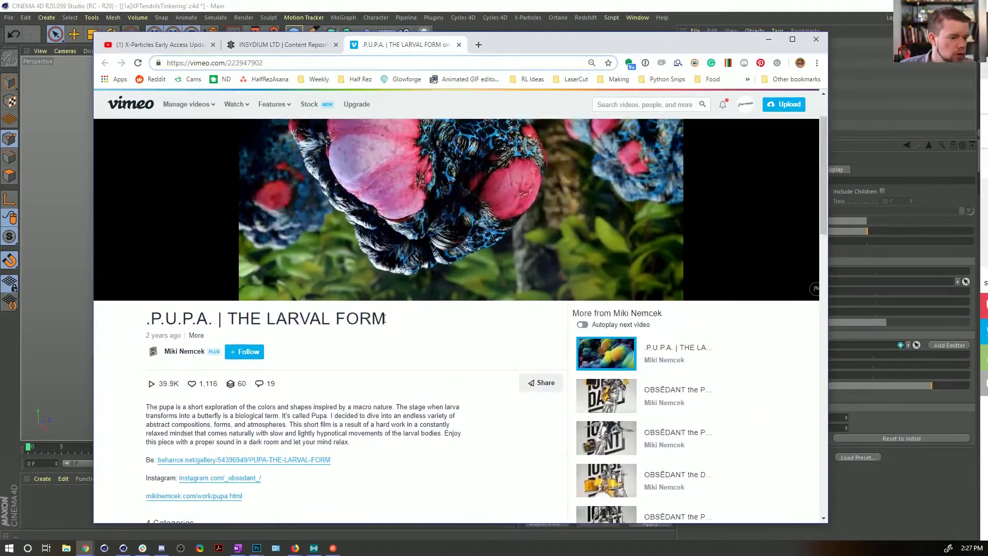
# - Replay parts of the P.U.P.A. video on Vimeo, pausing to study how the wrinkled surfaces move
pyautogui.scroll(-2, 388, 319)
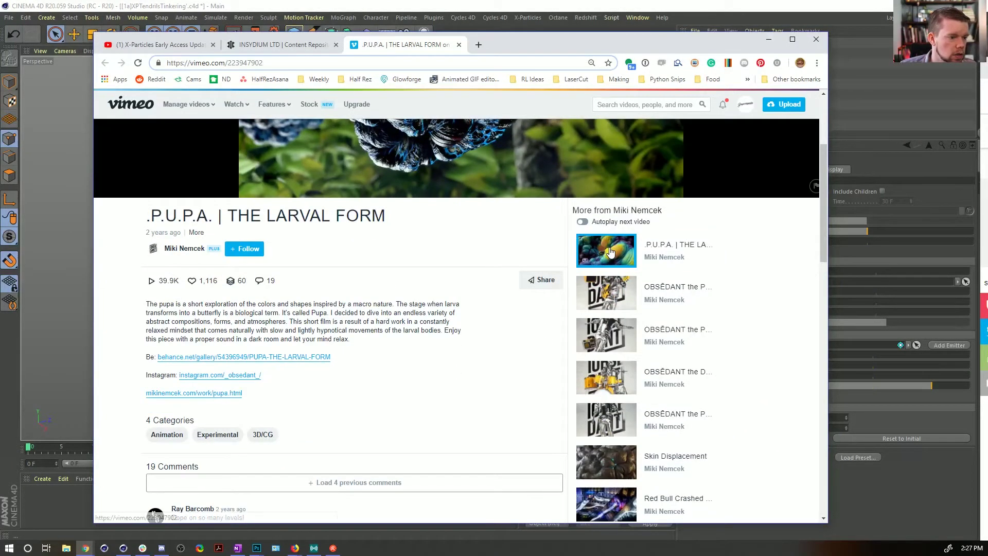
pyautogui.click(636, 255)
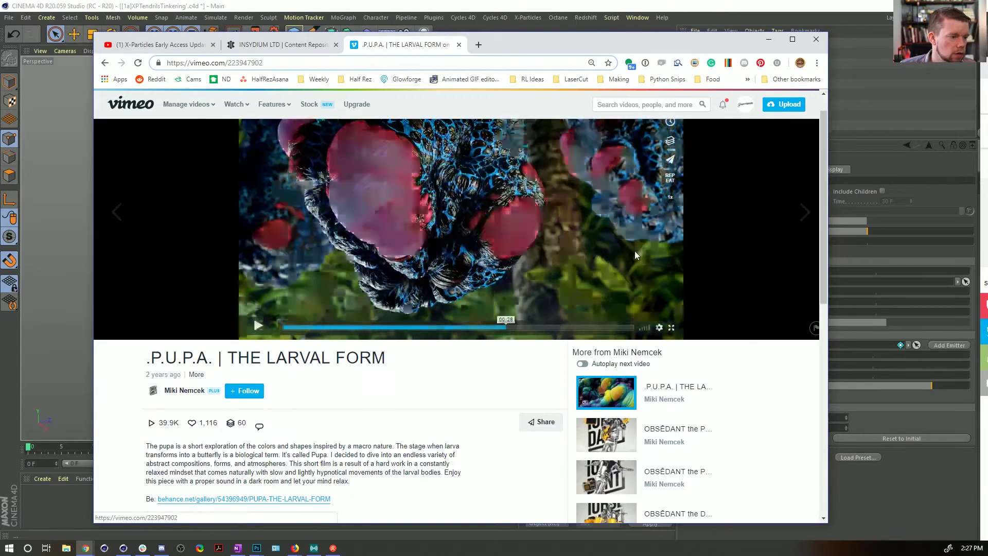
pyautogui.moveTo(436, 330)
pyautogui.mouseDown()
pyautogui.moveTo(518, 333)
pyautogui.moveTo(418, 333)
pyautogui.mouseUp()
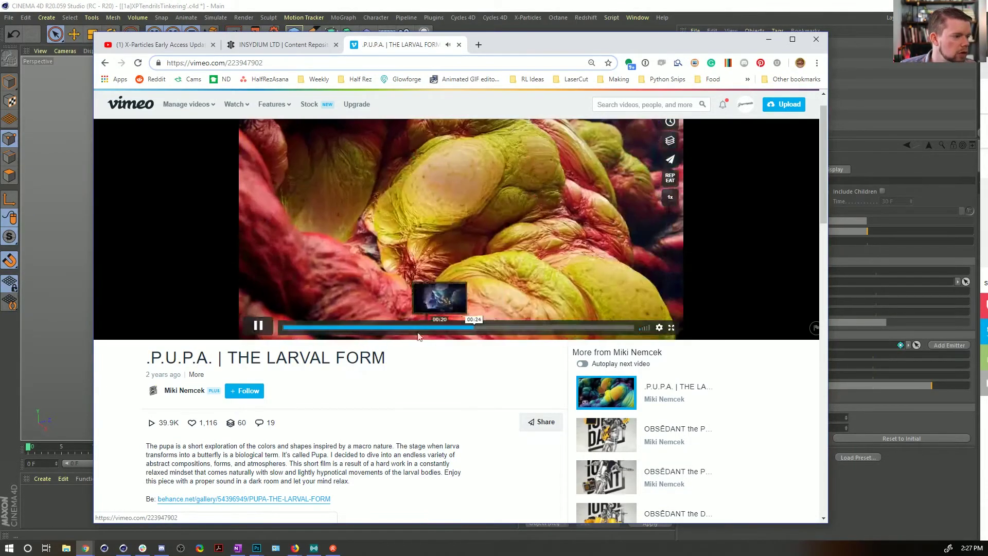
pyautogui.click(259, 332)
pyautogui.click(258, 326)
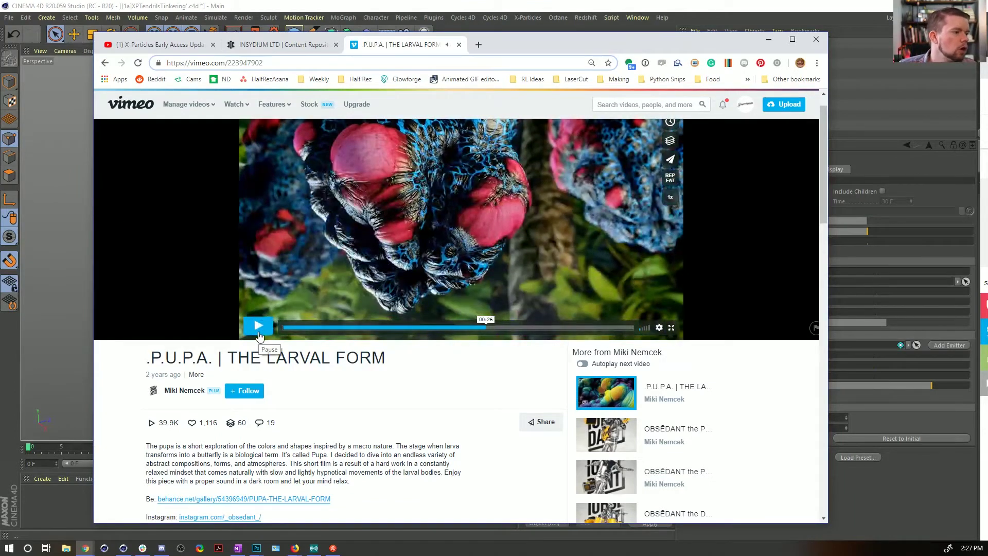
pyautogui.click(258, 325)
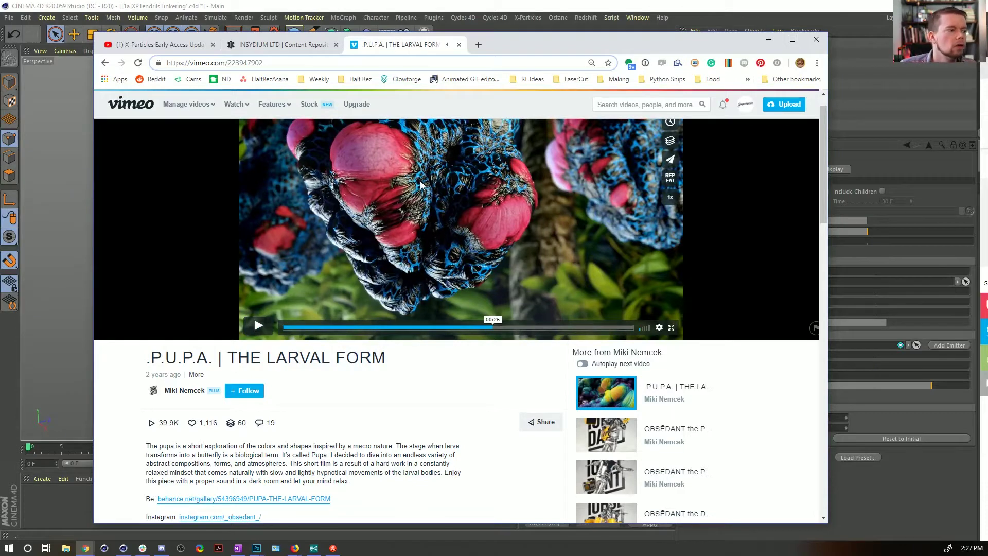
pyautogui.click(374, 327)
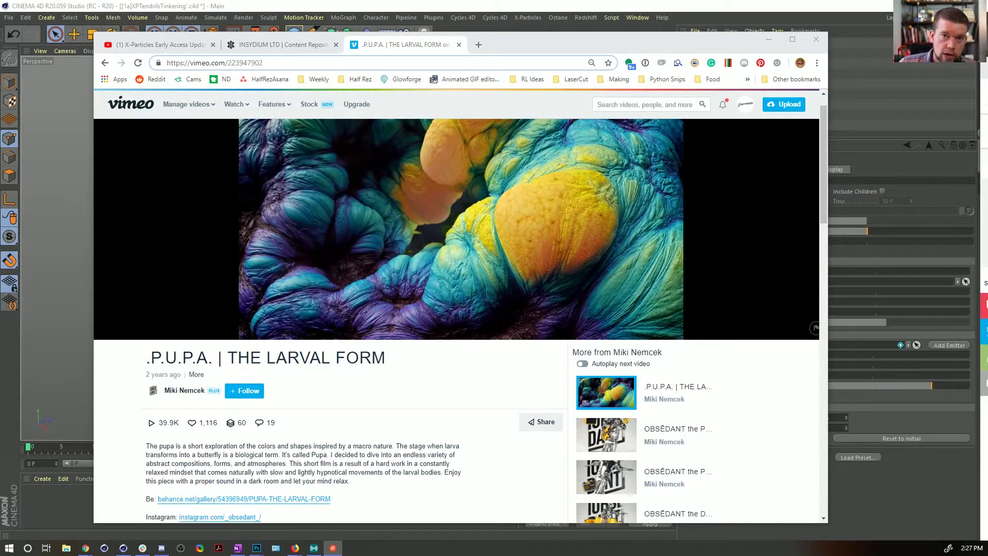
# - Switch back to Cinema 4D, start a new project, and add a sphere of the Icosahedron type
pyautogui.moveTo(584, 198)
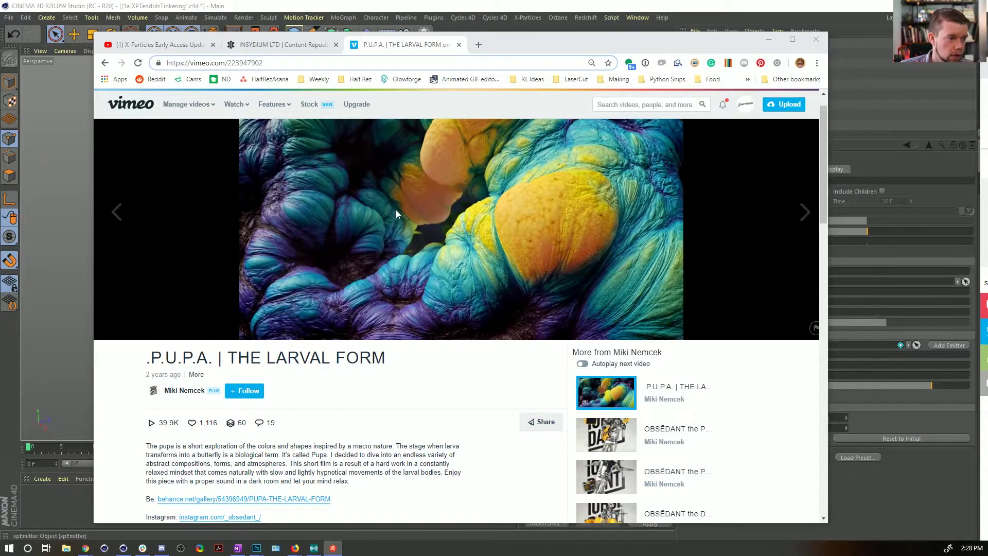
pyautogui.moveTo(472, 226)
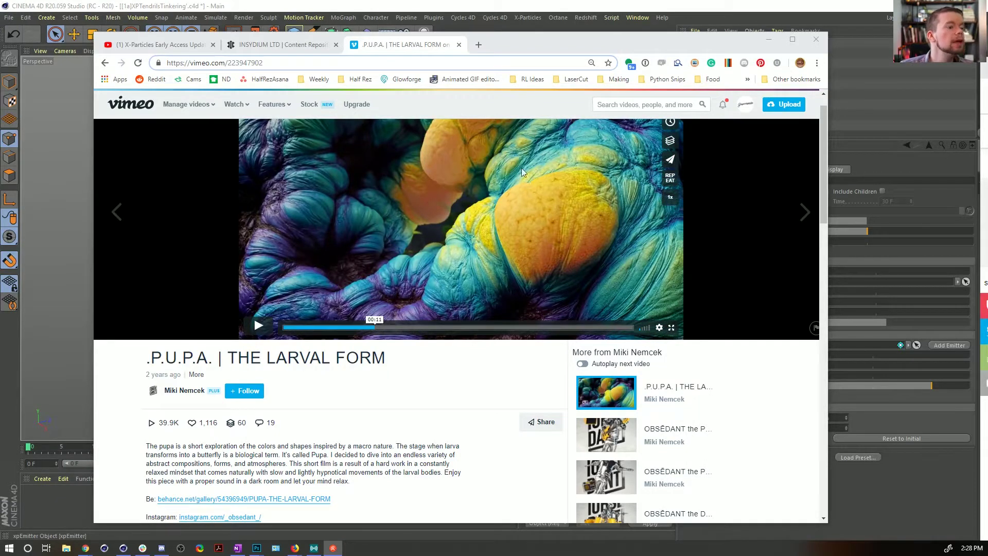
pyautogui.click(680, 31)
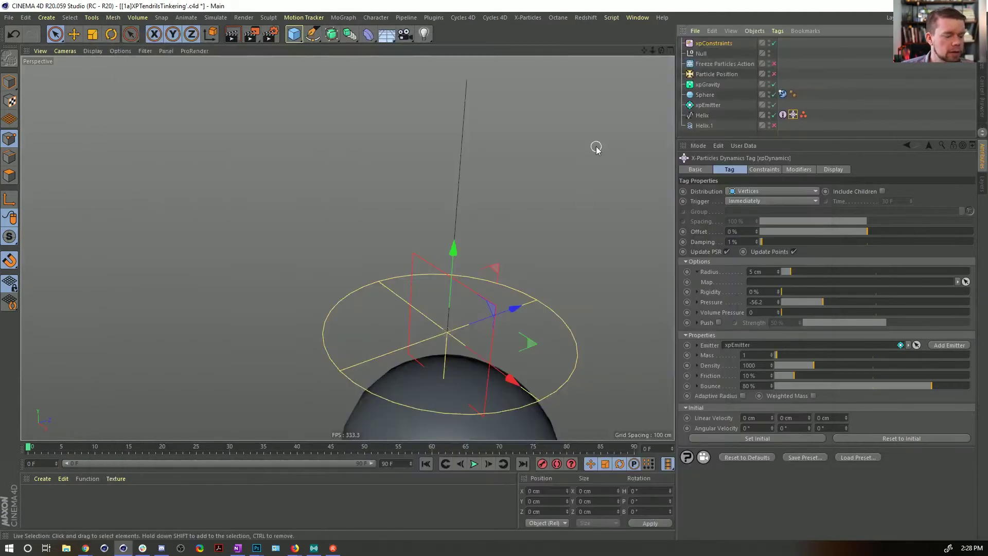
pyautogui.hotkey('ctrl', 'n')
pyautogui.click(310, 36)
pyautogui.click(294, 34)
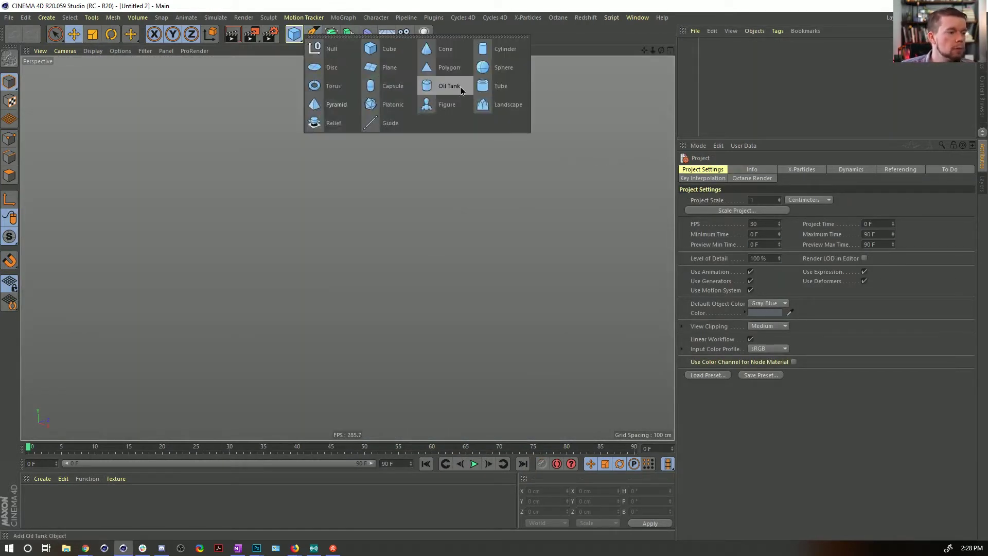
pyautogui.click(483, 72)
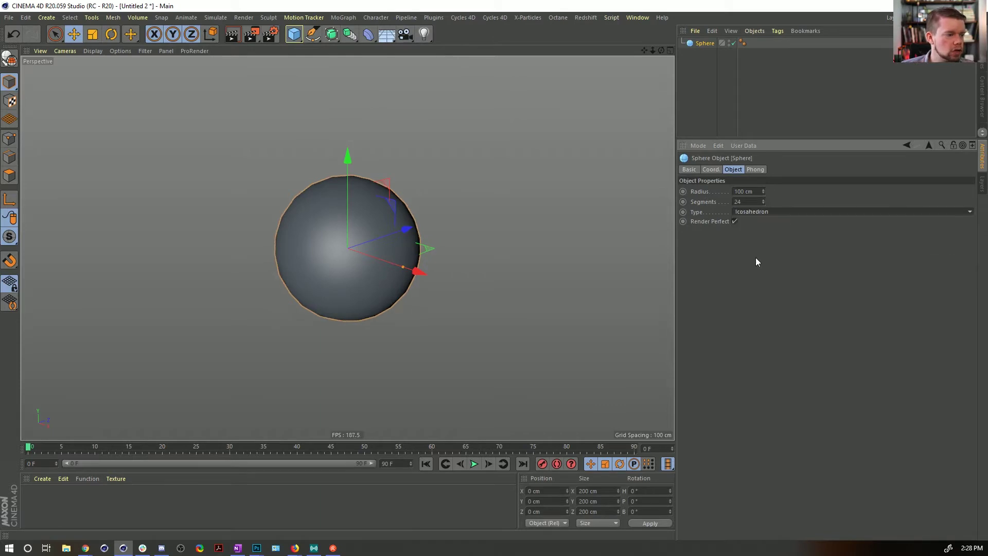
# - Display wireframe lines over the shading and set the sphere's radius to 200 cm and its segments to 171
pyautogui.press('n')
pyautogui.press('b')
pyautogui.moveTo(763, 200); pyautogui.dragTo(763, 164)
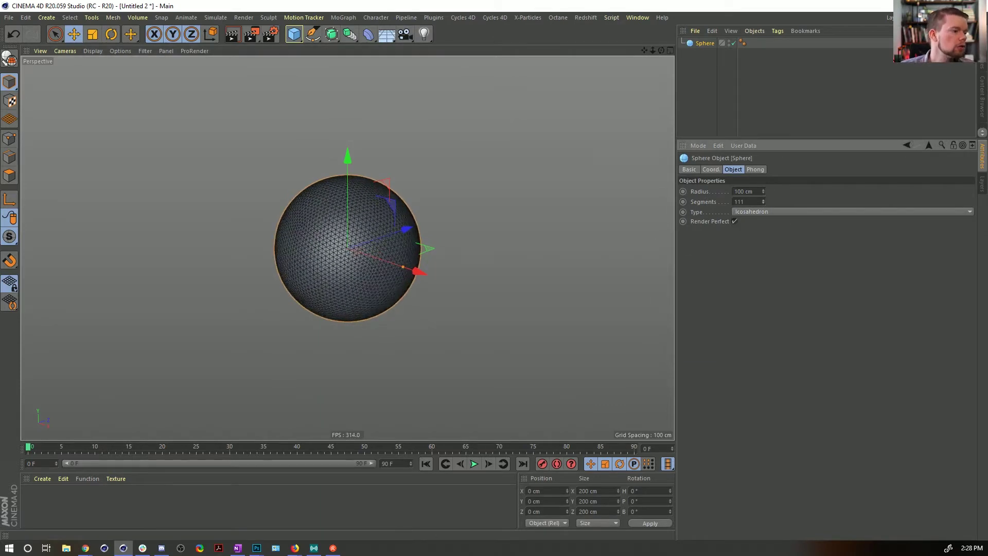
pyautogui.doubleClick(737, 191)
pyautogui.write('200')
pyautogui.press('Return')
pyautogui.moveTo(762, 203); pyautogui.dragTo(762, 184)
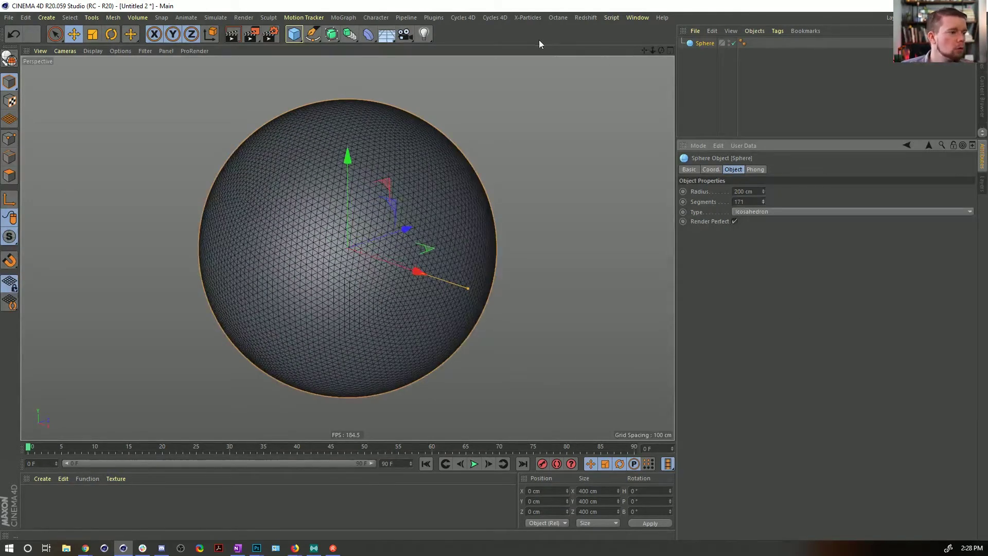
# - Add a Displacer under the sphere with type Intensity, height 100 cm, and a Noise shader driving it
pyautogui.moveTo(369, 34); pyautogui.dragTo(419, 163)
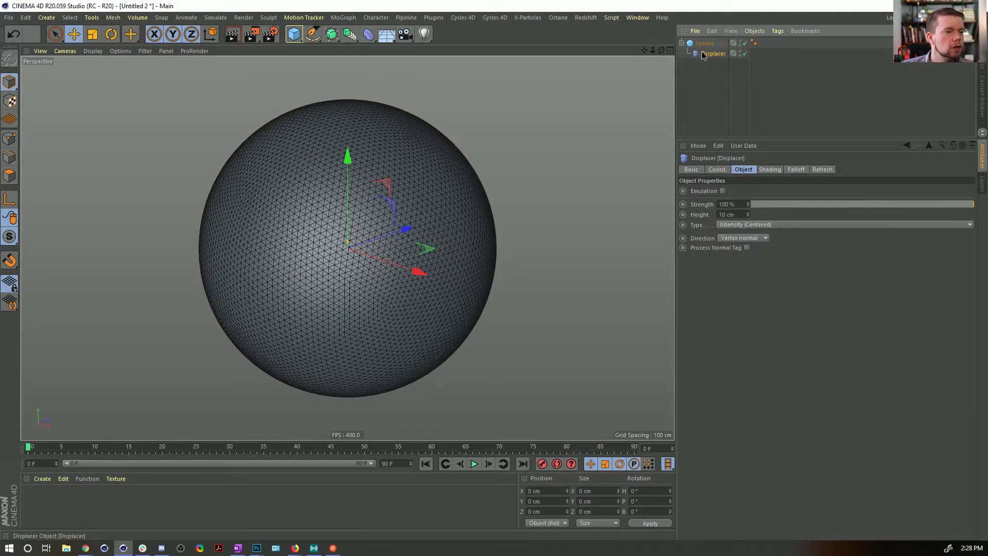
pyautogui.click(733, 223)
pyautogui.click(745, 238)
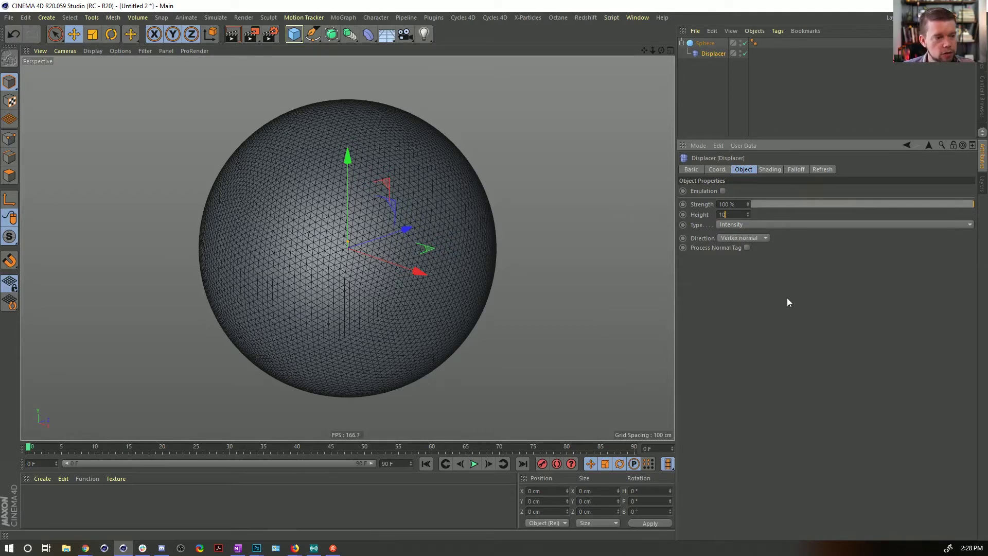
pyautogui.click(765, 170)
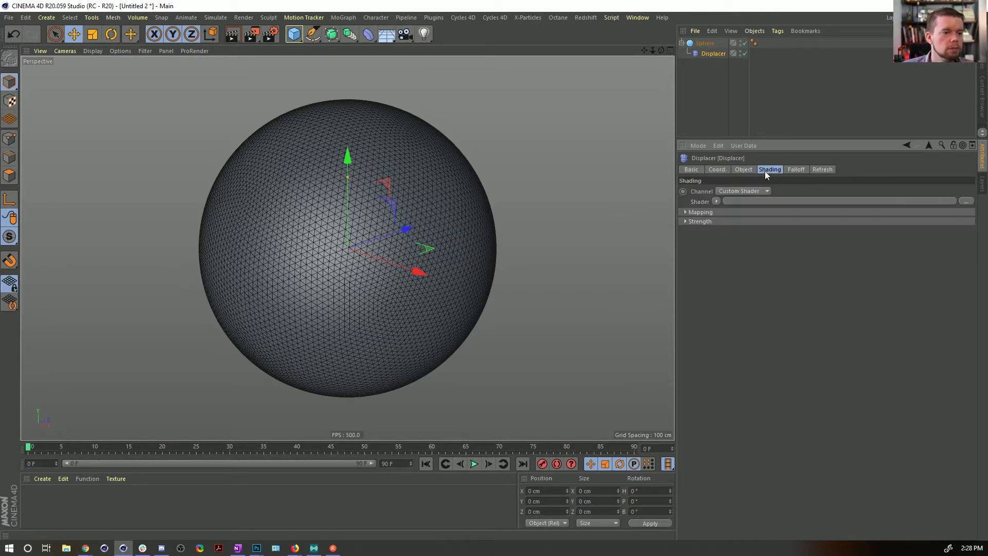
pyautogui.click(716, 201)
pyautogui.click(747, 312)
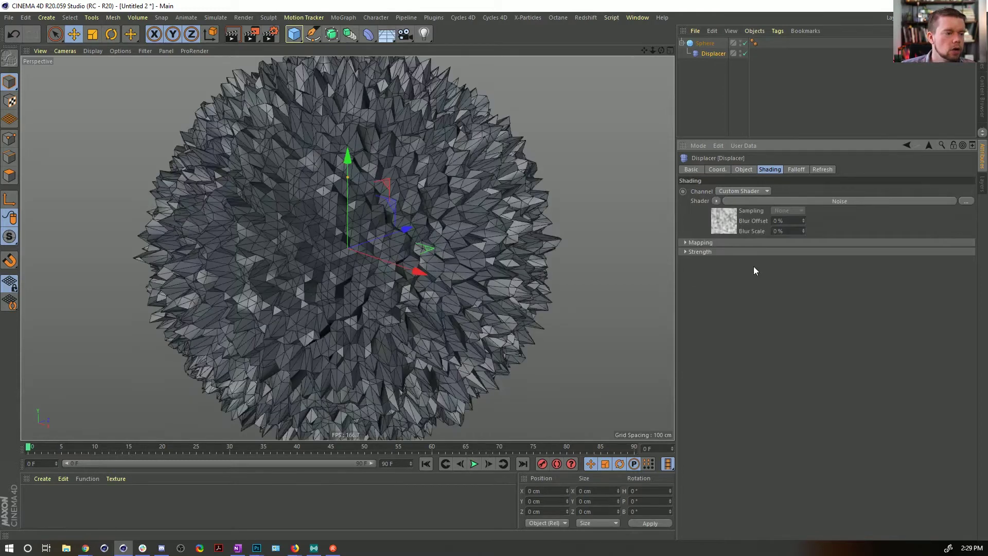
# - Set the Displacer's noise to Naki with low clip 49%, global scale 1000%, and octaves 1
pyautogui.click(711, 221)
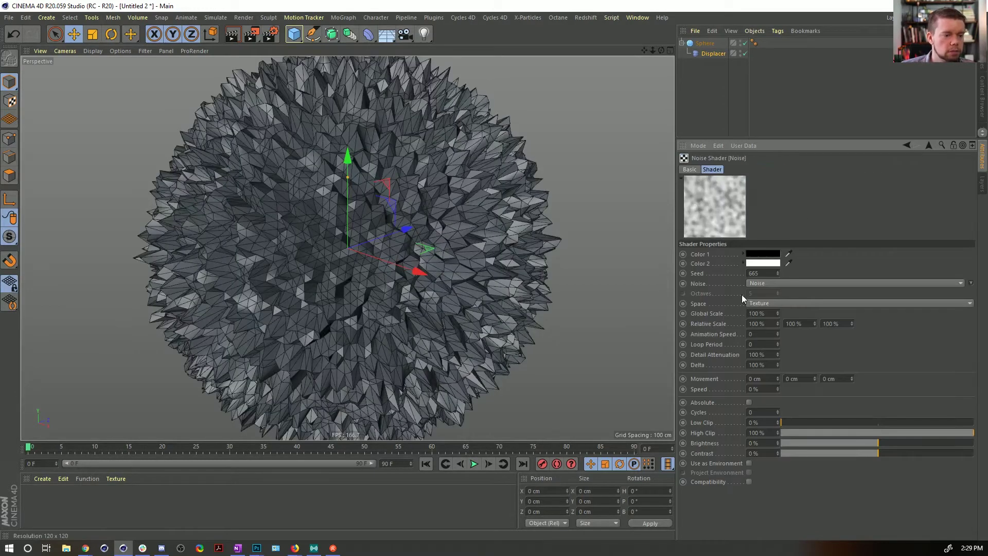
pyautogui.click(970, 283)
pyautogui.click(952, 354)
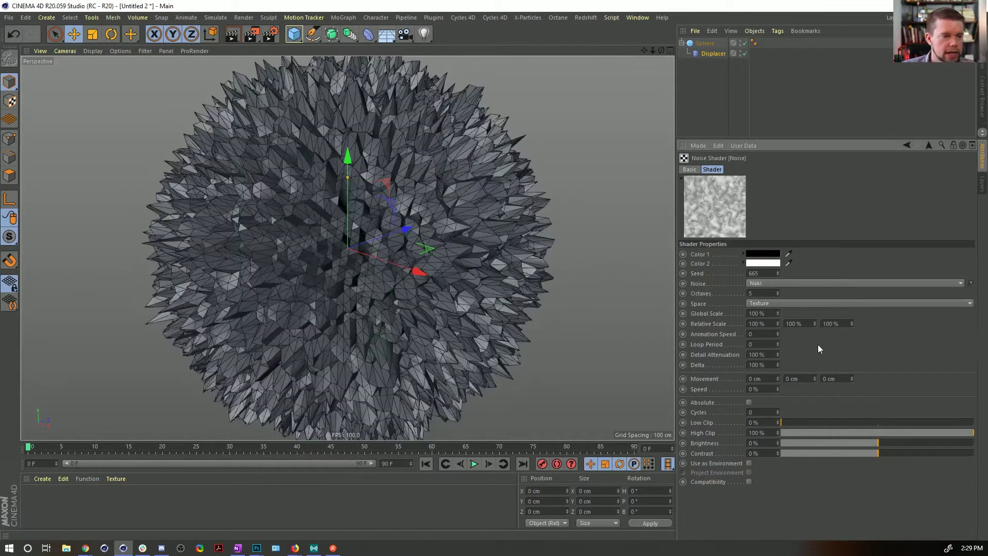
pyautogui.moveTo(870, 424)
pyautogui.mouseDown()
pyautogui.moveTo(855, 425)
pyautogui.moveTo(888, 426)
pyautogui.mouseUp()
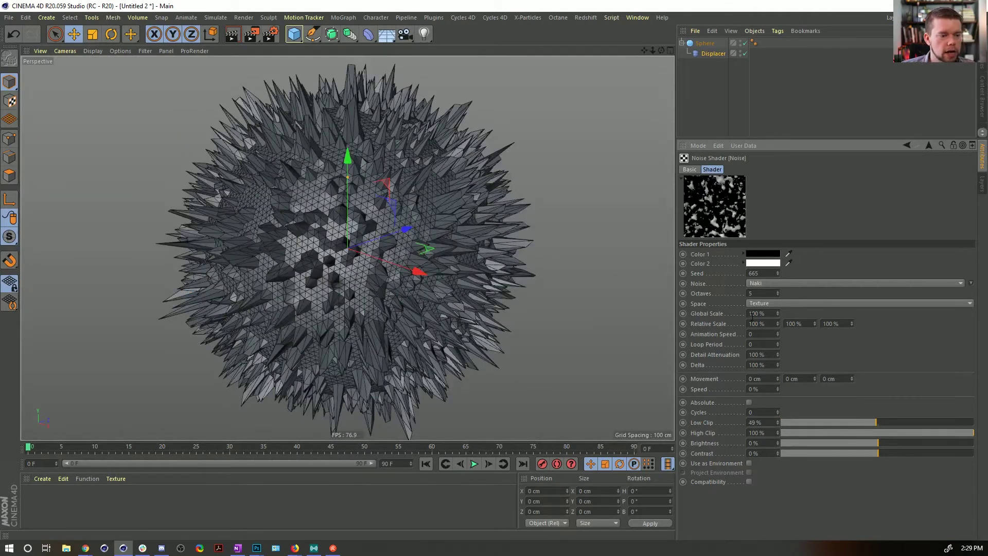
pyautogui.press('Return')
pyautogui.moveTo(347, 206)
pyautogui.keyDown('alt'); pyautogui.mouseDown()
pyautogui.moveTo(530, 187)
pyautogui.moveTo(466, 186)
pyautogui.moveTo(440, 208)
pyautogui.moveTo(566, 247)
pyautogui.mouseUp(); pyautogui.keyUp('alt')
pyautogui.doubleClick(763, 293)
pyautogui.write('2')
pyautogui.press('Return')
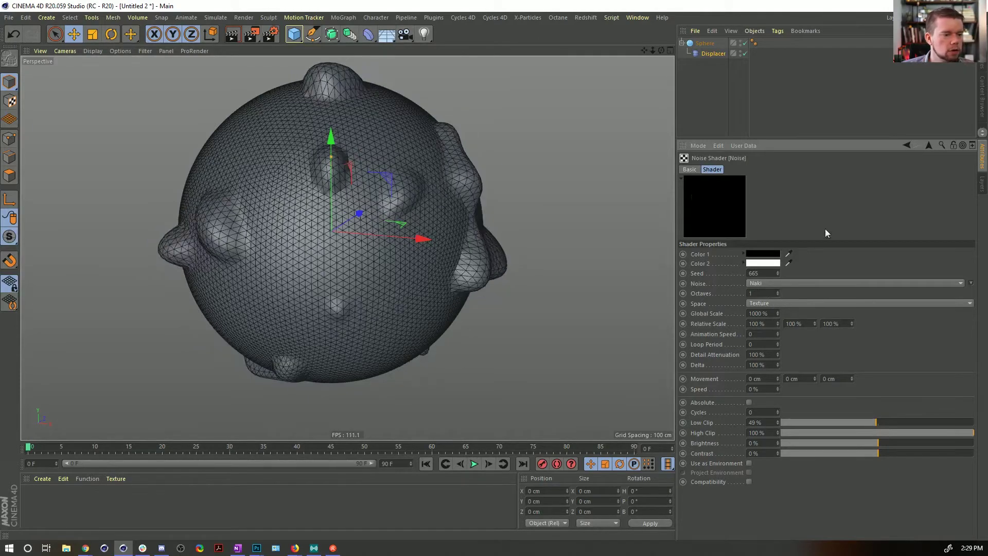
# - Set the noise's animation speed to 1, preview the moving bulges, and return to the first frame
pyautogui.keyDown('alt'); pyautogui.moveTo(357, 212); pyautogui.dragTo(490, 260); pyautogui.keyUp('alt')
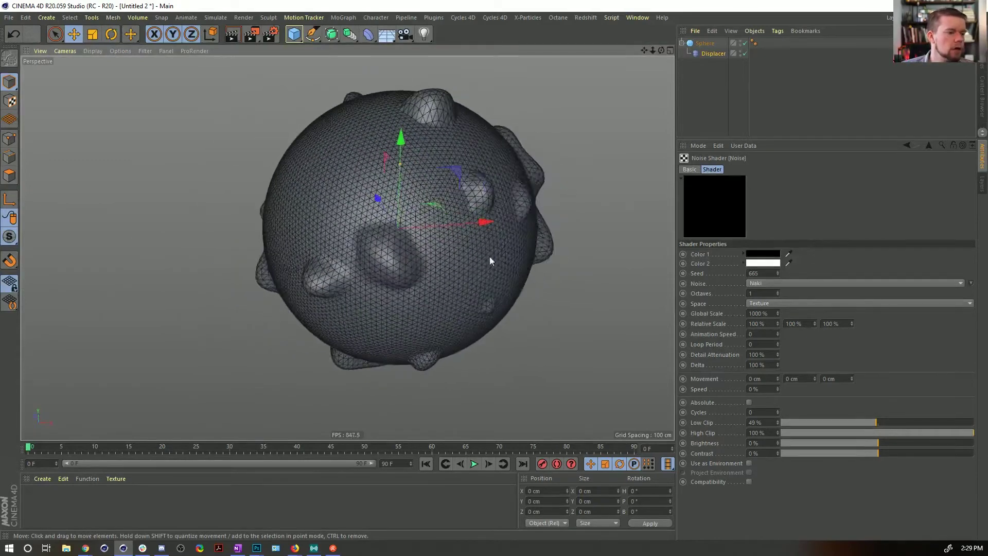
pyautogui.click(763, 335)
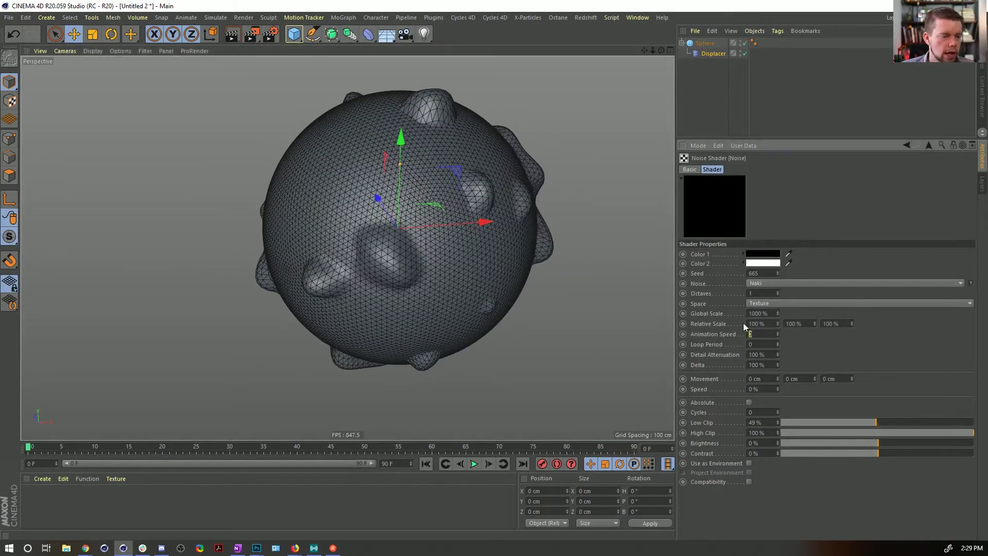
pyautogui.click(476, 463)
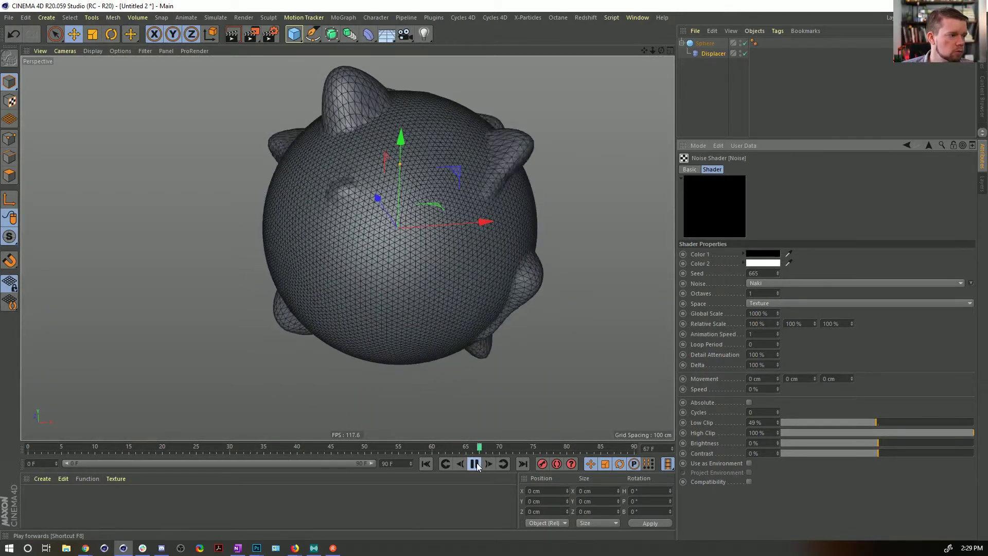
pyautogui.click(476, 463)
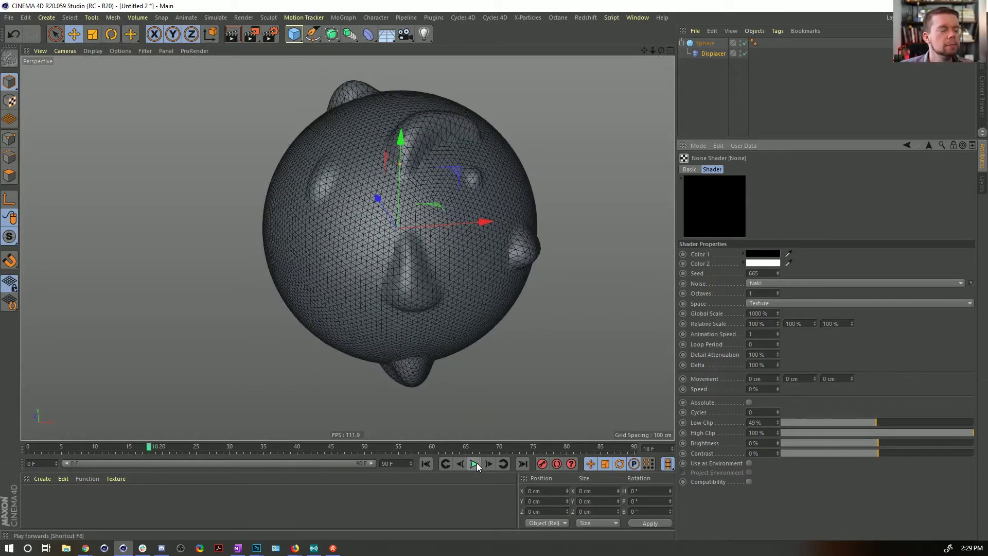
pyautogui.click(426, 463)
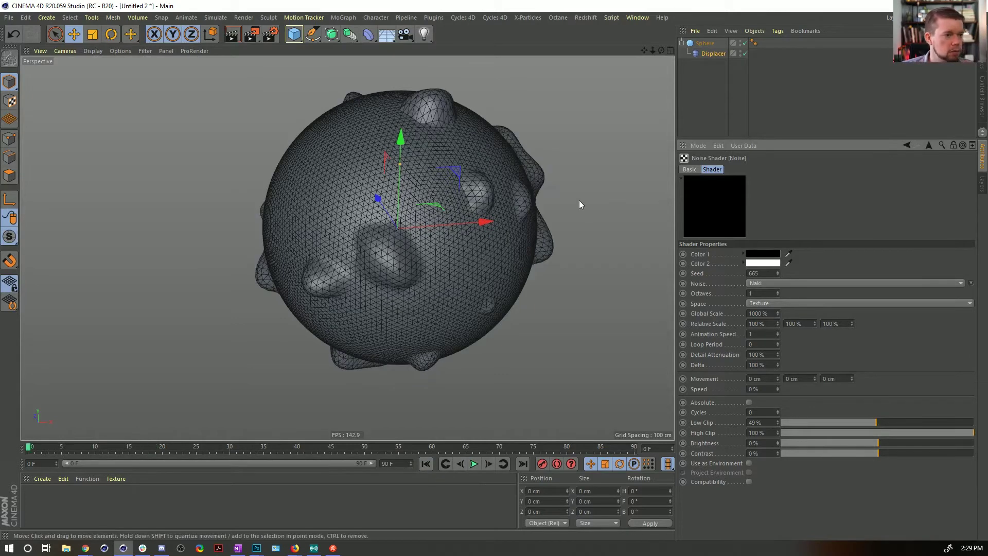
# - Duplicate the Displacer under the sphere and examine the stacked bulges from several angles
pyautogui.doubleClick(714, 55)
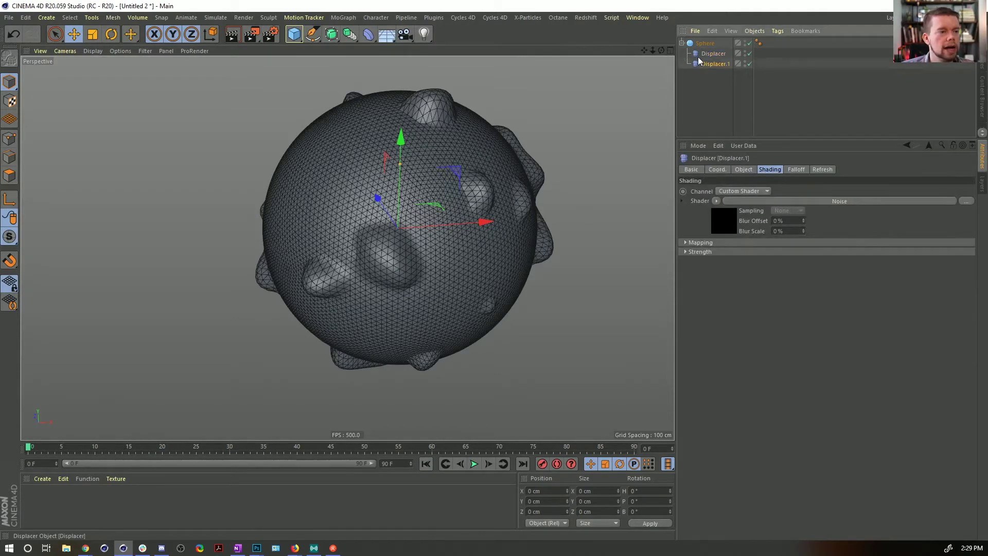
pyautogui.keyDown('ctrl'); pyautogui.moveTo(698, 57); pyautogui.dragTo(700, 61); pyautogui.keyUp('ctrl')
pyautogui.keyDown('alt'); pyautogui.moveTo(426, 224); pyautogui.dragTo(392, 186); pyautogui.keyUp('alt')
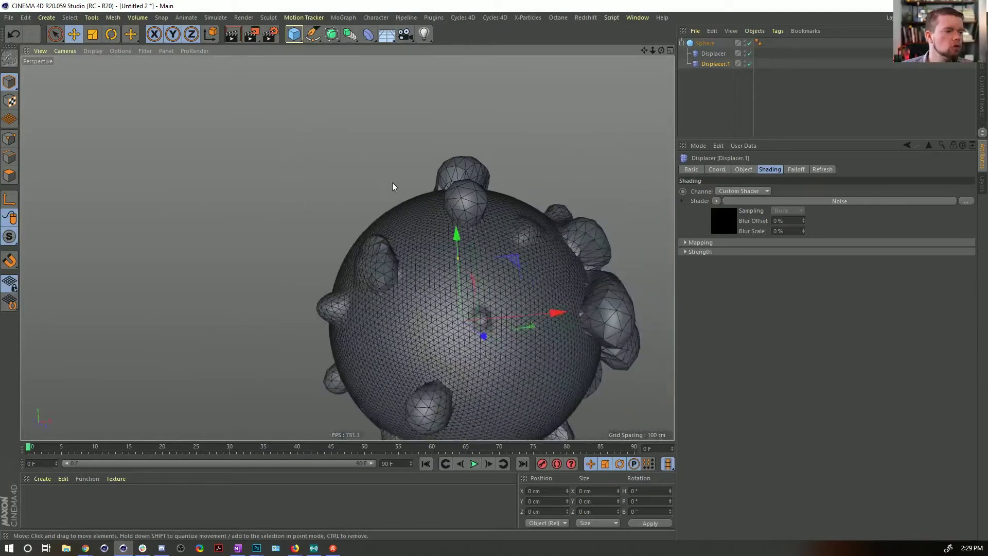
pyautogui.keyDown('alt'); pyautogui.moveTo(472, 207); pyautogui.dragTo(489, 228); pyautogui.keyUp('alt')
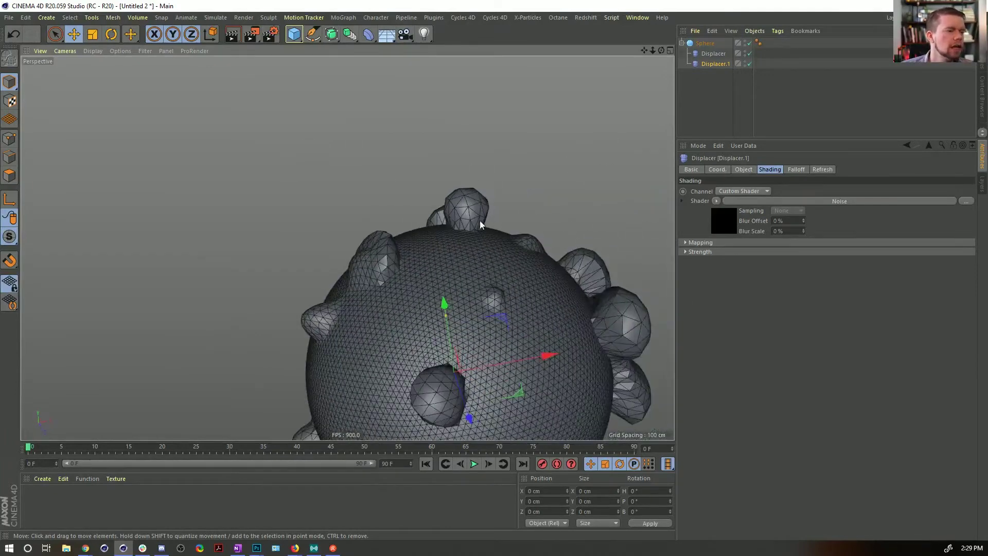
pyautogui.keyDown('alt'); pyautogui.moveTo(421, 214); pyautogui.dragTo(470, 302); pyautogui.keyUp('alt')
pyautogui.keyDown('alt'); pyautogui.moveTo(437, 226); pyautogui.dragTo(491, 212, button='right'); pyautogui.keyUp('alt')
pyautogui.keyDown('alt'); pyautogui.moveTo(491, 212); pyautogui.dragTo(443, 201); pyautogui.keyUp('alt')
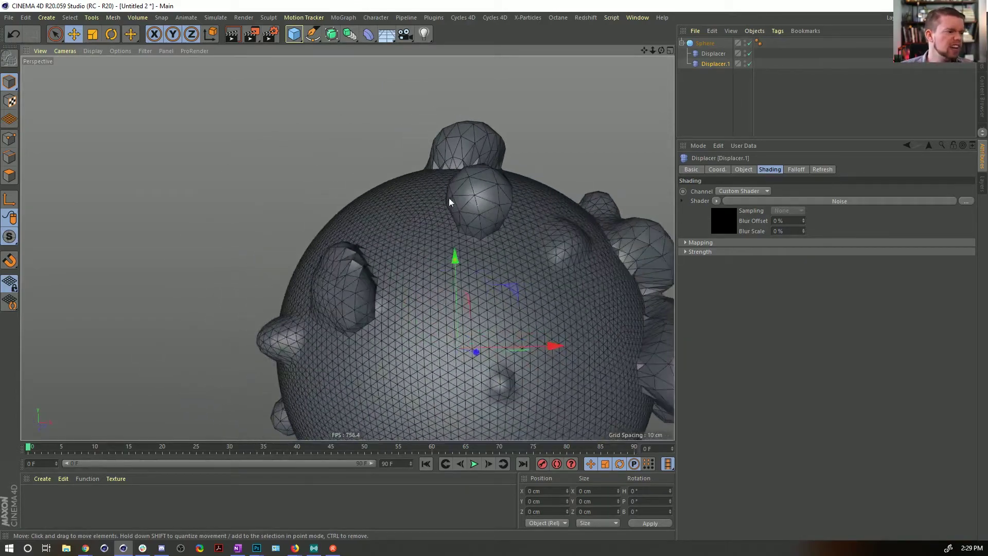
pyautogui.keyDown('alt'); pyautogui.moveTo(555, 204); pyautogui.dragTo(466, 259); pyautogui.keyUp('alt')
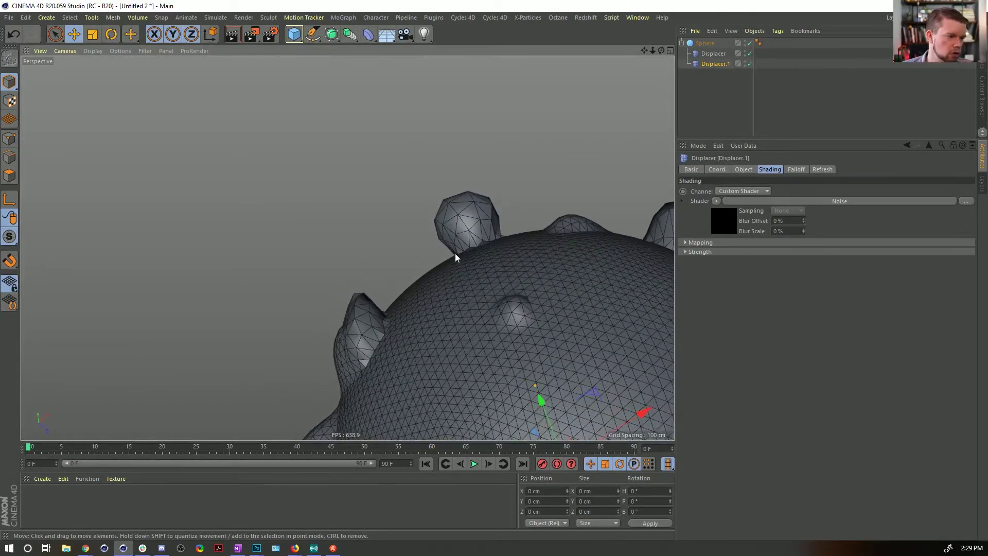
pyautogui.keyDown('alt'); pyautogui.moveTo(477, 215); pyautogui.dragTo(548, 252); pyautogui.keyUp('alt')
pyautogui.keyDown('alt'); pyautogui.moveTo(548, 252); pyautogui.dragTo(467, 302, button='right'); pyautogui.keyUp('alt')
pyautogui.keyDown('alt'); pyautogui.moveTo(467, 302); pyautogui.dragTo(472, 271, button='middle'); pyautogui.keyUp('alt')
pyautogui.keyDown('alt'); pyautogui.moveTo(495, 242); pyautogui.dragTo(489, 290); pyautogui.keyUp('alt')
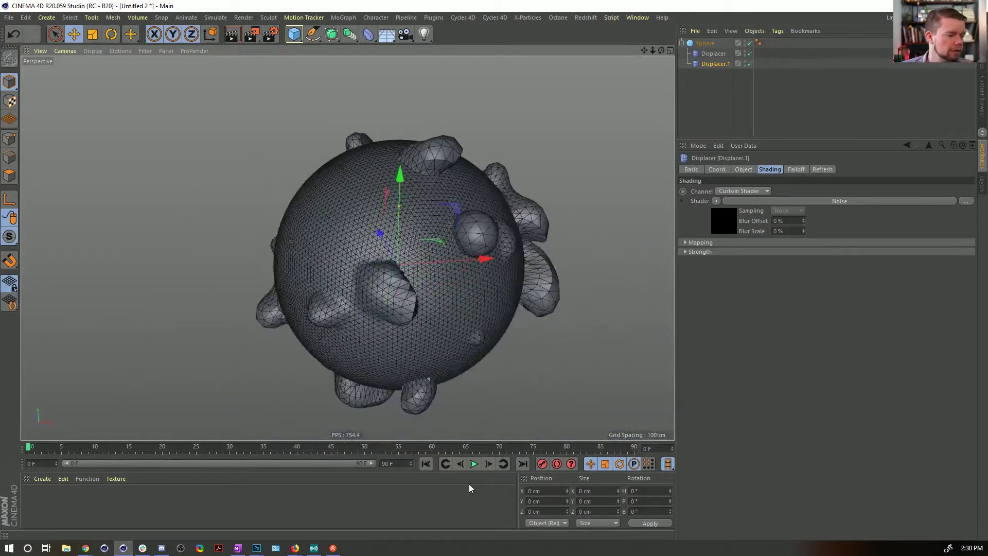
# - During playback, reduce the first Displacer's strength to 18% and raise the duplicate's height to 250 cm
pyautogui.click(713, 53)
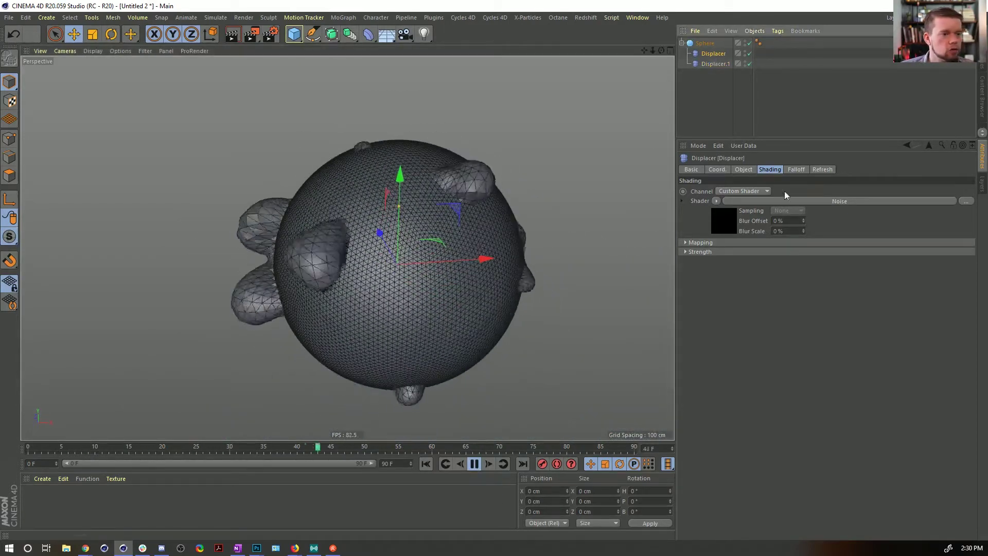
pyautogui.click(743, 169)
pyautogui.moveTo(961, 206); pyautogui.dragTo(940, 213)
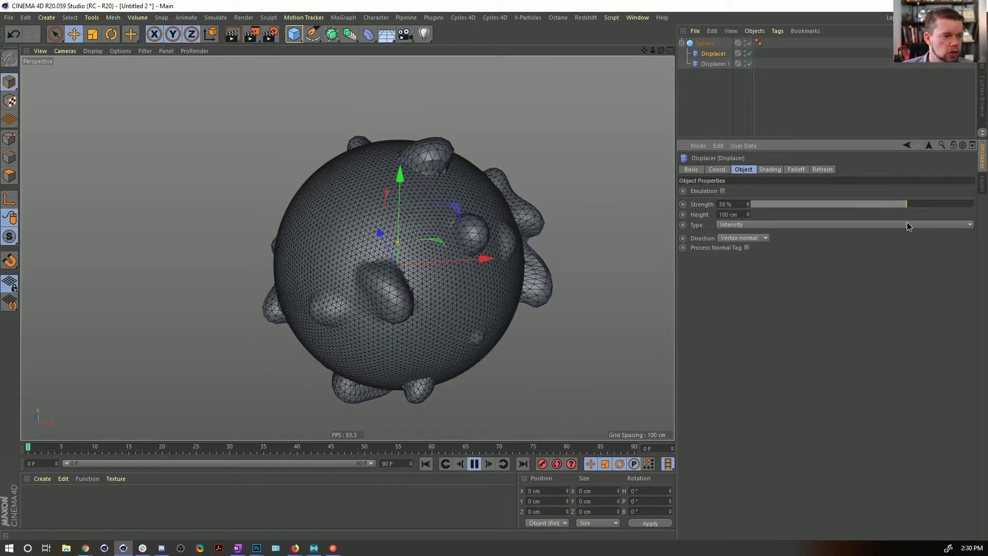
pyautogui.click(715, 63)
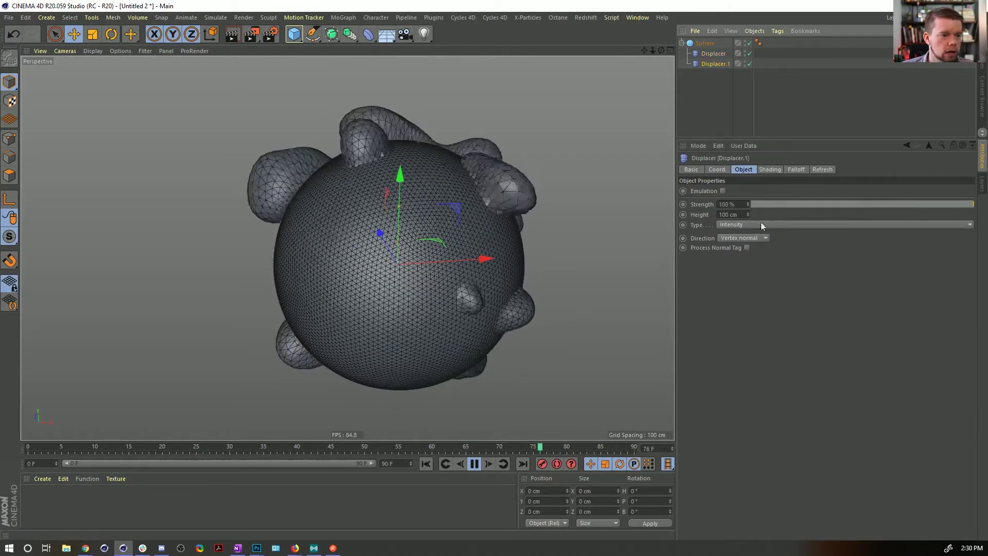
pyautogui.click(745, 215)
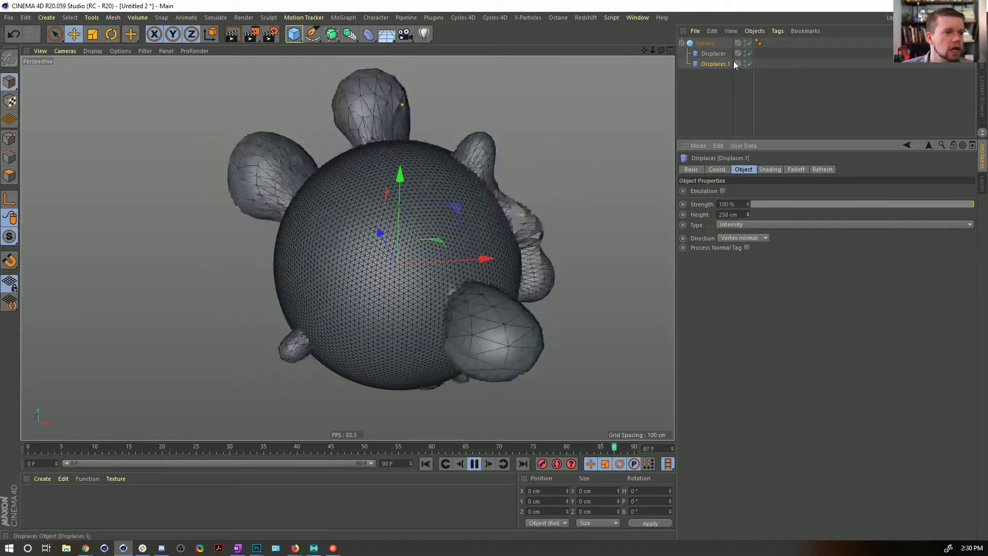
pyautogui.click(714, 54)
pyautogui.moveTo(901, 204); pyautogui.dragTo(879, 231)
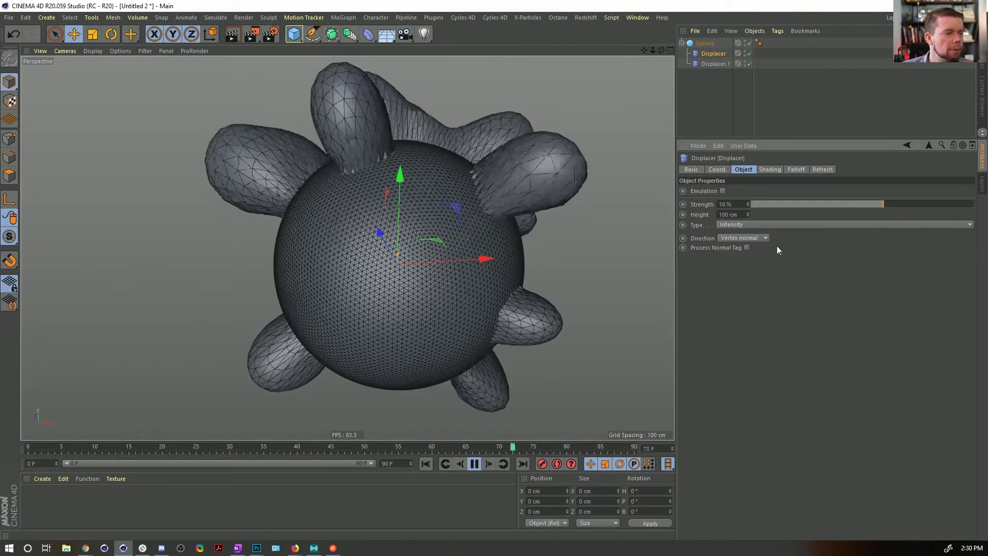
# - Undo the recent Displacer adjustments and delete the duplicate Displacer
pyautogui.keyDown('alt'); pyautogui.moveTo(386, 236); pyautogui.dragTo(351, 207); pyautogui.keyUp('alt')
pyautogui.hotkey('ctrl', 'z')
pyautogui.hotkey('ctrl', 'z')
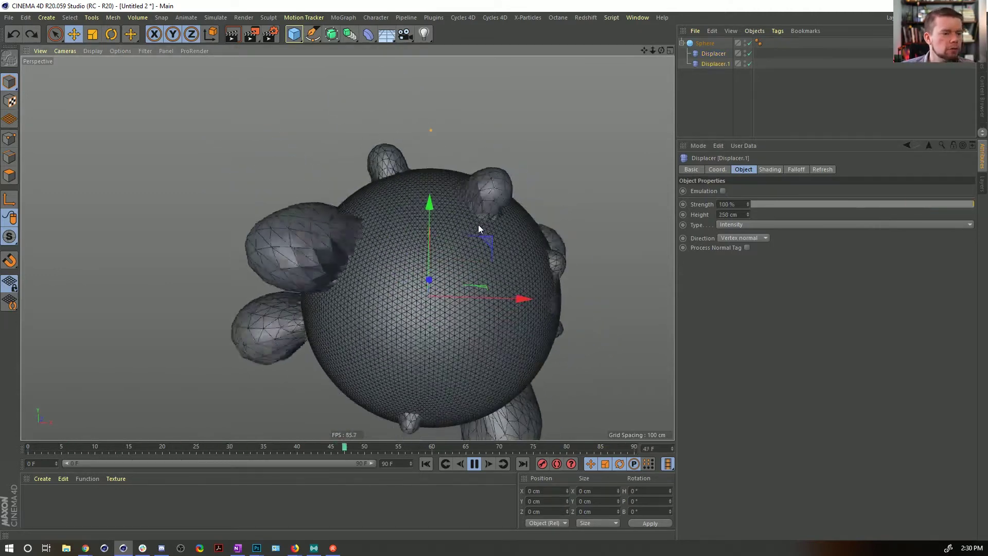
pyautogui.hotkey('ctrl', 'z')
pyautogui.hotkey('ctrl', 'z')
pyautogui.click(751, 108)
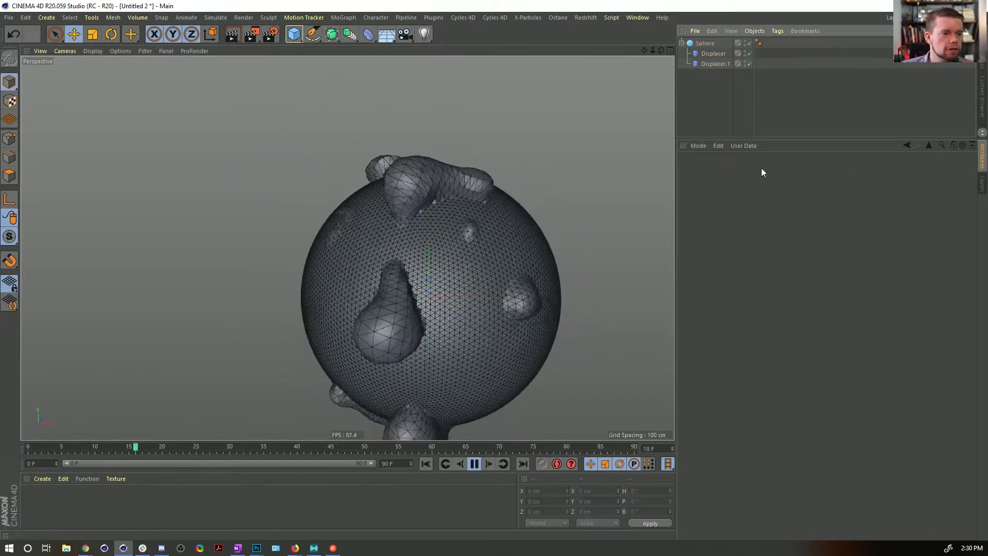
pyautogui.click(724, 66)
pyautogui.press('Delete')
# - Set the Displacer's noise space to UV (2D) and reset its global scale to 100% while examining the bulges during playback
pyautogui.click(714, 54)
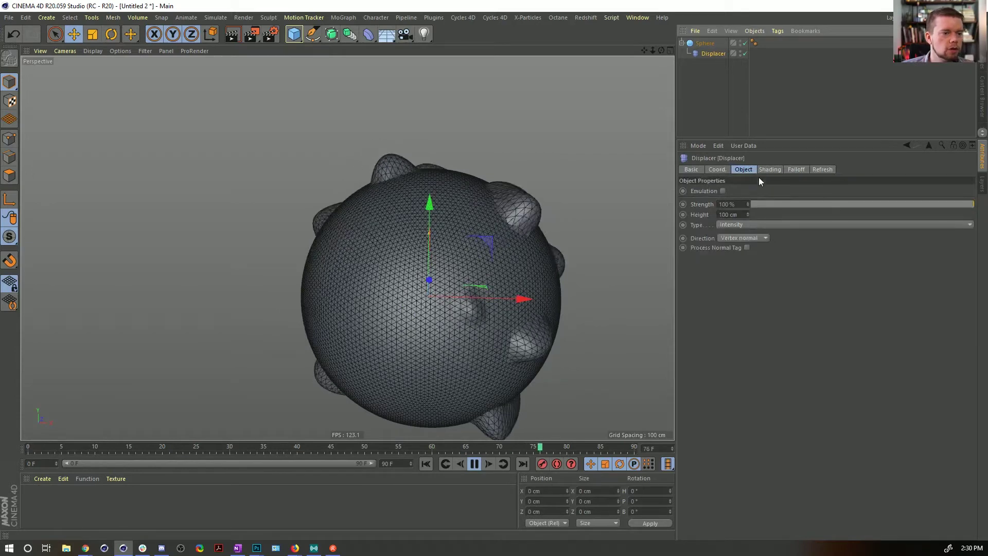
pyautogui.click(769, 169)
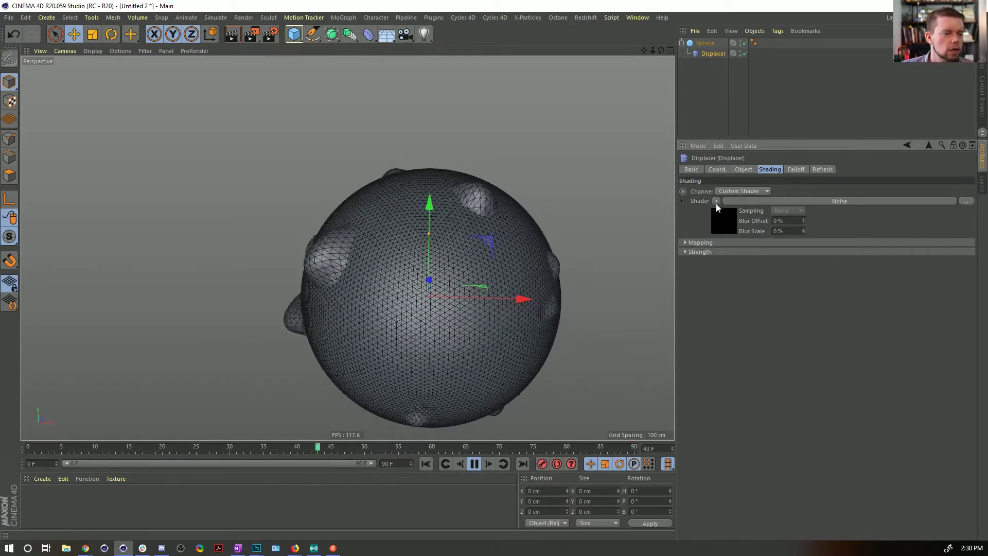
pyautogui.click(723, 218)
pyautogui.click(921, 304)
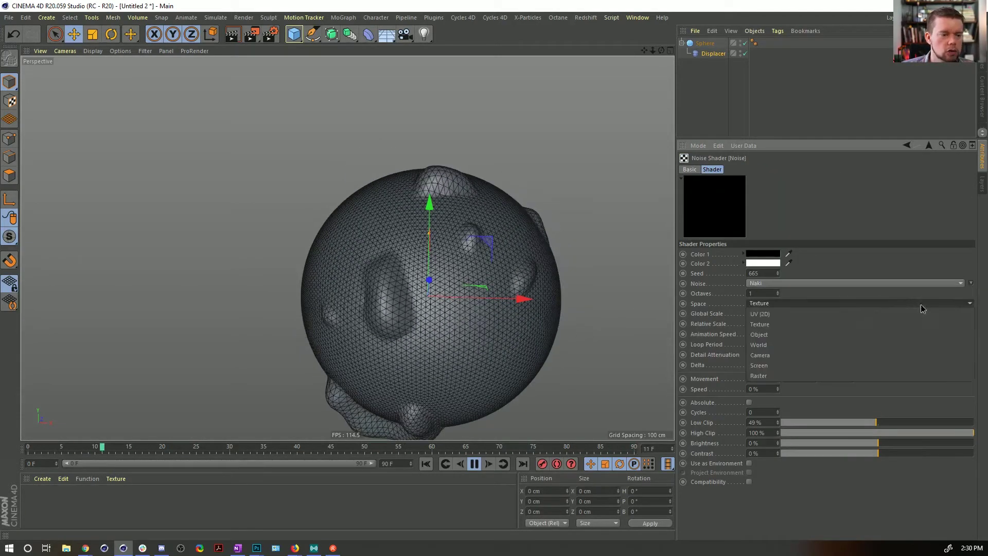
pyautogui.click(809, 312)
pyautogui.keyDown('alt'); pyautogui.moveTo(369, 288); pyautogui.dragTo(453, 301); pyautogui.keyUp('alt')
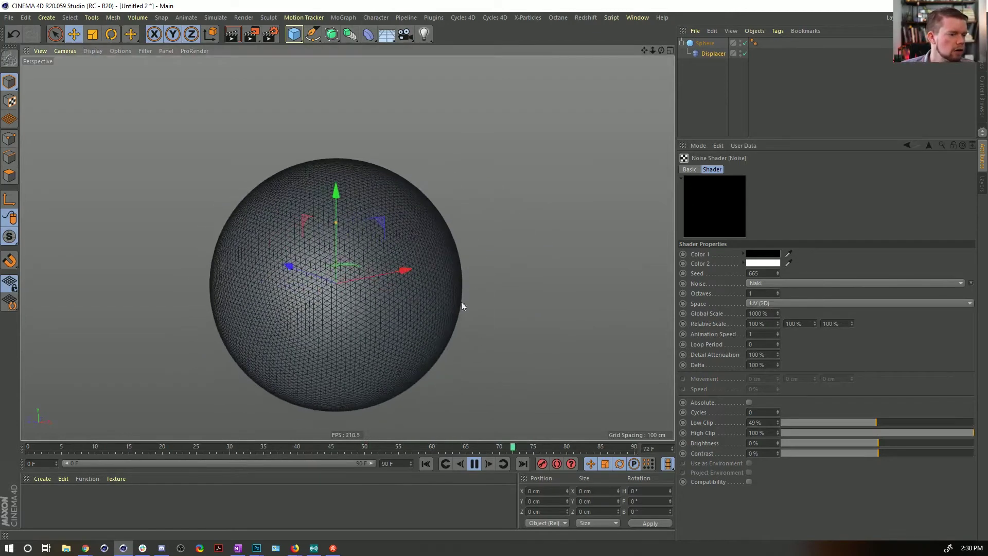
pyautogui.rightClick(778, 313)
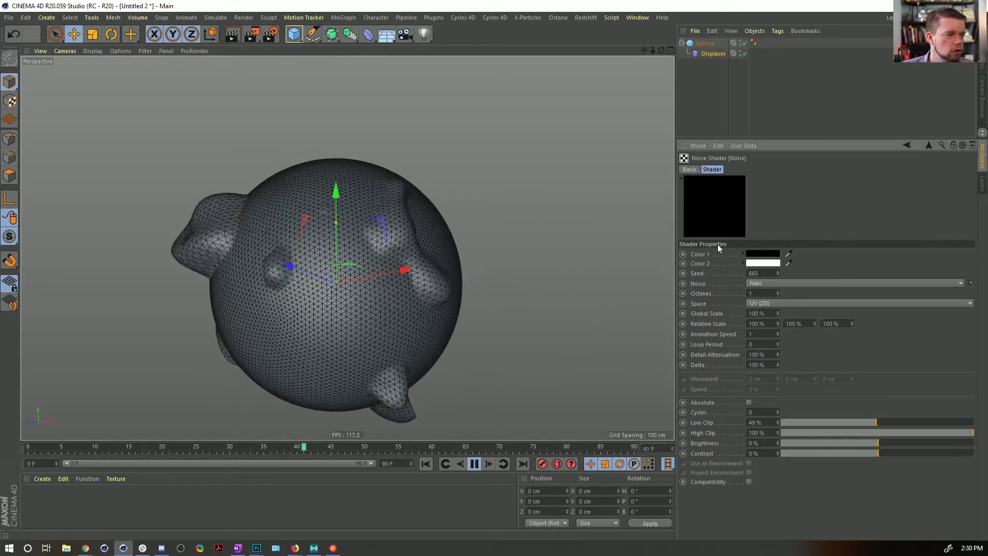
pyautogui.keyDown('alt'); pyautogui.moveTo(318, 246); pyautogui.dragTo(386, 278); pyautogui.keyUp('alt')
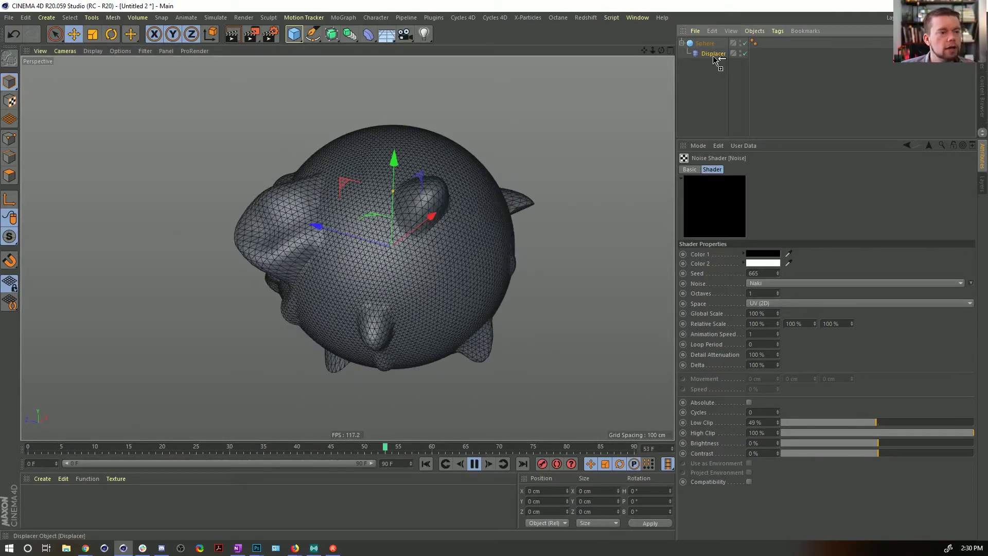
# - Duplicate the Displacer under the sphere, setting the original's strength to 46% and the duplicate's strength to 148%
pyautogui.keyDown('ctrl'); pyautogui.moveTo(715, 53); pyautogui.dragTo(714, 57); pyautogui.keyUp('ctrl')
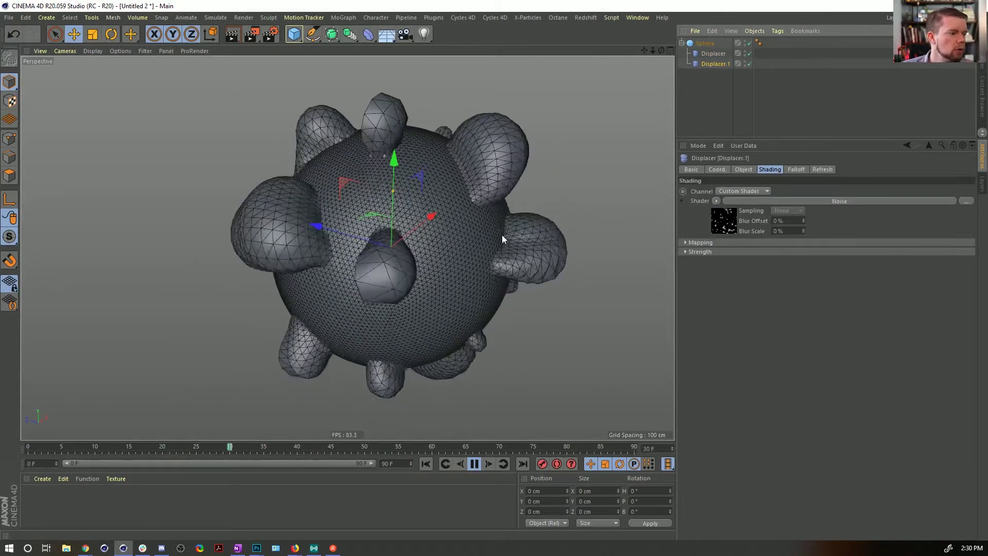
pyautogui.click(715, 54)
pyautogui.click(743, 170)
pyautogui.moveTo(786, 204); pyautogui.dragTo(915, 205)
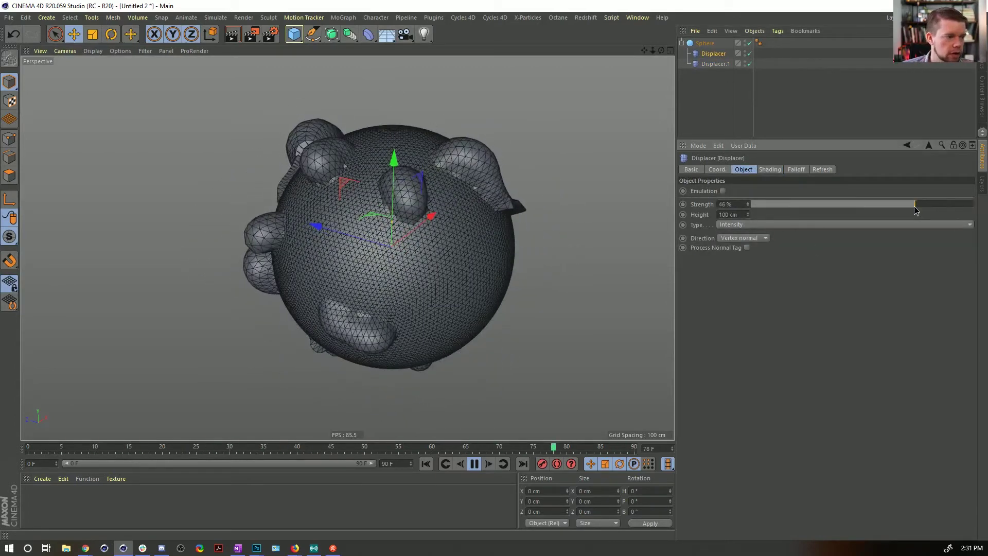
pyautogui.click(715, 63)
pyautogui.moveTo(748, 205); pyautogui.dragTo(768, 204)
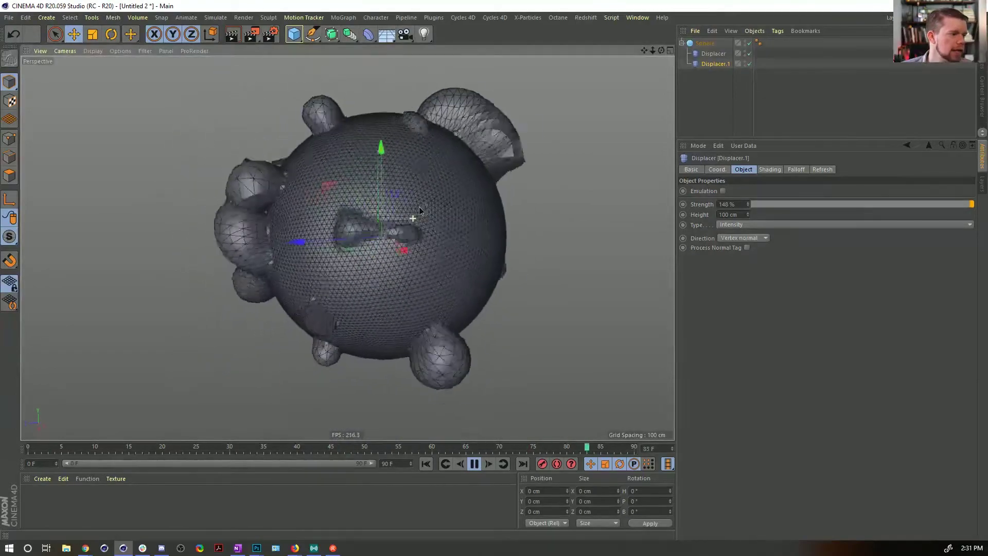
# - Add a Subdivision Surface, make the sphere its child, and set the editor subdivision to 1
pyautogui.click(337, 40)
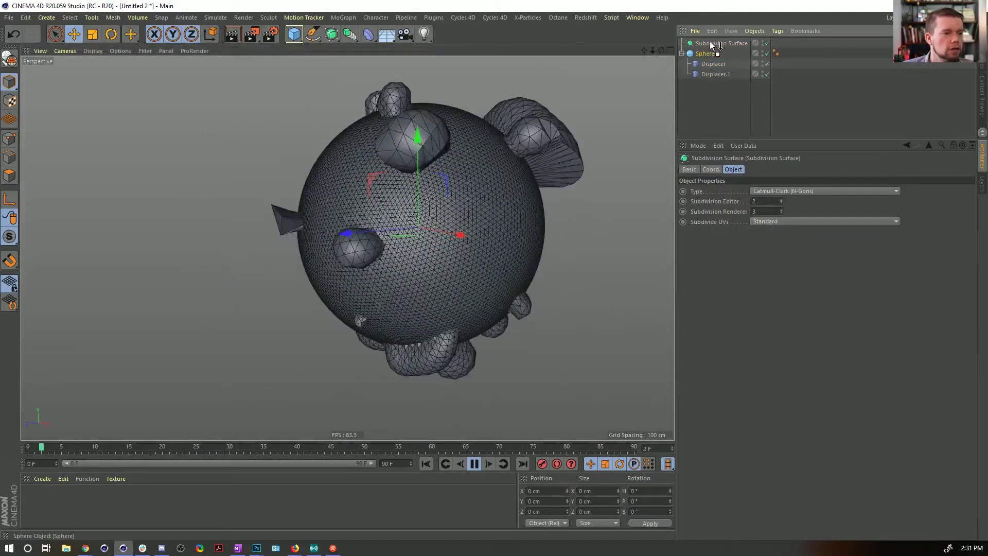
pyautogui.moveTo(712, 45); pyautogui.dragTo(716, 44)
pyautogui.click(753, 190)
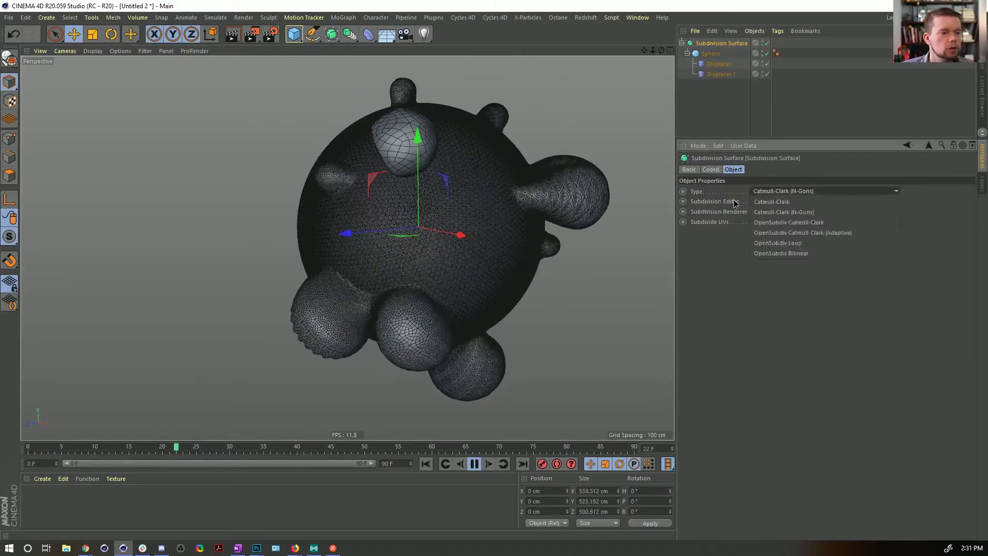
pyautogui.click(736, 203)
pyautogui.doubleClick(759, 201)
pyautogui.write('1')
pyautogui.press('Tab')
pyautogui.click(799, 99)
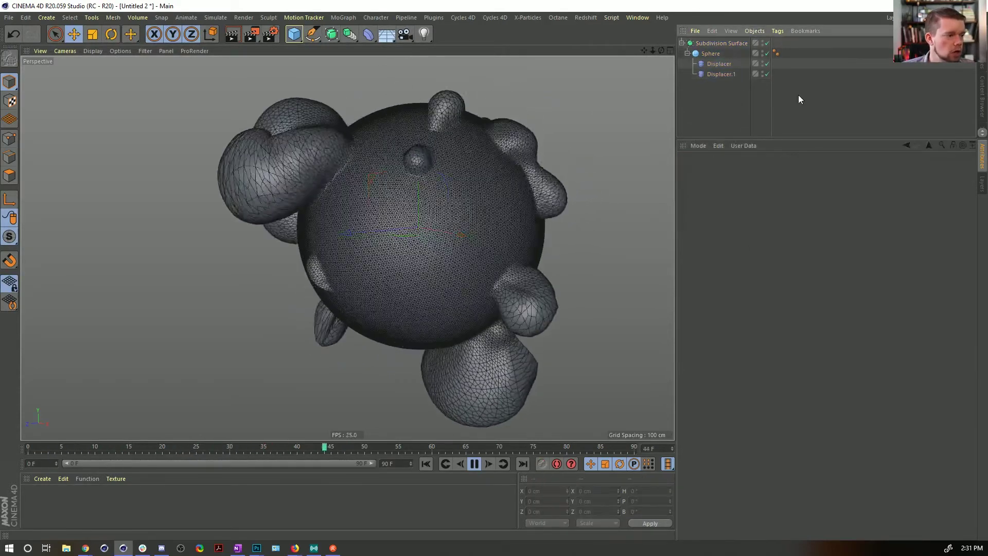
# - Preview the smoothed bulges in Gouraud shading without lines, and restore the shading with lines
pyautogui.press('n')
pyautogui.press('a')
pyautogui.keyDown('alt'); pyautogui.moveTo(554, 192); pyautogui.dragTo(332, 203); pyautogui.keyUp('alt')
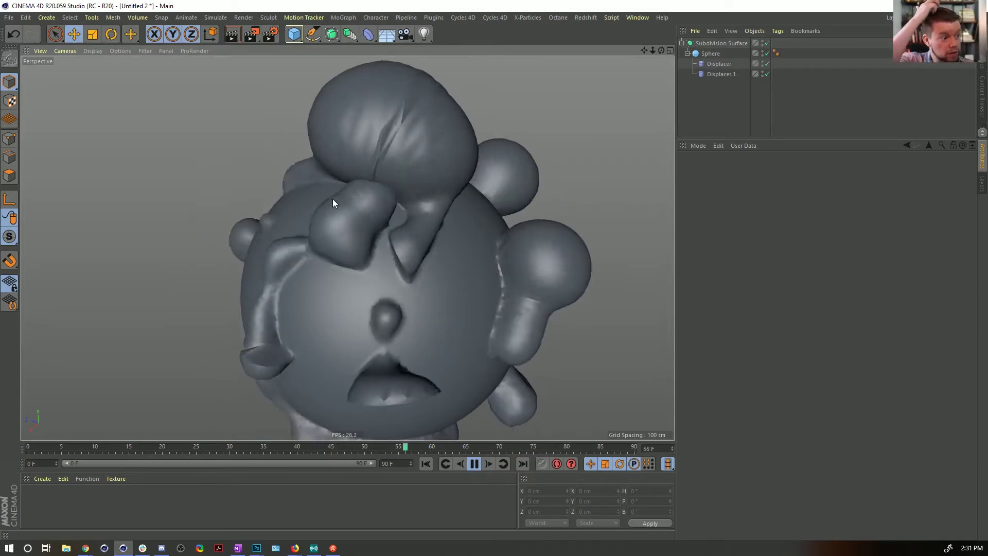
pyautogui.press('n')
pyautogui.press('b')
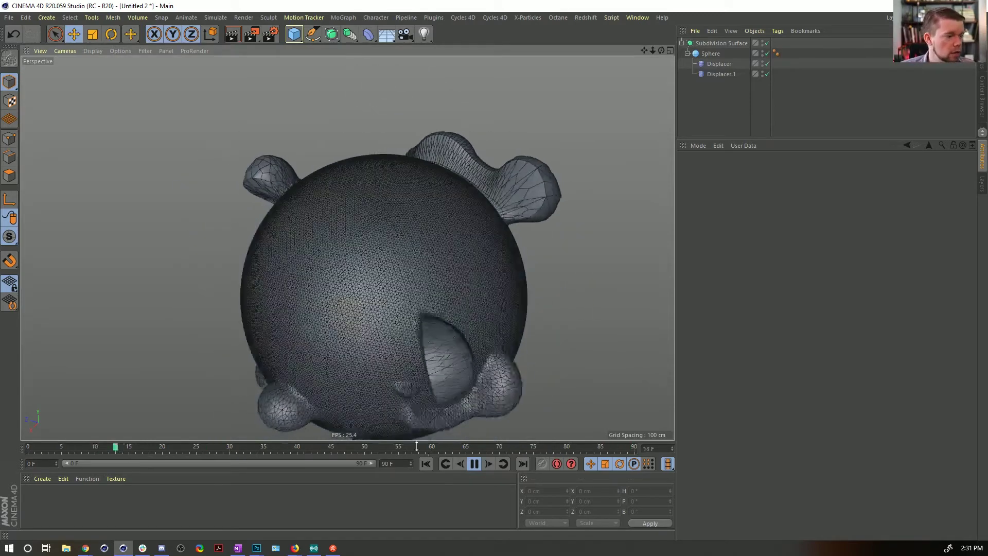
# - Pause the playback and examine the subdivided bulges from several angles
pyautogui.click(475, 463)
pyautogui.moveTo(536, 192)
pyautogui.keyDown('alt'); pyautogui.mouseDown()
pyautogui.moveTo(464, 183)
pyautogui.moveTo(536, 191)
pyautogui.mouseUp(); pyautogui.keyUp('alt')
pyautogui.keyDown('alt'); pyautogui.moveTo(555, 225); pyautogui.dragTo(477, 251); pyautogui.keyUp('alt')
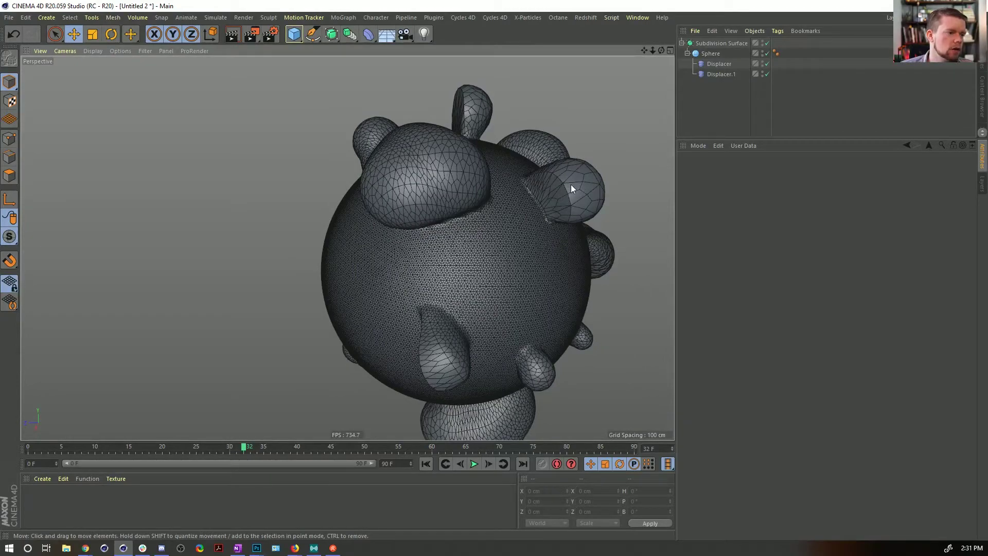
pyautogui.keyDown('alt'); pyautogui.moveTo(509, 316); pyautogui.dragTo(452, 233); pyautogui.keyUp('alt')
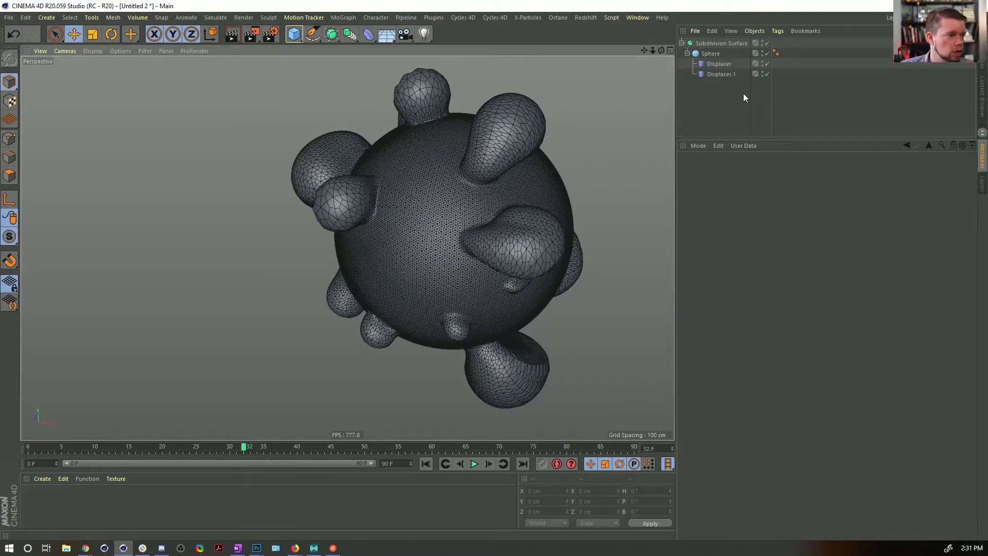
pyautogui.keyDown('alt'); pyautogui.moveTo(456, 227); pyautogui.dragTo(500, 224); pyautogui.keyUp('alt')
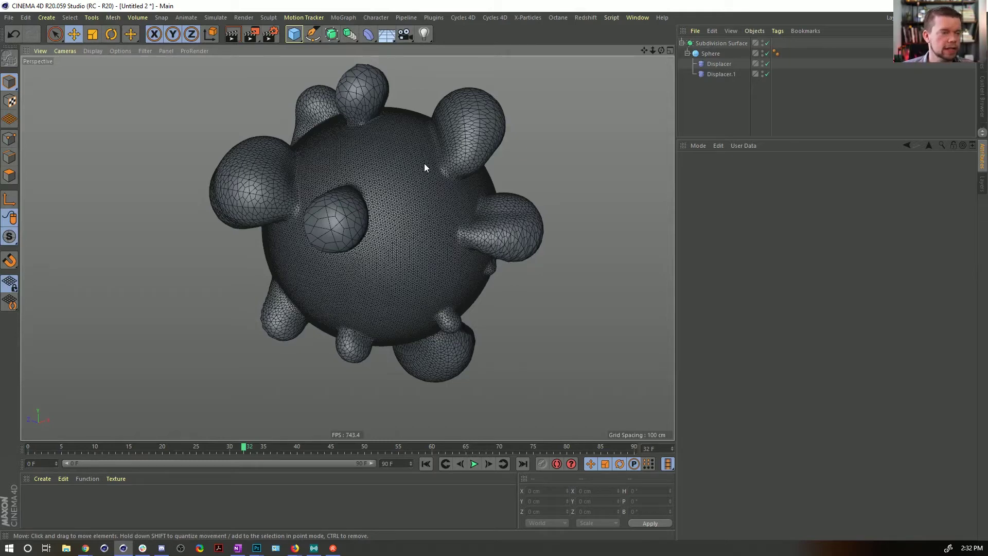
# - Switch to the browser and play the P.U.P.A. reference video, skipping between its shots
pyautogui.hotkey('alt', 'Tab')
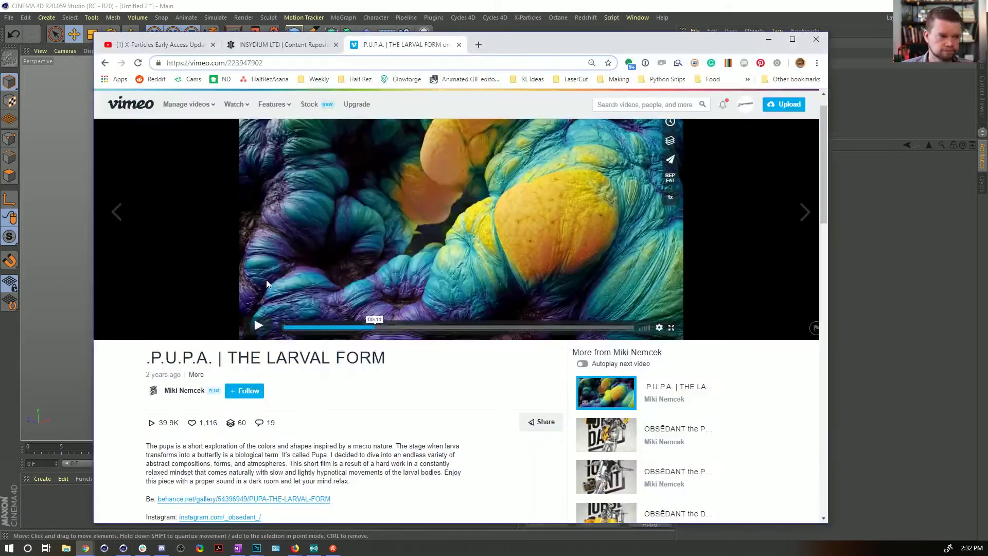
pyautogui.click(258, 327)
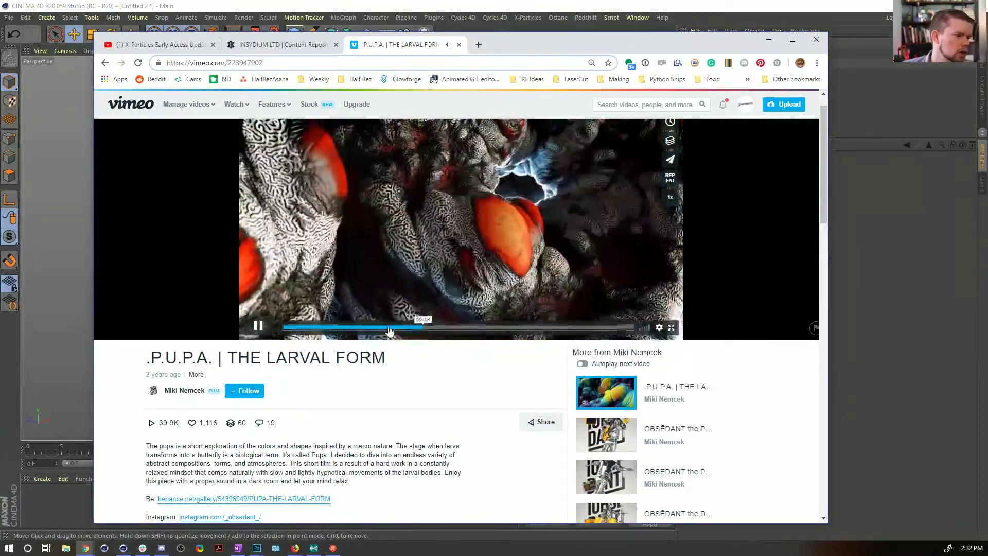
pyautogui.click(401, 329)
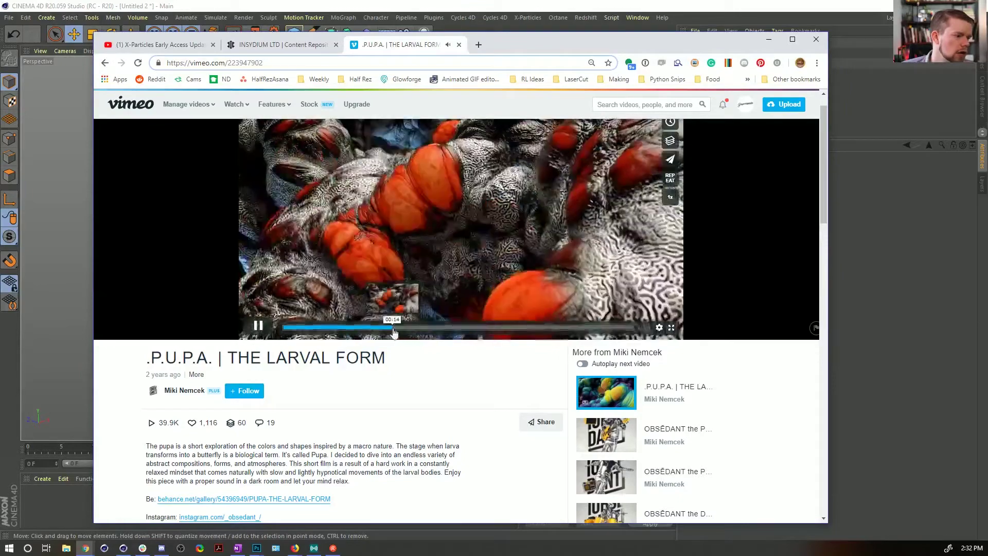
pyautogui.click(442, 328)
# - Study the swelling pink bulges in the reference video full screen around 00:26, and leave full screen
pyautogui.click(671, 328)
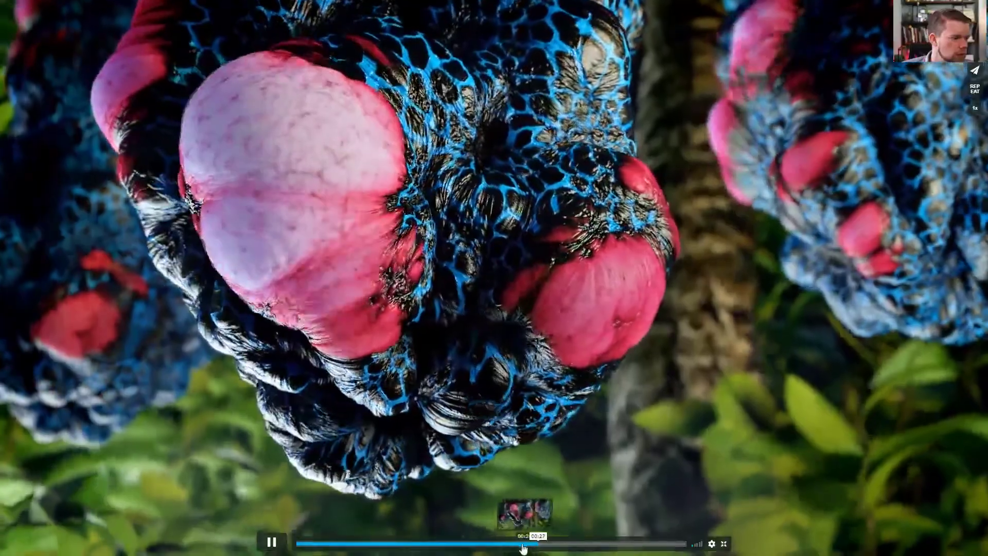
pyautogui.click(519, 544)
pyautogui.click(269, 539)
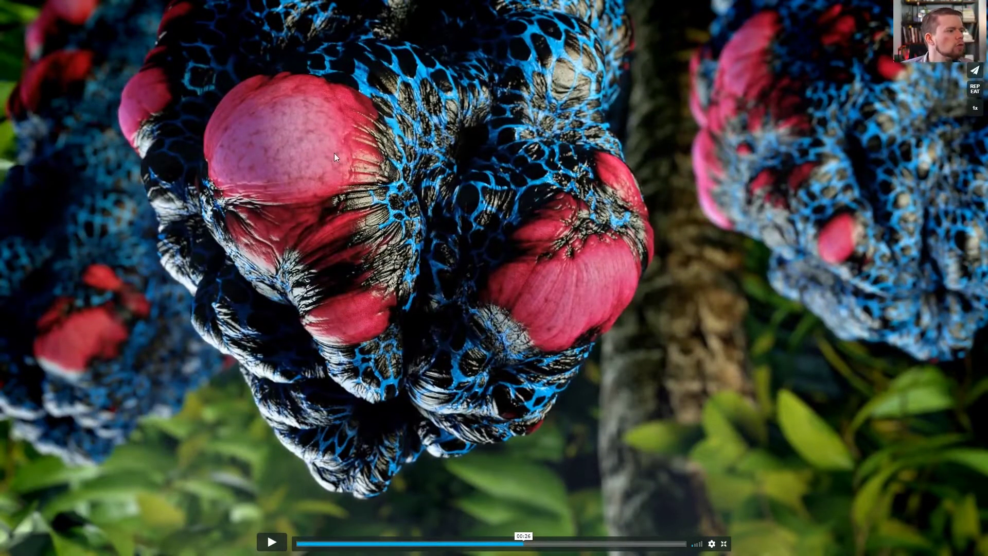
pyautogui.click(272, 541)
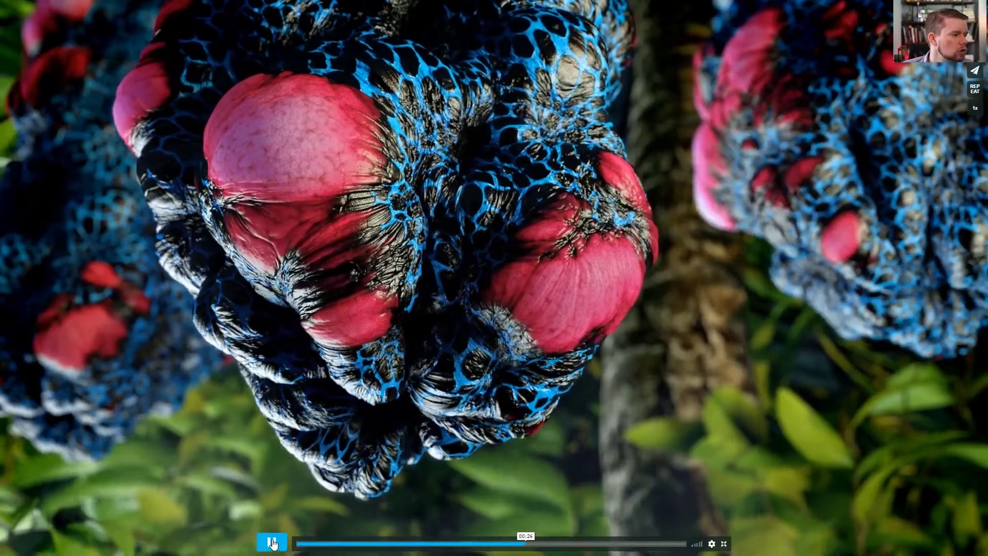
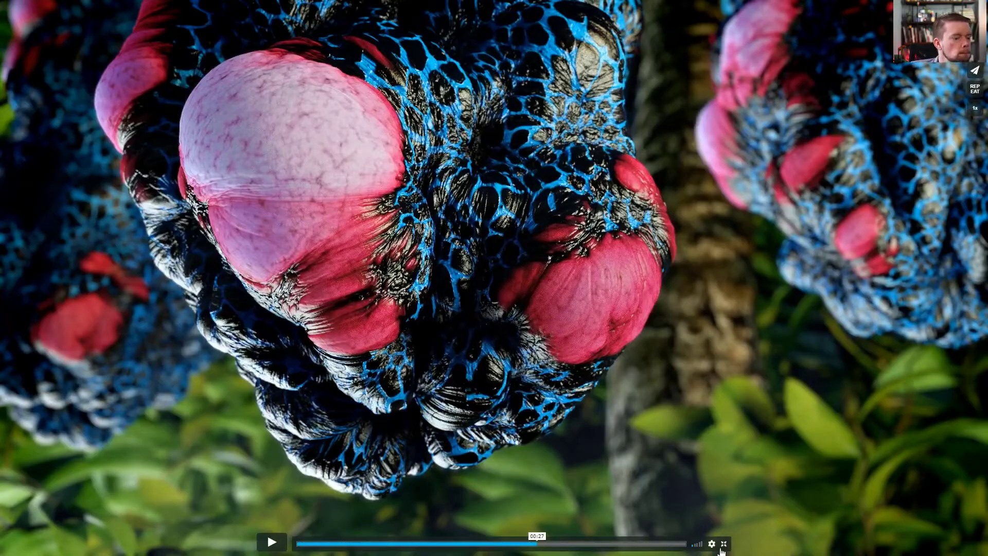
pyautogui.click(723, 545)
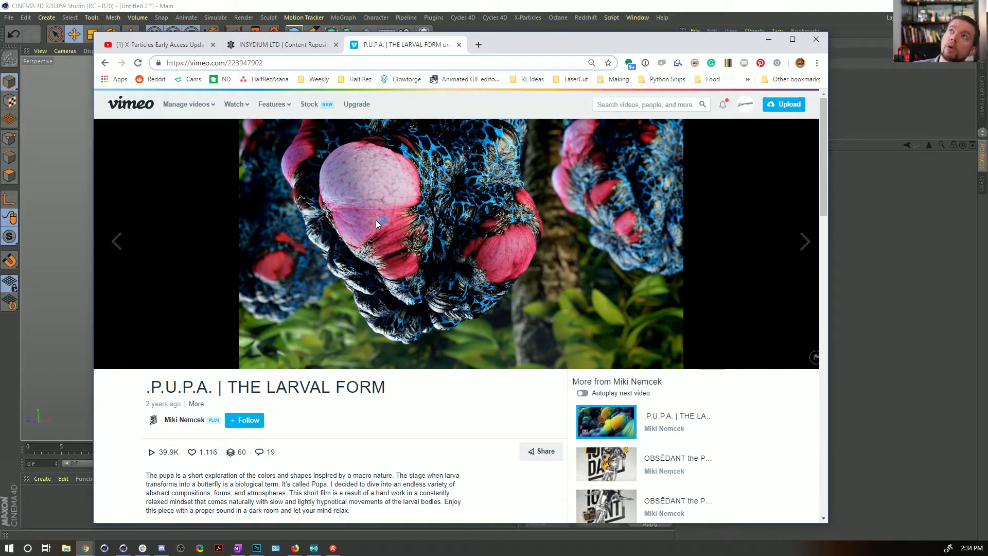
pyautogui.moveTo(430, 265)
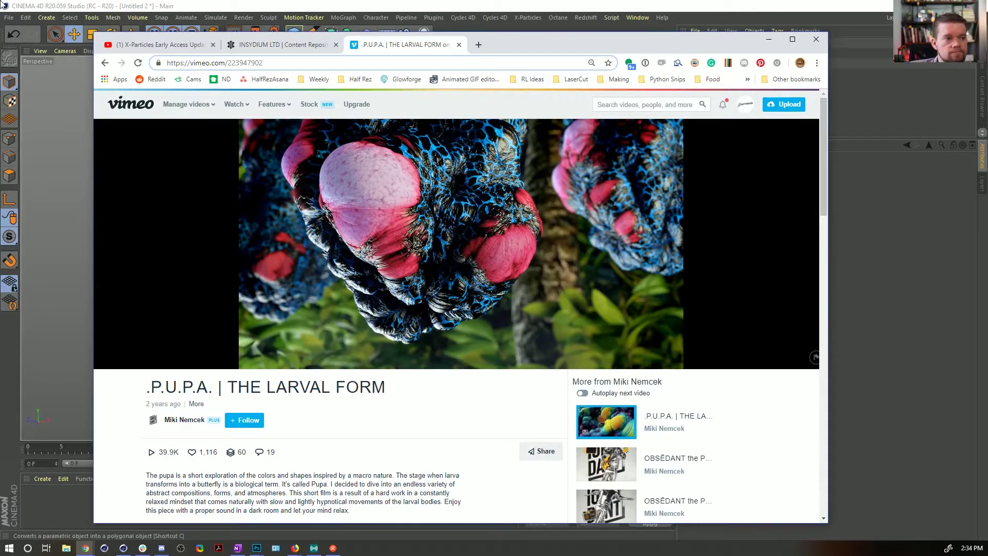
# - Switch back to Cinema 4D, disable the Subdivision Surface, and reduce the sphere's segments to 46
pyautogui.hotkey('alt', 'Tab')
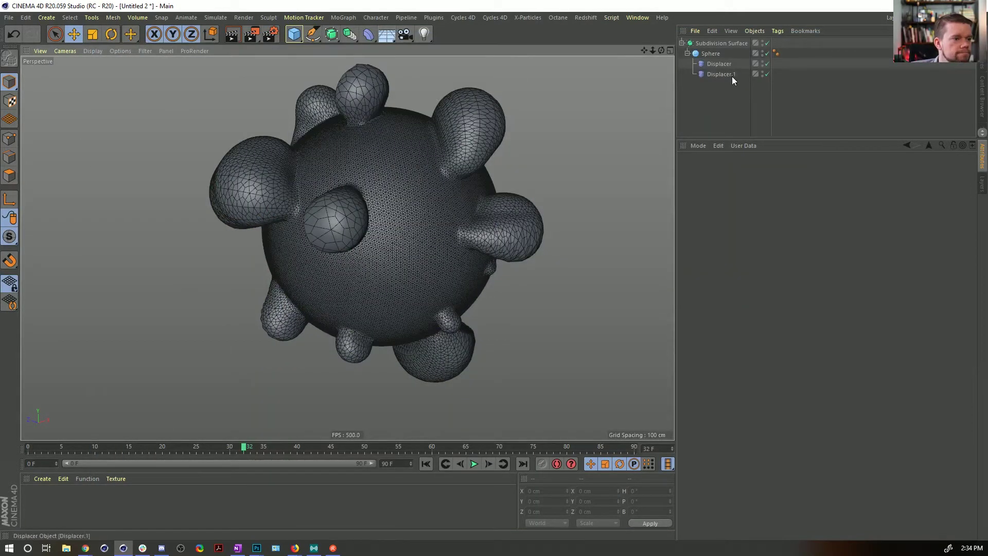
pyautogui.click(767, 43)
pyautogui.click(711, 53)
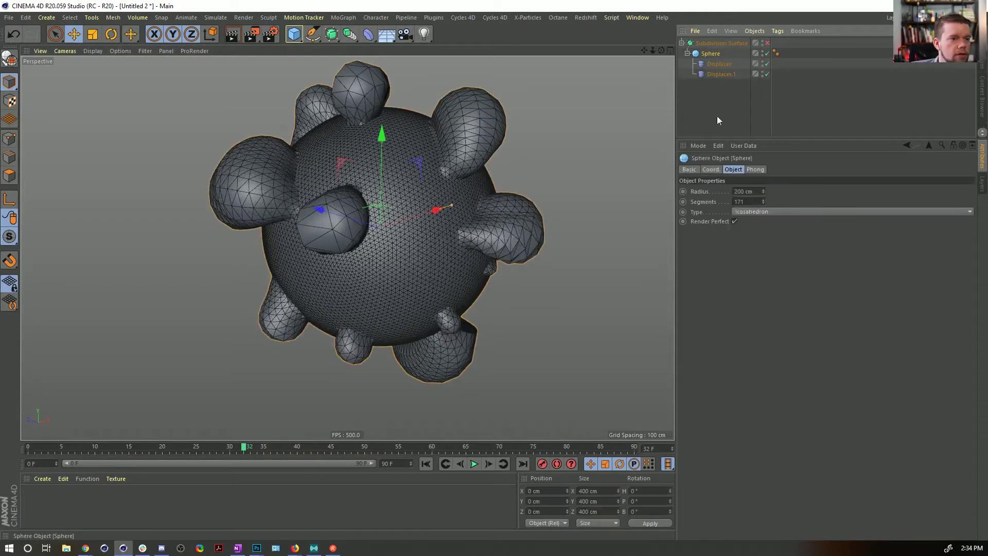
pyautogui.moveTo(763, 201); pyautogui.dragTo(763, 237)
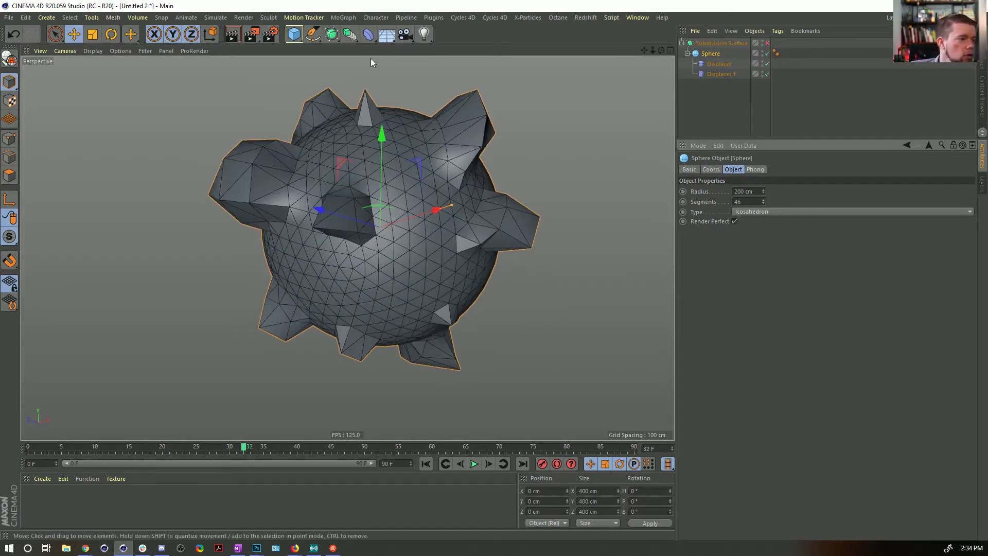
# - Add a MoGraph Tracer linked to the sphere, with the sphere moved out of the Subdivision Surface, and preview its vertex paths
pyautogui.click(346, 34)
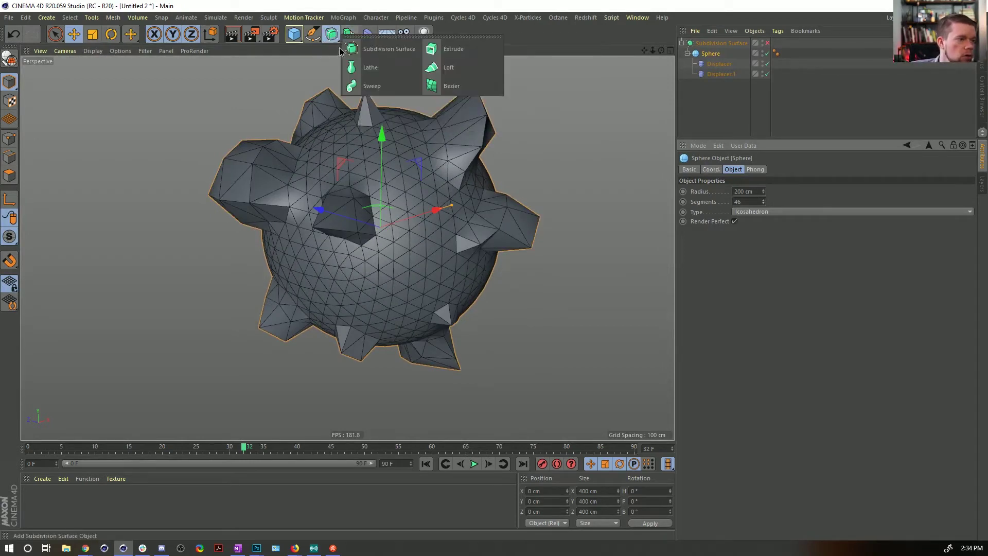
pyautogui.click(343, 17)
pyautogui.click(381, 191)
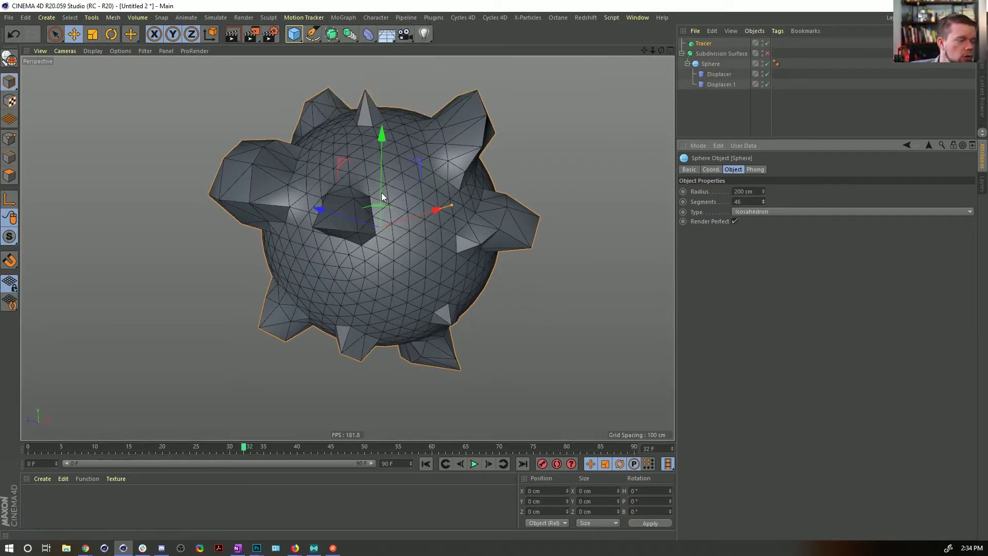
pyautogui.moveTo(710, 50); pyautogui.dragTo(708, 48)
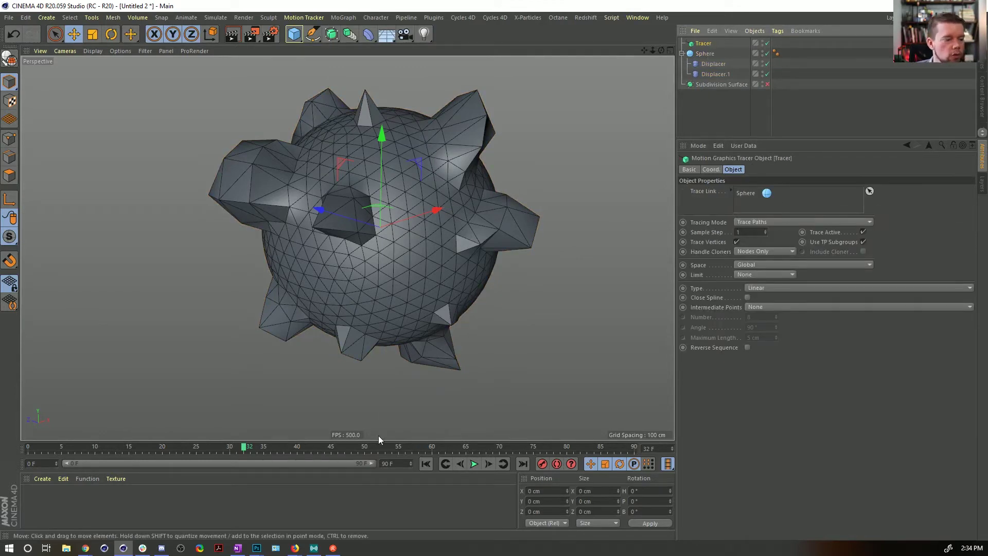
pyautogui.click(474, 463)
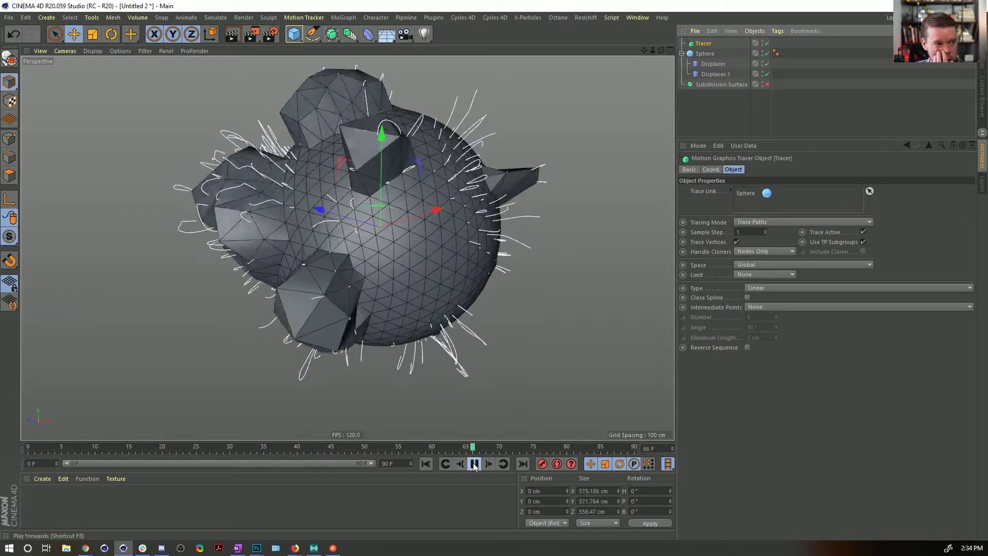
pyautogui.click(474, 464)
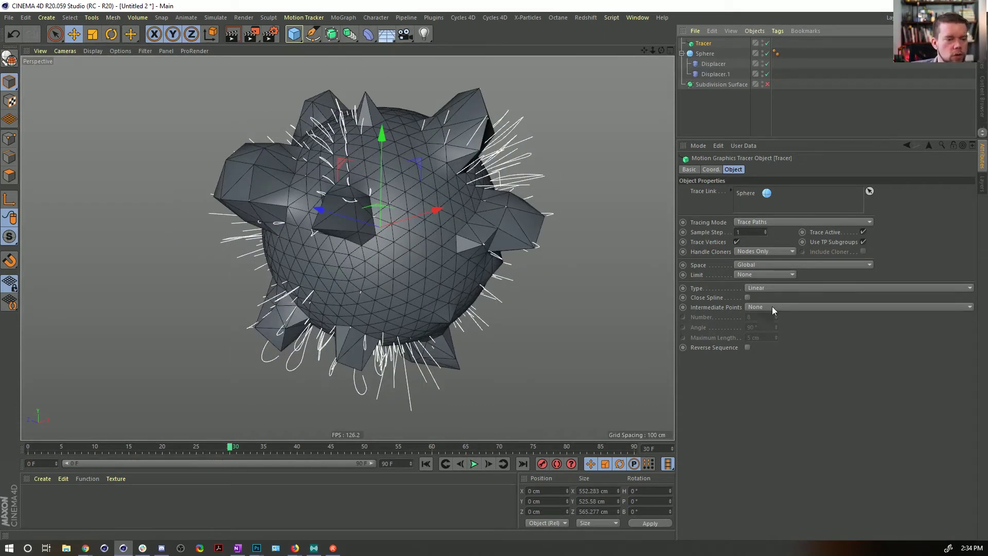
# - Limit the Tracer's paths From End with an amount of 11, and preview the shortened trails
pyautogui.click(763, 276)
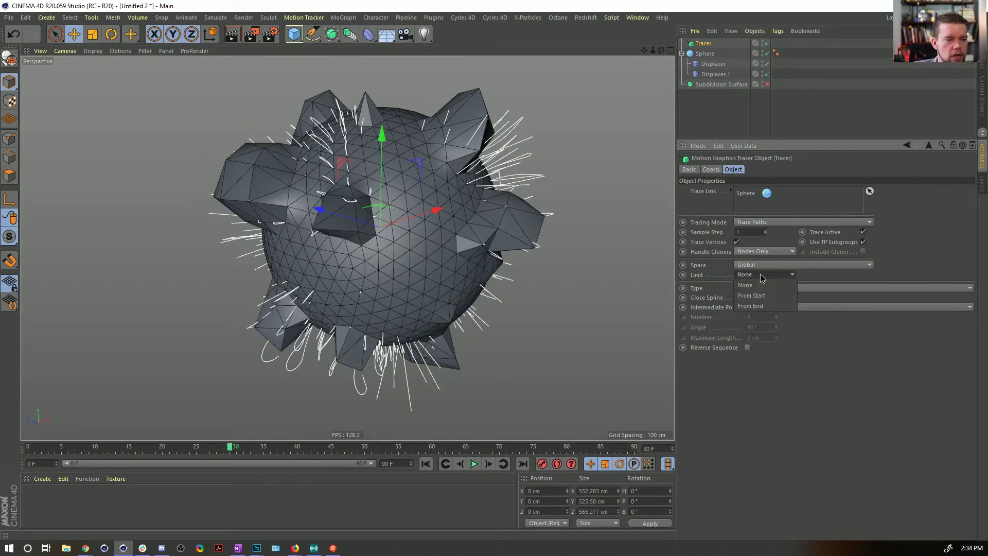
pyautogui.click(760, 304)
pyautogui.write('1')
pyautogui.press('Return')
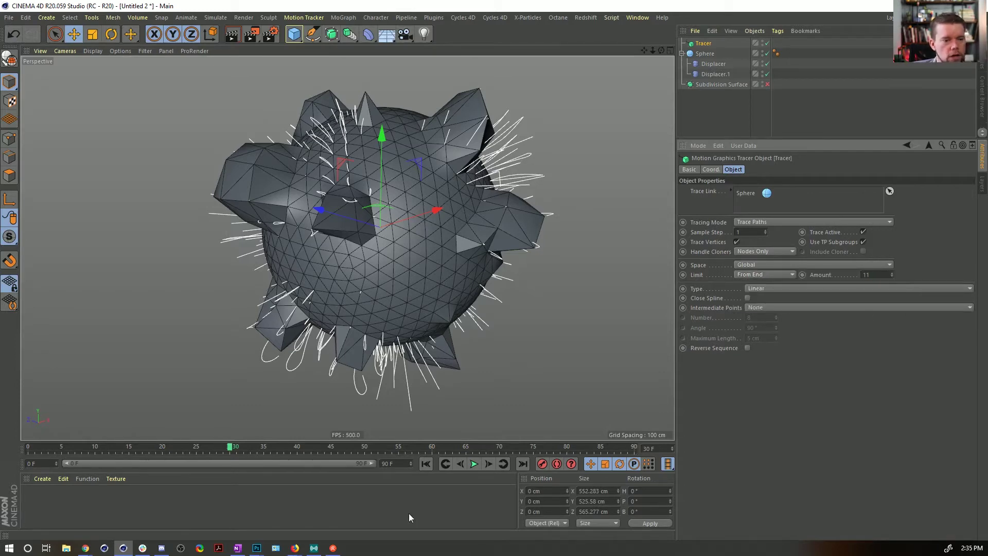
pyautogui.click(474, 464)
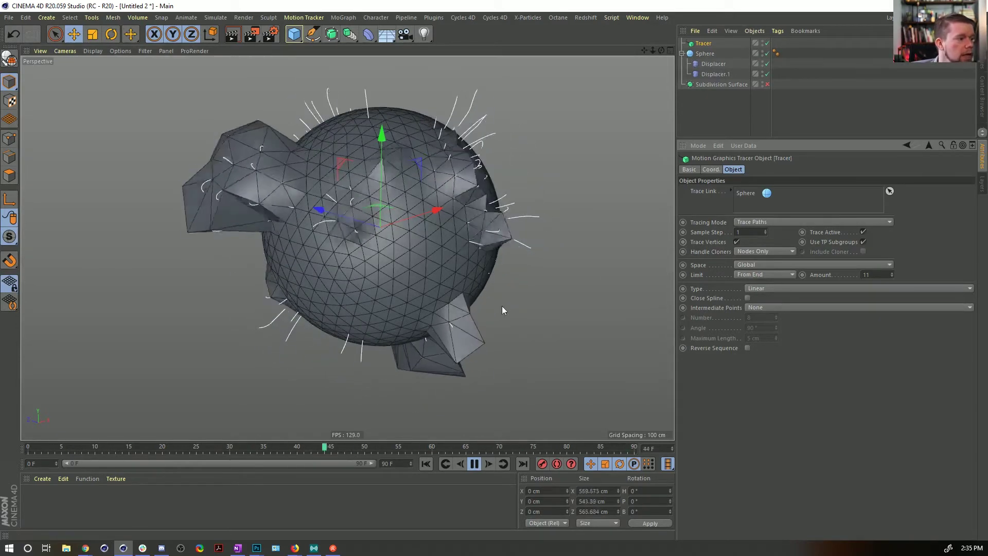
pyautogui.click(474, 465)
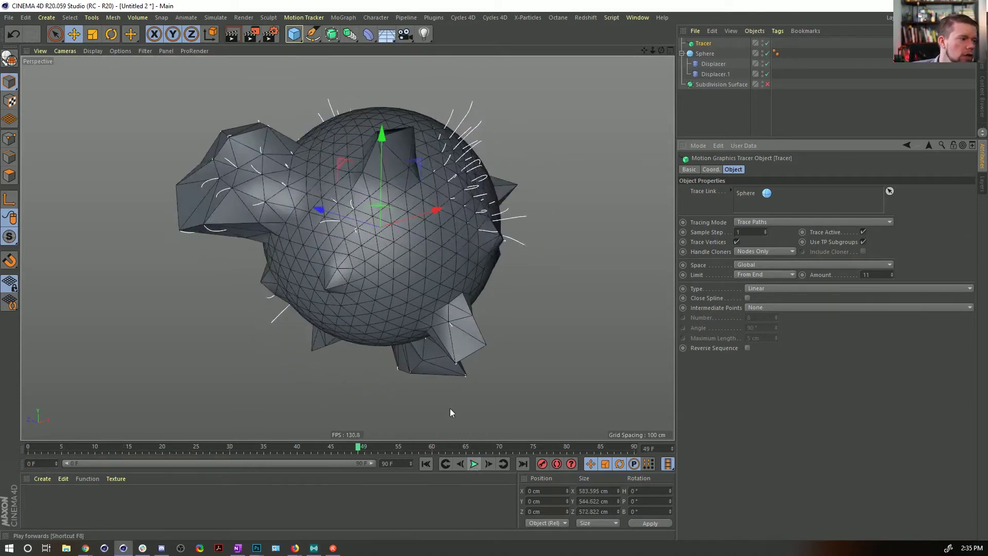
pyautogui.keyDown('alt'); pyautogui.moveTo(299, 139); pyautogui.dragTo(332, 101); pyautogui.keyUp('alt')
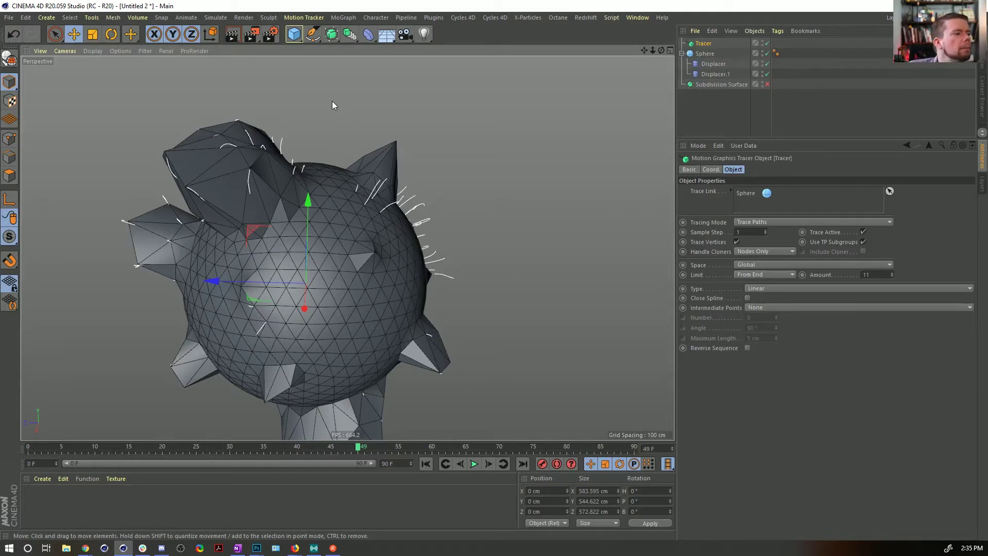
pyautogui.keyDown('alt'); pyautogui.moveTo(332, 101); pyautogui.dragTo(392, 172); pyautogui.keyUp('alt')
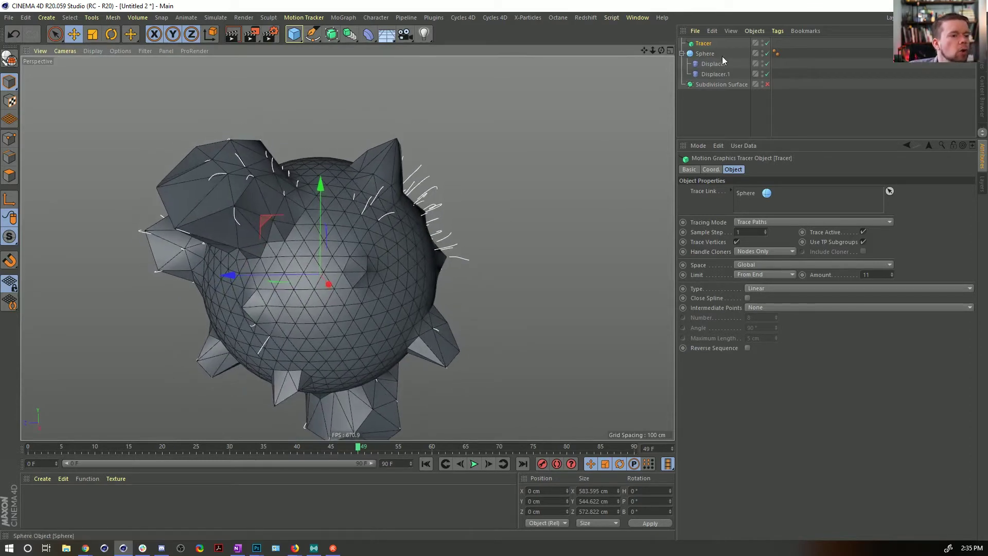
pyautogui.rightClick(702, 41)
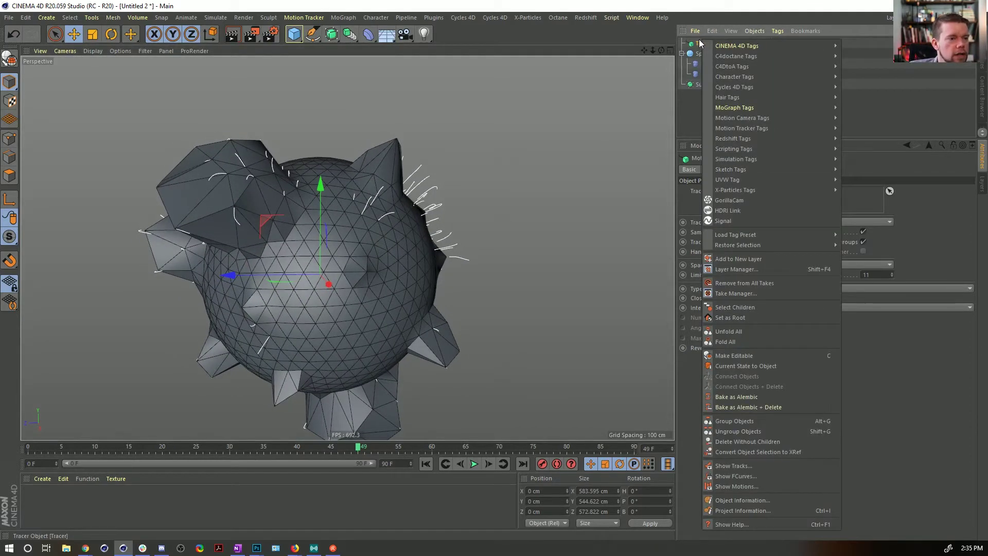
pyautogui.press('Escape')
# - Add a Shrink Wrap deformer as a child of the Tracer and set its target object to Sphere
pyautogui.moveTo(368, 34); pyautogui.dragTo(423, 128)
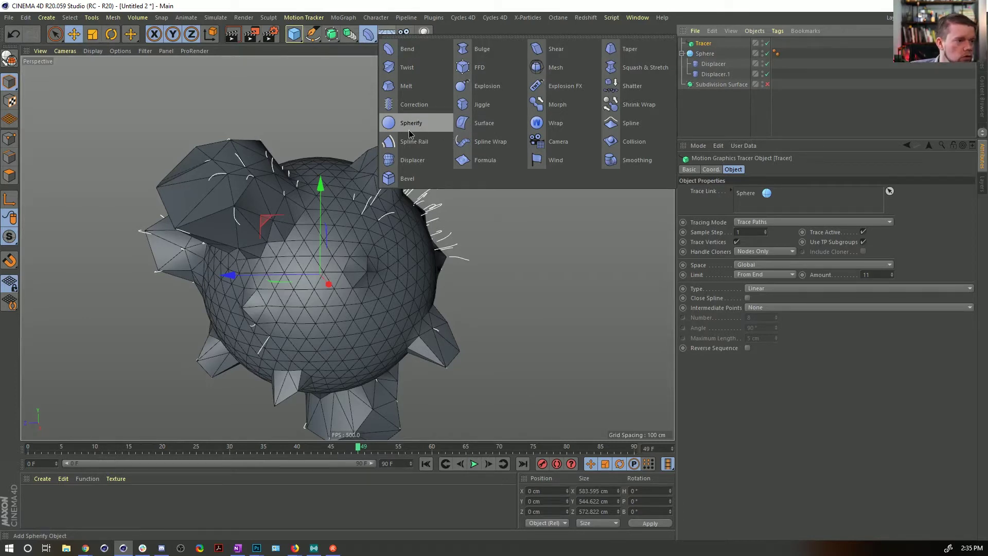
pyautogui.moveTo(409, 130); pyautogui.dragTo(637, 106)
pyautogui.moveTo(698, 39); pyautogui.dragTo(704, 56)
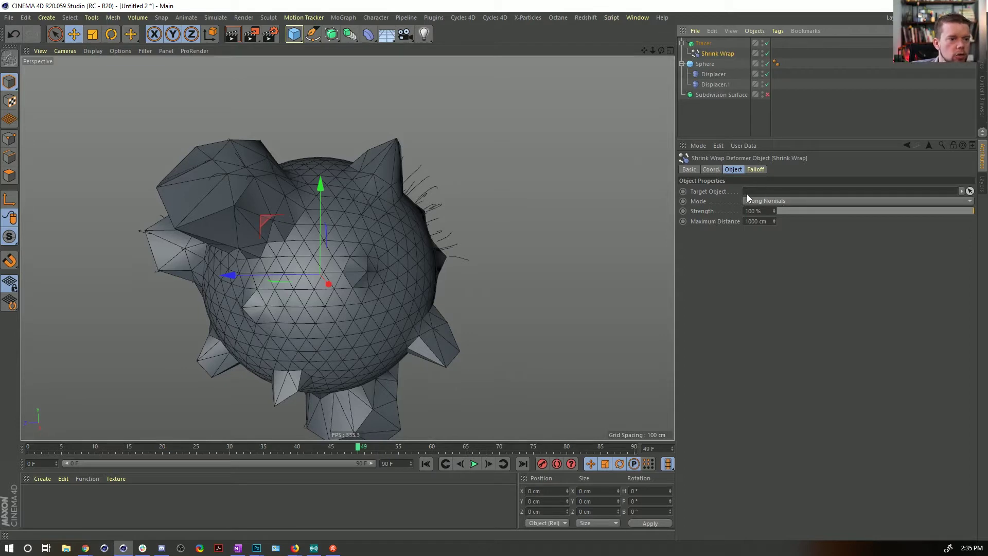
pyautogui.click(705, 65)
pyautogui.moveTo(766, 192); pyautogui.dragTo(765, 192)
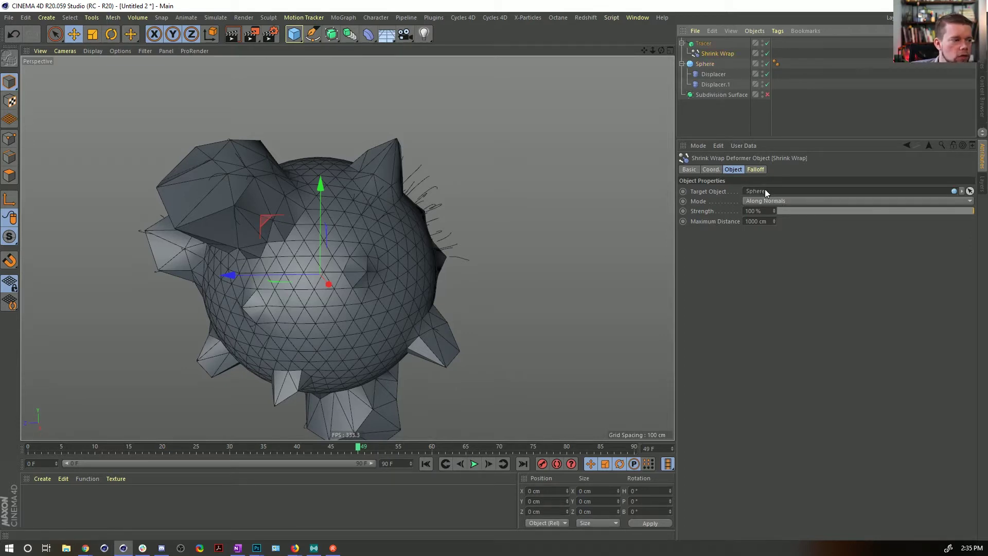
# - Play the animation from the first frame to check the Shrink Wrap's effect on the traced paths
pyautogui.click(430, 463)
pyautogui.click(473, 465)
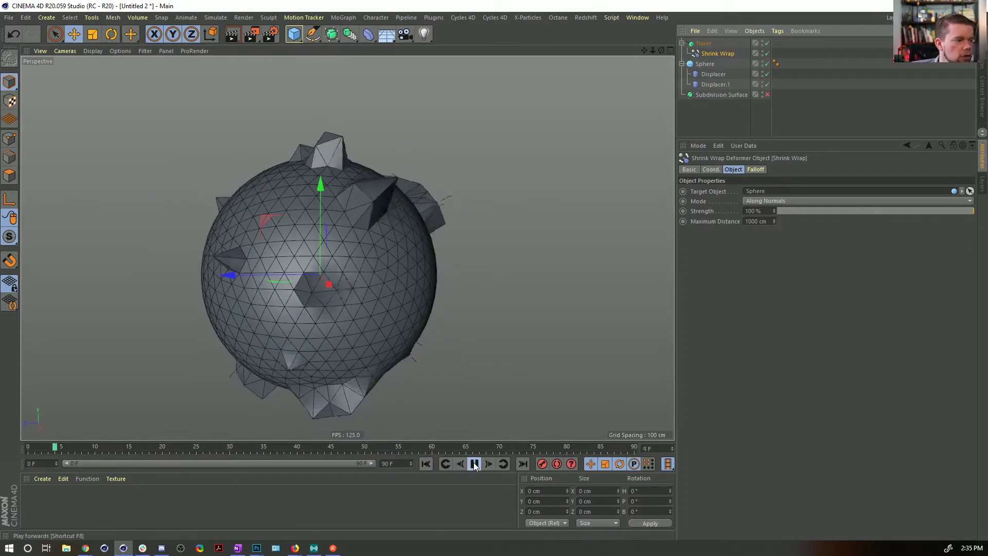
pyautogui.click(474, 464)
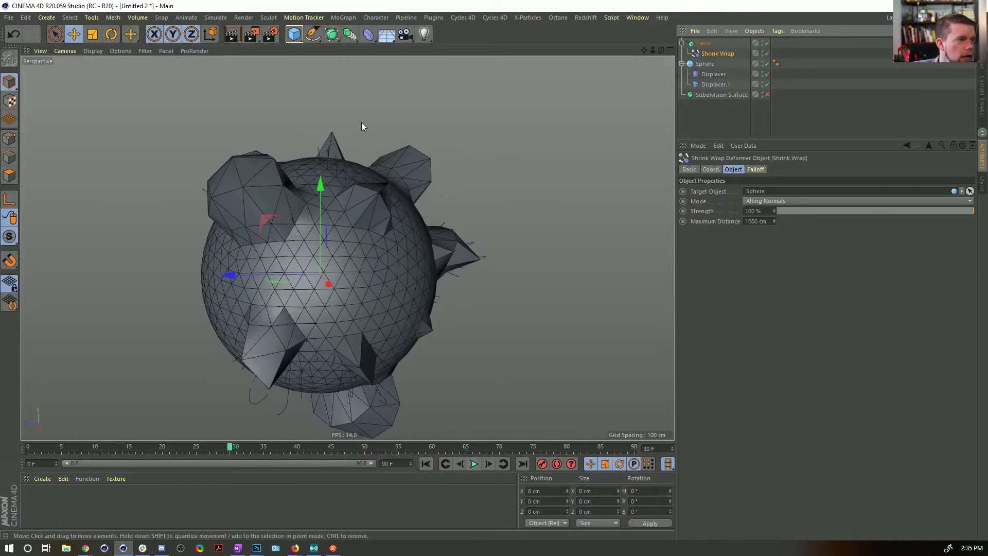
# - Add a Circle spline, scale it to about 475 cm across, and move the Shrink Wrap deformer under it
pyautogui.moveTo(313, 34); pyautogui.dragTo(416, 76)
pyautogui.keyDown('alt'); pyautogui.moveTo(337, 242); pyautogui.dragTo(354, 255); pyautogui.keyUp('alt')
pyautogui.press('t')
pyautogui.moveTo(289, 259); pyautogui.dragTo(362, 239)
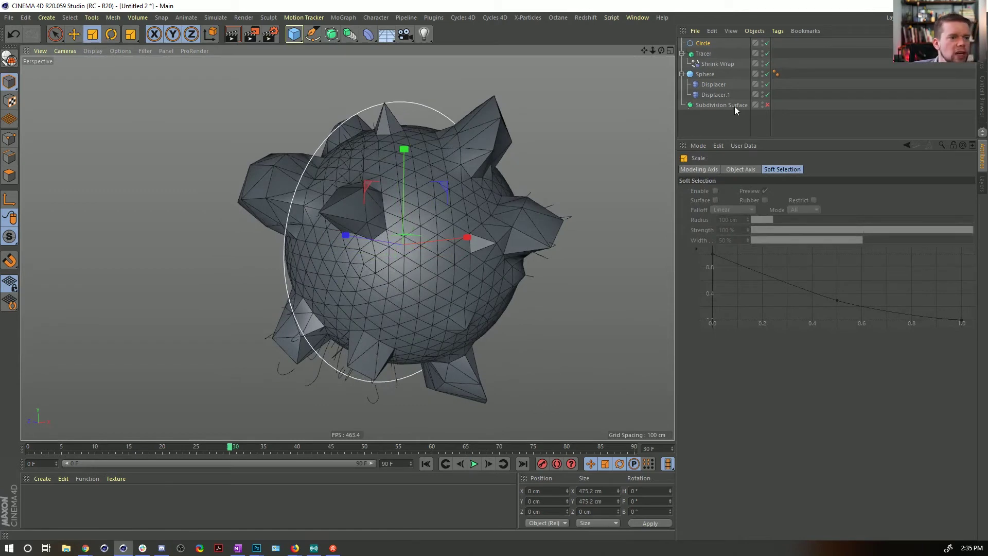
pyautogui.moveTo(715, 63); pyautogui.dragTo(706, 45)
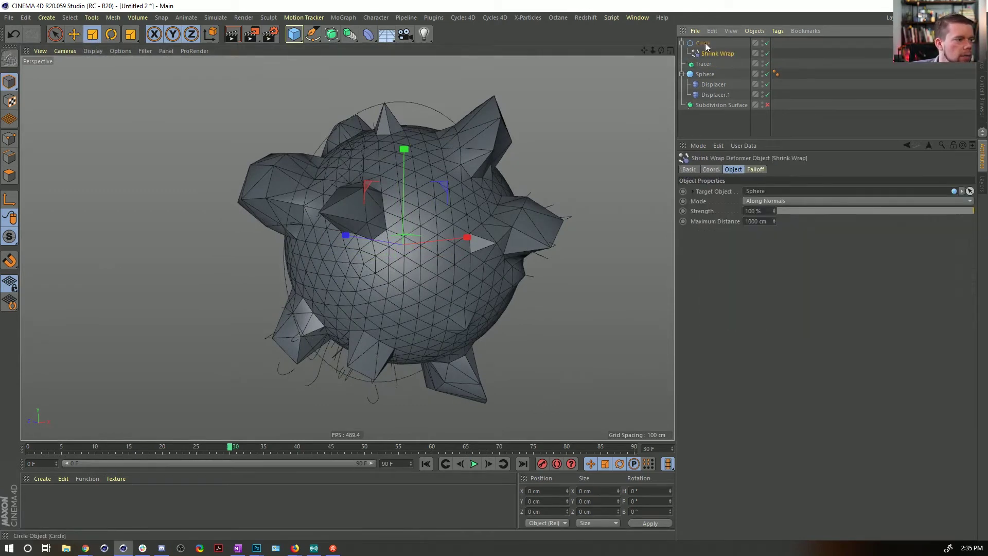
# - Make the Sphere and the Circle editable to test the Shrink Wrap on the Circle spline
pyautogui.click(705, 75)
pyautogui.press('c')
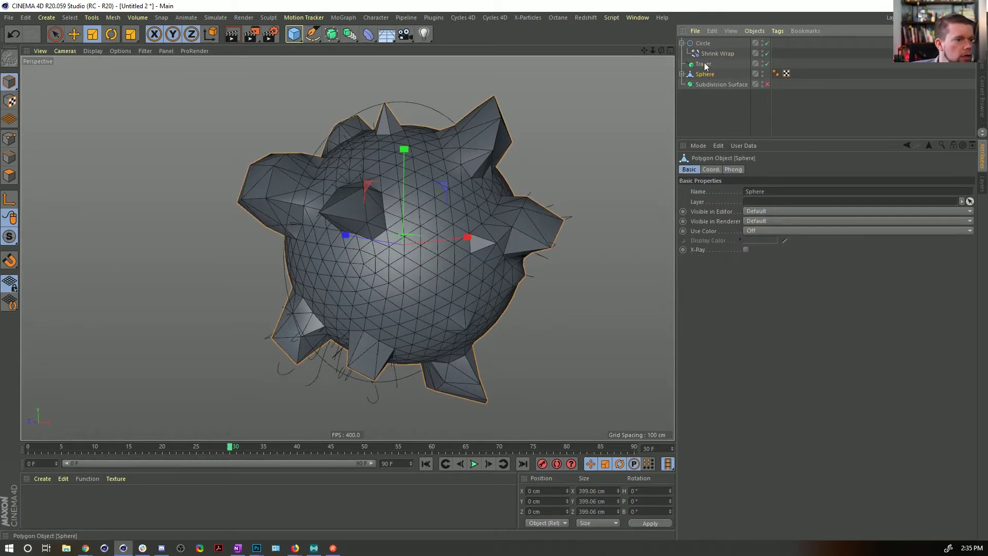
pyautogui.click(701, 43)
pyautogui.press('c')
pyautogui.click(786, 123)
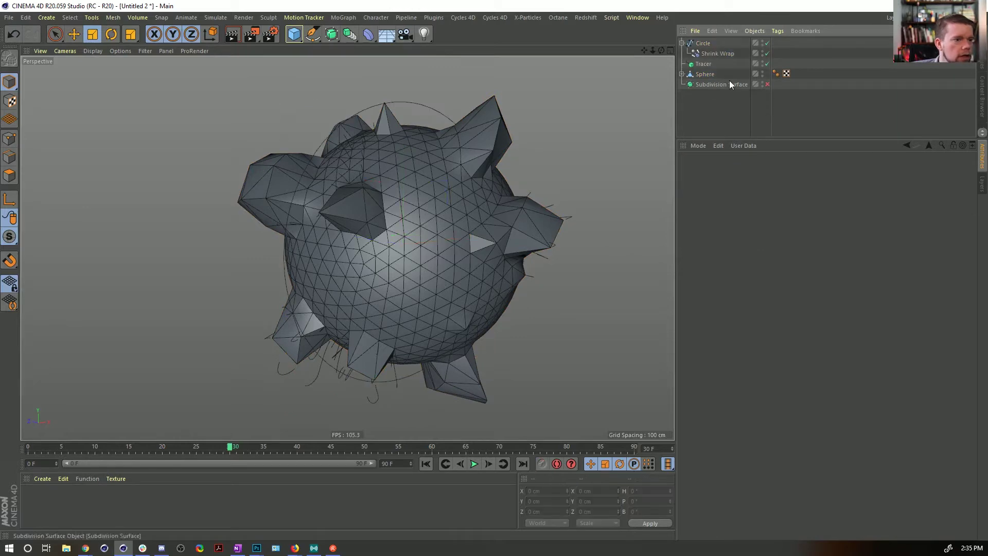
pyautogui.click(706, 53)
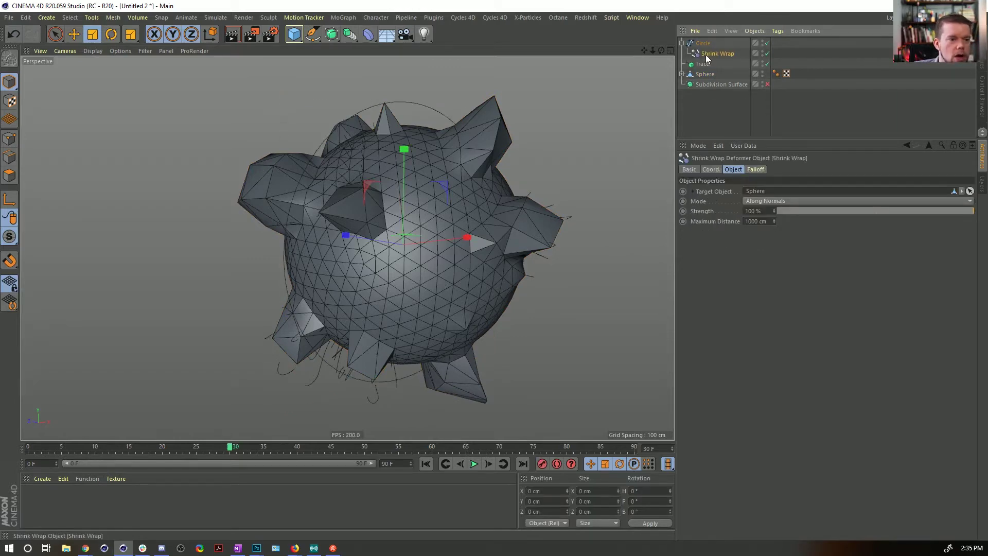
pyautogui.keyDown('alt'); pyautogui.moveTo(348, 211); pyautogui.dragTo(406, 219); pyautogui.keyUp('alt')
pyautogui.keyDown('alt'); pyautogui.moveTo(406, 219); pyautogui.dragTo(514, 267, button='middle'); pyautogui.keyUp('alt')
# - Undo both editable conversions and delete the Circle together with its Shrink Wrap deformer
pyautogui.hotkey('ctrl', 'z')
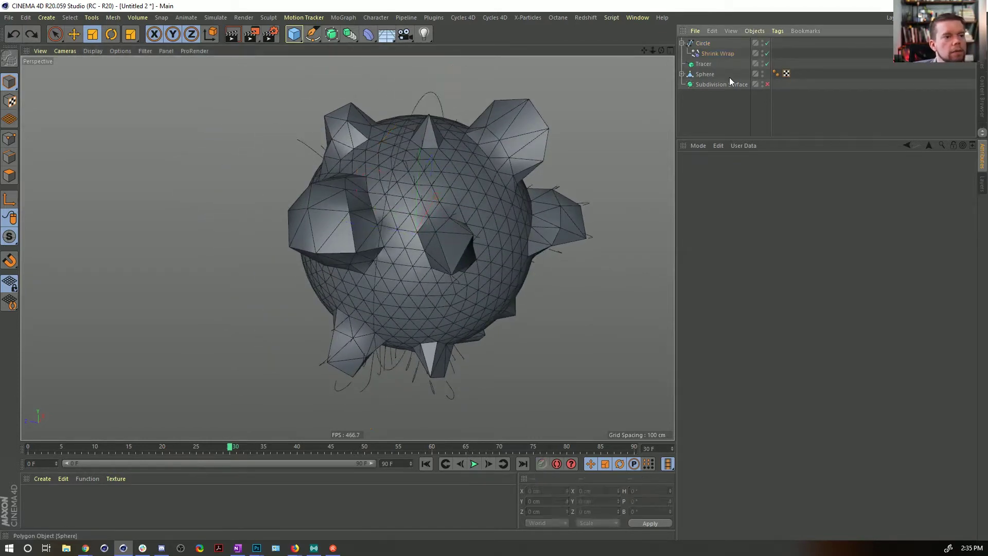
pyautogui.hotkey('ctrl', 'z')
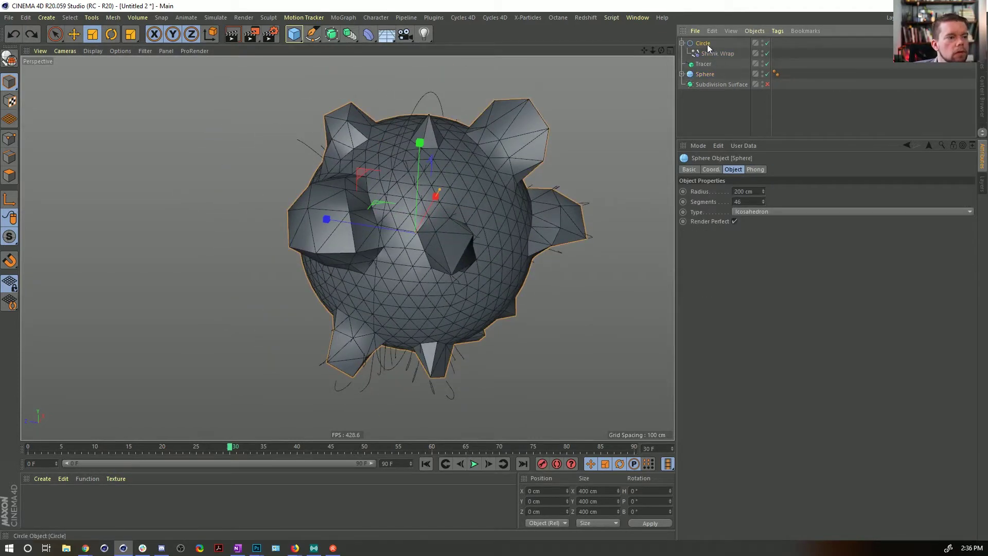
pyautogui.click(708, 48)
pyautogui.press('Delete')
pyautogui.click(708, 48)
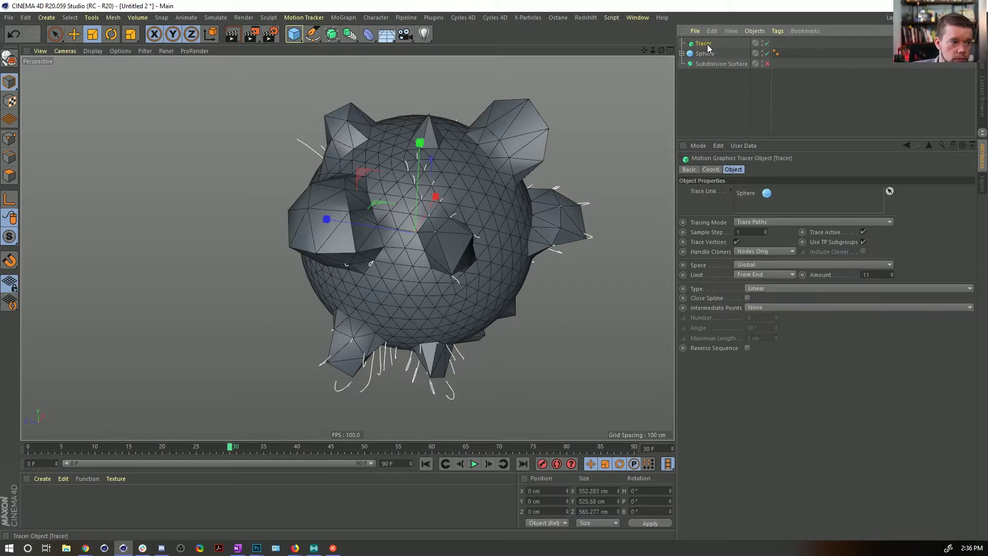
# - Play the animation and examine the Tracer's paths around the displaced sphere from several angles
pyautogui.click(474, 463)
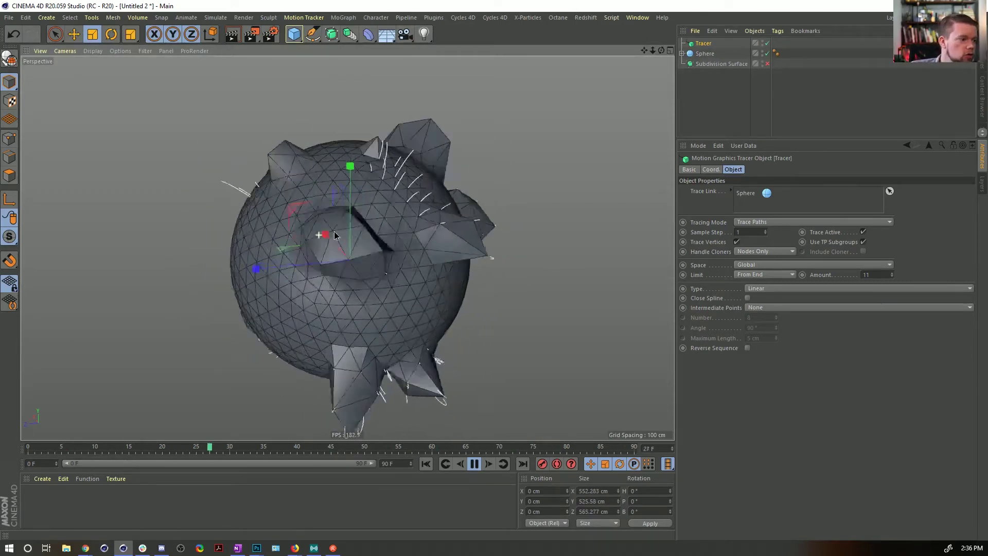
pyautogui.keyDown('alt'); pyautogui.moveTo(335, 235); pyautogui.dragTo(314, 253); pyautogui.keyUp('alt')
pyautogui.click(474, 463)
pyautogui.moveTo(364, 237)
pyautogui.keyDown('alt'); pyautogui.mouseDown(button='right')
pyautogui.moveTo(424, 220)
pyautogui.moveTo(378, 224)
pyautogui.mouseUp(button='right'); pyautogui.keyUp('alt')
pyautogui.keyDown('alt'); pyautogui.moveTo(427, 210); pyautogui.dragTo(374, 274, button='middle'); pyautogui.keyUp('alt')
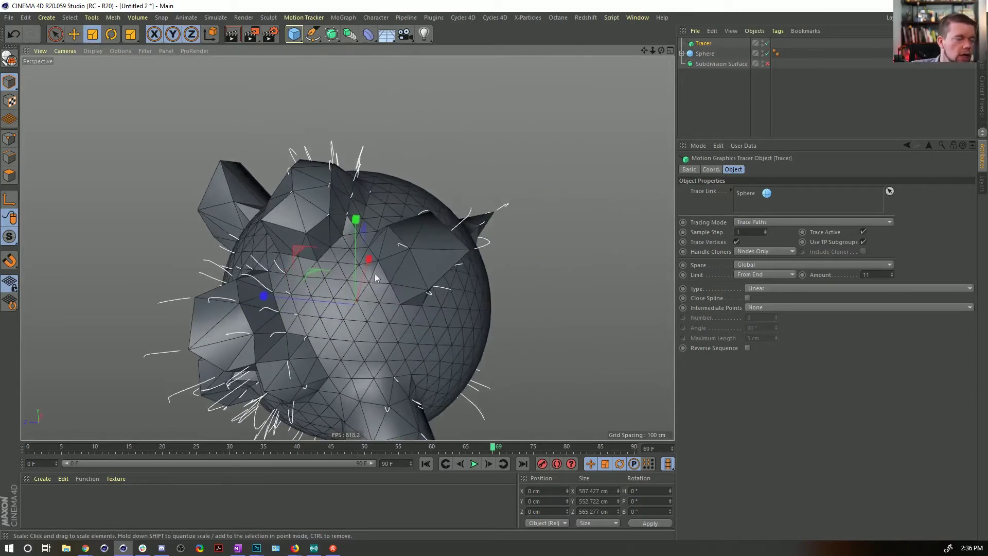
pyautogui.moveTo(374, 278)
pyautogui.keyDown('alt'); pyautogui.mouseDown()
pyautogui.moveTo(338, 210)
pyautogui.moveTo(375, 262)
pyautogui.mouseUp(); pyautogui.keyUp('alt')
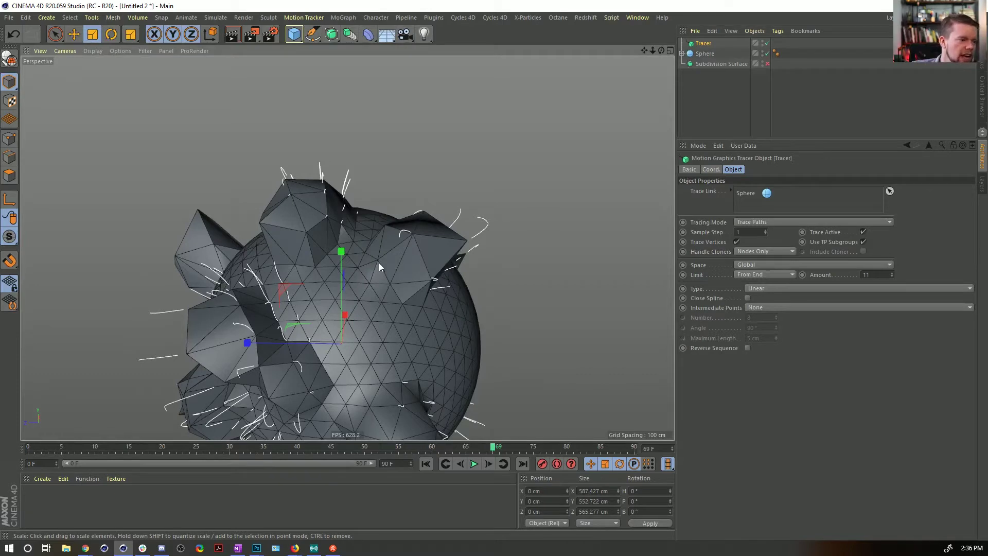
pyautogui.keyDown('alt'); pyautogui.moveTo(398, 256); pyautogui.dragTo(363, 254); pyautogui.keyUp('alt')
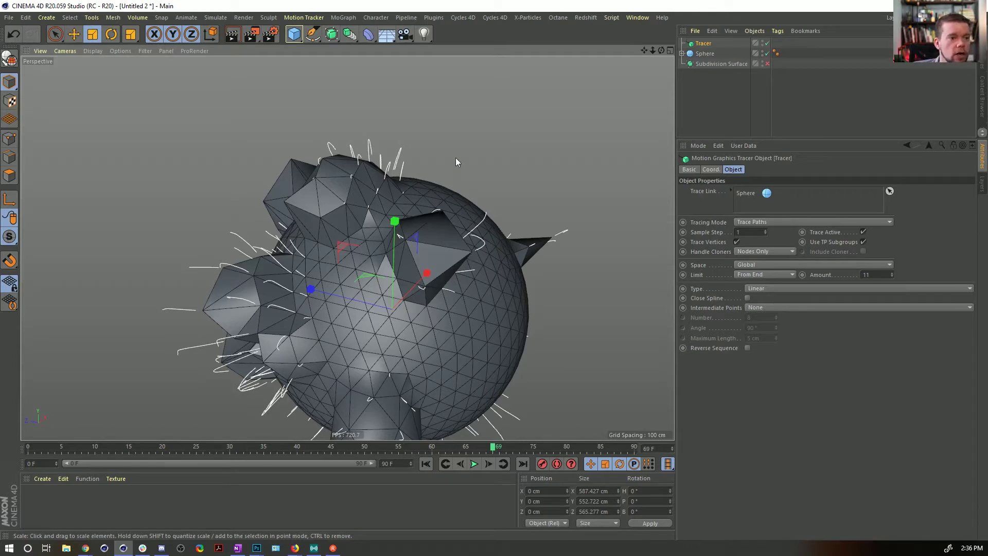
pyautogui.scroll(-2, 415, 212)
pyautogui.keyDown('alt'); pyautogui.moveTo(353, 299); pyautogui.dragTo(397, 237, button='middle'); pyautogui.keyUp('alt')
pyautogui.keyDown('alt'); pyautogui.moveTo(397, 240); pyautogui.dragTo(740, 61); pyautogui.keyUp('alt')
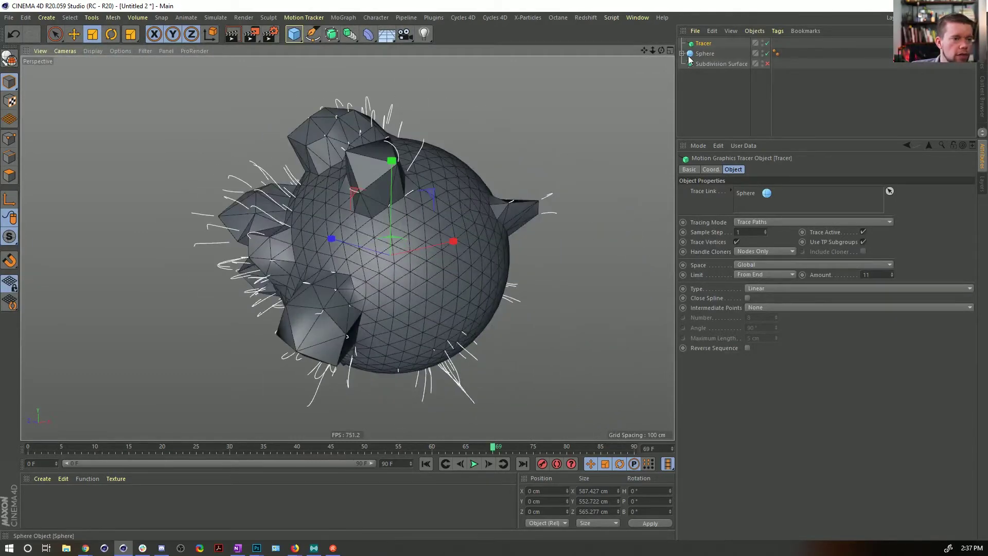
pyautogui.keyDown('alt'); pyautogui.moveTo(344, 243); pyautogui.dragTo(385, 234); pyautogui.keyUp('alt')
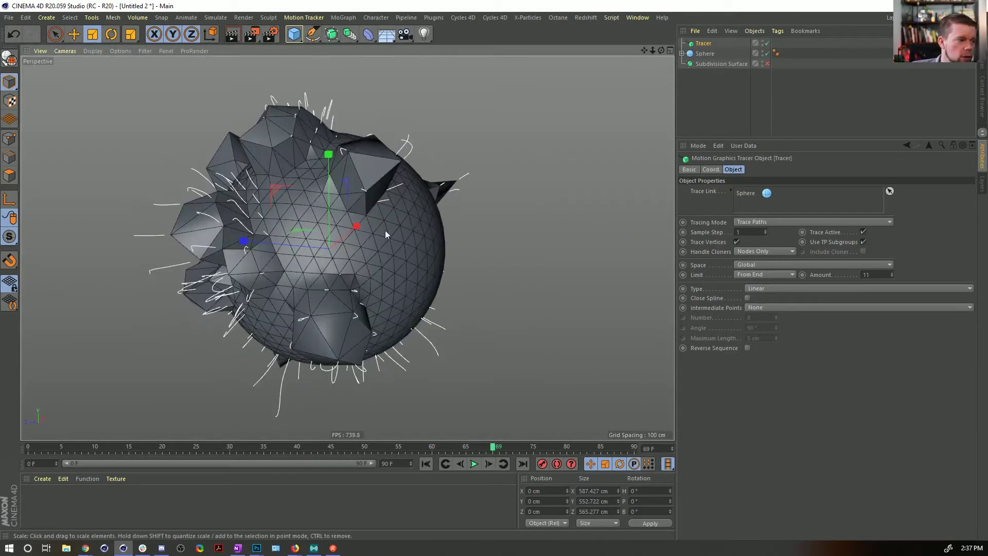
# - Delete the Tracer object from the scene, keeping the Sphere
pyautogui.click(695, 54)
pyautogui.press('Delete')
pyautogui.hotkey('ctrl', 'z')
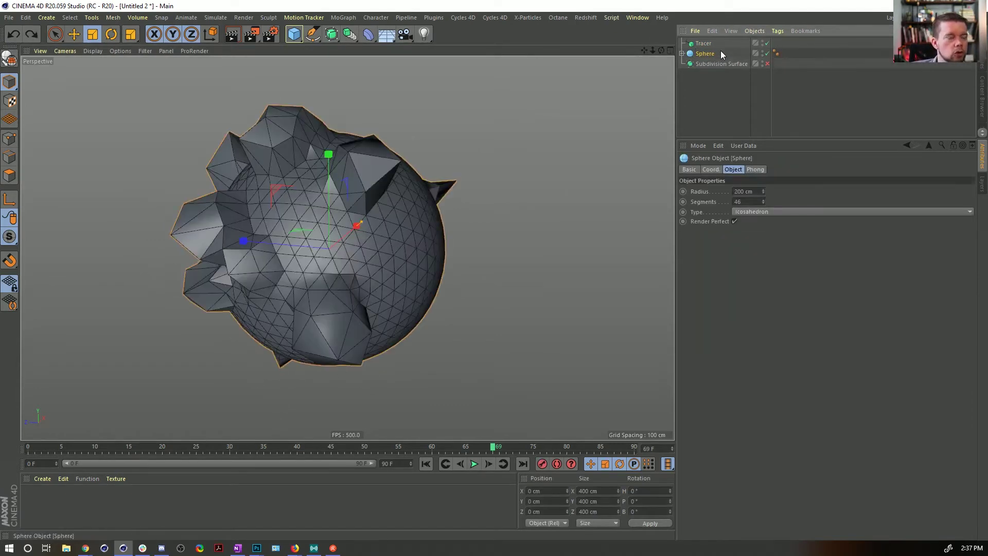
pyautogui.click(704, 43)
pyautogui.press('Delete')
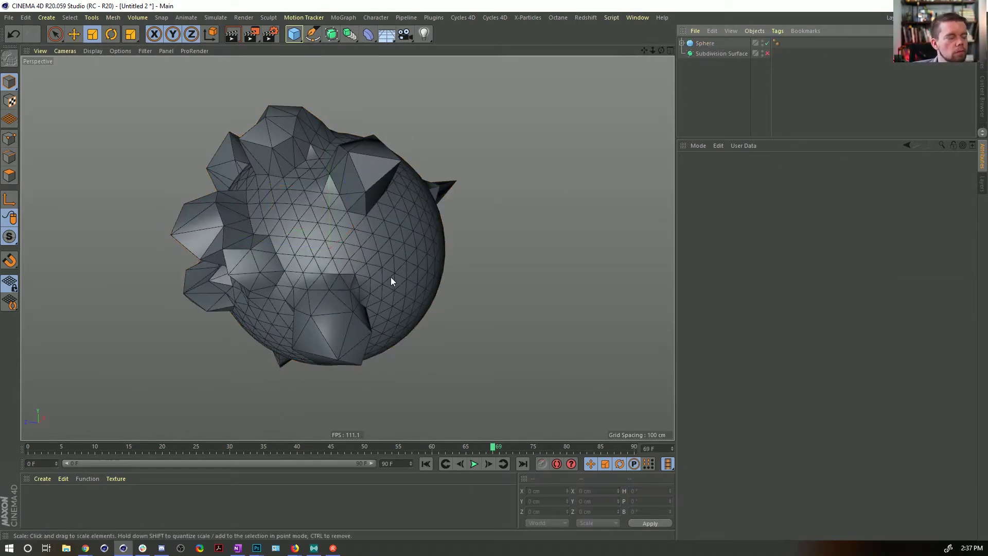
# - Return to frame 0 and disable both Displacer deformers on the Sphere
pyautogui.keyDown('alt'); pyautogui.moveTo(396, 270); pyautogui.dragTo(346, 253); pyautogui.keyUp('alt')
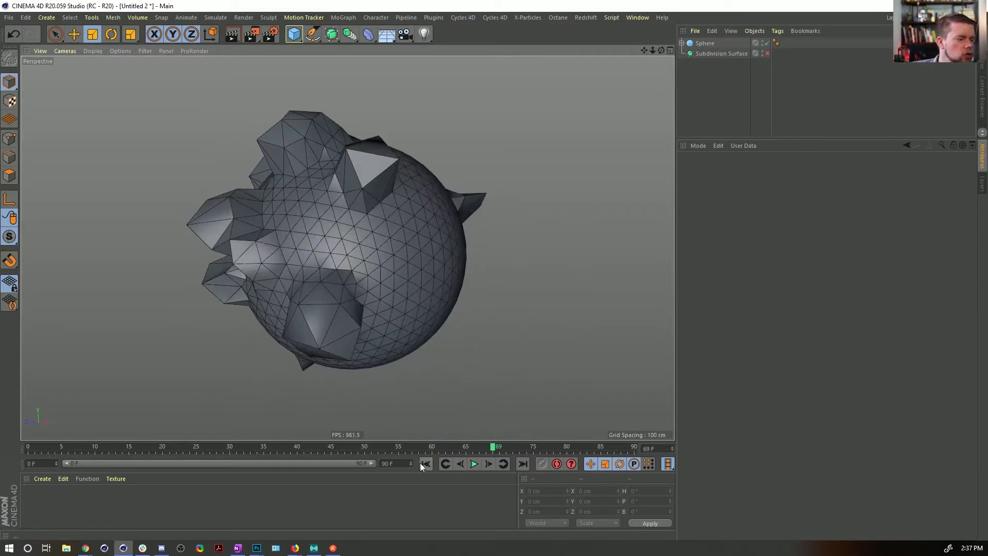
pyautogui.click(425, 463)
pyautogui.click(681, 44)
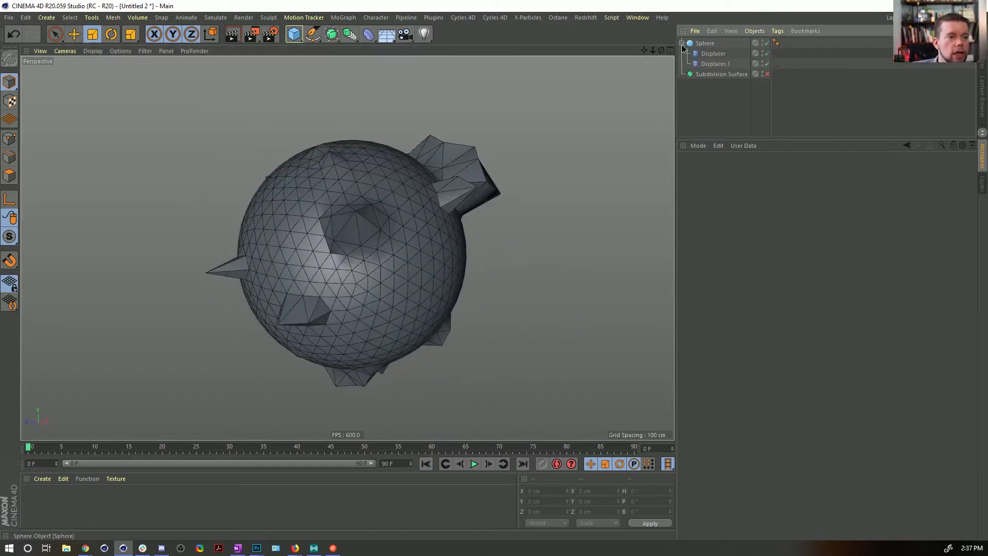
pyautogui.click(767, 63)
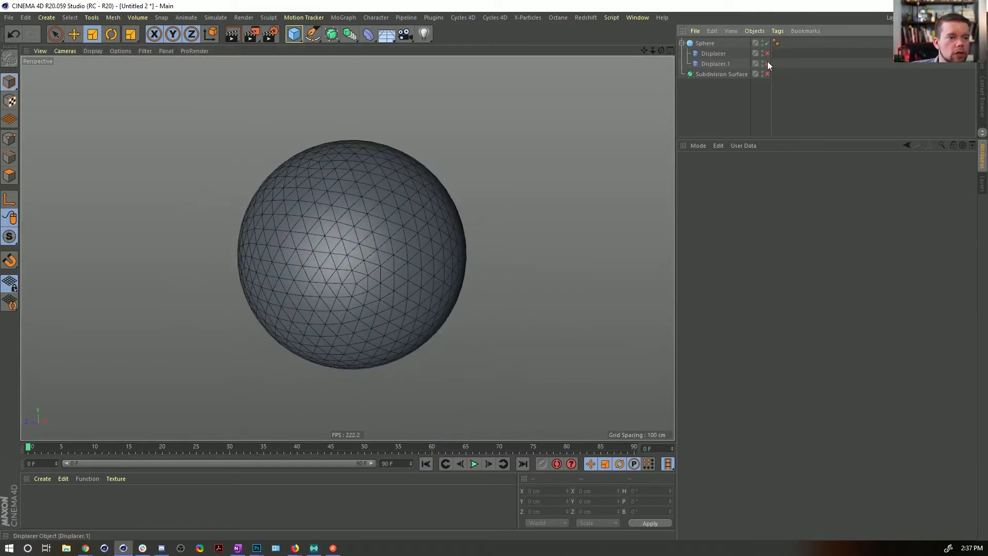
# - Duplicate the Sphere with its Displacers and make the copy editable
pyautogui.rightClick(710, 42)
pyautogui.press('Escape')
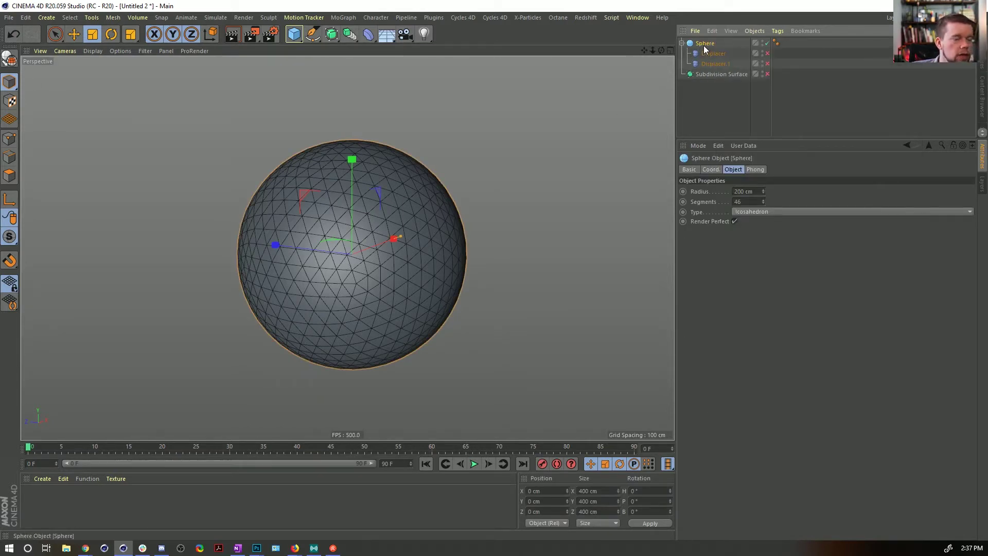
pyautogui.hotkey('ctrl', 'c')
pyautogui.hotkey('ctrl', 'v')
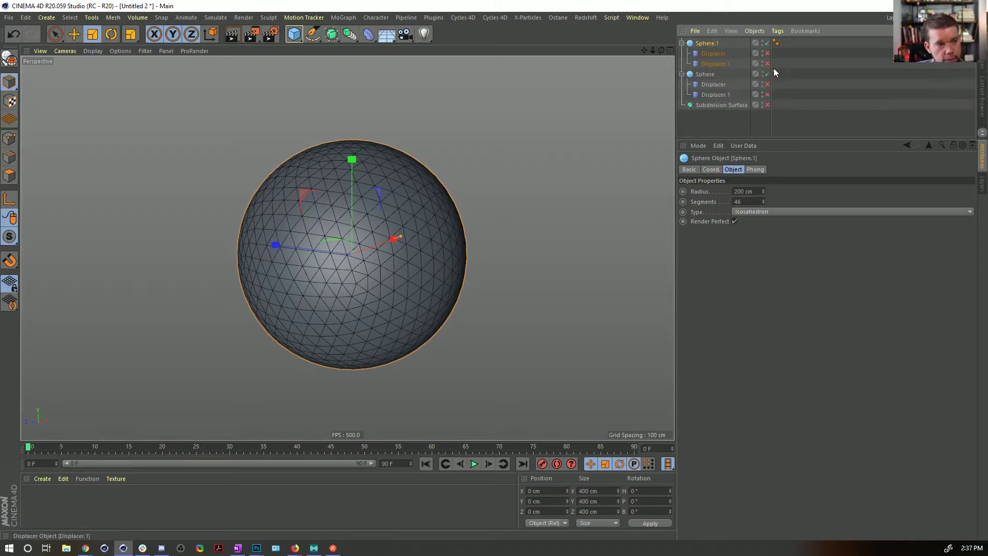
pyautogui.press('c')
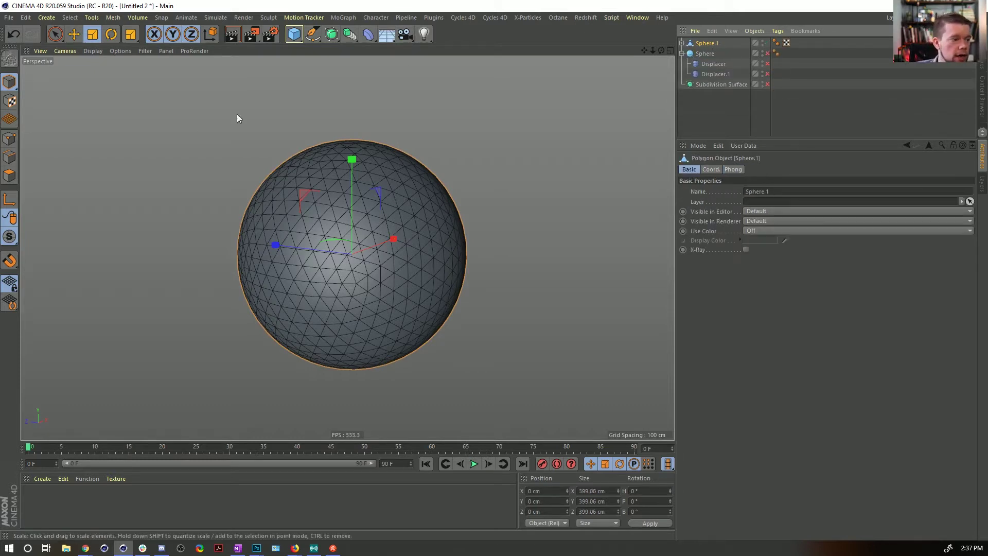
# - In point mode, add a Tension tag to the editable sphere copy and create a Stretch map for it
pyautogui.click(10, 138)
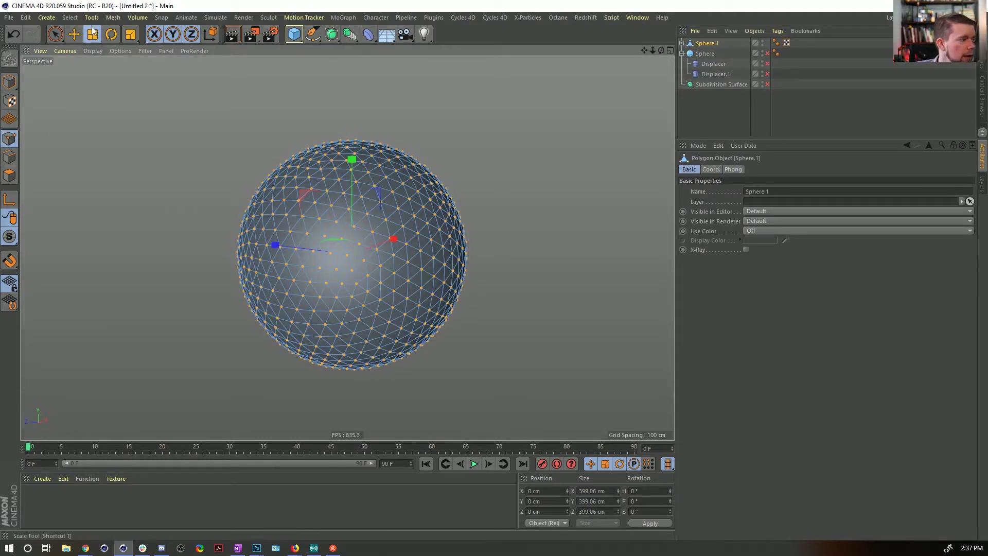
pyautogui.rightClick(709, 43)
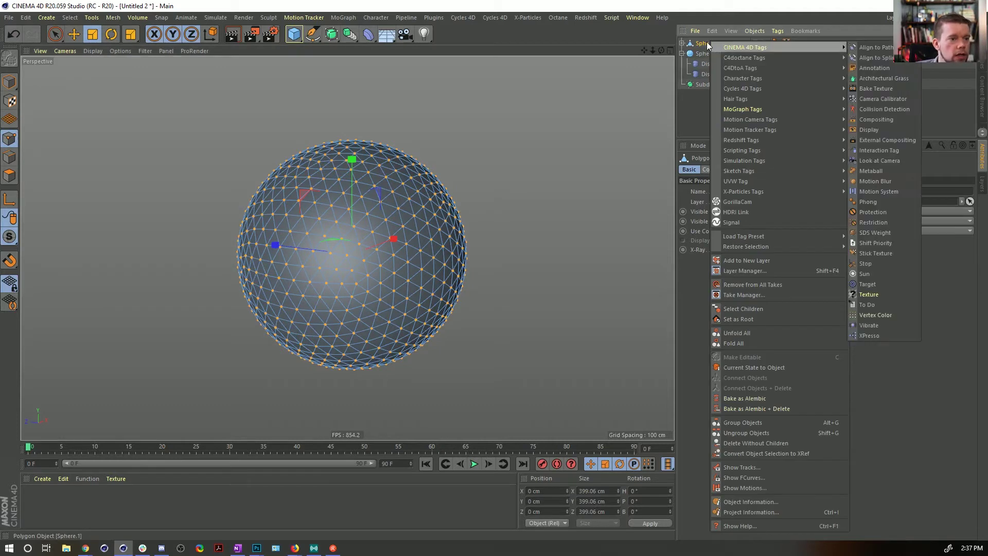
pyautogui.moveTo(755, 72)
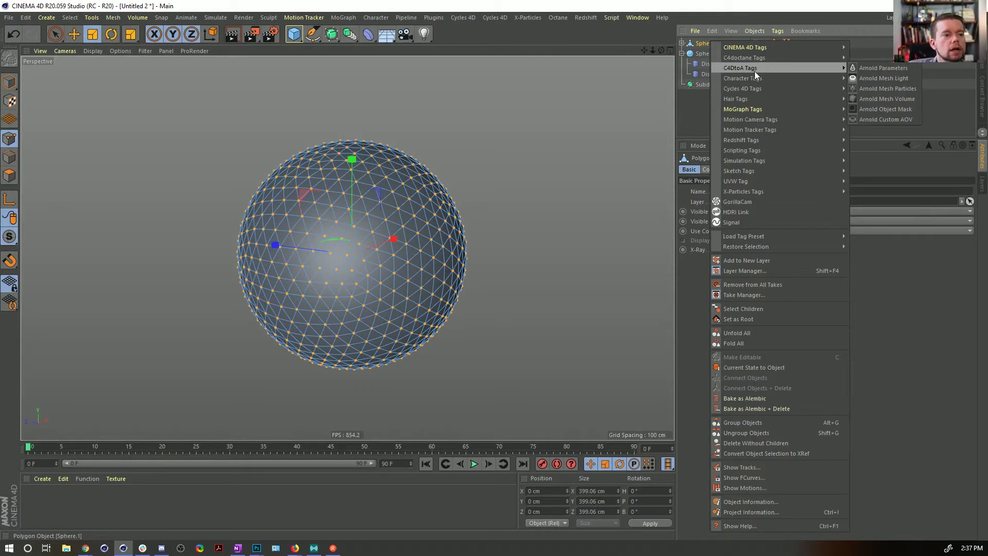
pyautogui.click(895, 170)
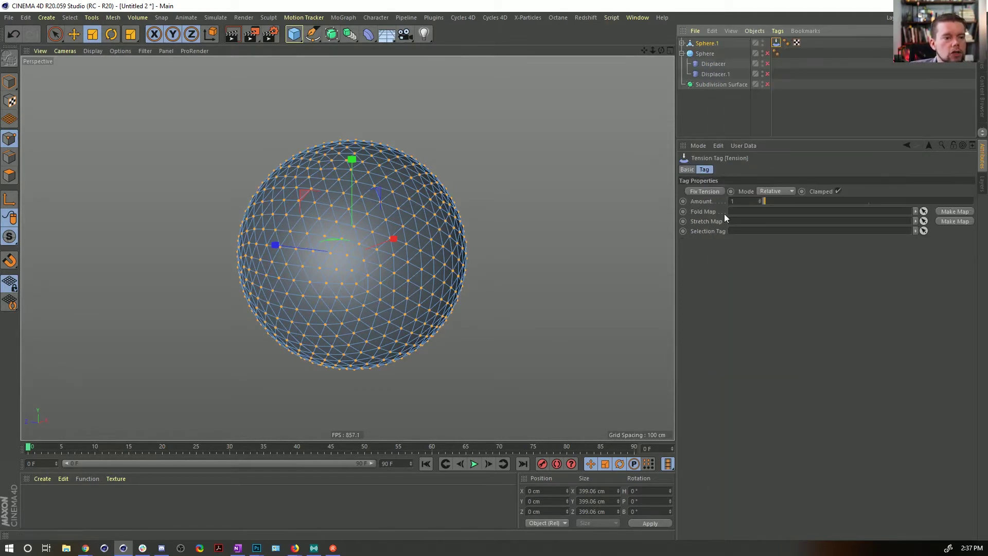
pyautogui.click(955, 222)
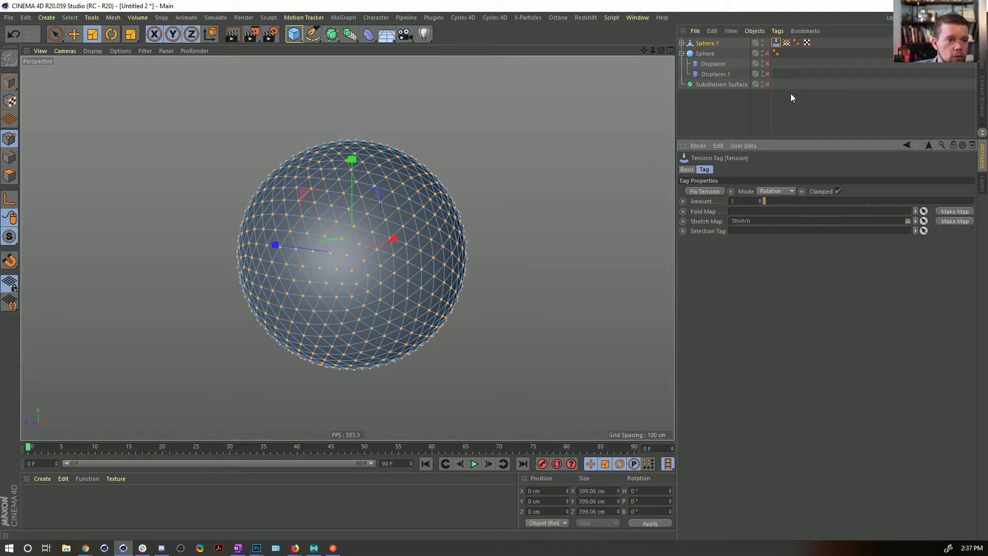
# - Fix the Tension tag's rest state on the sphere copy while its Displacers are disabled
pyautogui.click(682, 44)
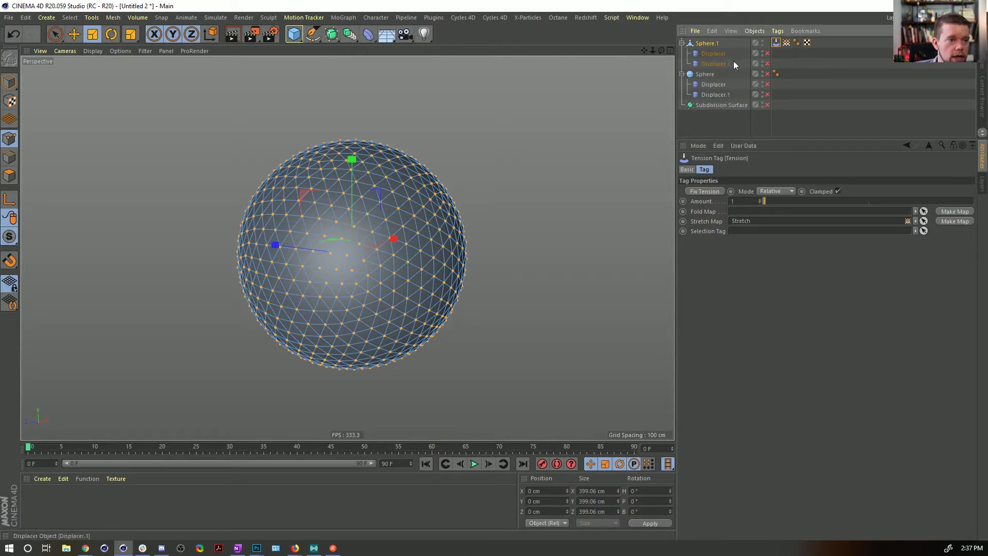
pyautogui.click(766, 53)
pyautogui.click(767, 54)
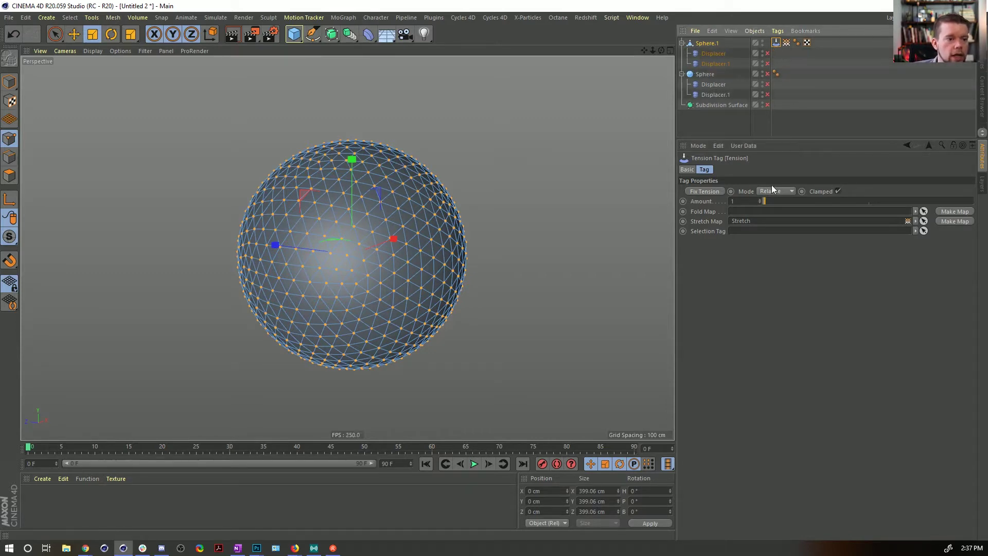
pyautogui.click(709, 192)
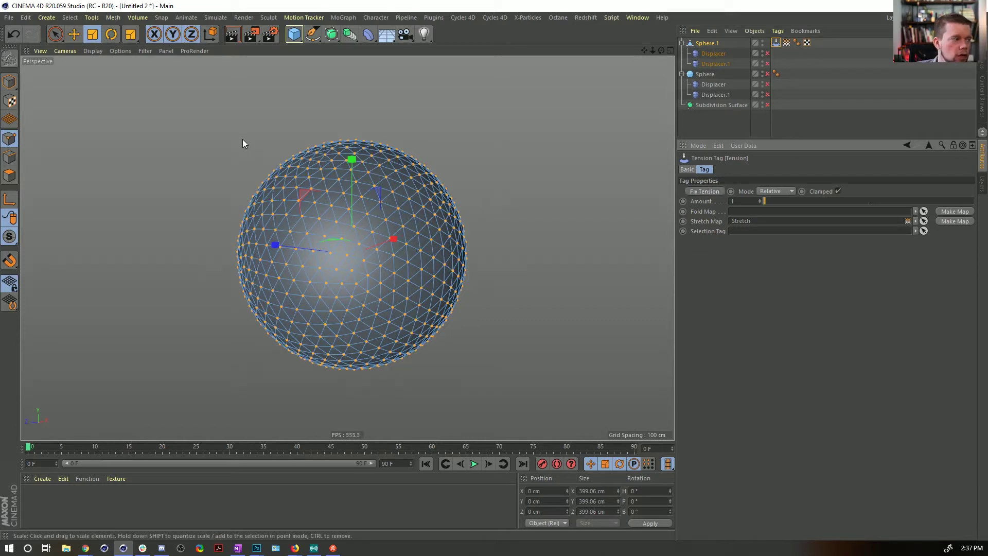
# - Display the sphere copy's Stretch vertex map and enable both of its Displacers
pyautogui.click(786, 42)
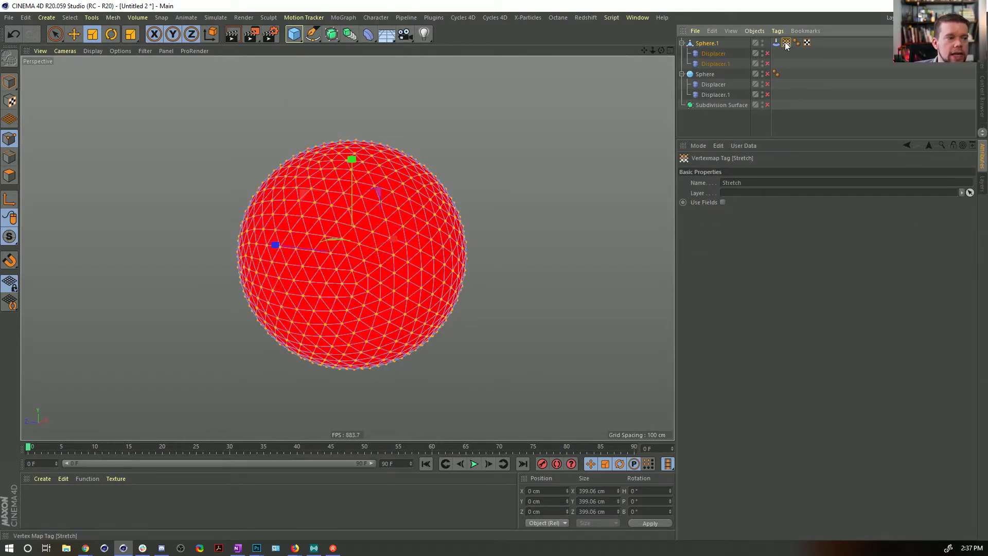
pyautogui.click(766, 54)
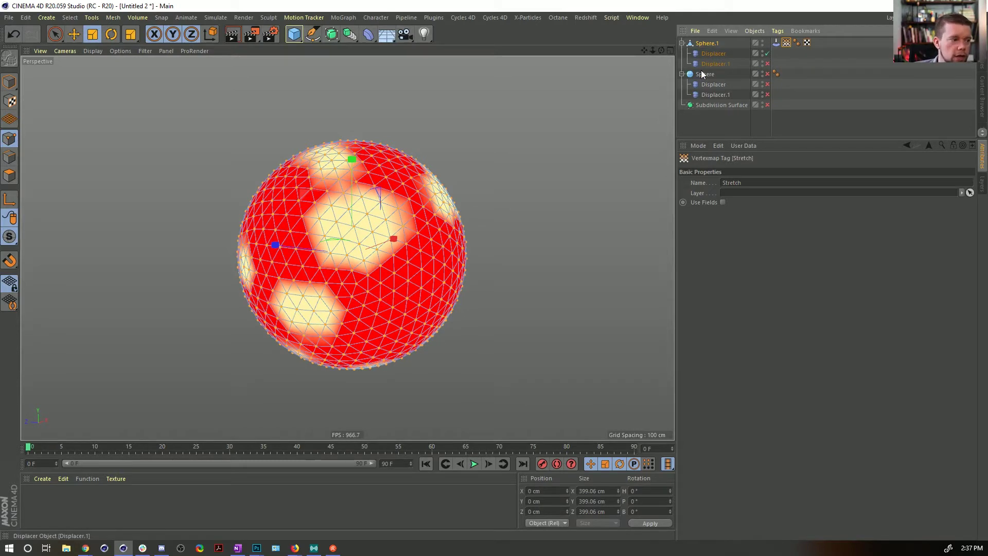
pyautogui.keyDown('alt'); pyautogui.moveTo(333, 209); pyautogui.dragTo(350, 115); pyautogui.keyUp('alt')
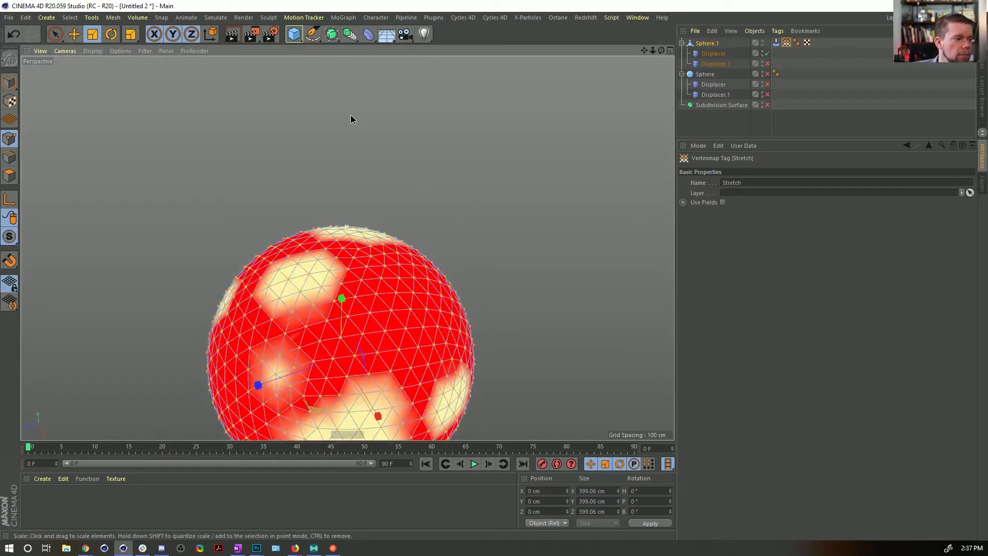
pyautogui.click(766, 64)
pyautogui.keyDown('alt'); pyautogui.moveTo(375, 254); pyautogui.dragTo(361, 358); pyautogui.keyUp('alt')
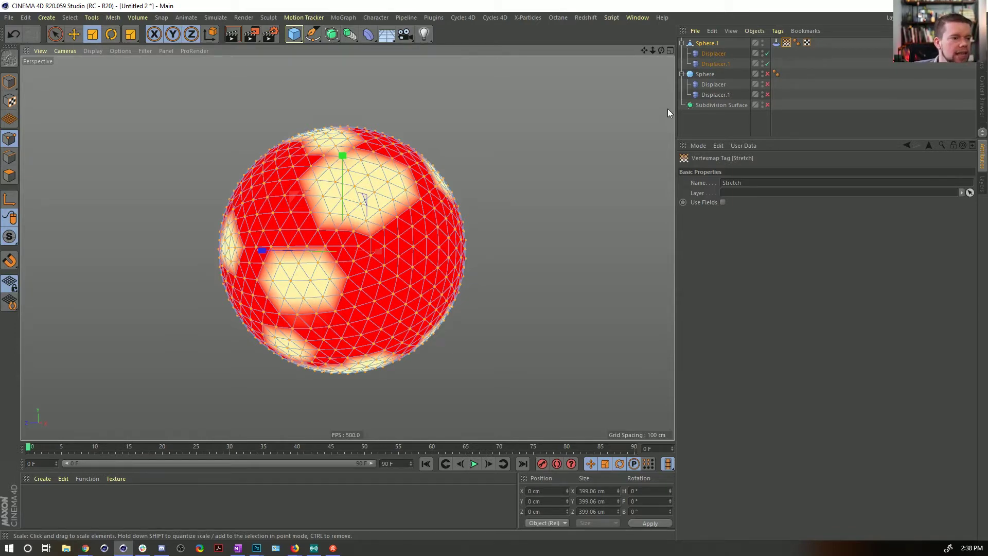
# - Switch to model mode and inspect the Stretch map on the displaced sphere copy from several angles
pyautogui.click(16, 82)
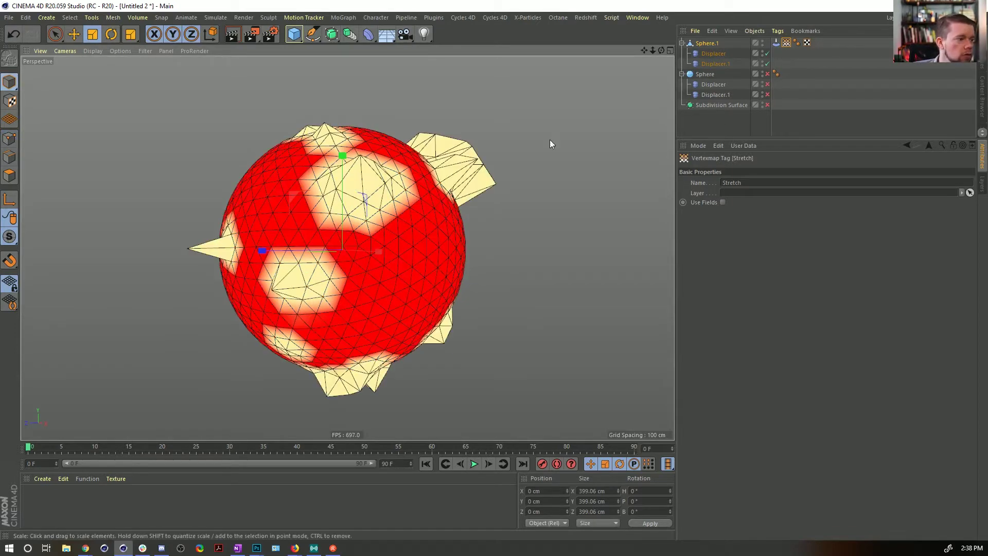
pyautogui.click(745, 124)
pyautogui.keyDown('alt'); pyautogui.moveTo(449, 187); pyautogui.dragTo(401, 243); pyautogui.keyUp('alt')
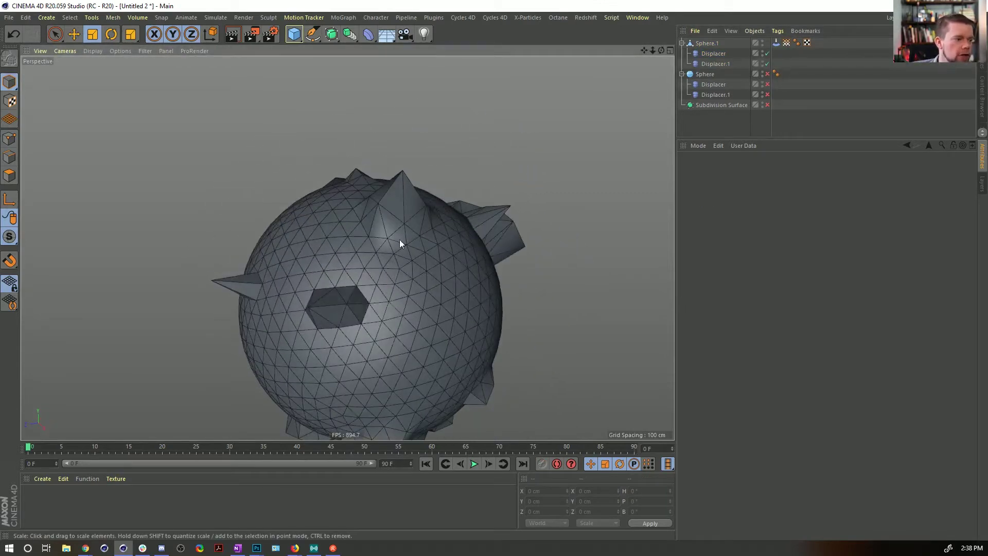
pyautogui.click(786, 43)
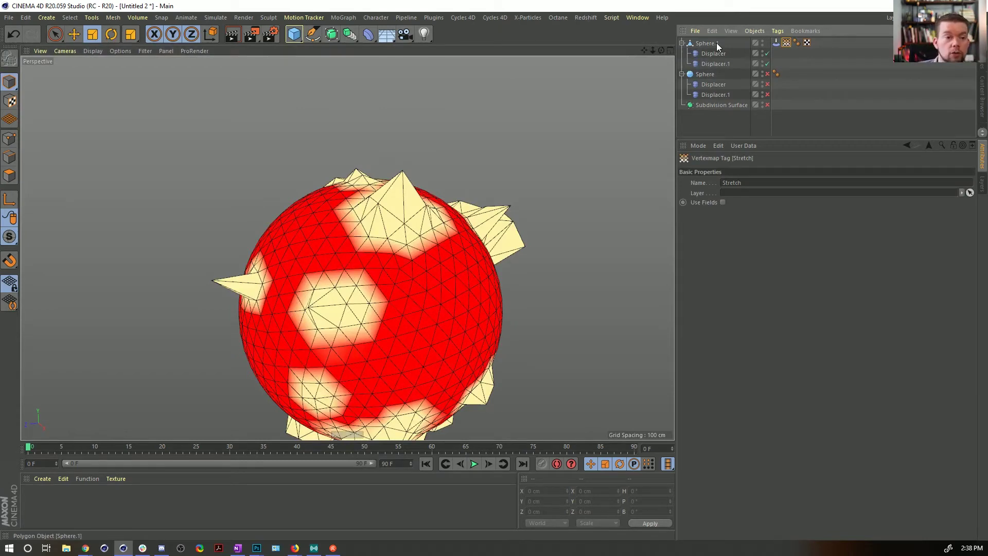
pyautogui.keyDown('alt'); pyautogui.moveTo(358, 294); pyautogui.dragTo(312, 327); pyautogui.keyUp('alt')
pyautogui.keyDown('alt'); pyautogui.moveTo(353, 298); pyautogui.dragTo(334, 180); pyautogui.keyUp('alt')
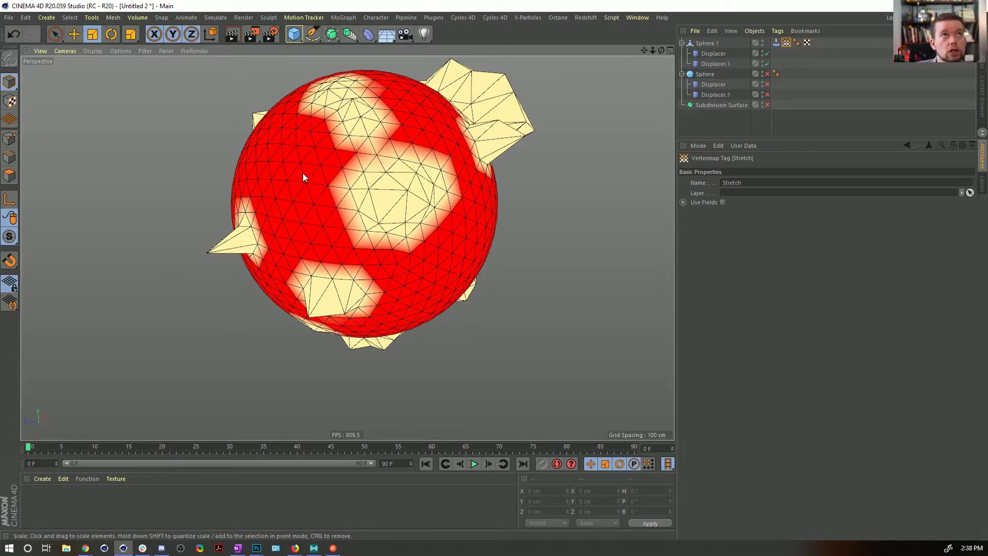
pyautogui.moveTo(308, 199)
pyautogui.keyDown('alt'); pyautogui.mouseDown()
pyautogui.moveTo(252, 185)
pyautogui.moveTo(311, 192)
pyautogui.mouseUp(); pyautogui.keyUp('alt')
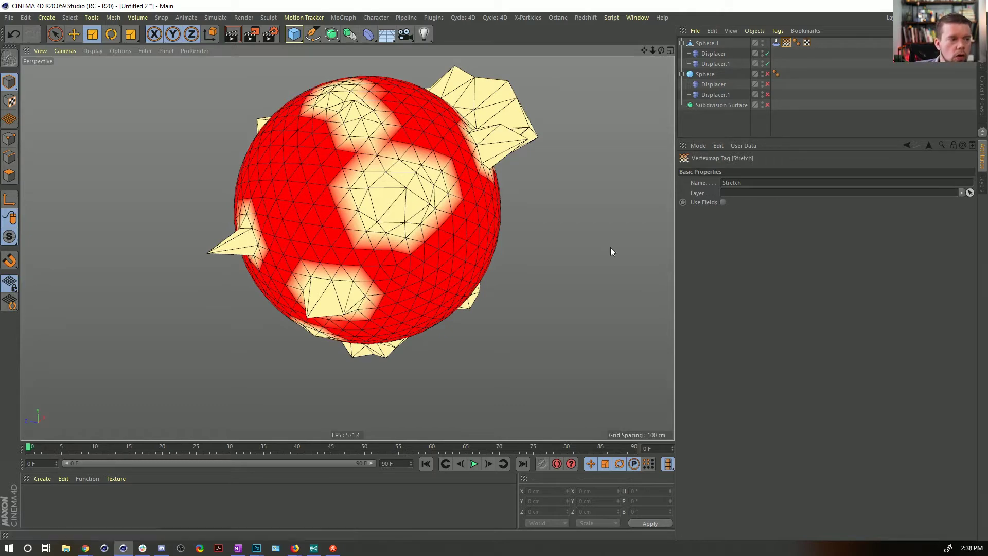
# - Make Sphere.1 a child of the Subdivision Surface and enable the Subdivision Surface
pyautogui.click(800, 93)
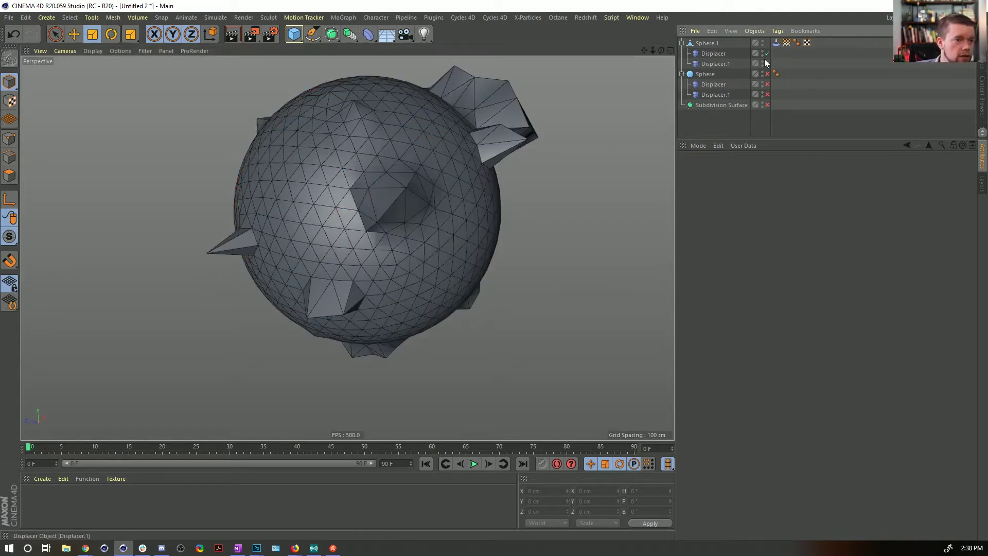
pyautogui.click(715, 43)
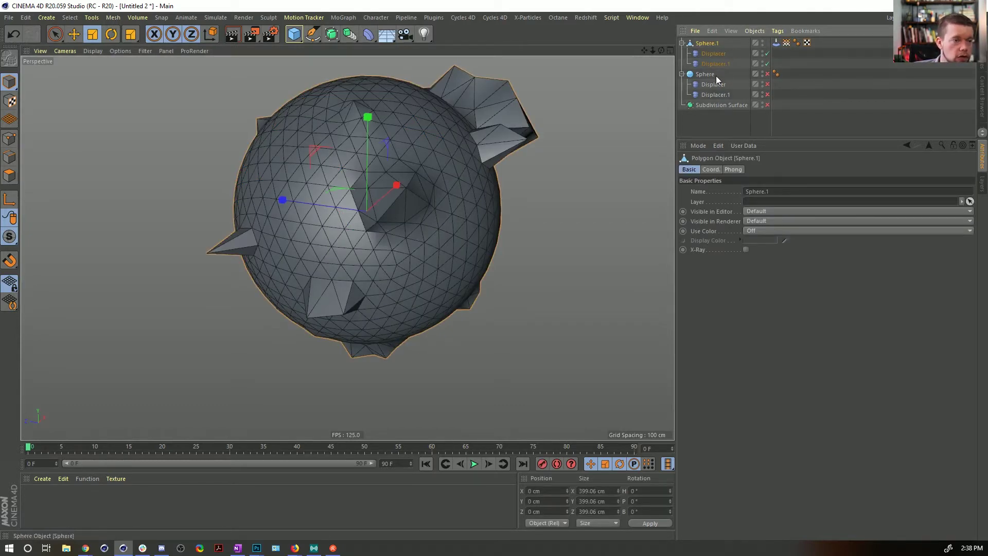
pyautogui.moveTo(709, 44); pyautogui.dragTo(716, 104)
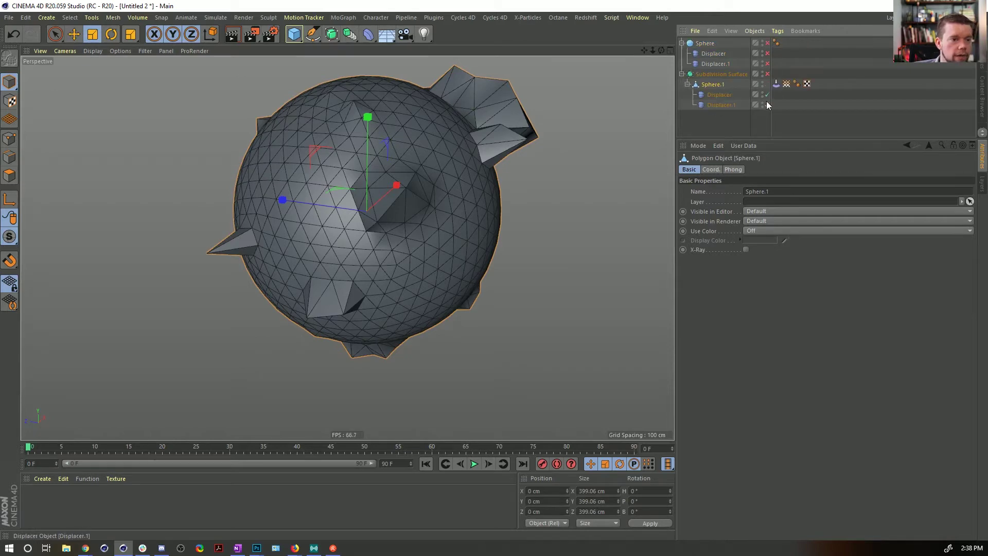
pyautogui.click(767, 75)
pyautogui.click(808, 116)
pyautogui.keyDown('alt'); pyautogui.moveTo(440, 170); pyautogui.dragTo(422, 164); pyautogui.keyUp('alt')
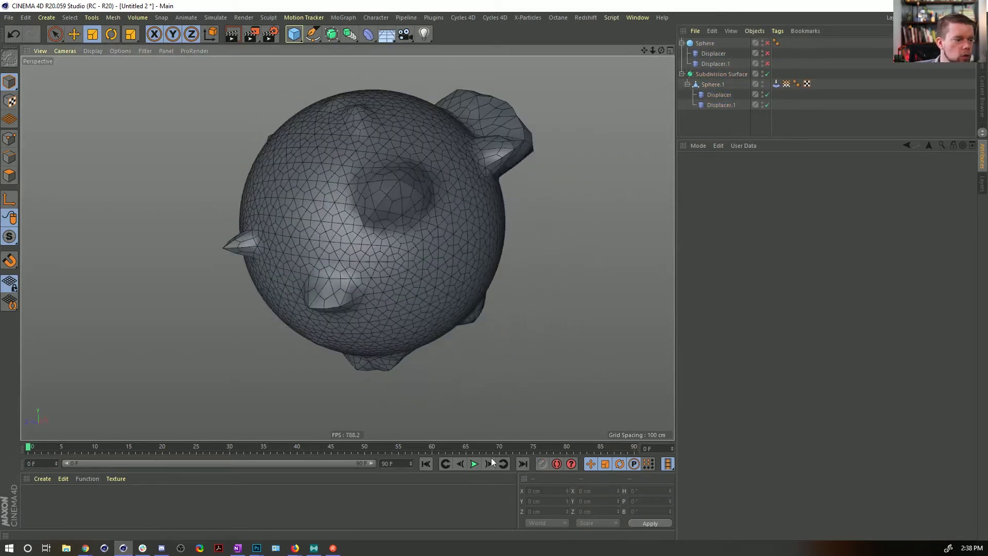
# - Increase the height of Sphere.1's Displacer.1 and set the strength of its first Displacer to 44%
pyautogui.click(721, 105)
pyautogui.moveTo(747, 215)
pyautogui.mouseDown()
pyautogui.moveTo(747, 203)
pyautogui.moveTo(747, 215)
pyautogui.mouseUp()
pyautogui.click(719, 95)
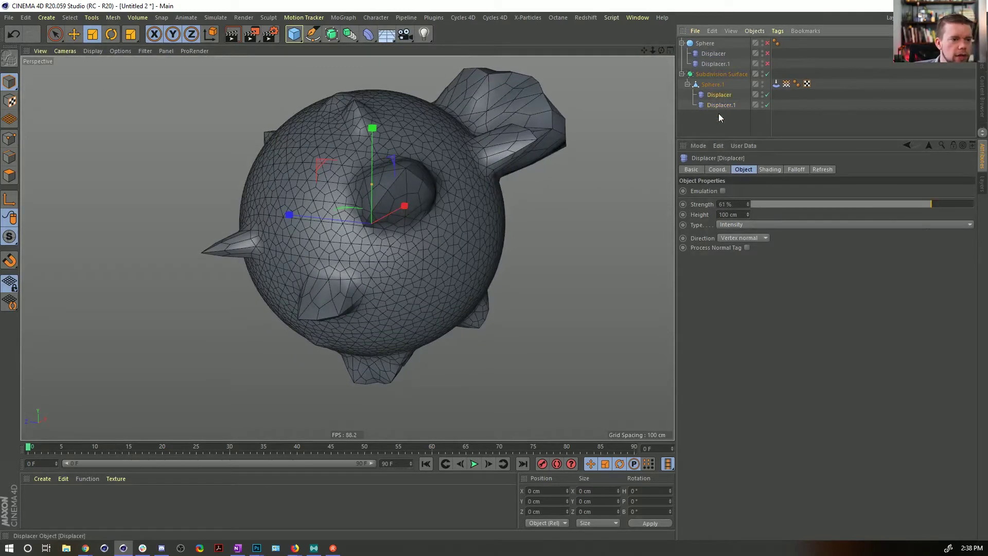
pyautogui.moveTo(947, 204); pyautogui.dragTo(913, 204)
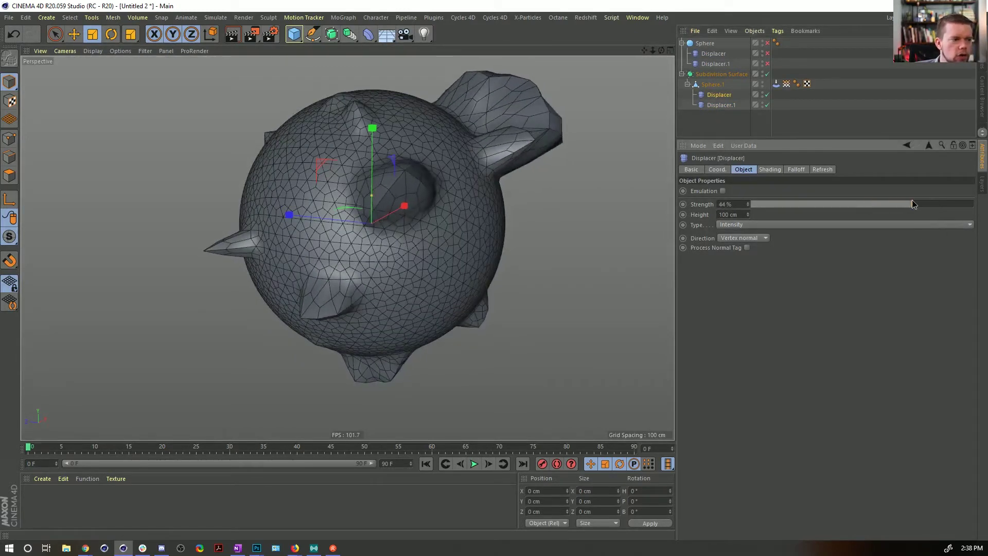
# - Review the smoothed displaced sphere and play its animation, stopping at frame 46
pyautogui.keyDown('alt'); pyautogui.moveTo(346, 183); pyautogui.dragTo(301, 130); pyautogui.keyUp('alt')
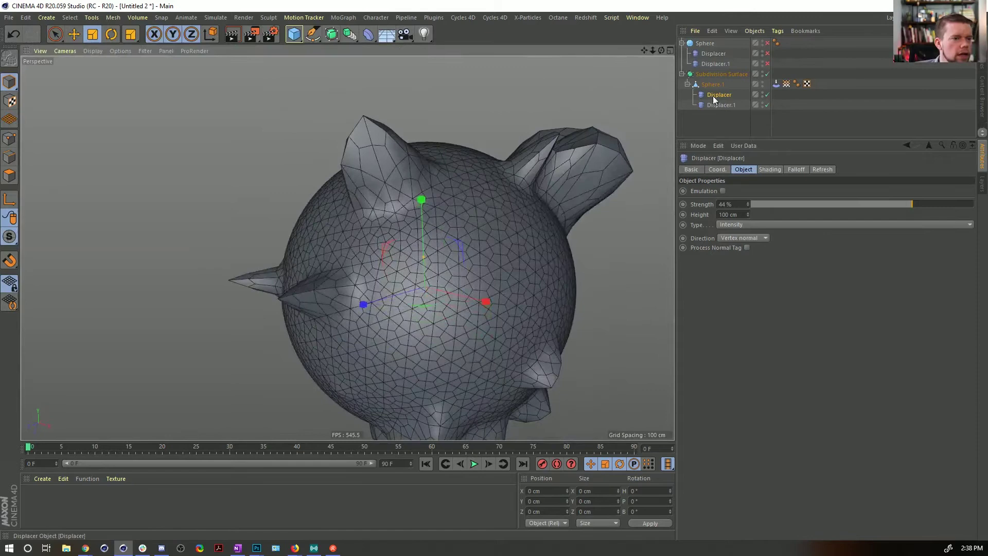
pyautogui.click(727, 122)
pyautogui.keyDown('alt'); pyautogui.moveTo(425, 194); pyautogui.dragTo(447, 227); pyautogui.keyUp('alt')
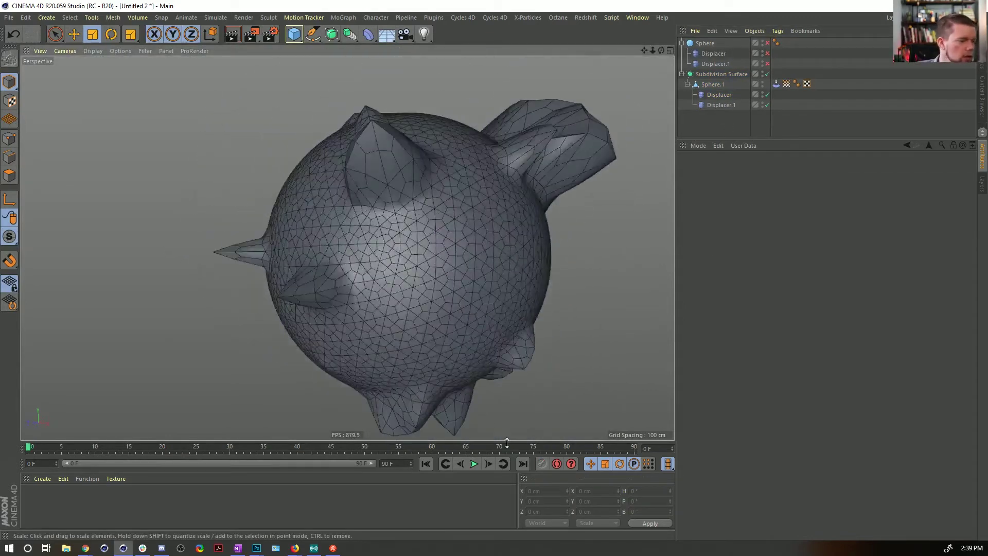
pyautogui.click(474, 464)
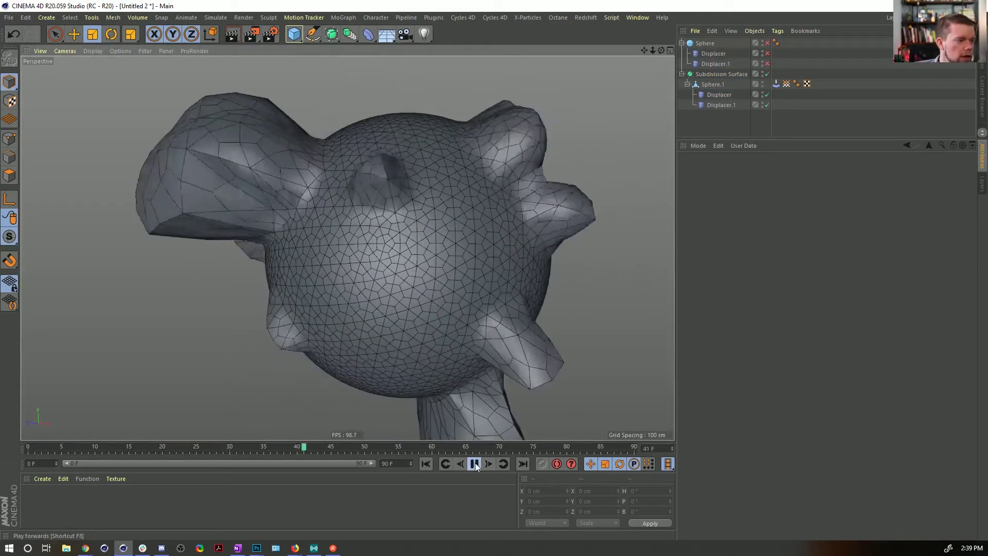
pyautogui.click(475, 463)
# - Create a material with a Vertex Map shader as its color texture and apply it to the Subdivision Surface
pyautogui.doubleClick(112, 494)
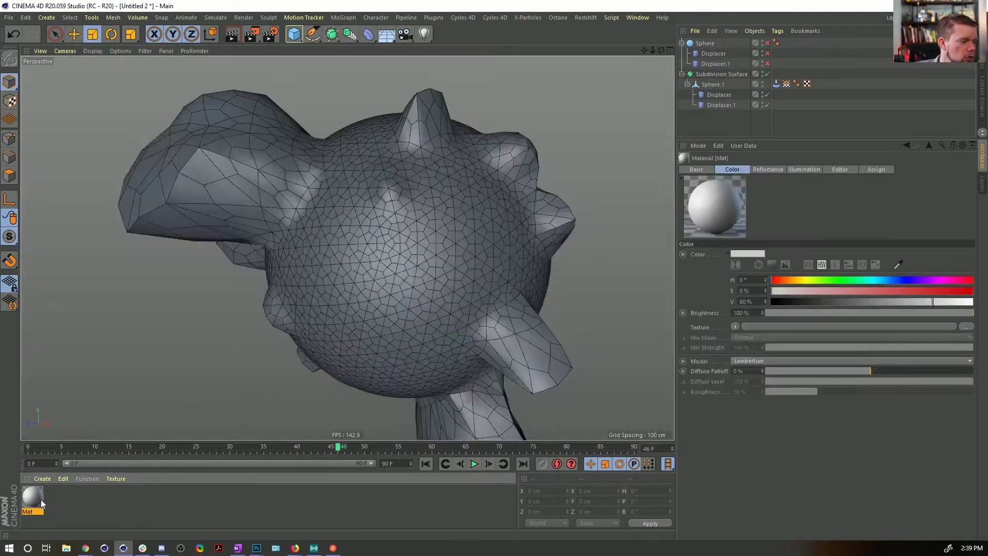
pyautogui.moveTo(642, 12); pyautogui.dragTo(723, 74)
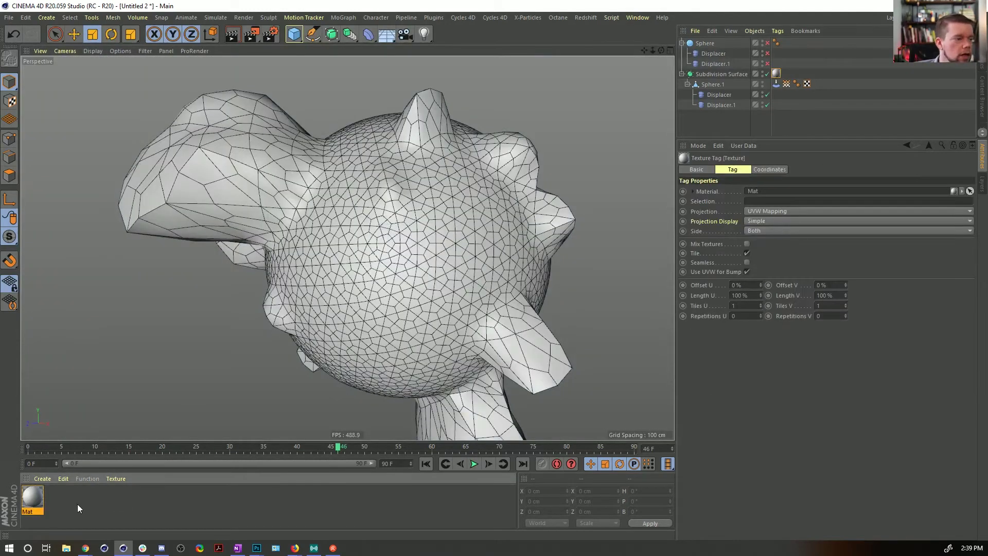
pyautogui.click(33, 497)
pyautogui.moveTo(987, 78); pyautogui.dragTo(238, 71)
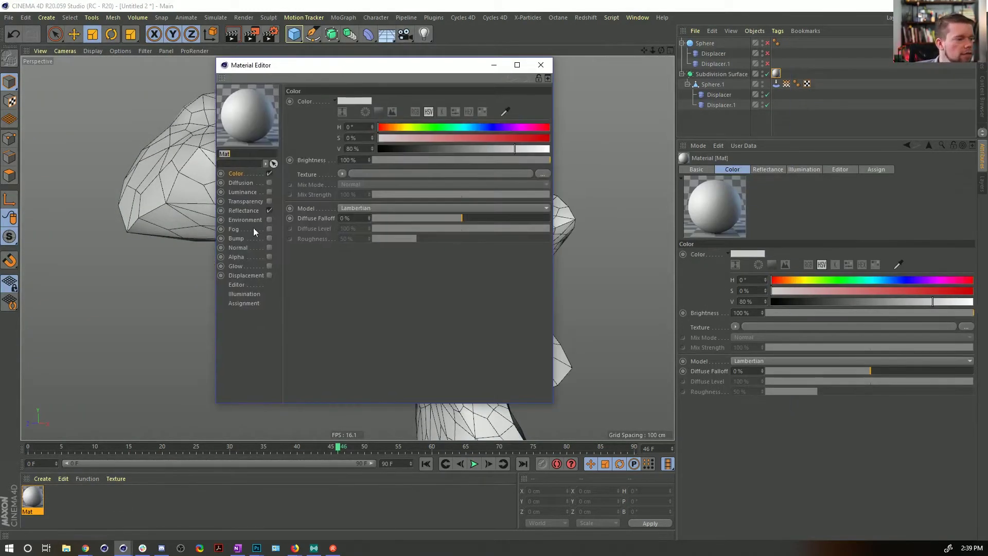
pyautogui.click(342, 173)
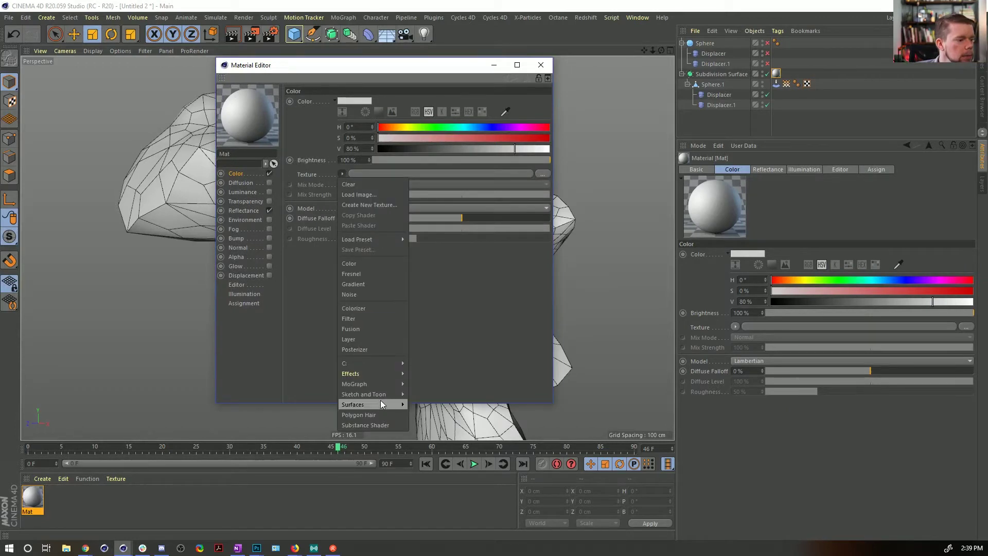
pyautogui.moveTo(363, 365)
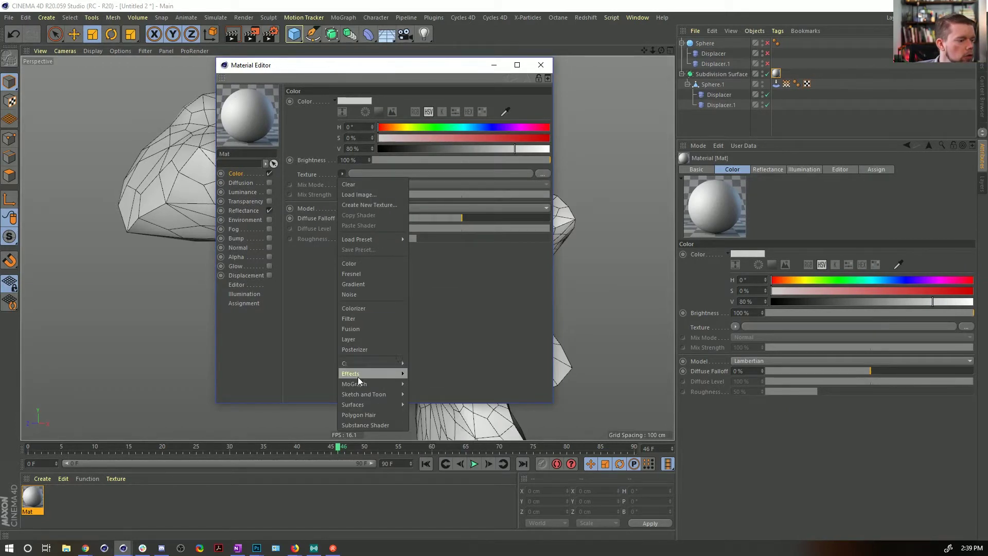
pyautogui.click(445, 523)
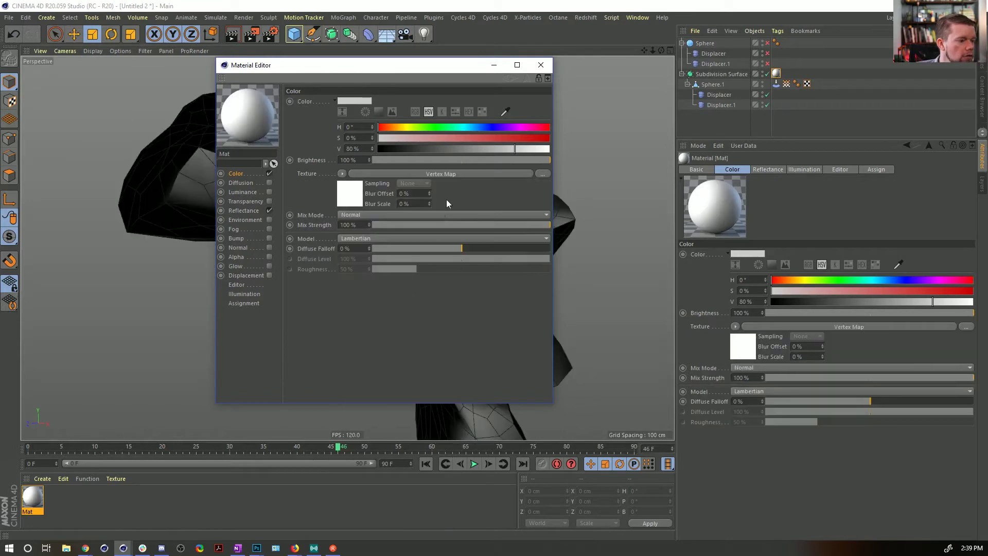
pyautogui.click(540, 65)
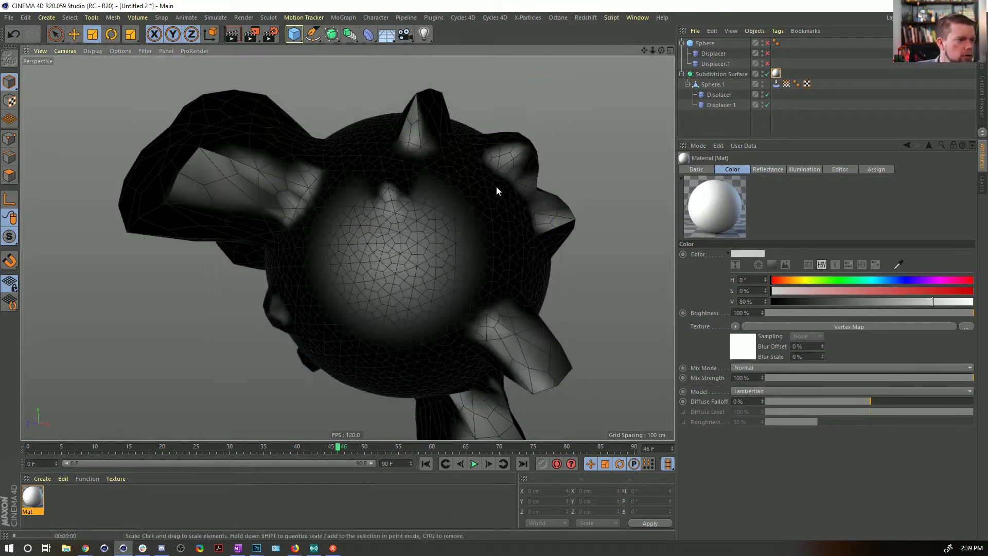
# - Move the material tag from the Subdivision Surface to Sphere.1, rendering the view before and after
pyautogui.hotkey('ctrl', 'r')
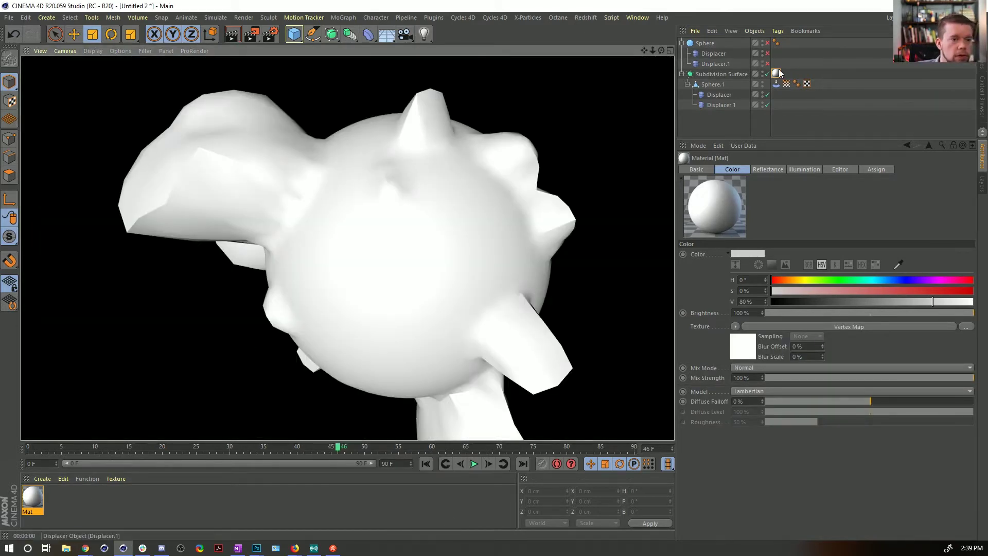
pyautogui.moveTo(776, 73); pyautogui.dragTo(818, 83)
pyautogui.hotkey('ctrl', 'r')
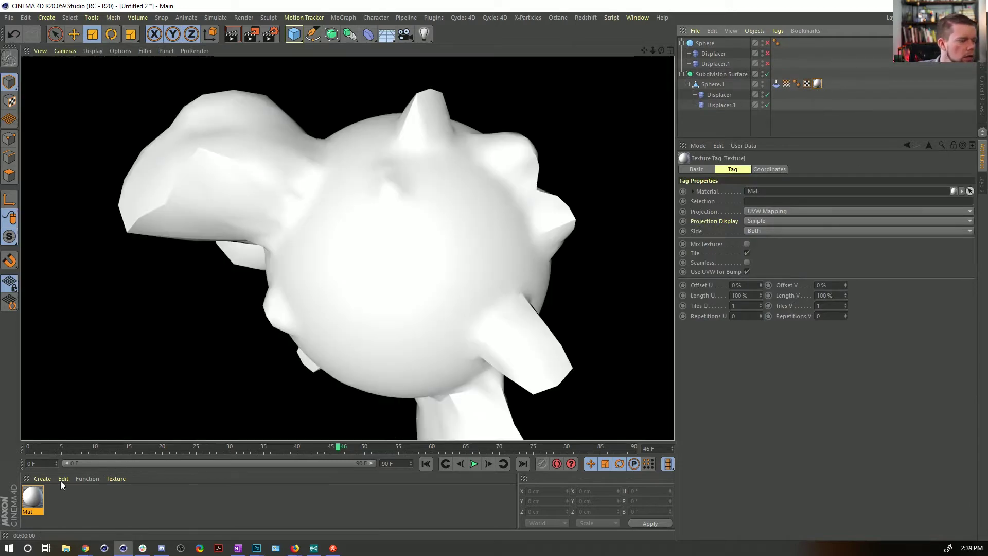
# - Link the Stretch map to the material's Vertex Map shader and render the view
pyautogui.doubleClick(33, 496)
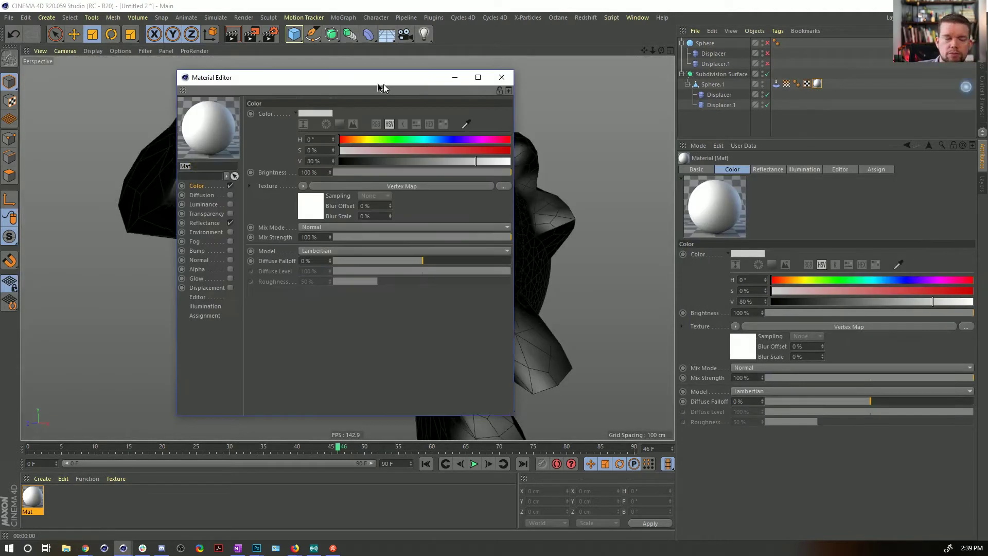
pyautogui.click(305, 198)
pyautogui.moveTo(786, 84); pyautogui.dragTo(426, 193)
pyautogui.hotkey('ctrl', 'r')
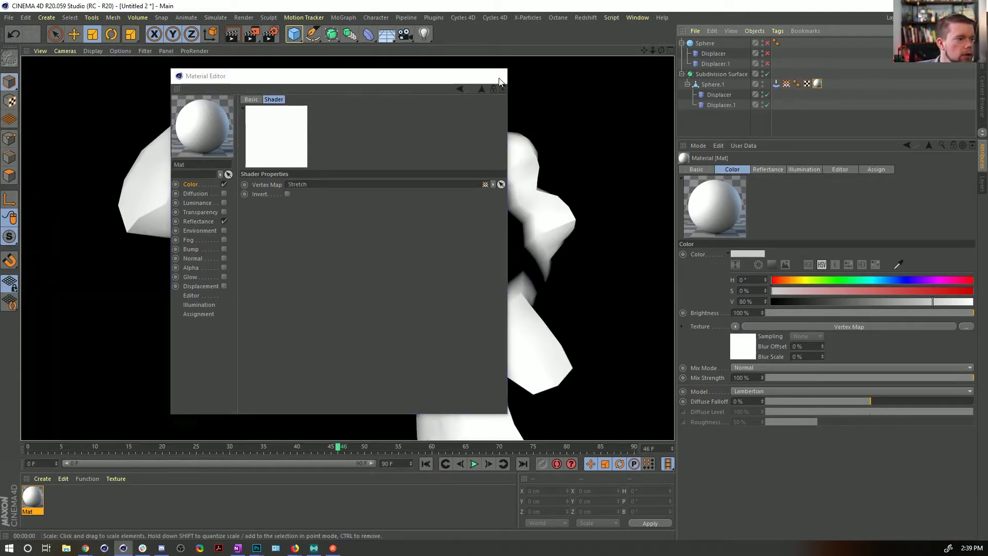
pyautogui.click(495, 75)
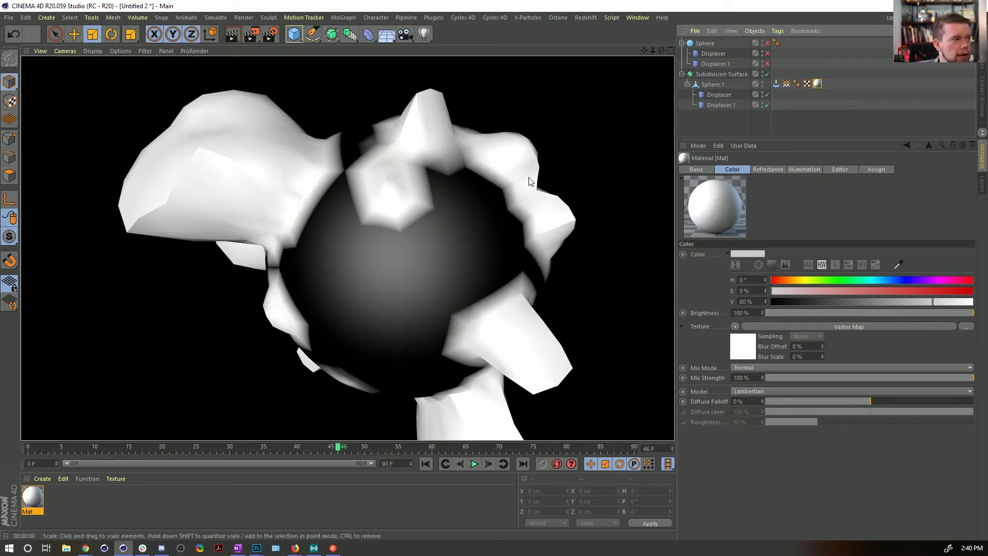
# - Save the scene in the Episode11 SceneFiles folder as [2a]Stretching.c4d
pyautogui.hotkey('ctrl', 's')
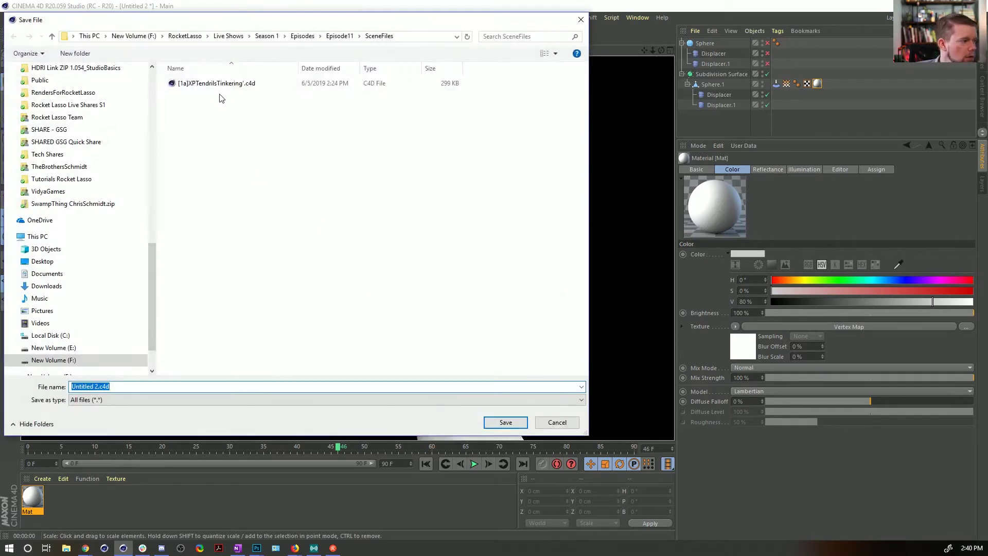
pyautogui.click(216, 84)
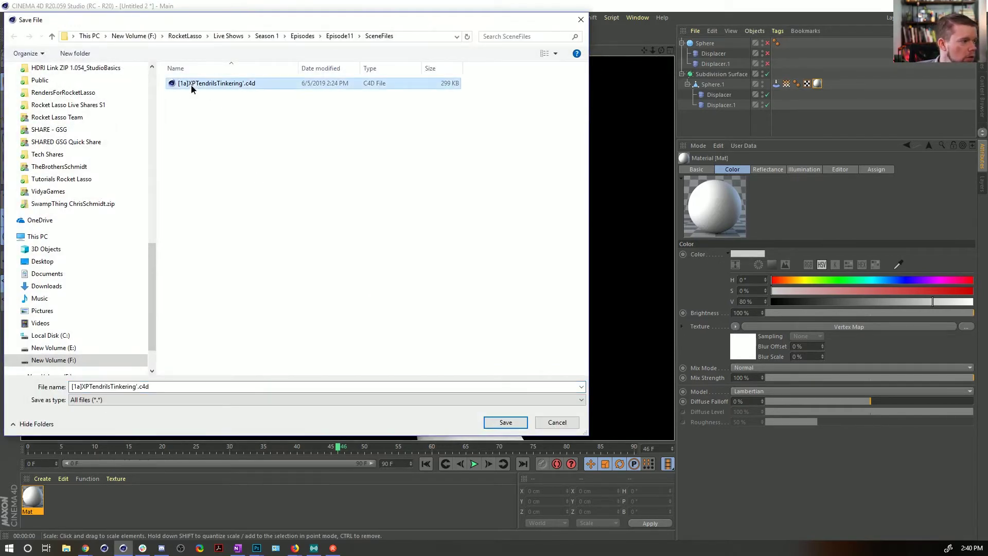
pyautogui.click(81, 388)
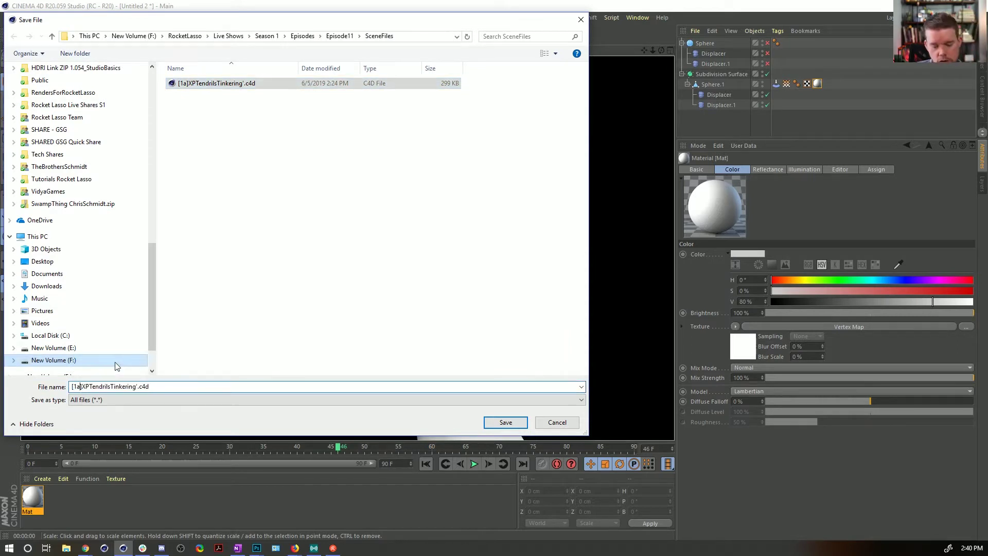
pyautogui.press('BackSpace')
pyautogui.write('2')
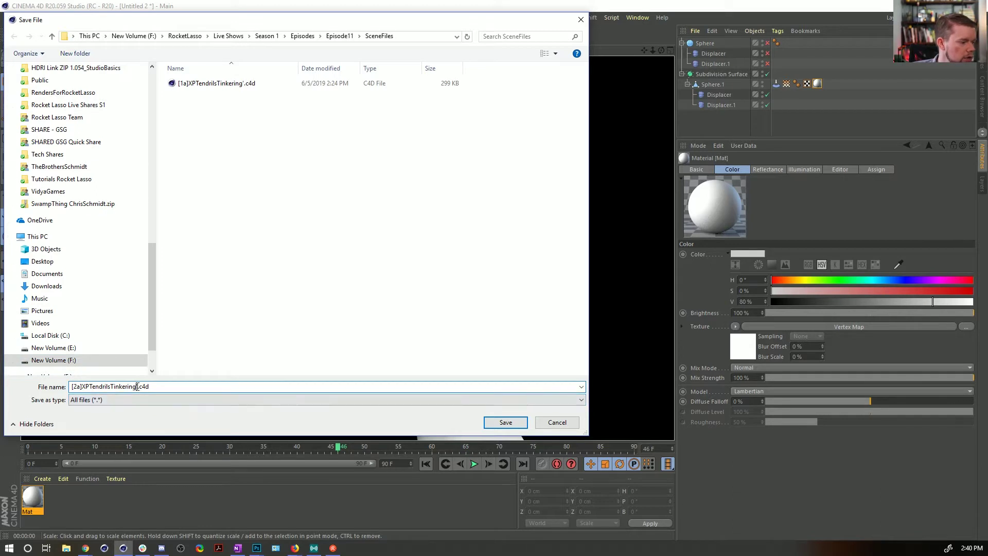
pyautogui.moveTo(137, 387); pyautogui.dragTo(80, 386)
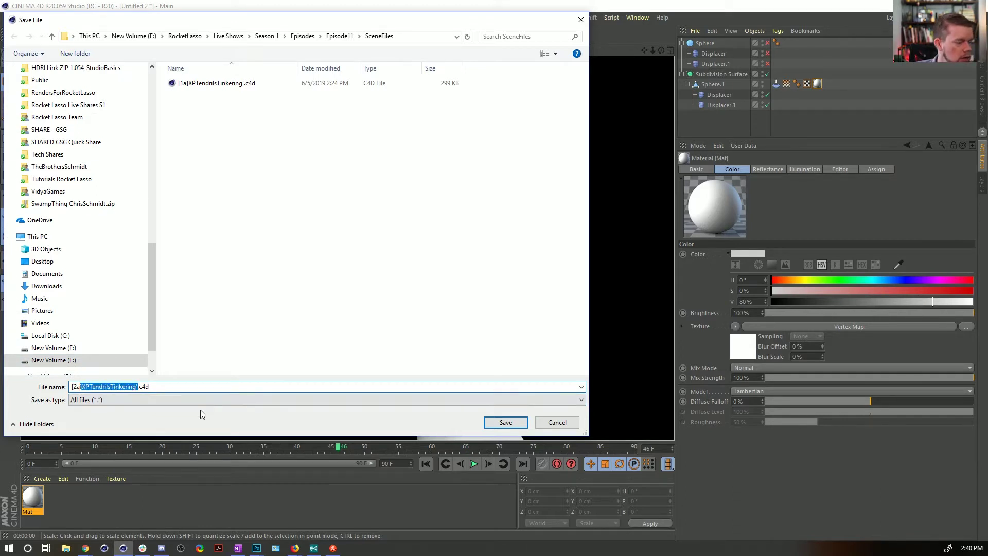
pyautogui.press('BackSpace')
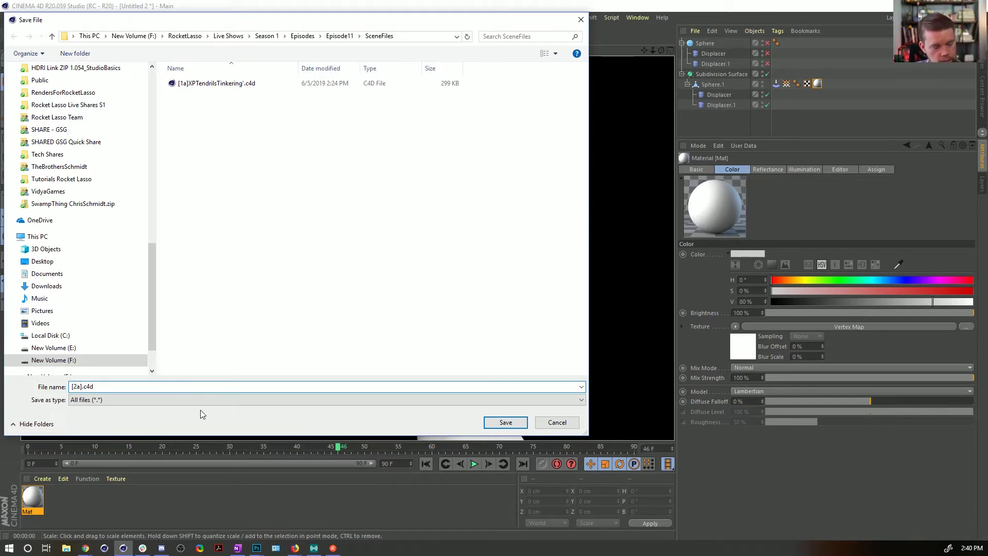
pyautogui.write('Streching')
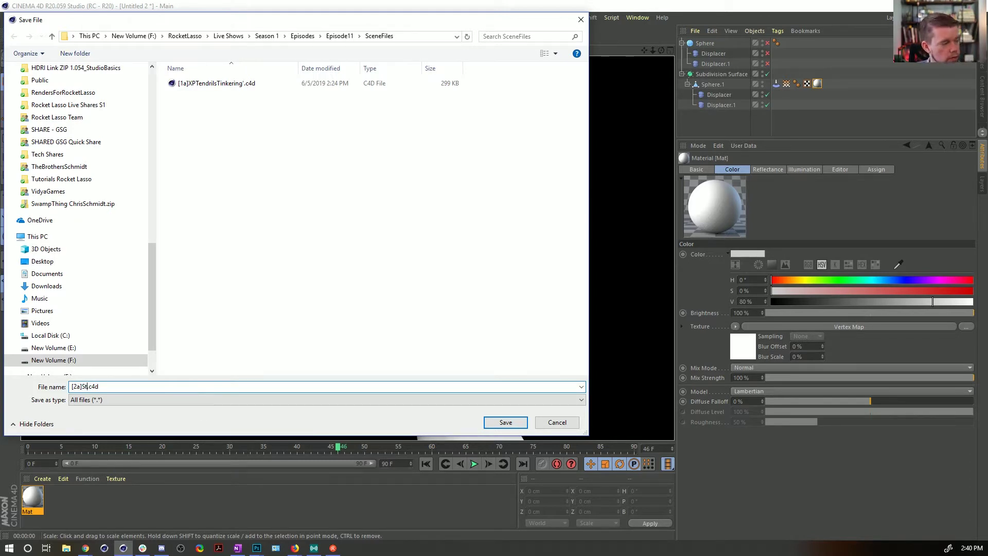
pyautogui.press('BackSpace')
pyautogui.press('BackSpace')
pyautogui.press('BackSpace')
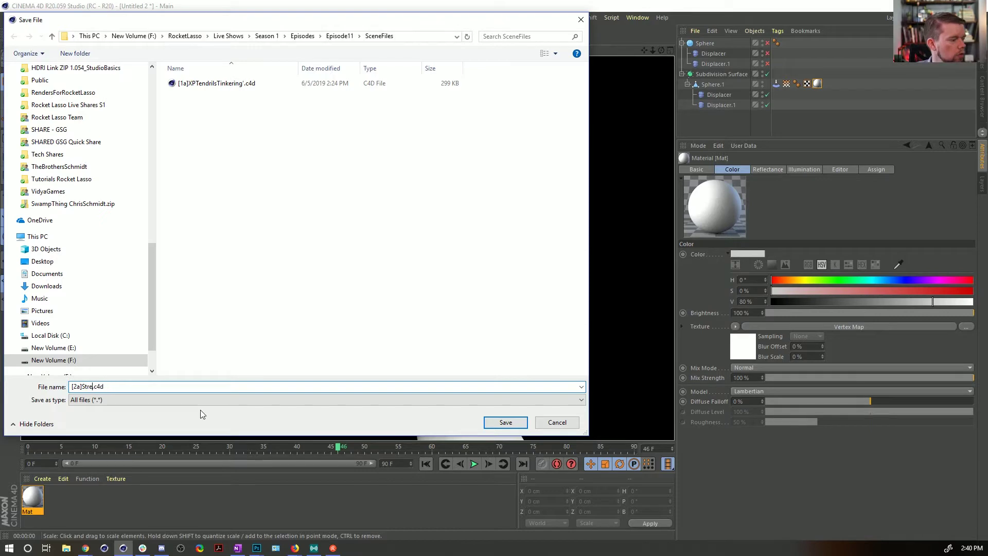
pyautogui.write('tching')
pyautogui.press('Return')
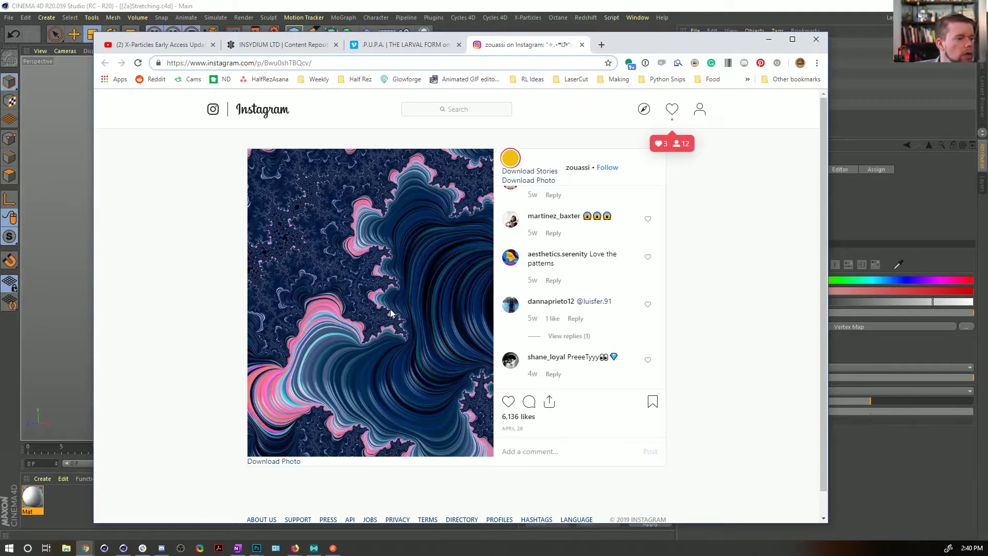
# - Examine the blue and pink fractal artwork in the Instagram post, along with its caption and comments
pyautogui.scroll(-1, 393, 319)
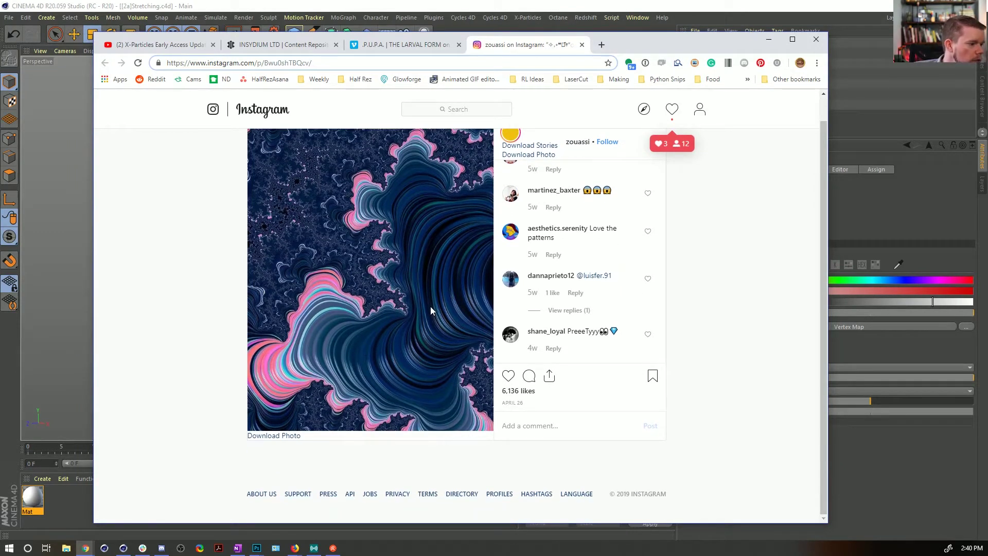
pyautogui.scroll(4, 539, 303)
pyautogui.scroll(4, 556, 283)
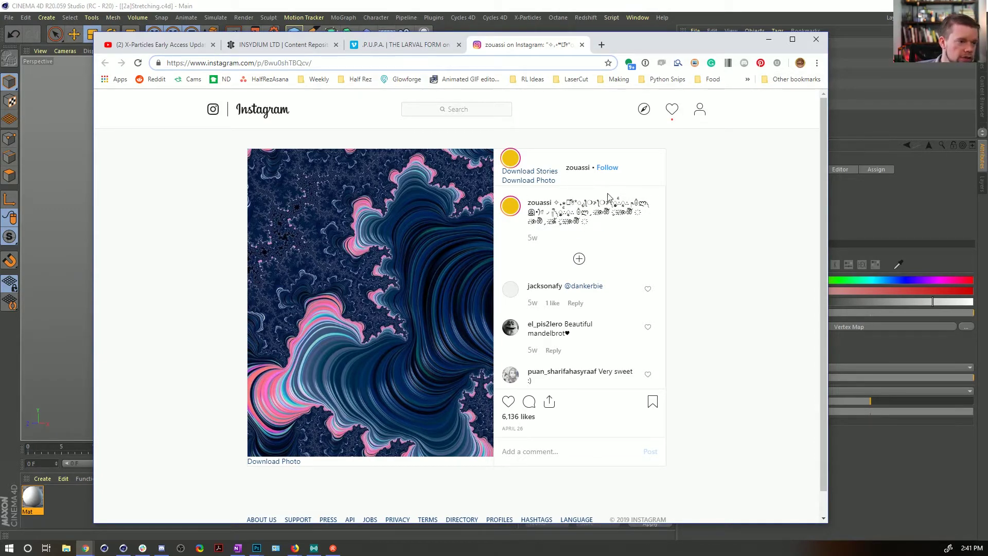
pyautogui.moveTo(555, 200); pyautogui.dragTo(592, 224)
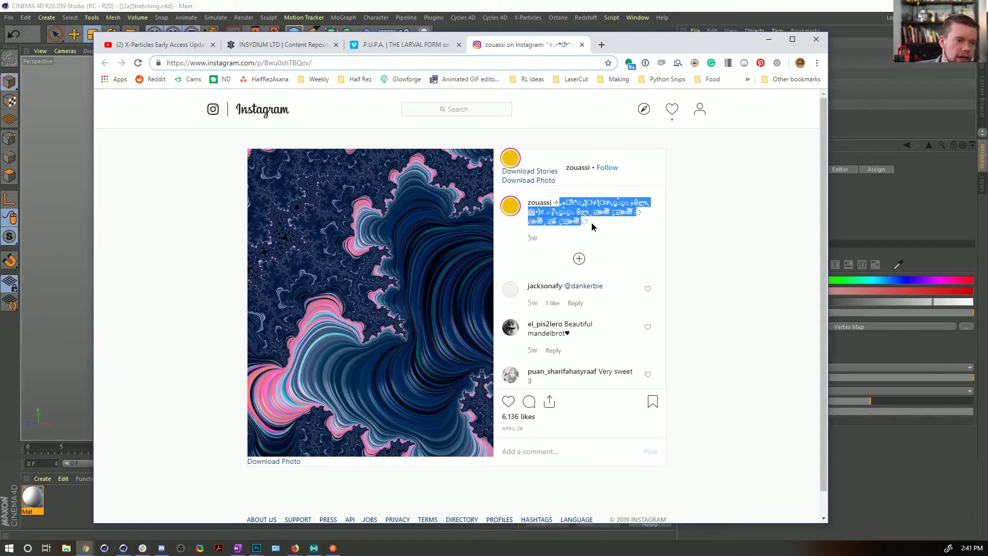
pyautogui.click(727, 230)
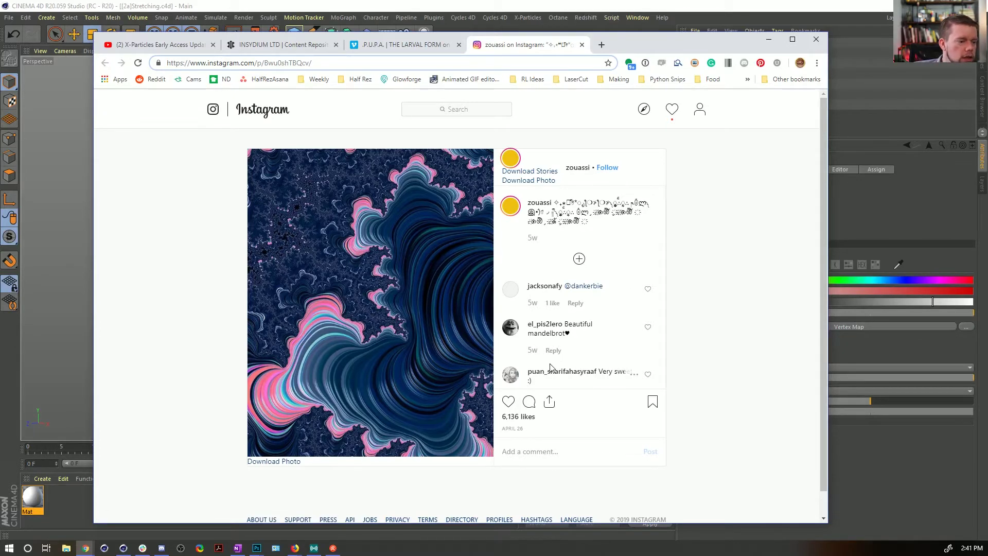
pyautogui.scroll(-4, 566, 362)
pyautogui.scroll(-3, 592, 363)
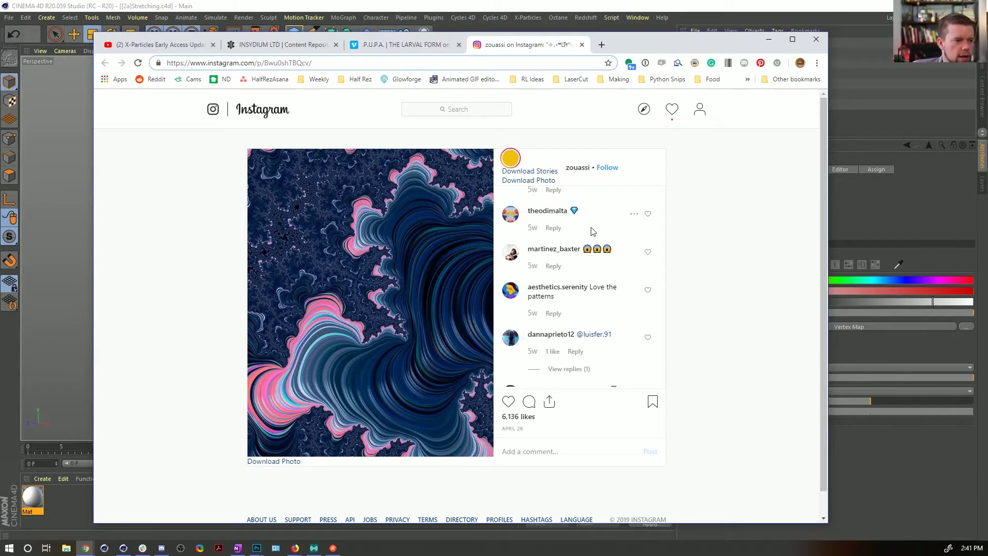
pyautogui.scroll(-1, 590, 258)
pyautogui.scroll(-1, 592, 268)
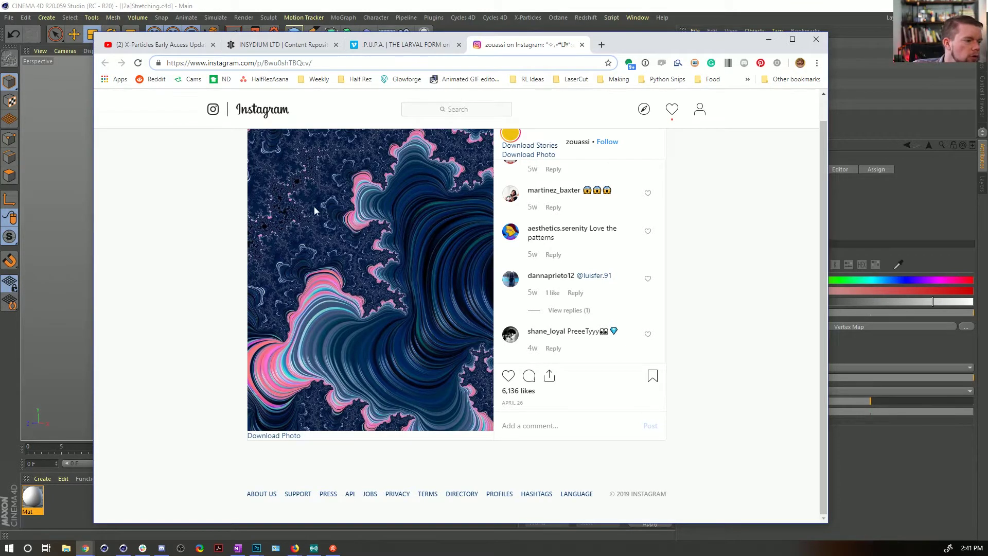
# - Switch back to Cinema 4D and start a new empty scene
pyautogui.click(718, 11)
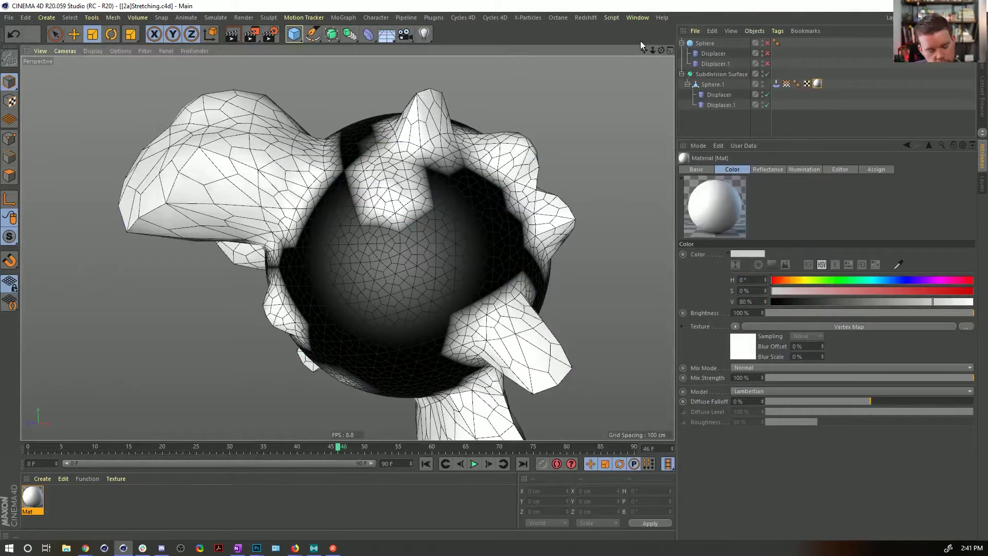
pyautogui.hotkey('ctrl', 'n')
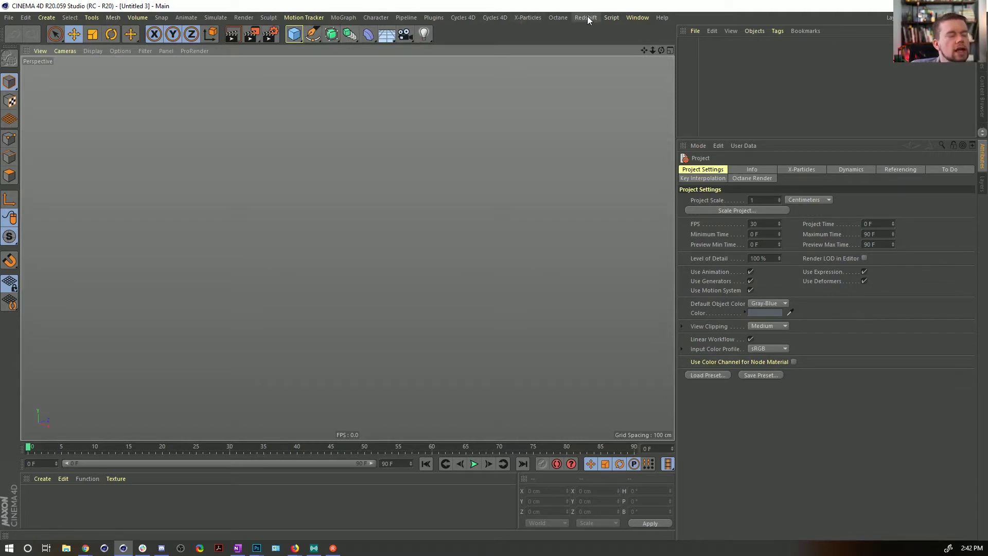
pyautogui.click(538, 18)
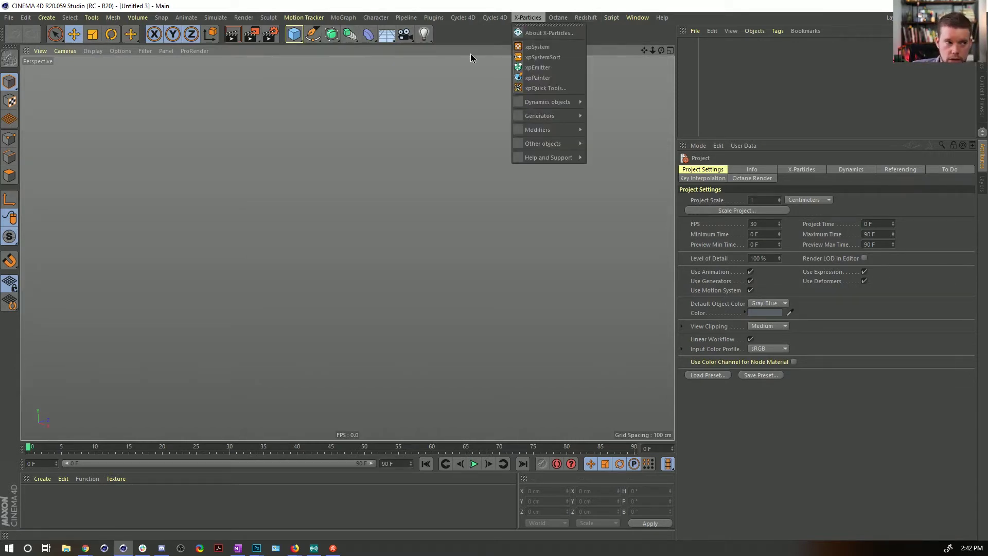
pyautogui.click(570, 70)
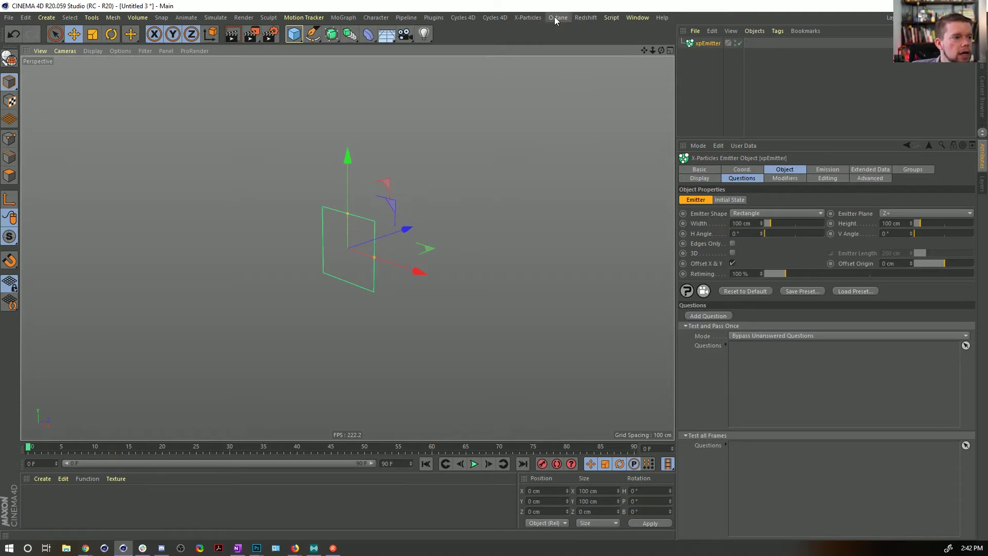
pyautogui.hotkey('ctrl', 'z')
# - Generate a branching trail setup with the Create Branches tool of X-Particles Quick Tools and play the animation to frame 83
pyautogui.click(529, 17)
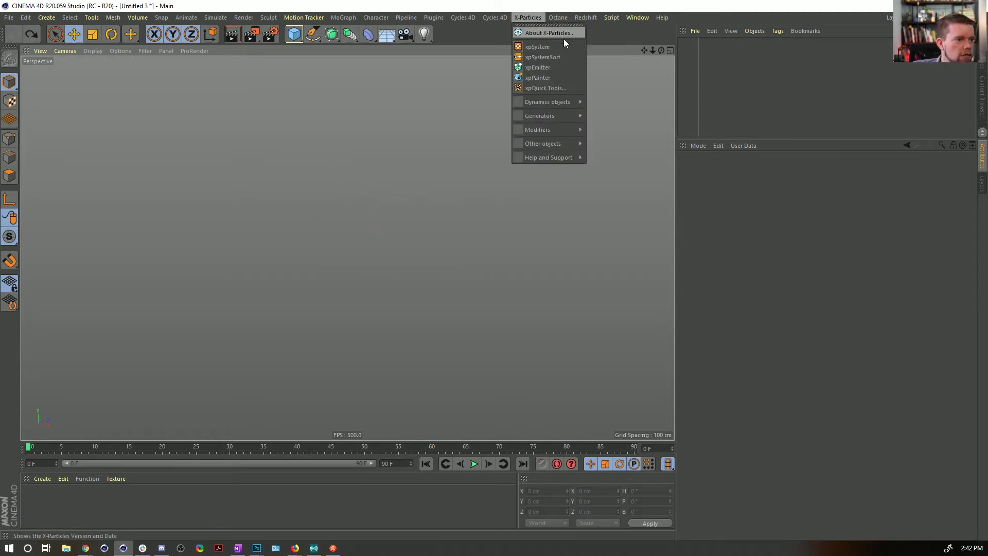
pyautogui.click(559, 88)
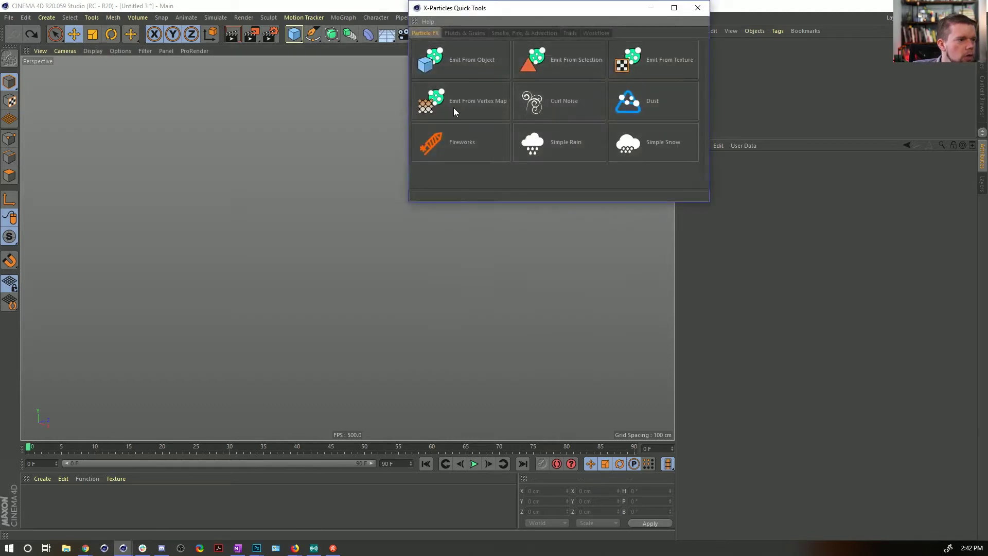
pyautogui.click(571, 34)
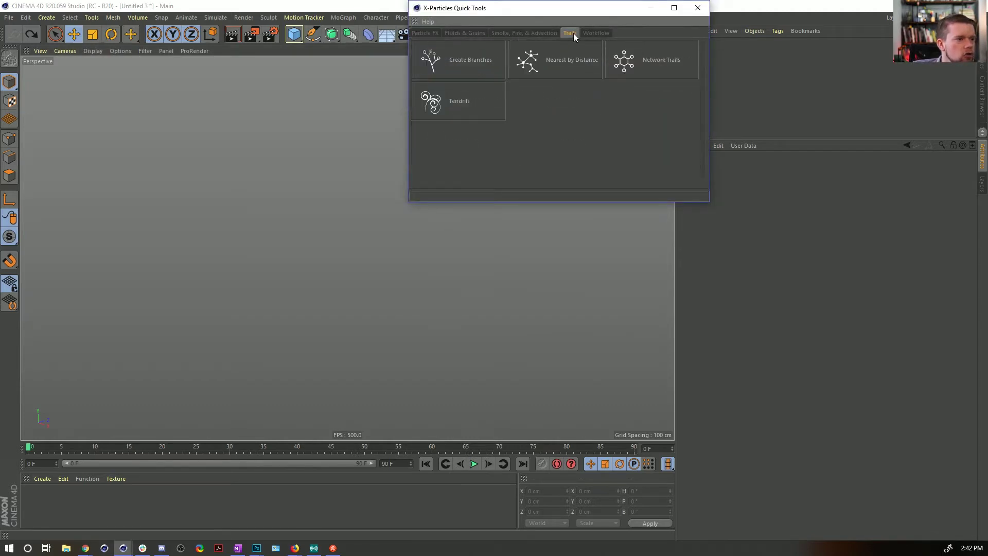
pyautogui.click(462, 58)
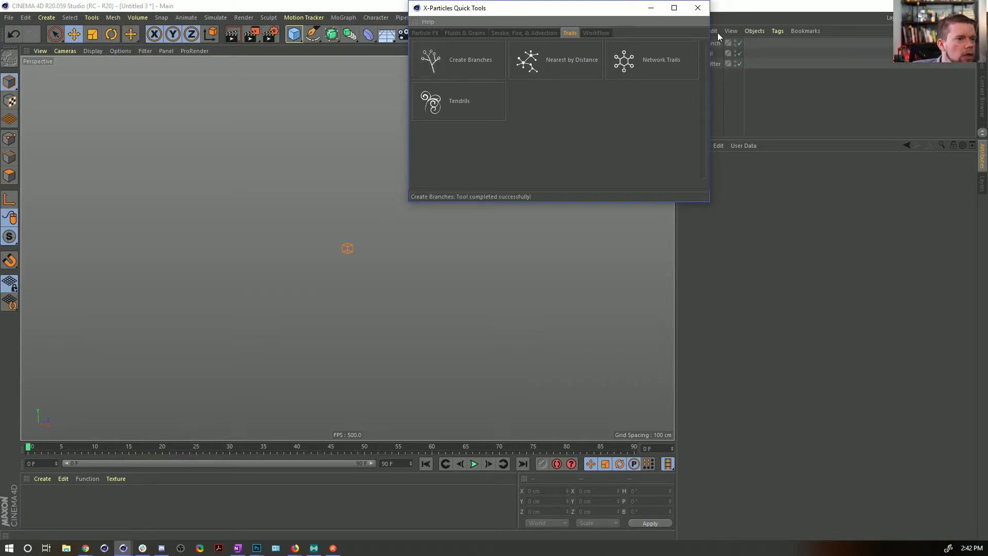
pyautogui.click(698, 8)
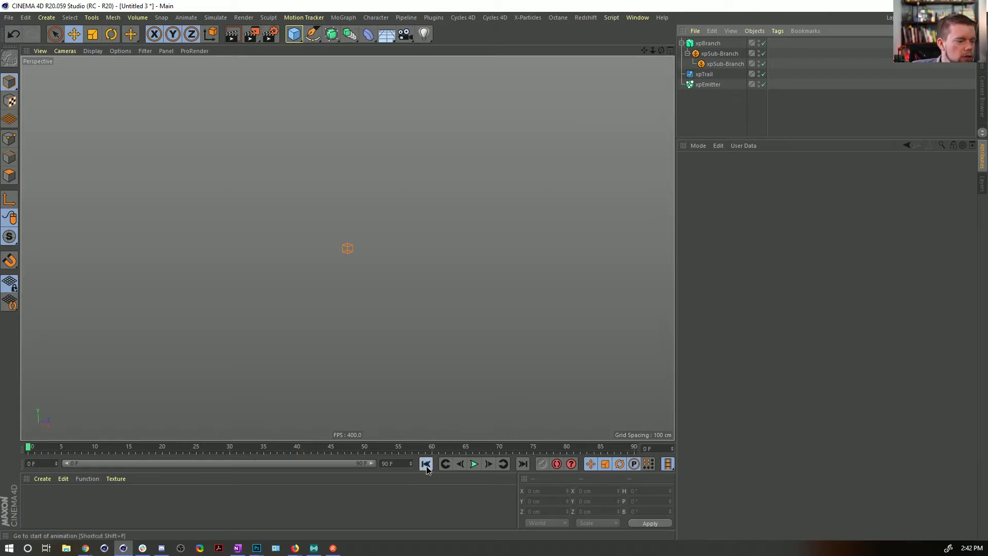
pyautogui.click(474, 464)
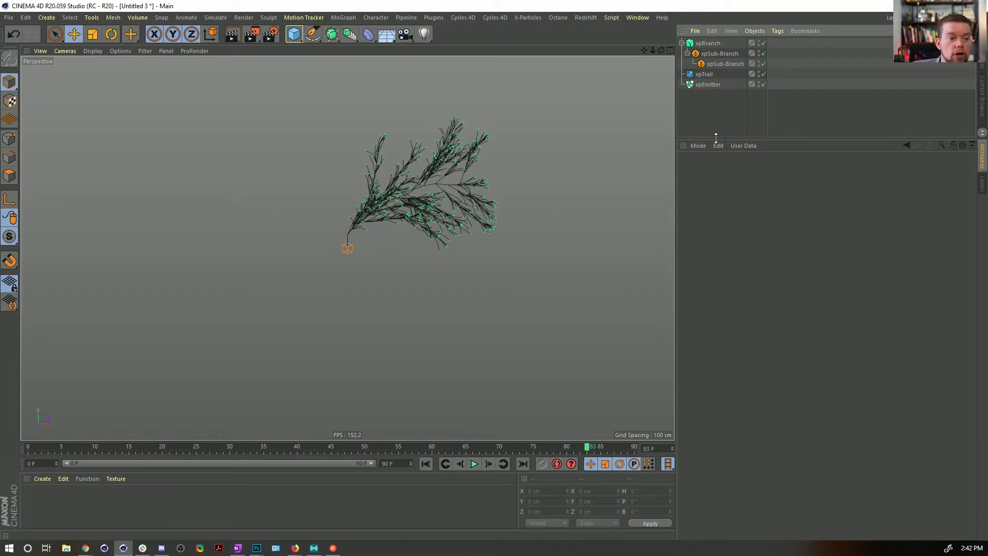
# - Review the settings of xpEmitter and xpTrail, switching the trail off and back on to compare the particles with their splines
pyautogui.moveTo(719, 136); pyautogui.dragTo(712, 315)
pyautogui.click(704, 85)
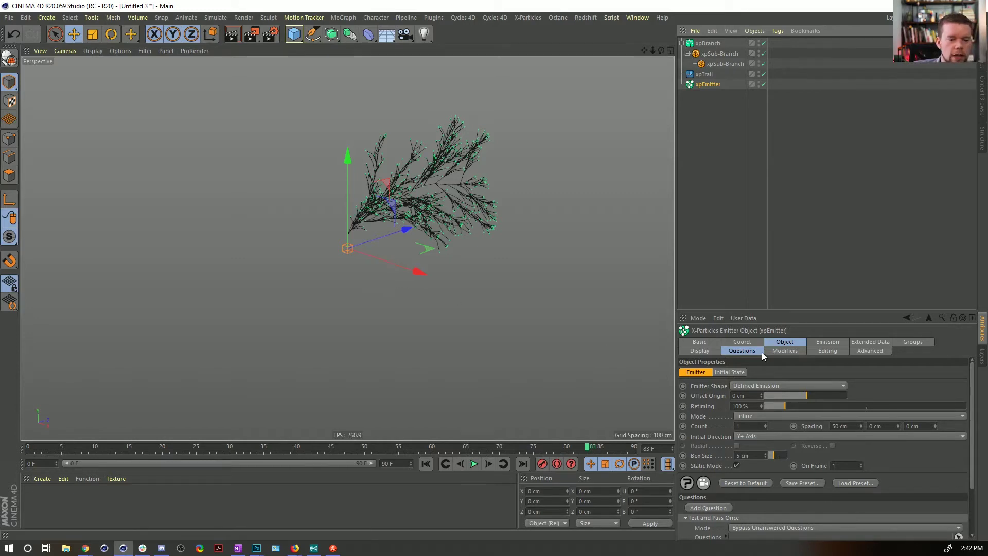
pyautogui.click(704, 77)
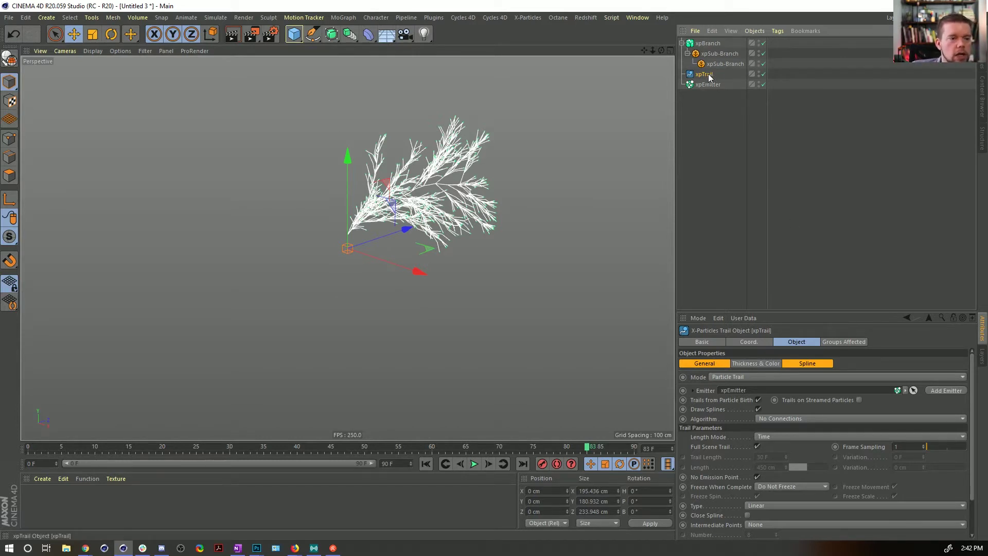
pyautogui.click(764, 74)
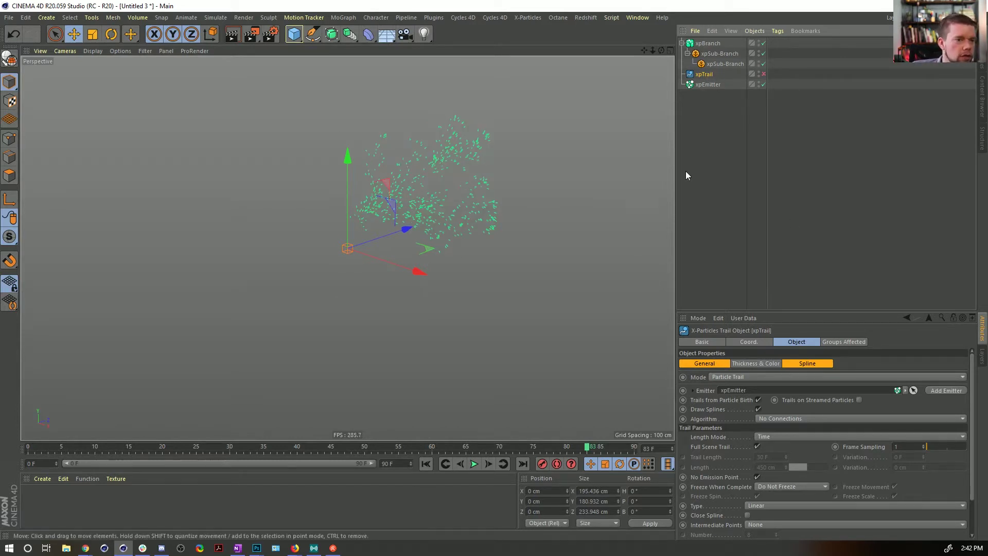
pyautogui.click(763, 74)
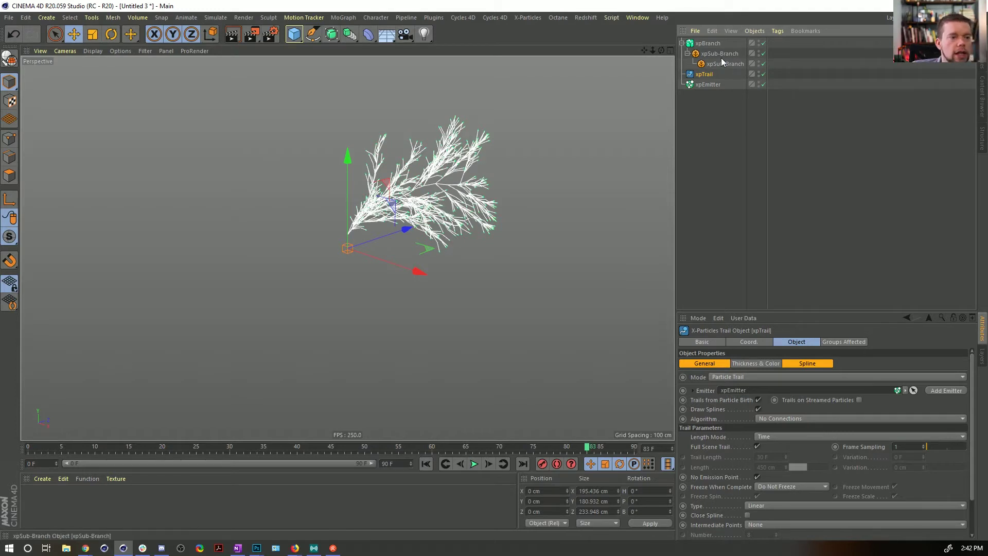
# - Set the xpBranch modifier's maximum and minimum distance to 50 cm and its maximum and minimum bend deviation to 0°
pyautogui.click(708, 44)
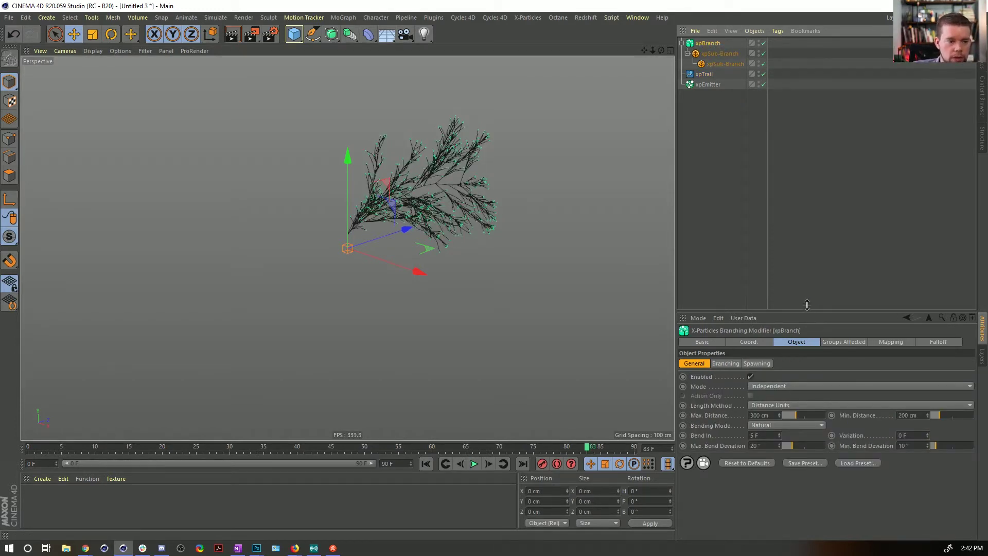
pyautogui.moveTo(808, 311); pyautogui.dragTo(795, 133)
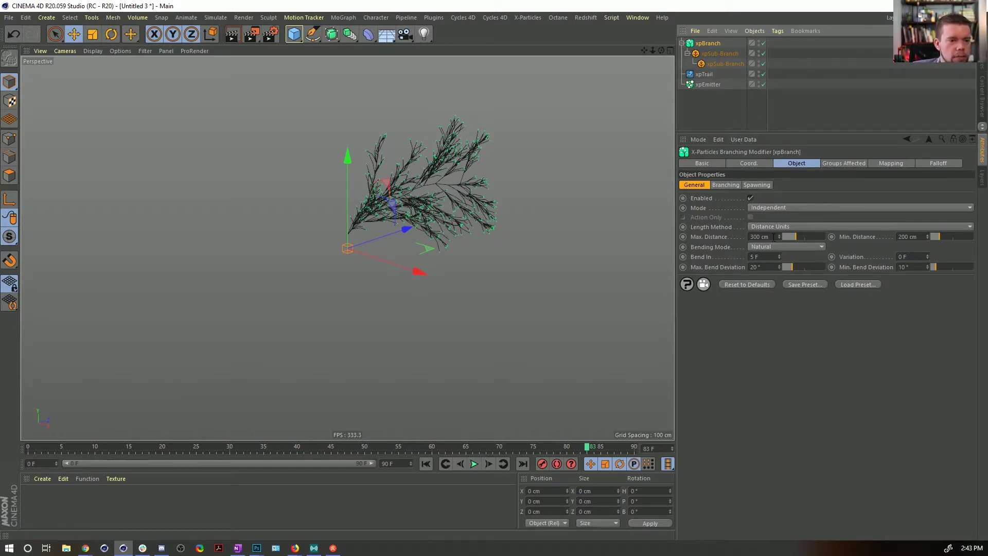
pyautogui.click(922, 237)
pyautogui.moveTo(771, 236); pyautogui.dragTo(703, 235)
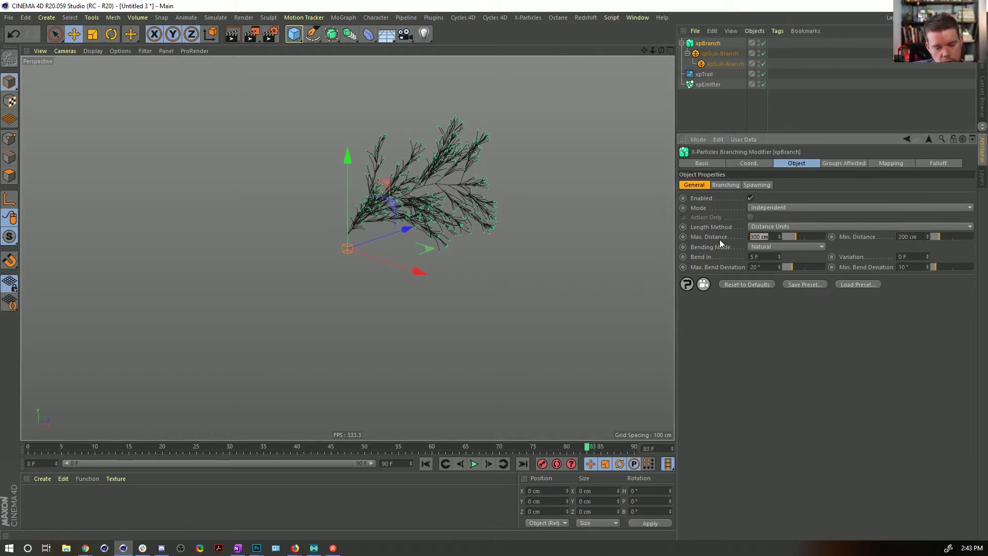
pyautogui.write('50')
pyautogui.press('Return')
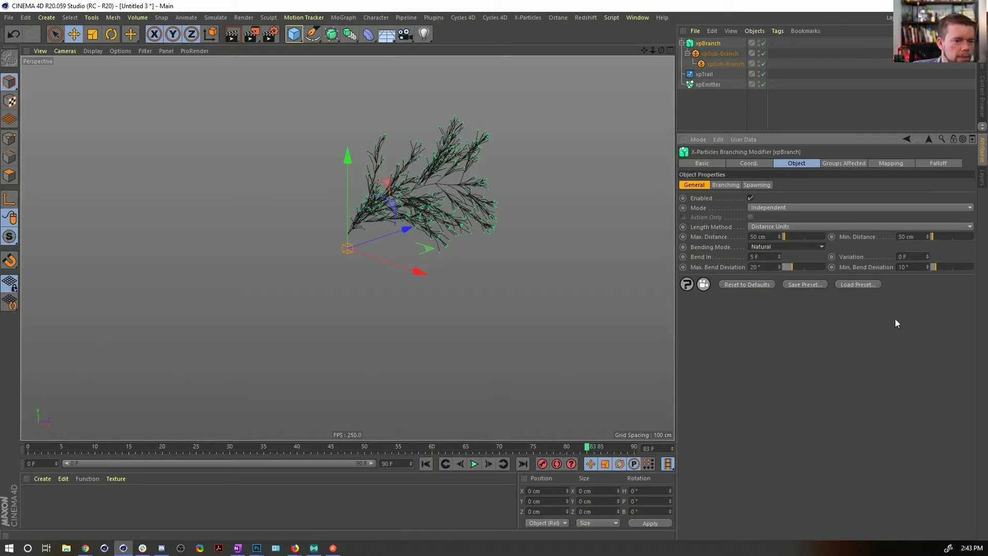
pyautogui.moveTo(934, 265); pyautogui.dragTo(927, 265)
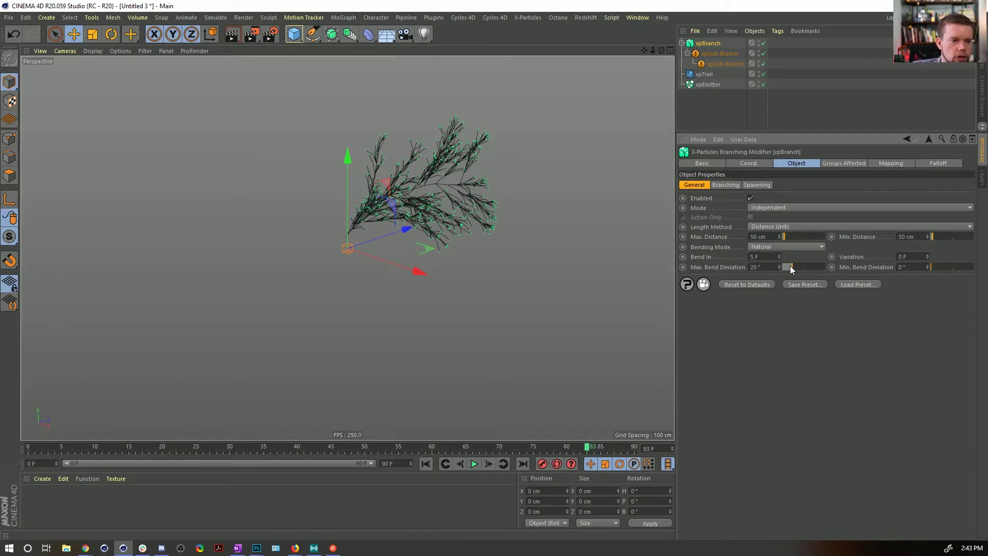
pyautogui.moveTo(790, 269); pyautogui.dragTo(780, 267)
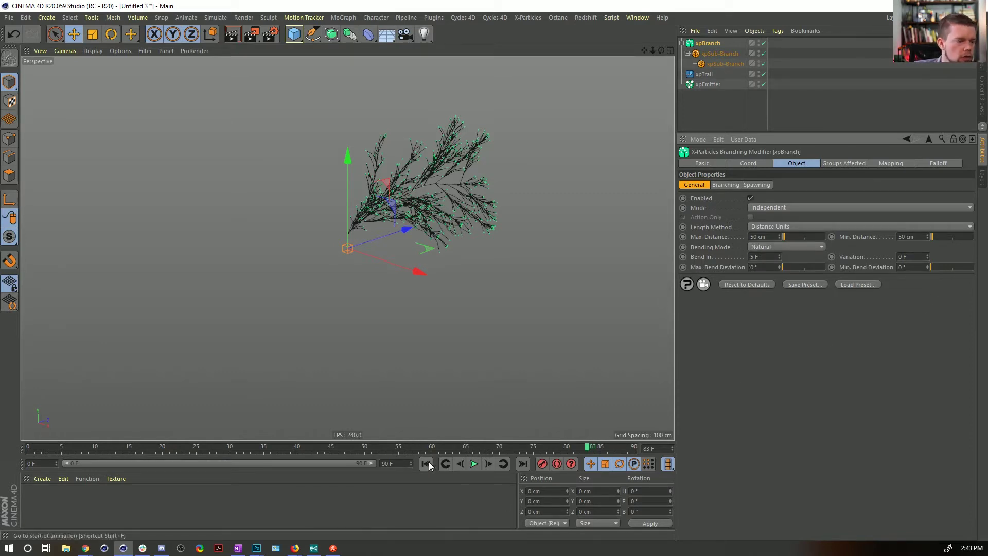
# - Set the first-level xpSub-Branch's maximum and minimum length to 50 F
pyautogui.click(719, 54)
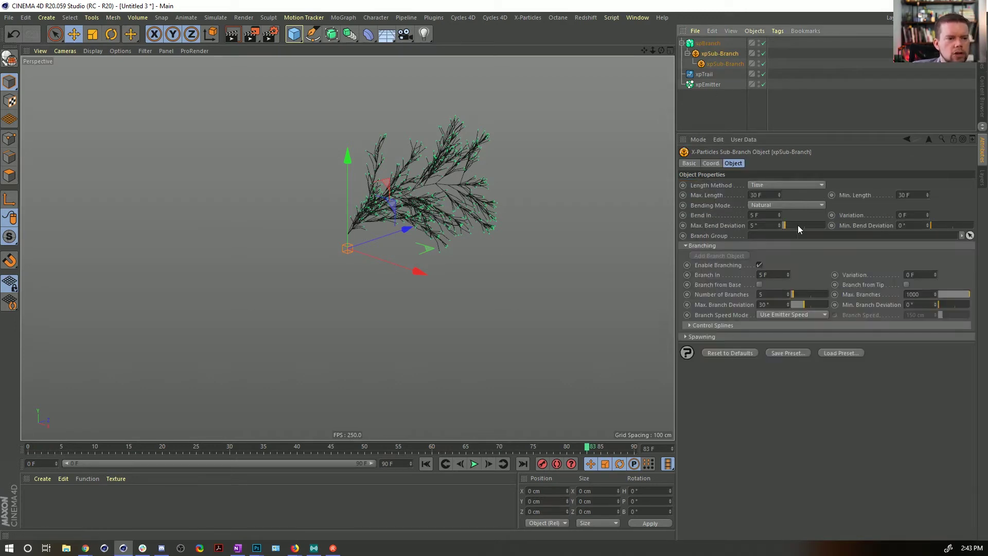
pyautogui.click(767, 194)
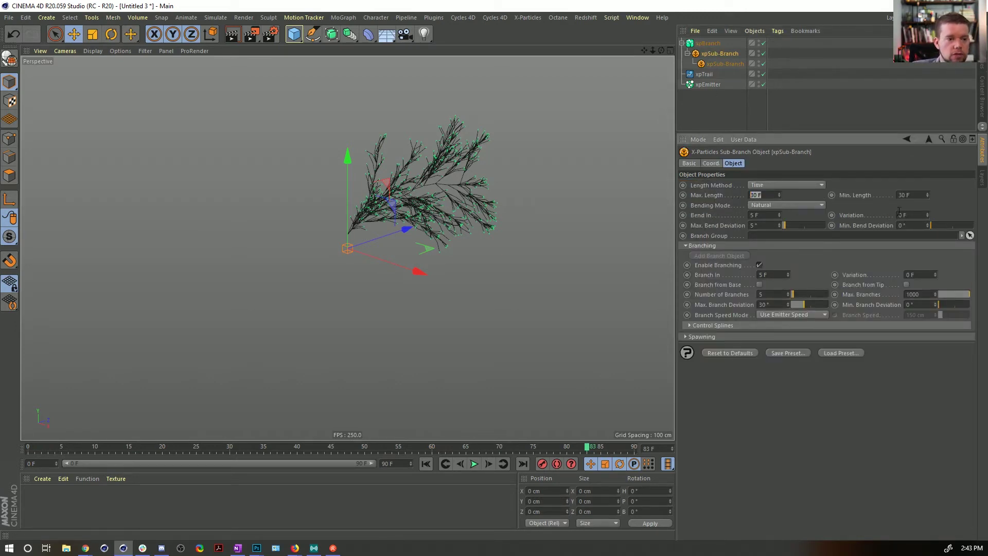
pyautogui.write('50')
pyautogui.press('Tab')
pyautogui.write('50')
pyautogui.press('Return')
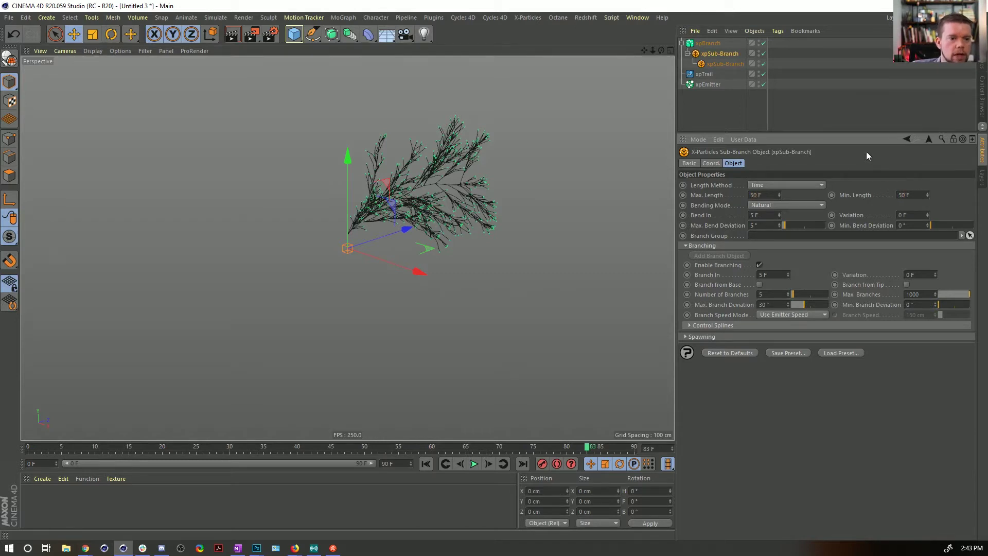
# - Set the first-level sub-branch's minimum and maximum length to 15 F
pyautogui.click(913, 195)
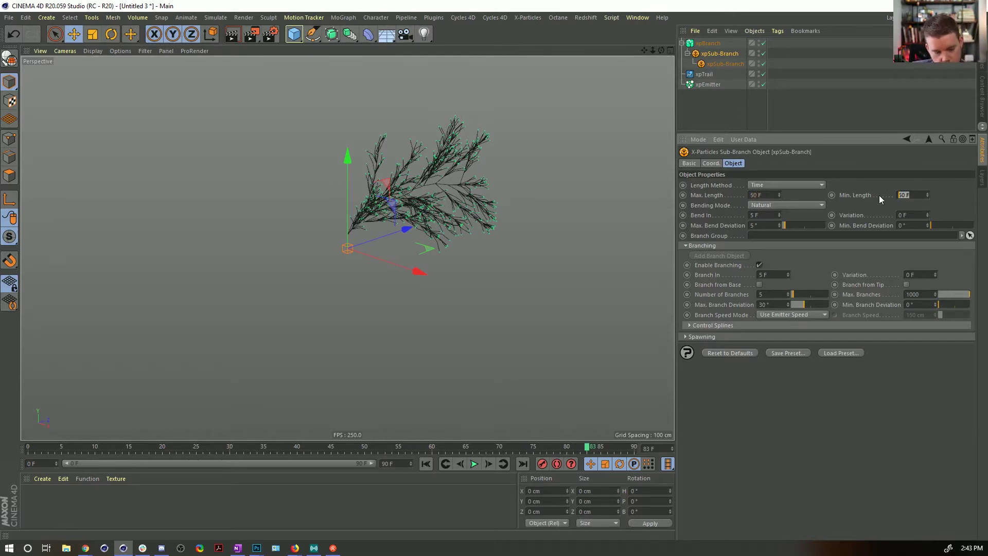
pyautogui.write('15')
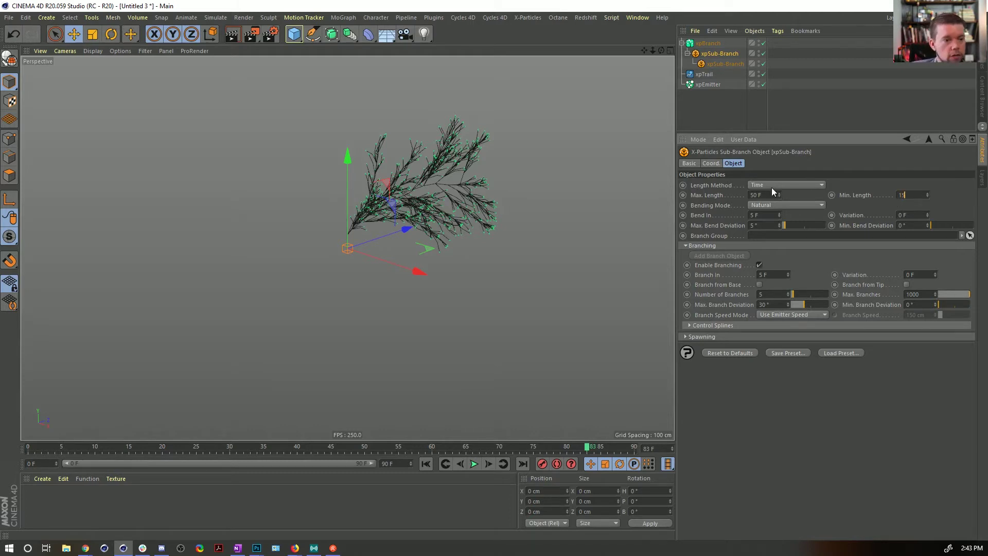
pyautogui.moveTo(768, 195); pyautogui.dragTo(728, 190)
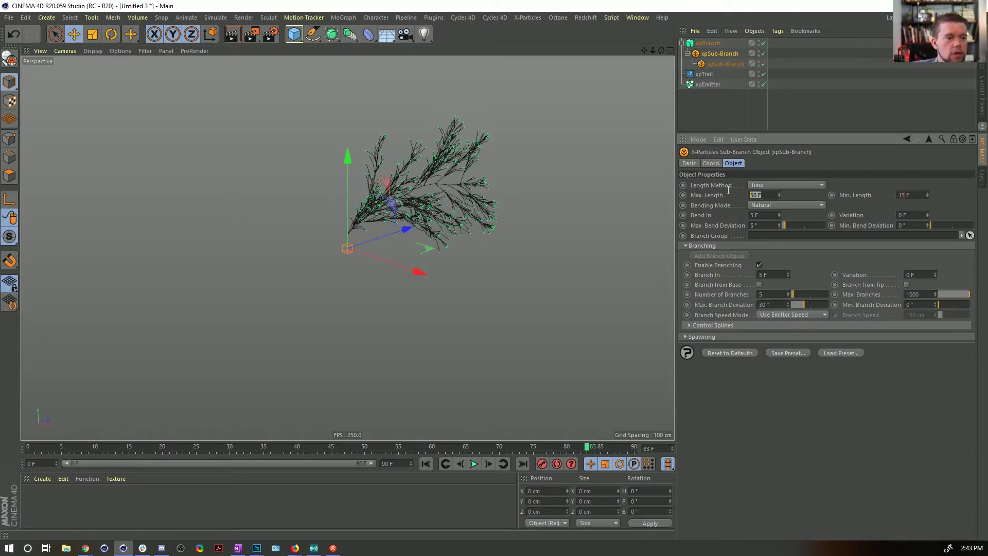
pyautogui.write('15')
pyautogui.press('Return')
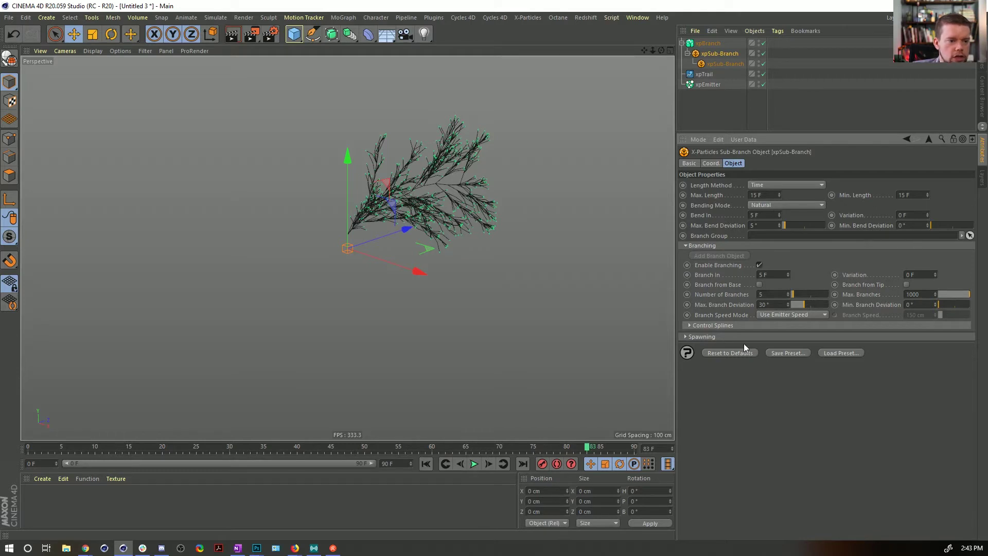
# - Disable the nested second-level xpSub-Branch and play the animation from the start with nothing selected
pyautogui.click(717, 64)
pyautogui.click(764, 63)
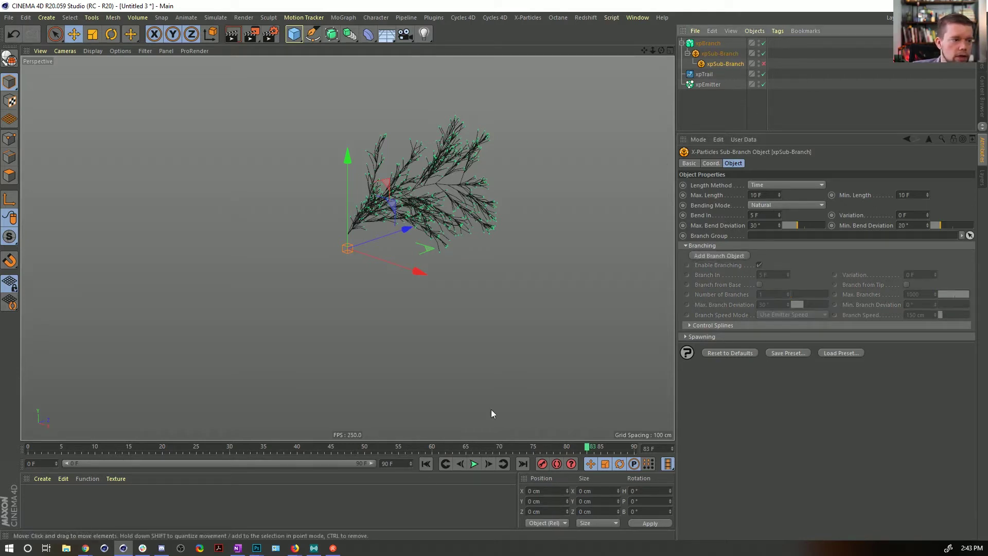
pyautogui.click(422, 464)
pyautogui.click(474, 463)
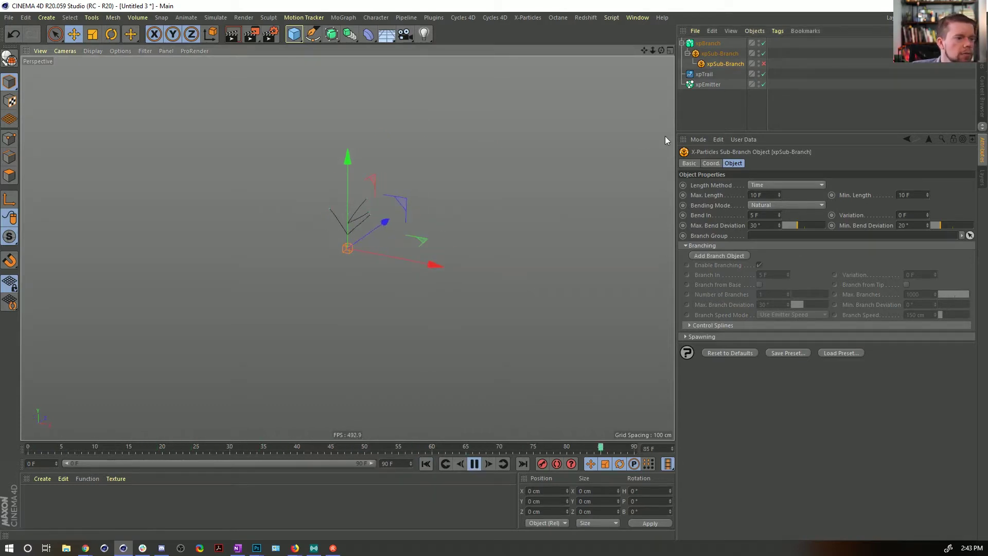
pyautogui.click(778, 127)
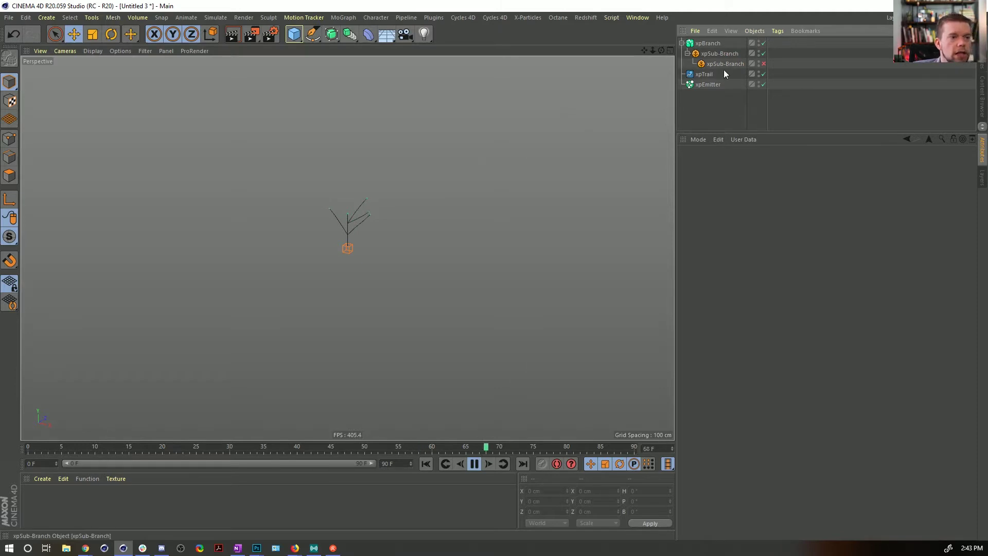
# - Turn on Branch from Tip for the first-level xpSub-Branch and set its Branch In value to 55555 F
pyautogui.click(719, 50)
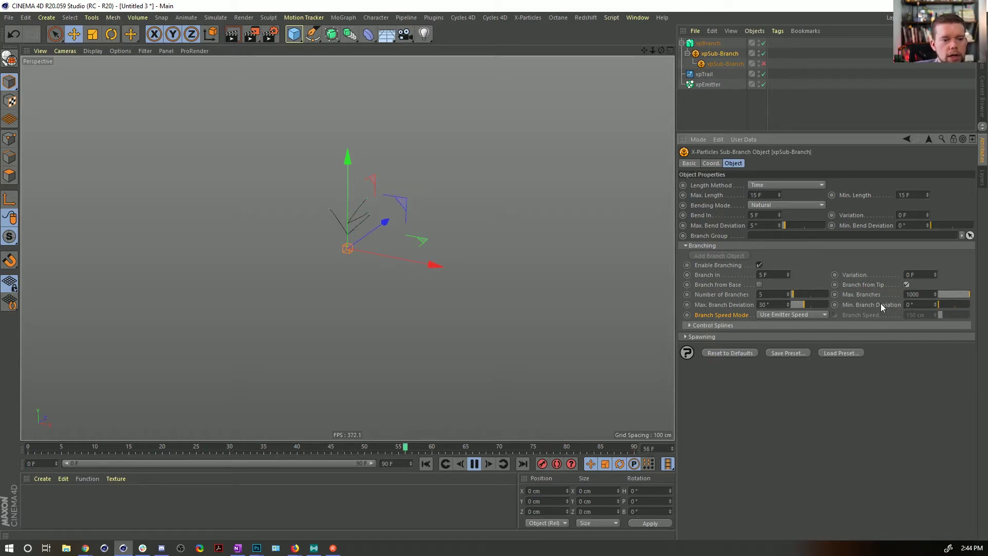
pyautogui.click(759, 265)
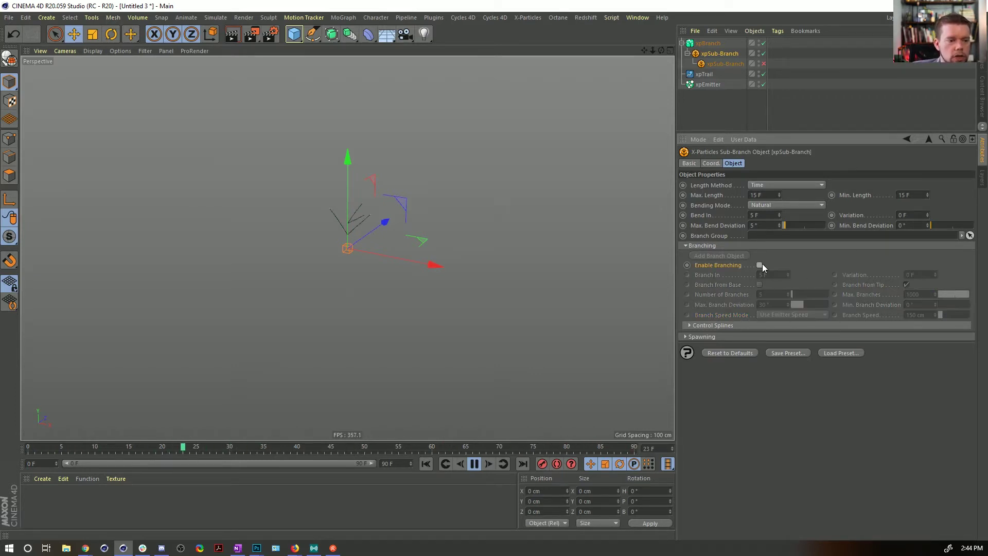
pyautogui.click(759, 265)
pyautogui.click(777, 272)
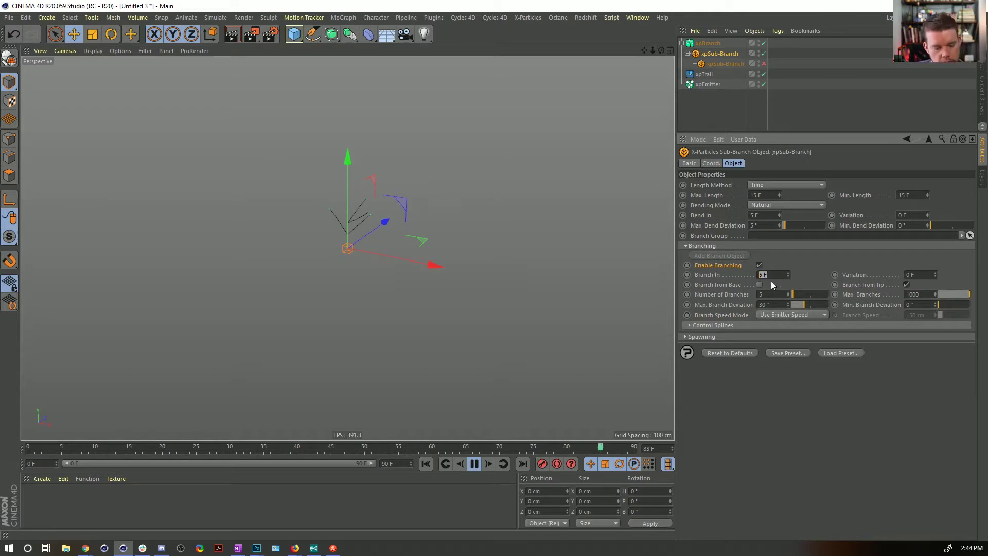
pyautogui.write('5555')
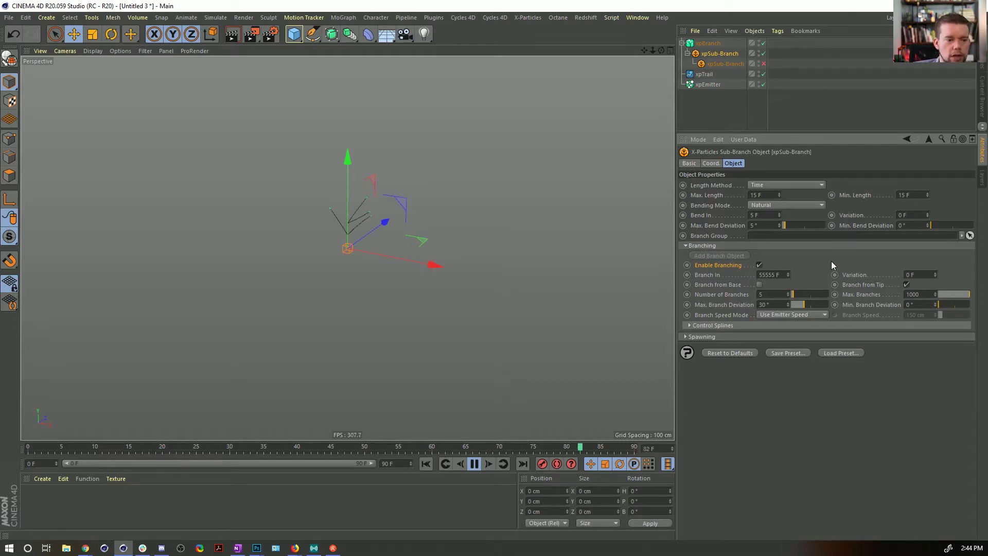
# - Set Branch In to 55555 F in the xpBranch modifier's branching settings and turn on Branch from Tip
pyautogui.click(711, 46)
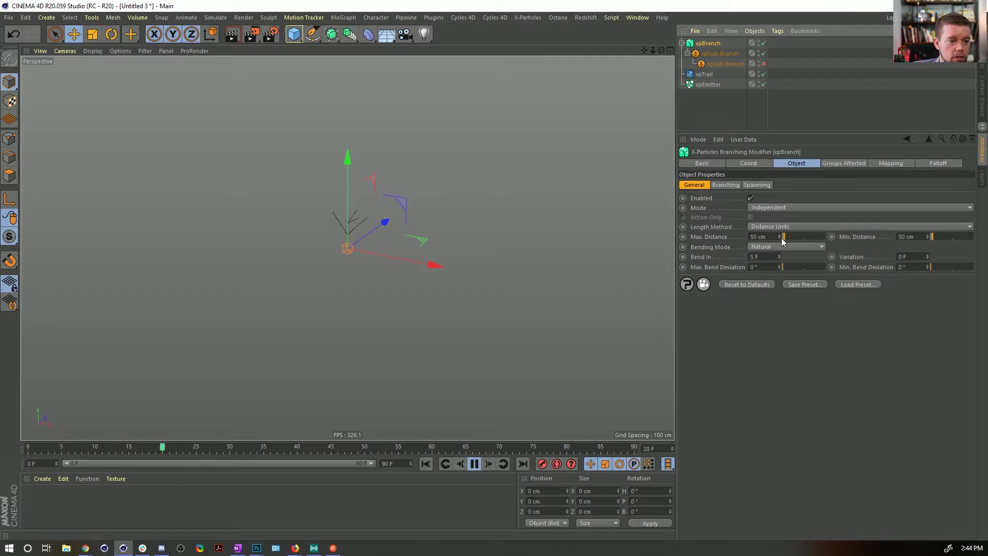
pyautogui.click(725, 184)
pyautogui.click(762, 218)
pyautogui.write('55')
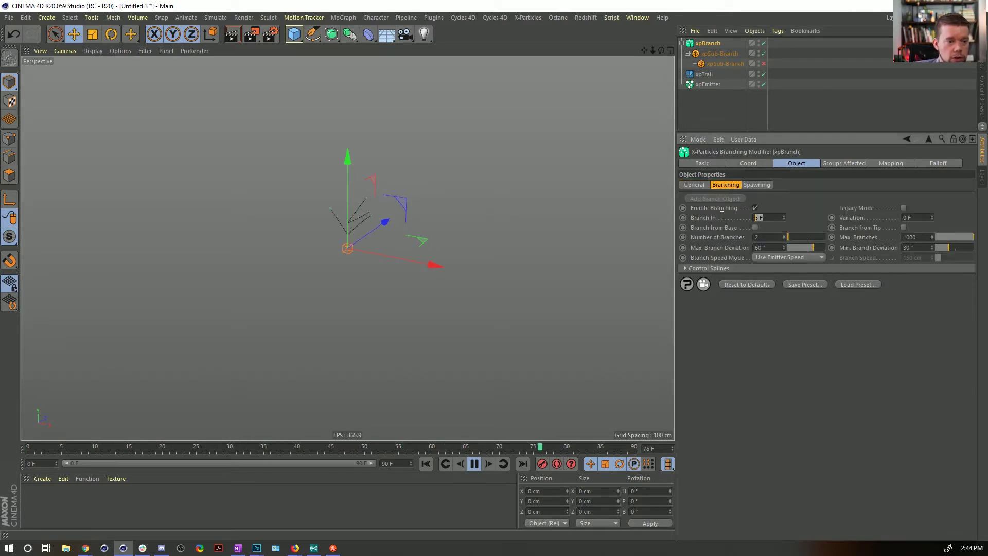
pyautogui.write('555')
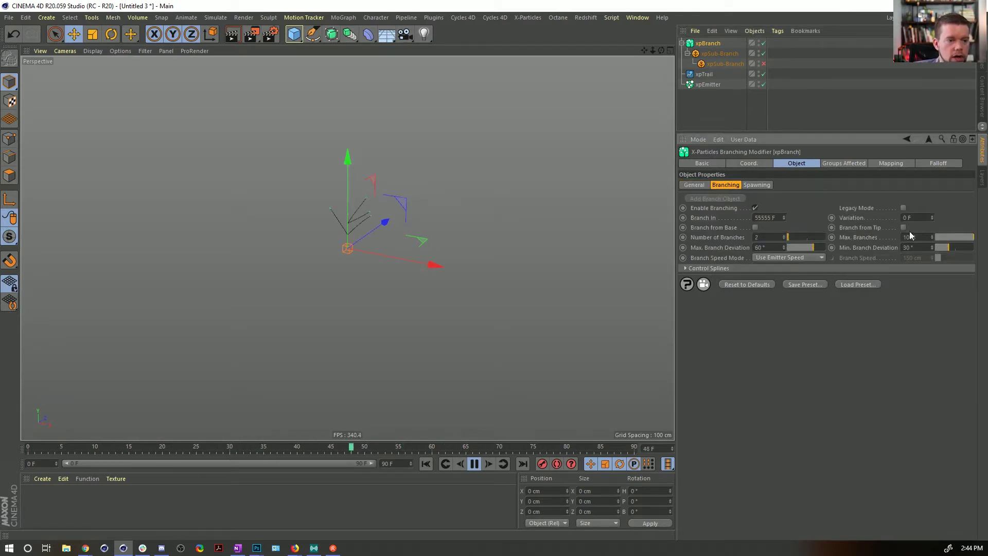
pyautogui.click(775, 239)
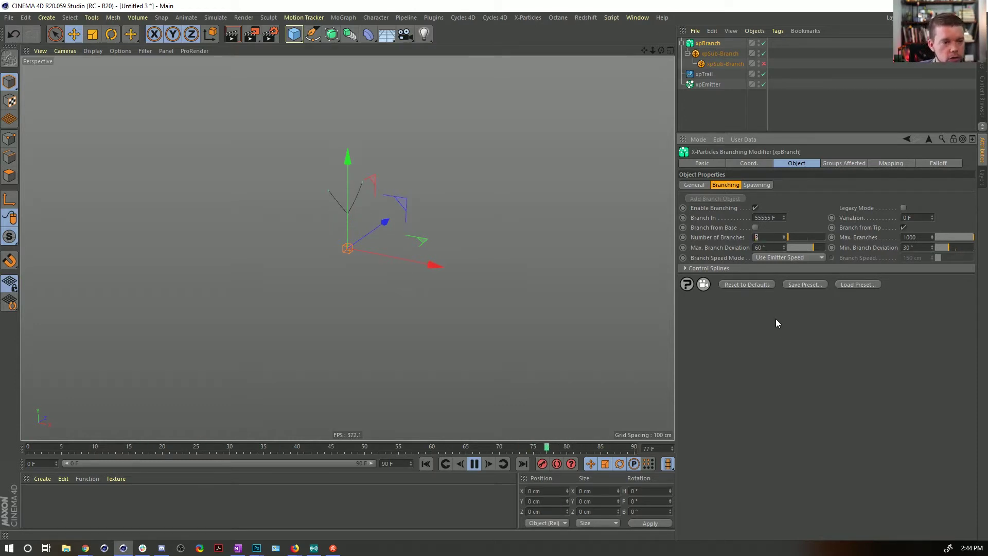
# - Set the first-level xpSub-Branch's number of branches to 4
pyautogui.click(722, 54)
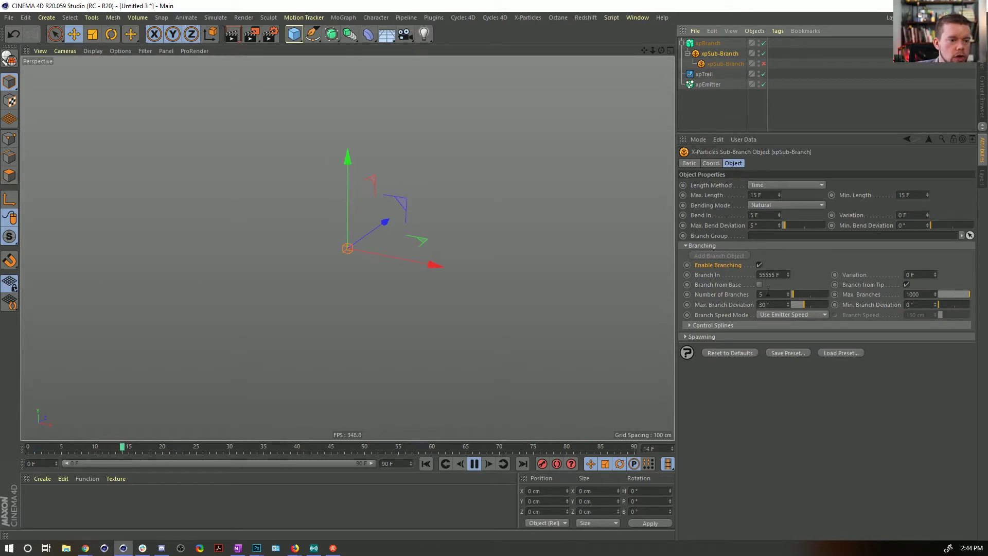
pyautogui.moveTo(768, 292); pyautogui.dragTo(759, 286)
pyautogui.write('4')
pyautogui.press('Return')
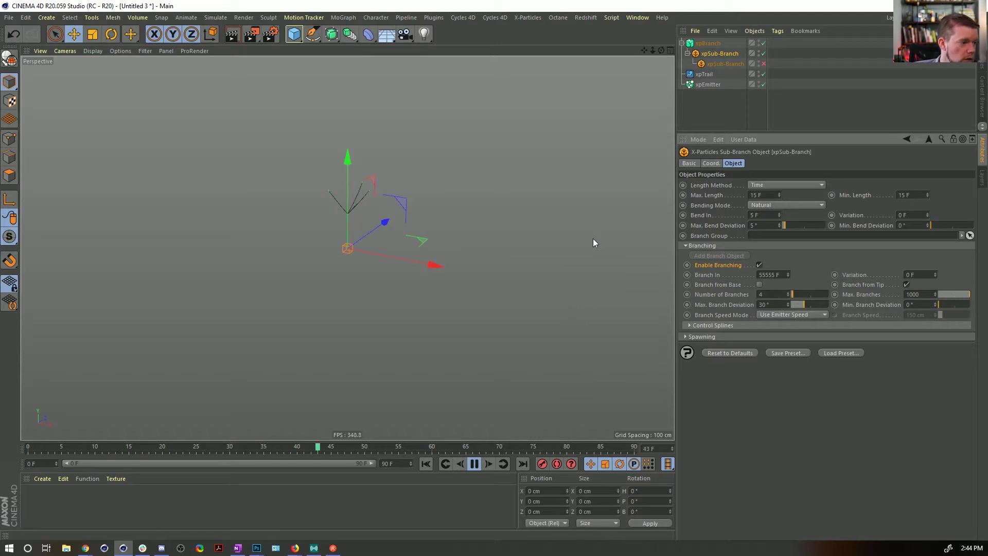
# - Replace the disabled nested sub-branch with a copy of the first-level xpSub-Branch as its child, and restart playback from frame 0
pyautogui.keyDown('alt'); pyautogui.moveTo(362, 216); pyautogui.dragTo(439, 187, button='right'); pyautogui.keyUp('alt')
pyautogui.keyDown('alt'); pyautogui.moveTo(333, 168); pyautogui.dragTo(321, 169, button='right'); pyautogui.keyUp('alt')
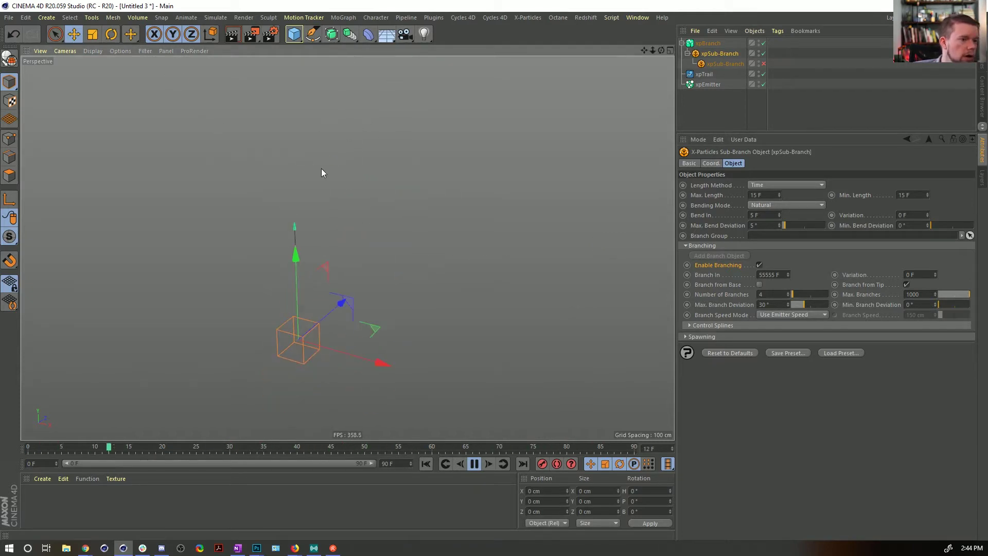
pyautogui.keyDown('alt'); pyautogui.moveTo(371, 191); pyautogui.dragTo(414, 231, button='middle'); pyautogui.keyUp('alt')
pyautogui.scroll(-2, 413, 235)
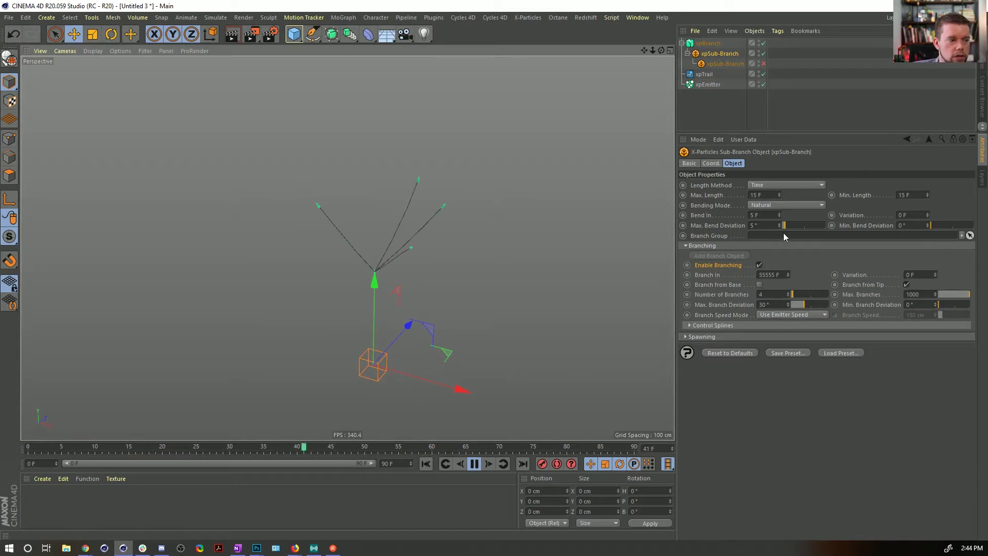
pyautogui.press('Delete')
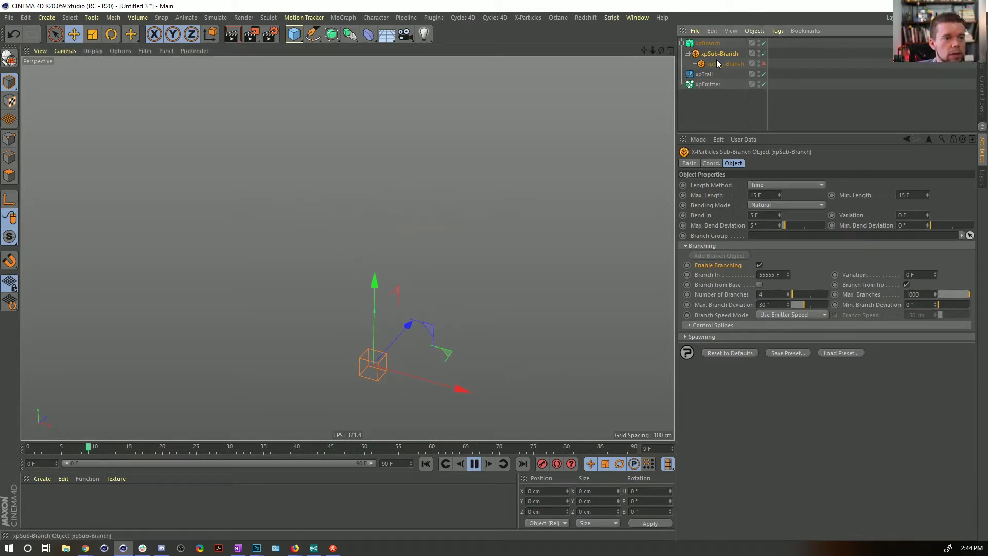
pyautogui.moveTo(713, 58); pyautogui.dragTo(716, 56)
pyautogui.click(426, 463)
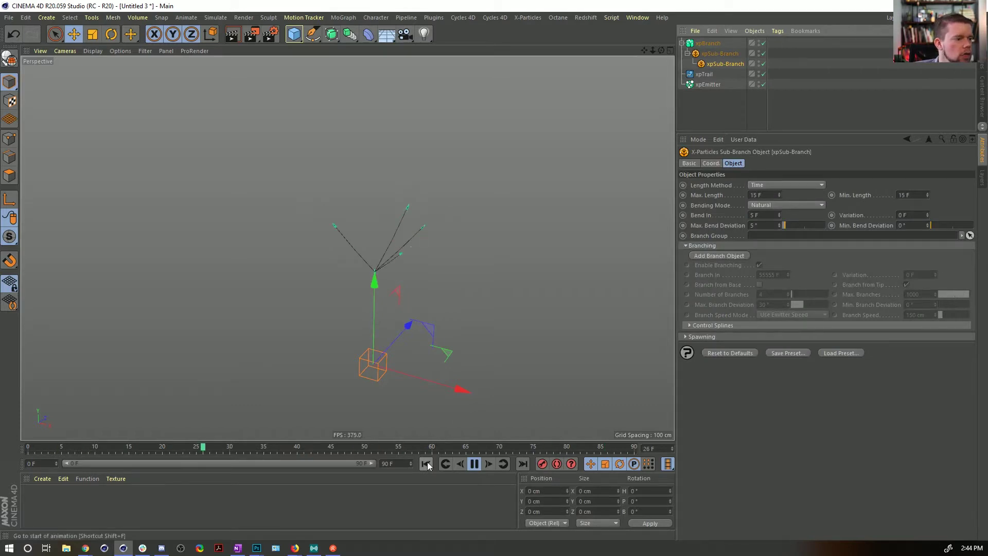
# - Add two copies of the nested xpSub-Branch as its children to create a further branching level
pyautogui.keyDown('alt'); pyautogui.moveTo(526, 187); pyautogui.dragTo(437, 207, button='right'); pyautogui.keyUp('alt')
pyautogui.keyDown('alt'); pyautogui.moveTo(437, 208); pyautogui.dragTo(482, 334, button='middle'); pyautogui.keyUp('alt')
pyautogui.keyDown('alt'); pyautogui.moveTo(481, 335); pyautogui.dragTo(441, 257, button='right'); pyautogui.keyUp('alt')
pyautogui.keyDown('alt'); pyautogui.moveTo(542, 224); pyautogui.dragTo(587, 158, button='middle'); pyautogui.keyUp('alt')
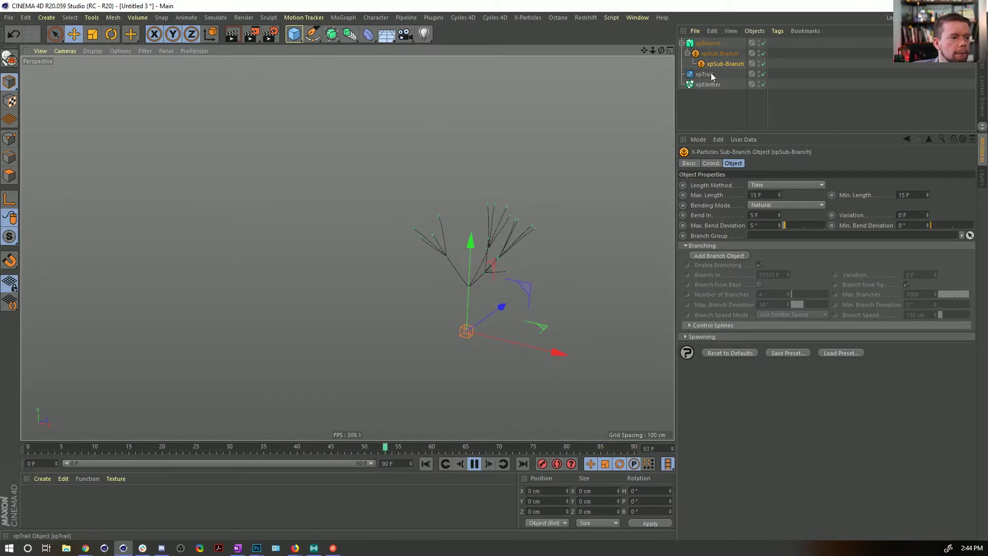
pyautogui.keyDown('ctrl'); pyautogui.moveTo(723, 63); pyautogui.dragTo(737, 78); pyautogui.keyUp('ctrl')
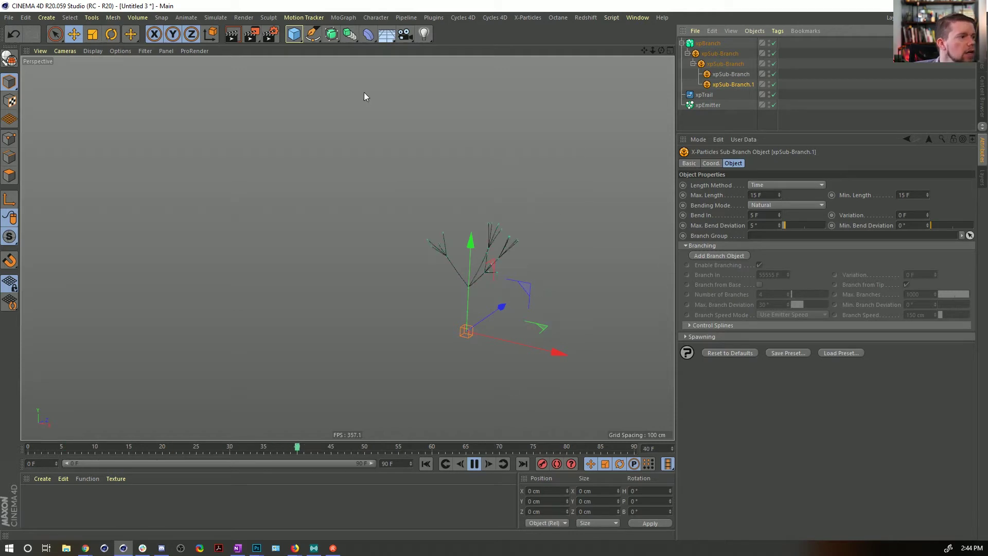
# - Add an X-Particles xpGravity motion modifier to the branching setup
pyautogui.click(406, 18)
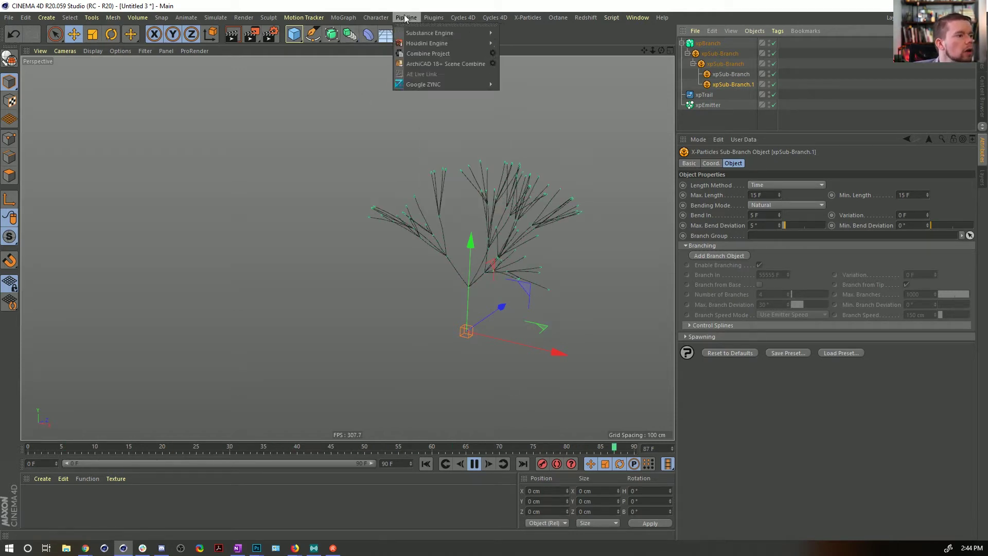
pyautogui.moveTo(354, 32)
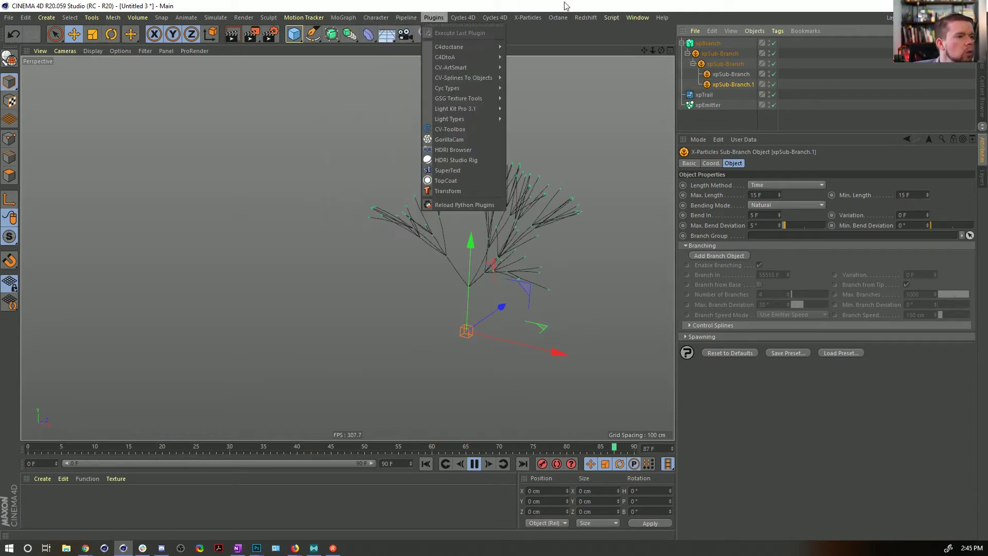
pyautogui.click(521, 17)
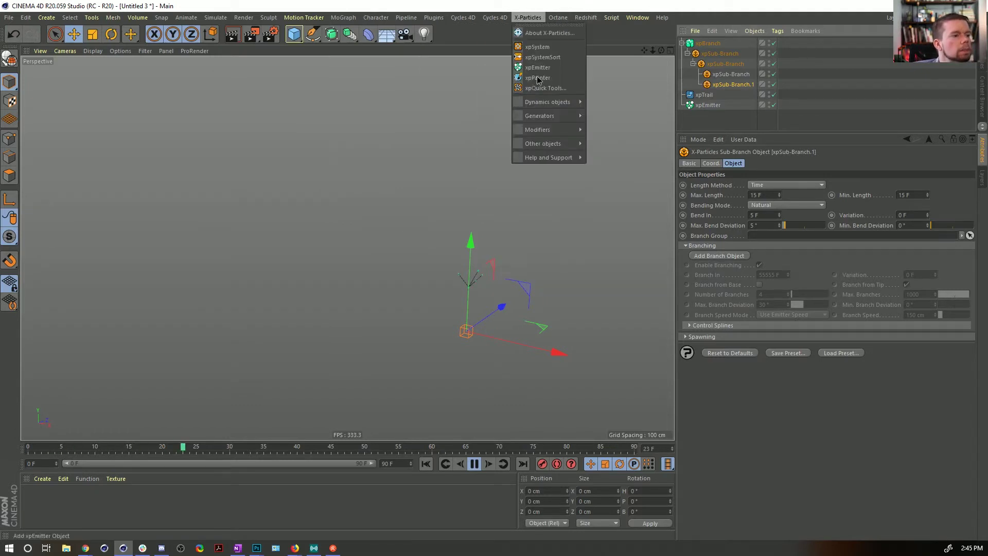
pyautogui.moveTo(555, 120)
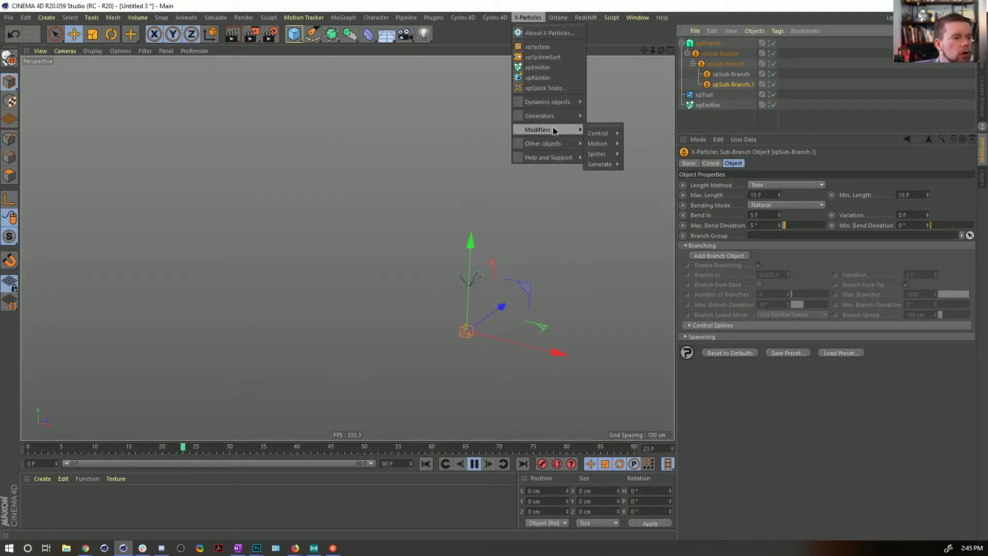
pyautogui.moveTo(602, 148)
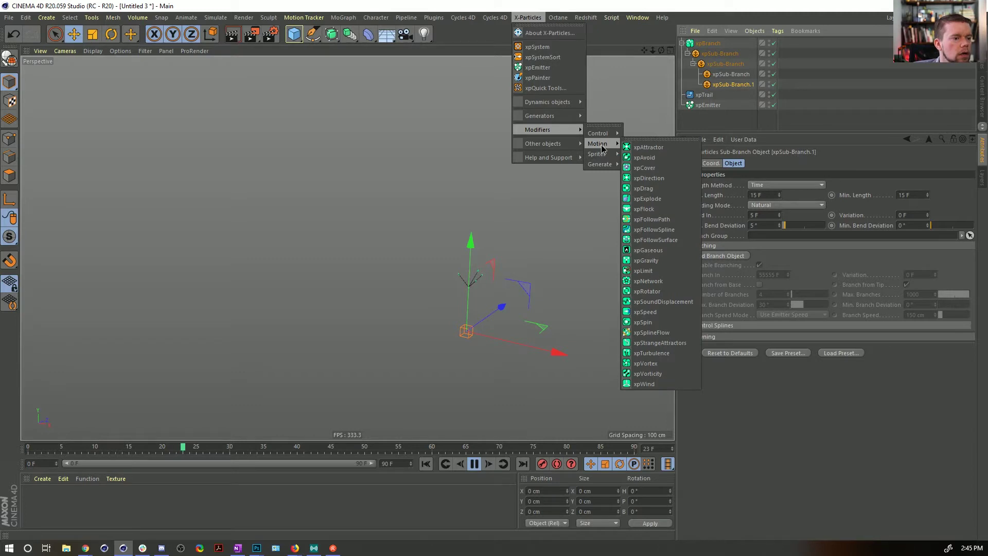
pyautogui.click(658, 261)
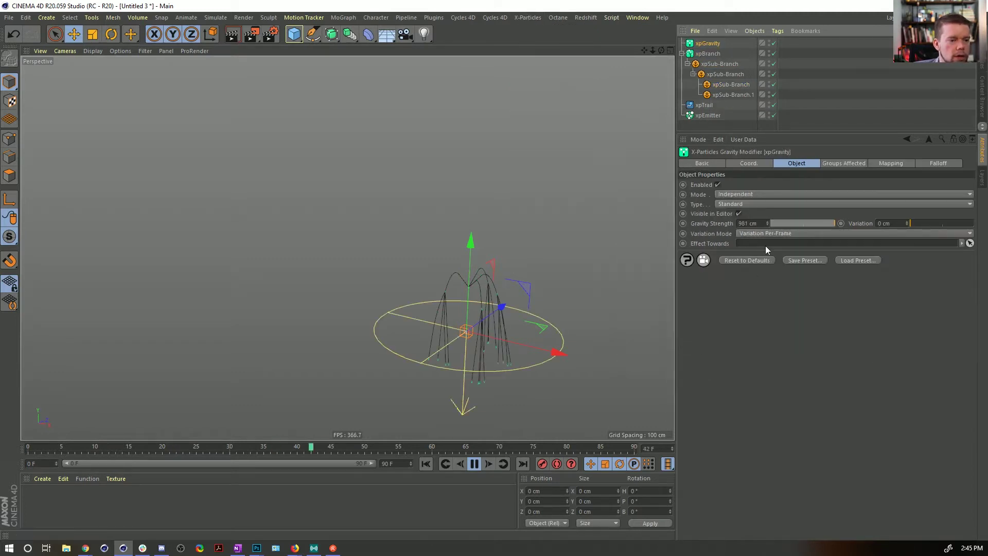
# - Try a strength of -1000 cm on the xpGravity modifier, and settle on a gravity strength of -315 cm
pyautogui.moveTo(813, 222); pyautogui.dragTo(699, 325)
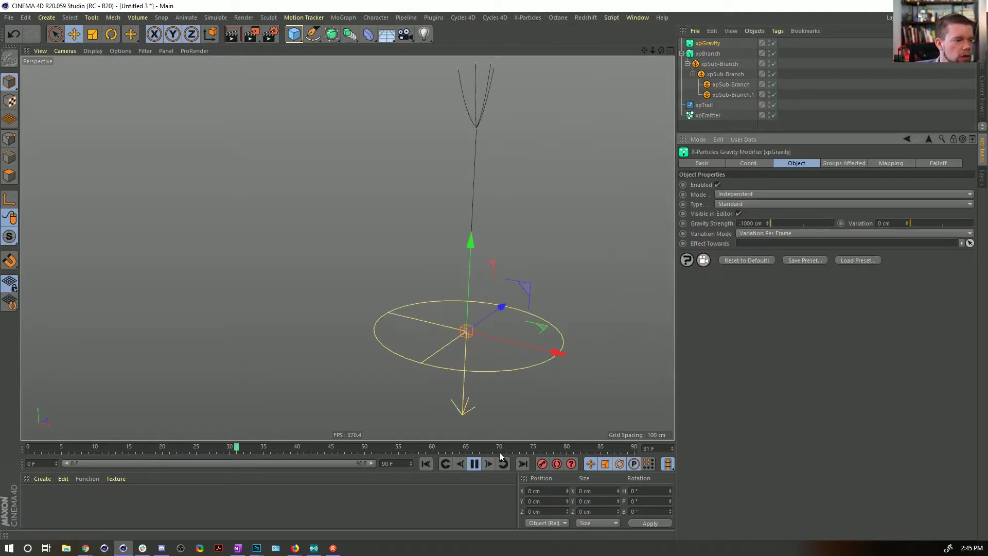
pyautogui.scroll(-4, 419, 129)
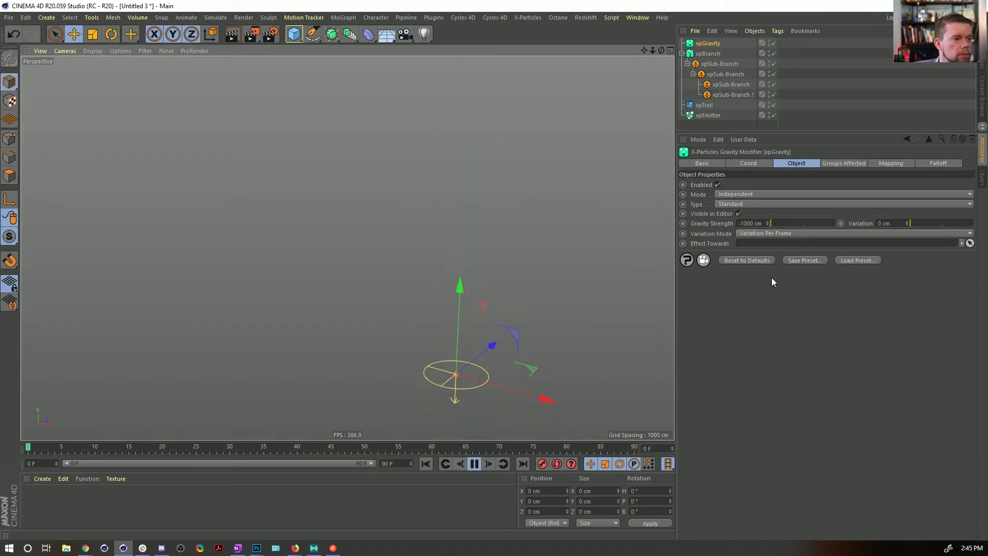
pyautogui.click(792, 225)
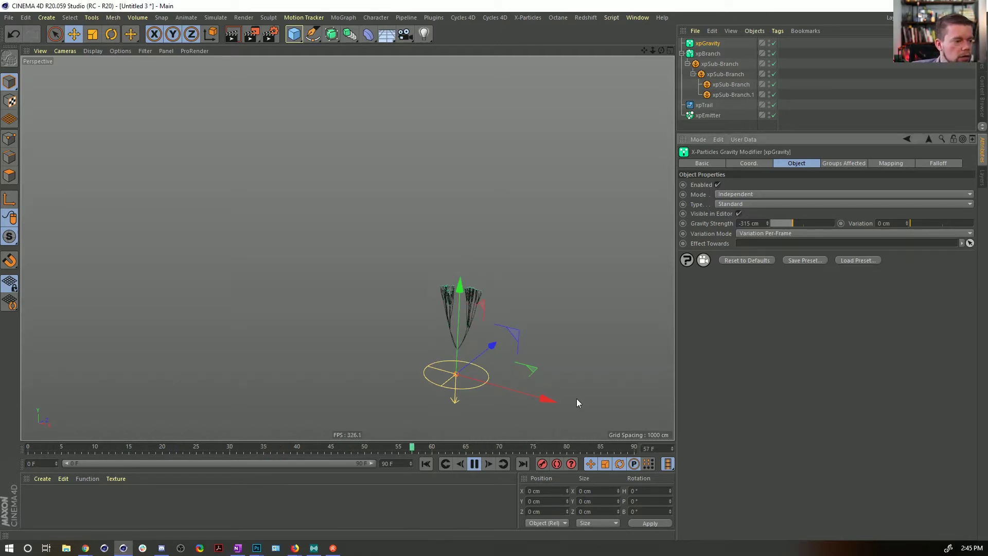
# - Nest xpSub-Branch.1 as a child of its sibling xpSub-Branch to deepen the branching hierarchy
pyautogui.scroll(3, 479, 289)
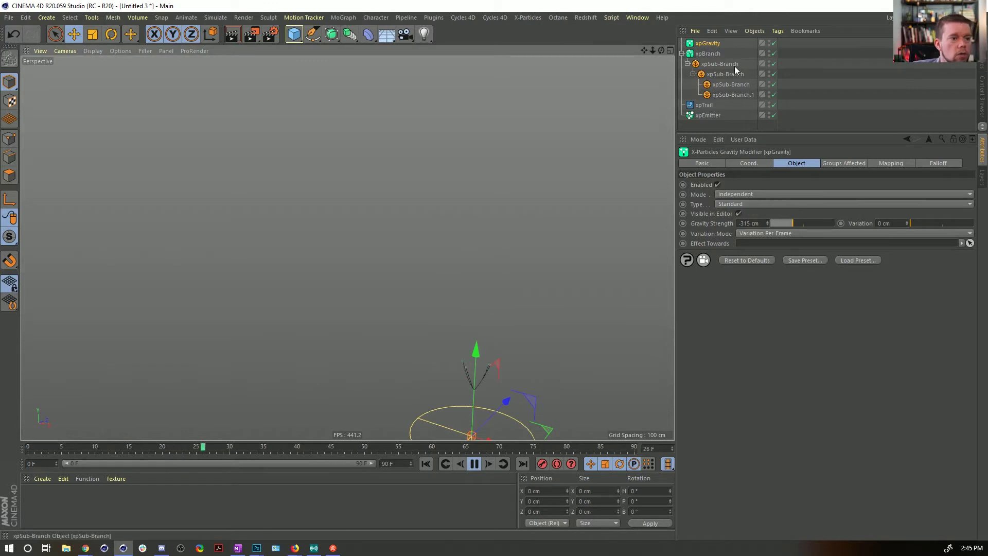
pyautogui.click(733, 95)
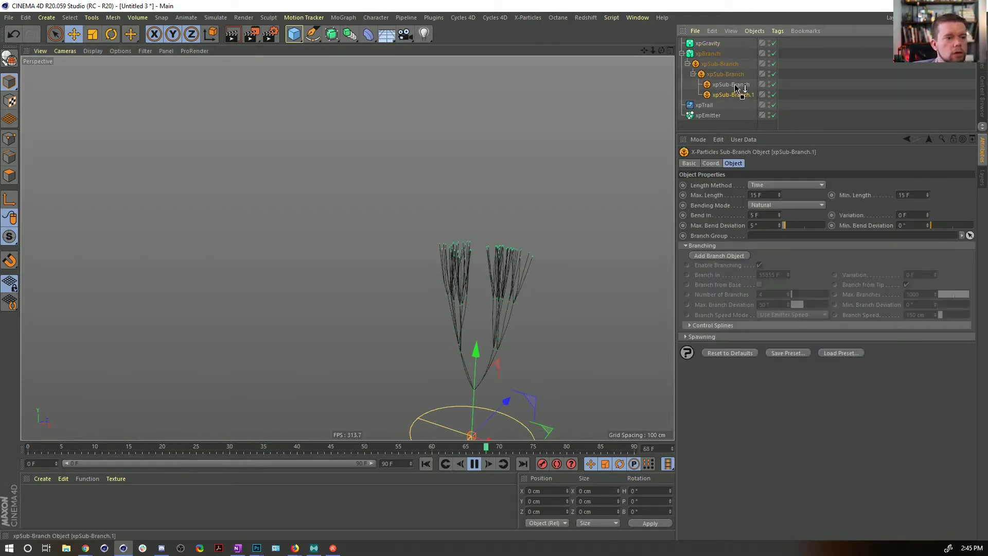
pyautogui.moveTo(735, 85); pyautogui.dragTo(734, 85)
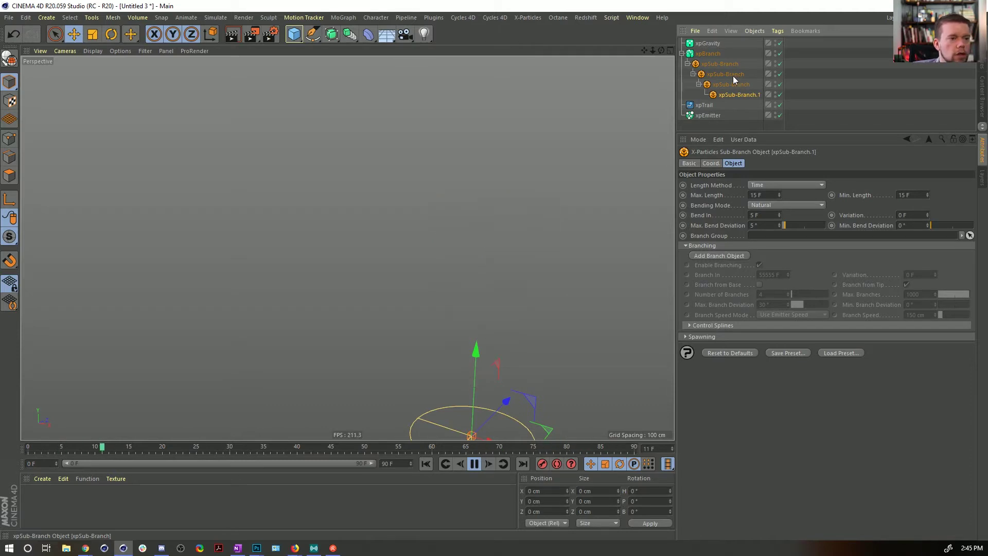
# - Set the minimum branch deviation to 30° on the three upper xpSub-Branch objects, leaving out xpSub-Branch.1
pyautogui.click(720, 64)
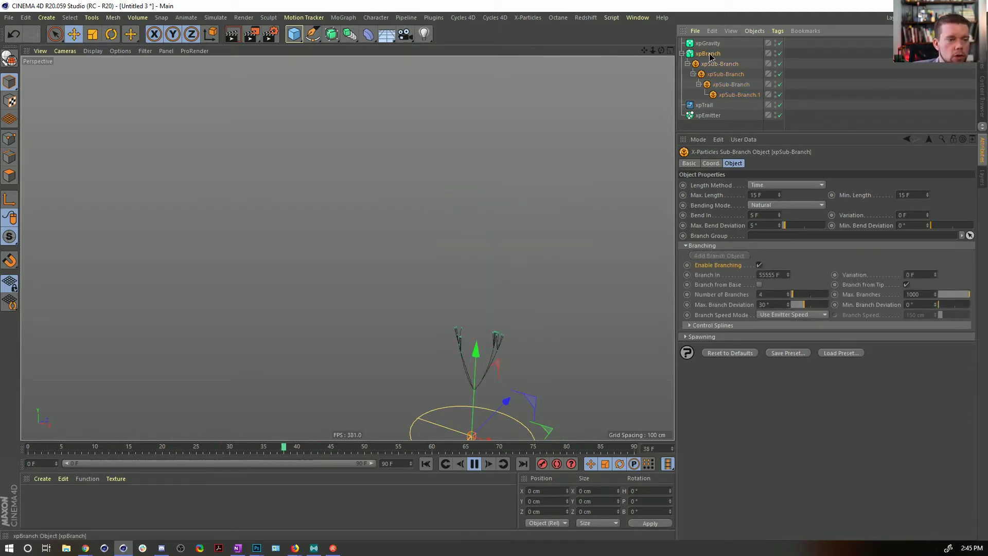
pyautogui.keyDown('shift'); pyautogui.click(739, 94); pyautogui.keyUp('shift')
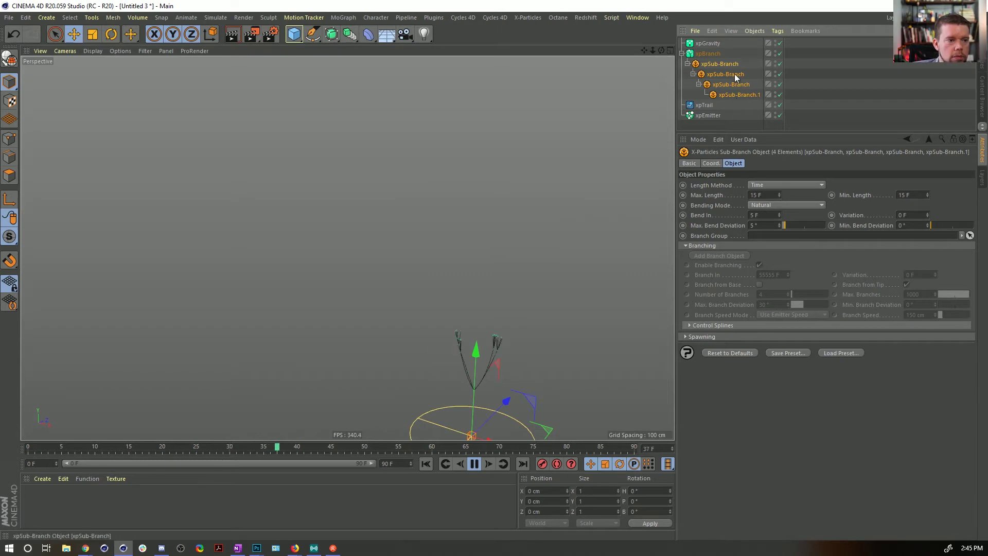
pyautogui.keyDown('ctrl'); pyautogui.click(738, 95); pyautogui.keyUp('ctrl')
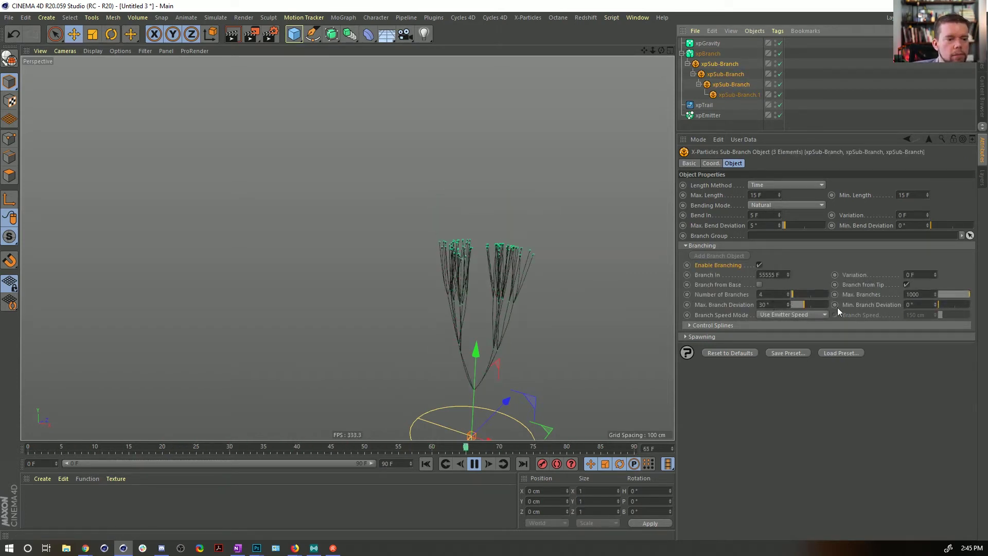
pyautogui.moveTo(914, 305); pyautogui.dragTo(826, 309)
pyautogui.write('30')
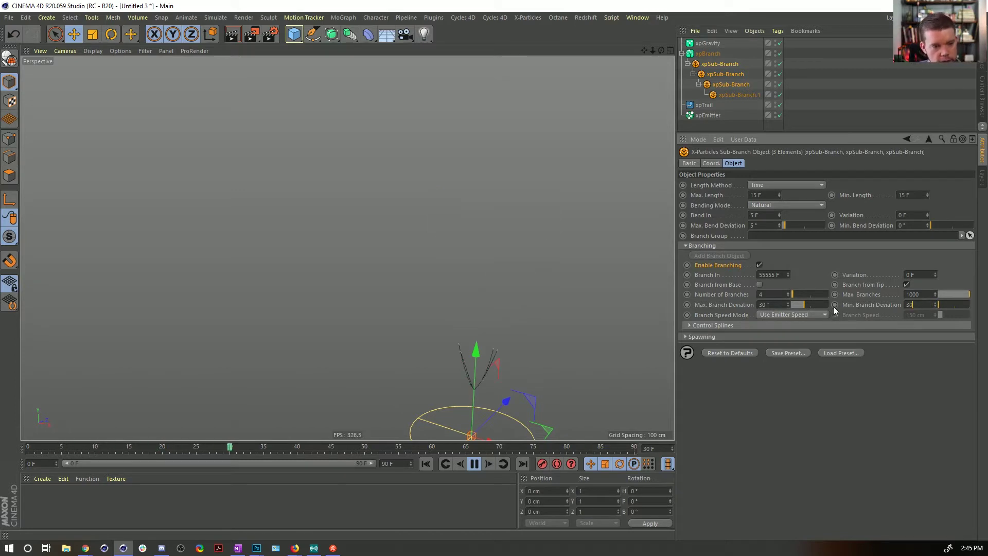
pyautogui.press('Return')
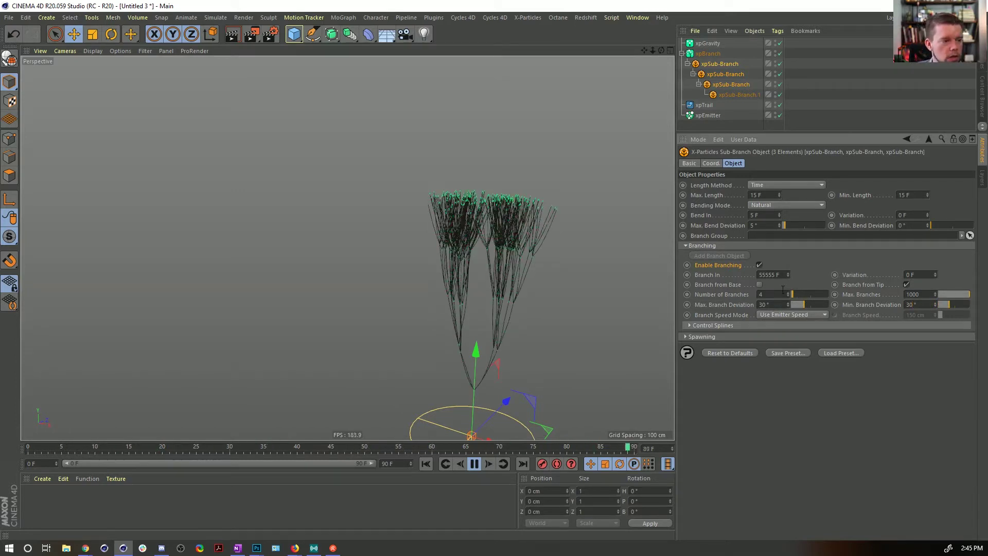
# - Replace xpSub-Branch.1 with a copy of its parent xpSub-Branch at the deepest level
pyautogui.click(741, 94)
pyautogui.press('Delete')
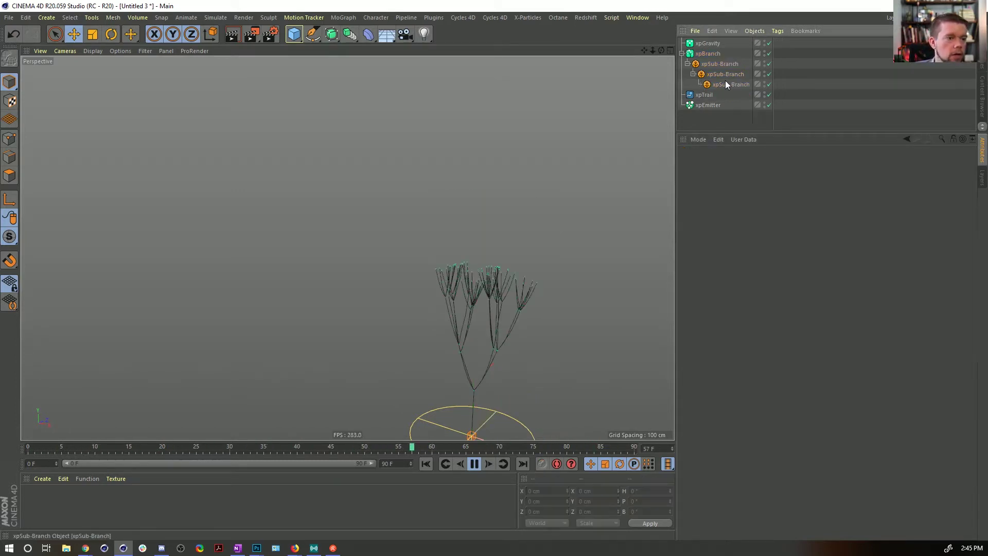
pyautogui.hotkey('ctrl', 'z')
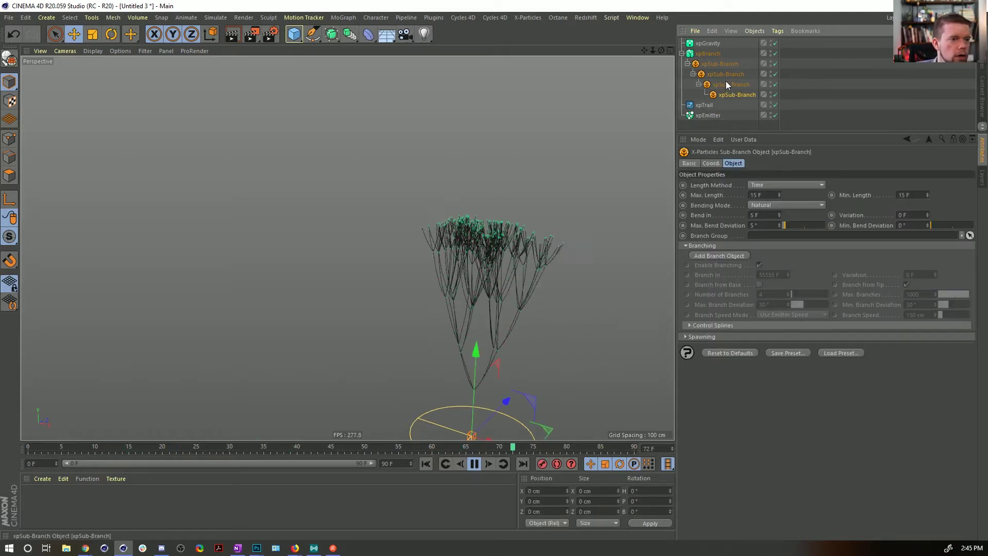
# - Set the maximum branch deviation to 75° on the three upper xpSub-Branch objects
pyautogui.click(719, 64)
pyautogui.keyDown('shift'); pyautogui.click(731, 84); pyautogui.keyUp('shift')
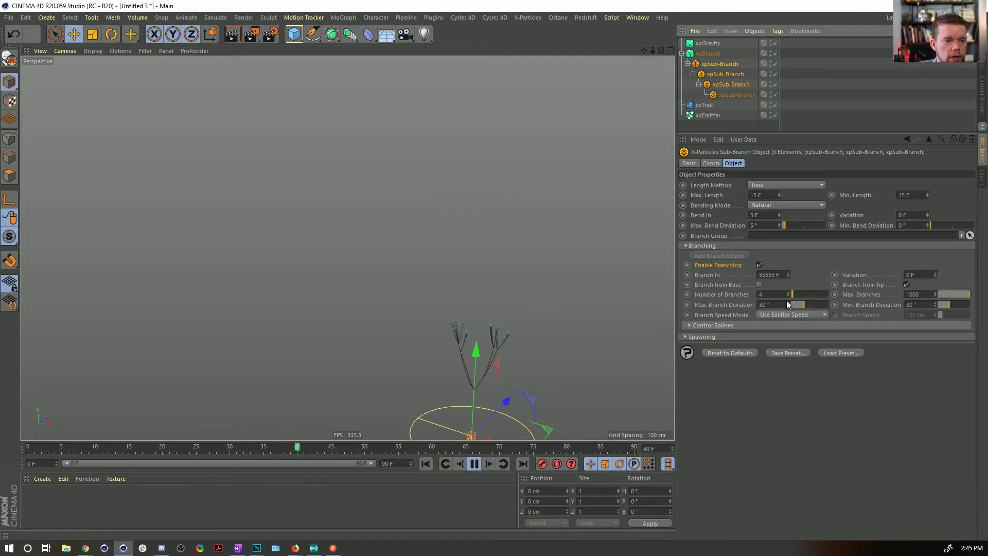
pyautogui.moveTo(919, 305); pyautogui.dragTo(860, 290)
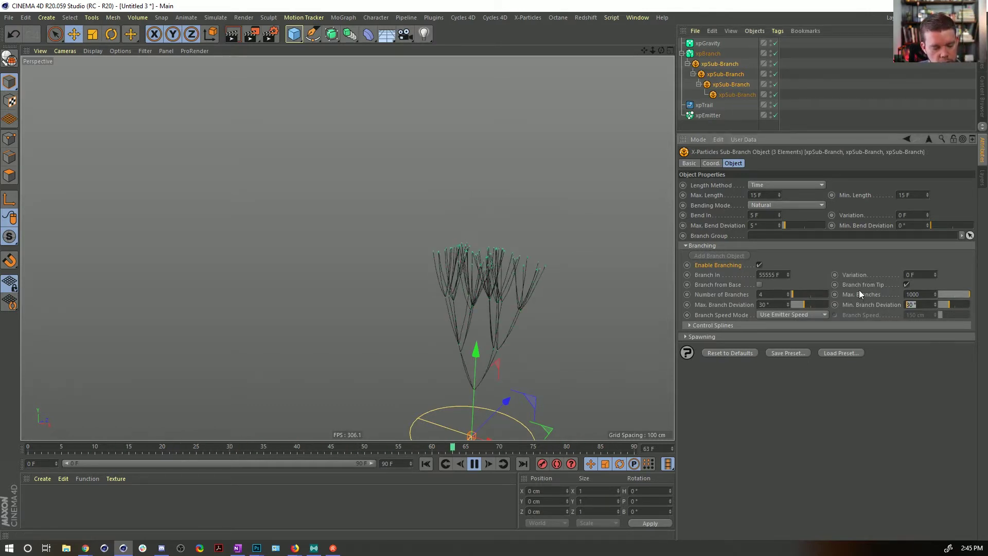
pyautogui.write('75')
pyautogui.press('Return')
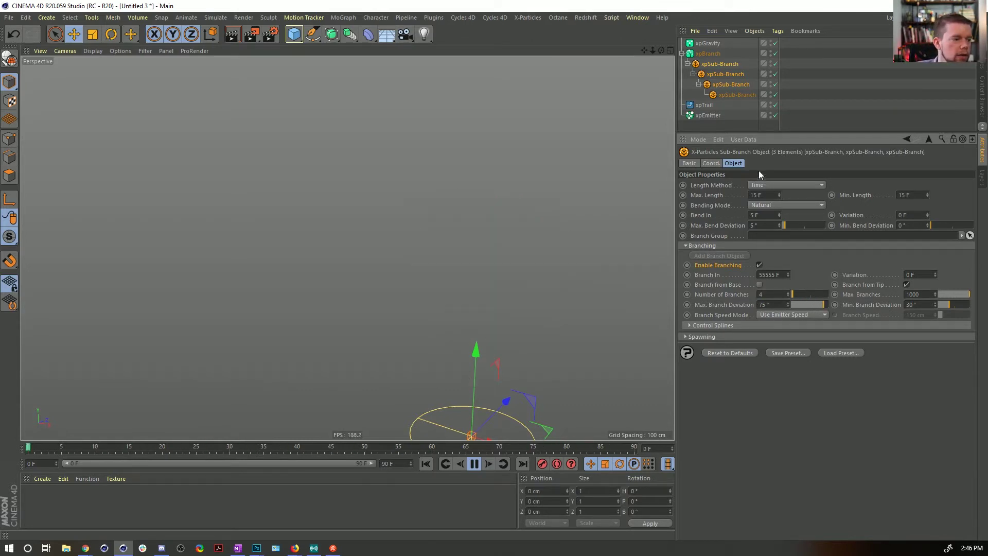
# - Replace the deepest xpSub-Branch with nested copies of its parent, extending the hierarchy to five sub-branch levels
pyautogui.click(729, 94)
pyautogui.press('Delete')
pyautogui.keyDown('ctrl'); pyautogui.moveTo(725, 86); pyautogui.dragTo(721, 83); pyautogui.keyUp('ctrl')
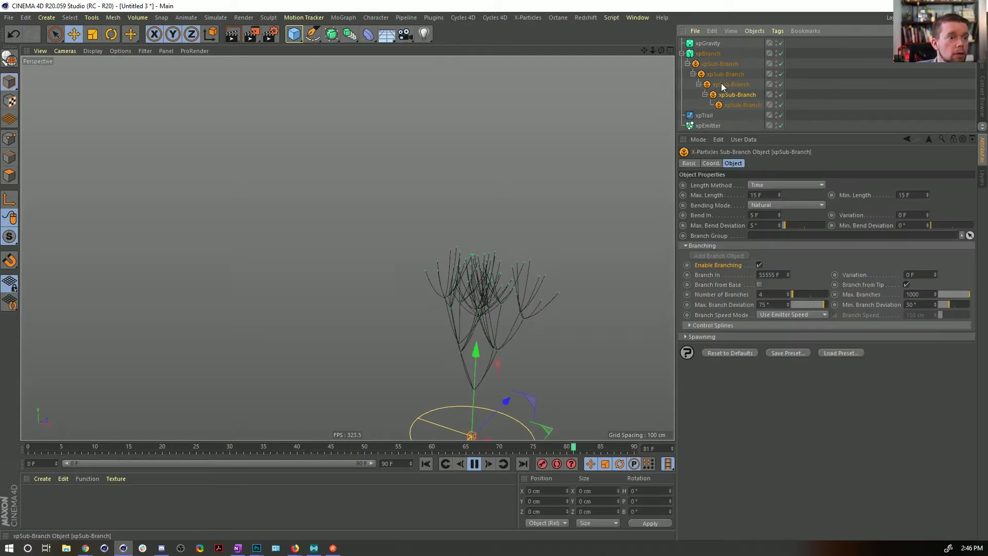
pyautogui.keyDown('alt'); pyautogui.moveTo(481, 275); pyautogui.dragTo(485, 261, button='middle'); pyautogui.keyUp('alt')
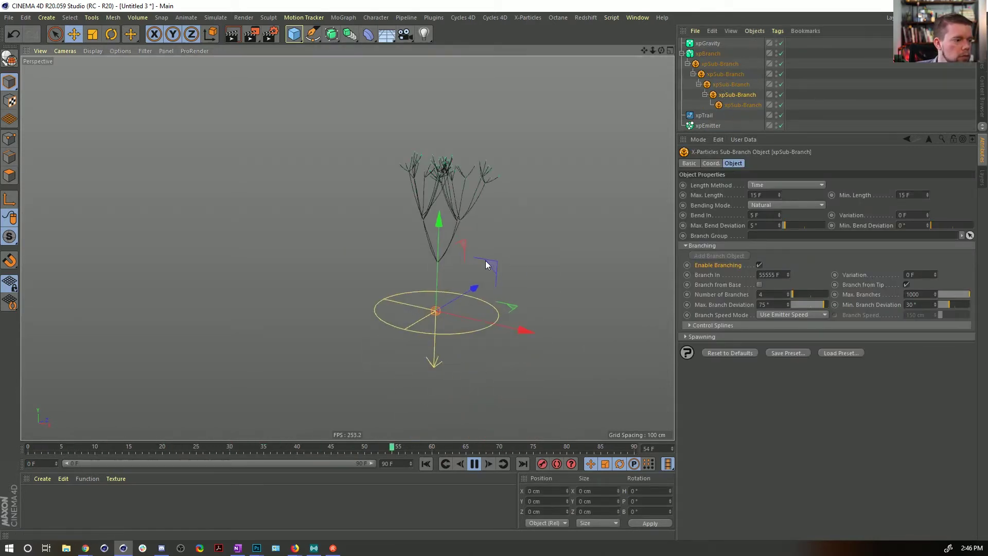
# - Extend the timeline to 456 F and play the branching growth up to frame 87
pyautogui.click(475, 464)
pyautogui.moveTo(411, 462); pyautogui.dragTo(410, 459)
pyautogui.moveTo(136, 465); pyautogui.dragTo(466, 478)
pyautogui.click(474, 465)
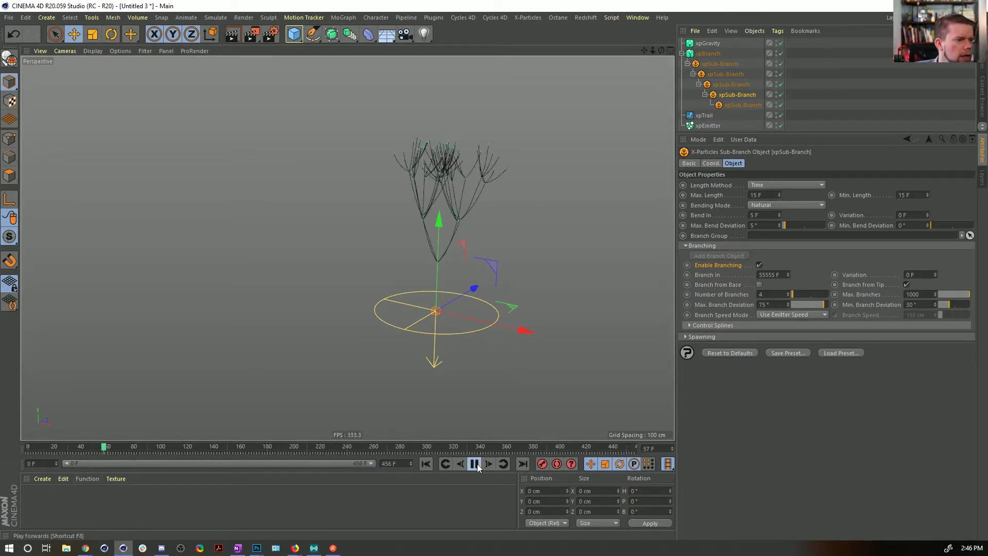
pyautogui.click(474, 464)
pyautogui.keyDown('alt'); pyautogui.moveTo(421, 203); pyautogui.dragTo(398, 281, button='middle'); pyautogui.keyUp('alt')
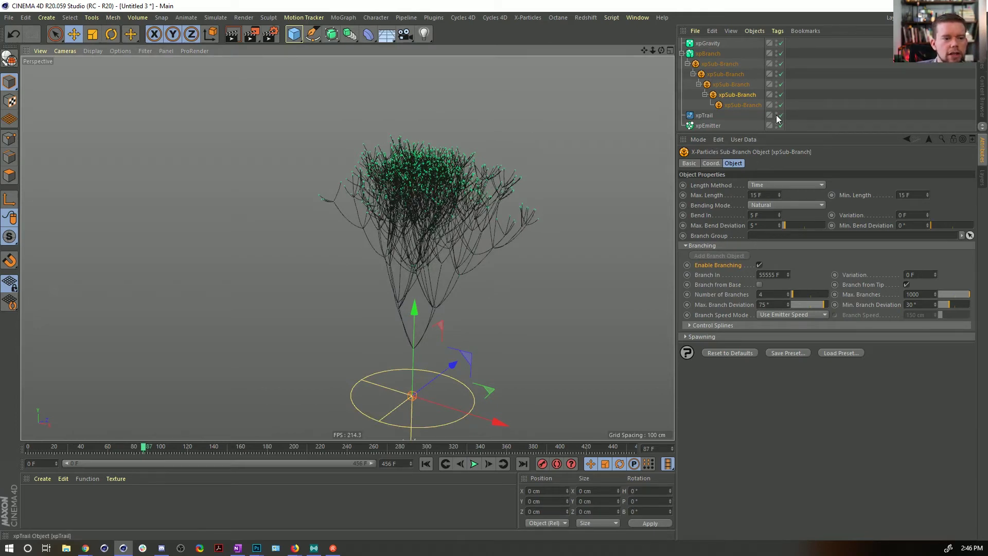
# - Switch the xpBranch modifier's length method to Time, with maximum and minimum times of 15 F
pyautogui.click(718, 64)
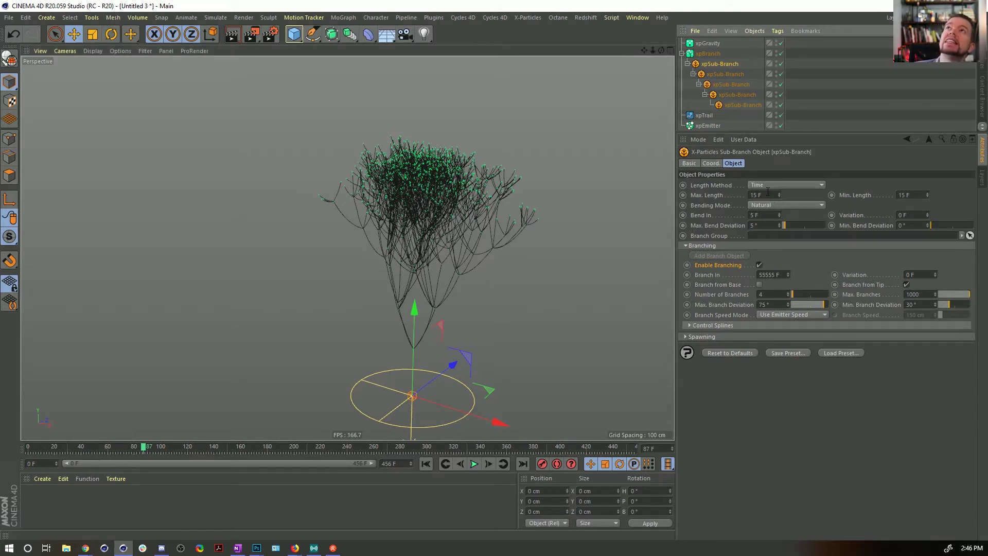
pyautogui.click(709, 53)
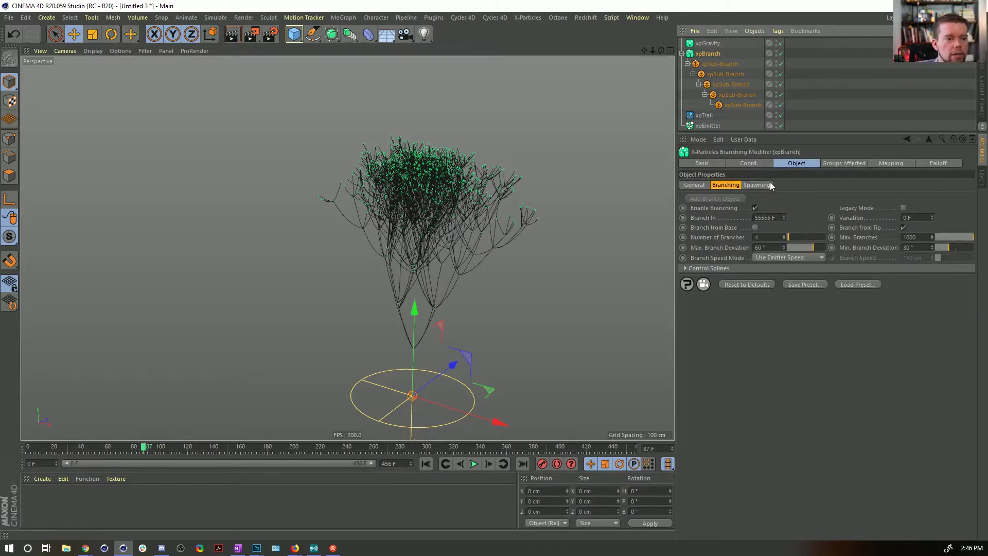
pyautogui.click(692, 184)
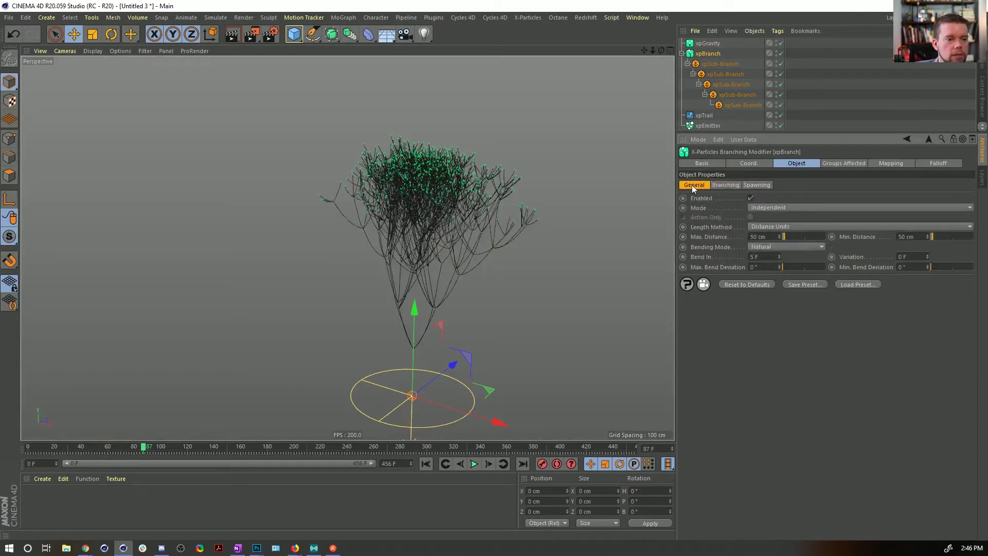
pyautogui.click(771, 228)
pyautogui.click(777, 240)
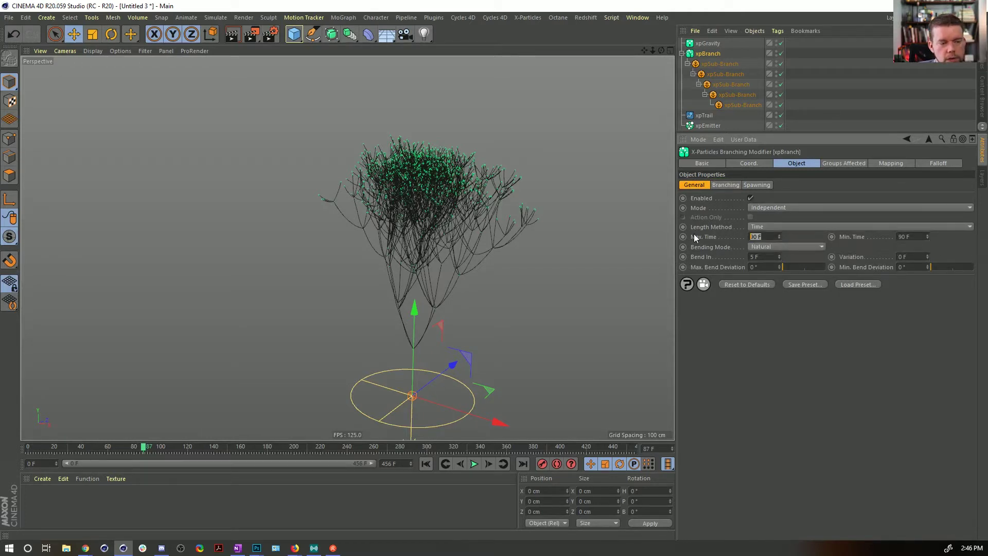
pyautogui.click(725, 64)
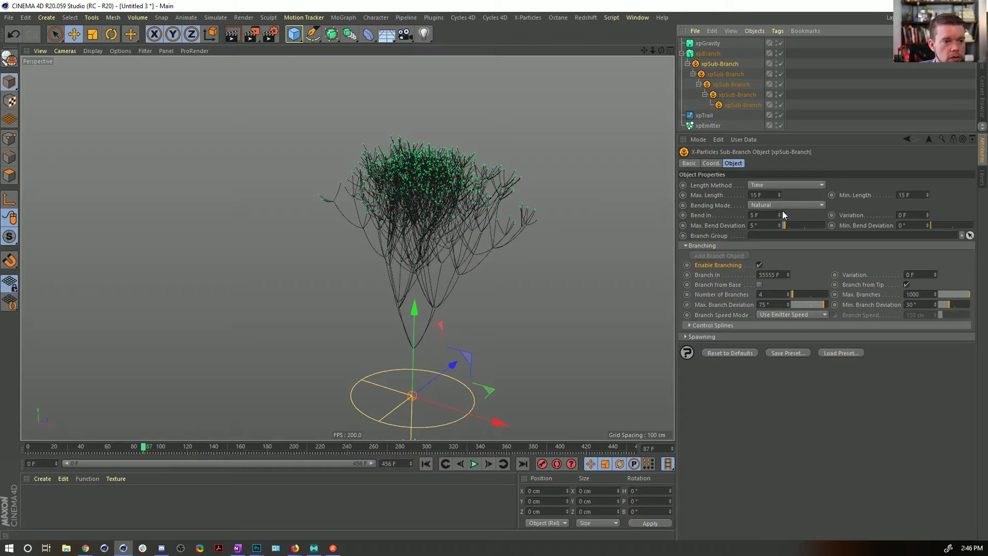
pyautogui.click(708, 54)
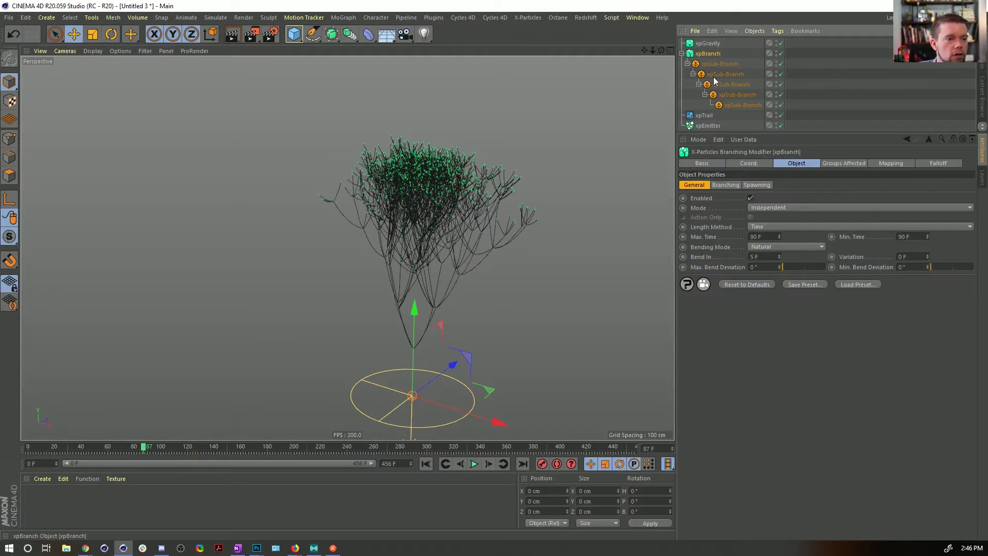
pyautogui.doubleClick(760, 236)
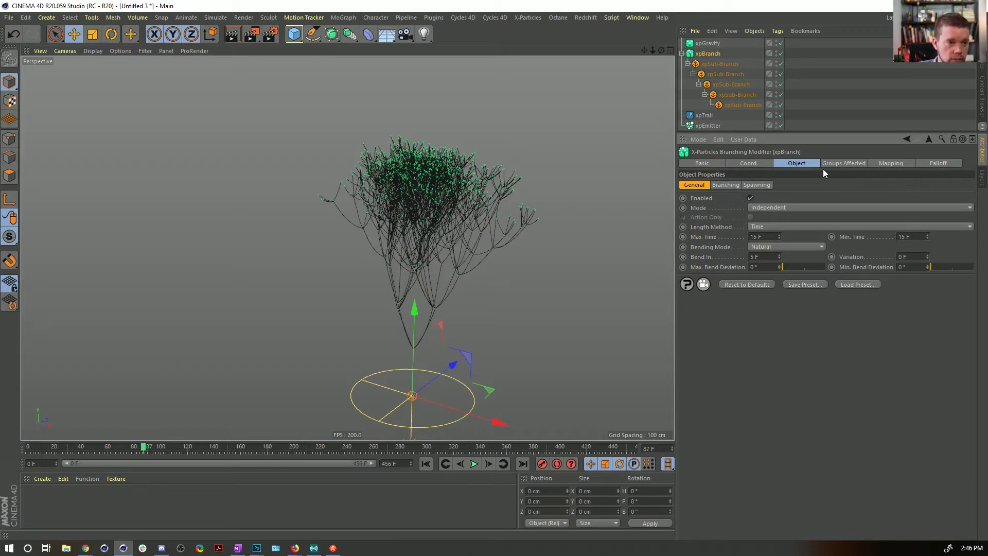
# - Give all five xpSub-Branch objects stepped lengths using the formulas 6-num for Max. Length and 6-num*2 for Min. Length
pyautogui.click(738, 93)
pyautogui.keyDown('shift'); pyautogui.click(723, 63); pyautogui.keyUp('shift')
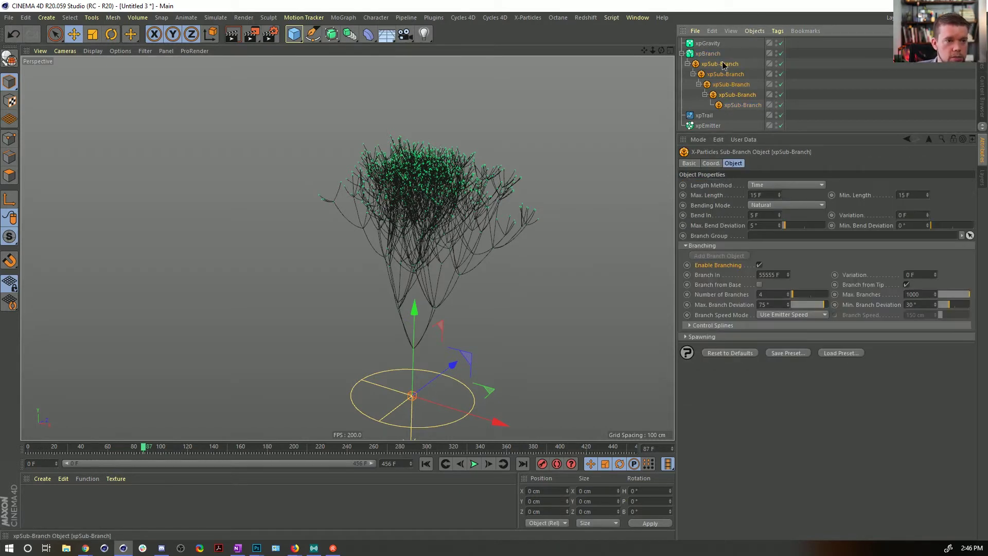
pyautogui.click(739, 104)
pyautogui.keyDown('shift'); pyautogui.click(723, 64); pyautogui.keyUp('shift')
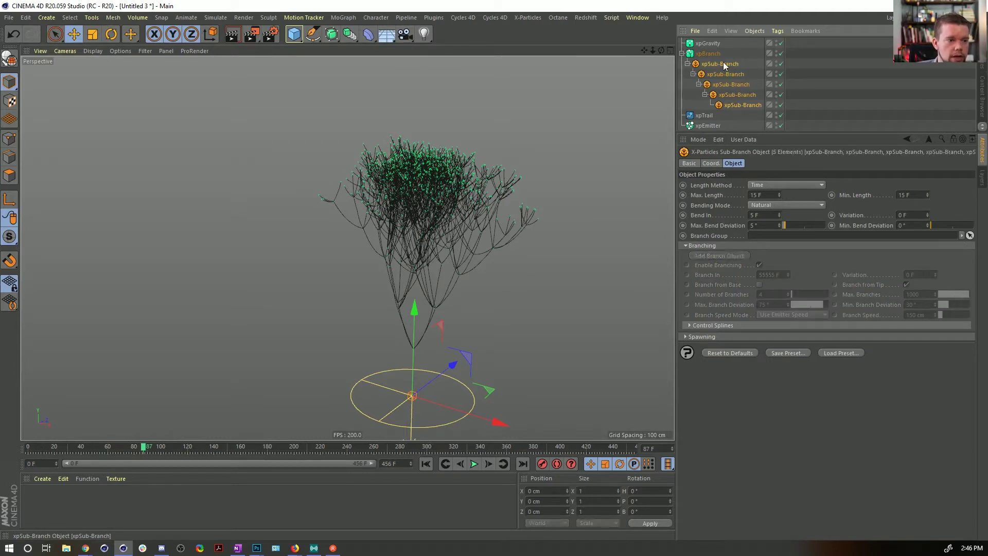
pyautogui.click(772, 194)
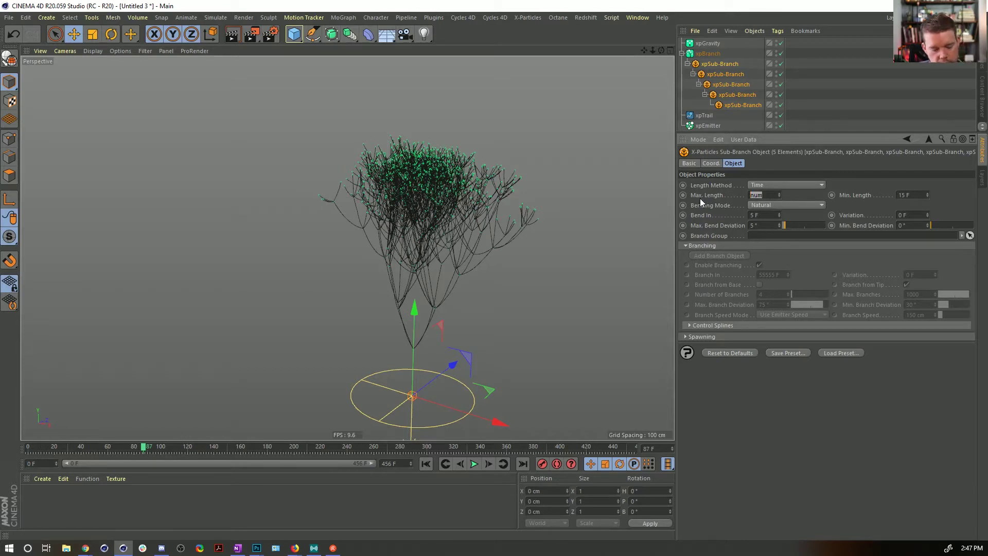
pyautogui.write('6-num')
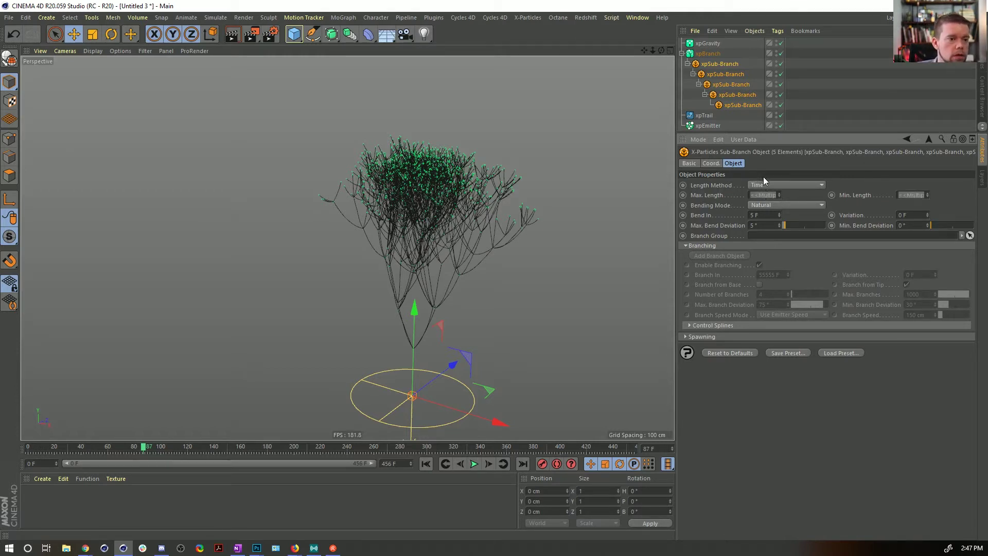
pyautogui.click(912, 195)
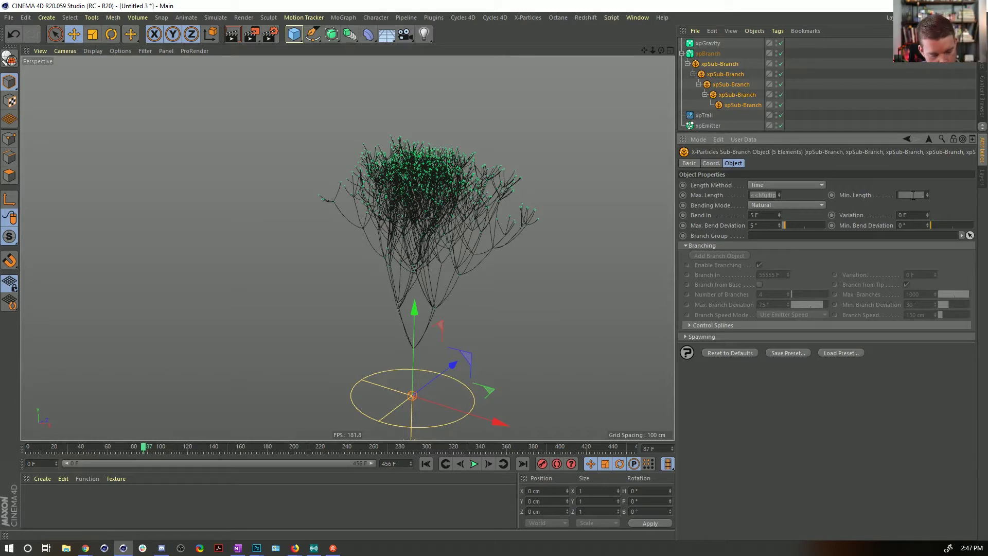
pyautogui.write('6-num')
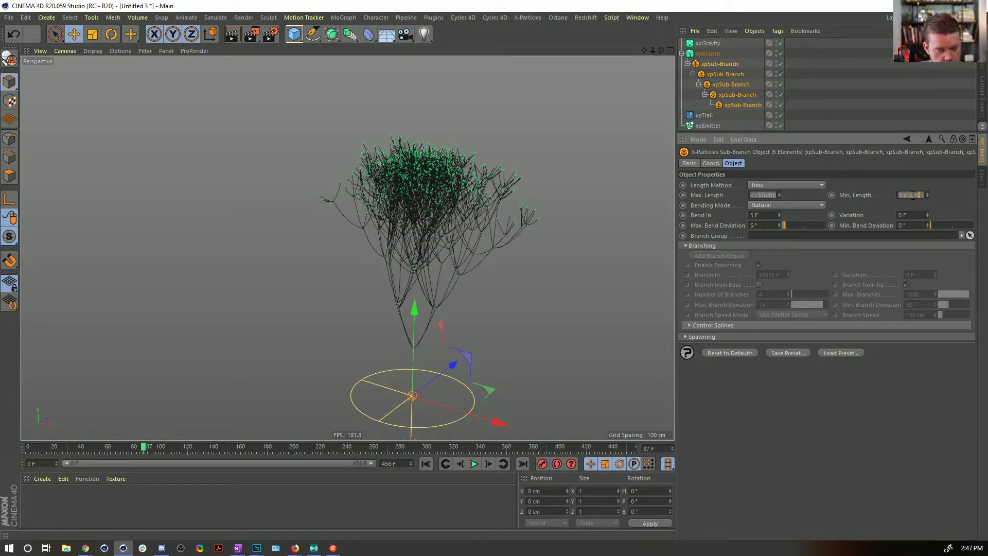
pyautogui.write('6-num*2')
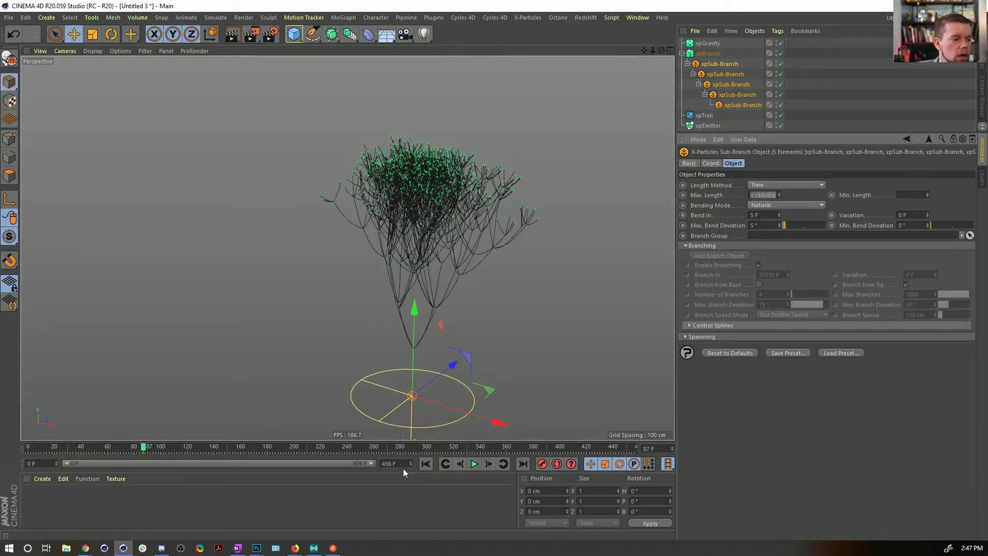
# - Replay the growth from the start to frame 50 and examine the branch tips up close
pyautogui.click(445, 464)
pyautogui.click(473, 464)
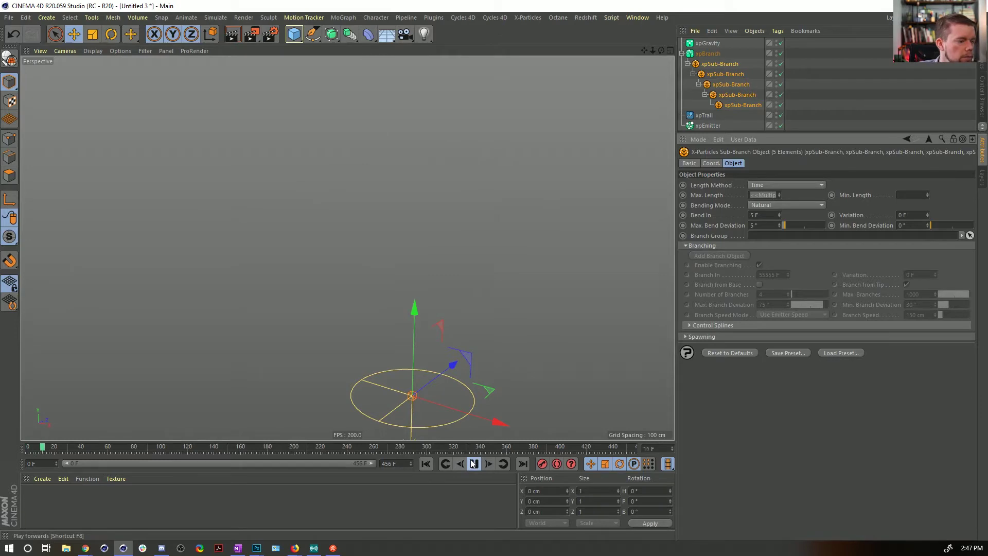
pyautogui.click(473, 464)
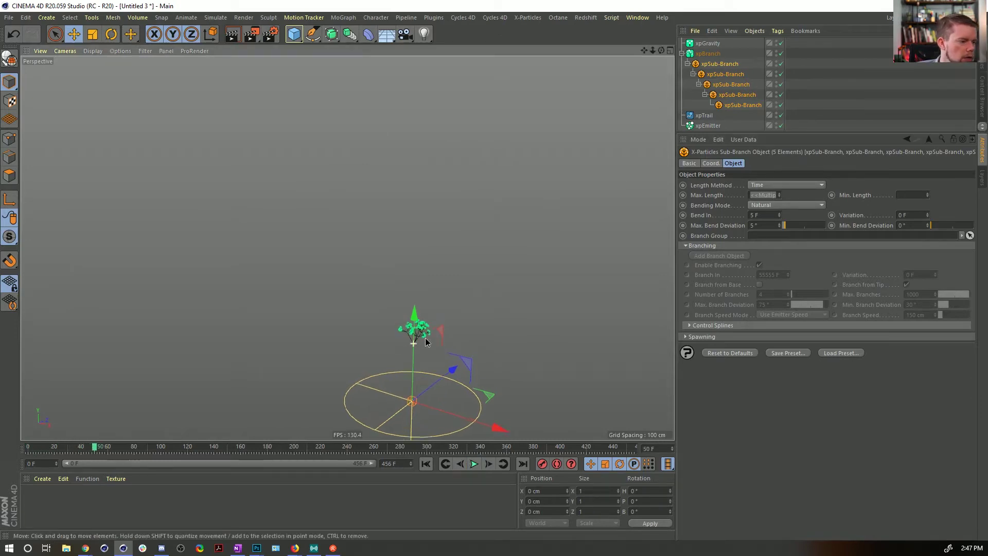
pyautogui.scroll(5, 422, 309)
pyautogui.scroll(5, 565, 269)
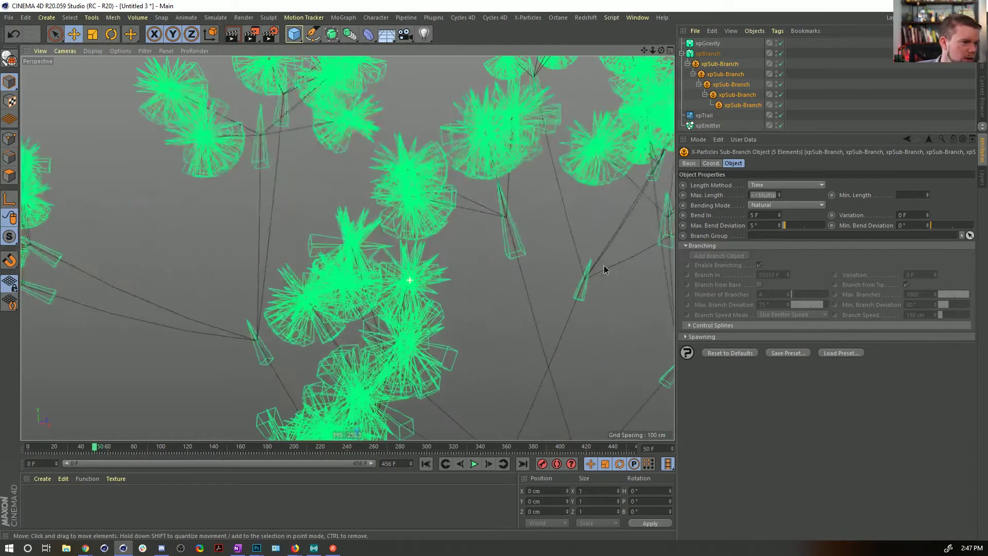
pyautogui.scroll(-8, 549, 283)
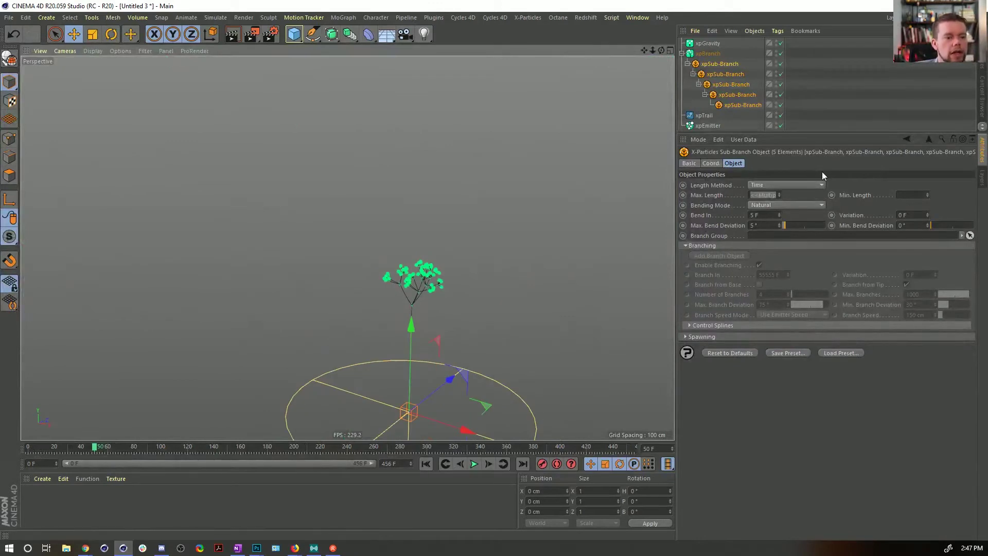
# - Try a num-based Max. Length formula on all five xpSub-Branch objects and check the values on individual levels
pyautogui.click(772, 195)
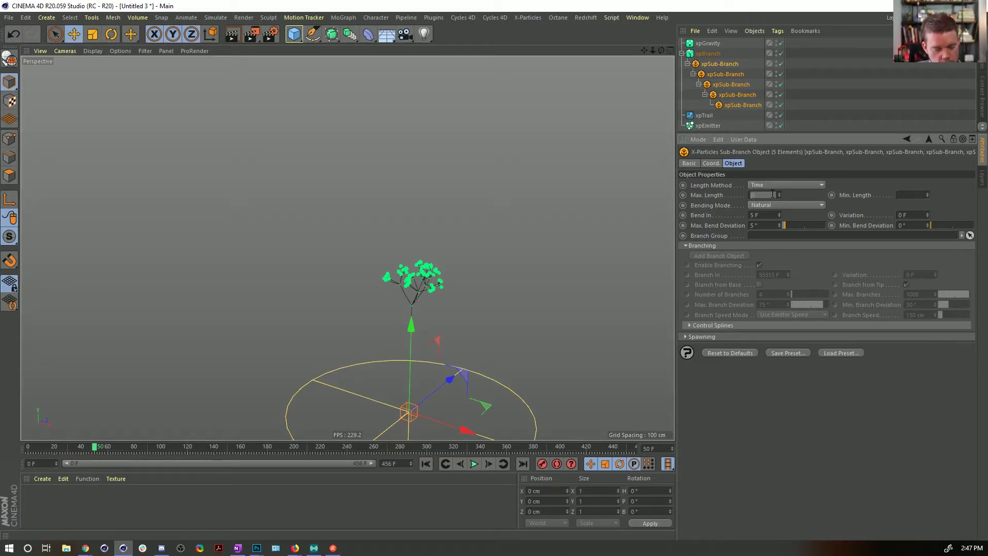
pyautogui.write('(5-num')
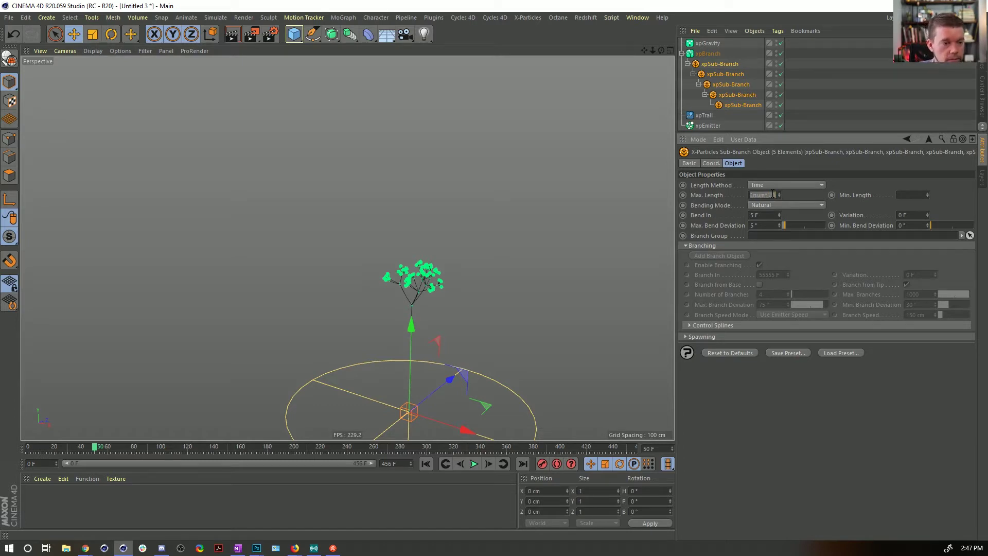
pyautogui.press('Return')
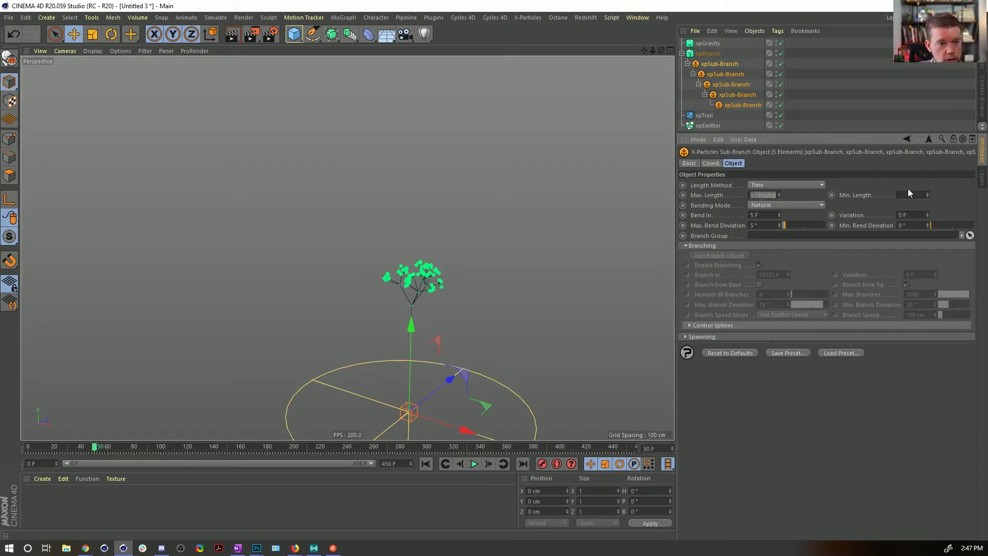
pyautogui.click(714, 66)
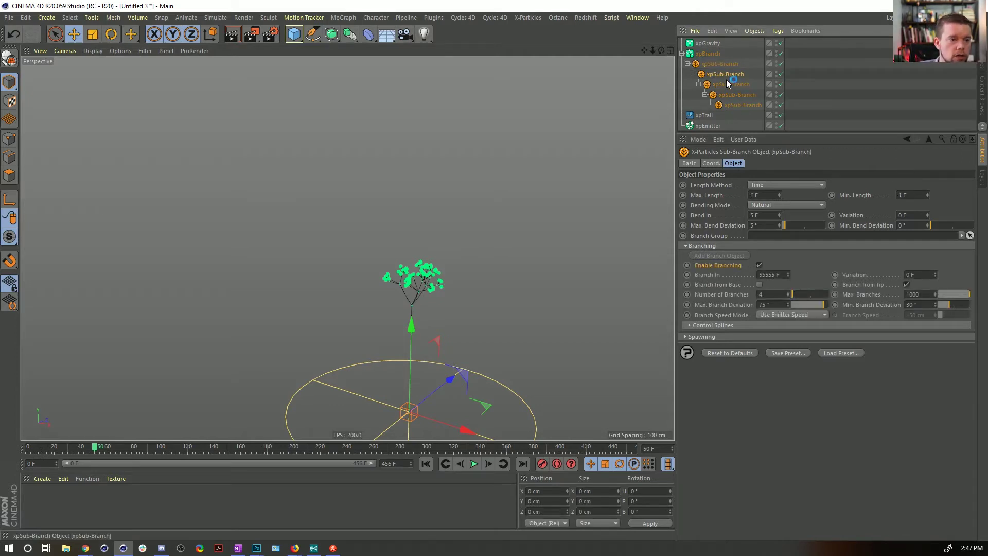
pyautogui.click(735, 94)
pyautogui.click(742, 105)
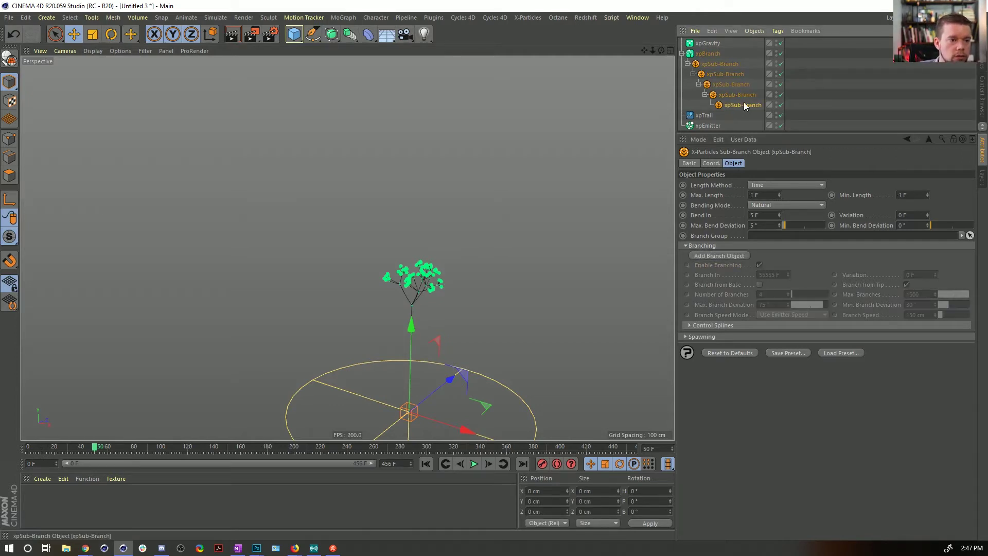
# - Set Max. Length and Min. Length of all five xpSub-Branch objects to num and compare the first and last levels
pyautogui.keyDown('shift'); pyautogui.click(723, 63); pyautogui.keyUp('shift')
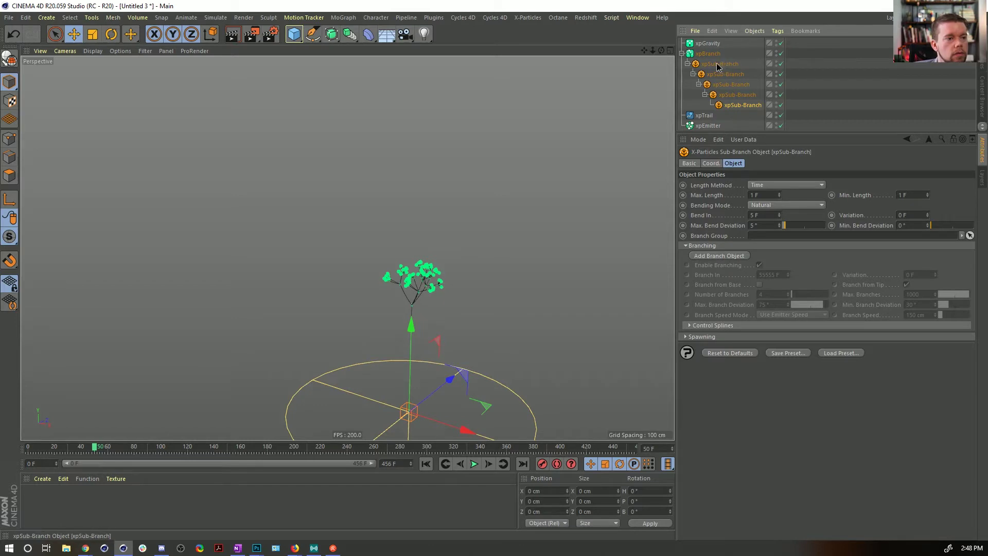
pyautogui.click(758, 196)
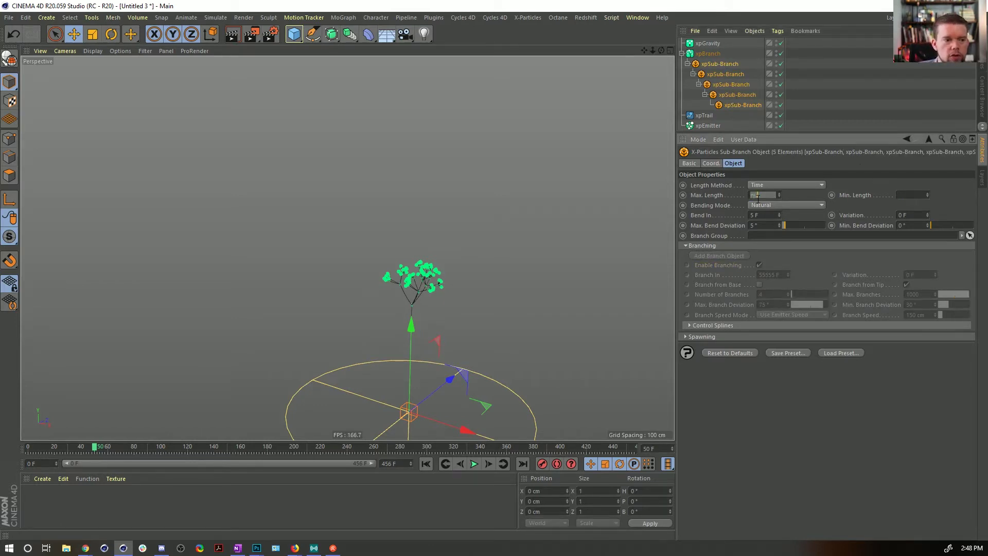
pyautogui.click(910, 196)
pyautogui.write('num')
pyautogui.click(726, 75)
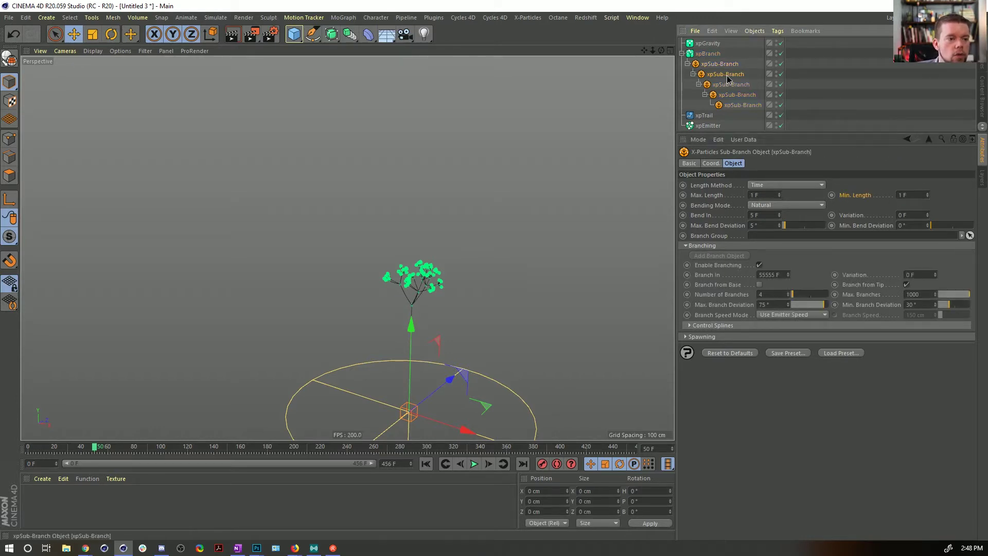
pyautogui.click(737, 97)
pyautogui.click(737, 104)
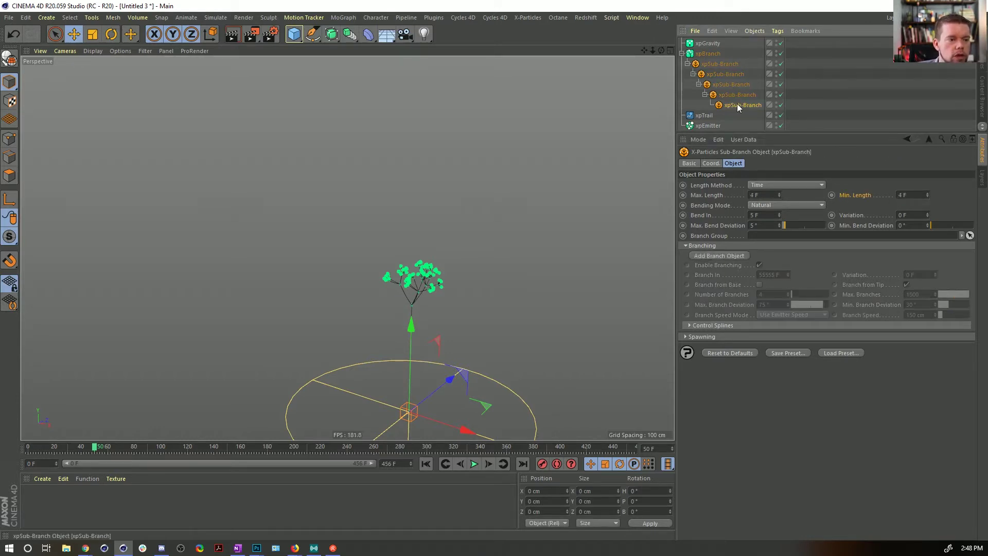
pyautogui.click(725, 66)
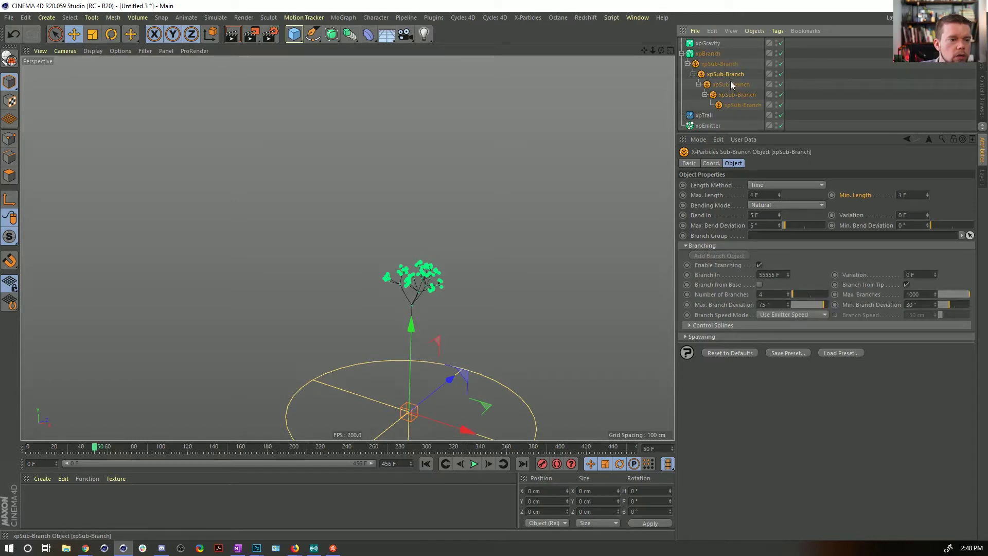
pyautogui.click(745, 108)
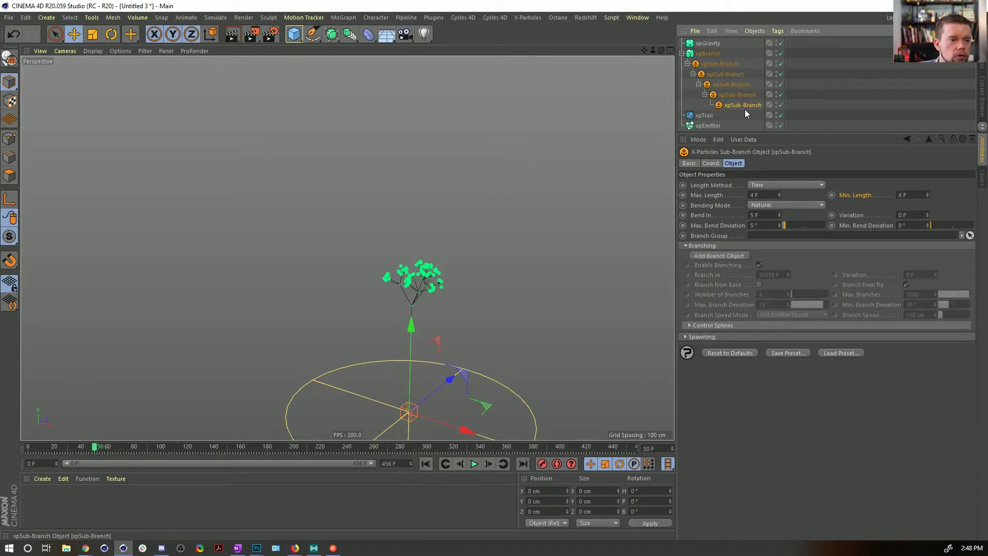
# - Re-enter num as the Max. and Min. Length of all five xpSub-Branch objects and recheck the top level
pyautogui.keyDown('shift'); pyautogui.click(719, 63); pyautogui.keyUp('shift')
pyautogui.click(775, 196)
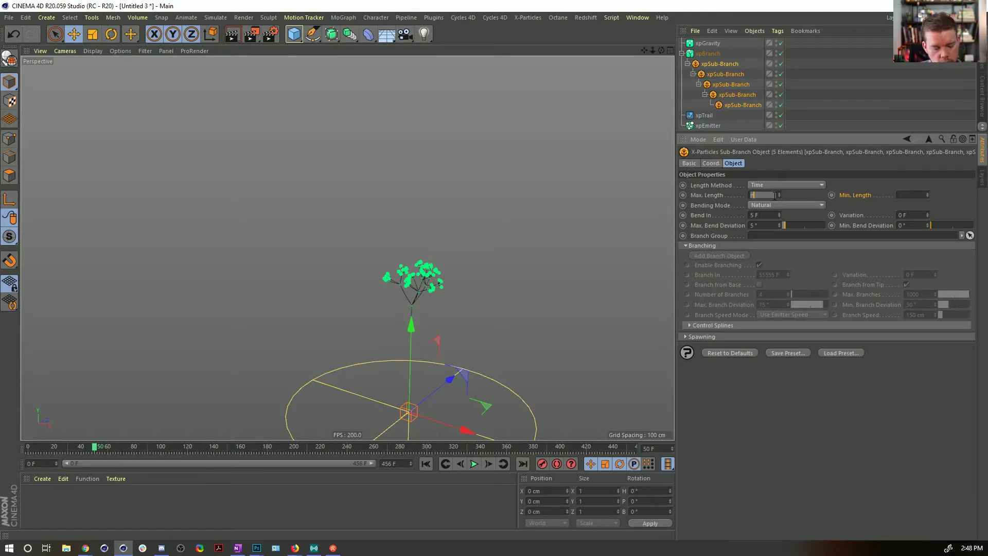
pyautogui.click(916, 195)
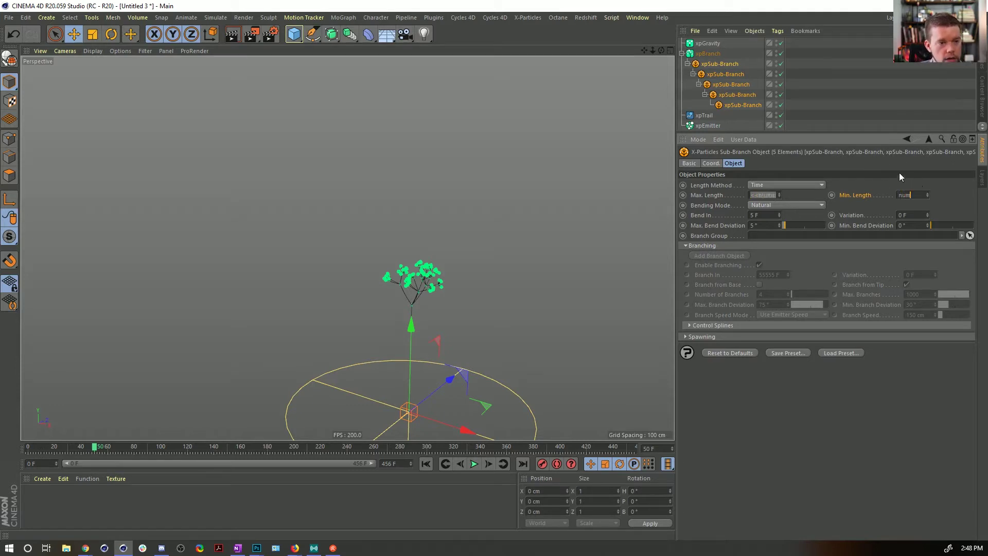
pyautogui.click(864, 104)
pyautogui.click(725, 65)
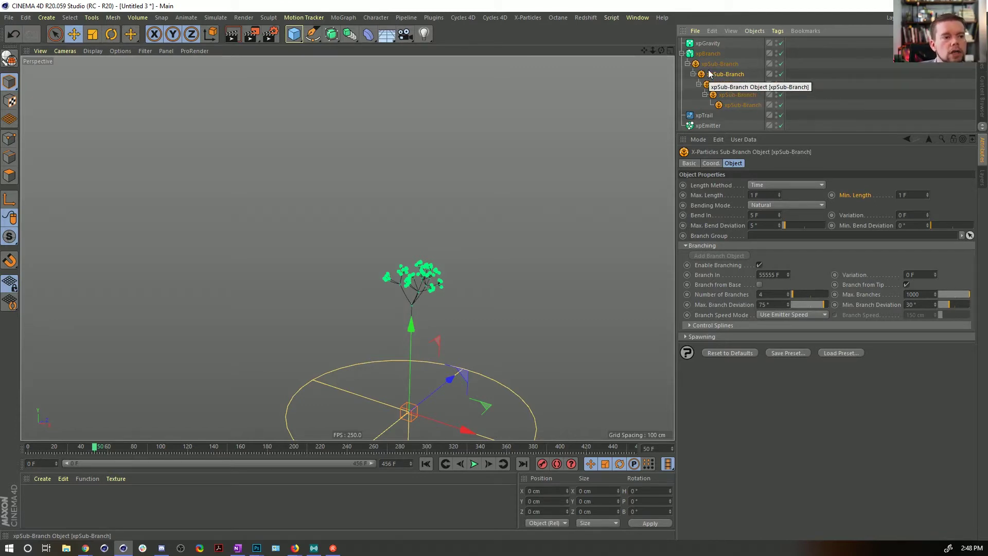
# - Apply the formula (10-num)*10 to Max. Length and Min. Length of all five xpSub-Branch objects and check each level
pyautogui.keyDown('shift'); pyautogui.click(731, 103); pyautogui.keyUp('shift')
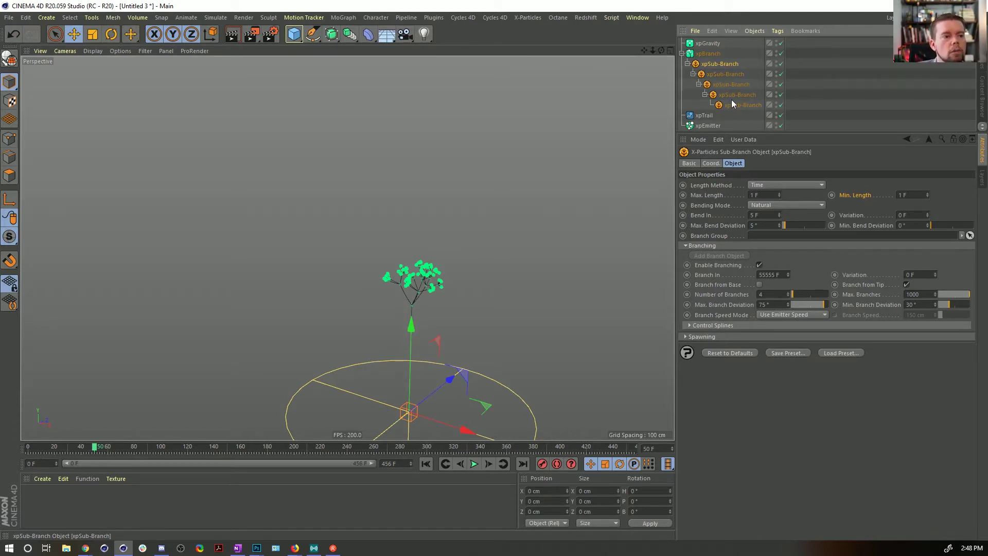
pyautogui.click(764, 195)
pyautogui.write('10')
pyautogui.press('BackSpace')
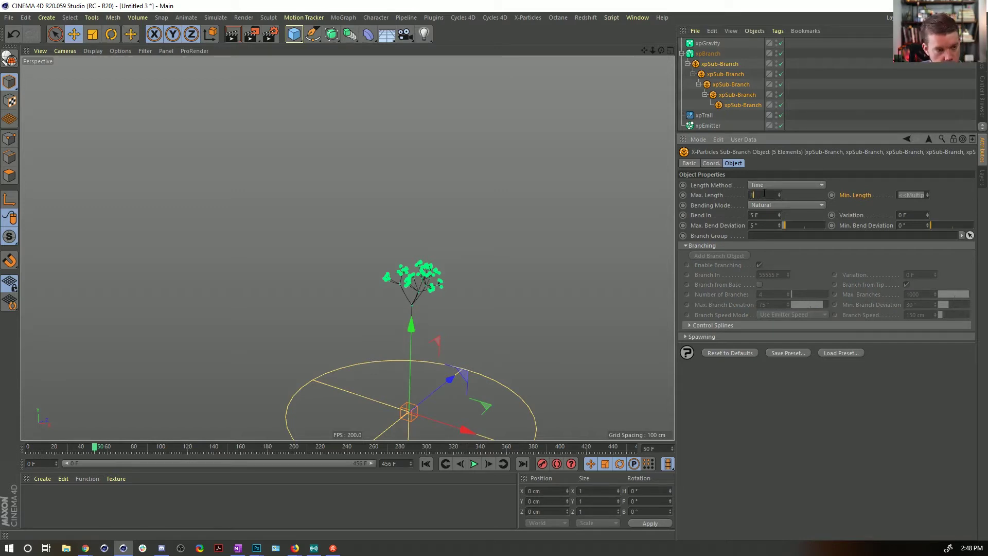
pyautogui.write('10')
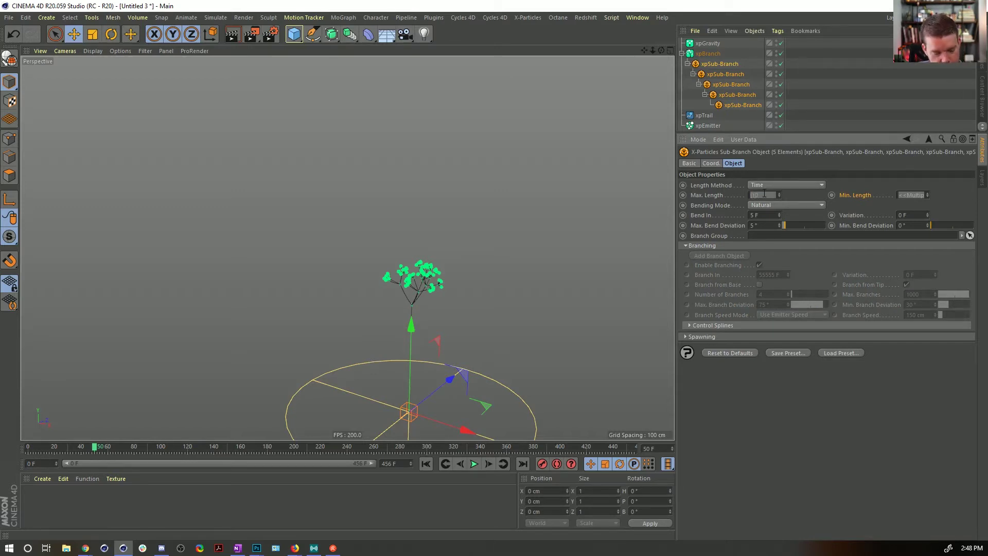
pyautogui.write('-num')
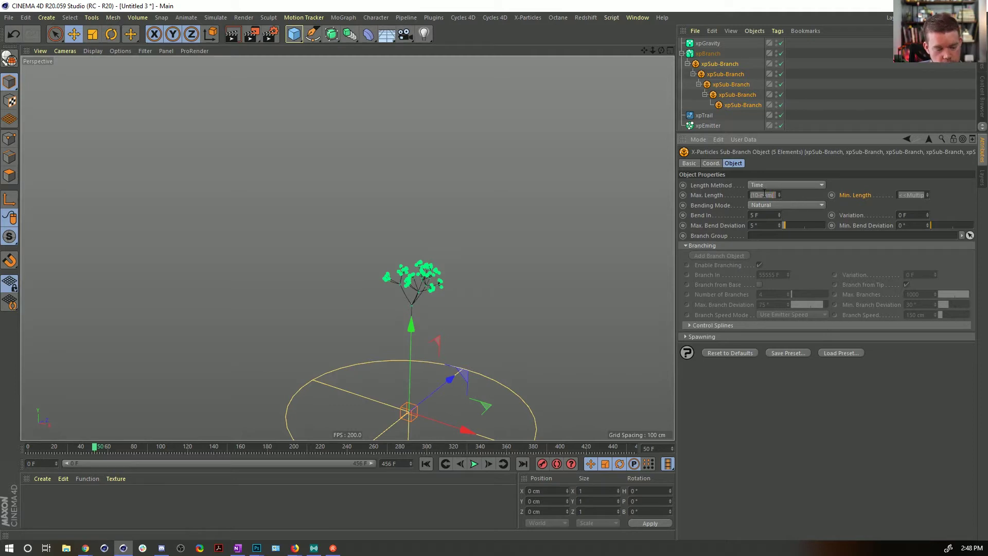
pyautogui.write(')*10')
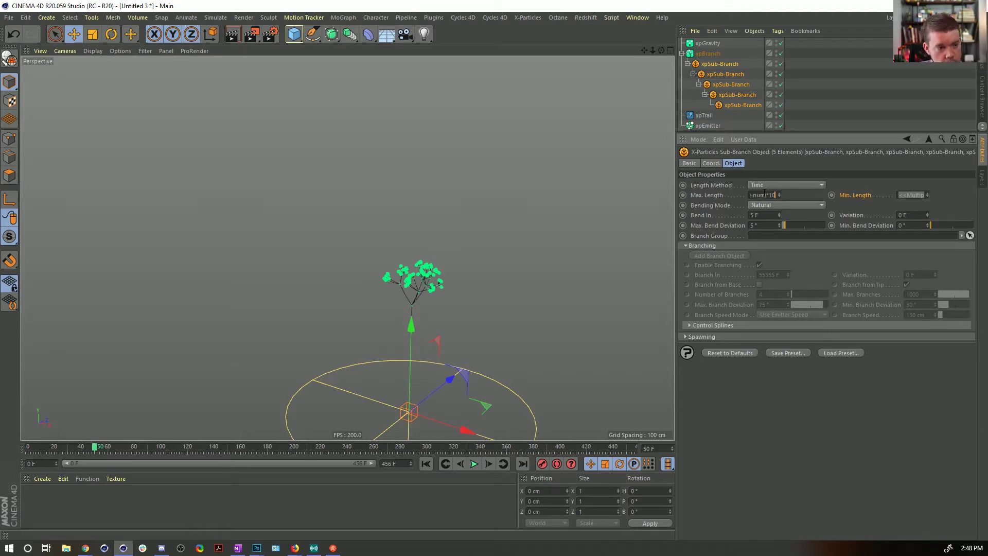
pyautogui.press('Return')
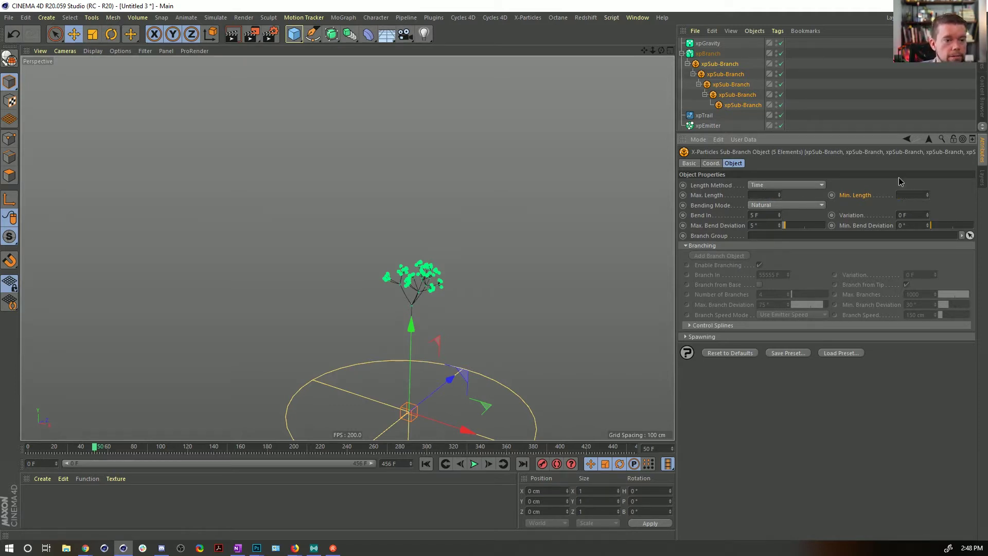
pyautogui.click(728, 65)
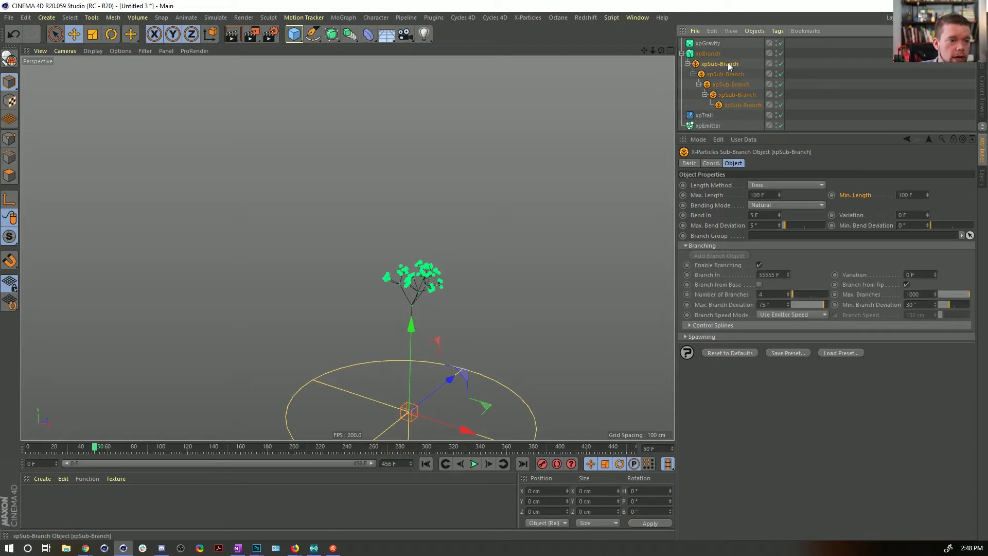
pyautogui.click(723, 75)
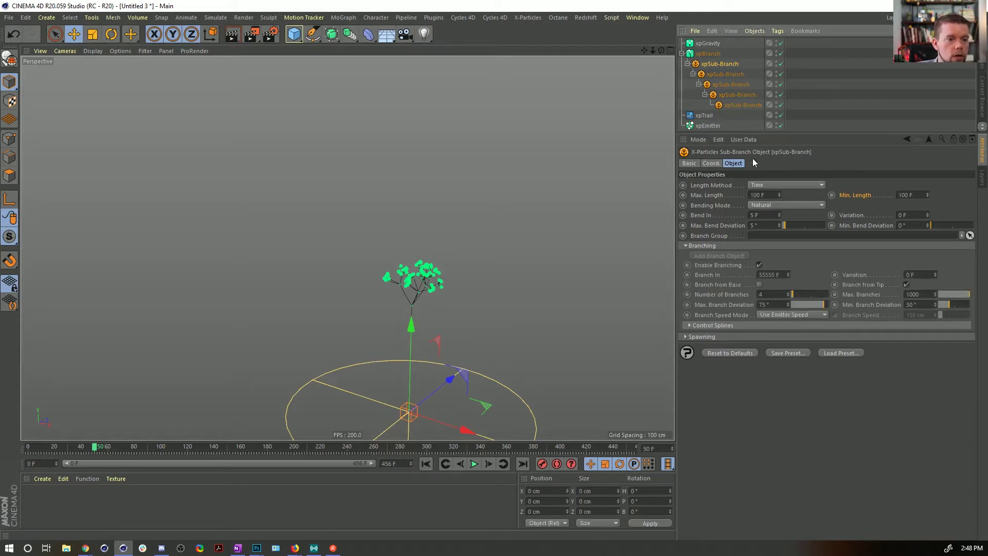
pyautogui.click(726, 86)
pyautogui.click(737, 105)
# - Play the growth from the start to frame 452, keeping the whole branching structure in view
pyautogui.click(811, 112)
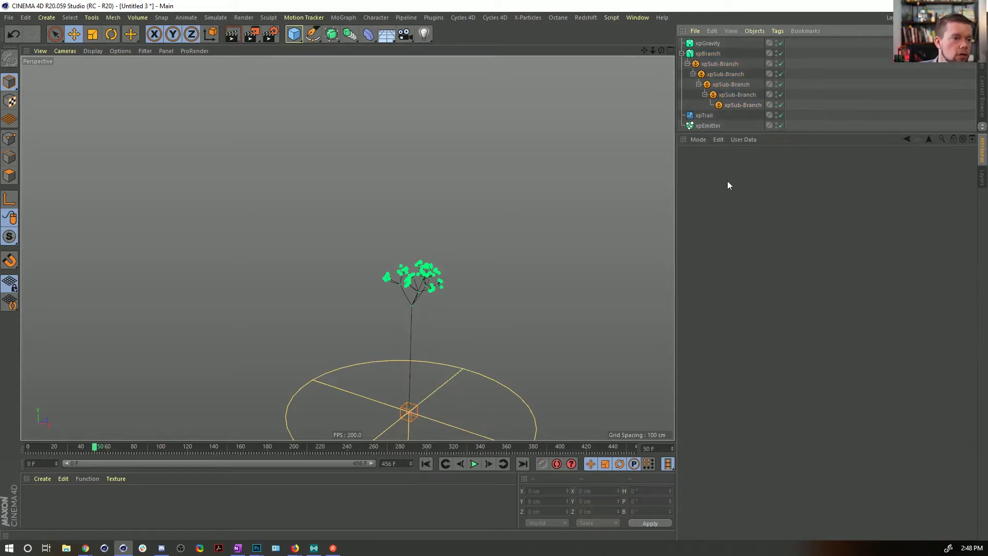
pyautogui.click(425, 464)
pyautogui.click(474, 463)
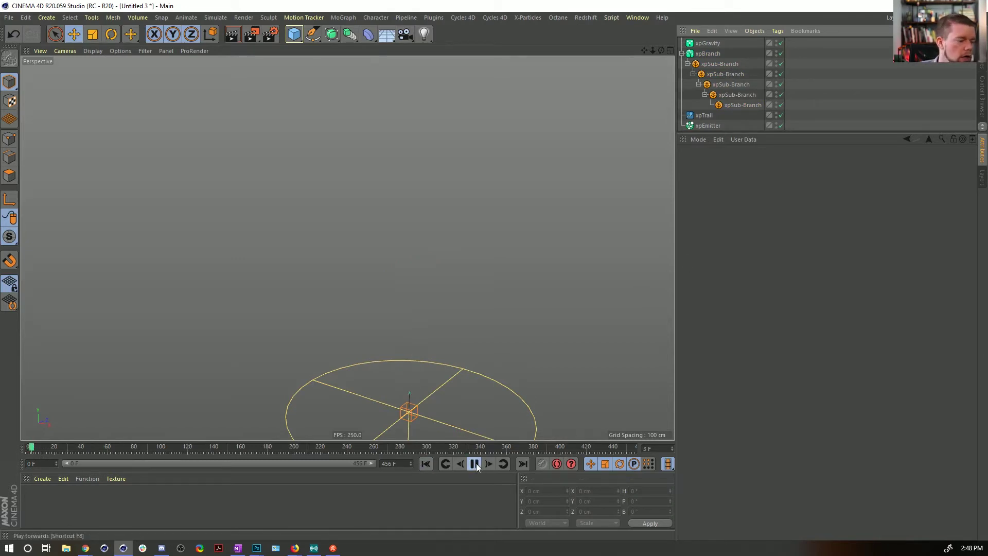
pyautogui.scroll(-5, 485, 252)
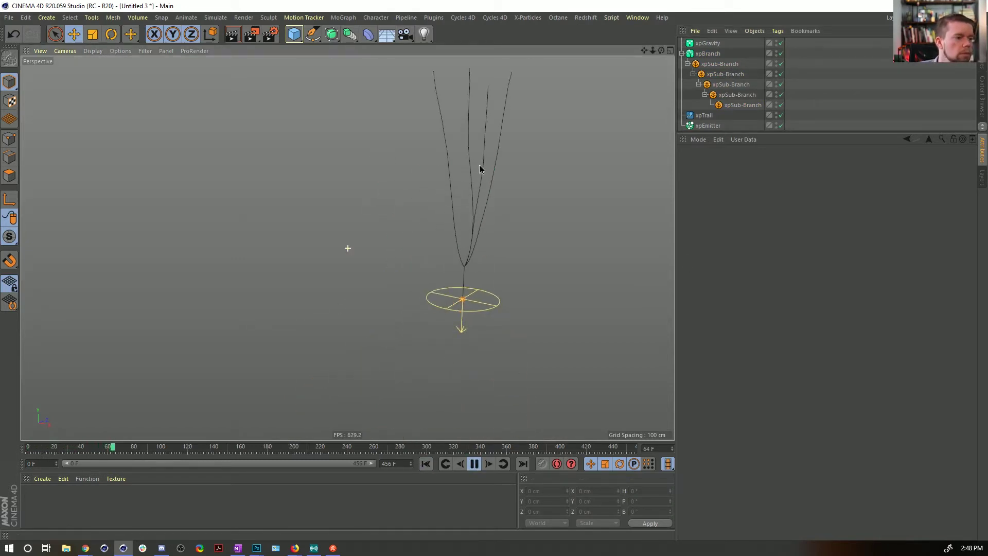
pyautogui.scroll(-6, 486, 205)
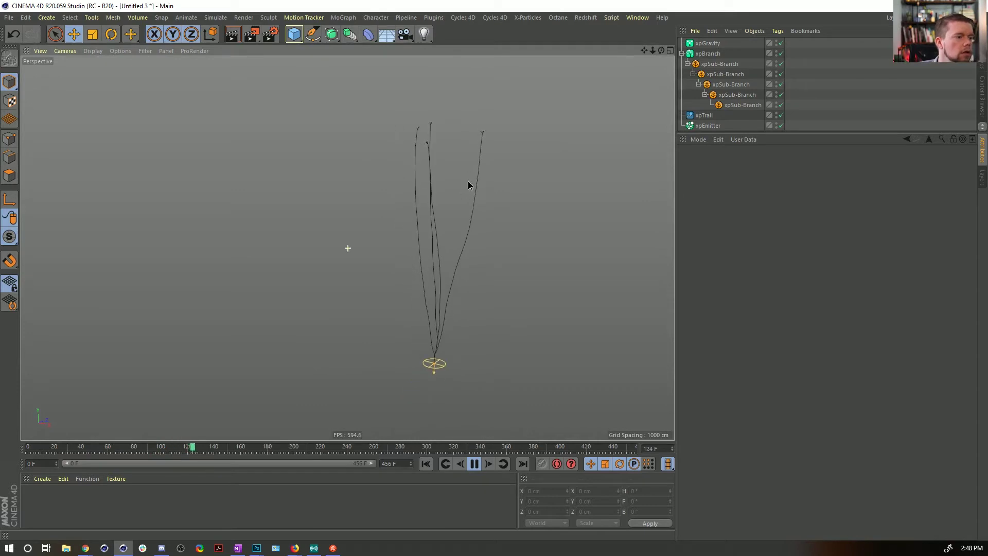
pyautogui.keyDown('alt'); pyautogui.moveTo(460, 242); pyautogui.dragTo(447, 273, button='middle'); pyautogui.keyUp('alt')
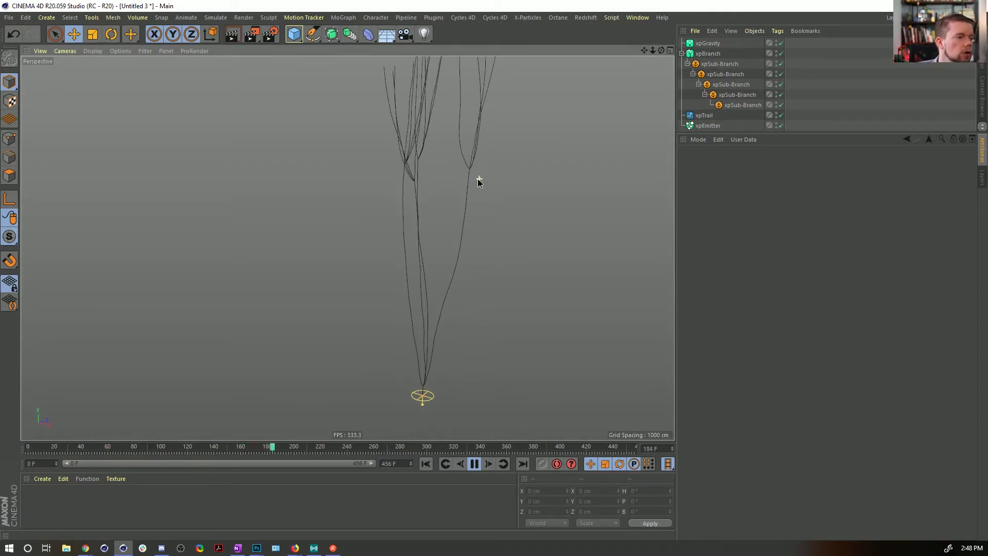
pyautogui.scroll(-4, 479, 178)
pyautogui.keyDown('alt'); pyautogui.moveTo(437, 129); pyautogui.dragTo(391, 322, button='middle'); pyautogui.keyUp('alt')
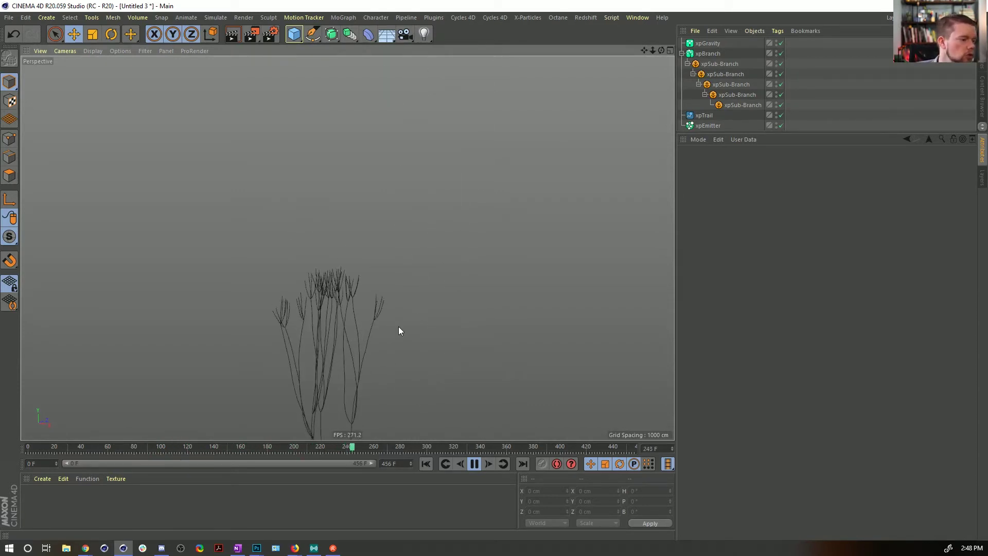
pyautogui.keyDown('alt'); pyautogui.moveTo(399, 330); pyautogui.dragTo(263, 359, button='right'); pyautogui.keyUp('alt')
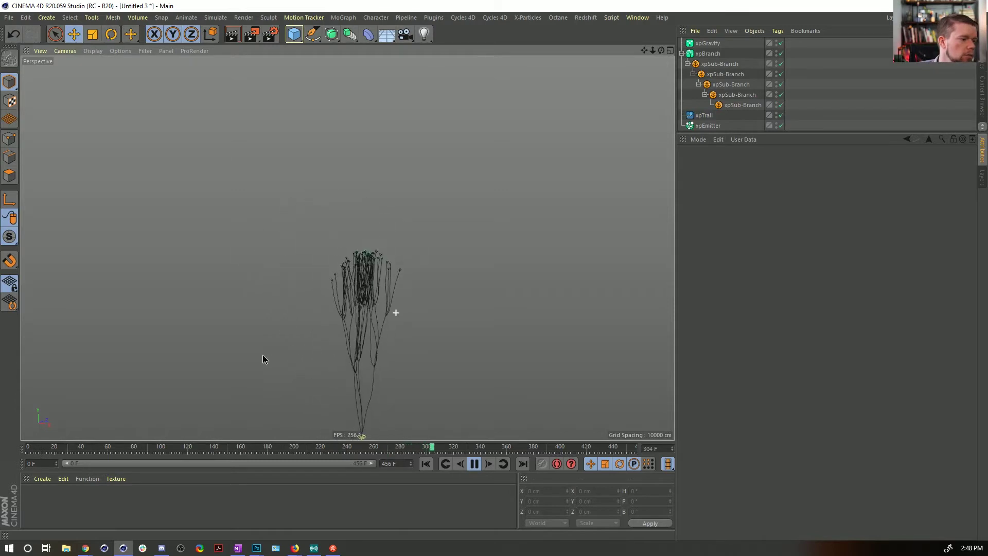
pyautogui.keyDown('alt'); pyautogui.moveTo(399, 280); pyautogui.dragTo(384, 177, button='middle'); pyautogui.keyUp('alt')
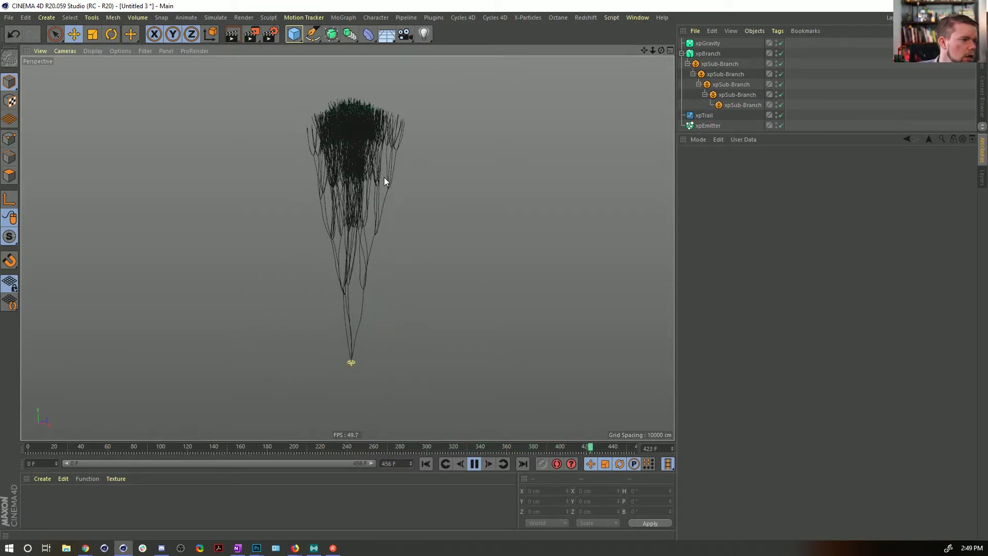
pyautogui.click(474, 463)
# - Shorten both the Max. Length and Min. Length of all five xpSub-Branch objects
pyautogui.click(745, 85)
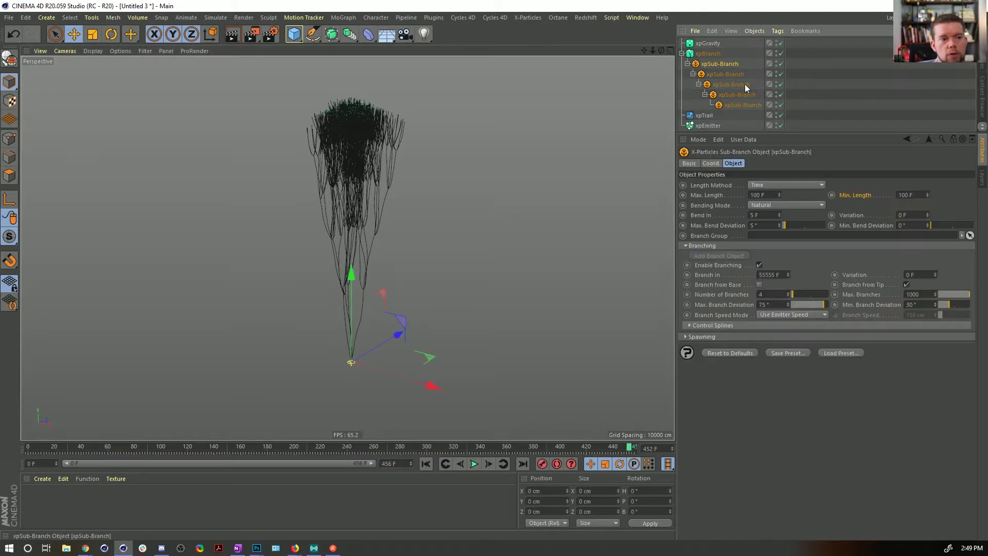
pyautogui.keyDown('shift'); pyautogui.click(746, 105); pyautogui.keyUp('shift')
pyautogui.click(766, 198)
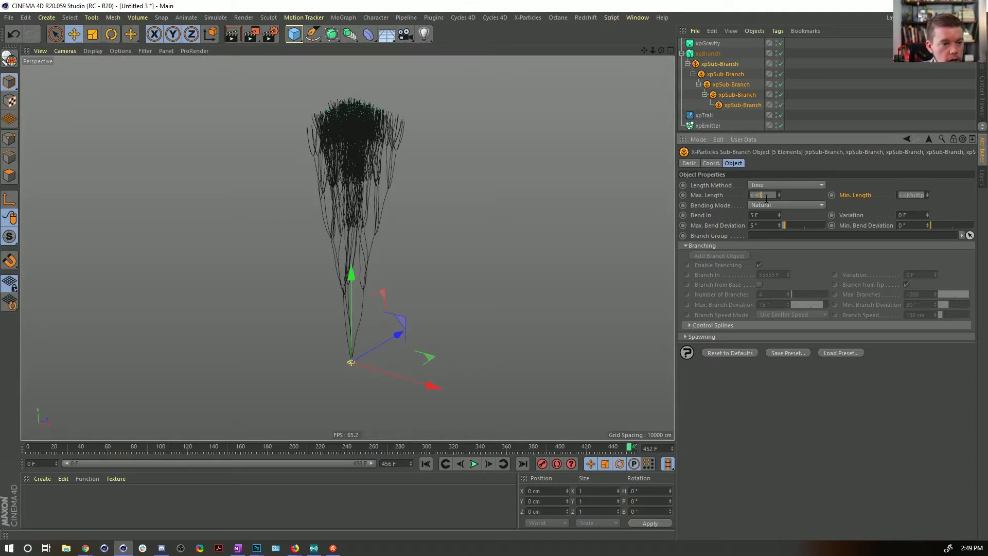
pyautogui.click(915, 194)
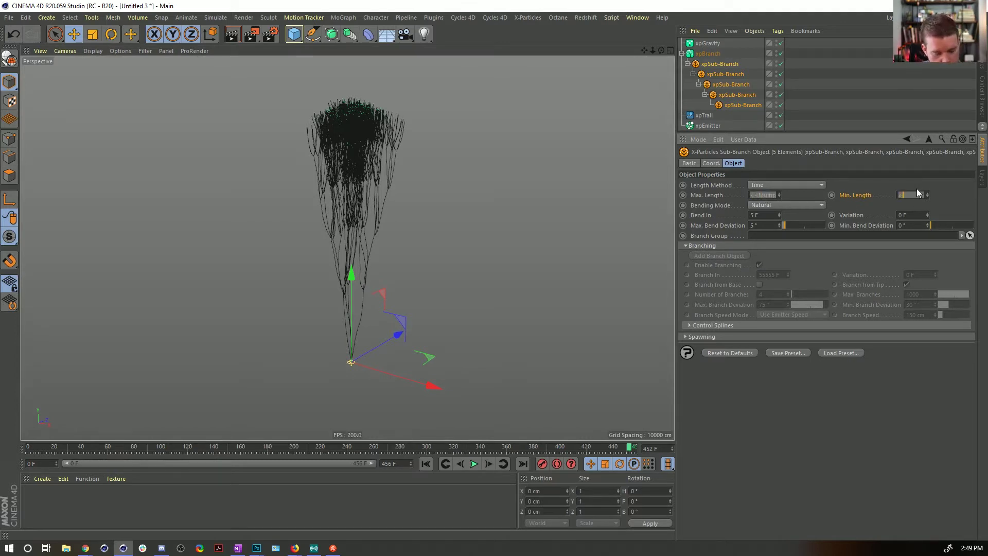
pyautogui.press('Return')
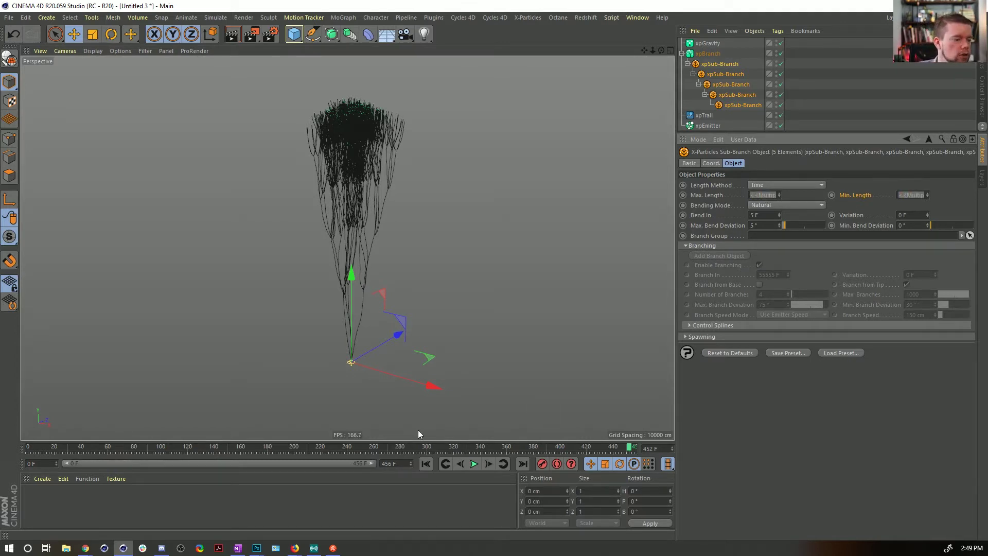
# - Play the growth from the start to frame 191 and view the branching structure from another side
pyautogui.click(425, 463)
pyautogui.click(474, 463)
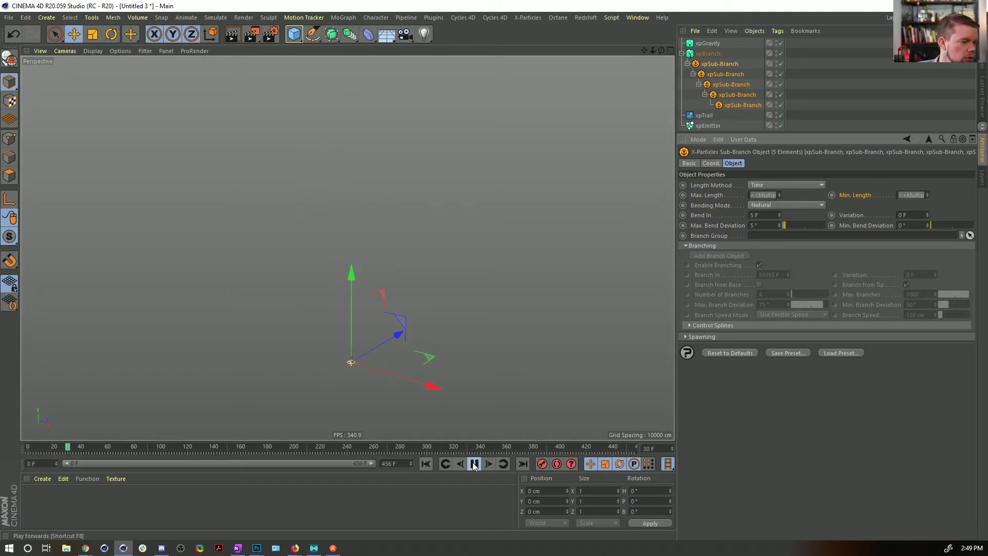
pyautogui.click(828, 94)
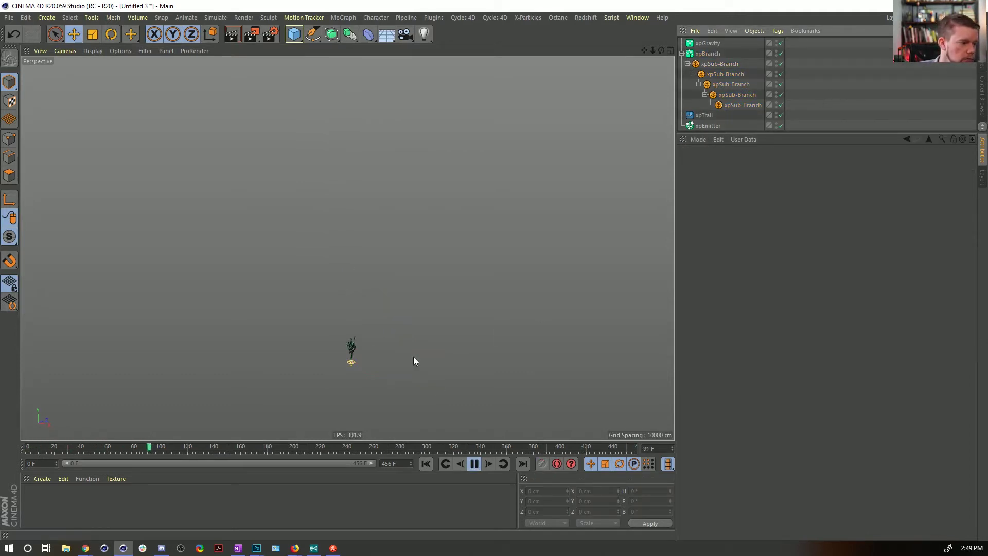
pyautogui.scroll(5, 416, 343)
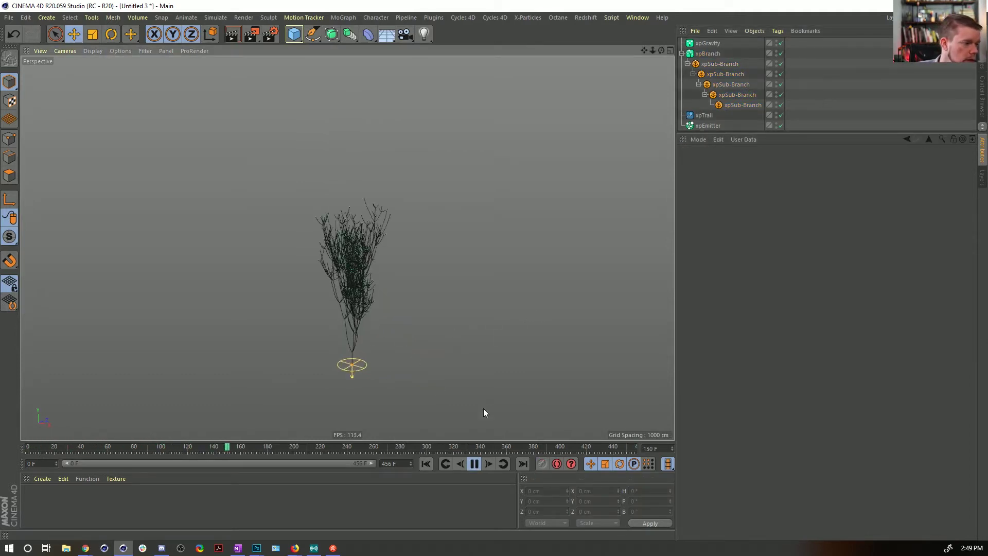
pyautogui.click(474, 464)
pyautogui.keyDown('alt'); pyautogui.moveTo(387, 255); pyautogui.dragTo(638, 216); pyautogui.keyUp('alt')
# - Try to reduce the Max. Length of all five xpSub-Branch objects by 40 frames
pyautogui.click(734, 68)
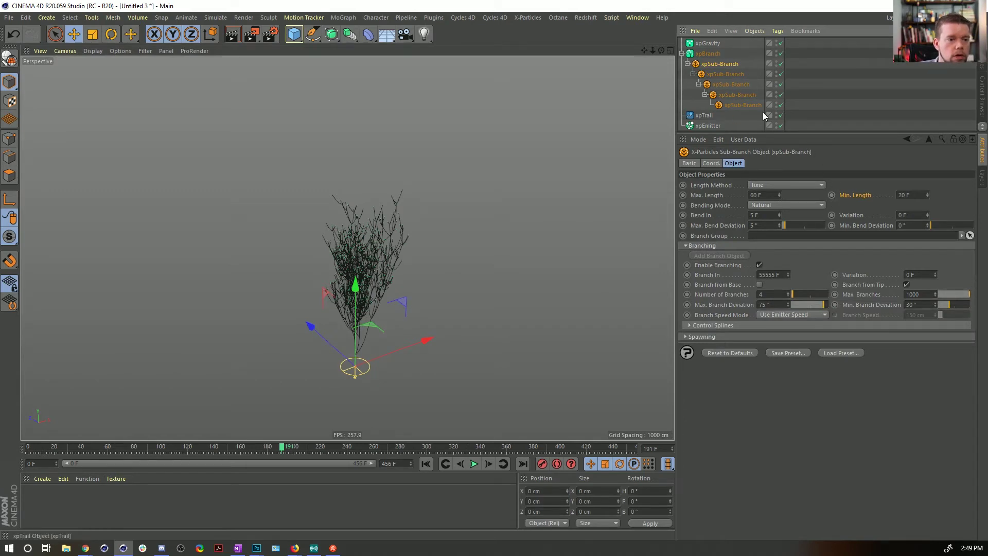
pyautogui.click(739, 75)
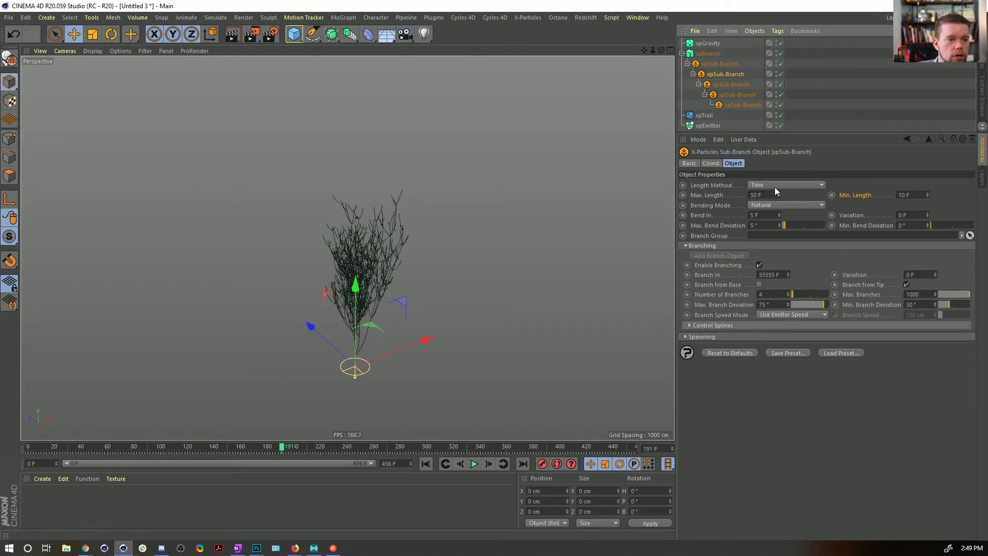
pyautogui.keyDown('shift'); pyautogui.click(742, 105); pyautogui.keyUp('shift')
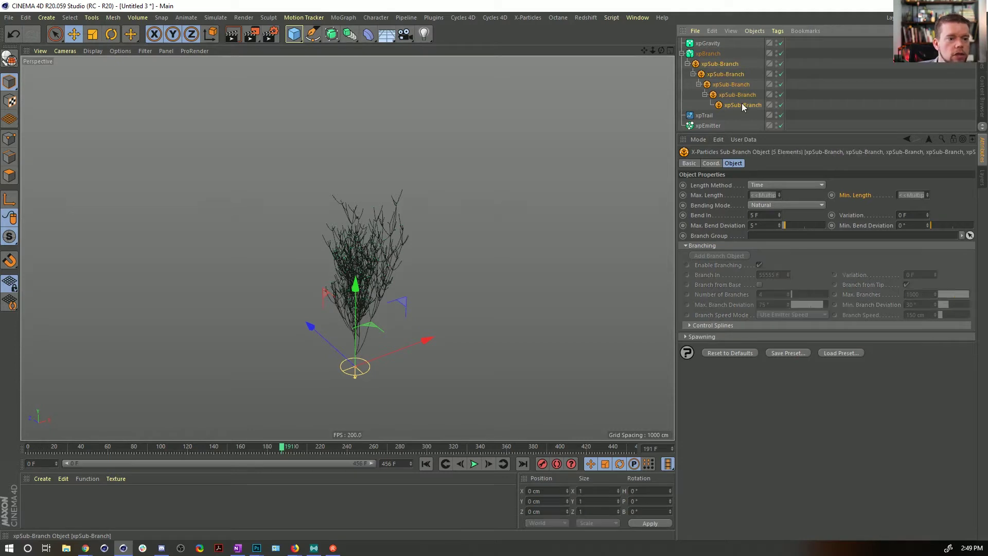
pyautogui.doubleClick(771, 195)
pyautogui.write('x-10')
pyautogui.press('Return')
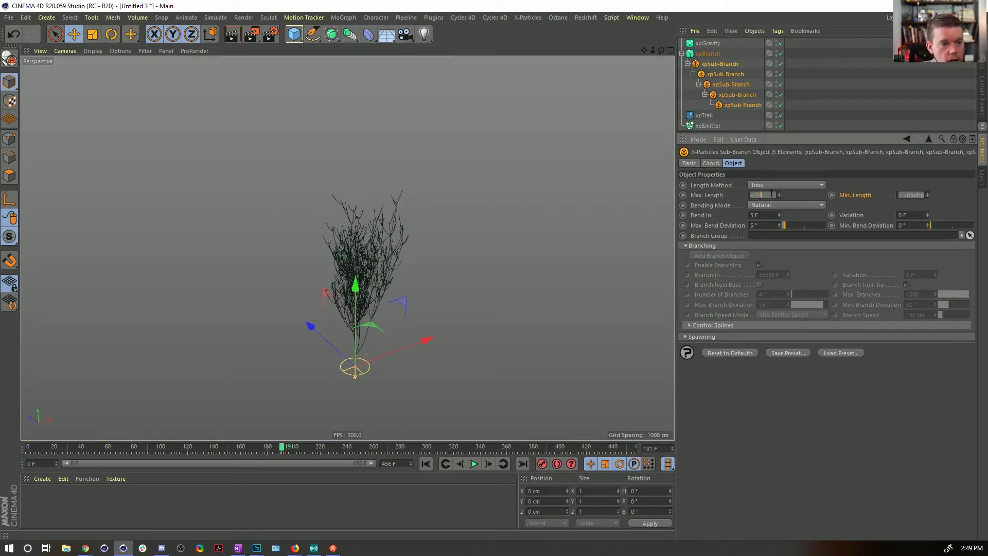
# - Check the Max. Length and Min. Length of each xpSub-Branch level
pyautogui.click(716, 65)
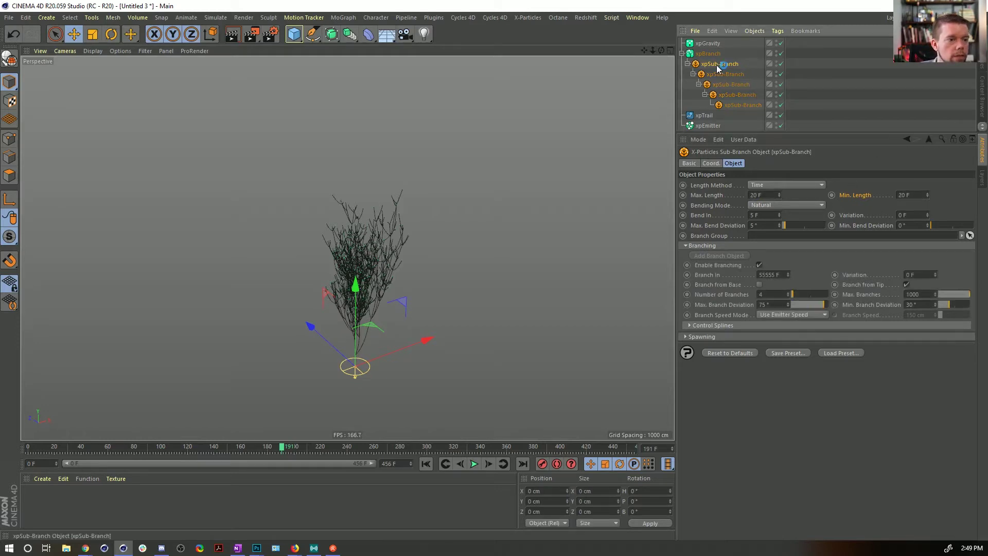
pyautogui.click(718, 73)
pyautogui.click(721, 84)
pyautogui.click(727, 97)
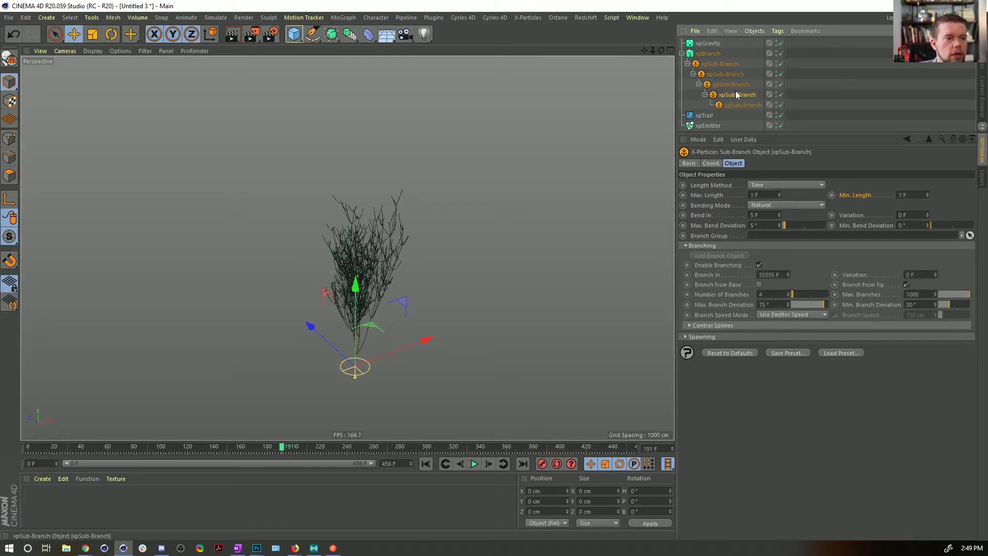
pyautogui.click(739, 105)
pyautogui.click(731, 84)
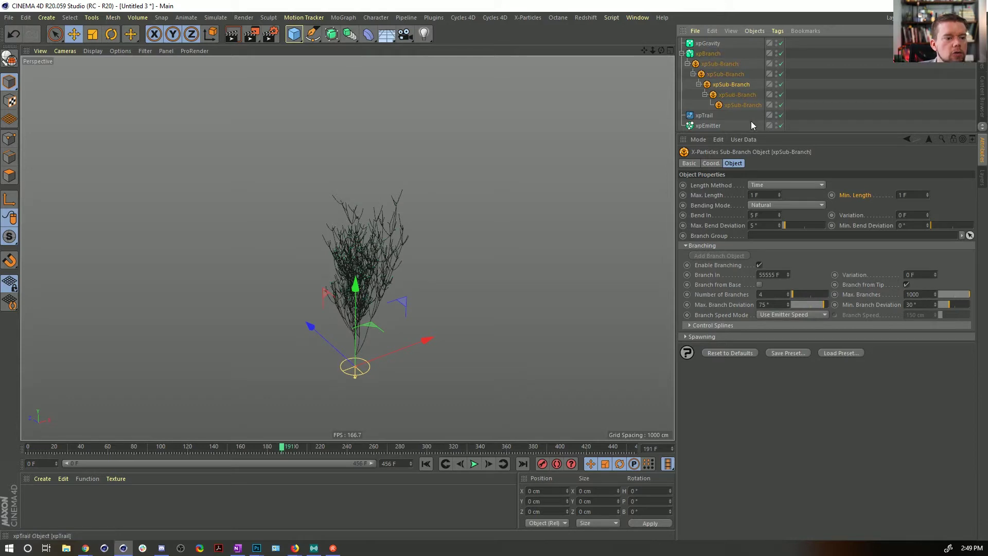
pyautogui.click(726, 74)
# - Undo the last Max. Length reduction on all five xpSub-Branch objects and recheck the two topmost levels
pyautogui.hotkey('ctrl', 'z')
pyautogui.hotkey('ctrl', 'z')
pyautogui.hotkey('ctrl', 'z')
pyautogui.hotkey('ctrl', 'z')
pyautogui.hotkey('ctrl', 'z')
pyautogui.hotkey('ctrl', 'z')
pyautogui.hotkey('ctrl', 'z')
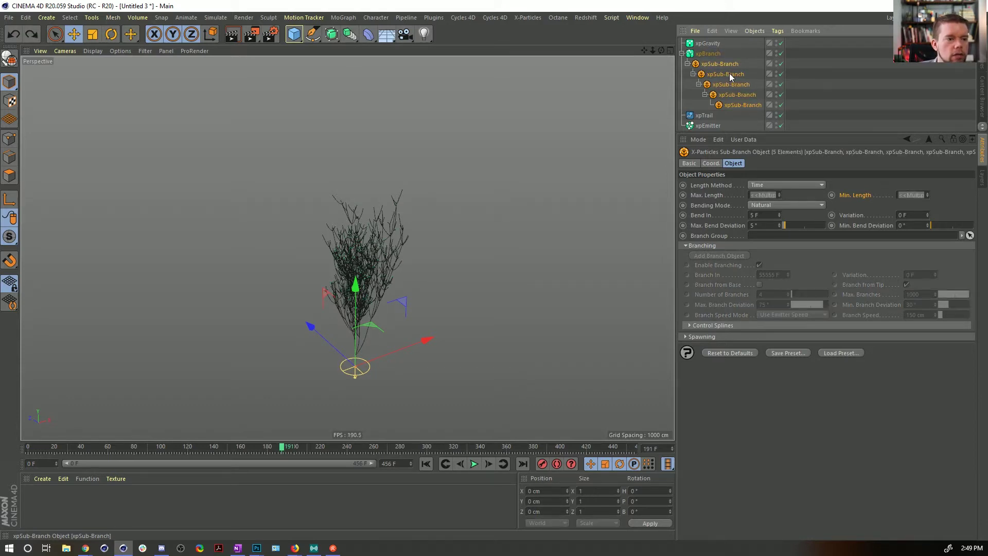
pyautogui.click(729, 73)
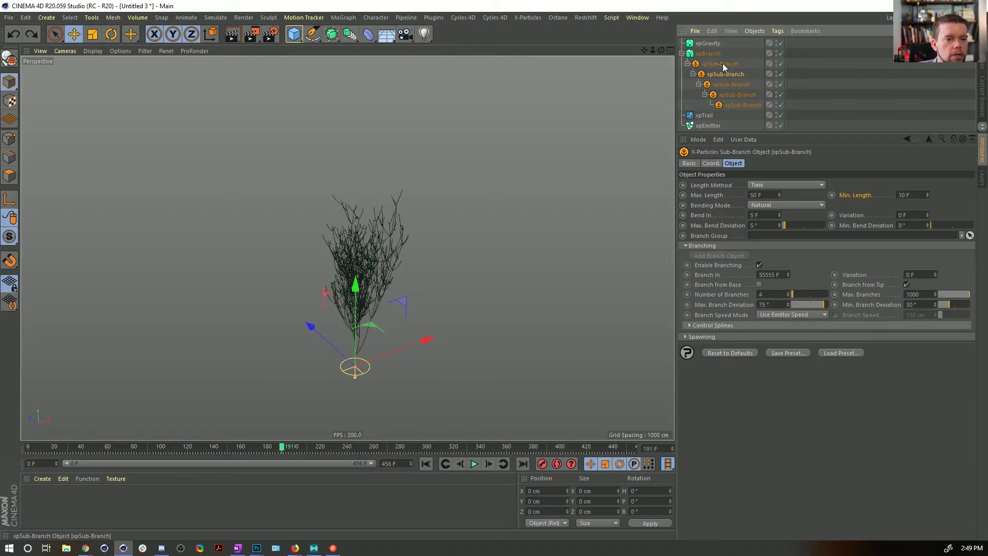
pyautogui.click(722, 63)
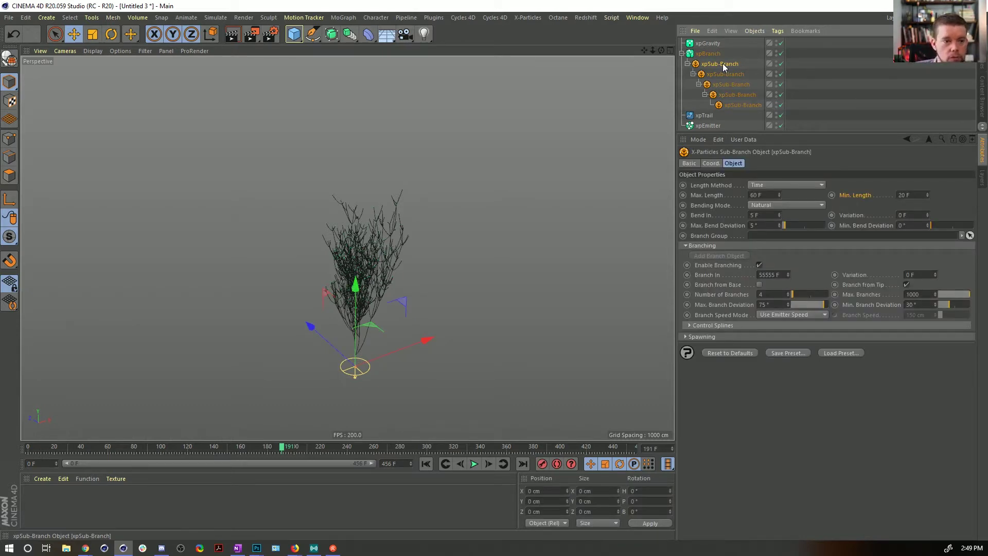
# - Apply a num-based formula to the Min. Length of all five xpSub-Branch objects, stepping from 60 F at the top level to 20 F at the deepest
pyautogui.keyDown('ctrl'); pyautogui.click(729, 67); pyautogui.keyUp('ctrl')
pyautogui.keyDown('ctrl'); pyautogui.click(730, 68); pyautogui.keyUp('ctrl')
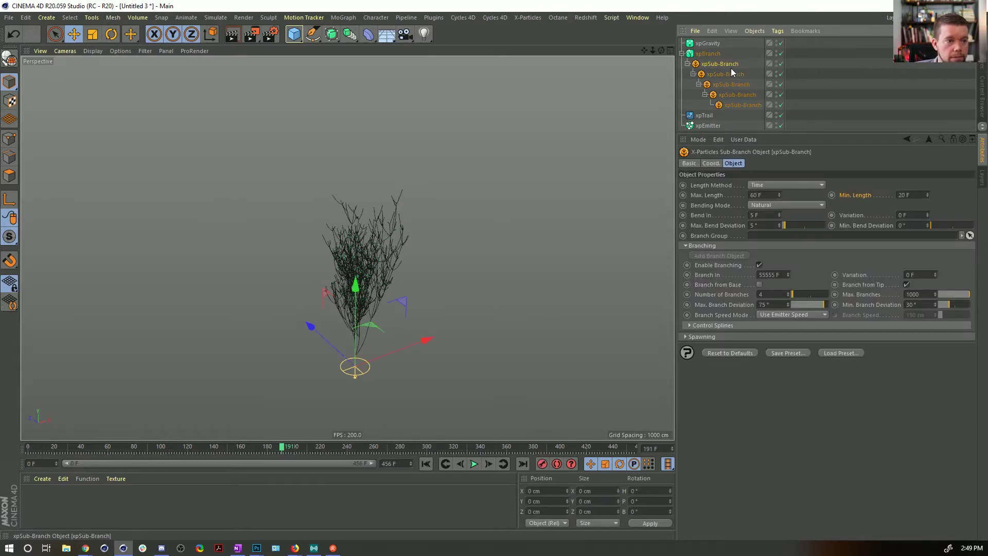
pyautogui.keyDown('shift'); pyautogui.click(741, 101); pyautogui.keyUp('shift')
pyautogui.click(901, 194)
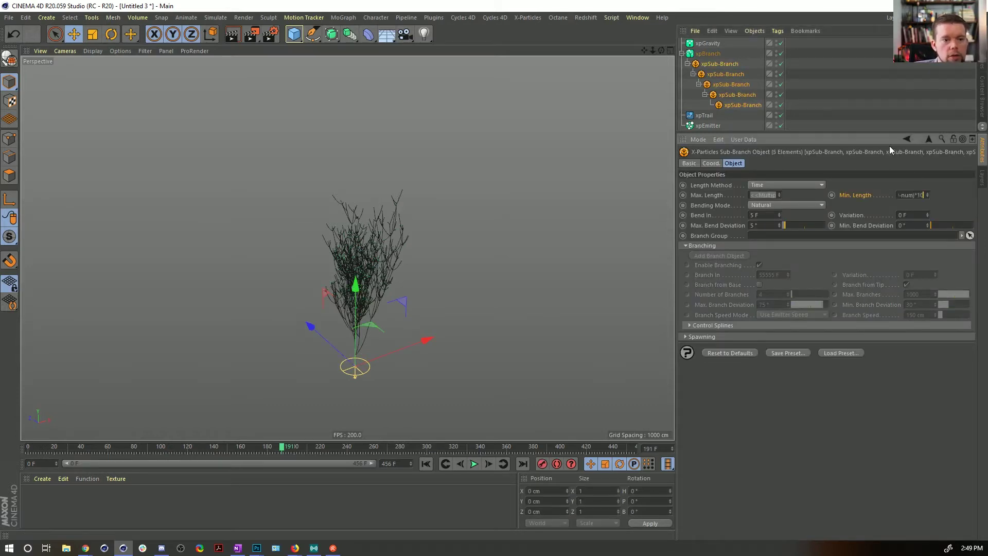
pyautogui.press('Return')
pyautogui.click(735, 60)
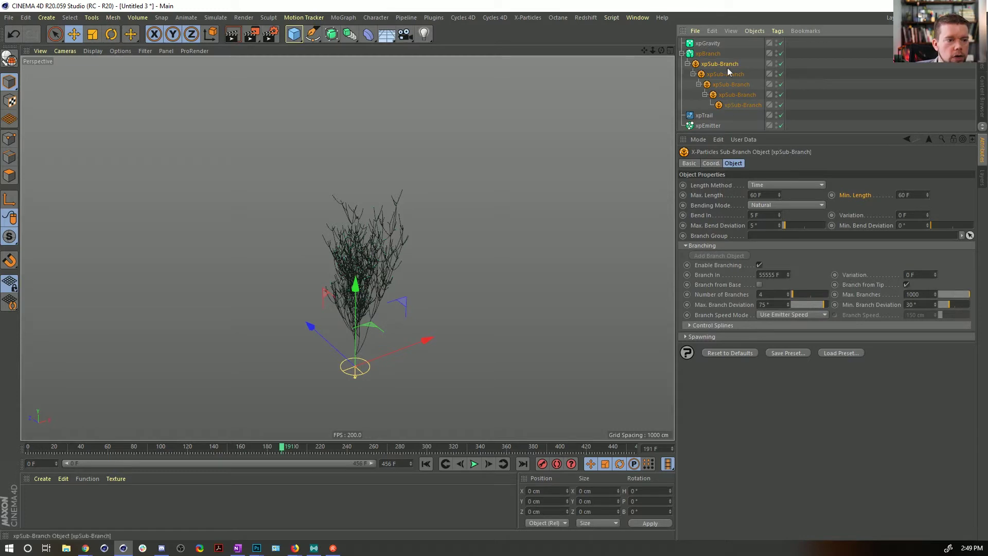
pyautogui.click(740, 114)
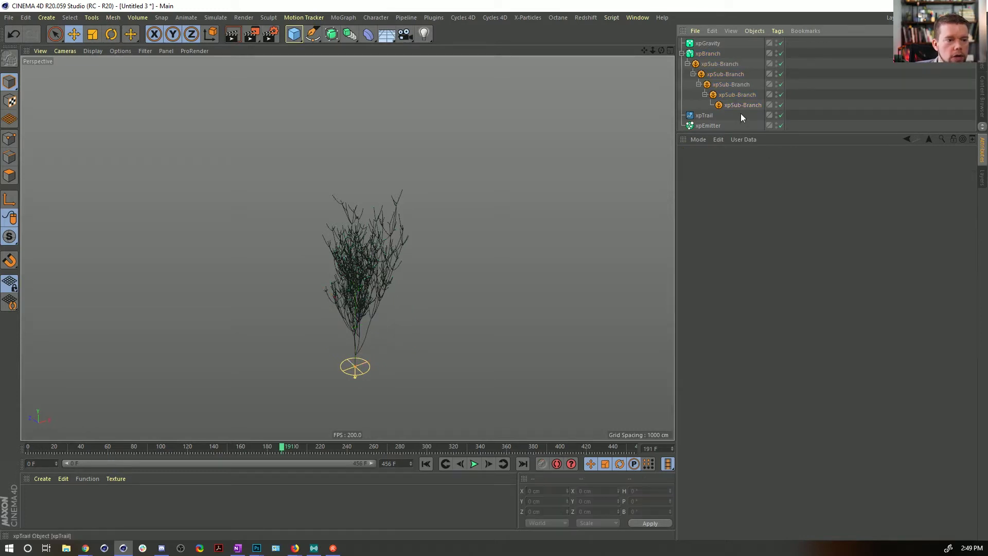
pyautogui.click(741, 105)
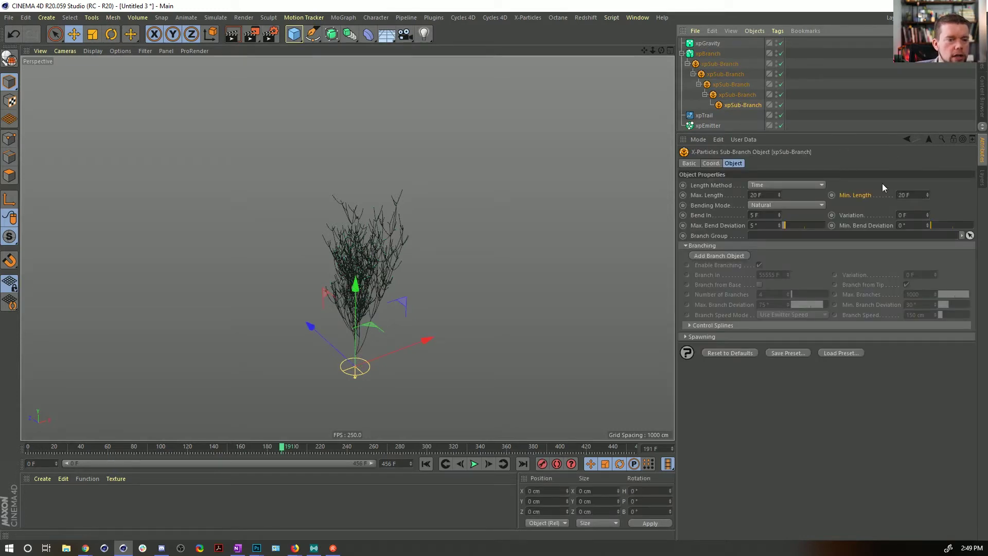
# - Halve the Max. Length of all five xpSub-Branch objects and reduce their Min. Length to a quarter
pyautogui.click(722, 65)
pyautogui.keyDown('shift'); pyautogui.click(745, 105); pyautogui.keyUp('shift')
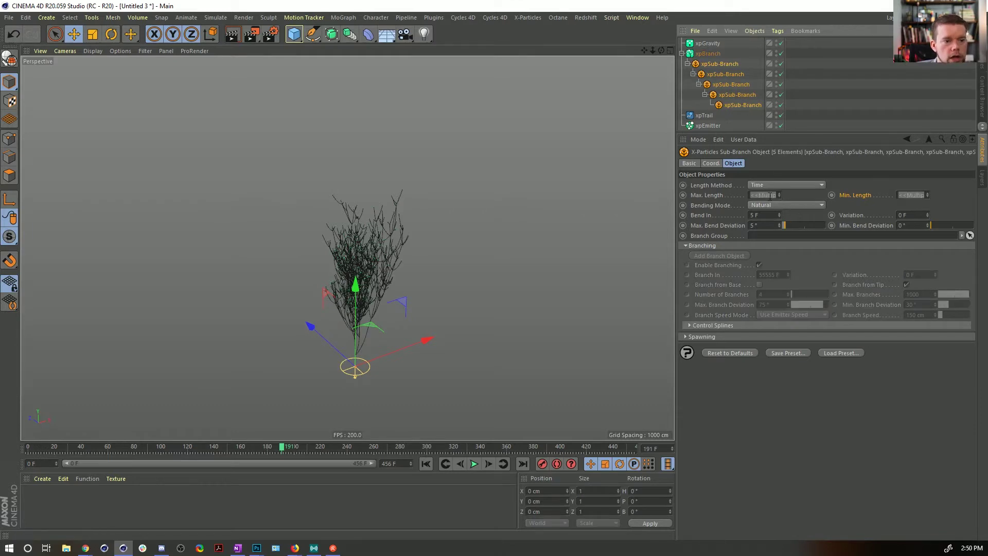
pyautogui.click(770, 196)
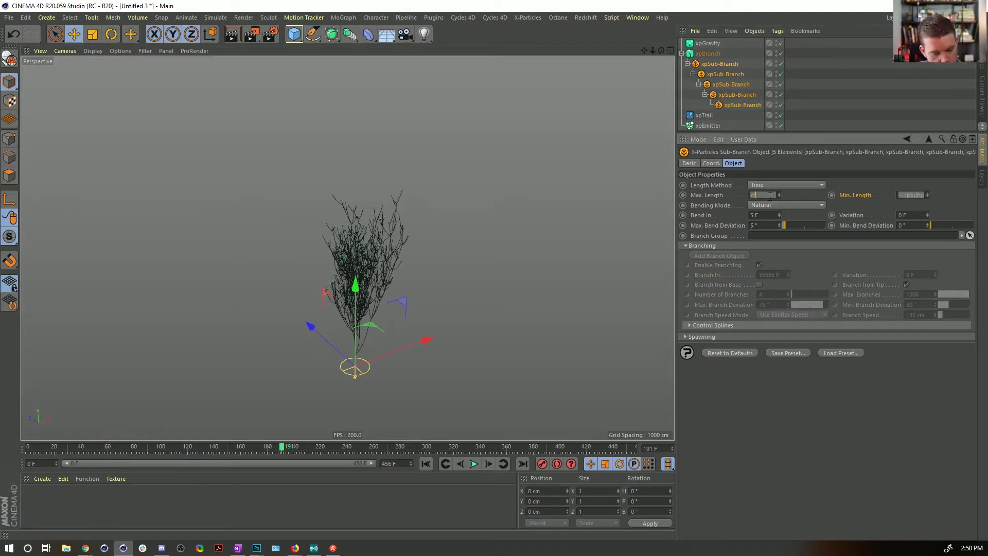
pyautogui.write('x*5')
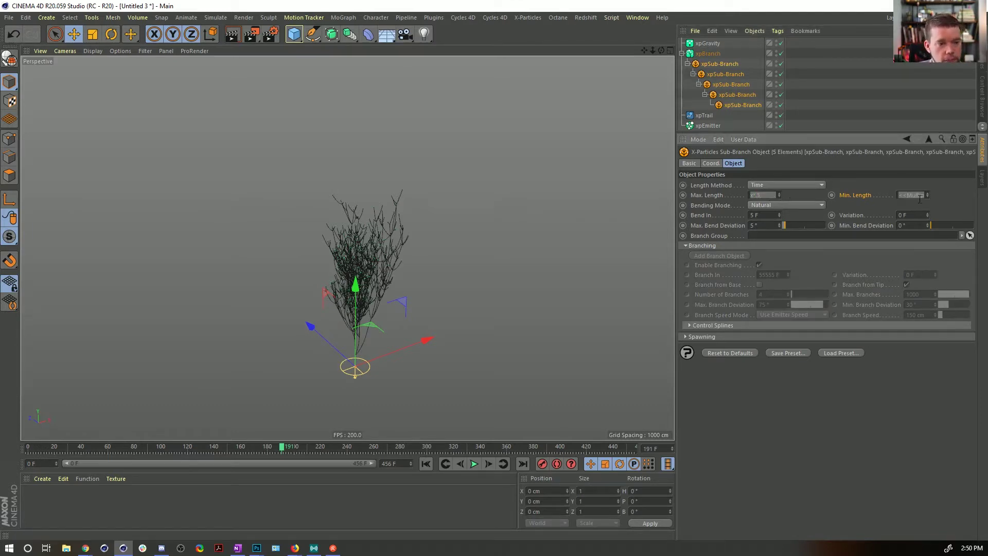
pyautogui.click(920, 196)
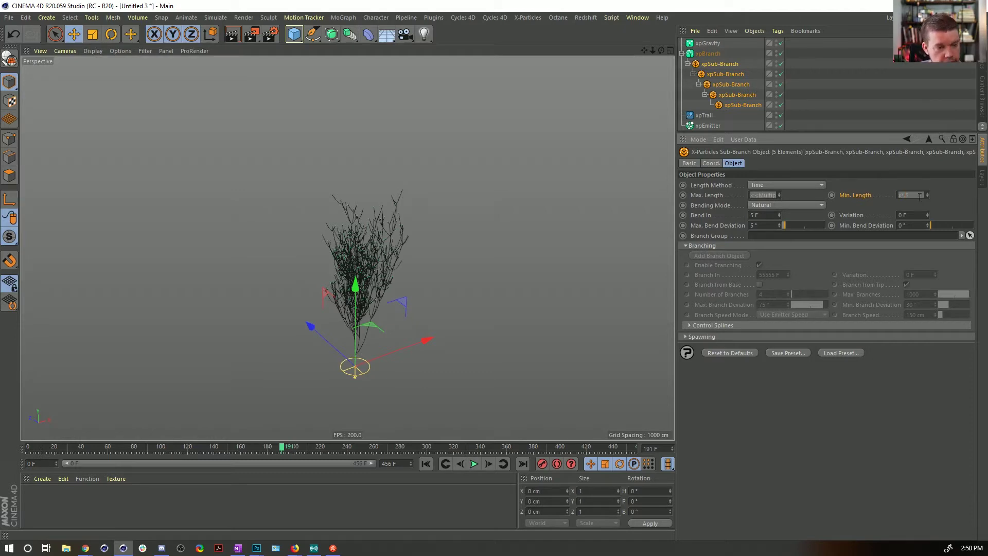
pyautogui.press('Return')
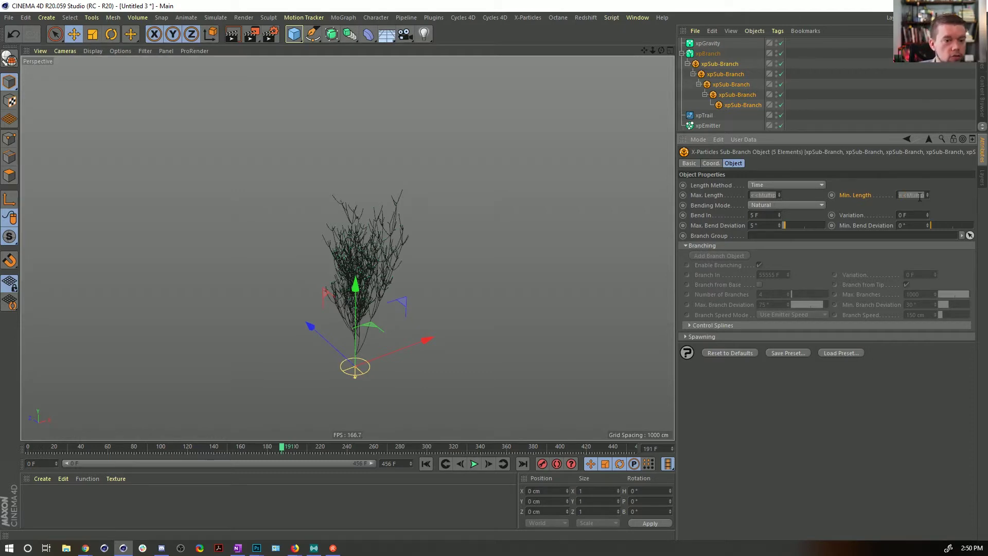
# - Play the growth from the start to frame 111 and examine the branching structure up close
pyautogui.click(431, 464)
pyautogui.click(473, 465)
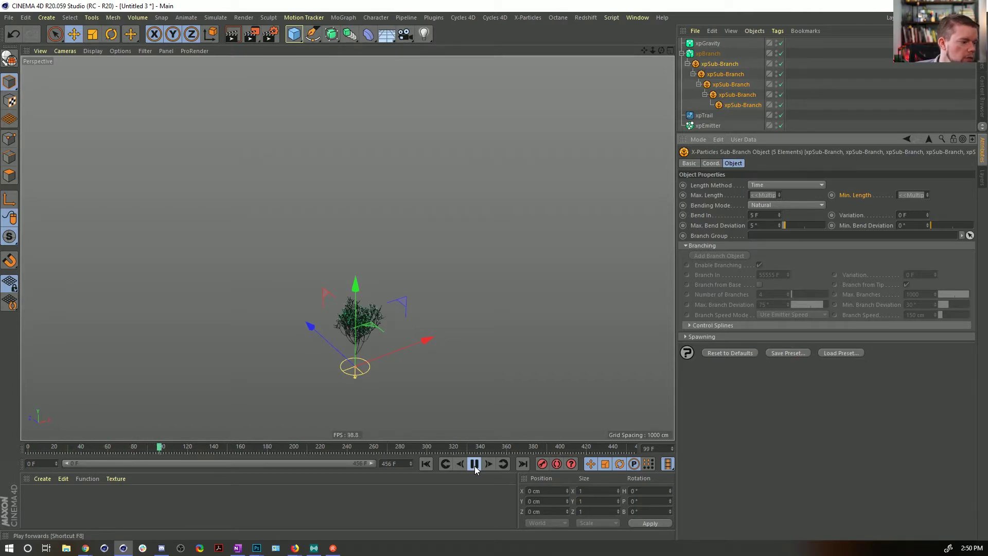
pyautogui.click(474, 465)
pyautogui.scroll(5, 483, 299)
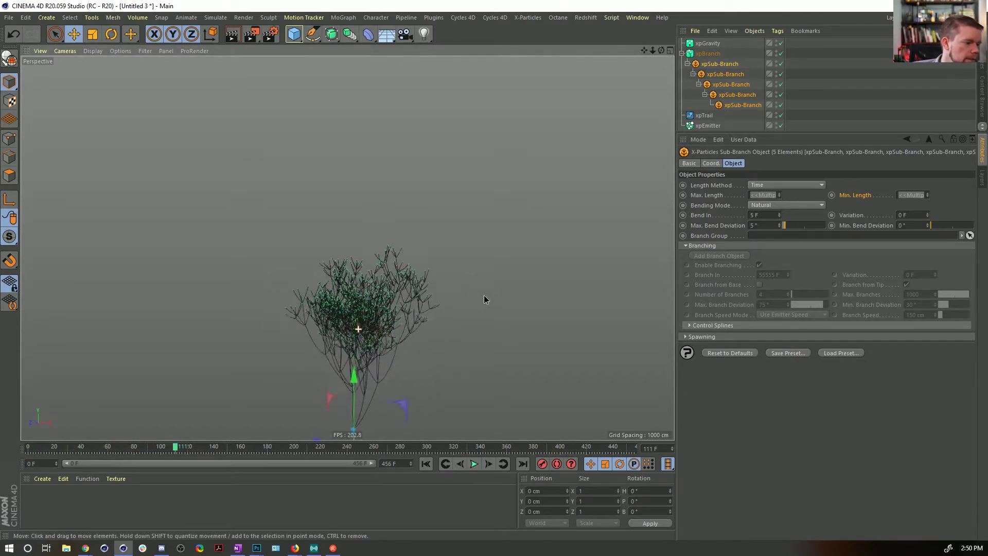
pyautogui.scroll(2, 502, 290)
# - Halve the Max. Length of all five xpSub-Branch objects again and check the upper levels' lengths
pyautogui.click(733, 73)
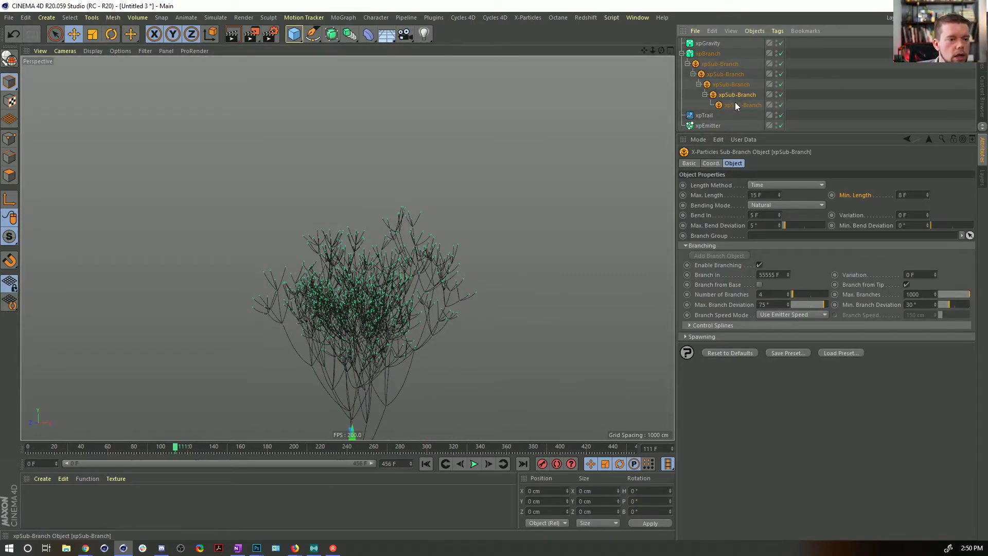
pyautogui.keyDown('shift'); pyautogui.click(721, 64); pyautogui.keyUp('shift')
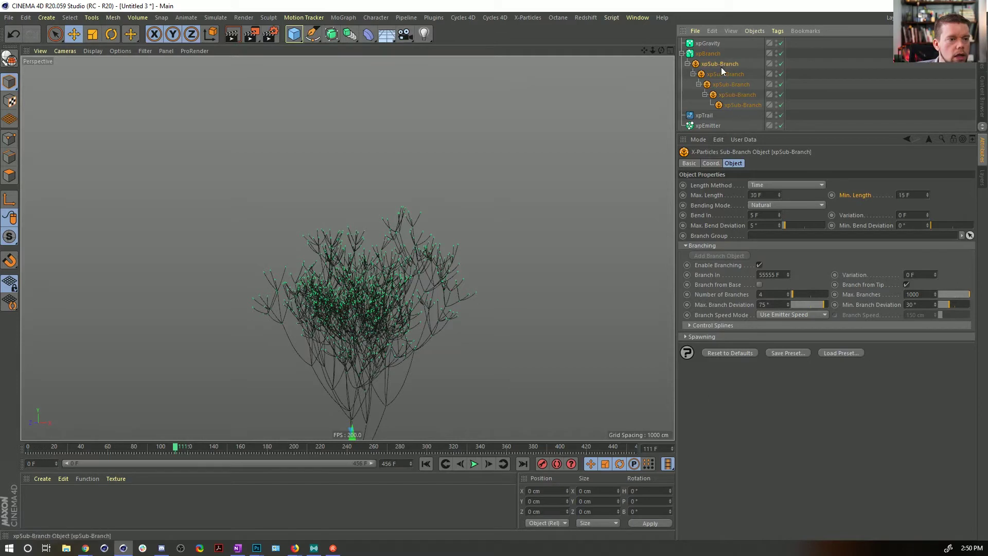
pyautogui.click(760, 195)
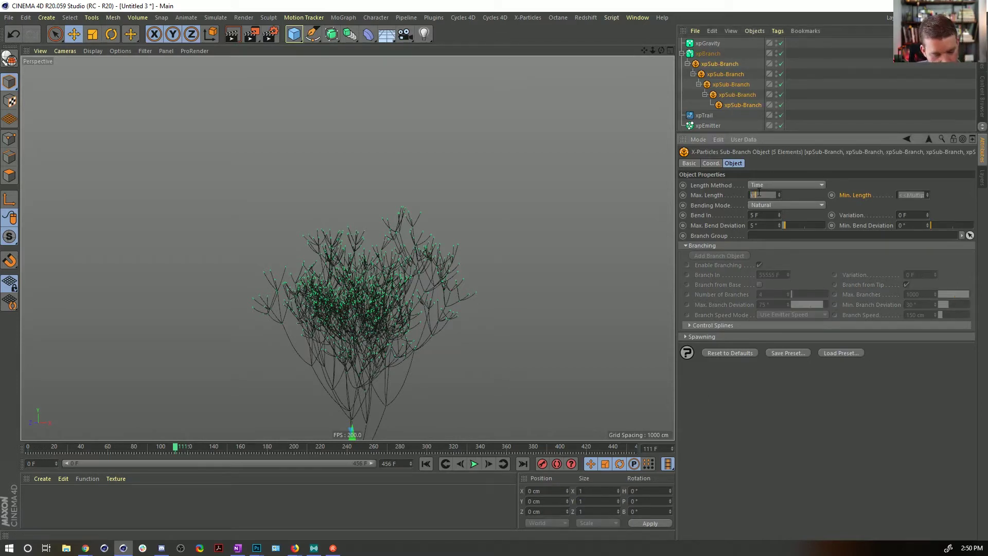
pyautogui.press('Return')
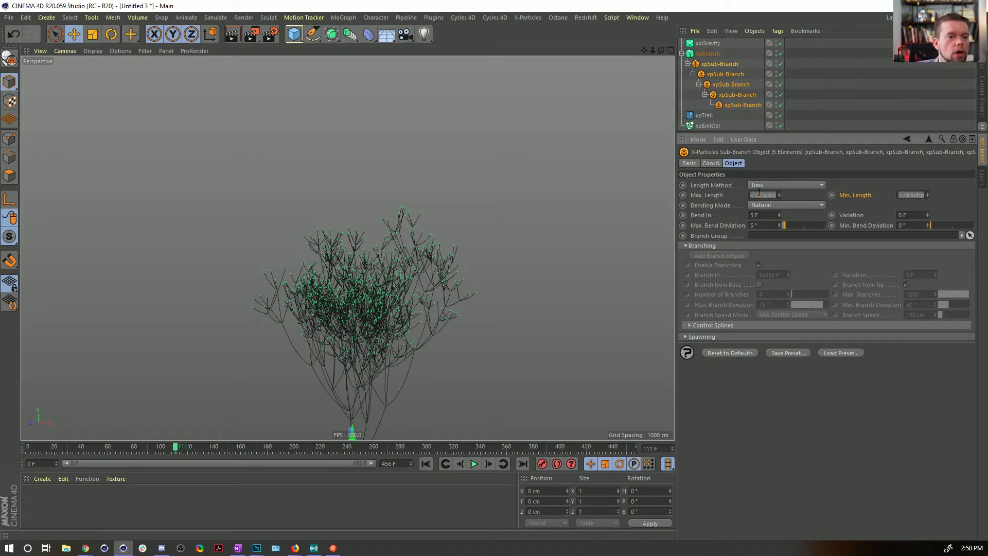
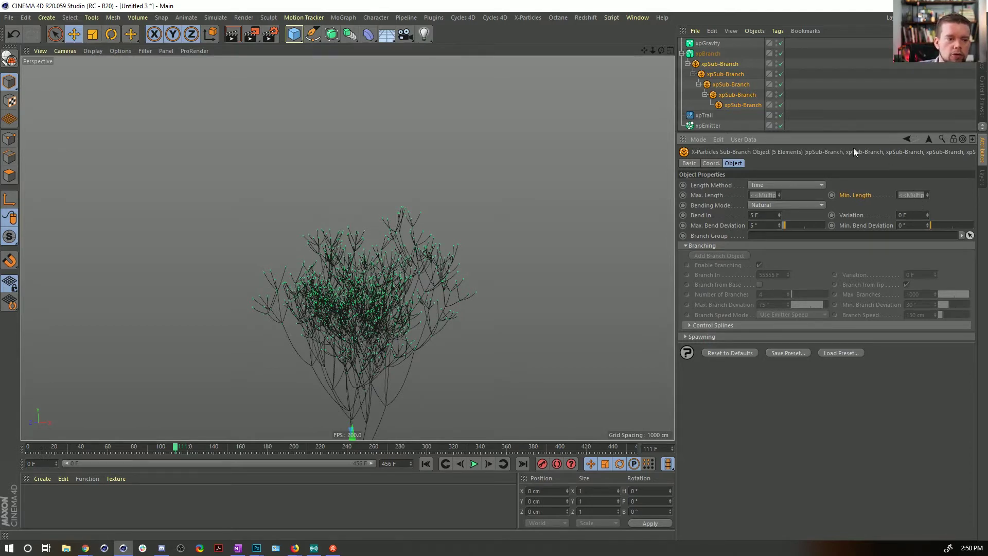
pyautogui.click(818, 88)
pyautogui.click(728, 65)
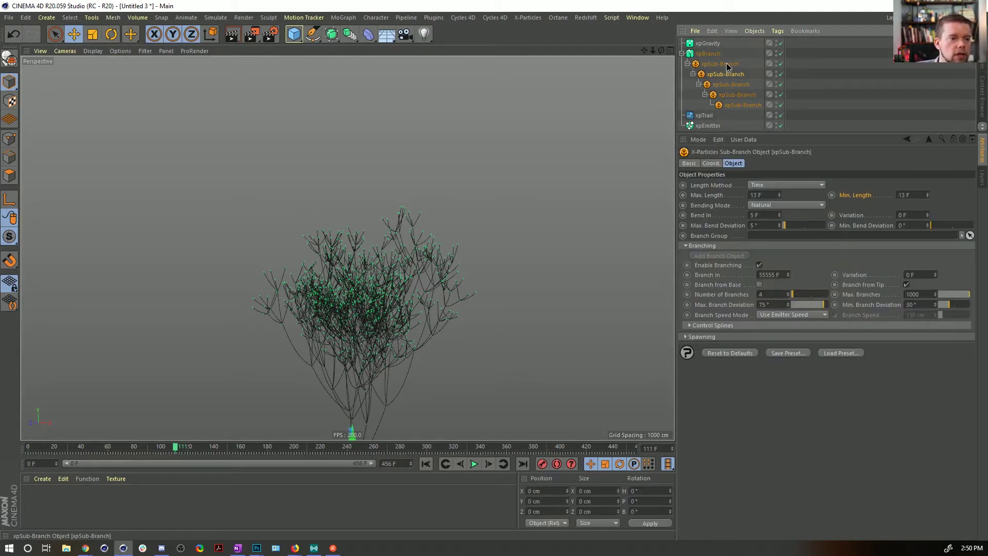
pyautogui.click(864, 101)
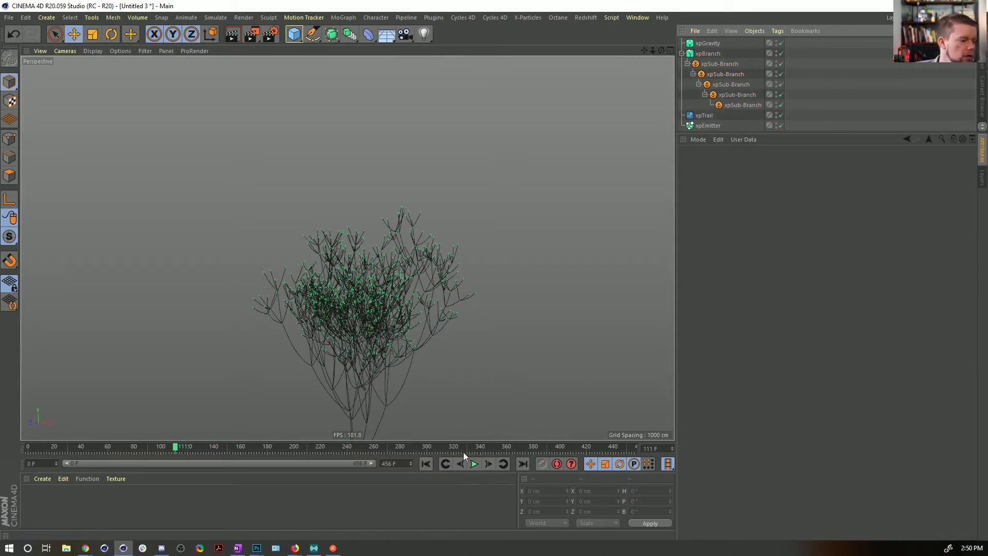
# - Play the growth from the start to frame 115 and examine the tree shape from another angle
pyautogui.click(425, 464)
pyautogui.click(473, 463)
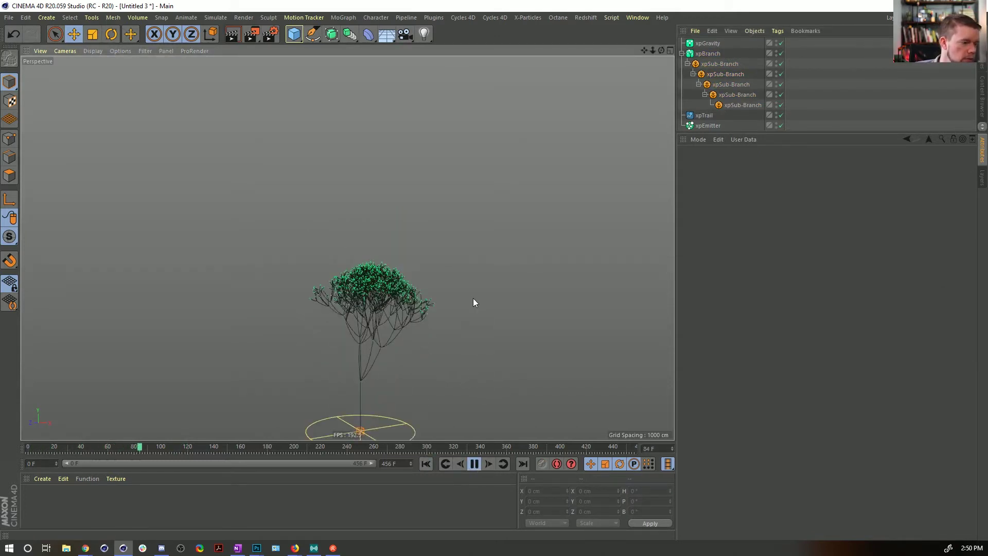
pyautogui.click(473, 463)
pyautogui.keyDown('alt'); pyautogui.moveTo(382, 326); pyautogui.dragTo(439, 312); pyautogui.keyUp('alt')
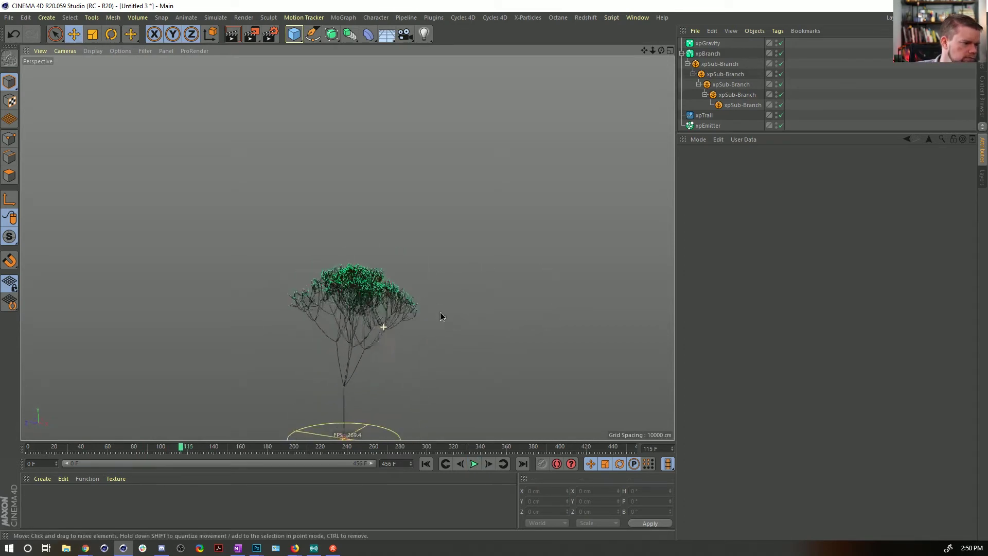
# - Adjust the Max. Length and Min. Length of all five xpSub-Branch objects together, and replay the growth from the start to frame 116
pyautogui.click(719, 64)
pyautogui.keyDown('shift'); pyautogui.click(741, 105); pyautogui.keyUp('shift')
pyautogui.click(761, 196)
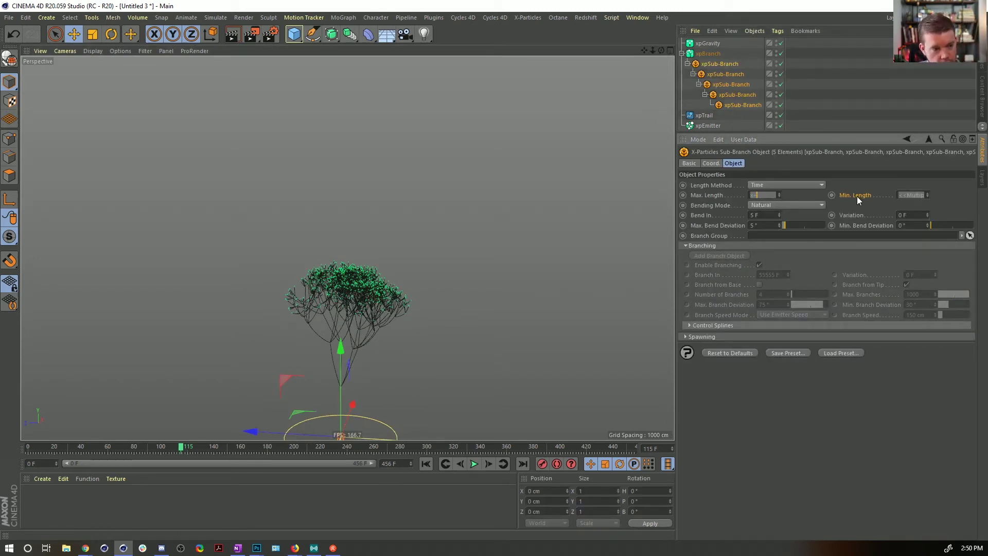
pyautogui.click(900, 195)
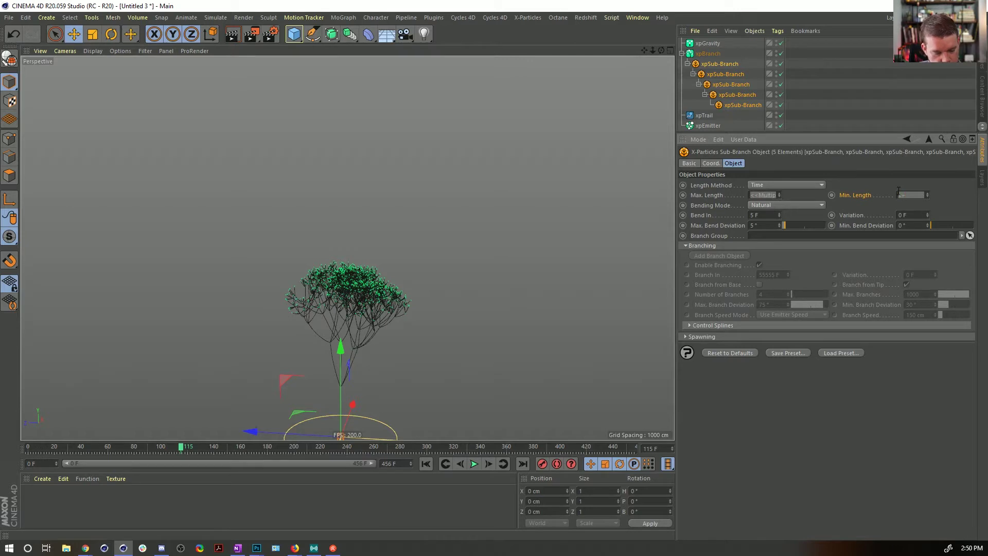
pyautogui.click(426, 463)
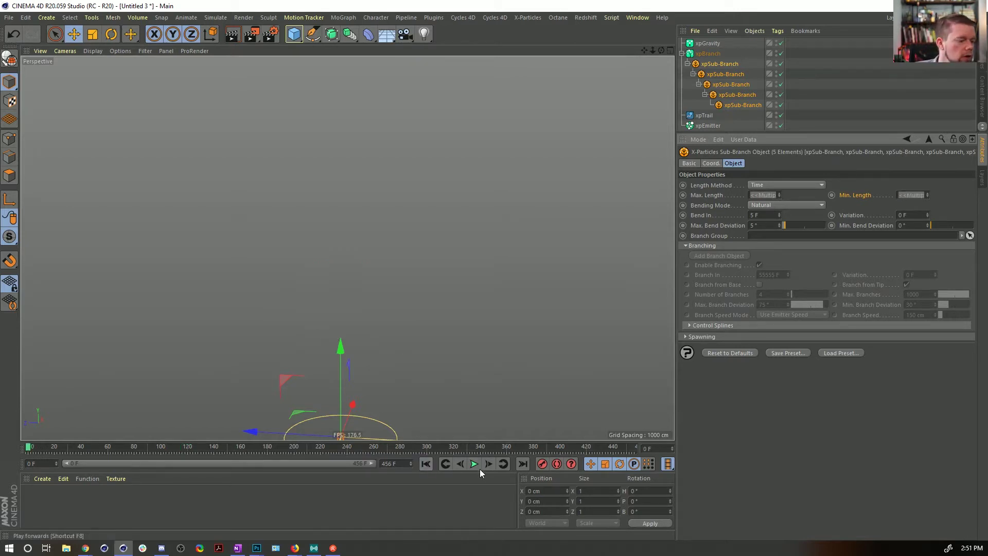
pyautogui.click(474, 464)
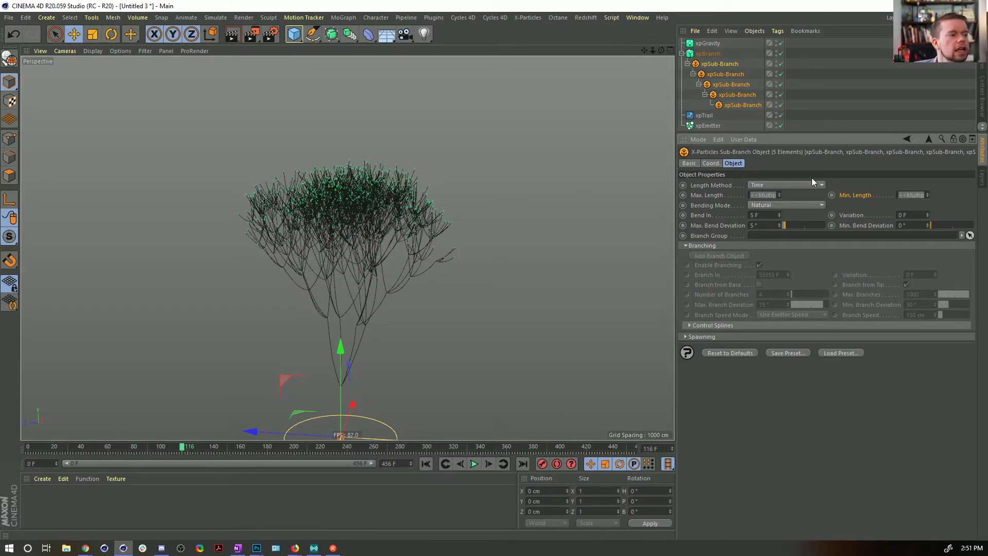
# - Set the Max. Length and Min. Length of the innermost xpSub-Branch to 55 F
pyautogui.click(733, 105)
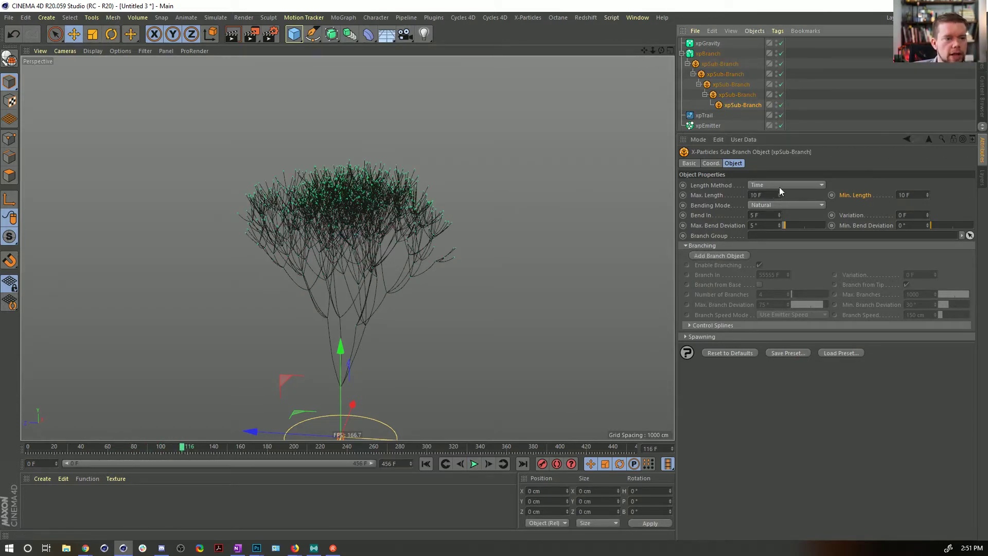
pyautogui.click(766, 195)
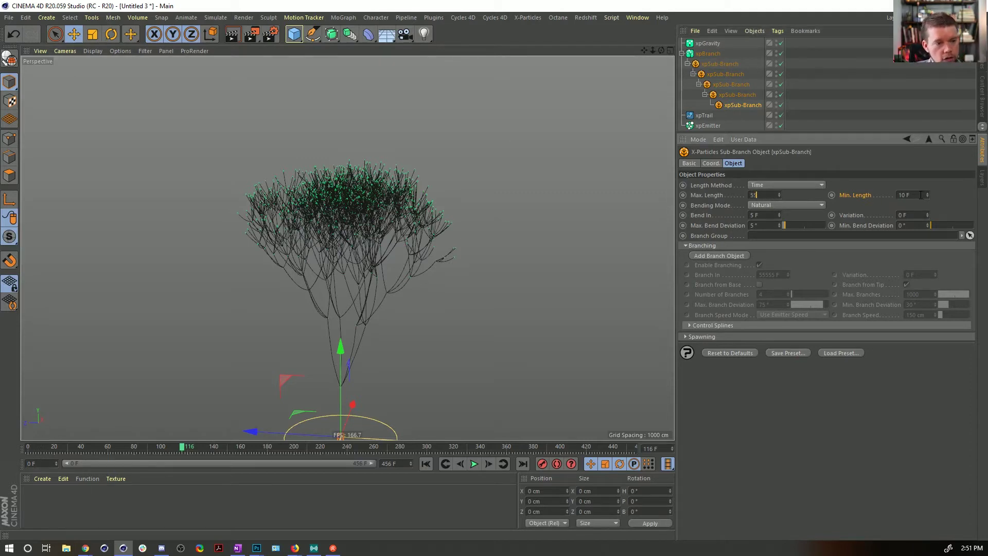
pyautogui.write('55')
pyautogui.press('Return')
# - Play the growth from the start to frame 189 and examine the branch shape from further out and close up
pyautogui.click(425, 464)
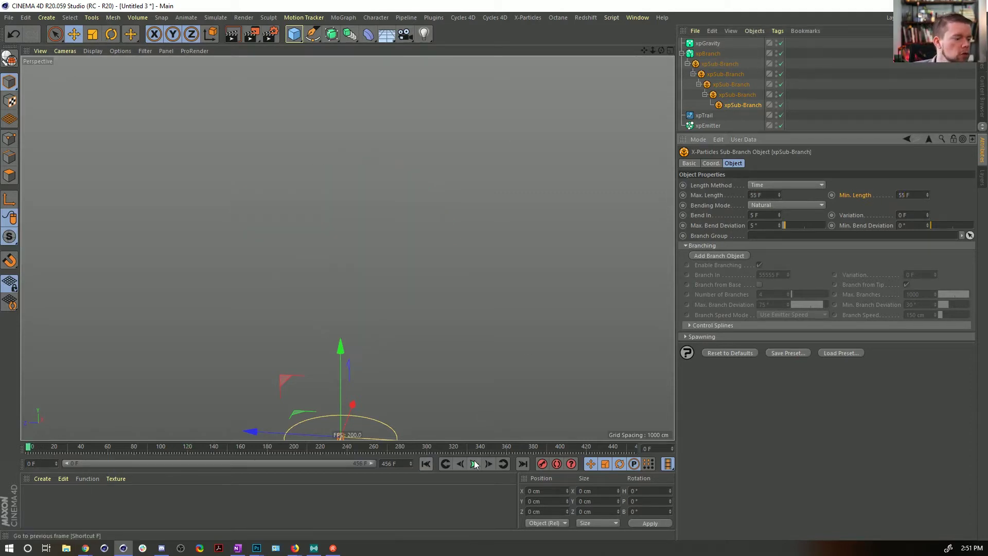
pyautogui.click(474, 463)
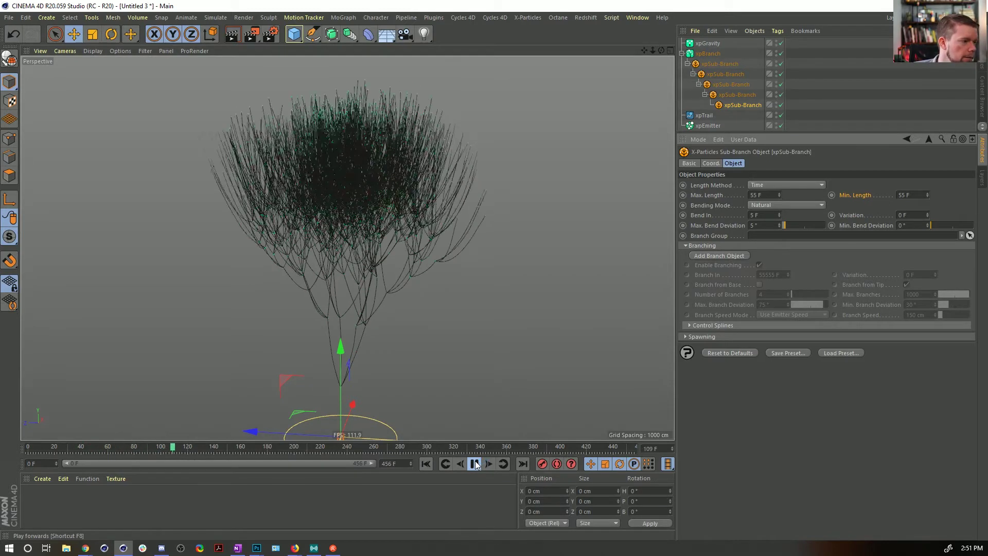
pyautogui.click(474, 464)
pyautogui.scroll(-5, 357, 159)
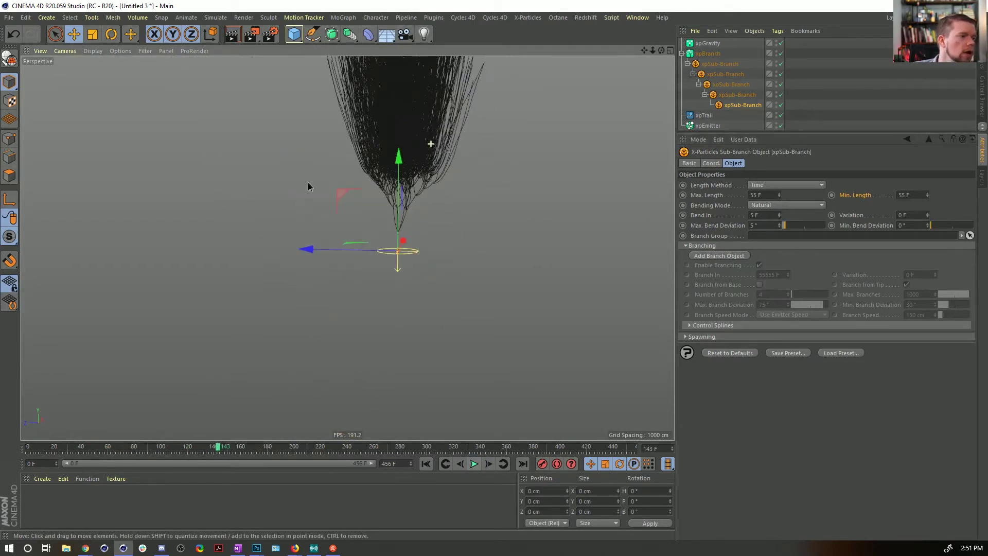
pyautogui.click(479, 465)
pyautogui.scroll(-4, 410, 135)
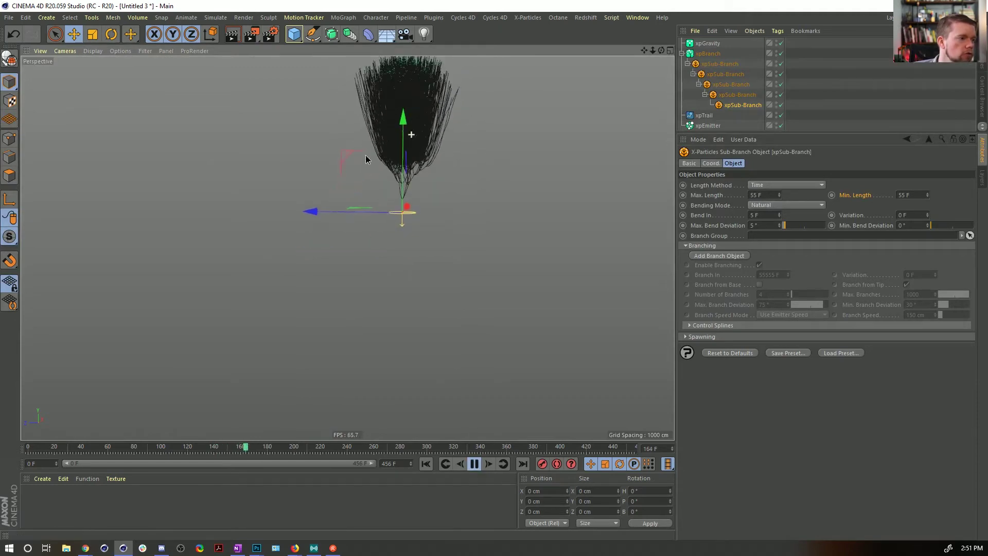
pyautogui.click(474, 463)
pyautogui.scroll(5, 457, 242)
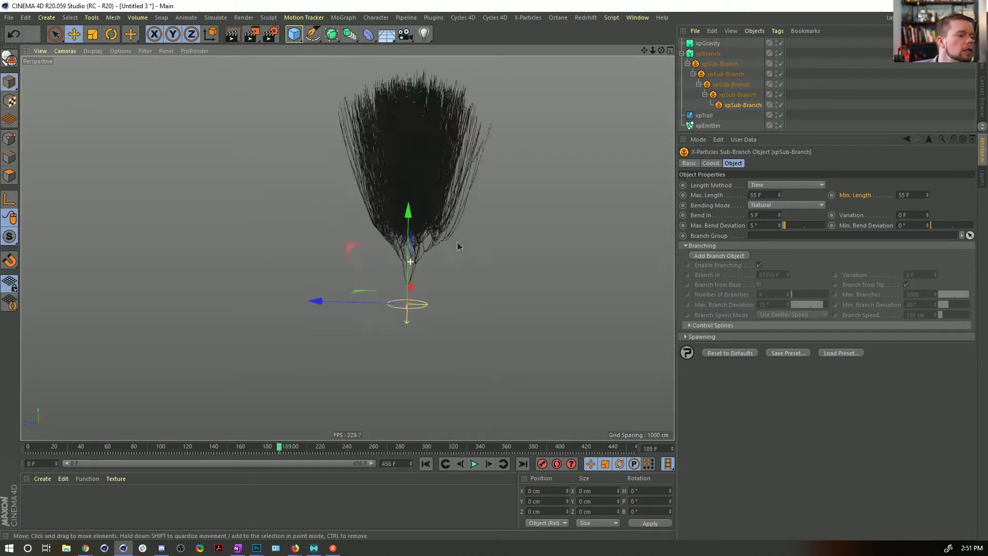
pyautogui.keyDown('alt'); pyautogui.moveTo(346, 246); pyautogui.dragTo(492, 237); pyautogui.keyUp('alt')
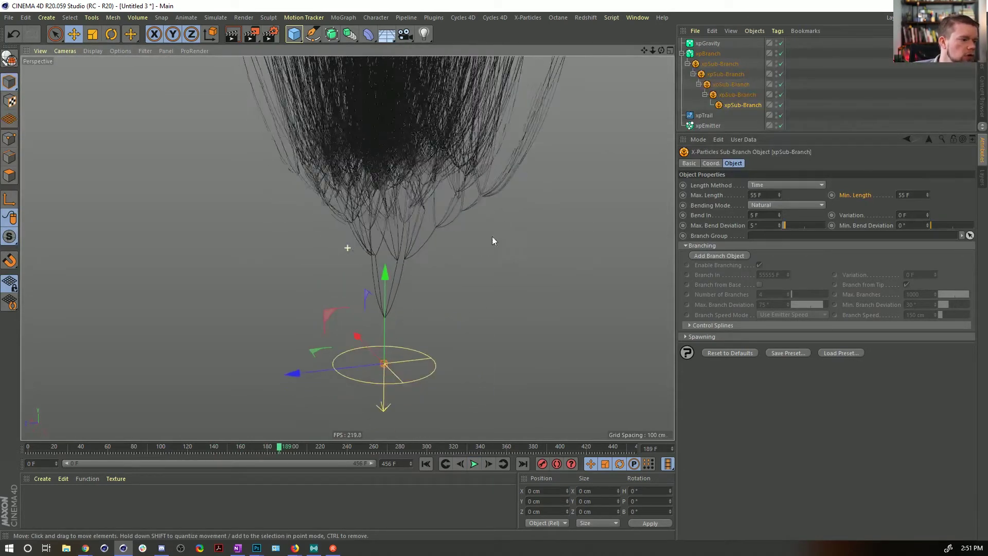
pyautogui.keyDown('alt'); pyautogui.moveTo(439, 195); pyautogui.dragTo(453, 262, button='middle'); pyautogui.keyUp('alt')
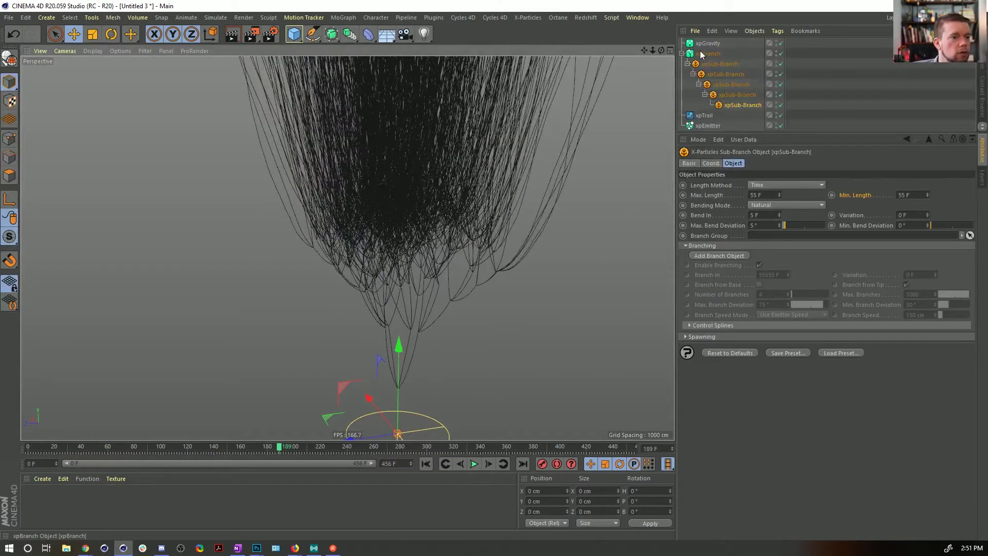
# - Collapse the xpBranch hierarchy and add an xpSplineMesher generator to the scene
pyautogui.click(704, 115)
pyautogui.click(682, 53)
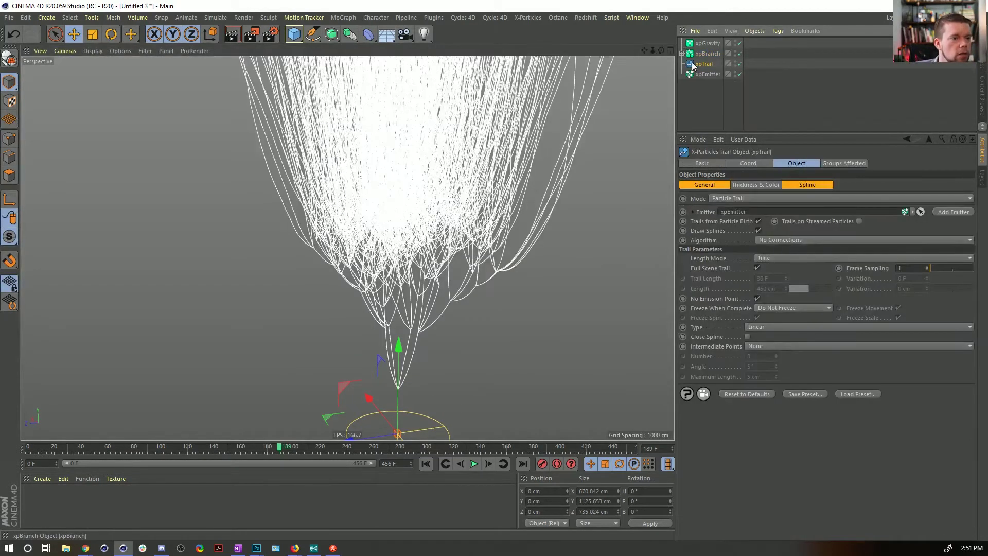
pyautogui.click(529, 18)
pyautogui.moveTo(553, 106)
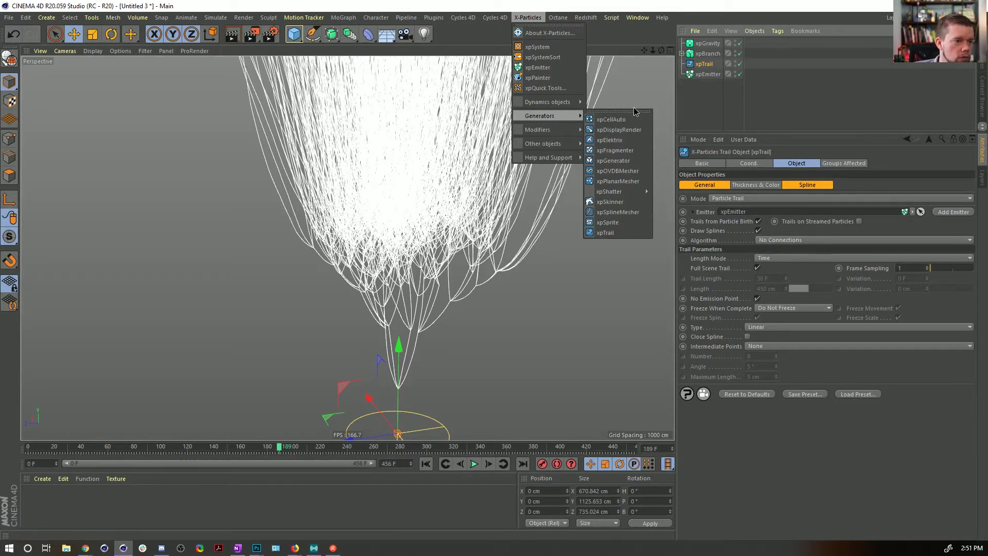
pyautogui.click(630, 216)
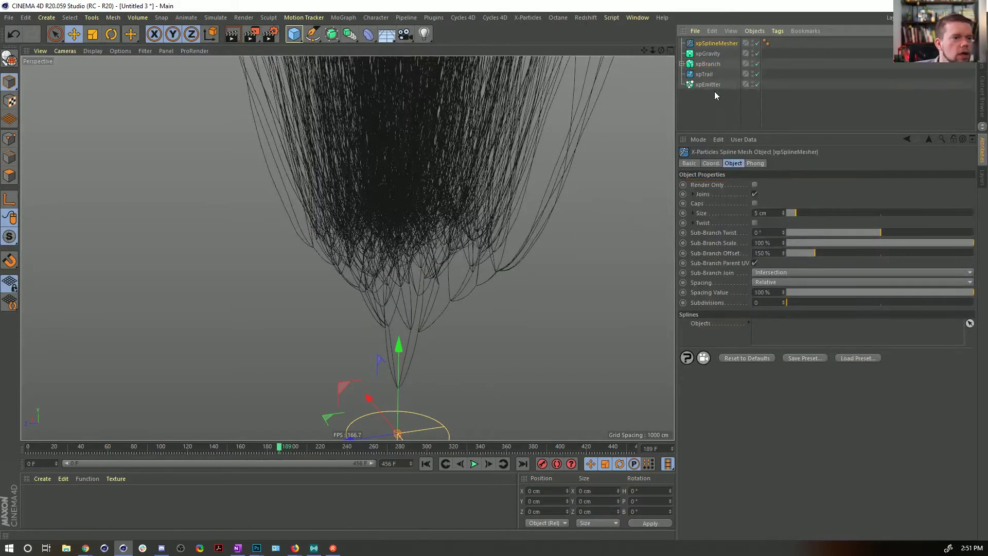
# - Try nesting xpTrail under xpSplineMesher as its source, and move it back out of the hierarchy
pyautogui.keyDown('alt'); pyautogui.moveTo(397, 341); pyautogui.dragTo(398, 247, button='middle'); pyautogui.keyUp('alt')
pyautogui.keyDown('alt'); pyautogui.moveTo(396, 239); pyautogui.dragTo(436, 227, button='right'); pyautogui.keyUp('alt')
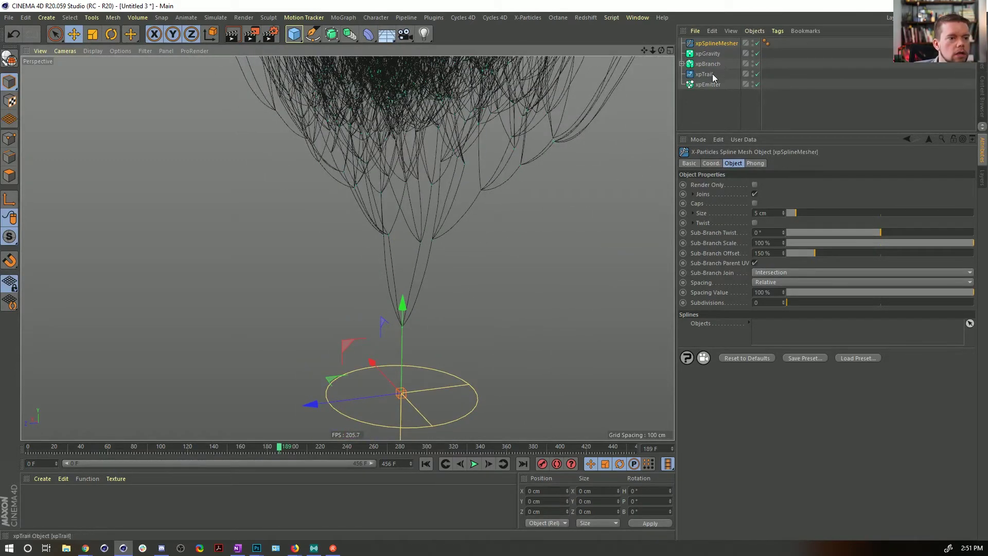
pyautogui.moveTo(708, 77); pyautogui.dragTo(716, 43)
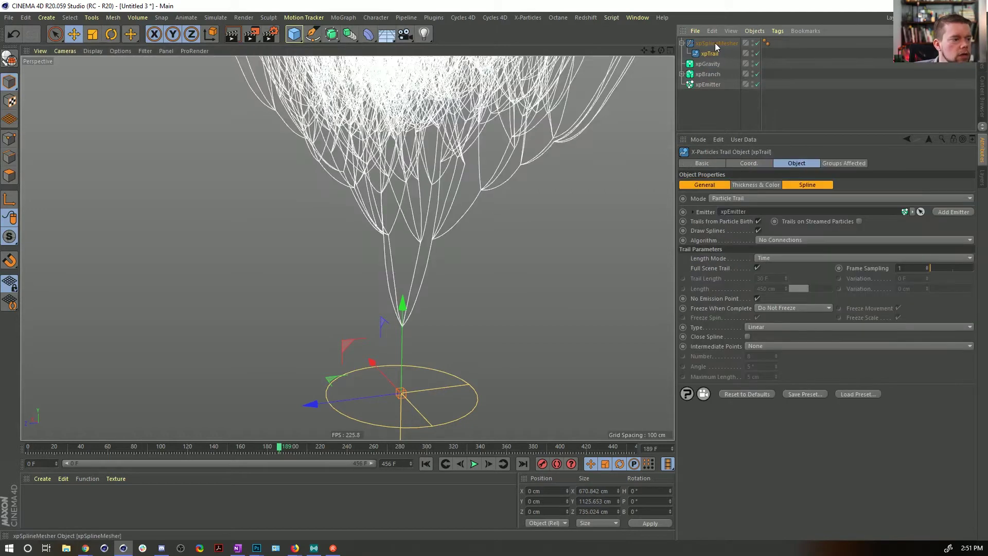
pyautogui.keyDown('alt'); pyautogui.moveTo(419, 151); pyautogui.dragTo(459, 154, button='right'); pyautogui.keyUp('alt')
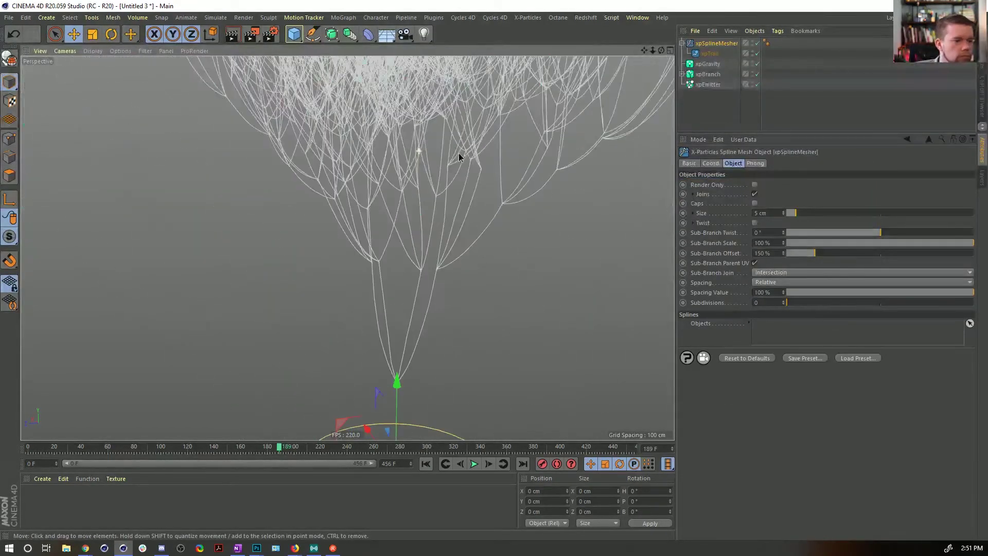
pyautogui.moveTo(714, 54); pyautogui.dragTo(715, 92)
# - Assign xpTrail as the source spline object of xpSplineMesher and view the resulting mesh
pyautogui.click(712, 44)
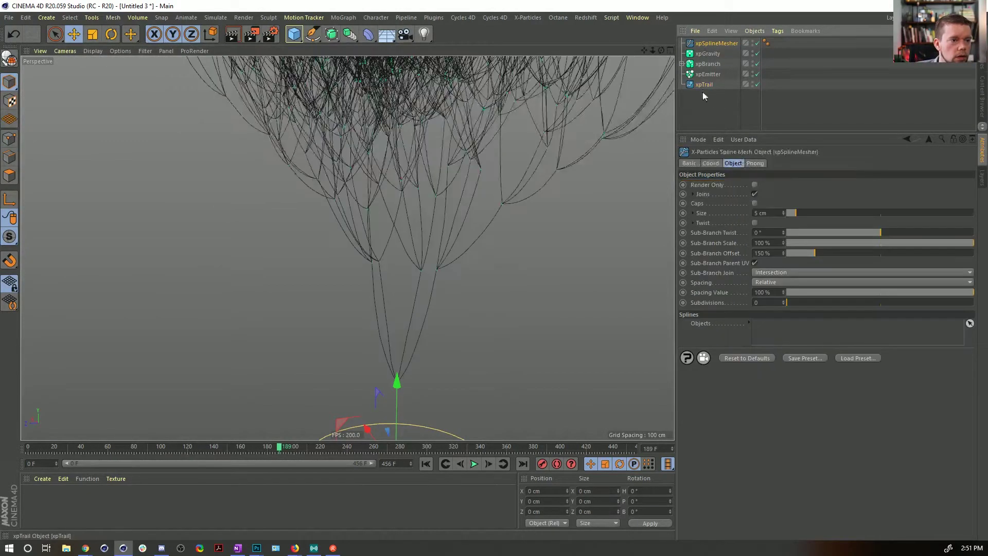
pyautogui.moveTo(763, 314); pyautogui.dragTo(771, 329)
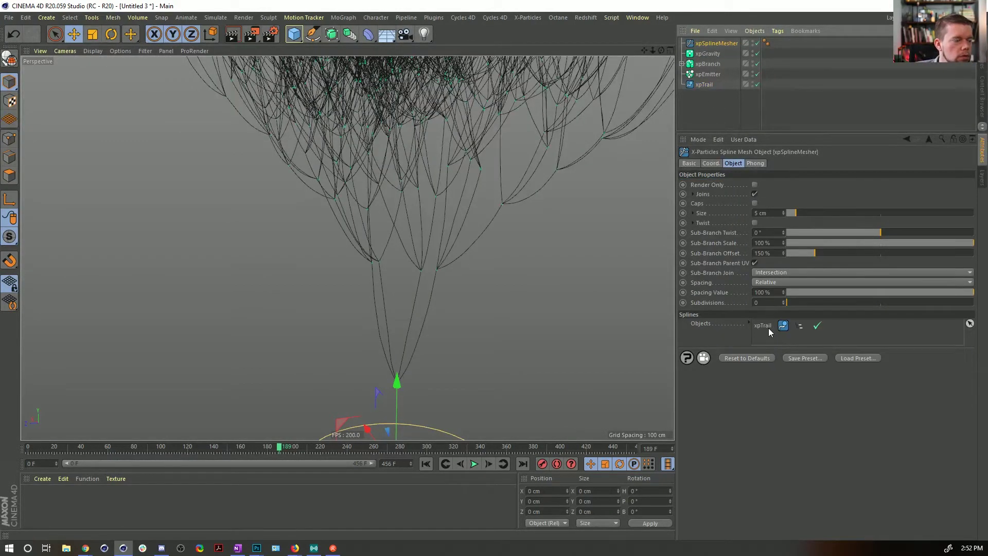
pyautogui.keyDown('alt'); pyautogui.moveTo(462, 172); pyautogui.dragTo(455, 242, button='right'); pyautogui.keyUp('alt')
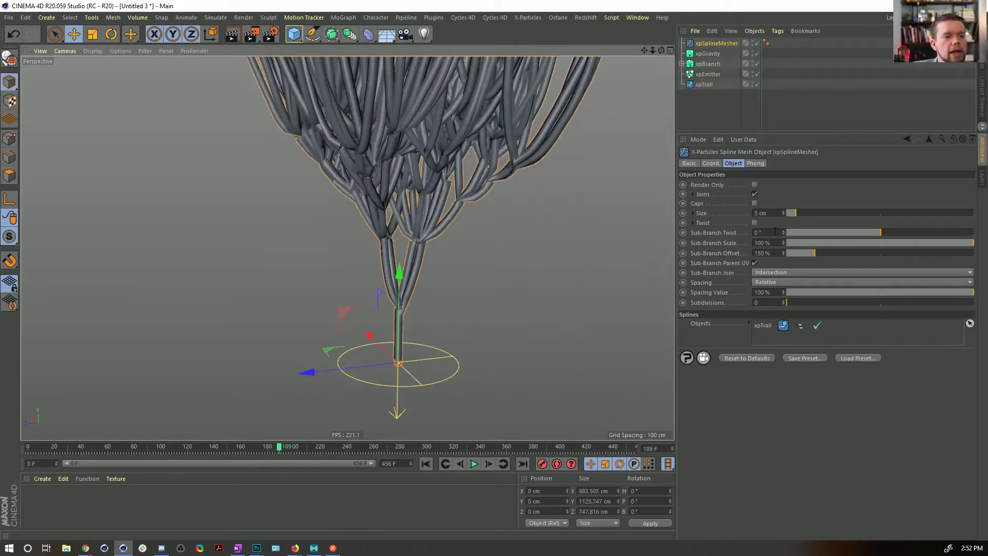
# - Try a Size of 50 cm with Joins turned off on xpSplineMesher
pyautogui.doubleClick(767, 213)
pyautogui.write('50')
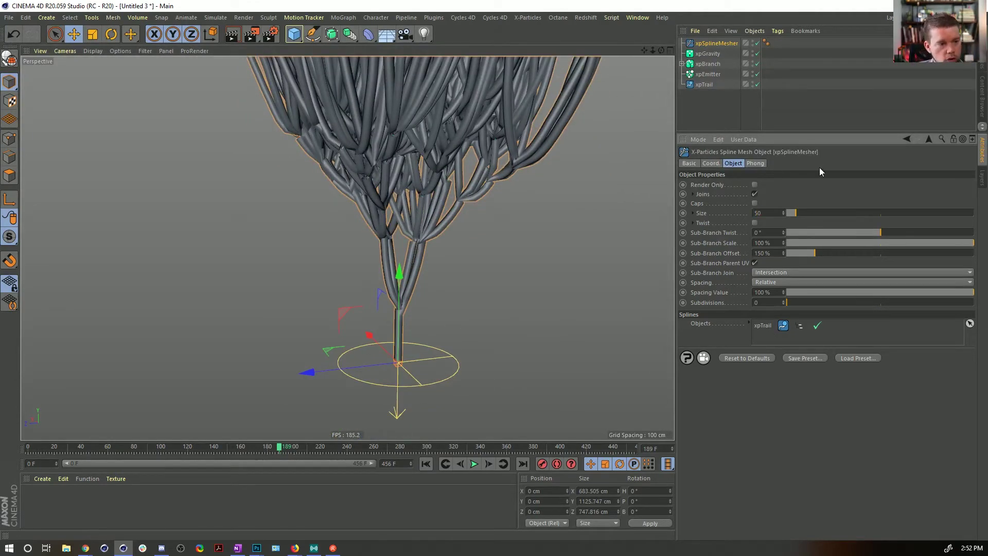
pyautogui.press('Return')
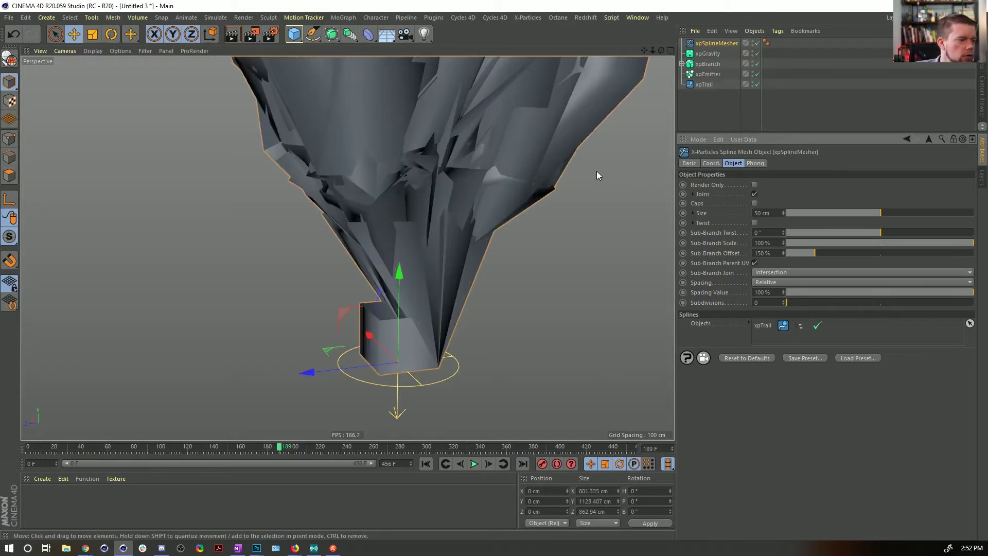
pyautogui.click(754, 194)
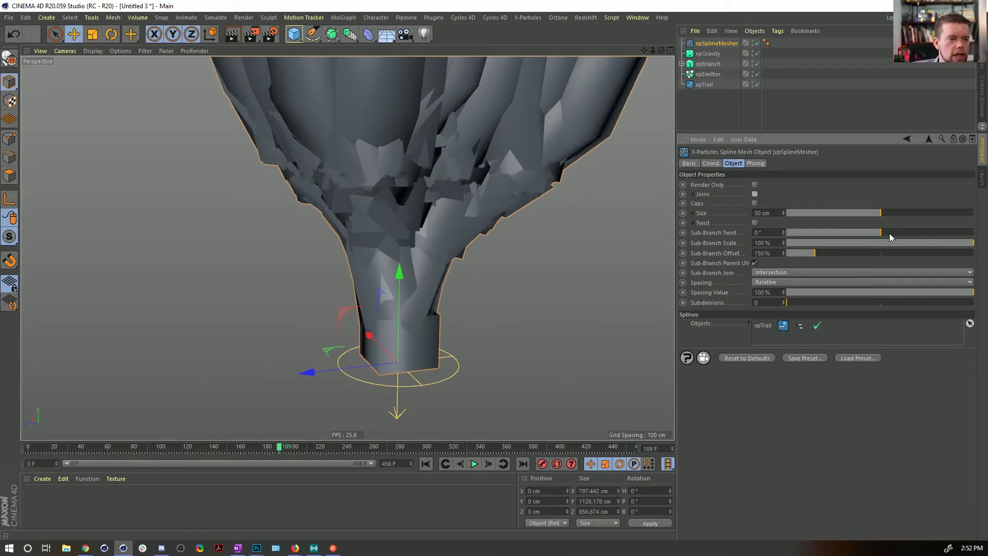
# - Try a Sub-Branch Scale of 29 % with Joins enabled again, and examine the branch mesh
pyautogui.moveTo(941, 242); pyautogui.dragTo(842, 251)
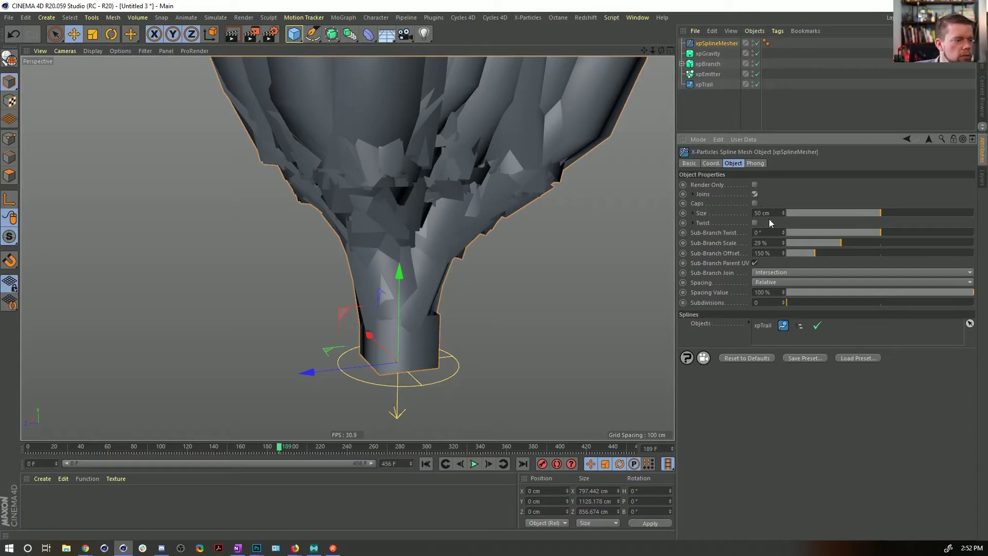
pyautogui.keyDown('alt'); pyautogui.moveTo(545, 211); pyautogui.dragTo(456, 300); pyautogui.keyUp('alt')
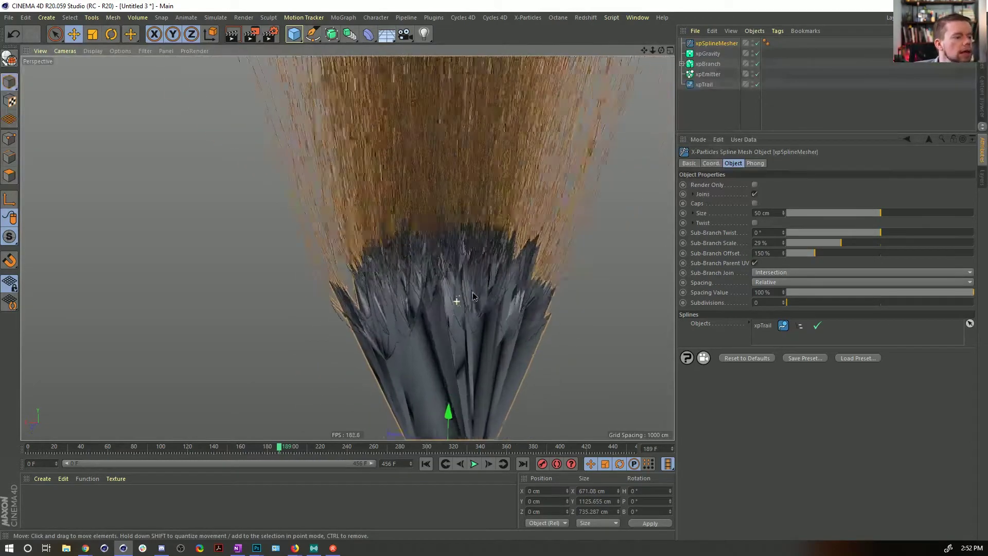
pyautogui.keyDown('alt'); pyautogui.moveTo(457, 300); pyautogui.dragTo(507, 295, button='right'); pyautogui.keyUp('alt')
pyautogui.keyDown('alt'); pyautogui.moveTo(507, 299); pyautogui.dragTo(485, 242, button='middle'); pyautogui.keyUp('alt')
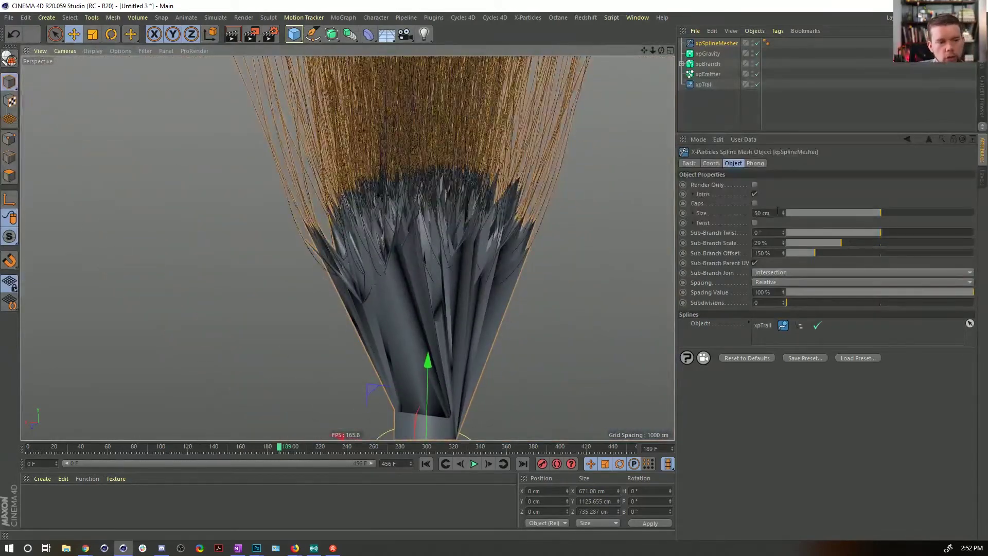
# - Set the xpSplineMesher Size to 5 cm and inspect the base of the trunk up close
pyautogui.doubleClick(765, 213)
pyautogui.write('5')
pyautogui.press('Return')
pyautogui.keyDown('alt'); pyautogui.moveTo(416, 300); pyautogui.dragTo(419, 260, button='middle'); pyautogui.keyUp('alt')
pyautogui.keyDown('alt'); pyautogui.moveTo(430, 354); pyautogui.dragTo(468, 338, button='right'); pyautogui.keyUp('alt')
pyautogui.keyDown('alt'); pyautogui.moveTo(443, 343); pyautogui.dragTo(432, 234, button='middle'); pyautogui.keyUp('alt')
pyautogui.keyDown('alt'); pyautogui.moveTo(387, 276); pyautogui.dragTo(455, 246, button='right'); pyautogui.keyUp('alt')
pyautogui.keyDown('alt'); pyautogui.moveTo(476, 247); pyautogui.dragTo(440, 188, button='middle'); pyautogui.keyUp('alt')
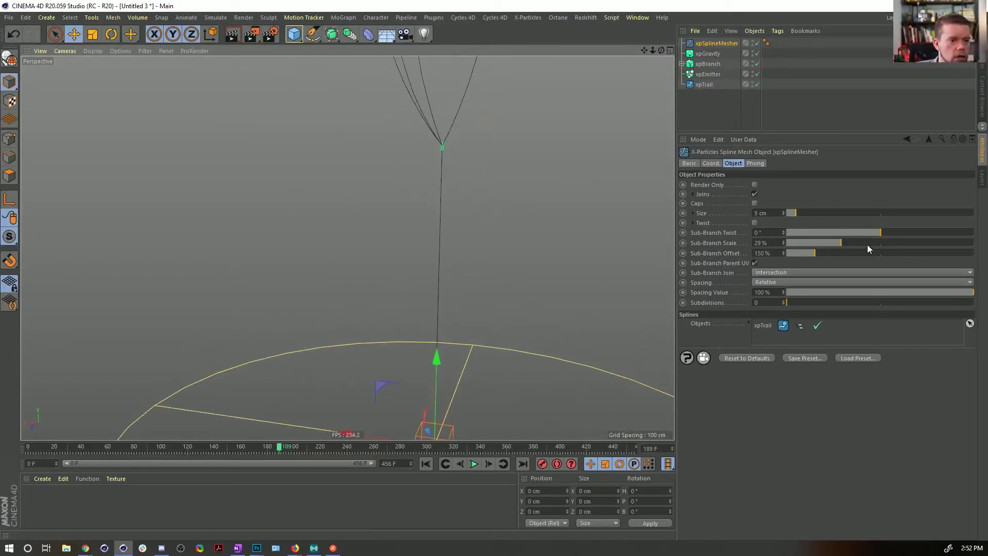
# - Try raising the mesher's Sub-Branch Scale to 68 % and on to 99 %
pyautogui.moveTo(866, 245); pyautogui.dragTo(877, 243)
pyautogui.click(915, 244)
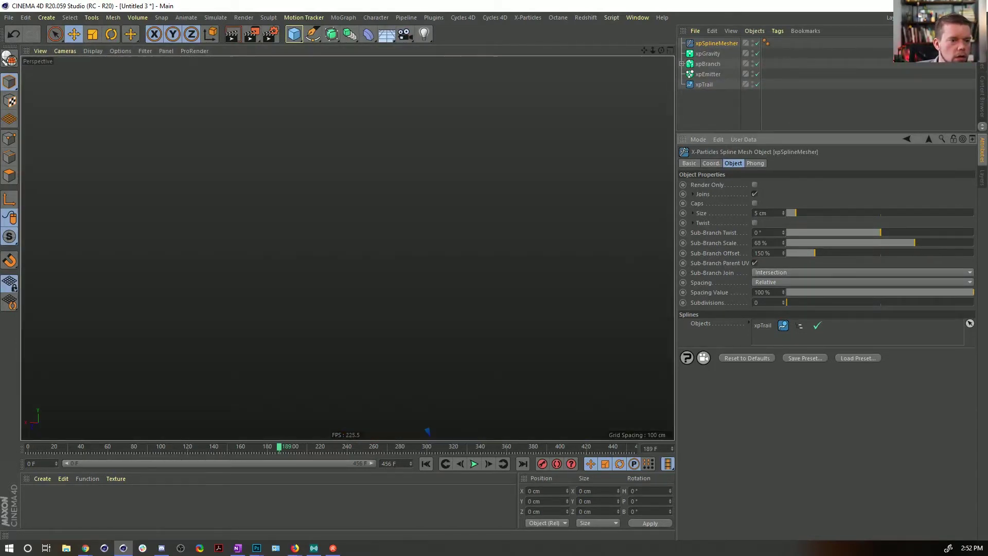
pyautogui.moveTo(970, 247); pyautogui.dragTo(974, 247)
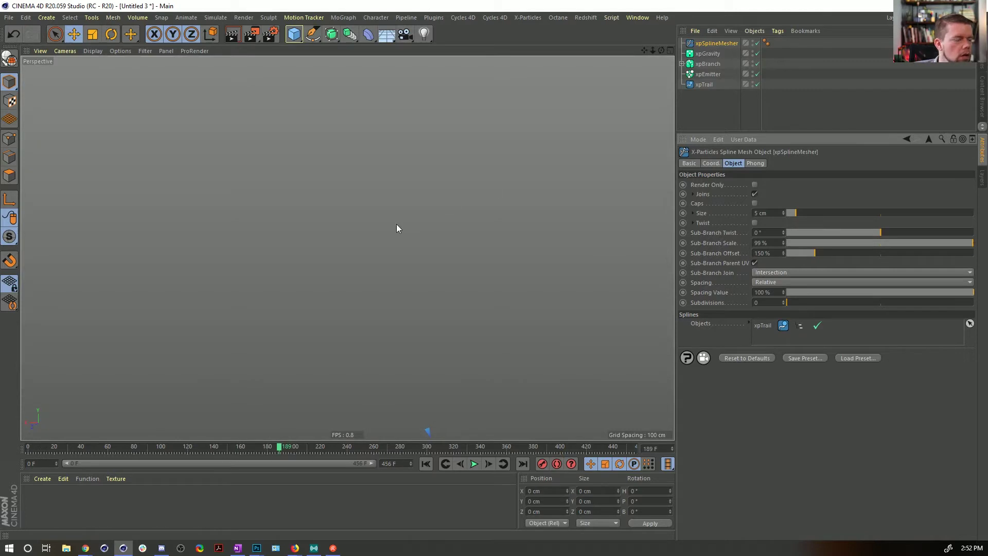
# - Bring the mesher's Sub-Branch Scale down to 0 % and check the xpTrail settings
pyautogui.hotkey('ctrl', 'z')
pyautogui.hotkey('ctrl', 'y')
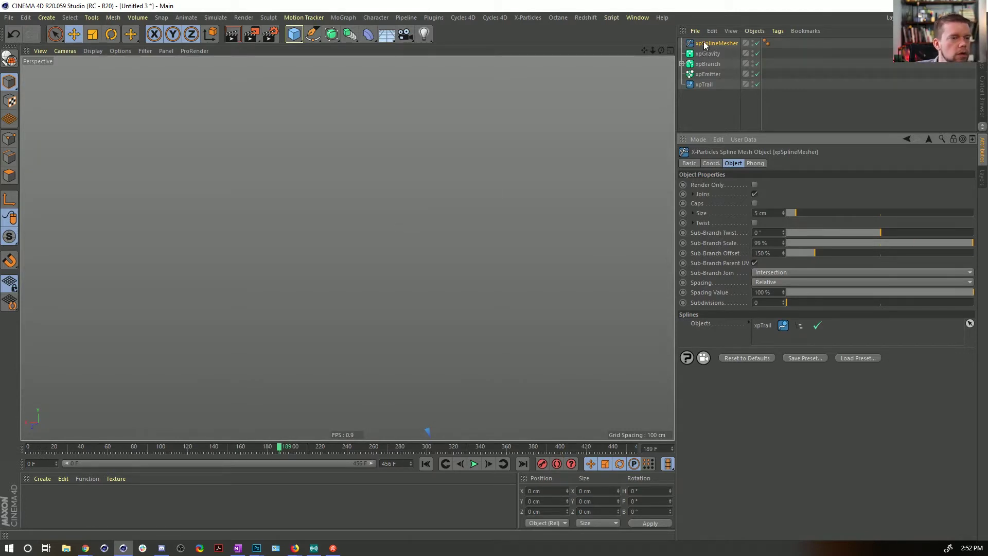
pyautogui.hotkey('ctrl', 'z')
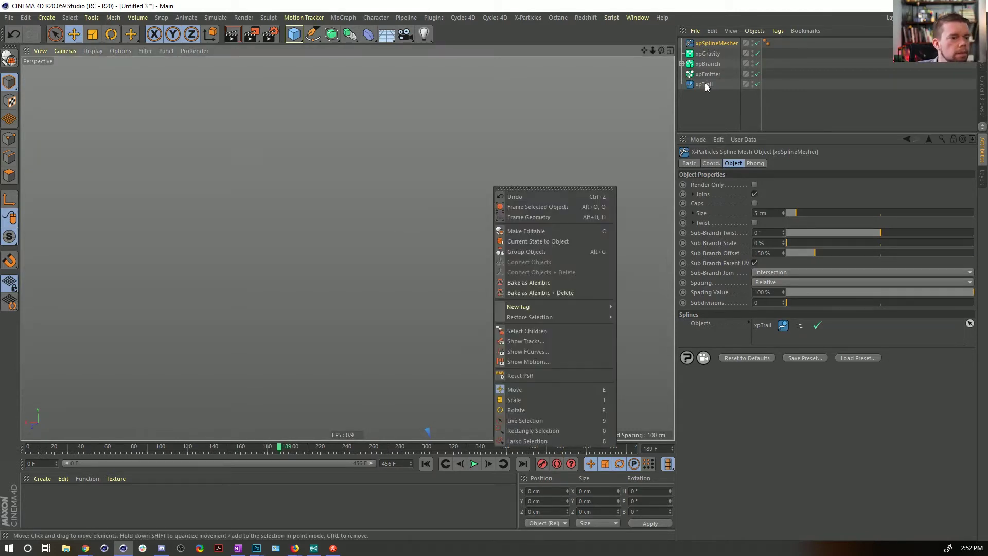
pyautogui.click(705, 86)
pyautogui.click(701, 84)
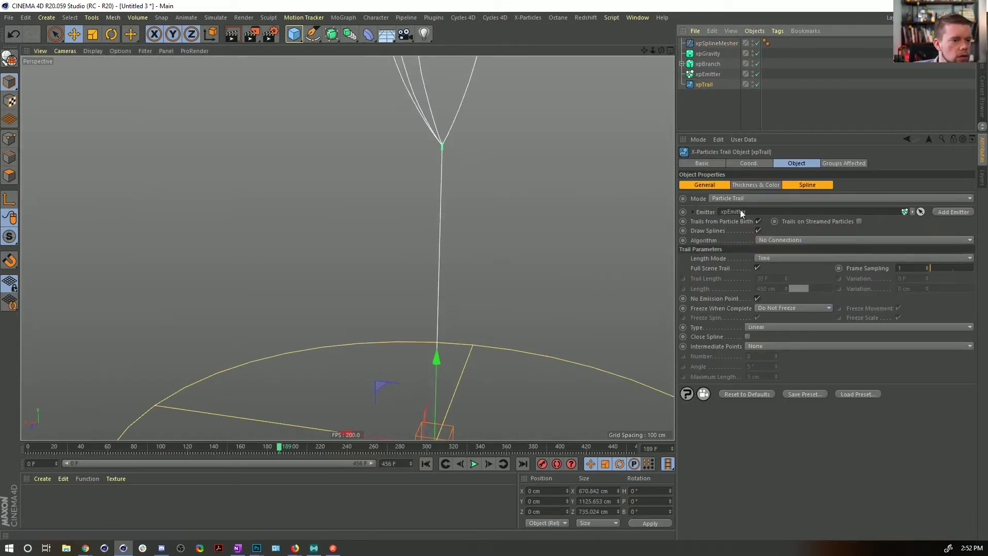
pyautogui.click(716, 43)
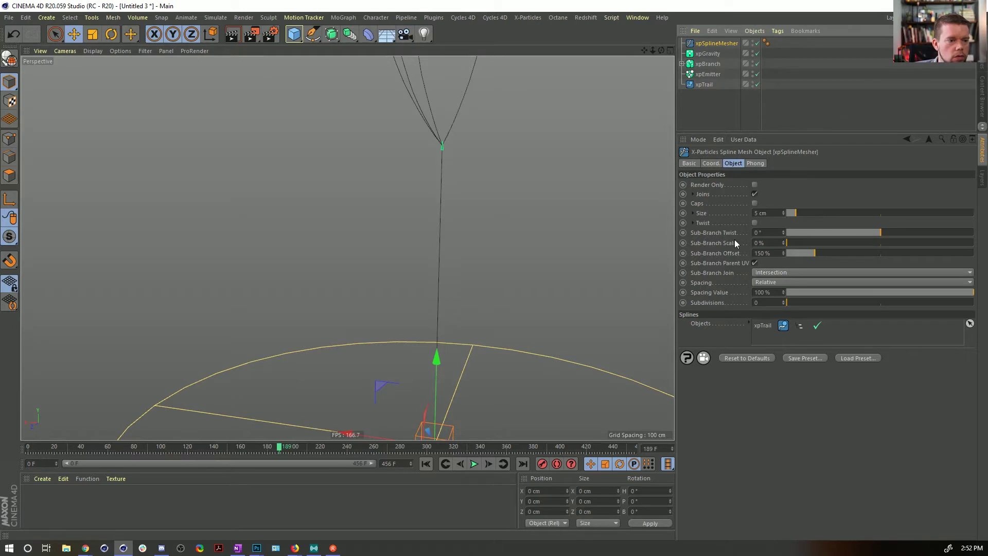
# - Reset the mesher's Sub-Branch Scale to 100 %, enable Caps, and inspect the joint above the trunk
pyautogui.rightClick(783, 244)
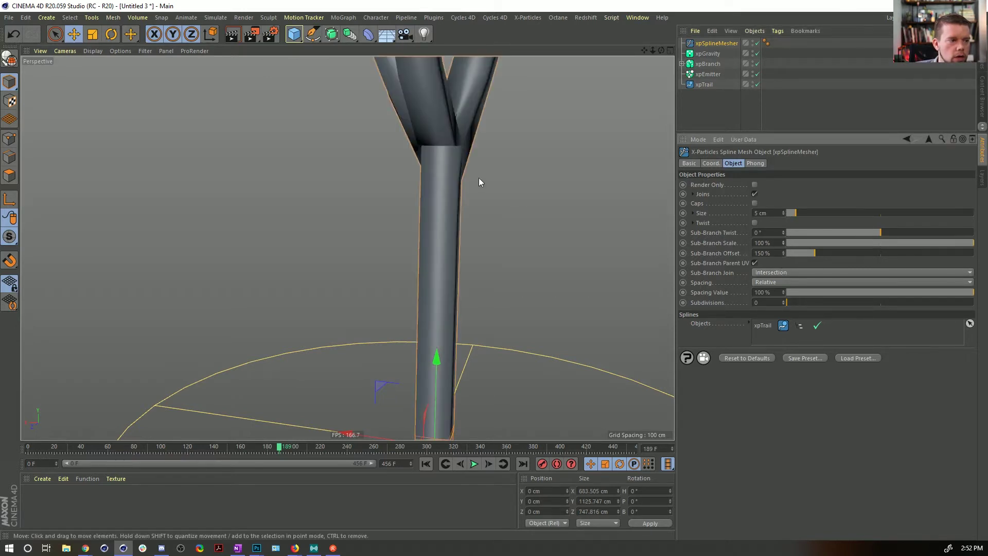
pyautogui.keyDown('alt'); pyautogui.moveTo(456, 146); pyautogui.dragTo(465, 194); pyautogui.keyUp('alt')
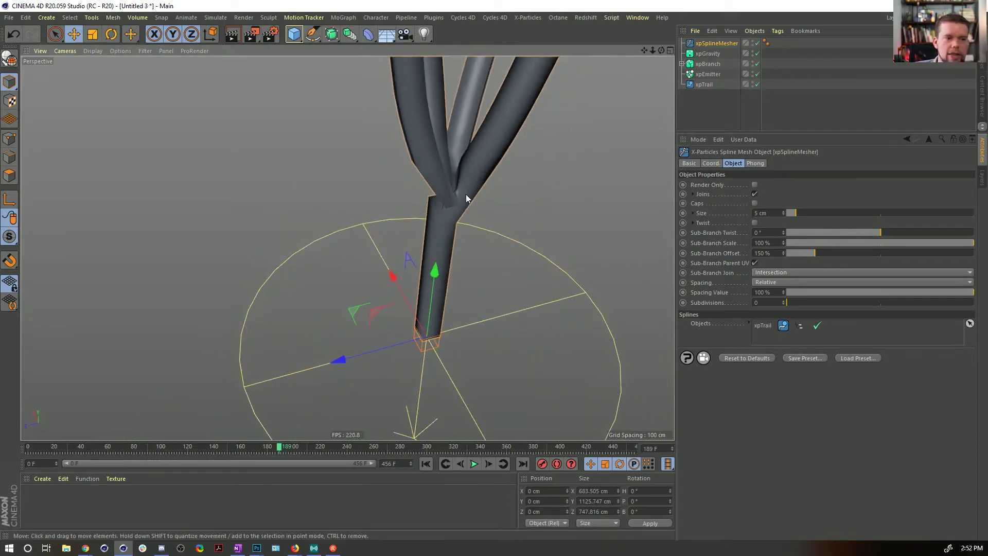
pyautogui.click(755, 203)
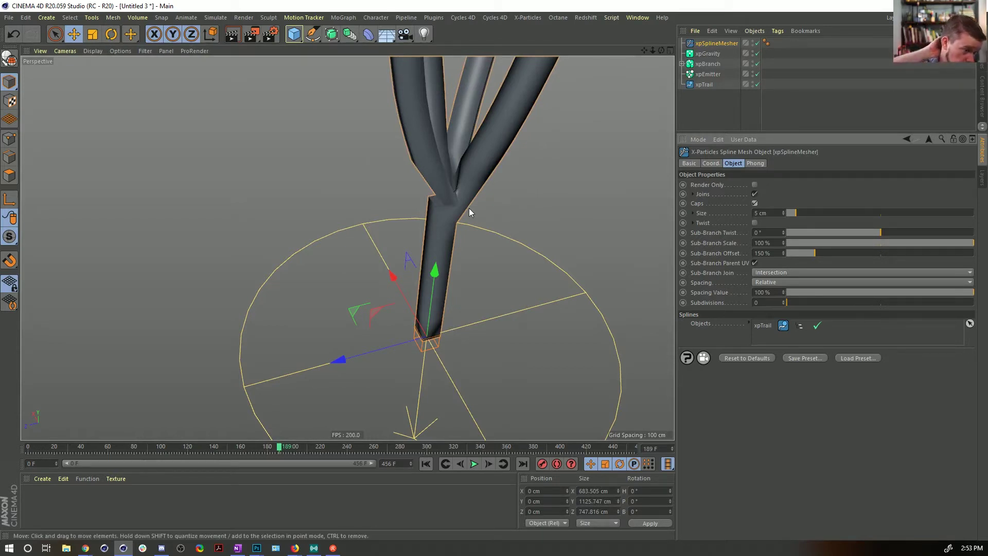
pyautogui.keyDown('alt'); pyautogui.moveTo(469, 208); pyautogui.dragTo(466, 231); pyautogui.keyUp('alt')
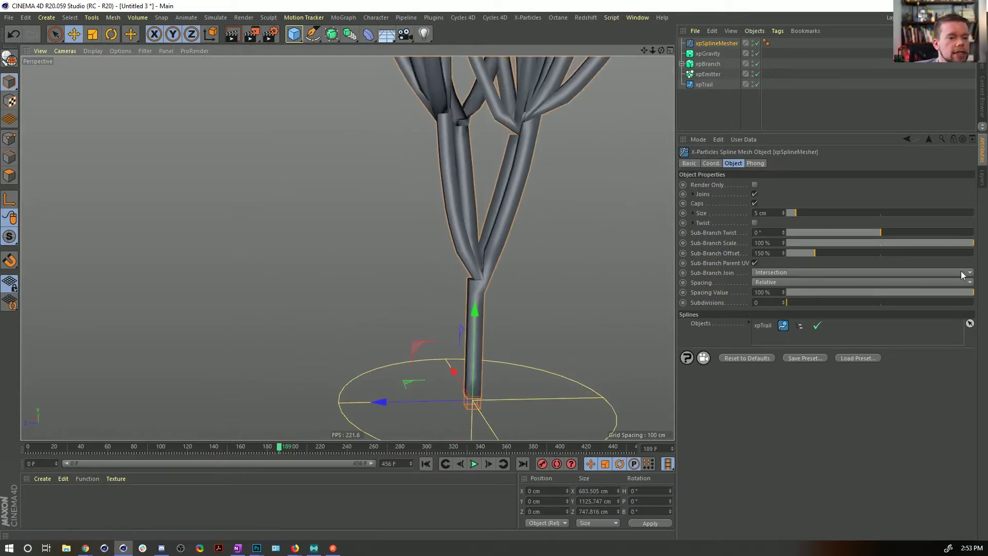
# - Try a Sub-Branch Scale of 98 % on the mesher and look over the whole tree
pyautogui.click(937, 242)
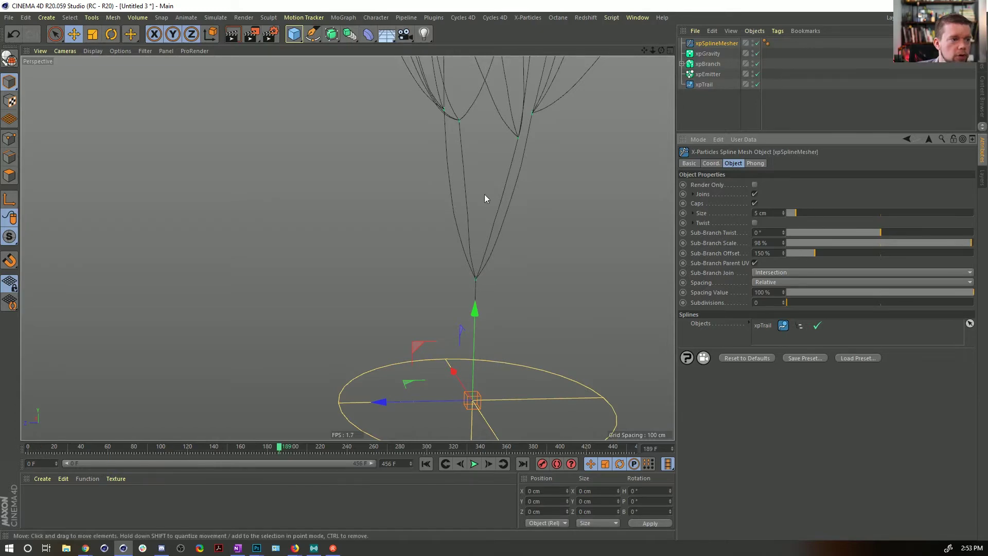
pyautogui.keyDown('alt'); pyautogui.moveTo(486, 199); pyautogui.dragTo(347, 247, button='right'); pyautogui.keyUp('alt')
pyautogui.keyDown('alt'); pyautogui.moveTo(489, 185); pyautogui.dragTo(465, 225, button='middle'); pyautogui.keyUp('alt')
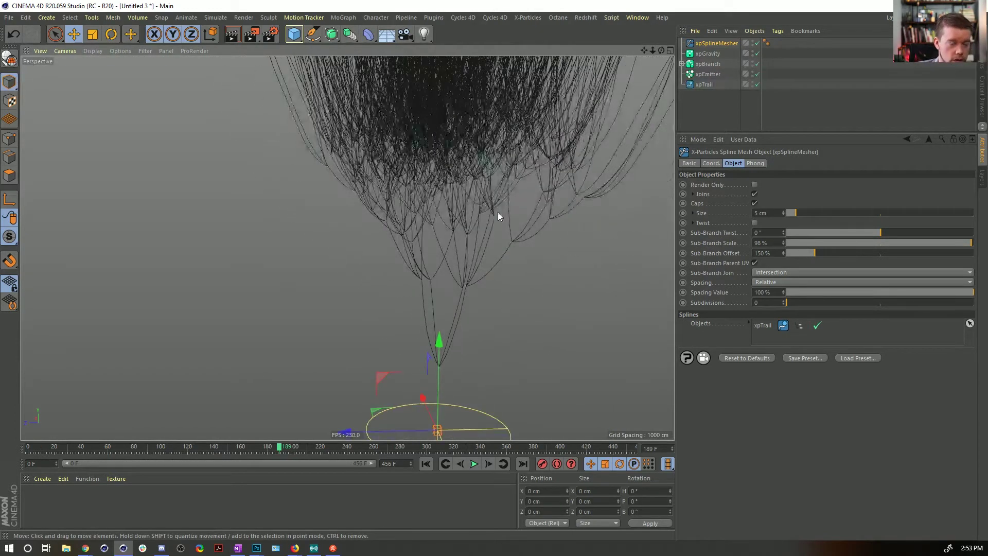
pyautogui.keyDown('alt'); pyautogui.moveTo(498, 212); pyautogui.dragTo(460, 222, button='right'); pyautogui.keyUp('alt')
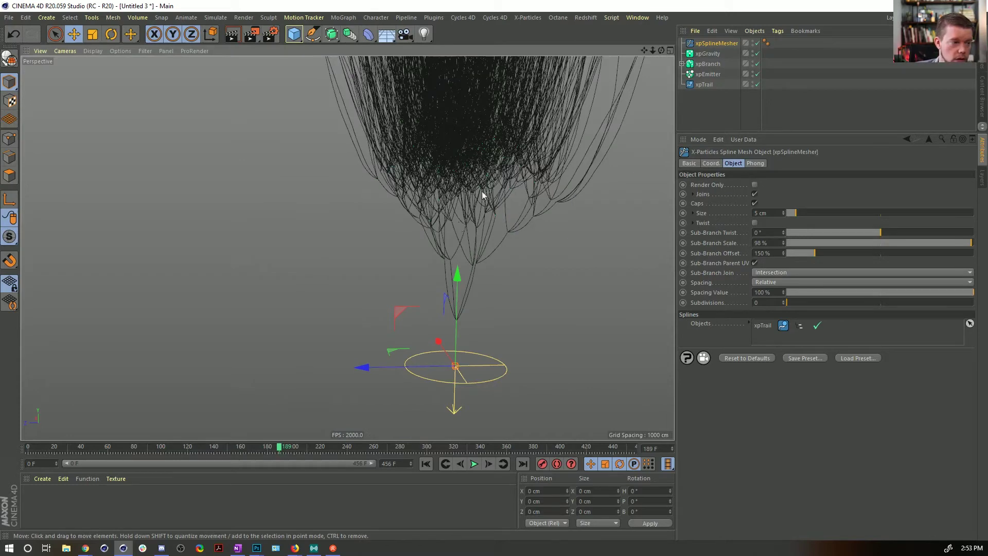
pyautogui.keyDown('alt'); pyautogui.moveTo(482, 190); pyautogui.dragTo(527, 202); pyautogui.keyUp('alt')
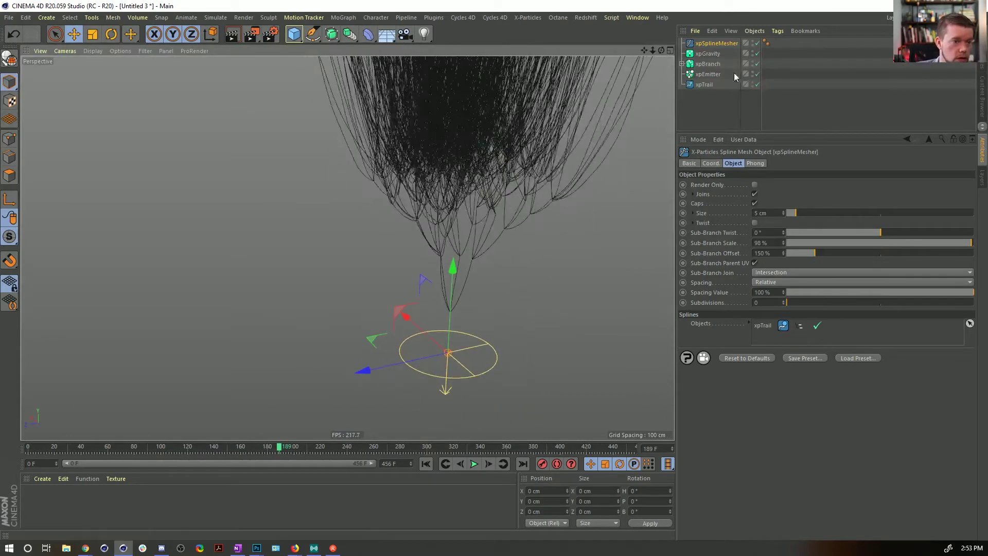
# - Try a mesher Size of 2 cm with a Sub-Branch Scale of 97 % and examine the tree
pyautogui.moveTo(790, 214); pyautogui.dragTo(787, 214)
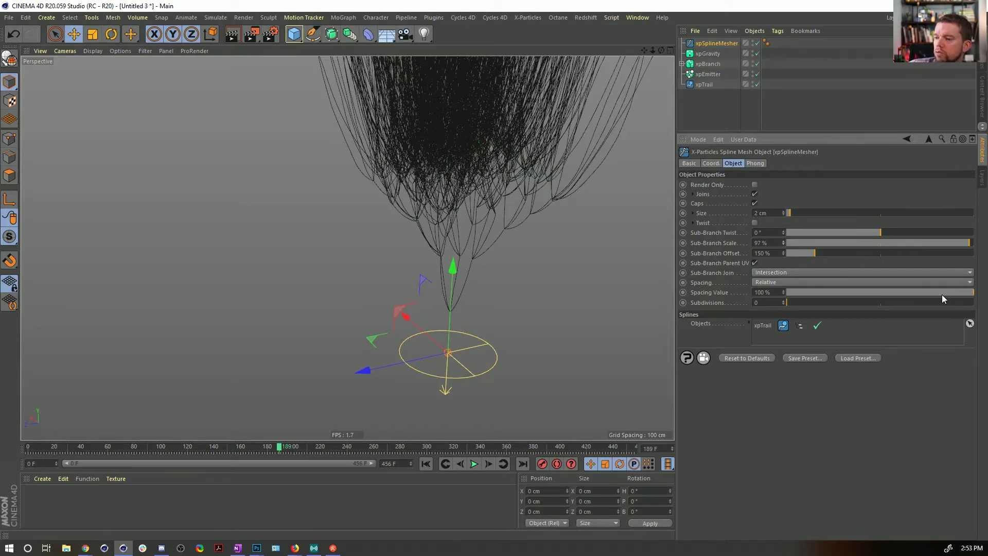
pyautogui.keyDown('alt'); pyautogui.moveTo(616, 231); pyautogui.dragTo(486, 172); pyautogui.keyUp('alt')
pyautogui.keyDown('alt'); pyautogui.moveTo(440, 173); pyautogui.dragTo(481, 246); pyautogui.keyUp('alt')
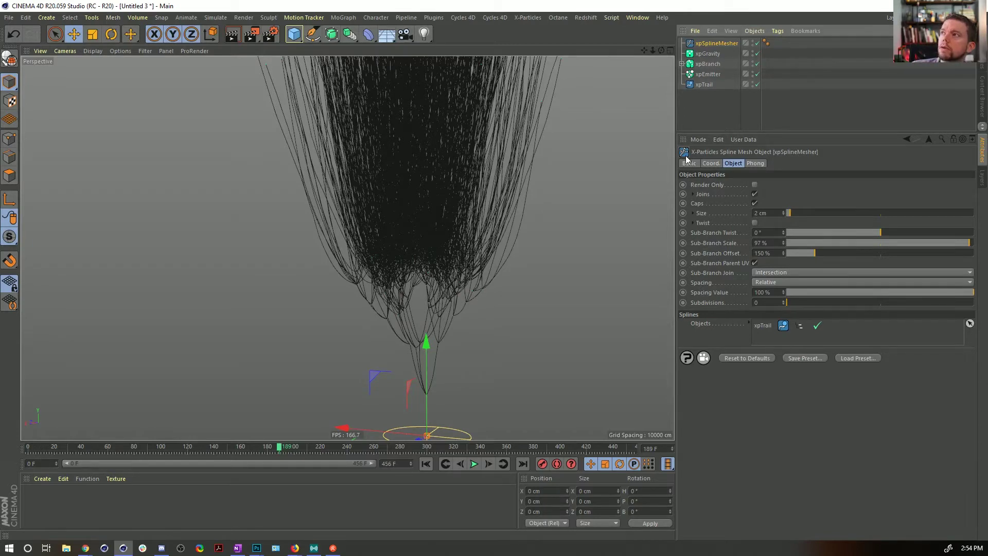
# - Delete the xpSplineMesher and check the xpTrail object's settings and its trails
pyautogui.press('Delete')
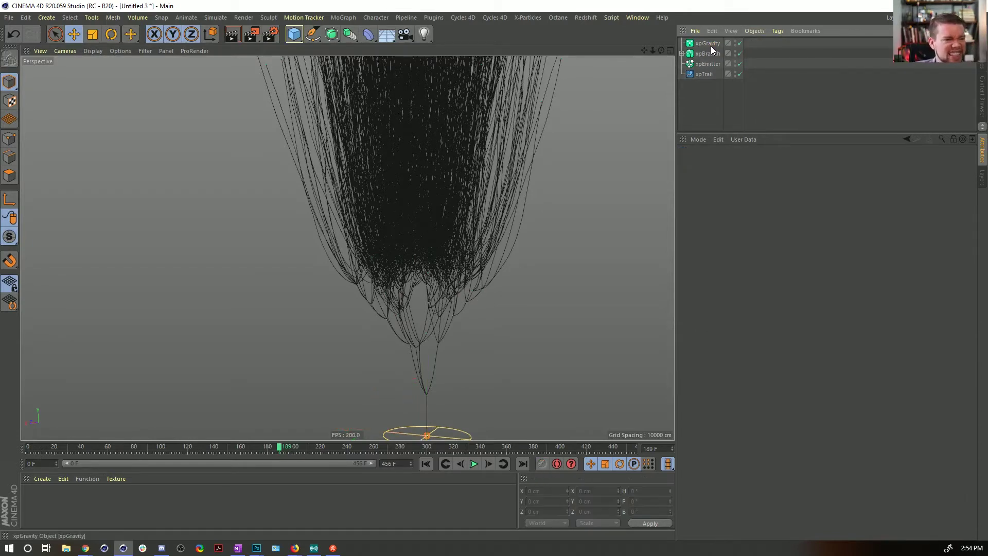
pyautogui.click(708, 75)
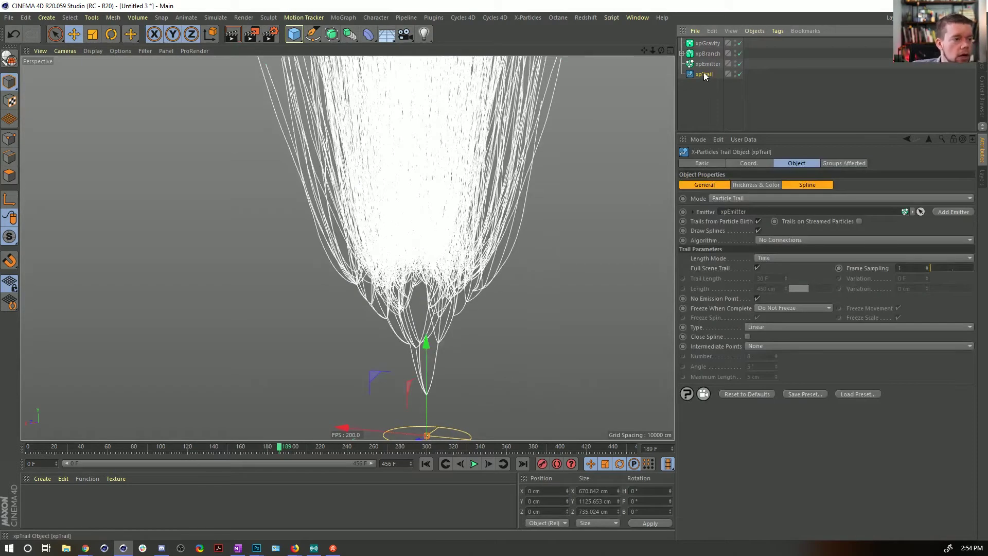
pyautogui.click(703, 88)
pyautogui.click(698, 73)
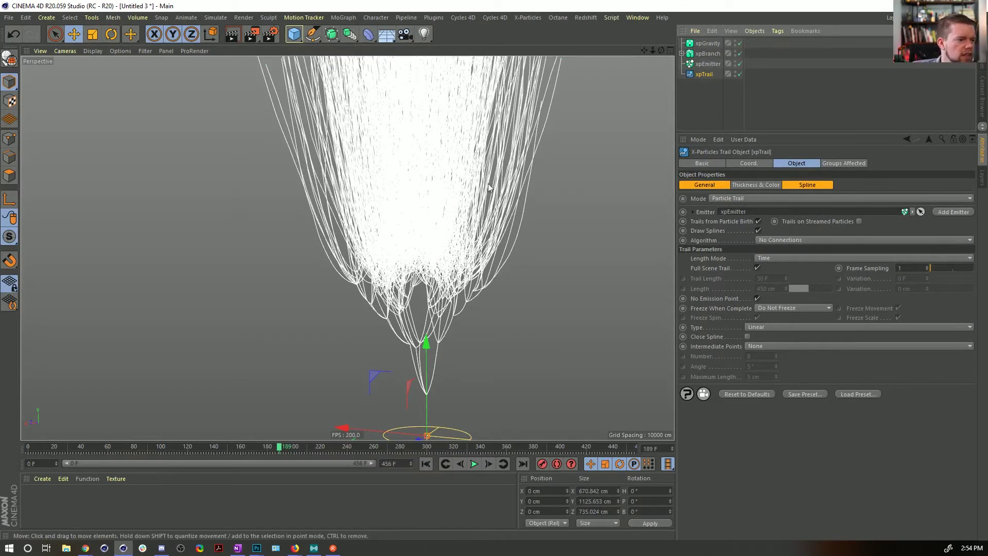
pyautogui.keyDown('alt'); pyautogui.moveTo(488, 183); pyautogui.dragTo(432, 110); pyautogui.keyUp('alt')
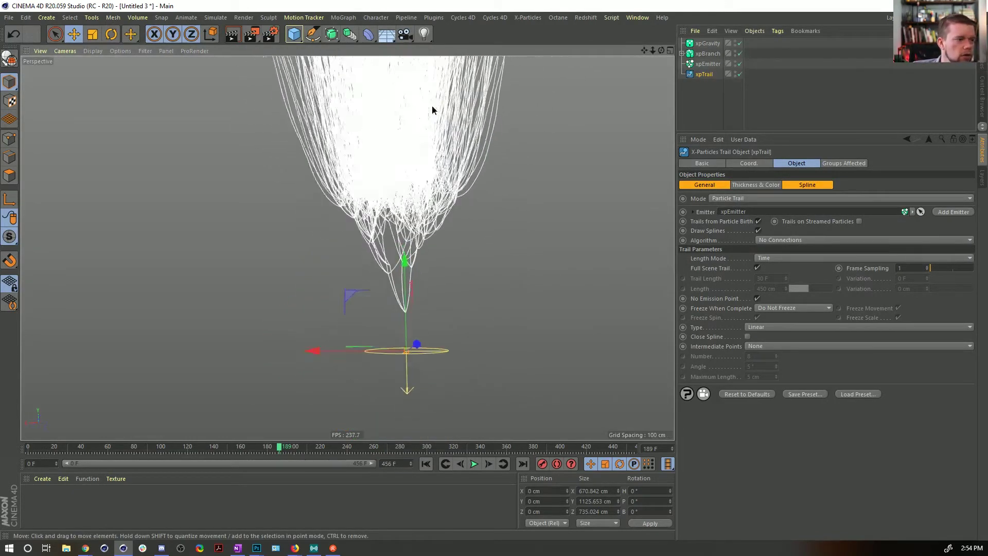
# - Expand the xpBranch hierarchy and set the deepest xpSub-Branch's Max. Length and Min. Length to 22 F
pyautogui.click(682, 53)
pyautogui.click(734, 105)
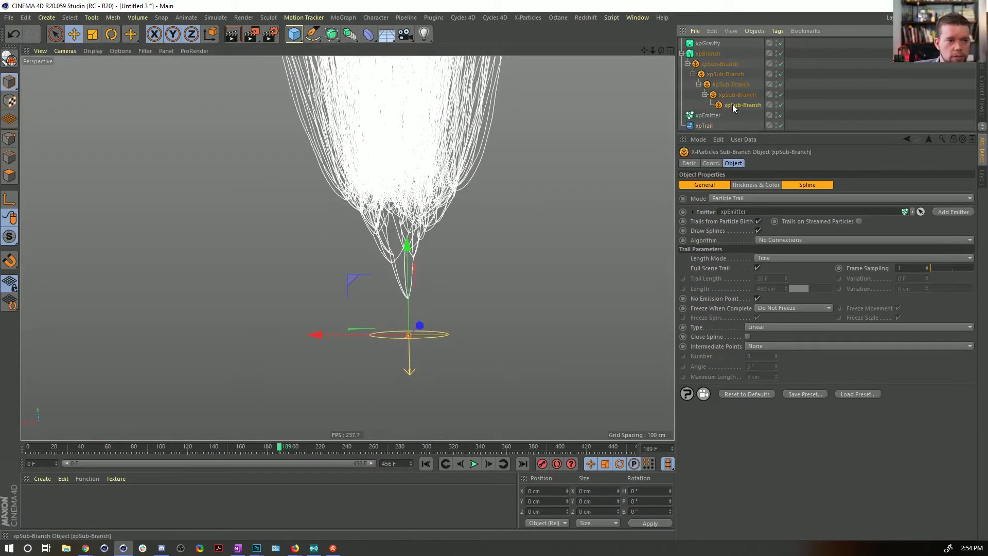
pyautogui.click(756, 195)
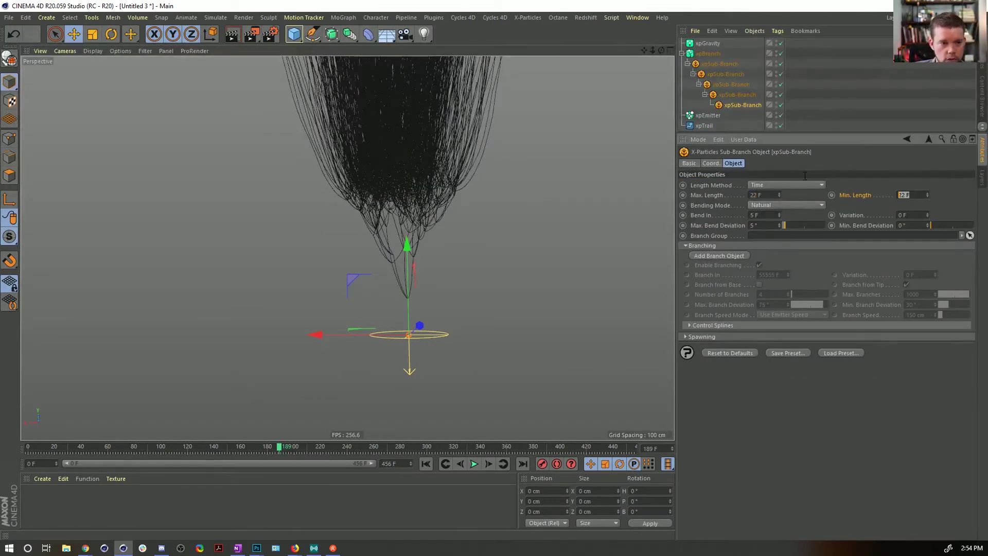
pyautogui.write('22')
# - Replay the growth simulation from the start, stop it at about frame 127, and inspect the crown
pyautogui.click(426, 463)
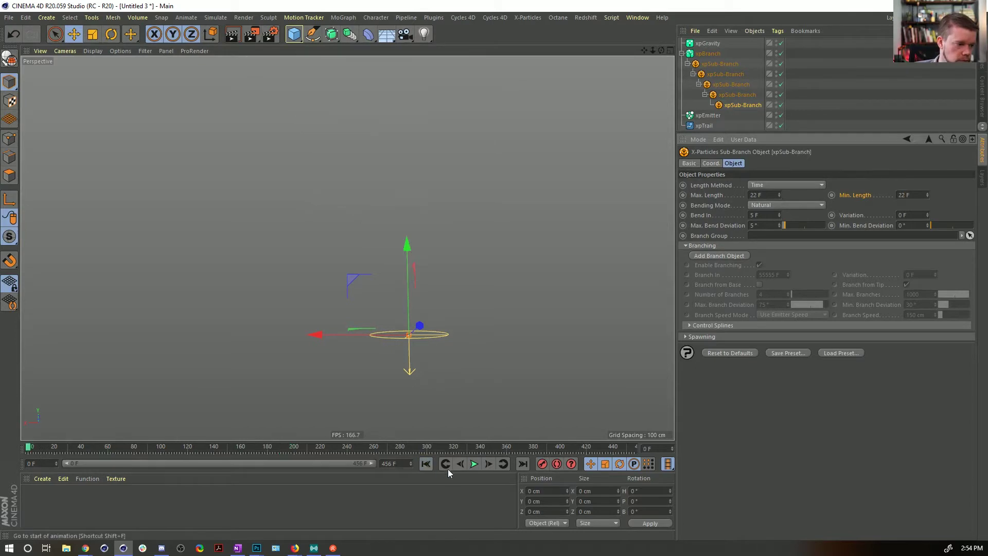
pyautogui.click(474, 463)
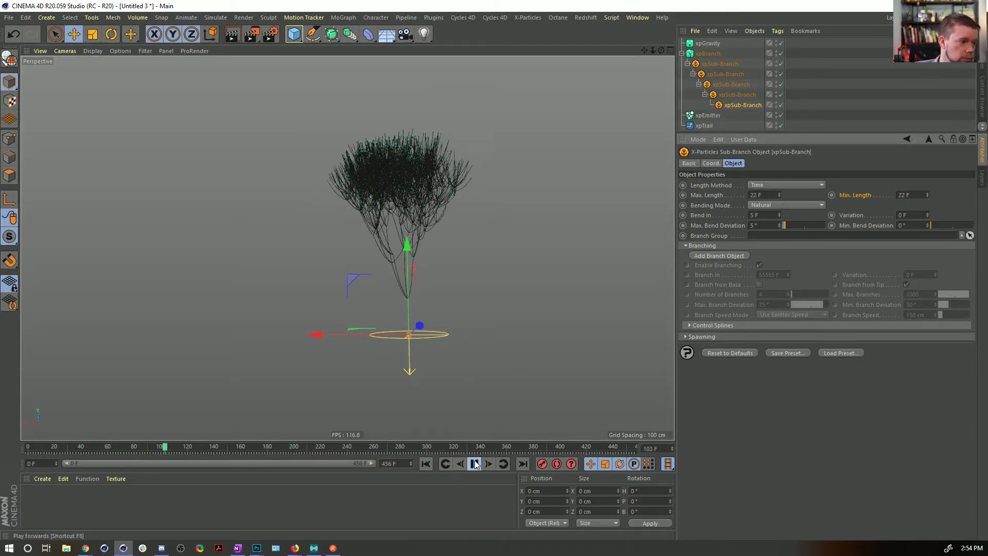
pyautogui.click(474, 463)
pyautogui.keyDown('alt'); pyautogui.moveTo(398, 246); pyautogui.dragTo(441, 128); pyautogui.keyUp('alt')
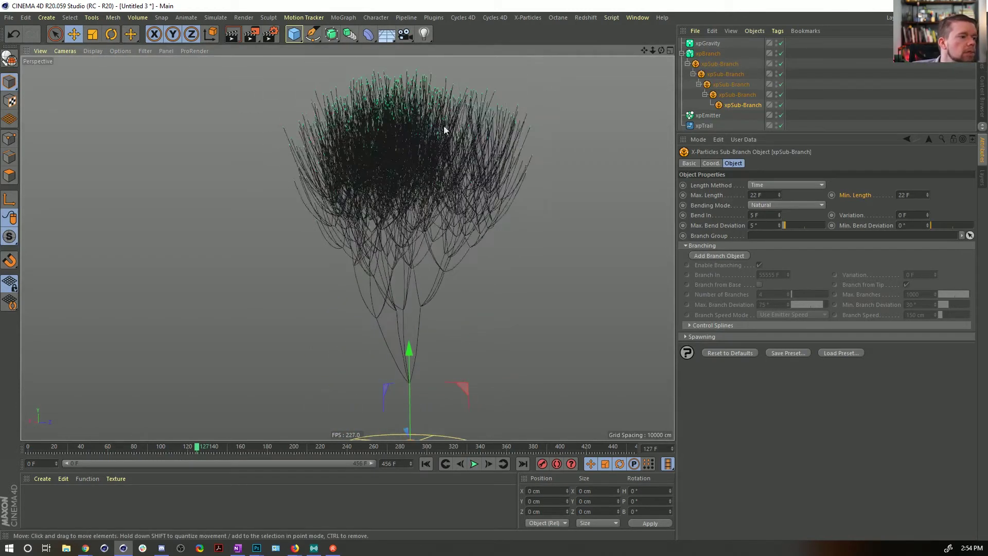
pyautogui.click(526, 17)
pyautogui.click(564, 101)
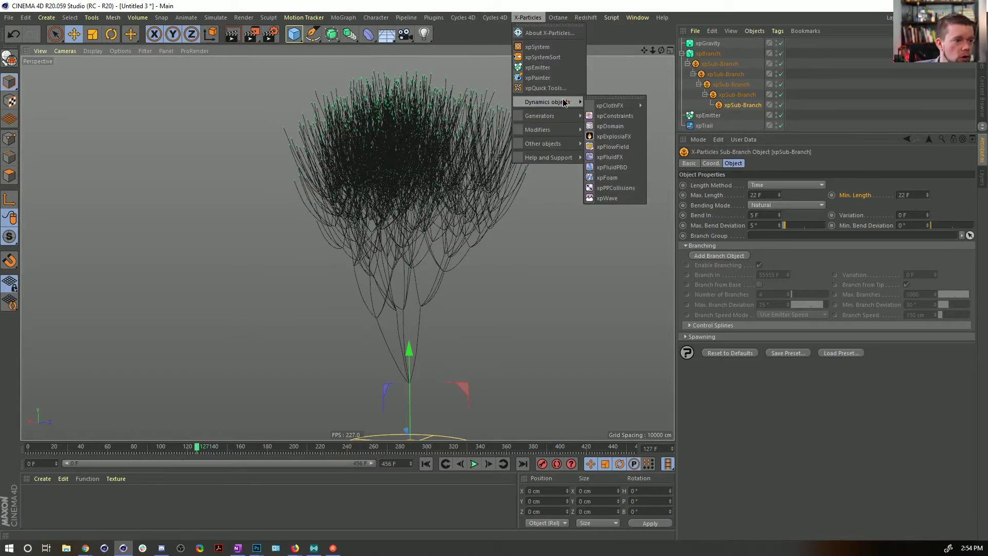
pyautogui.click(468, 10)
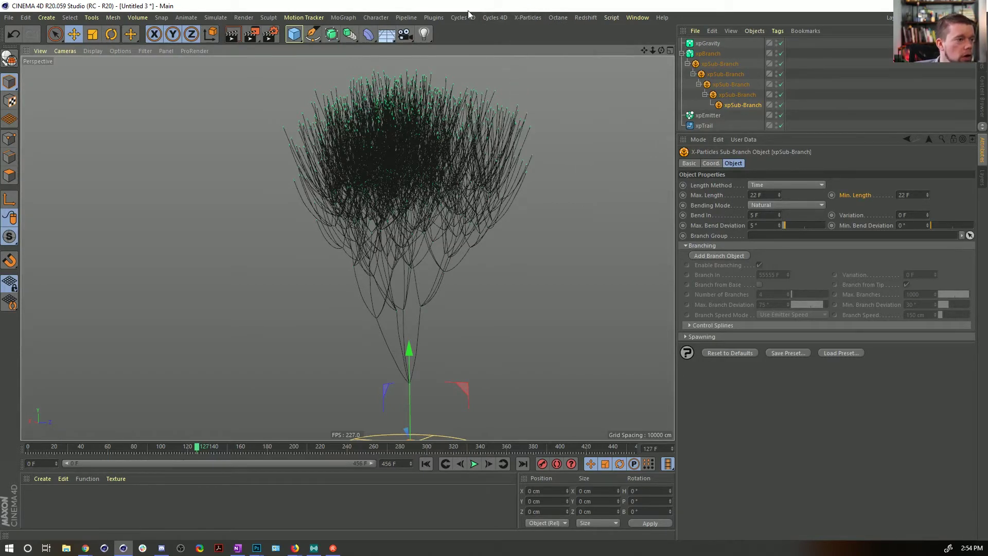
# - Add a Volume Builder, make xpTrail its child, and bring up the Volume Builder's settings
pyautogui.click(350, 34)
pyautogui.click(412, 123)
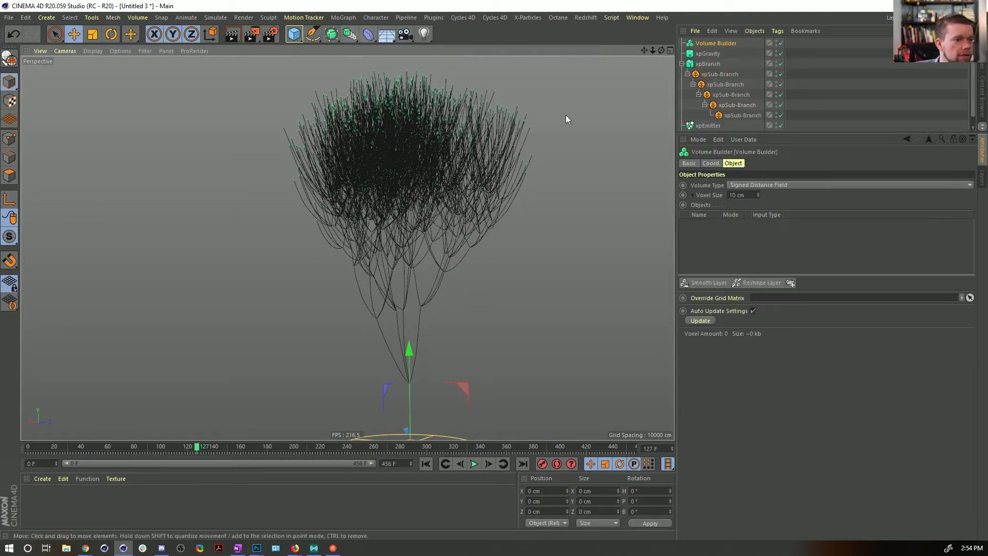
pyautogui.scroll(-1, 714, 97)
pyautogui.moveTo(709, 126); pyautogui.dragTo(718, 44)
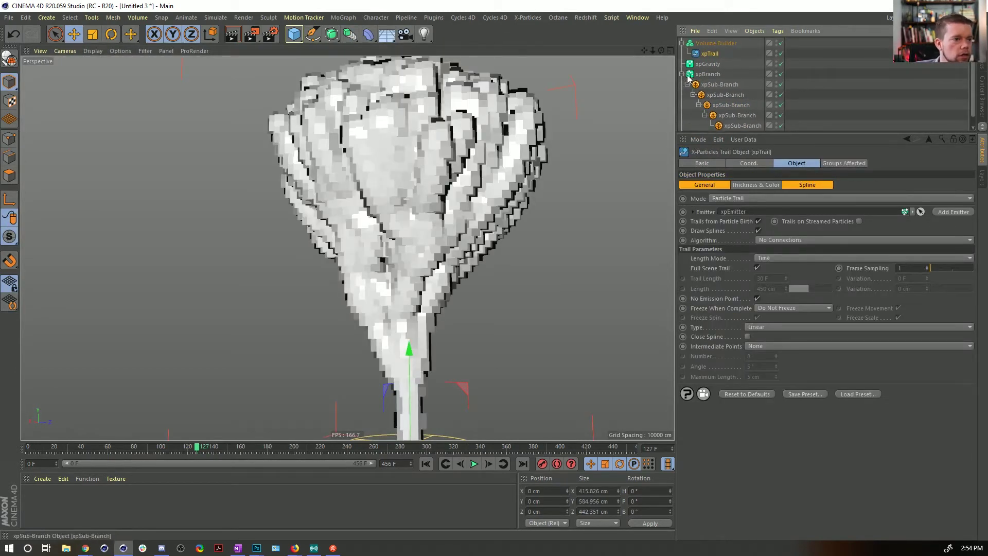
pyautogui.click(716, 41)
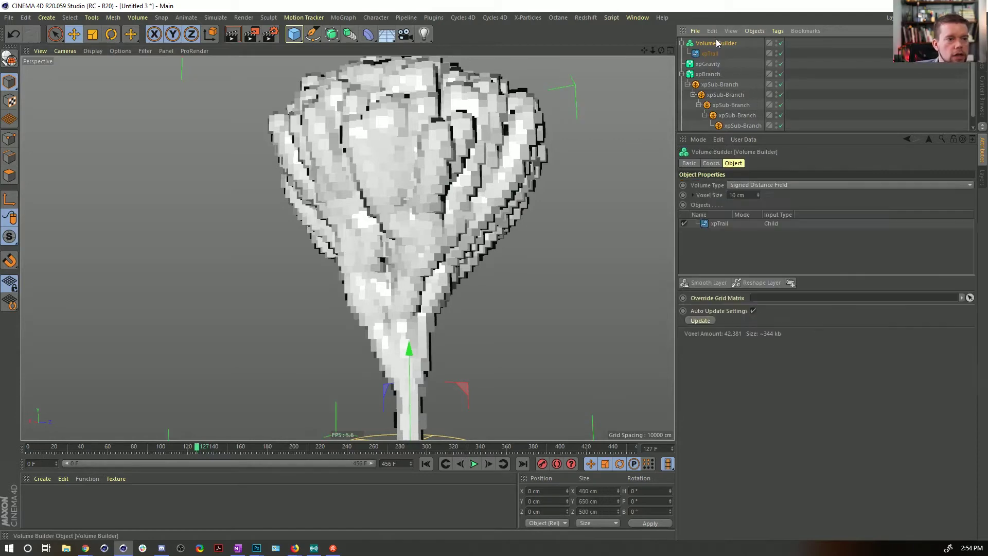
# - Try a Voxel Size of 5 cm on the Volume Builder and reduce it further to 2 cm
pyautogui.doubleClick(727, 195)
pyautogui.write('5')
pyautogui.press('Return')
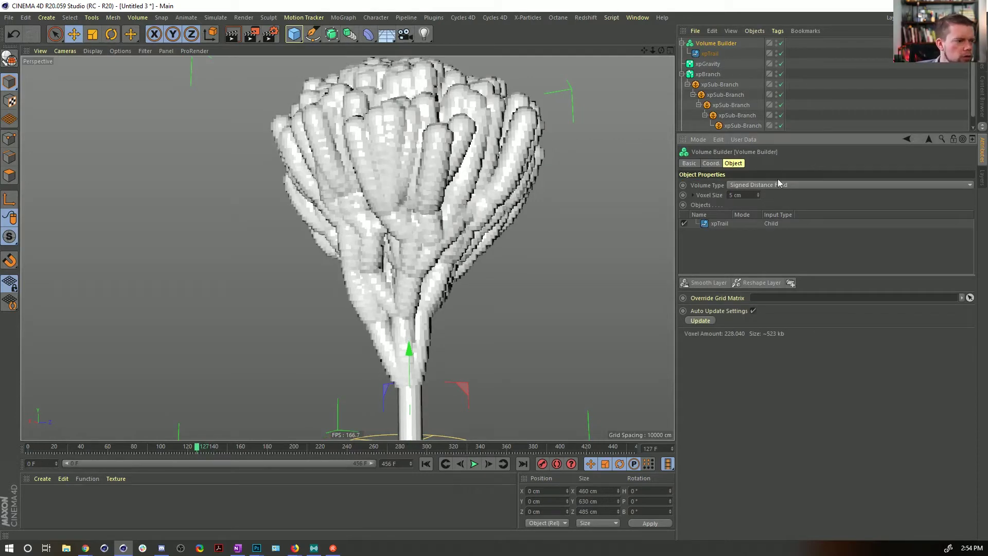
pyautogui.write('2')
pyautogui.press('Return')
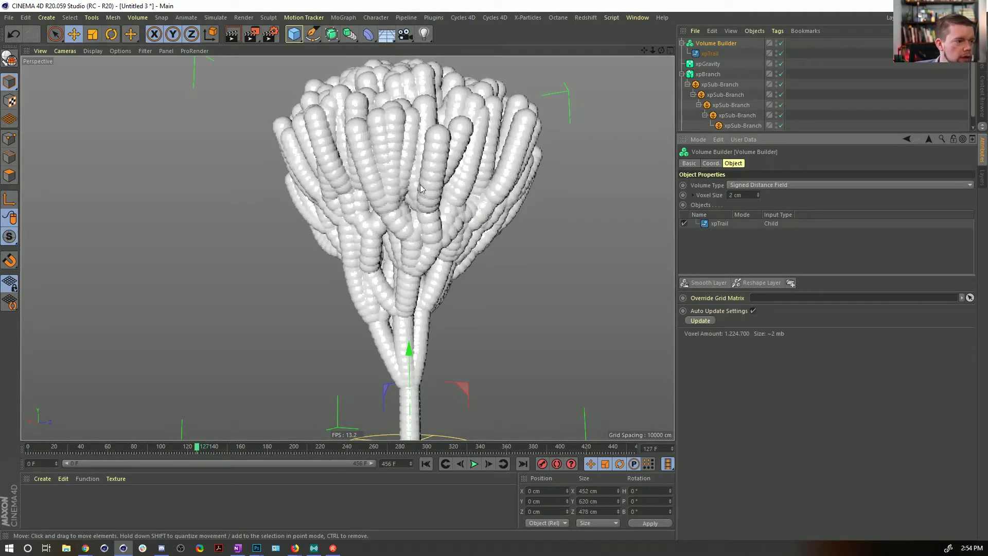
pyautogui.scroll(5, 419, 184)
# - Set the xpTrail entry's Radius to 5 cm and Density to 1 in the Volume Builder, and inspect the branches
pyautogui.click(720, 224)
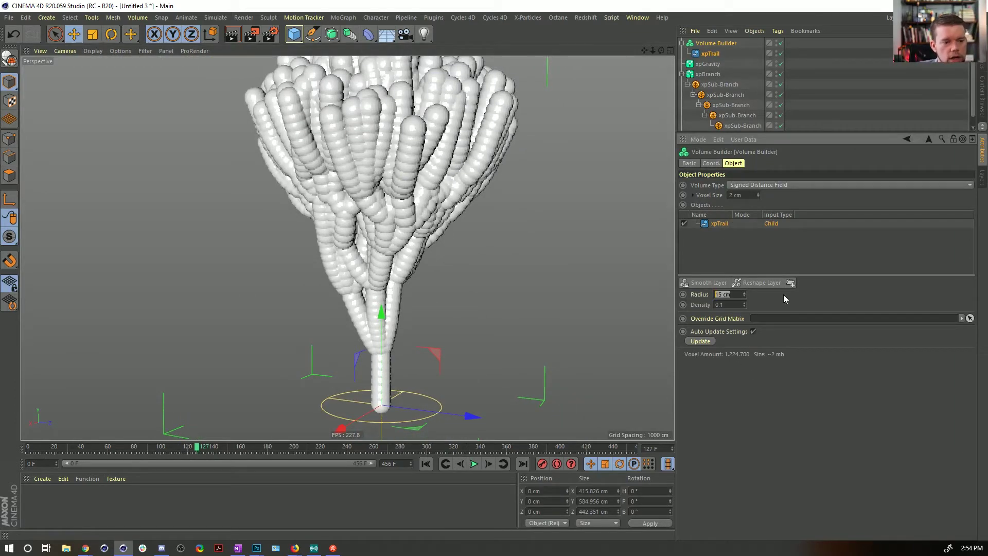
pyautogui.write('5')
pyautogui.press('Return')
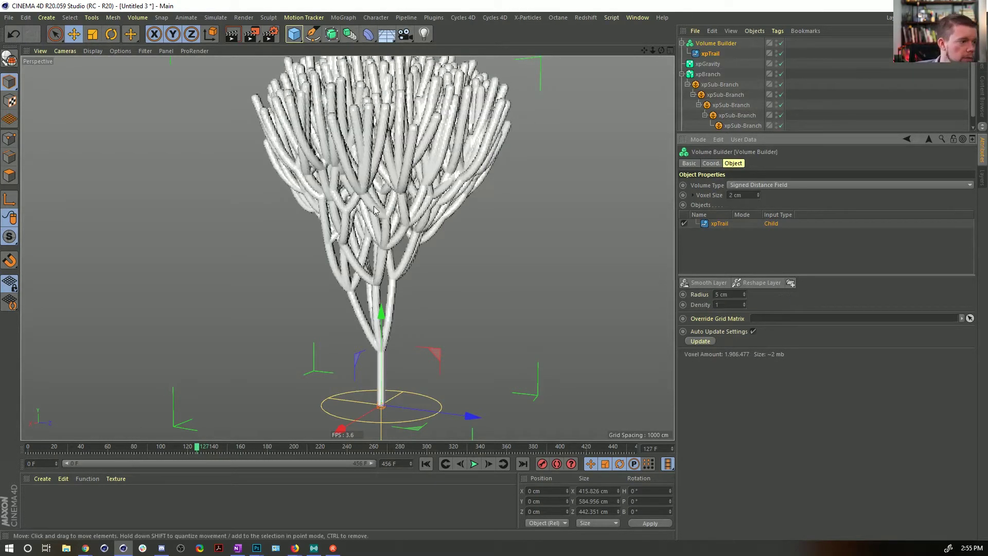
pyautogui.scroll(5, 460, 199)
pyautogui.keyDown('alt'); pyautogui.moveTo(460, 199); pyautogui.dragTo(363, 221); pyautogui.keyUp('alt')
pyautogui.keyDown('alt'); pyautogui.moveTo(362, 220); pyautogui.dragTo(364, 124, button='middle'); pyautogui.keyUp('alt')
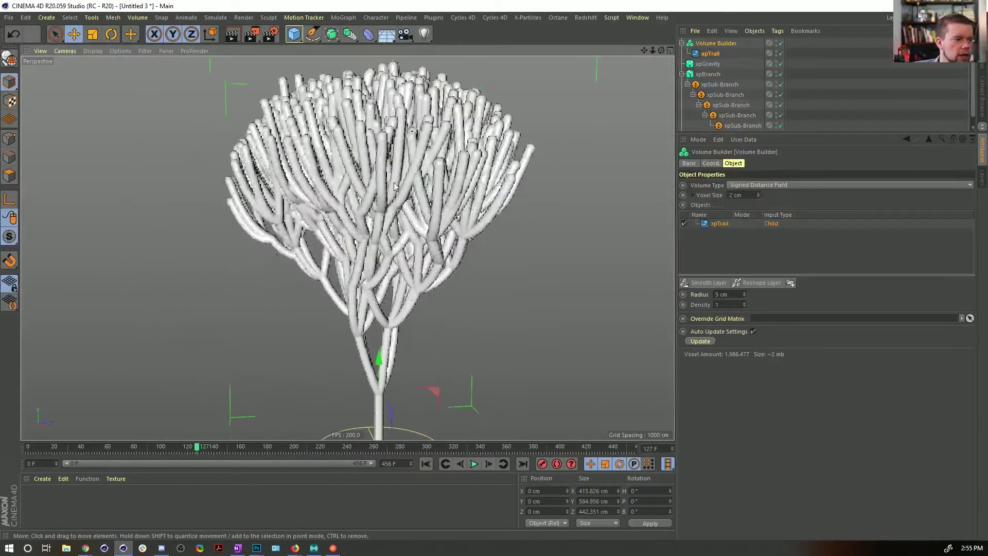
pyautogui.keyDown('alt'); pyautogui.moveTo(364, 124); pyautogui.dragTo(329, 131); pyautogui.keyUp('alt')
# - Thin the volume branches by setting the xpTrail Radius to 2 cm, and inspect the crown up close
pyautogui.doubleClick(723, 293)
pyautogui.write('2')
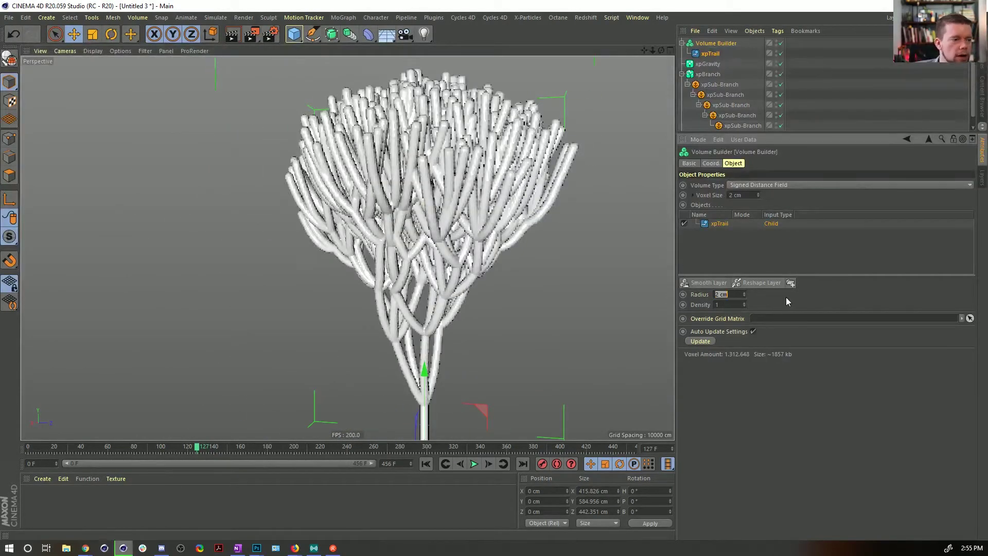
pyautogui.press('Return')
pyautogui.keyDown('alt'); pyautogui.moveTo(509, 230); pyautogui.dragTo(481, 169, button='middle'); pyautogui.keyUp('alt')
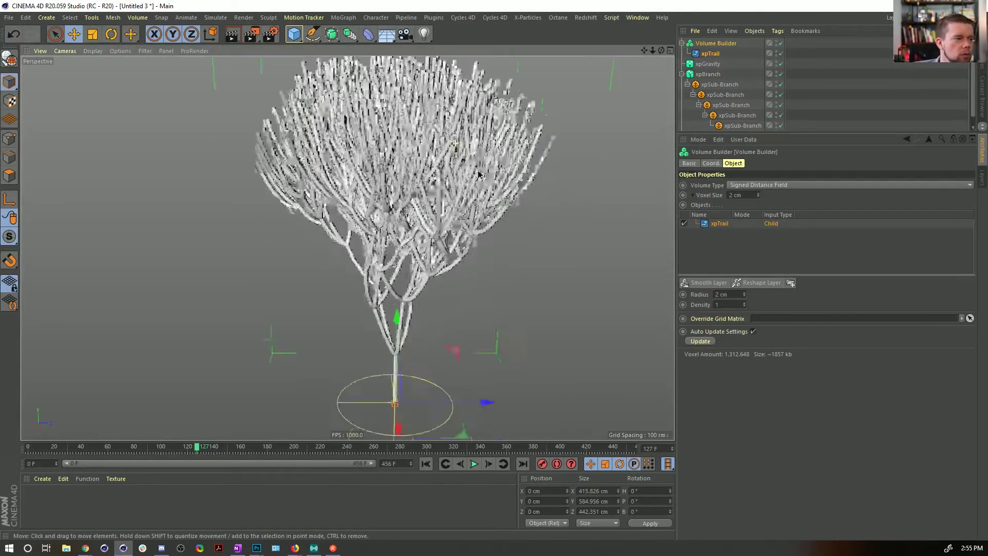
pyautogui.keyDown('alt'); pyautogui.moveTo(481, 170); pyautogui.dragTo(458, 226); pyautogui.keyUp('alt')
pyautogui.keyDown('alt'); pyautogui.moveTo(458, 226); pyautogui.dragTo(556, 245, button='right'); pyautogui.keyUp('alt')
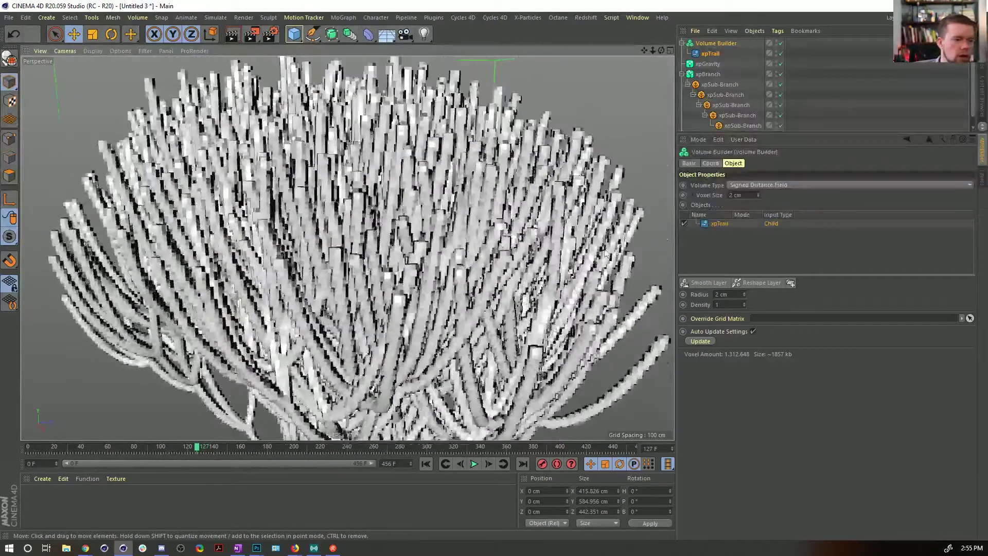
# - Refine the volume by setting the Volume Builder's Voxel Size to 1 cm
pyautogui.doubleClick(741, 195)
pyautogui.write('1')
pyautogui.press('Return')
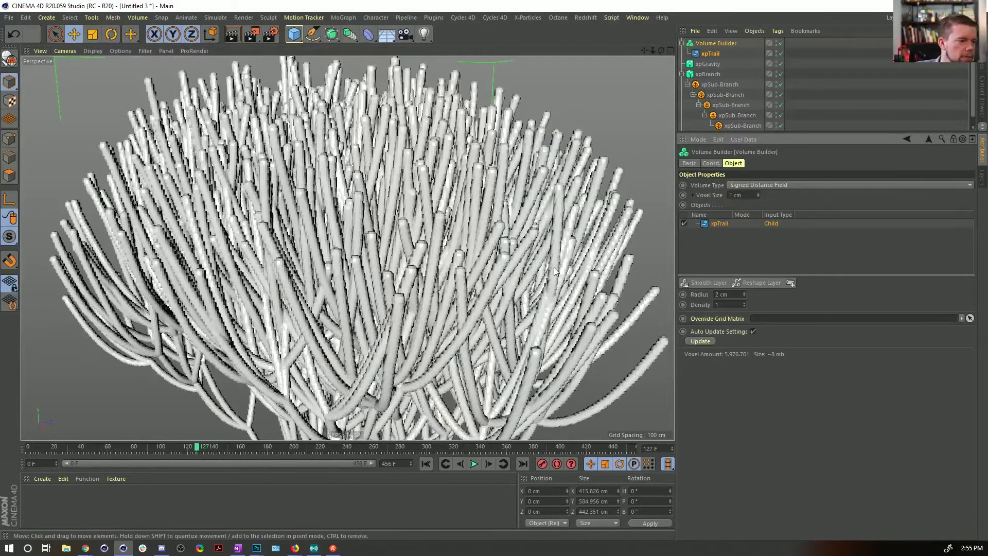
pyautogui.keyDown('alt'); pyautogui.moveTo(538, 272); pyautogui.dragTo(467, 229); pyautogui.keyUp('alt')
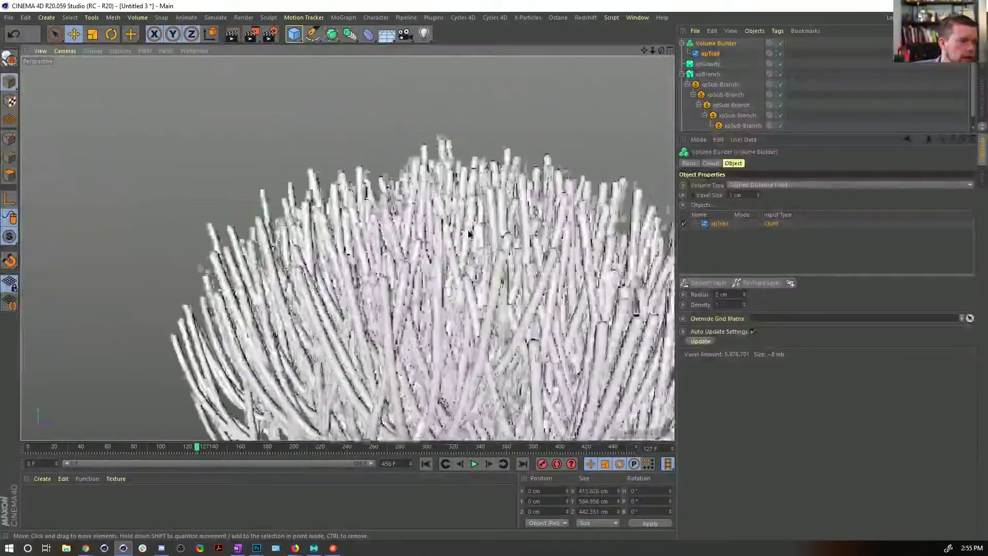
# - Examine the refined volume tree from several angles, from the crown down to the trunk
pyautogui.keyDown('alt'); pyautogui.moveTo(468, 229); pyautogui.dragTo(293, 381, button='right'); pyautogui.keyUp('alt')
pyautogui.keyDown('alt'); pyautogui.moveTo(350, 329); pyautogui.dragTo(406, 142, button='middle'); pyautogui.keyUp('alt')
pyautogui.keyDown('alt'); pyautogui.moveTo(406, 142); pyautogui.dragTo(412, 167); pyautogui.keyUp('alt')
pyautogui.keyDown('alt'); pyautogui.moveTo(412, 167); pyautogui.dragTo(458, 278, button='middle'); pyautogui.keyUp('alt')
pyautogui.keyDown('alt'); pyautogui.moveTo(458, 278); pyautogui.dragTo(448, 314); pyautogui.keyUp('alt')
pyautogui.keyDown('alt'); pyautogui.moveTo(448, 288); pyautogui.dragTo(488, 209, button='right'); pyautogui.keyUp('alt')
pyautogui.keyDown('alt'); pyautogui.moveTo(489, 209); pyautogui.dragTo(445, 217); pyautogui.keyUp('alt')
pyautogui.keyDown('alt'); pyautogui.moveTo(446, 217); pyautogui.dragTo(438, 210, button='right'); pyautogui.keyUp('alt')
pyautogui.moveTo(438, 209)
pyautogui.keyDown('alt'); pyautogui.mouseDown()
pyautogui.moveTo(468, 250)
pyautogui.moveTo(457, 206)
pyautogui.mouseUp(); pyautogui.keyUp('alt')
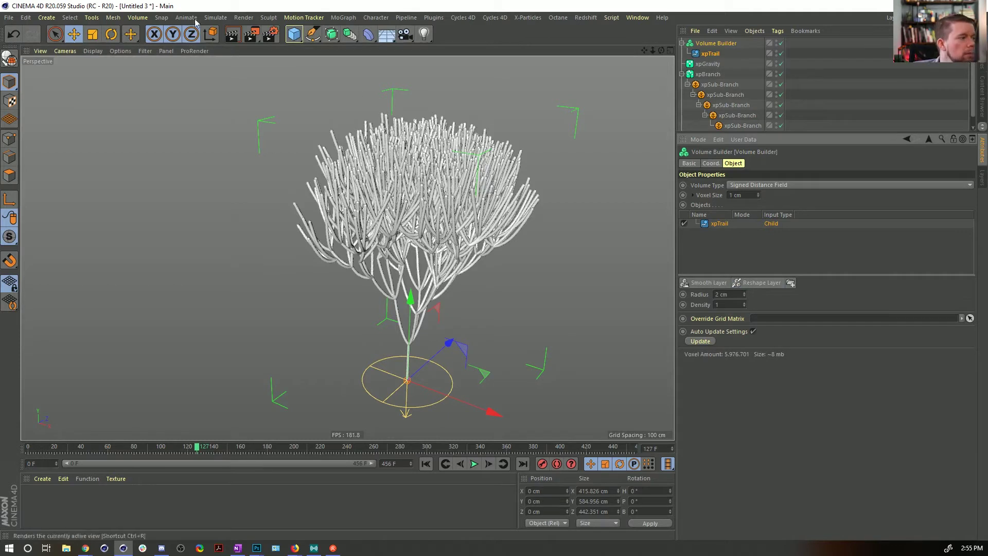
# - Add a Reshape Filter inside the Volume Builder, beneath xpTrail, and check its enabled entry in the builder's object list
pyautogui.click(70, 17)
pyautogui.moveTo(100, 20)
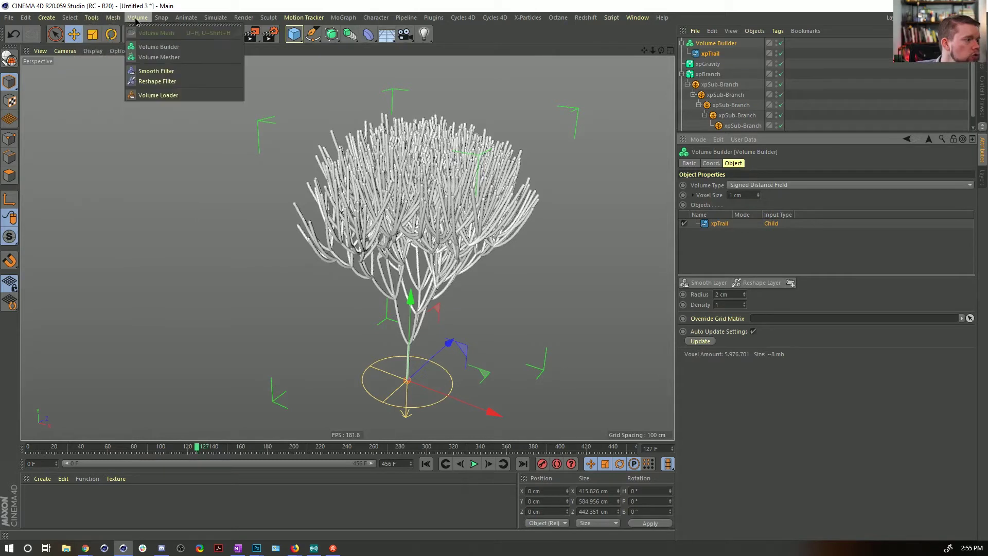
pyautogui.click(192, 81)
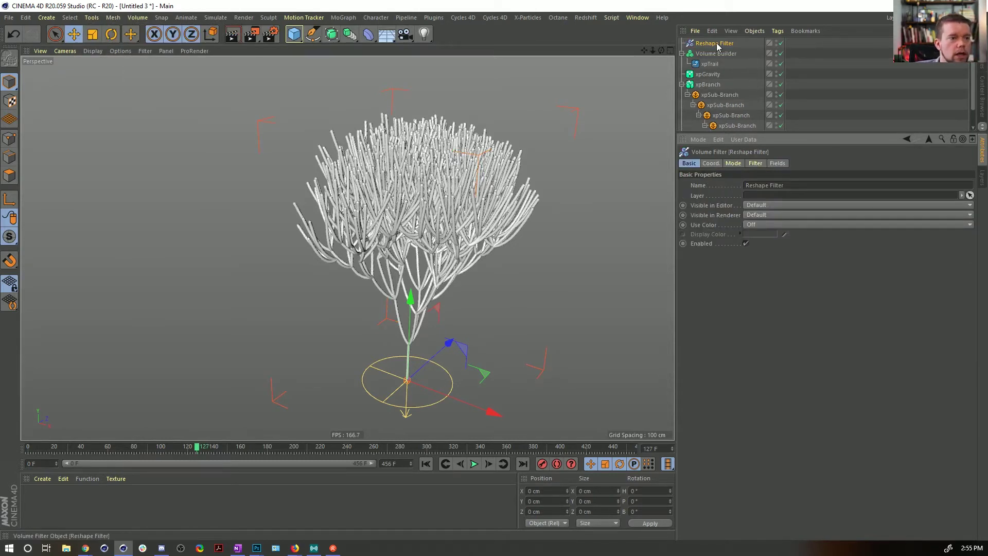
pyautogui.moveTo(716, 43); pyautogui.dragTo(714, 69)
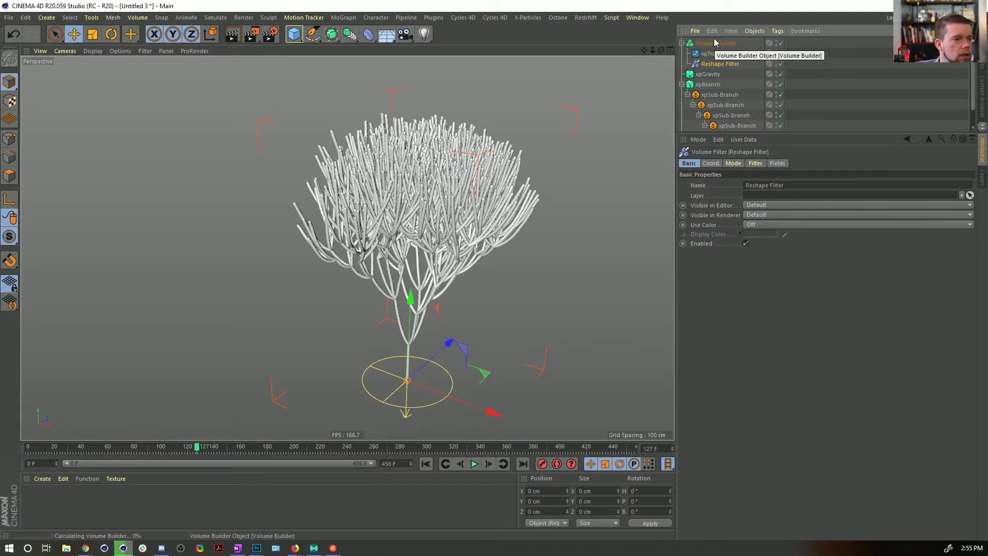
pyautogui.click(710, 43)
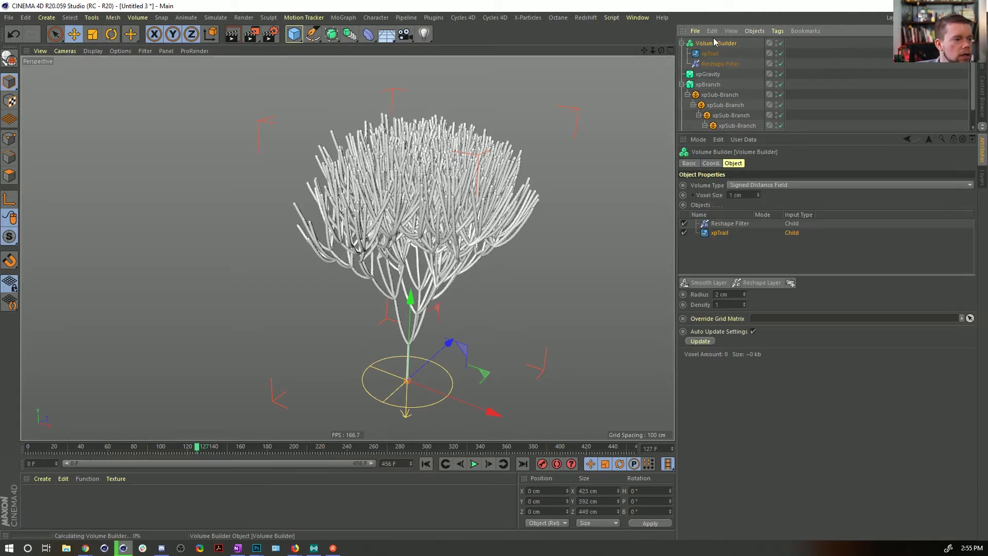
pyautogui.click(703, 224)
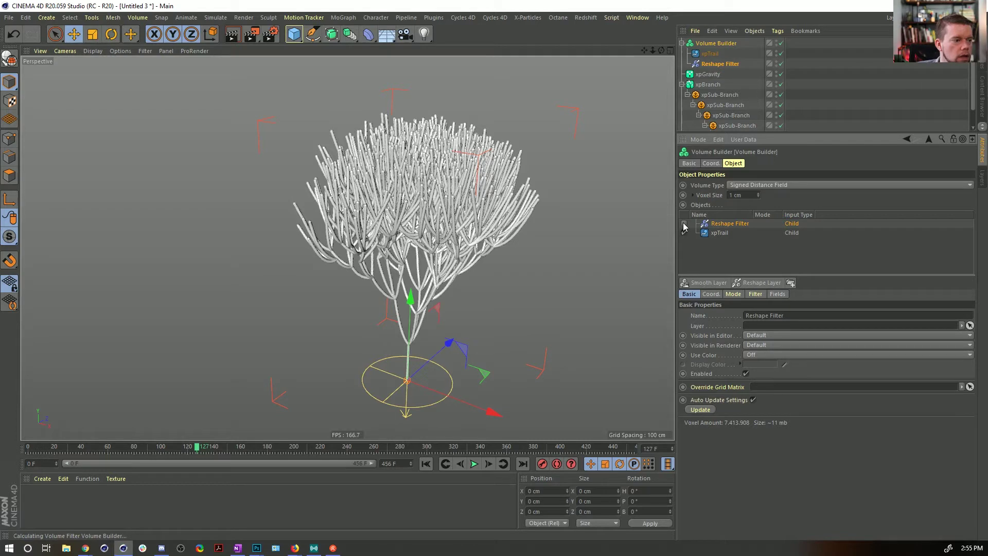
pyautogui.click(684, 223)
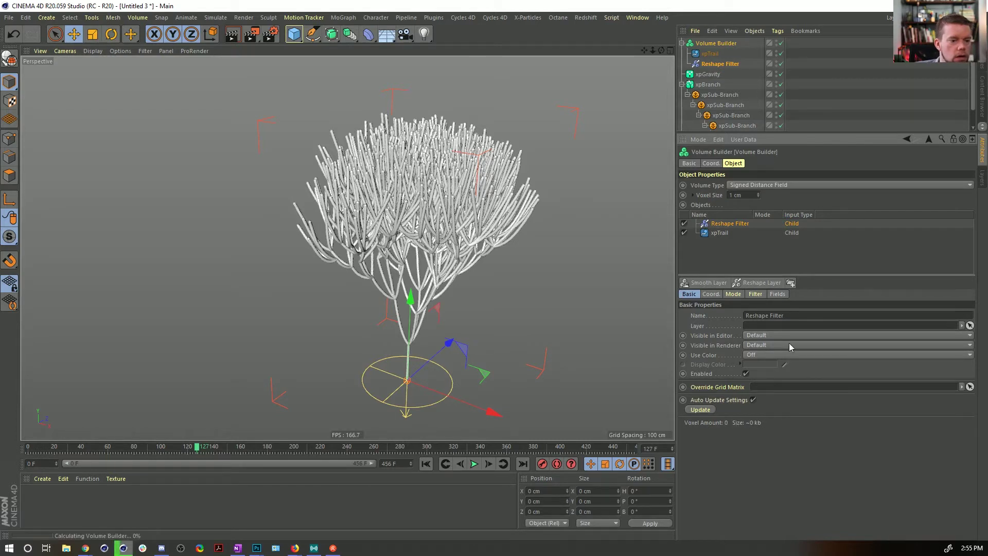
# - Set the Reshape Filter's Dilate / Erode Offset to 15 cm and place the filter above xpTrail in the Volume Builder hierarchy
pyautogui.click(720, 64)
pyautogui.click(733, 163)
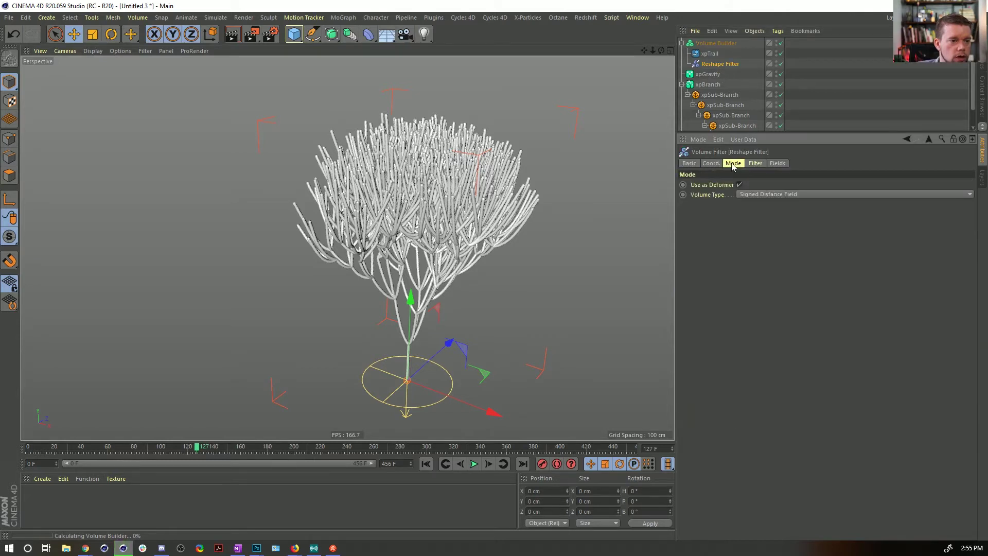
pyautogui.click(755, 163)
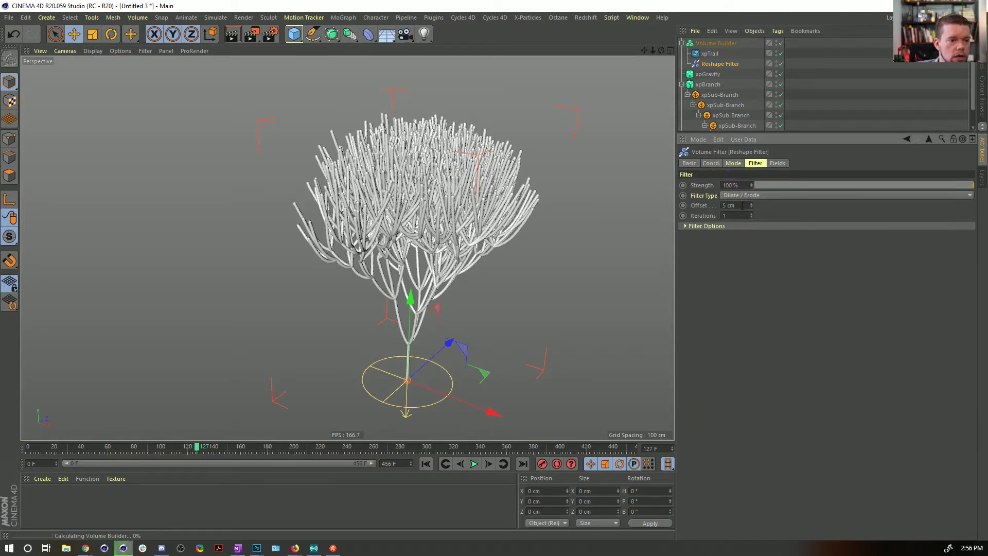
pyautogui.moveTo(743, 205); pyautogui.dragTo(706, 201)
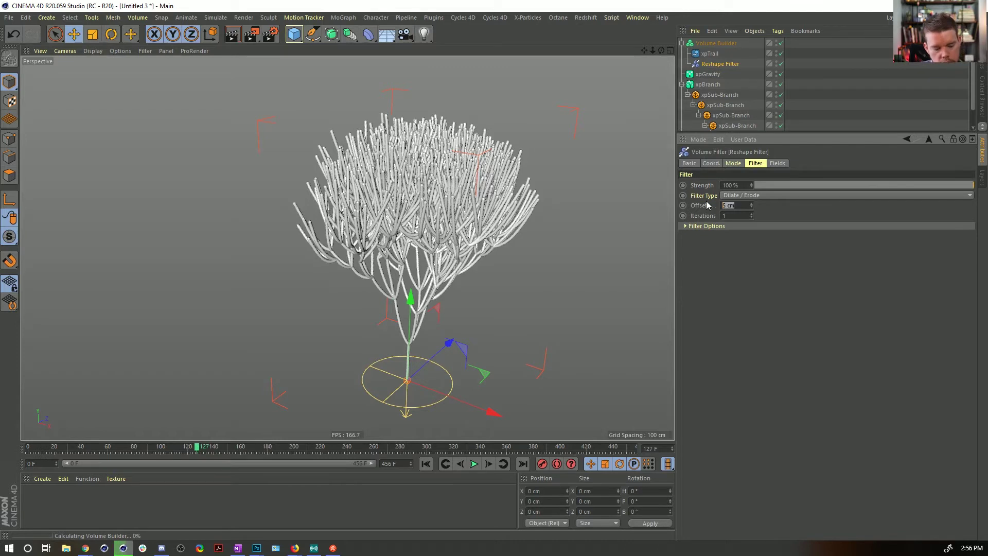
pyautogui.write('15')
pyautogui.press('Return')
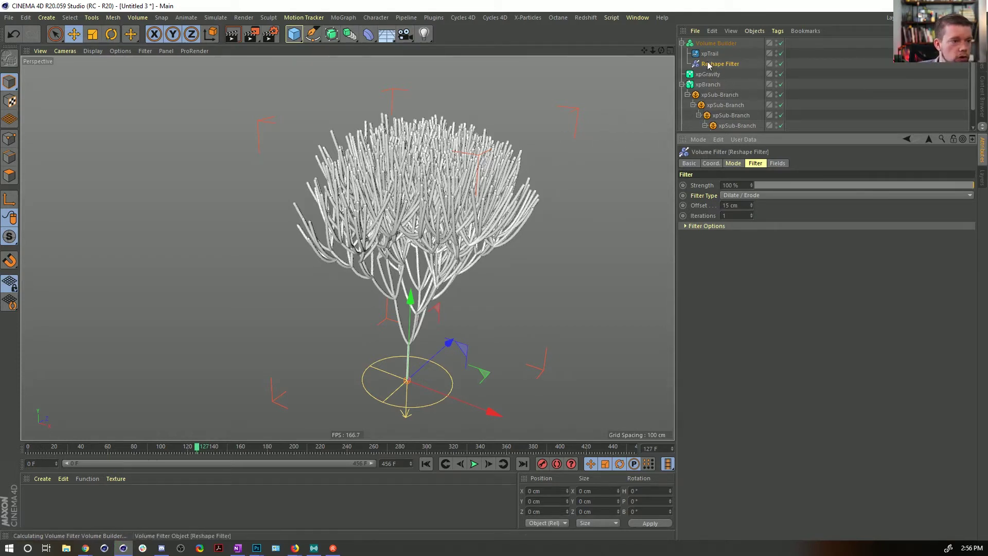
pyautogui.moveTo(720, 63); pyautogui.dragTo(713, 50)
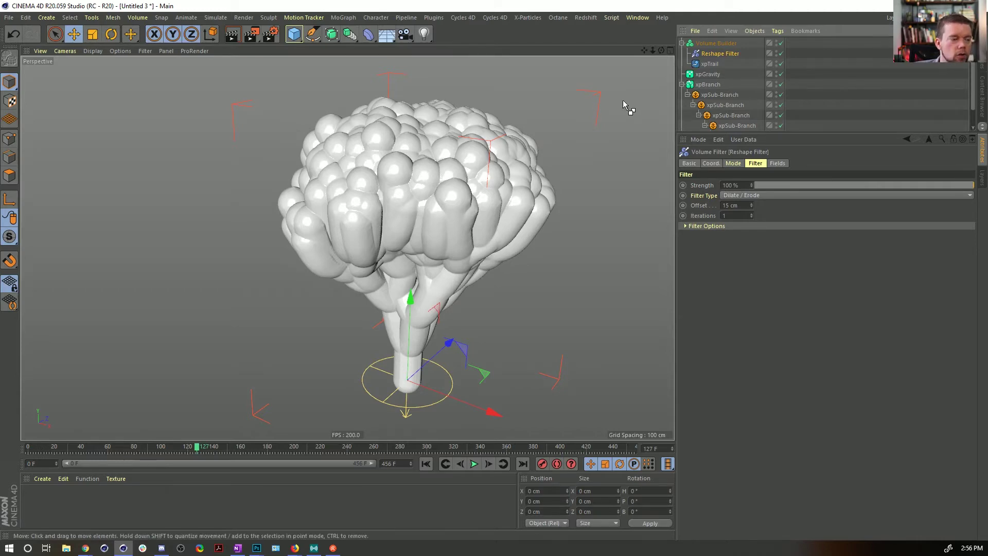
# - Save the scene as [3a]VolumeTree.c4d in the SceneFiles folder
pyautogui.hotkey('ctrl', 's')
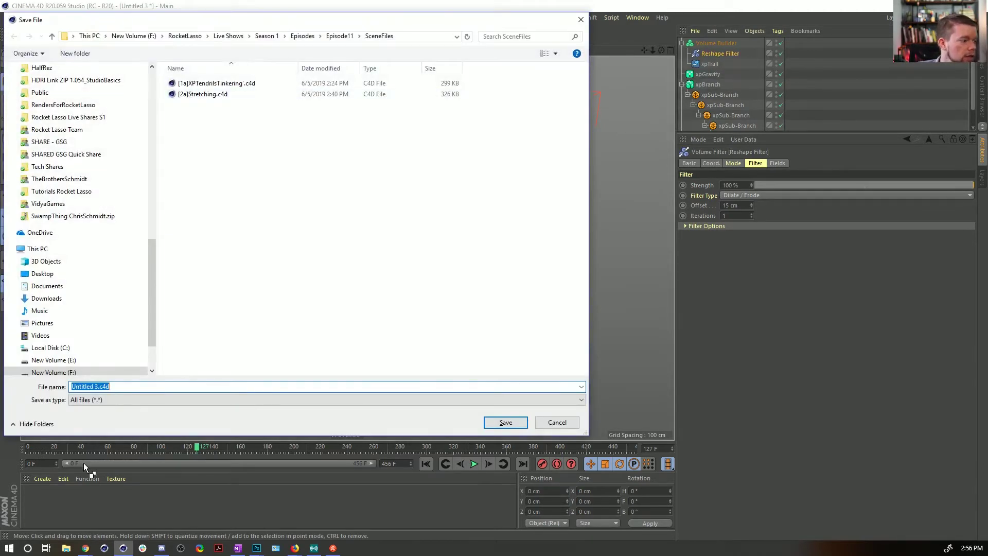
pyautogui.click(198, 94)
pyautogui.click(76, 386)
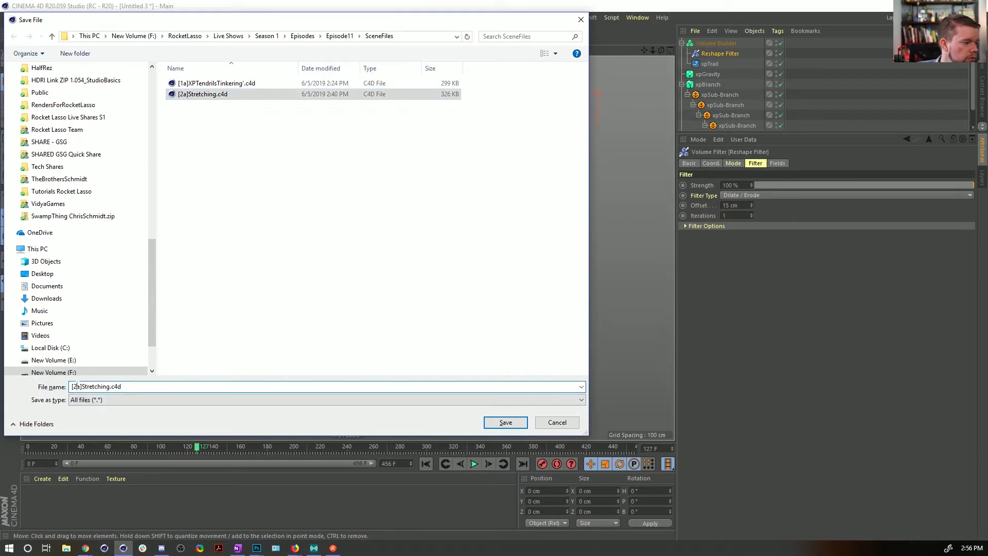
pyautogui.press('BackSpace')
pyautogui.write('3')
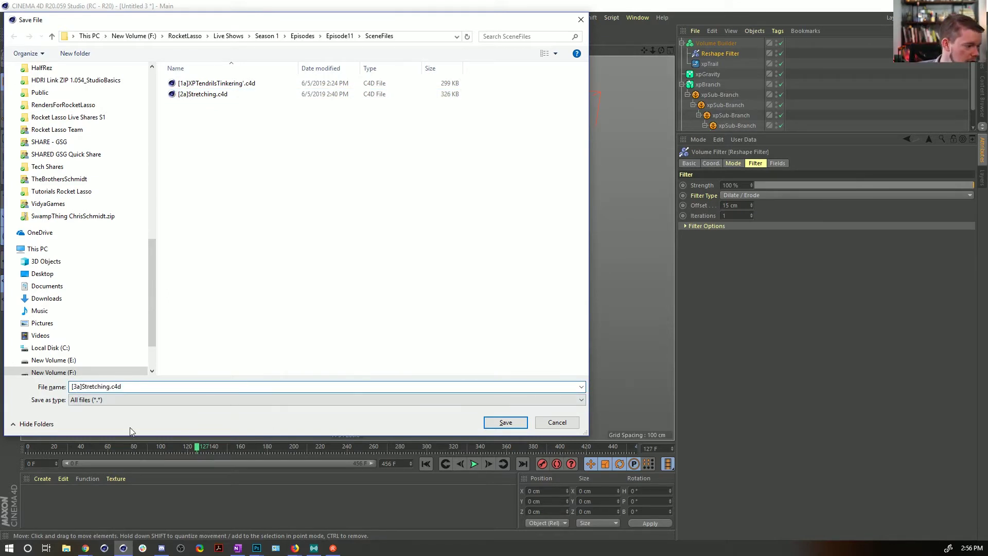
pyautogui.moveTo(109, 386); pyautogui.dragTo(86, 386)
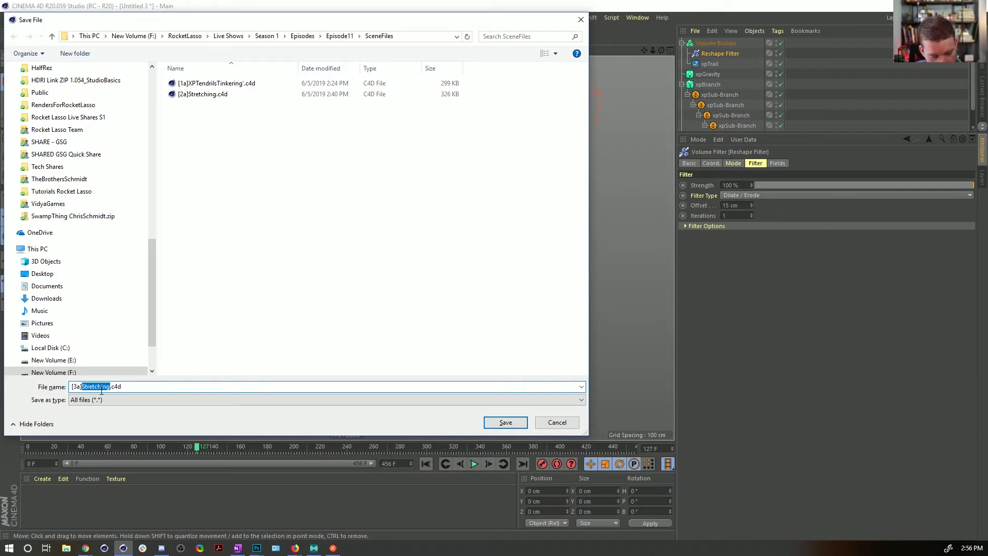
pyautogui.write('Vo')
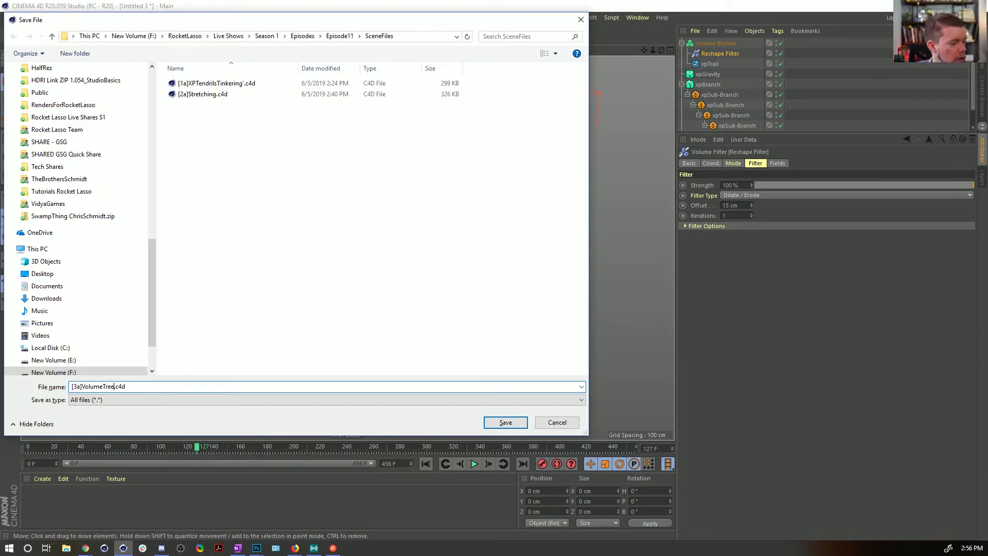
pyautogui.write('lumeTree')
pyautogui.press('Return')
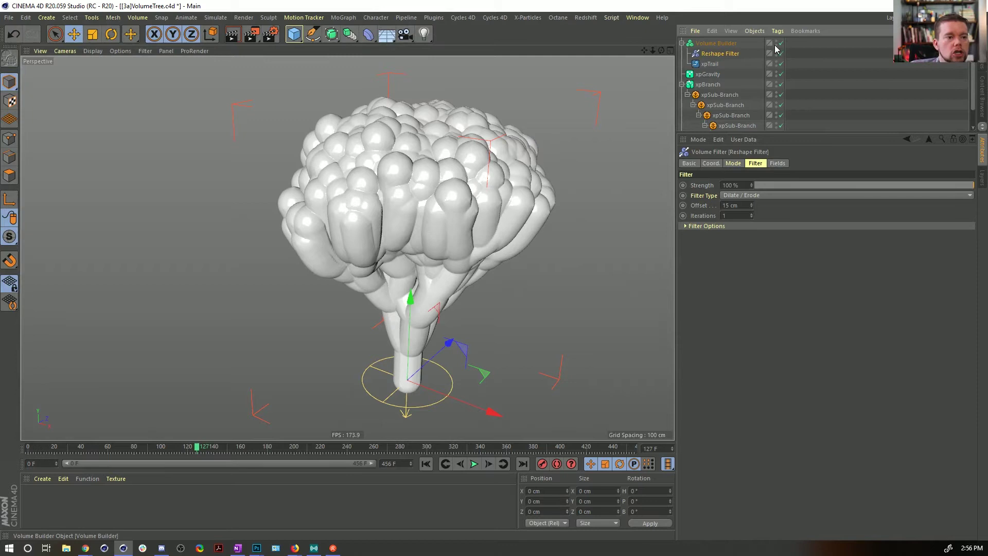
# - Coarsen the volume by setting the Volume Builder's Voxel Size to 2 cm
pyautogui.click(715, 44)
pyautogui.press('Return')
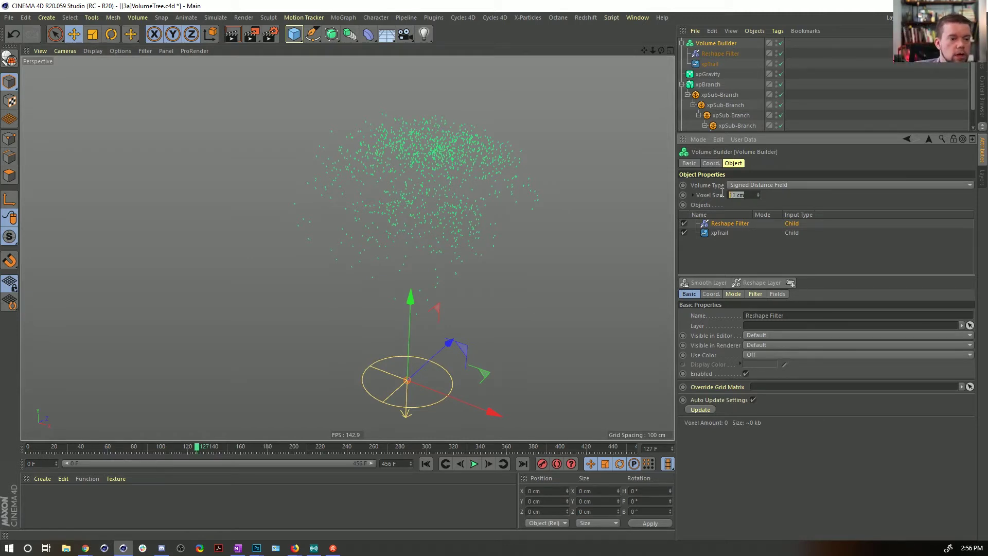
pyautogui.write('2')
pyautogui.press('Return')
# - Disable the Volume Builder and add a Linear Field to the Reshape Filter's Fields
pyautogui.click(718, 53)
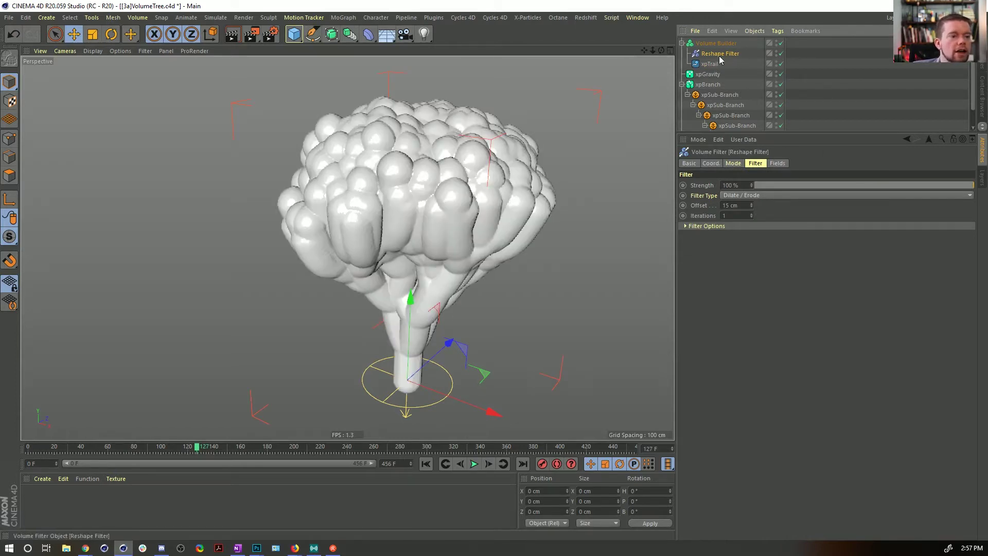
pyautogui.click(781, 165)
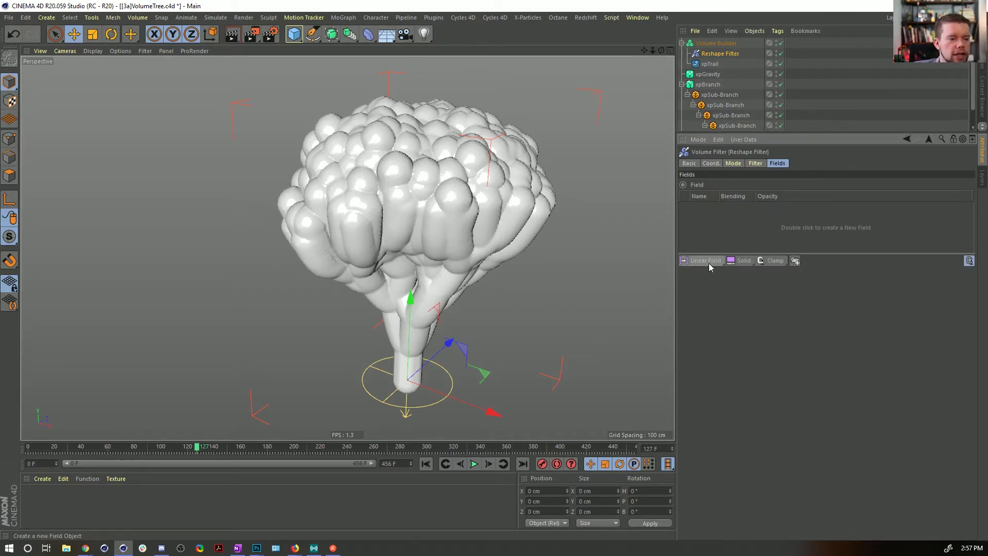
pyautogui.click(780, 44)
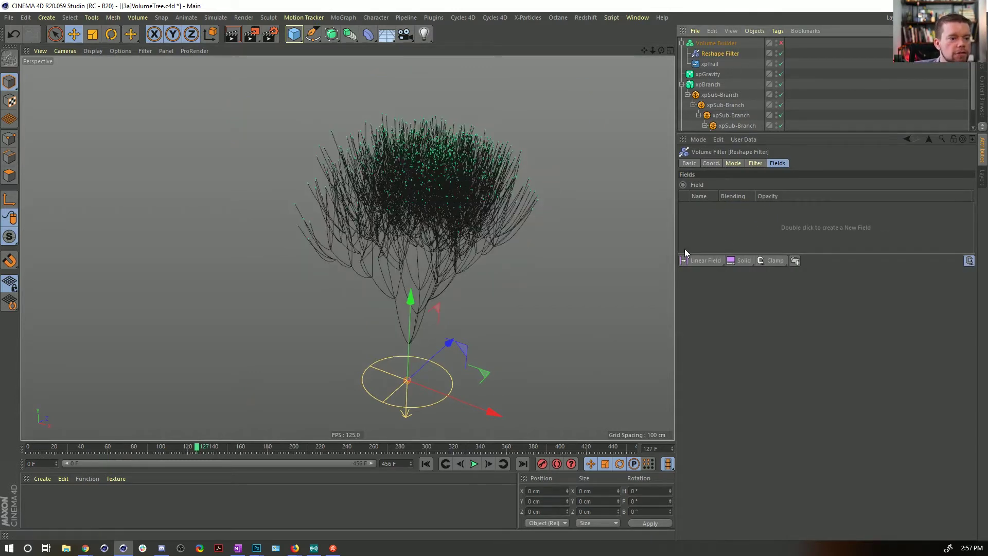
pyautogui.click(701, 261)
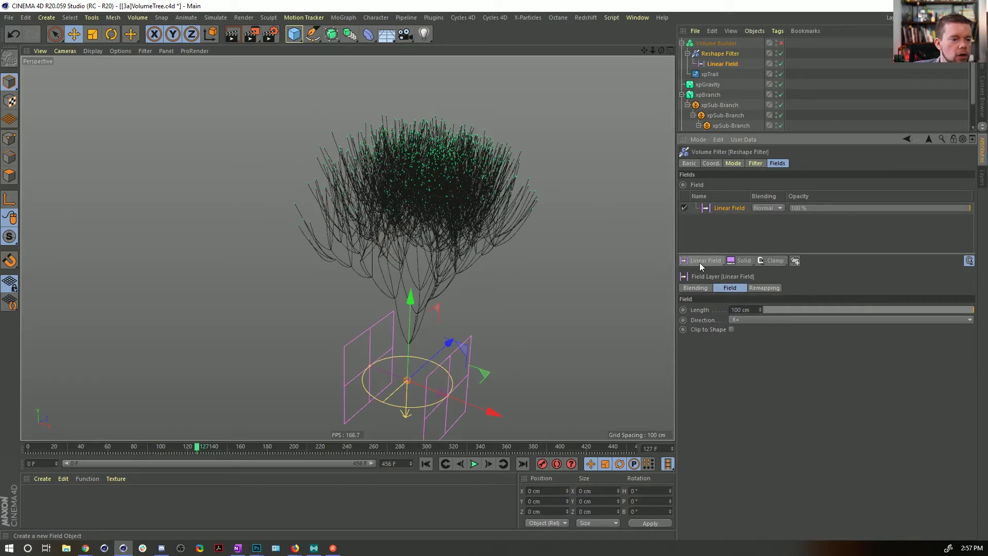
# - Orient the Linear Field to Y+ and stretch it vertically through the tree, at about Y 304.5 cm with a length of about 234 cm
pyautogui.click(747, 321)
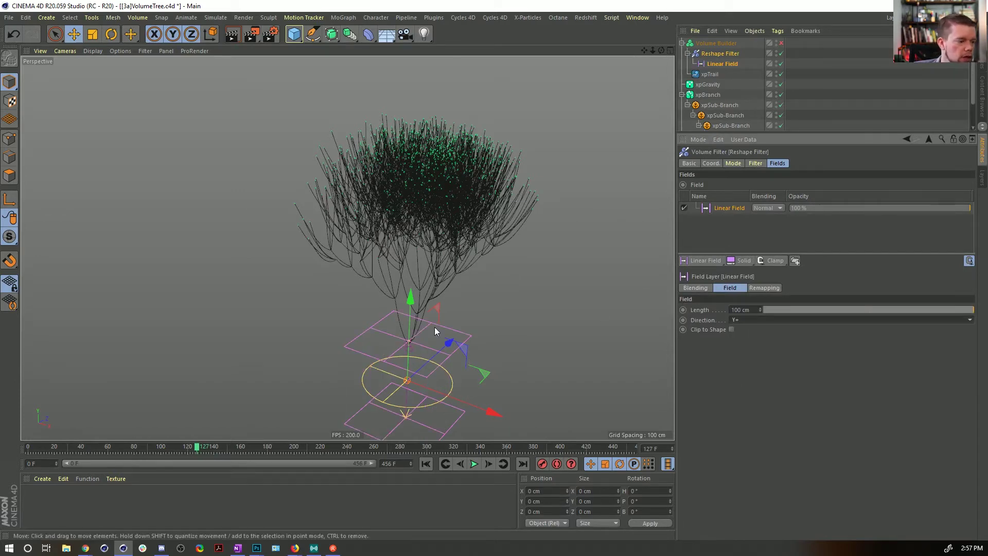
pyautogui.moveTo(409, 299); pyautogui.dragTo(442, 175)
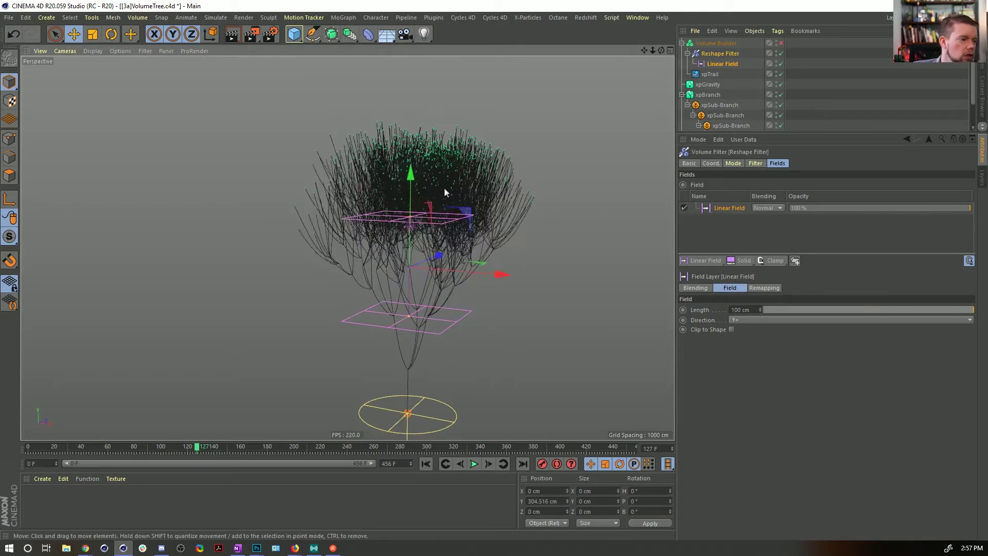
pyautogui.moveTo(431, 219); pyautogui.dragTo(431, 157)
# - In the front view, shorten the Linear Field's Length to about 220 cm and lower the Reshape Filter to about Y -86 cm
pyautogui.middleClick(432, 157)
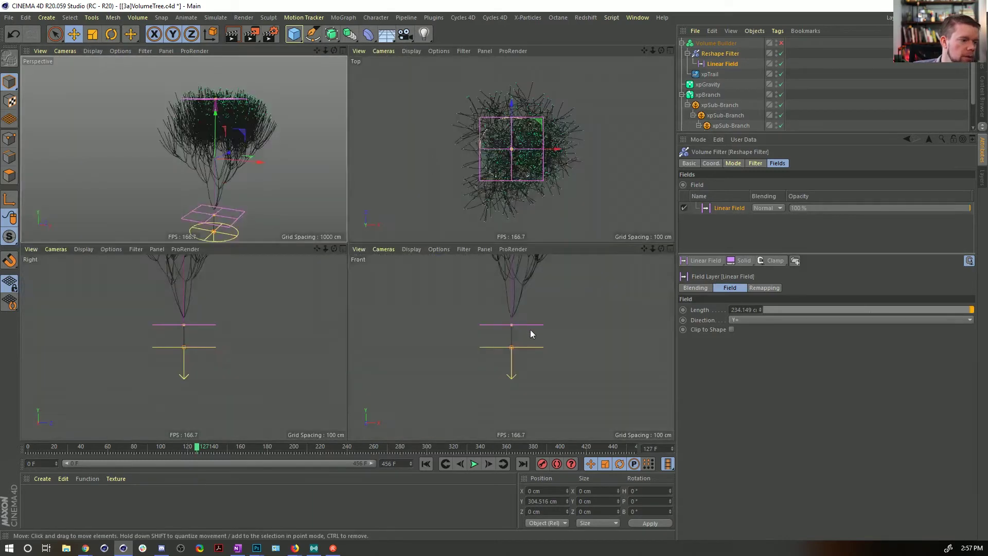
pyautogui.middleClick(530, 329)
pyautogui.scroll(-5, 455, 203)
pyautogui.scroll(2, 424, 217)
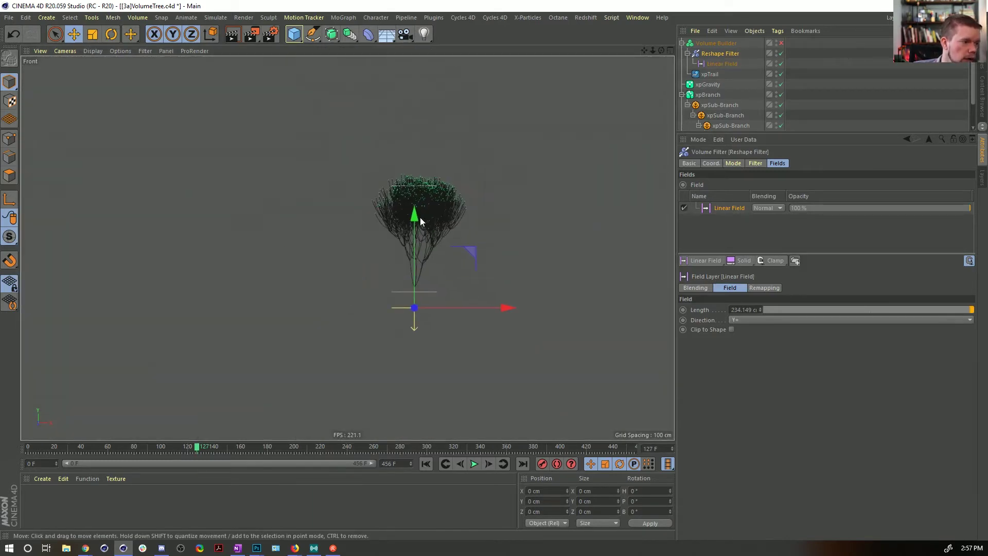
pyautogui.moveTo(420, 222); pyautogui.dragTo(420, 225)
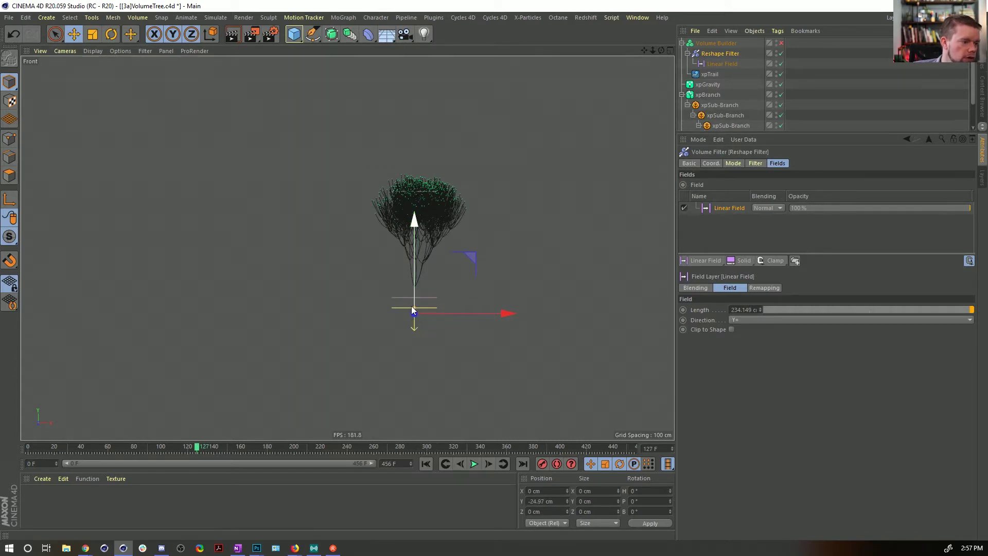
pyautogui.moveTo(411, 306); pyautogui.dragTo(415, 318)
pyautogui.hotkey('ctrl', 'z')
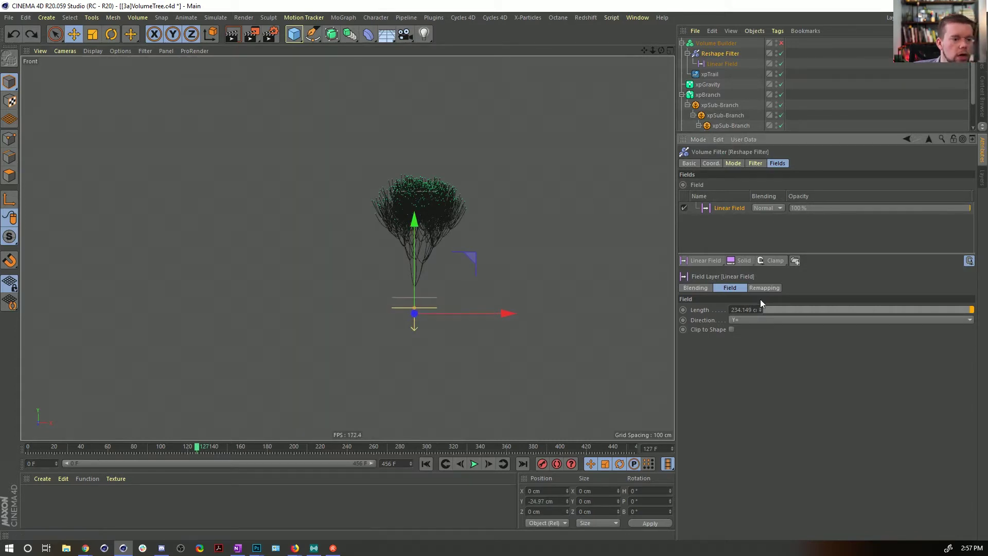
pyautogui.moveTo(760, 310); pyautogui.dragTo(759, 317)
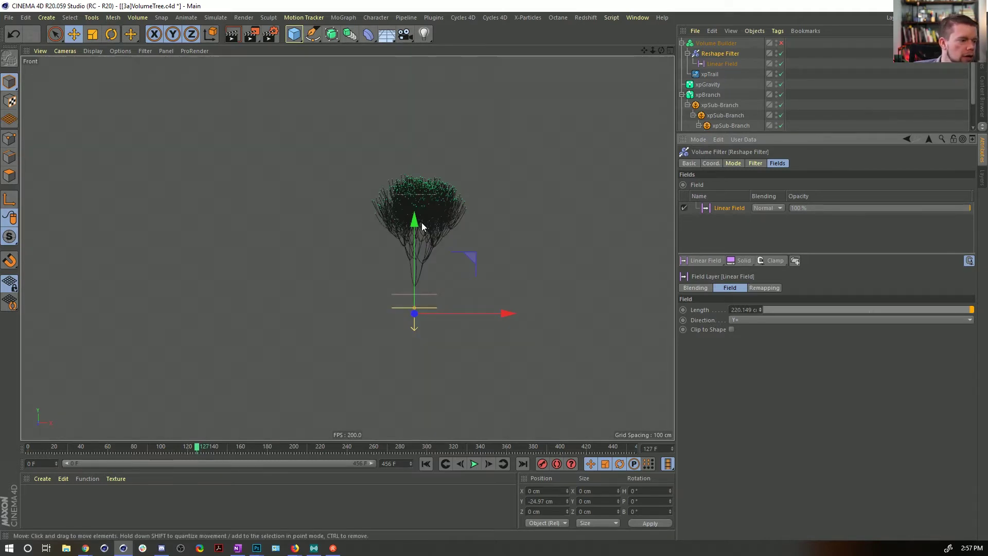
pyautogui.moveTo(418, 224); pyautogui.dragTo(420, 237)
pyautogui.middleClick(419, 236)
pyautogui.middleClick(183, 103)
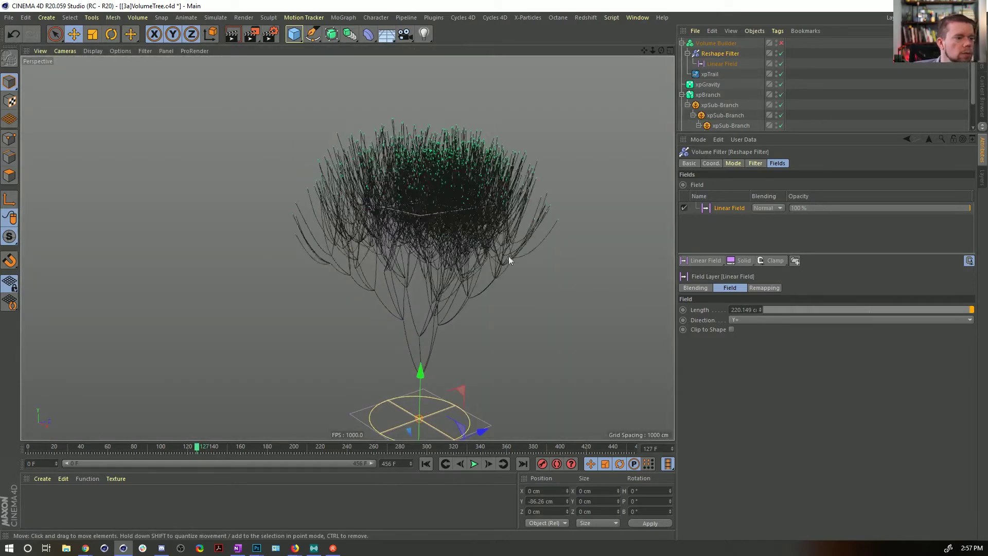
# - Re-enable the Volume Builder, set the Linear Field's Direction to Y-, and inspect the reshaped tree from another angle
pyautogui.click(781, 43)
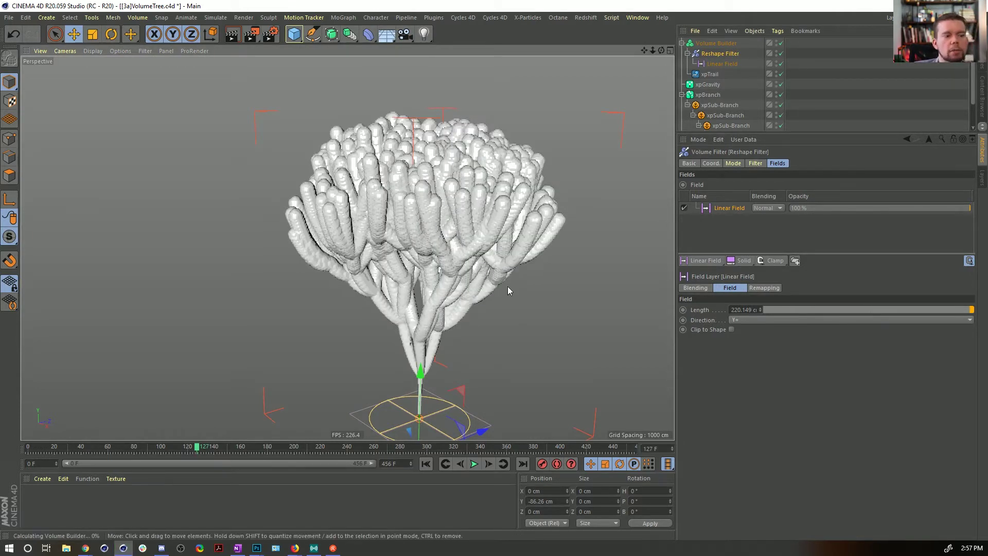
pyautogui.click(724, 62)
pyautogui.click(749, 209)
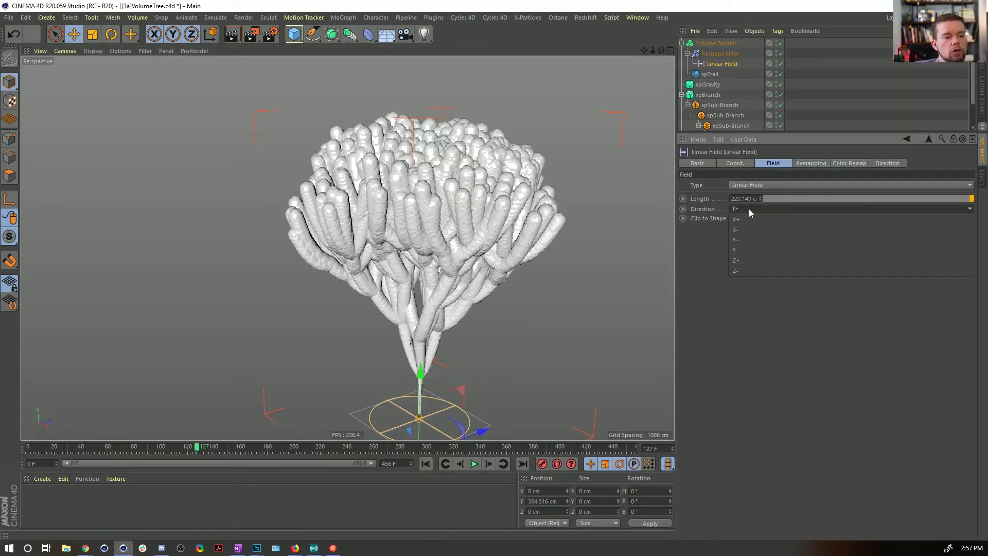
pyautogui.click(750, 250)
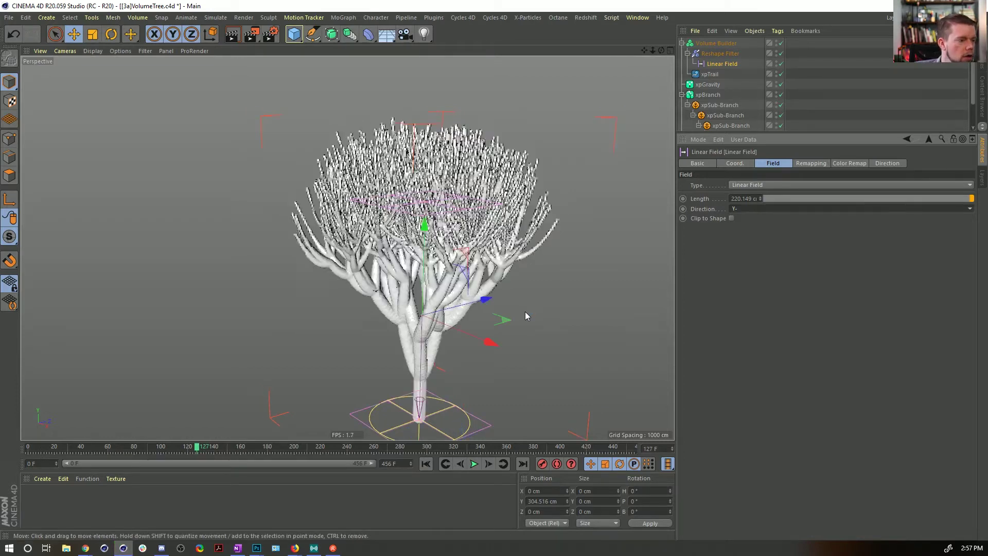
pyautogui.keyDown('alt'); pyautogui.moveTo(419, 288); pyautogui.dragTo(418, 252, button='middle'); pyautogui.keyUp('alt')
pyautogui.keyDown('alt'); pyautogui.moveTo(419, 252); pyautogui.dragTo(630, 122); pyautogui.keyUp('alt')
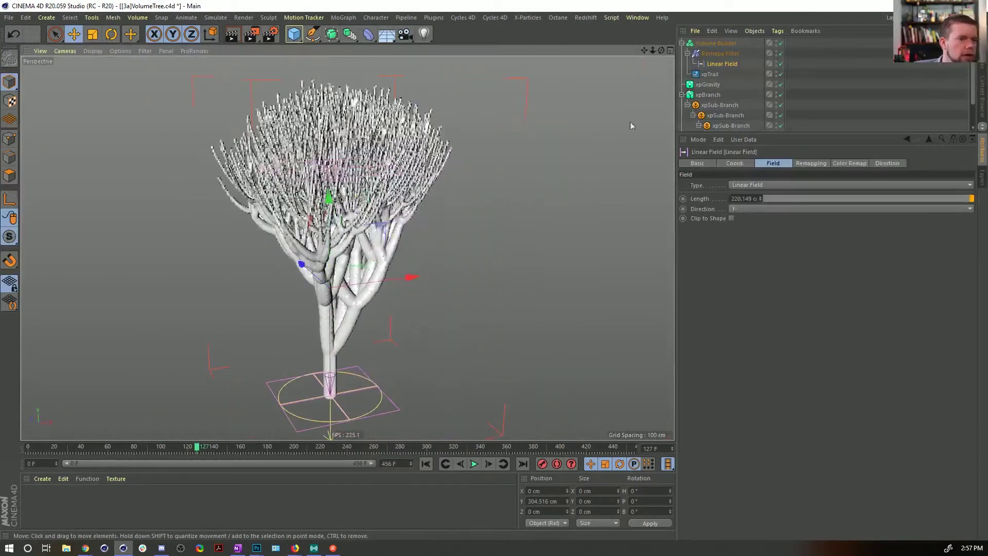
# - Refine the reshaped tree by setting the Volume Builder's Voxel Size to 1 cm
pyautogui.click(724, 45)
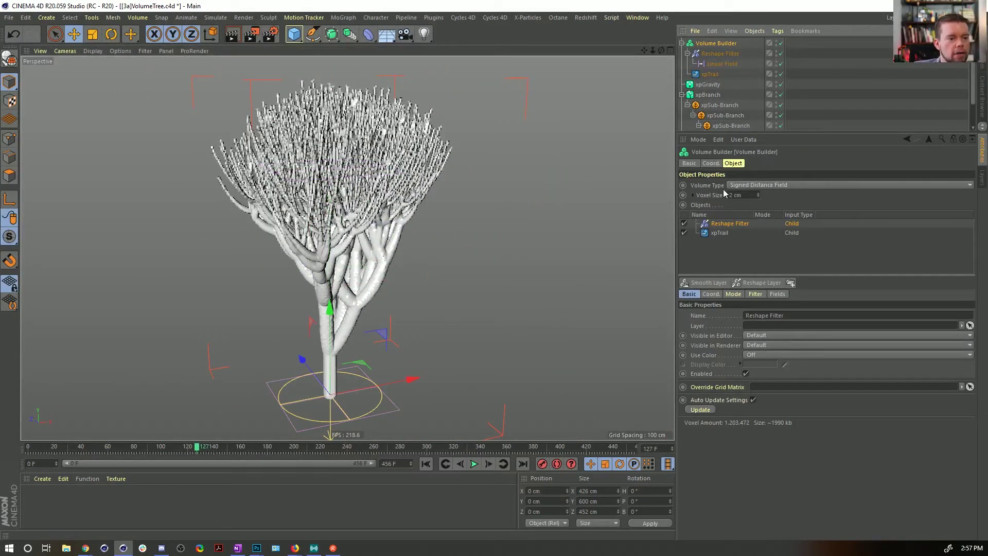
pyautogui.doubleClick(747, 195)
pyautogui.write('1')
pyautogui.press('Return')
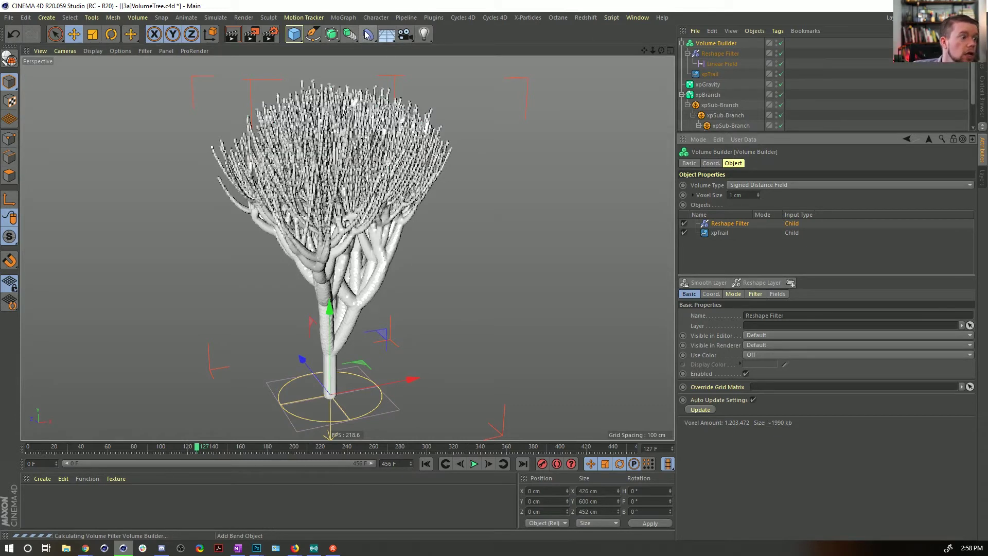
# - Add a Volume Mesher to the scene and make the tree's Volume Builder its child
pyautogui.click(367, 34)
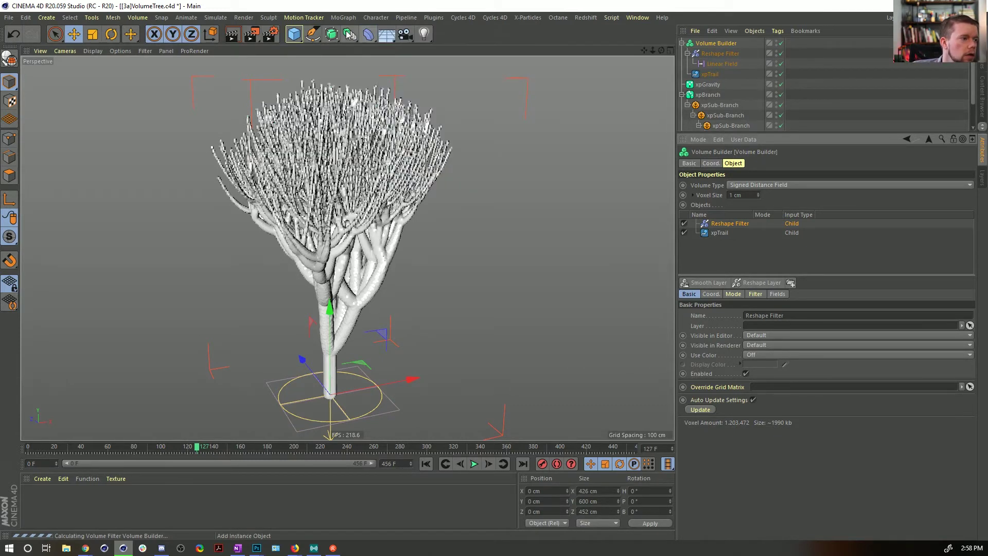
pyautogui.click(349, 34)
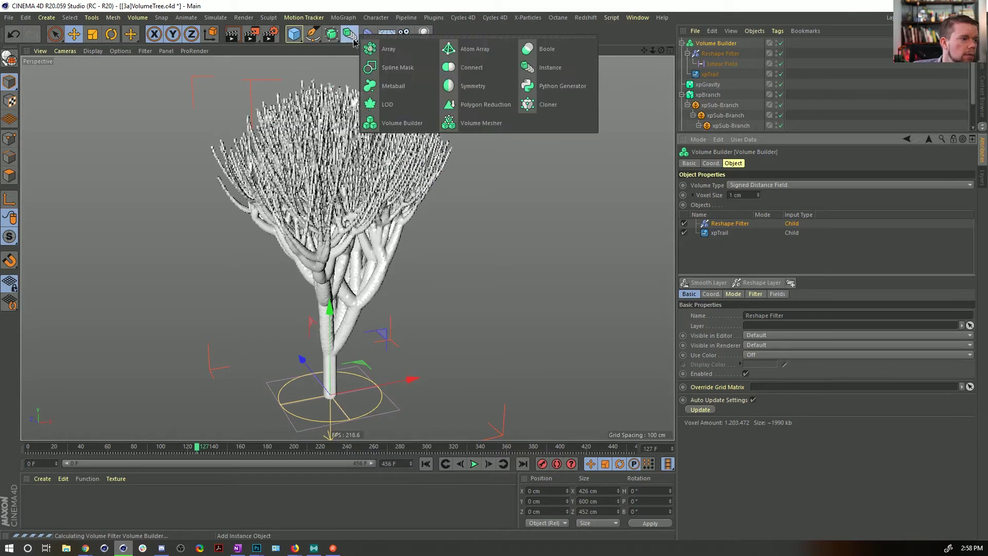
pyautogui.click(452, 124)
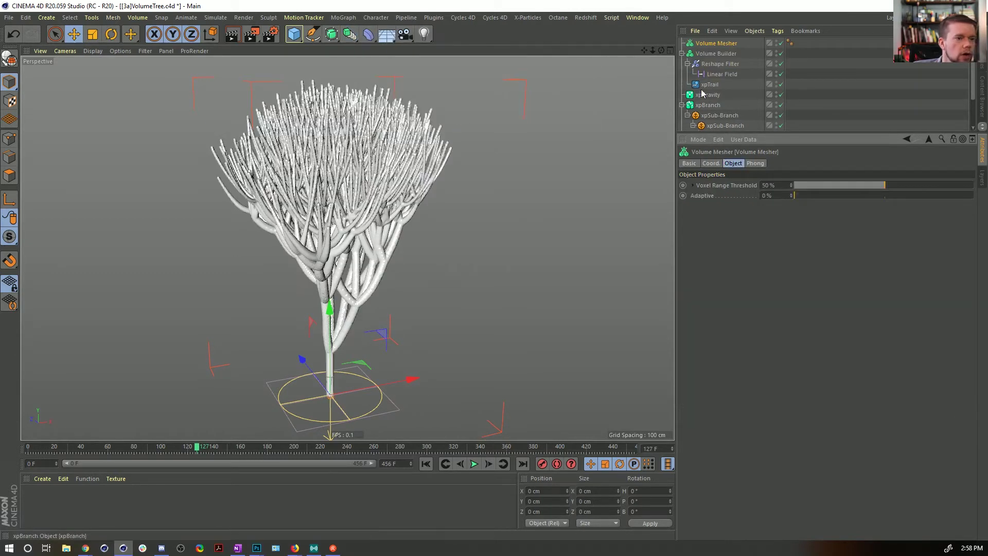
pyautogui.moveTo(713, 44); pyautogui.dragTo(718, 42)
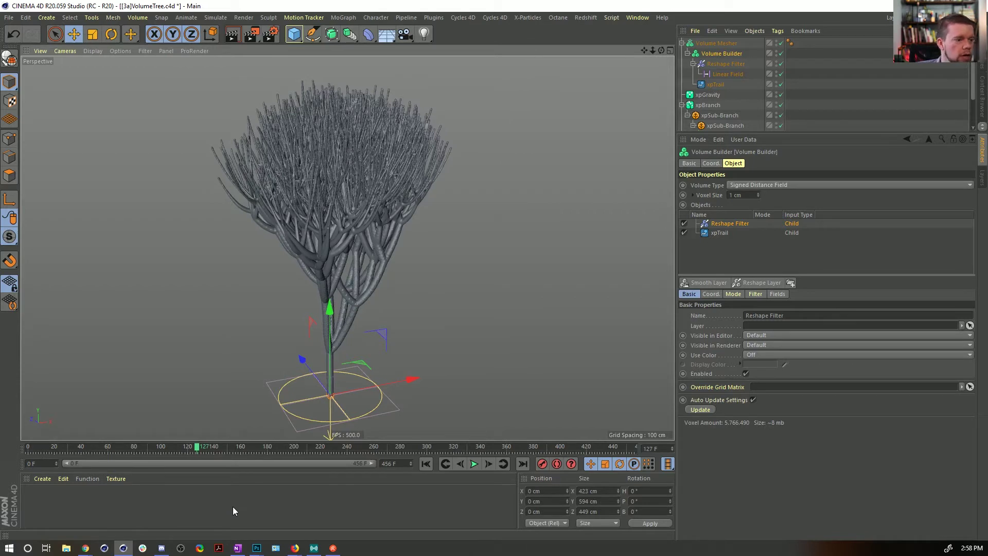
# - Convert the Volume Mesher to an editable polygon object and move the leftover Volume Builder null out of it
pyautogui.click(707, 46)
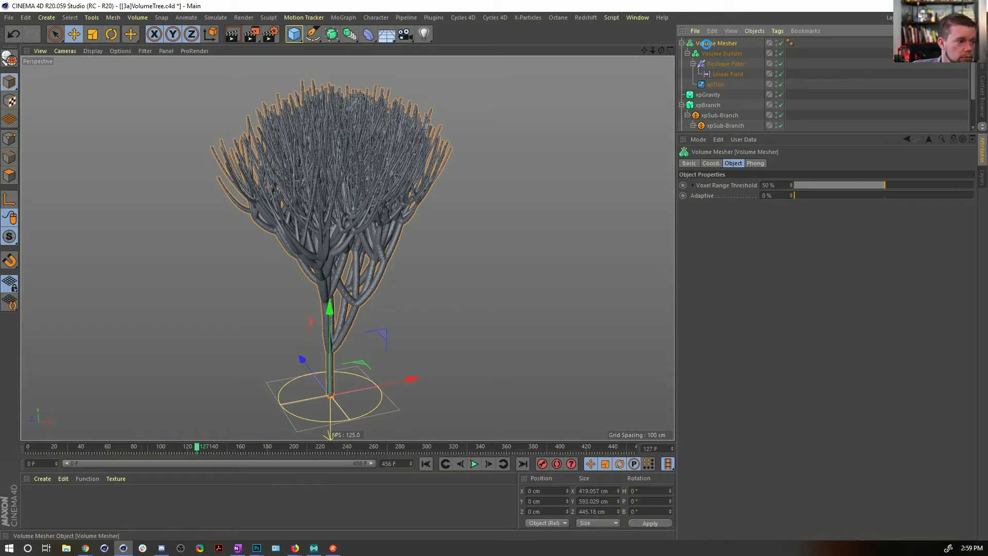
pyautogui.press('c')
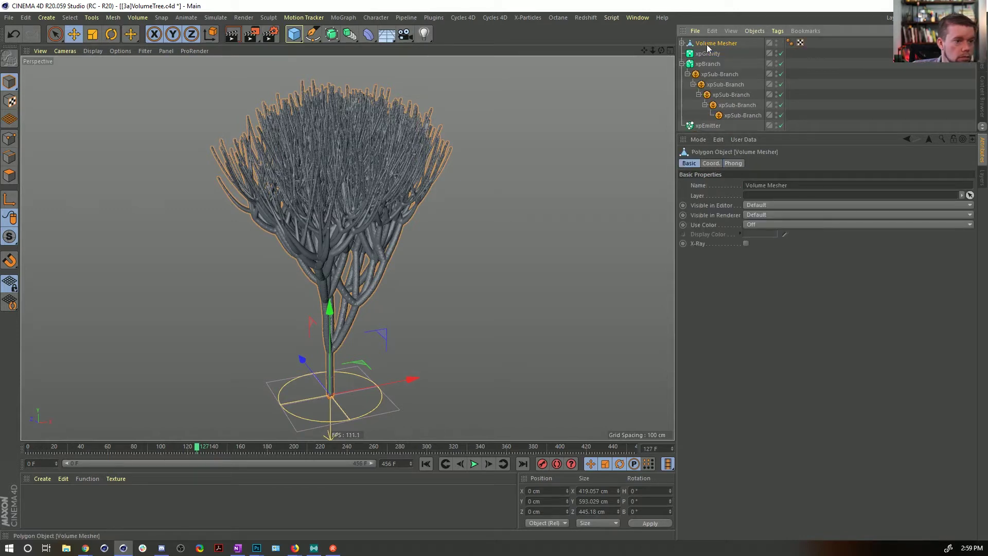
pyautogui.click(681, 43)
pyautogui.click(699, 52)
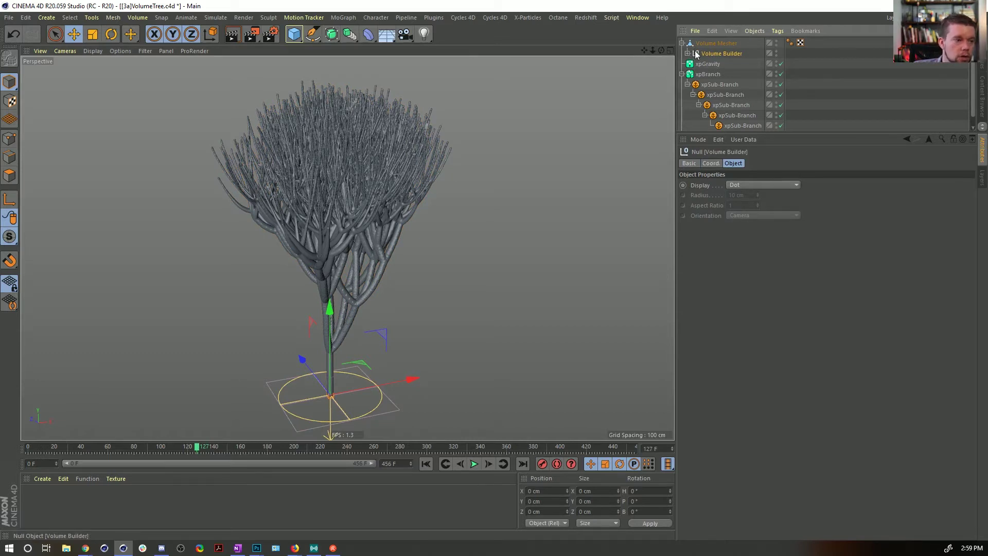
pyautogui.moveTo(696, 54); pyautogui.dragTo(687, 59)
pyautogui.click(681, 53)
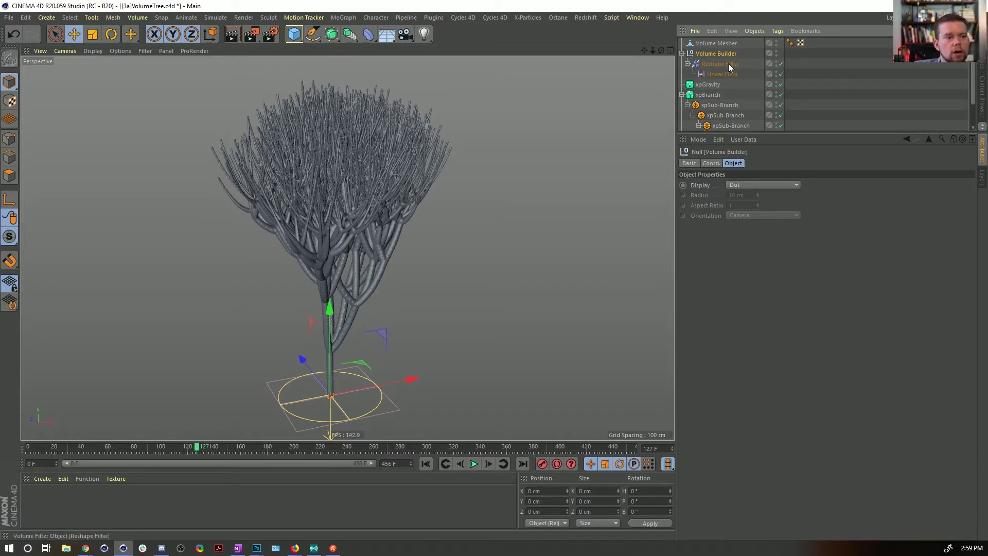
# - Switch the converted tree mesh to polygon mode, clear the object selection and examine the branch surfaces
pyautogui.click(714, 44)
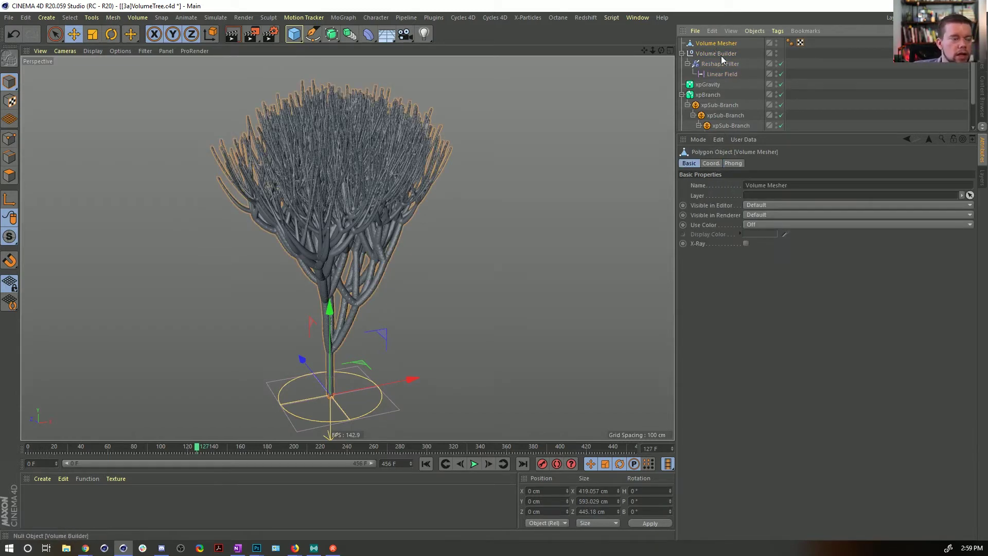
pyautogui.click(9, 176)
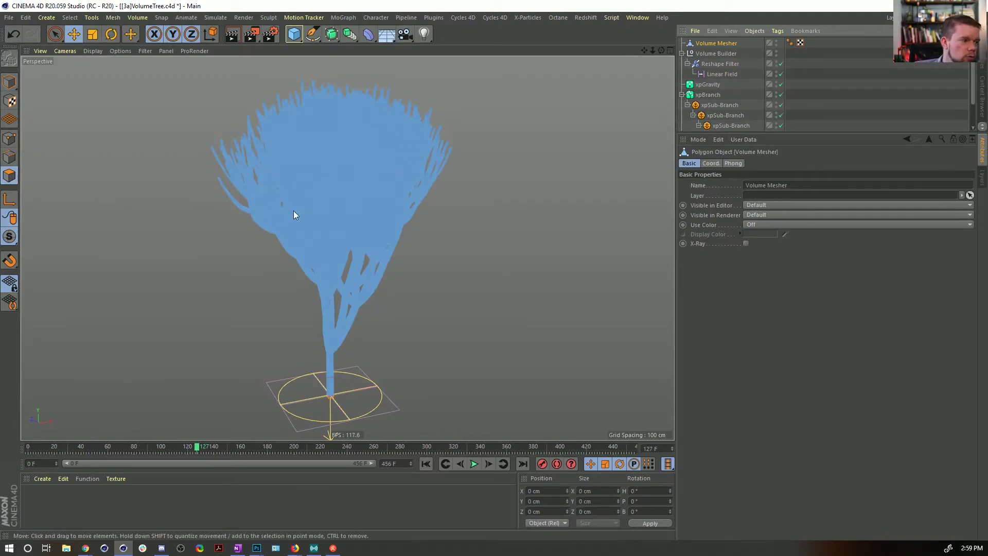
pyautogui.keyDown('alt'); pyautogui.moveTo(319, 195); pyautogui.dragTo(466, 204, button='right'); pyautogui.keyUp('alt')
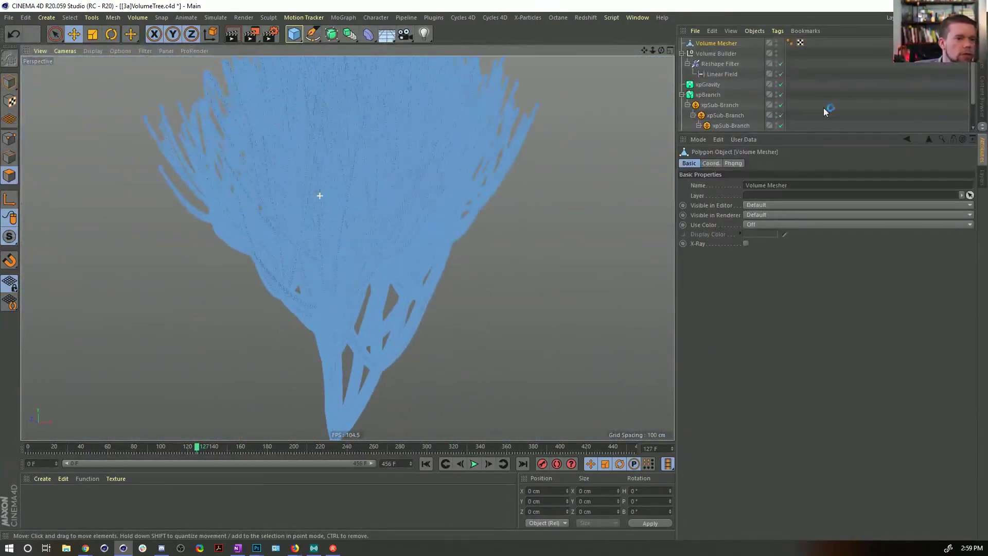
pyautogui.click(825, 112)
pyautogui.keyDown('alt'); pyautogui.moveTo(377, 178); pyautogui.dragTo(393, 204); pyautogui.keyUp('alt')
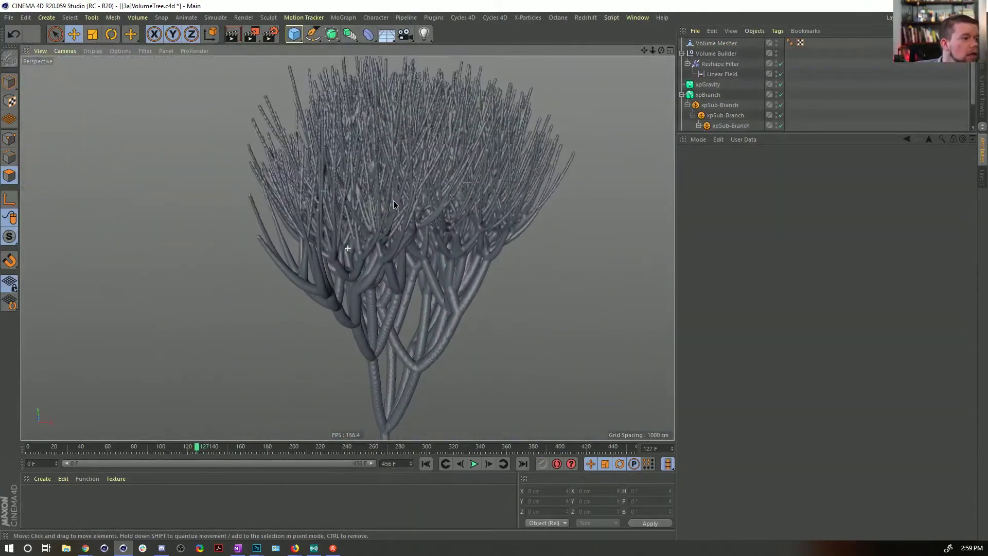
# - Add a Smoothing deformer as a child of the Volume Mesher mesh and undo the accidental mesh change
pyautogui.click(369, 34)
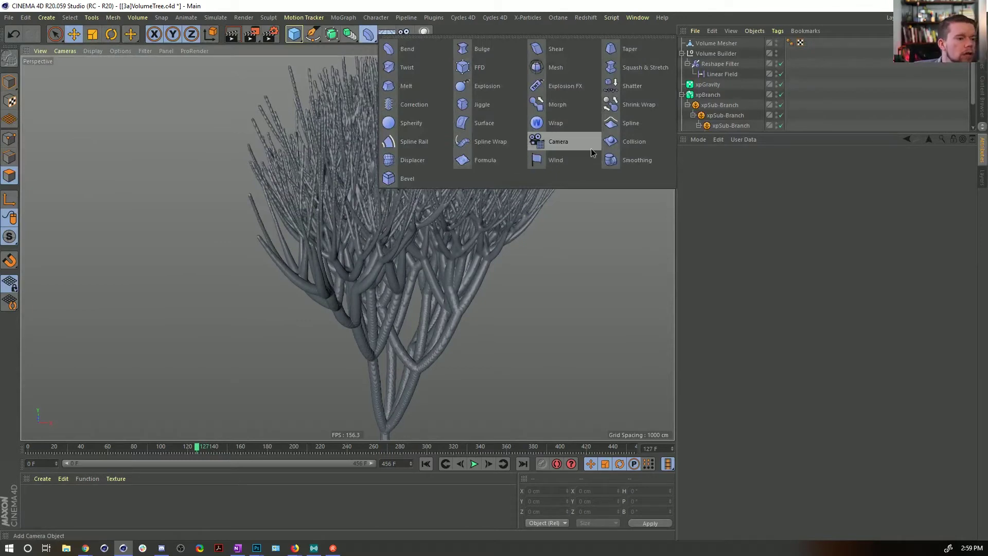
pyautogui.click(637, 160)
pyautogui.moveTo(721, 43); pyautogui.dragTo(708, 52)
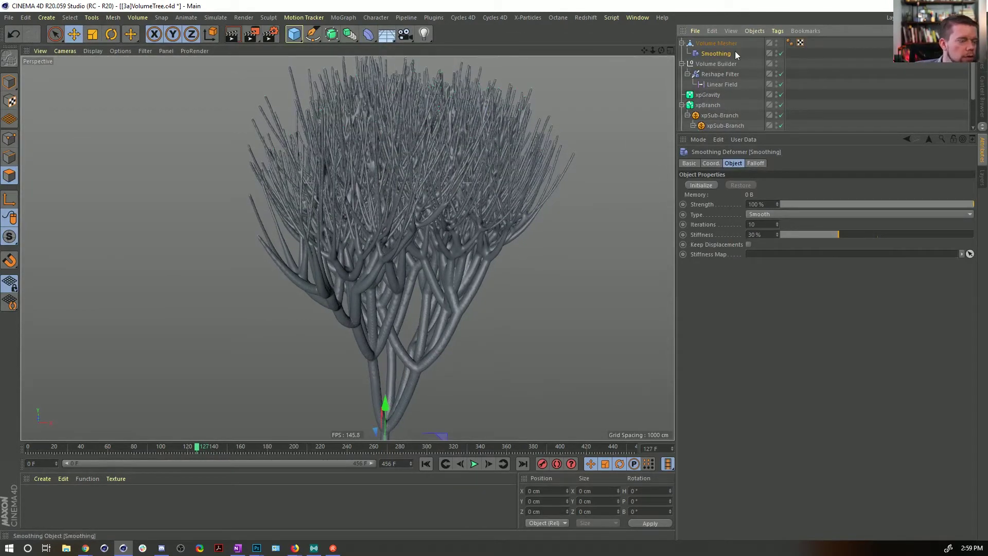
pyautogui.click(726, 43)
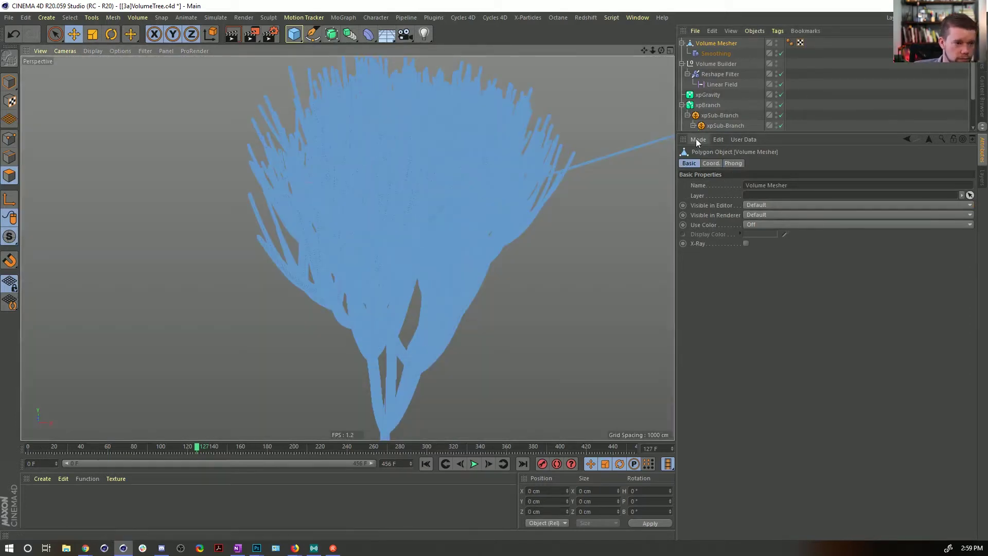
pyautogui.click(14, 38)
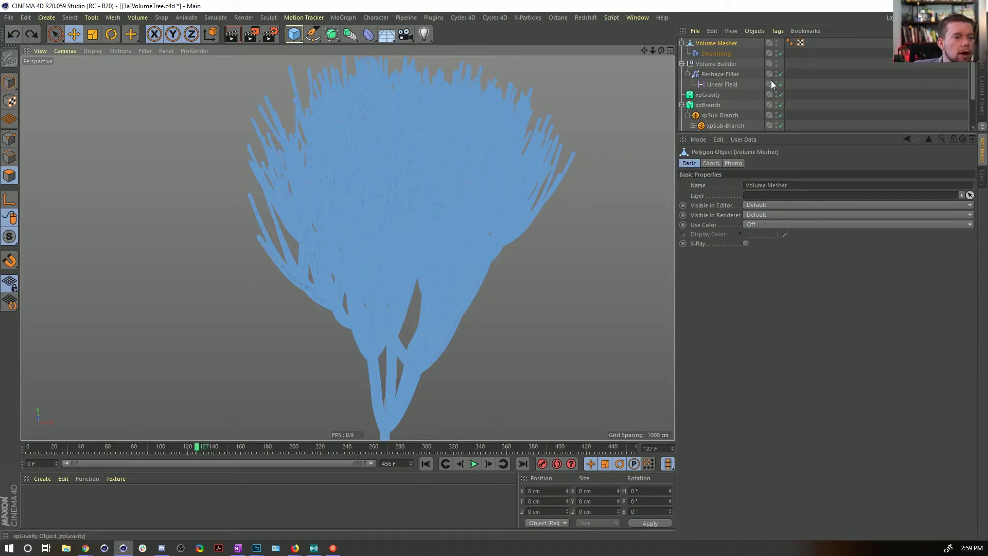
# - Add a Displacer deformer under the Volume Mesher mesh, placed below the Smoothing deformer
pyautogui.click(368, 34)
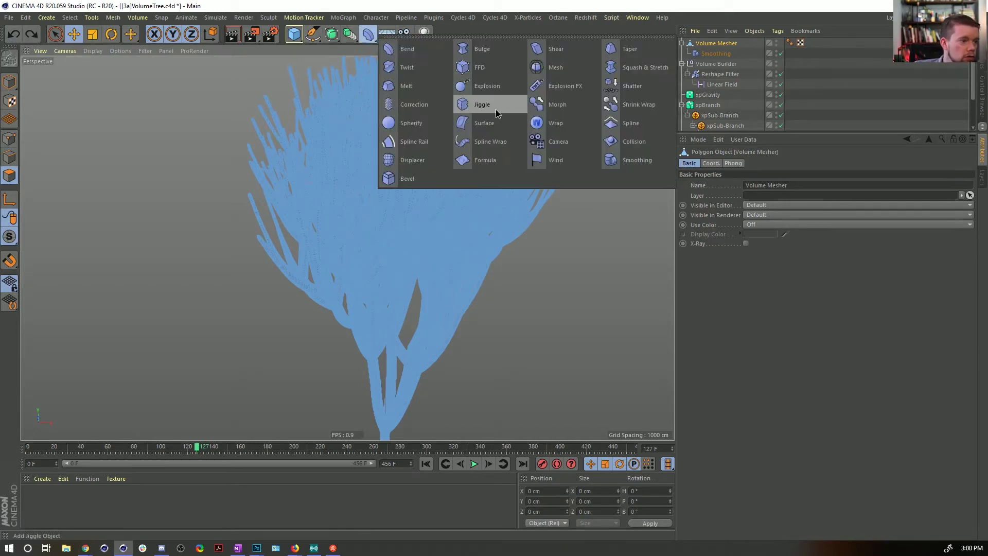
pyautogui.click(412, 160)
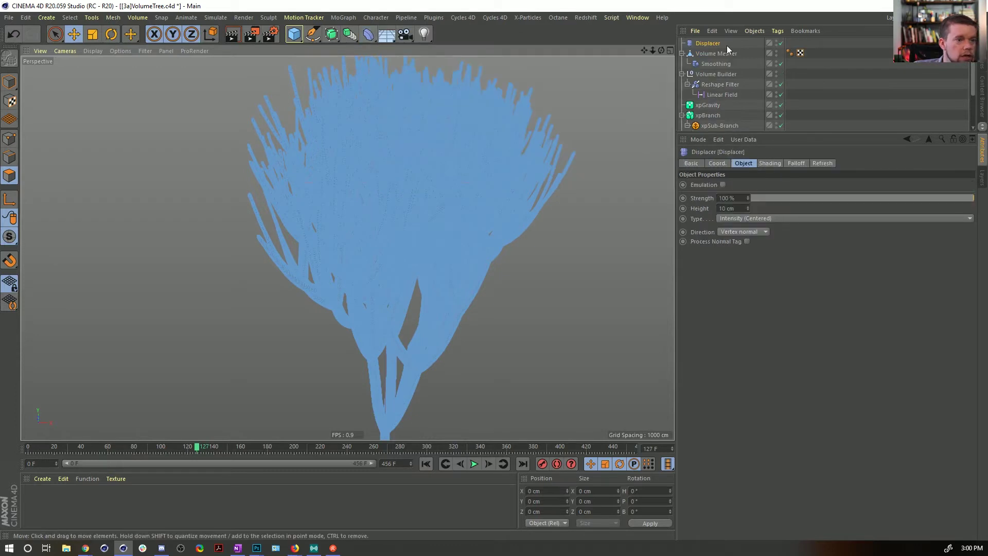
pyautogui.moveTo(727, 48); pyautogui.dragTo(718, 67)
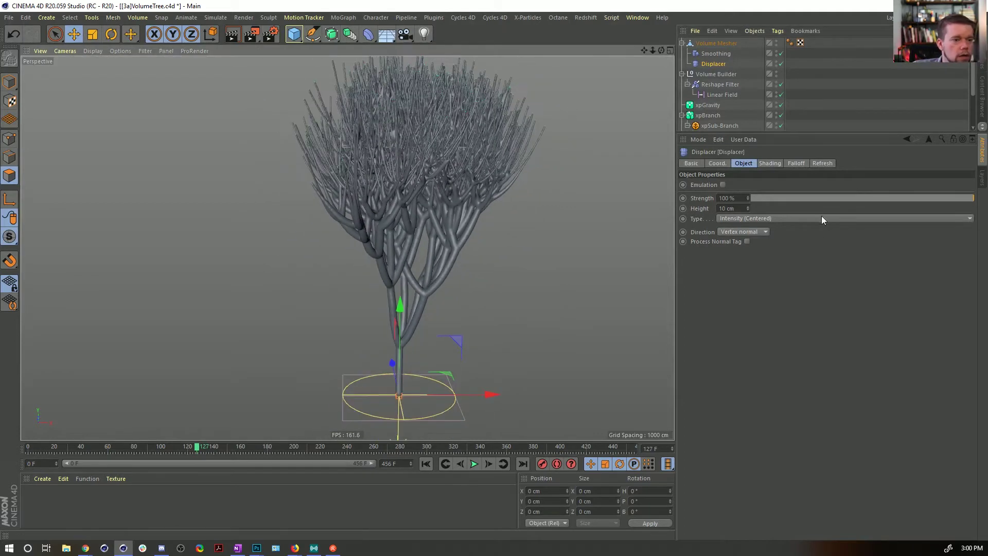
# - Assign a Noise shader to the Displacer's shading and open the noise settings
pyautogui.click(770, 163)
pyautogui.click(716, 195)
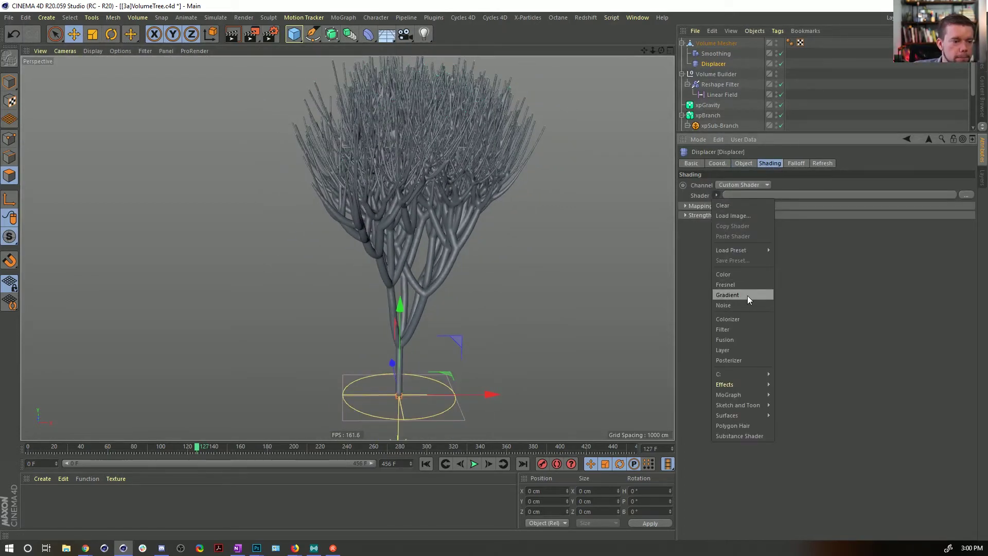
pyautogui.click(745, 305)
pyautogui.click(722, 210)
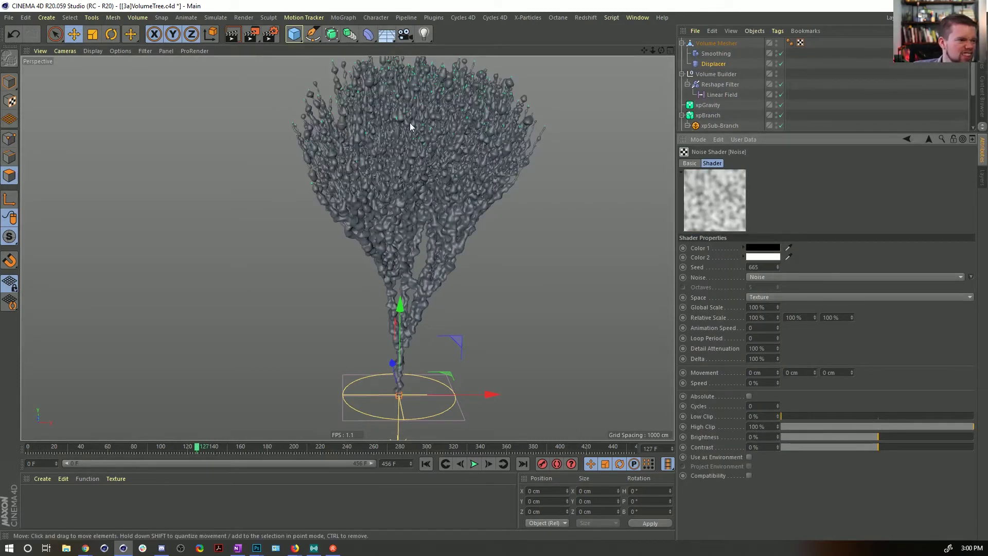
# - Examine the noise displacement on the tree's branches up close and from several angles
pyautogui.moveTo(459, 177)
pyautogui.keyDown('alt'); pyautogui.mouseDown()
pyautogui.moveTo(327, 125)
pyautogui.moveTo(455, 178)
pyautogui.mouseUp(); pyautogui.keyUp('alt')
pyautogui.keyDown('alt'); pyautogui.moveTo(455, 177); pyautogui.dragTo(506, 179, button='right'); pyautogui.keyUp('alt')
pyautogui.keyDown('alt'); pyautogui.moveTo(507, 179); pyautogui.dragTo(524, 154); pyautogui.keyUp('alt')
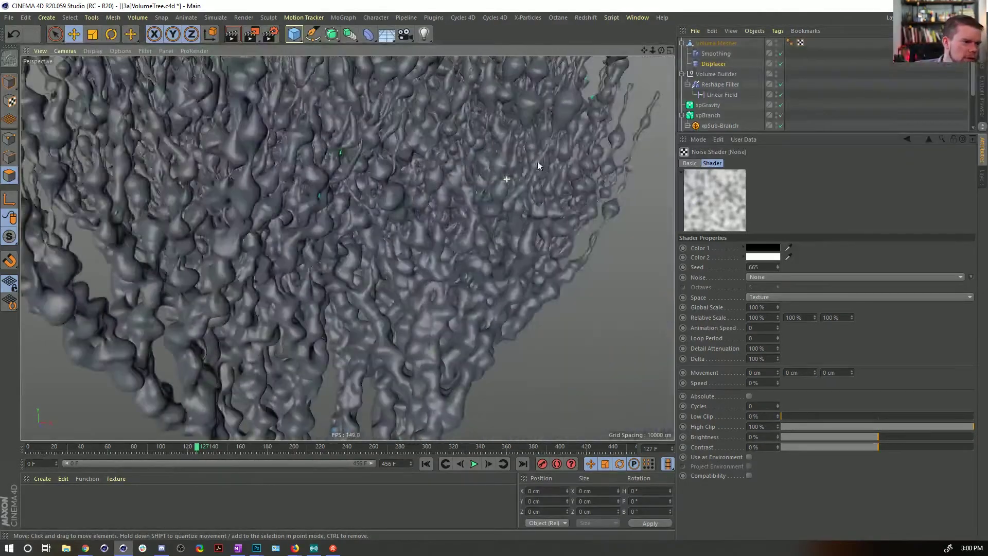
pyautogui.keyDown('alt'); pyautogui.moveTo(525, 154); pyautogui.dragTo(455, 147, button='right'); pyautogui.keyUp('alt')
pyautogui.keyDown('alt'); pyautogui.moveTo(455, 147); pyautogui.dragTo(316, 191, button='middle'); pyautogui.keyUp('alt')
pyautogui.keyDown('alt'); pyautogui.moveTo(317, 191); pyautogui.dragTo(530, 210, button='right'); pyautogui.keyUp('alt')
pyautogui.keyDown('alt'); pyautogui.moveTo(531, 210); pyautogui.dragTo(531, 241); pyautogui.keyUp('alt')
pyautogui.keyDown('alt'); pyautogui.moveTo(428, 229); pyautogui.dragTo(488, 221); pyautogui.keyUp('alt')
pyautogui.keyDown('alt'); pyautogui.moveTo(488, 221); pyautogui.dragTo(319, 199, button='right'); pyautogui.keyUp('alt')
pyautogui.keyDown('alt'); pyautogui.moveTo(319, 197); pyautogui.dragTo(520, 177); pyautogui.keyUp('alt')
pyautogui.keyDown('alt'); pyautogui.moveTo(520, 178); pyautogui.dragTo(371, 199, button='right'); pyautogui.keyUp('alt')
pyautogui.keyDown('alt'); pyautogui.moveTo(371, 199); pyautogui.dragTo(367, 192); pyautogui.keyUp('alt')
pyautogui.keyDown('alt'); pyautogui.moveTo(367, 192); pyautogui.dragTo(381, 271, button='middle'); pyautogui.keyUp('alt')
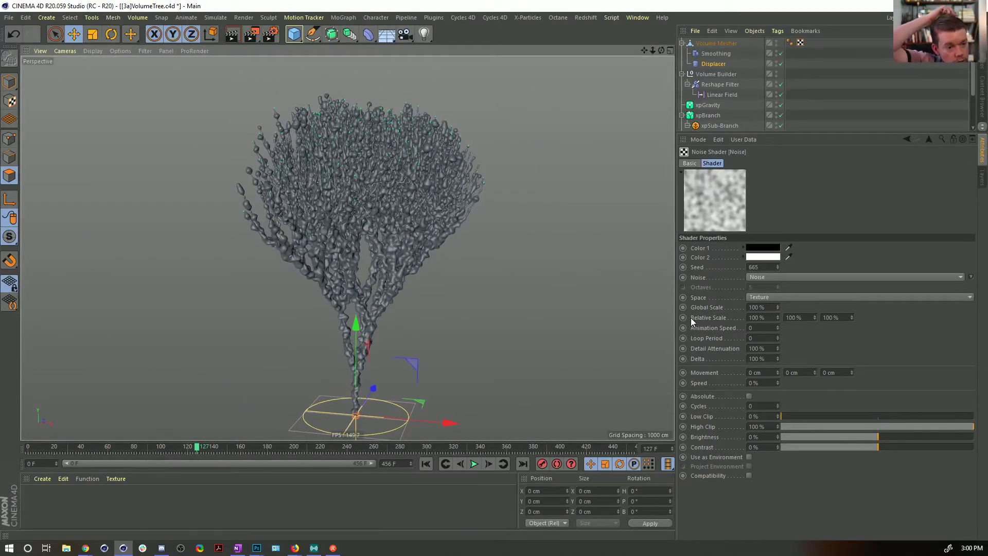
# - Set the noise's relative scale to 0% in the first and third axes, keeping 100% in the second
pyautogui.doubleClick(766, 318)
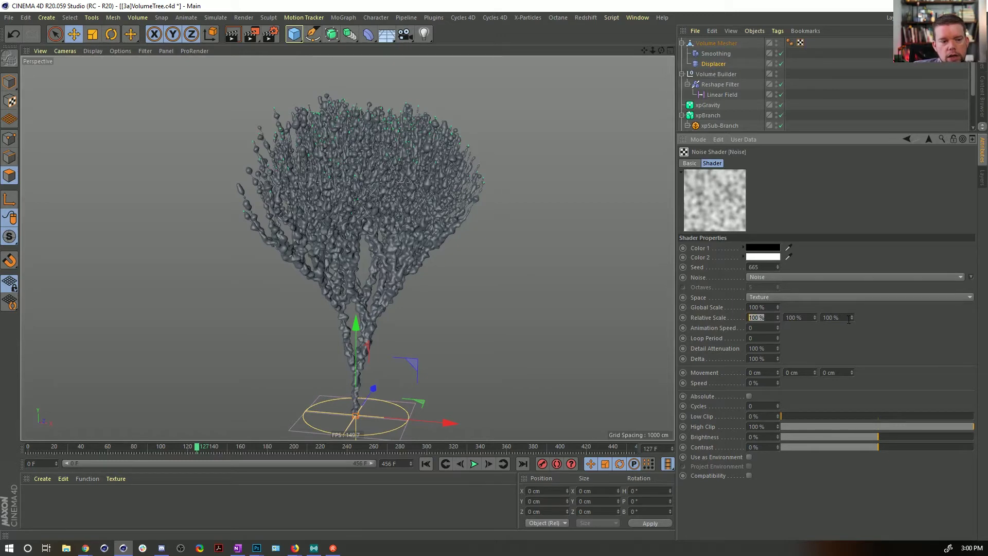
pyautogui.write('0')
pyautogui.press('Tab')
pyautogui.press('Tab')
pyautogui.write('0')
pyautogui.press('Return')
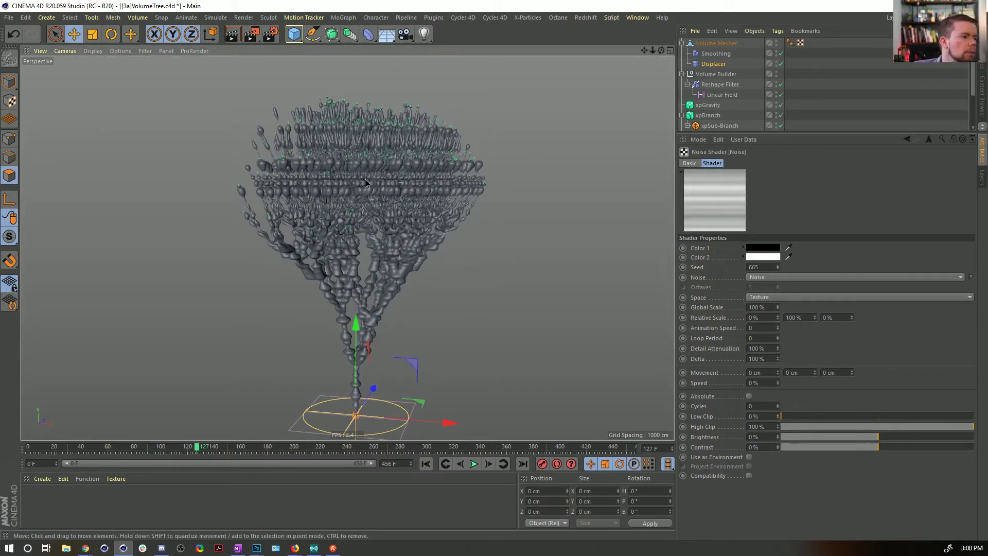
pyautogui.keyDown('alt'); pyautogui.moveTo(335, 184); pyautogui.dragTo(275, 166); pyautogui.keyUp('alt')
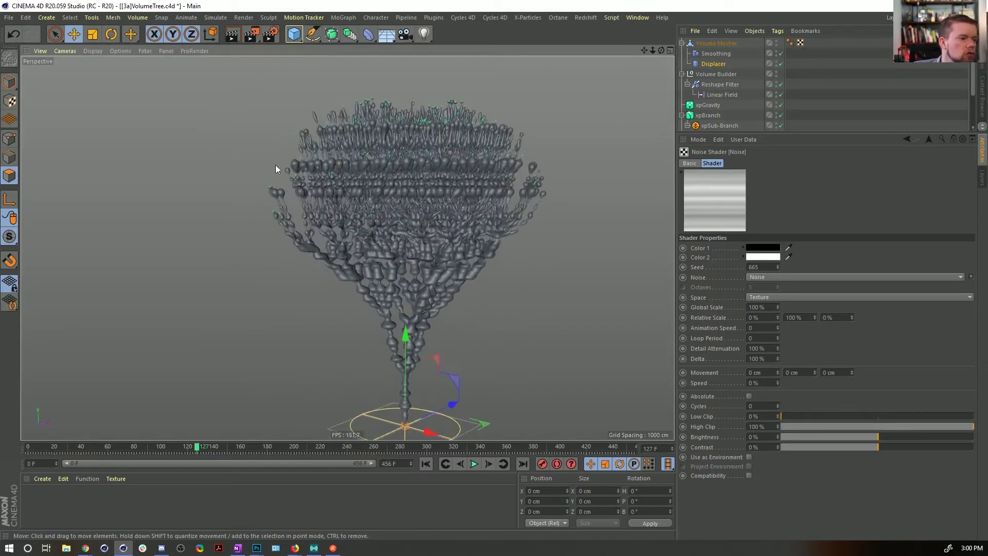
pyautogui.keyDown('alt'); pyautogui.moveTo(502, 195); pyautogui.dragTo(439, 190); pyautogui.keyUp('alt')
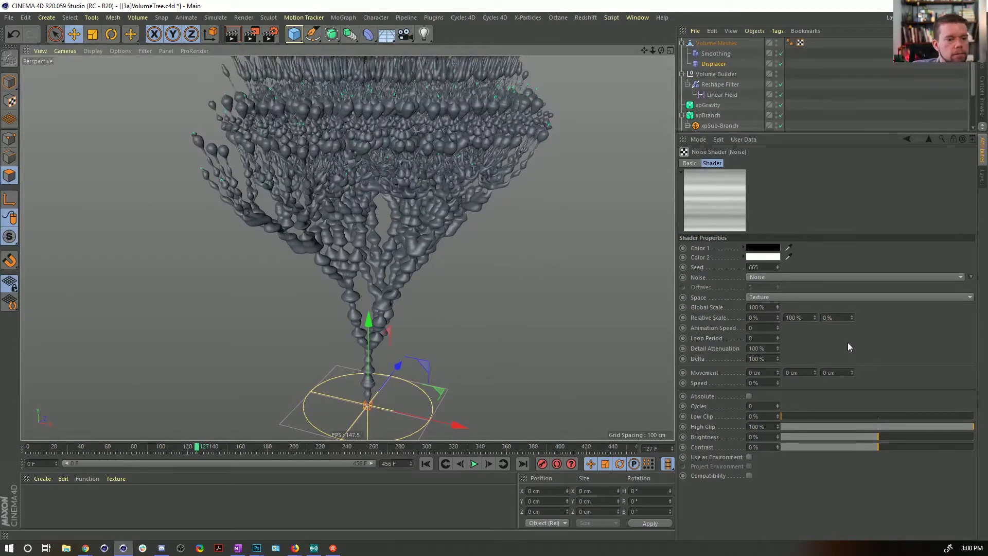
pyautogui.keyDown('alt'); pyautogui.moveTo(610, 282); pyautogui.dragTo(443, 182); pyautogui.keyUp('alt')
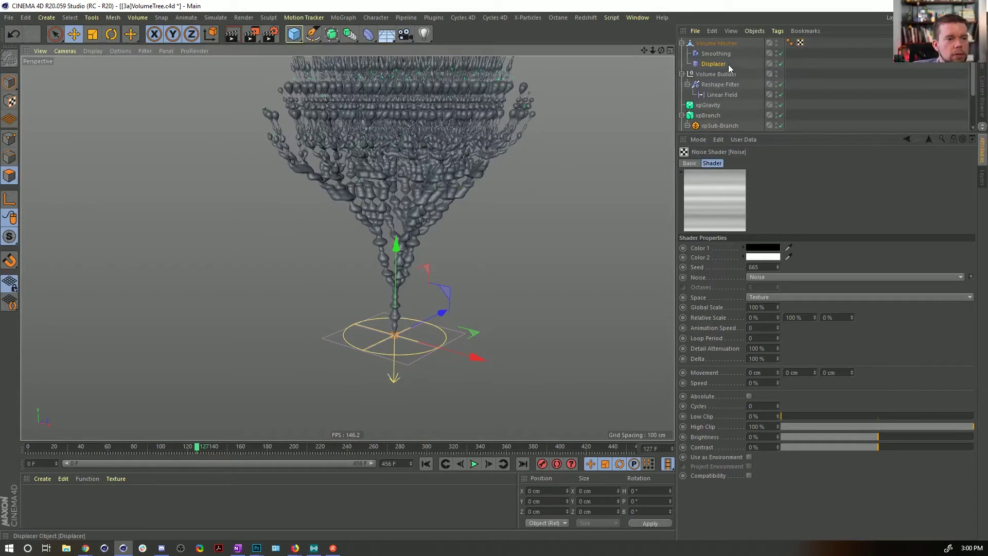
# - Set the Displacer's height to 55 cm
pyautogui.click(713, 64)
pyautogui.click(743, 162)
pyautogui.doubleClick(739, 207)
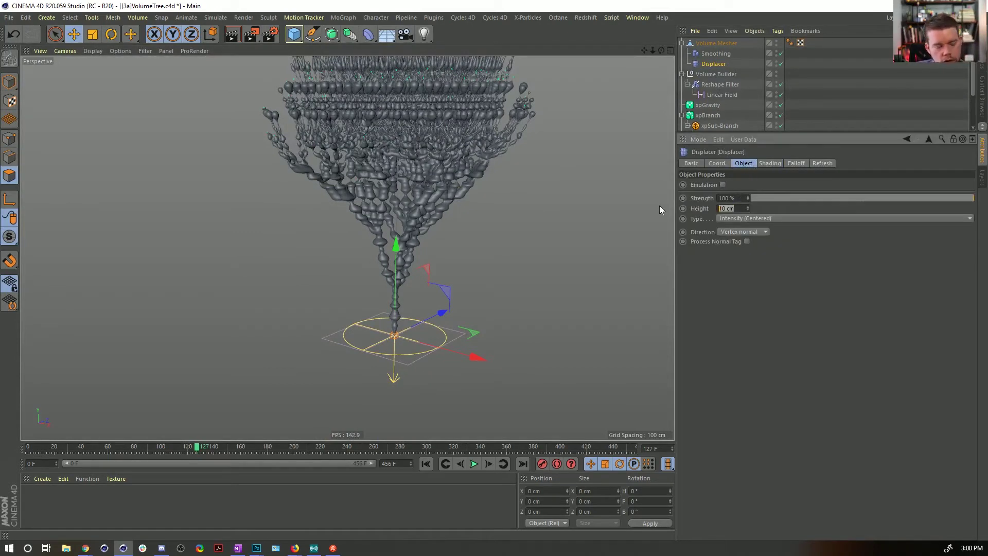
pyautogui.write('55')
pyautogui.press('Return')
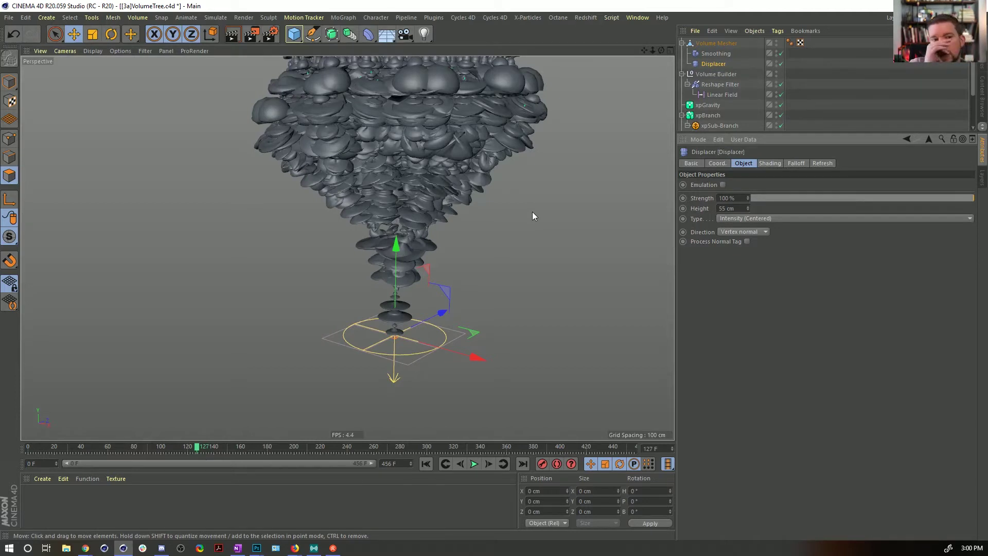
pyautogui.click(802, 162)
pyautogui.click(708, 261)
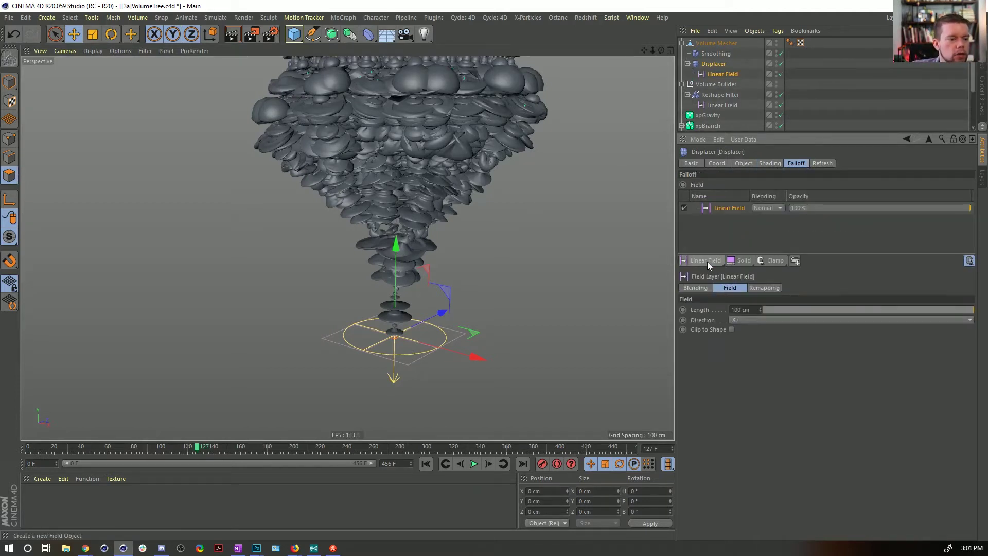
pyautogui.click(724, 75)
pyautogui.press('Delete')
# - Copy the Reshape Filter's Linear Field under the Displacer and assign the copy as the Displacer's falloff field
pyautogui.click(713, 98)
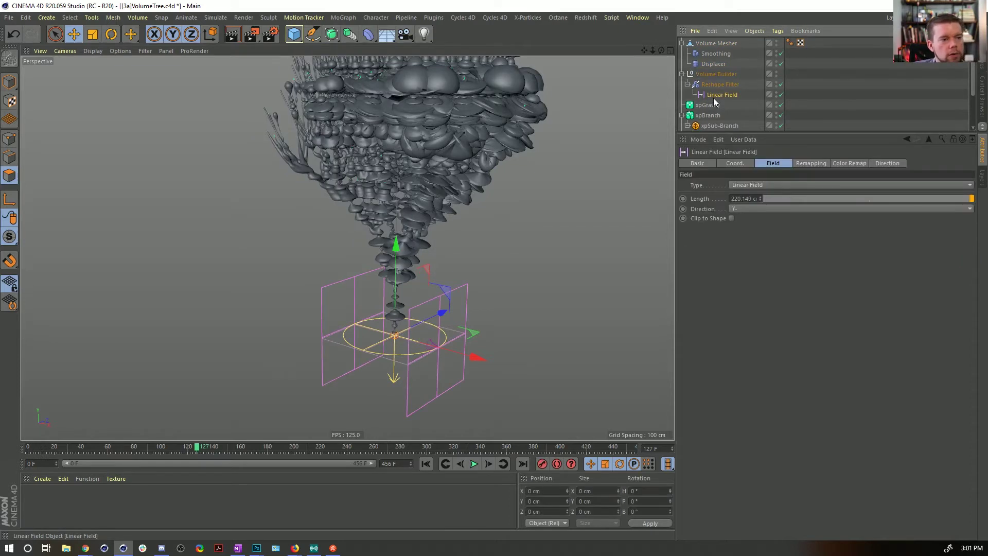
pyautogui.hotkey('ctrl', 'c')
pyautogui.hotkey('ctrl', 'v')
pyautogui.moveTo(708, 44); pyautogui.dragTo(713, 76)
pyautogui.click(718, 66)
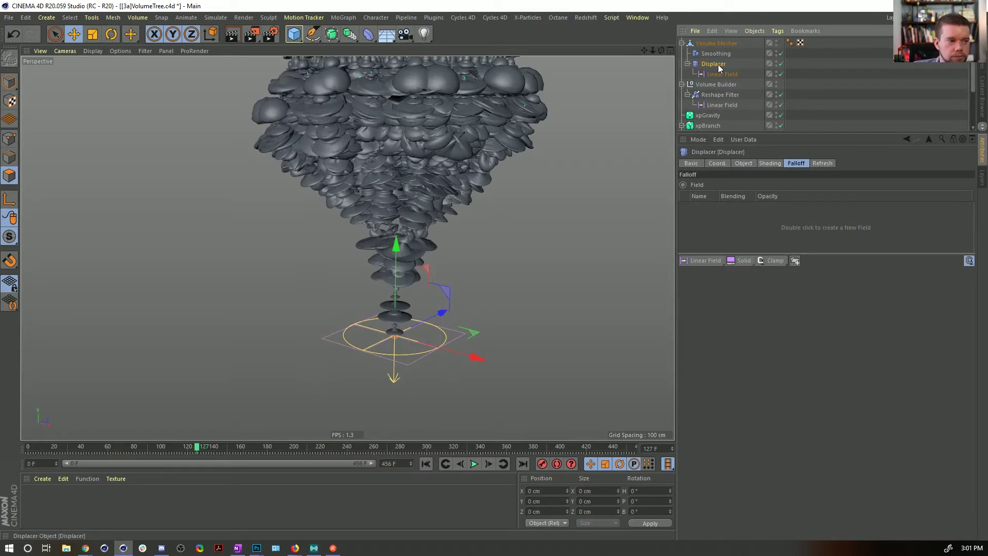
pyautogui.moveTo(714, 72); pyautogui.dragTo(733, 224)
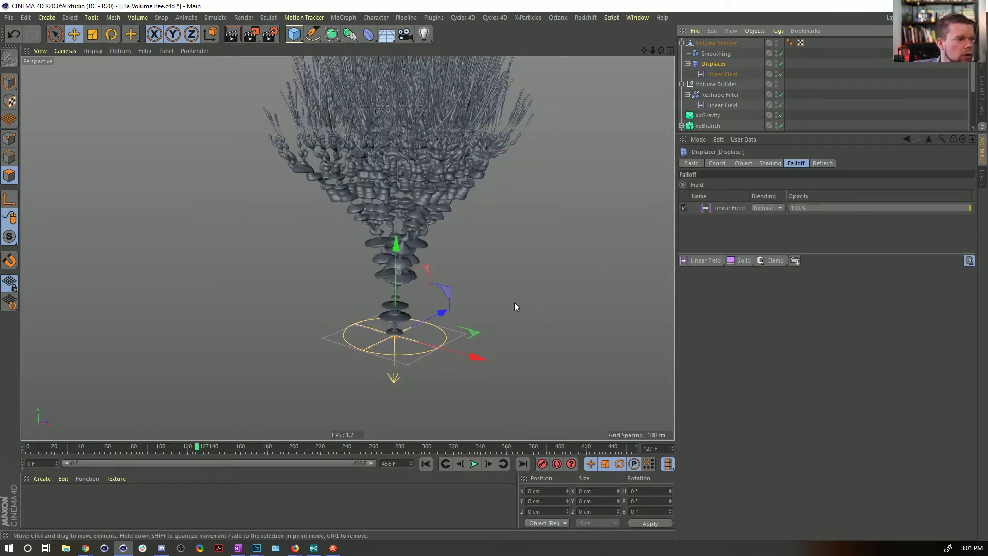
pyautogui.keyDown('alt'); pyautogui.moveTo(399, 225); pyautogui.dragTo(402, 260, button='middle'); pyautogui.keyUp('alt')
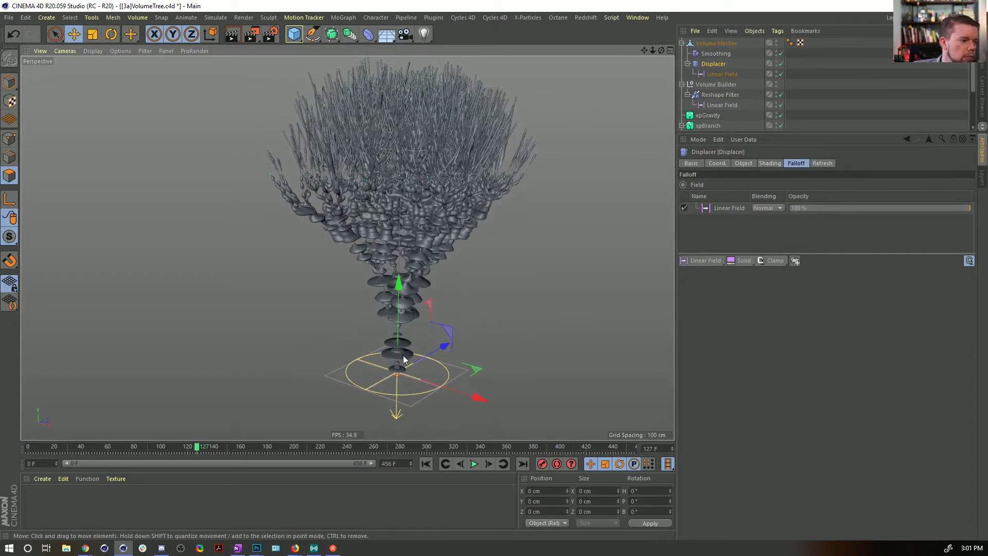
# - Change the Displacer's displacement type to Intensity
pyautogui.keyDown('alt'); pyautogui.moveTo(407, 167); pyautogui.dragTo(397, 194); pyautogui.keyUp('alt')
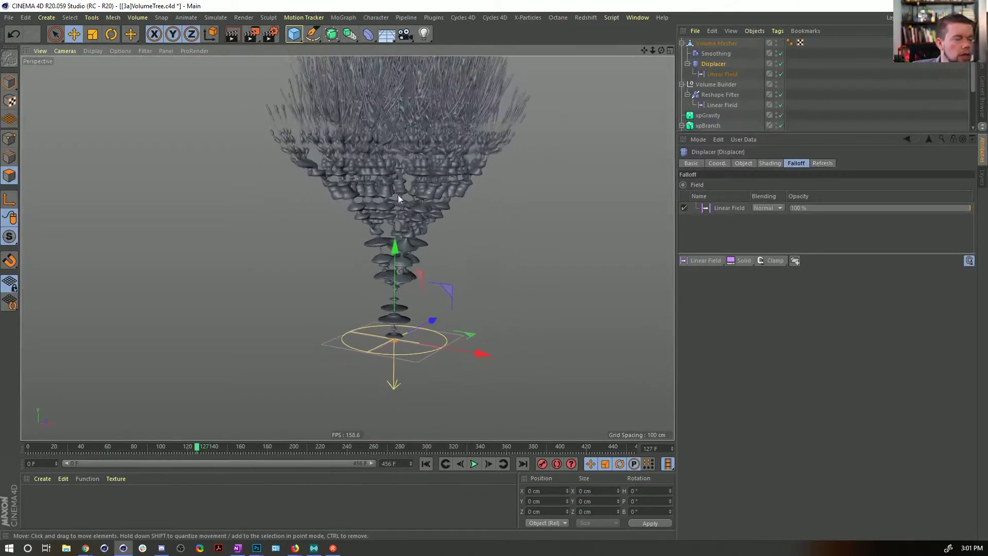
pyautogui.click(769, 164)
pyautogui.click(744, 163)
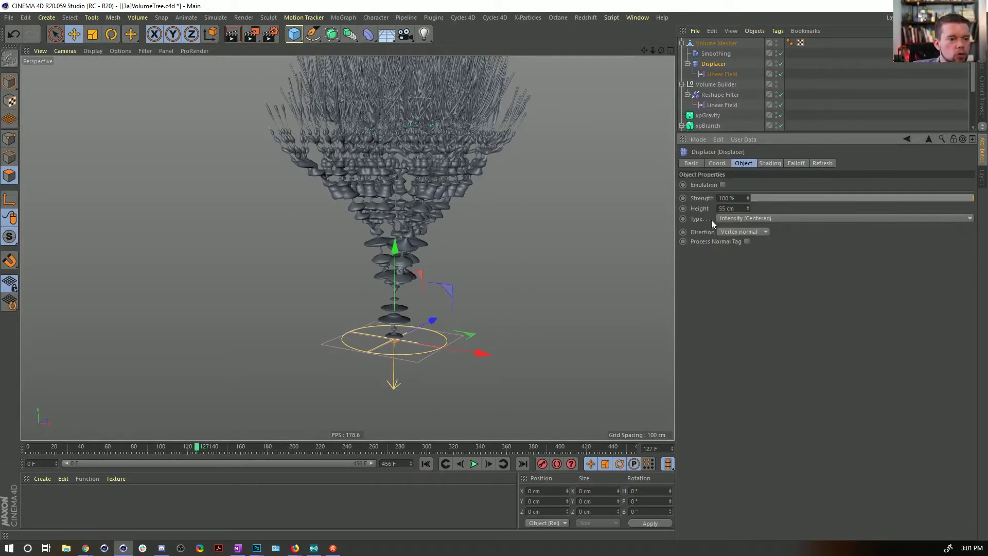
pyautogui.click(769, 218)
pyautogui.click(757, 229)
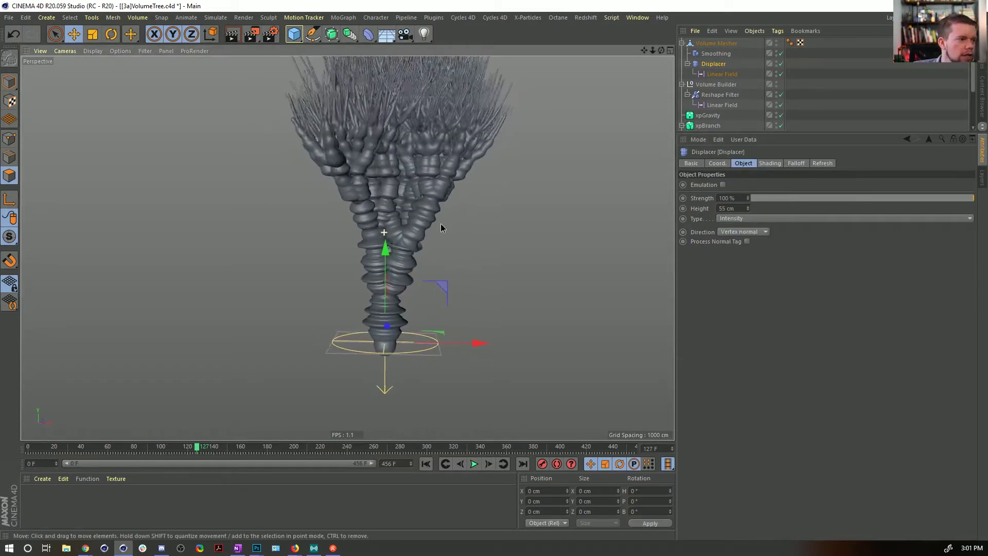
pyautogui.keyDown('alt'); pyautogui.moveTo(441, 228); pyautogui.dragTo(418, 279); pyautogui.keyUp('alt')
pyautogui.keyDown('alt'); pyautogui.moveTo(416, 124); pyautogui.dragTo(483, 199); pyautogui.keyUp('alt')
# - Set the length of the Displacer's Linear Field to 333 cm
pyautogui.click(722, 75)
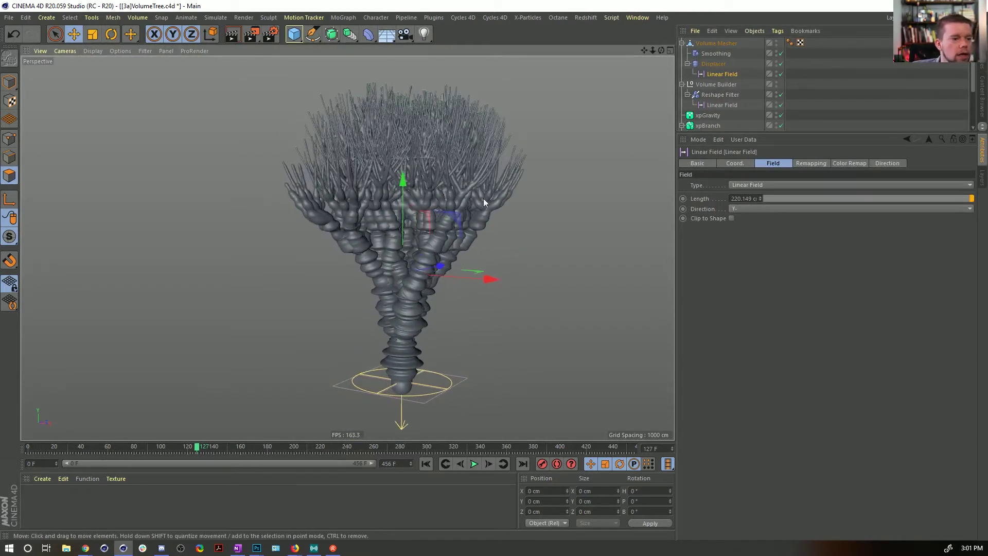
pyautogui.click(760, 200)
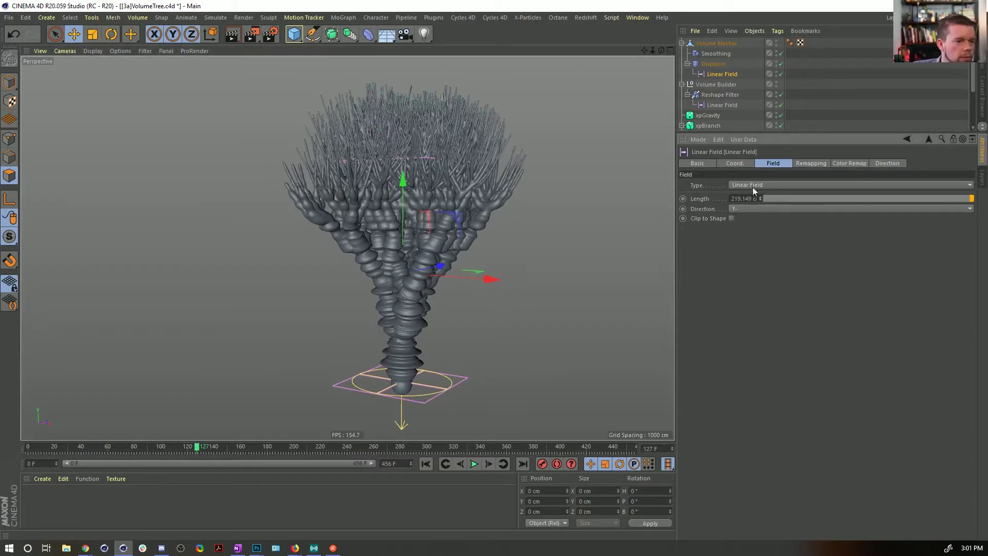
pyautogui.doubleClick(744, 198)
pyautogui.write('333')
pyautogui.press('Return')
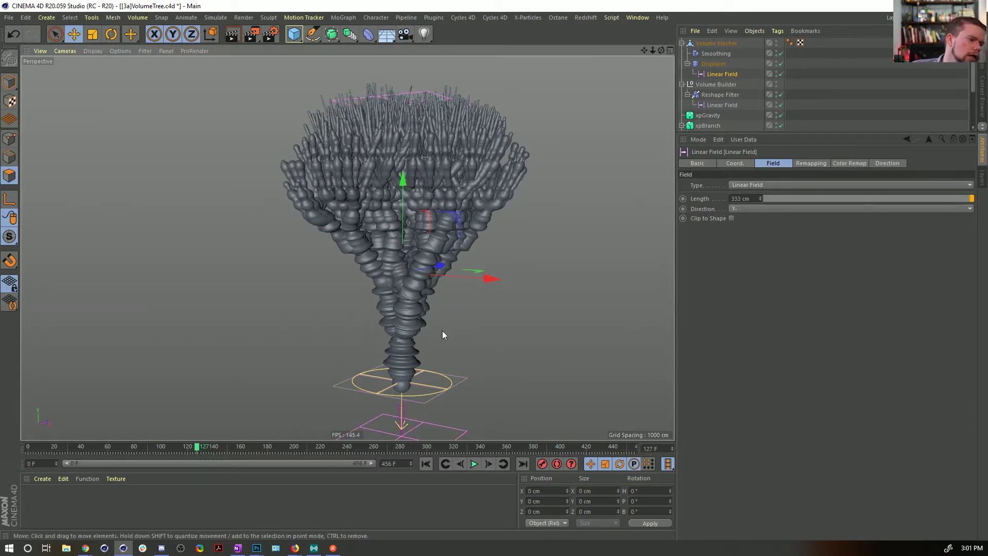
# - Set the global scale of the Displacer's noise shader to 200%
pyautogui.click(714, 64)
pyautogui.click(769, 163)
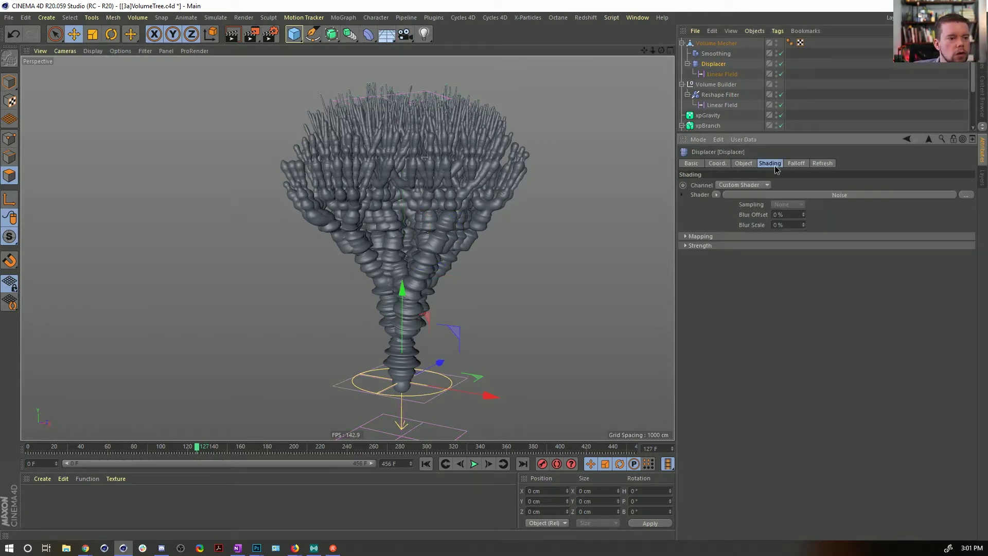
pyautogui.click(727, 212)
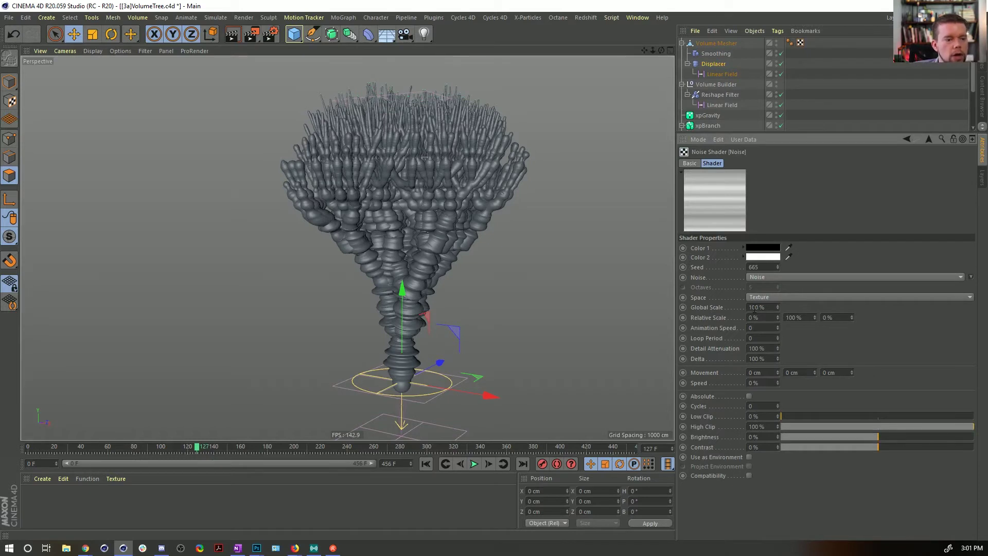
pyautogui.press('Return')
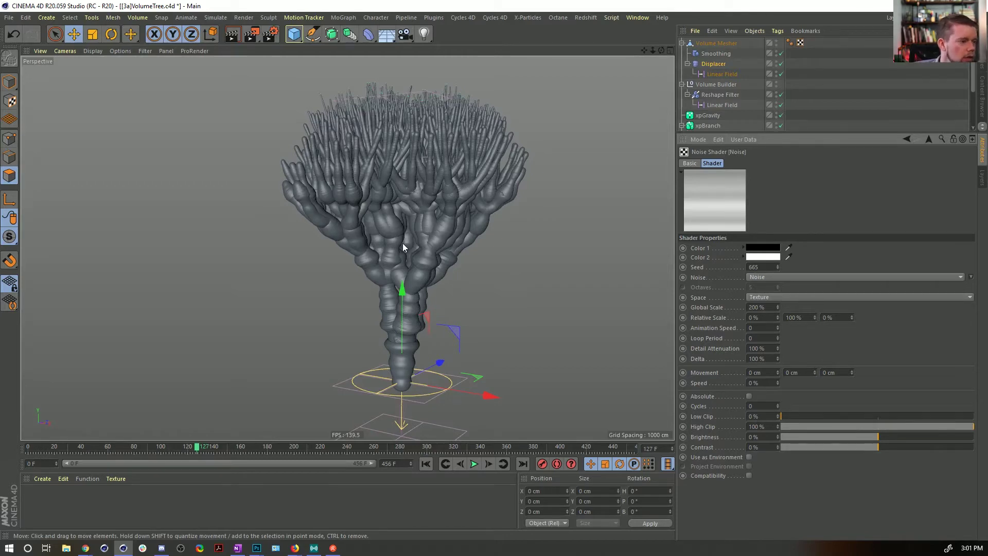
# - Examine the displaced branches up close, with and without mesh lines, and then the whole tree
pyautogui.keyDown('alt'); pyautogui.moveTo(388, 168); pyautogui.dragTo(410, 181); pyautogui.keyUp('alt')
pyautogui.keyDown('alt'); pyautogui.moveTo(353, 176); pyautogui.dragTo(457, 166, button='right'); pyautogui.keyUp('alt')
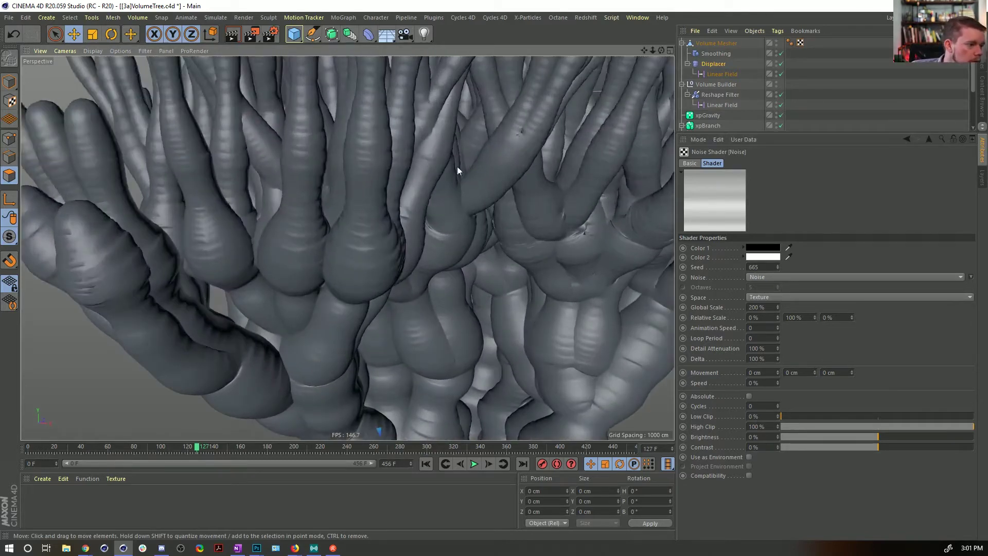
pyautogui.moveTo(457, 166)
pyautogui.keyDown('alt'); pyautogui.mouseDown()
pyautogui.moveTo(339, 152)
pyautogui.moveTo(381, 159)
pyautogui.mouseUp(); pyautogui.keyUp('alt')
pyautogui.press('n')
pyautogui.press('b')
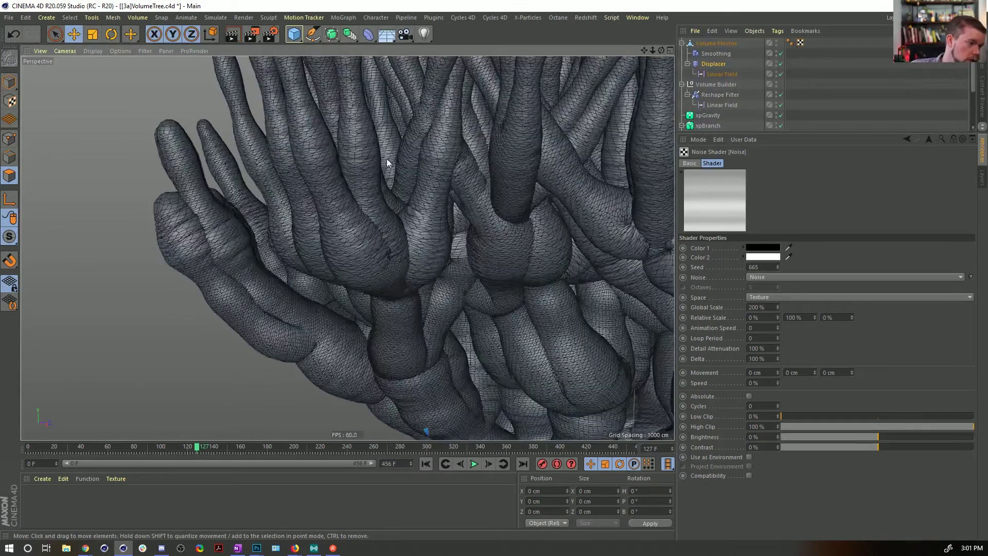
pyautogui.press('n')
pyautogui.press('a')
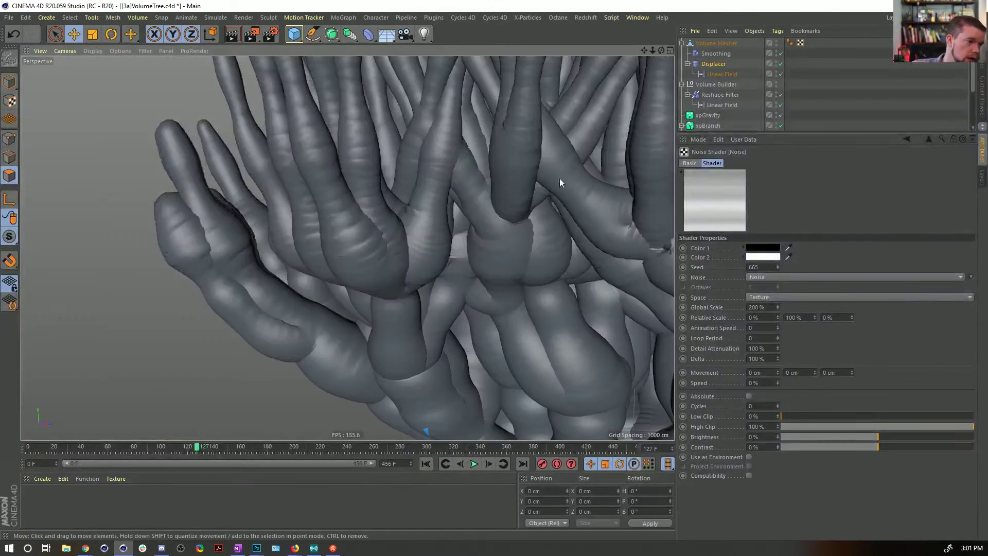
pyautogui.keyDown('alt'); pyautogui.moveTo(560, 178); pyautogui.dragTo(521, 230, button='right'); pyautogui.keyUp('alt')
pyautogui.keyDown('alt'); pyautogui.moveTo(521, 230); pyautogui.dragTo(359, 232, button='middle'); pyautogui.keyUp('alt')
pyautogui.keyDown('alt'); pyautogui.moveTo(359, 231); pyautogui.dragTo(393, 231); pyautogui.keyUp('alt')
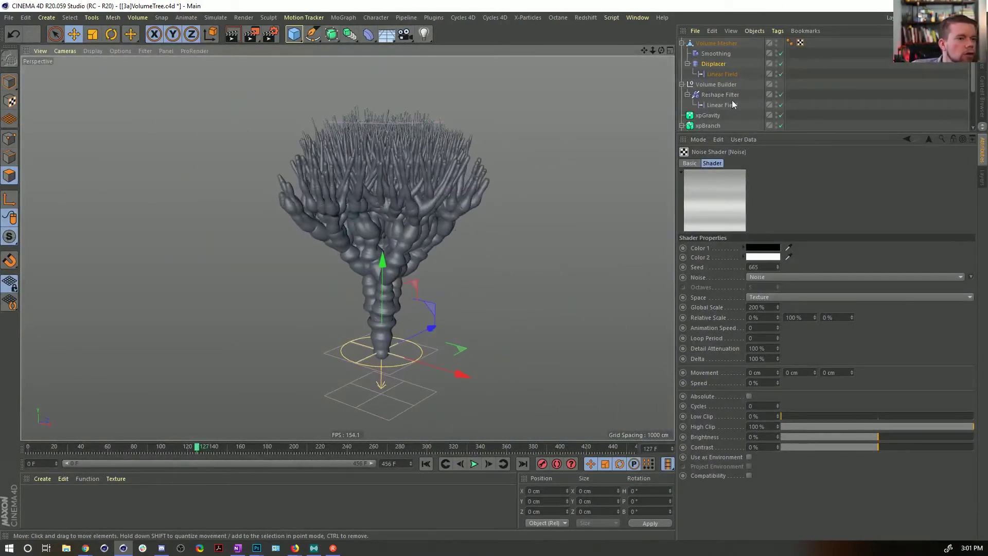
# - Reorder the Displacer above the Smoothing deformer under the Volume Mesher, switching smoothing off for the move and on again
pyautogui.click(781, 53)
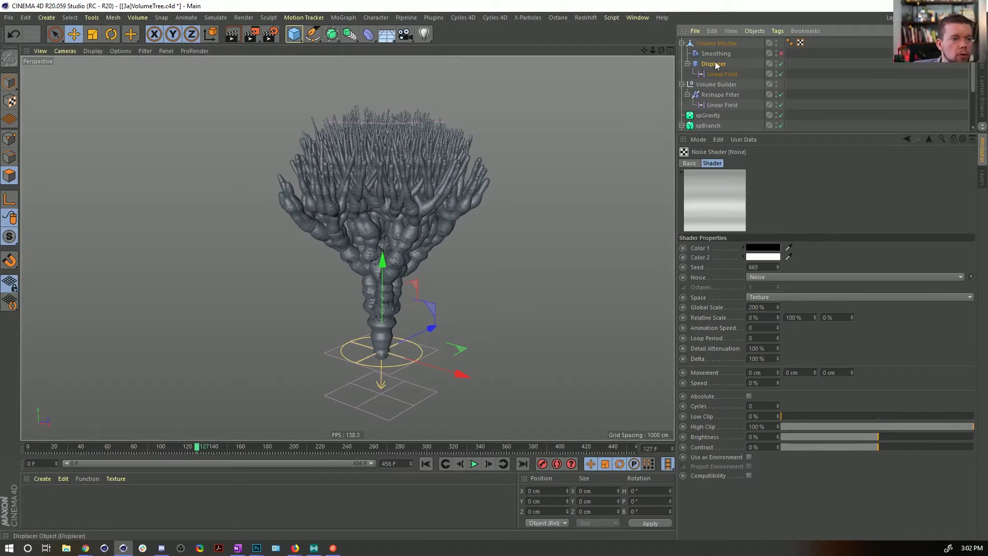
pyautogui.moveTo(715, 65); pyautogui.dragTo(719, 50)
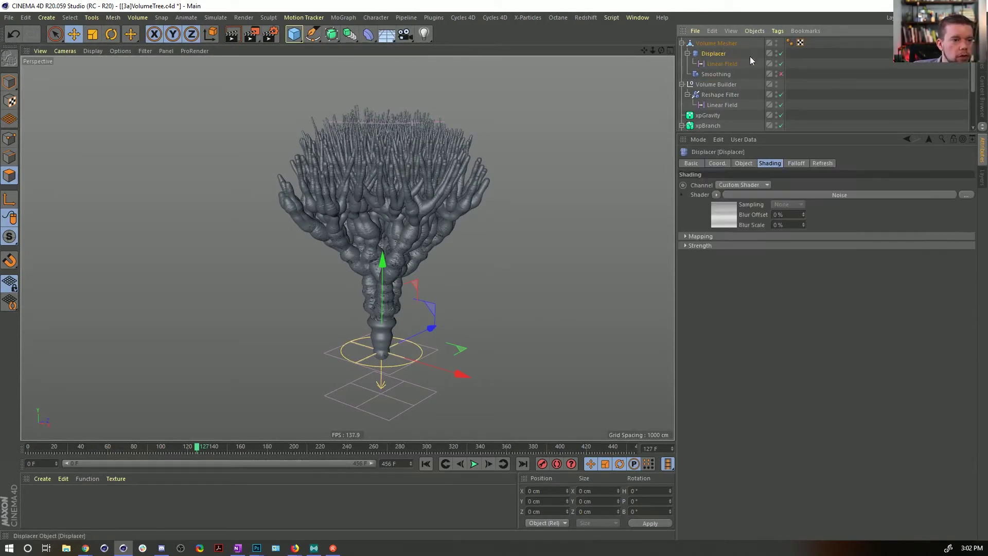
pyautogui.click(781, 74)
pyautogui.keyDown('alt'); pyautogui.moveTo(356, 235); pyautogui.dragTo(455, 209, button='right'); pyautogui.keyUp('alt')
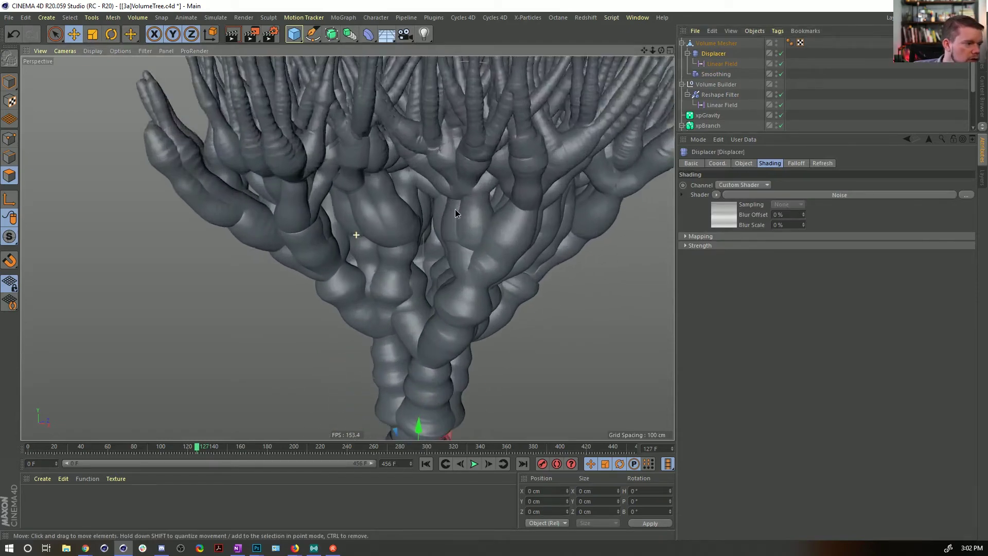
pyautogui.scroll(-10, 455, 209)
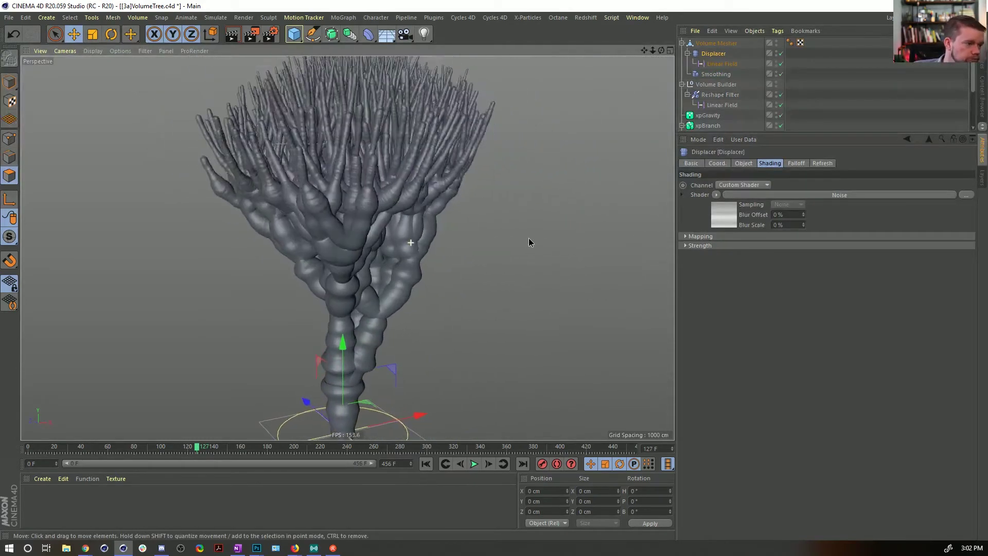
pyautogui.keyDown('alt'); pyautogui.moveTo(528, 239); pyautogui.dragTo(366, 231); pyautogui.keyUp('alt')
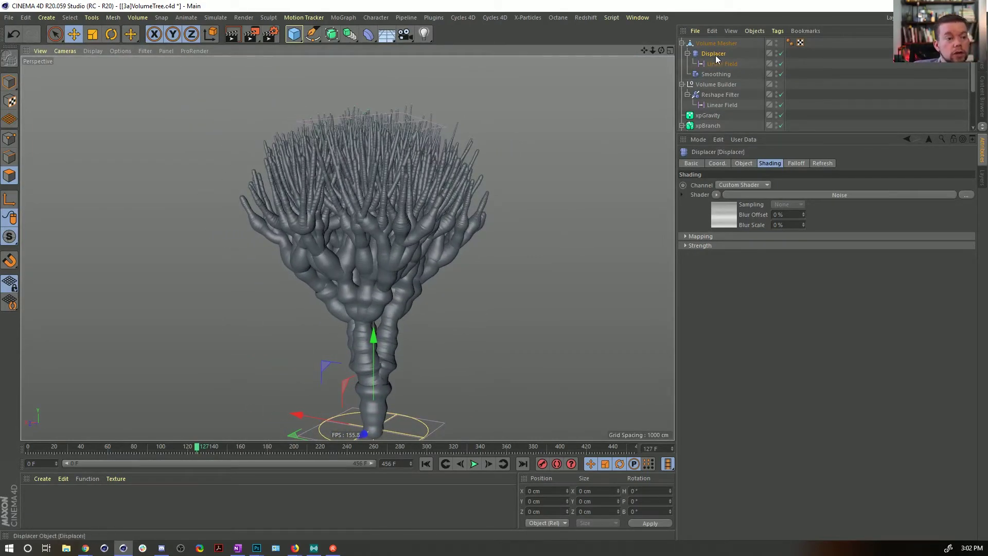
# - Duplicate the Displacer between the original and the Smoothing deformer, and delete the copy's Linear Field
pyautogui.moveTo(713, 55); pyautogui.dragTo(723, 83)
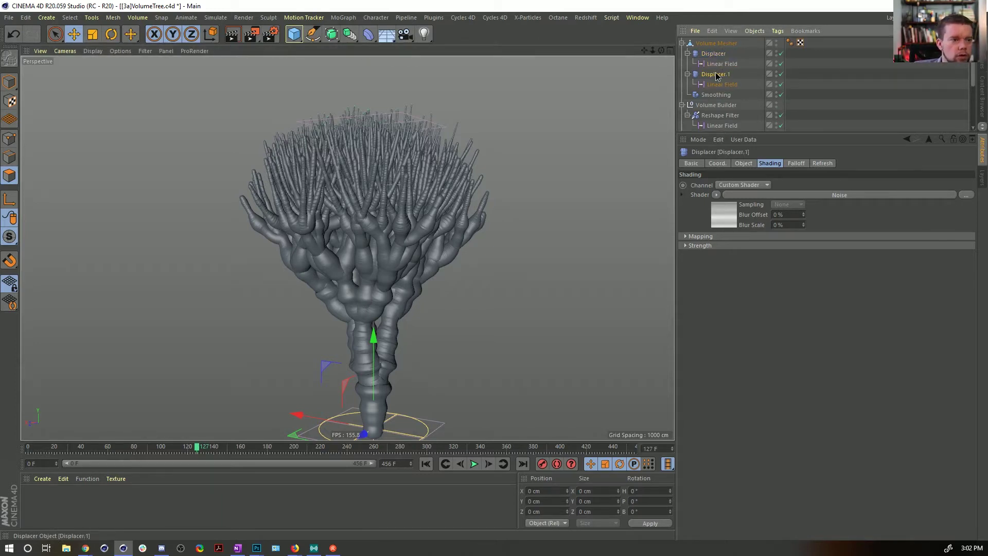
pyautogui.click(724, 88)
pyautogui.press('Delete')
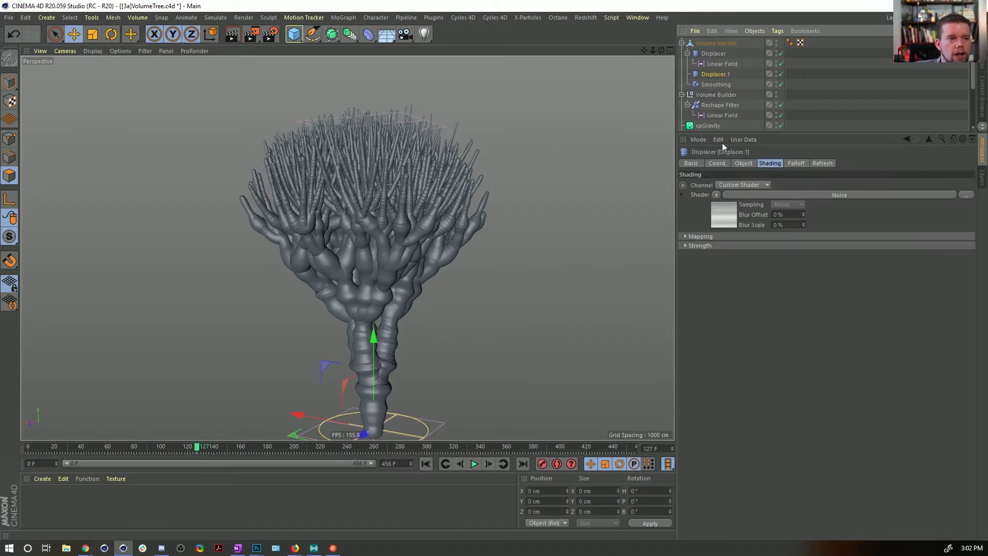
# - Set the copied Displacer's noise to 100% relative scale on all three axes and 100% global scale
pyautogui.click(713, 212)
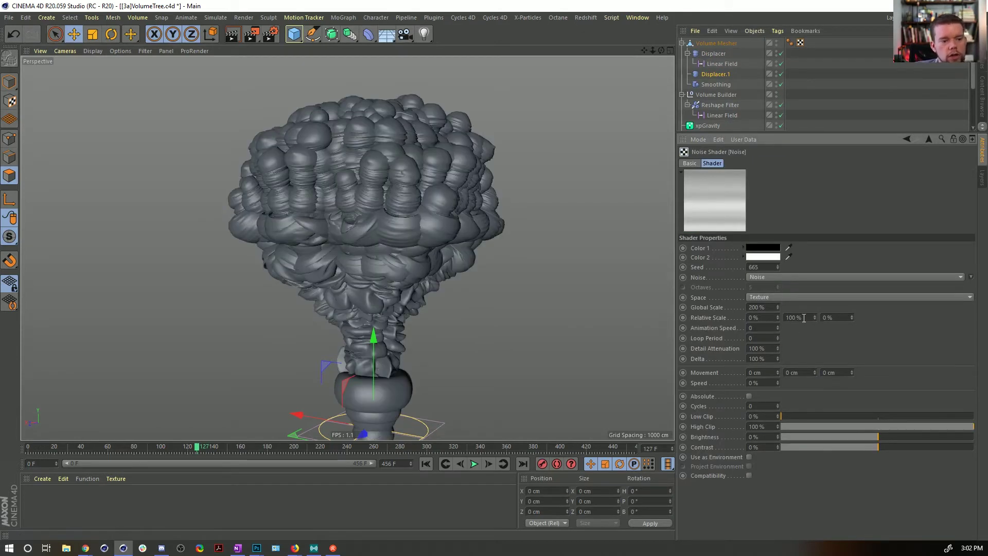
pyautogui.doubleClick(763, 316)
pyautogui.write('100')
pyautogui.press('Tab')
pyautogui.press('Tab')
pyautogui.write('100')
pyautogui.press('Return')
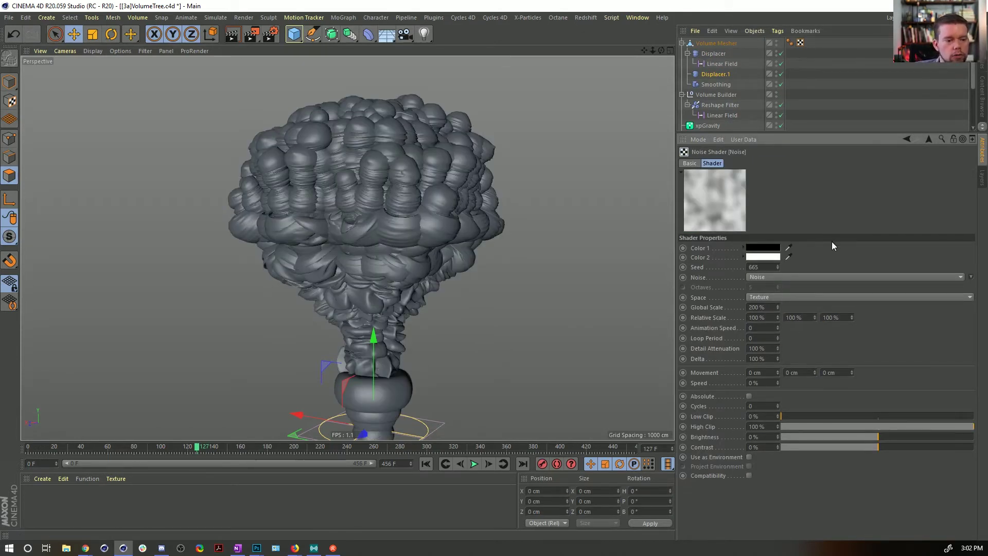
pyautogui.doubleClick(754, 308)
pyautogui.write('100')
pyautogui.press('Return')
# - Set the copied Displacer's type to Intensity (Centered) and its height to 10 cm after trying 5 cm
pyautogui.click(928, 139)
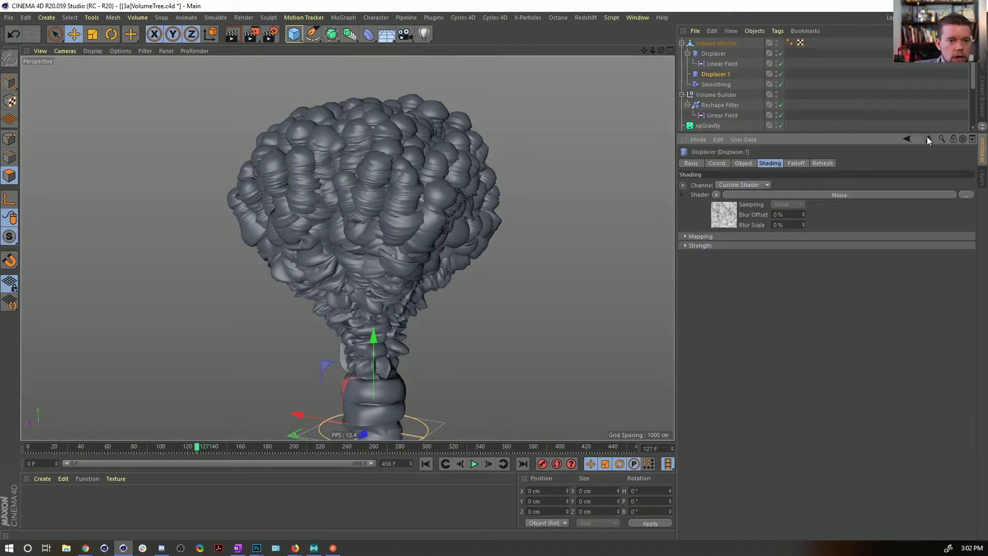
pyautogui.click(744, 164)
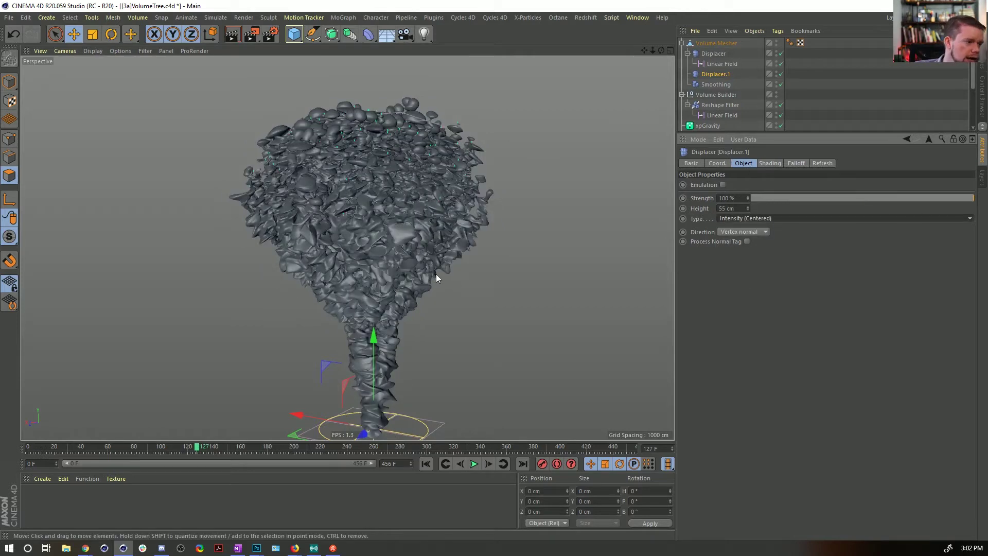
pyautogui.doubleClick(726, 207)
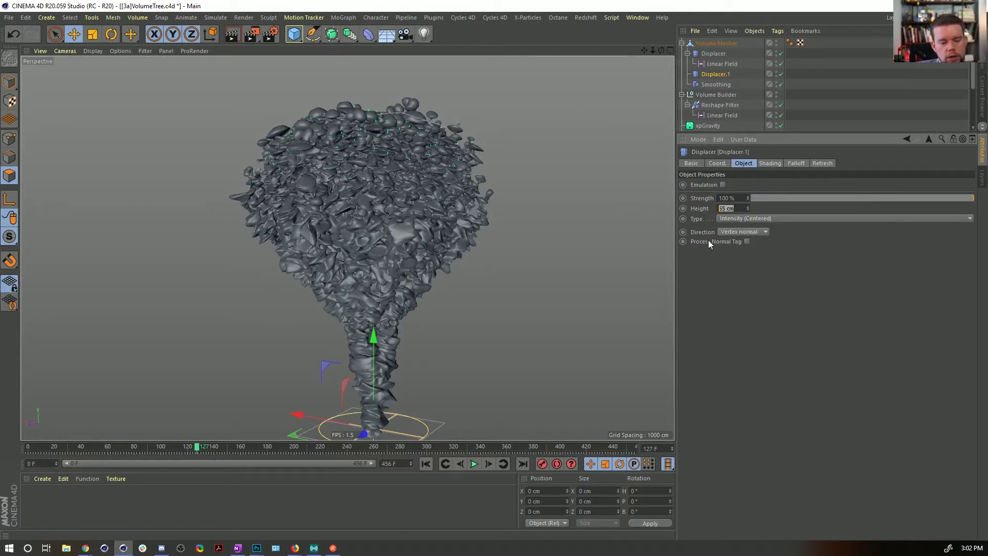
pyautogui.write('5')
pyautogui.press('Return')
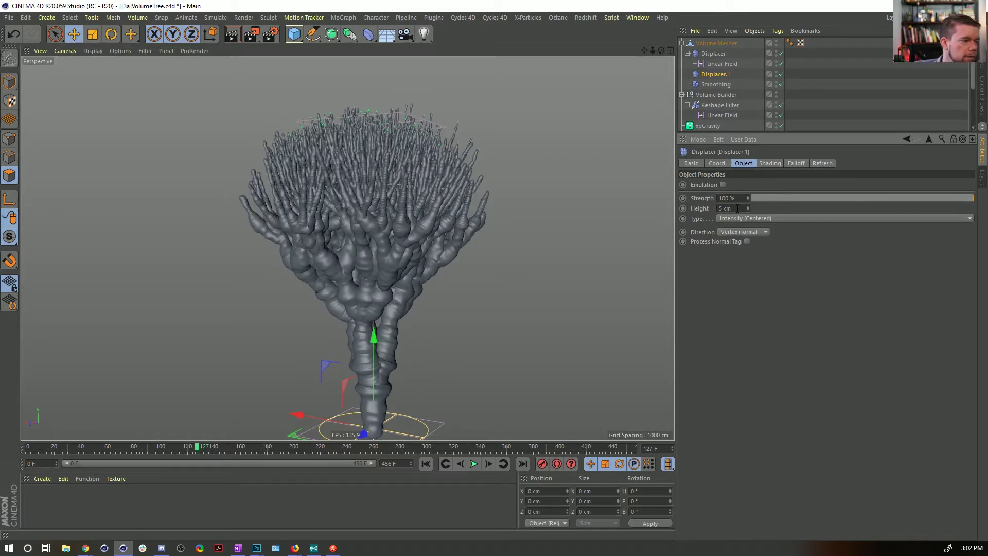
pyautogui.moveTo(737, 207); pyautogui.dragTo(700, 210)
pyautogui.write('10')
pyautogui.press('Return')
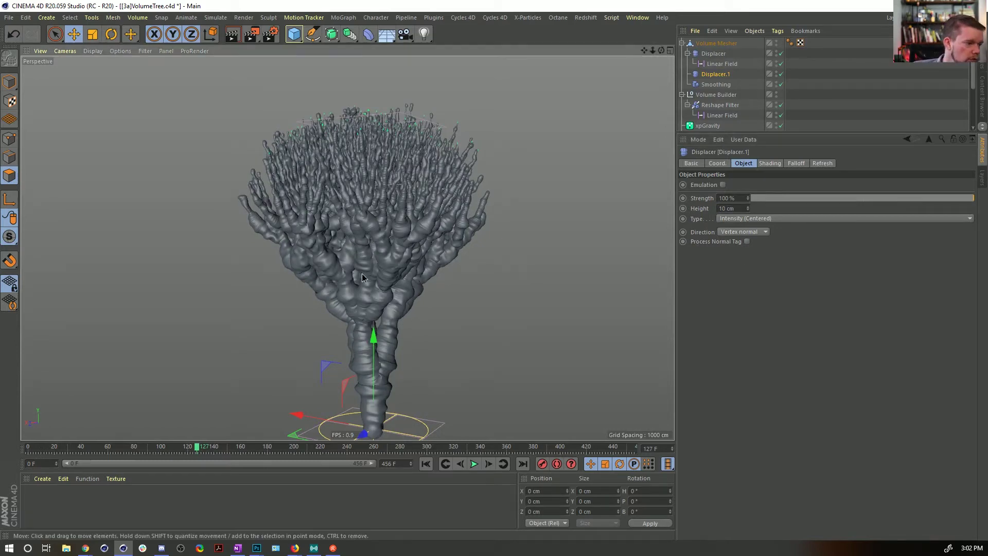
pyautogui.moveTo(362, 273)
pyautogui.keyDown('alt'); pyautogui.mouseDown()
pyautogui.moveTo(440, 154)
pyautogui.moveTo(512, 184)
pyautogui.moveTo(583, 171)
pyautogui.moveTo(602, 20)
pyautogui.mouseUp(); pyautogui.keyUp('alt')
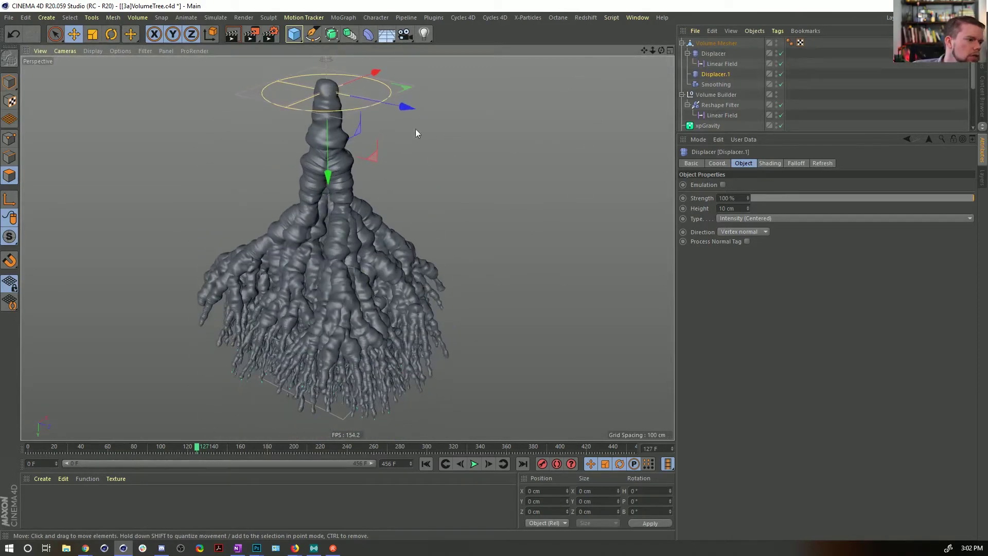
pyautogui.keyDown('alt'); pyautogui.moveTo(415, 129); pyautogui.dragTo(421, 284); pyautogui.keyUp('alt')
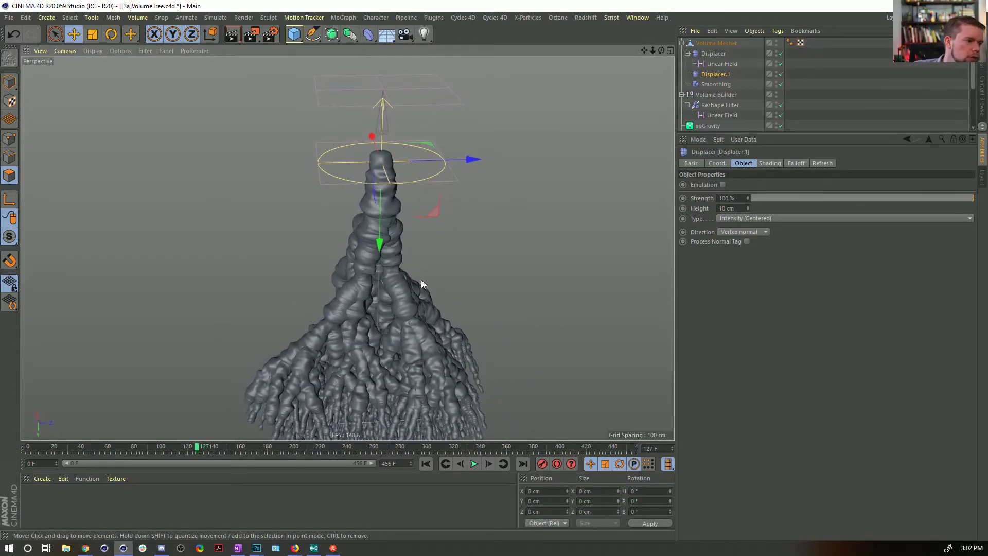
# - Add a Taper deformer below Smoothing under the Volume Mesher and move it along the Y axis farther up the trunk
pyautogui.click(368, 34)
pyautogui.click(623, 50)
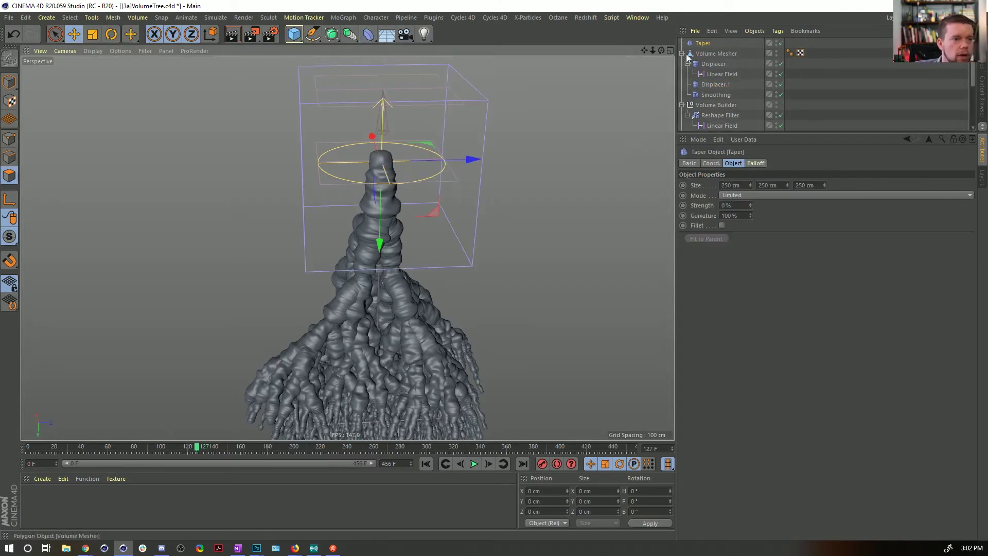
pyautogui.moveTo(703, 44); pyautogui.dragTo(711, 97)
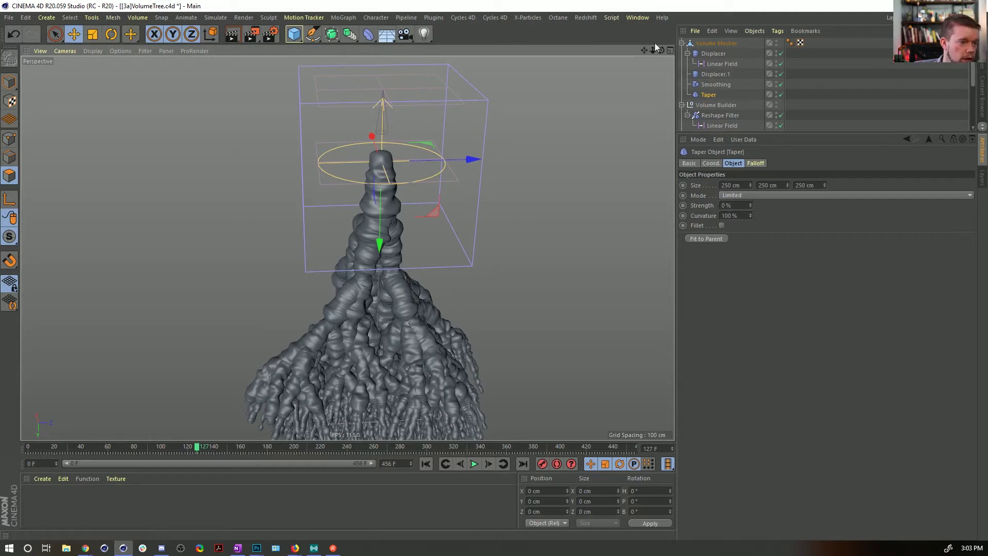
pyautogui.click(74, 34)
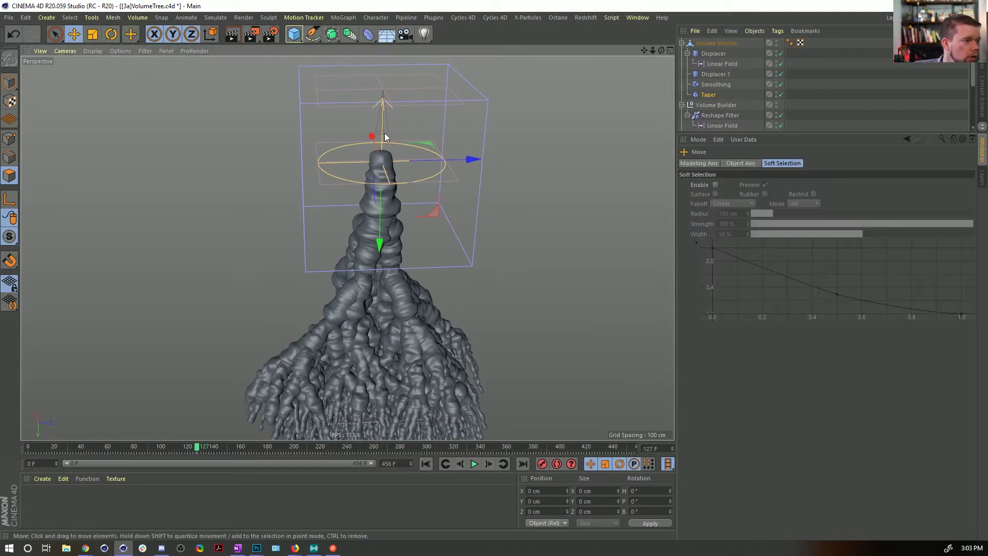
pyautogui.moveTo(380, 245); pyautogui.dragTo(384, 286)
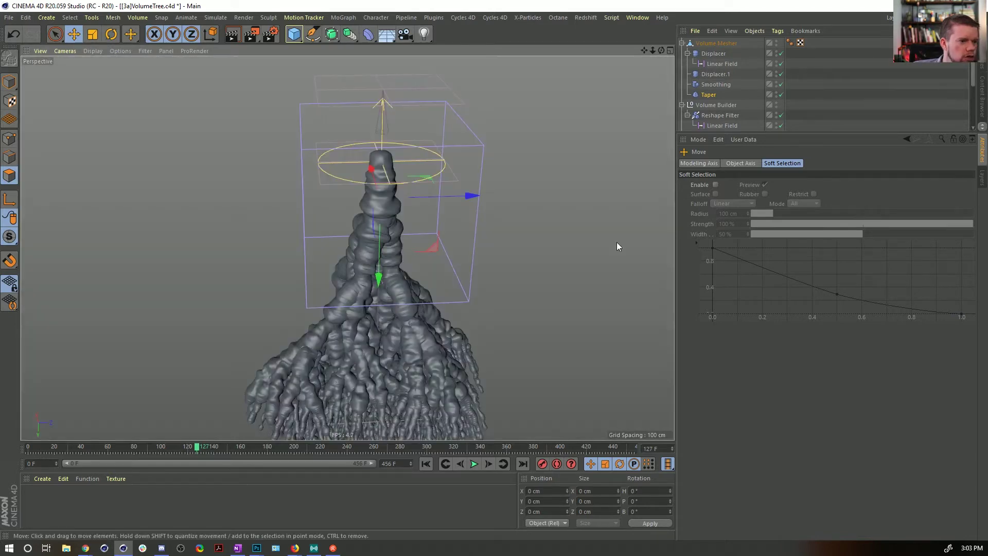
# - Set the Taper deformer's strength to -50% after trying 50%
pyautogui.click(715, 84)
pyautogui.click(707, 95)
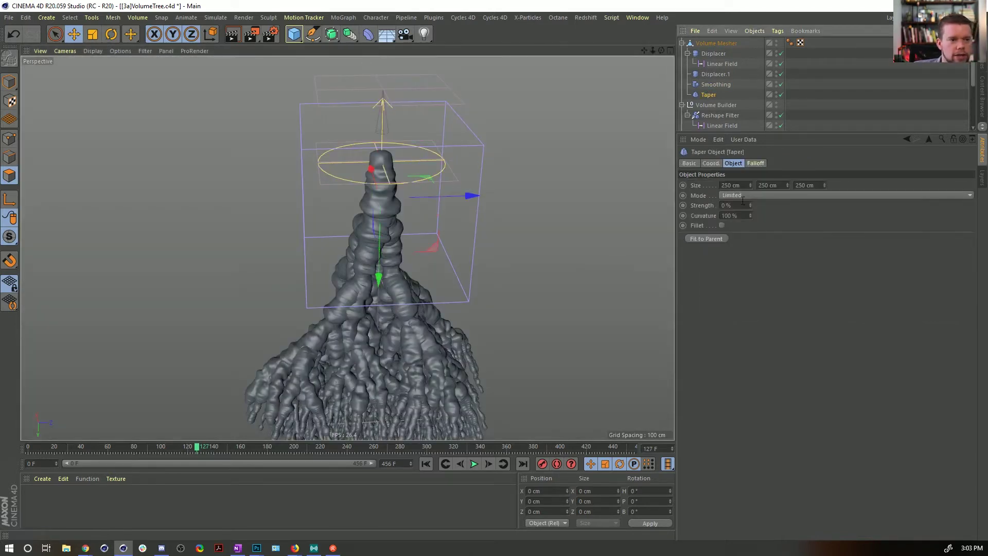
pyautogui.click(731, 205)
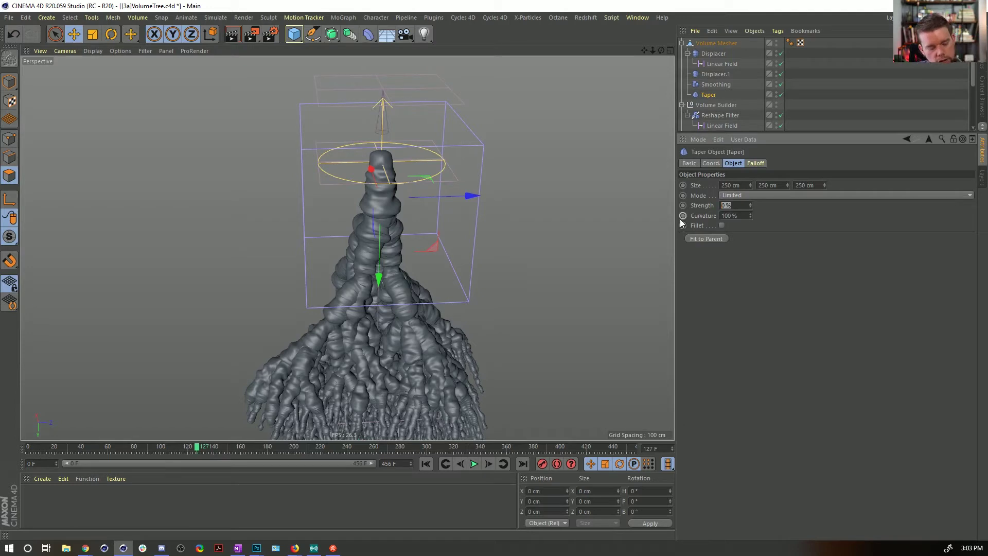
pyautogui.write('50')
pyautogui.press('Return')
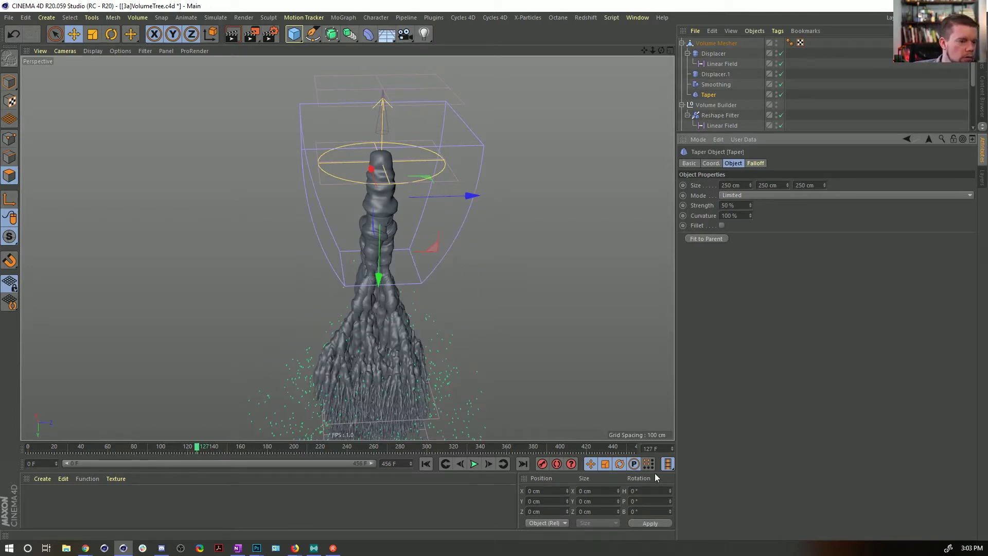
pyautogui.click(722, 206)
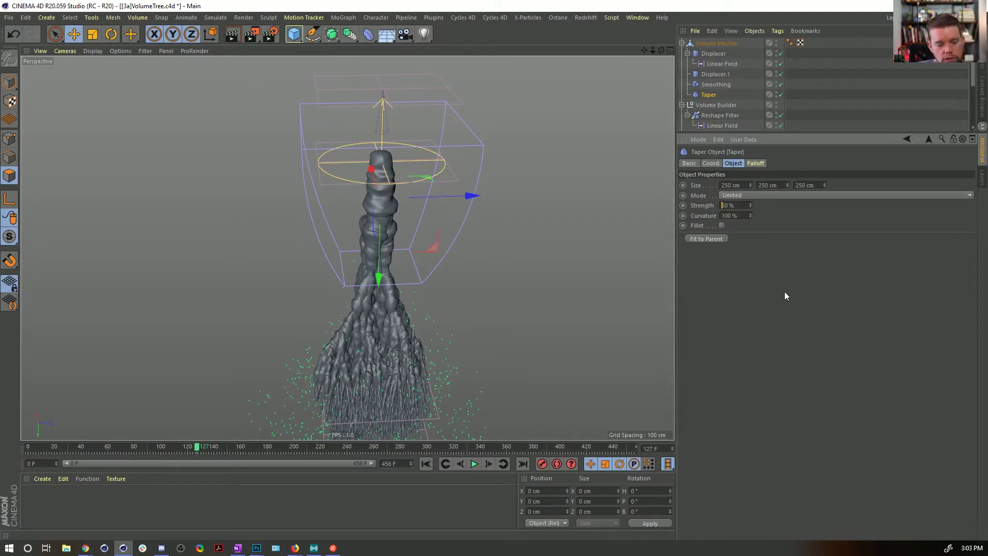
pyautogui.write('-')
pyautogui.press('Return')
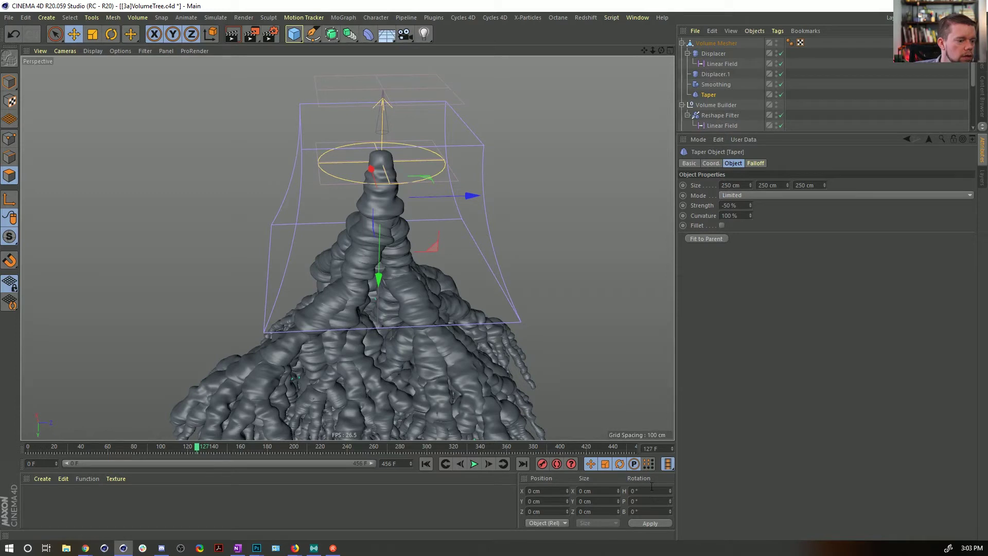
# - Switch to Model mode and flip the Taper deformer by setting its pitch rotation to 180°
pyautogui.click(9, 82)
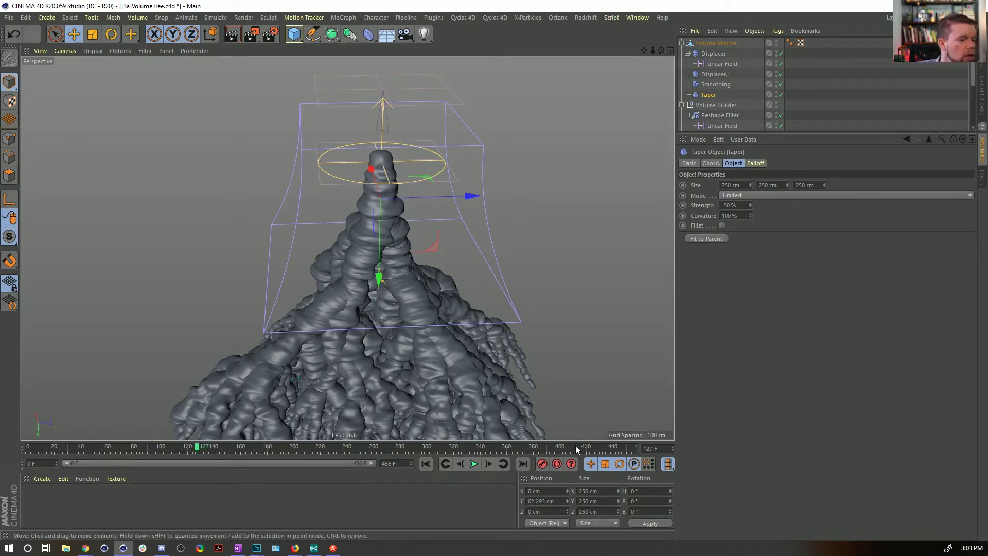
pyautogui.doubleClick(646, 501)
pyautogui.write('180')
pyautogui.press('Return')
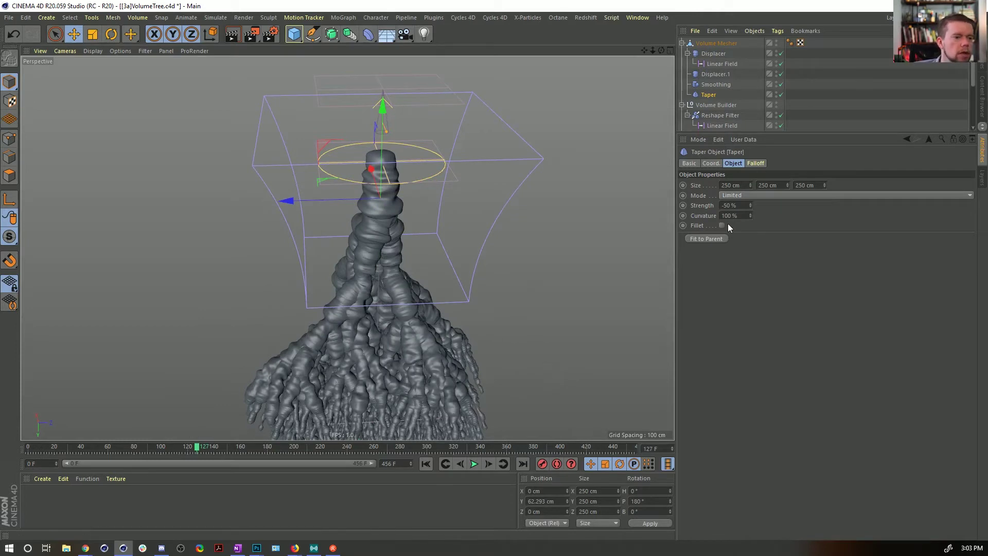
# - Set the Taper's strength to -250% after trying -150%, and its Y size to 350 cm
pyautogui.click(723, 205)
pyautogui.write('1')
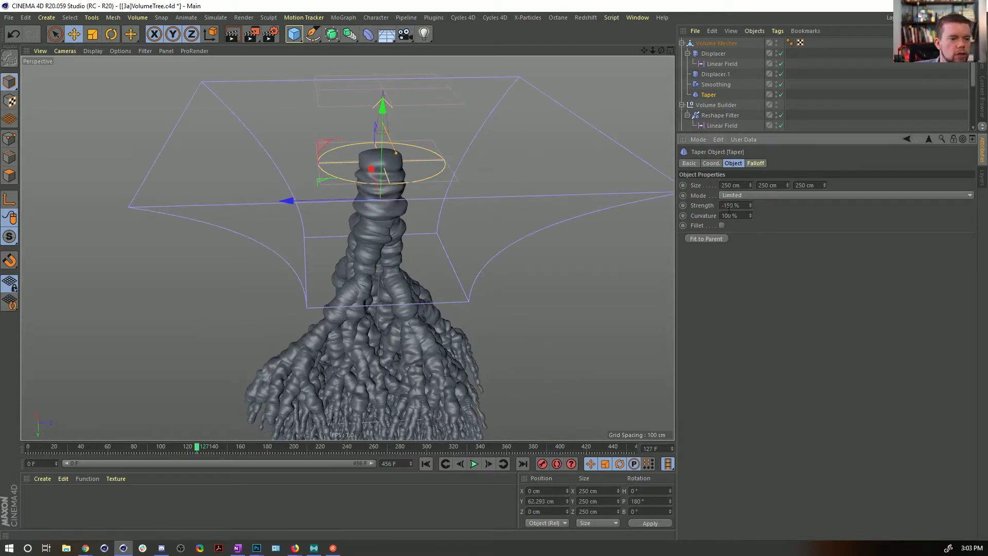
pyautogui.moveTo(726, 205); pyautogui.dragTo(759, 186)
pyautogui.write('2')
pyautogui.click(745, 277)
pyautogui.write('3')
pyautogui.click(782, 311)
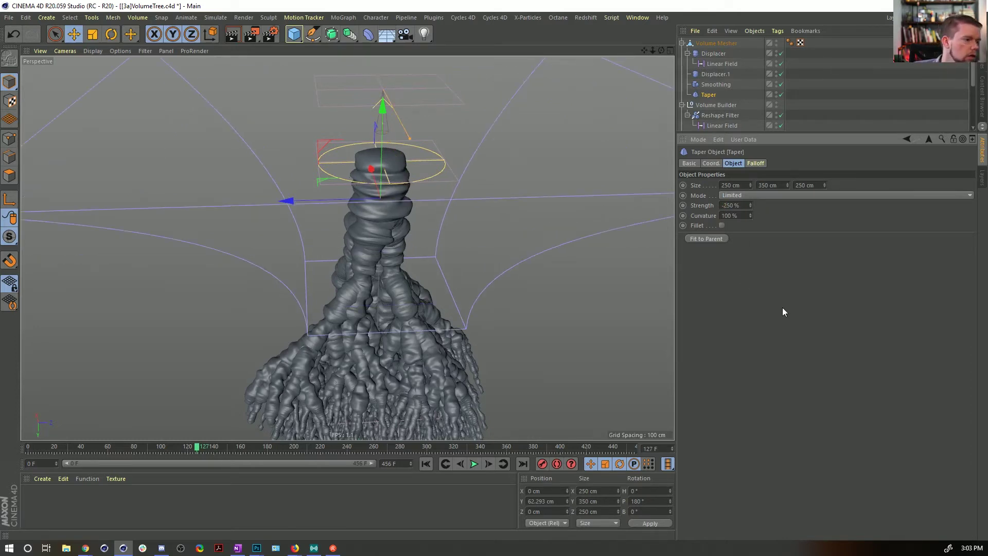
# - Move the Taper deformer along the Y axis to about 121.6 cm, lower on the trunk
pyautogui.moveTo(386, 116); pyautogui.dragTo(388, 147)
pyautogui.keyDown('alt'); pyautogui.moveTo(392, 248); pyautogui.dragTo(409, 198); pyautogui.keyUp('alt')
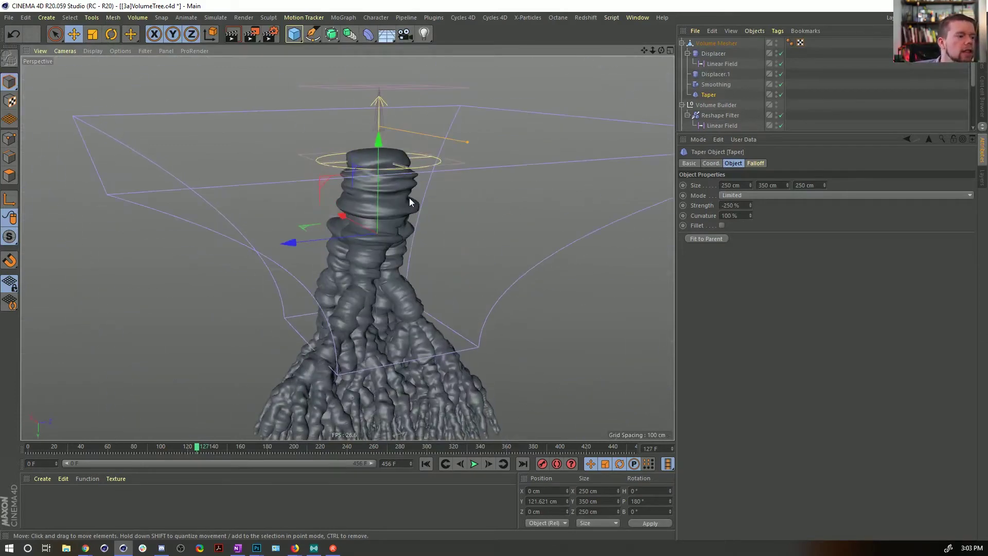
pyautogui.keyDown('alt'); pyautogui.moveTo(374, 275); pyautogui.dragTo(384, 156, button='middle'); pyautogui.keyUp('alt')
pyautogui.keyDown('alt'); pyautogui.moveTo(362, 140); pyautogui.dragTo(368, 203); pyautogui.keyUp('alt')
# - Convert the Volume Mesher with its deformers into a separate polygon object using Current State to Object
pyautogui.click(682, 44)
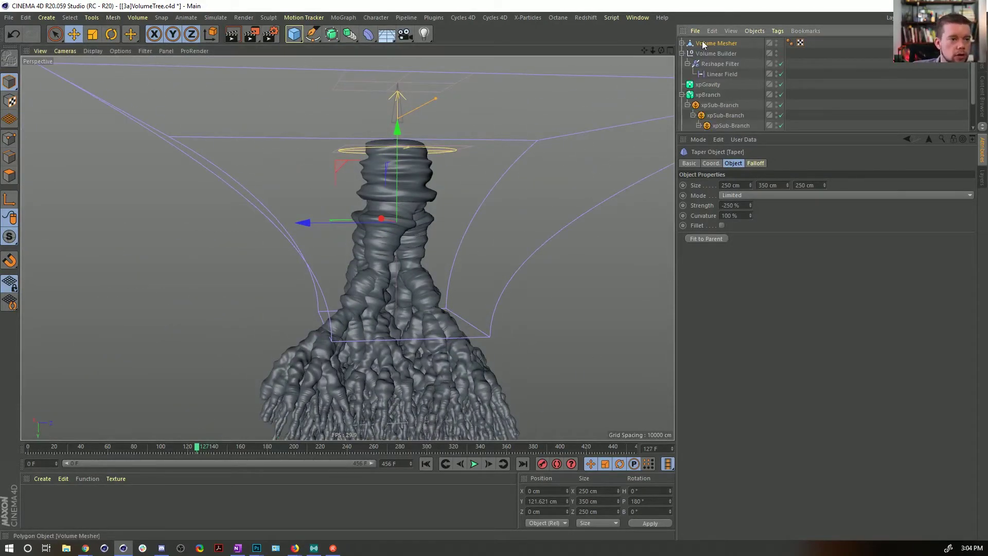
pyautogui.click(704, 44)
pyautogui.rightClick(706, 46)
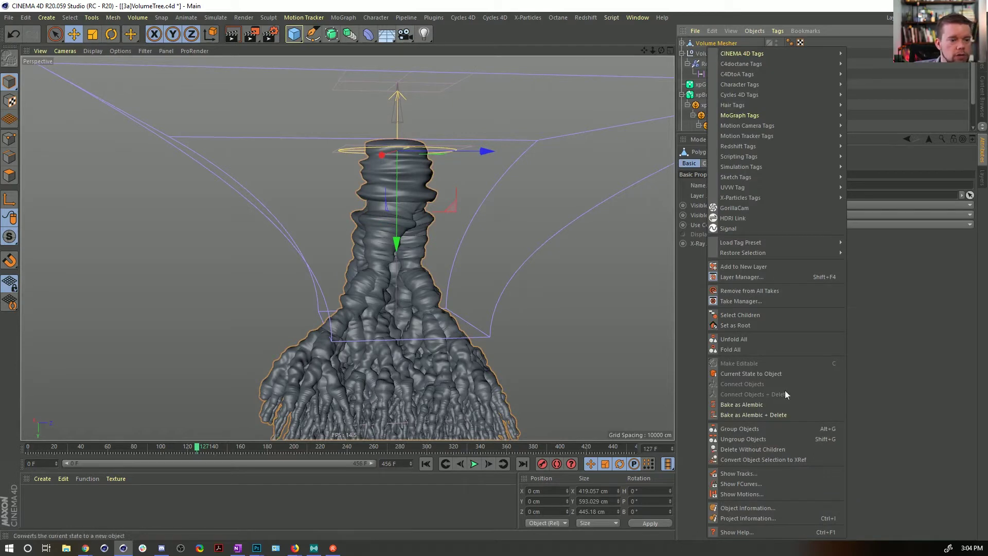
pyautogui.click(757, 373)
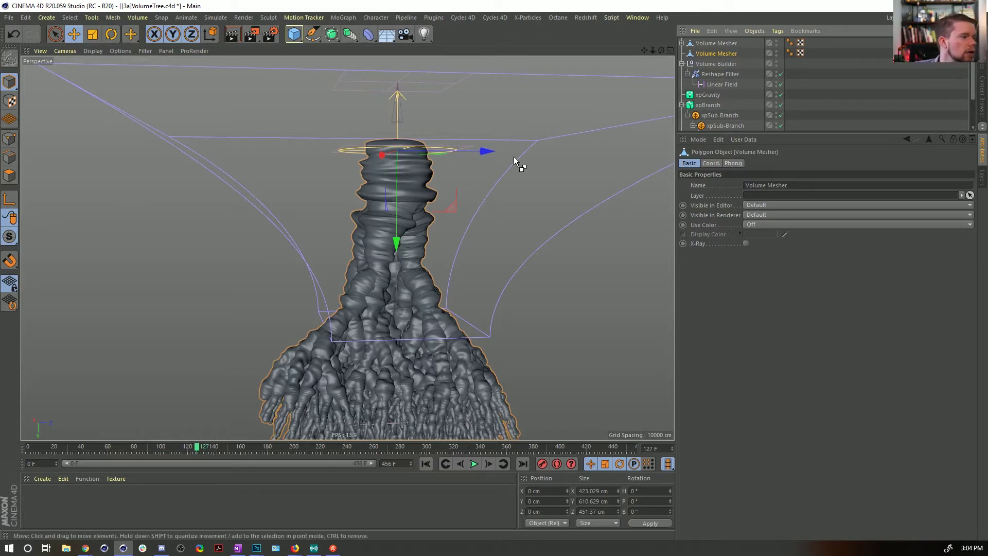
# - Abandon saving the scene under a new name and delete the baked Volume Mesher copy
pyautogui.hotkey('ctrl', 'shift', 's')
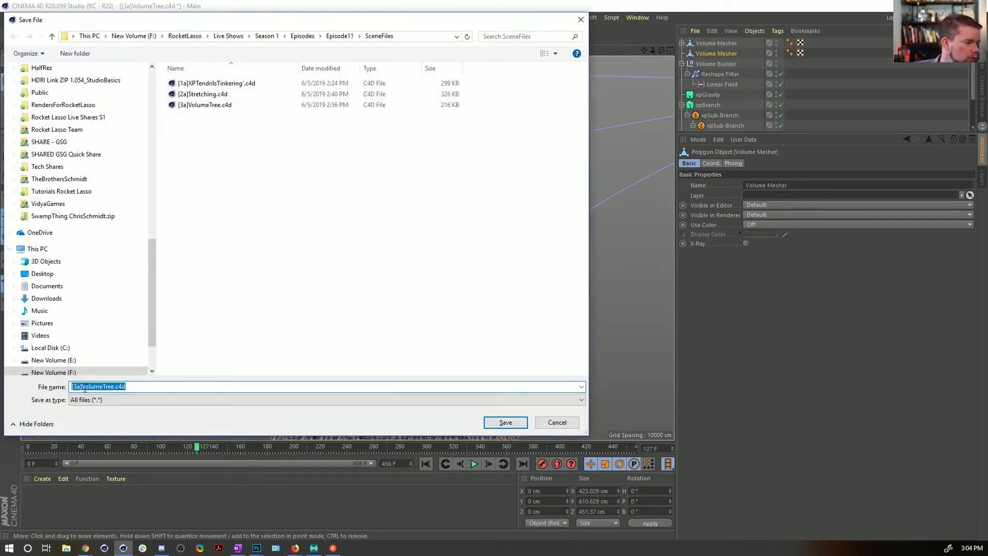
pyautogui.click(82, 387)
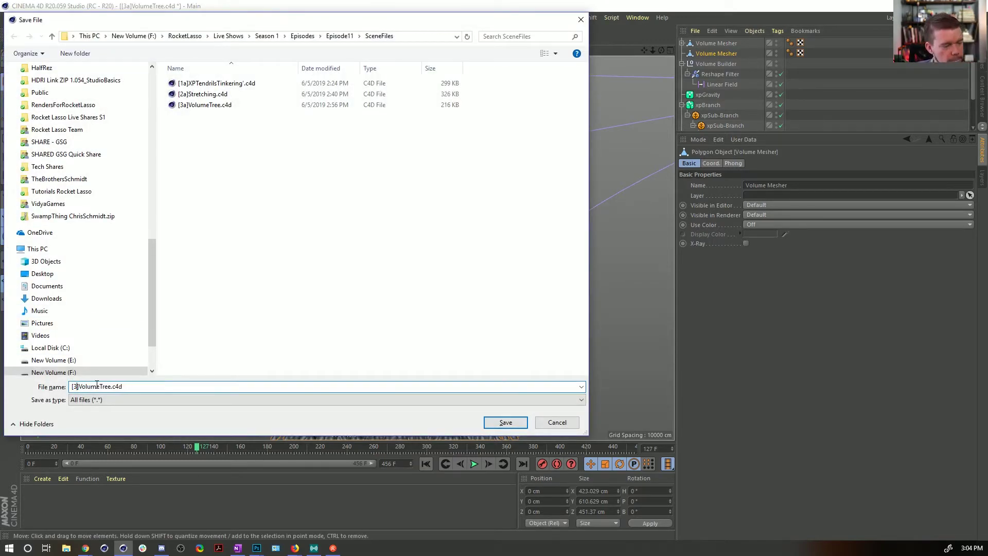
pyautogui.press('Escape')
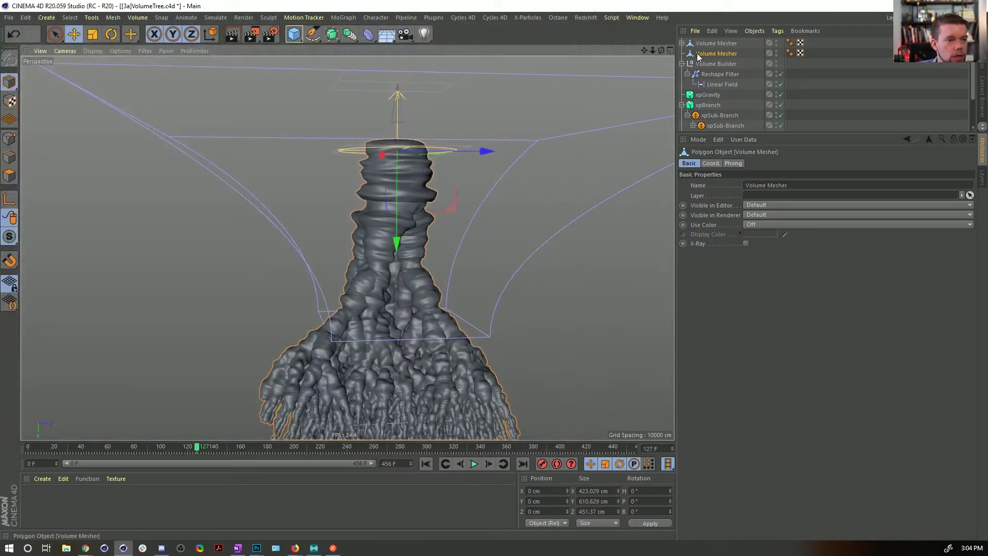
pyautogui.press('Delete')
# - Save the scene with its deformer setup as a new version named [3b]VolumeTree.c4d
pyautogui.hotkey('ctrl', 'shift', 's')
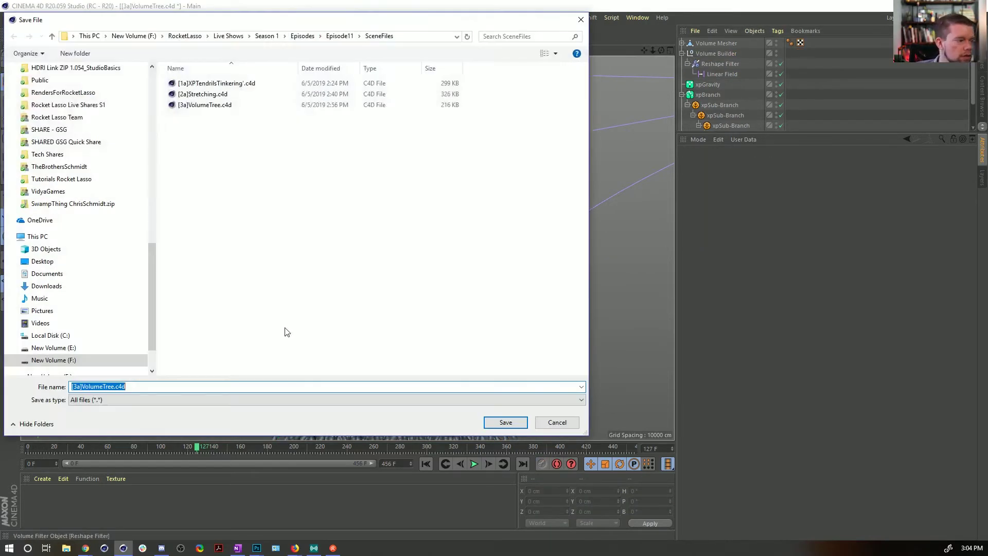
pyautogui.click(79, 387)
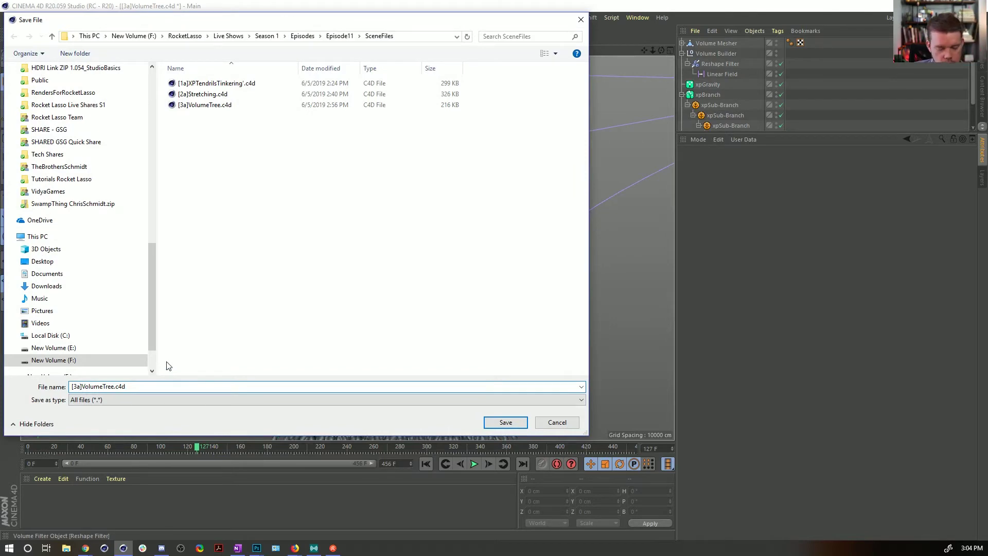
pyautogui.press('Return')
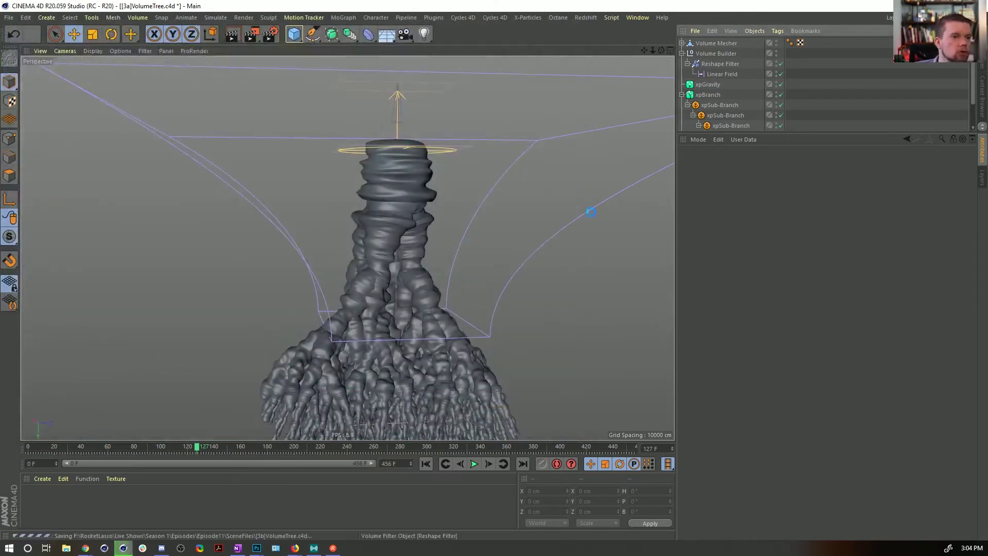
# - Bake the deformed Volume Mesher to a plain mesh and delete the original, the Volume Builder null and xpGravity
pyautogui.click(714, 43)
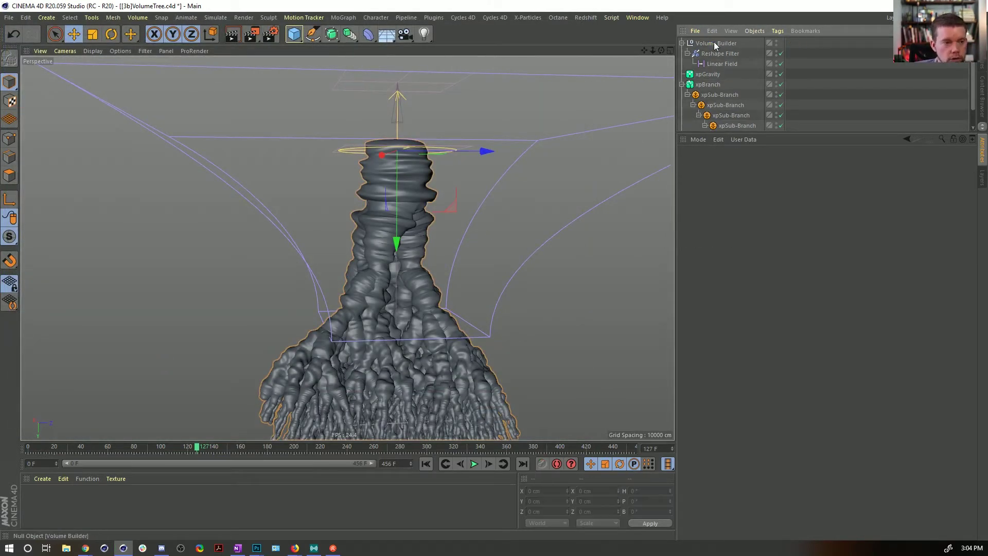
pyautogui.click(700, 65)
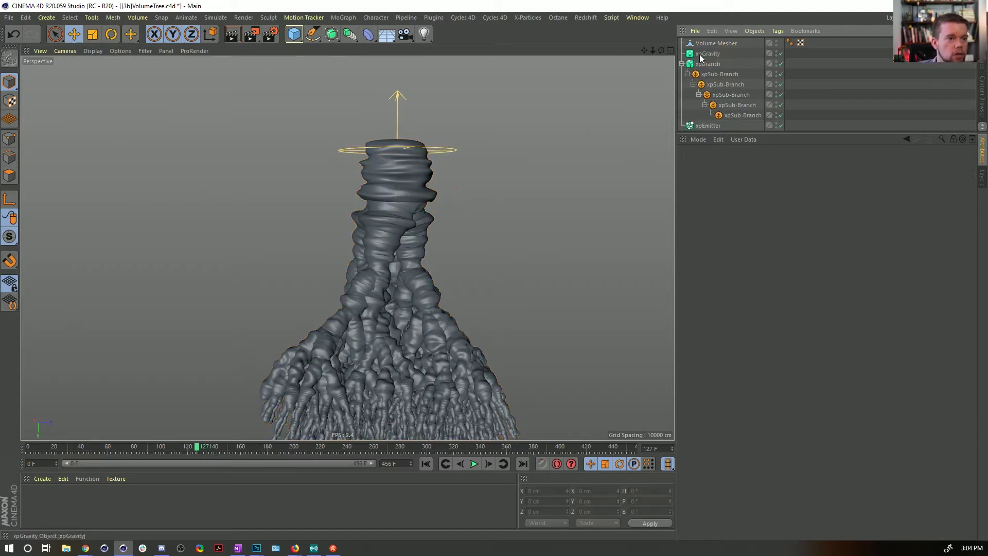
pyautogui.click(699, 54)
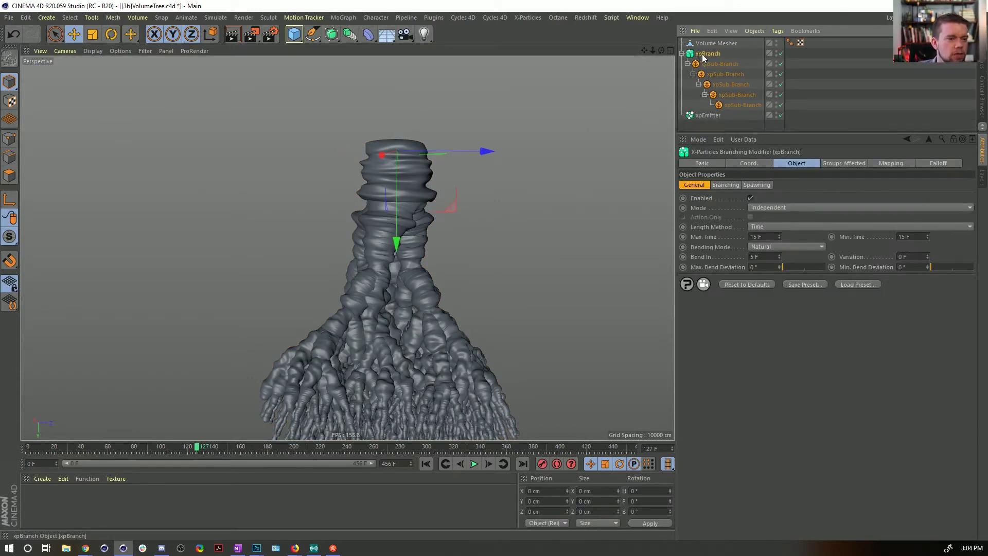
# - Undo the recent object deletions one by one and redo them
pyautogui.hotkey('ctrl', 'z')
pyautogui.hotkey('ctrl', 'z')
pyautogui.hotkey('ctrl', 'z')
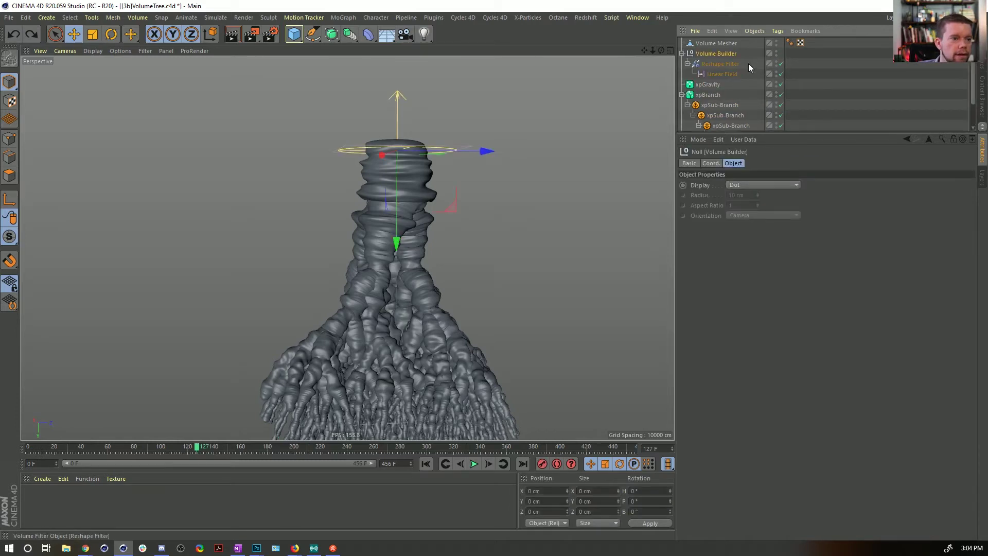
pyautogui.hotkey('ctrl', 'z')
pyautogui.hotkey('ctrl', 'z')
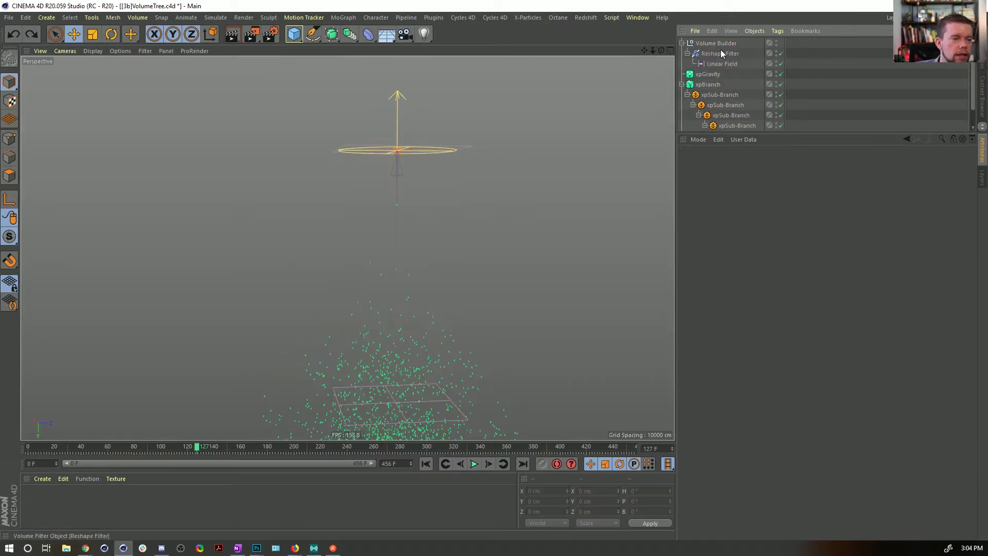
pyautogui.click(33, 36)
pyautogui.click(32, 36)
pyautogui.click(32, 36)
pyautogui.click(32, 36)
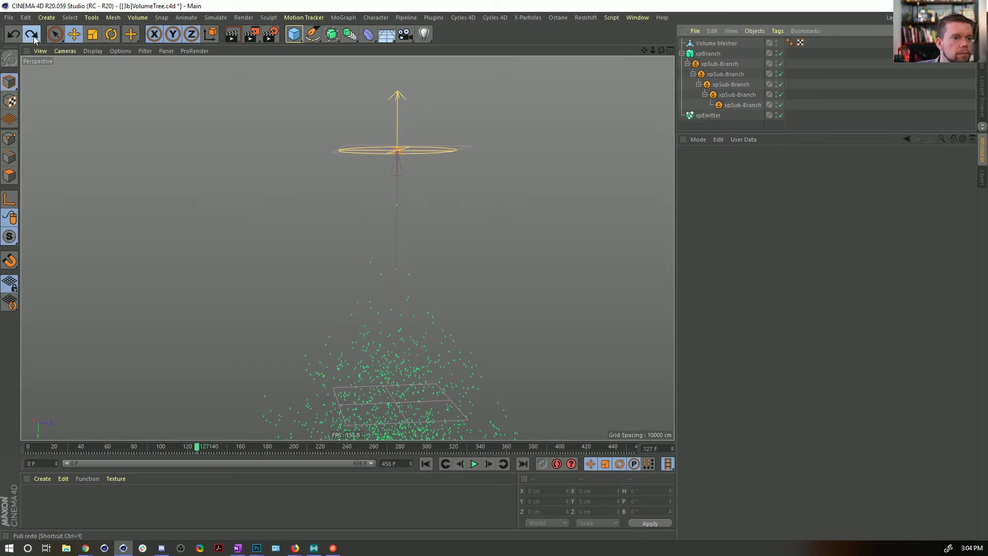
# - Remove the remaining xpBranch hierarchy and xpEmitter, keeping only the baked Volume Mesher object
pyautogui.click(32, 36)
pyautogui.hotkey('ctrl', 'z')
pyautogui.hotkey('ctrl', 'z')
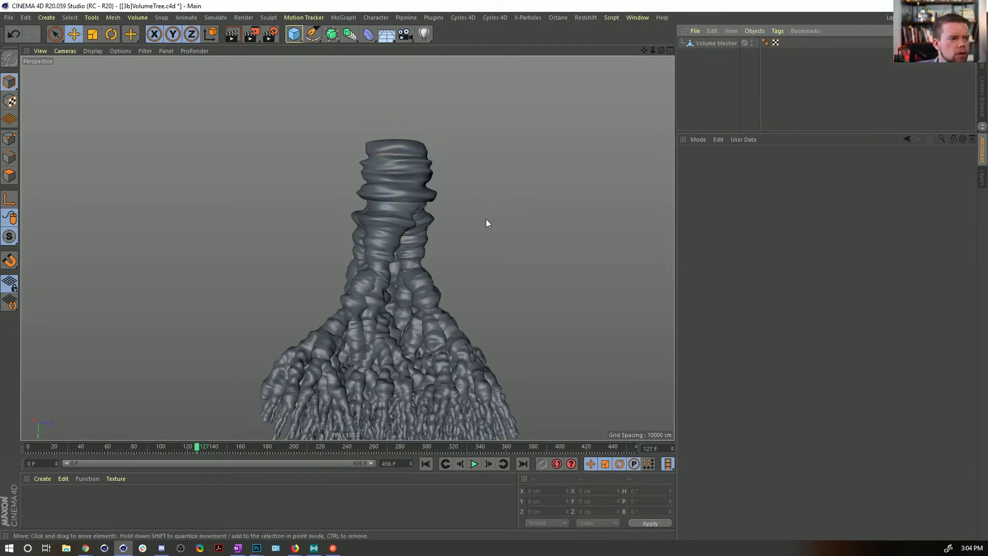
# - Save the scene containing only the baked tree mesh as [3c]VolumeTree.c4d
pyautogui.keyDown('alt'); pyautogui.moveTo(416, 245); pyautogui.dragTo(425, 228, button='middle'); pyautogui.keyUp('alt')
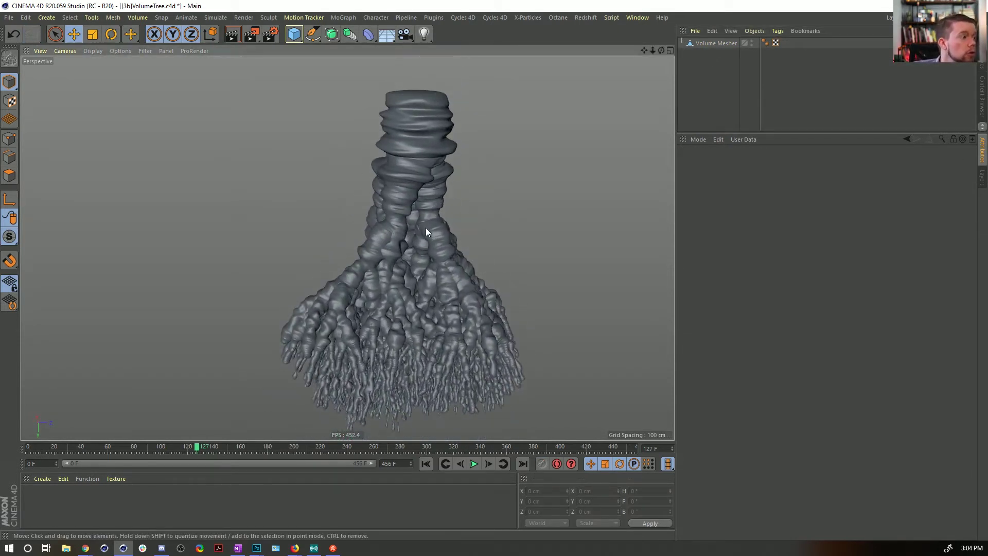
pyautogui.hotkey('ctrl', 'shift', 's')
pyautogui.click(81, 387)
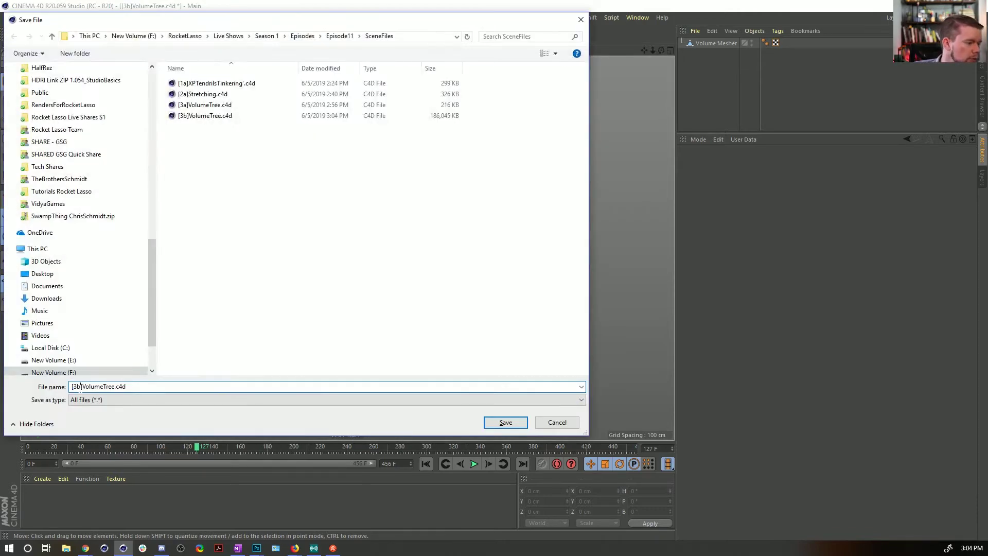
pyautogui.press('Return')
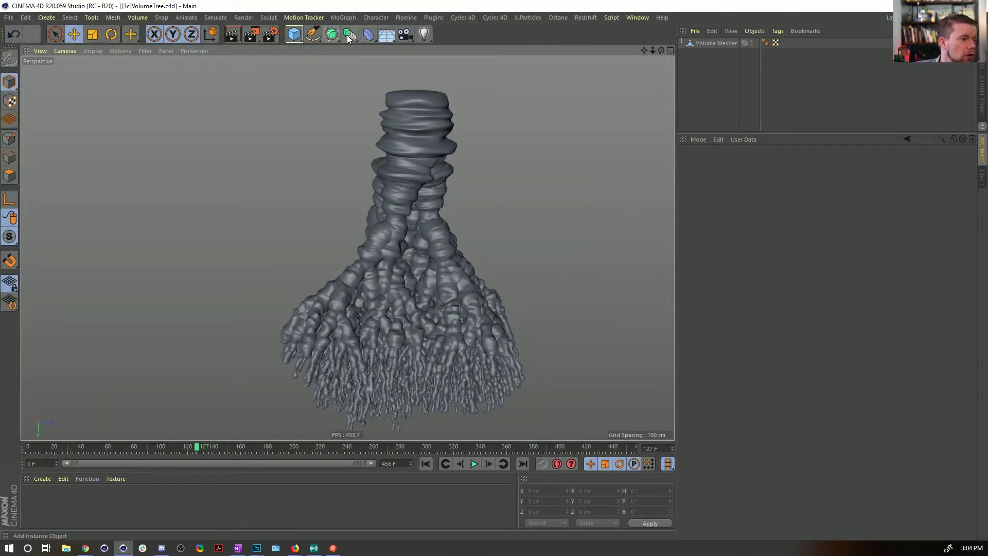
# - Place the baked tree mesh inside a new Volume Builder with a 5 cm voxel size
pyautogui.click(350, 34)
pyautogui.click(420, 129)
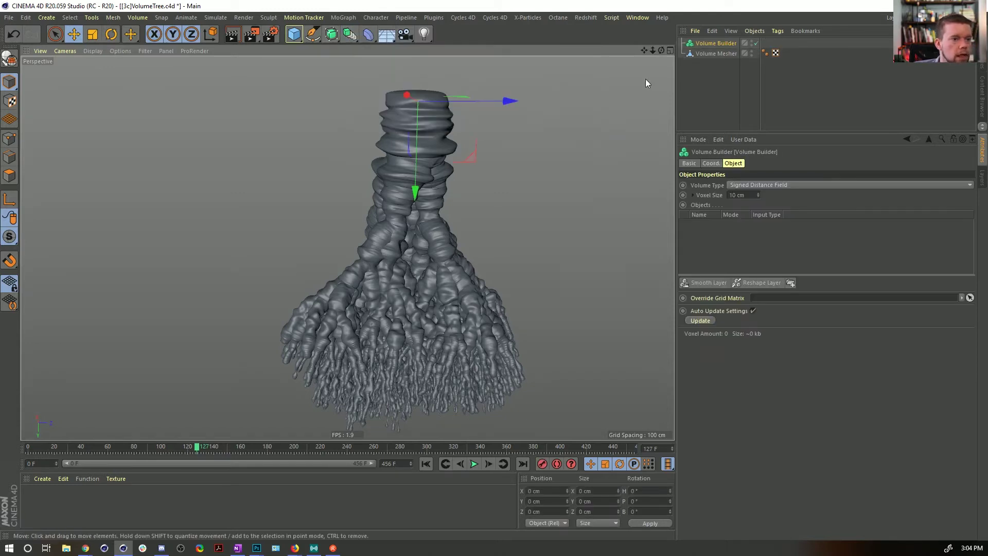
pyautogui.moveTo(711, 54); pyautogui.dragTo(721, 41)
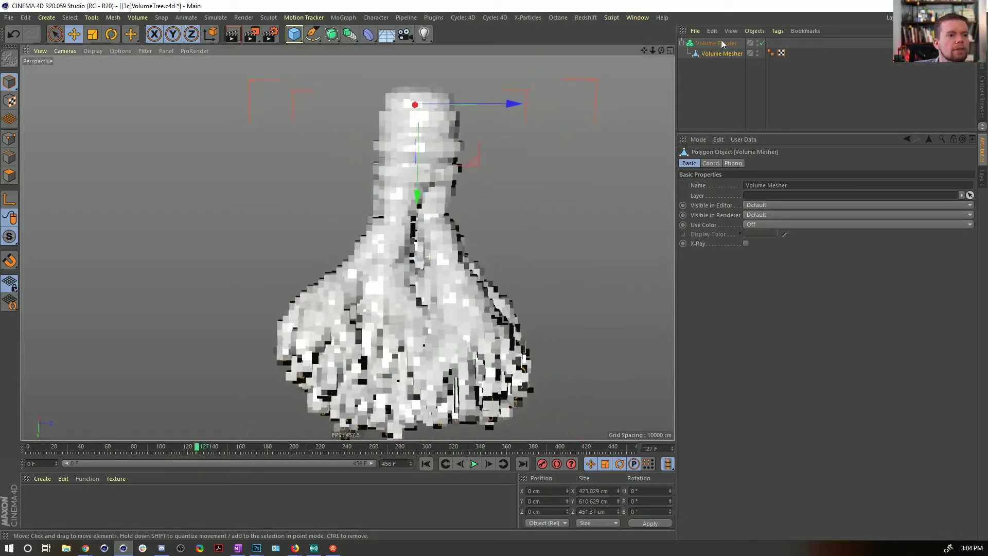
pyautogui.click(721, 44)
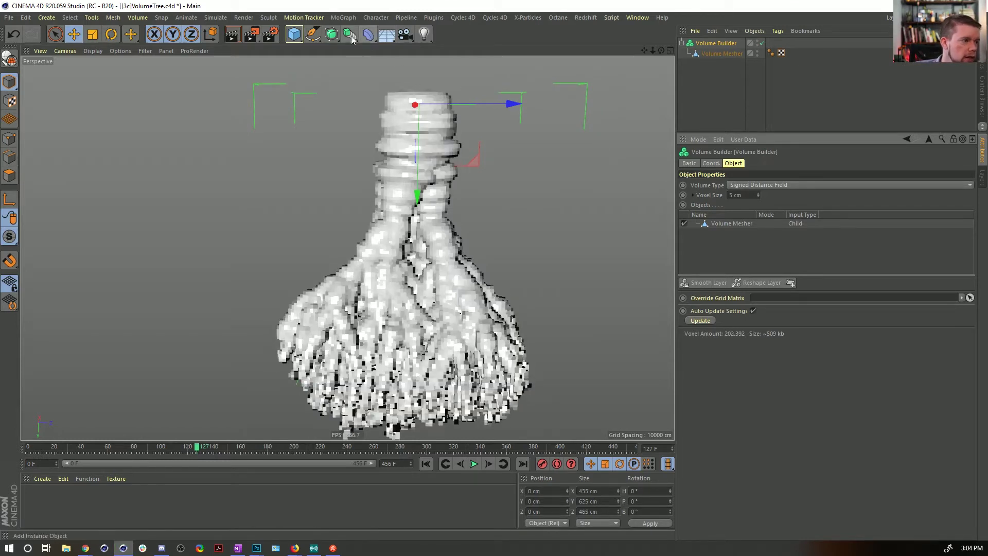
# - Add a new Volume Mesher and make the Volume Builder its child
pyautogui.click(331, 34)
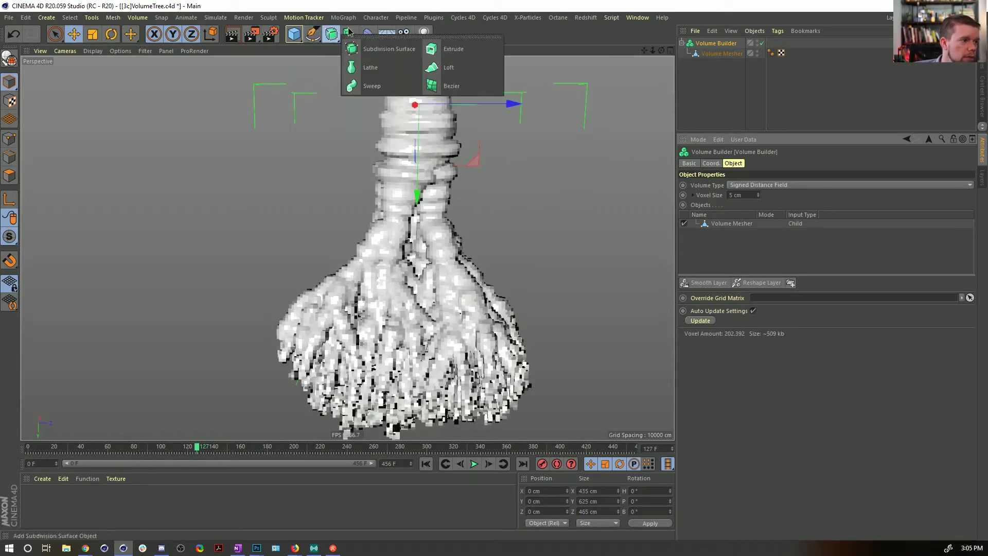
pyautogui.click(348, 33)
pyautogui.click(474, 124)
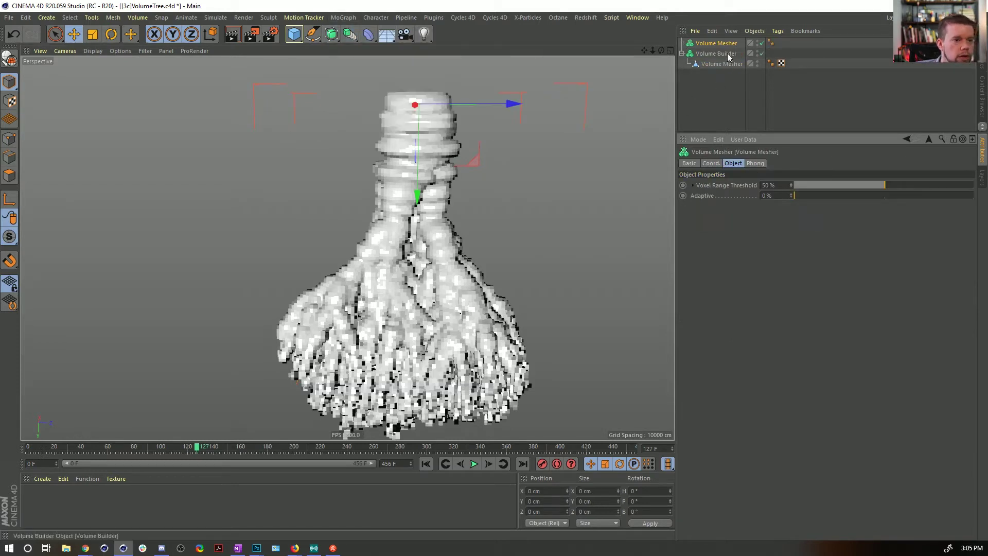
pyautogui.moveTo(727, 54); pyautogui.dragTo(733, 43)
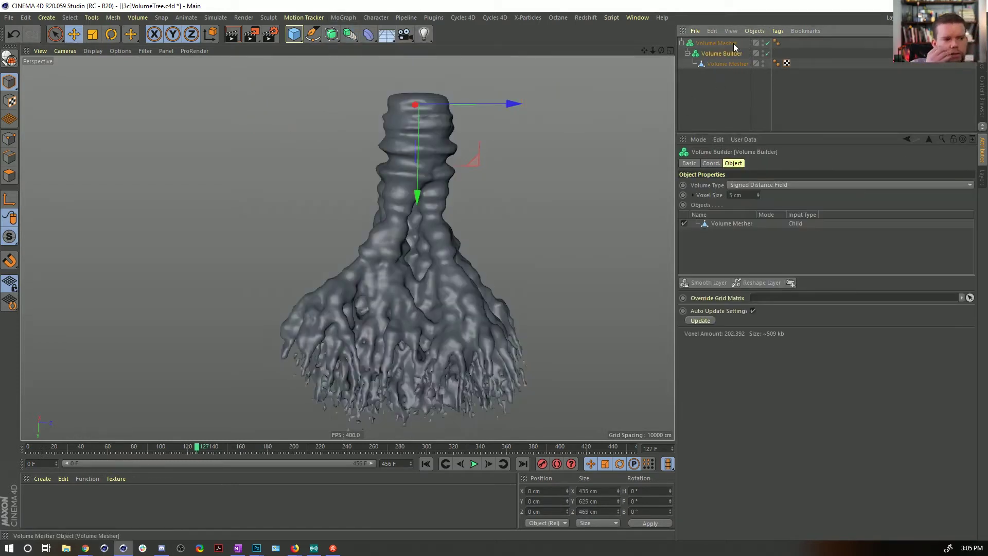
# - Refine the Volume Builder's voxel size, trying 3 cm and settling on 2 cm
pyautogui.keyDown('alt'); pyautogui.moveTo(411, 165); pyautogui.dragTo(429, 202); pyautogui.keyUp('alt')
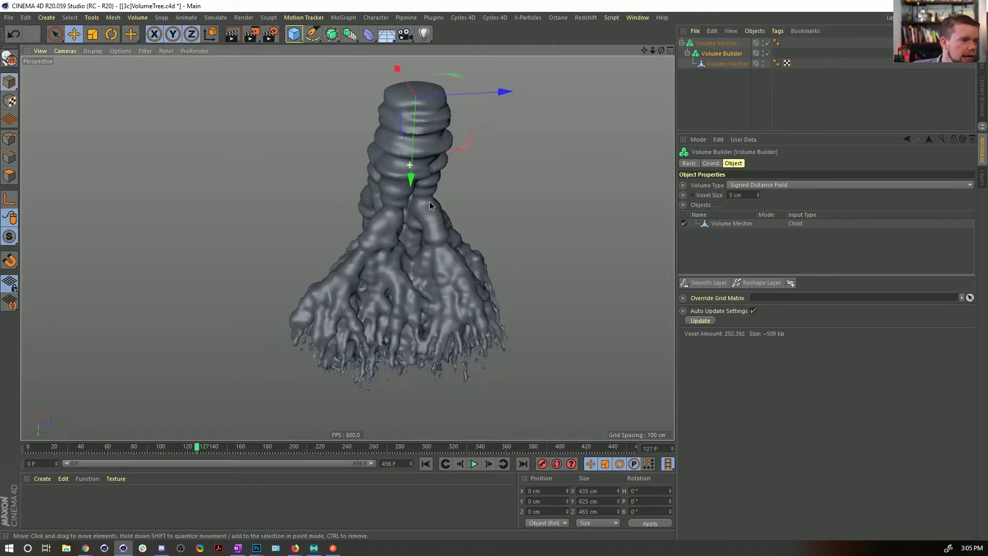
pyautogui.keyDown('alt'); pyautogui.moveTo(407, 229); pyautogui.dragTo(447, 216, button='right'); pyautogui.keyUp('alt')
pyautogui.moveTo(447, 216)
pyautogui.keyDown('alt'); pyautogui.mouseDown()
pyautogui.moveTo(433, 211)
pyautogui.moveTo(468, 217)
pyautogui.moveTo(467, 240)
pyautogui.moveTo(458, 227)
pyautogui.mouseUp(); pyautogui.keyUp('alt')
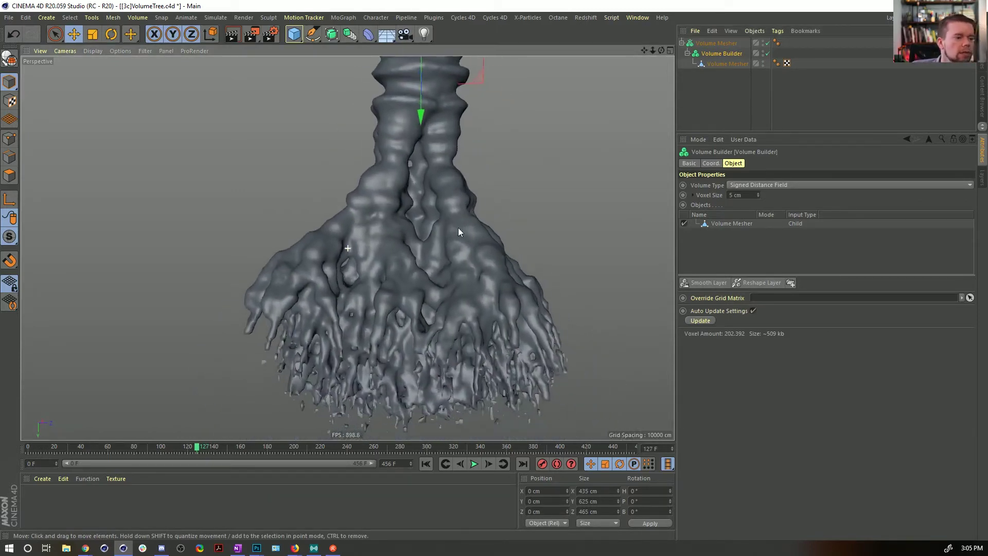
pyautogui.click(753, 193)
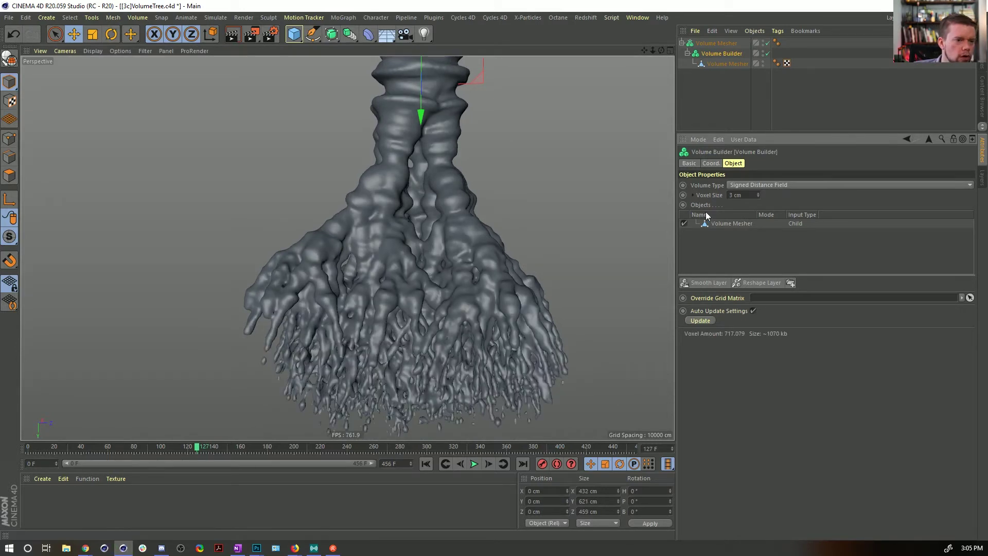
pyautogui.click(741, 195)
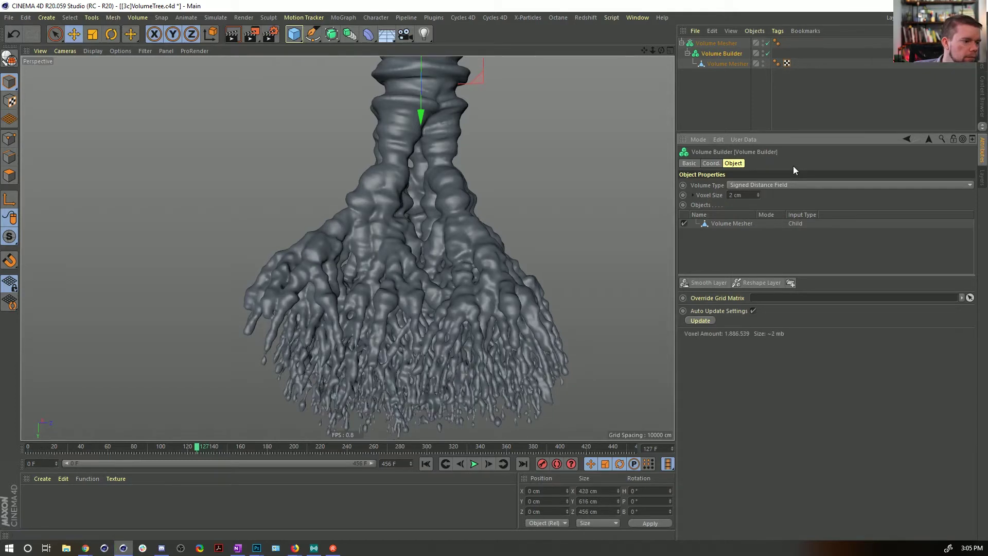
pyautogui.keyDown('alt'); pyautogui.moveTo(411, 230); pyautogui.dragTo(431, 264); pyautogui.keyUp('alt')
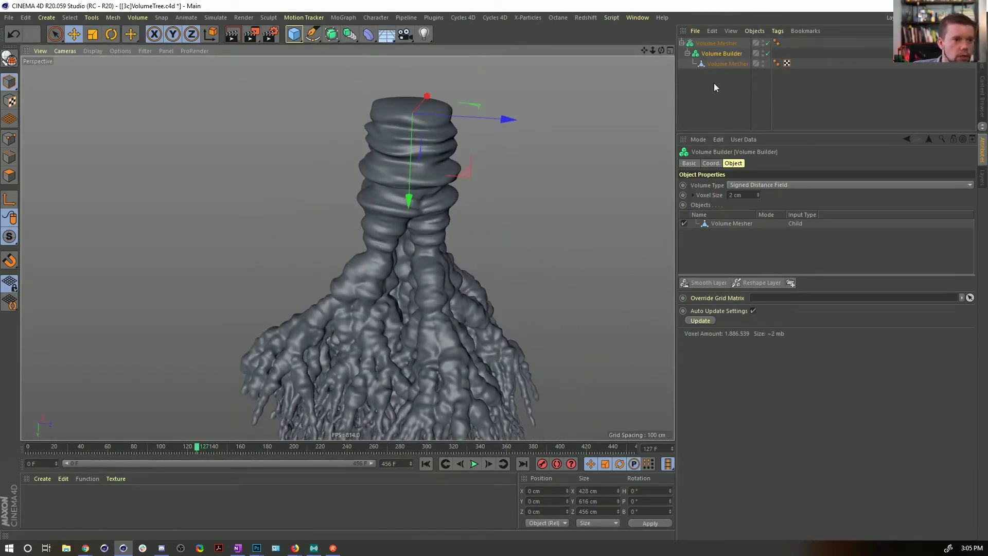
# - Raise the outer Volume Mesher's Adaptive value, comparing polygon densities between about 15% and 20% and settling on 17.2%
pyautogui.click(719, 44)
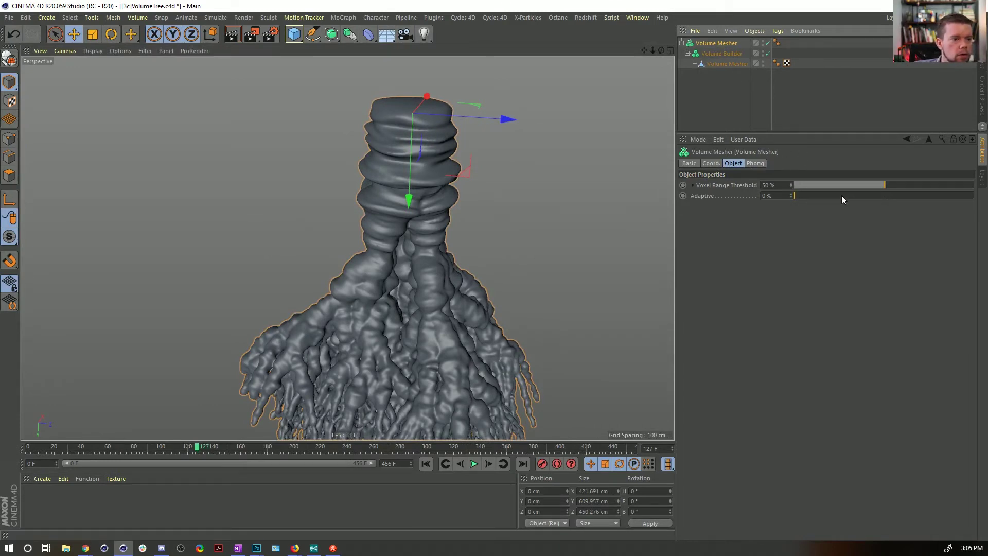
pyautogui.moveTo(835, 196); pyautogui.dragTo(782, 192)
pyautogui.keyDown('alt'); pyautogui.moveTo(397, 178); pyautogui.dragTo(450, 186, button='right'); pyautogui.keyUp('alt')
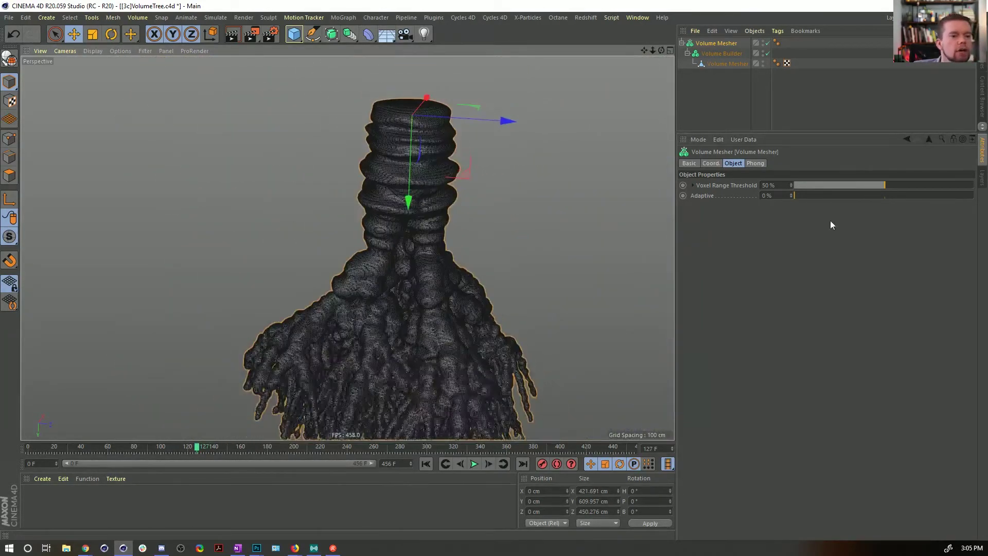
pyautogui.click(813, 195)
pyautogui.click(831, 195)
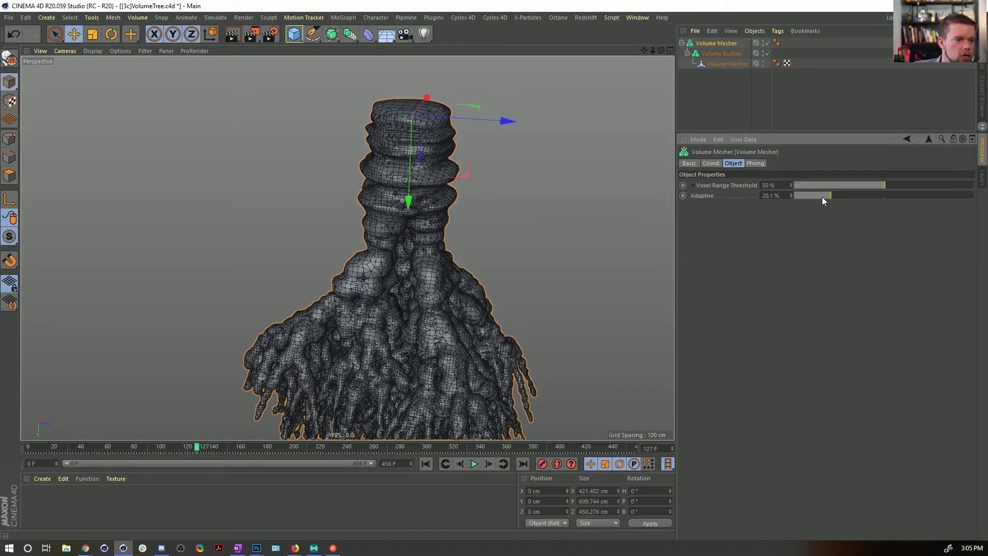
pyautogui.click(821, 197)
pyautogui.keyDown('alt'); pyautogui.moveTo(453, 393); pyautogui.dragTo(409, 280, button='middle'); pyautogui.keyUp('alt')
pyautogui.keyDown('alt'); pyautogui.moveTo(410, 281); pyautogui.dragTo(412, 333); pyautogui.keyUp('alt')
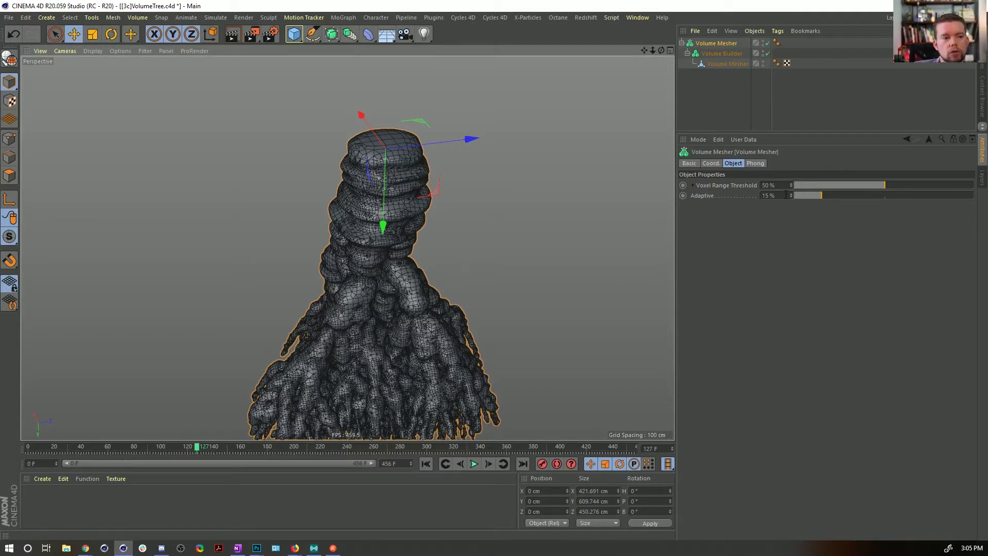
pyautogui.click(825, 197)
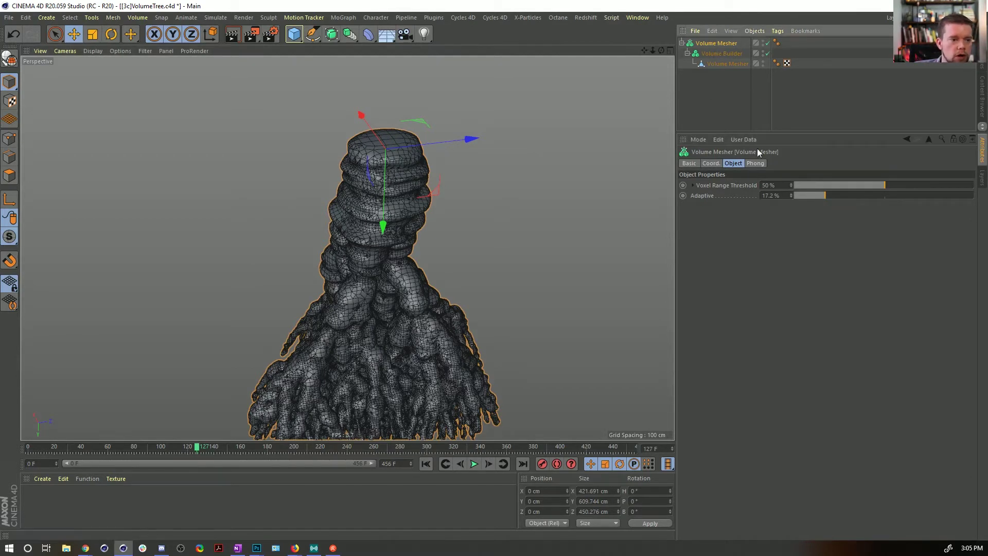
# - Set the Volume Builder's voxel size to 1 cm and check the mesh on the roots and trunk
pyautogui.click(722, 54)
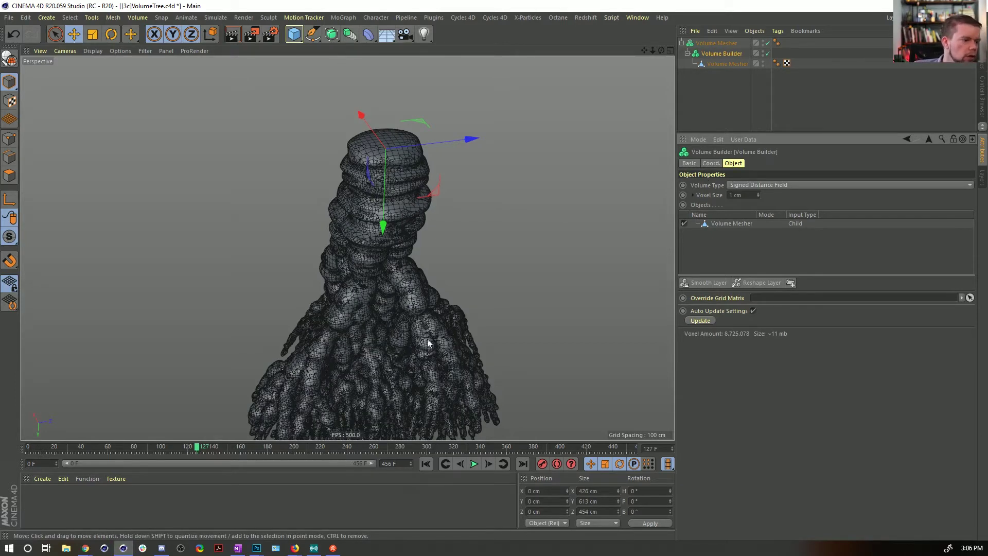
pyautogui.keyDown('alt'); pyautogui.moveTo(355, 350); pyautogui.dragTo(347, 249, button='middle'); pyautogui.keyUp('alt')
pyautogui.keyDown('alt'); pyautogui.moveTo(346, 249); pyautogui.dragTo(426, 335); pyautogui.keyUp('alt')
pyautogui.keyDown('alt'); pyautogui.moveTo(364, 314); pyautogui.dragTo(489, 291, button='right'); pyautogui.keyUp('alt')
pyautogui.keyDown('alt'); pyautogui.moveTo(490, 291); pyautogui.dragTo(498, 250); pyautogui.keyUp('alt')
pyautogui.keyDown('alt'); pyautogui.moveTo(497, 250); pyautogui.dragTo(437, 268, button='right'); pyautogui.keyUp('alt')
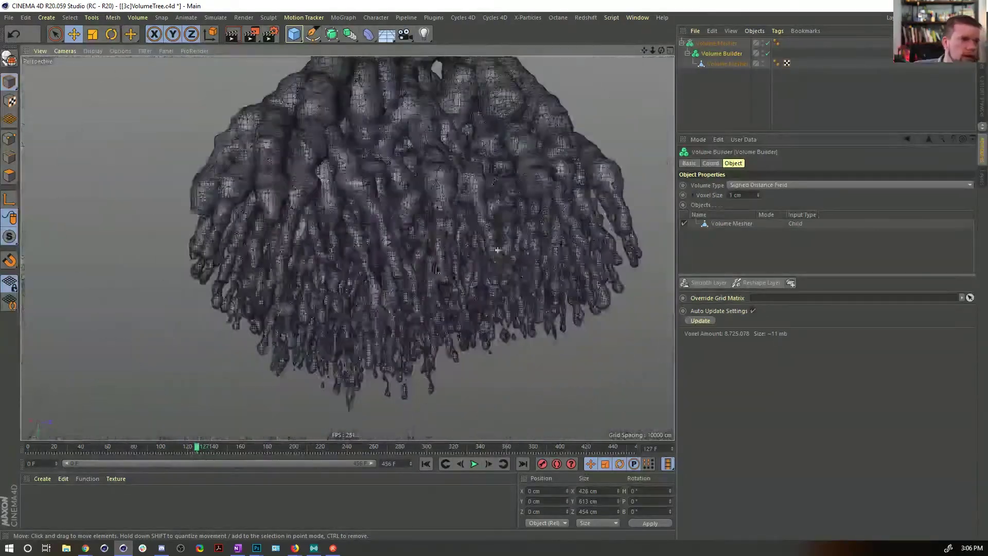
pyautogui.keyDown('alt'); pyautogui.moveTo(436, 268); pyautogui.dragTo(406, 410, button='middle'); pyautogui.keyUp('alt')
pyautogui.keyDown('alt'); pyautogui.moveTo(463, 289); pyautogui.dragTo(422, 327, button='right'); pyautogui.keyUp('alt')
pyautogui.keyDown('alt'); pyautogui.moveTo(408, 269); pyautogui.dragTo(440, 289); pyautogui.keyUp('alt')
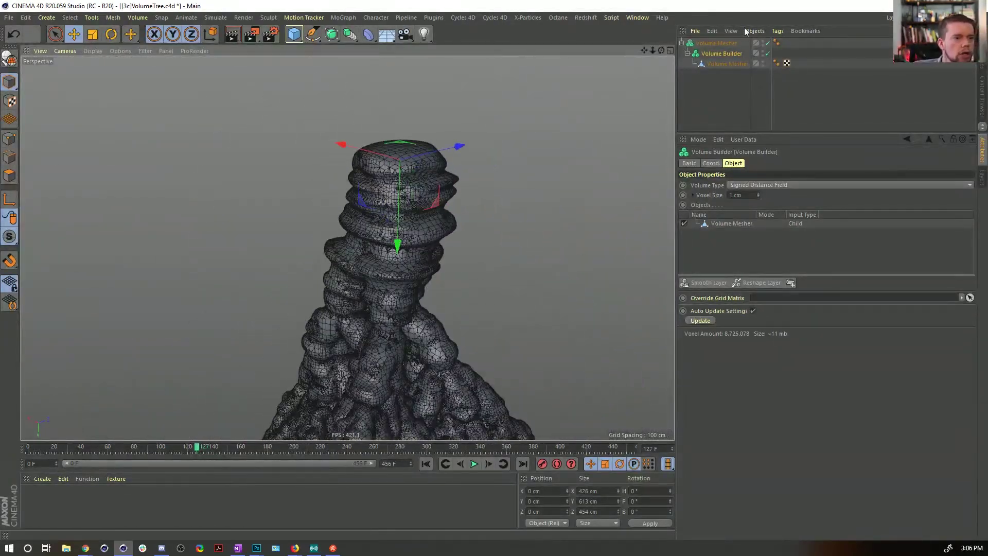
# - Make the outer Volume Mesher editable, converting the whole remeshed tree into one polygon object
pyautogui.keyDown('alt'); pyautogui.moveTo(418, 181); pyautogui.dragTo(484, 154, button='right'); pyautogui.keyUp('alt')
pyautogui.click(714, 43)
pyautogui.press('c')
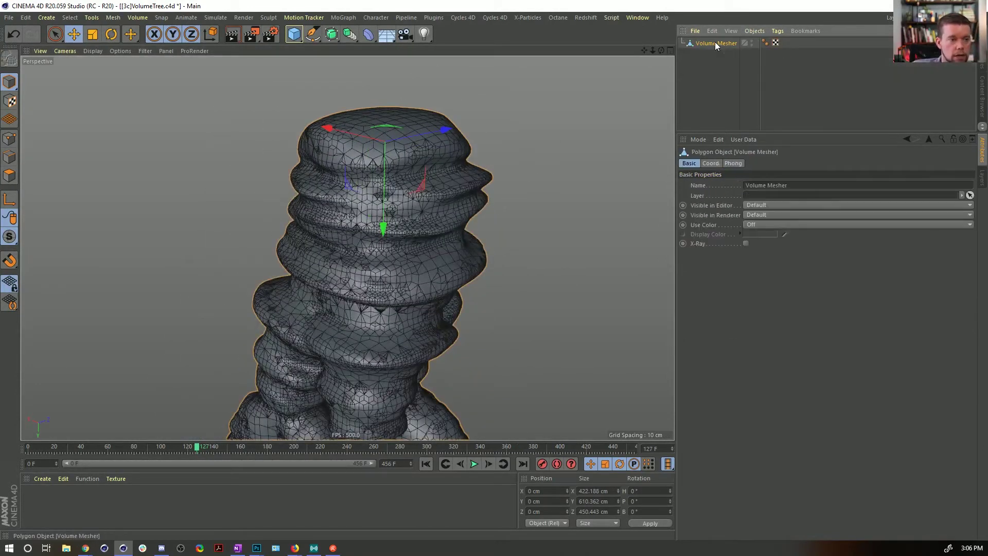
pyautogui.keyDown('alt'); pyautogui.moveTo(380, 399); pyautogui.dragTo(346, 247, button='middle'); pyautogui.keyUp('alt')
pyautogui.keyDown('alt'); pyautogui.moveTo(364, 184); pyautogui.dragTo(189, 253, button='right'); pyautogui.keyUp('alt')
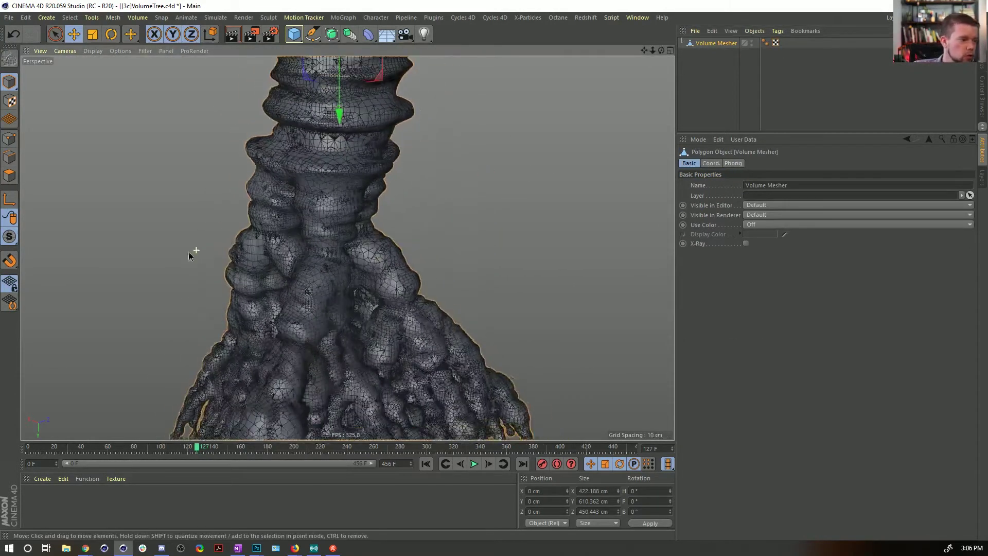
pyautogui.keyDown('alt'); pyautogui.moveTo(320, 233); pyautogui.dragTo(434, 242); pyautogui.keyUp('alt')
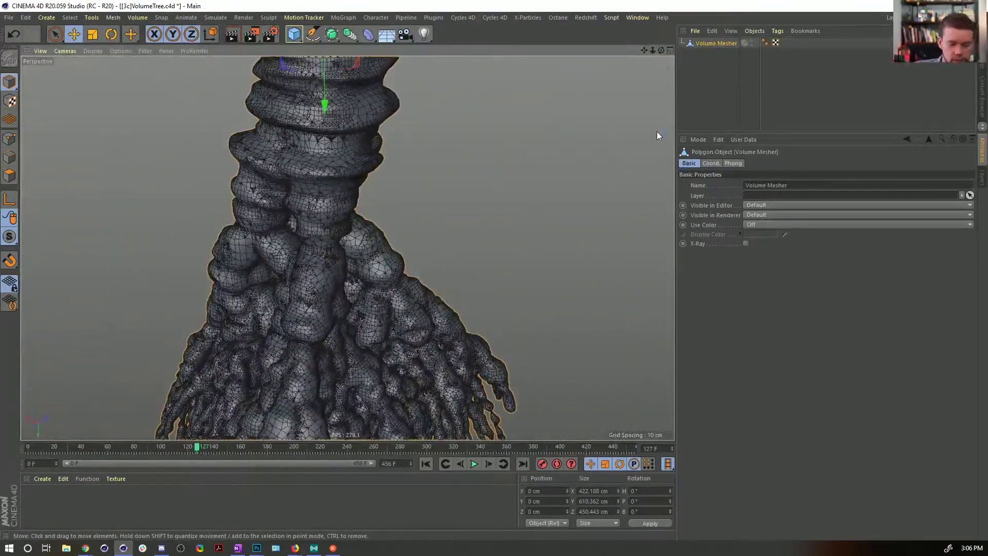
# - Switch the viewport to Gouraud shading without lines to view the tree's smooth surface
pyautogui.press('n')
pyautogui.press('a')
pyautogui.moveTo(314, 243)
pyautogui.keyDown('alt'); pyautogui.mouseDown()
pyautogui.moveTo(329, 243)
pyautogui.moveTo(304, 203)
pyautogui.mouseUp(); pyautogui.keyUp('alt')
pyautogui.keyDown('alt'); pyautogui.moveTo(324, 130); pyautogui.dragTo(380, 189); pyautogui.keyUp('alt')
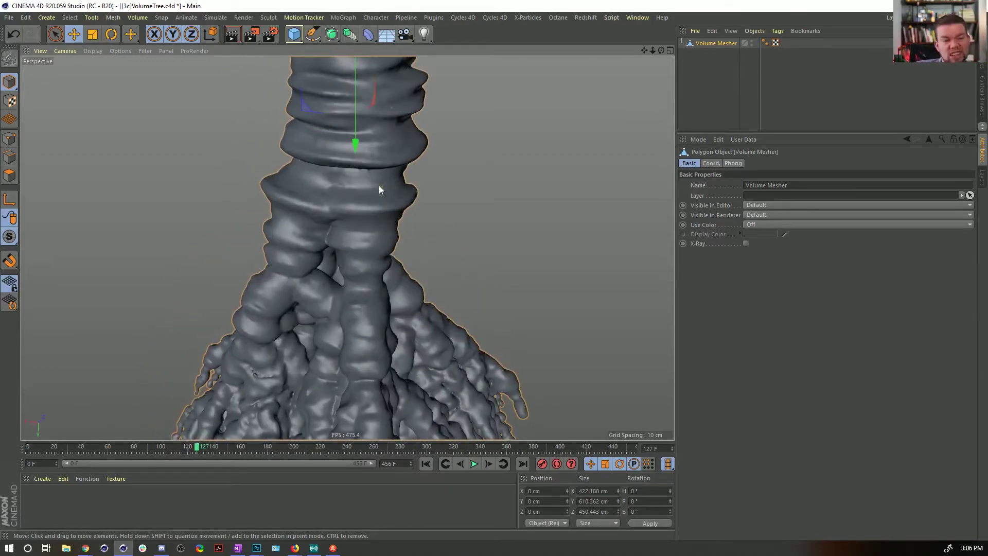
# - Try a Smoothing deformer with default settings as a child of the tree mesh, and delete it
pyautogui.moveTo(374, 36); pyautogui.dragTo(638, 156)
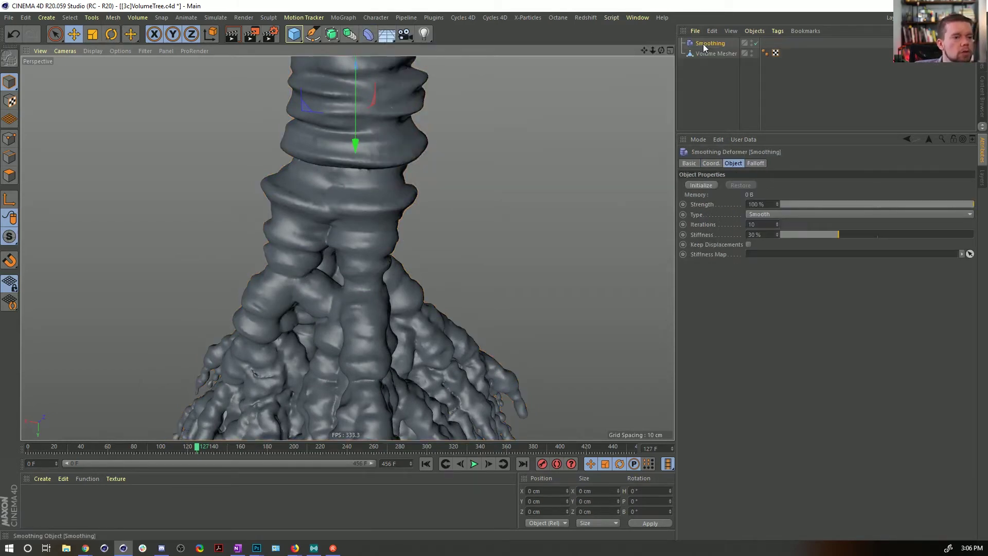
pyautogui.moveTo(708, 43); pyautogui.dragTo(712, 56)
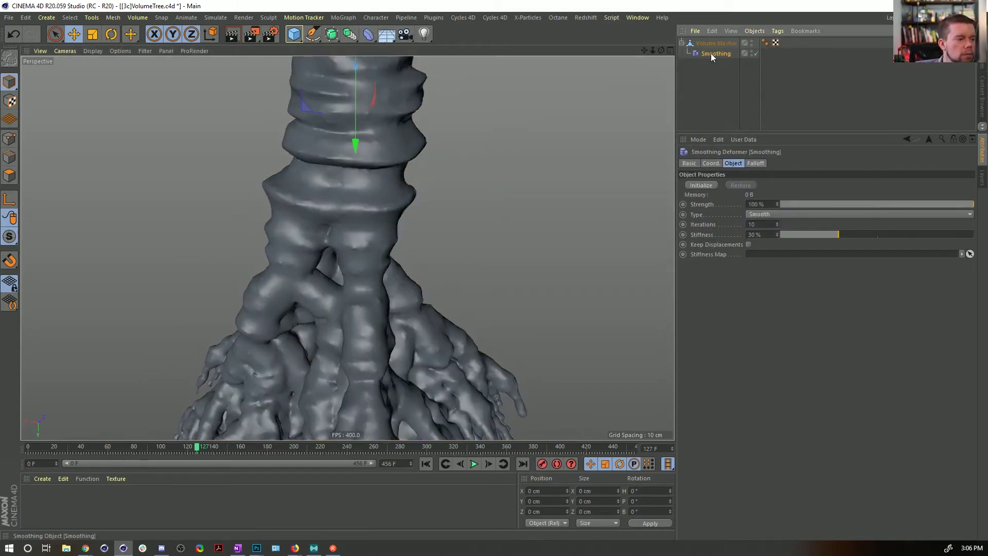
pyautogui.keyDown('alt'); pyautogui.moveTo(367, 146); pyautogui.dragTo(434, 149); pyautogui.keyUp('alt')
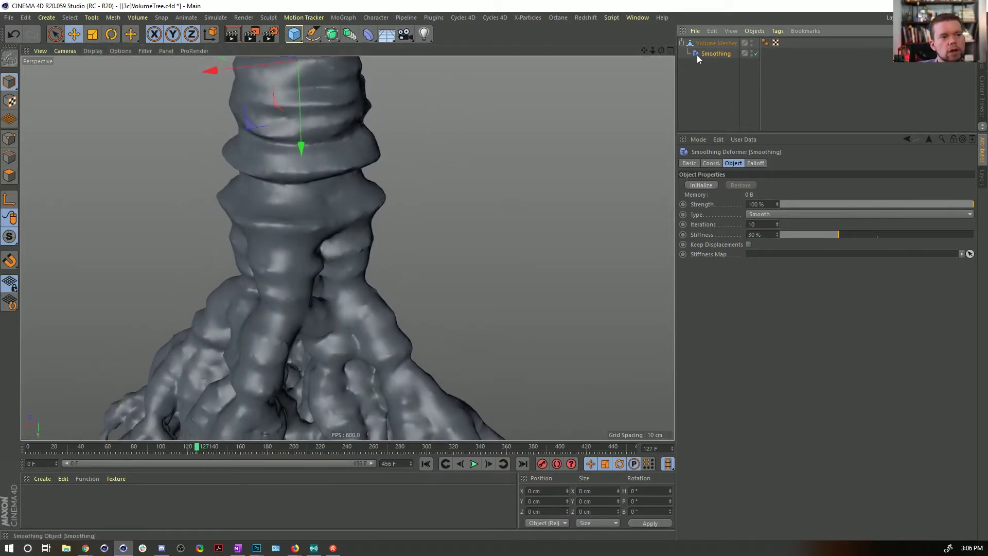
pyautogui.press('Delete')
# - Frame the tree in a tilted wide-angle perspective view looking down the trunk toward the roots
pyautogui.keyDown('alt'); pyautogui.moveTo(339, 176); pyautogui.dragTo(270, 263); pyautogui.keyUp('alt')
pyautogui.scroll(-5, 303, 242)
pyautogui.keyDown('alt'); pyautogui.moveTo(337, 221); pyautogui.dragTo(341, 281); pyautogui.keyUp('alt')
pyautogui.moveTo(653, 51); pyautogui.dragTo(587, 51)
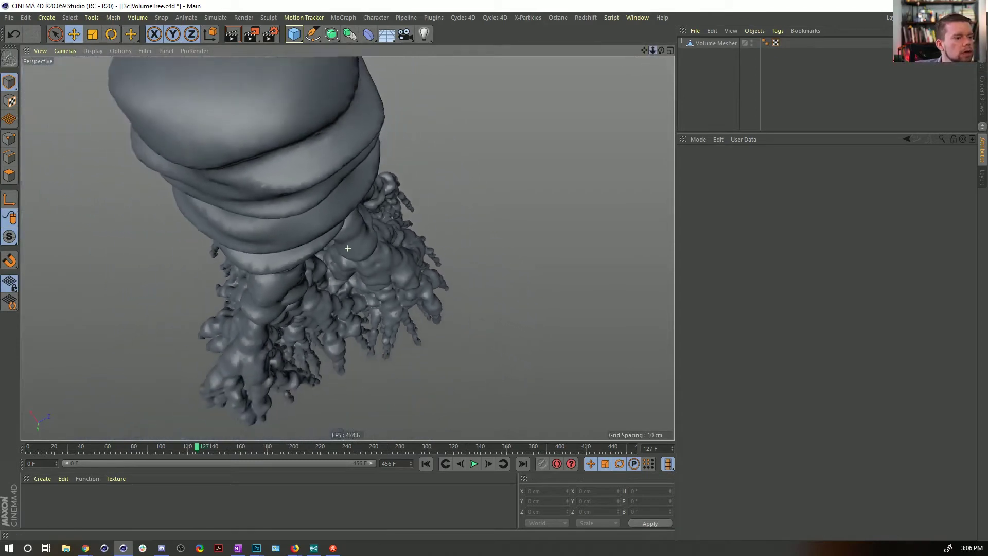
pyautogui.moveTo(348, 248)
pyautogui.keyDown('alt'); pyautogui.mouseDown()
pyautogui.moveTo(370, 141)
pyautogui.moveTo(326, 165)
pyautogui.moveTo(347, 167)
pyautogui.moveTo(344, 151)
pyautogui.moveTo(340, 165)
pyautogui.moveTo(372, 181)
pyautogui.moveTo(369, 168)
pyautogui.moveTo(325, 164)
pyautogui.moveTo(324, 176)
pyautogui.moveTo(307, 158)
pyautogui.moveTo(318, 161)
pyautogui.moveTo(321, 195)
pyautogui.moveTo(375, 166)
pyautogui.moveTo(344, 178)
pyautogui.moveTo(375, 195)
pyautogui.moveTo(333, 167)
pyautogui.moveTo(309, 178)
pyautogui.moveTo(331, 167)
pyautogui.mouseUp(); pyautogui.keyUp('alt')
pyautogui.scroll(-3, 350, 165)
pyautogui.moveTo(661, 51); pyautogui.dragTo(638, 50, button='right')
pyautogui.moveTo(394, 178)
pyautogui.keyDown('alt'); pyautogui.mouseDown()
pyautogui.moveTo(434, 183)
pyautogui.moveTo(386, 175)
pyautogui.mouseUp(); pyautogui.keyUp('alt')
pyautogui.keyDown('alt'); pyautogui.moveTo(348, 205); pyautogui.dragTo(212, 215); pyautogui.keyUp('alt')
pyautogui.moveTo(662, 51); pyautogui.dragTo(301, 216)
pyautogui.keyDown('alt'); pyautogui.moveTo(297, 223); pyautogui.dragTo(325, 205); pyautogui.keyUp('alt')
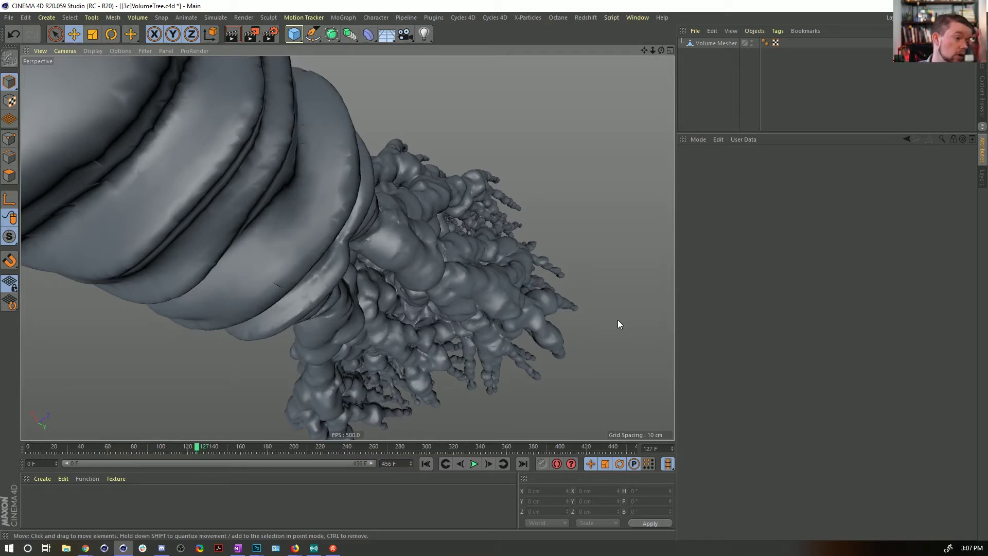
# - Add a Landscape object beneath the roots at Y about 399 cm, scaled up uniformly to about 2248 cm wide
pyautogui.click(294, 35)
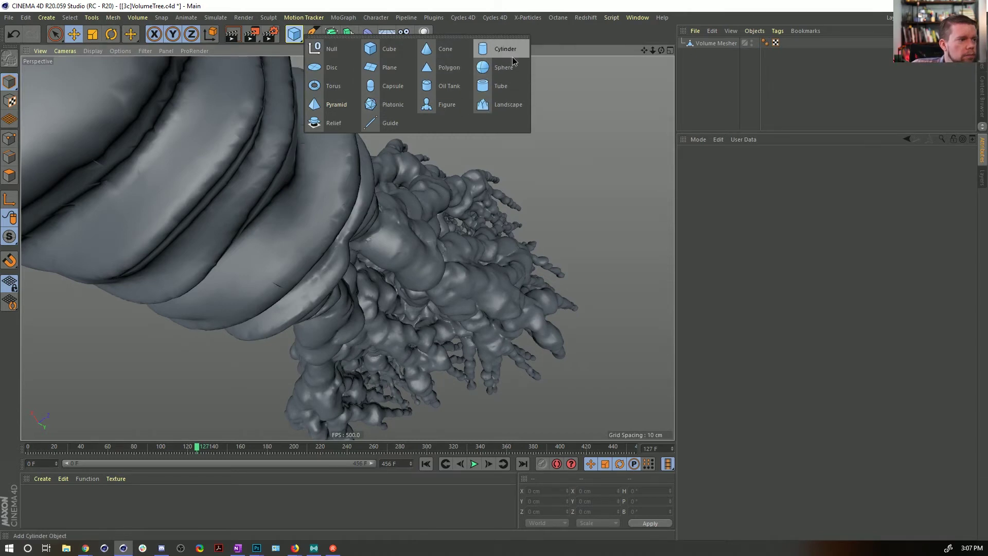
pyautogui.click(509, 104)
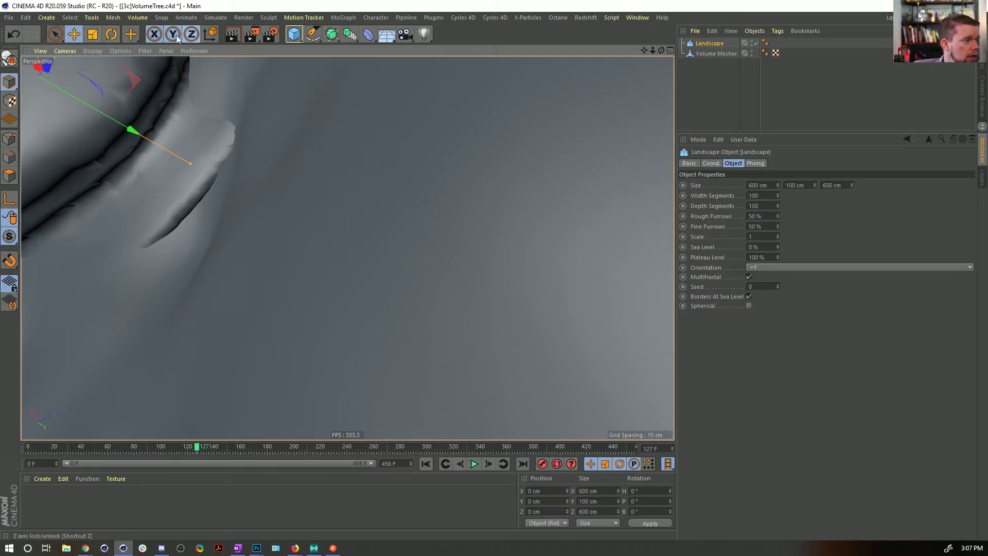
pyautogui.moveTo(190, 164); pyautogui.dragTo(442, 273)
pyautogui.press('t')
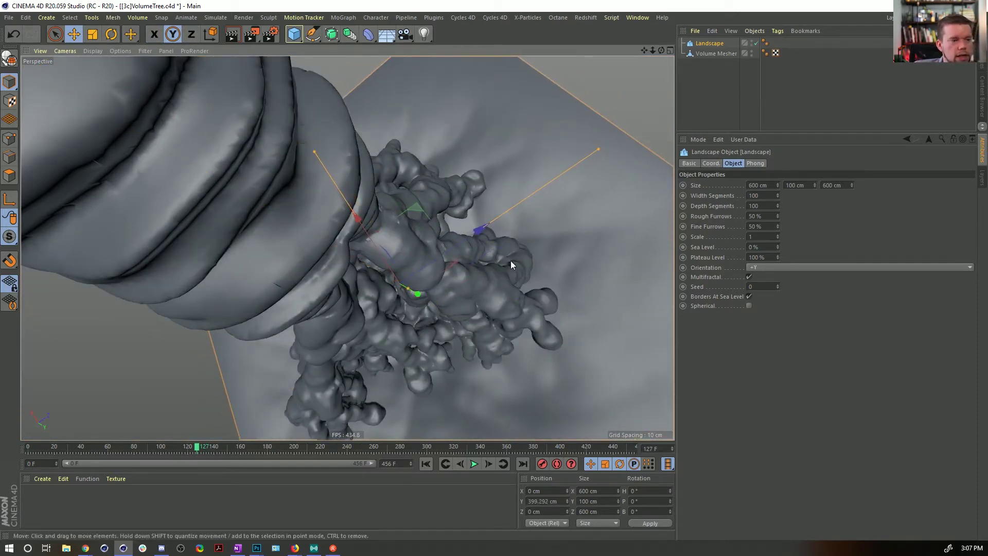
pyautogui.moveTo(510, 261); pyautogui.dragTo(617, 257)
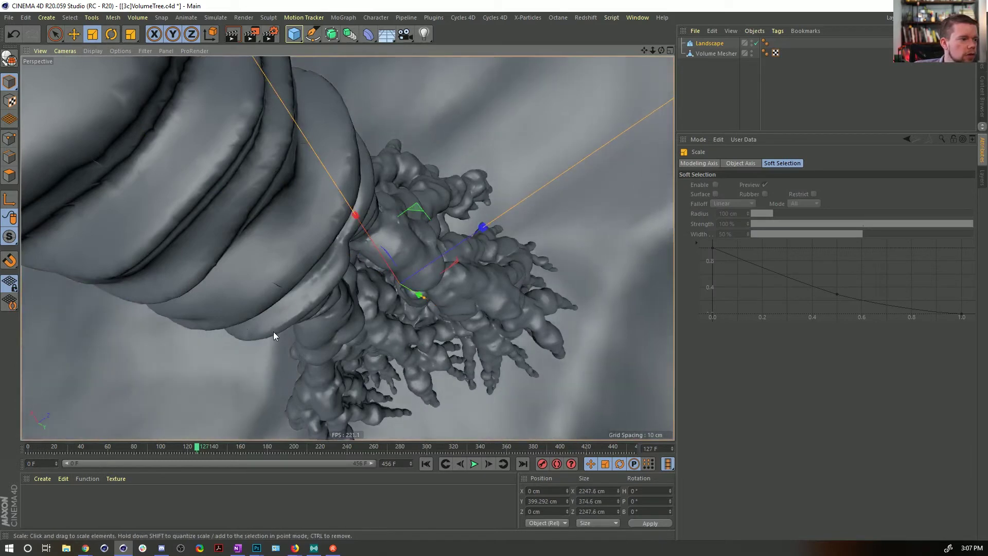
# - Turn off Borders At Sea Level on the Landscape, keeping Multifractal on after comparing it off
pyautogui.click(709, 43)
pyautogui.click(751, 276)
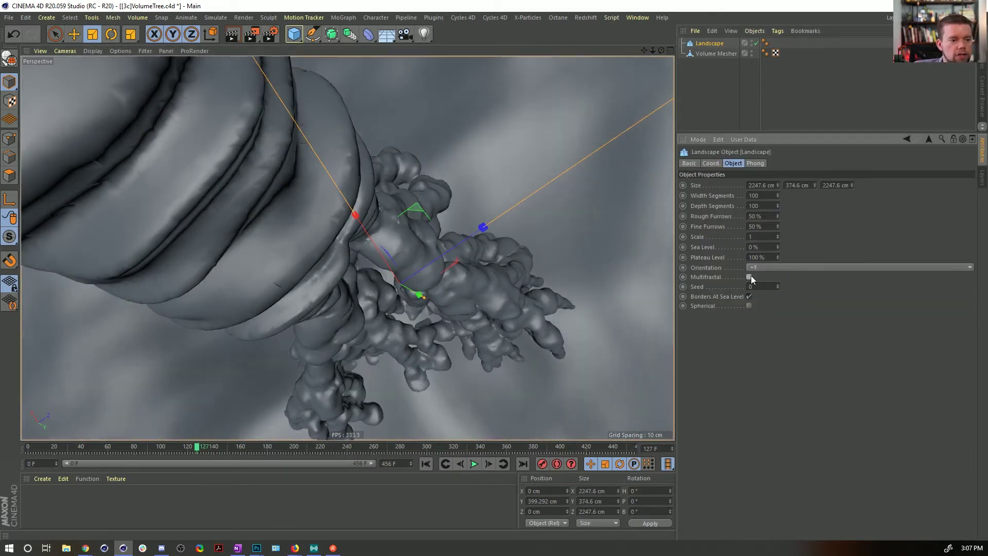
pyautogui.click(751, 276)
pyautogui.click(749, 297)
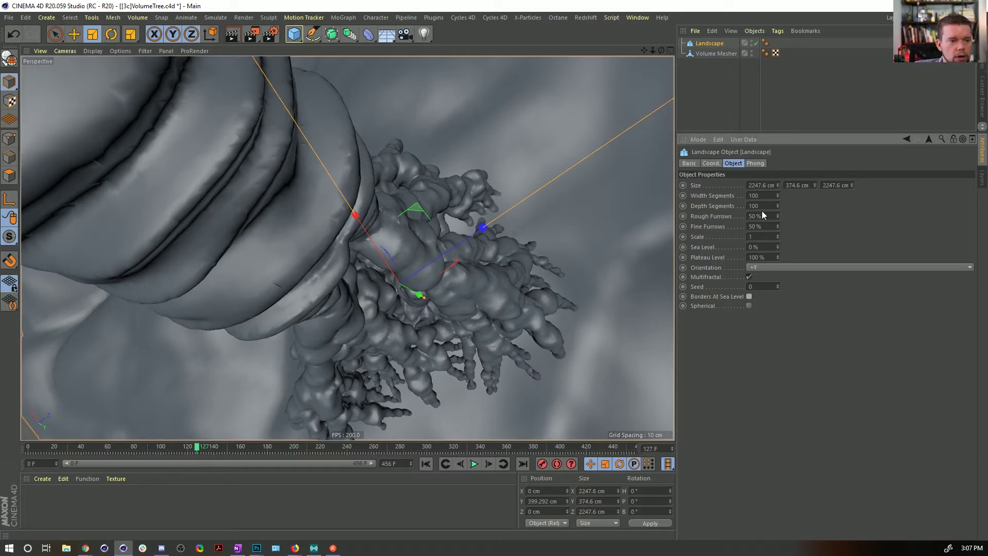
# - Set the Landscape's width and depth segments to 200 and its height to 769.6 cm
pyautogui.moveTo(749, 206); pyautogui.dragTo(753, 208)
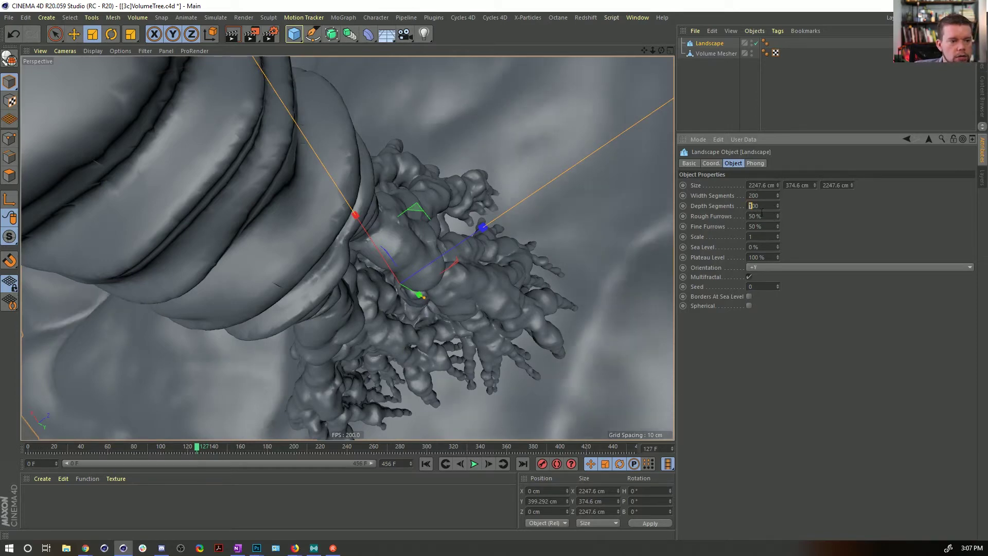
pyautogui.write('2')
pyautogui.press('Return')
pyautogui.moveTo(814, 186); pyautogui.dragTo(815, 112)
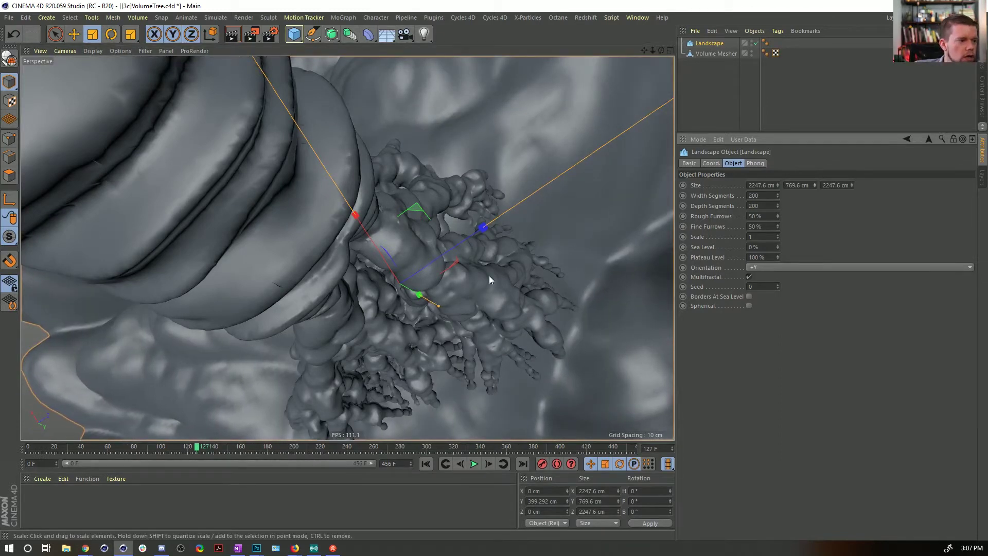
# - Create a Camera from the framed wide-angle view and inspect its position over the landscape from outside
pyautogui.click(405, 34)
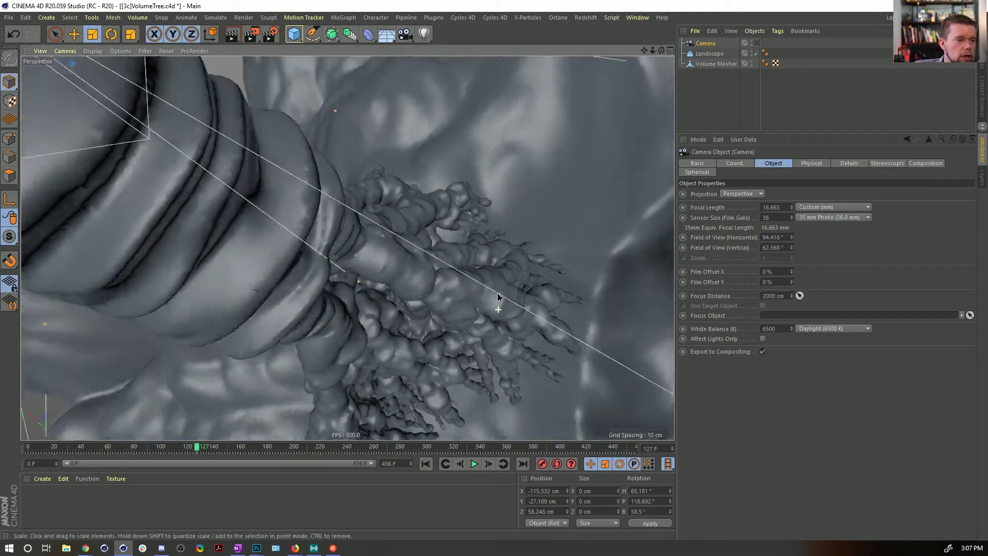
pyautogui.keyDown('alt'); pyautogui.moveTo(498, 298); pyautogui.dragTo(451, 304, button='right'); pyautogui.keyUp('alt')
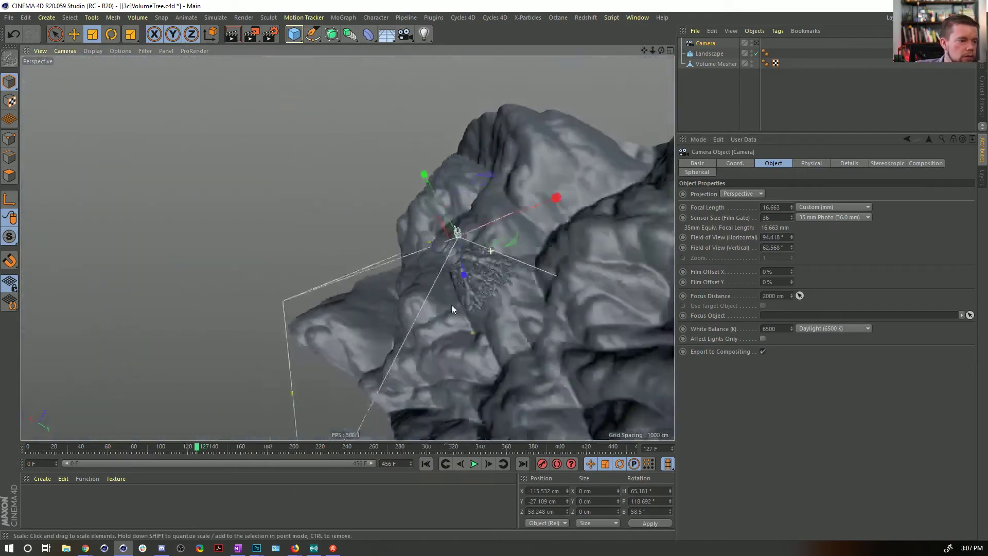
pyautogui.keyDown('alt'); pyautogui.moveTo(452, 305); pyautogui.dragTo(373, 246); pyautogui.keyUp('alt')
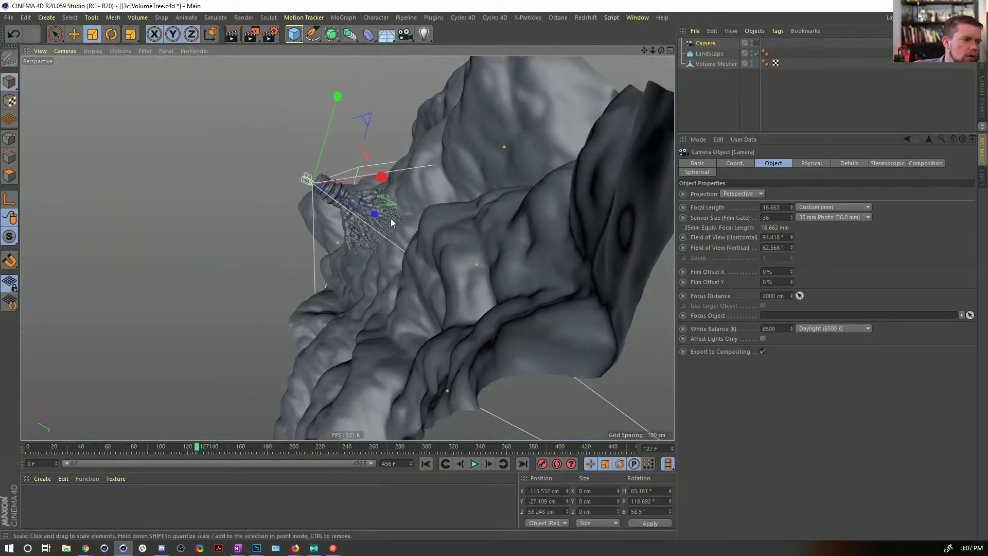
pyautogui.keyDown('alt'); pyautogui.moveTo(575, 243); pyautogui.dragTo(557, 229); pyautogui.keyUp('alt')
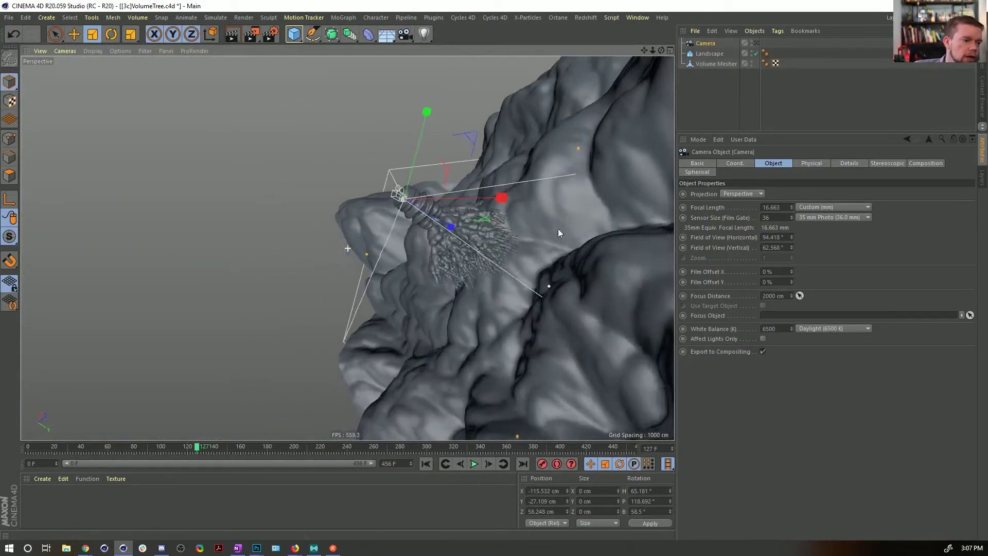
# - Move the Landscape along the Y axis to about 308 cm so it sits closer to the tree
pyautogui.click(714, 55)
pyautogui.keyDown('alt'); pyautogui.moveTo(535, 349); pyautogui.dragTo(539, 286); pyautogui.keyUp('alt')
pyautogui.press('e')
pyautogui.keyDown('alt'); pyautogui.moveTo(514, 239); pyautogui.dragTo(588, 274); pyautogui.keyUp('alt')
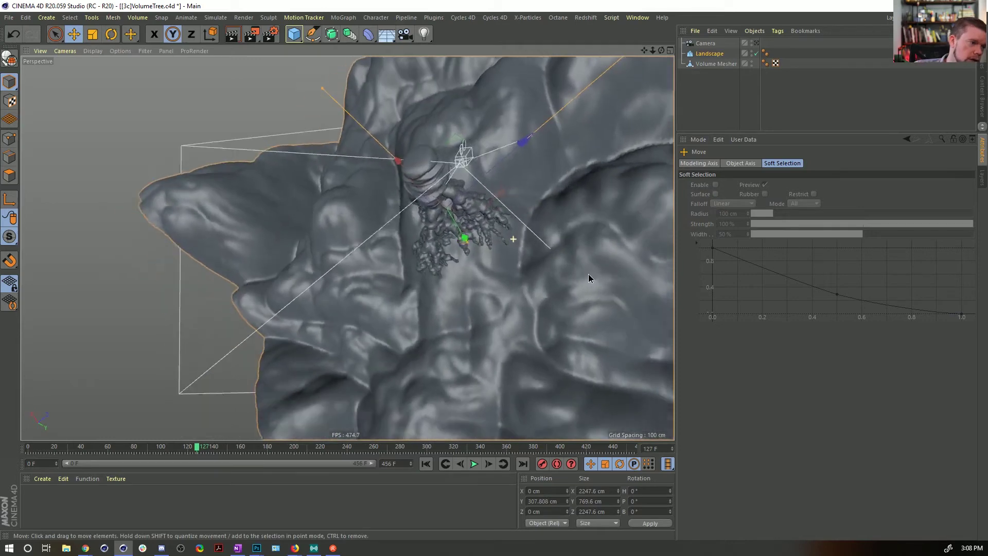
# - Look through the Camera and set the Landscape's seed to 6
pyautogui.click(757, 44)
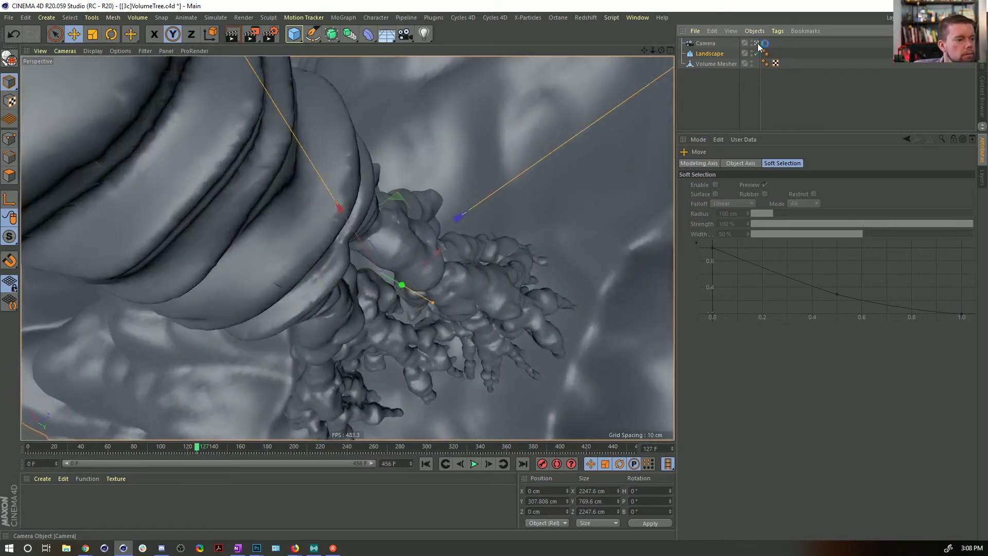
pyautogui.click(714, 54)
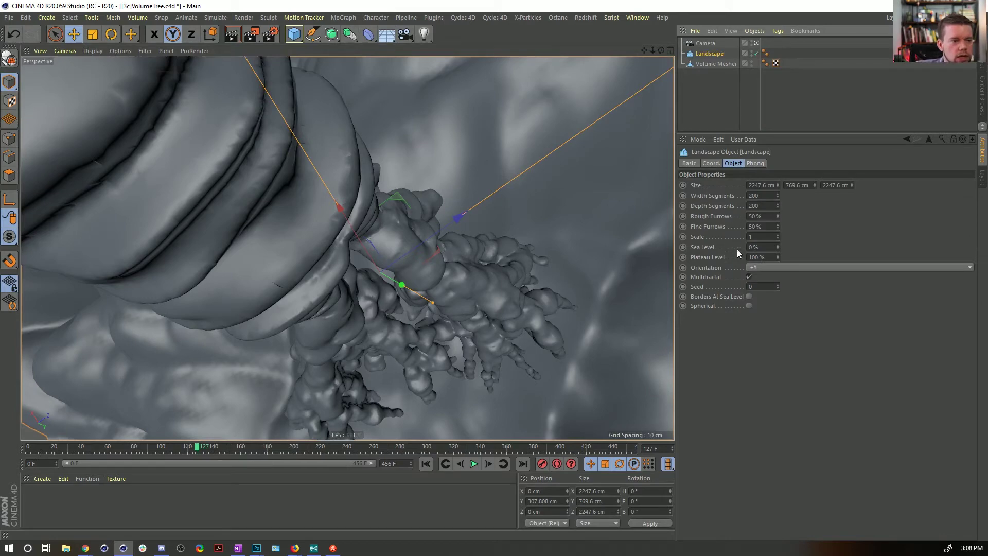
pyautogui.click(780, 285)
pyautogui.click(780, 285)
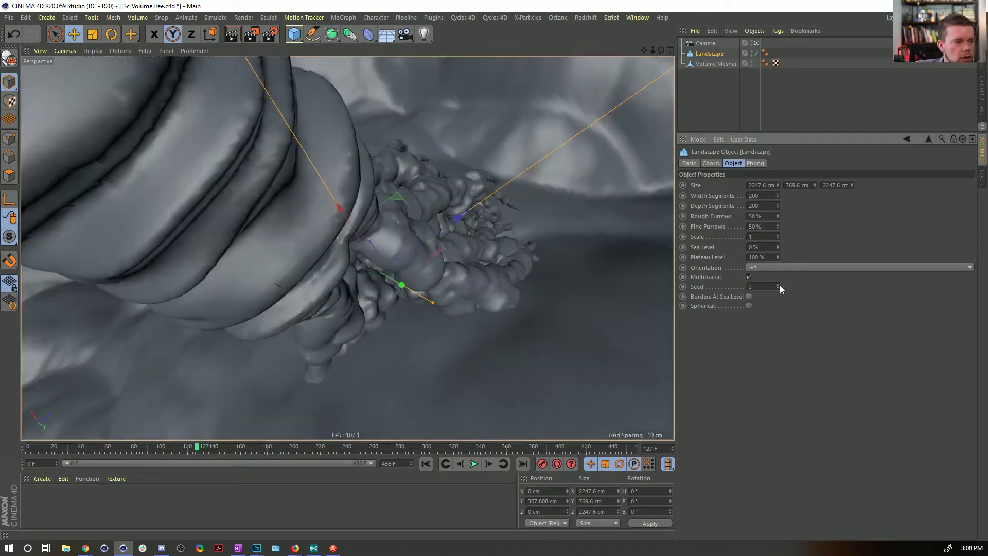
pyautogui.click(779, 285)
pyautogui.click(779, 285)
pyautogui.click(780, 285)
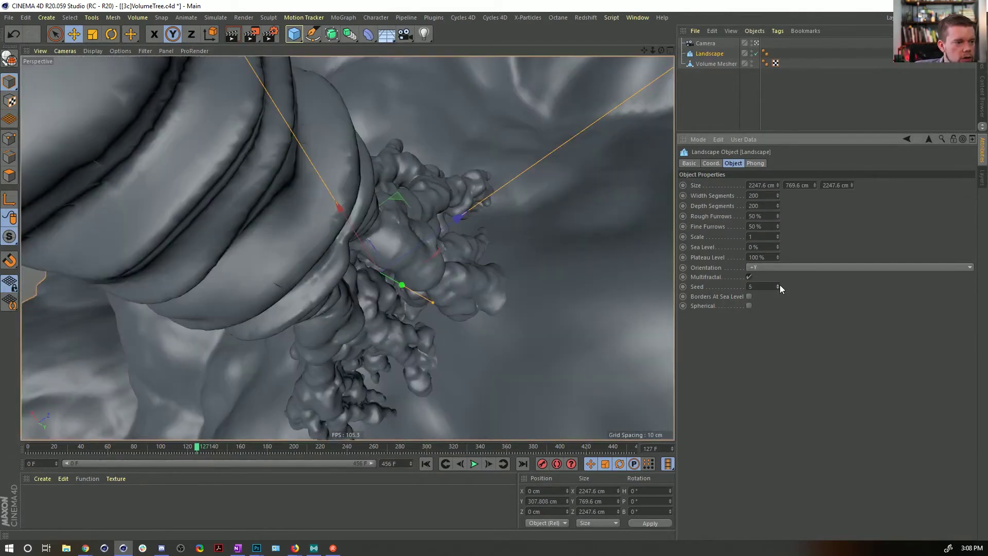
pyautogui.click(779, 285)
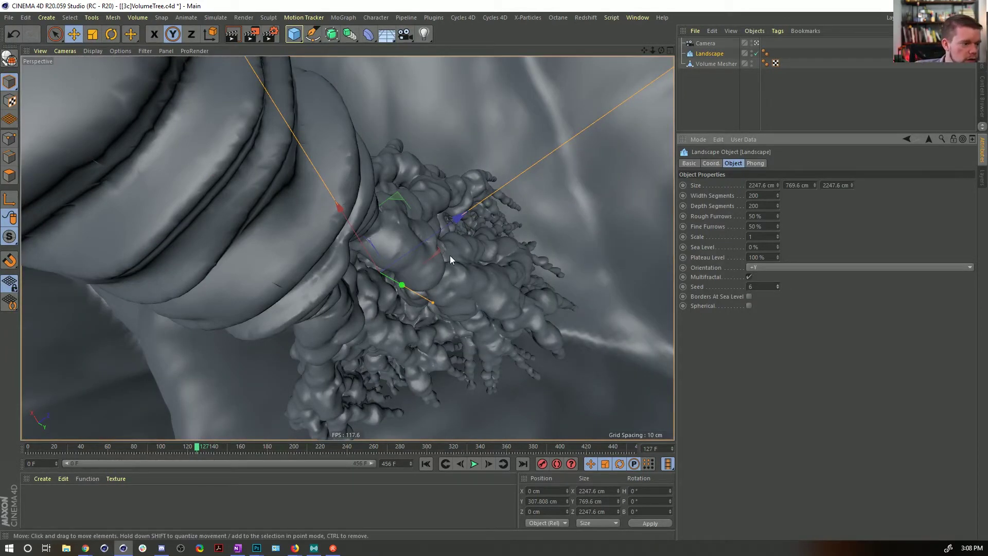
# - Move the Landscape to about X 37 cm and Z 84 cm, inspect it from outside, and return to the Camera view
pyautogui.moveTo(399, 195); pyautogui.dragTo(442, 104)
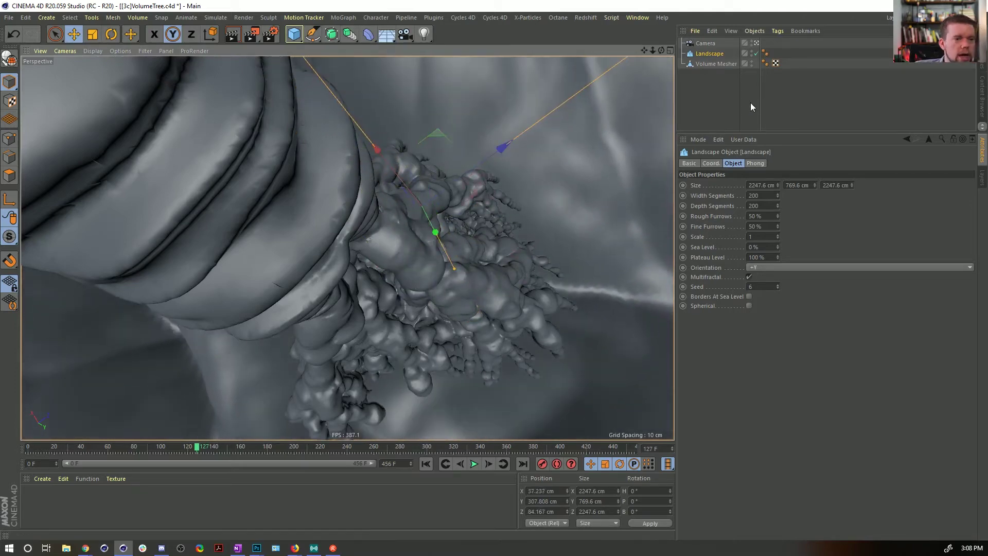
pyautogui.keyDown('alt'); pyautogui.moveTo(494, 241); pyautogui.dragTo(486, 196); pyautogui.keyUp('alt')
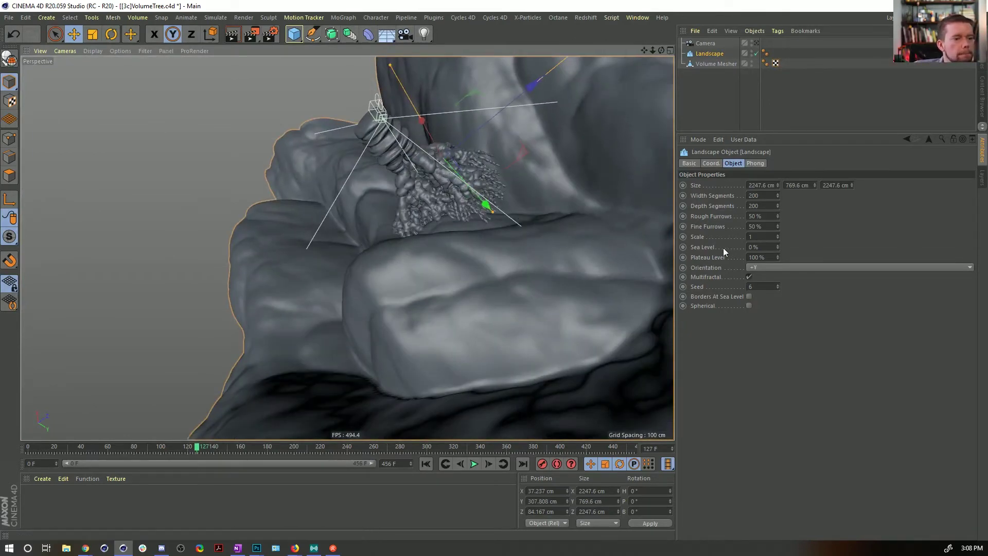
pyautogui.moveTo(510, 189)
pyautogui.keyDown('alt'); pyautogui.mouseDown()
pyautogui.moveTo(567, 224)
pyautogui.moveTo(509, 221)
pyautogui.moveTo(529, 242)
pyautogui.moveTo(516, 249)
pyautogui.moveTo(473, 145)
pyautogui.moveTo(506, 195)
pyautogui.moveTo(517, 181)
pyautogui.moveTo(520, 203)
pyautogui.mouseUp(); pyautogui.keyUp('alt')
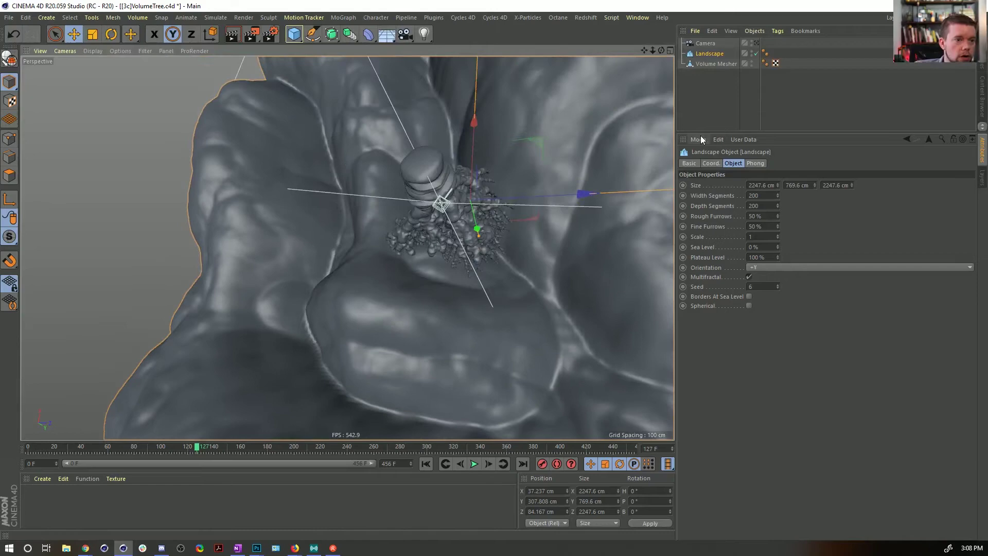
pyautogui.click(756, 43)
# - Create a new material and open it in the Material Editor
pyautogui.doubleClick(49, 513)
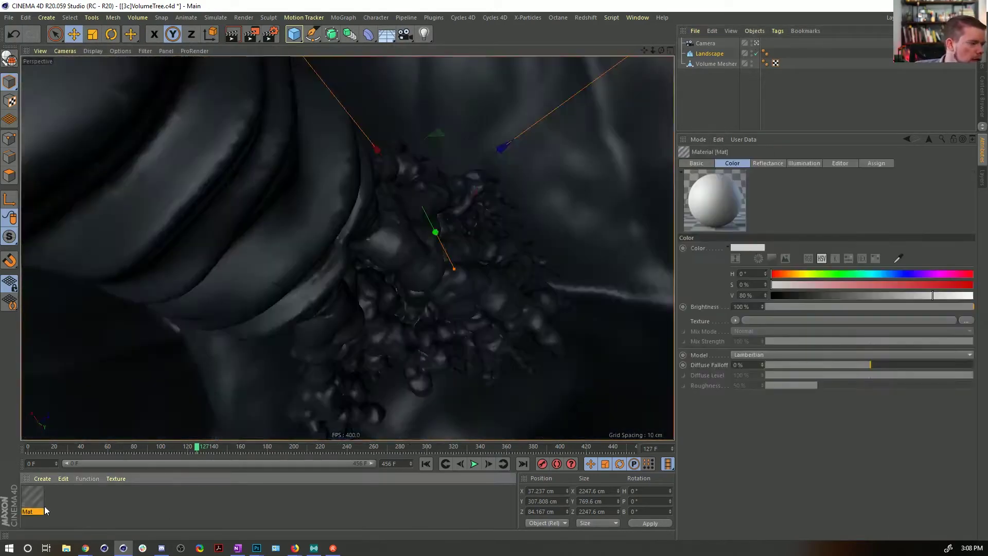
pyautogui.doubleClick(32, 497)
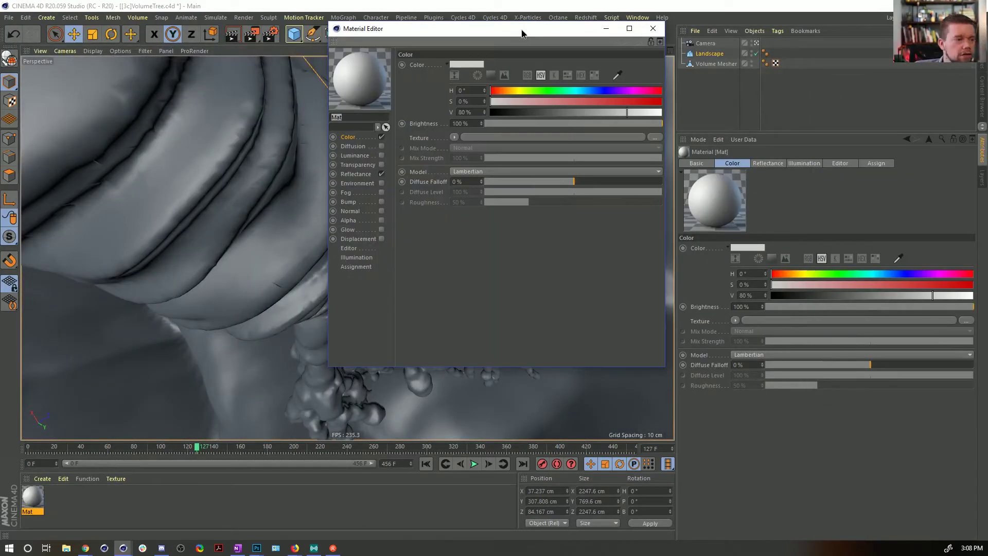
pyautogui.moveTo(523, 29); pyautogui.dragTo(462, 70)
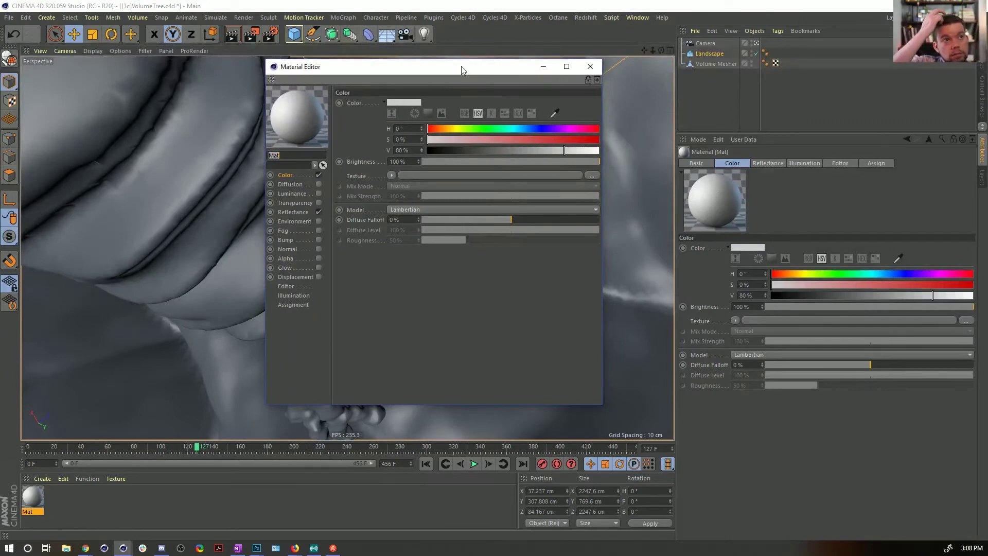
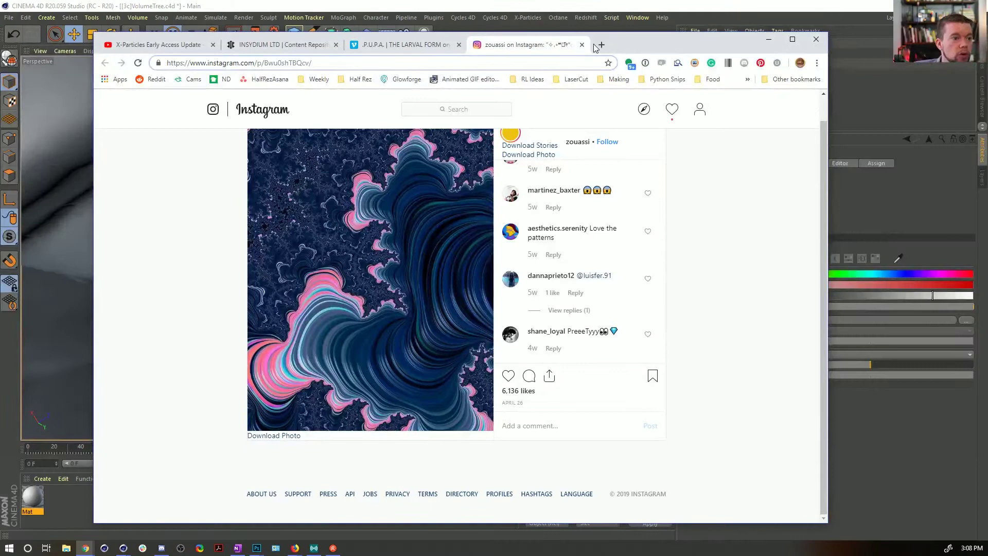
# - Switch to the web browser and search Google Images for "neon city" in a new tab
pyautogui.click(600, 45)
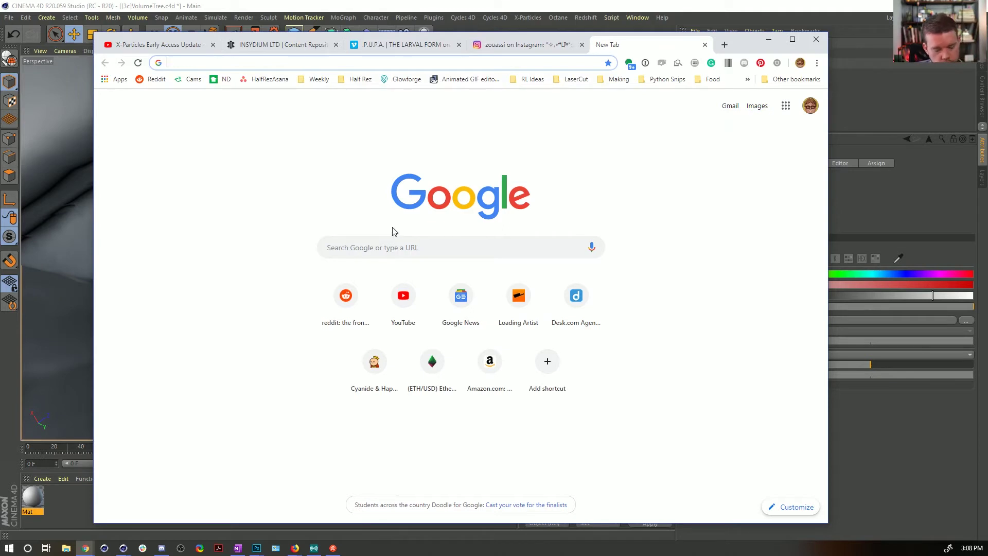
pyautogui.write('neon')
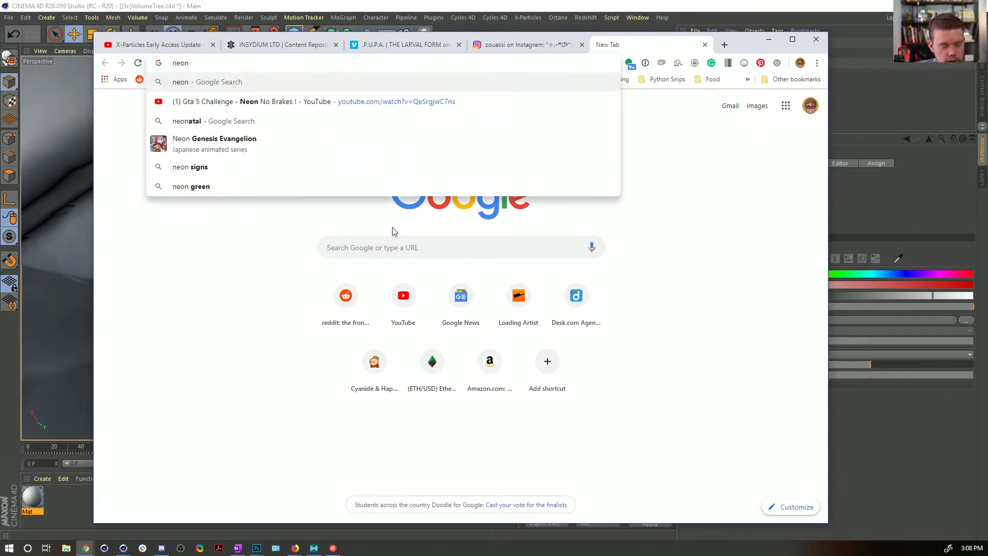
pyautogui.write(' city')
pyautogui.press('Return')
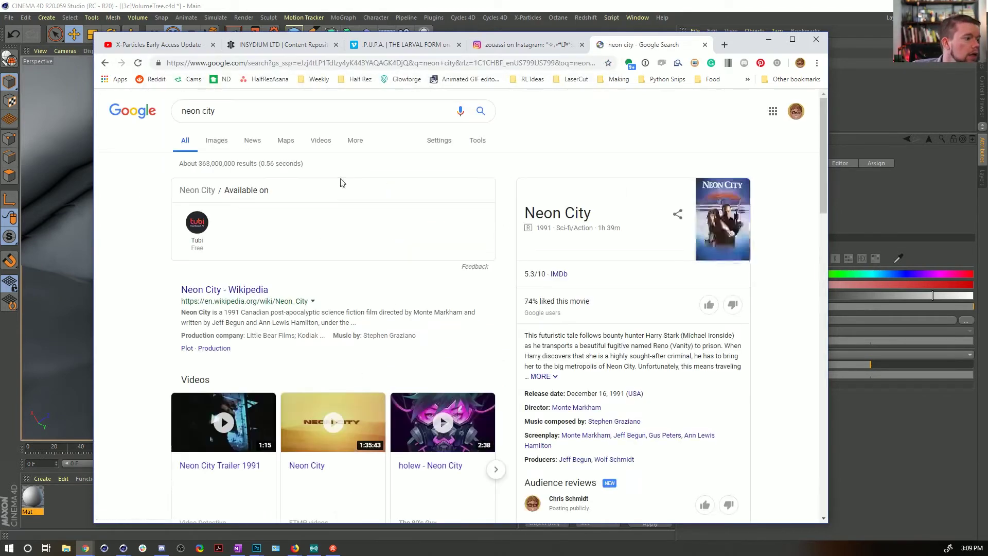
pyautogui.click(220, 142)
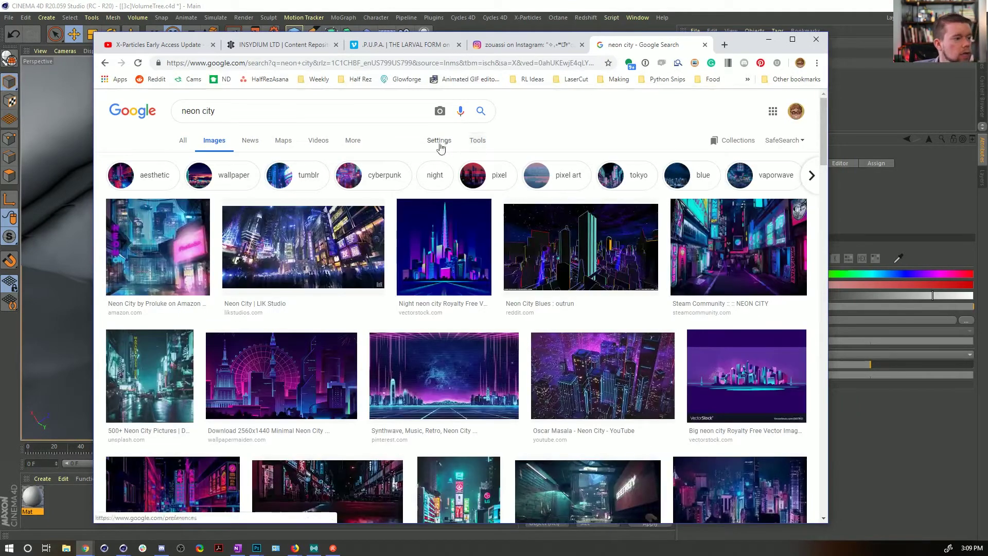
# - Limit the image results to those labeled for reuse with modification
pyautogui.click(440, 144)
pyautogui.click(477, 139)
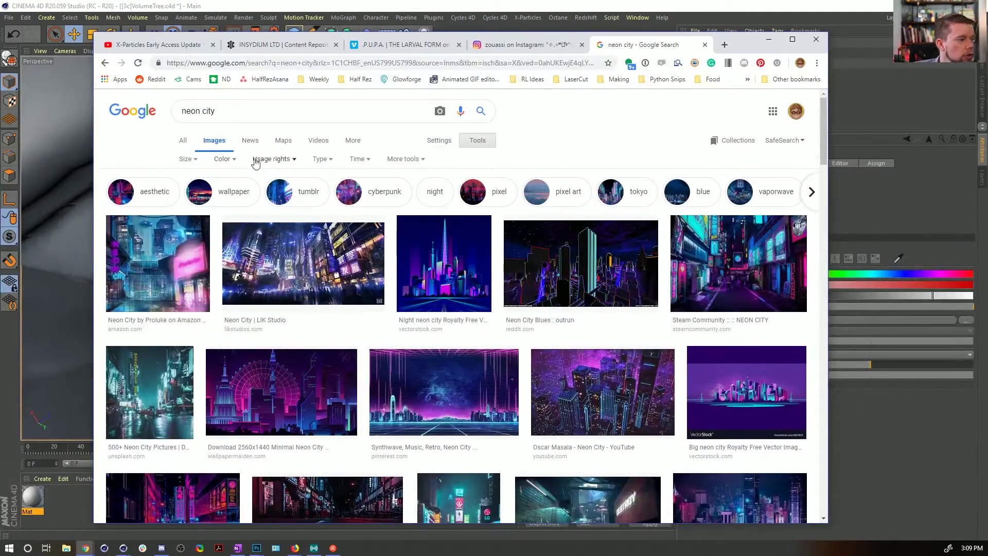
pyautogui.click(277, 161)
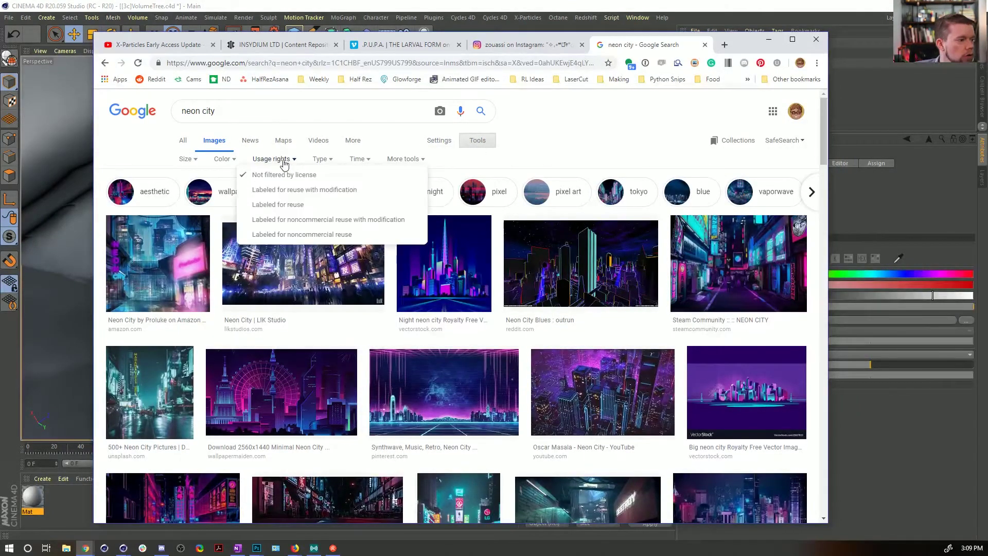
pyautogui.click(317, 193)
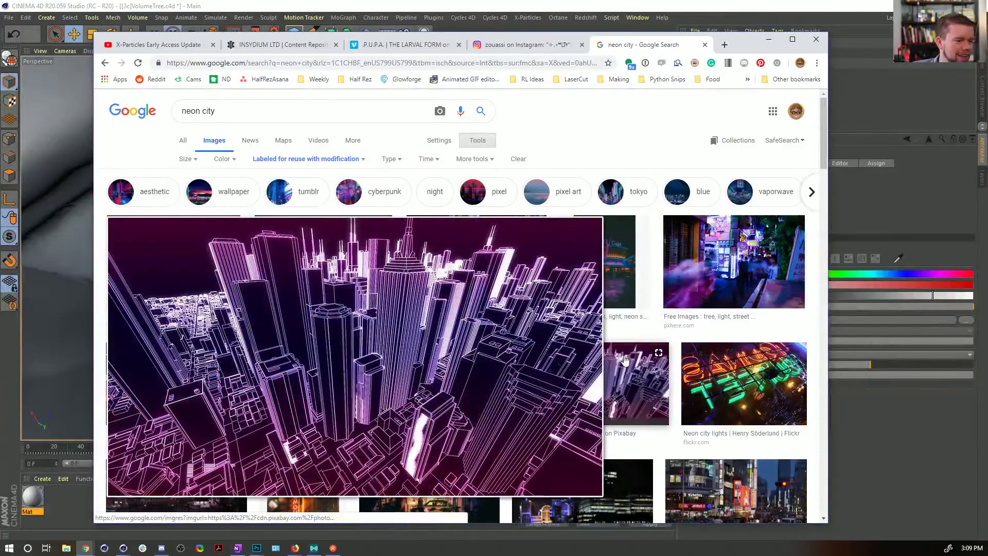
# - Browse the results and open the pxhere page of the neon-lit street photo with pedestrians
pyautogui.scroll(-2, 431, 414)
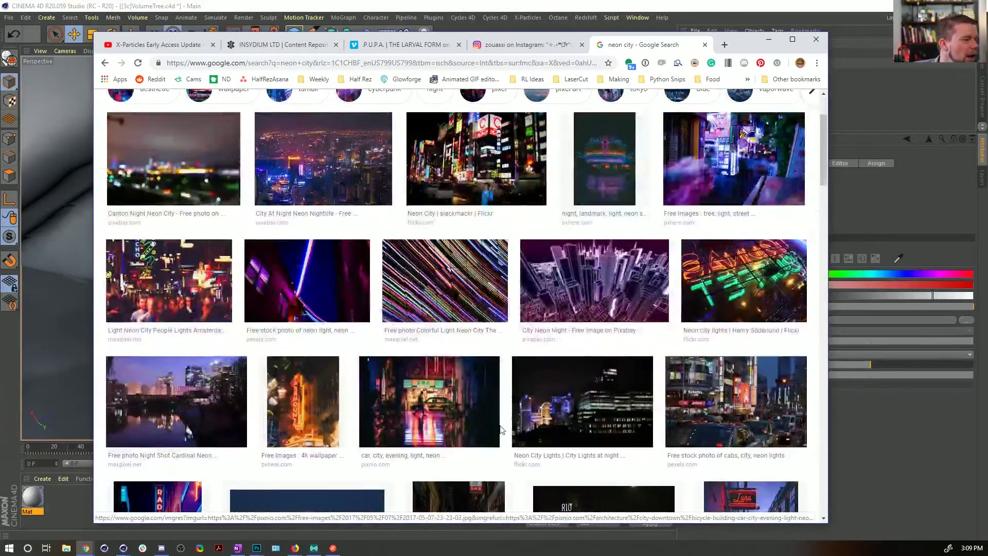
pyautogui.scroll(-8, 463, 414)
pyautogui.scroll(-9, 576, 414)
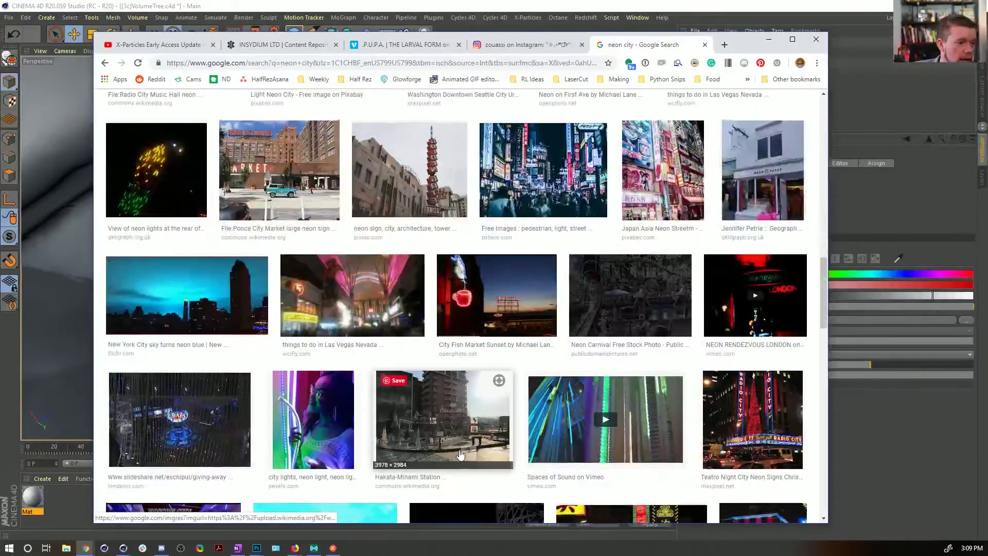
pyautogui.scroll(-2, 507, 411)
pyautogui.scroll(2, 527, 177)
pyautogui.click(528, 178)
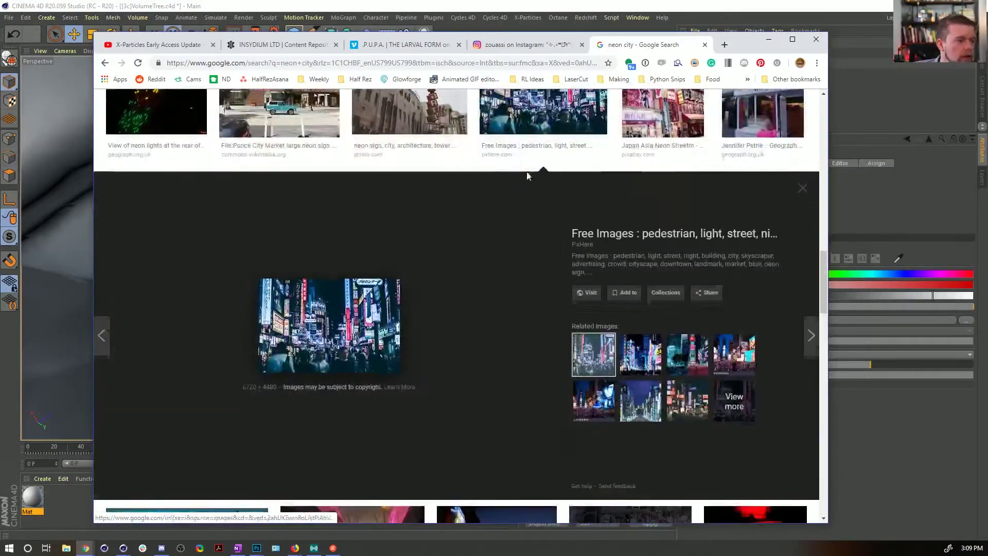
pyautogui.click(341, 326)
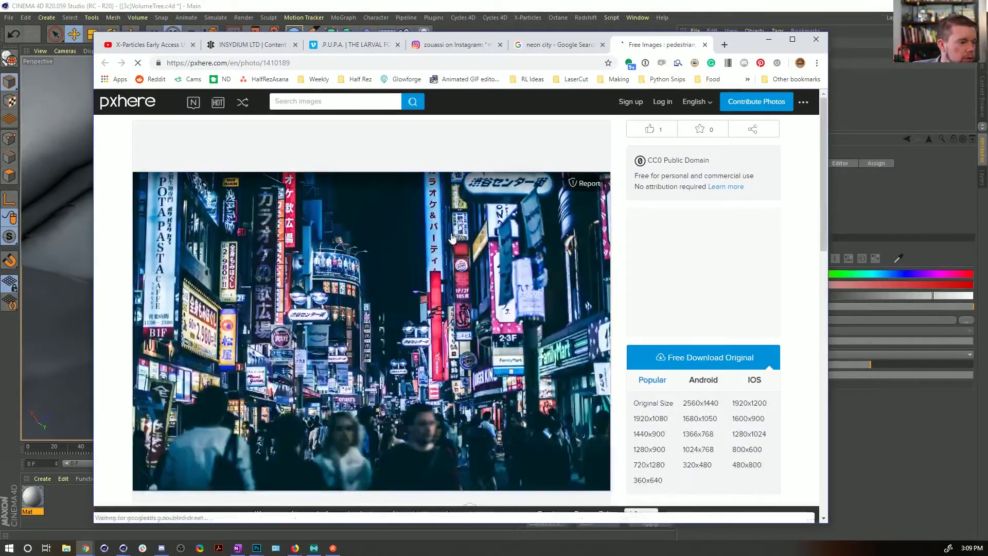
# - Copy the street photo to the clipboard and close its page
pyautogui.moveTo(232, 250)
pyautogui.rightClick(179, 264)
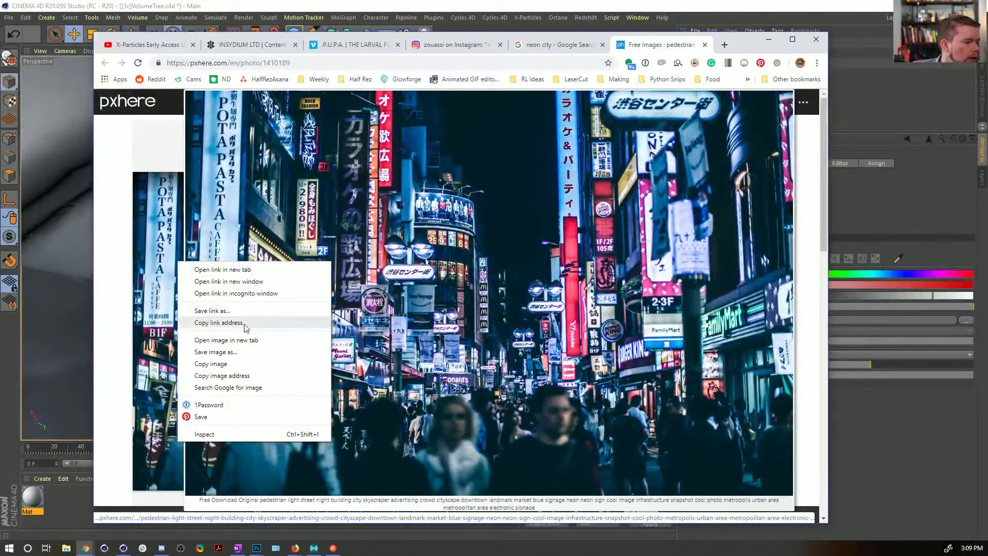
pyautogui.click(252, 365)
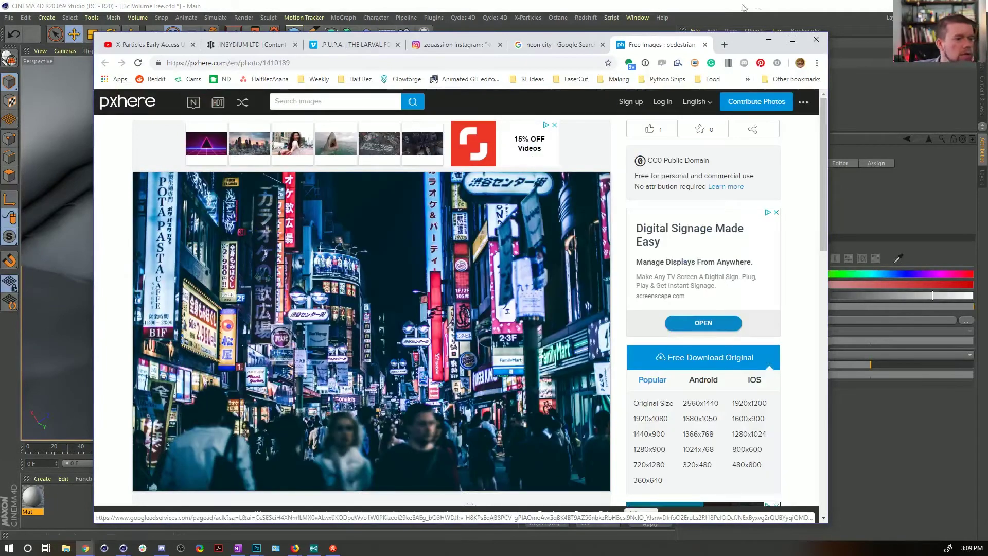
pyautogui.click(705, 45)
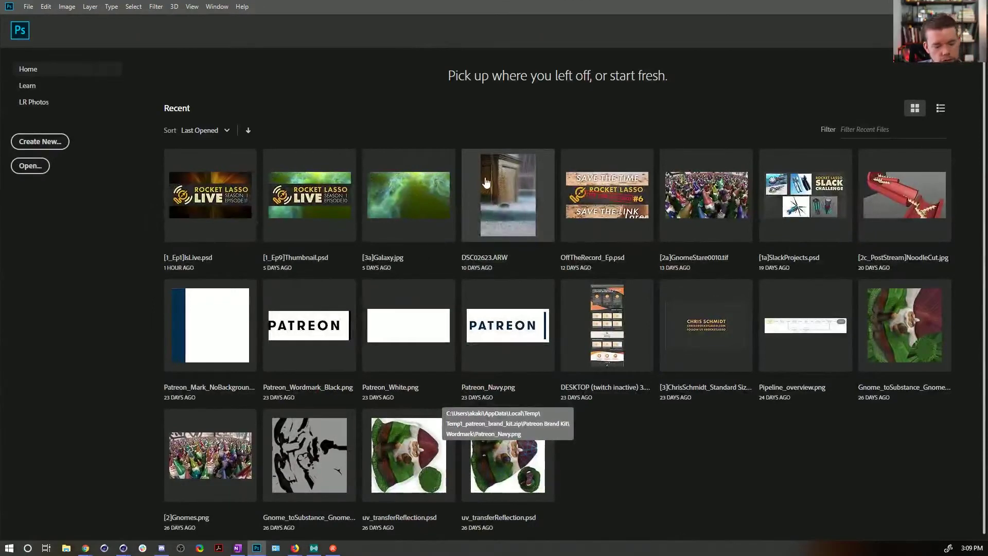
# - Switch to Photoshop and try pasting the photo into a new 1200 × 1 px document, undo it, and close the document
pyautogui.hotkey('ctrl', 'n')
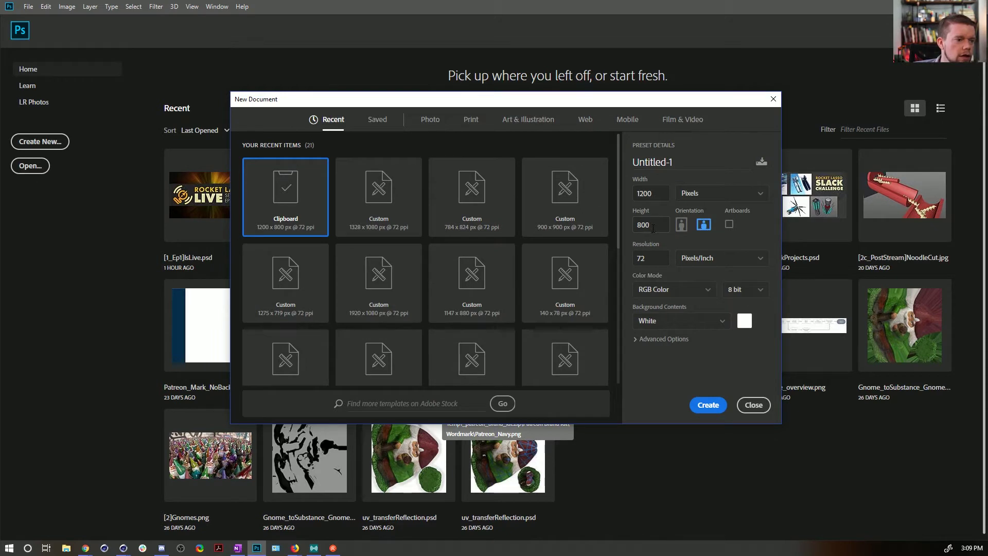
pyautogui.click(660, 200)
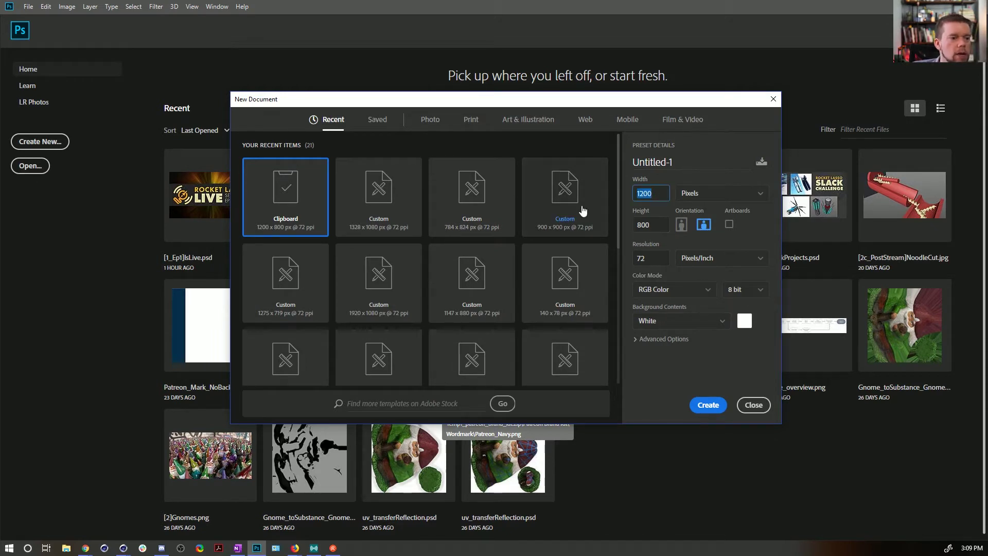
pyautogui.click(657, 223)
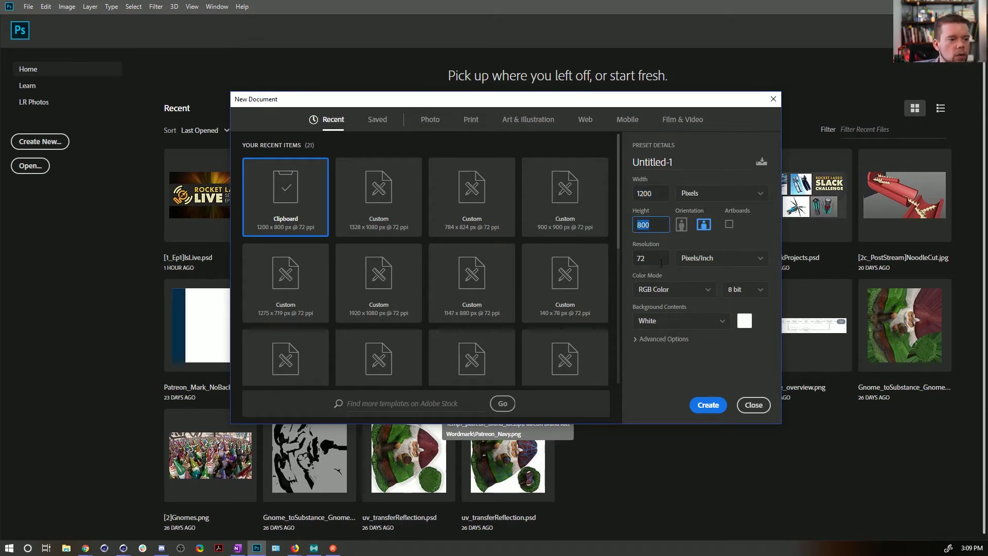
pyautogui.click(716, 406)
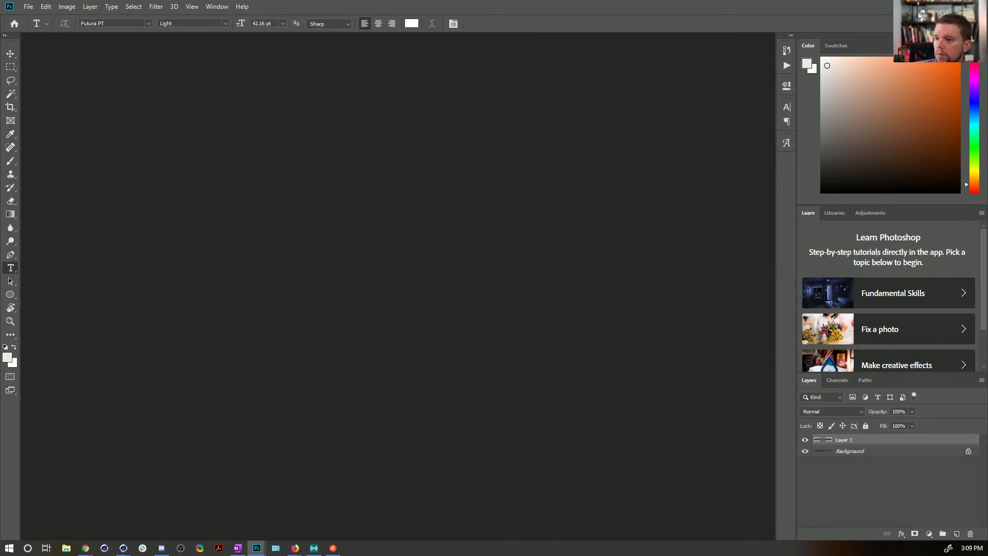
pyautogui.moveTo(978, 106); pyautogui.dragTo(437, 167)
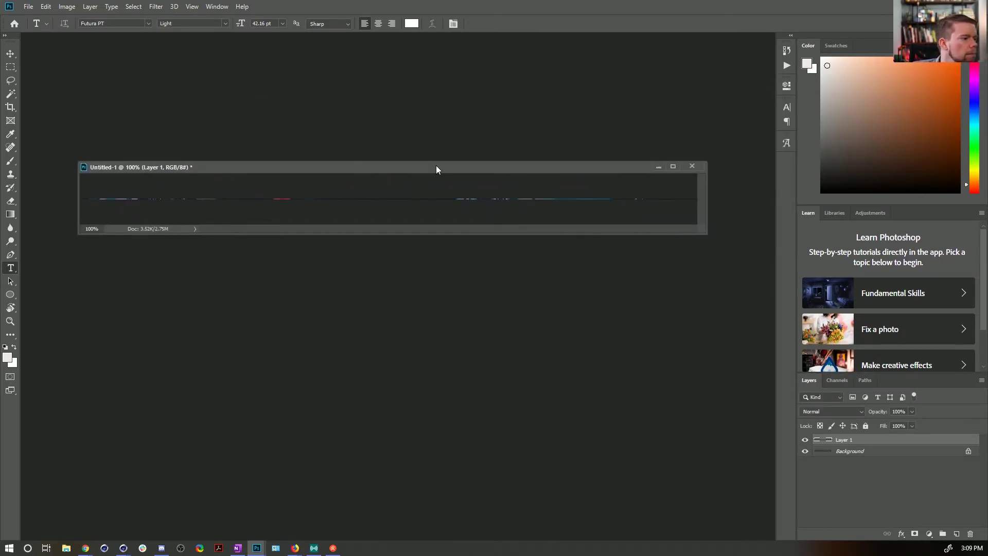
pyautogui.hotkey('ctrl', 'z')
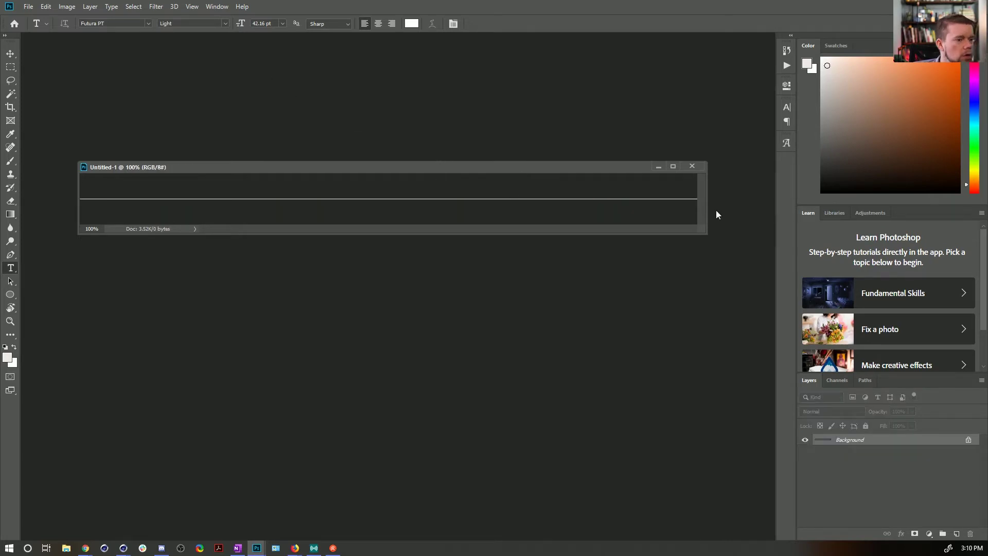
pyautogui.click(692, 167)
# - Create a new 1200 × 800 px document in Photoshop and paste the copied street photo into it
pyautogui.hotkey('ctrl', 'n')
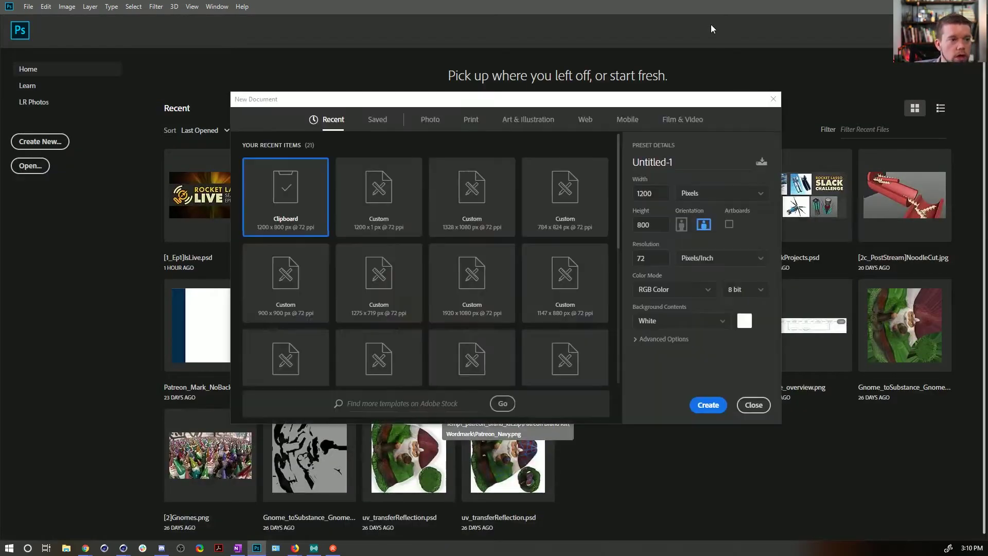
pyautogui.click(708, 405)
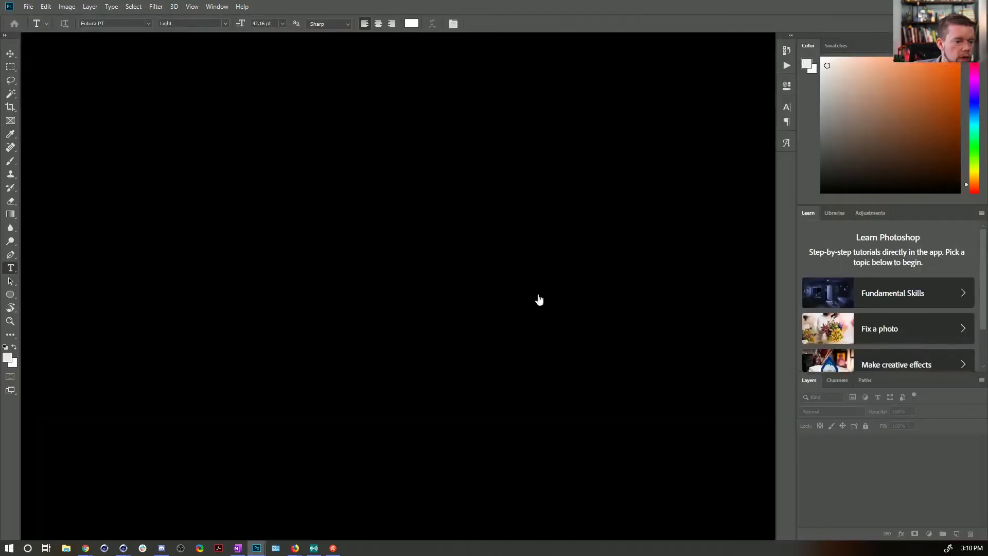
pyautogui.hotkey('ctrl', 'v')
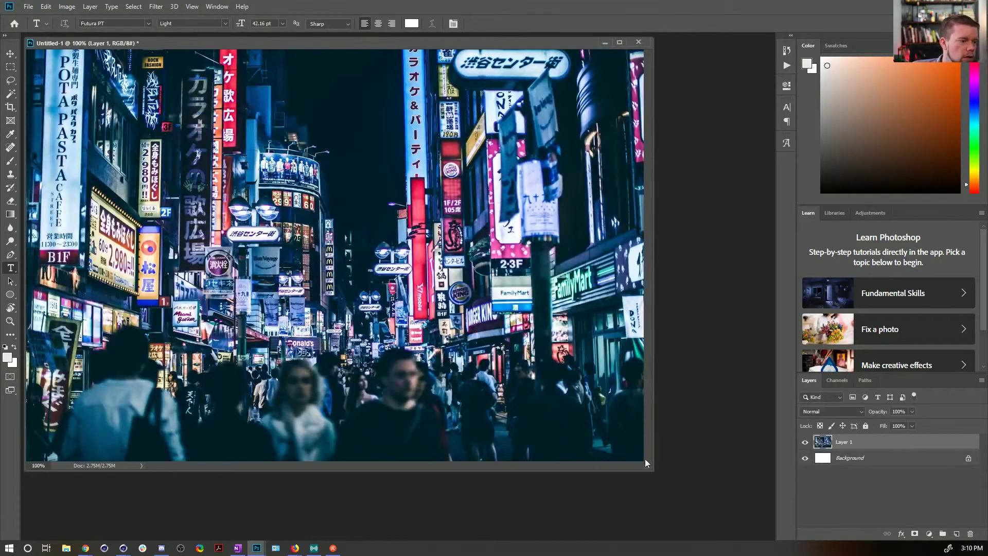
# - Stretch the pasted photo layer horizontally to about 297.5% width and shift it sideways to about X 1069 px
pyautogui.moveTo(648, 466); pyautogui.dragTo(698, 552)
pyautogui.press('v')
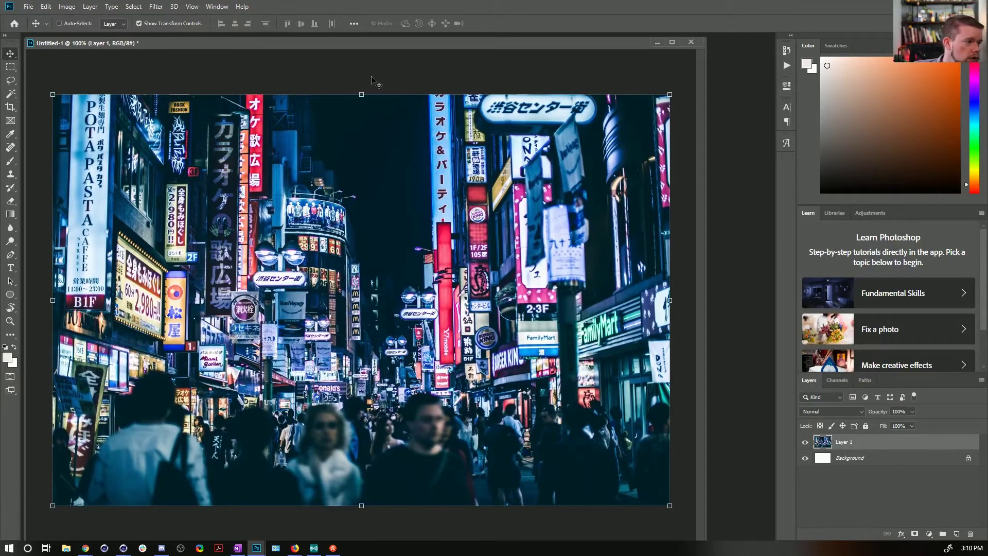
pyautogui.keyDown('shift'); pyautogui.moveTo(363, 84); pyautogui.dragTo(987, 309); pyautogui.keyUp('shift')
pyautogui.press('Escape')
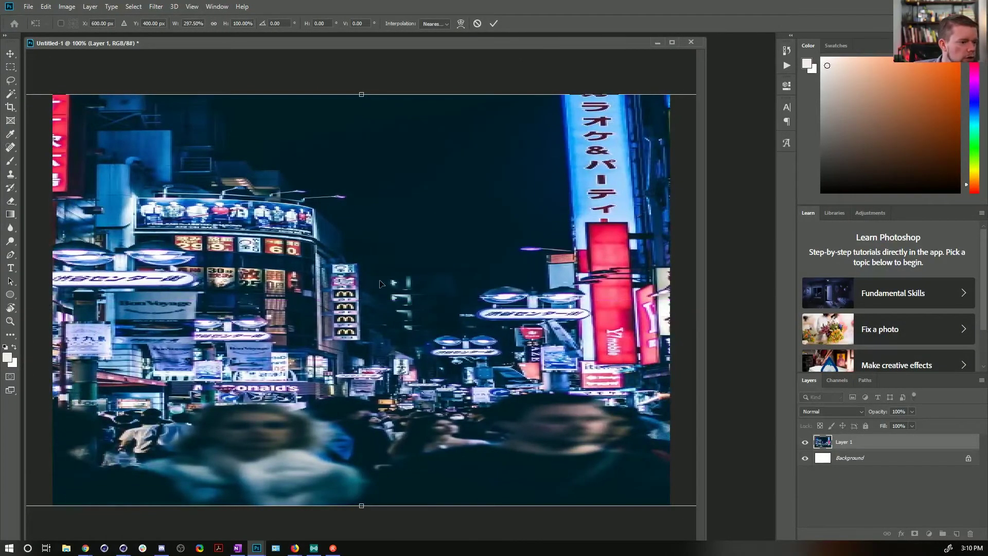
pyautogui.moveTo(247, 274); pyautogui.dragTo(476, 273)
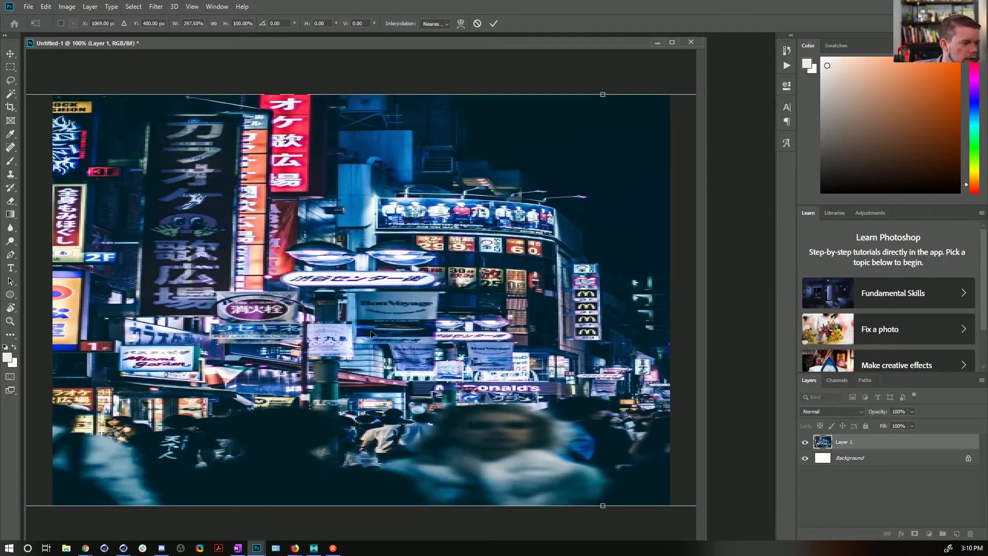
# - Squash the photo layer into a thin strip about 10.5% high and 212% wide, and apply the transform
pyautogui.moveTo(608, 93); pyautogui.dragTo(603, 462)
pyautogui.moveTo(495, 279); pyautogui.dragTo(493, 274)
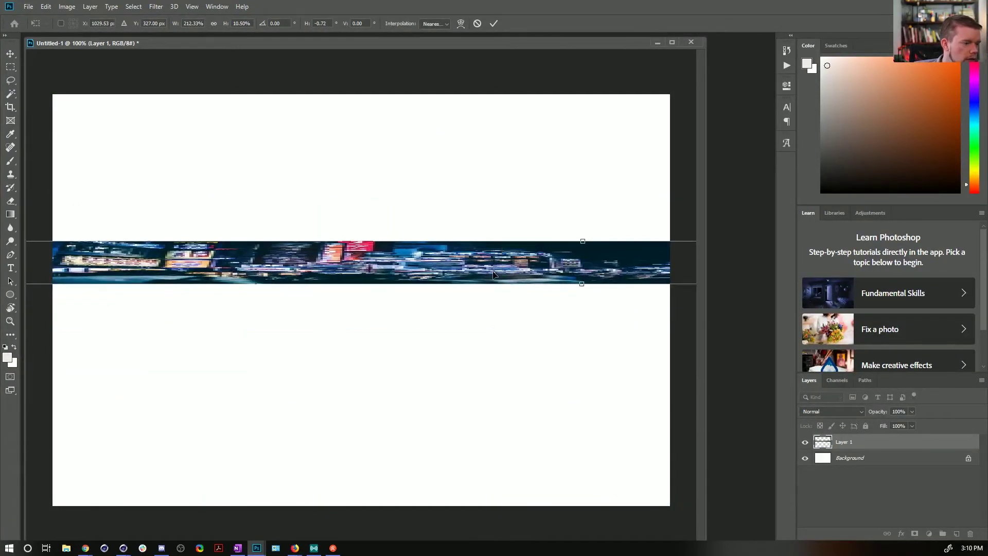
pyautogui.press('Return')
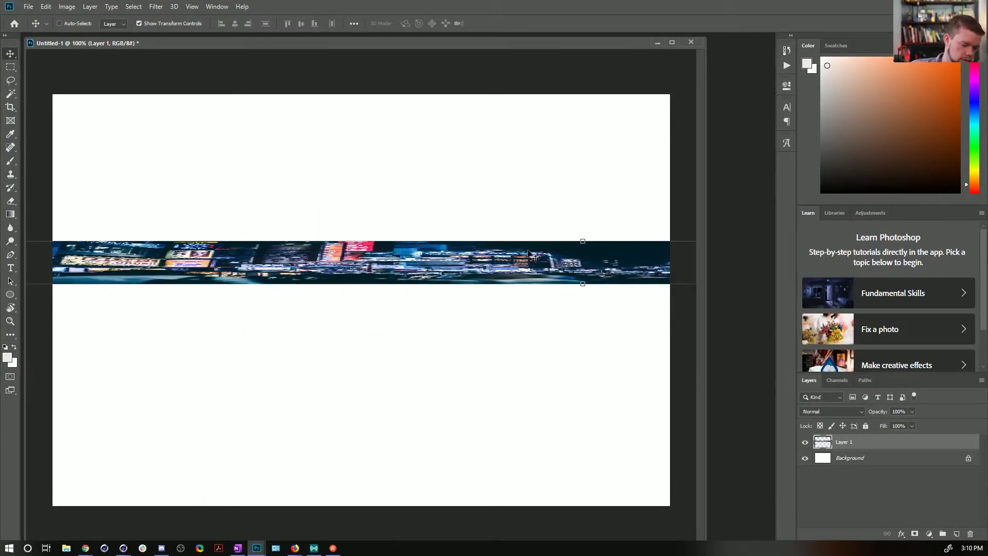
# - Crop the canvas from above and below to a very thin full-width strip of the squashed photo
pyautogui.press('m')
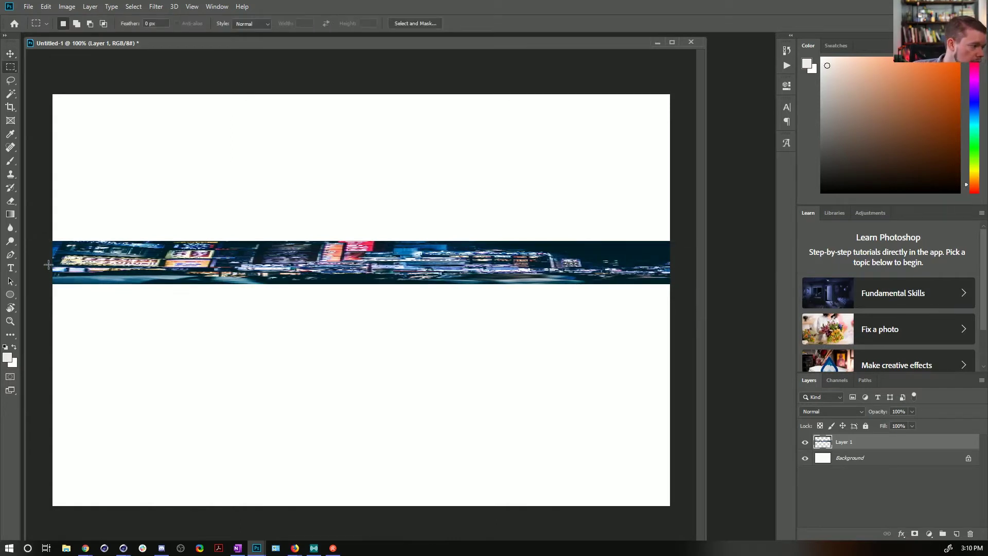
pyautogui.moveTo(48, 265); pyautogui.dragTo(602, 273)
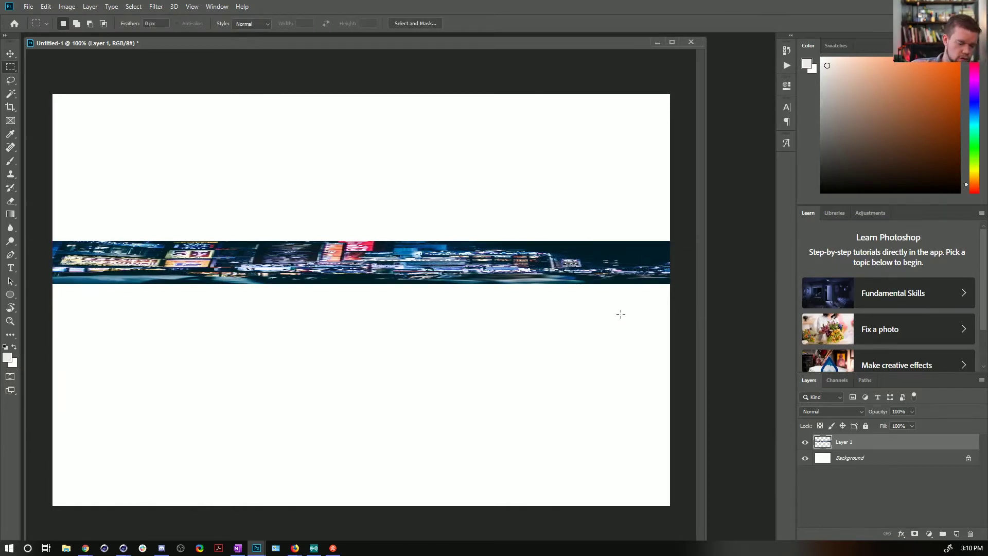
pyautogui.press('c')
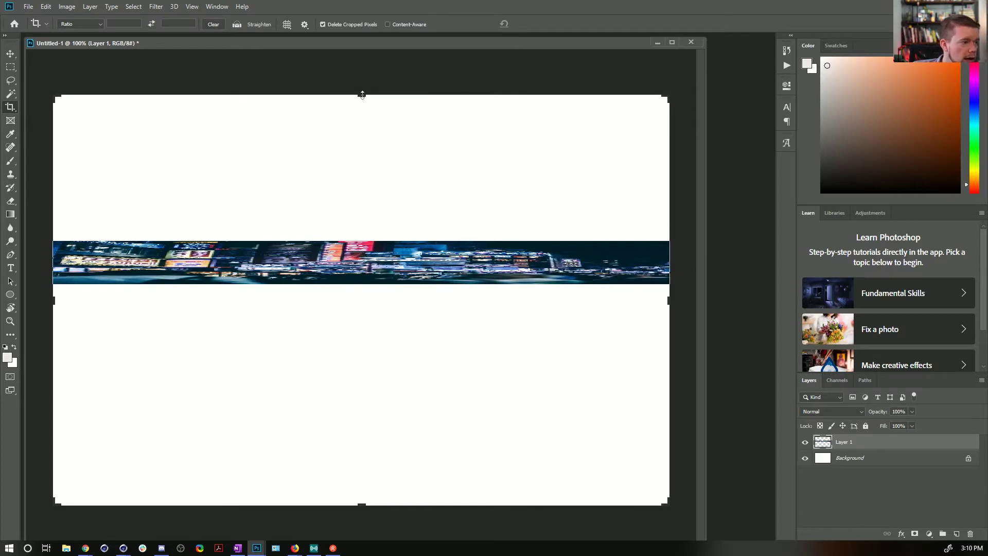
pyautogui.moveTo(363, 94); pyautogui.dragTo(360, 179)
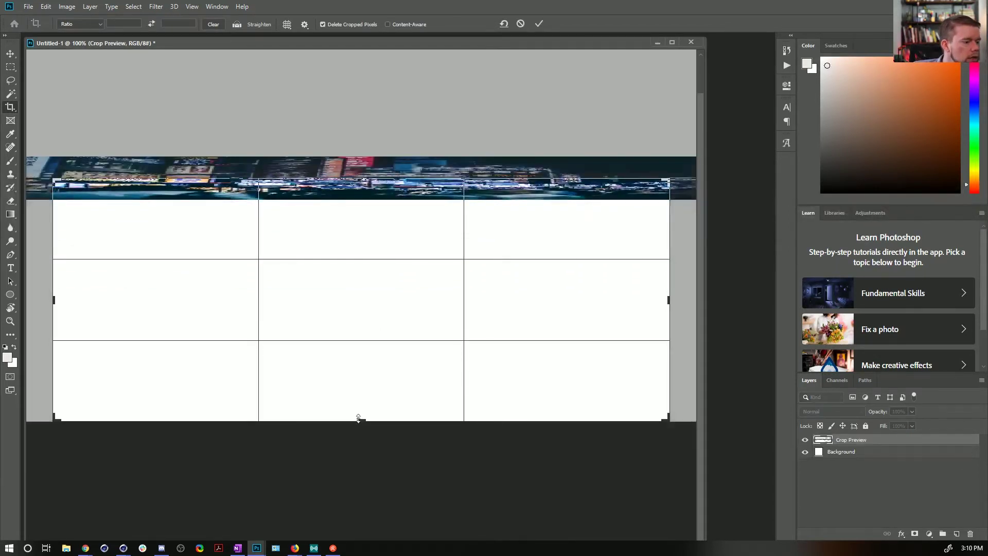
pyautogui.moveTo(360, 417); pyautogui.dragTo(369, 300)
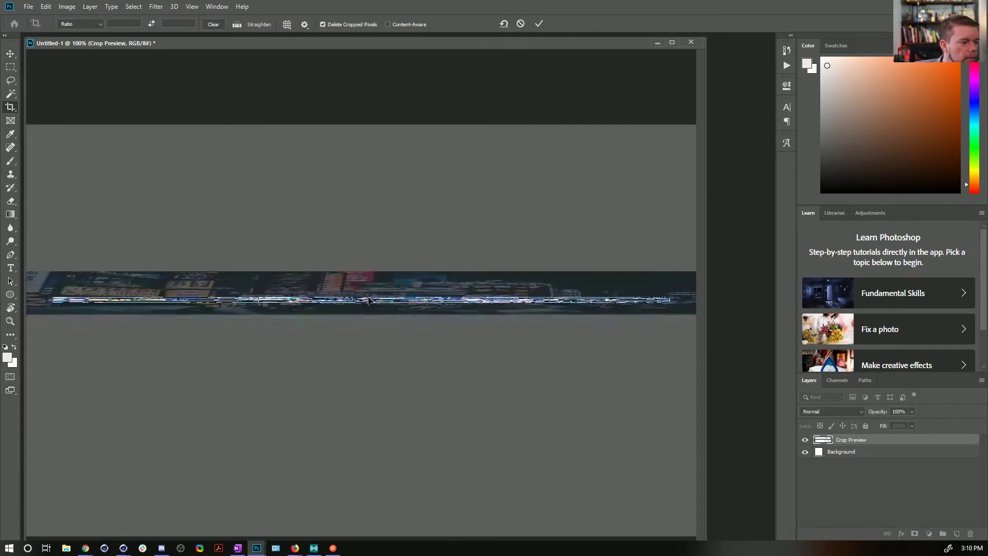
pyautogui.press('Return')
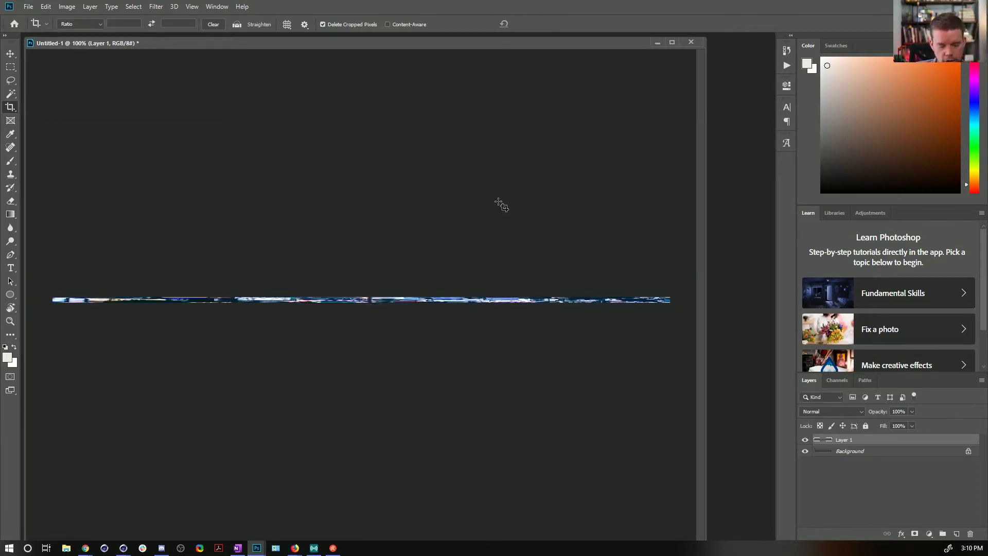
# - Start saving the strip as a JPEG and browse to the Episode11 SceneFiles folder
pyautogui.press('m')
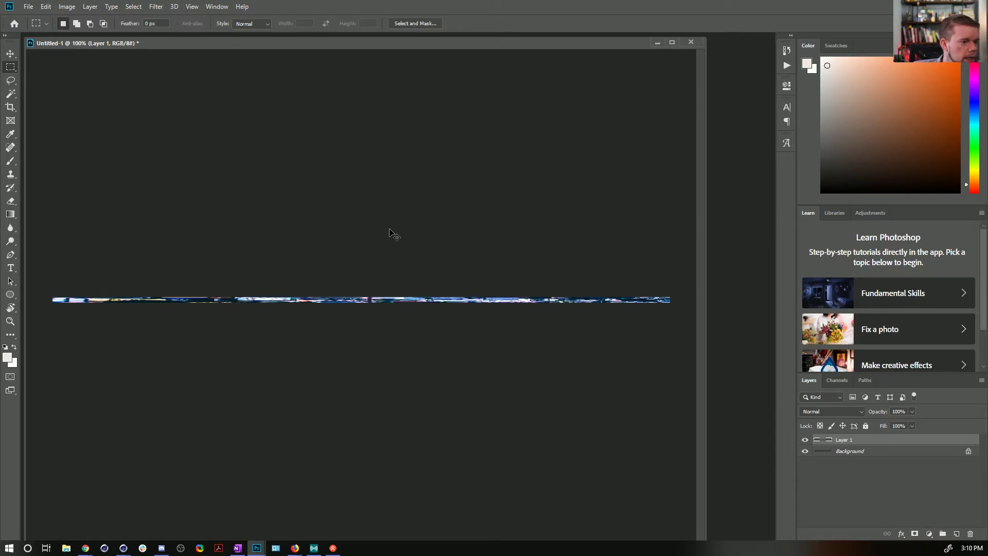
pyautogui.hotkey('ctrl', 's')
pyautogui.click(264, 380)
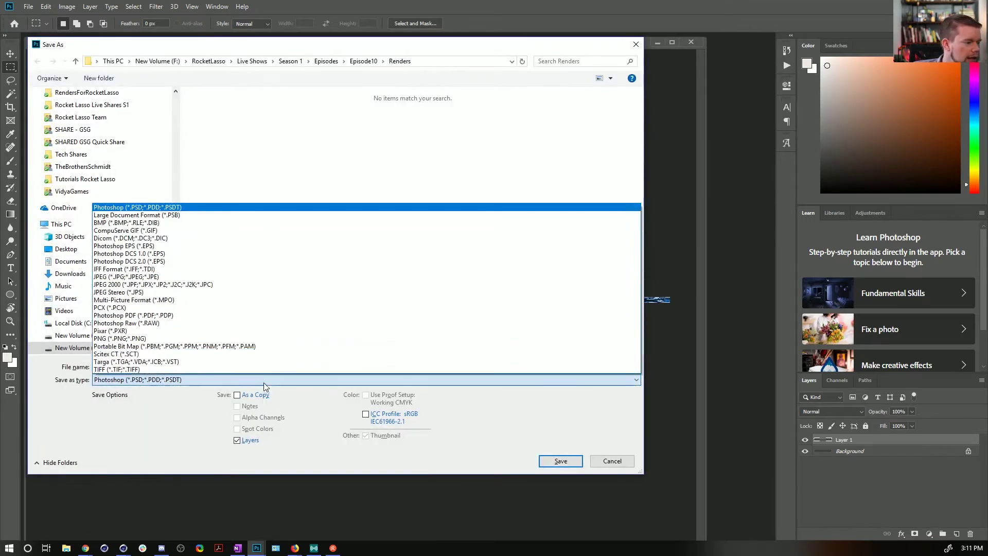
pyautogui.click(152, 276)
pyautogui.scroll(1, 180, 239)
pyautogui.scroll(5, 180, 238)
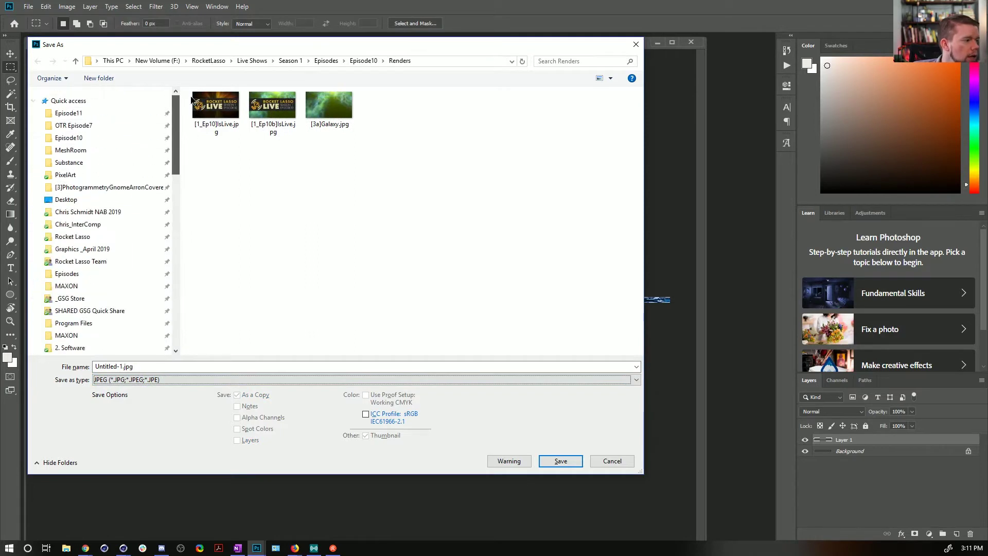
pyautogui.click(99, 113)
pyautogui.click(204, 132)
pyautogui.doubleClick(205, 130)
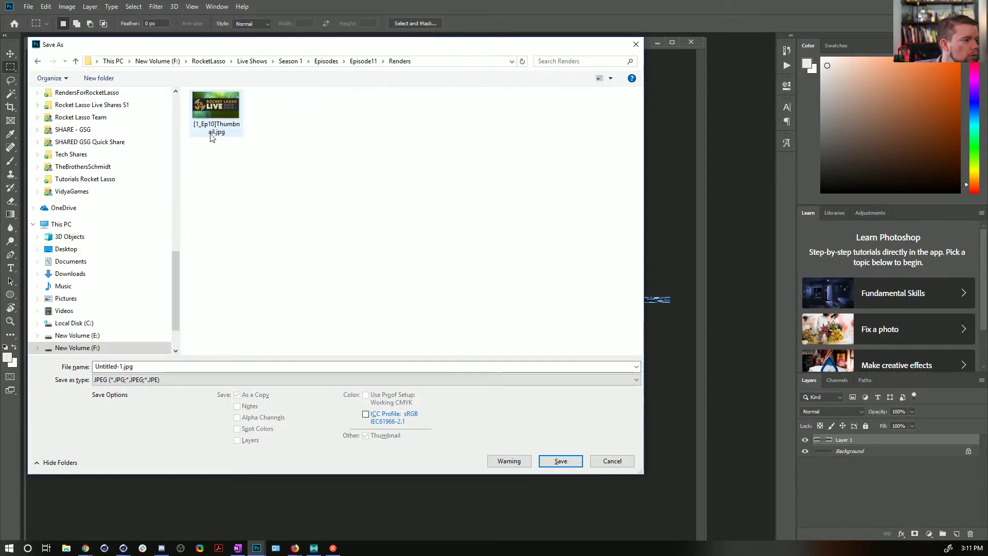
pyautogui.click(363, 61)
pyautogui.doubleClick(229, 138)
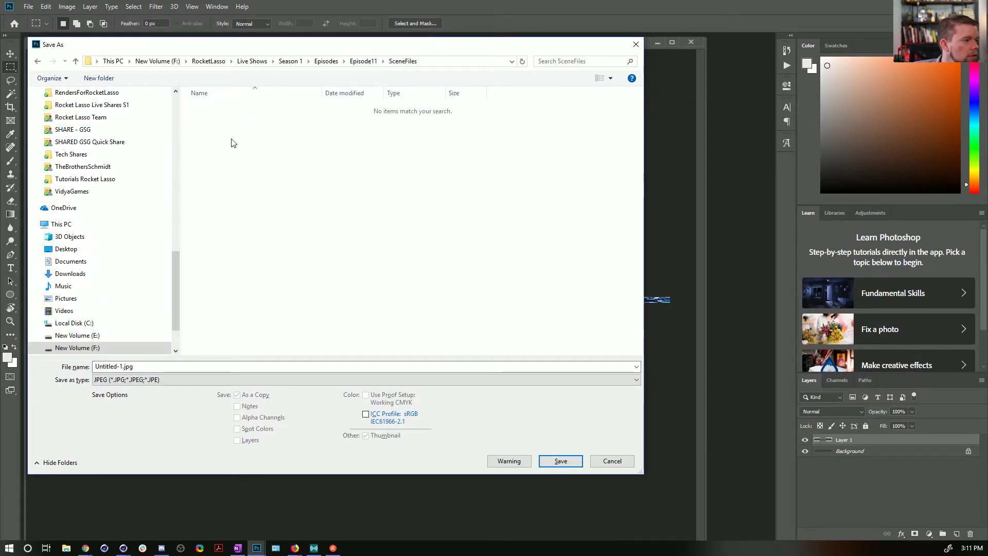
# - Create a new folder named tex inside the SceneFiles folder
pyautogui.click(132, 365)
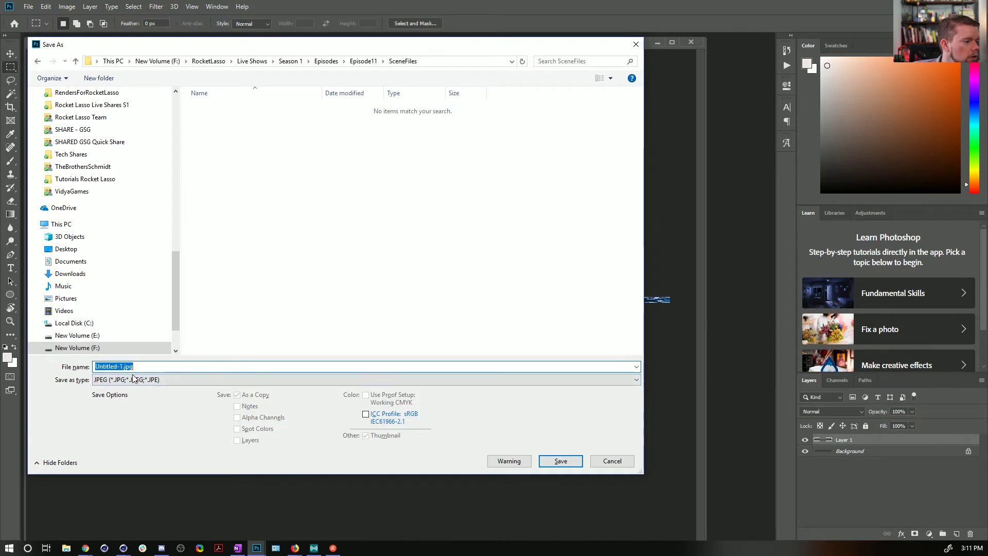
pyautogui.rightClick(241, 306)
pyautogui.moveTo(162, 414)
pyautogui.click(265, 414)
pyautogui.write('tex')
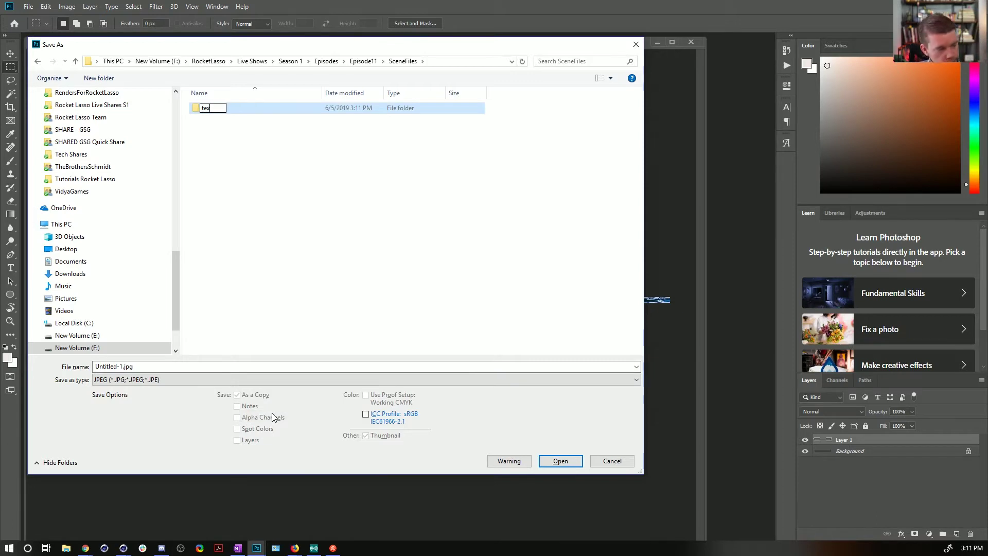
pyautogui.press('Return')
# - Name the JPEG Neon and save it in the SceneFiles folder
pyautogui.click(123, 367)
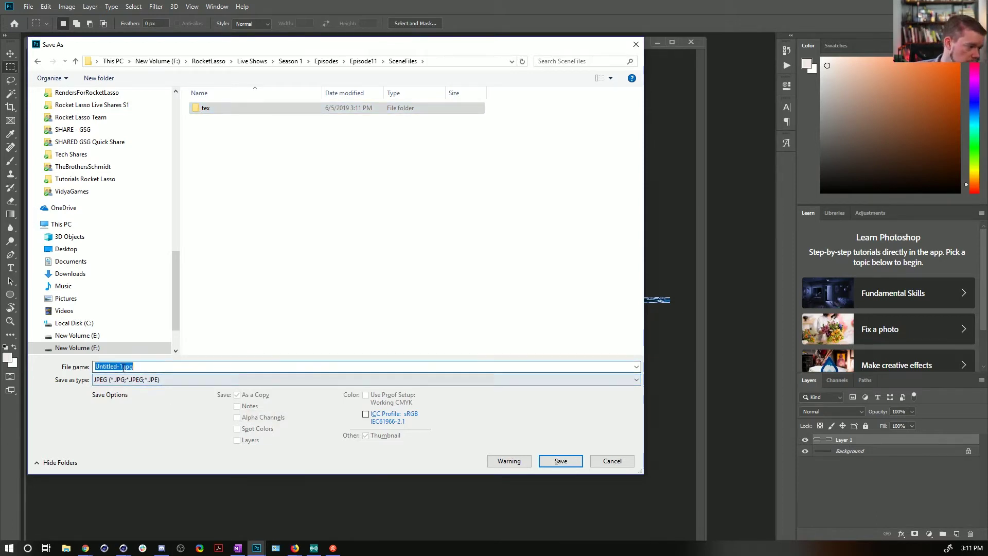
pyautogui.moveTo(123, 367); pyautogui.dragTo(2, 376)
pyautogui.write('Trails')
pyautogui.press('Return')
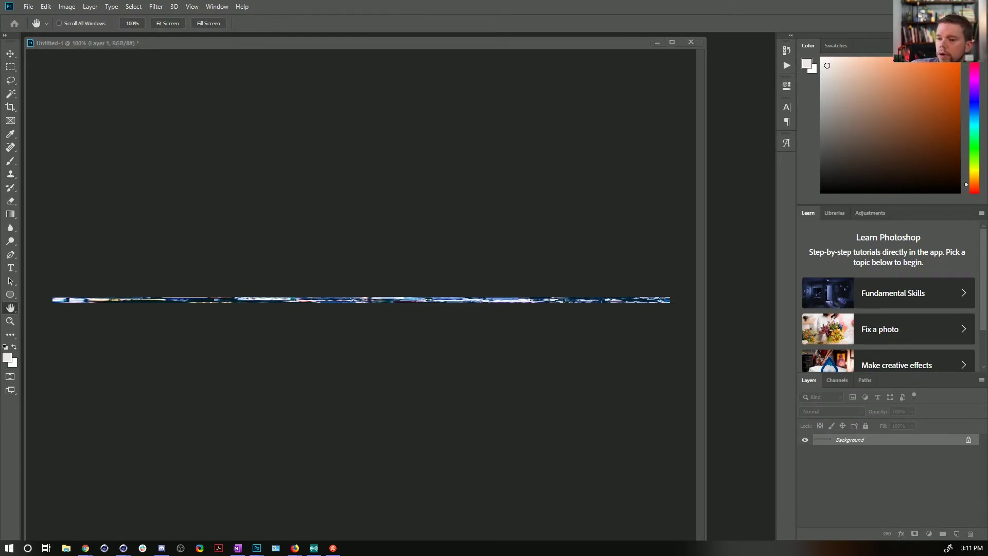
# - Switch to Cinema 4D, start loading an image as Mat's Color texture, and browse to the Episode11 SceneFiles tex folder
pyautogui.hotkey('alt', 'Tab')
pyautogui.click(33, 503)
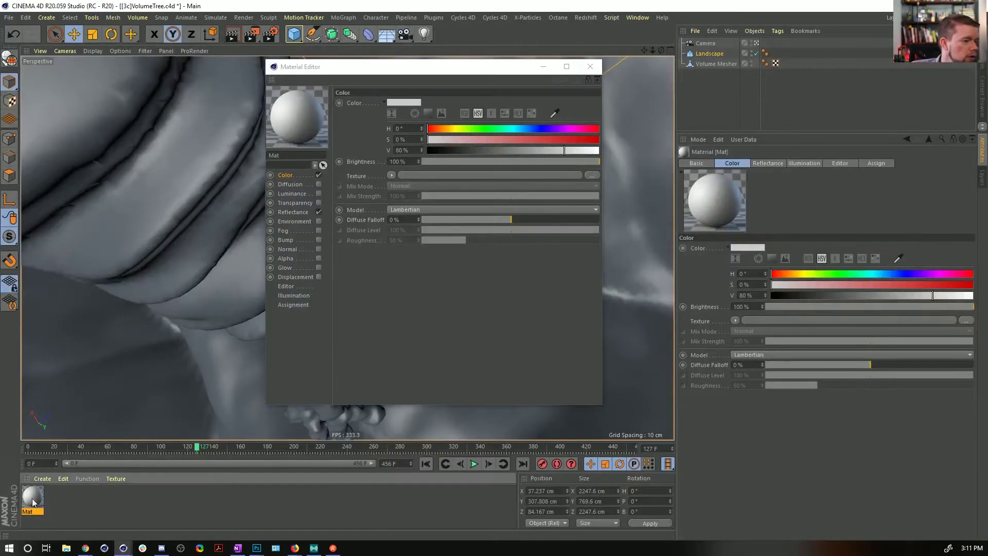
pyautogui.click(402, 173)
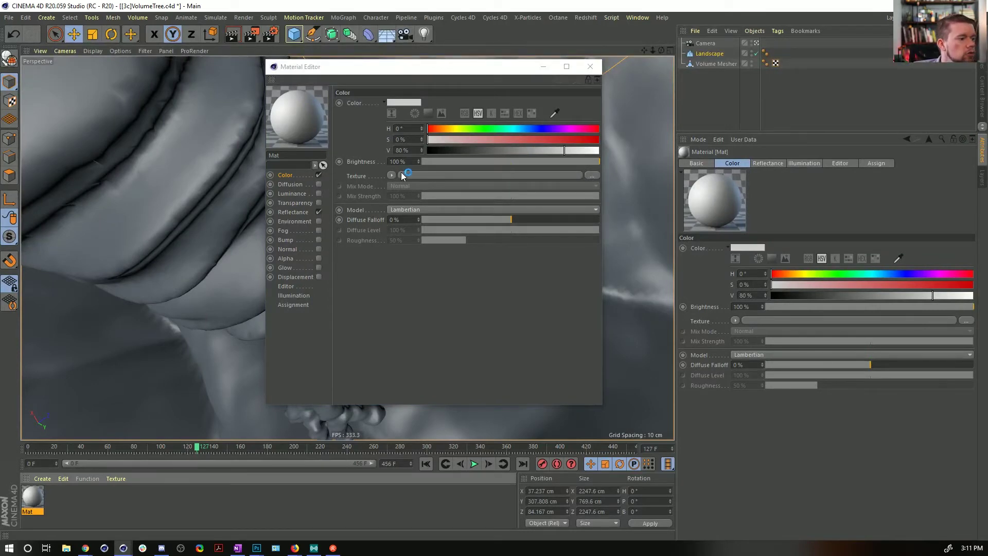
pyautogui.click(591, 175)
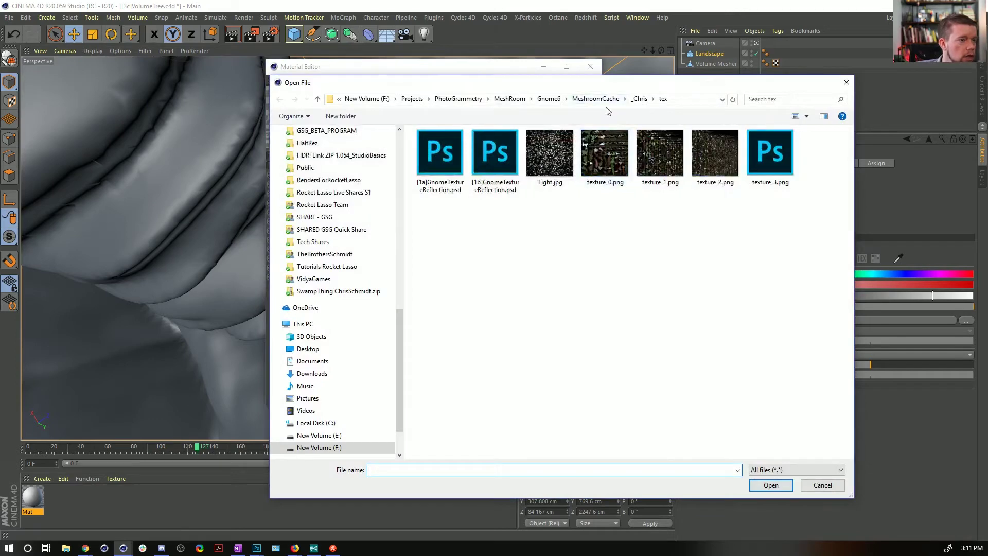
pyautogui.moveTo(399, 332); pyautogui.dragTo(399, 156)
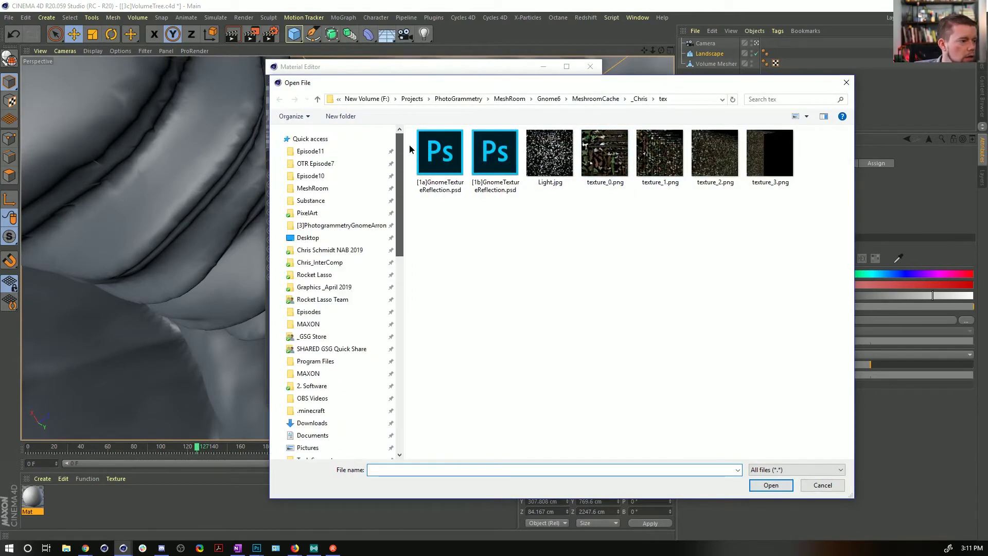
pyautogui.click(353, 155)
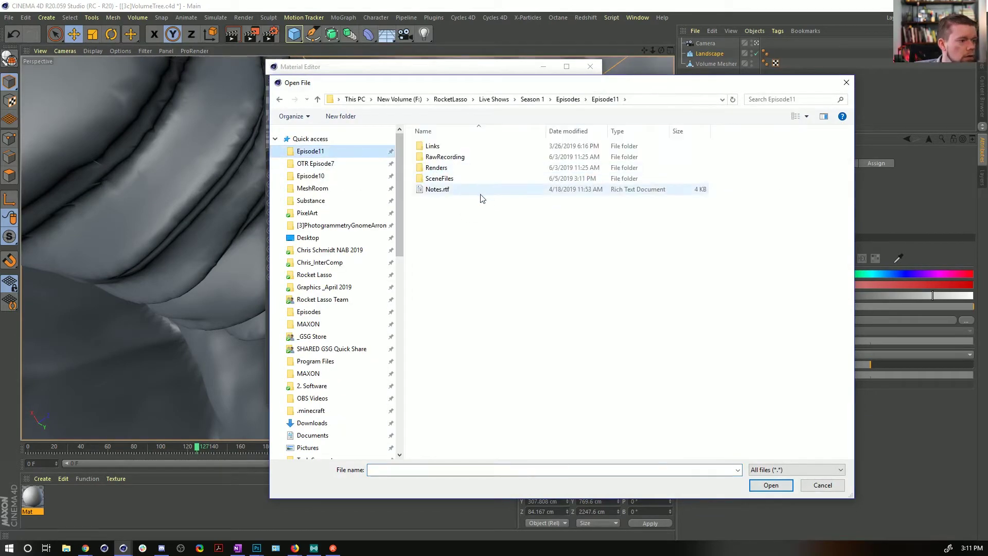
pyautogui.doubleClick(441, 179)
pyautogui.doubleClick(435, 147)
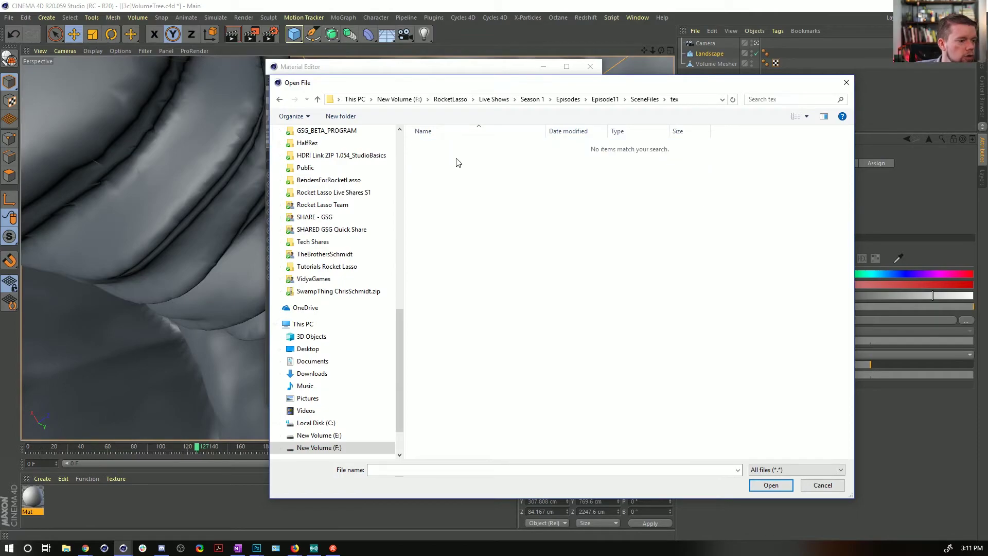
# - Check the SceneFiles and tex folders for the exported strip image
pyautogui.hotkey('alt', 'Tab')
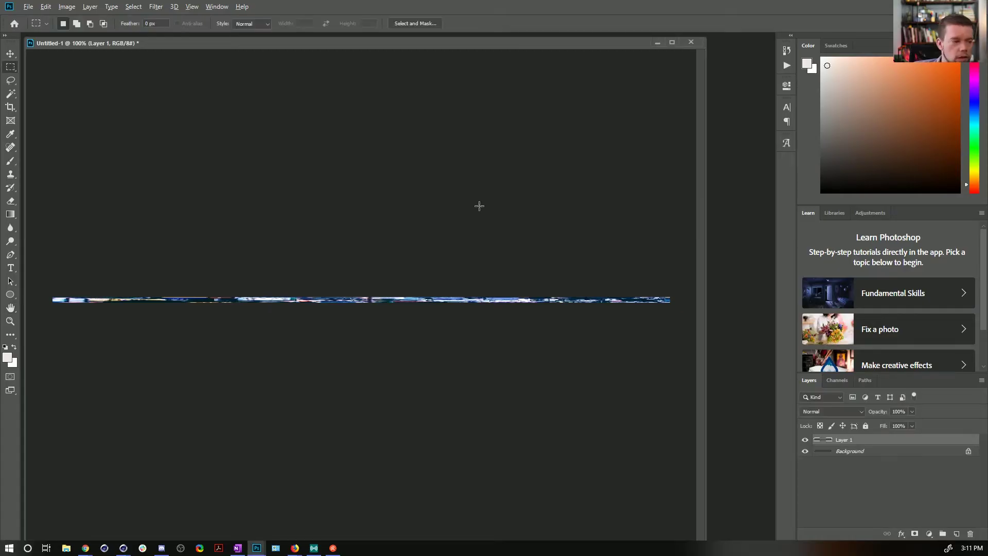
pyautogui.hotkey('alt', 'Tab')
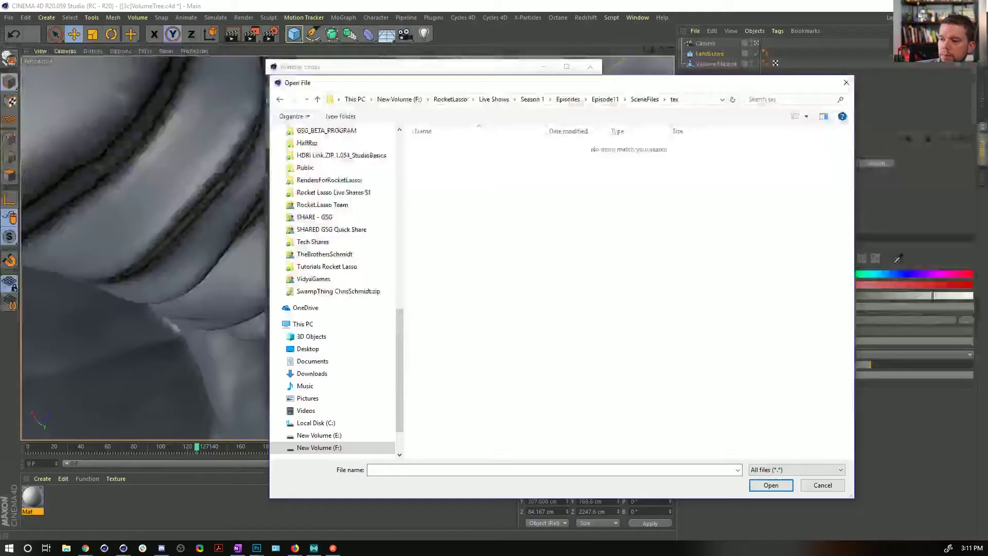
pyautogui.click(644, 100)
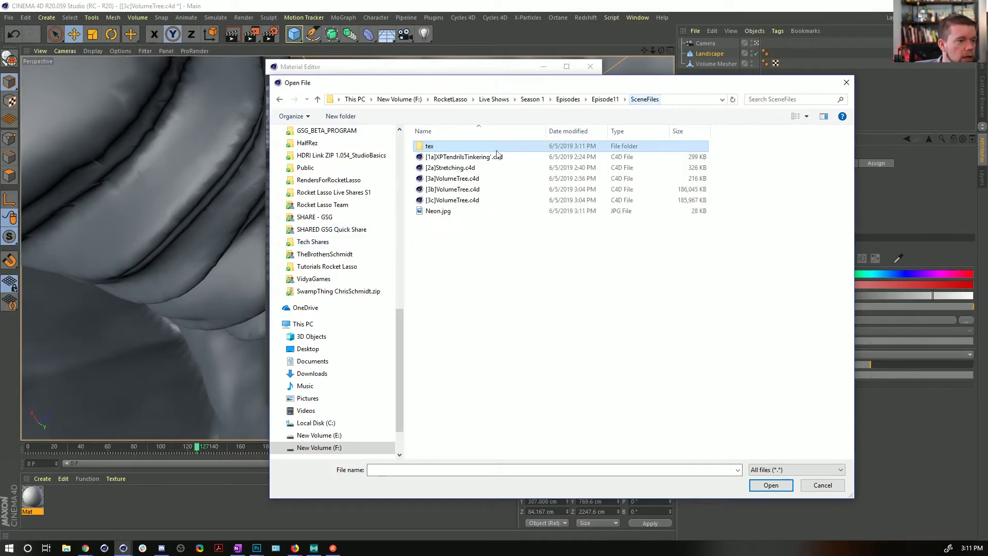
pyautogui.doubleClick(430, 146)
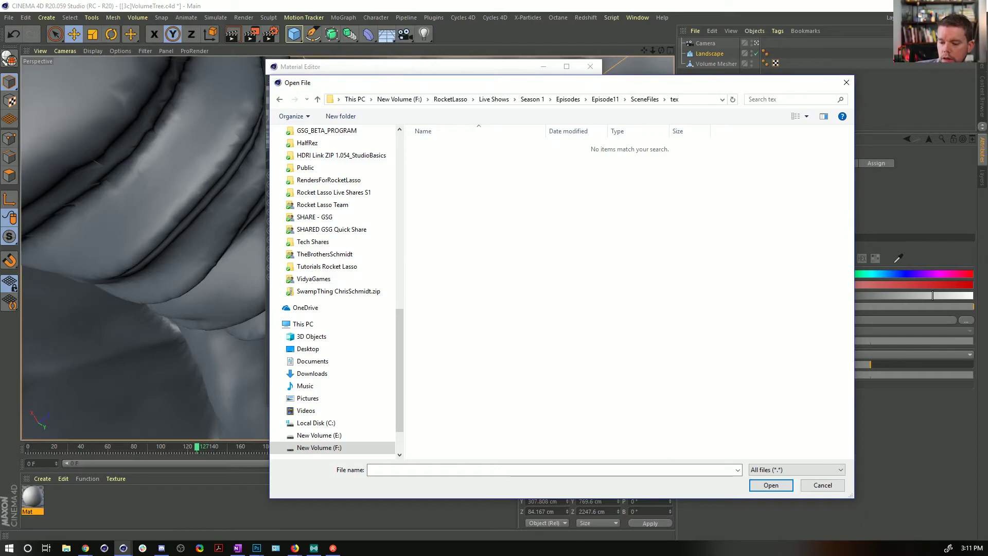
# - Switch to Photoshop and save the color strip as a JPEG named Neon in the SceneFiles tex folder
pyautogui.hotkey('alt', 'Tab')
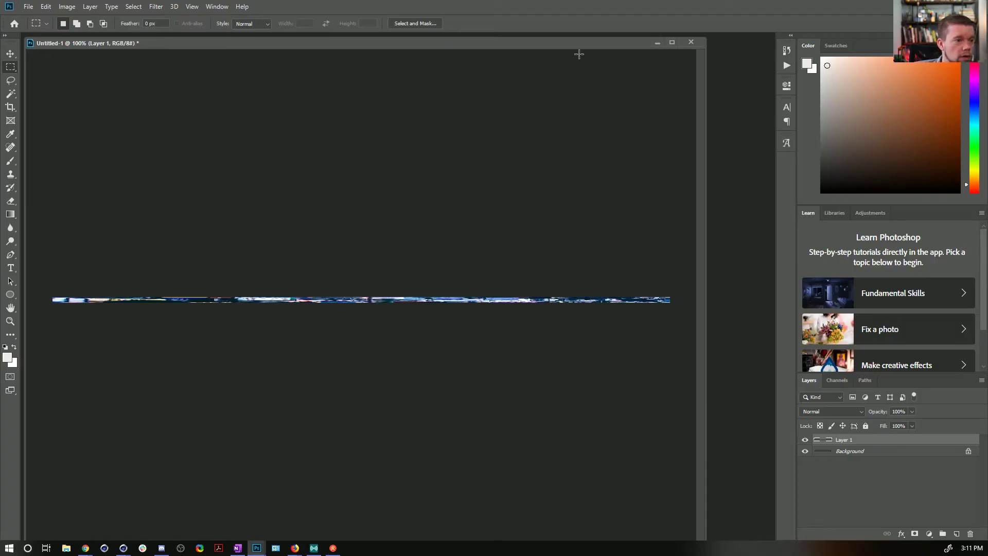
pyautogui.hotkey('ctrl', 's')
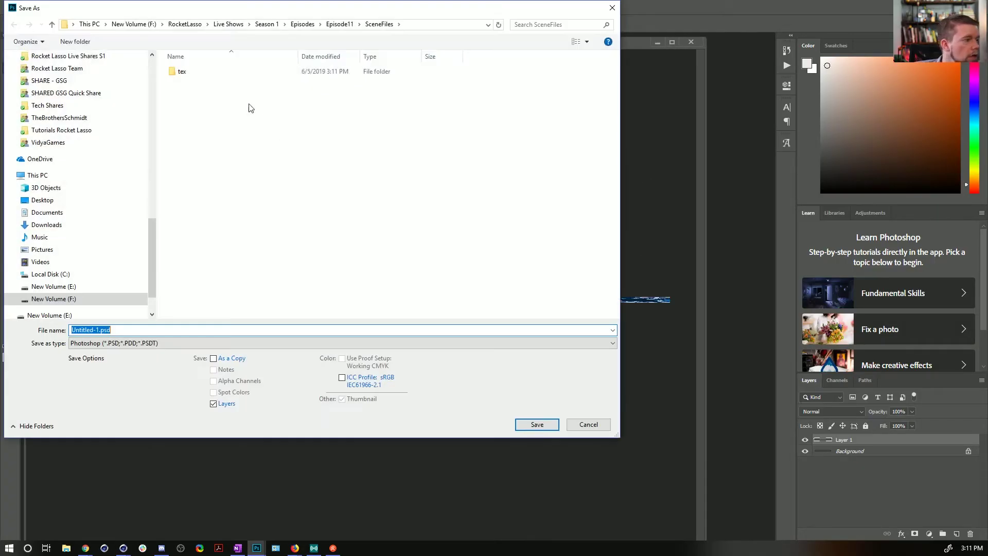
pyautogui.doubleClick(182, 71)
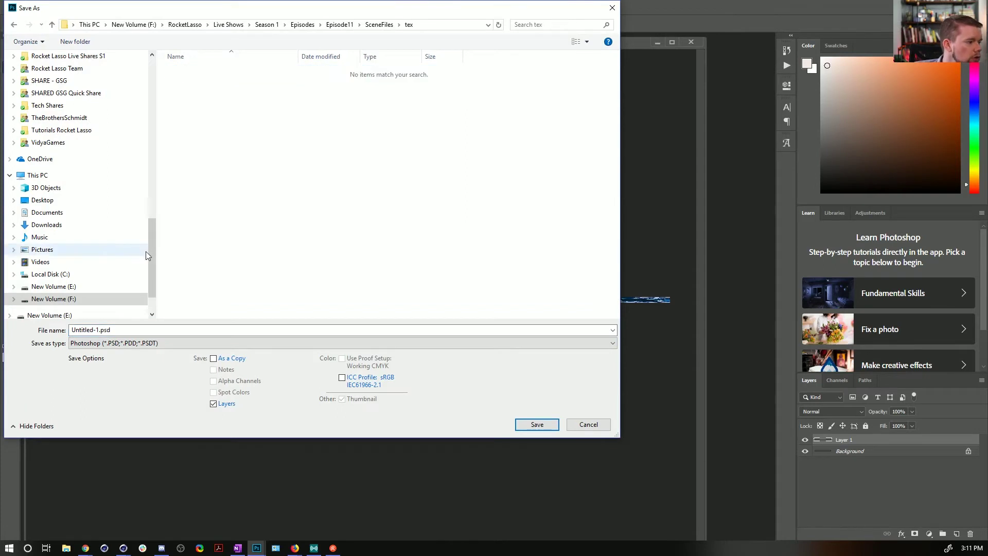
pyautogui.click(118, 343)
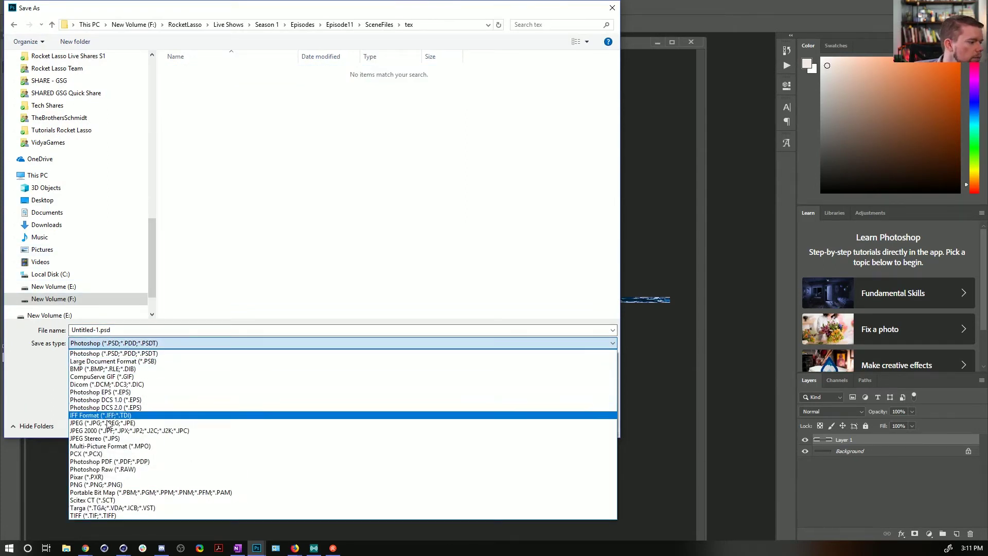
pyautogui.click(119, 422)
pyautogui.click(104, 329)
pyautogui.click(96, 330)
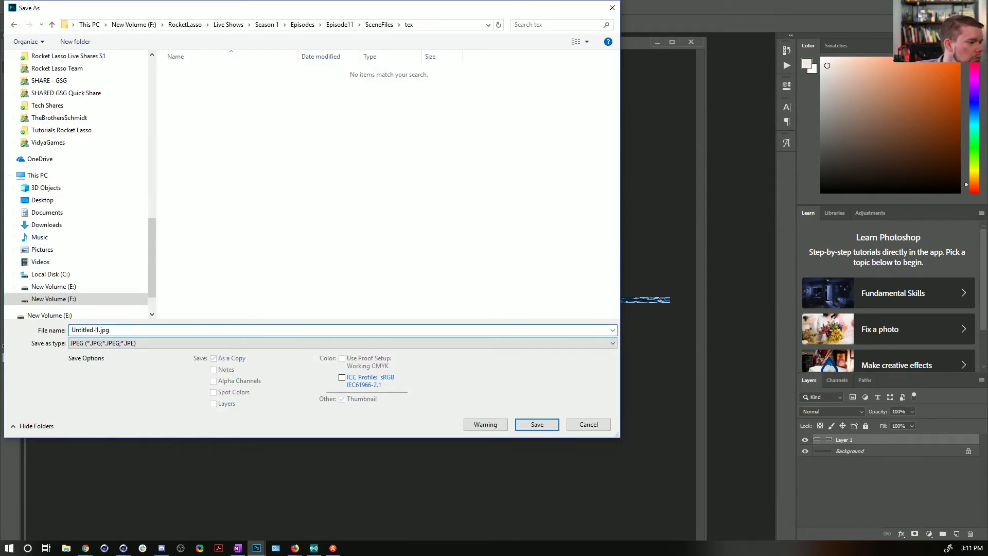
pyautogui.write('Neoo')
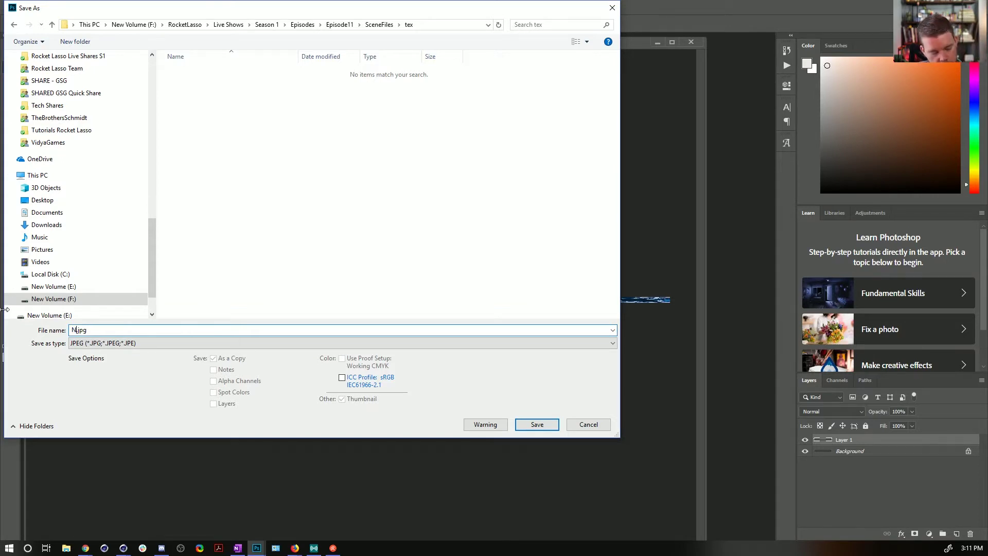
pyautogui.press('Return')
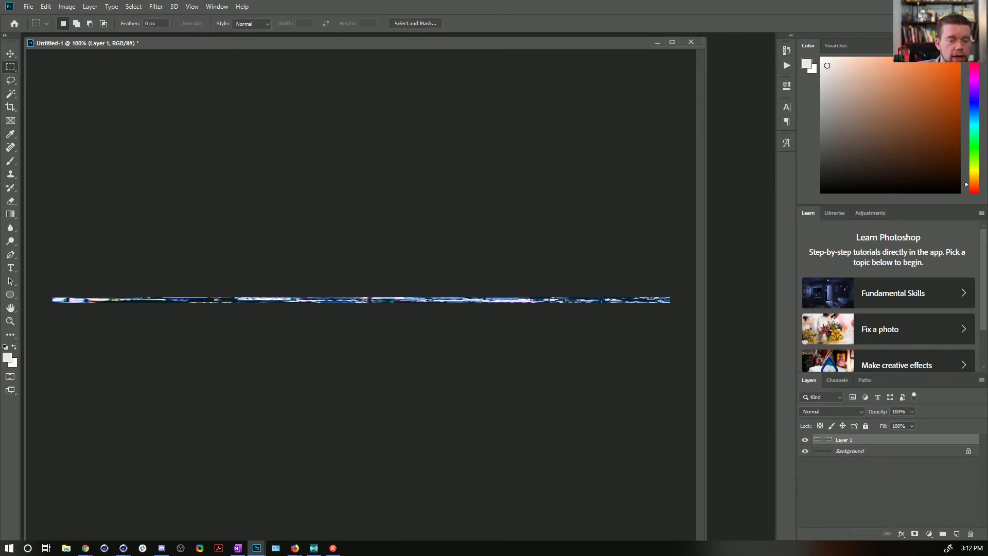
# - Switch to Cinema 4D and load Neon.jpg as Mat's Color texture, declining a copy at the project location
pyautogui.hotkey('alt', 'Tab')
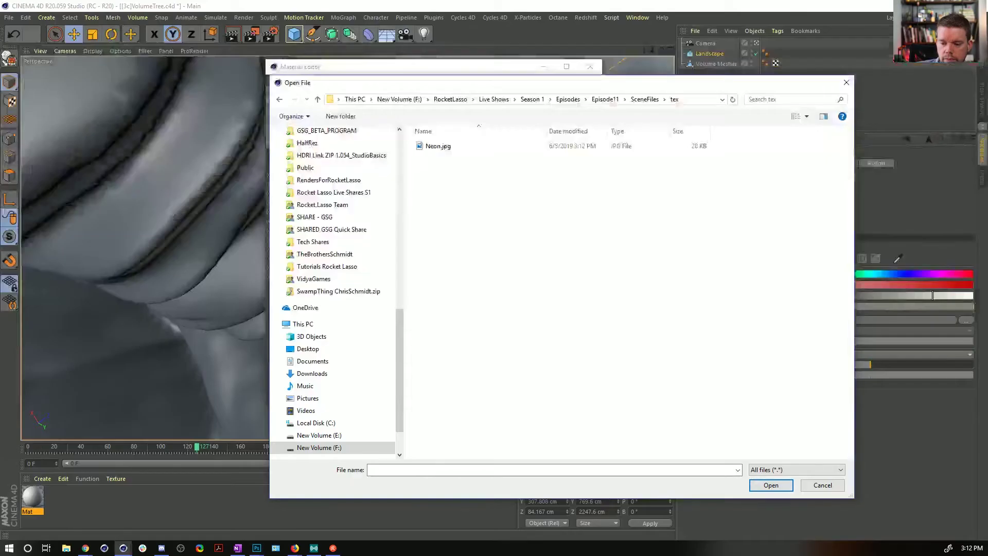
pyautogui.click(451, 148)
pyautogui.click(771, 484)
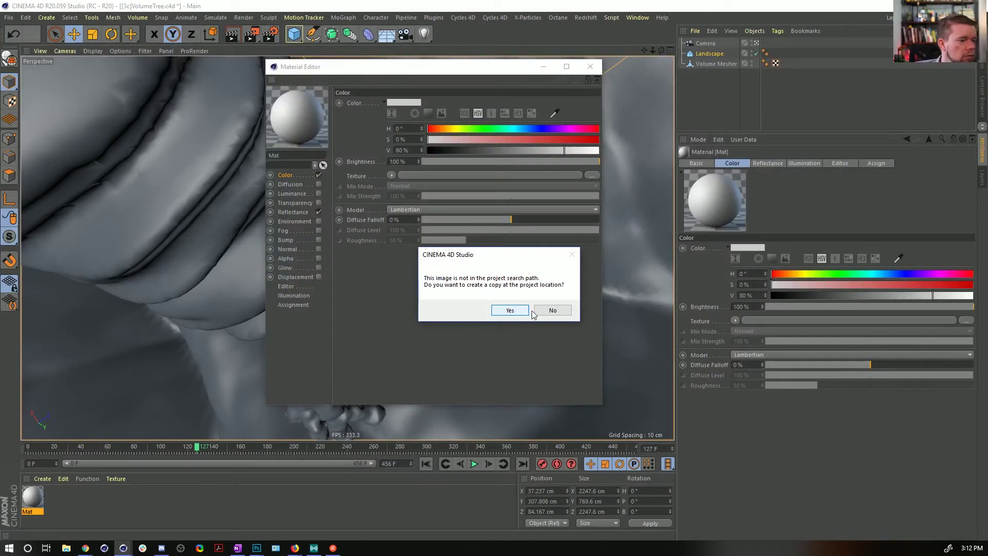
pyautogui.click(544, 311)
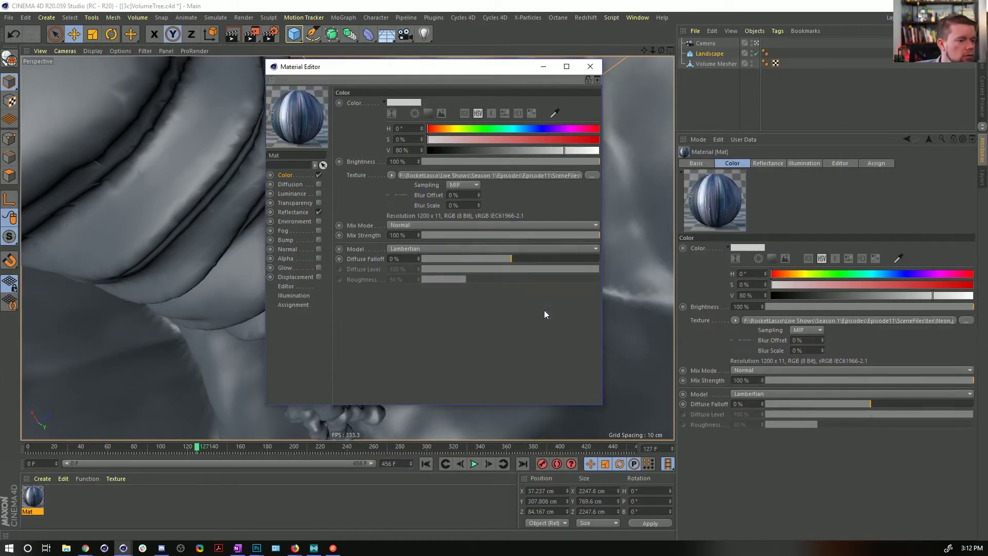
# - Open the Color texture's bitmap shader, reselect Neon.jpg from the tex folder as its file, and close the Material Editor
pyautogui.click(404, 202)
pyautogui.click(590, 185)
pyautogui.click(440, 136)
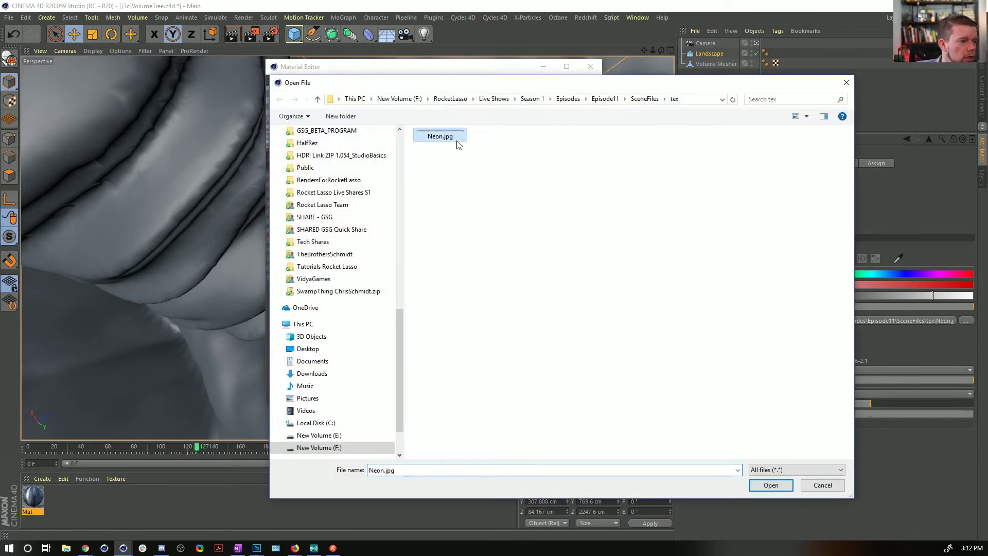
pyautogui.click(770, 484)
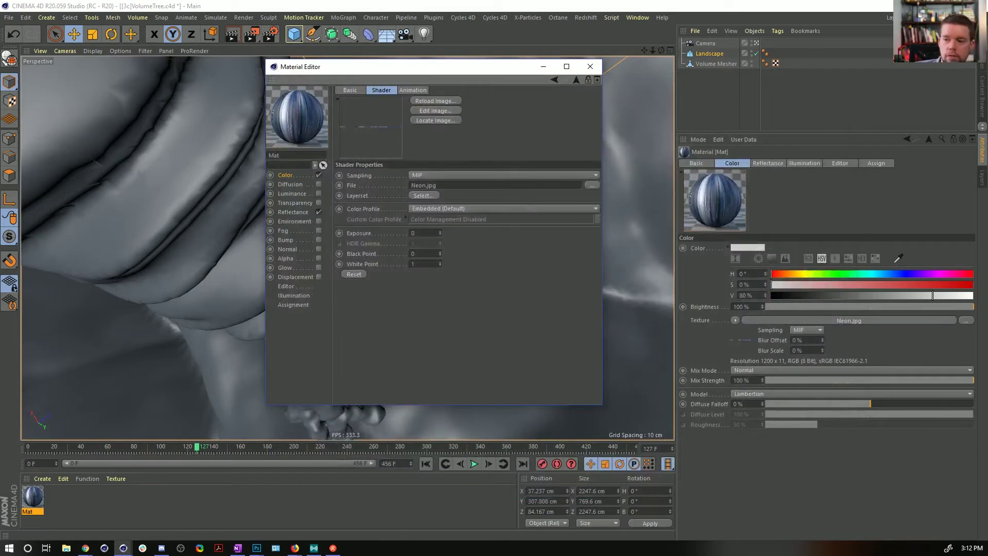
pyautogui.click(591, 66)
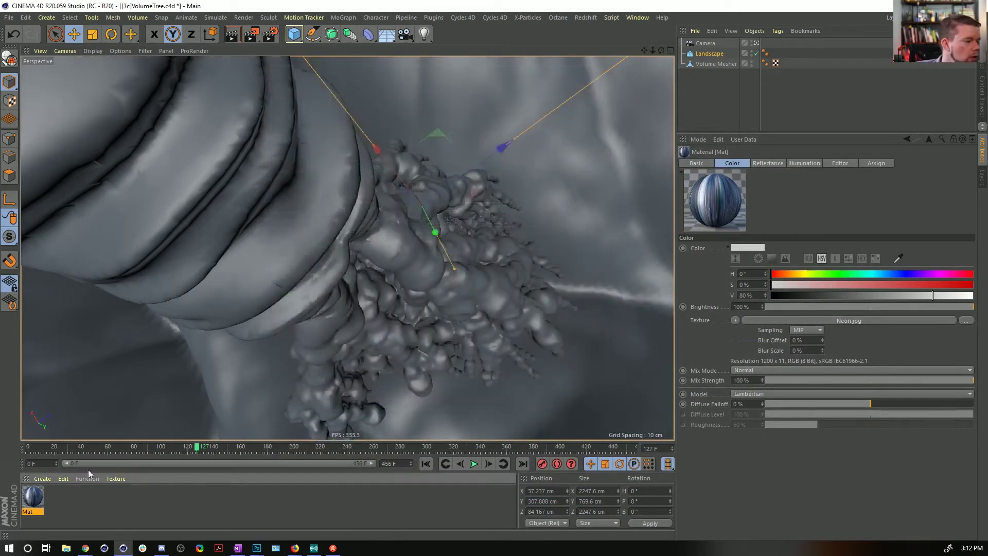
# - Place the Landscape and Volume Mesher under a new Null and apply Mat to the Null
pyautogui.moveTo(77, 476); pyautogui.dragTo(715, 63)
pyautogui.keyDown('ctrl'); pyautogui.click(715, 63); pyautogui.keyUp('ctrl')
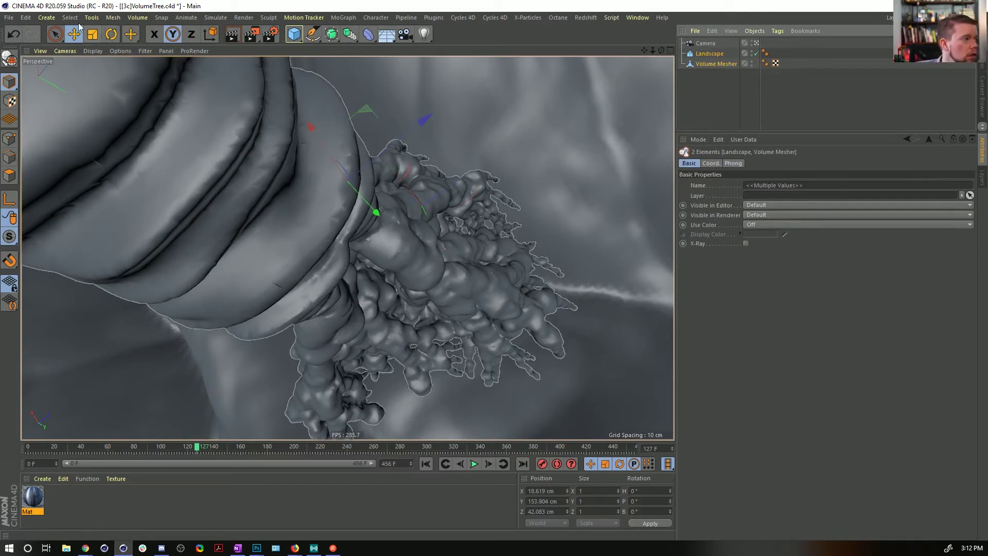
pyautogui.click(46, 17)
pyautogui.click(108, 39)
pyautogui.click(703, 75)
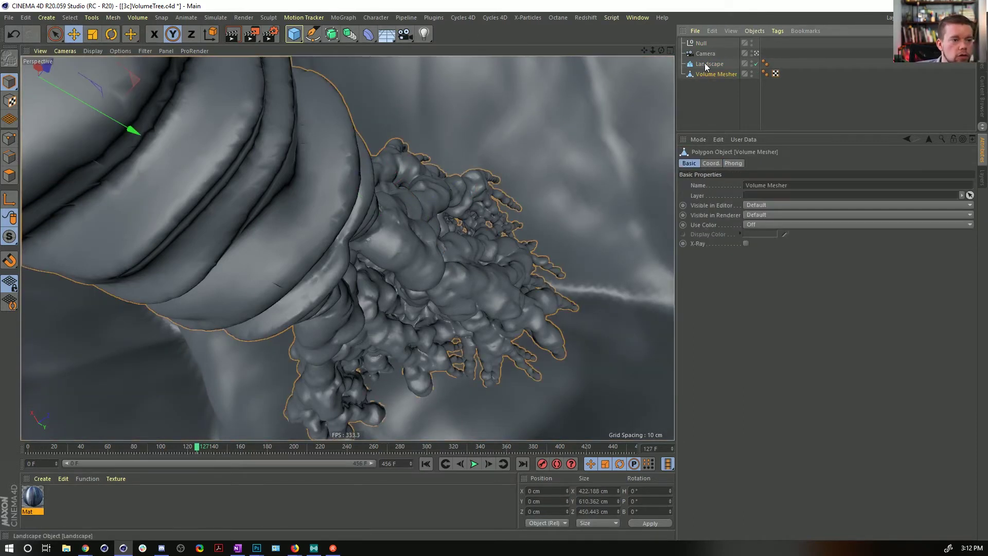
pyautogui.keyDown('ctrl'); pyautogui.click(711, 63); pyautogui.keyUp('ctrl')
pyautogui.moveTo(703, 45); pyautogui.dragTo(697, 43)
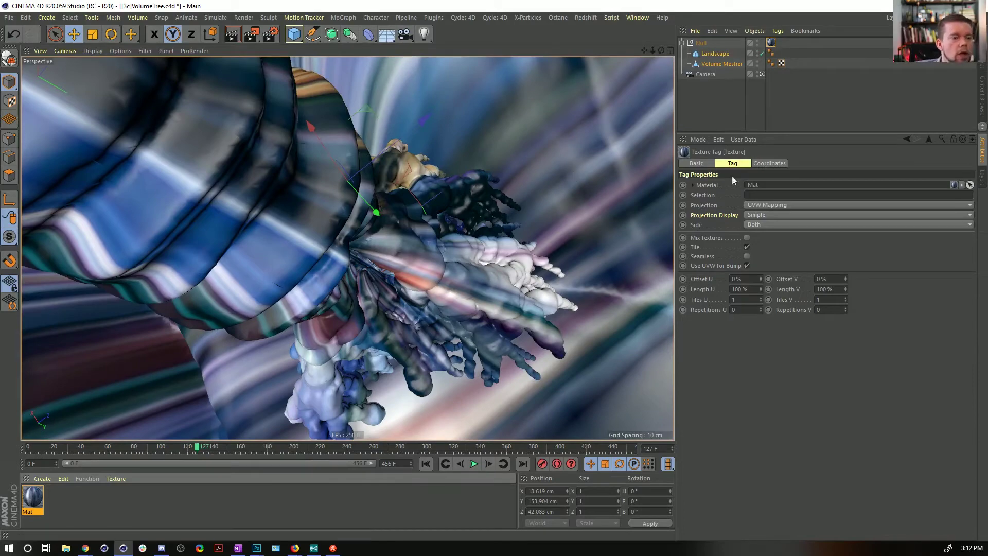
# - Set the Null's texture tag projection to Flat and exit the scene Camera's view
pyautogui.click(761, 204)
pyautogui.click(762, 234)
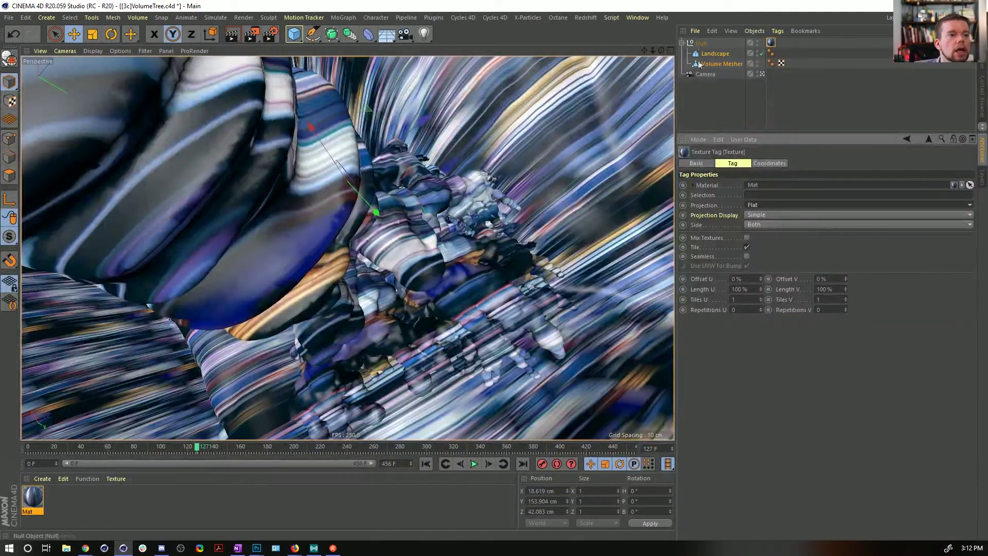
pyautogui.click(761, 73)
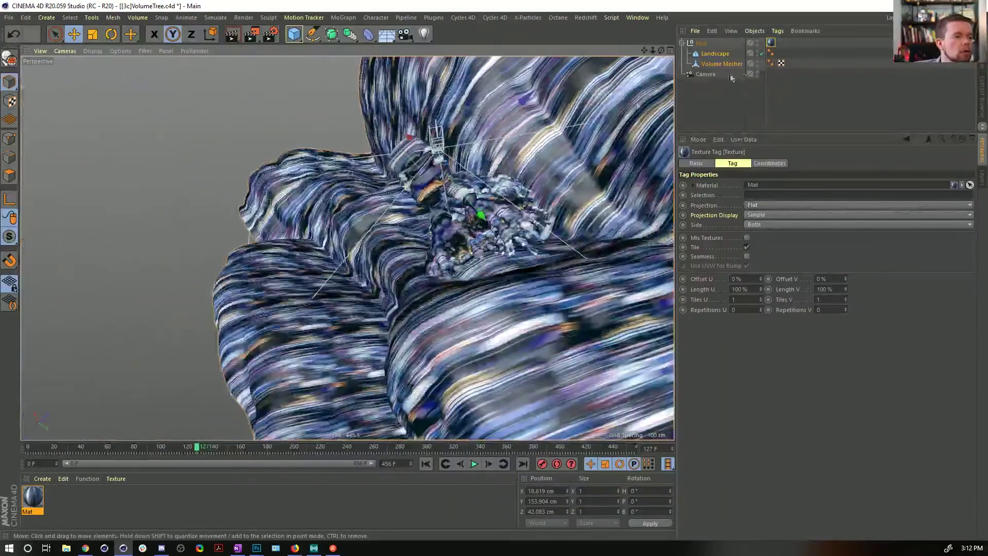
# - Enable Texture mode for the Null and rotate its flat texture projection to 90° bank
pyautogui.click(701, 43)
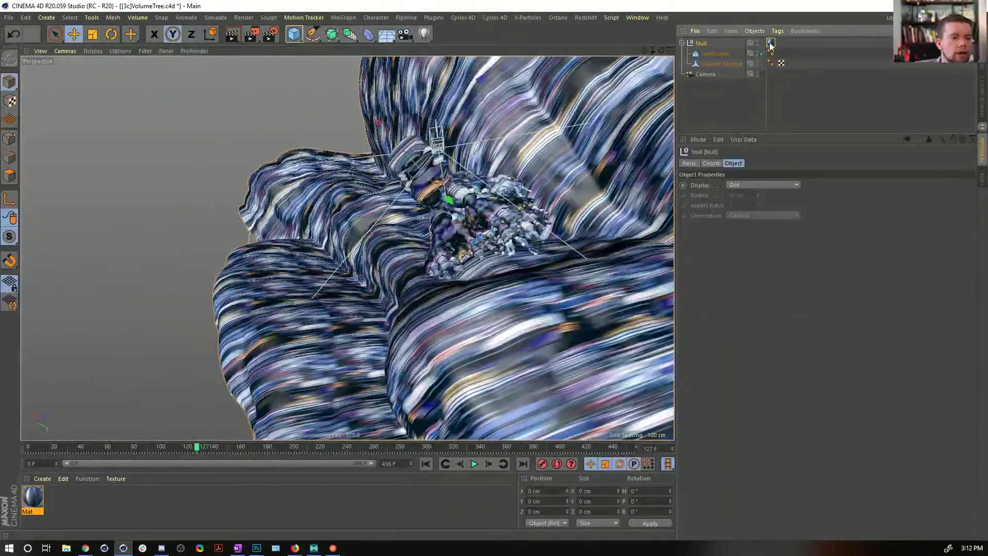
pyautogui.click(10, 100)
pyautogui.keyDown('alt'); pyautogui.moveTo(365, 205); pyautogui.dragTo(390, 189, button='right'); pyautogui.keyUp('alt')
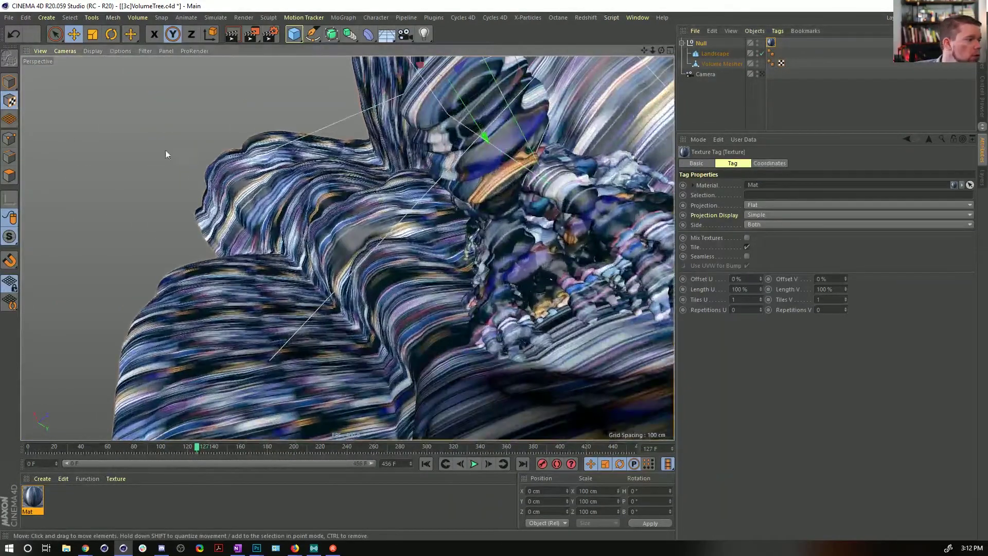
pyautogui.keyDown('alt'); pyautogui.moveTo(453, 160); pyautogui.dragTo(420, 186, button='right'); pyautogui.keyUp('alt')
pyautogui.press('r')
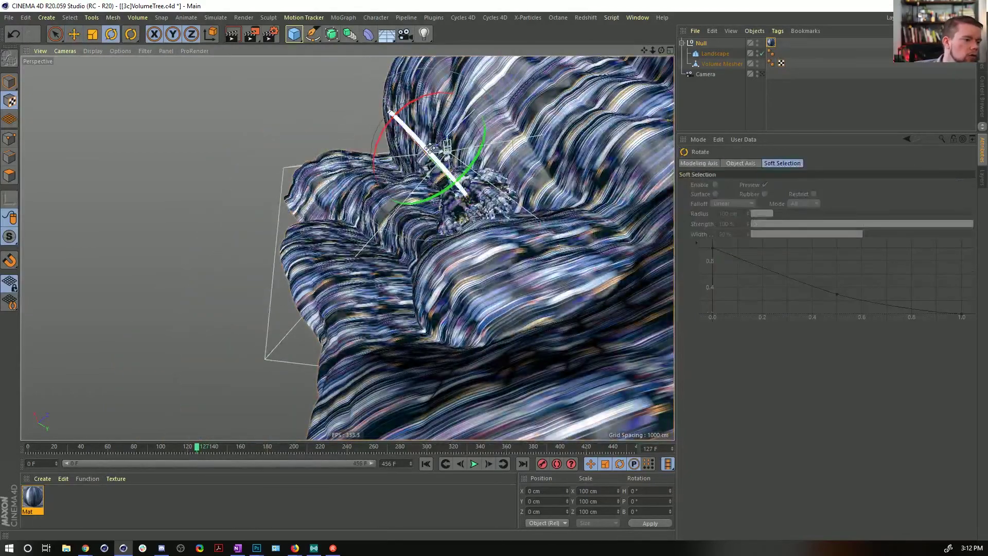
pyautogui.moveTo(429, 147); pyautogui.dragTo(469, 263)
# - Scale the Null's texture projection uniformly to about 59.35 cm and show the texture tag's coordinates
pyautogui.keyDown('alt'); pyautogui.moveTo(493, 224); pyautogui.dragTo(516, 277); pyautogui.keyUp('alt')
pyautogui.keyDown('alt'); pyautogui.moveTo(516, 278); pyautogui.dragTo(519, 238, button='right'); pyautogui.keyUp('alt')
pyautogui.keyDown('alt'); pyautogui.moveTo(519, 238); pyautogui.dragTo(490, 201); pyautogui.keyUp('alt')
pyautogui.press('t')
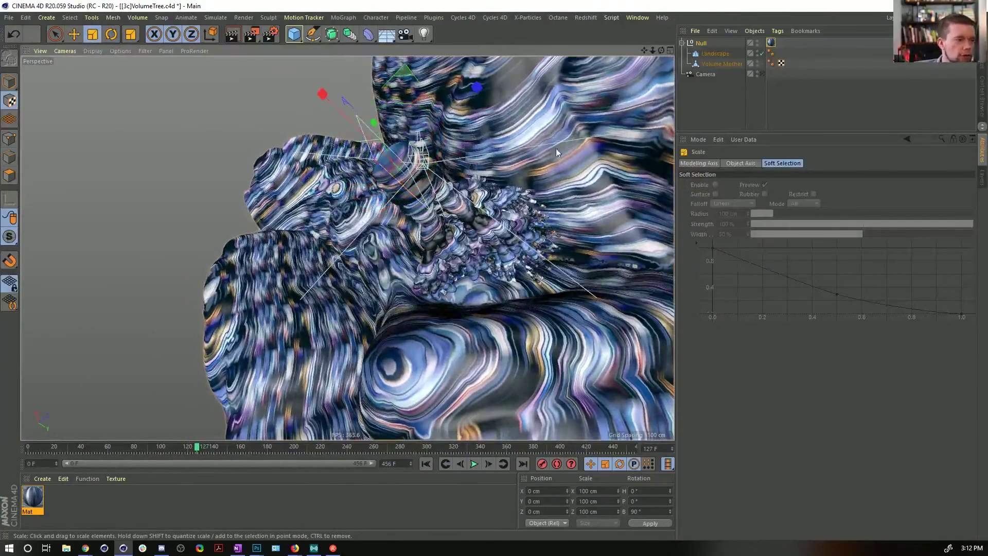
pyautogui.moveTo(574, 134); pyautogui.dragTo(435, 260)
pyautogui.click(770, 43)
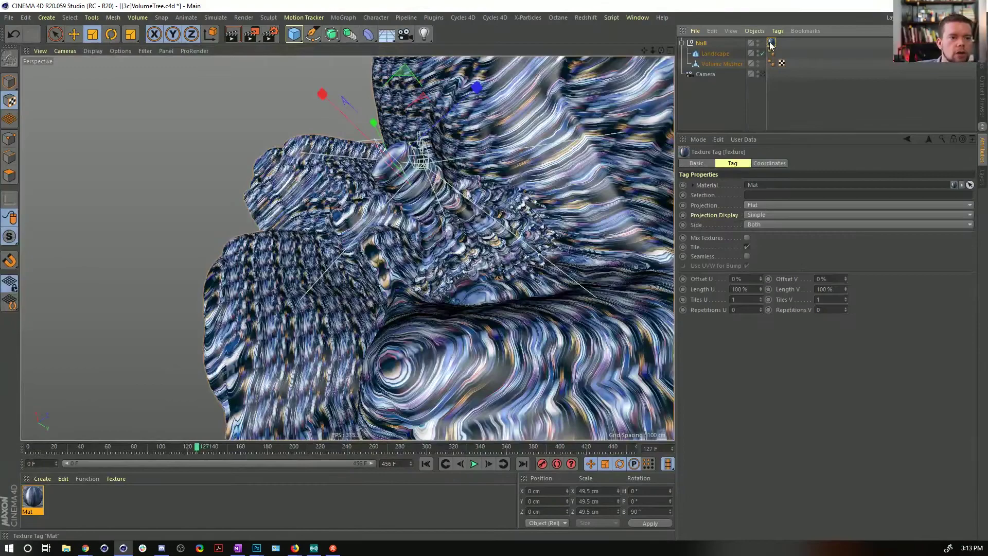
pyautogui.click(769, 164)
pyautogui.moveTo(467, 257); pyautogui.dragTo(505, 223)
# - Set Mat's Texture Preview Size to No Scaling in its Editor settings and close the Material Editor
pyautogui.keyDown('alt'); pyautogui.moveTo(416, 201); pyautogui.dragTo(452, 188, button='right'); pyautogui.keyUp('alt')
pyautogui.keyDown('alt'); pyautogui.moveTo(453, 187); pyautogui.dragTo(561, 257); pyautogui.keyUp('alt')
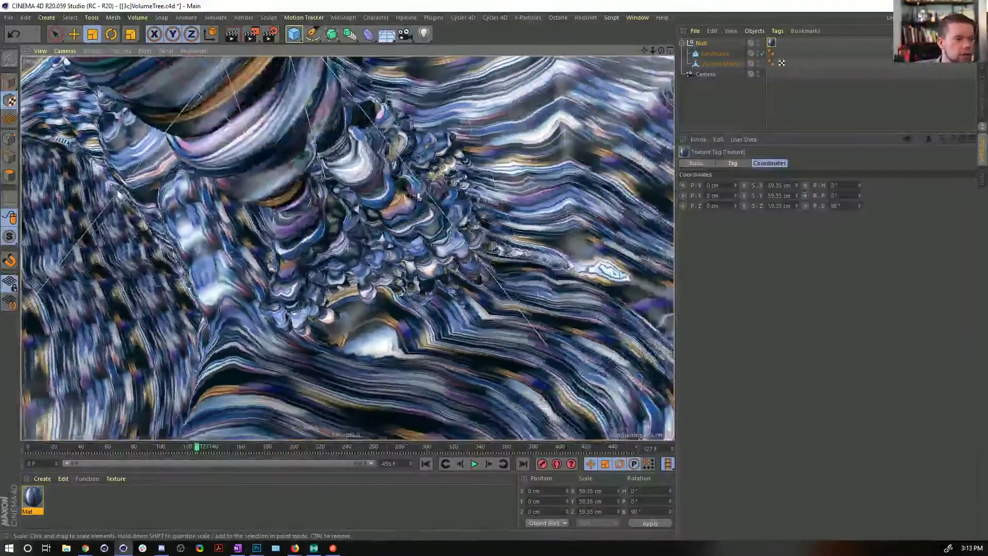
pyautogui.click(40, 495)
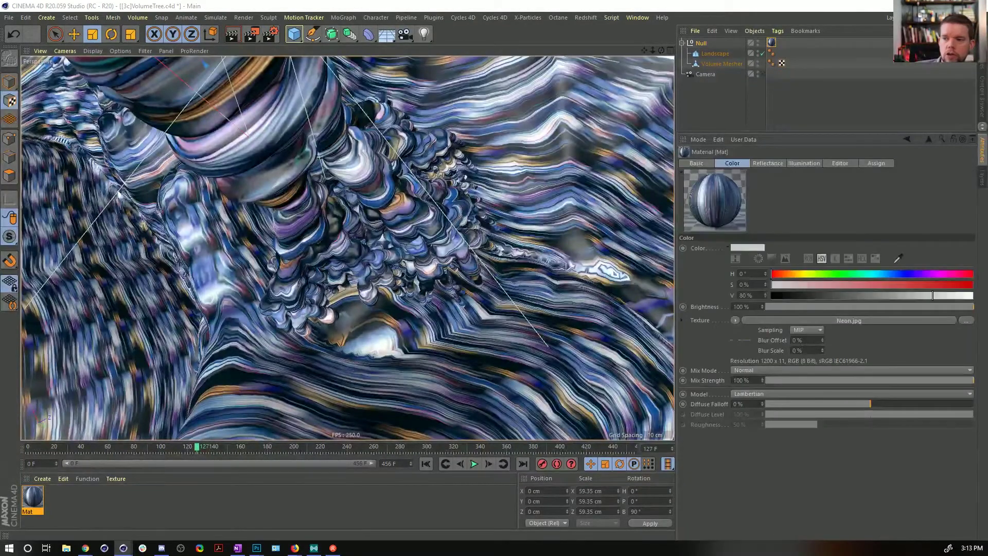
pyautogui.moveTo(987, 92); pyautogui.dragTo(545, 92)
pyautogui.click(477, 311)
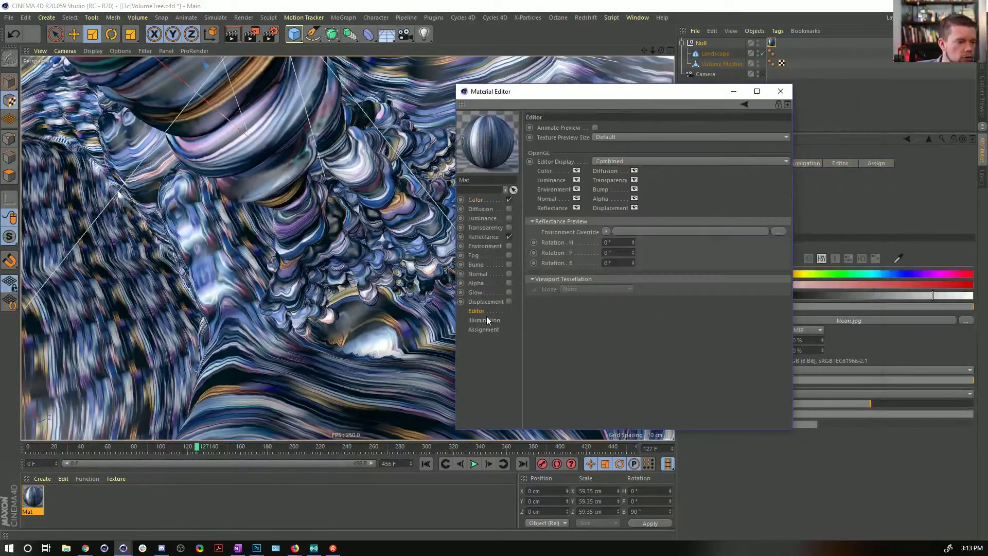
pyautogui.click(617, 136)
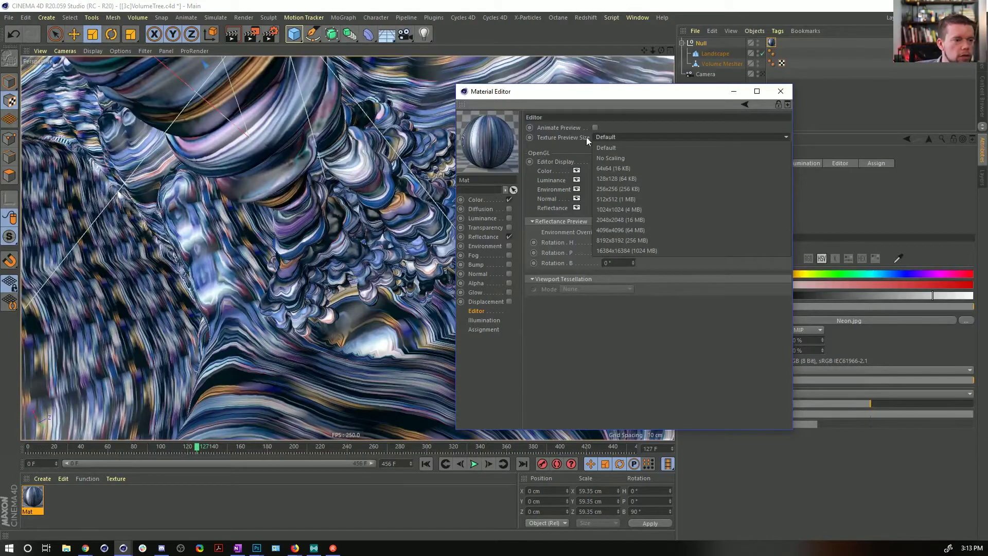
pyautogui.click(628, 159)
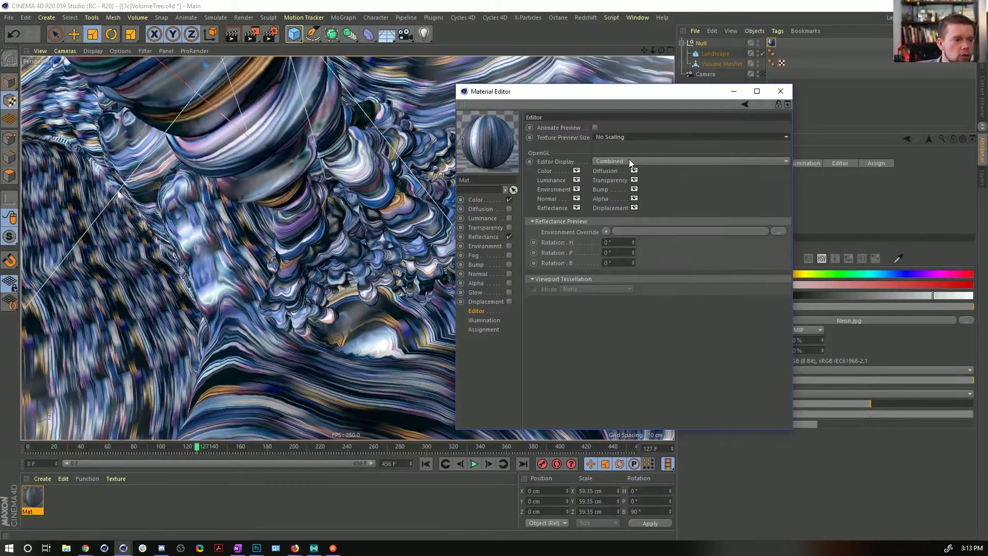
pyautogui.click(781, 91)
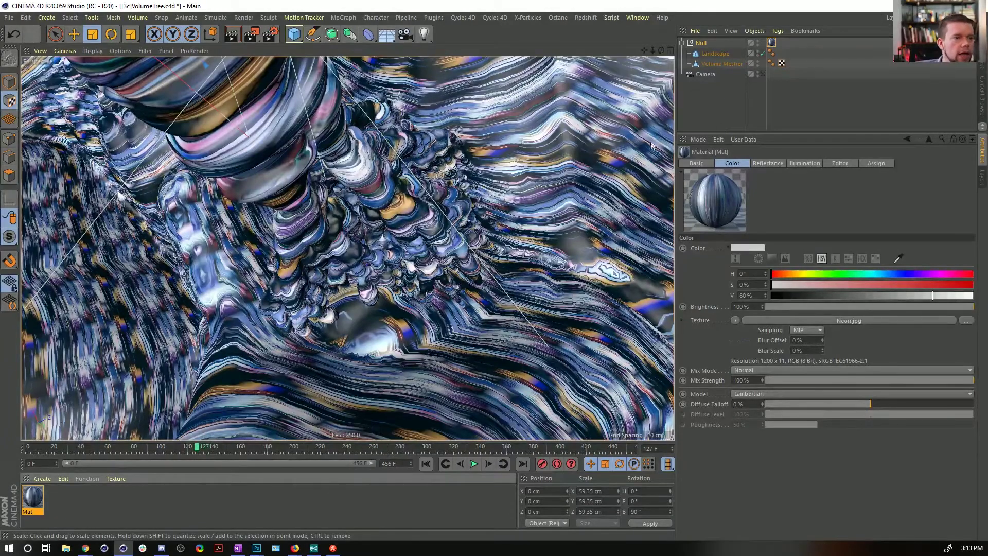
# - Check the texture through the scene Camera, then stretch the projection along its Y axis to about 1598 cm
pyautogui.click(763, 74)
pyautogui.keyDown('alt'); pyautogui.moveTo(494, 180); pyautogui.dragTo(360, 232); pyautogui.keyUp('alt')
pyautogui.click(762, 75)
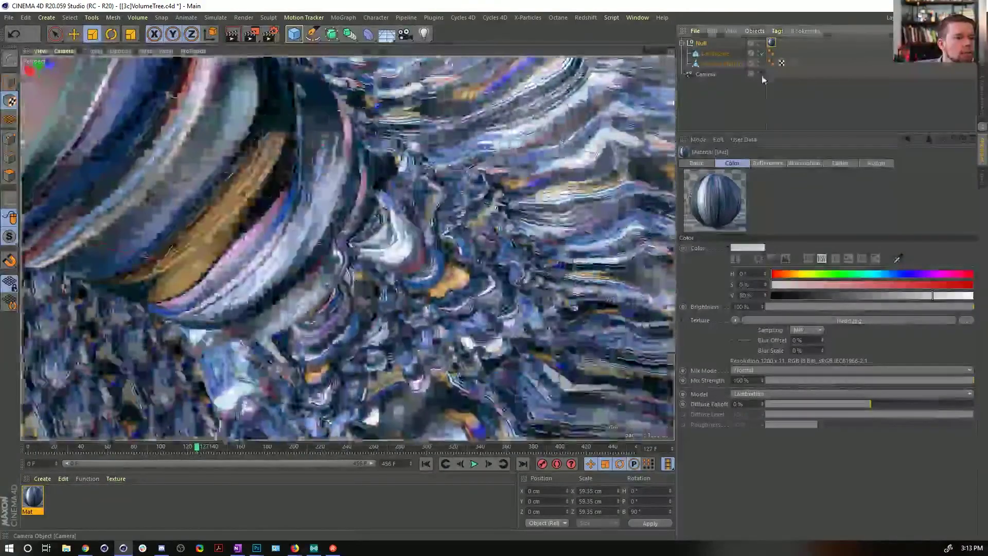
pyautogui.click(762, 75)
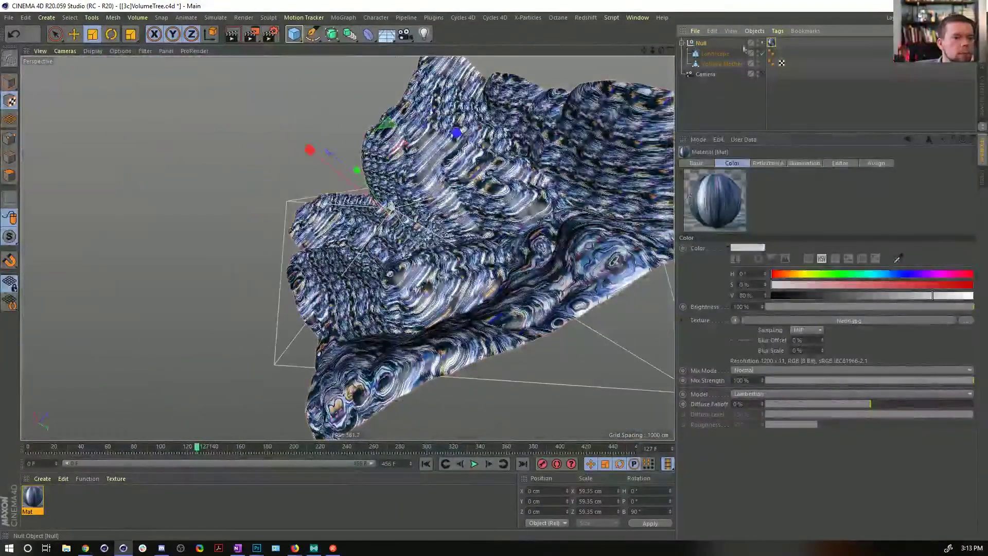
pyautogui.moveTo(456, 133); pyautogui.dragTo(544, 154)
pyautogui.hotkey('ctrl', 'z')
pyautogui.moveTo(380, 162); pyautogui.dragTo(103, 186)
pyautogui.moveTo(566, 216); pyautogui.dragTo(471, 176)
# - Enable Mat's Luminance channel with Neon.jpg copied from the Color channel, and disable the Reflectance channel
pyautogui.scroll(5, 471, 176)
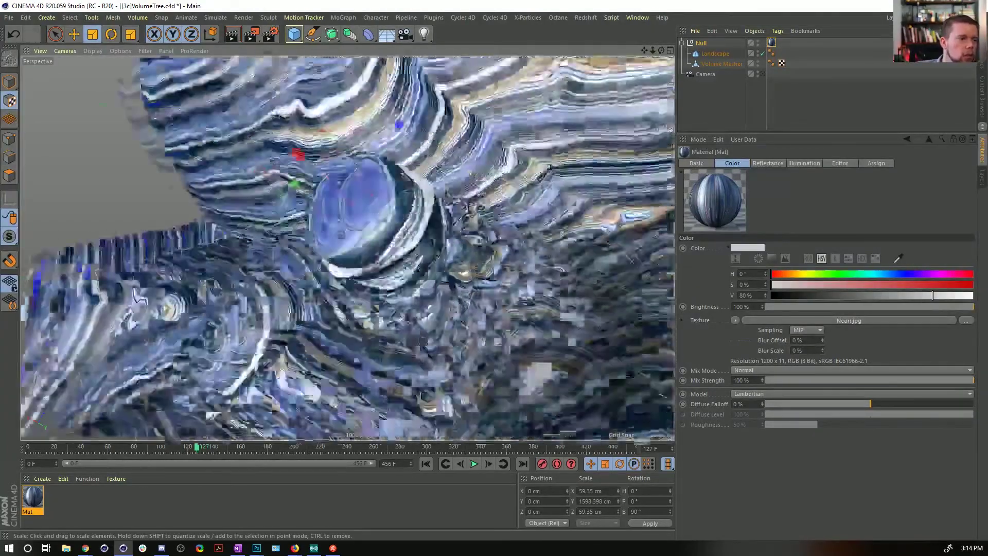
pyautogui.keyDown('alt'); pyautogui.moveTo(479, 160); pyautogui.dragTo(505, 189); pyautogui.keyUp('alt')
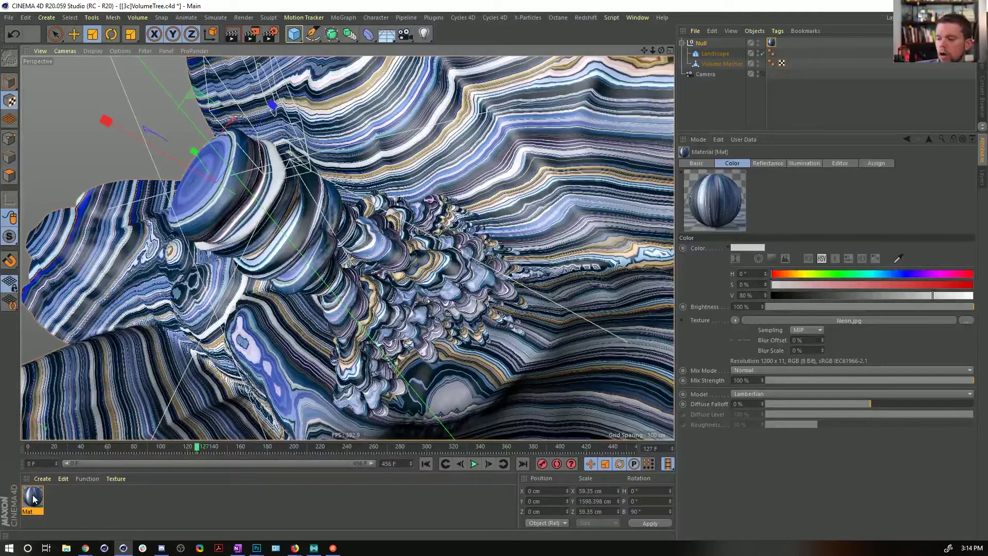
pyautogui.doubleClick(714, 201)
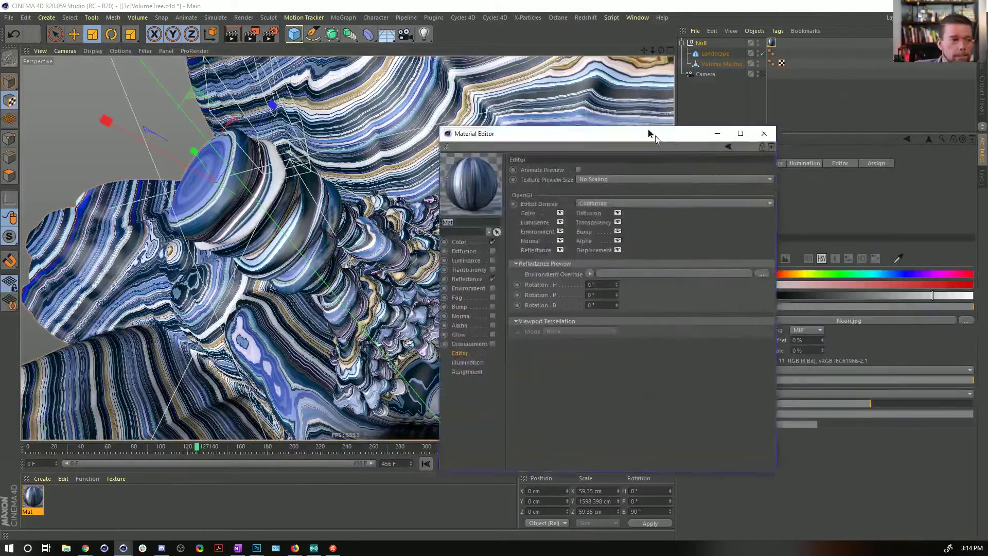
pyautogui.moveTo(647, 128); pyautogui.dragTo(601, 96)
pyautogui.click(403, 198)
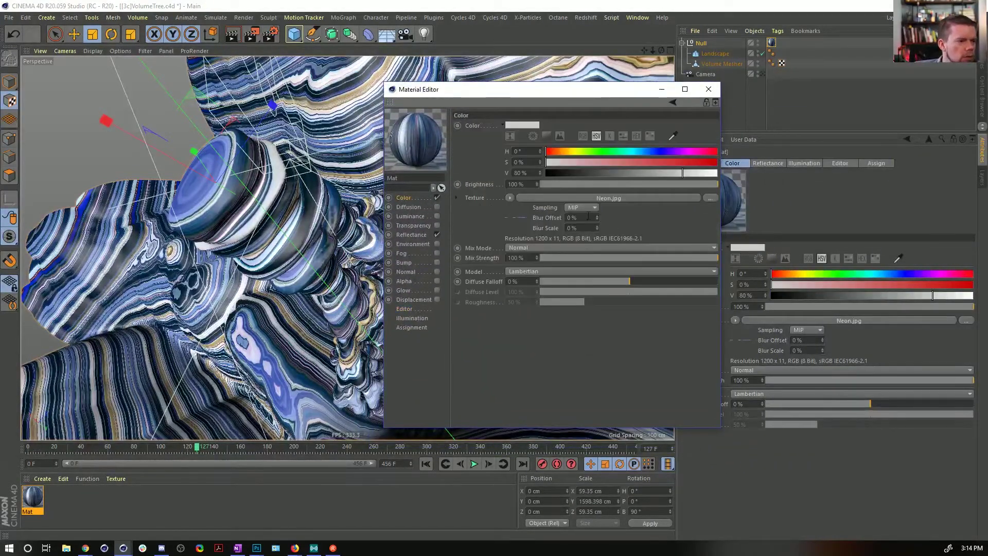
pyautogui.moveTo(521, 218); pyautogui.dragTo(437, 218)
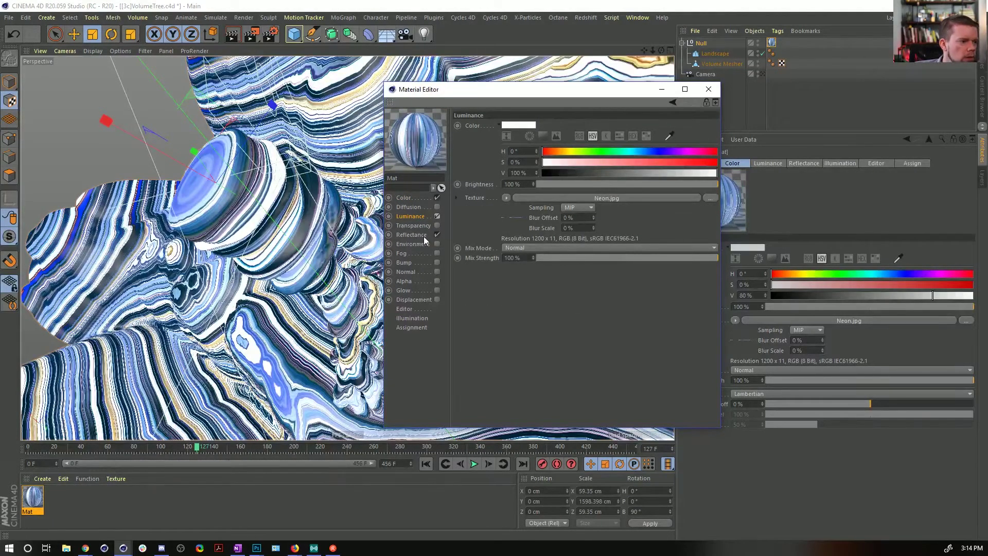
pyautogui.click(437, 234)
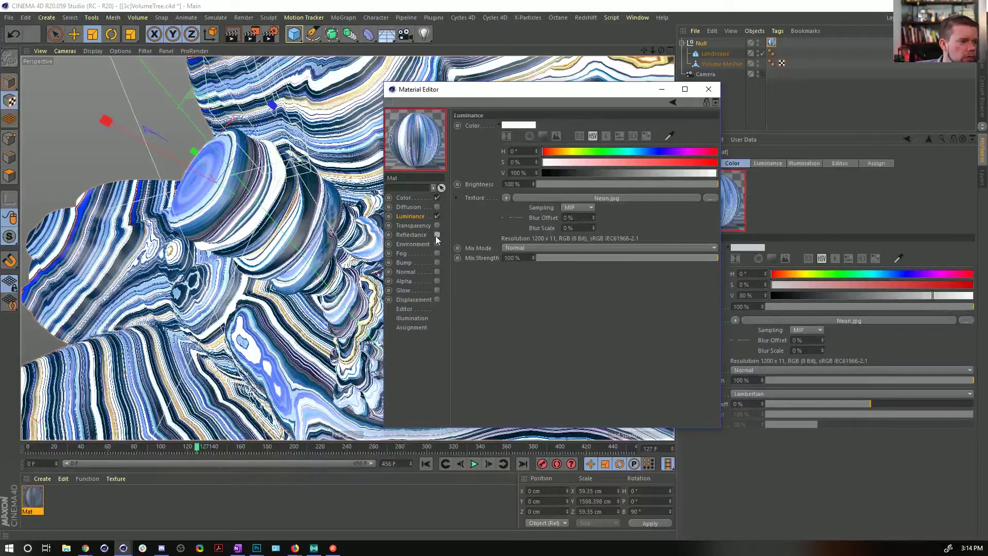
# - Wrap the Luminance channel's Neon.jpg in a Filter shader and enable the filter's Gradation Curves
pyautogui.click(507, 198)
pyautogui.click(543, 402)
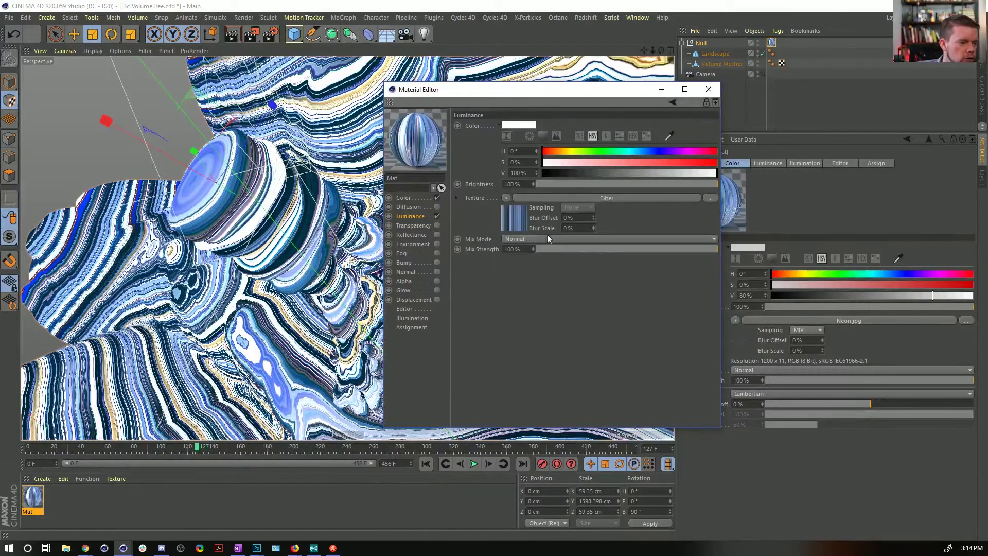
pyautogui.click(547, 233)
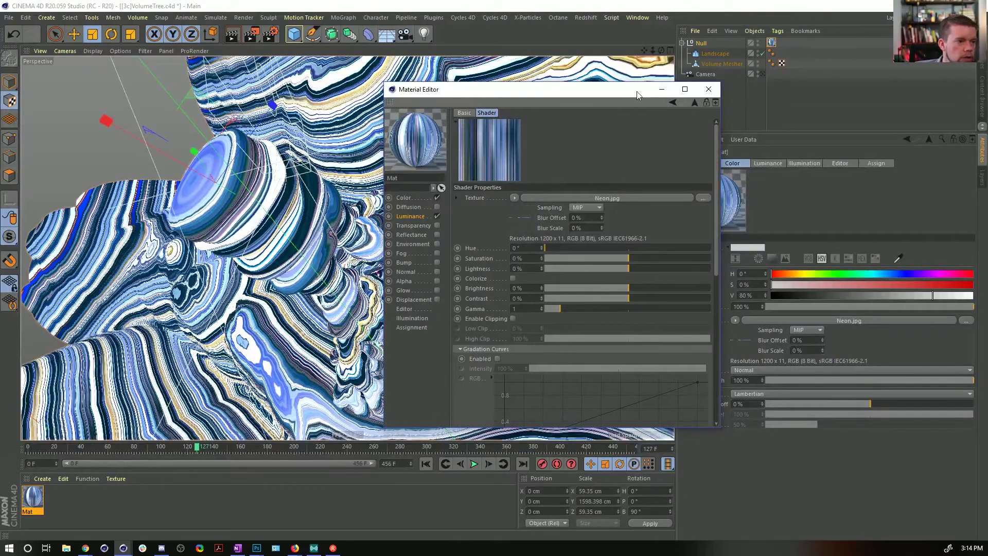
pyautogui.doubleClick(624, 89)
pyautogui.doubleClick(331, 4)
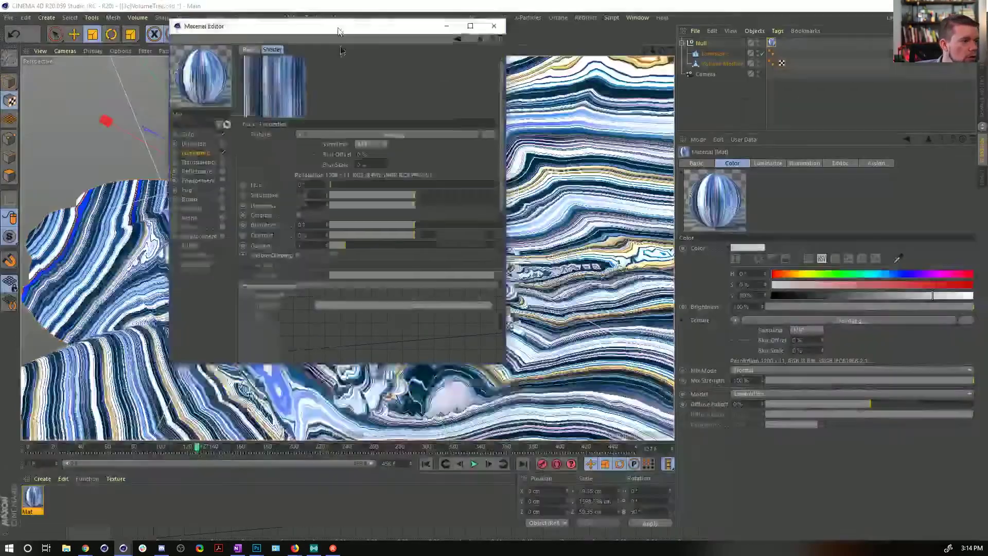
pyautogui.scroll(-2, 261, 253)
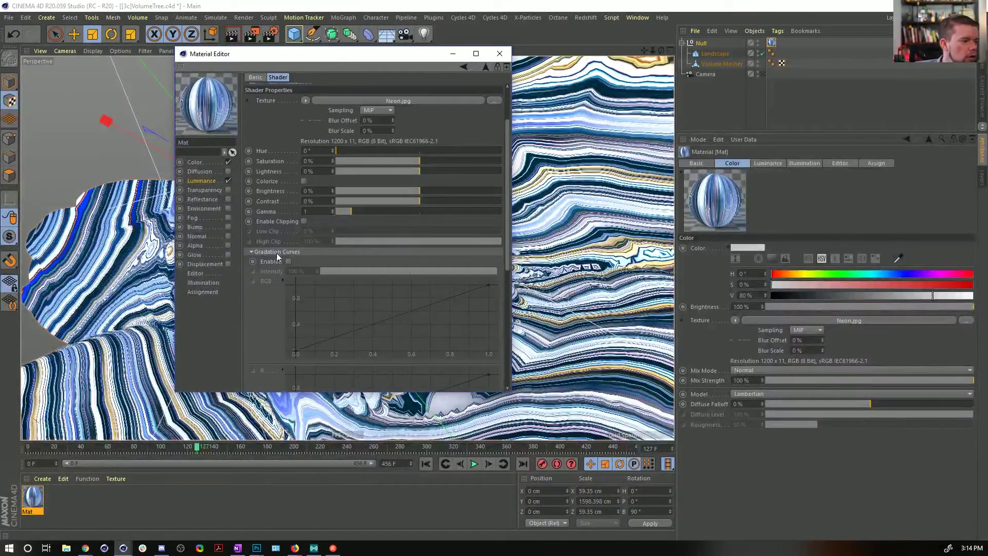
pyautogui.scroll(2, 276, 268)
pyautogui.click(288, 322)
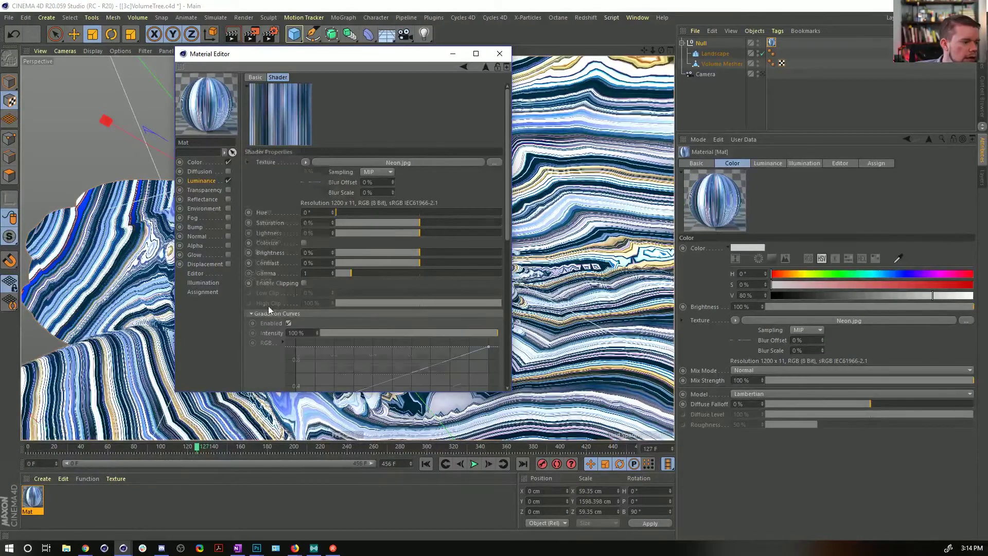
pyautogui.scroll(-2, 267, 306)
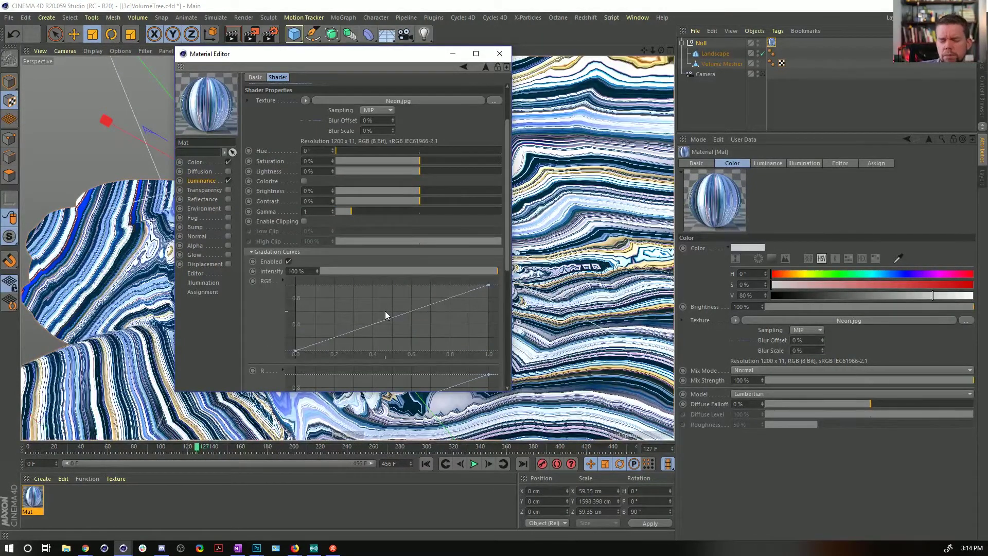
# - Try reshaping the filter's RGB gradation curve into a steep S-curve and pulling it down flat to zero
pyautogui.rightClick(352, 314)
pyautogui.click(324, 311)
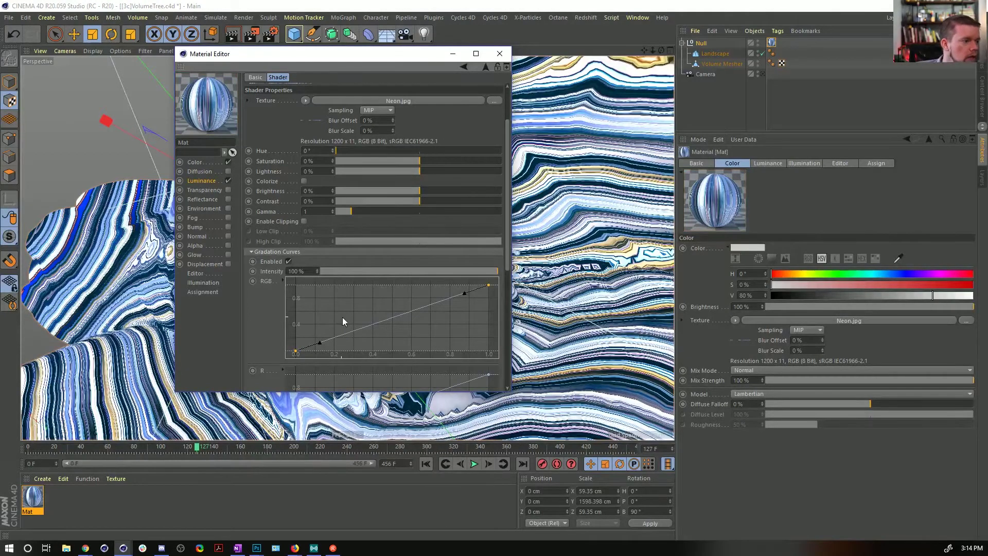
pyautogui.moveTo(312, 317); pyautogui.dragTo(416, 352)
pyautogui.click(489, 285)
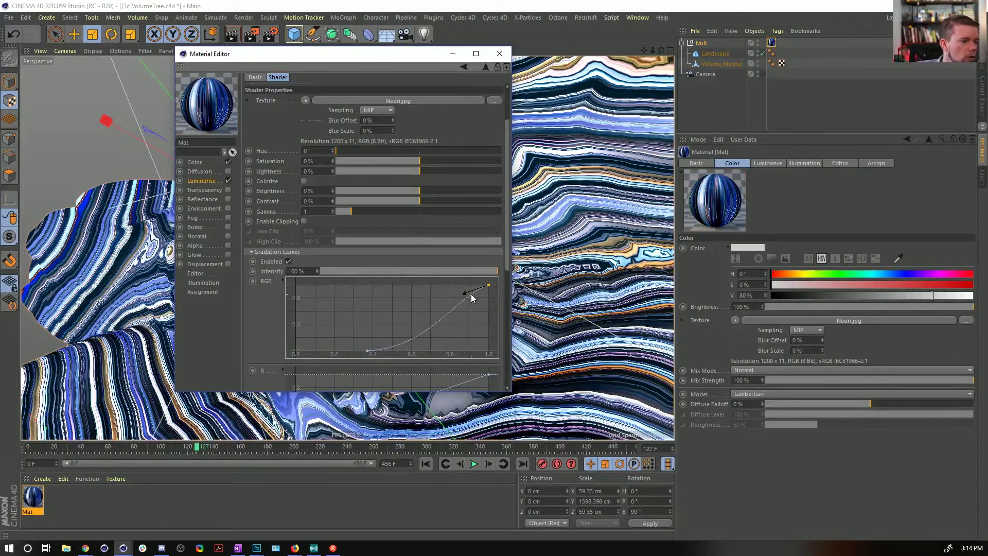
pyautogui.moveTo(465, 296); pyautogui.dragTo(445, 288)
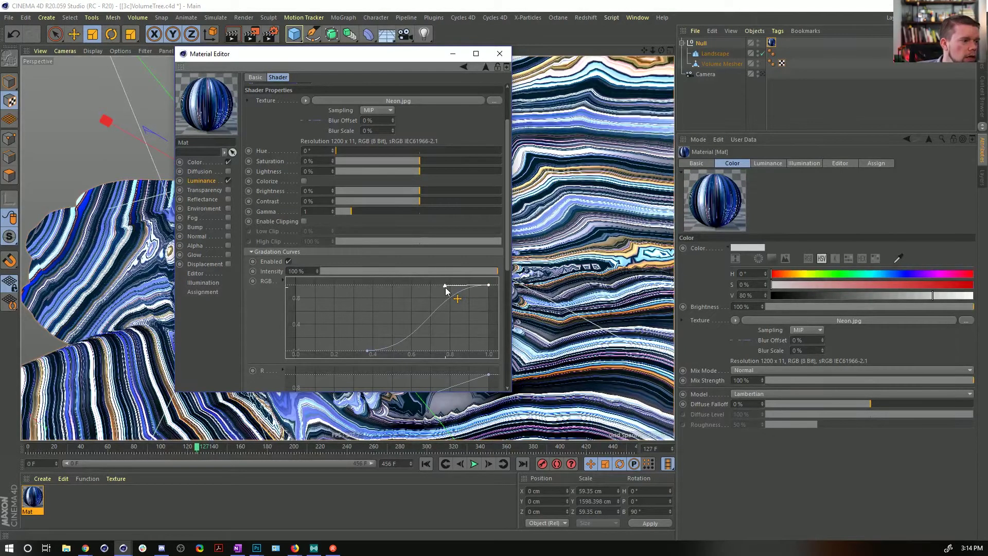
pyautogui.moveTo(490, 285); pyautogui.dragTo(533, 378)
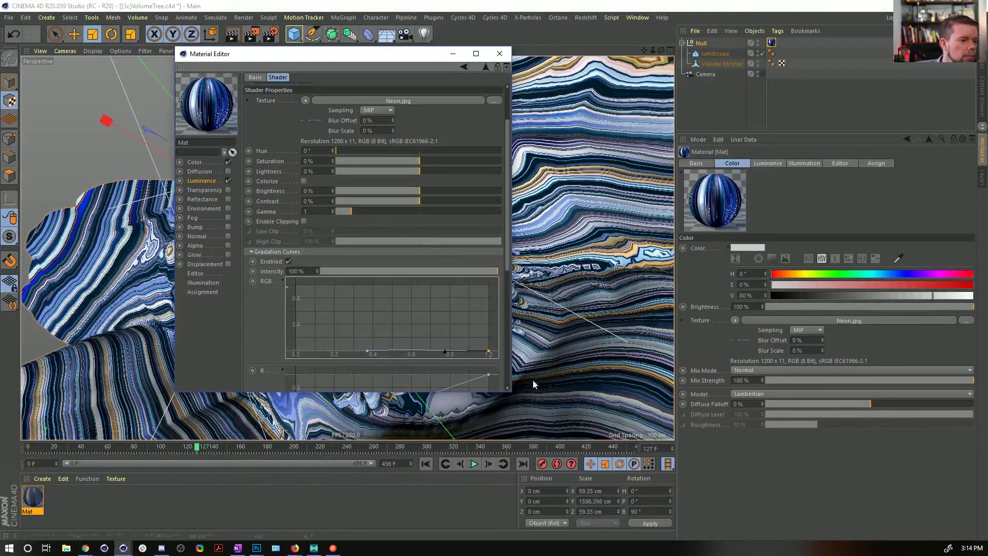
pyautogui.moveTo(367, 350); pyautogui.dragTo(296, 351)
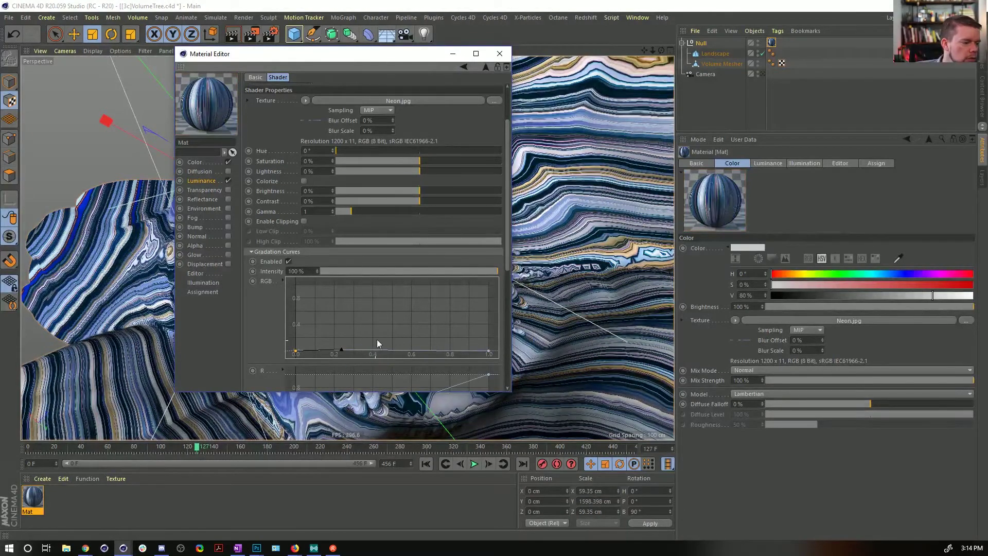
# - Apply the Linear spline preset to the RGB gradation curve, flatten it to zero and raise a narrow full-height spike near 0.18
pyautogui.rightClick(391, 334)
pyautogui.moveTo(448, 467)
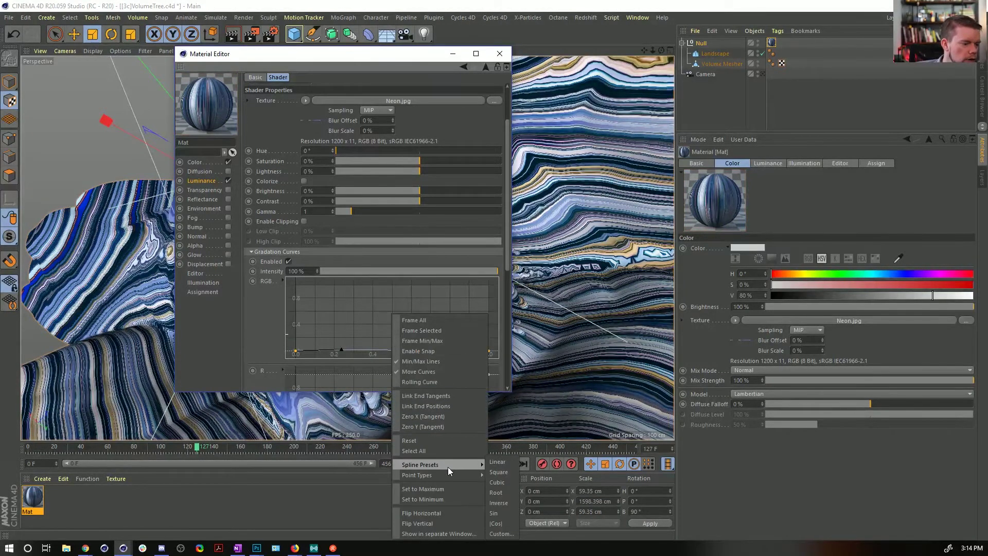
pyautogui.click(507, 461)
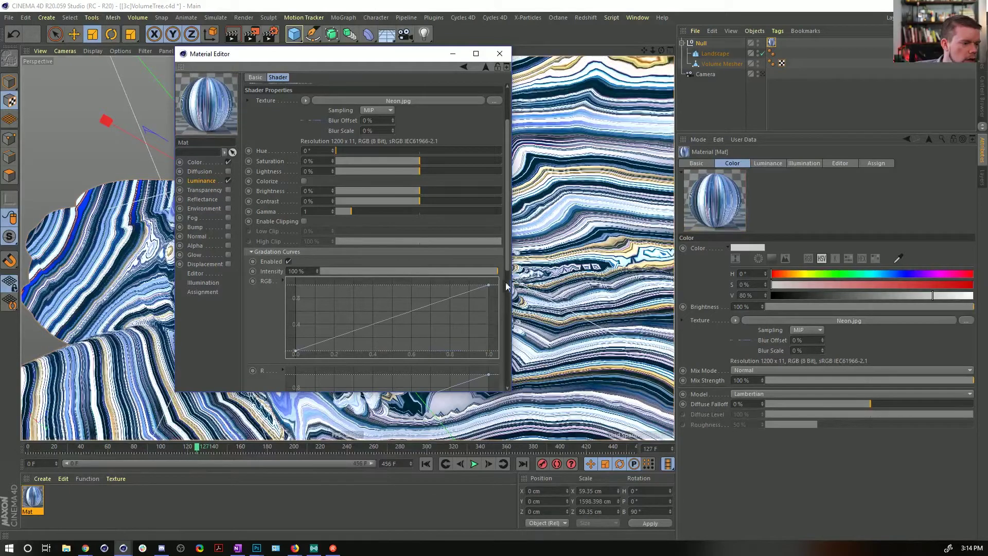
pyautogui.moveTo(489, 285); pyautogui.dragTo(487, 360)
pyautogui.keyDown('ctrl'); pyautogui.click(322, 351); pyautogui.keyUp('ctrl')
pyautogui.keyDown('ctrl'); pyautogui.click(340, 351); pyautogui.keyUp('ctrl')
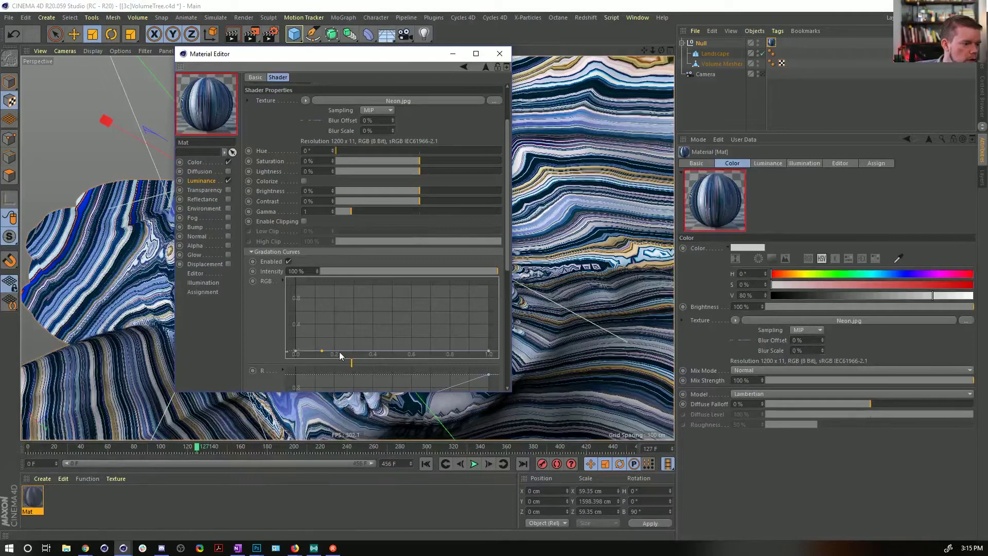
pyautogui.moveTo(331, 351); pyautogui.dragTo(332, 284)
# - Add two more narrow full-height spikes to the RGB gradation curve near 0.58 and 0.95, and close the Material Editor
pyautogui.keyDown('ctrl'); pyautogui.click(388, 351); pyautogui.keyUp('ctrl')
pyautogui.keyDown('ctrl'); pyautogui.click(423, 351); pyautogui.keyUp('ctrl')
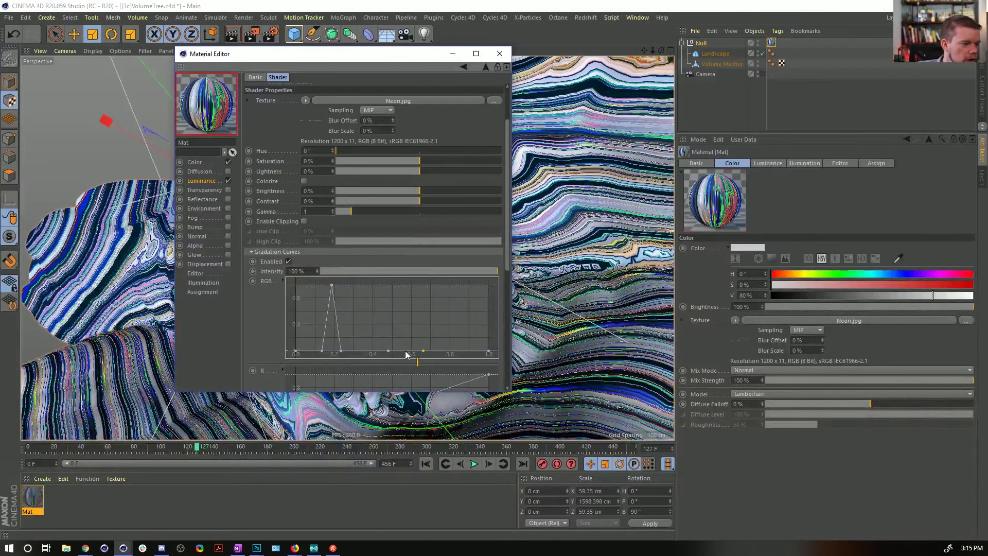
pyautogui.keyDown('ctrl'); pyautogui.moveTo(405, 351); pyautogui.dragTo(407, 285); pyautogui.keyUp('ctrl')
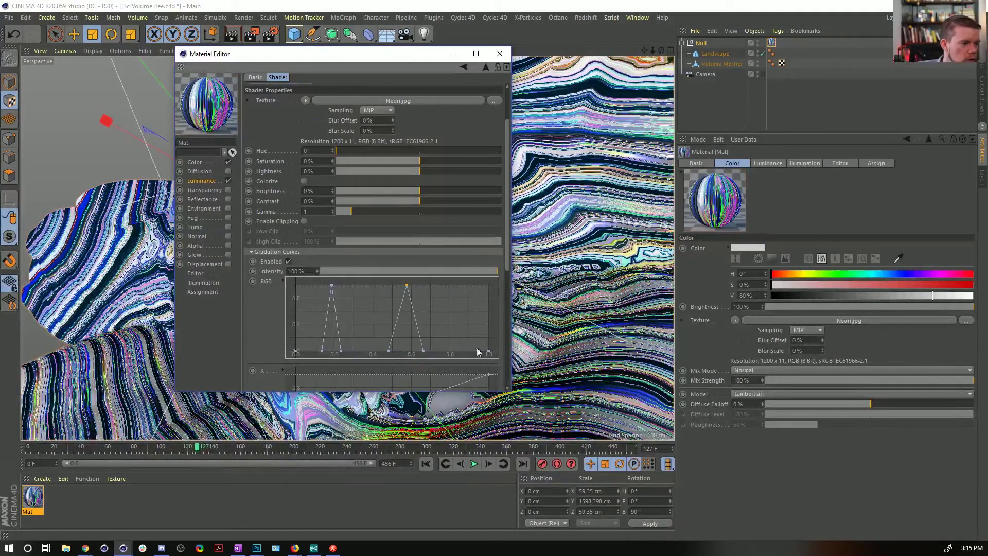
pyautogui.keyDown('ctrl'); pyautogui.click(468, 350); pyautogui.keyUp('ctrl')
pyautogui.keyDown('ctrl'); pyautogui.doubleClick(477, 350); pyautogui.keyUp('ctrl')
pyautogui.moveTo(477, 350); pyautogui.dragTo(478, 283)
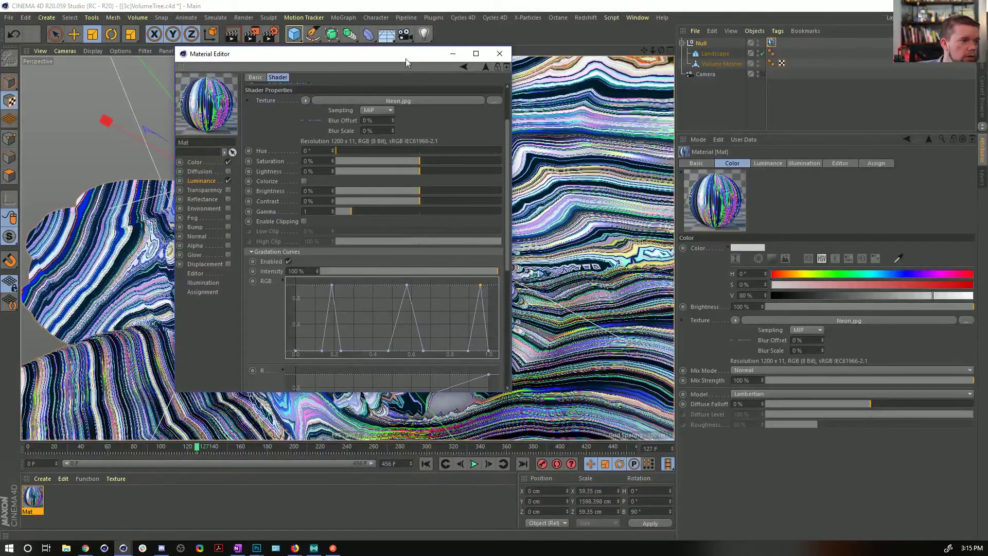
pyautogui.click(499, 53)
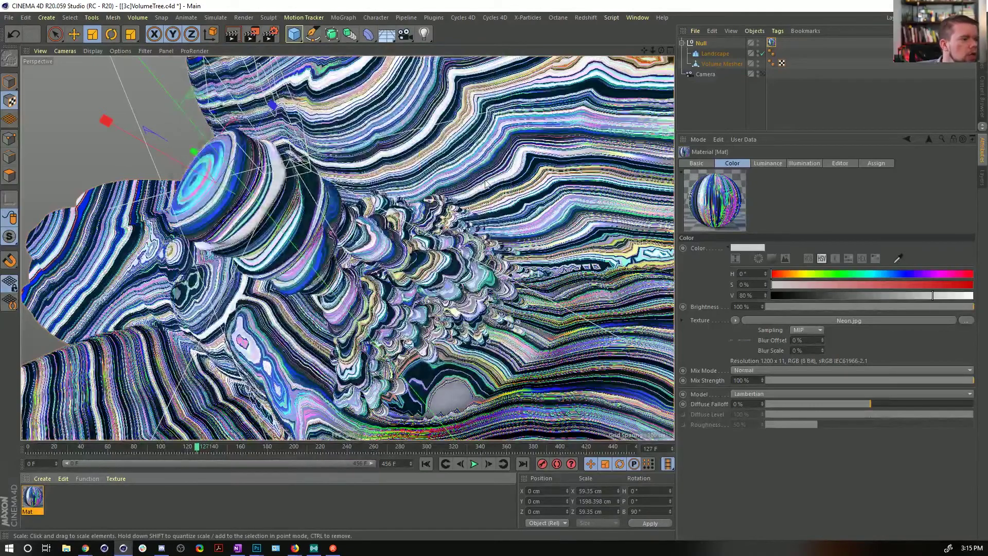
# - Look through the scene Camera and enable Mat's Bump channel with the copied Neon.jpg texture at 24% strength
pyautogui.click(763, 74)
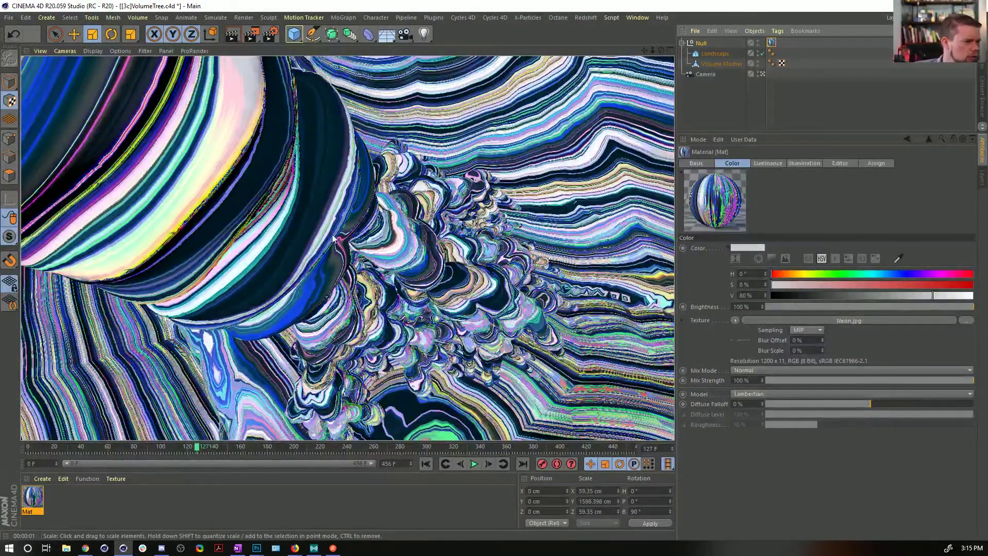
pyautogui.doubleClick(36, 501)
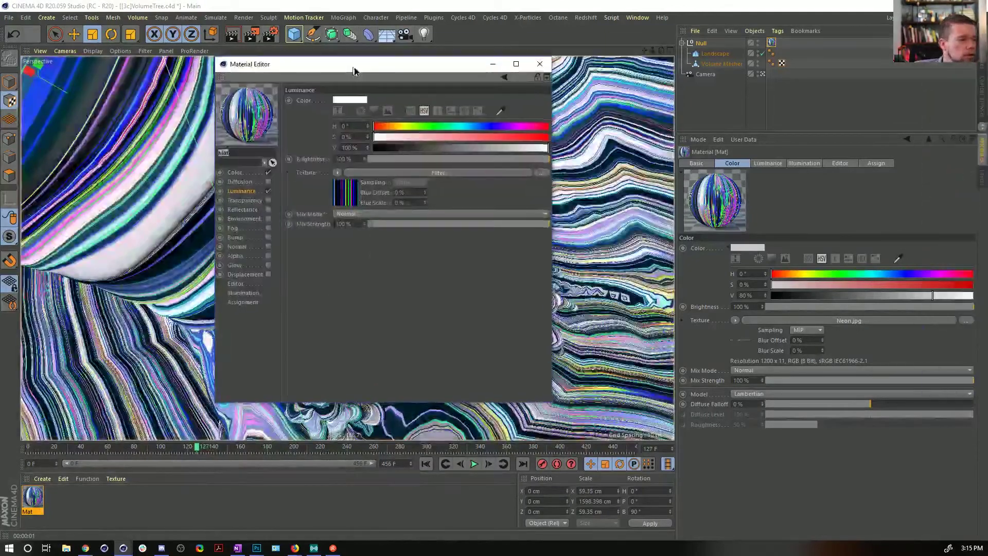
pyautogui.click(287, 232)
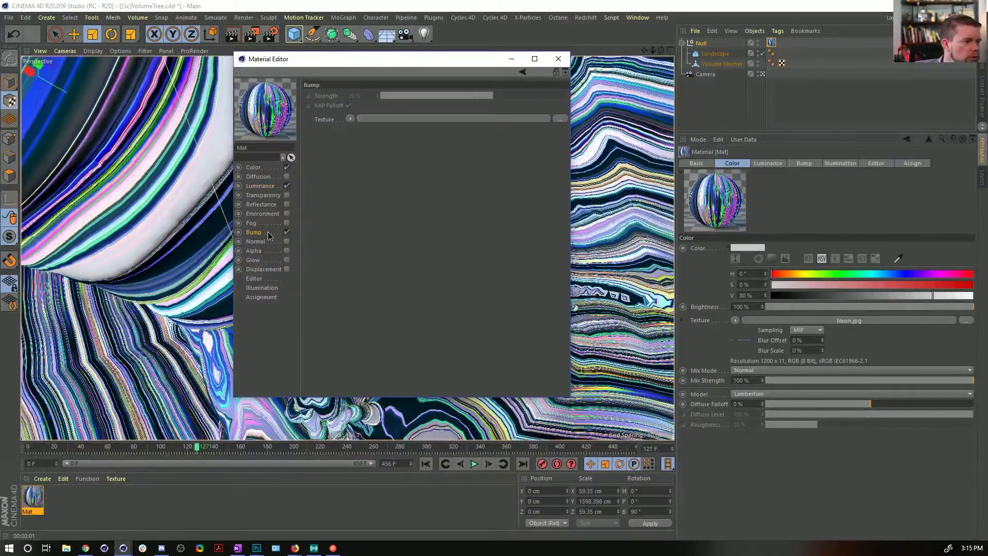
pyautogui.click(267, 168)
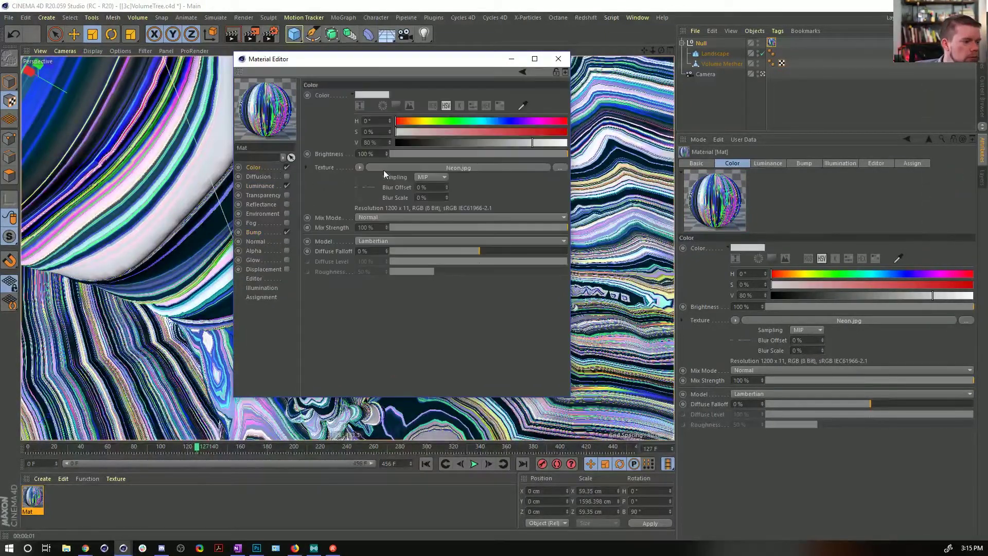
pyautogui.click(269, 233)
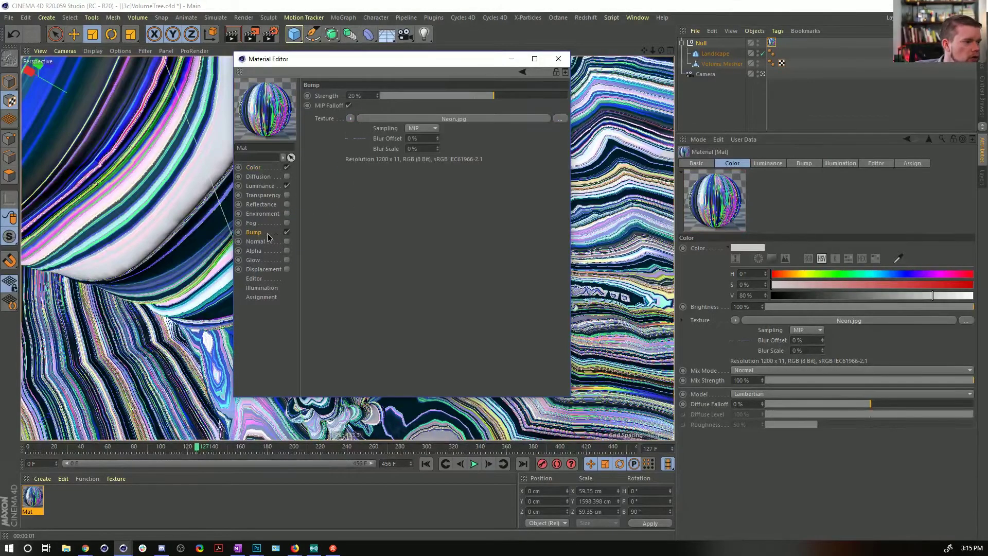
pyautogui.click(497, 96)
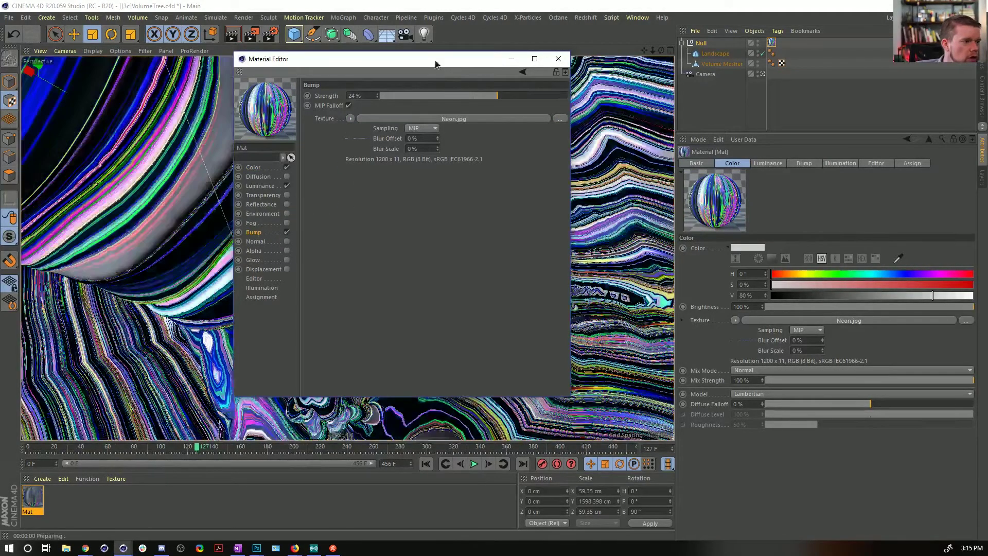
pyautogui.moveTo(435, 61); pyautogui.dragTo(590, 60)
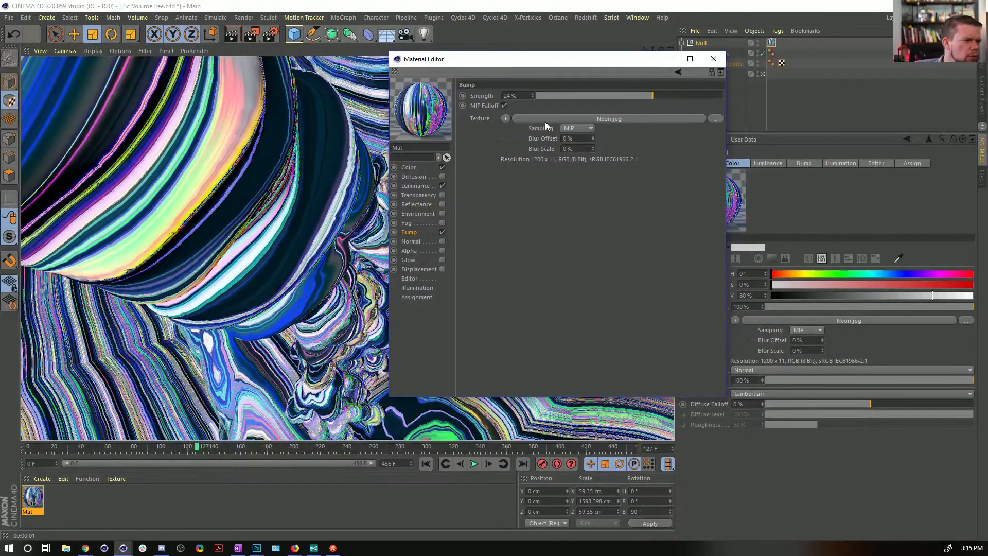
# - Wrap Mat's Neon.jpg bump texture in a Layer shader and add a Noise layer above the bitmap
pyautogui.click(503, 119)
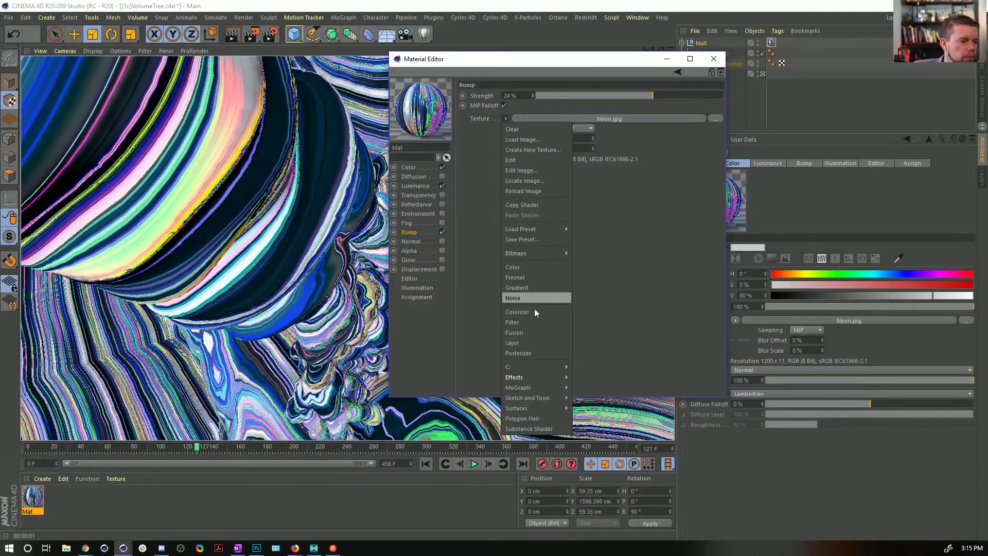
pyautogui.click(538, 343)
pyautogui.click(510, 146)
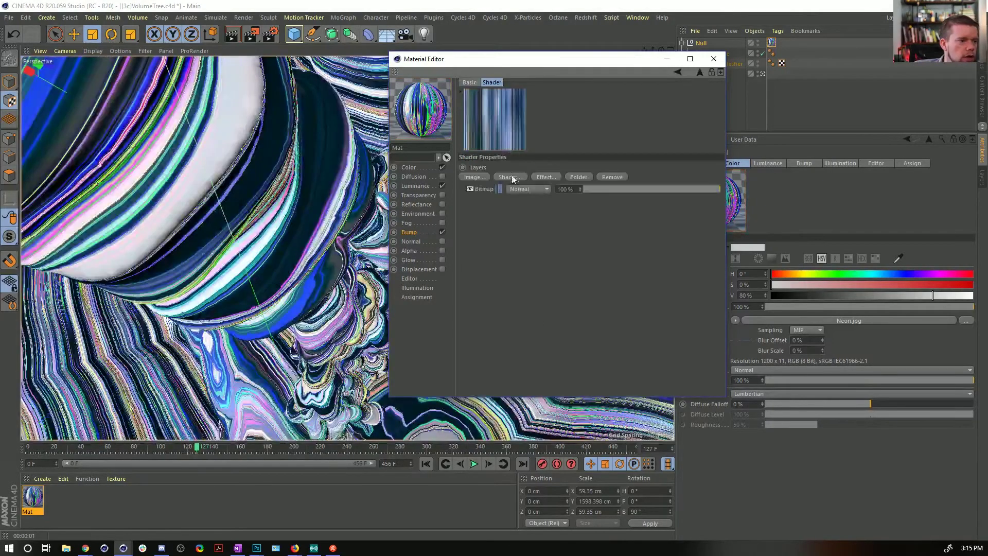
pyautogui.click(510, 177)
pyautogui.click(540, 248)
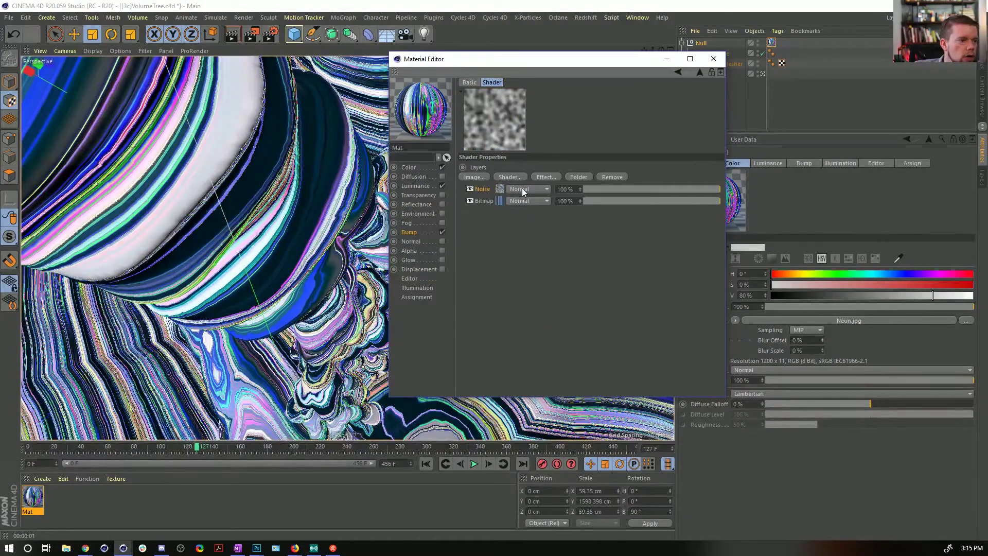
# - Set the bump's Noise layer to World space with Naki noise and a 200% global scale
pyautogui.click(501, 187)
pyautogui.click(587, 216)
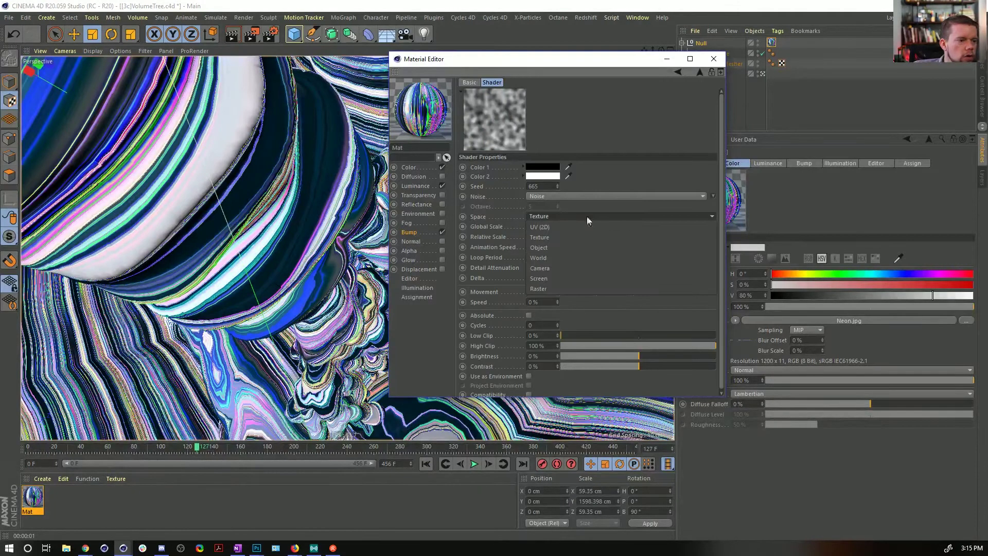
pyautogui.click(567, 259)
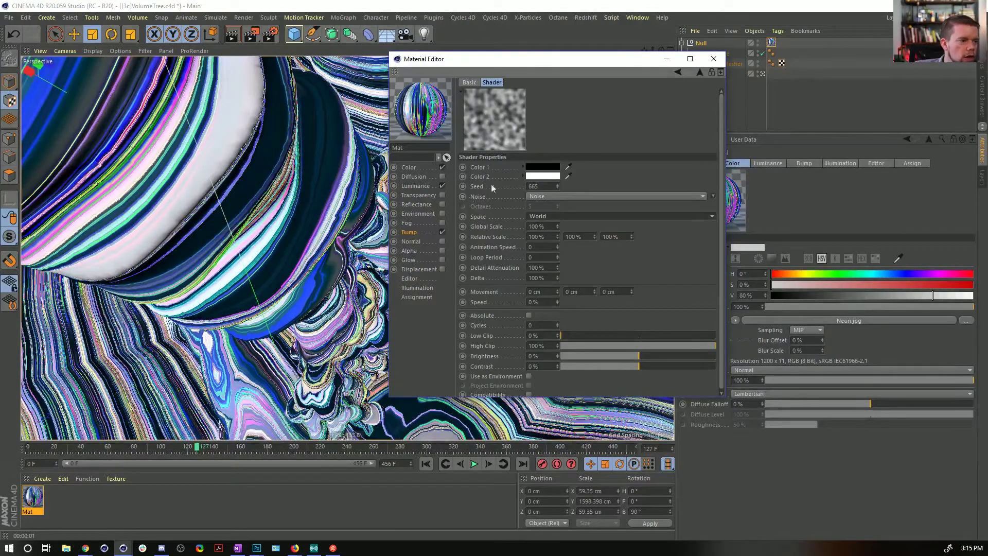
pyautogui.click(712, 195)
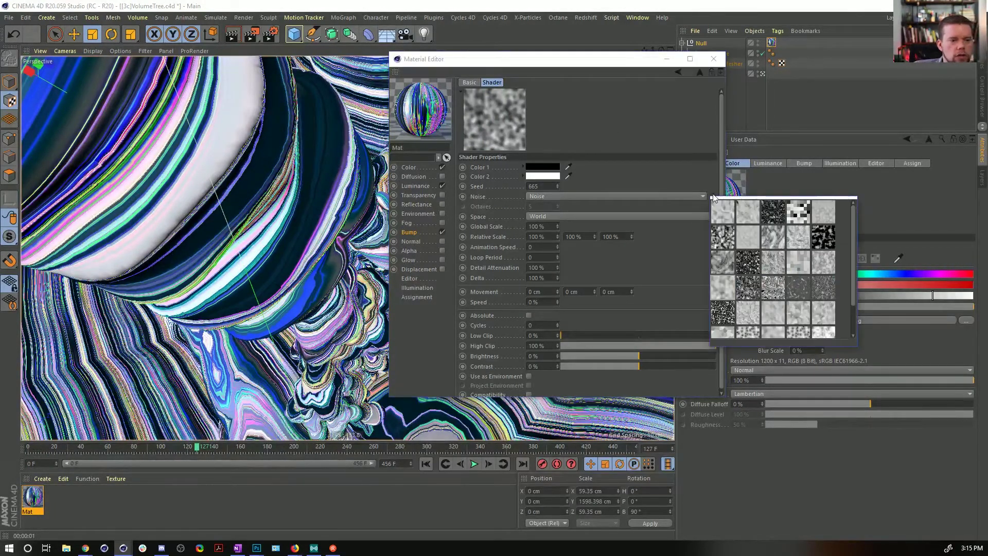
pyautogui.click(817, 252)
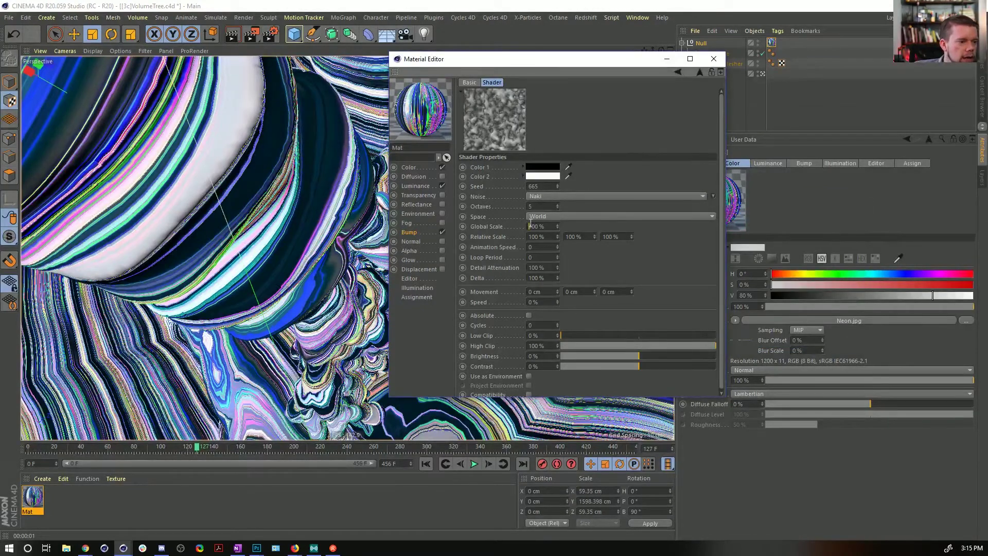
pyautogui.press('Return')
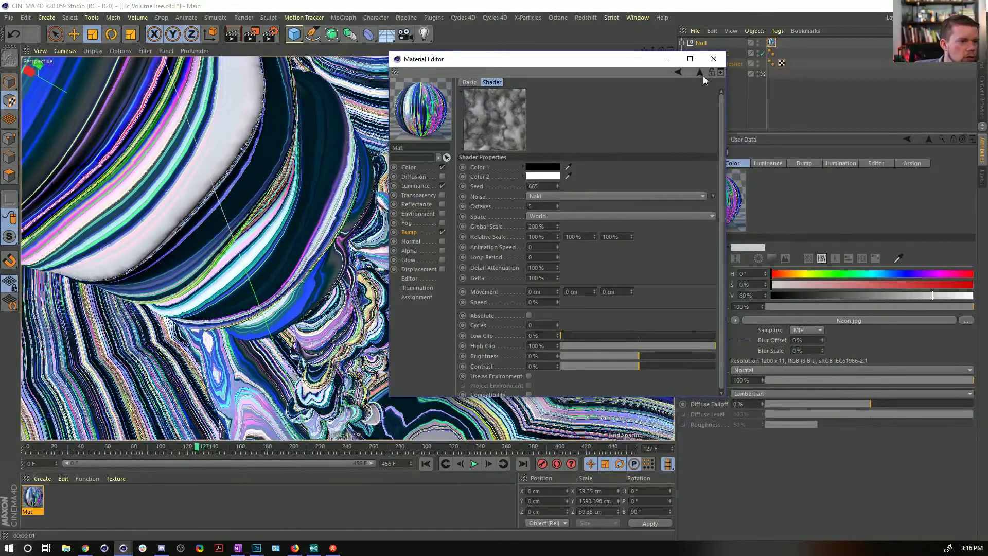
# - Isolate the bump in a preview render by disabling Mat's Luminance channel and setting the Color texture's mix strength to 0%
pyautogui.click(442, 185)
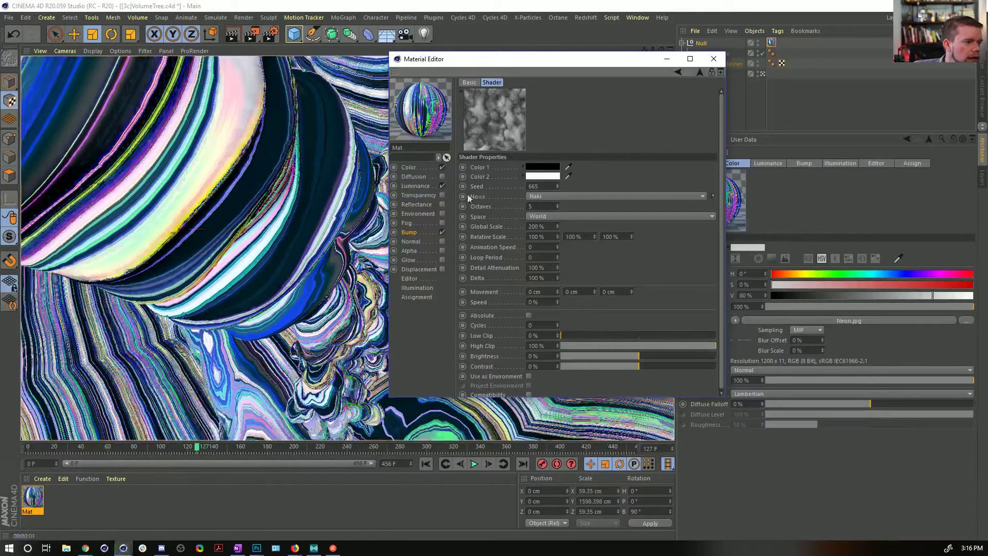
pyautogui.click(410, 167)
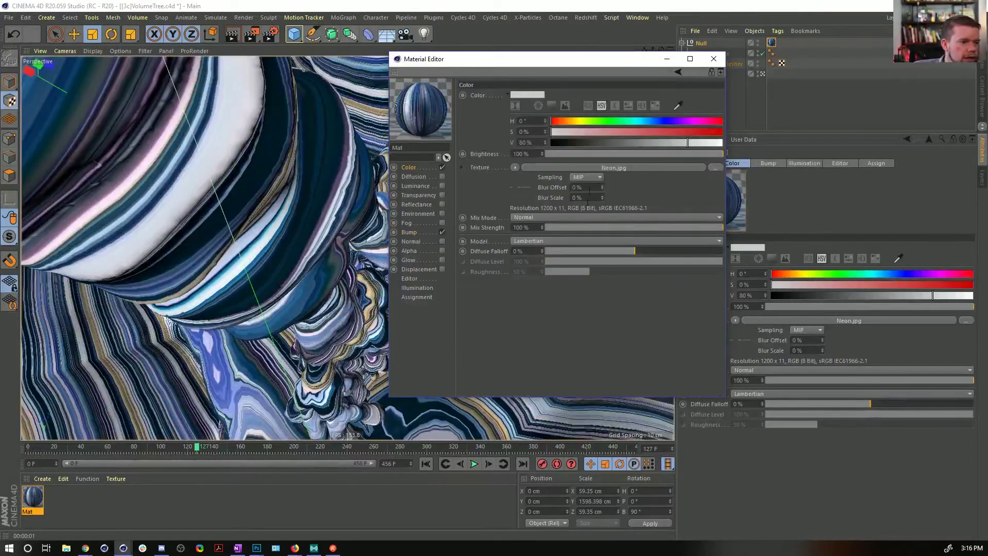
pyautogui.moveTo(586, 227); pyautogui.dragTo(474, 226)
pyautogui.hotkey('ctrl', 'r')
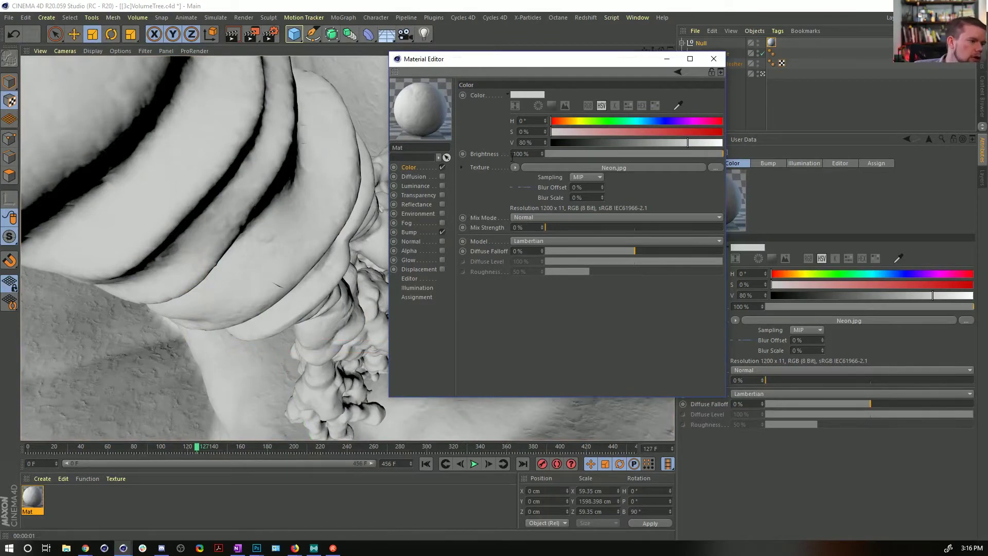
pyautogui.moveTo(499, 63); pyautogui.dragTo(726, 74)
pyautogui.click(942, 69)
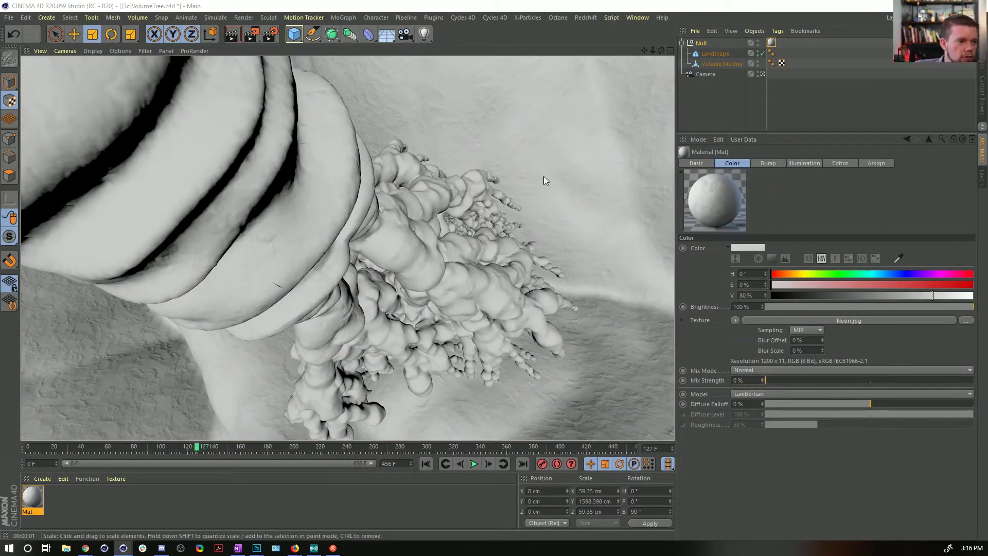
# - Reverse the normals of all the Landscape object's polygons and render the view
pyautogui.click(714, 53)
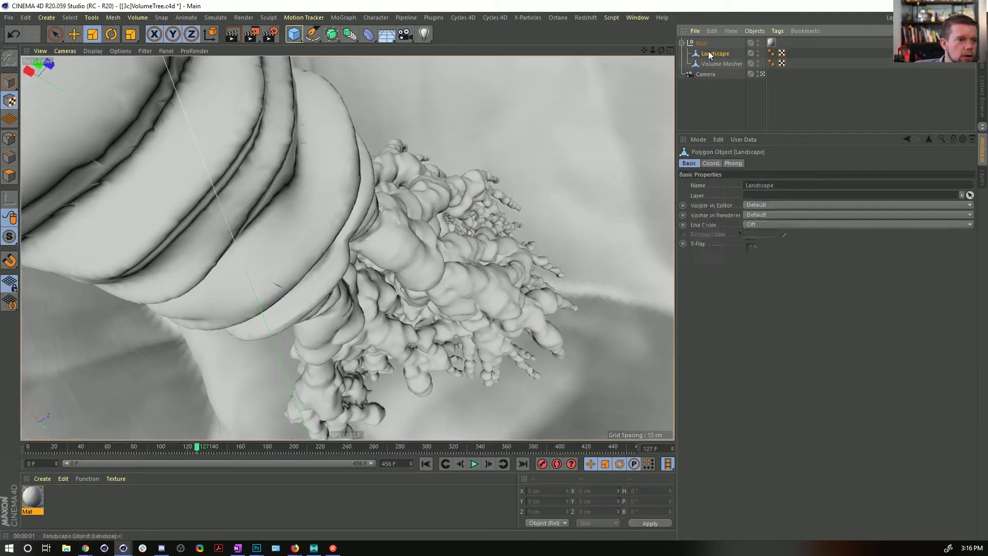
pyautogui.click(9, 175)
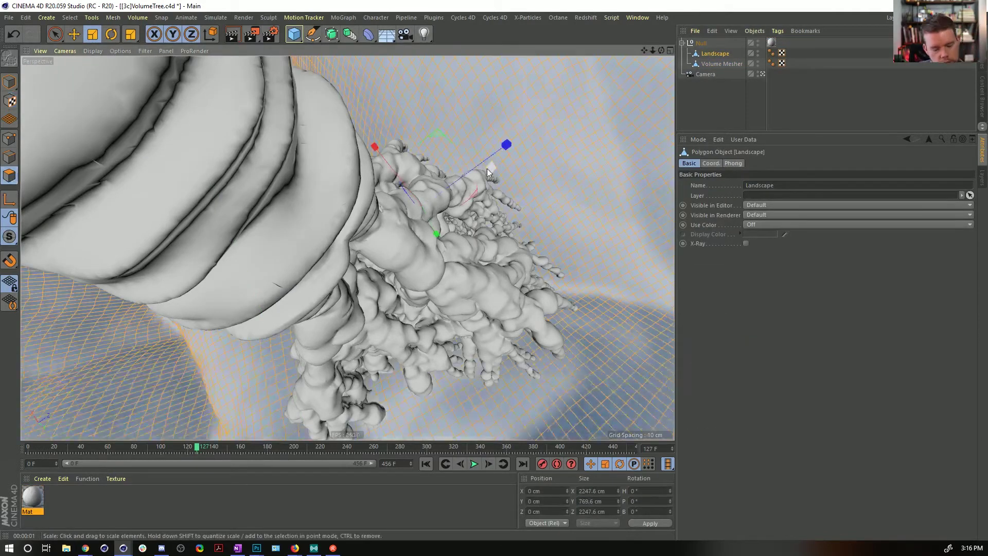
pyautogui.press('u')
pyautogui.press('r')
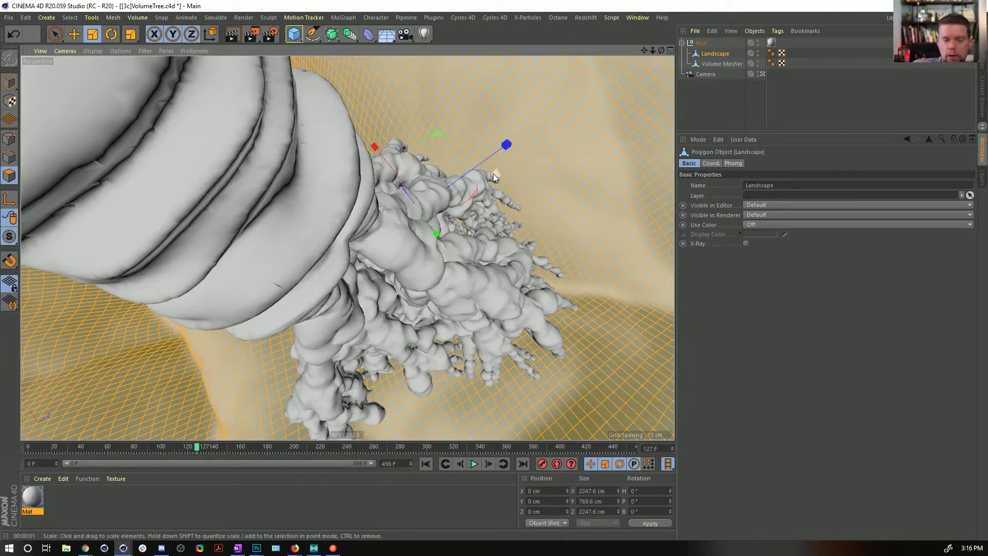
pyautogui.hotkey('ctrl', 'r')
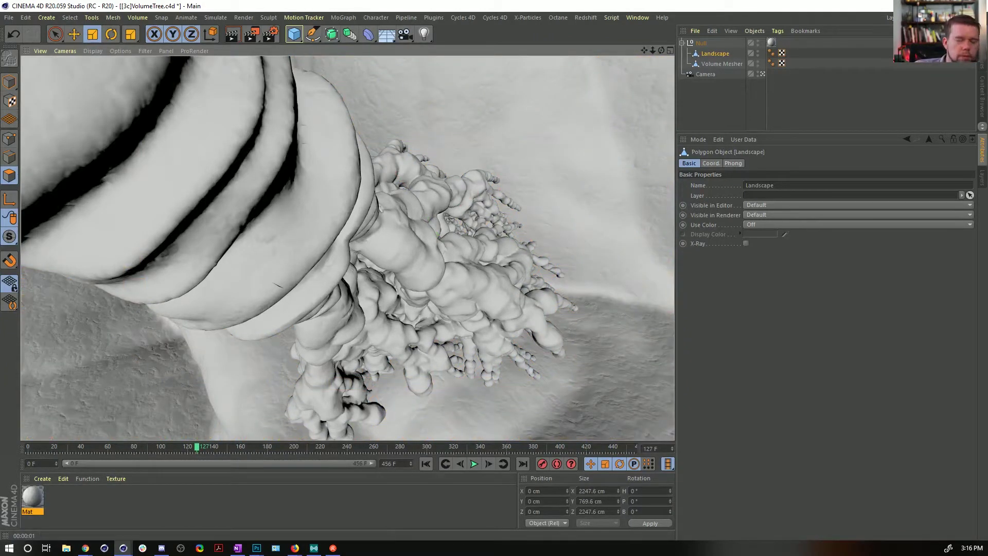
# - Raise Mat's bump strength to 100%
pyautogui.moveTo(987, 77); pyautogui.dragTo(649, 76)
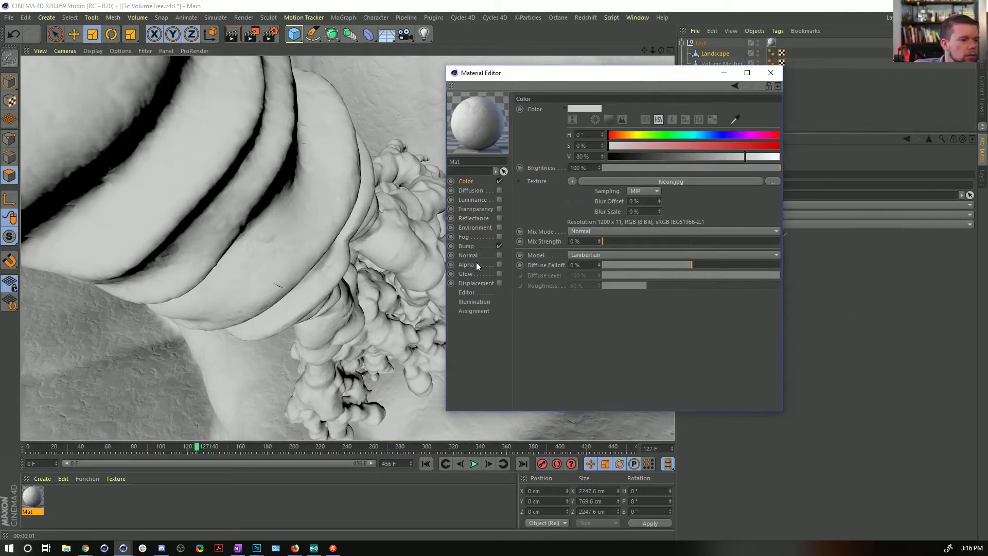
pyautogui.click(477, 246)
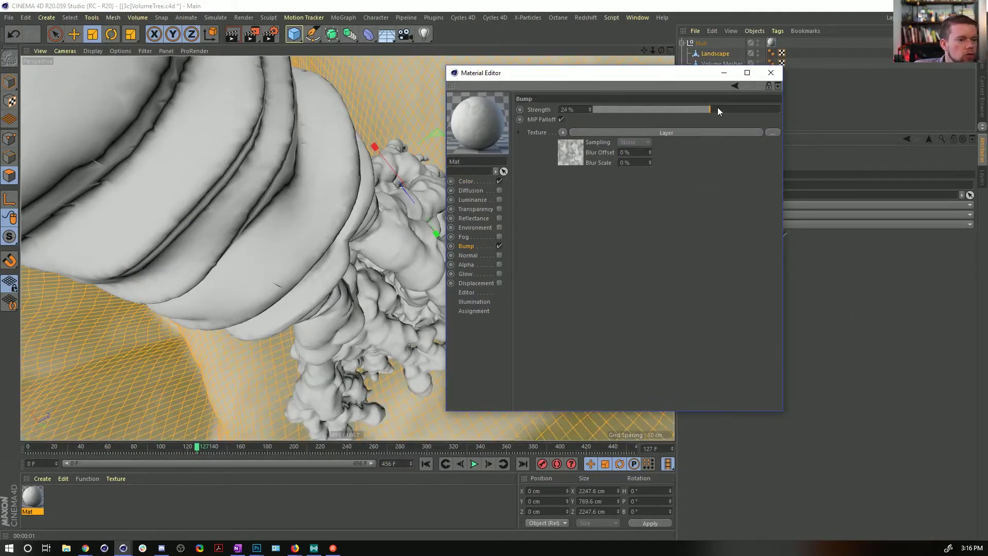
pyautogui.moveTo(717, 107); pyautogui.dragTo(735, 109)
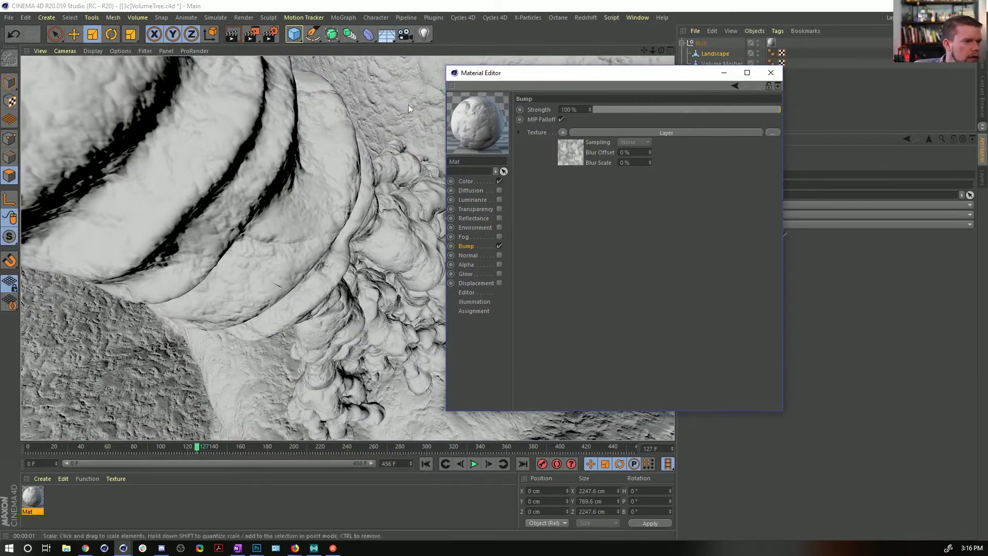
# - Set the bump's Noise layer to 22% delta and 100% global scale
pyautogui.click(576, 156)
pyautogui.click(558, 203)
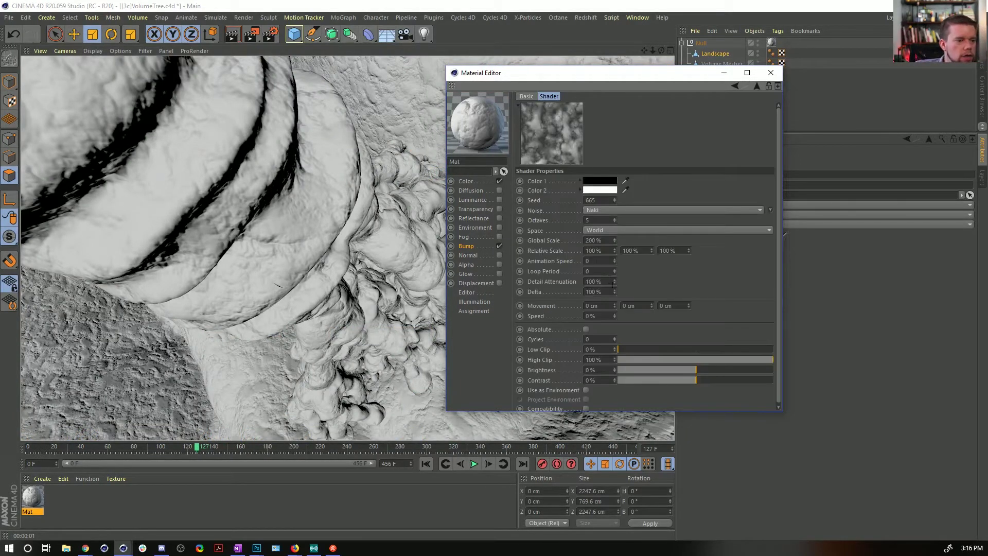
pyautogui.doubleClick(597, 292)
pyautogui.write('22')
pyautogui.press('Return')
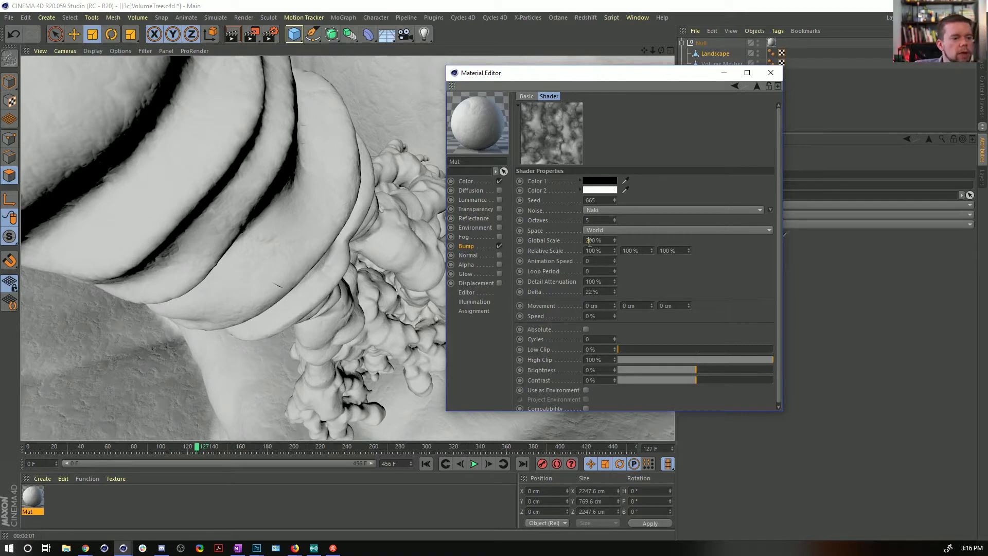
pyautogui.write('1')
pyautogui.press('Return')
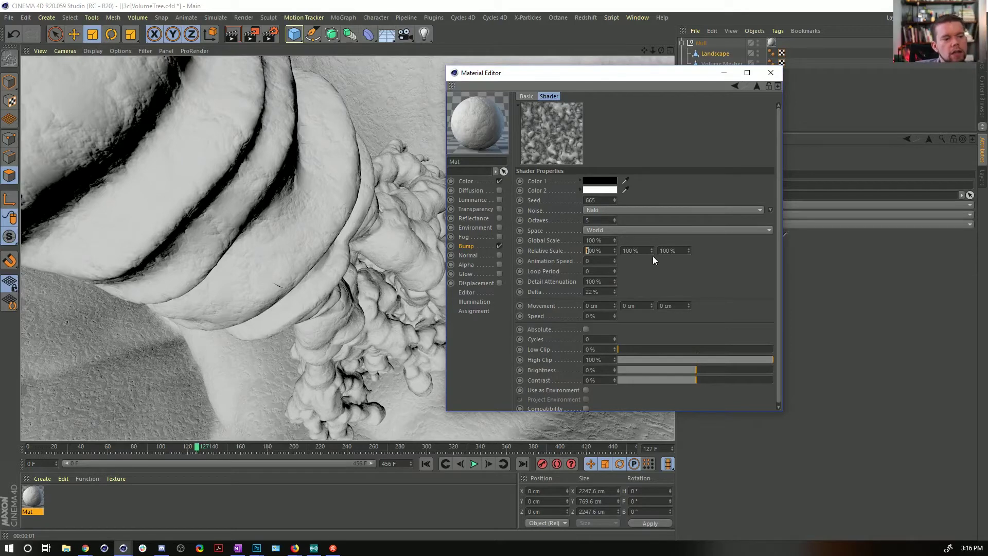
# - Try stretching the bump noise by setting the first and third relative scale values to 200%, and to 500%
pyautogui.write('2')
pyautogui.click(667, 251)
pyautogui.write('200')
pyautogui.press('Return')
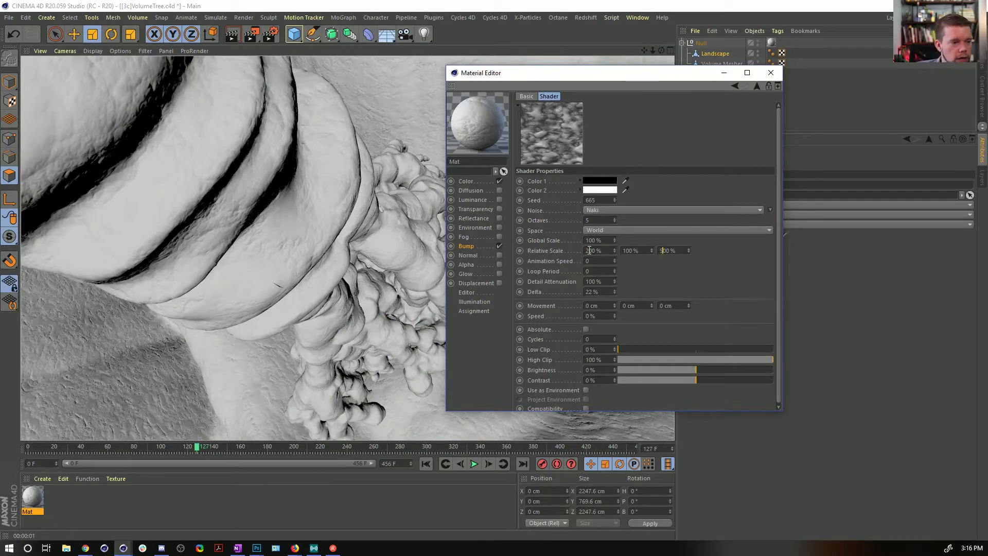
pyautogui.moveTo(589, 251); pyautogui.dragTo(585, 251)
pyautogui.write('5')
pyautogui.press('Return')
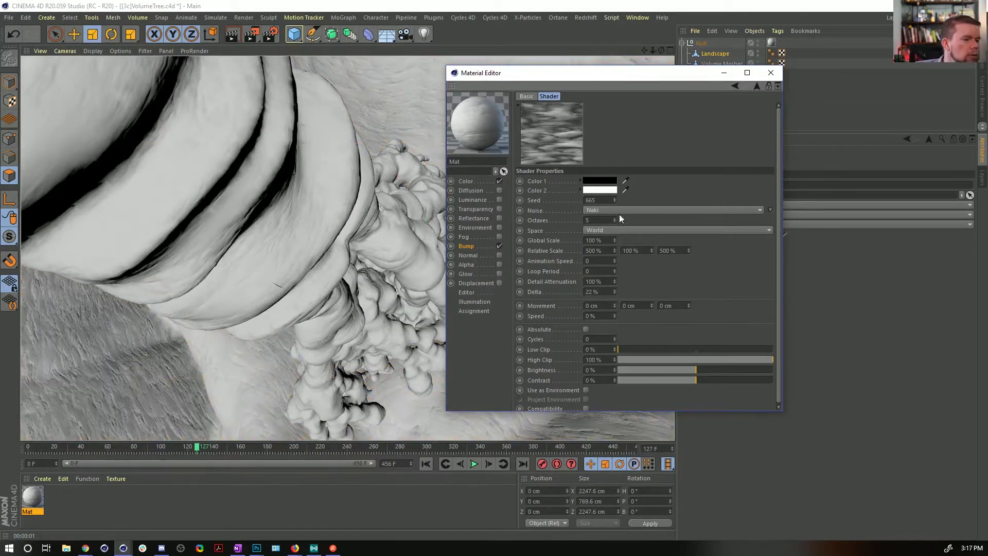
# - Try 1500% for the noise's first and third relative scale values, and reduce both, setting the first to 1100%
pyautogui.moveTo(583, 252); pyautogui.dragTo(668, 280)
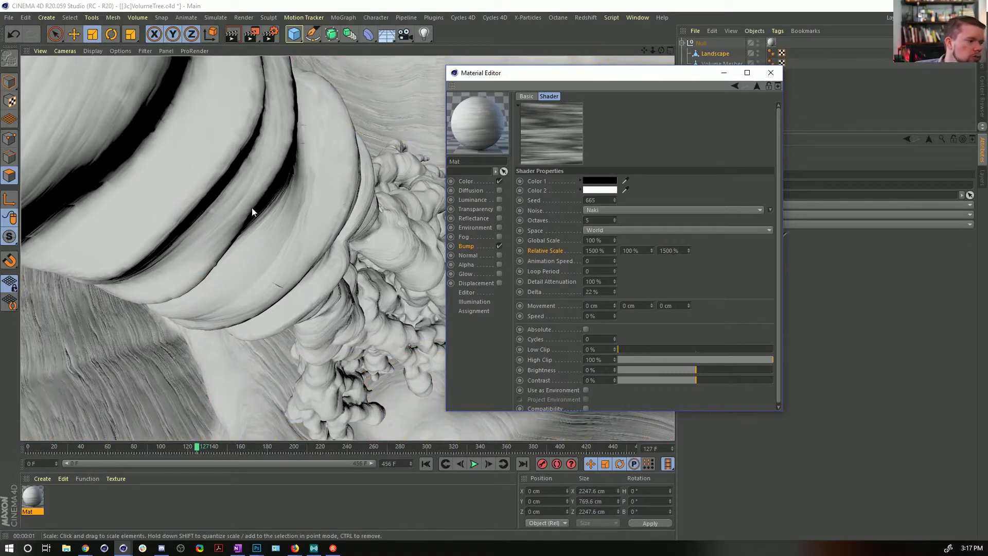
pyautogui.click(593, 250)
pyautogui.click(666, 250)
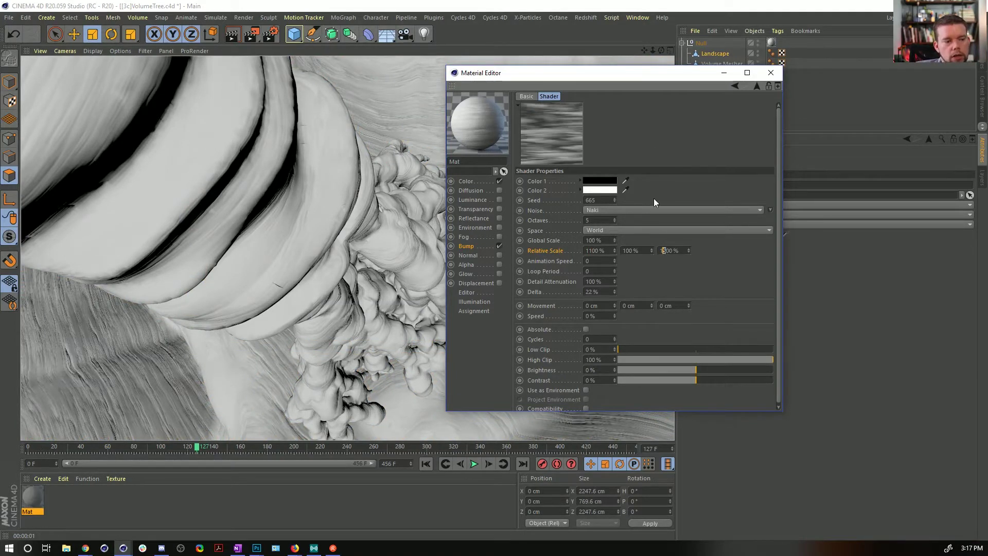
pyautogui.press('BackSpace')
pyautogui.write('1')
pyautogui.press('Return')
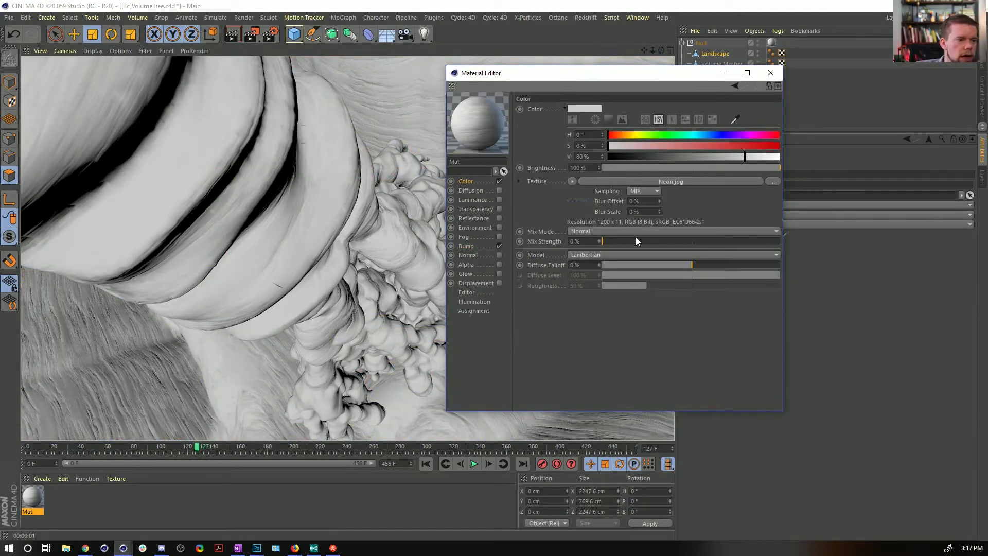
# - Restore the Color texture's mix strength to 100% and re-enable Mat's Luminance channel
pyautogui.moveTo(636, 241); pyautogui.dragTo(818, 249)
pyautogui.click(483, 199)
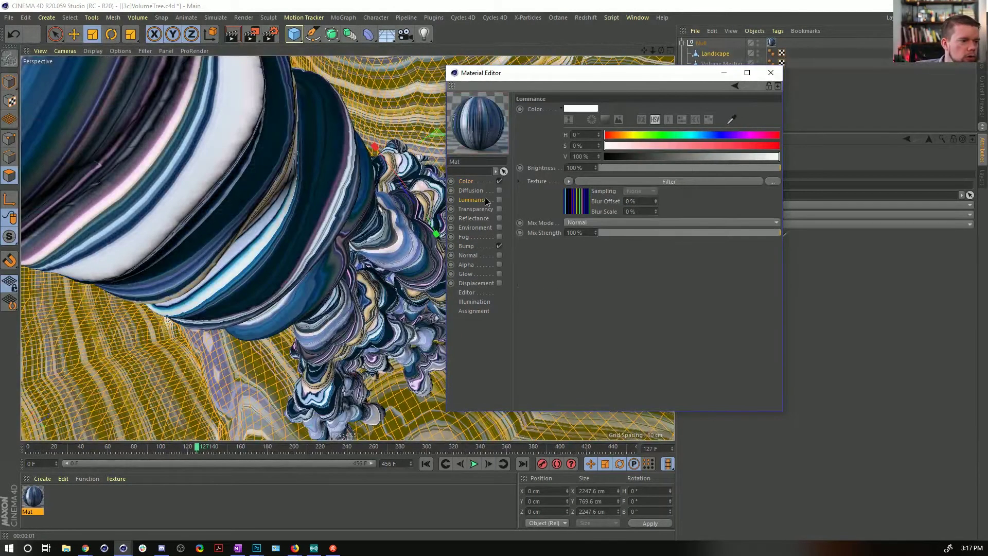
pyautogui.click(499, 200)
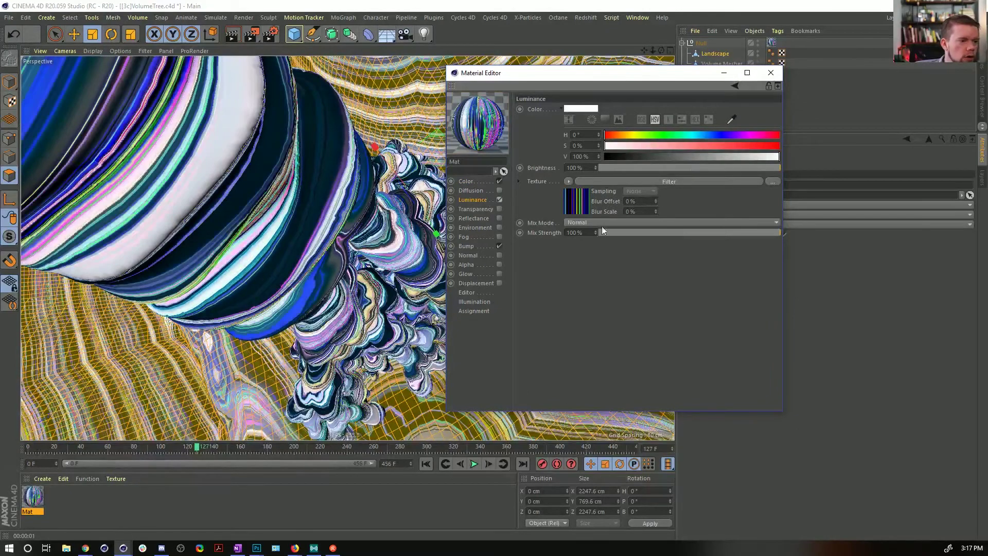
# - Enable Mat's Reflectance channel and remove its Default Specular layer
pyautogui.click(488, 246)
pyautogui.click(499, 218)
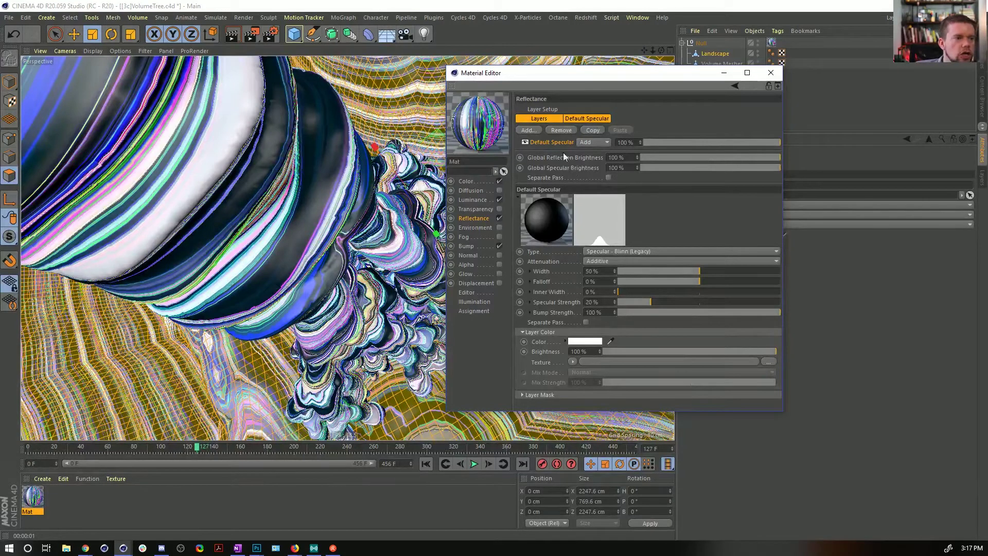
pyautogui.click(554, 131)
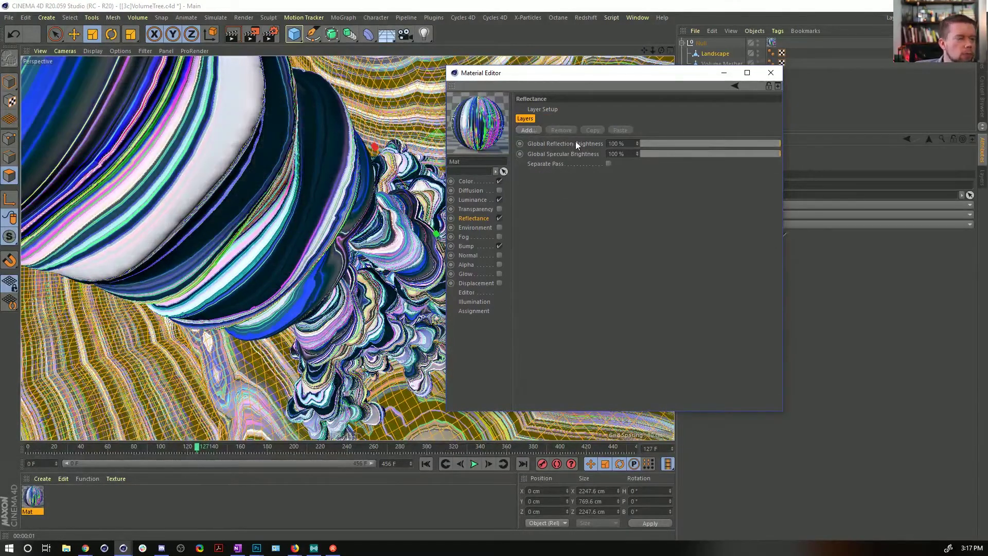
pyautogui.click(779, 73)
# - Add a Sky object to the scene and duplicate the Mat material
pyautogui.click(386, 34)
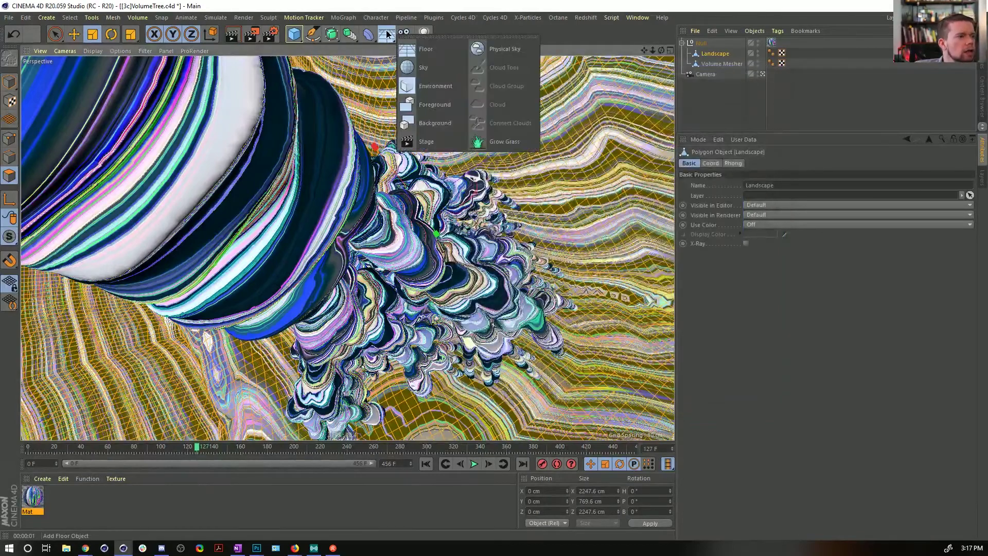
pyautogui.click(422, 68)
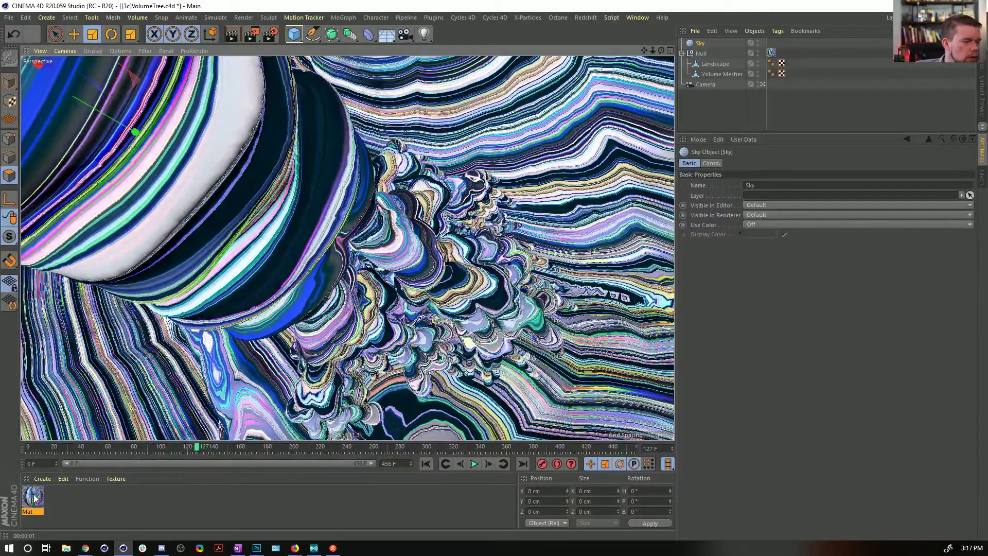
pyautogui.keyDown('ctrl'); pyautogui.moveTo(33, 496); pyautogui.dragTo(58, 496); pyautogui.keyUp('ctrl')
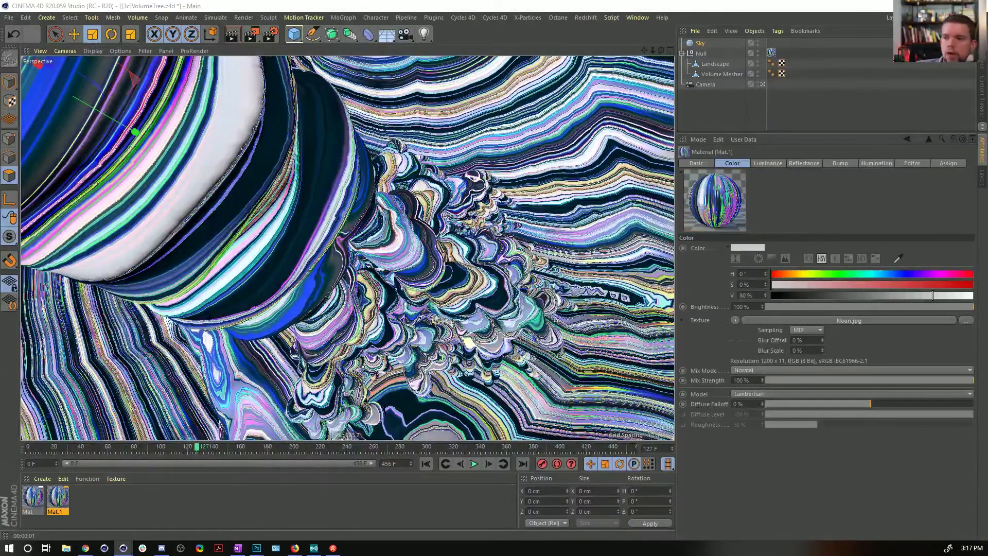
# - Turn off the Color, Reflectance and Bump channels of the duplicated material, leaving Luminance on, and rename it Sky
pyautogui.doubleClick(57, 496)
pyautogui.moveTo(701, 74); pyautogui.dragTo(460, 59)
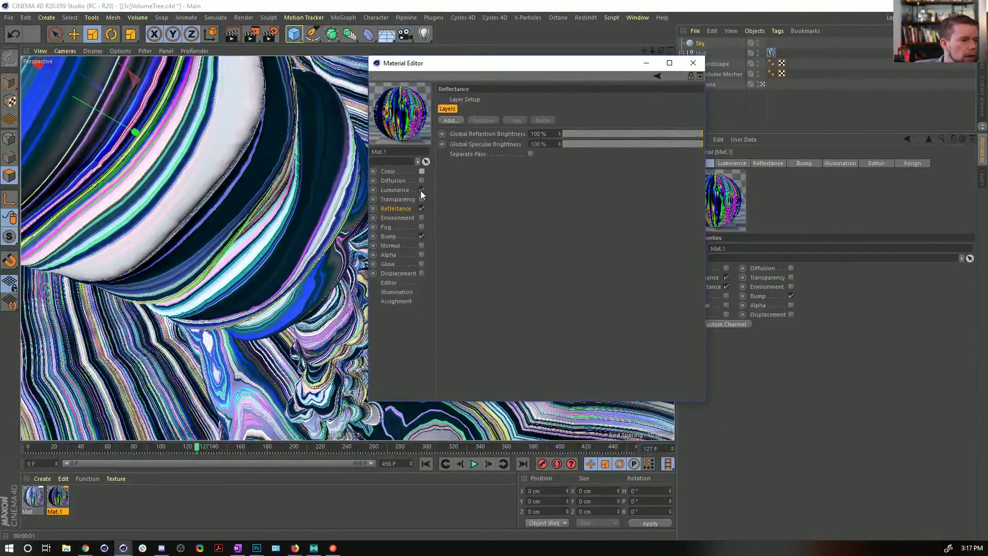
pyautogui.click(422, 208)
pyautogui.click(421, 236)
pyautogui.write('S')
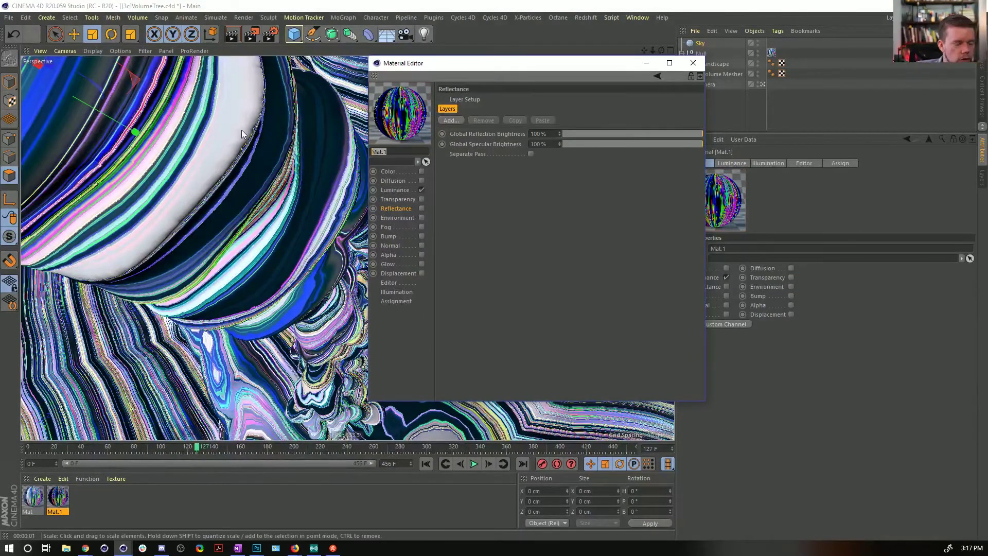
pyautogui.write('ky')
pyautogui.press('Return')
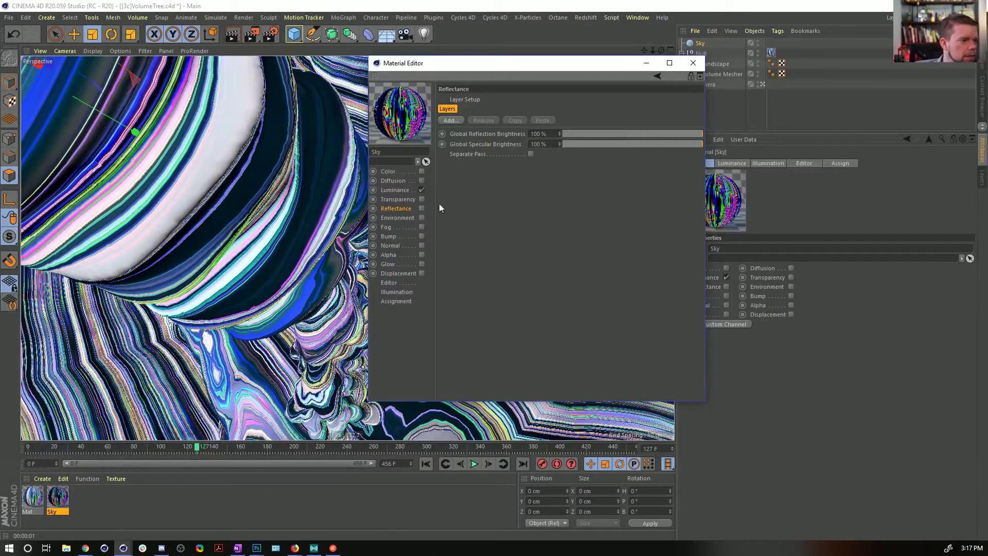
# - Set the hue of the Filter shader in the Sky material's Luminance to 120° and apply the material to the Sky object
pyautogui.click(395, 190)
pyautogui.click(486, 190)
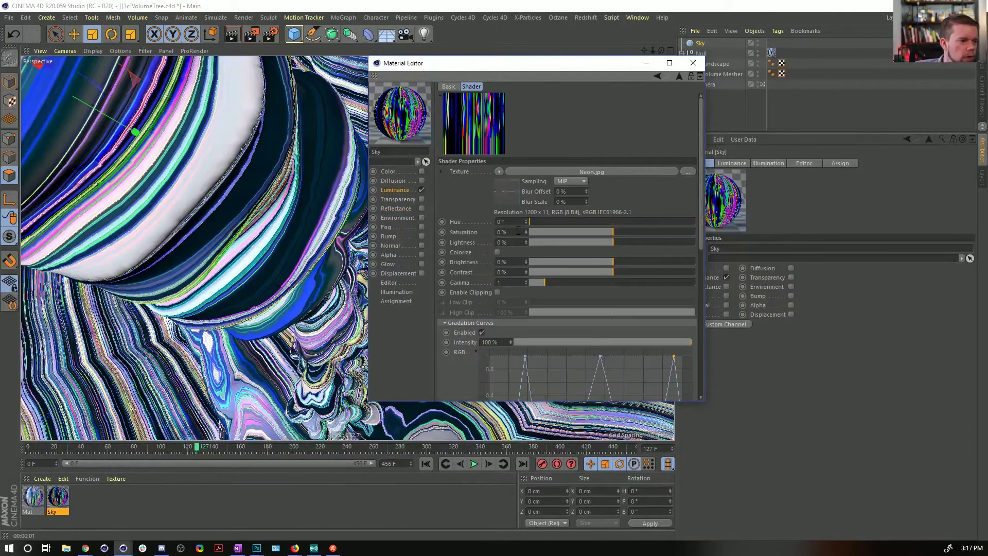
pyautogui.moveTo(554, 227); pyautogui.dragTo(592, 223)
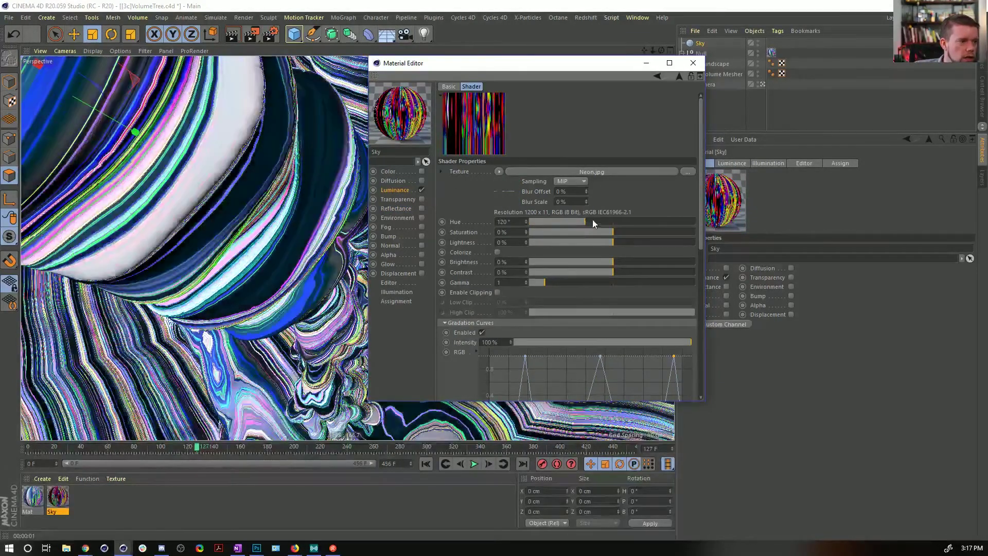
pyautogui.click(701, 63)
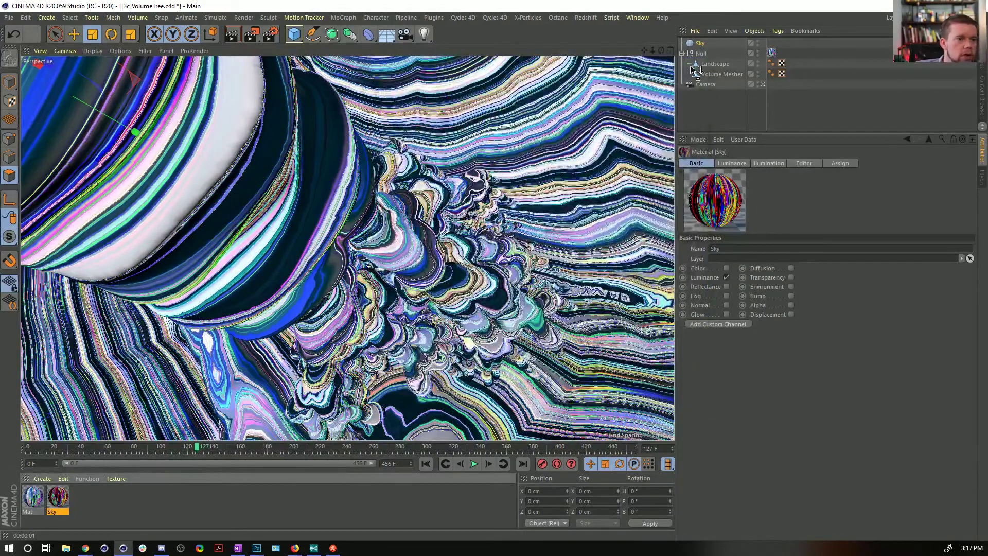
pyautogui.moveTo(698, 70); pyautogui.dragTo(694, 45)
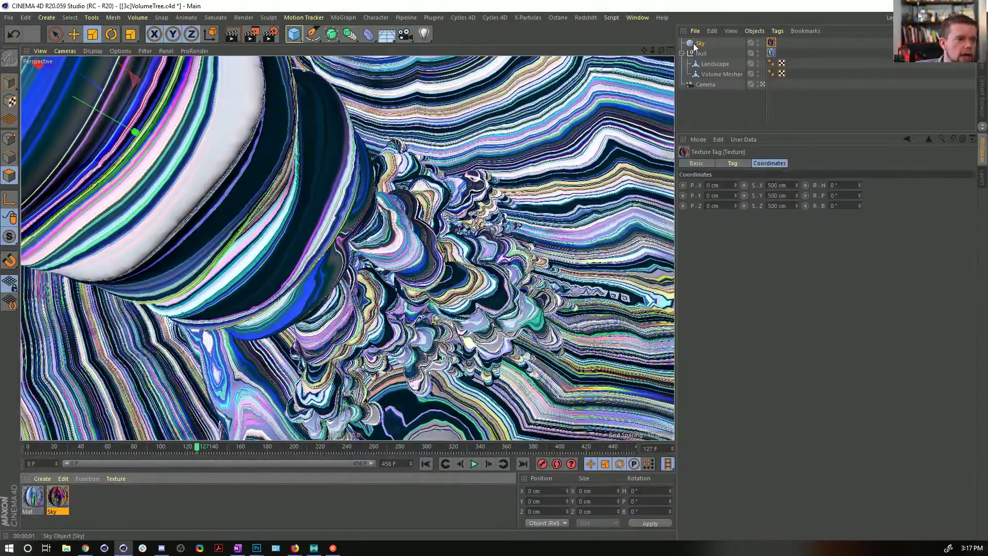
# - Add a sphere, move the Sky material's texture tag onto it and nest the Sky object under it
pyautogui.moveTo(293, 34); pyautogui.dragTo(505, 49)
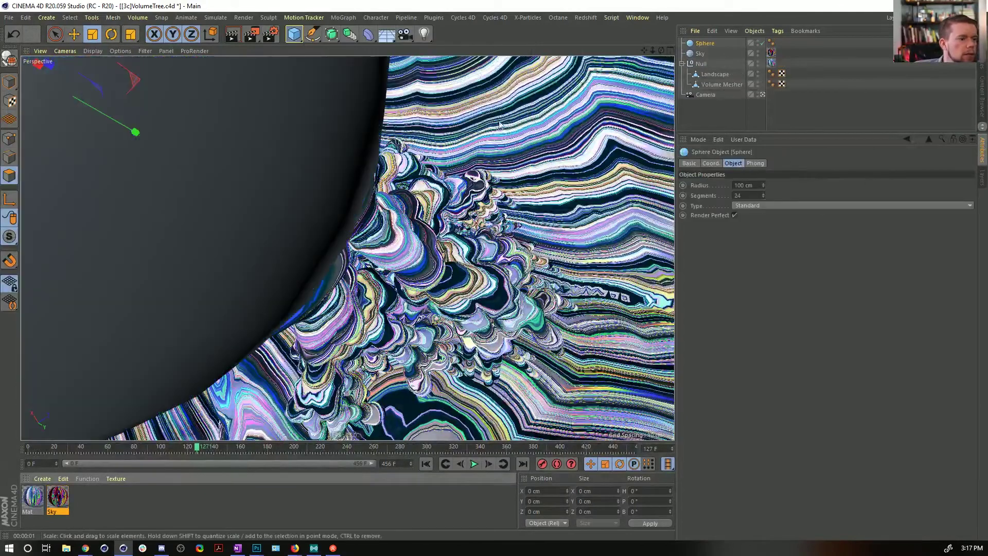
pyautogui.moveTo(772, 54); pyautogui.dragTo(780, 44)
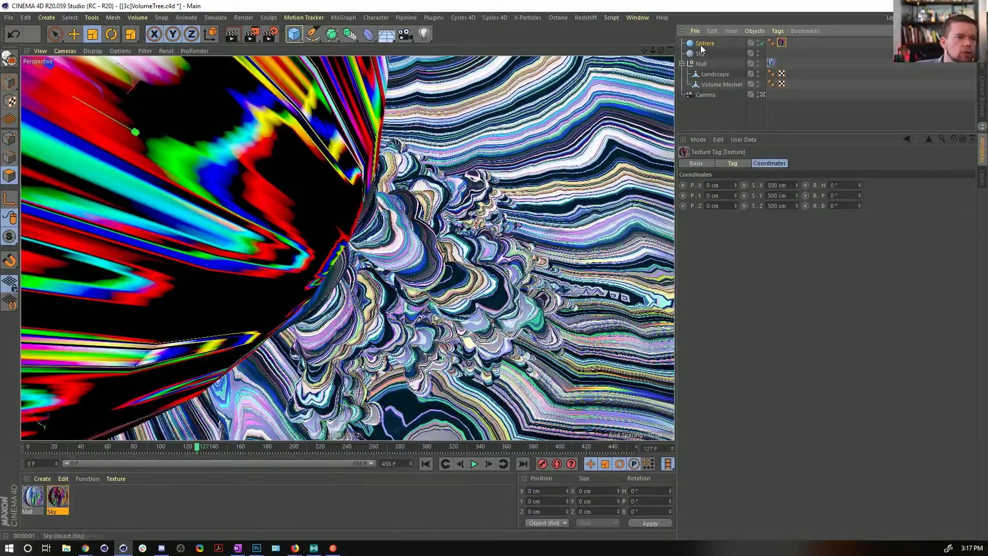
pyautogui.moveTo(700, 53); pyautogui.dragTo(706, 44)
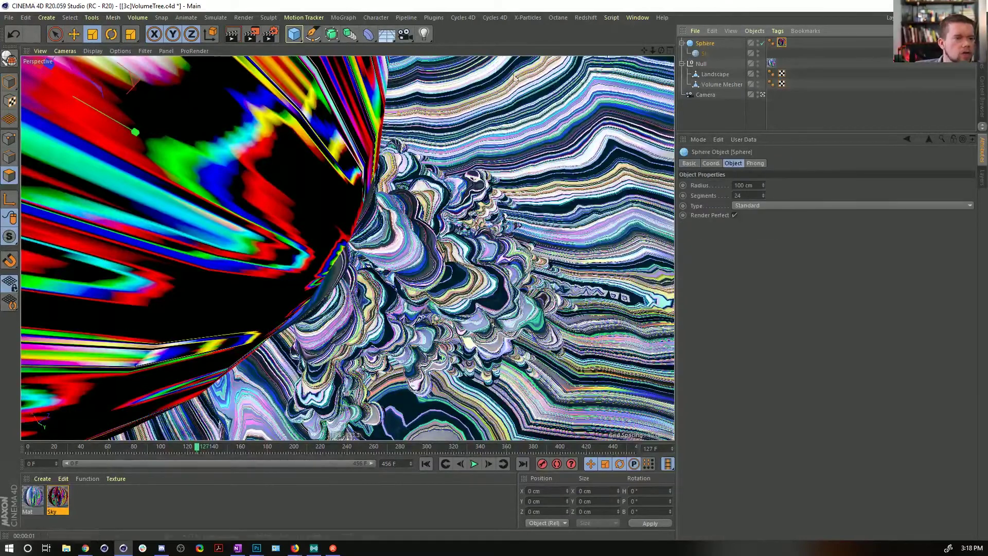
# - Try rotating the sphere freehand and with a 90° pitch, and undo both rotations
pyautogui.press('r')
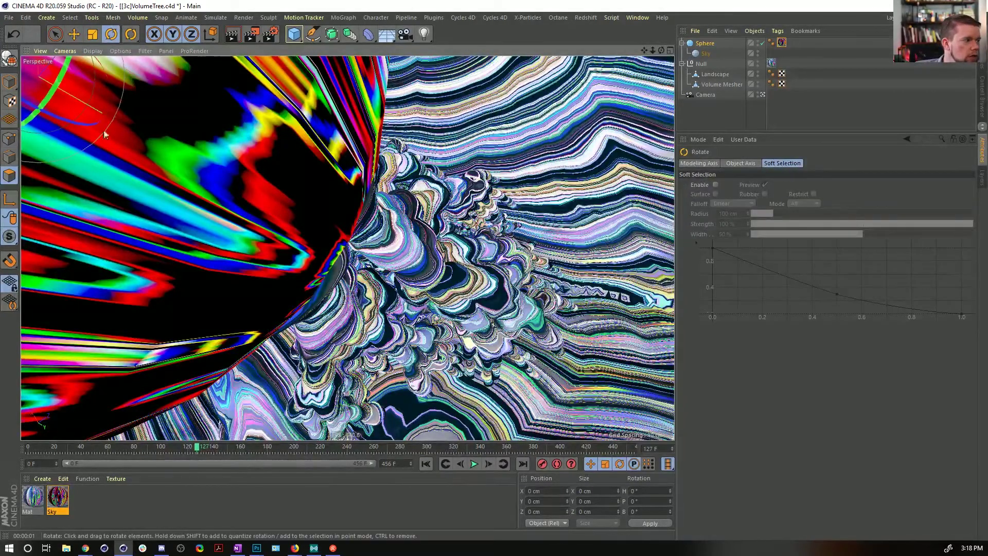
pyautogui.moveTo(103, 65); pyautogui.dragTo(105, 61)
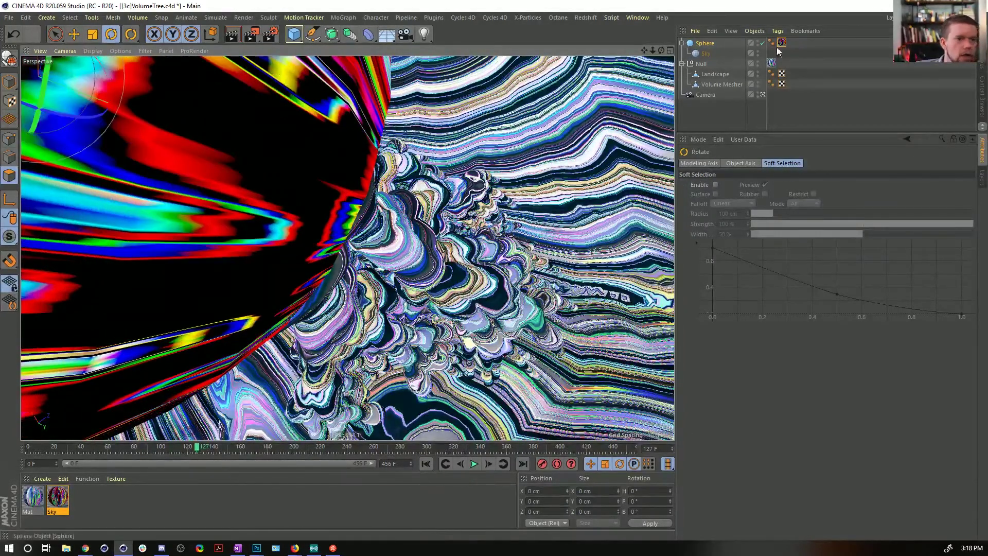
pyautogui.click(707, 42)
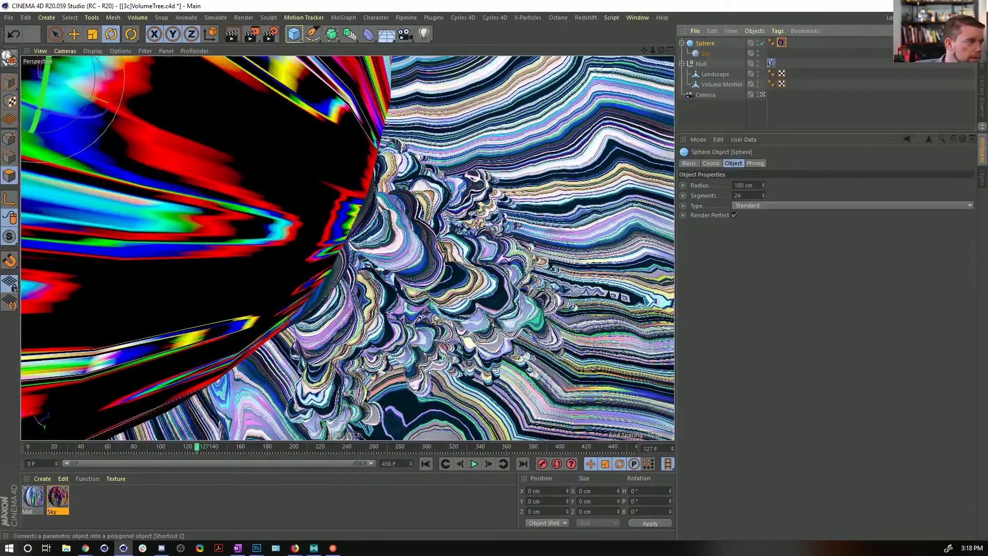
pyautogui.doubleClick(650, 501)
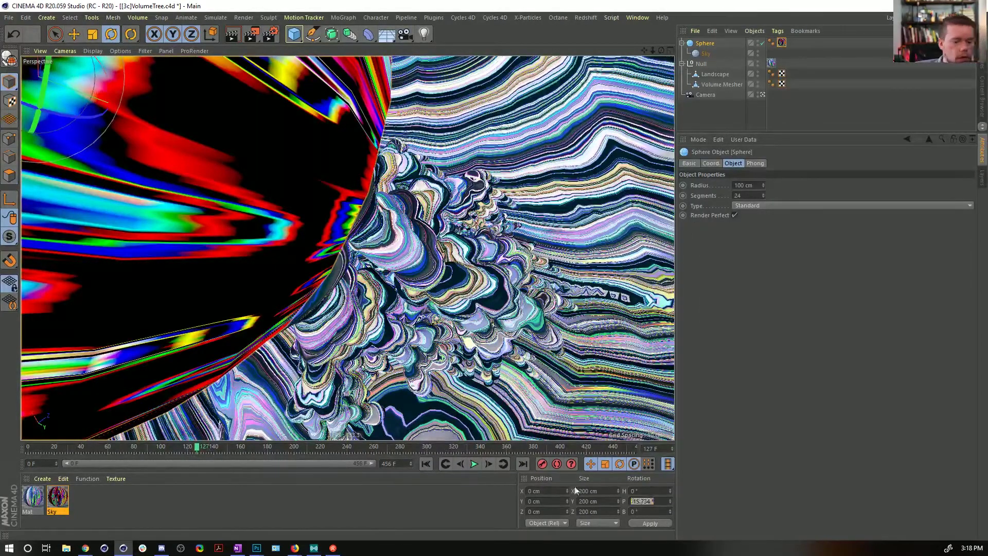
pyautogui.write('90')
pyautogui.press('Return')
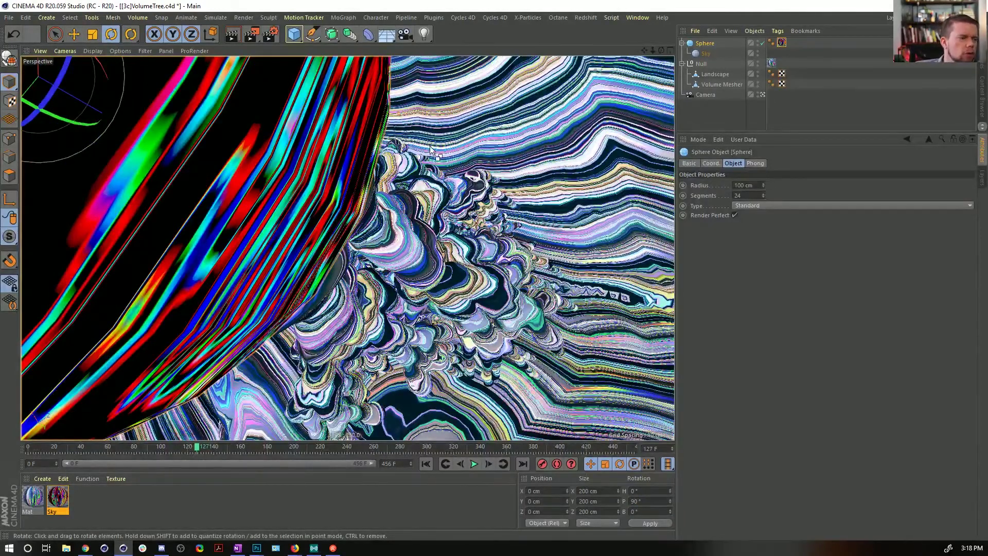
pyautogui.hotkey('ctrl', 'z')
pyautogui.hotkey('ctrl', 'z')
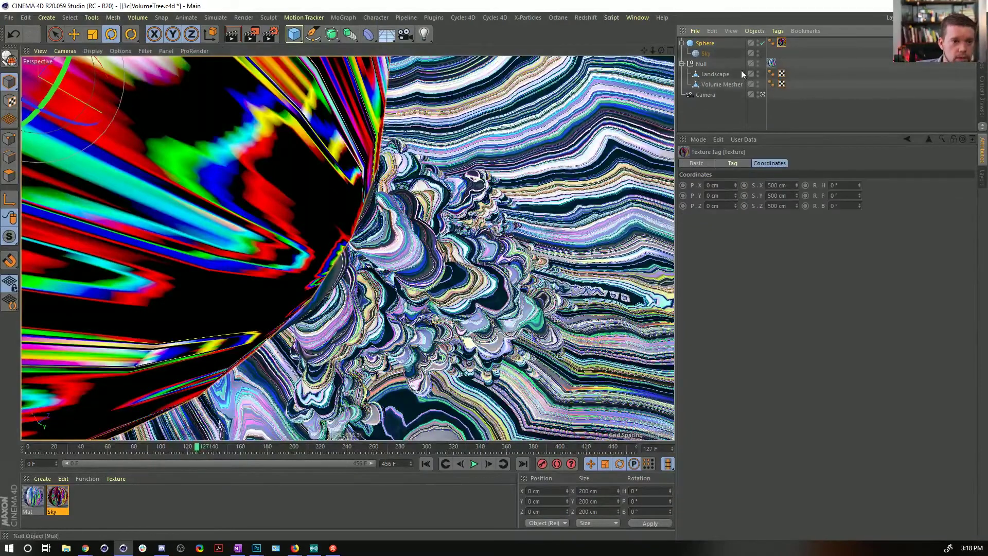
# - Move the texture tag back to the Sky object, take it out of the sphere's hierarchy and delete the sphere
pyautogui.click(781, 52)
pyautogui.moveTo(782, 42); pyautogui.dragTo(771, 53)
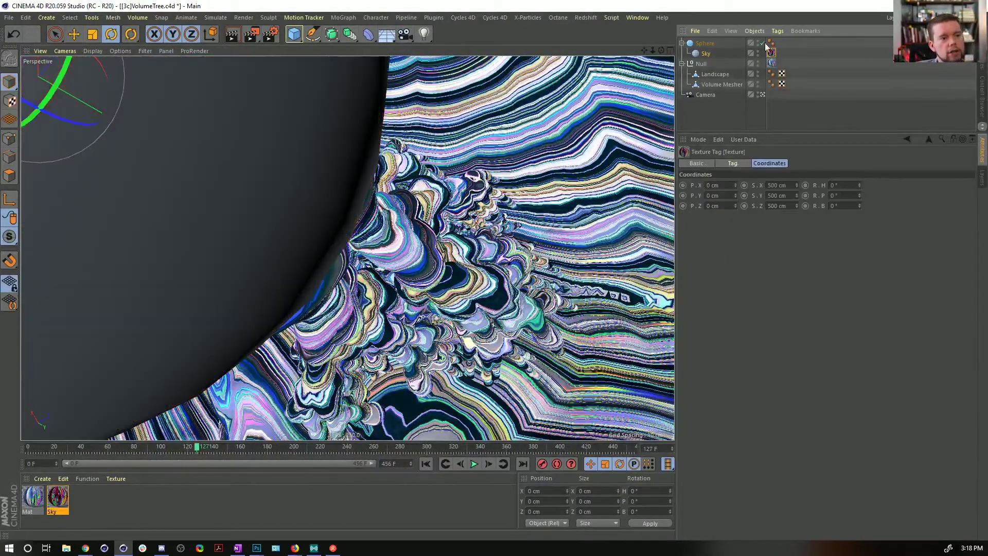
pyautogui.moveTo(697, 57); pyautogui.dragTo(696, 59)
pyautogui.click(704, 44)
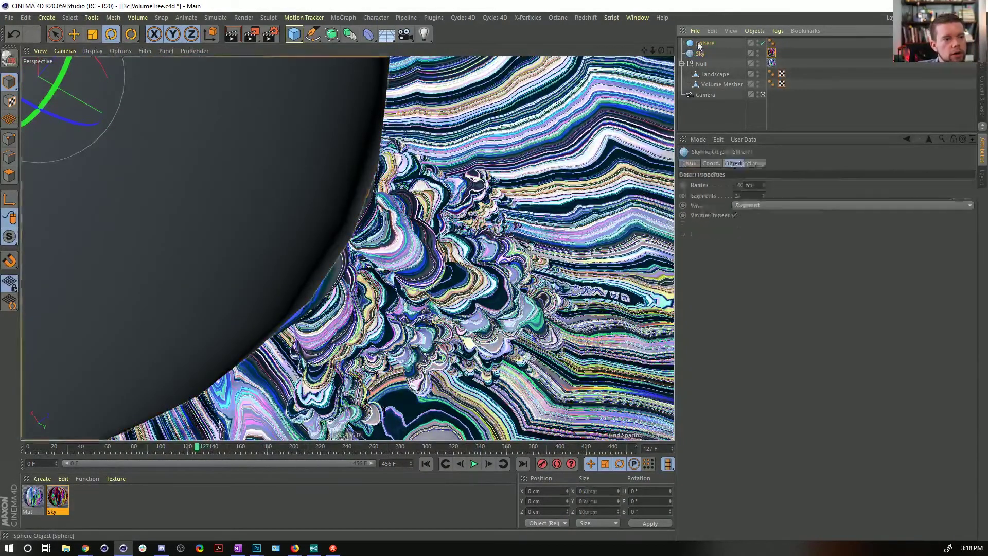
pyautogui.press('Delete')
# - Add a GGX reflection layer to the Mat material's Reflectance channel
pyautogui.click(33, 497)
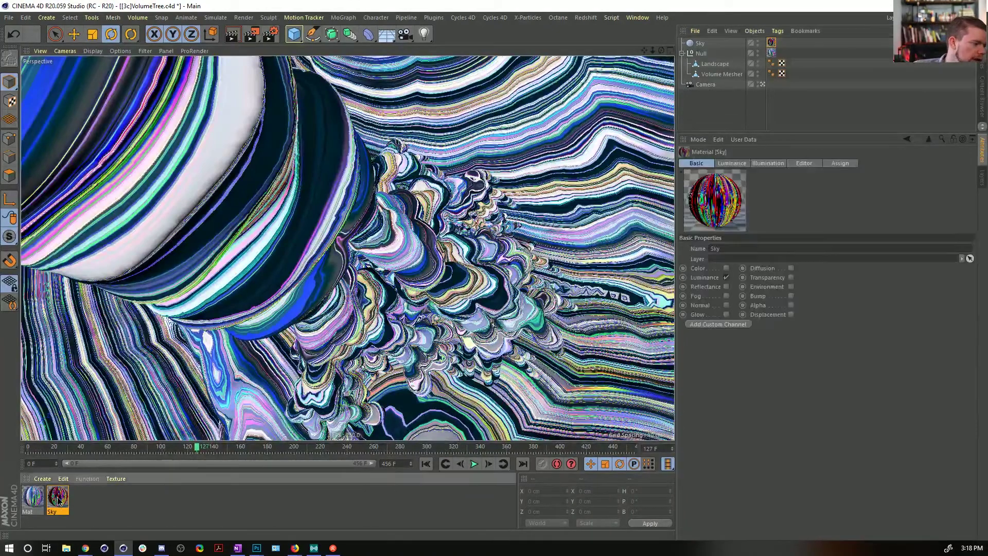
pyautogui.doubleClick(32, 497)
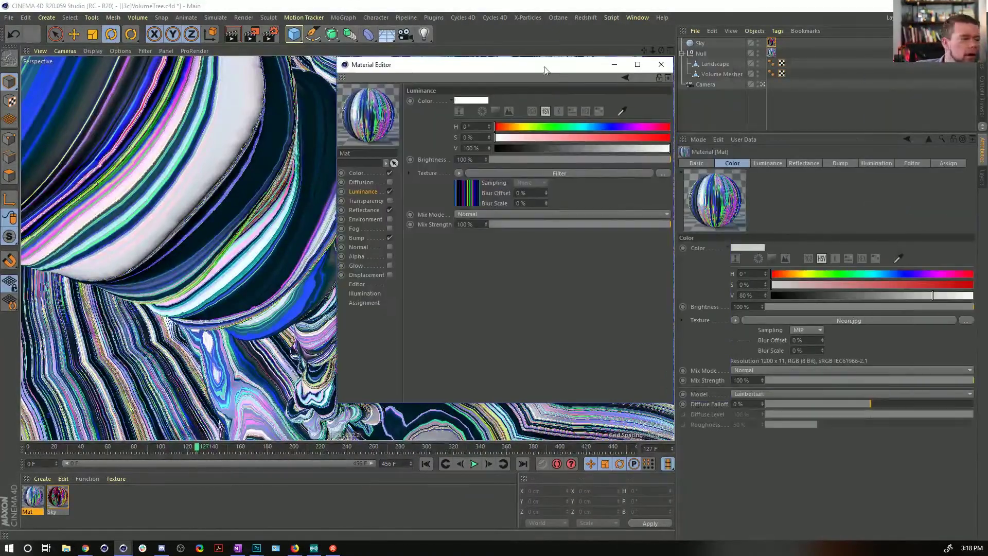
pyautogui.click(366, 210)
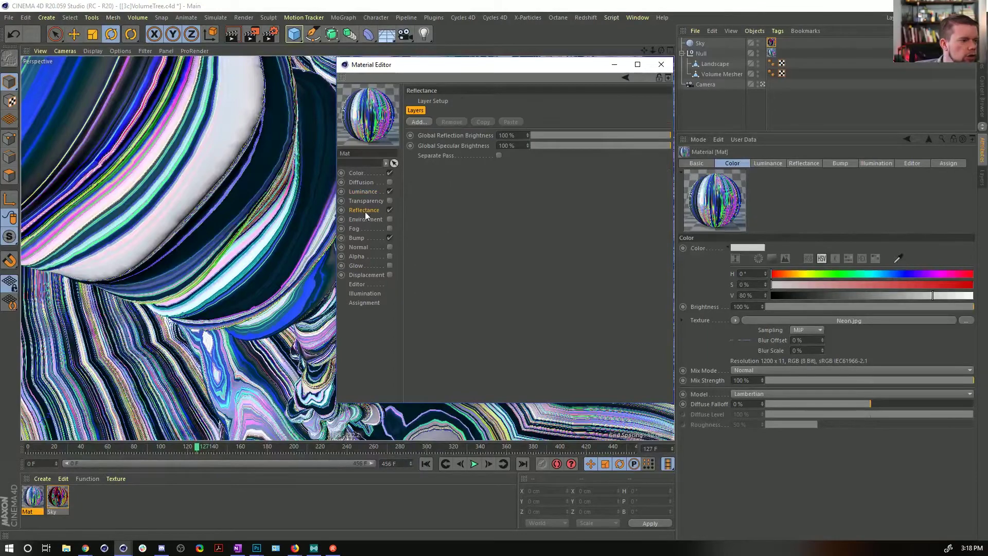
pyautogui.click(427, 122)
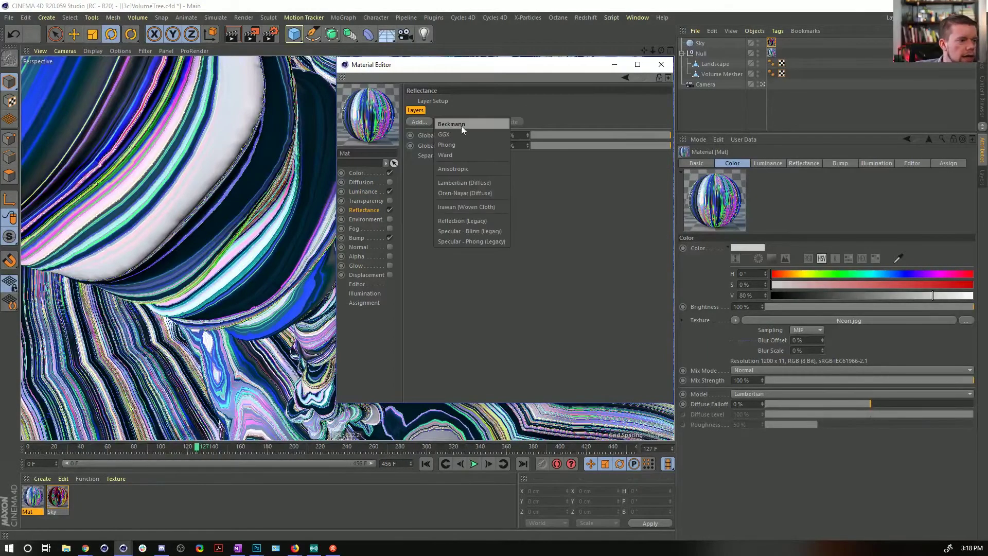
pyautogui.click(464, 124)
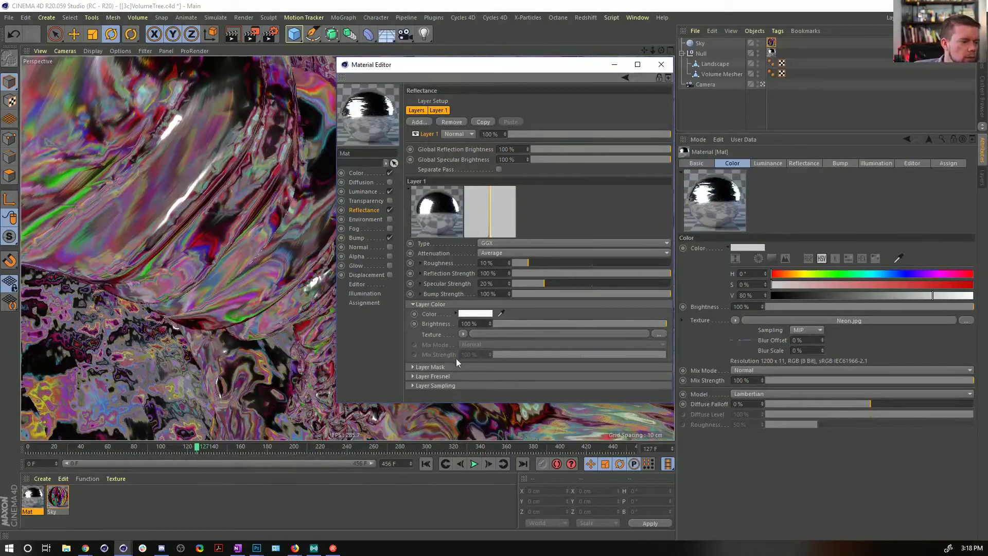
# - Set the reflection layer's Fresnel to Dielectric with the Ethanol preset
pyautogui.click(432, 377)
pyautogui.click(474, 387)
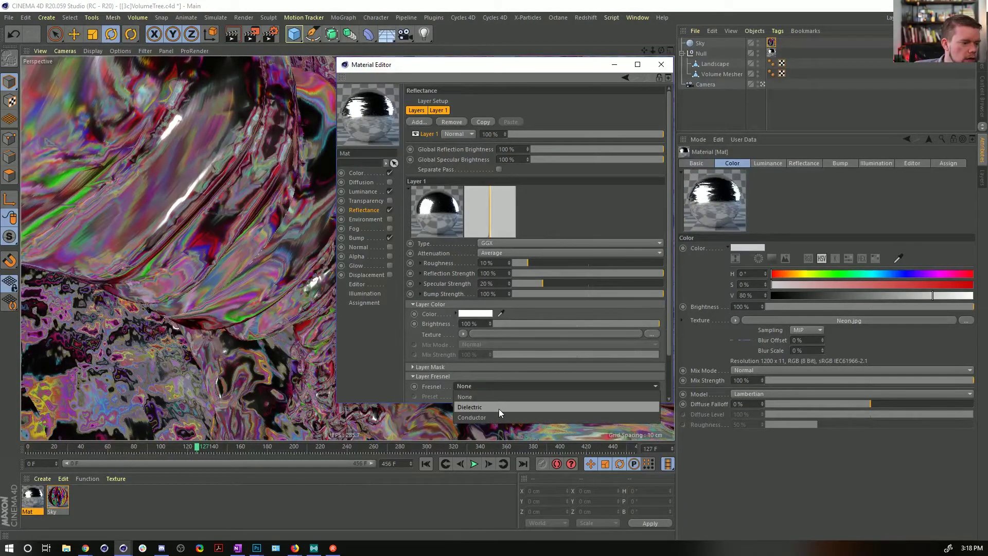
pyautogui.click(486, 404)
pyautogui.click(490, 395)
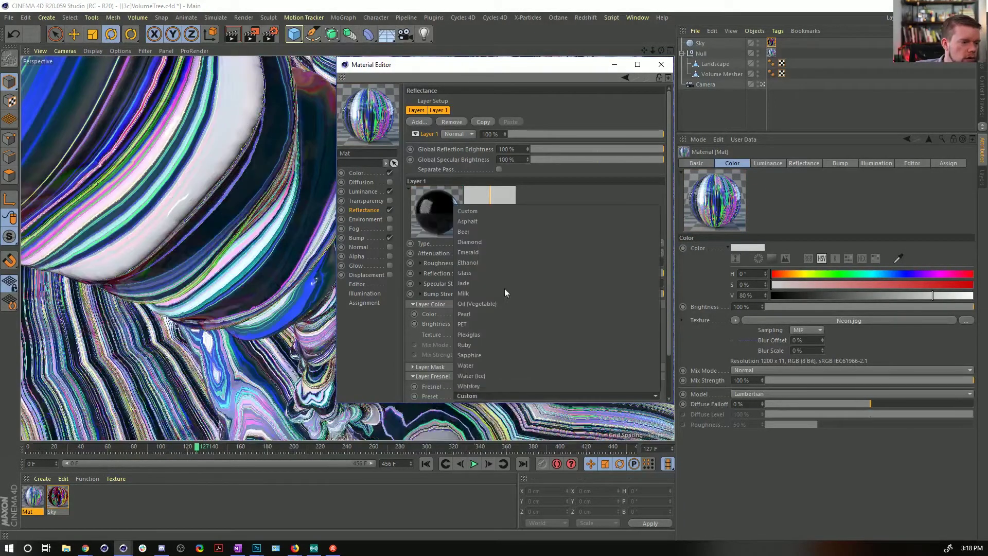
pyautogui.click(493, 262)
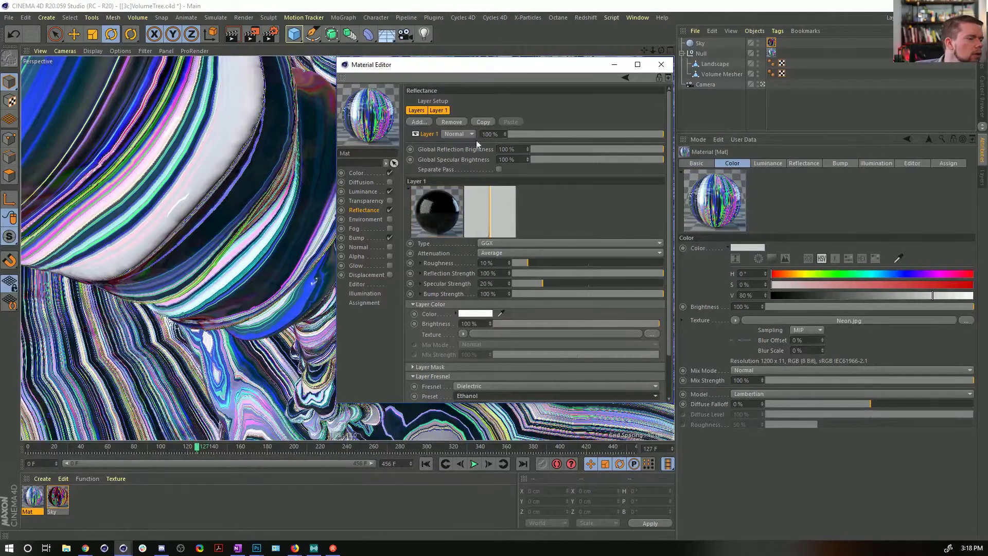
# - Compare the rendered reflections with Mat's Bump channel switched off and back on
pyautogui.moveTo(512, 68); pyautogui.dragTo(751, 75)
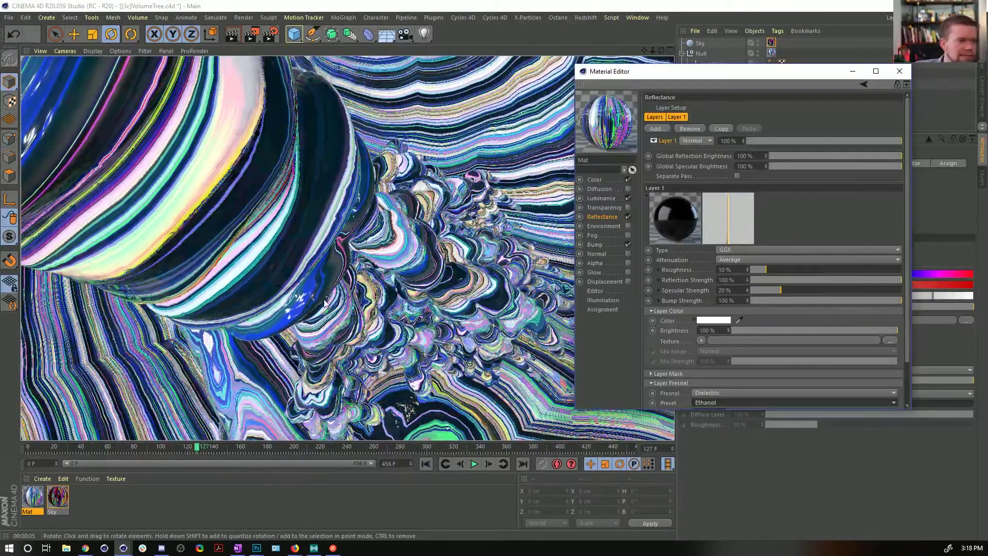
pyautogui.click(628, 244)
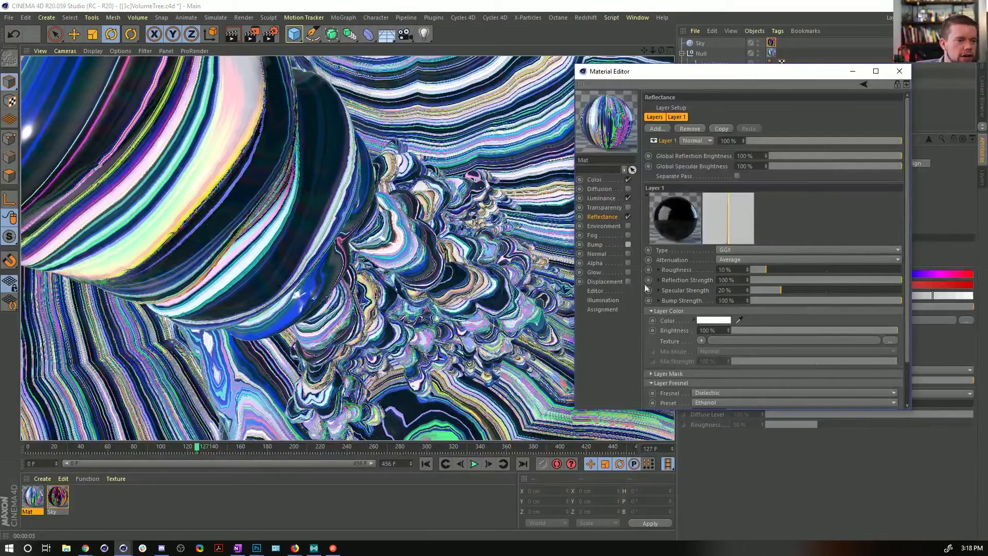
pyautogui.click(628, 244)
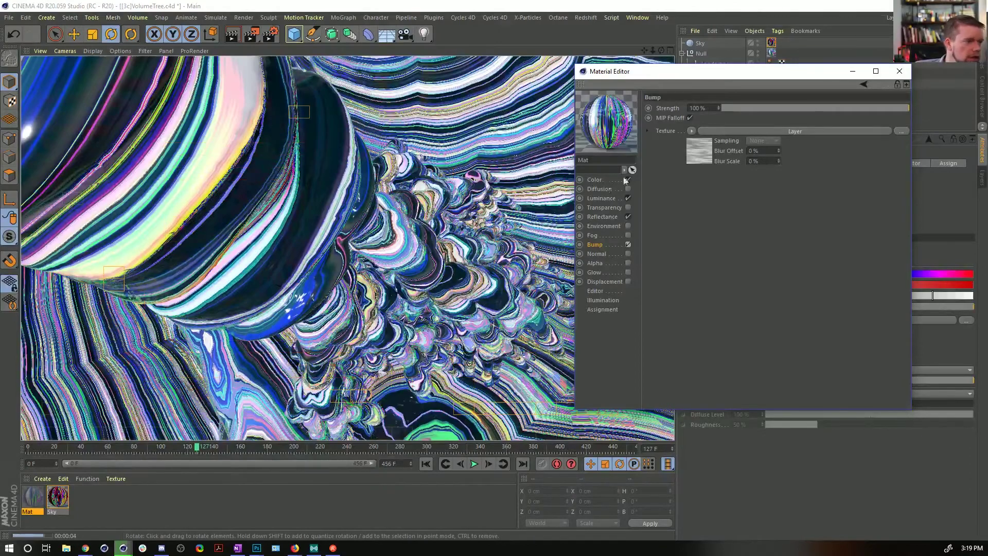
# - Change the mix mode of the Sky material's Luminance texture to Multiply
pyautogui.click(58, 497)
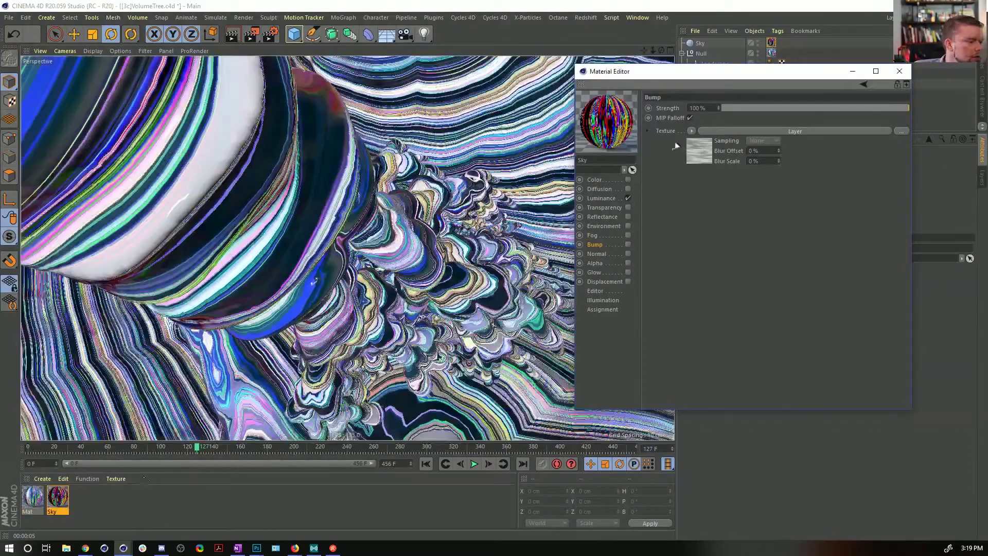
pyautogui.moveTo(688, 73); pyautogui.dragTo(546, 60)
pyautogui.click(460, 185)
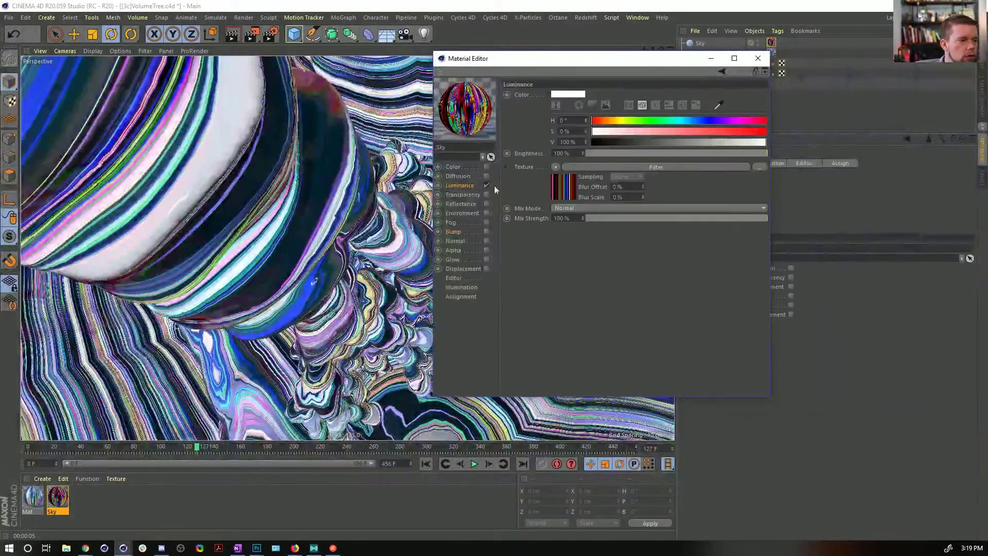
pyautogui.click(571, 208)
pyautogui.click(574, 249)
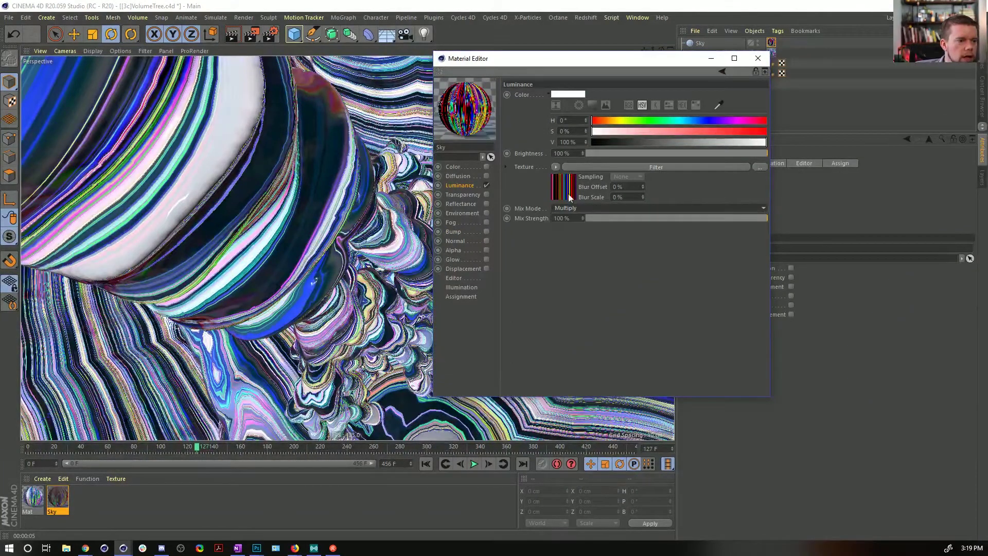
# - Raise the Sky material's Luminance brightness to 300% and close the material's settings
pyautogui.moveTo(558, 154); pyautogui.dragTo(523, 160)
pyautogui.write('3')
pyautogui.press('Return')
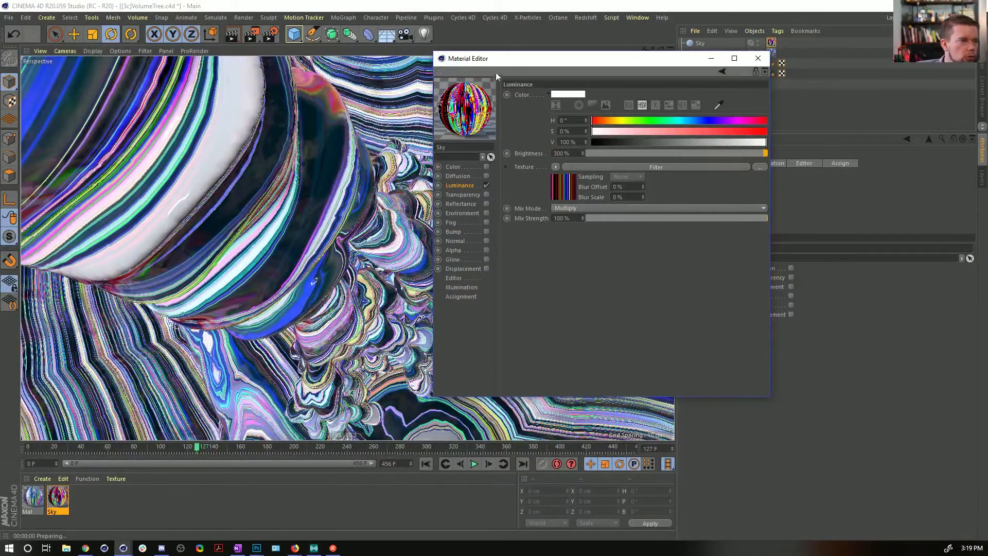
pyautogui.moveTo(497, 63); pyautogui.dragTo(644, 67)
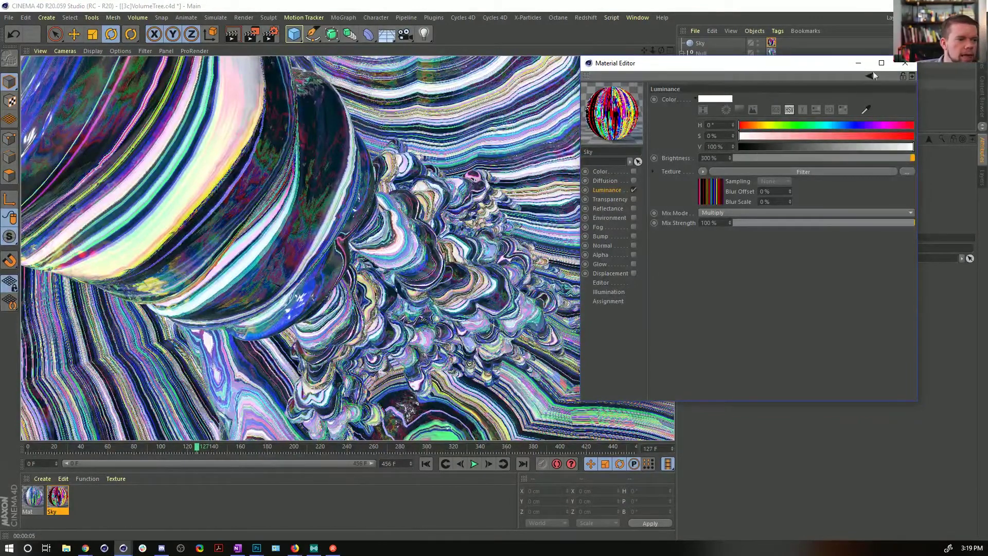
pyautogui.click(902, 65)
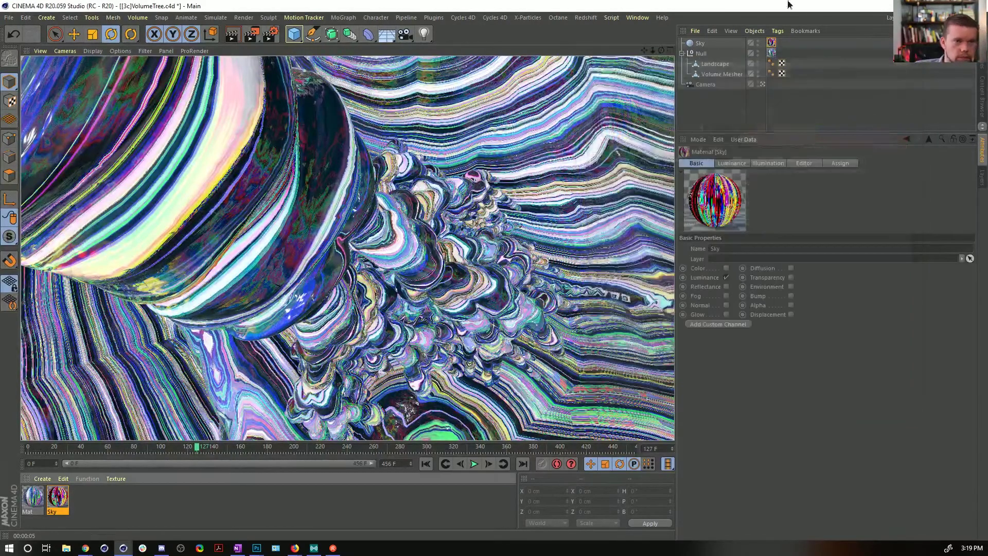
# - Open the render settings and switch the renderer from Standard to Physical
pyautogui.hotkey('ctrl', 'b')
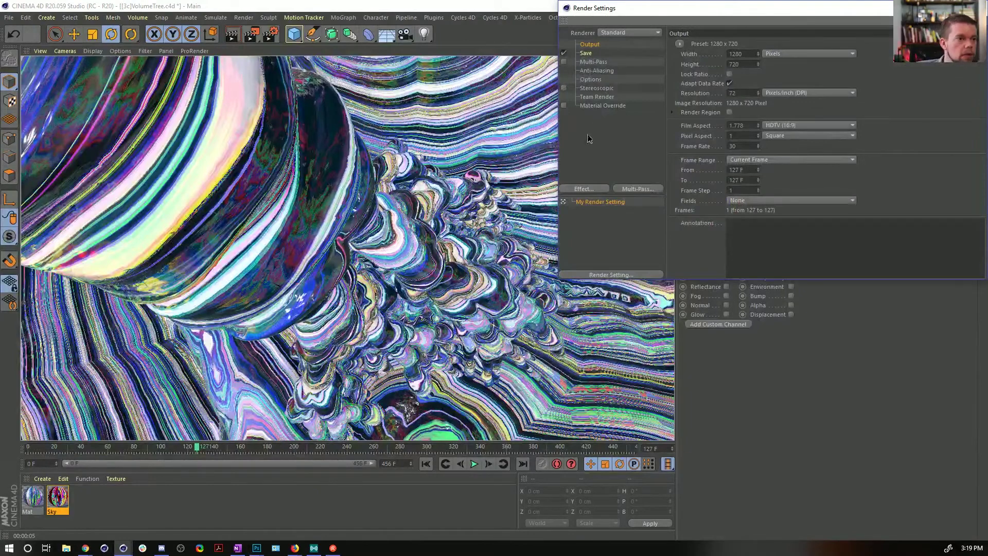
pyautogui.rightClick(588, 139)
pyautogui.click(619, 34)
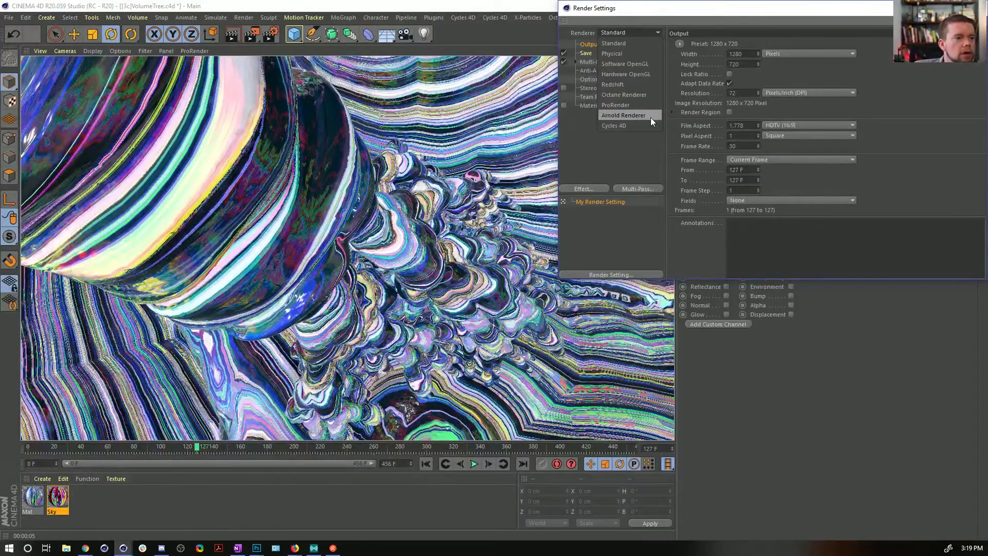
pyautogui.click(639, 54)
# - Set the Physical renderer's sampler to Progressive
pyautogui.click(597, 114)
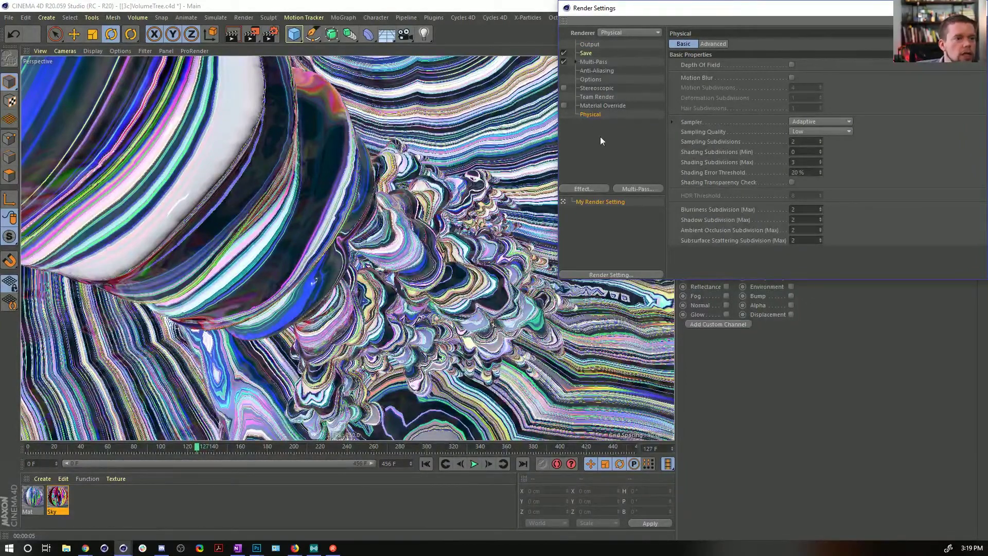
pyautogui.click(800, 122)
pyautogui.click(810, 154)
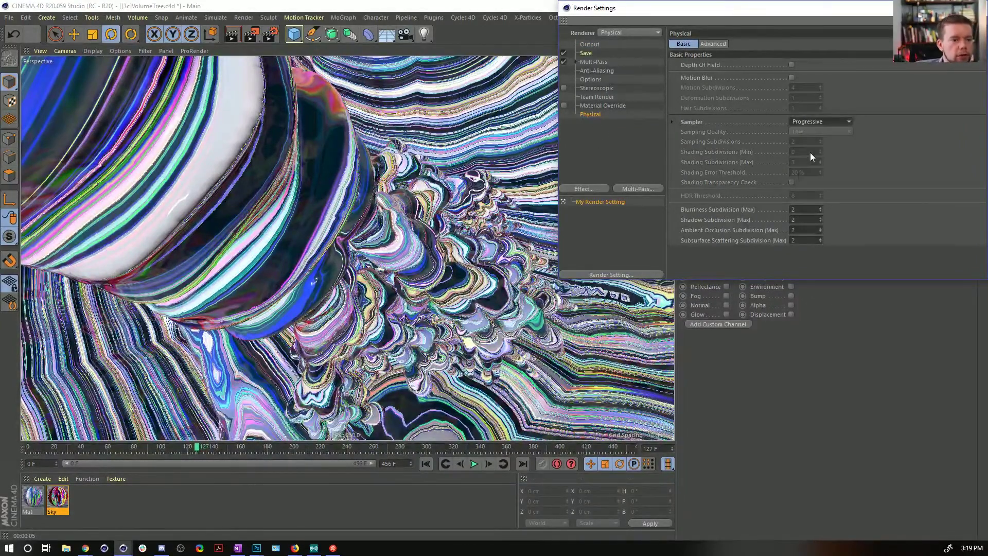
pyautogui.click(672, 122)
pyautogui.click(671, 122)
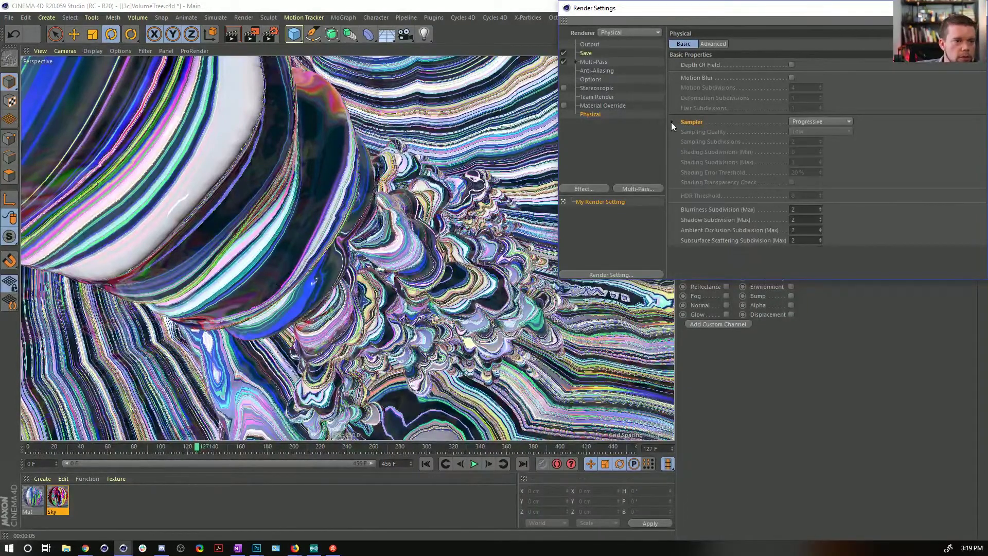
# - Add the Ambient Occlusion effect to the render settings, preview it in the rendered view and close the settings
pyautogui.rightClick(586, 138)
pyautogui.click(621, 209)
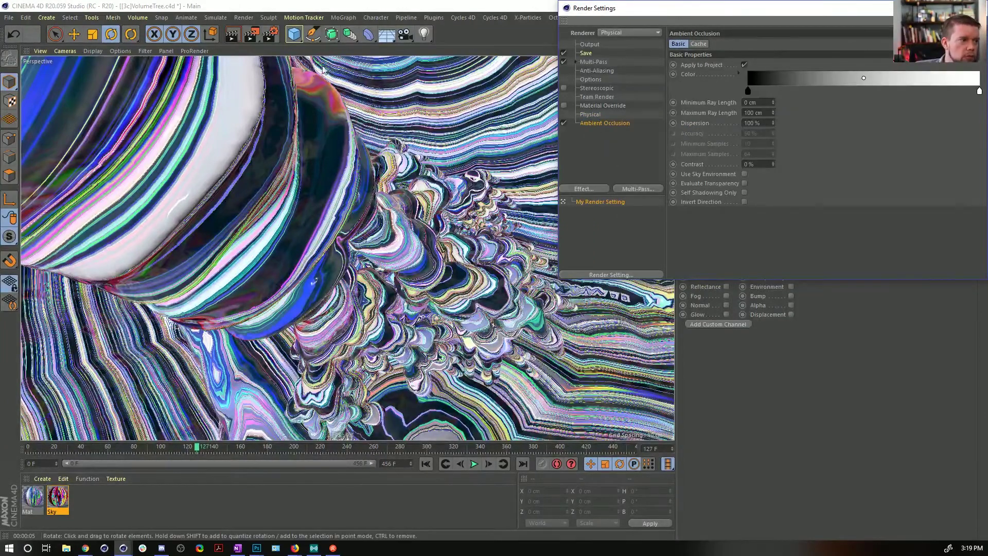
pyautogui.moveTo(292, 36); pyautogui.dragTo(478, 65)
pyautogui.hotkey('ctrl', 'z')
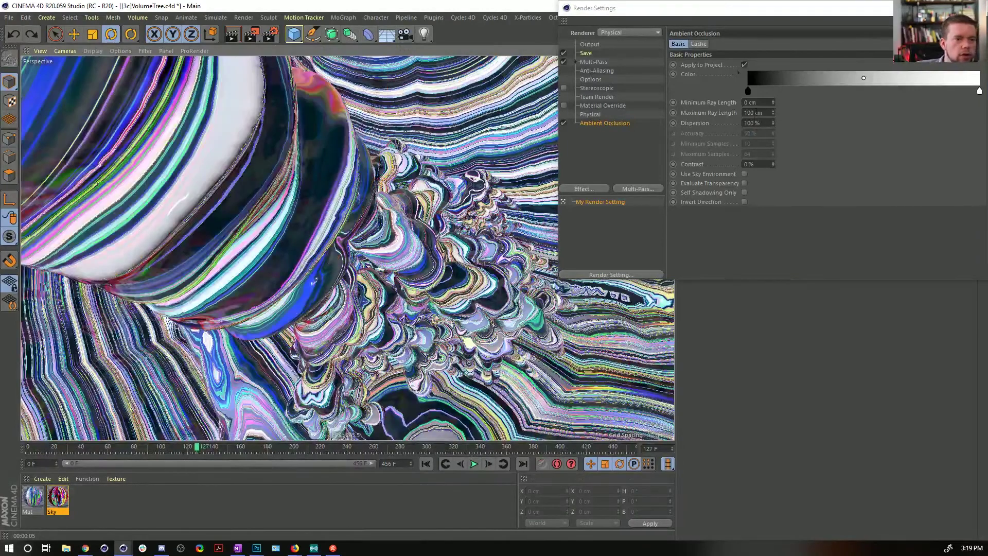
pyautogui.click(751, 132)
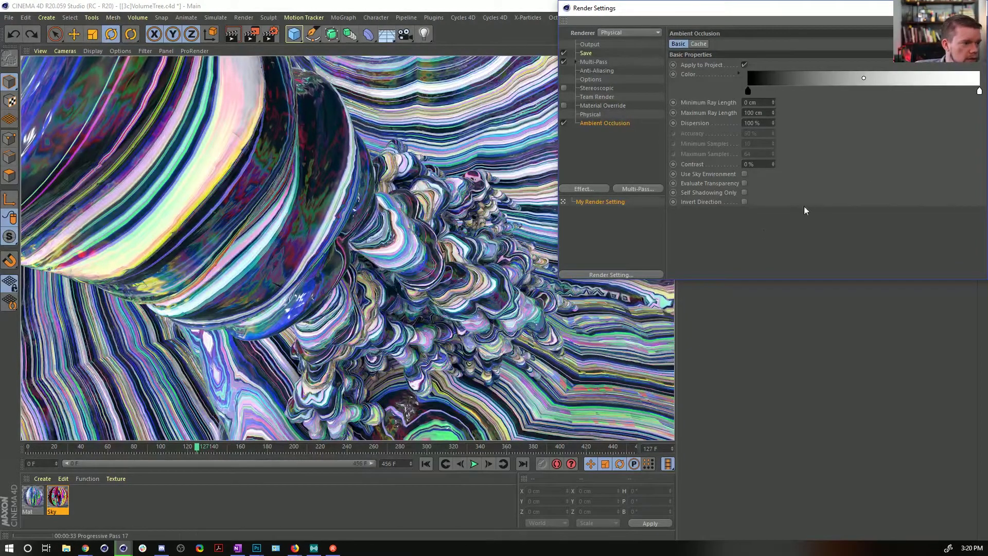
pyautogui.click(976, 8)
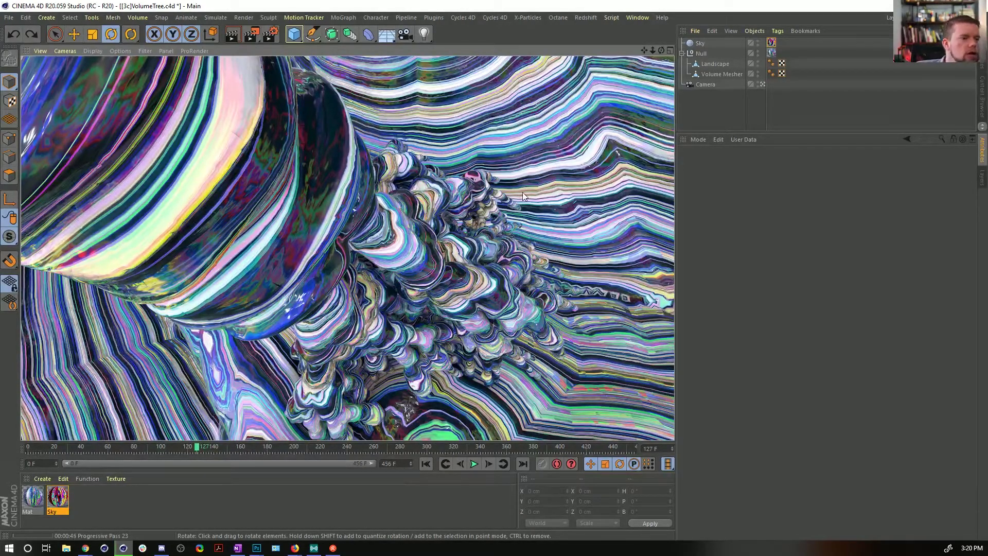
# - Duplicate the Volume Mesher inside the Null and move the copy horizontally to about X -140 cm, Z 121 cm
pyautogui.click(715, 72)
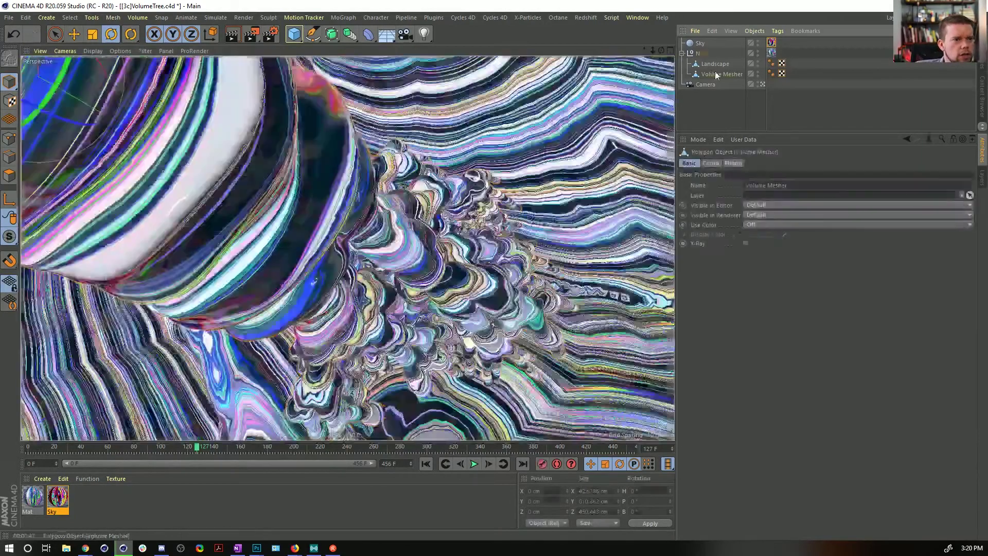
pyautogui.keyDown('ctrl'); pyautogui.moveTo(722, 74); pyautogui.dragTo(722, 78); pyautogui.keyUp('ctrl')
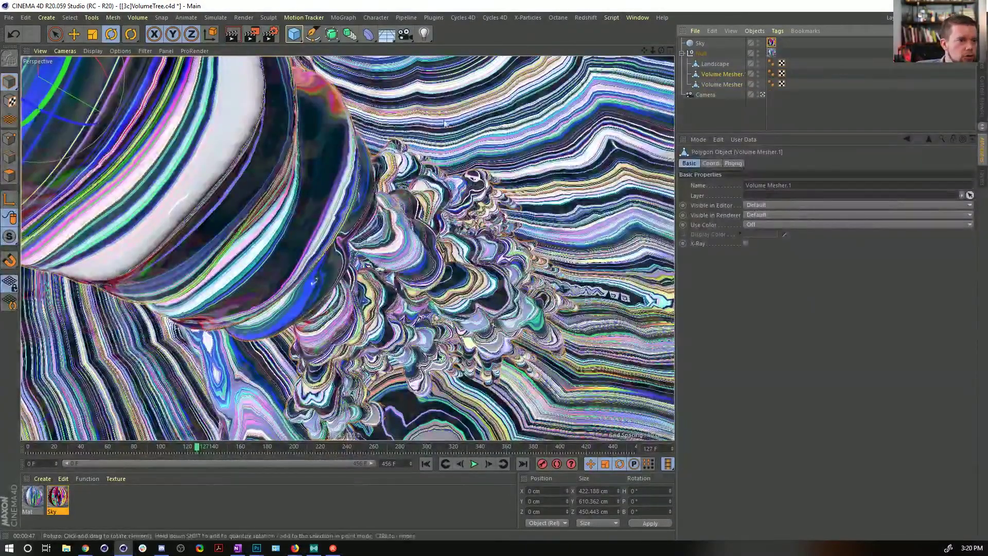
pyautogui.click(73, 34)
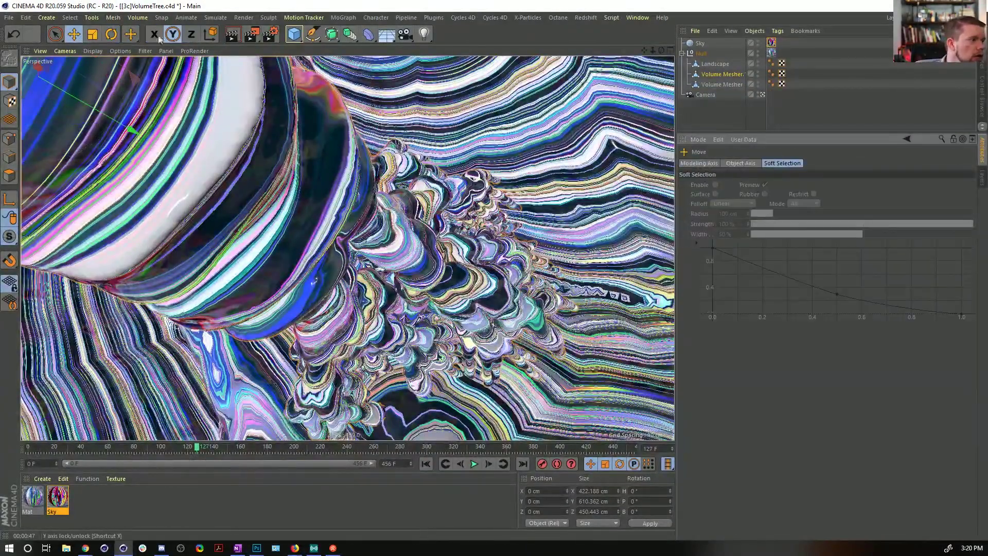
pyautogui.moveTo(352, 210); pyautogui.dragTo(638, 72)
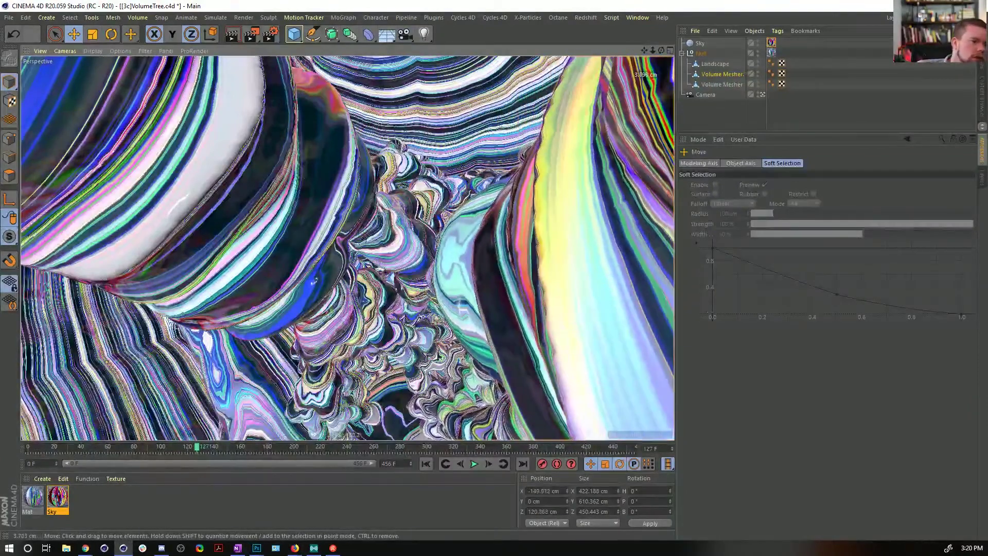
pyautogui.middleClick(262, 206)
pyautogui.middleClick(441, 132)
pyautogui.middleClick(338, 184)
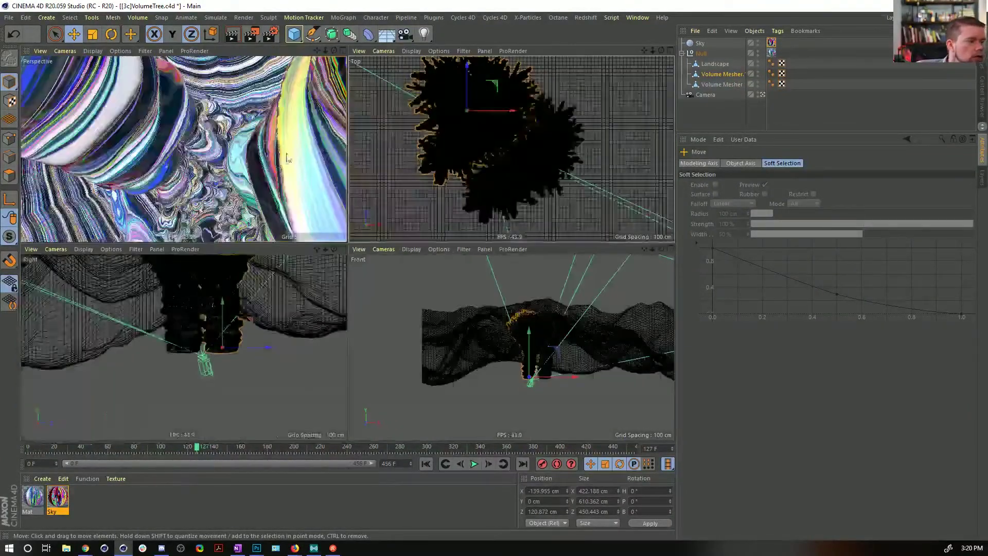
# - Move the selected tree mesh in the top view to about X -312 cm, Z 140 cm
pyautogui.moveTo(492, 85); pyautogui.dragTo(439, 78)
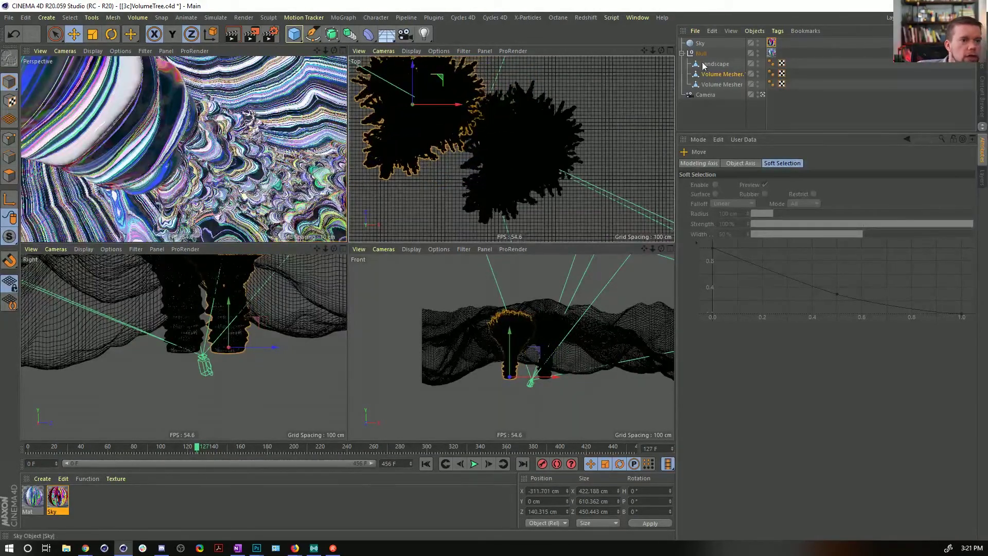
pyautogui.keyDown('ctrl'); pyautogui.moveTo(712, 70); pyautogui.dragTo(716, 73); pyautogui.keyUp('ctrl')
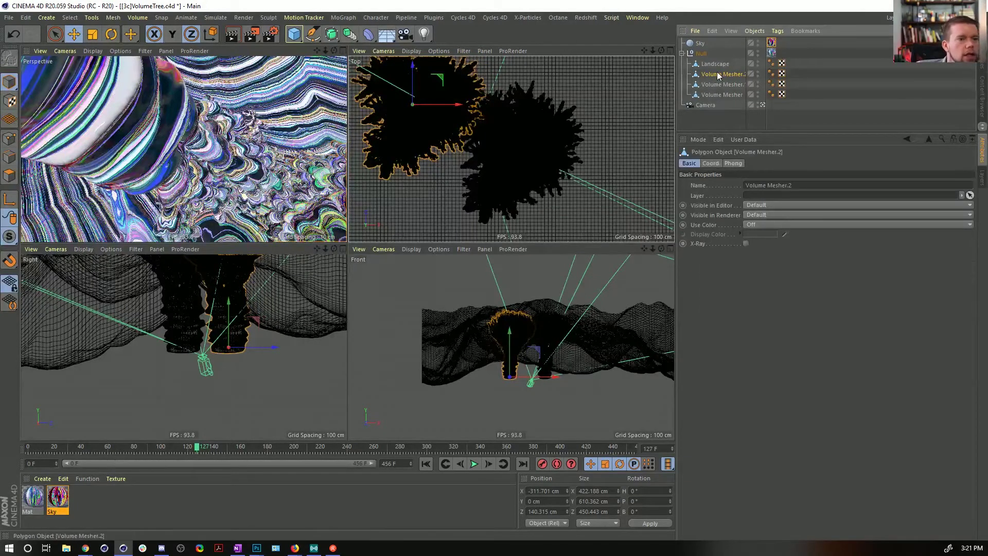
pyautogui.hotkey('ctrl', 'z')
pyautogui.hotkey('ctrl', 'z')
pyautogui.hotkey('ctrl', 'z')
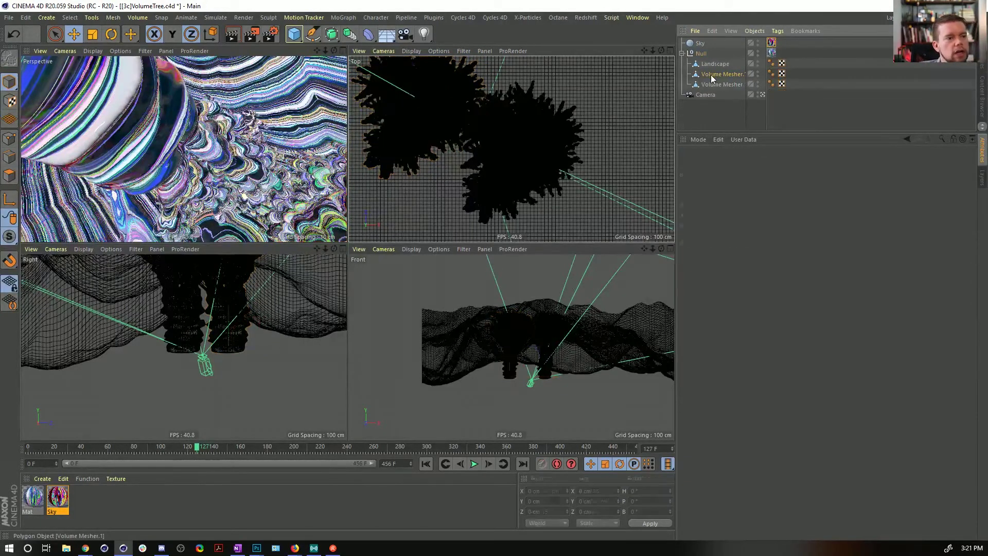
# - Replace the second tree mesh inside the null with an instance that references Volume Mesher
pyautogui.keyDown('alt'); pyautogui.click(349, 34); pyautogui.keyUp('alt')
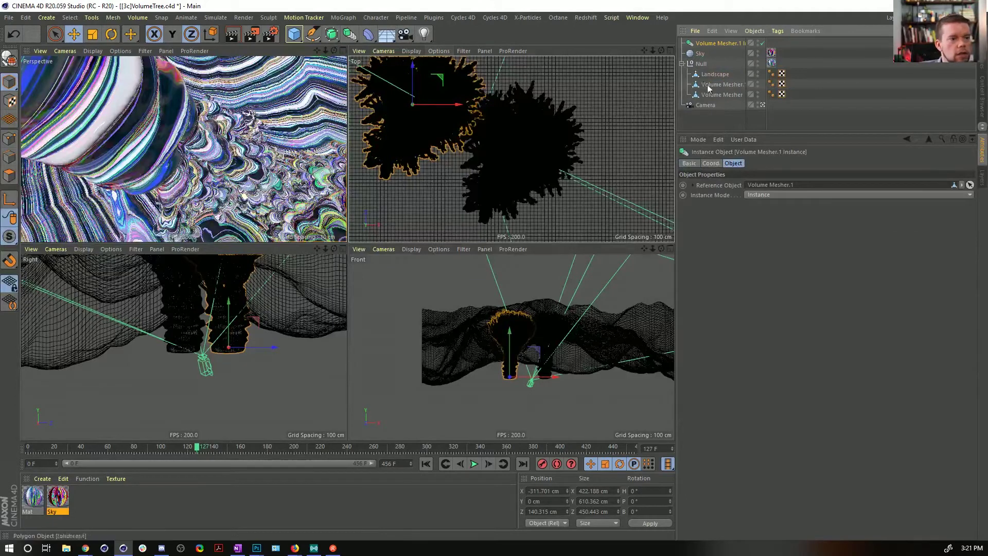
pyautogui.moveTo(715, 66); pyautogui.dragTo(717, 78)
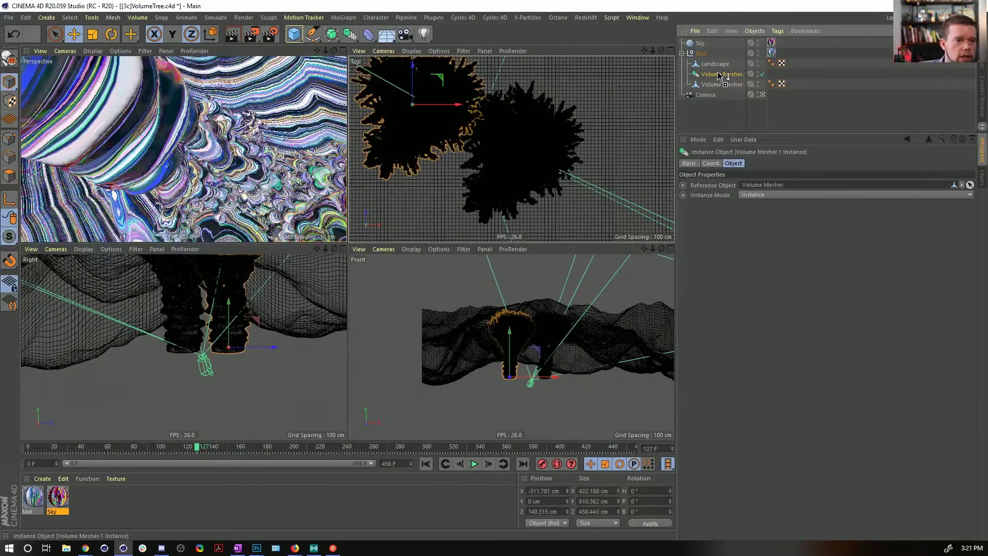
# - Duplicate the tree instance twice, placing the copies at about X 58, Z 362 cm and X 137, Z -564 cm
pyautogui.keyDown('ctrl'); pyautogui.moveTo(719, 76); pyautogui.dragTo(721, 80); pyautogui.keyUp('ctrl')
pyautogui.moveTo(448, 80)
pyautogui.mouseDown()
pyautogui.moveTo(432, 217)
pyautogui.moveTo(400, 189)
pyautogui.moveTo(452, 187)
pyautogui.moveTo(530, 37)
pyautogui.moveTo(552, 6)
pyautogui.moveTo(569, 9)
pyautogui.moveTo(449, 79)
pyautogui.mouseUp()
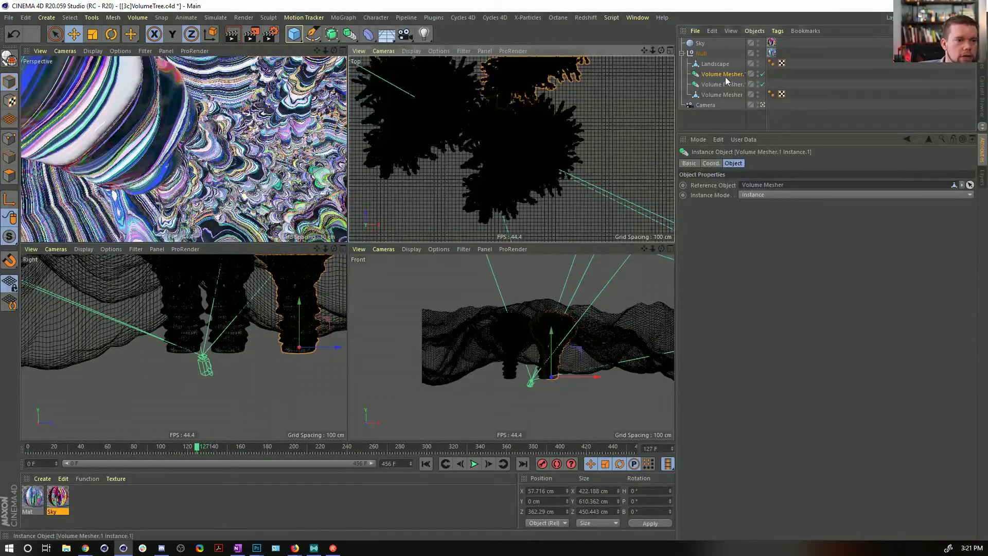
pyautogui.keyDown('ctrl'); pyautogui.moveTo(725, 76); pyautogui.dragTo(720, 69); pyautogui.keyUp('ctrl')
pyautogui.moveTo(410, 76); pyautogui.dragTo(465, 413)
# - Scale the newest tree instance up uniformly to about 983 x 1422 x 1049 cm
pyautogui.press('t')
pyautogui.moveTo(451, 155); pyautogui.dragTo(574, 131)
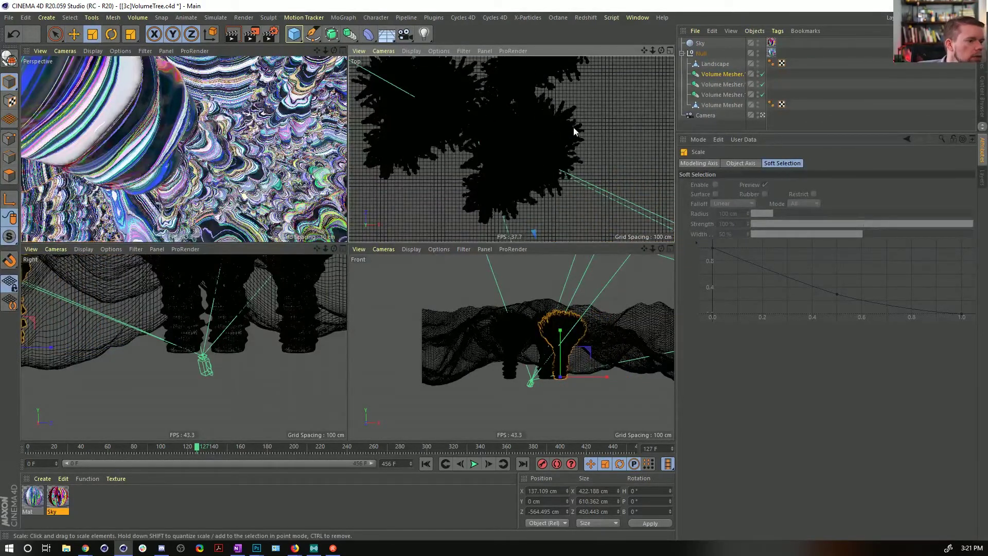
pyautogui.click(713, 76)
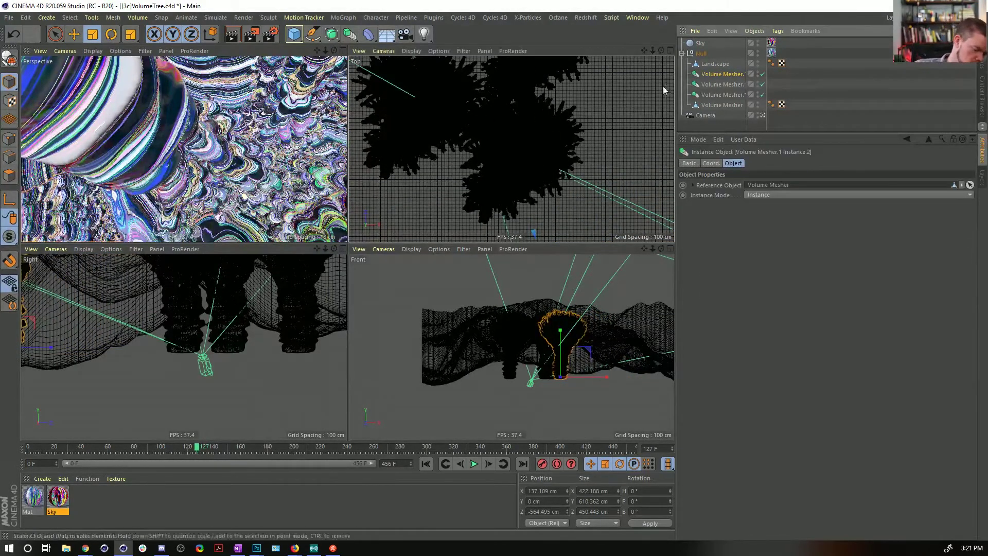
pyautogui.press('t')
pyautogui.moveTo(456, 190); pyautogui.dragTo(497, 172)
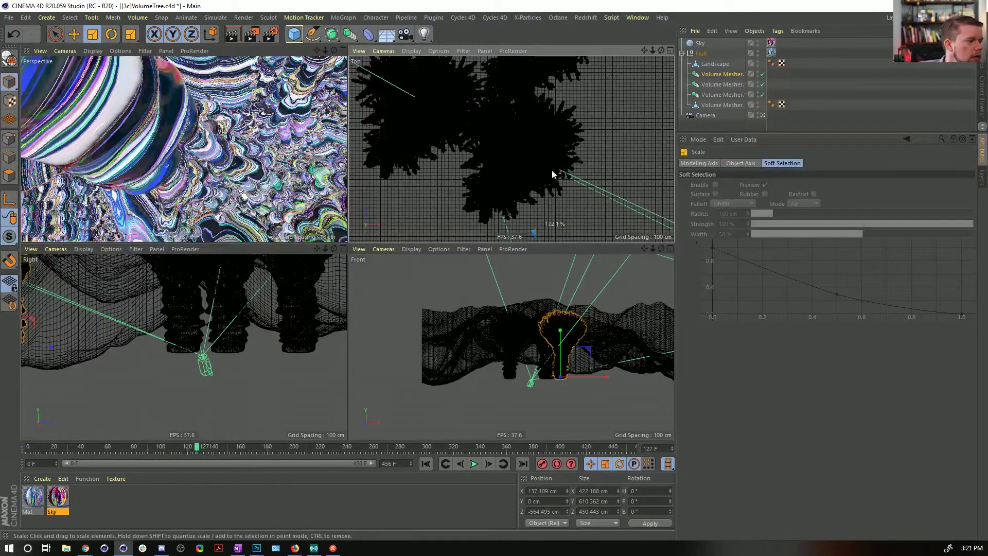
pyautogui.moveTo(9, 81); pyautogui.dragTo(49, 117)
pyautogui.moveTo(455, 186); pyautogui.dragTo(566, 224)
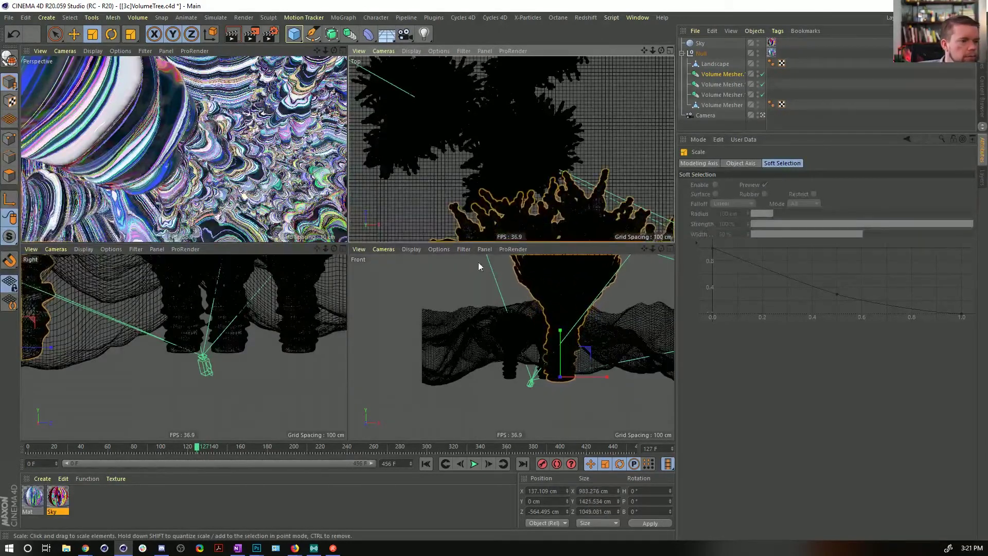
# - Move the enlarged tree instance to about X 280, Y -570, Z -777 cm
pyautogui.press('e')
pyautogui.moveTo(560, 337); pyautogui.dragTo(552, 402)
pyautogui.moveTo(531, 162); pyautogui.dragTo(575, 228)
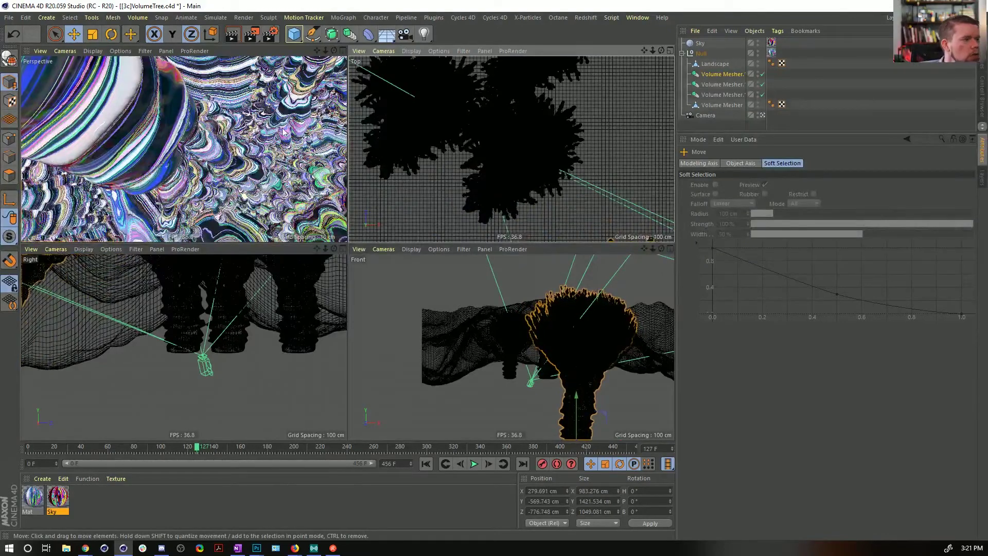
# - Render a preview in the maximized perspective view and save the scene
pyautogui.middleClick(284, 133)
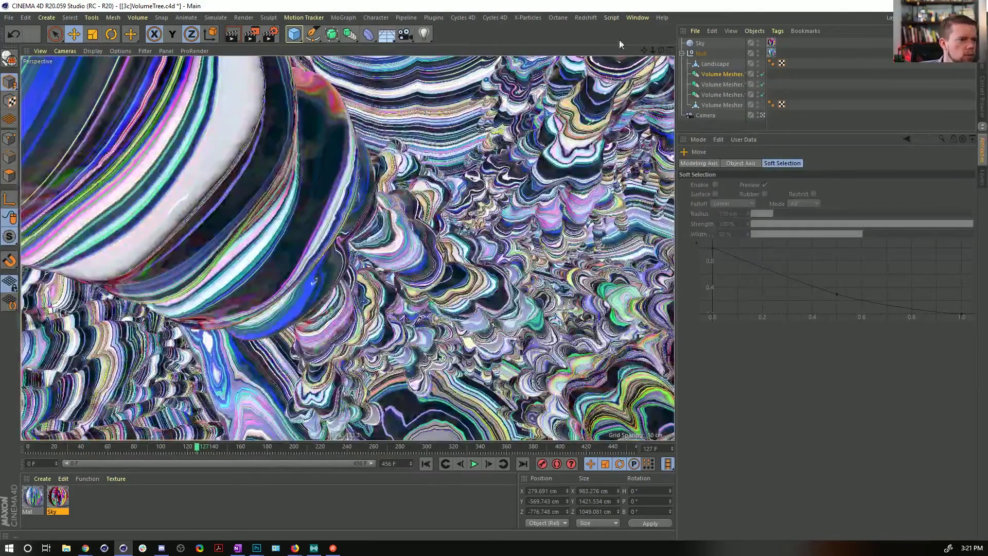
pyautogui.hotkey('ctrl', 'r')
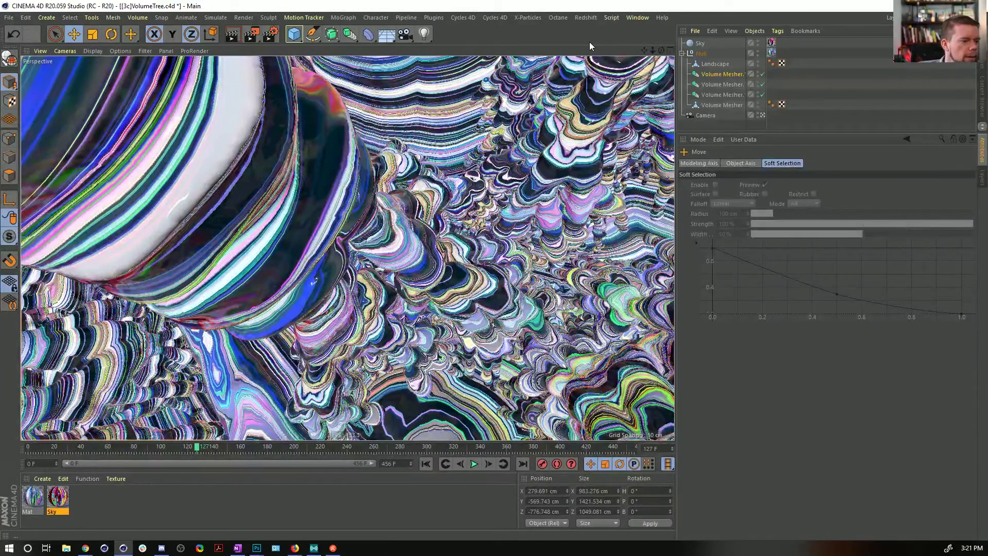
pyautogui.hotkey('ctrl', 's')
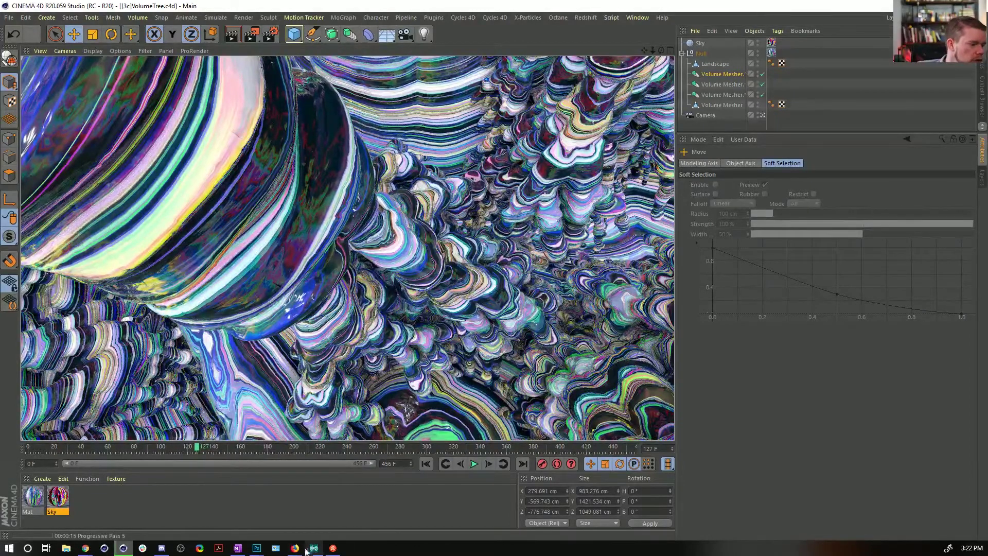
# - Switch to Photoshop and check the pixel dimensions of the striped texture image without changing them
pyautogui.moveTo(257, 548)
pyautogui.click(323, 514)
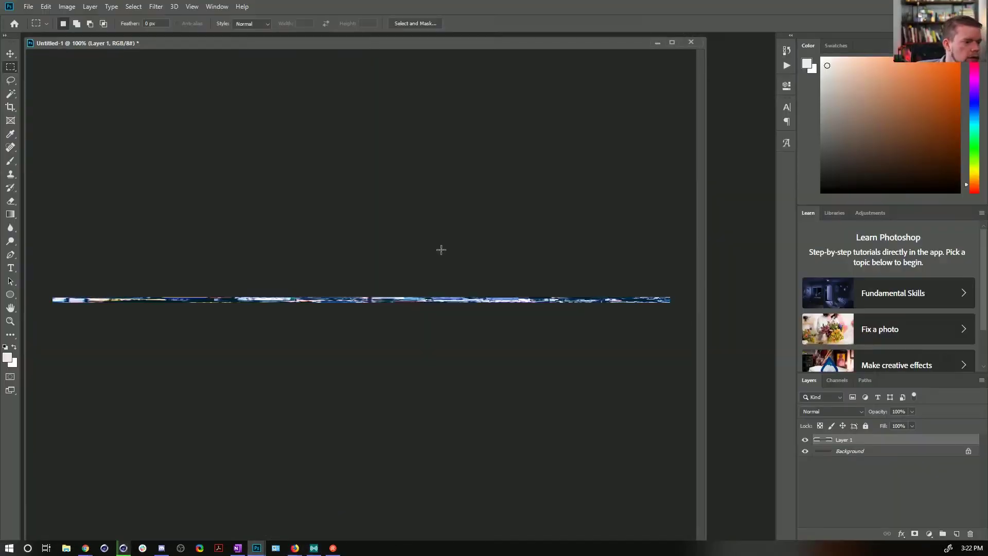
pyautogui.click(92, 6)
pyautogui.moveTo(67, 6)
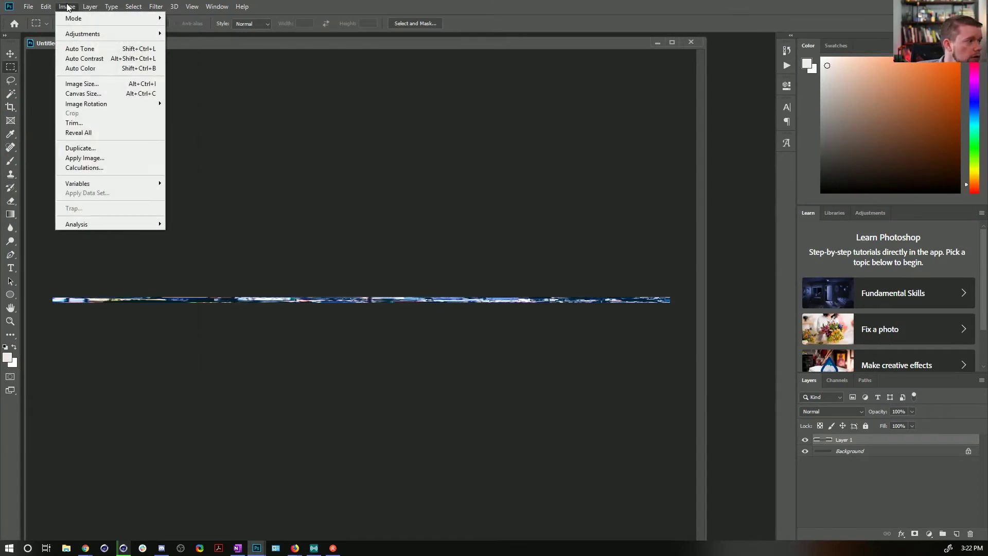
pyautogui.click(95, 84)
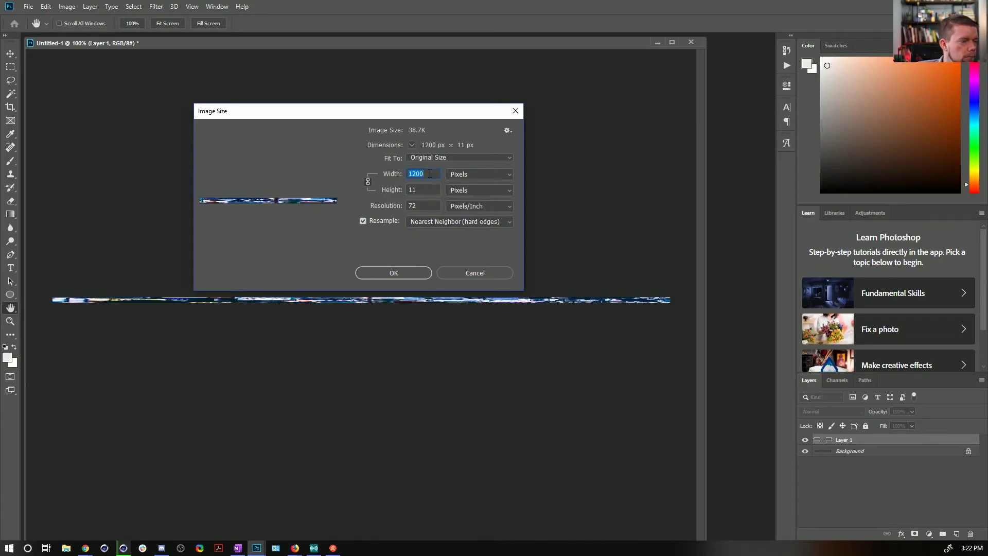
pyautogui.click(475, 273)
pyautogui.press('m')
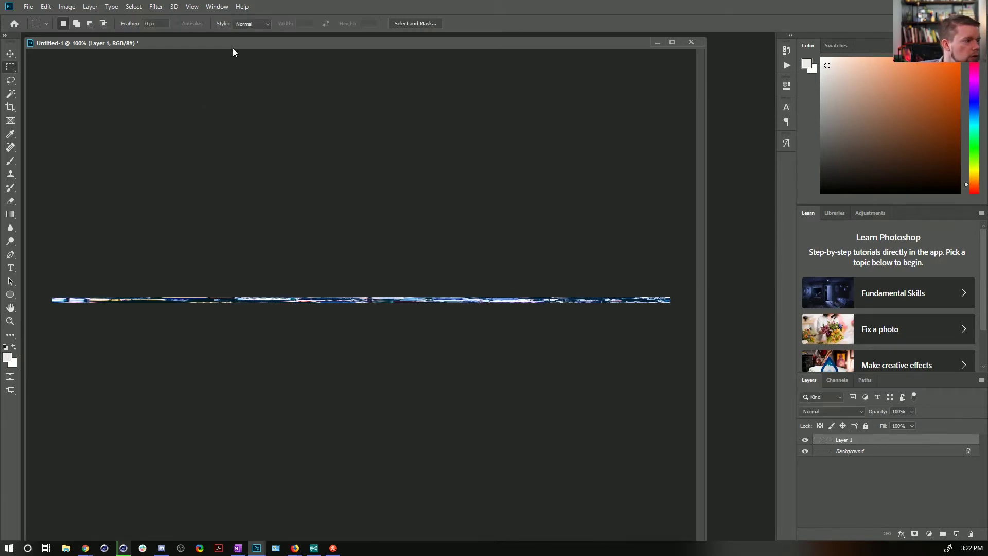
# - Apply a Gaussian Blur with a 0.4 pixel radius to the striped texture layer
pyautogui.click(159, 6)
pyautogui.moveTo(194, 124)
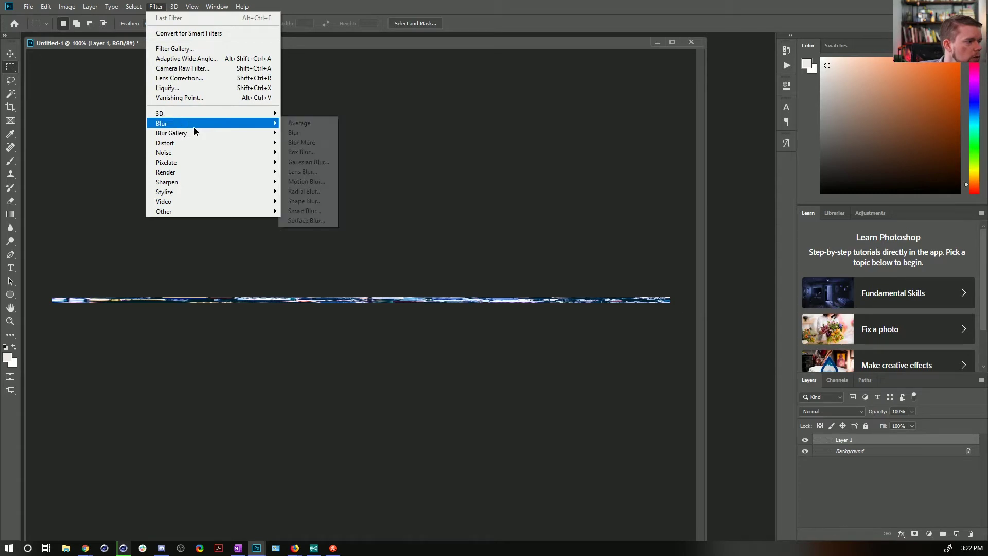
pyautogui.click(309, 161)
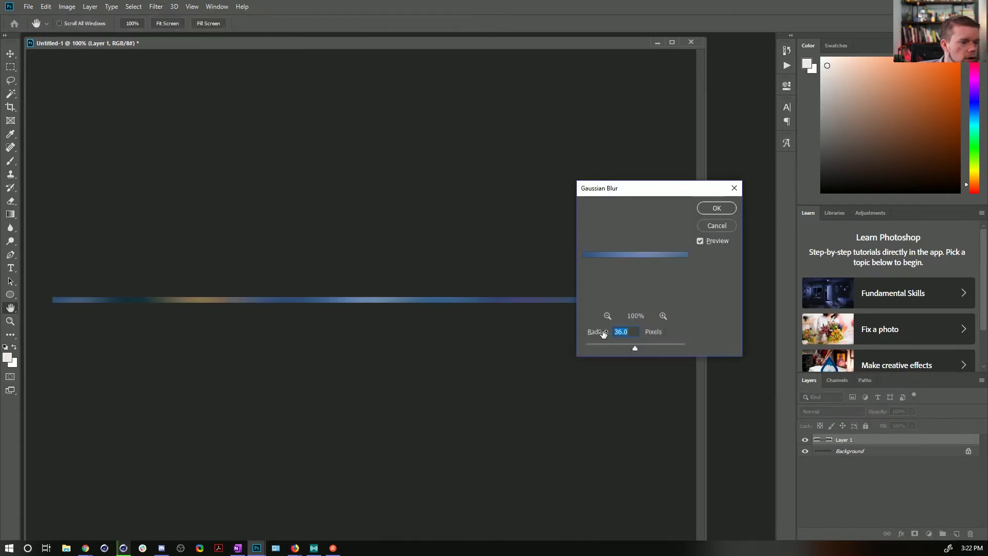
pyautogui.moveTo(600, 347); pyautogui.dragTo(588, 349)
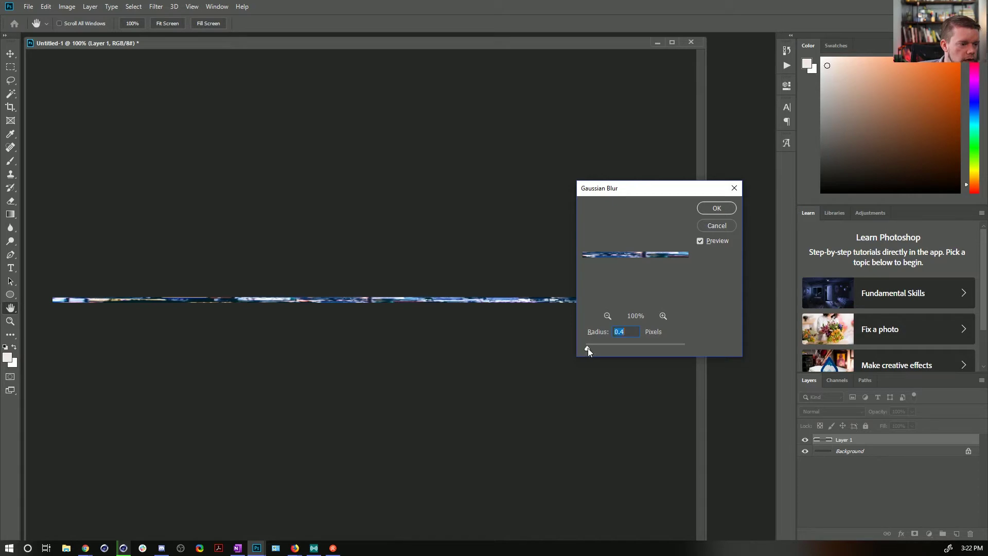
pyautogui.click(711, 206)
pyautogui.press('m')
# - Save the blurred texture as a JPEG copy in the tex folder, overwriting Neon.jpg
pyautogui.hotkey('ctrl', 'shift', 's')
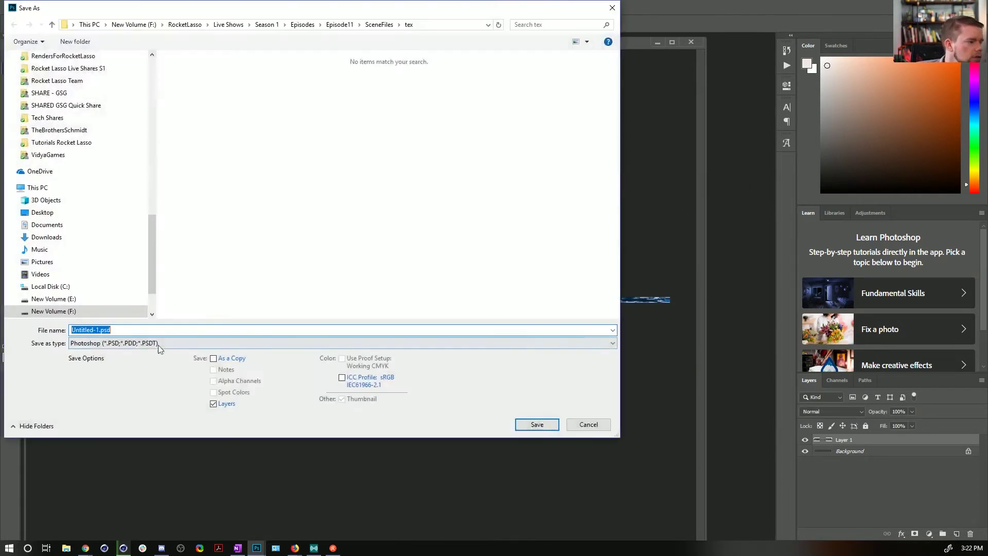
pyautogui.click(206, 343)
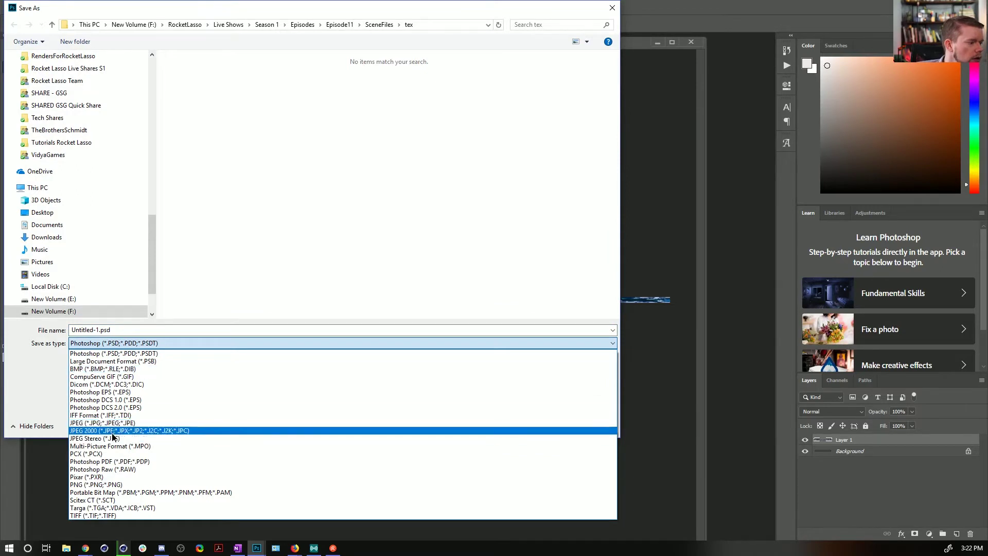
pyautogui.click(103, 423)
pyautogui.click(193, 61)
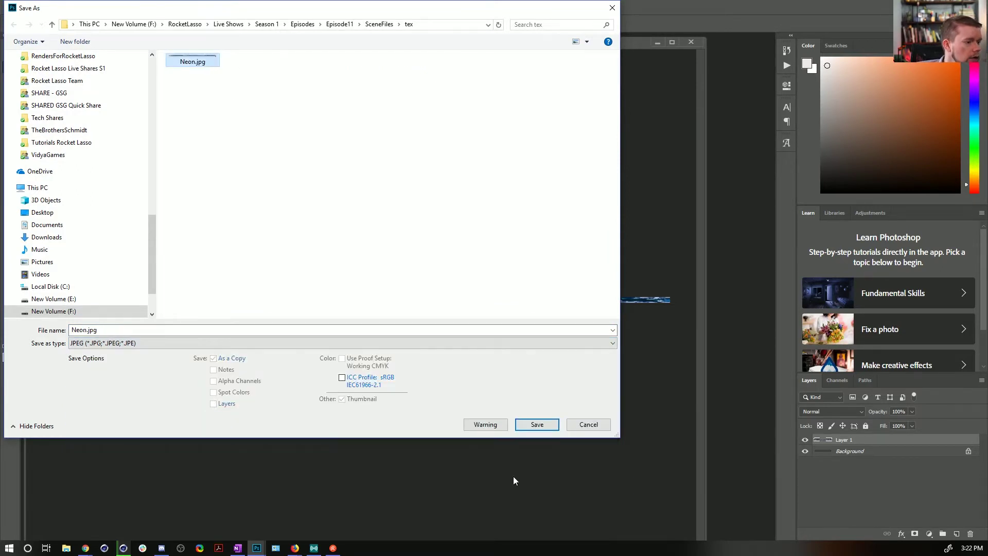
pyautogui.click(526, 425)
pyautogui.click(517, 275)
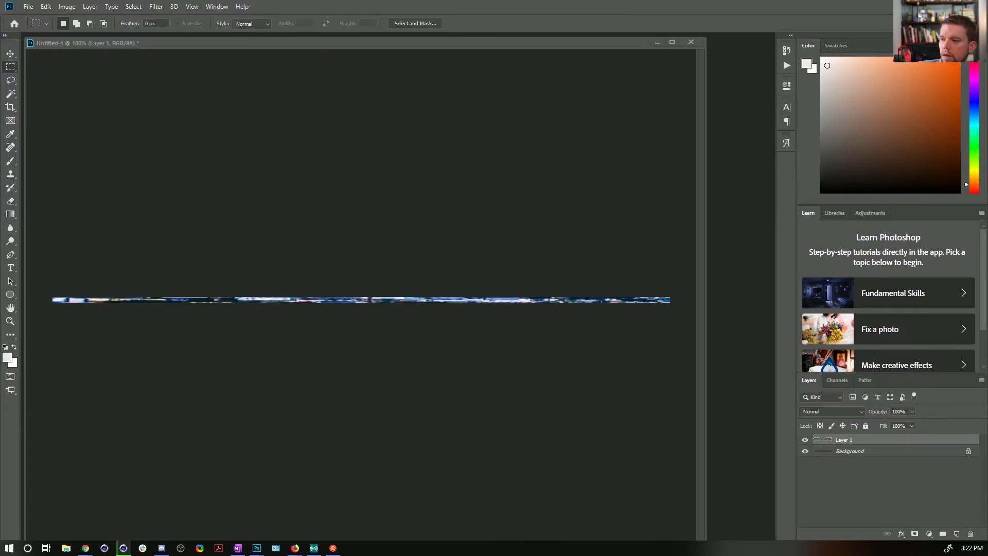
# - Switch back to Cinema 4D and reload the Neon.jpg bitmap in the Mat material's color texture
pyautogui.hotkey('alt', 'Tab')
pyautogui.click(34, 498)
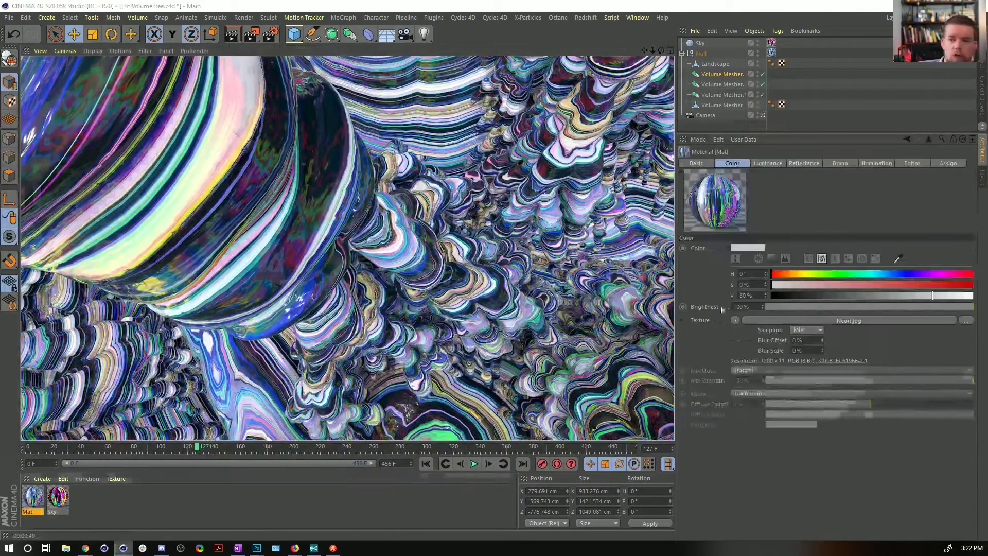
pyautogui.click(743, 340)
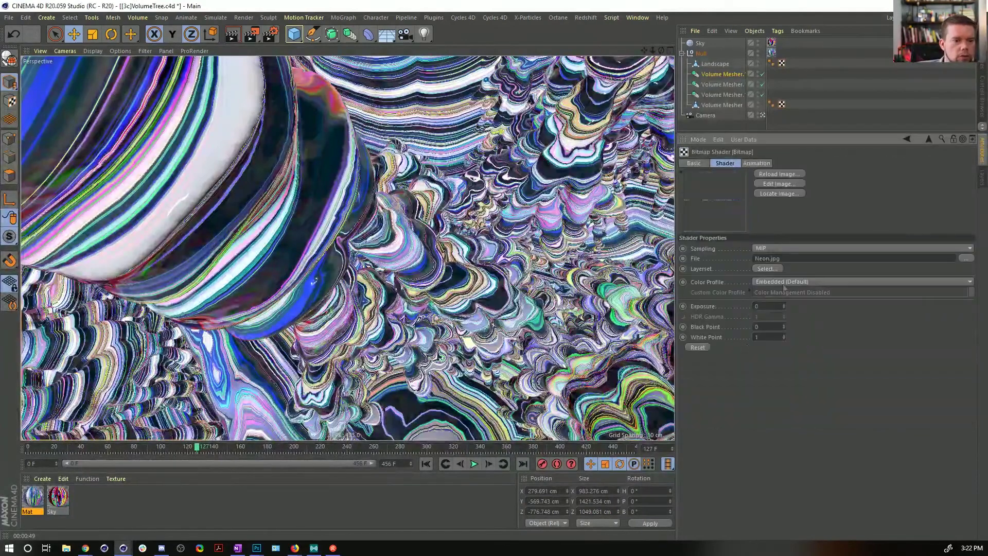
pyautogui.click(774, 175)
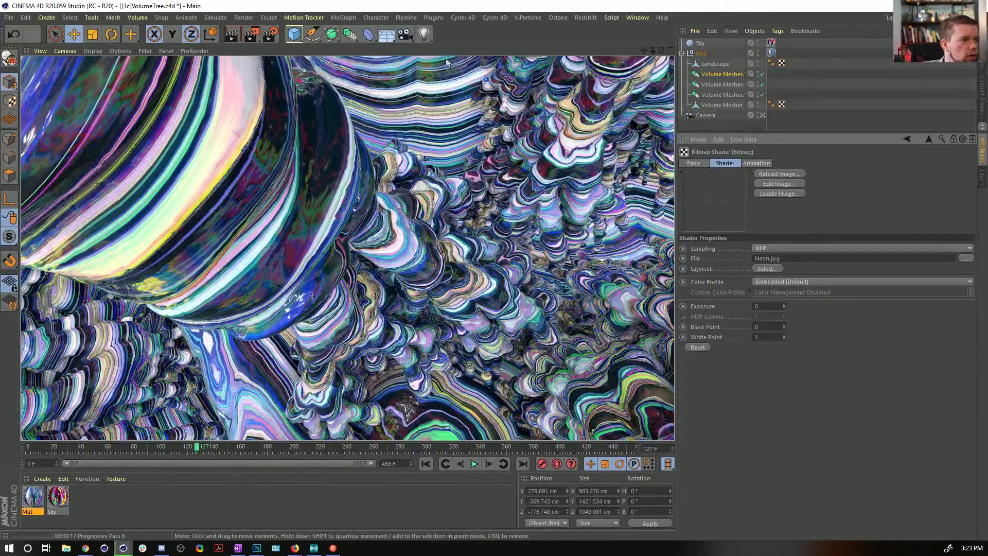
# - Add an Environment object, set its environment color to H 155°, S 84%, V 100%, and enable fog
pyautogui.click(386, 34)
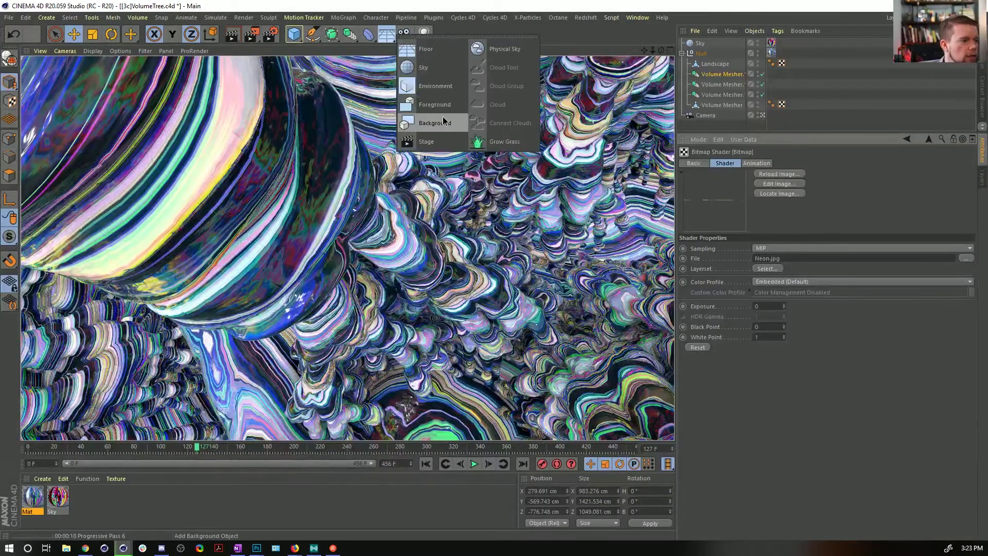
pyautogui.click(440, 84)
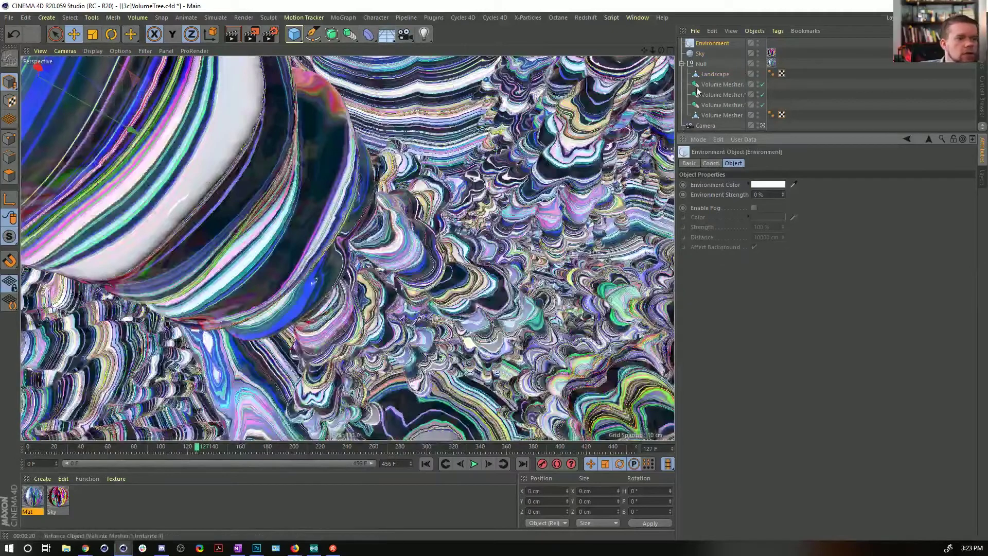
pyautogui.click(764, 183)
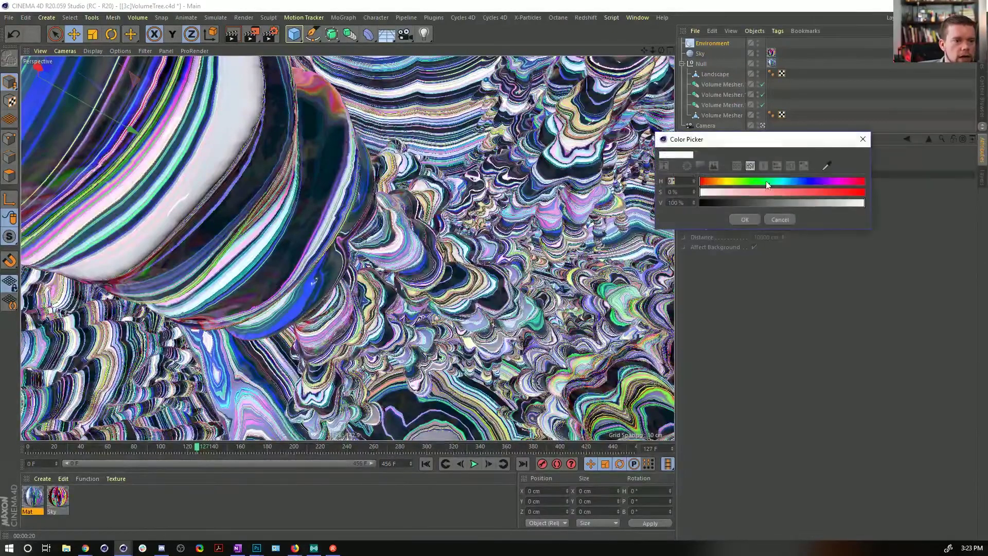
pyautogui.click(755, 181)
pyautogui.click(822, 192)
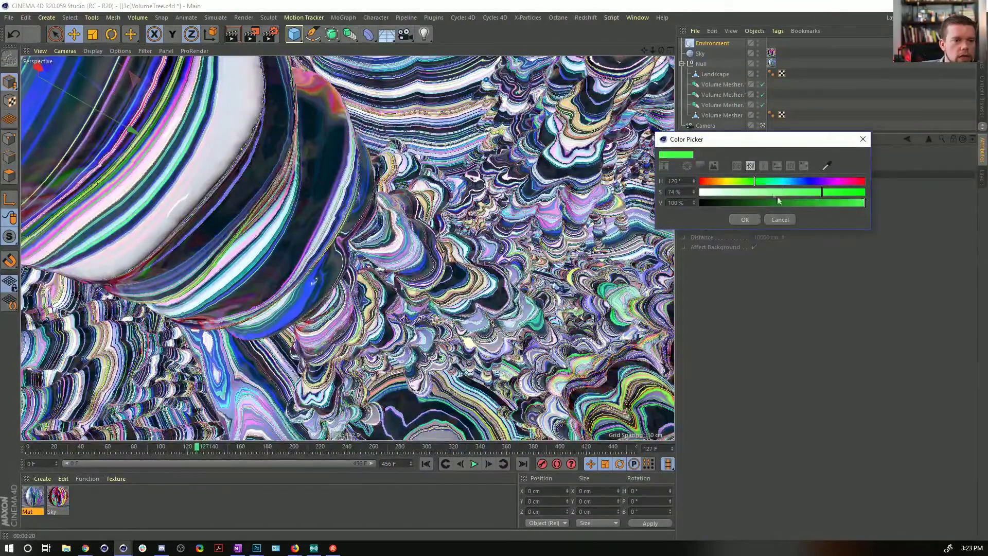
pyautogui.click(762, 182)
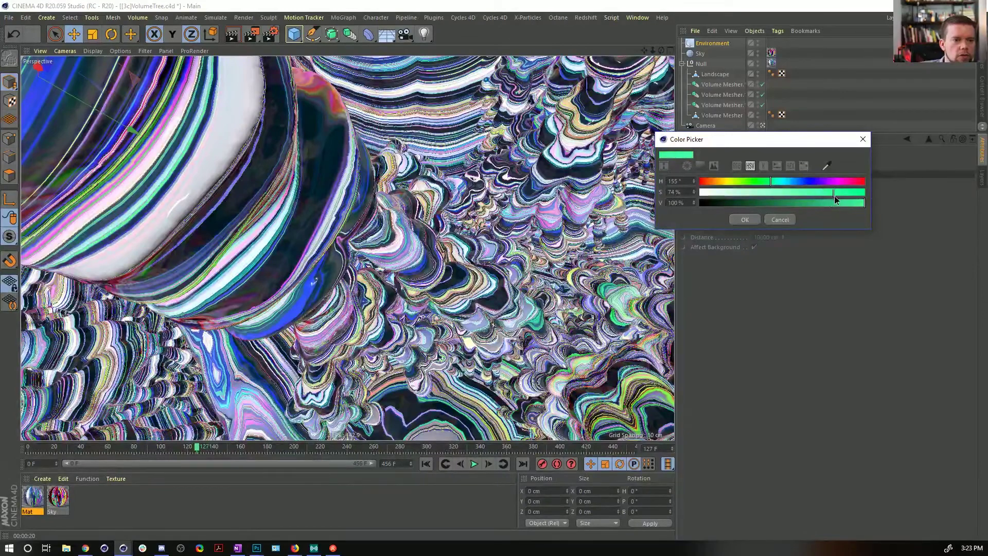
pyautogui.click(746, 219)
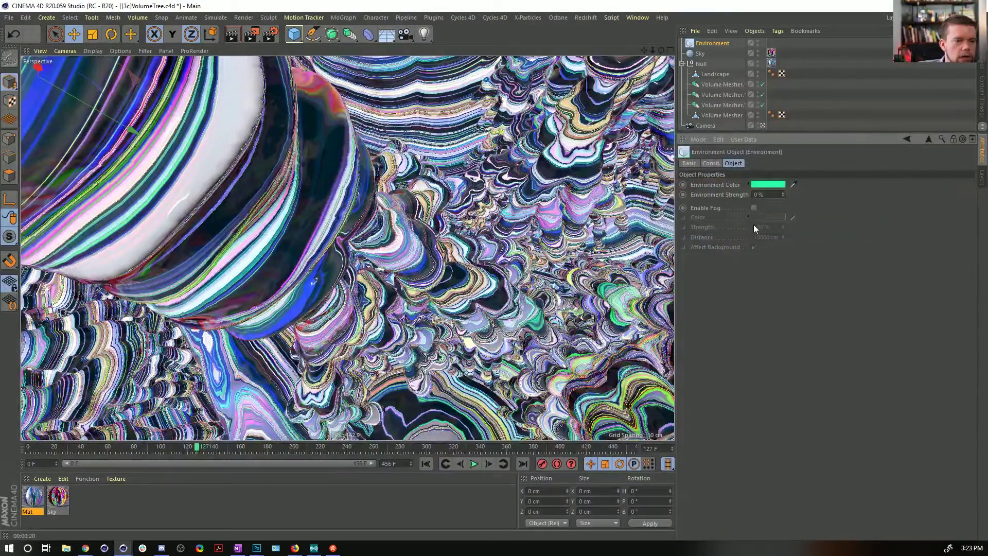
pyautogui.click(754, 208)
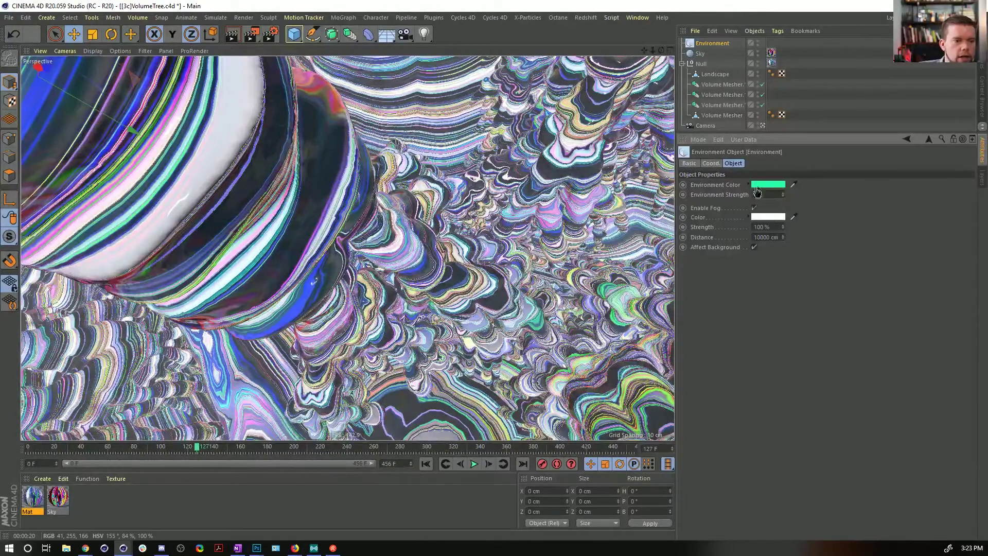
# - Copy the green environment color to the fog color and reduce the fog distance to 1000 cm
pyautogui.moveTo(757, 187); pyautogui.dragTo(761, 216)
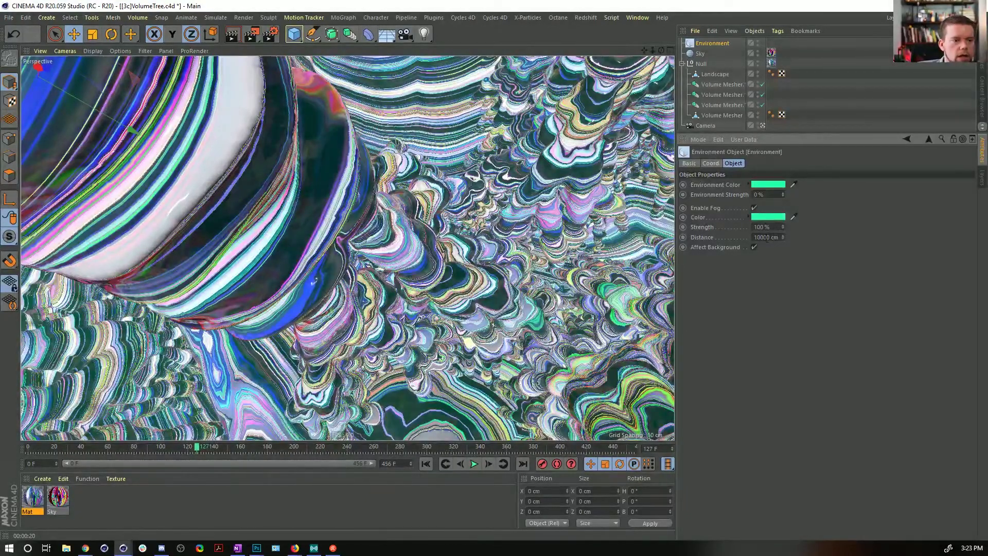
pyautogui.press('Delete')
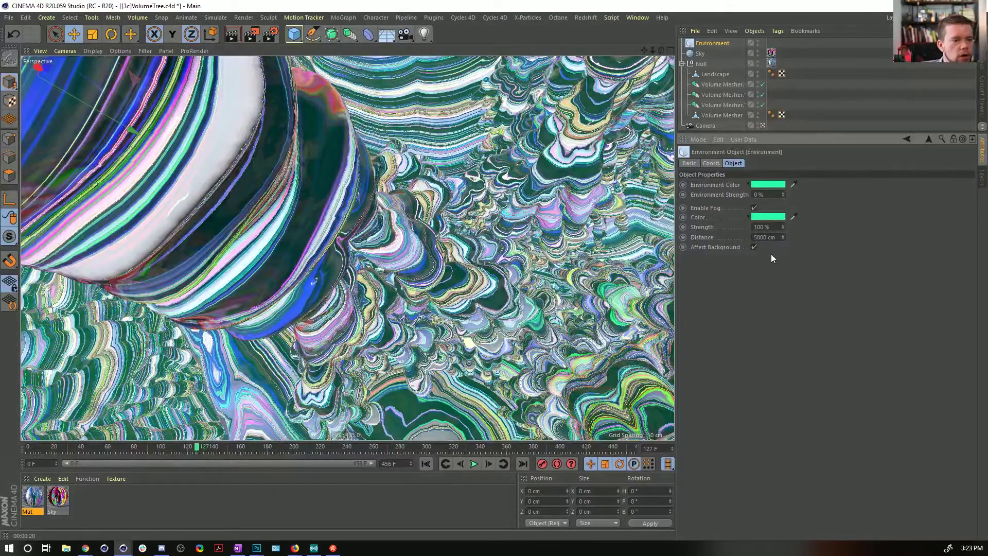
pyautogui.press('Return')
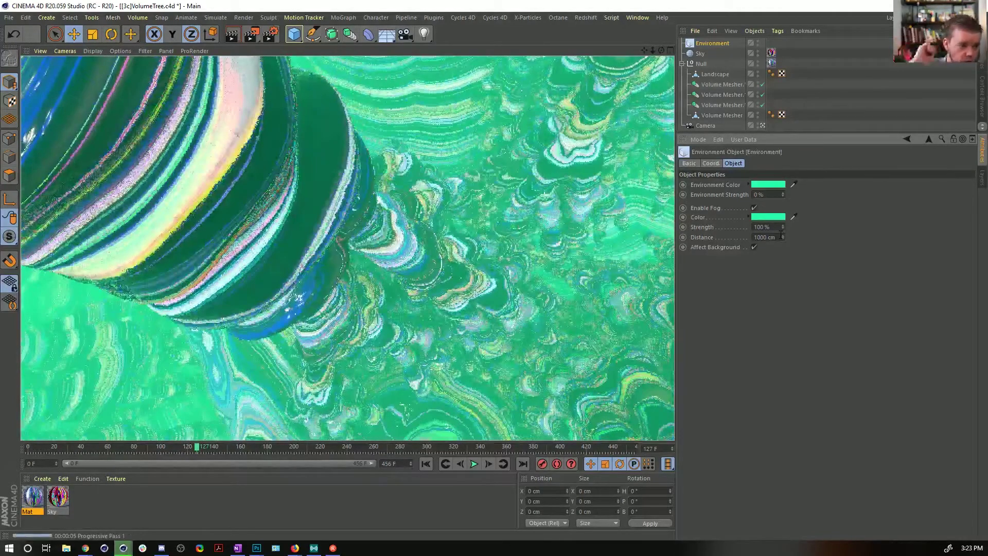
# - Try different fog distances for the Environment object, including 14000 cm, and settle on 4400 cm
pyautogui.click(758, 237)
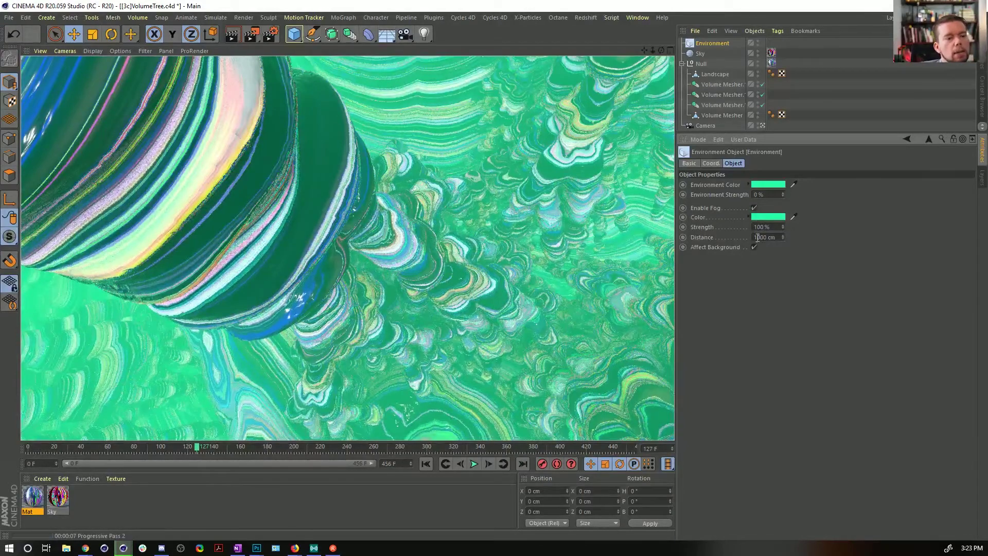
pyautogui.write('4')
pyautogui.press('Return')
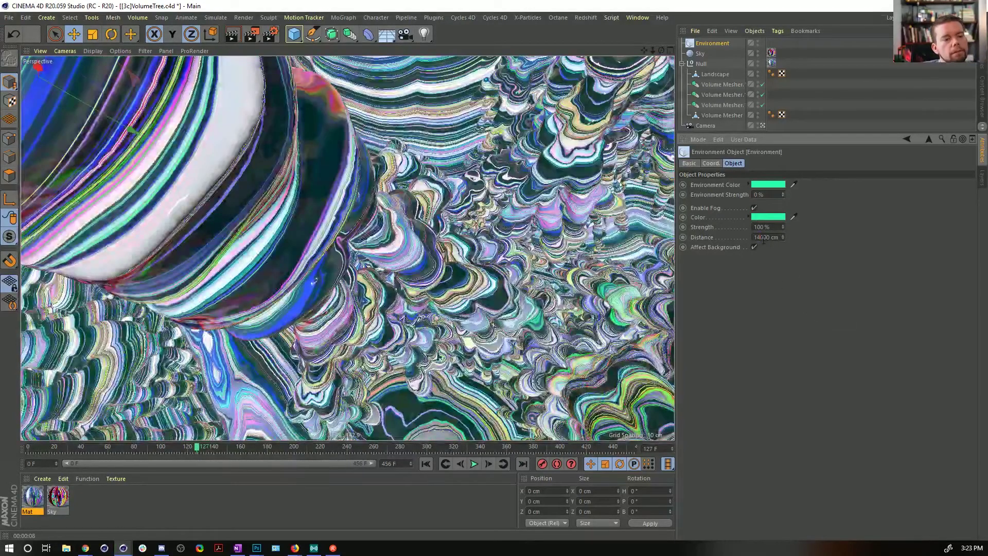
pyautogui.moveTo(762, 238); pyautogui.dragTo(753, 239)
pyautogui.write('3')
pyautogui.press('Return')
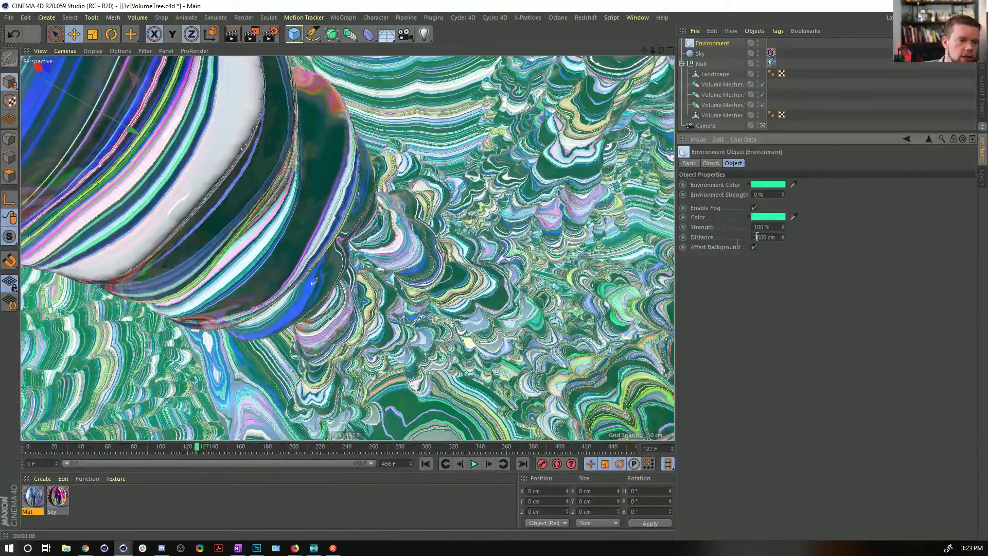
pyautogui.moveTo(757, 237); pyautogui.dragTo(738, 242)
pyautogui.write('1')
pyautogui.press('Return')
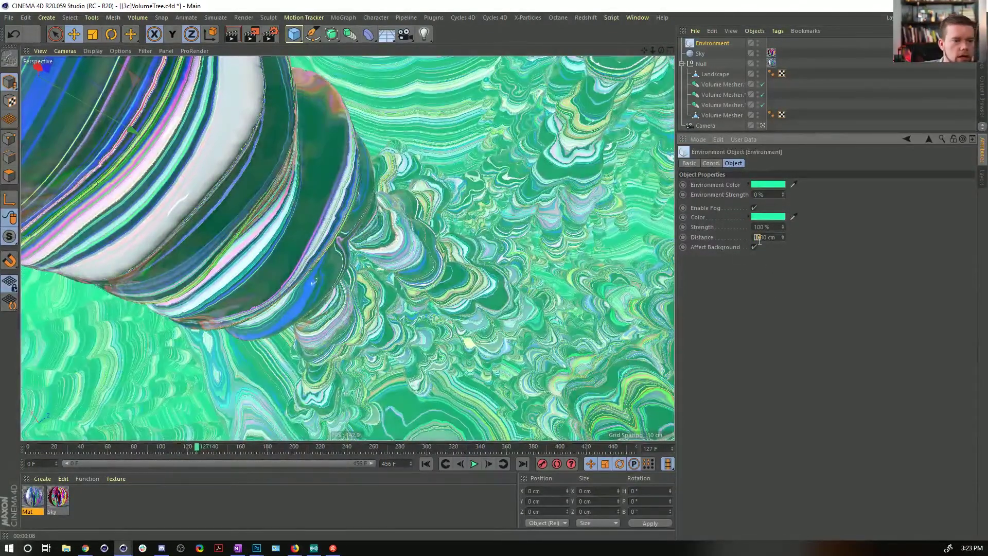
pyautogui.press('Return')
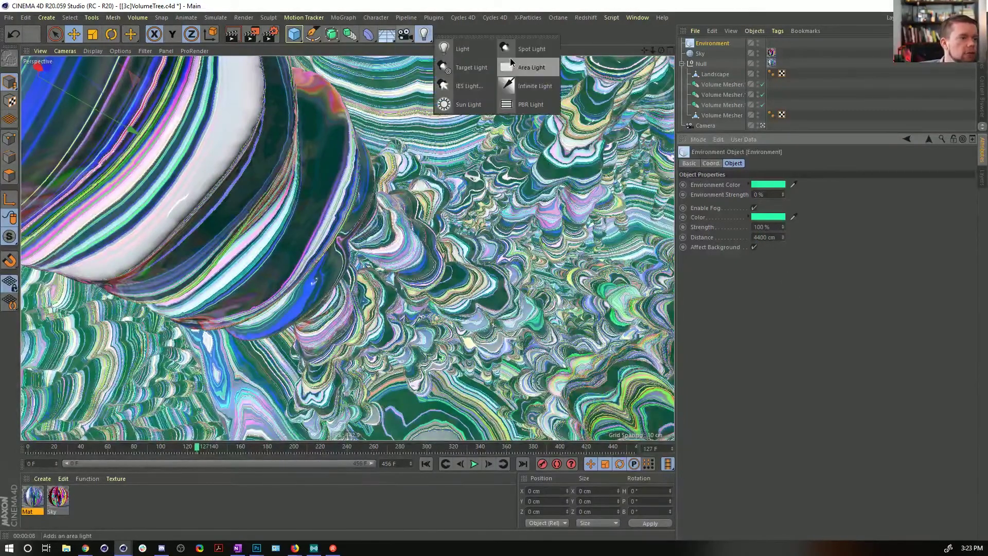
# - Add an omni light and raise it to about 234 cm in Y
pyautogui.click(449, 48)
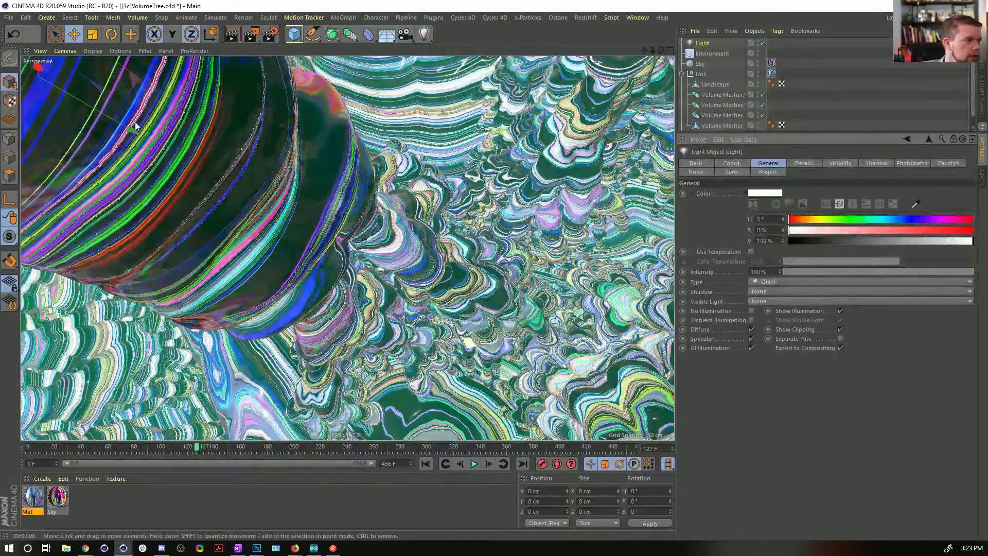
pyautogui.moveTo(137, 129); pyautogui.dragTo(317, 195)
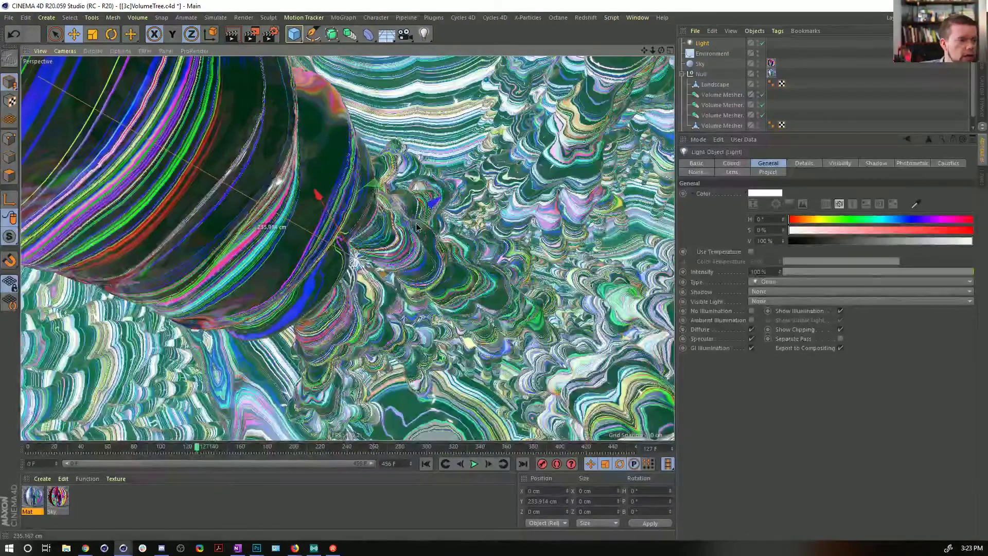
# - Disable the light's illumination, make its light Visible, and color it turquoise at H 165°, S 100%, V 100%
pyautogui.click(751, 311)
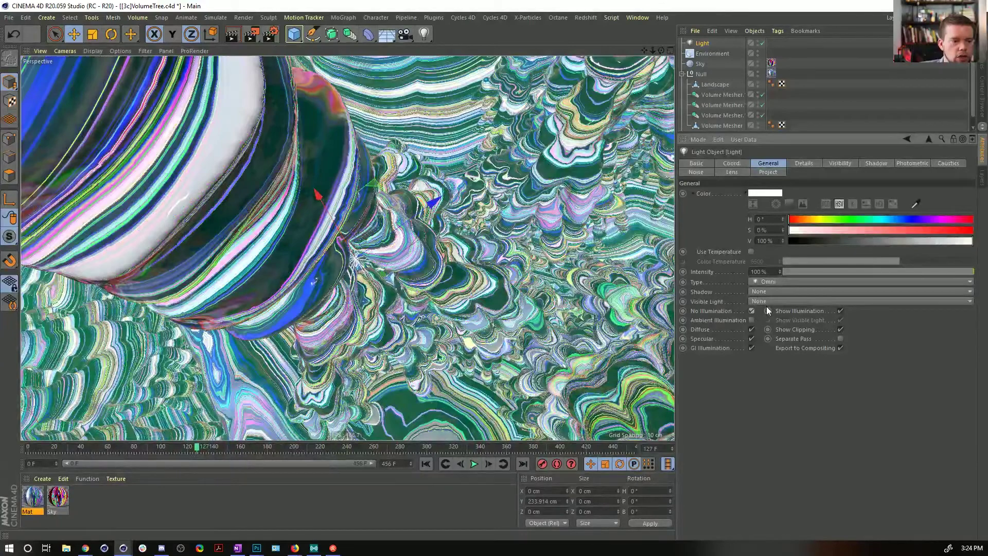
pyautogui.click(766, 305)
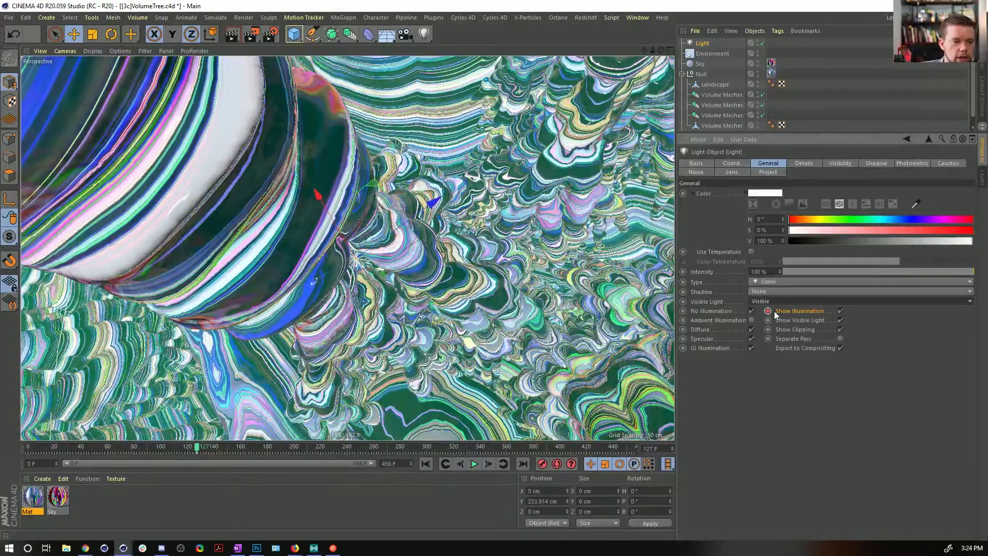
pyautogui.click(874, 220)
pyautogui.click(971, 230)
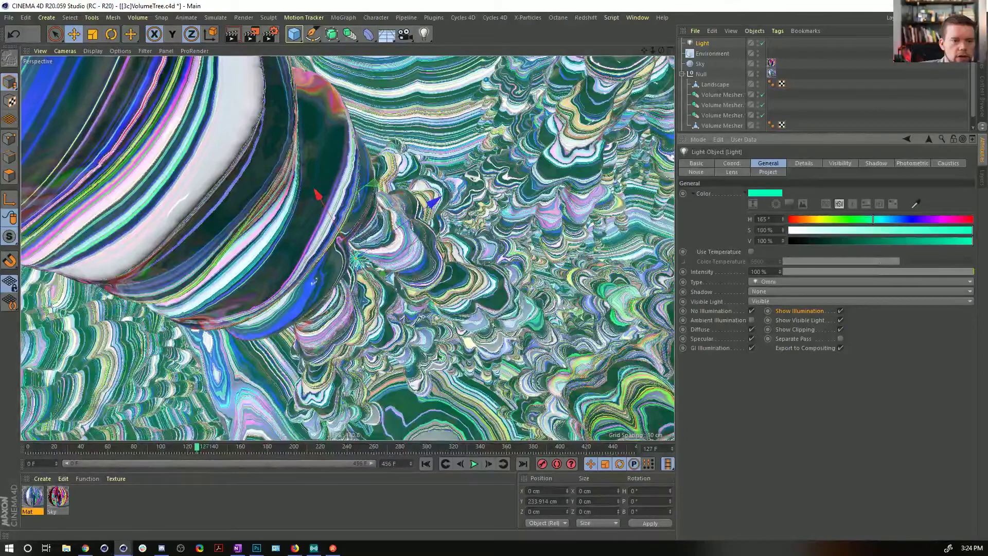
# - Set the light's visibility outer distance to 1024 cm and its Y relative scale to 10%
pyautogui.click(834, 163)
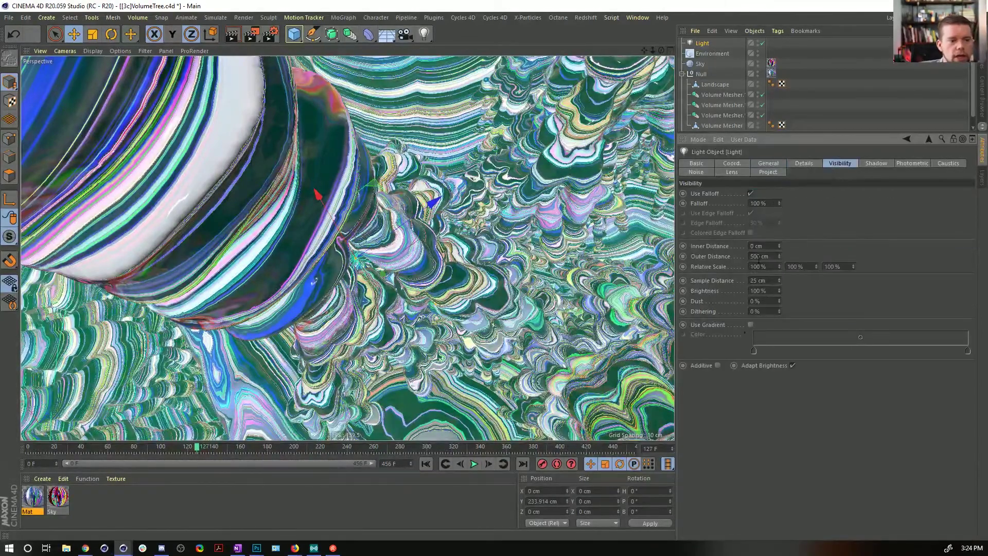
pyautogui.moveTo(778, 258); pyautogui.dragTo(779, 296)
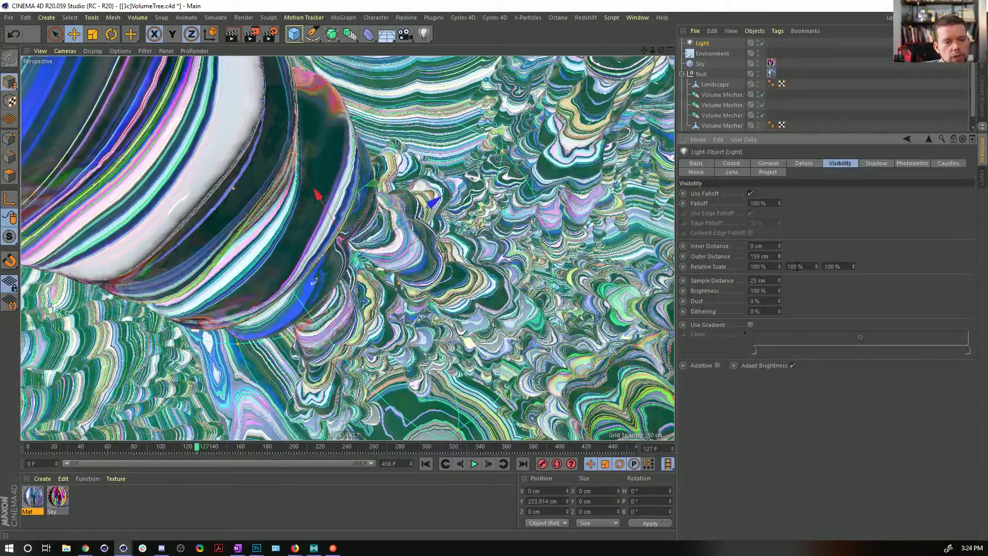
pyautogui.doubleClick(796, 266)
pyautogui.write('10')
pyautogui.press('Return')
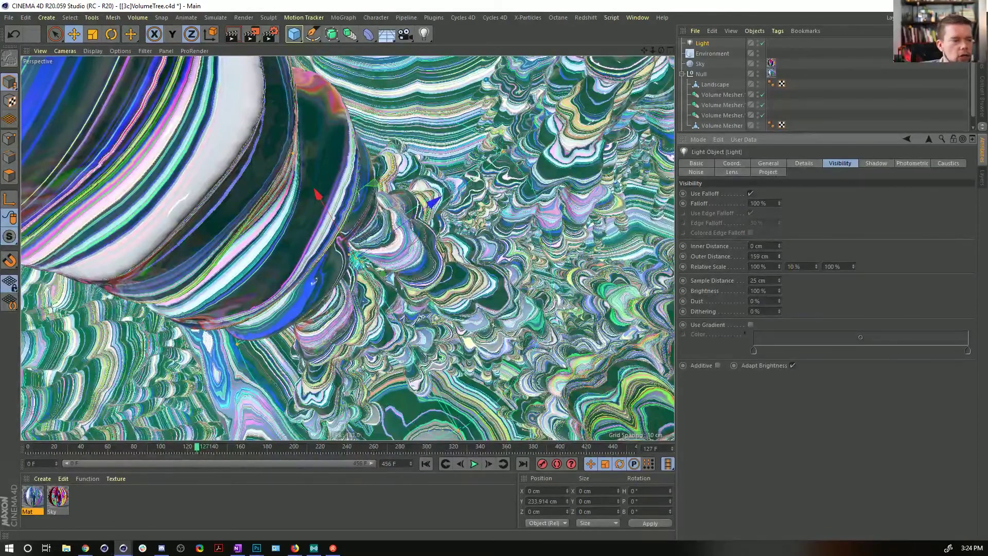
pyautogui.moveTo(779, 257); pyautogui.dragTo(778, 214)
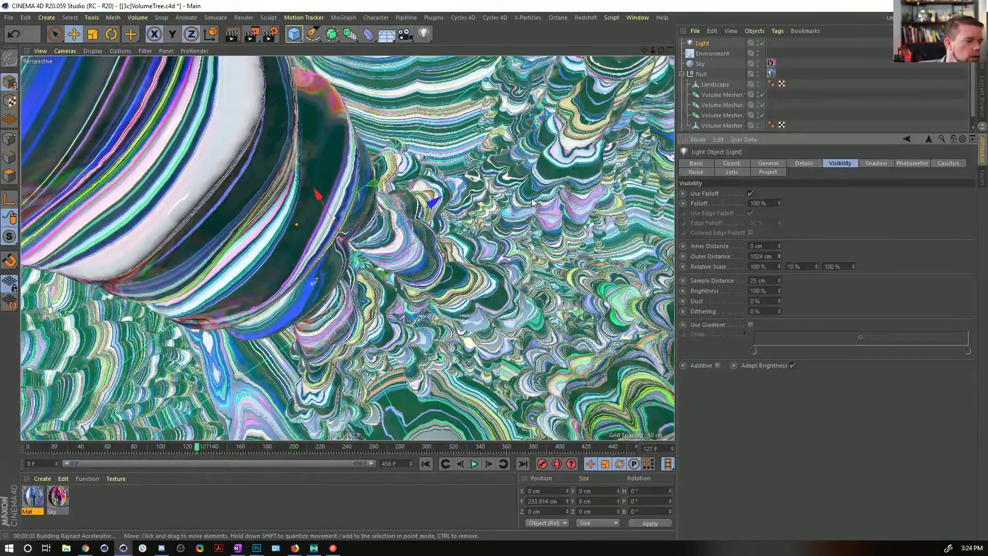
pyautogui.scroll(3, 532, 202)
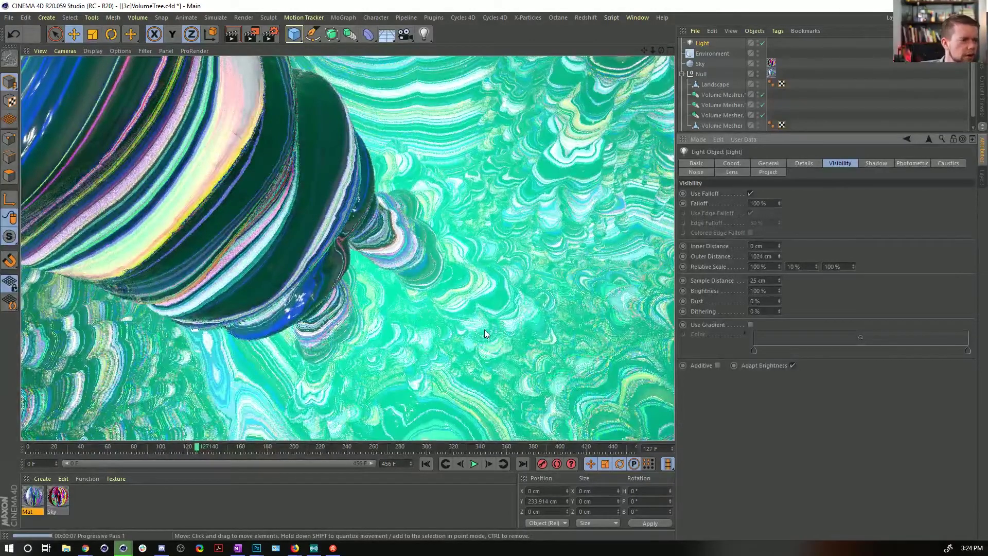
# - Apply Wavy Turbulence noise to the light's visibility with brightness -384% and contrast 648%
pyautogui.click(699, 172)
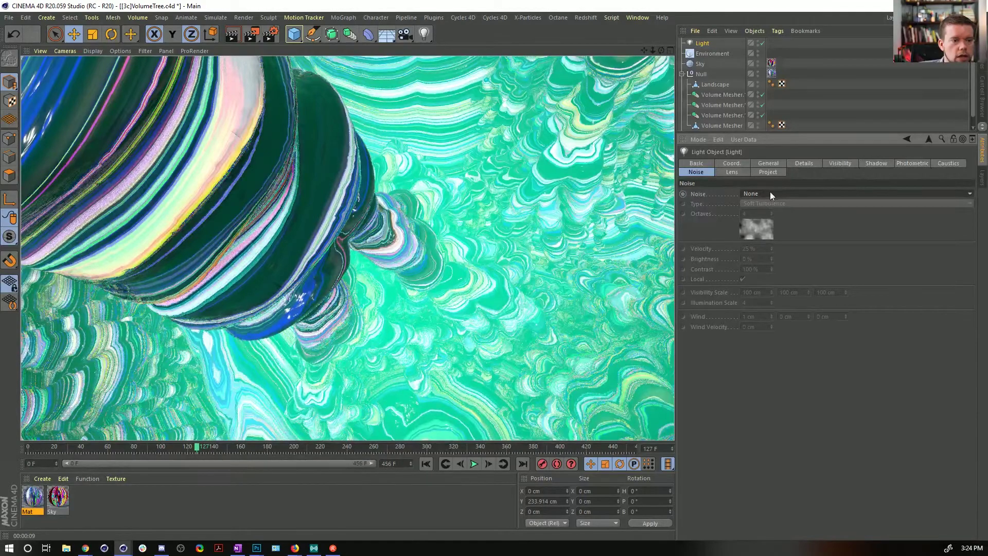
pyautogui.click(770, 193)
pyautogui.click(767, 218)
pyautogui.click(761, 204)
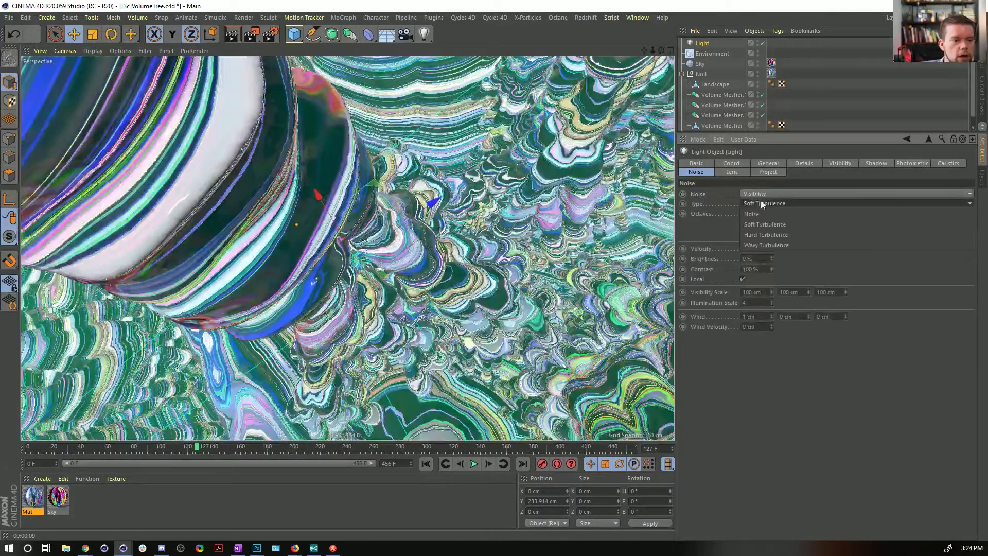
pyautogui.click(778, 245)
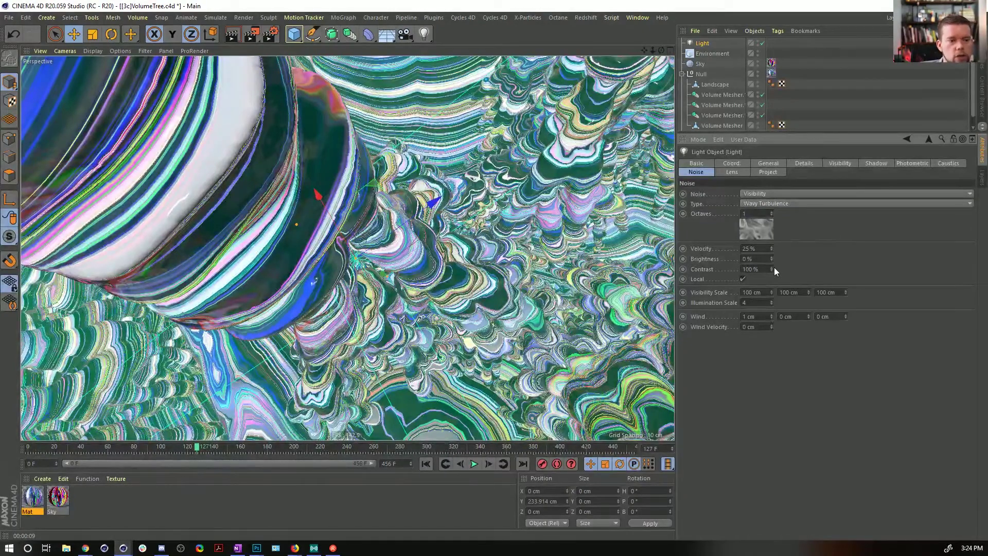
pyautogui.moveTo(772, 268); pyautogui.dragTo(771, 308)
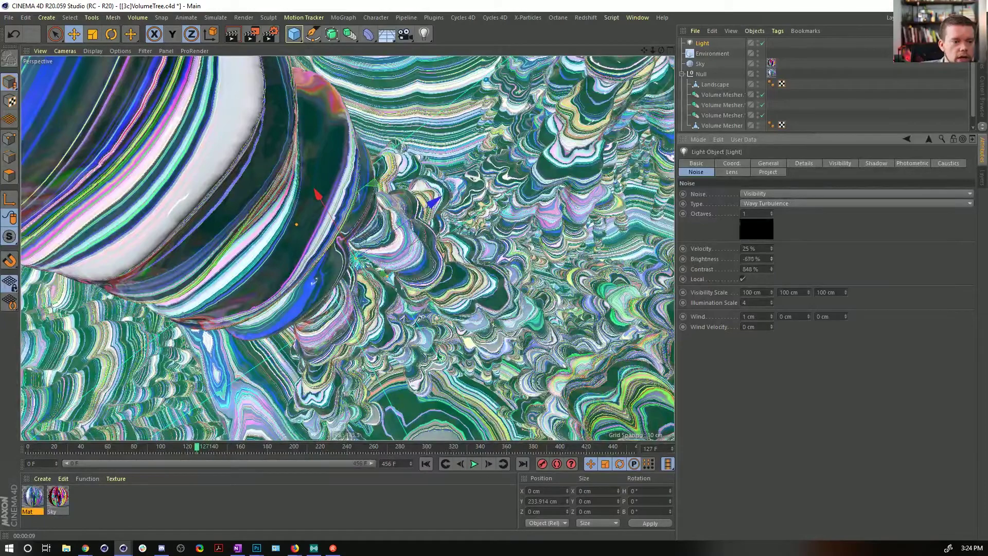
pyautogui.moveTo(771, 258)
pyautogui.mouseDown()
pyautogui.moveTo(771, 226)
pyautogui.moveTo(770, 258)
pyautogui.mouseUp()
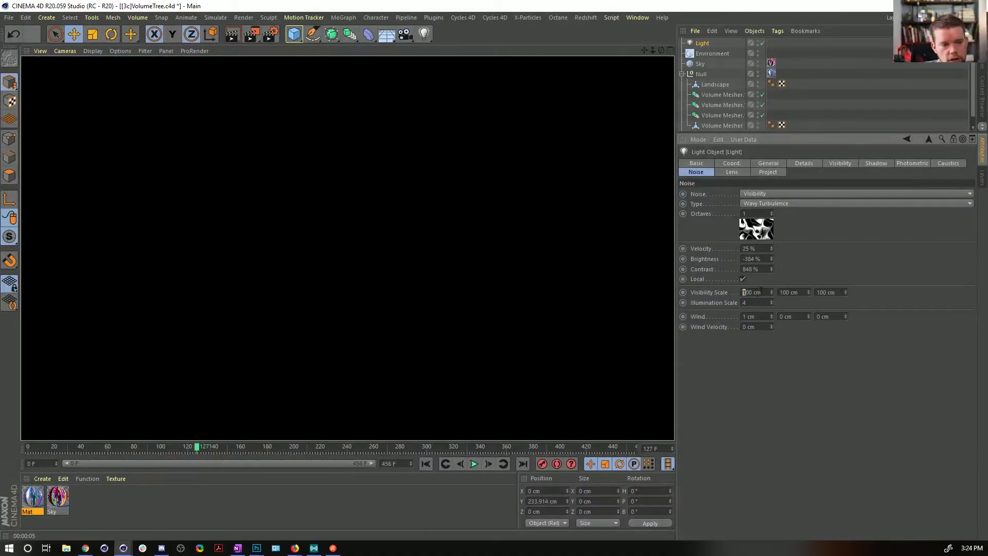
# - Set the light noise's visibility scale to 555 cm on all three axes
pyautogui.write('555')
pyautogui.press('Tab')
pyautogui.write('55')
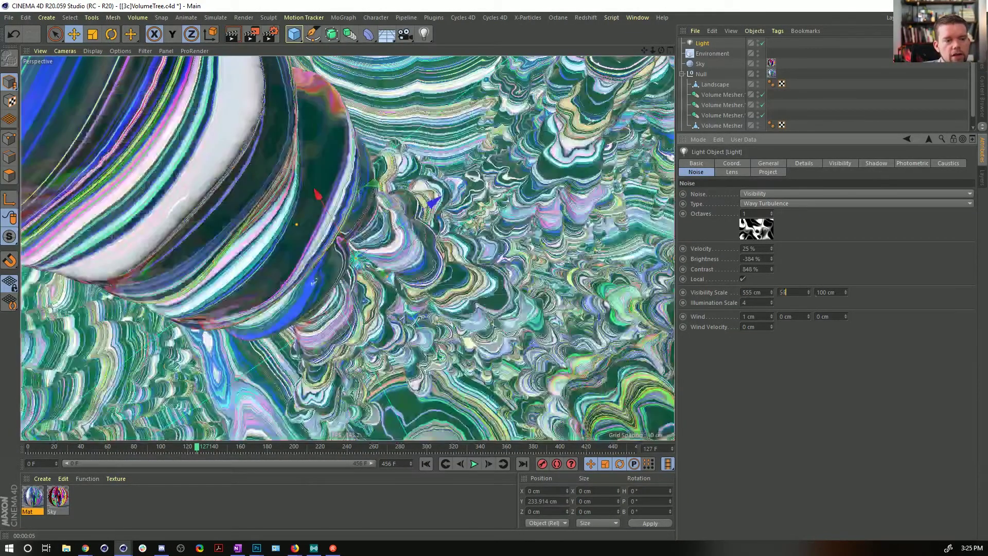
pyautogui.write('5')
pyautogui.press('Tab')
pyautogui.write('555')
pyautogui.press('Return')
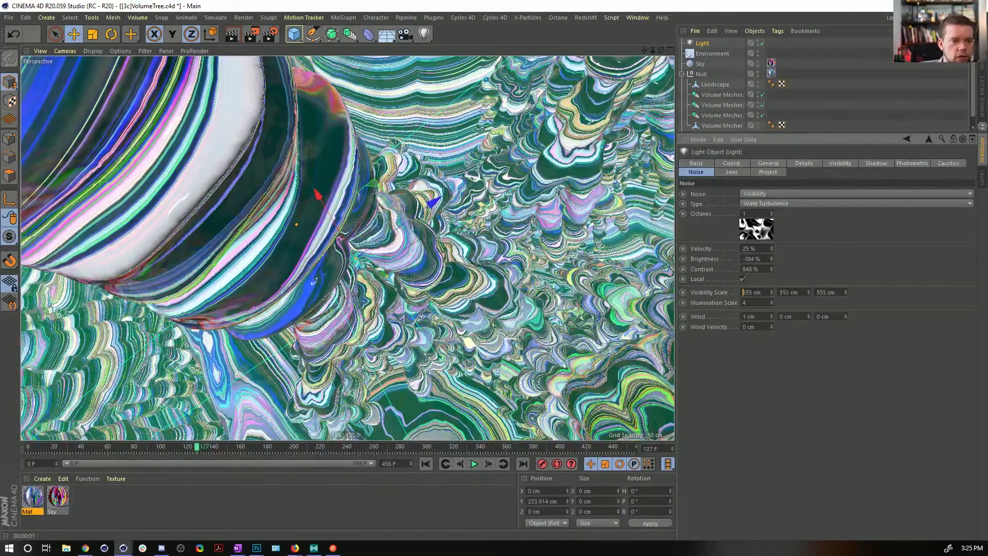
# - Set the noise's visibility scale to 1555, 222 and 1555 cm, and its illumination scale to 1
pyautogui.write('222')
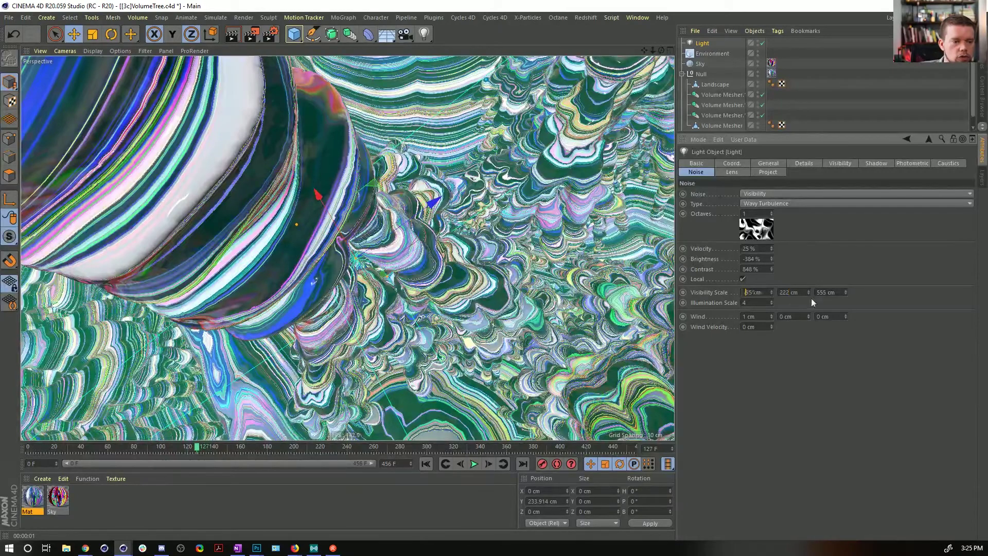
pyautogui.press('Return')
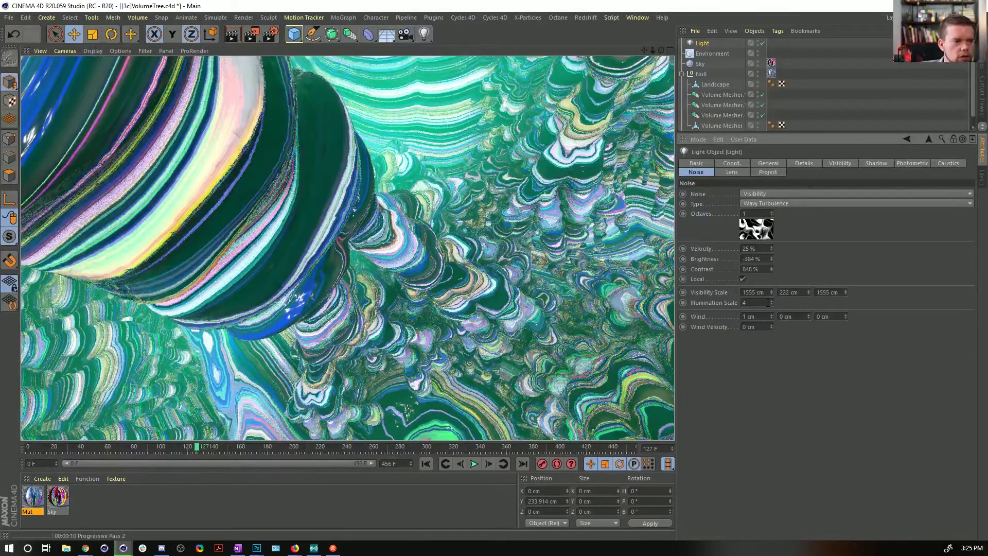
pyautogui.click(769, 303)
pyautogui.write('1')
pyautogui.press('Return')
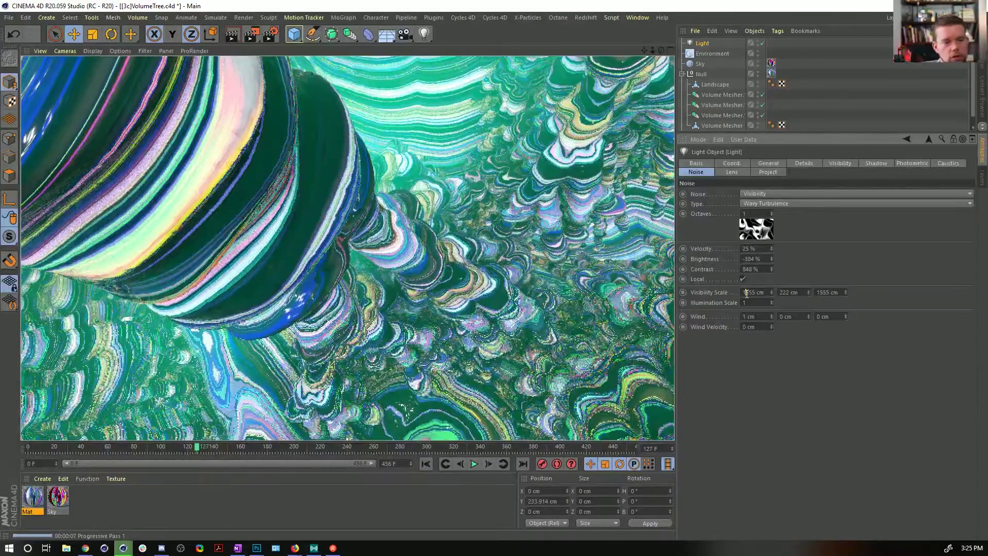
# - Reduce the noise's X and Z visibility scale to 555 cm and render the view
pyautogui.click(746, 293)
pyautogui.press('BackSpace')
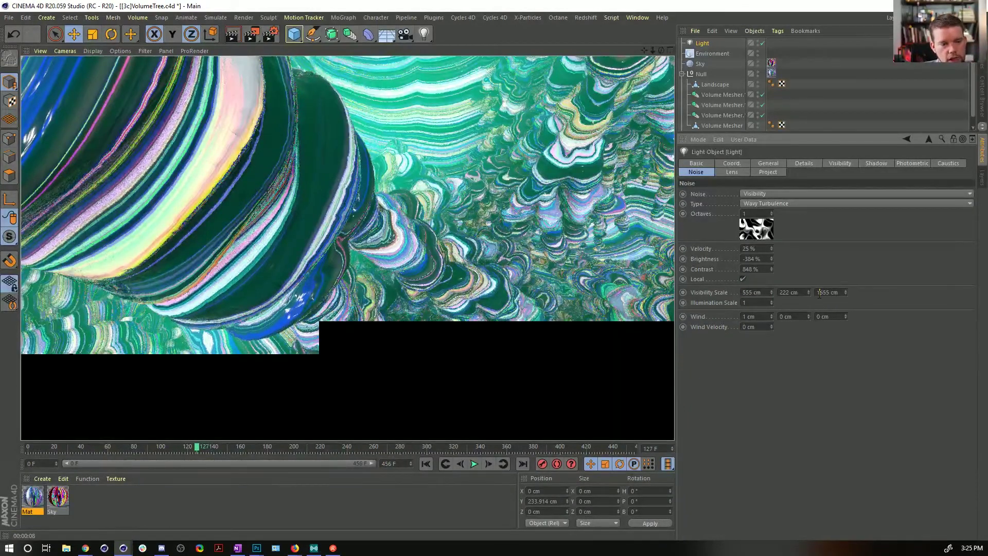
pyautogui.click(819, 293)
pyautogui.press('BackSpace')
pyautogui.hotkey('ctrl', 'r')
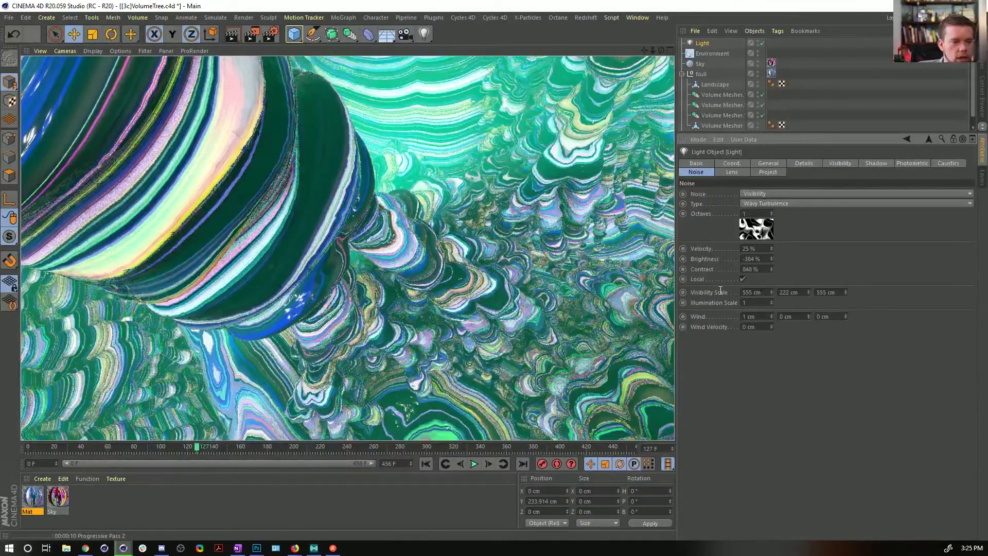
# - Set the noise's visibility scale to 111 cm in X, 55 cm in Y and 111 cm in Z
pyautogui.click(752, 292)
pyautogui.write('111')
pyautogui.moveTo(838, 292); pyautogui.dragTo(814, 284)
pyautogui.write('111')
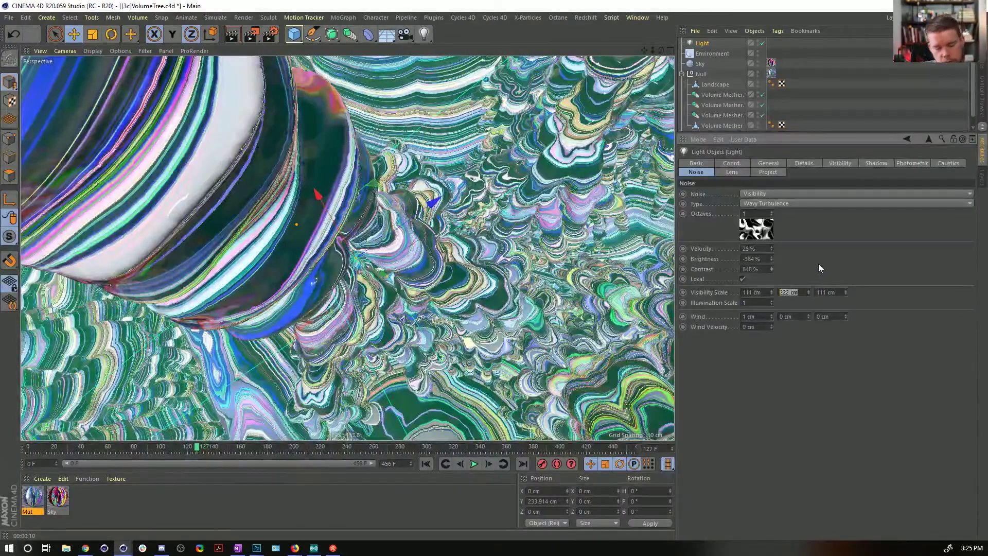
pyautogui.write('55')
pyautogui.press('Return')
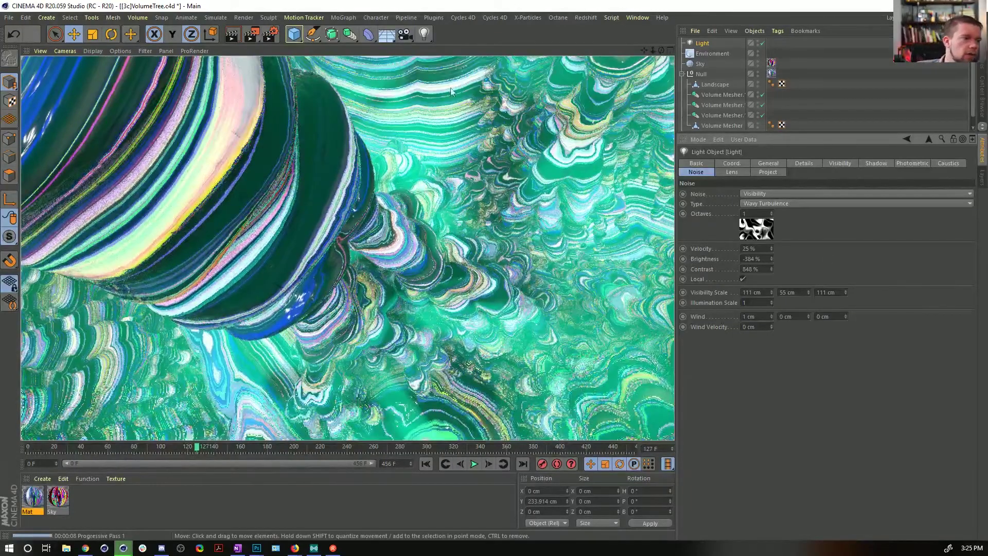
# - Stretch the noise's visibility scale to 1111 cm in X and reduce it to 55 cm in Z
pyautogui.click(751, 293)
pyautogui.write('1')
pyautogui.press('Return')
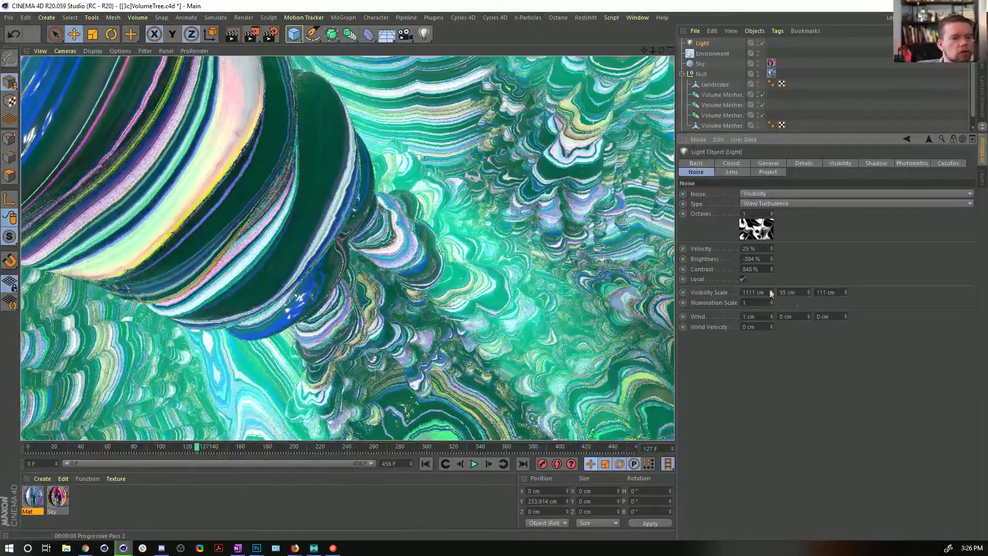
pyautogui.click(838, 292)
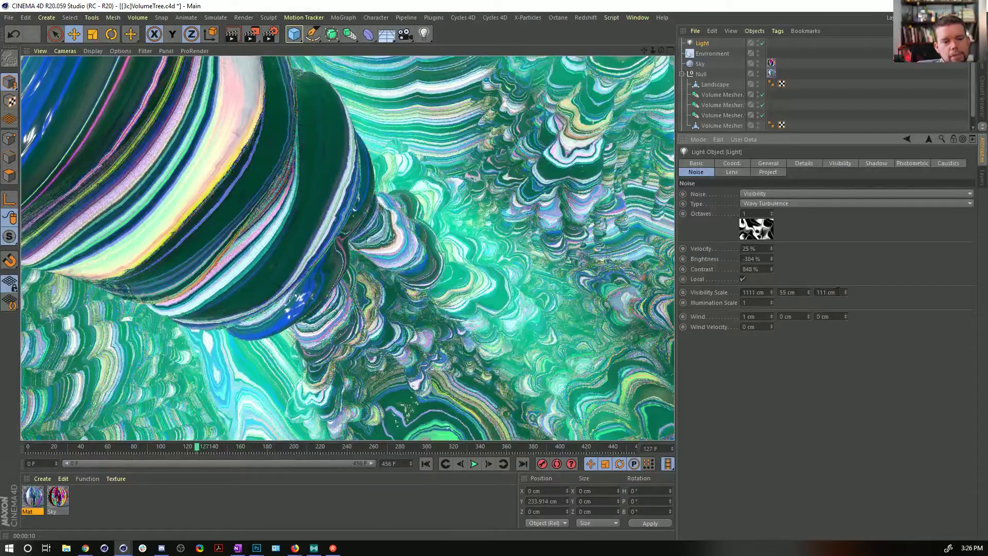
pyautogui.moveTo(837, 291); pyautogui.dragTo(799, 286)
pyautogui.write('55')
pyautogui.press('Return')
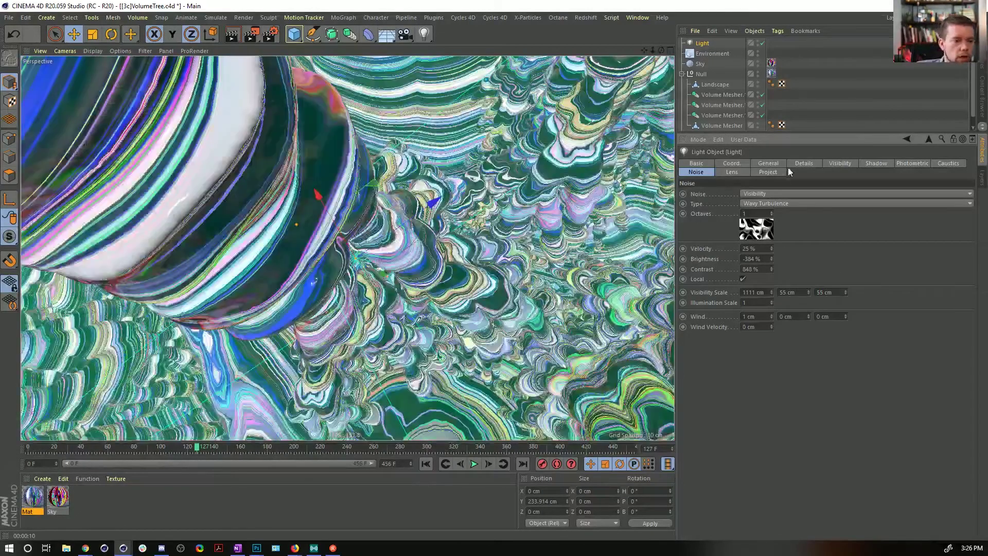
# - Set the light's intensity to 79 % and add a duplicate of it lower down, at about 61 cm in Y
pyautogui.click(769, 164)
pyautogui.click(935, 271)
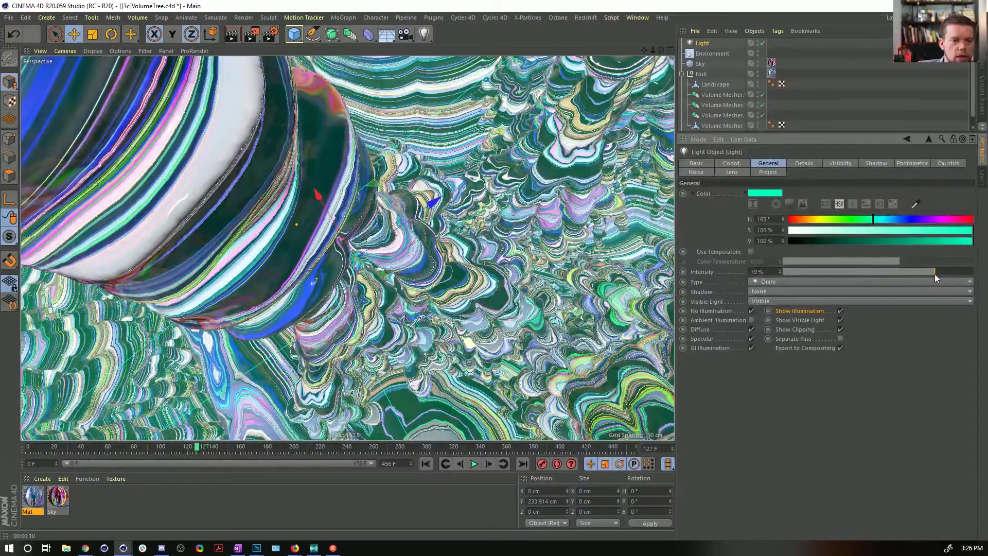
pyautogui.hotkey('ctrl', 'c')
pyautogui.hotkey('ctrl', 'v')
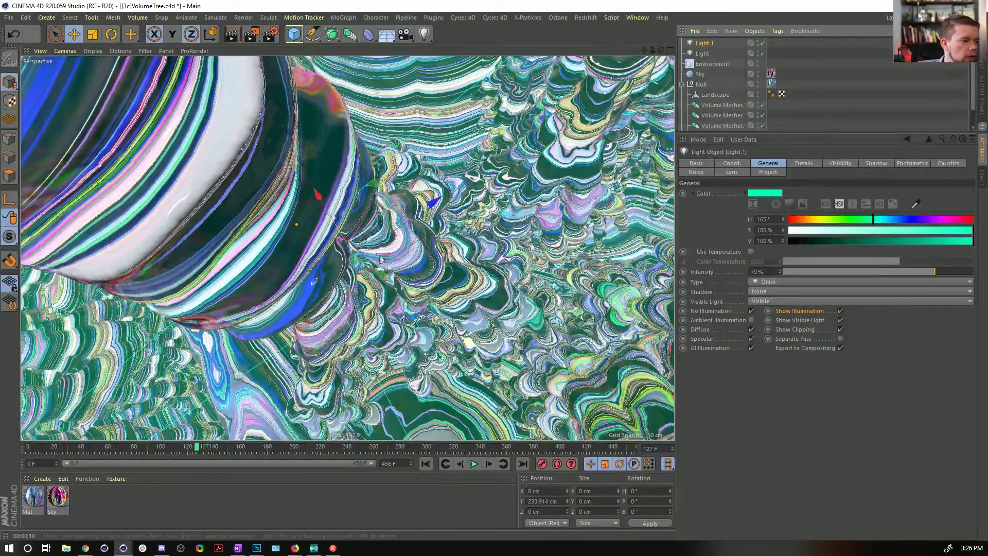
pyautogui.moveTo(368, 270); pyautogui.dragTo(280, 219)
# - Flatten the duplicate light's visible volume by setting its Y relative scale to 5 %
pyautogui.click(839, 163)
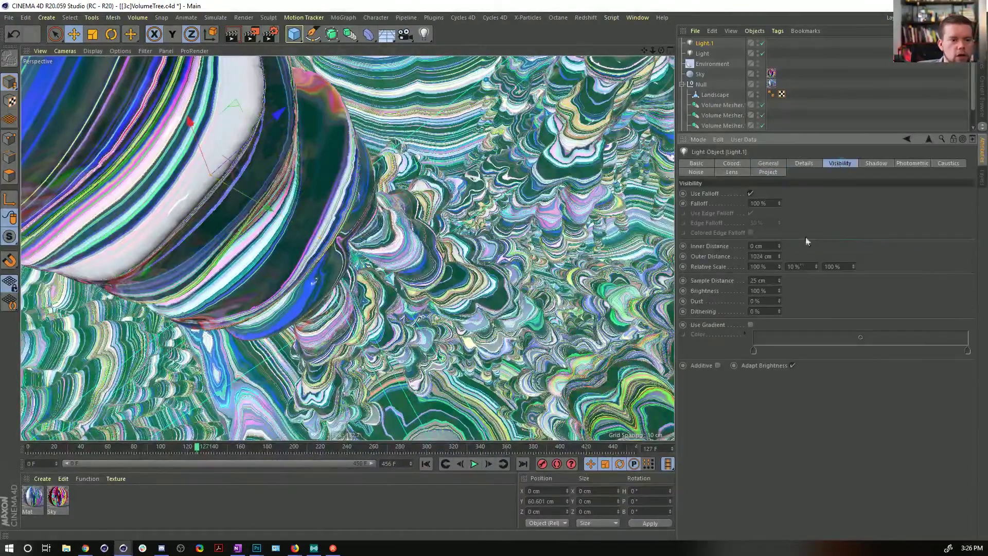
pyautogui.doubleClick(802, 265)
pyautogui.write('5')
pyautogui.press('Return')
# - Change the duplicate light's colour to a blue hue of 198° and raise its noise velocity to 184 %
pyautogui.click(769, 163)
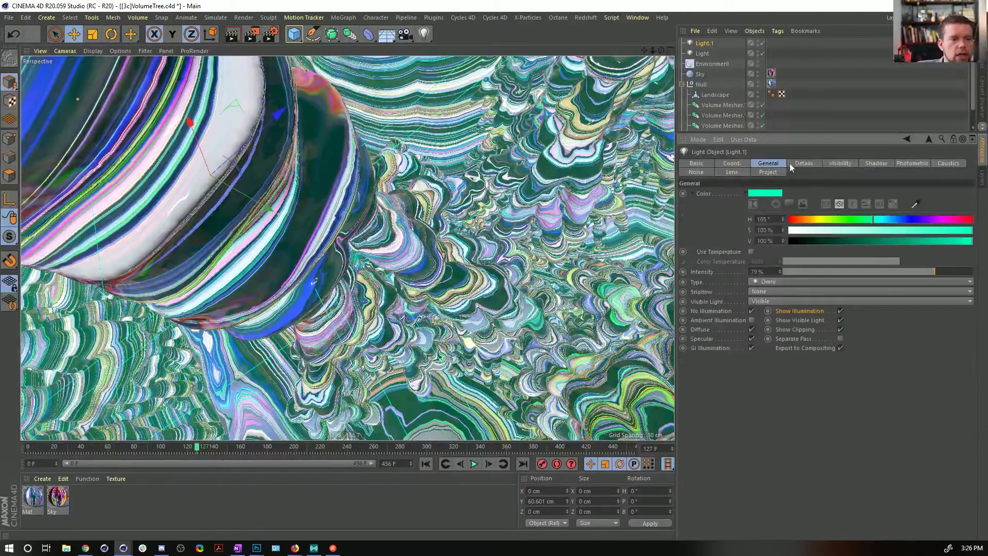
pyautogui.moveTo(884, 221); pyautogui.dragTo(890, 221)
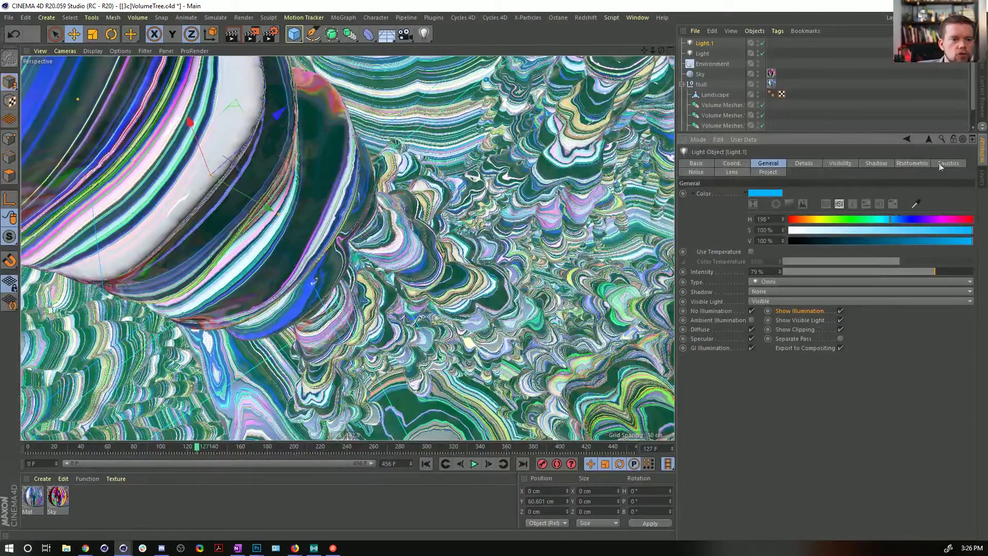
pyautogui.click(696, 172)
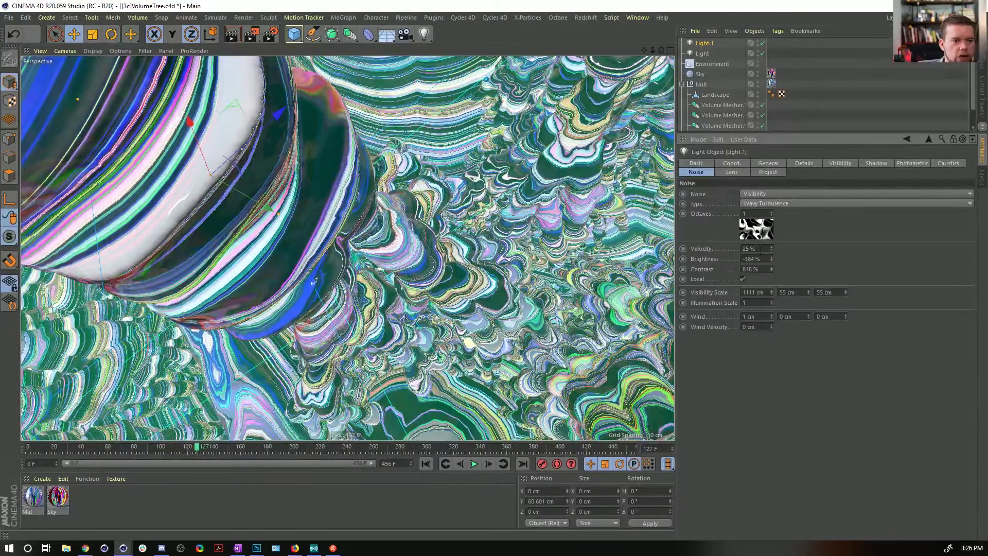
pyautogui.moveTo(772, 248); pyautogui.dragTo(772, 206)
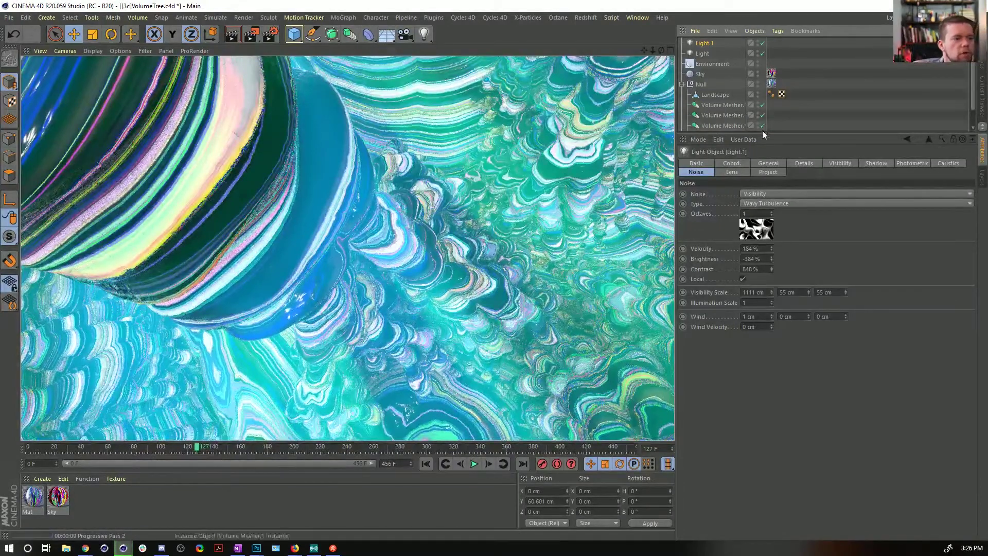
# - Reduce the duplicate light's noise visibility scale to 555.5 cm in X, 27.5 cm in Y and 22 cm in Z
pyautogui.click(705, 42)
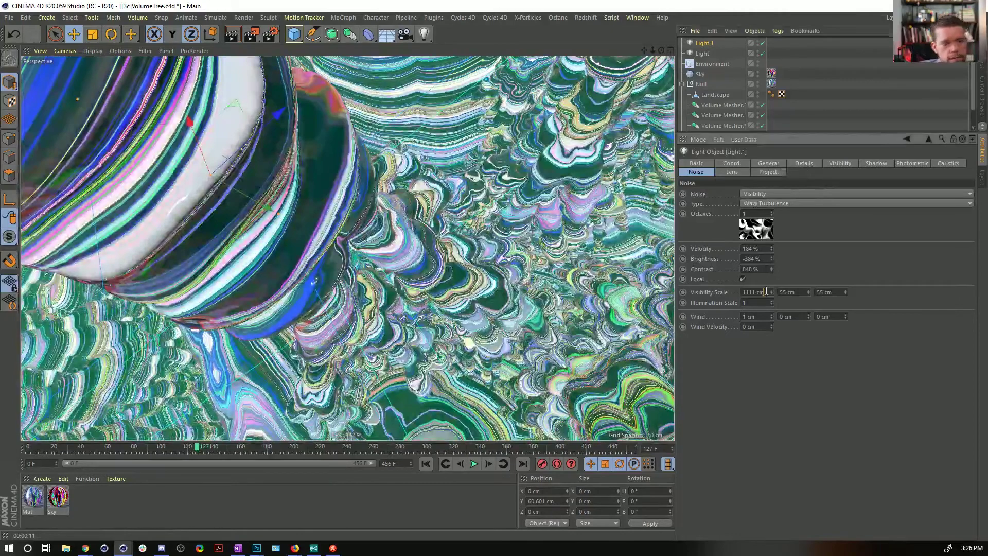
pyautogui.write('2')
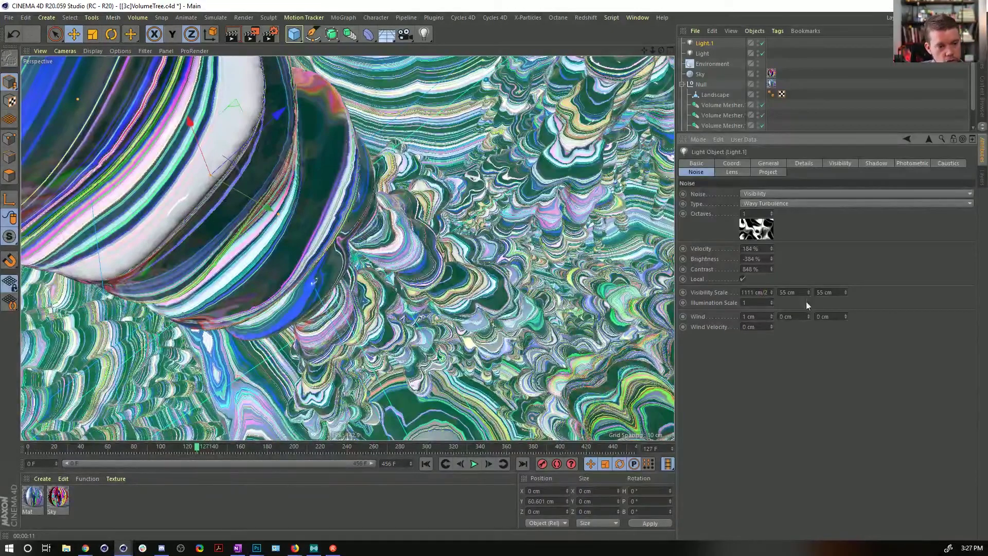
pyautogui.click(795, 292)
pyautogui.write('/2')
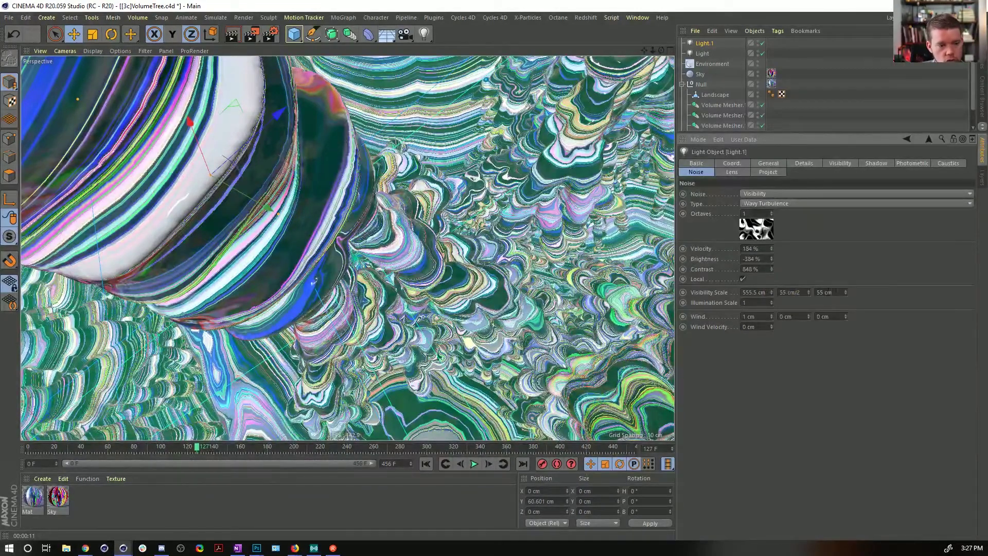
pyautogui.press('Tab')
pyautogui.write('22')
pyautogui.press('Return')
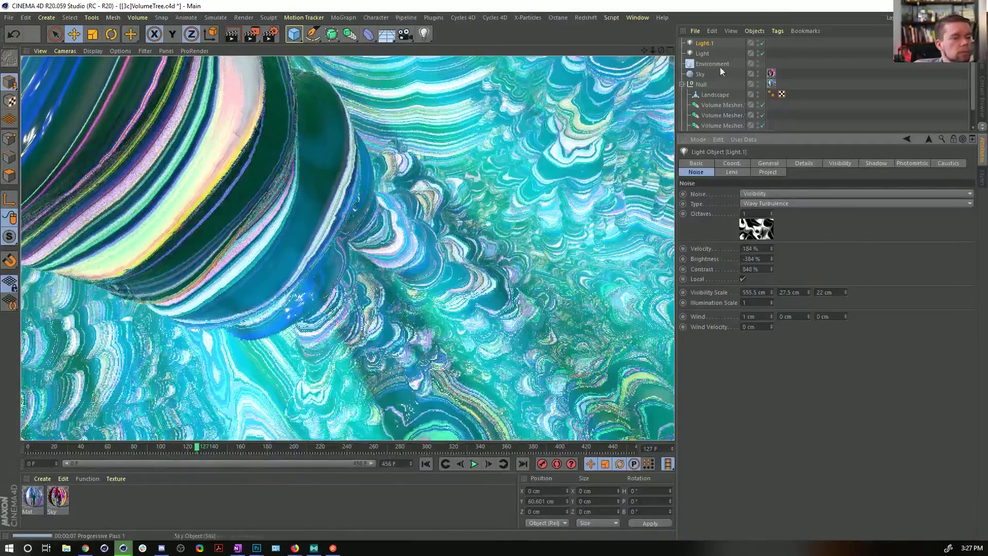
# - Try lowering the original light's intensity to 48 % and undo the change
pyautogui.click(769, 163)
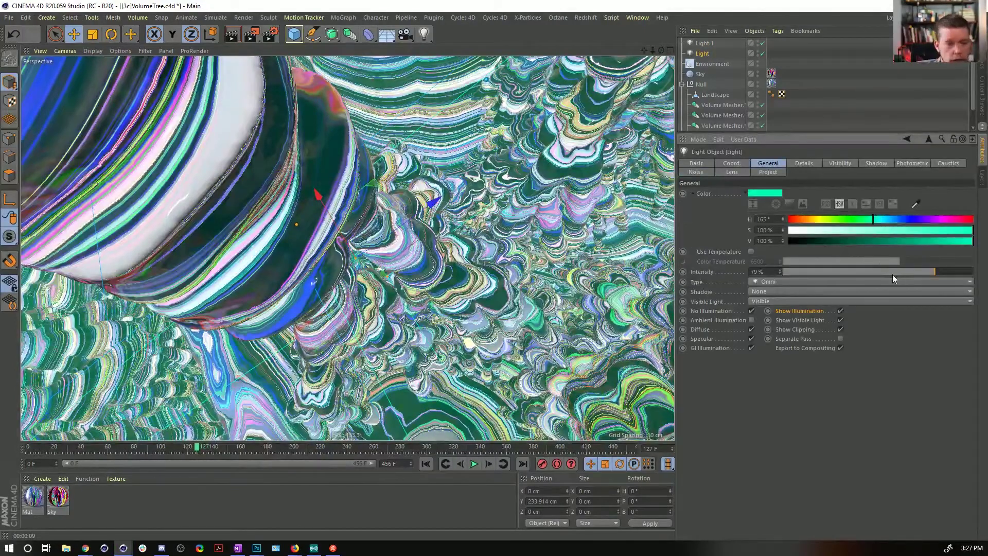
pyautogui.click(876, 272)
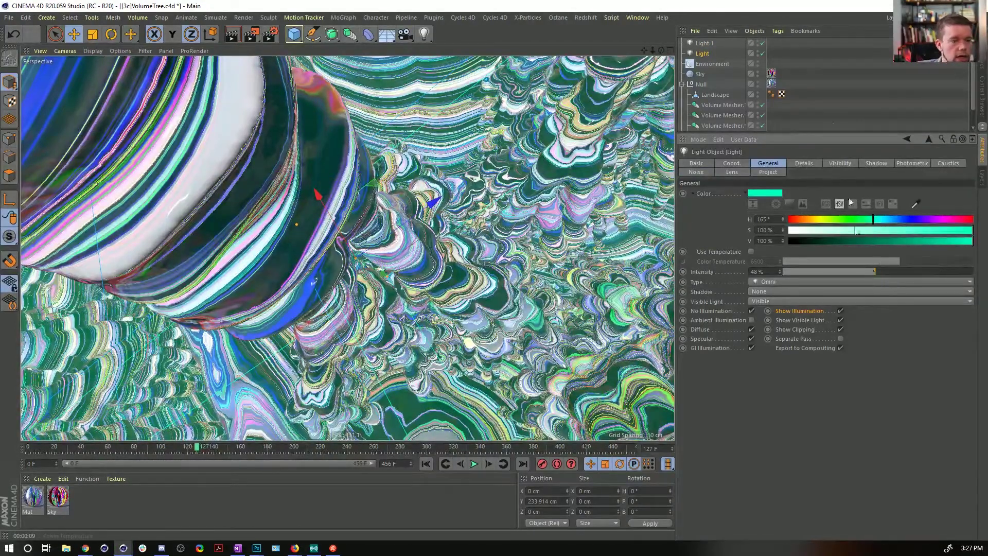
pyautogui.hotkey('ctrl', 'z')
# - Lower the original light's noise brightness to -460 %
pyautogui.click(701, 53)
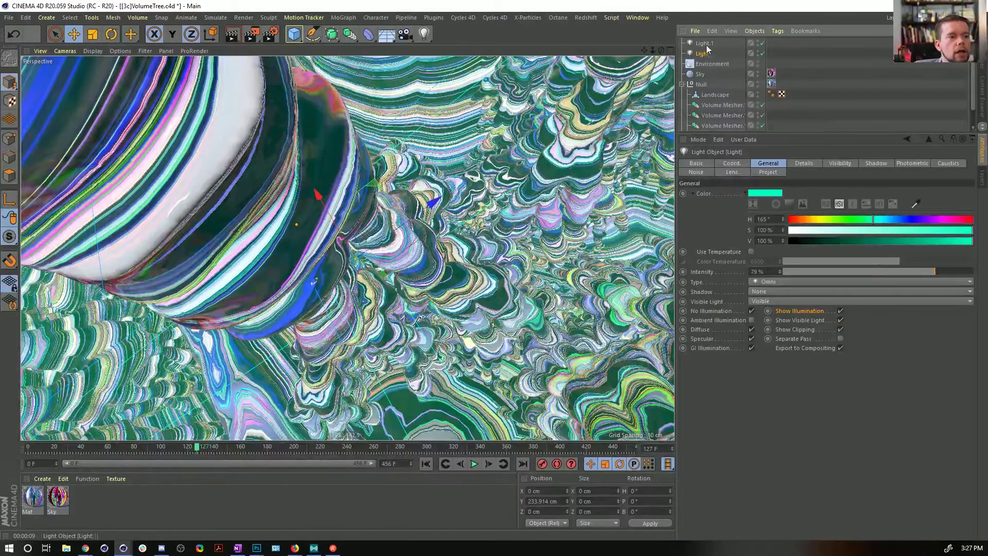
pyautogui.click(817, 166)
pyautogui.click(701, 172)
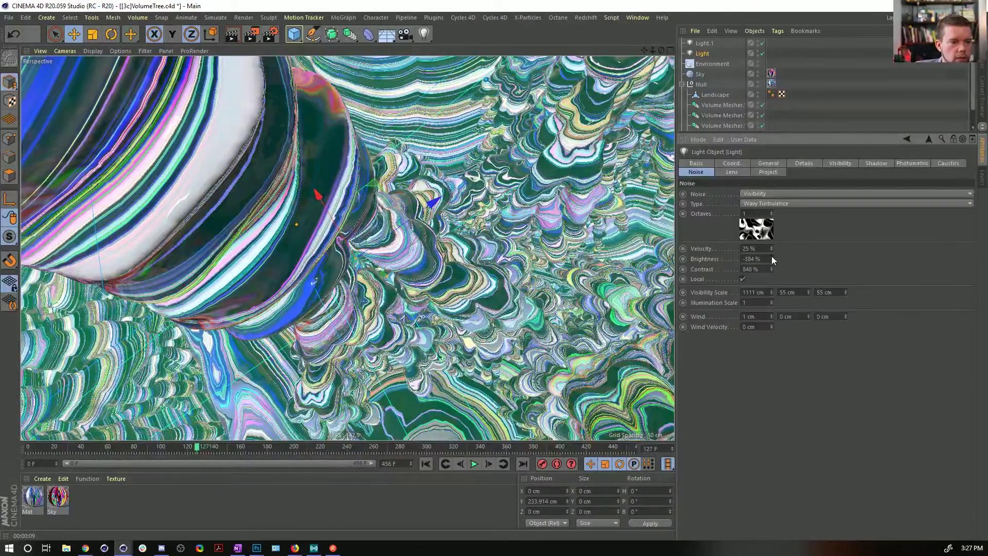
pyautogui.moveTo(771, 258)
pyautogui.mouseDown()
pyautogui.moveTo(771, 278)
pyautogui.moveTo(771, 258)
pyautogui.mouseUp()
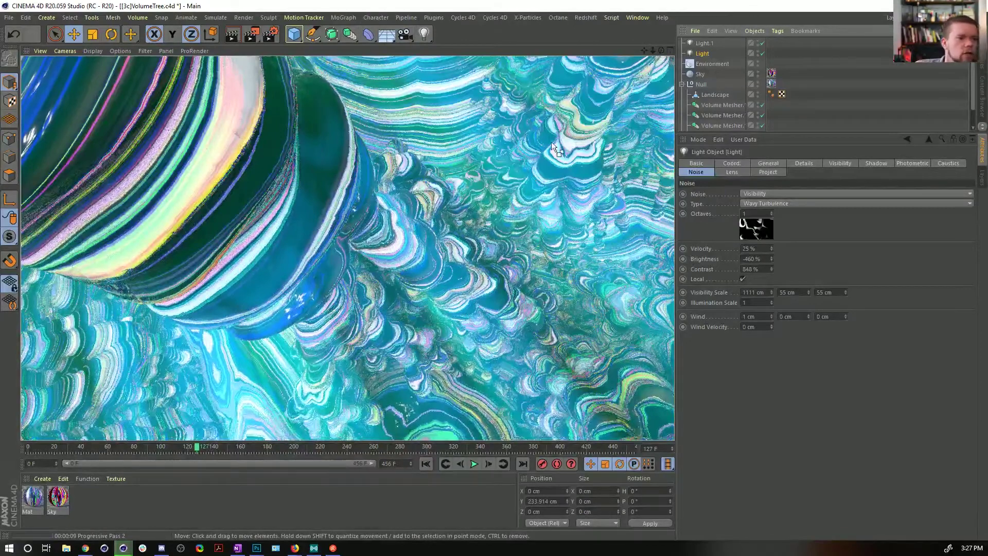
# - Reduce the intensity of both lights together to 33 %
pyautogui.click(703, 44)
pyautogui.click(702, 52)
pyautogui.keyDown('ctrl'); pyautogui.click(704, 43); pyautogui.keyUp('ctrl')
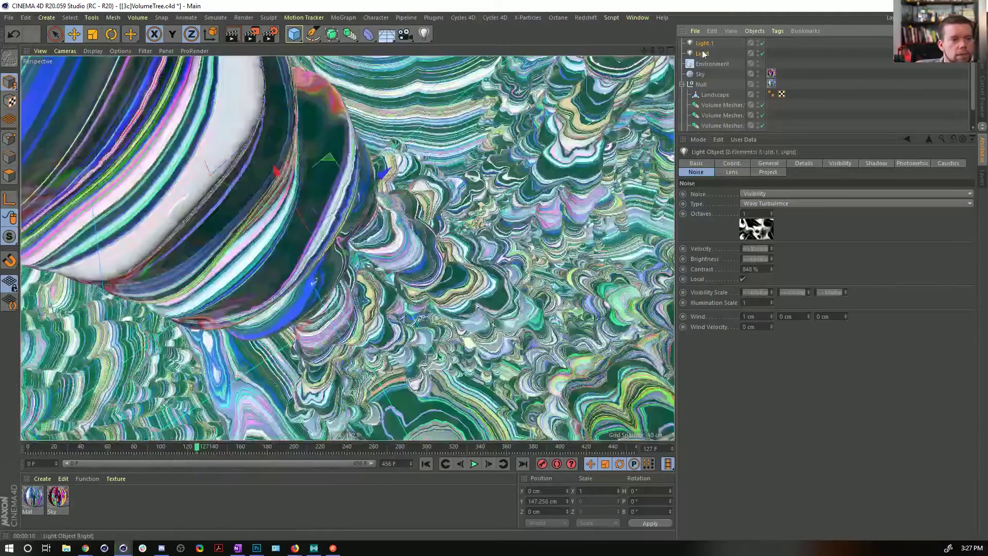
pyautogui.click(772, 162)
pyautogui.moveTo(866, 271); pyautogui.dragTo(846, 273)
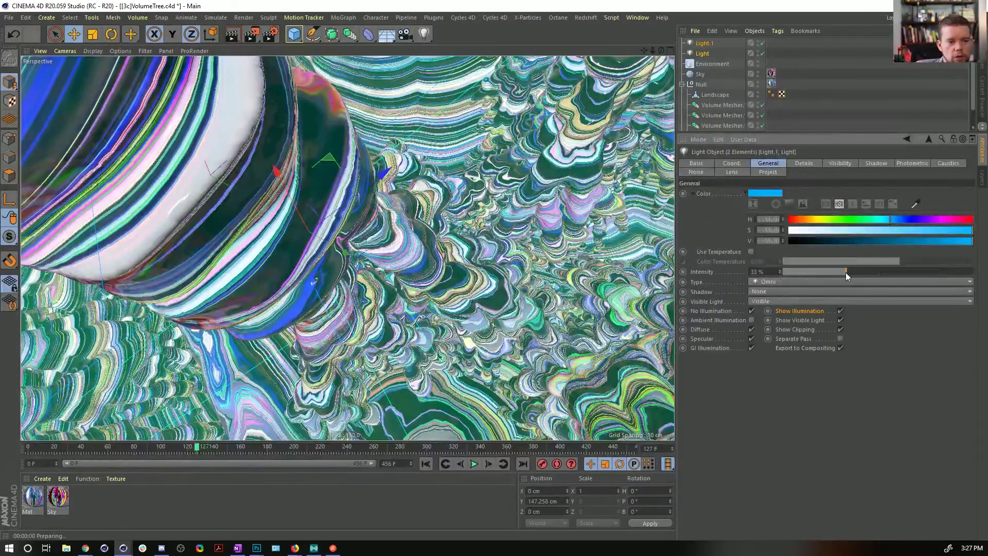
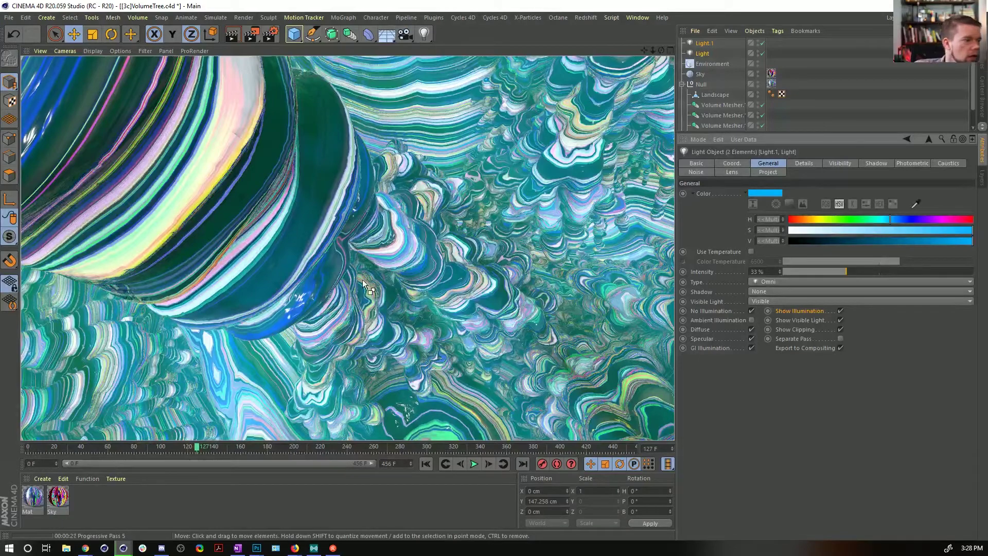
# - Try an X scale of 22 cm for the Null's texture tag, and settle on 222 cm
pyautogui.click(772, 85)
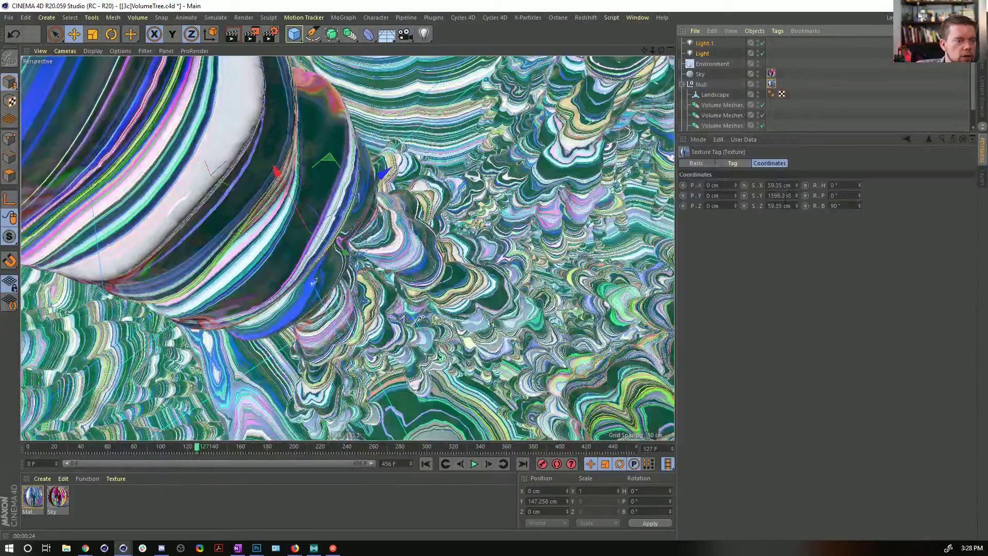
pyautogui.click(733, 163)
pyautogui.click(770, 161)
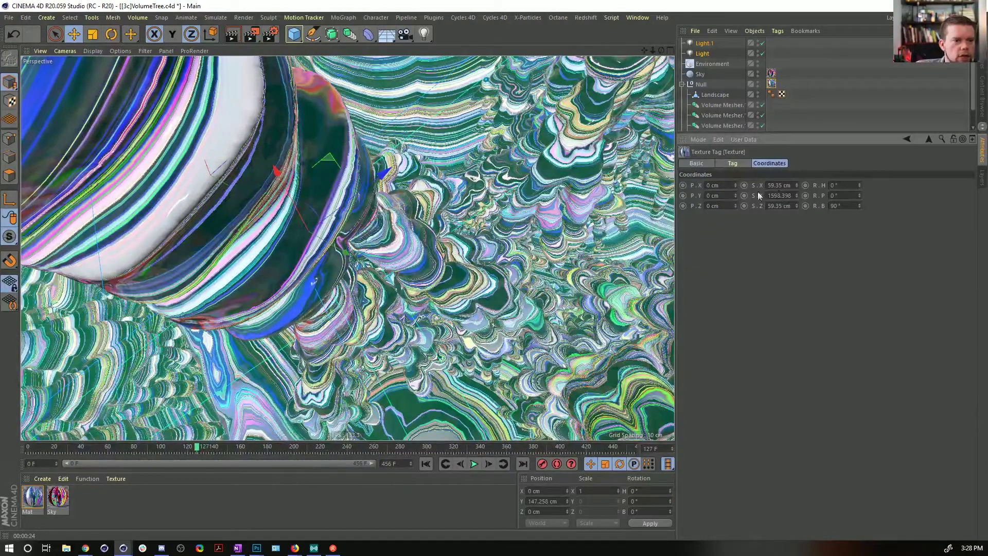
pyautogui.click(780, 186)
pyautogui.write('22')
pyautogui.press('Return')
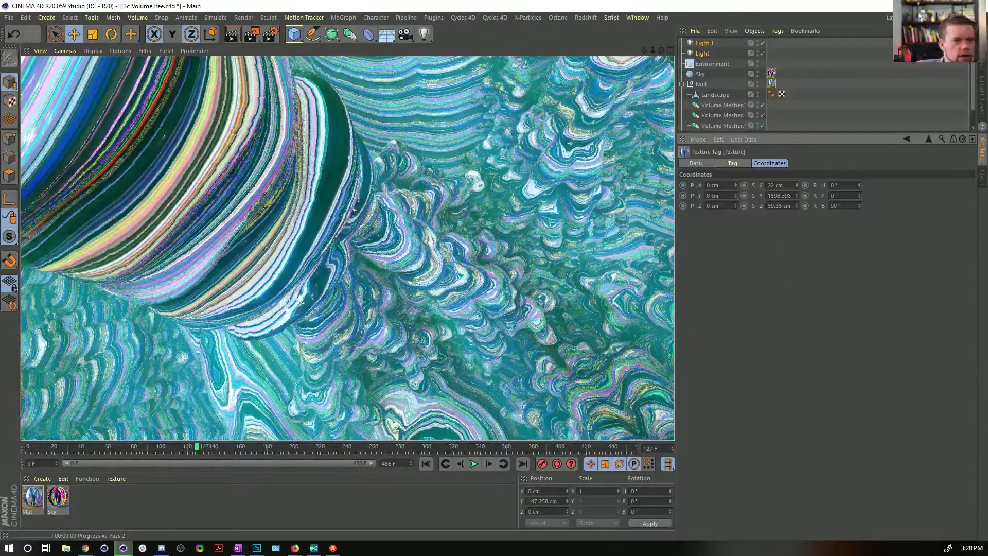
pyautogui.click(780, 184)
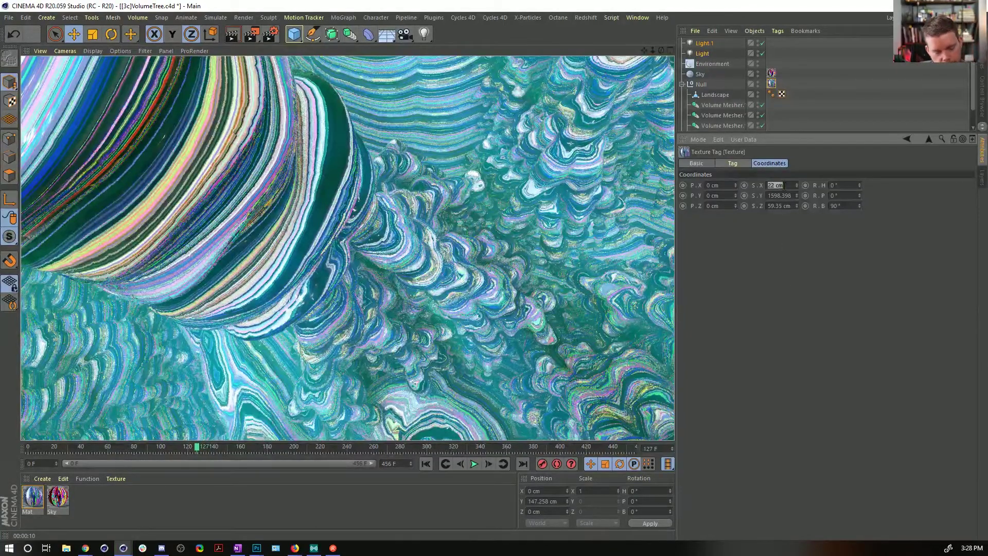
pyautogui.write('222')
pyautogui.press('Return')
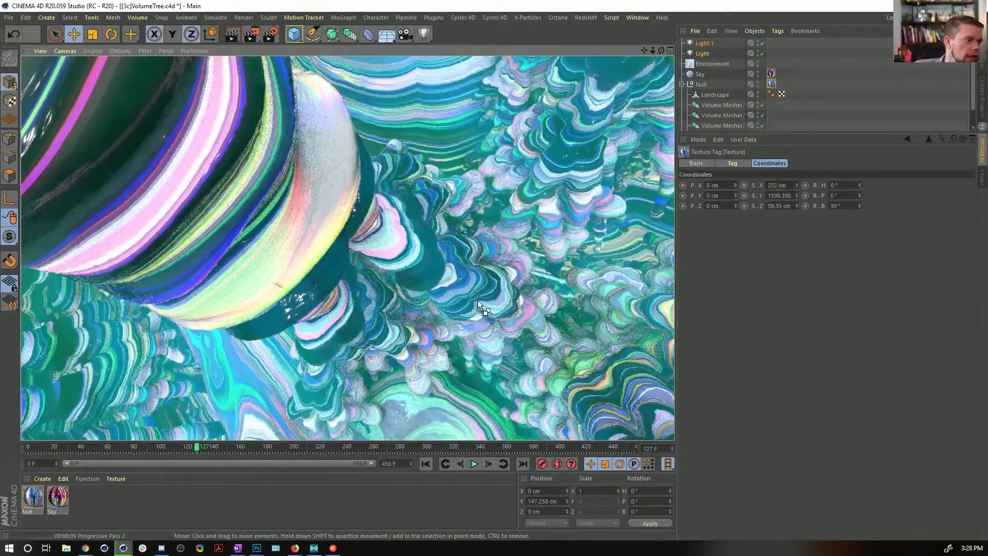
# - Activate texture mode for the Null's texture tag
pyautogui.click(773, 84)
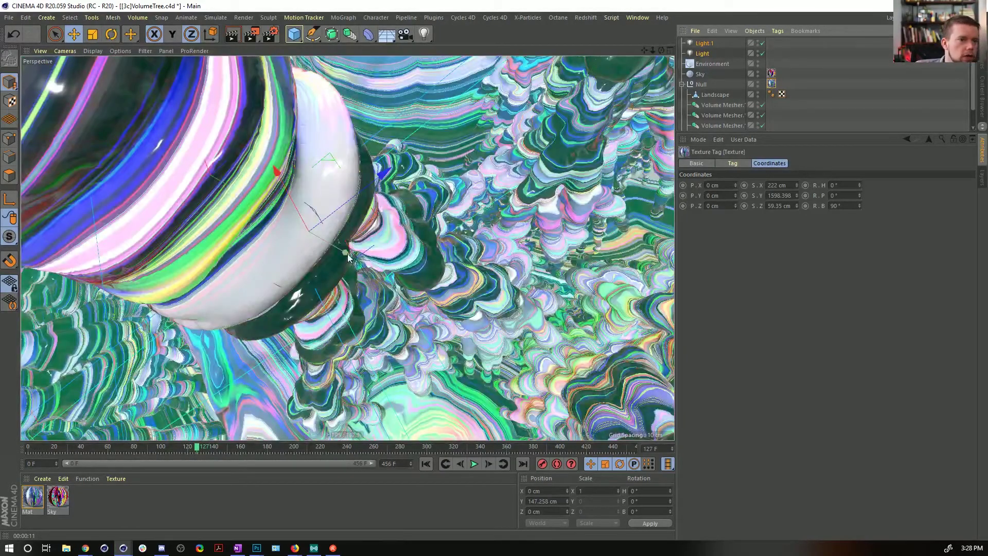
pyautogui.click(9, 100)
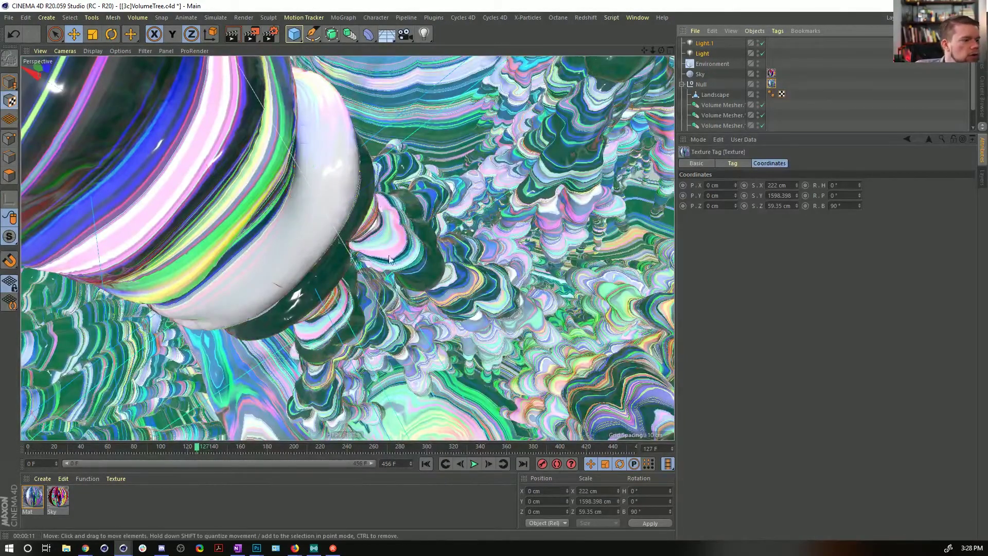
# - Try shifting the Null's texture with only the Y axis and with only the Z axis unlocked, undoing each move
pyautogui.doubleClick(172, 34)
pyautogui.moveTo(212, 124); pyautogui.dragTo(216, 135)
pyautogui.hotkey('ctrl', 'z')
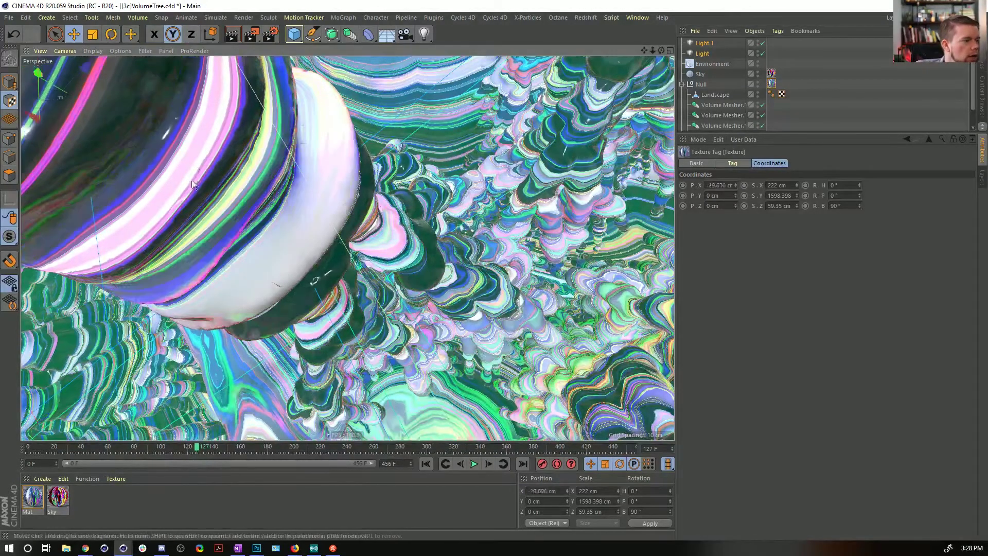
pyautogui.doubleClick(191, 34)
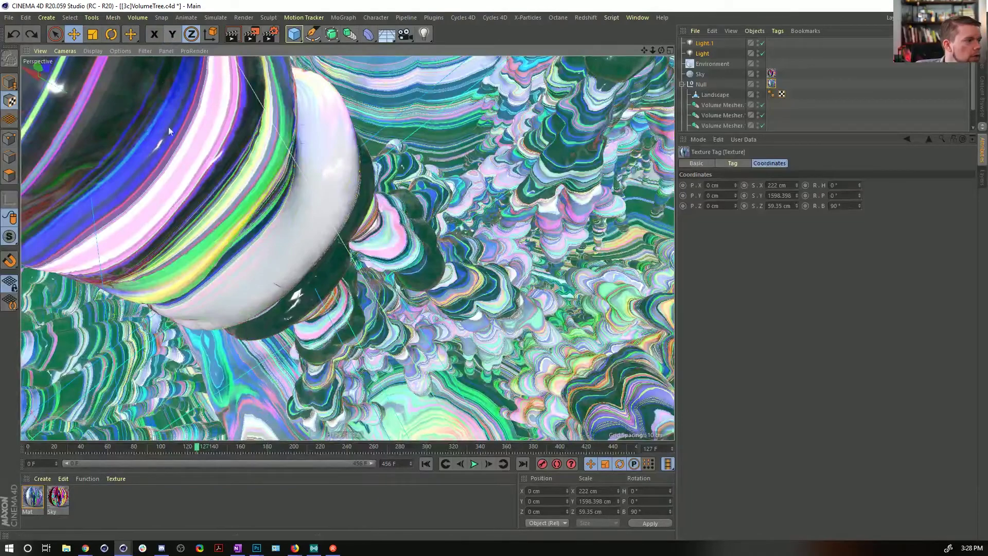
pyautogui.moveTo(174, 133); pyautogui.dragTo(343, 220)
pyautogui.hotkey('ctrl', 'z')
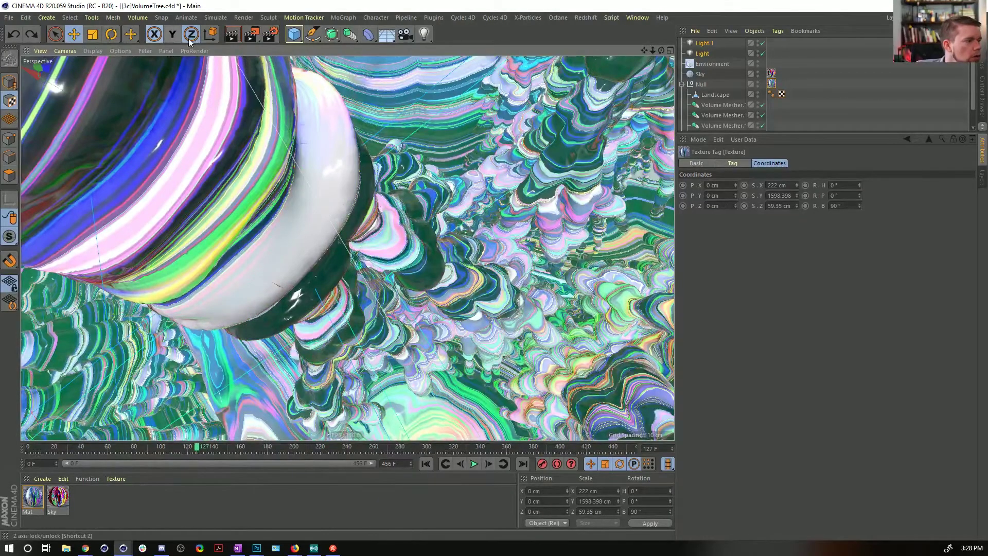
# - Shift the Null's texture with only the X axis unlocked, to a Y position of about -98 cm
pyautogui.click(188, 39)
pyautogui.moveTo(198, 157); pyautogui.dragTo(326, 428)
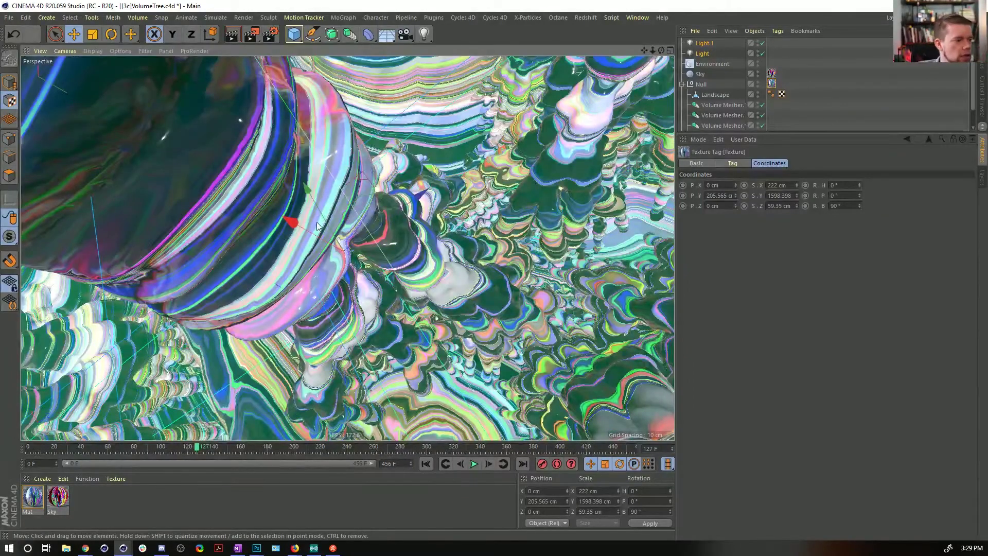
pyautogui.moveTo(317, 226); pyautogui.dragTo(354, 372)
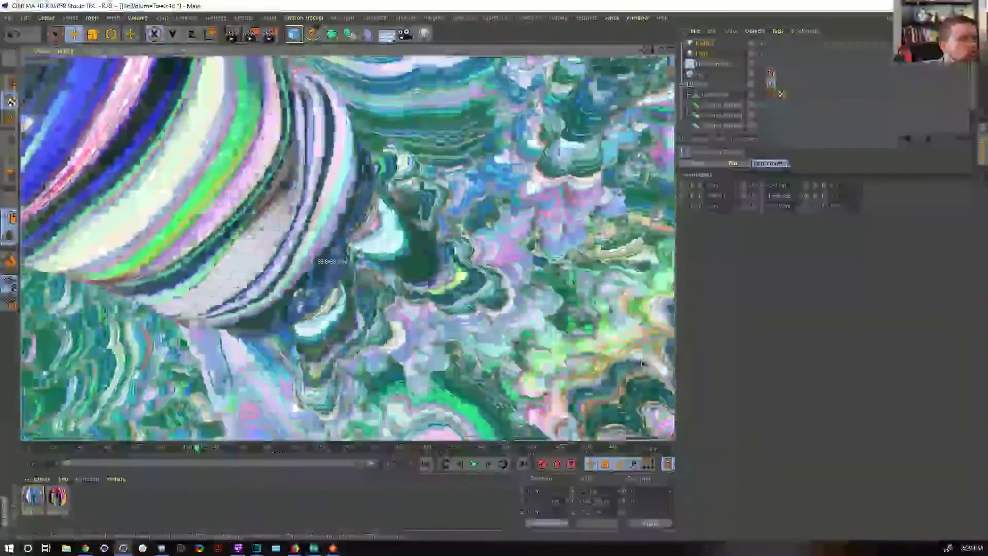
pyautogui.moveTo(642, 363); pyautogui.dragTo(616, 276)
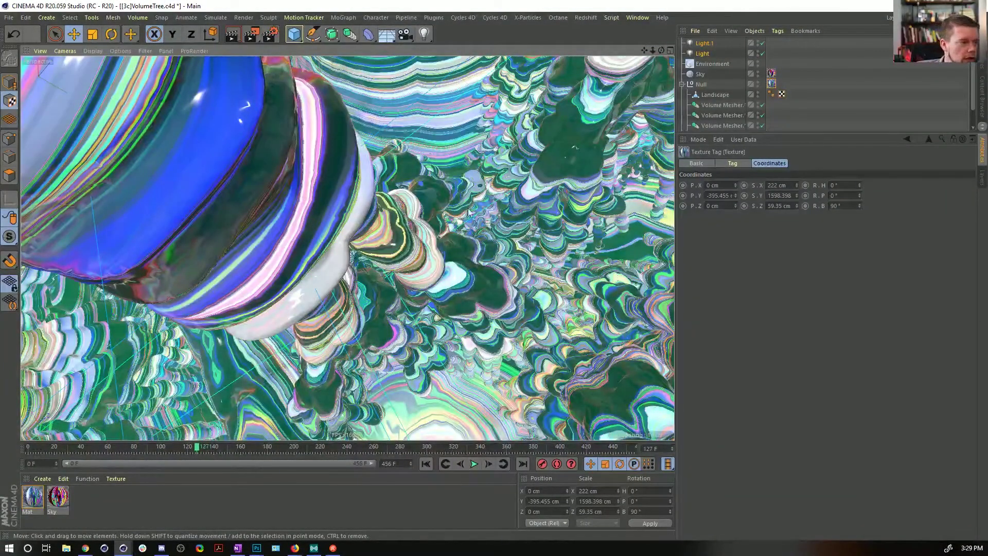
pyautogui.hotkey('ctrl', 'z')
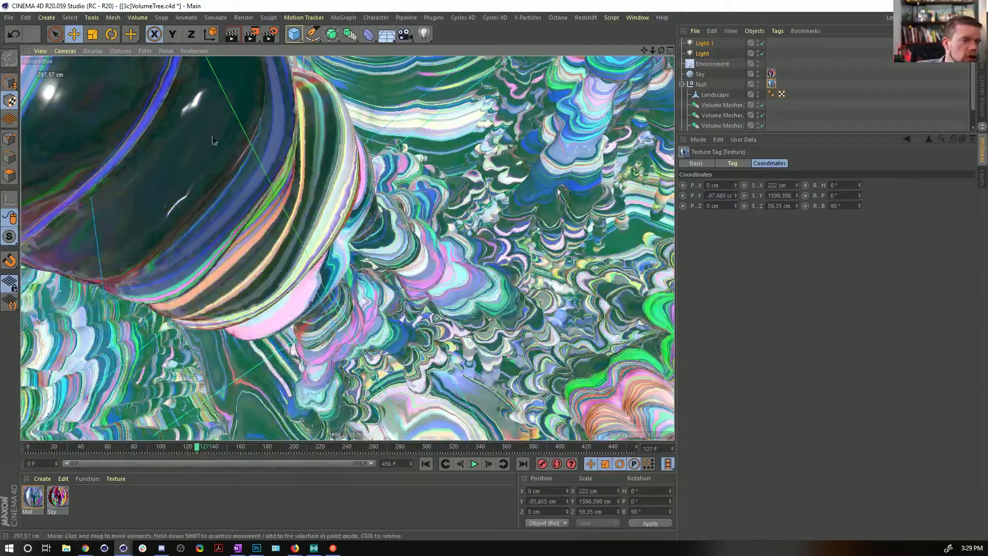
# - Set the Y position of the Null's texture tag to about -56 cm and save the scene
pyautogui.click(728, 84)
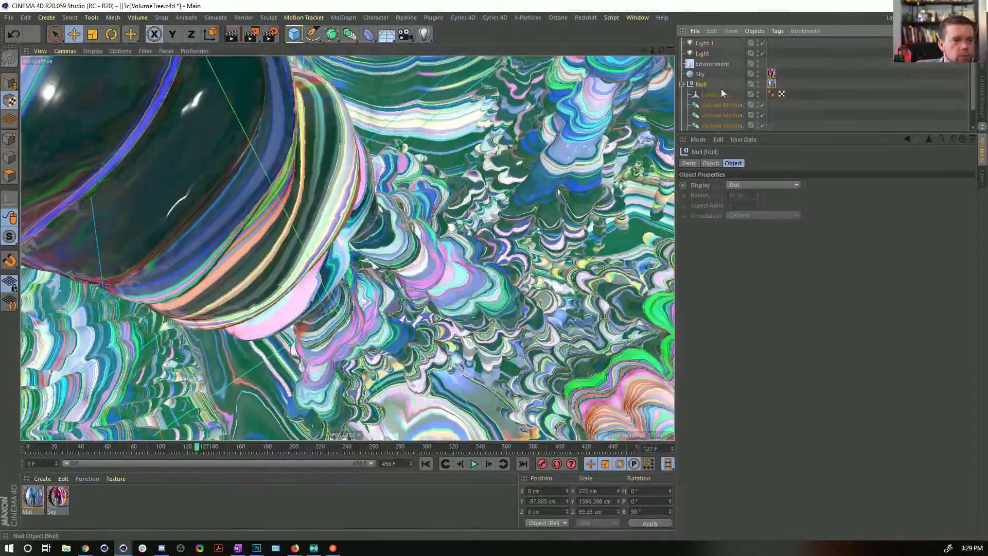
pyautogui.click(772, 83)
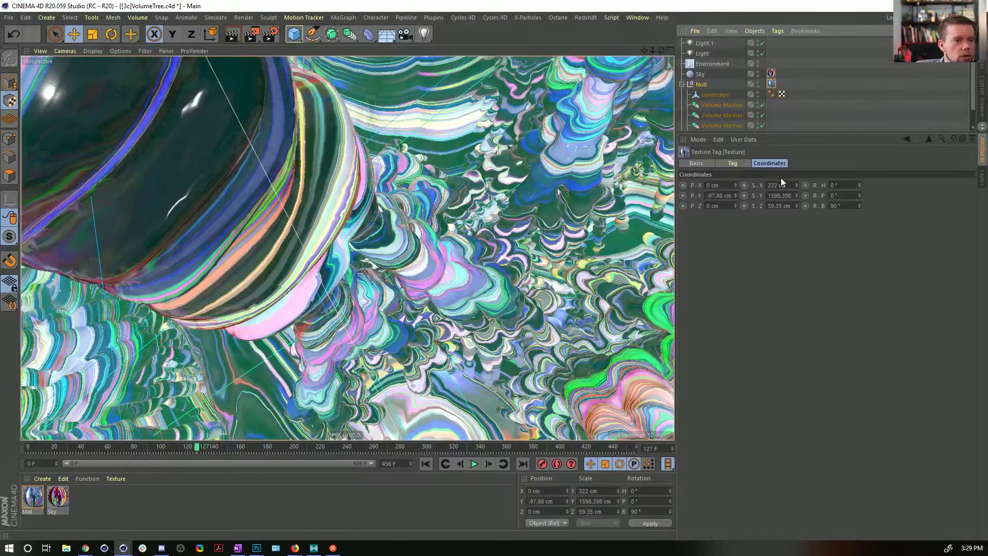
pyautogui.moveTo(735, 195)
pyautogui.mouseDown()
pyautogui.moveTo(735, 220)
pyautogui.moveTo(730, 192)
pyautogui.mouseUp()
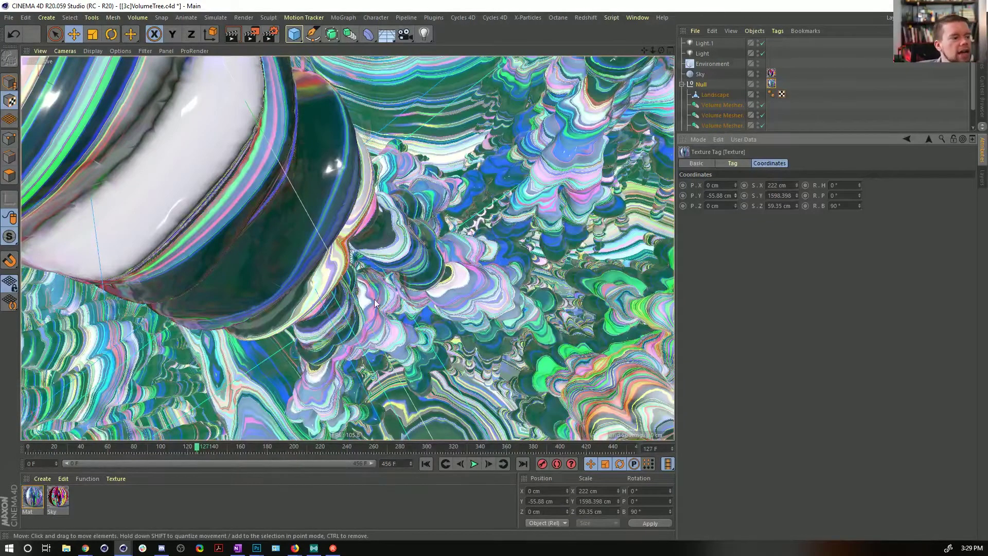
pyautogui.click(878, 128)
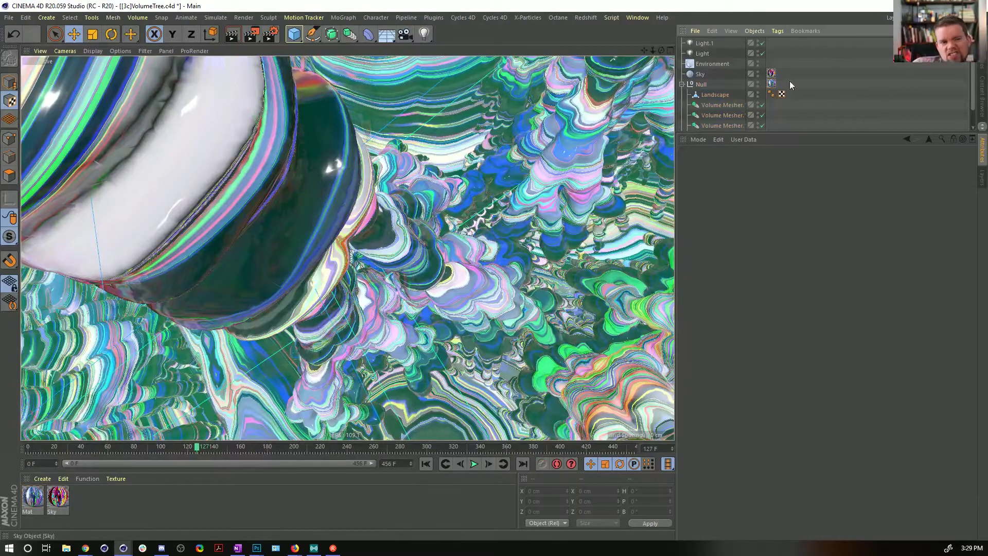
pyautogui.hotkey('ctrl', 's')
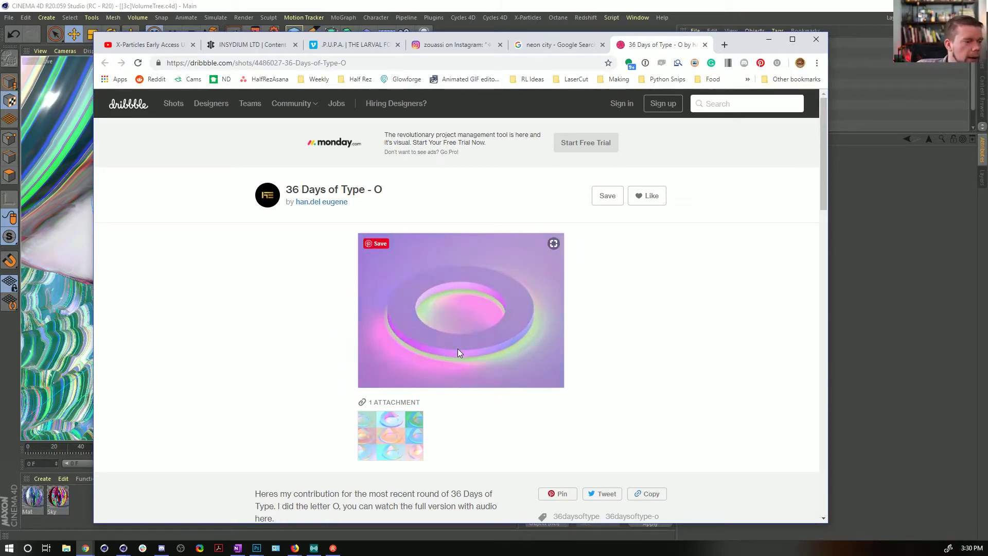
# - Switch to the browser and examine the glowing ring animation in the Dribbble shot "36 Days of Type - O"
pyautogui.scroll(-2, 303, 323)
pyautogui.scroll(2, 302, 323)
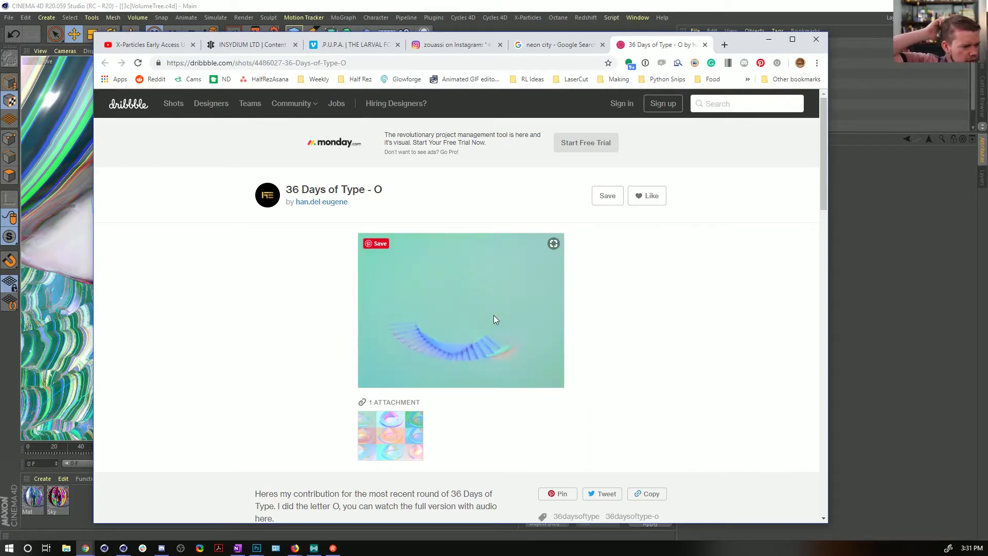
pyautogui.scroll(-2, 316, 361)
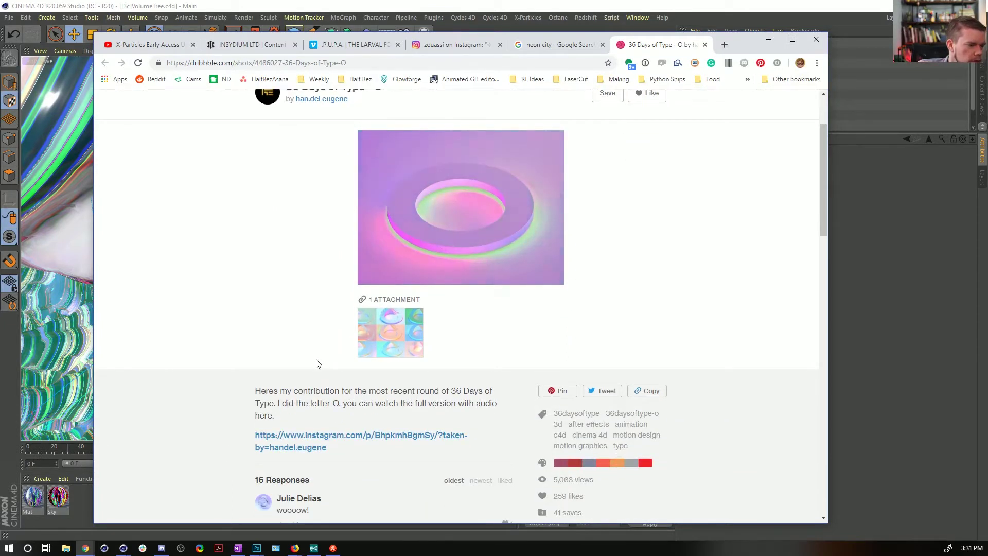
pyautogui.scroll(2, 316, 363)
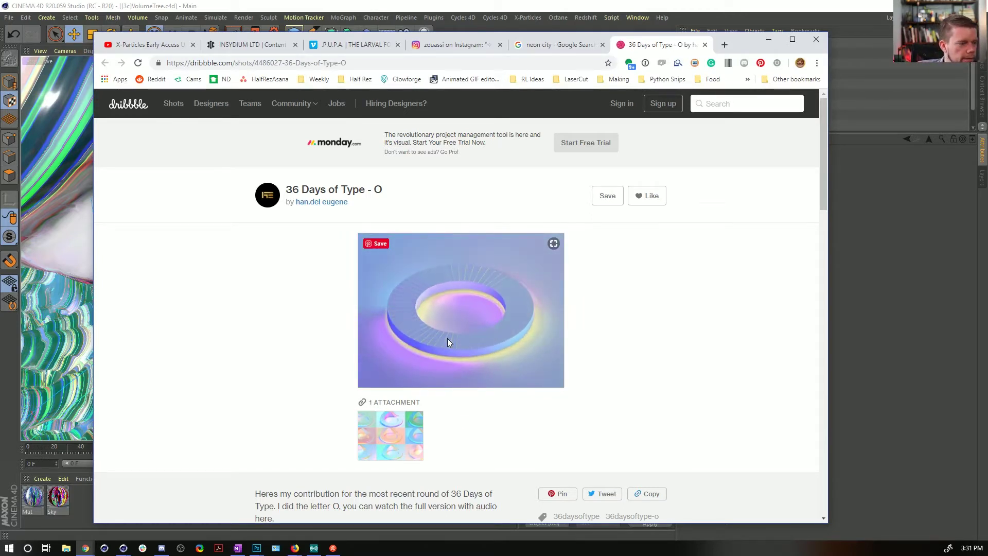
pyautogui.scroll(-4, 338, 322)
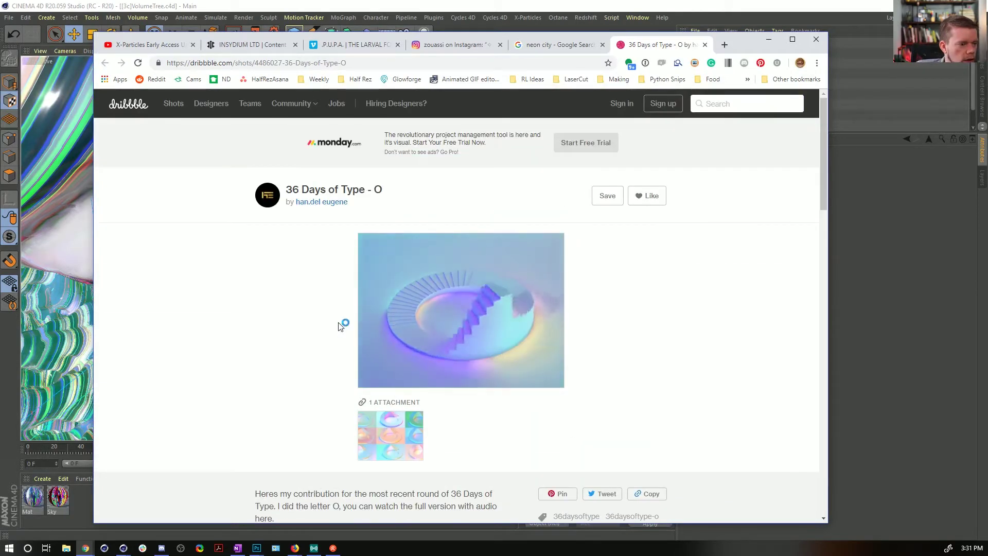
pyautogui.scroll(-6, 338, 324)
pyautogui.scroll(5, 338, 326)
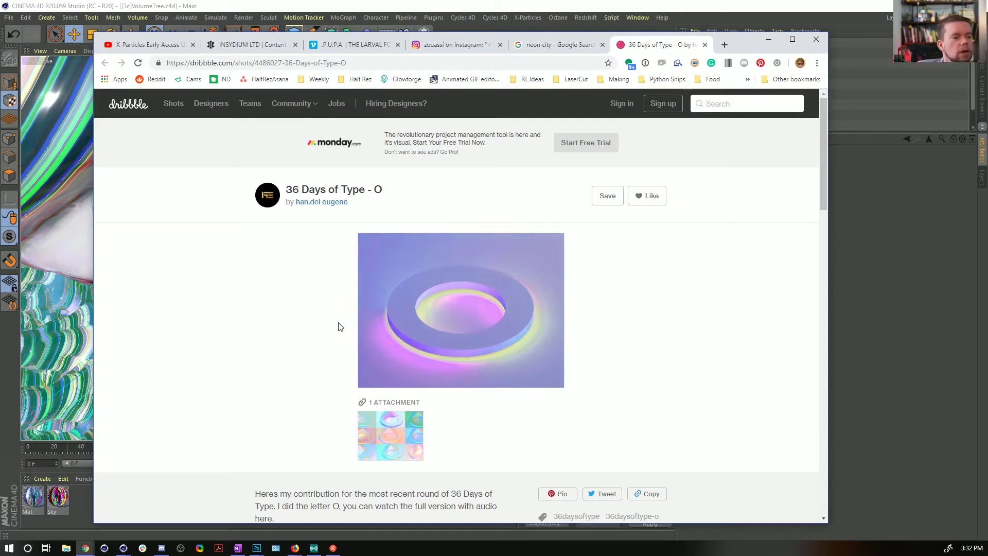
pyautogui.moveTo(443, 298)
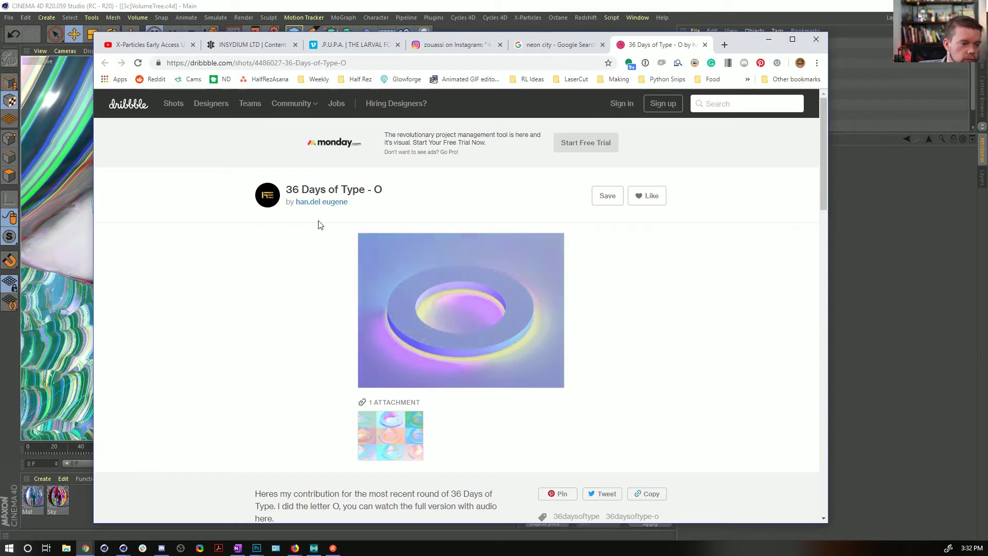
pyautogui.click(778, 12)
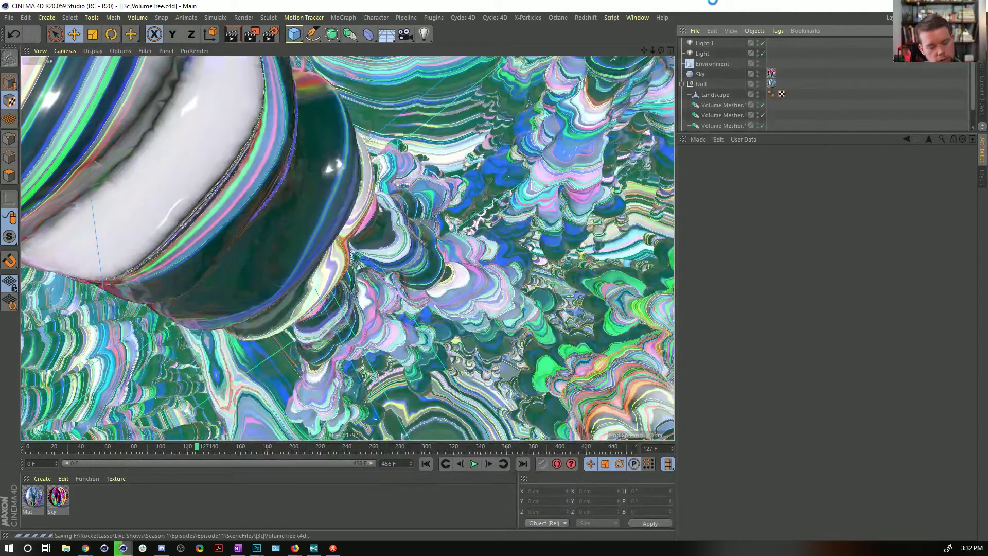
# - Create a new Cinema 4D project and add a Floor object to it
pyautogui.hotkey('ctrl', 'n')
pyautogui.click(298, 36)
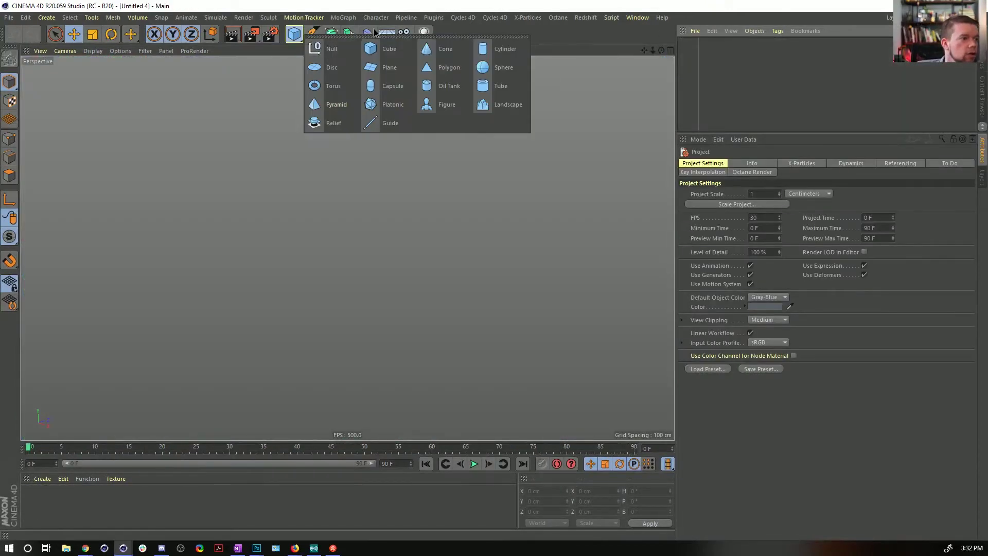
pyautogui.click(386, 34)
pyautogui.click(386, 34)
# - Add a Tube, raise it to a Y position of about 58 cm and widen its inner radius to about 141 cm
pyautogui.click(291, 33)
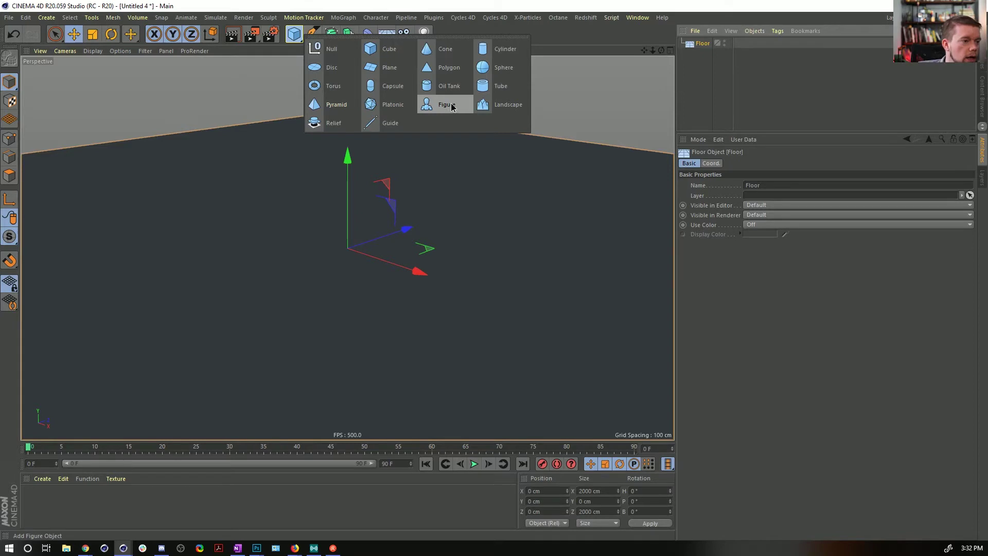
pyautogui.click(482, 87)
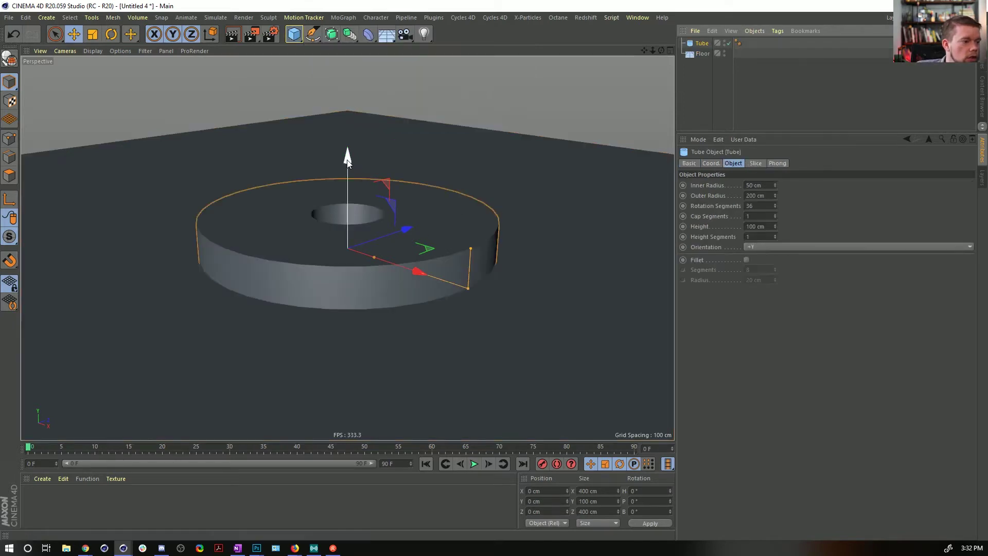
pyautogui.moveTo(347, 161); pyautogui.dragTo(347, 116)
pyautogui.moveTo(368, 212); pyautogui.dragTo(431, 251)
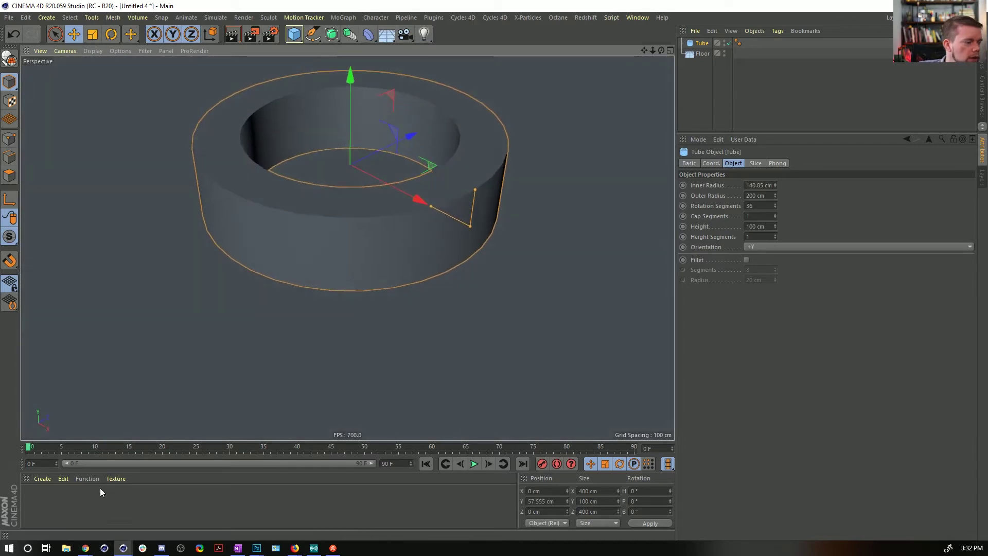
# - Create a standard material and apply it to the Tube
pyautogui.doubleClick(62, 507)
pyautogui.moveTo(35, 500); pyautogui.dragTo(532, 142)
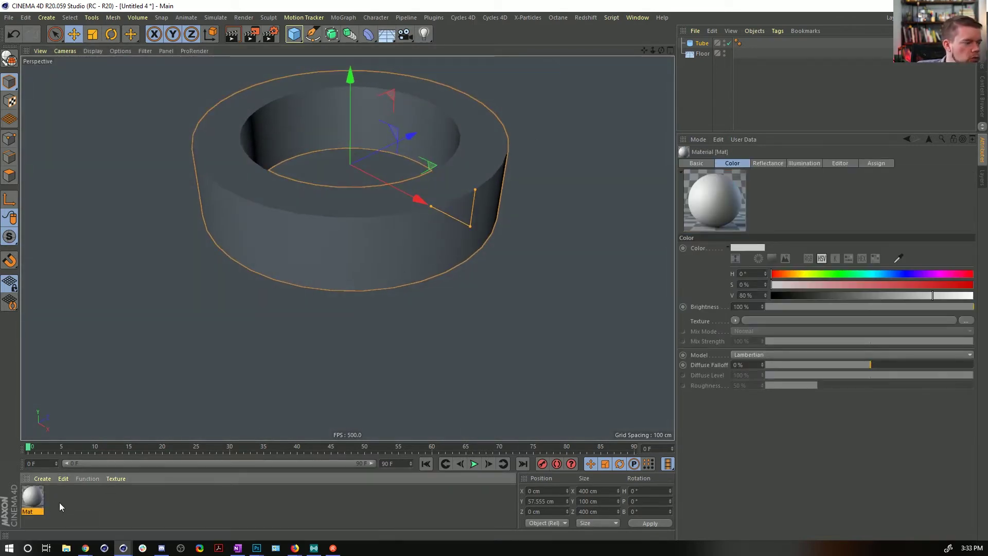
pyautogui.click(39, 500)
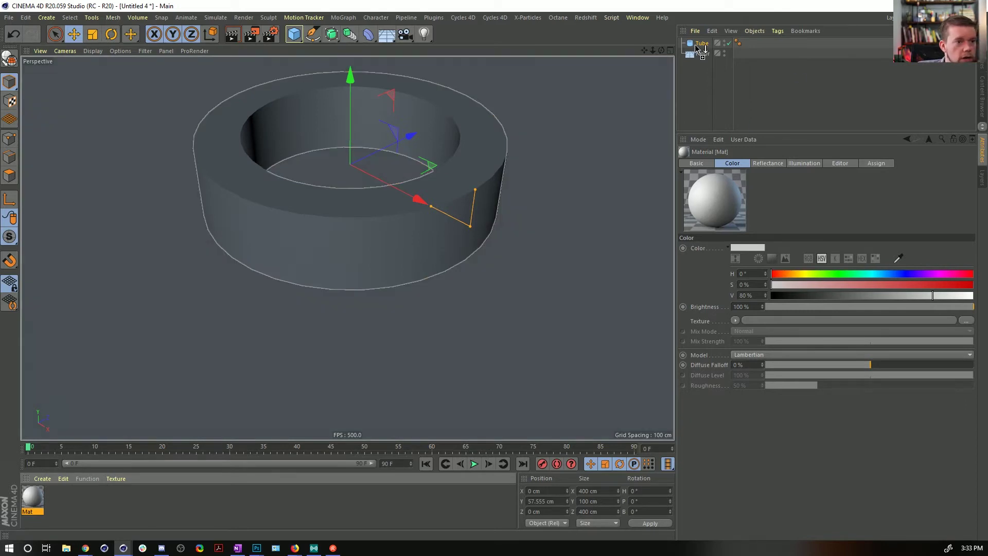
pyautogui.moveTo(695, 46); pyautogui.dragTo(698, 44)
pyautogui.keyDown('alt'); pyautogui.moveTo(423, 222); pyautogui.dragTo(441, 213, button='middle'); pyautogui.keyUp('alt')
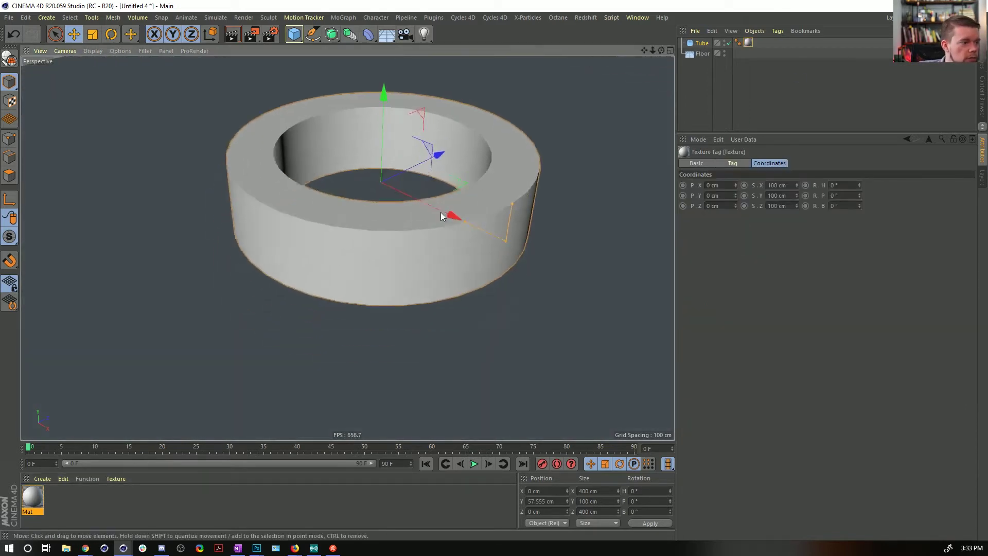
pyautogui.keyDown('alt'); pyautogui.moveTo(440, 212); pyautogui.dragTo(446, 217); pyautogui.keyUp('alt')
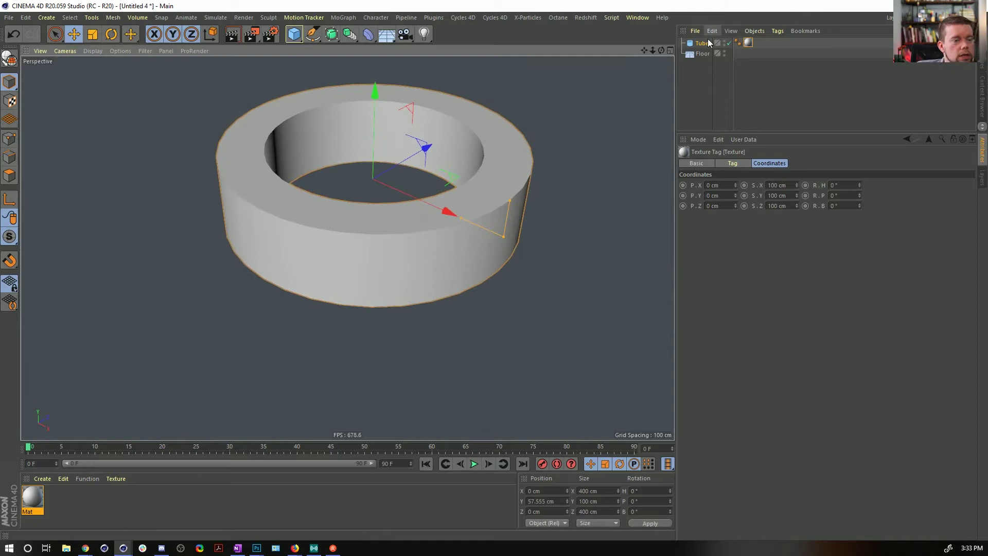
# - Remove the texture tag from the Tube and delete the standard material
pyautogui.click(748, 42)
pyautogui.press('Delete')
pyautogui.click(29, 515)
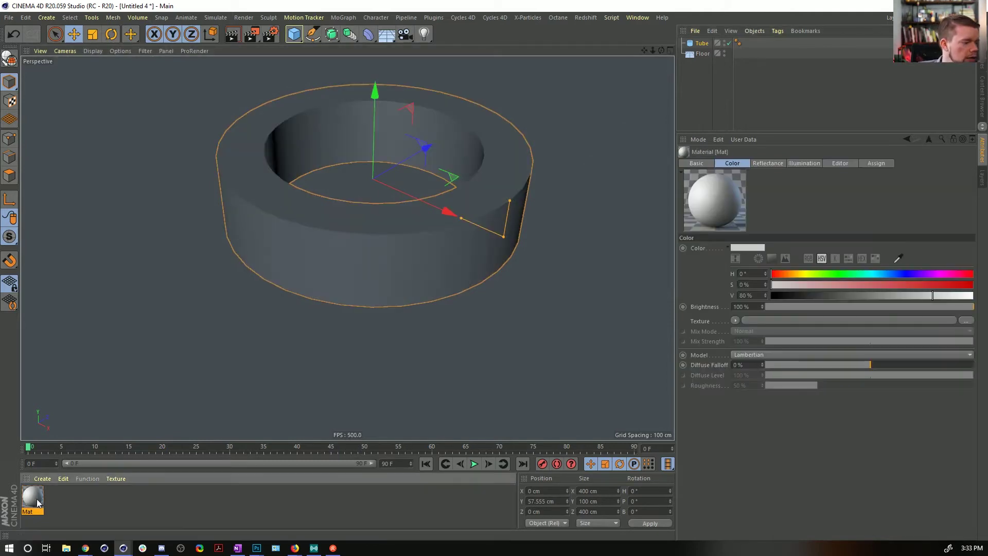
pyautogui.press('Delete')
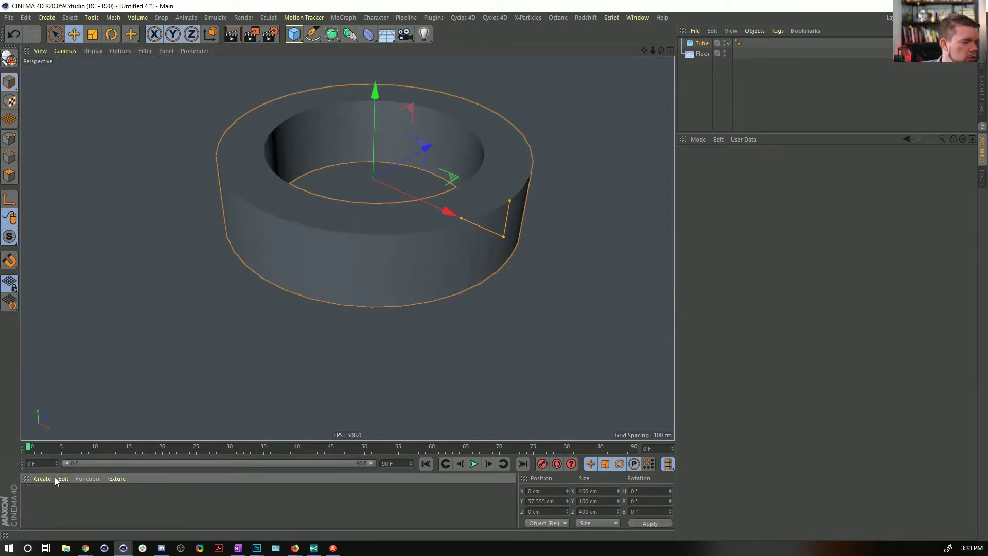
# - Replace the Floor with a Plane scaled up to about 1656 cm in X and Z
pyautogui.click(703, 53)
pyautogui.press('Delete')
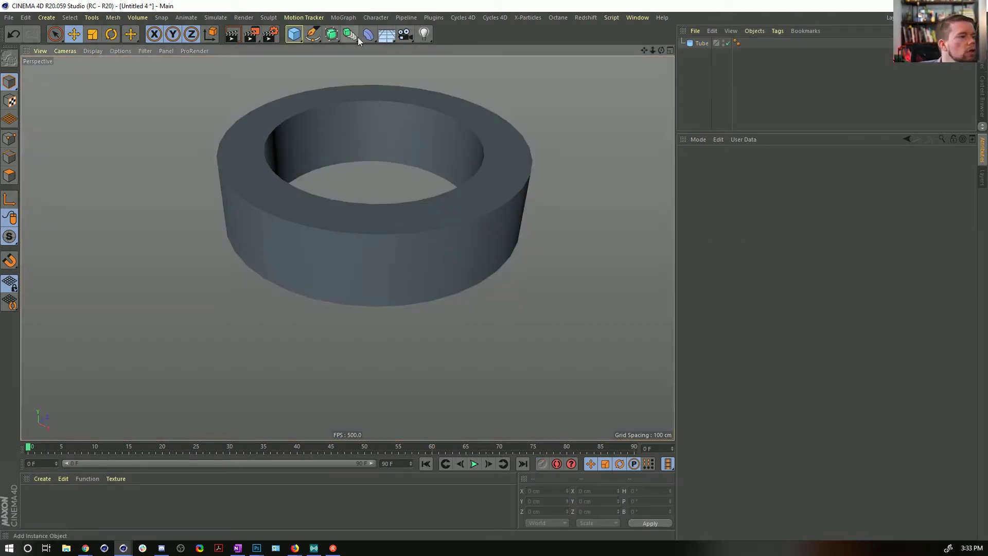
pyautogui.moveTo(302, 39); pyautogui.dragTo(406, 71)
pyautogui.press('t')
pyautogui.moveTo(345, 192); pyautogui.dragTo(204, 226)
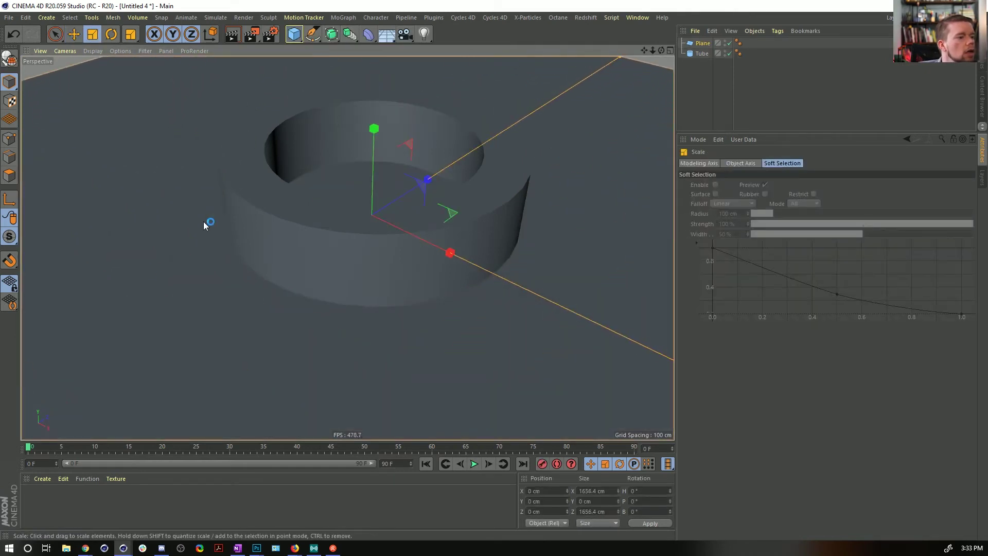
# - Create a Redshift material and assign it to both the Tube and the Plane
pyautogui.click(41, 479)
pyautogui.moveTo(80, 371)
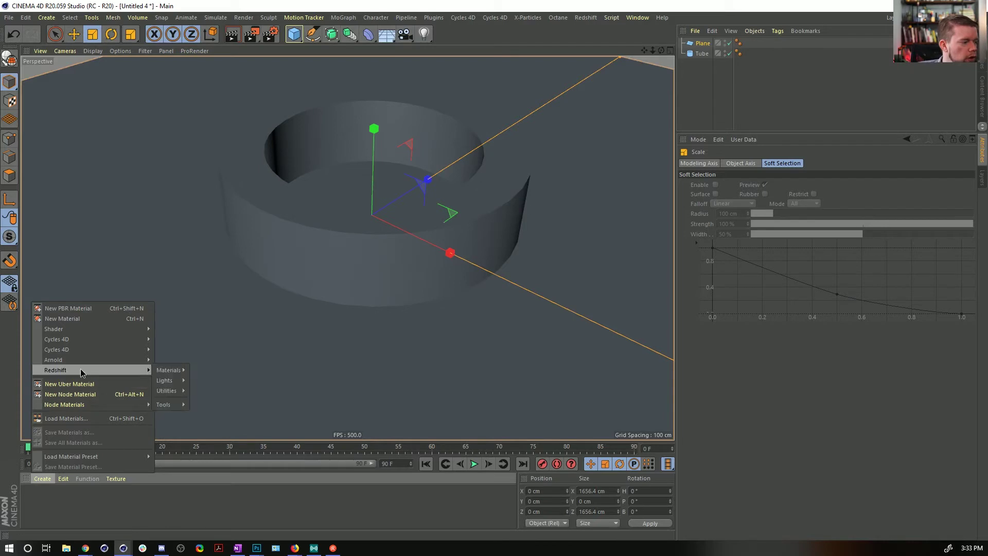
pyautogui.moveTo(168, 373)
pyautogui.click(215, 371)
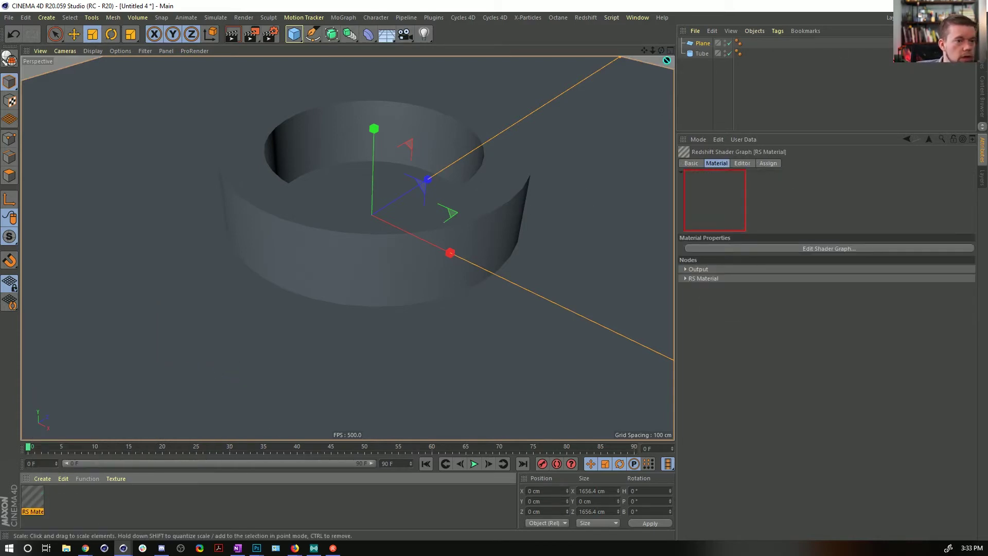
pyautogui.moveTo(706, 54); pyautogui.dragTo(704, 55)
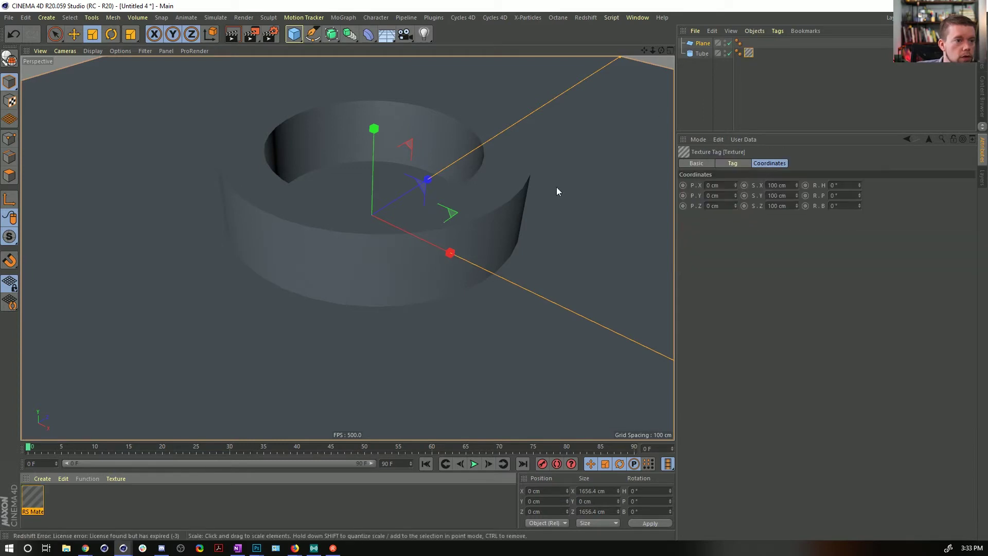
pyautogui.moveTo(36, 499)
pyautogui.mouseDown()
pyautogui.moveTo(650, 127)
pyautogui.moveTo(751, 49)
pyautogui.moveTo(743, 43)
pyautogui.mouseUp()
# - In the Redshift material's base properties, set diffuse weight to 0, reflection roughness to 0.45 and IOR to about 1.9
pyautogui.click(32, 497)
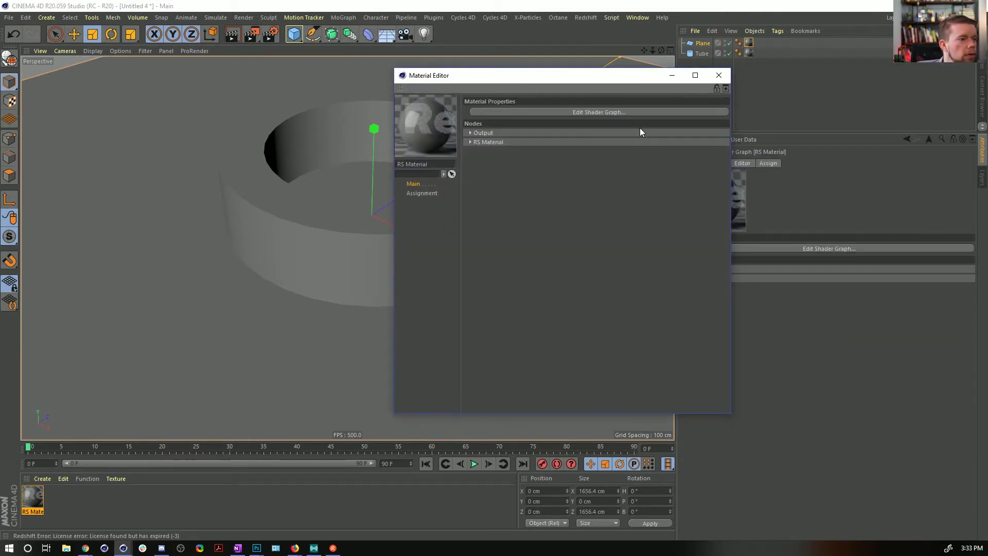
pyautogui.click(435, 193)
pyautogui.click(421, 183)
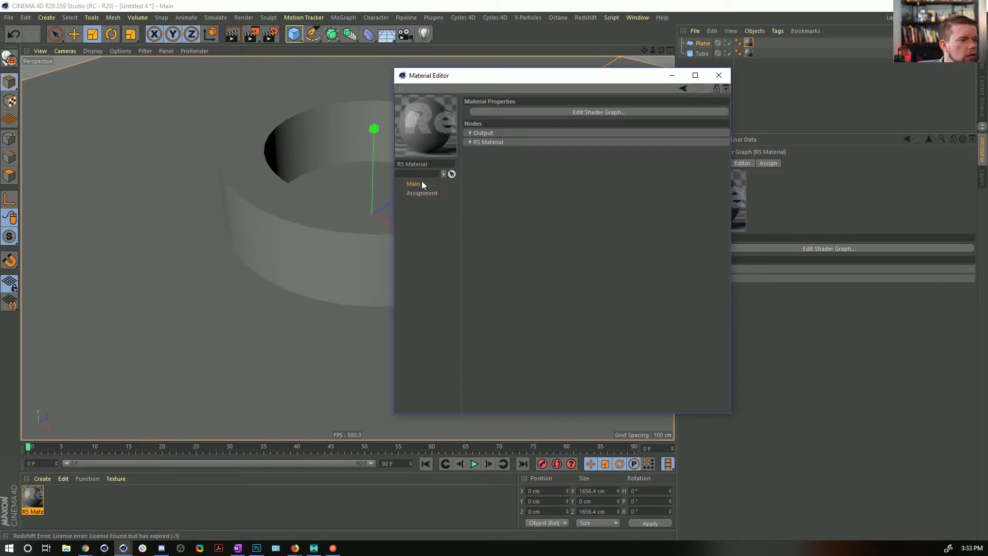
pyautogui.click(485, 142)
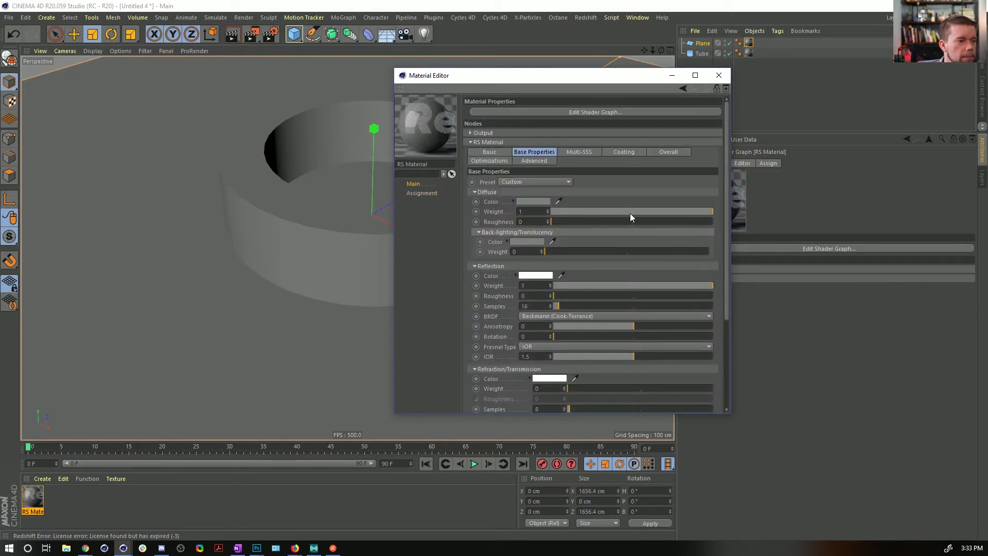
pyautogui.moveTo(631, 213); pyautogui.dragTo(528, 206)
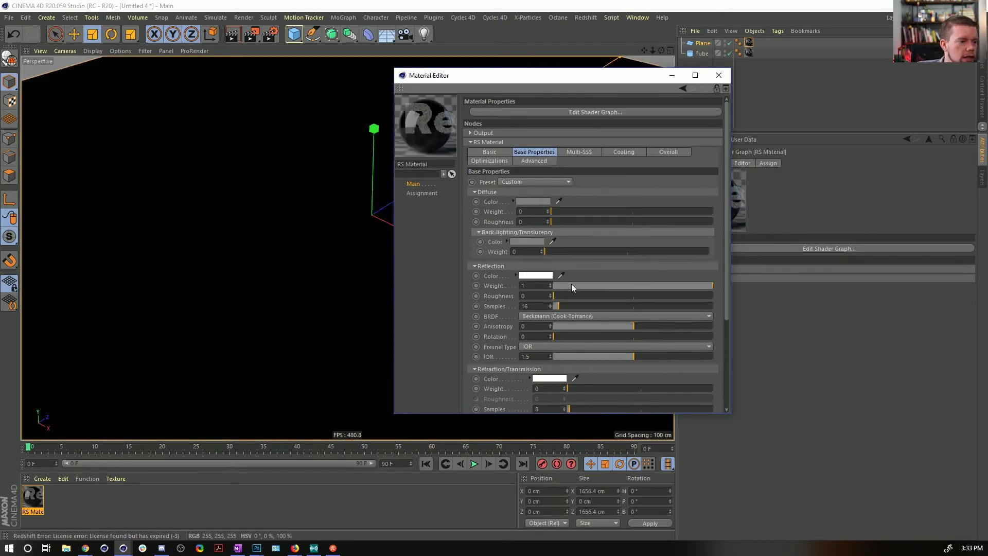
pyautogui.moveTo(568, 297); pyautogui.dragTo(626, 296)
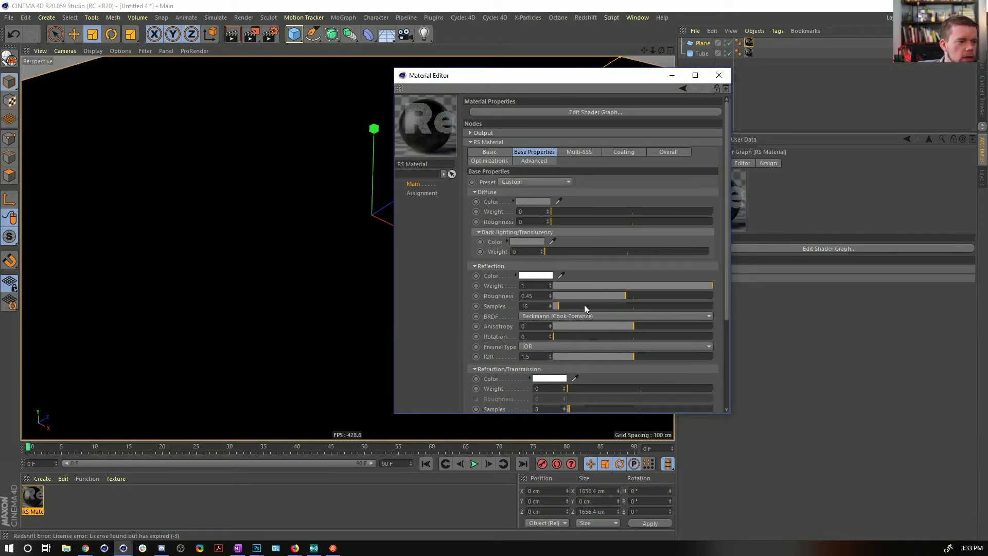
pyautogui.moveTo(631, 357); pyautogui.dragTo(654, 356)
# - Apply the Aluminium preset to the Redshift material and raise its reflection roughness to about 0.54
pyautogui.click(516, 182)
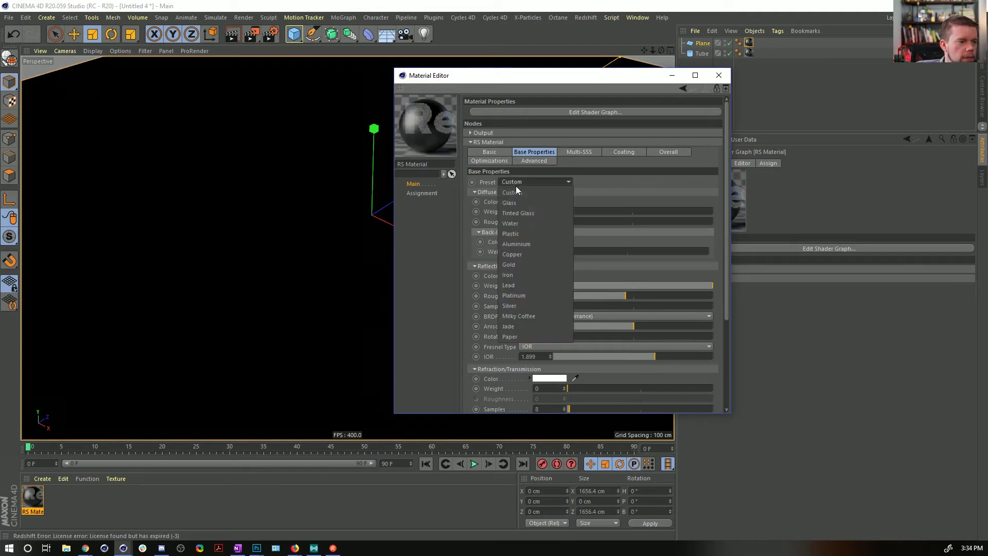
pyautogui.click(538, 244)
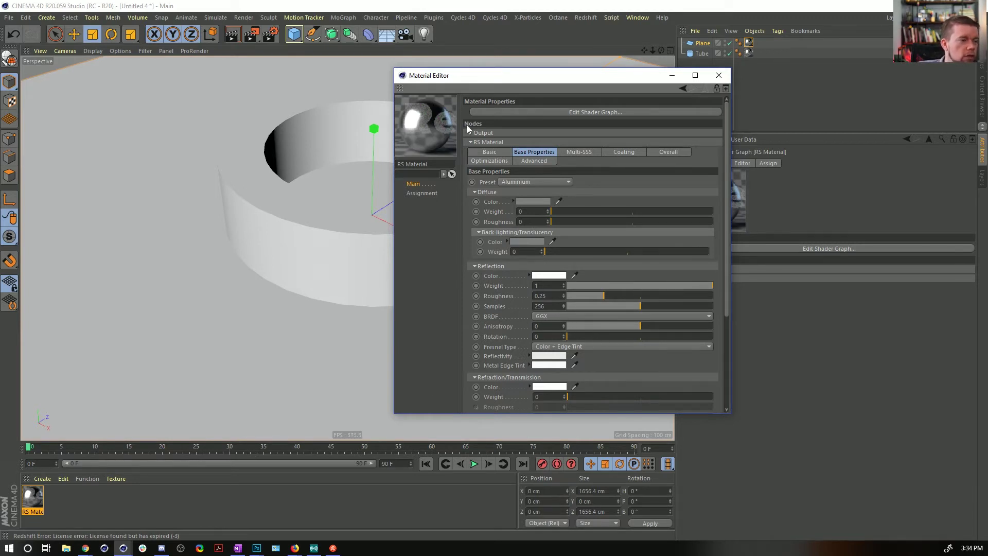
pyautogui.moveTo(625, 293); pyautogui.dragTo(650, 297)
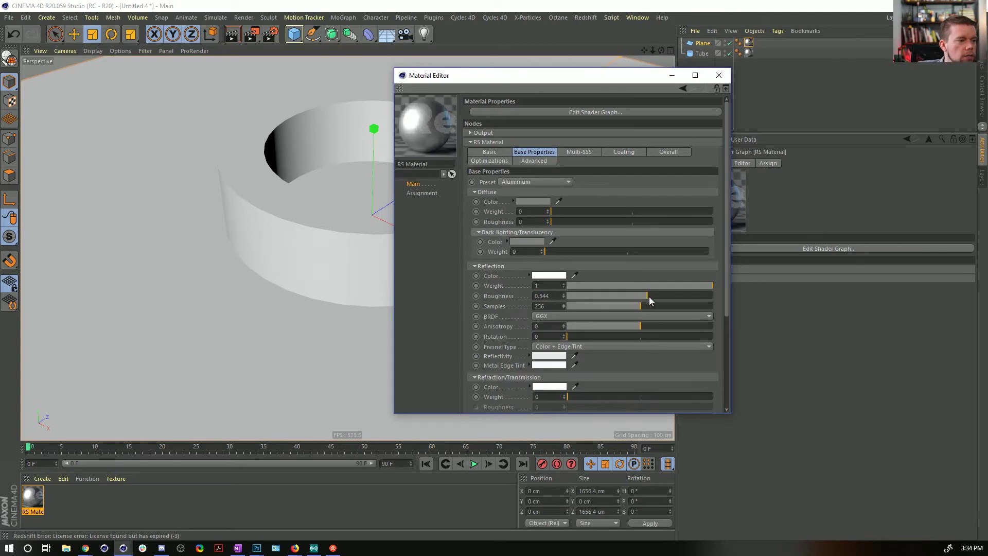
# - Add a Cylinder without caps, widen it to about 1014 cm around the Tube and Plane, and raise it to about 93 cm in Y
pyautogui.click(719, 75)
pyautogui.click(331, 34)
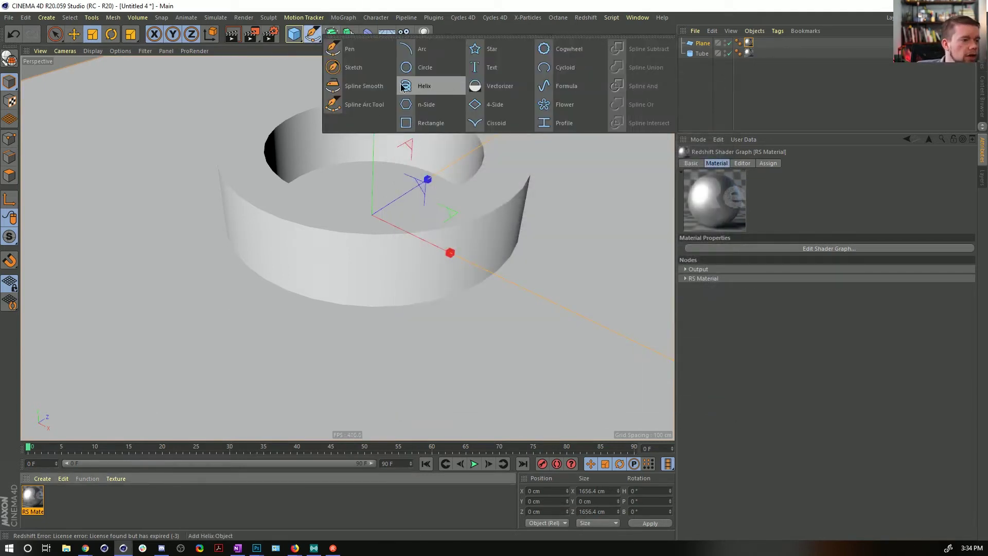
pyautogui.click(293, 34)
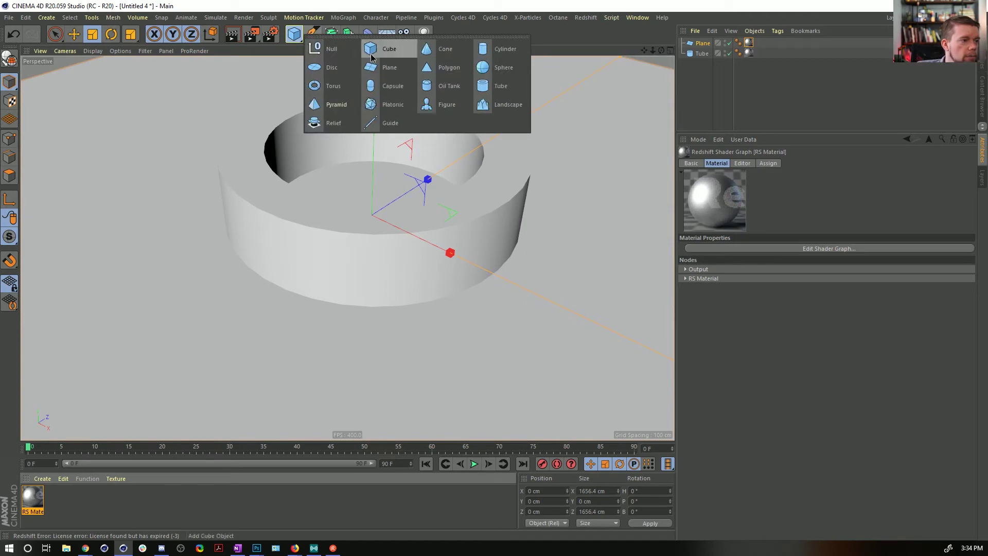
pyautogui.click(494, 50)
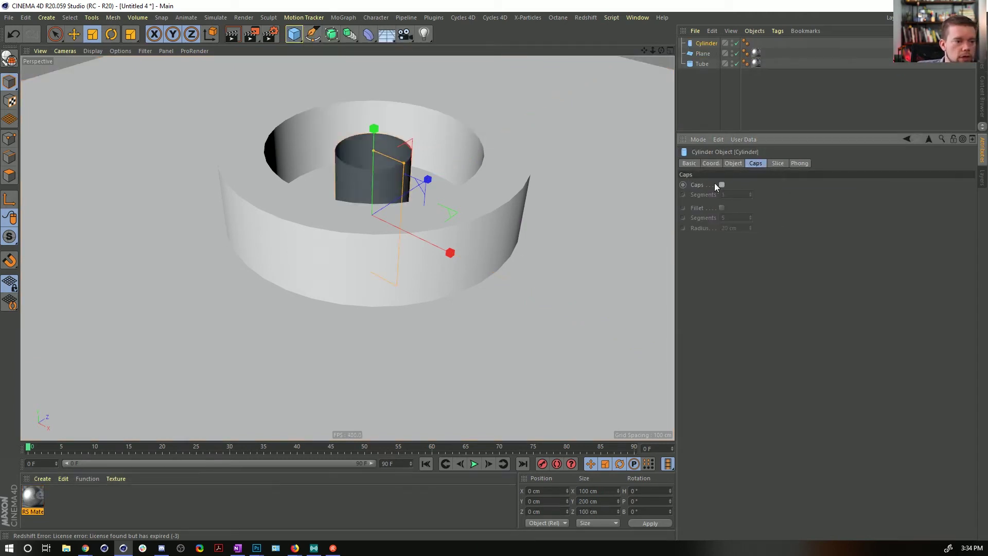
pyautogui.press('e')
pyautogui.moveTo(370, 130); pyautogui.dragTo(375, 72)
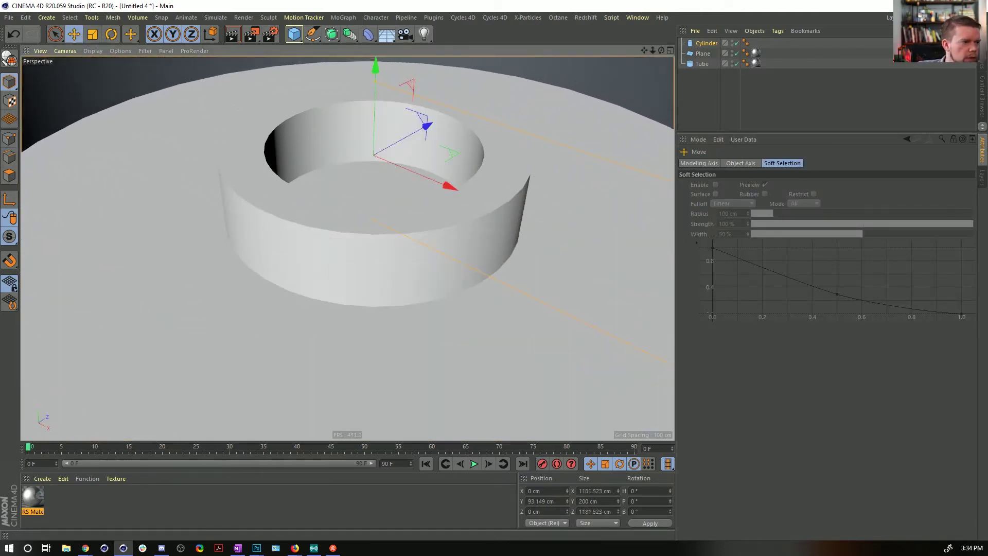
pyautogui.moveTo(671, 363)
pyautogui.mouseDown()
pyautogui.moveTo(656, 355)
pyautogui.moveTo(674, 367)
pyautogui.mouseUp()
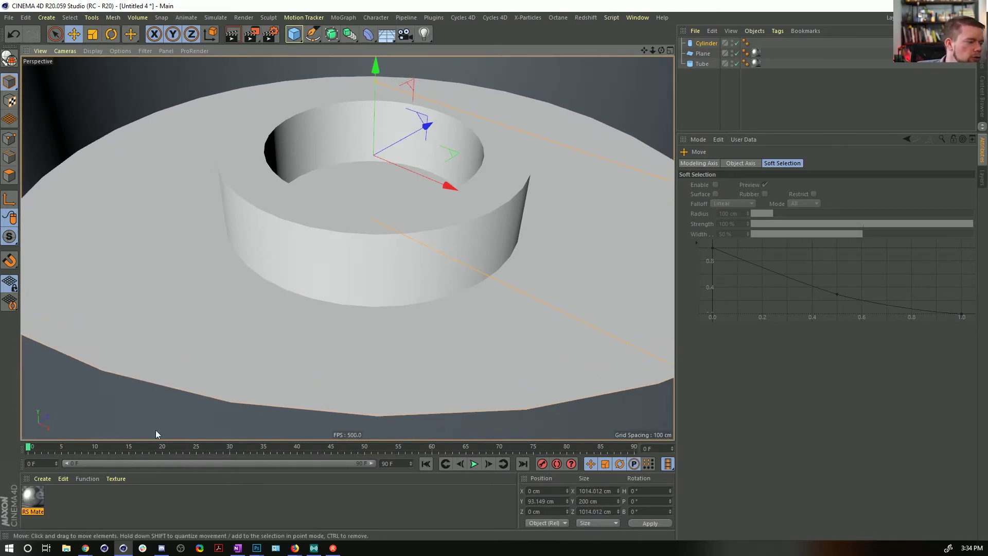
pyautogui.doubleClick(62, 501)
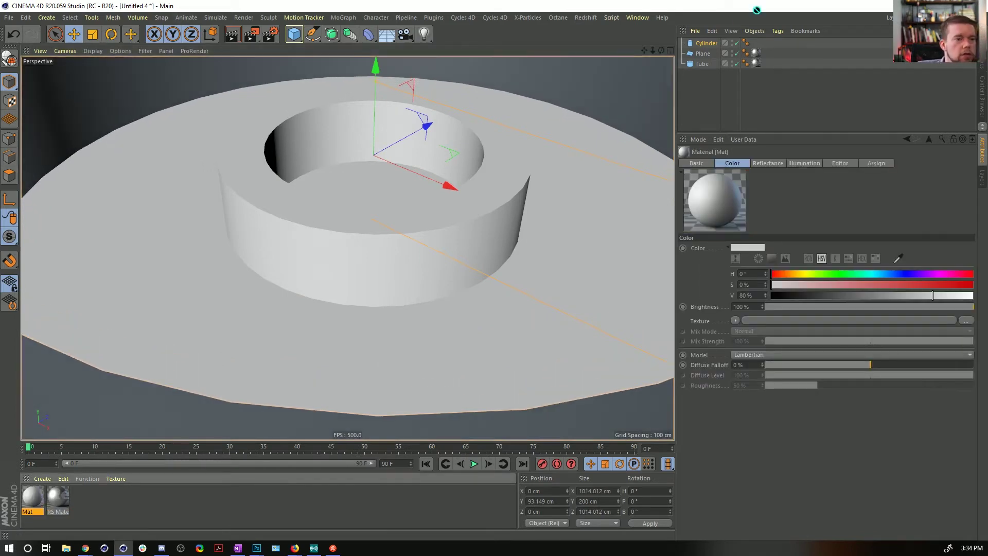
pyautogui.click(705, 43)
pyautogui.hotkey('ctrl', 'z')
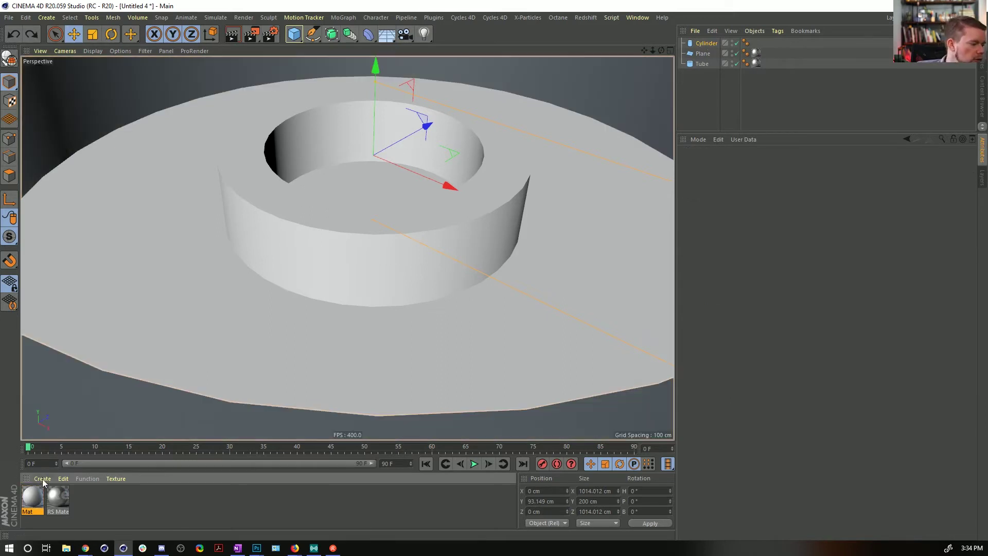
# - Create a Redshift Incandescent material and assign it to the Cylinder
pyautogui.click(37, 480)
pyautogui.moveTo(95, 370)
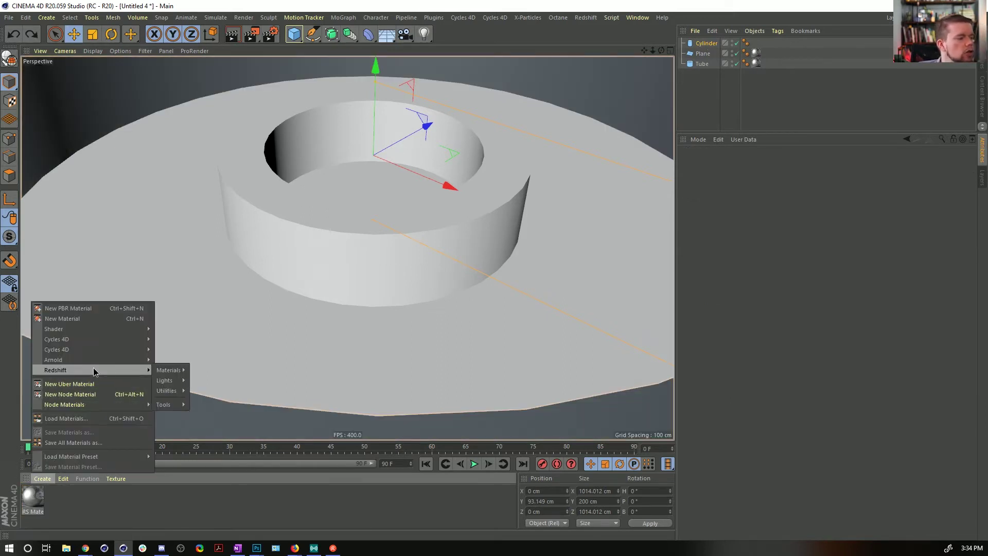
pyautogui.moveTo(163, 373)
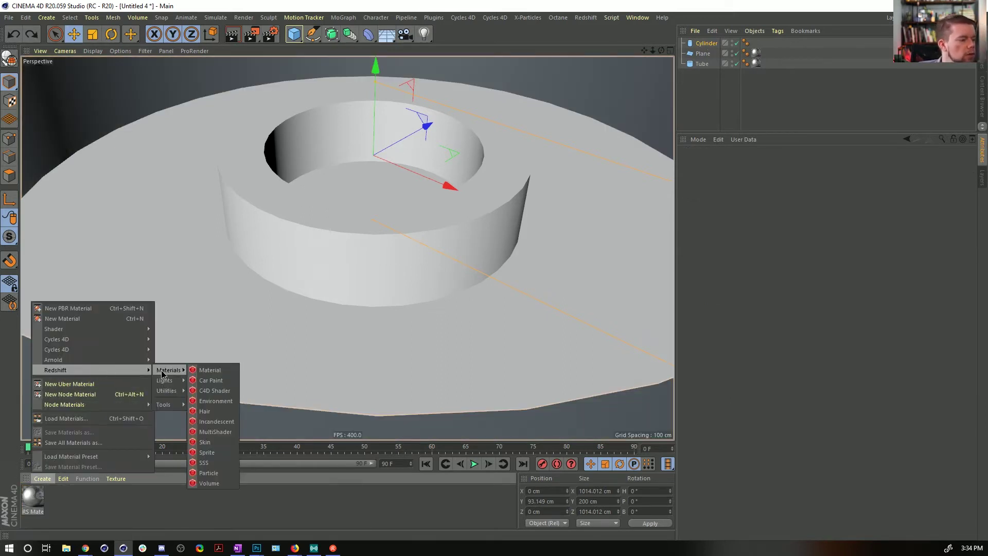
pyautogui.click(230, 422)
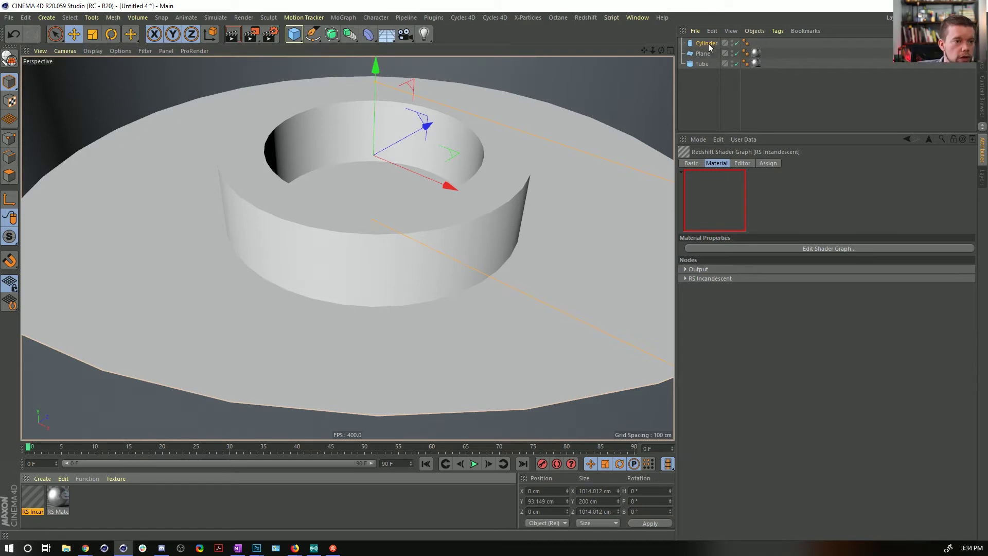
pyautogui.moveTo(708, 46); pyautogui.dragTo(709, 46)
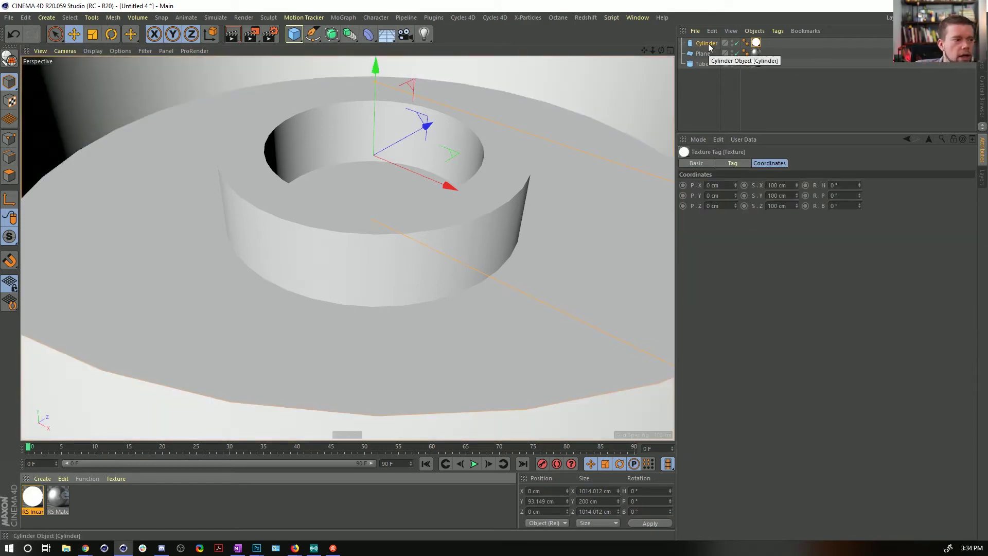
pyautogui.click(34, 496)
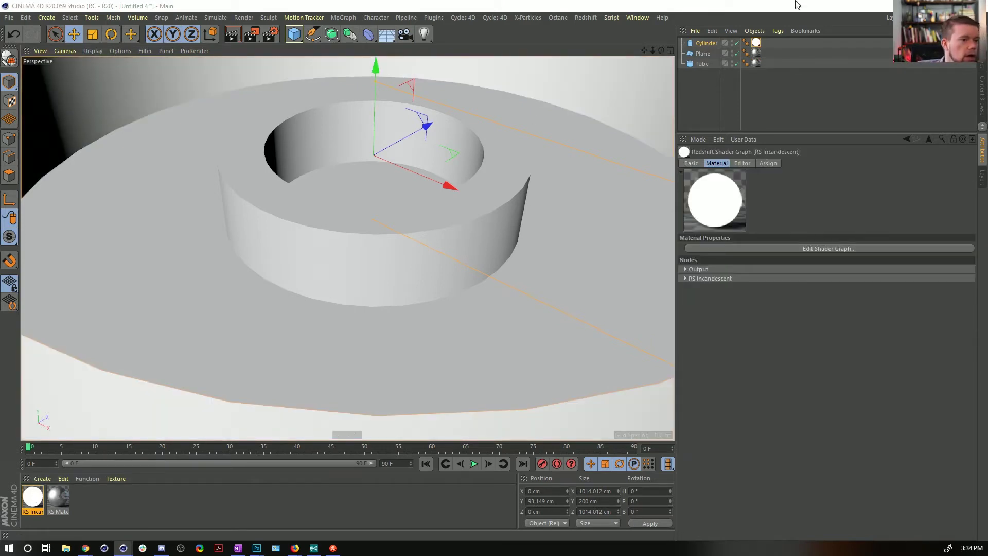
# - Start saving the scene and move Neon.jpg from SceneFiles into the tex folder, replacing the existing copy
pyautogui.hotkey('ctrl', 's')
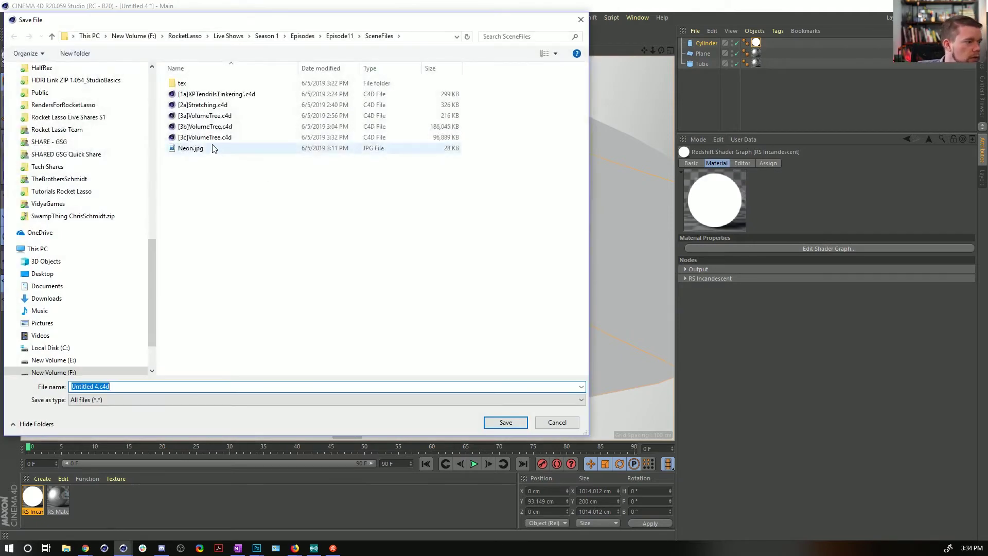
pyautogui.moveTo(193, 150); pyautogui.dragTo(183, 83)
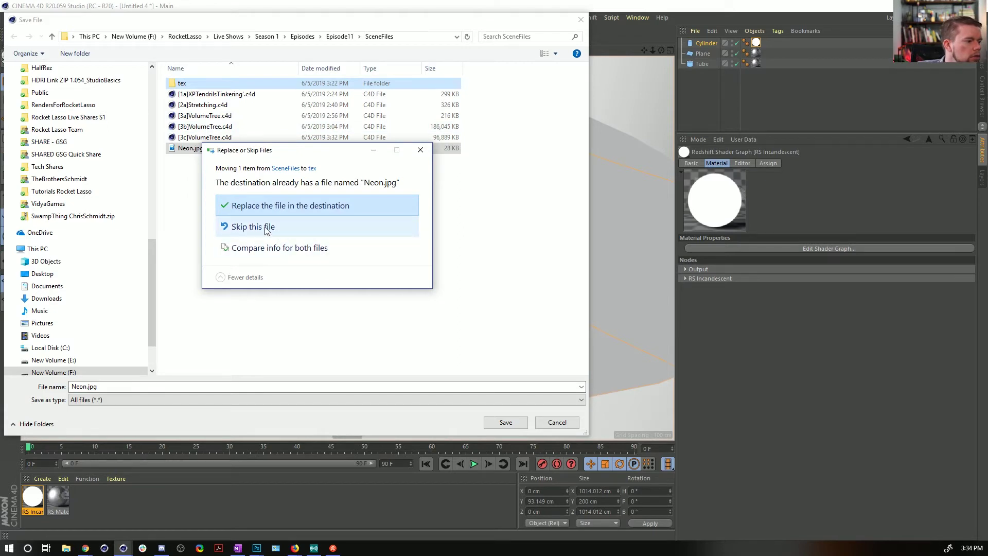
pyautogui.click(261, 207)
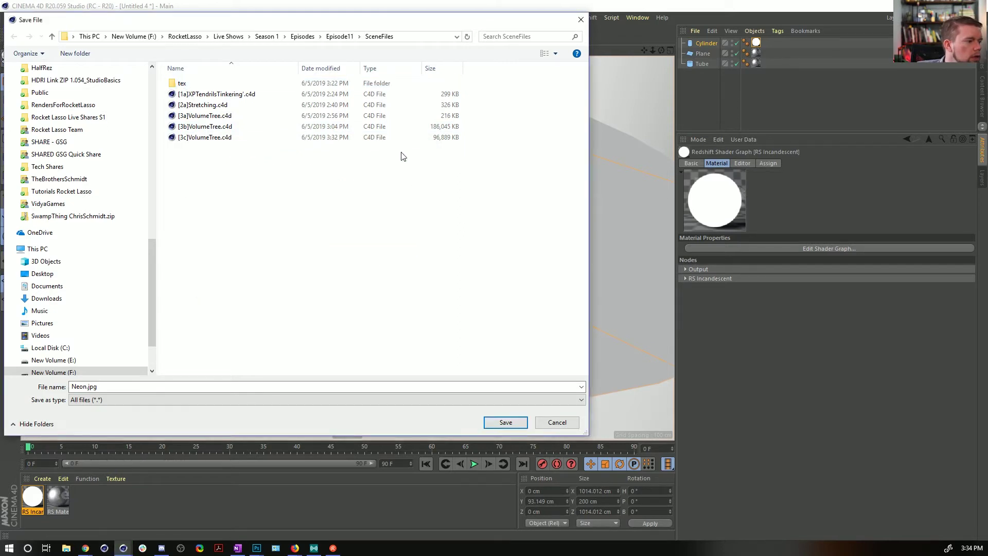
# - Save the scene in the SceneFiles folder as [4a]FunkyReflections.c4d
pyautogui.click(193, 137)
pyautogui.click(80, 386)
pyautogui.click(80, 386)
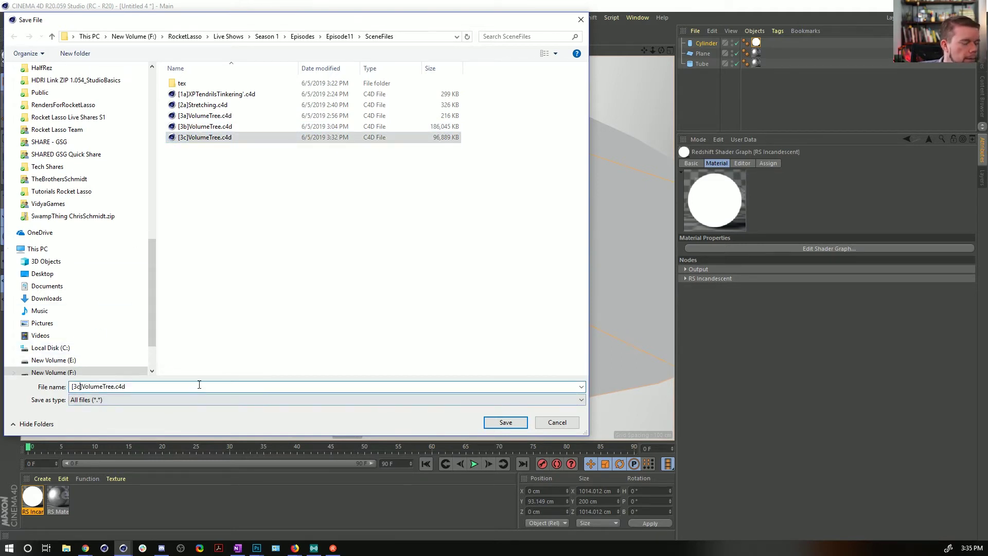
pyautogui.press('BackSpace')
pyautogui.press('BackSpace')
pyautogui.write('4a')
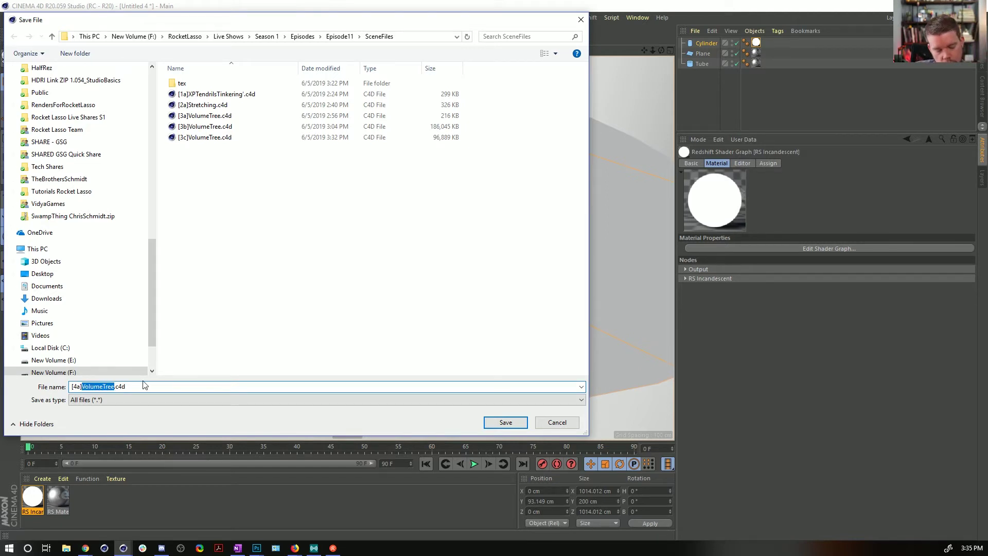
pyautogui.write('FunkyReflec')
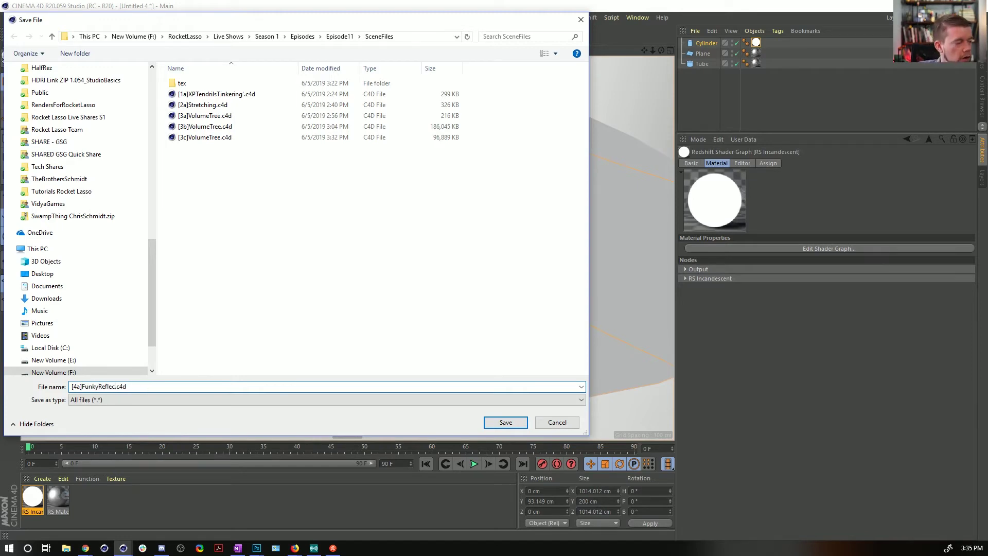
pyautogui.write('tions')
pyautogui.press('Return')
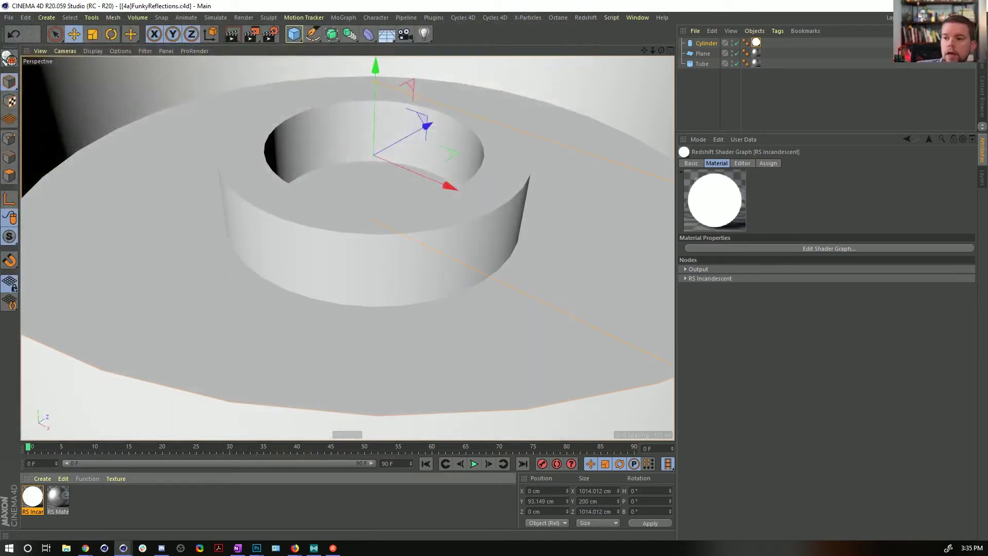
# - Open the Incandescent material's shader graph and add a Texture node
pyautogui.doubleClick(32, 497)
pyautogui.moveTo(638, 79); pyautogui.dragTo(599, 81)
pyautogui.click(533, 141)
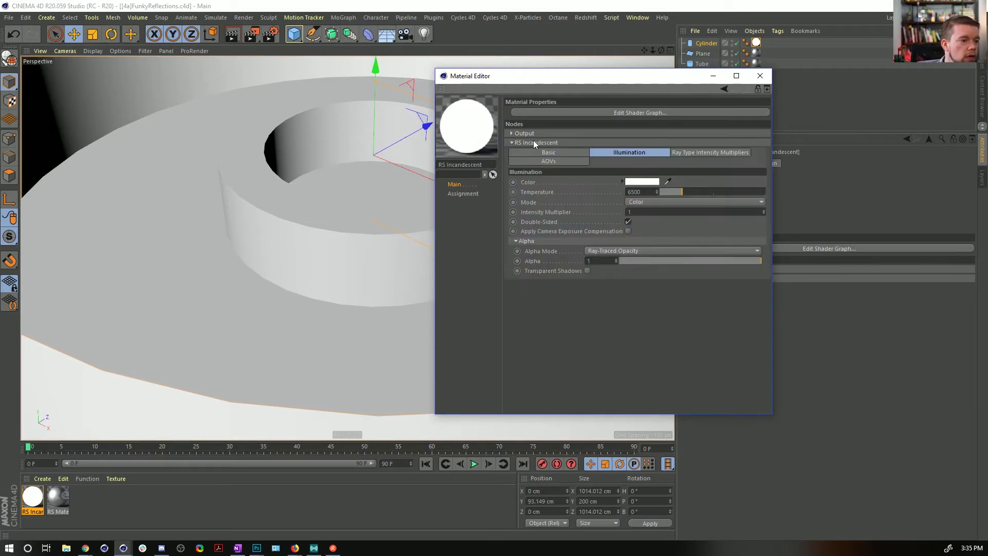
pyautogui.click(661, 112)
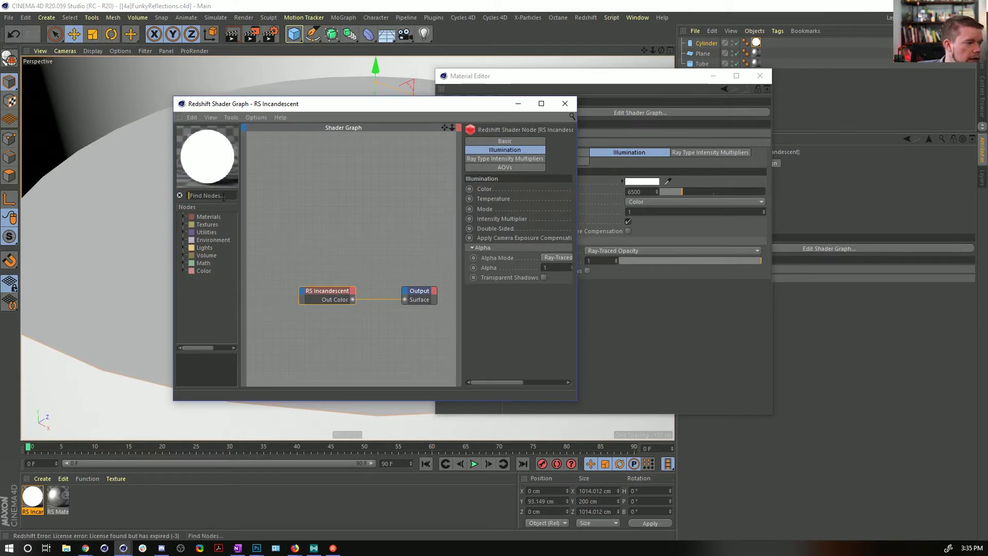
pyautogui.write('tex')
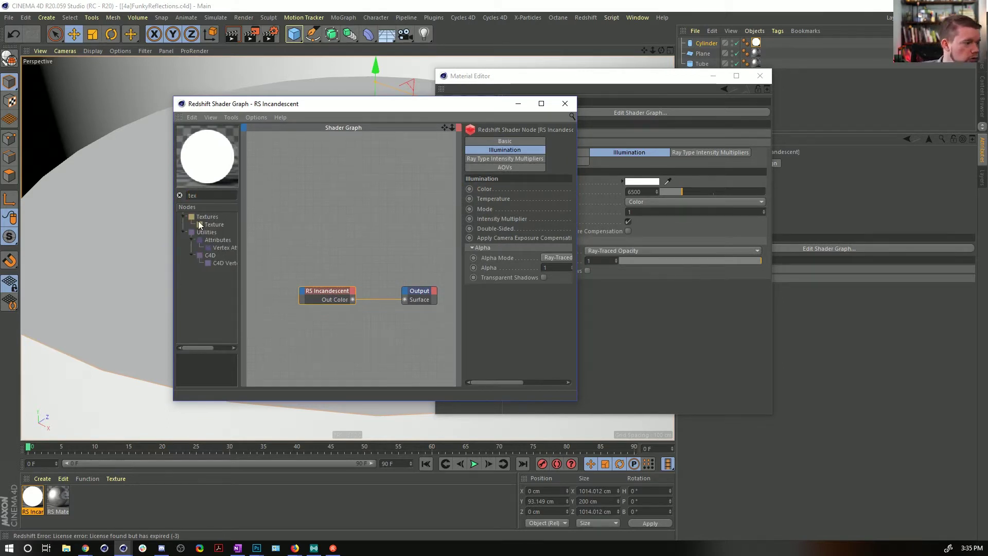
pyautogui.moveTo(199, 224); pyautogui.dragTo(309, 238)
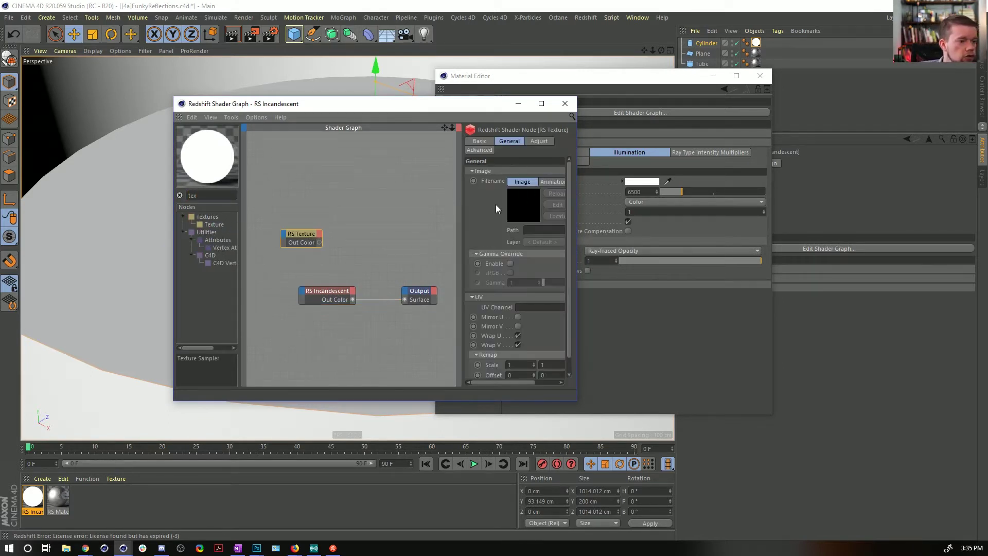
# - Load Neon.jpg into the Texture node and connect its Out Color to the RS Incandescent color input
pyautogui.click(551, 221)
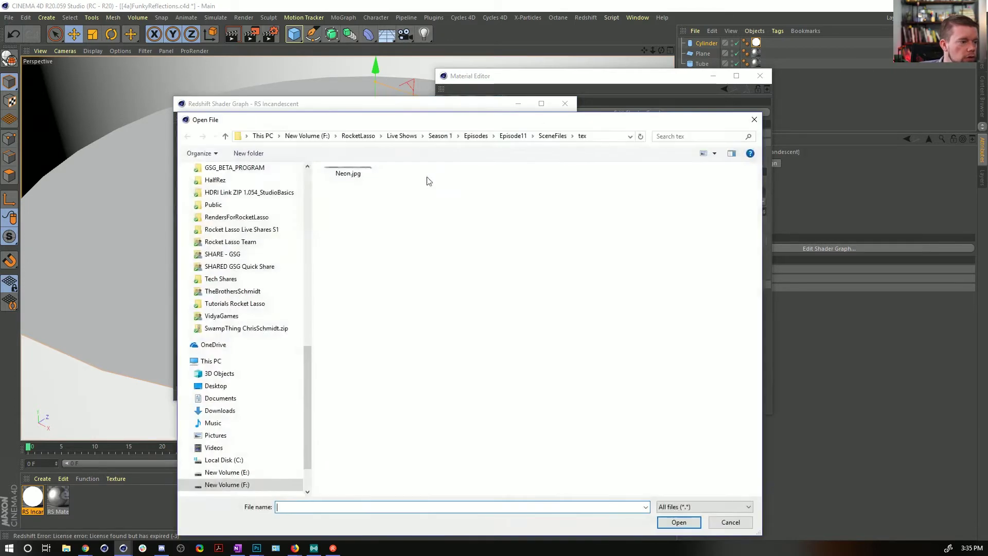
pyautogui.click(348, 173)
pyautogui.click(682, 522)
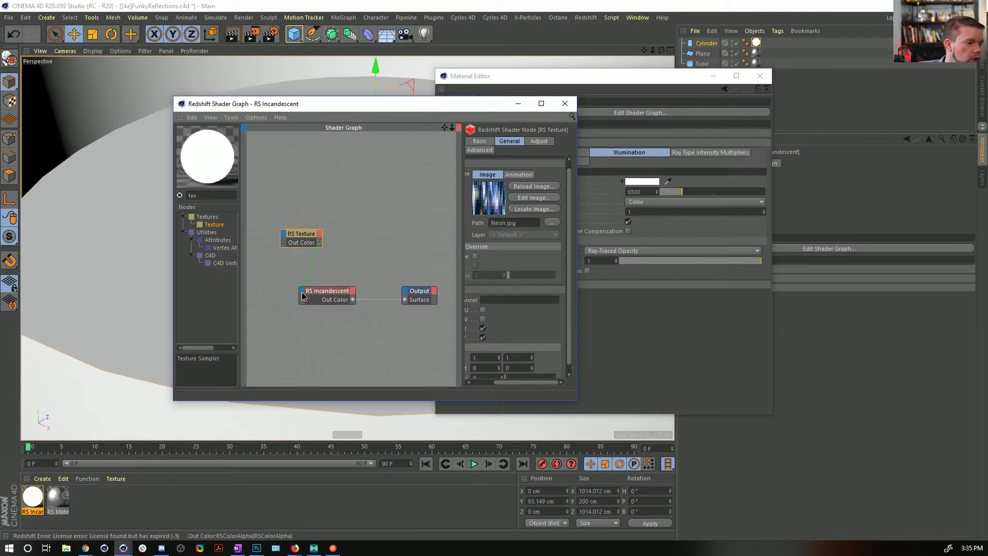
pyautogui.moveTo(303, 294); pyautogui.dragTo(303, 296)
pyautogui.moveTo(311, 303)
pyautogui.click(375, 301)
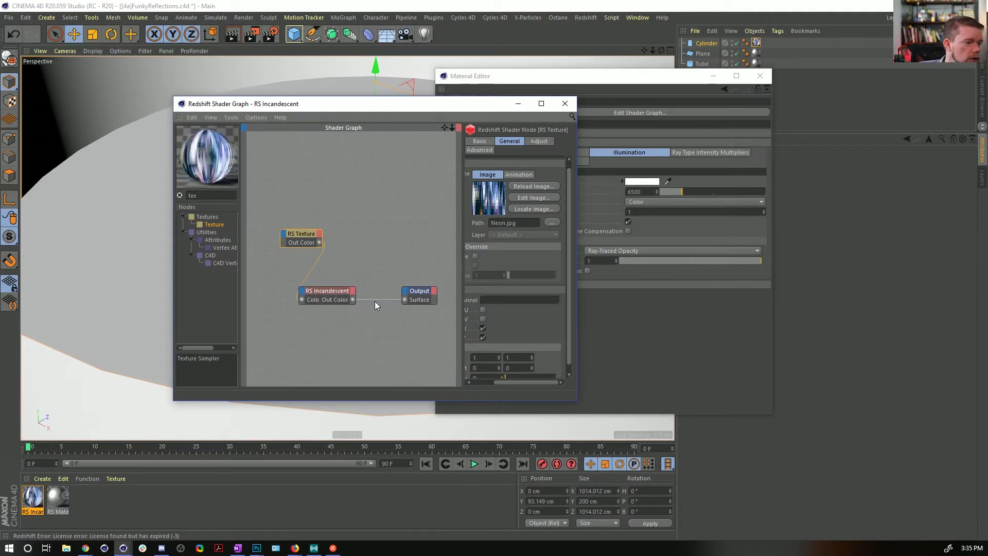
# - Close the shader graph and set the Incandescent material's intensity multiplier to 2
pyautogui.click(565, 103)
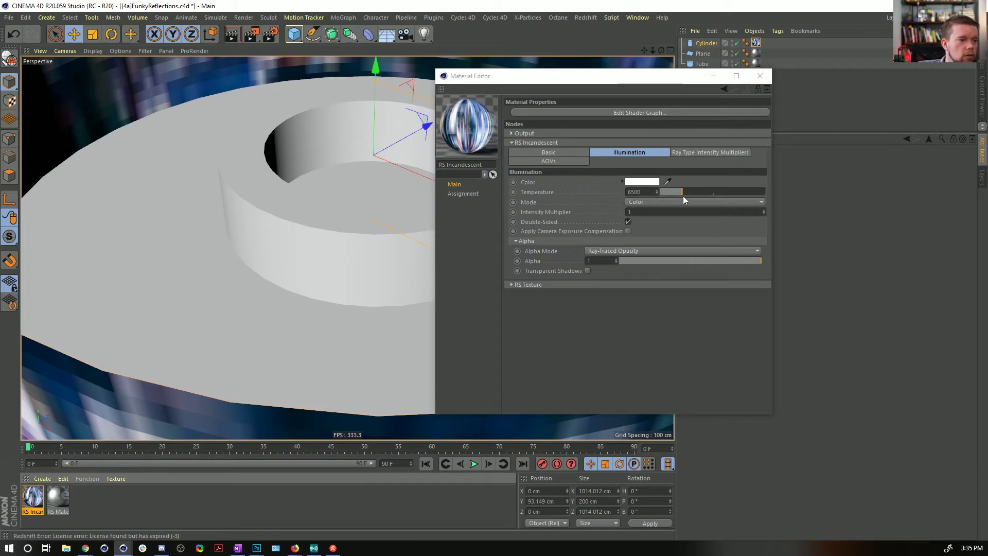
pyautogui.doubleClick(648, 209)
pyautogui.write('2')
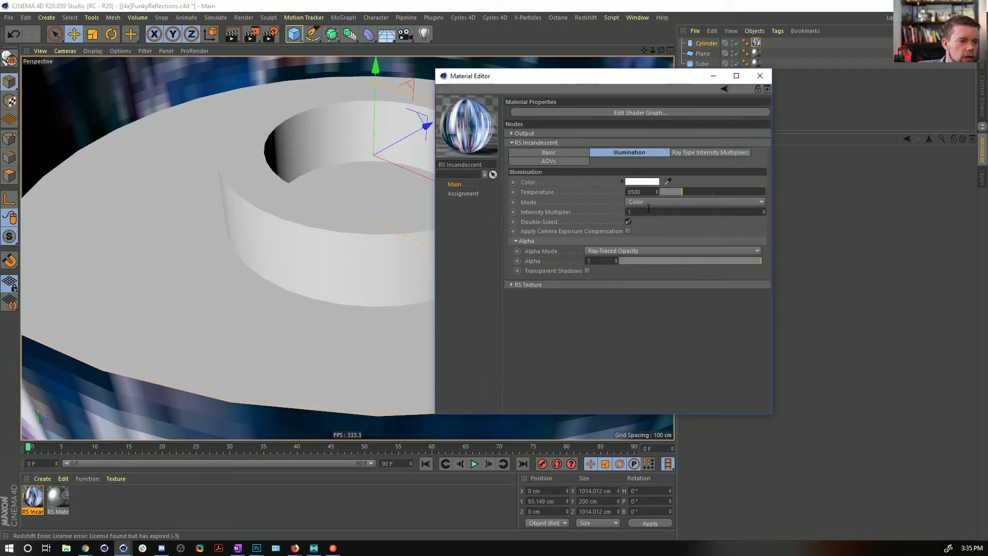
pyautogui.press('Return')
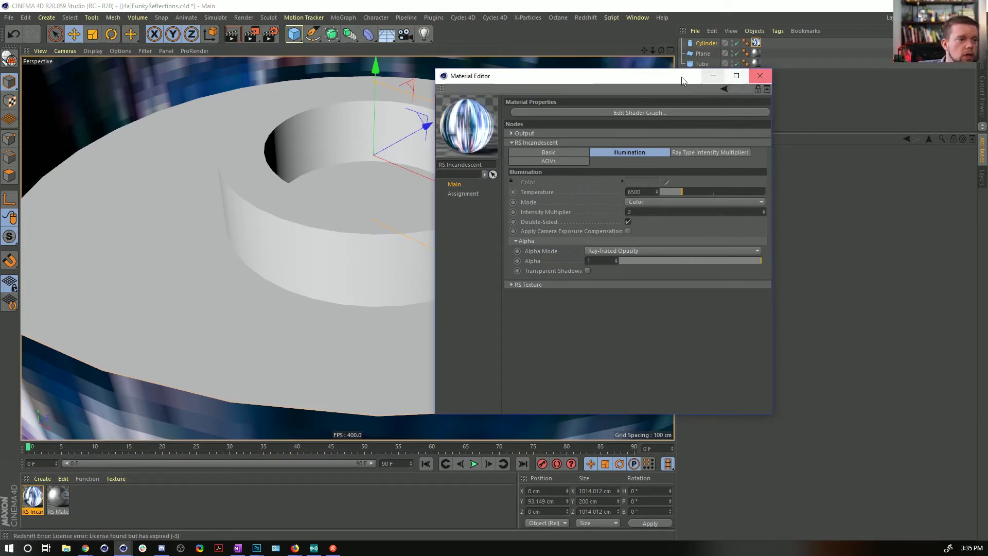
pyautogui.moveTo(656, 77); pyautogui.dragTo(783, 68)
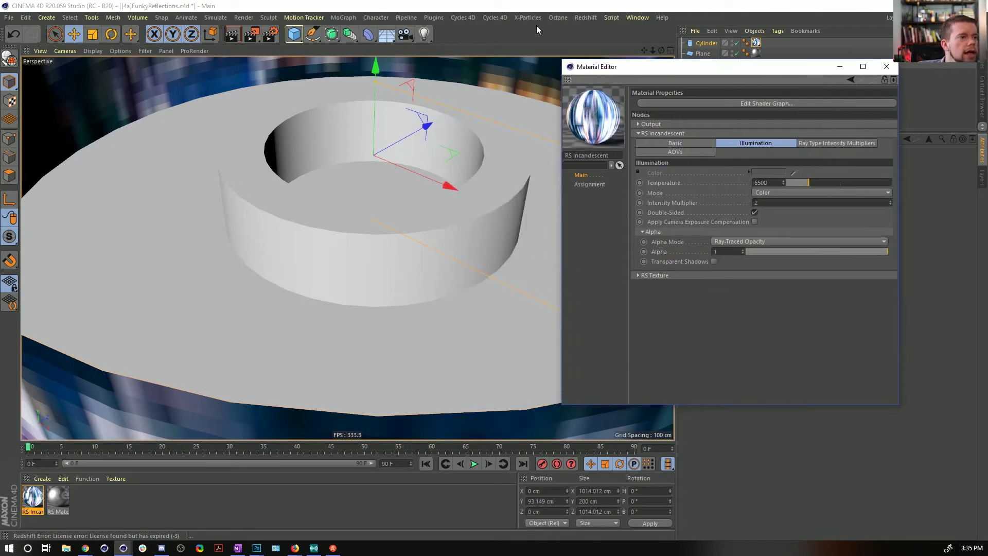
# - Open the Redshift RenderView and start a progressive render of the scene
pyautogui.click(585, 17)
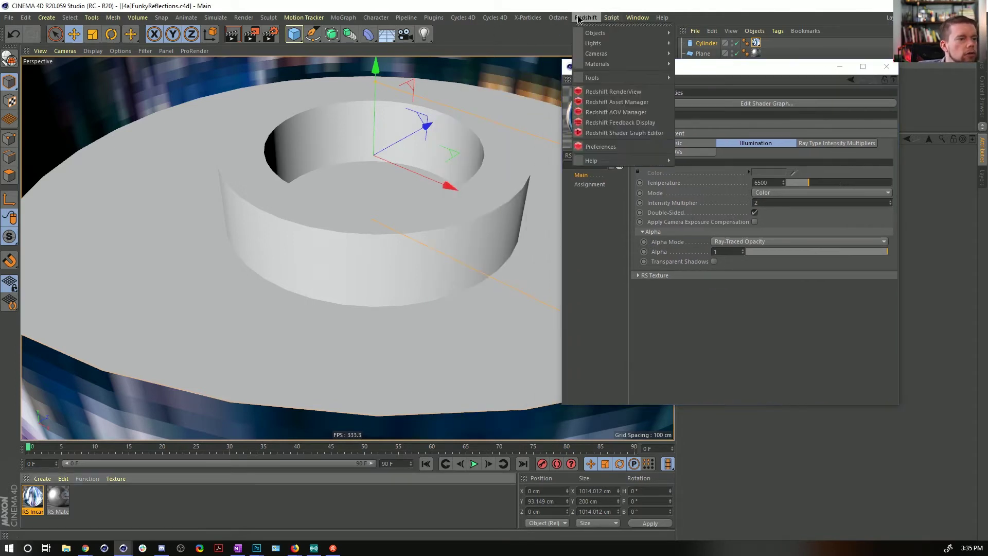
pyautogui.click(626, 92)
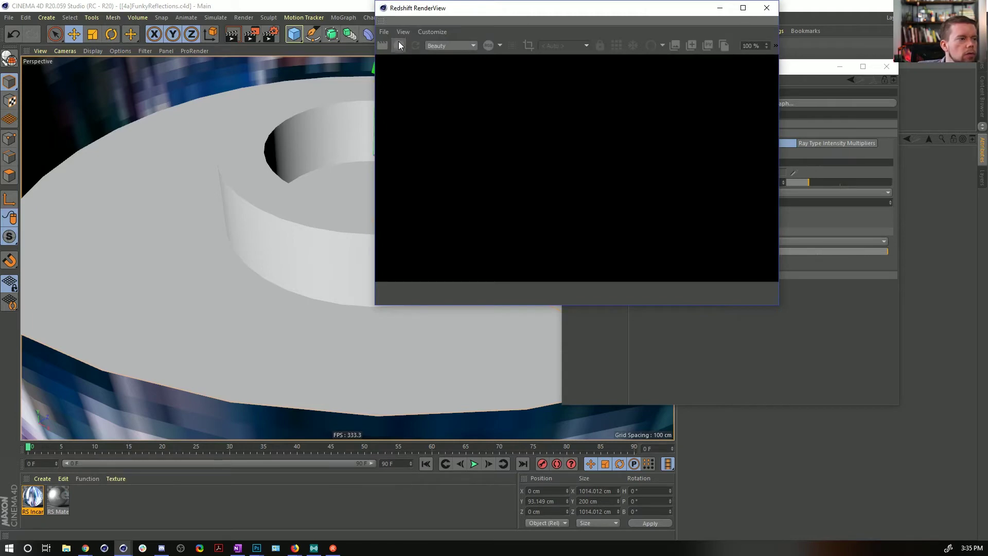
pyautogui.moveTo(463, 21); pyautogui.dragTo(287, 43)
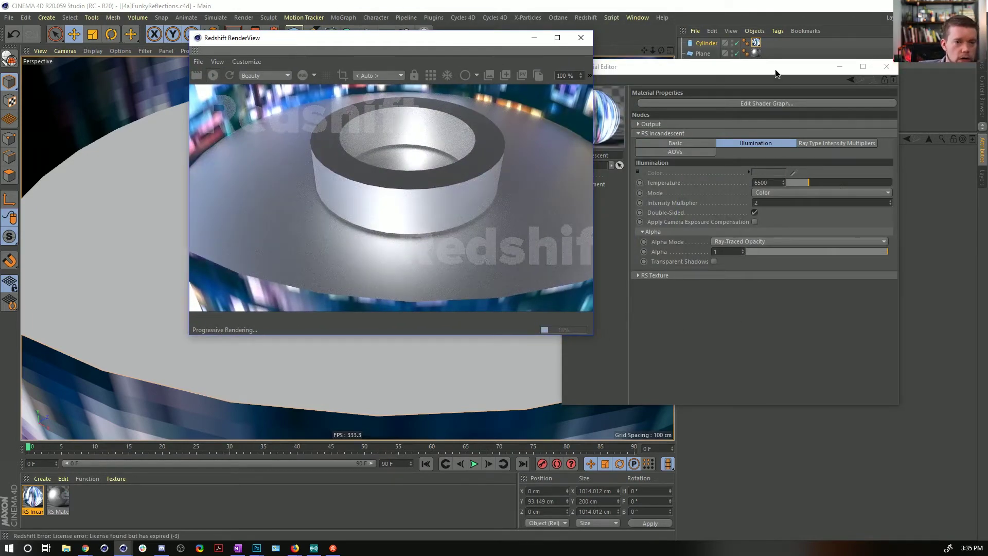
# - Close the Material Editor, move the render window aside, and try raising the cylinder above the ring before undoing the last move
pyautogui.click(886, 66)
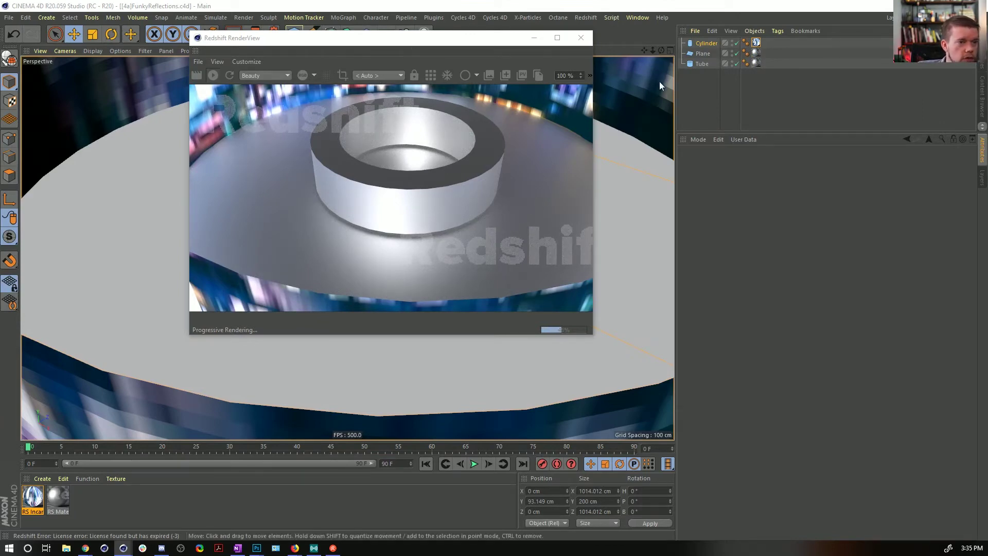
pyautogui.click(701, 64)
pyautogui.click(705, 43)
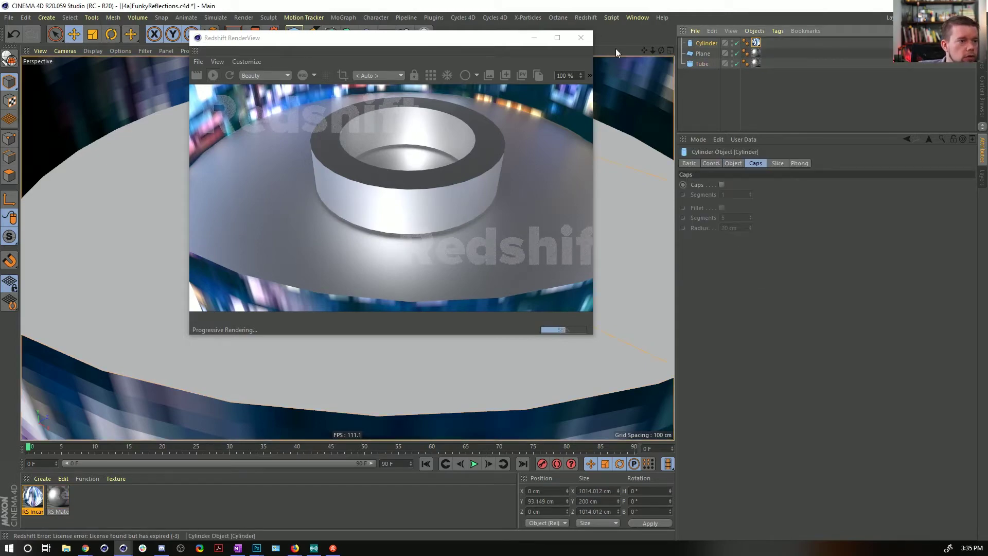
pyautogui.moveTo(489, 44); pyautogui.dragTo(399, 160)
pyautogui.moveTo(376, 83); pyautogui.dragTo(376, 36)
pyautogui.moveTo(386, 125); pyautogui.dragTo(380, 85)
pyautogui.moveTo(374, 122); pyautogui.dragTo(374, 95)
pyautogui.hotkey('ctrl', 'z')
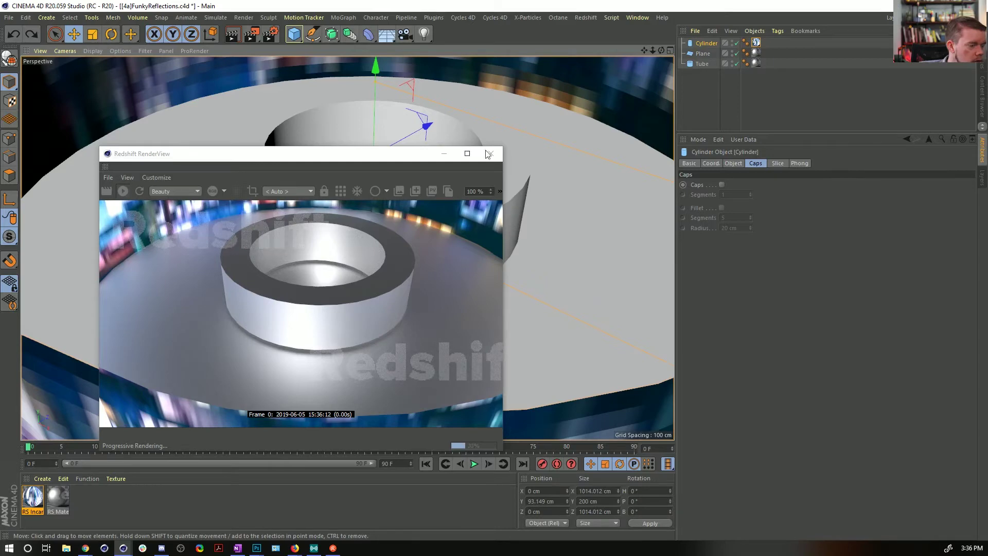
# - Set the Incandescent material's intensity multiplier to 22 and close the Material Editor
pyautogui.doubleClick(32, 497)
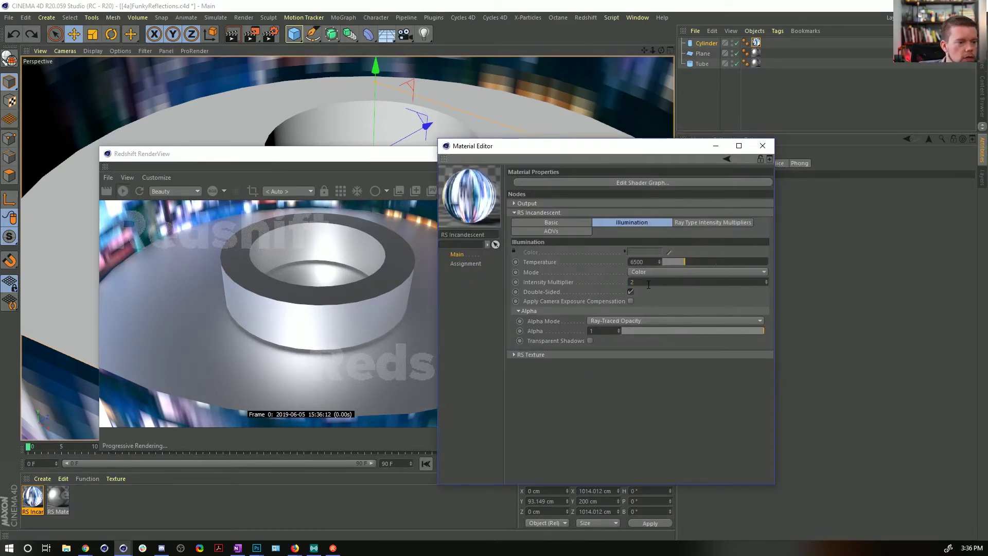
pyautogui.write('2')
pyautogui.press('Return')
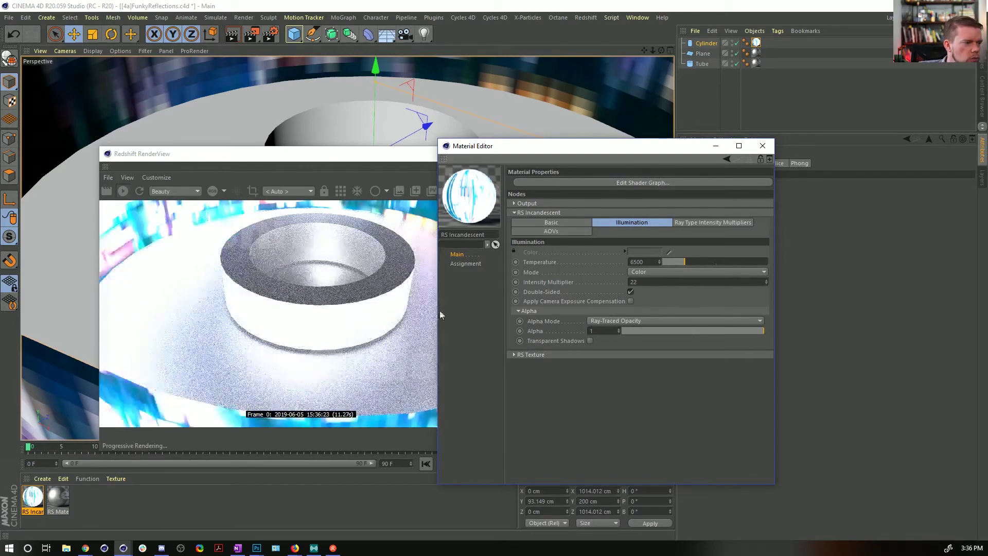
pyautogui.click(762, 146)
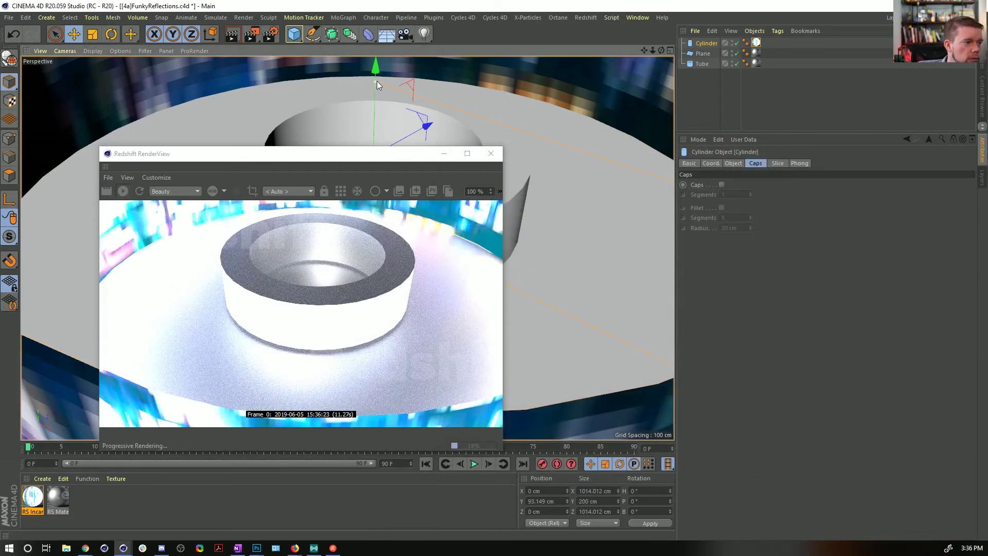
# - Raise the cylinder to about 499 cm on Y and try scaling it up to about 2336 cm wide
pyautogui.moveTo(377, 81); pyautogui.dragTo(377, 43)
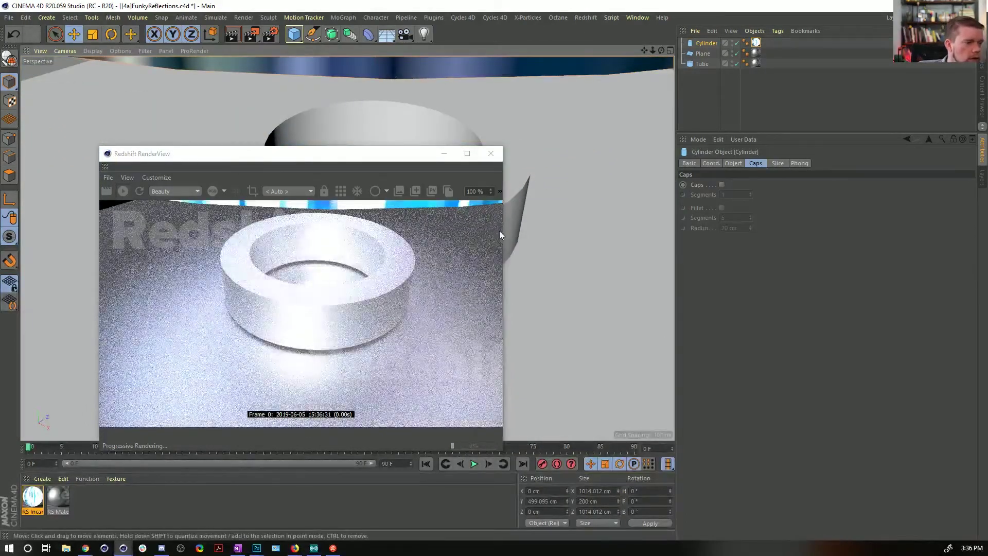
pyautogui.keyDown('alt'); pyautogui.moveTo(562, 271); pyautogui.dragTo(545, 200); pyautogui.keyUp('alt')
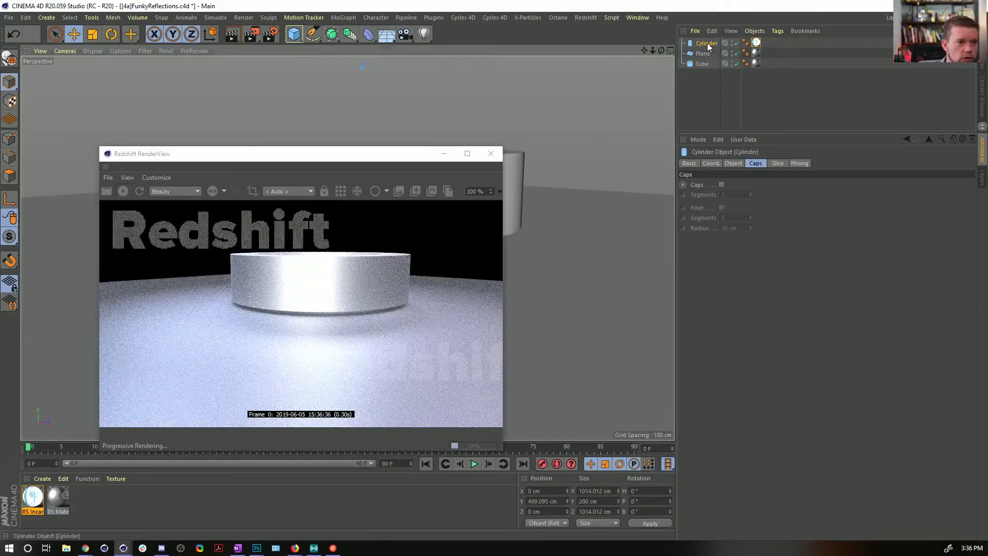
pyautogui.press('t')
pyautogui.moveTo(324, 124); pyautogui.dragTo(309, 134)
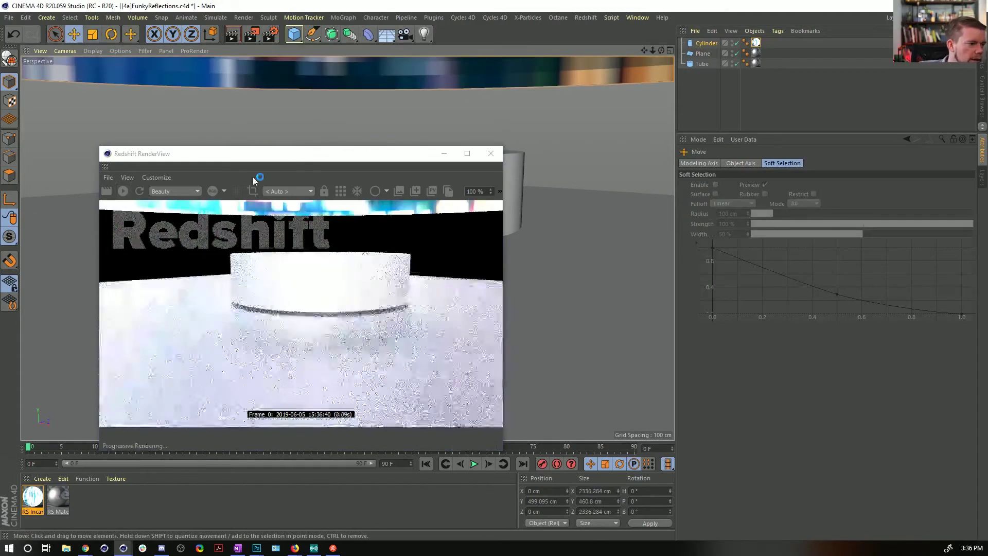
pyautogui.press('e')
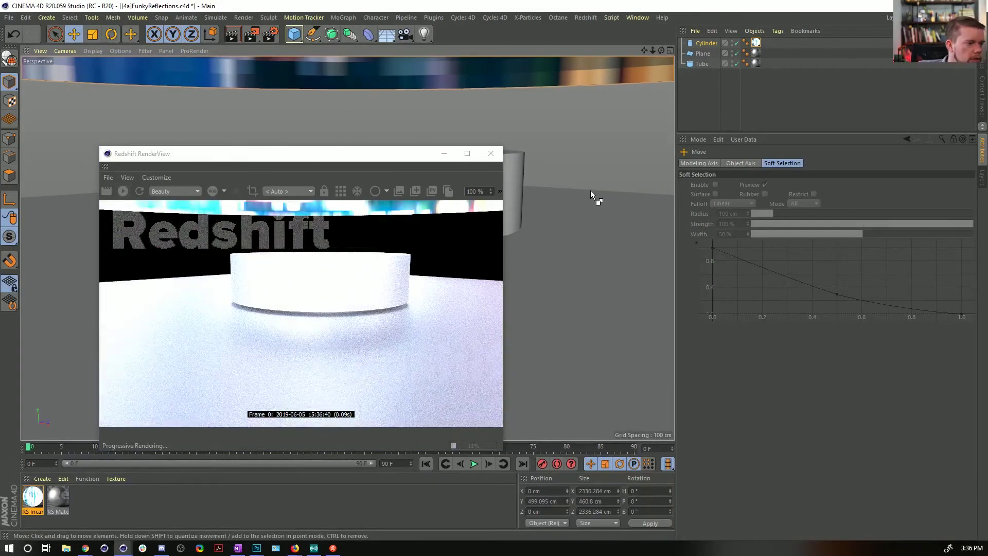
pyautogui.click(736, 101)
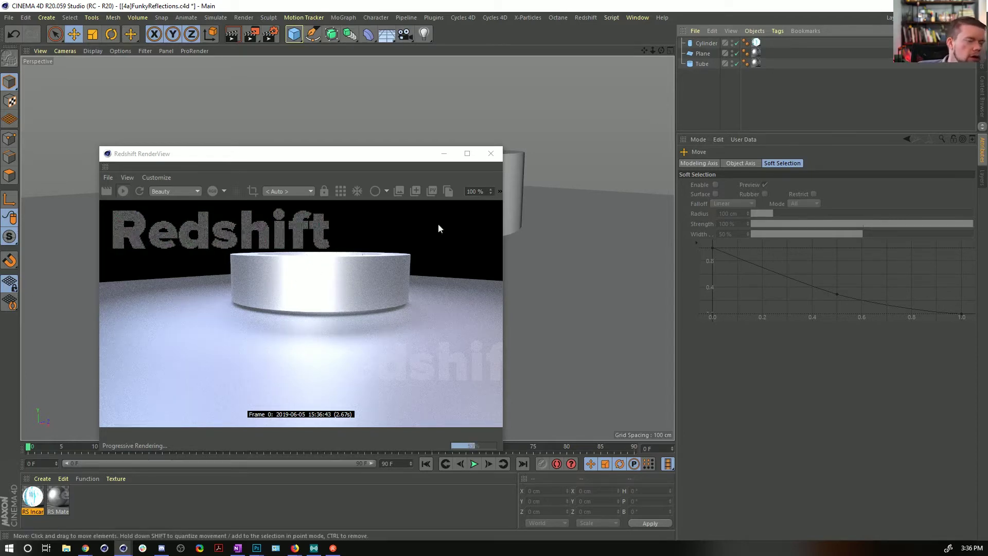
# - Replace the cylinder with a new Cone that takes over its incandescent material tag
pyautogui.click(709, 45)
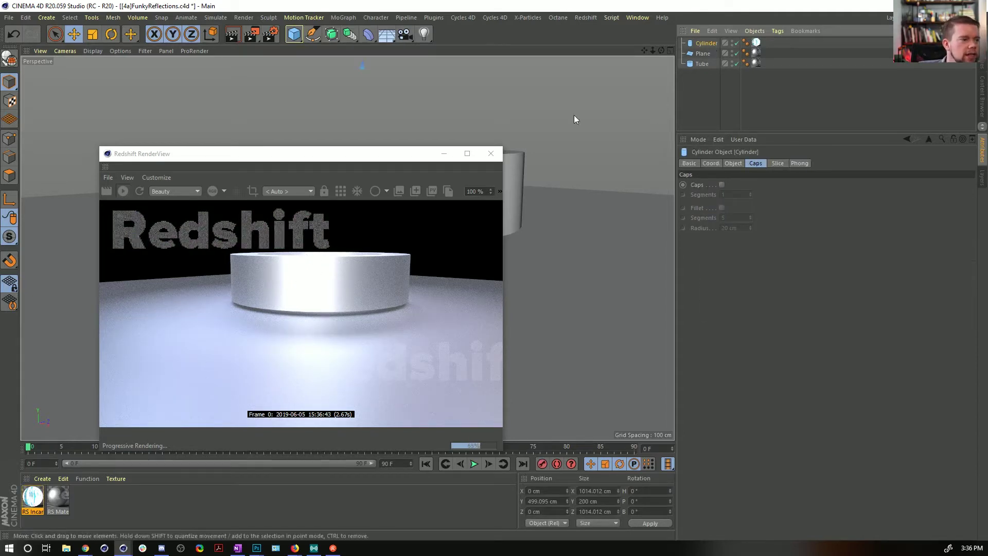
pyautogui.moveTo(294, 34); pyautogui.dragTo(518, 91)
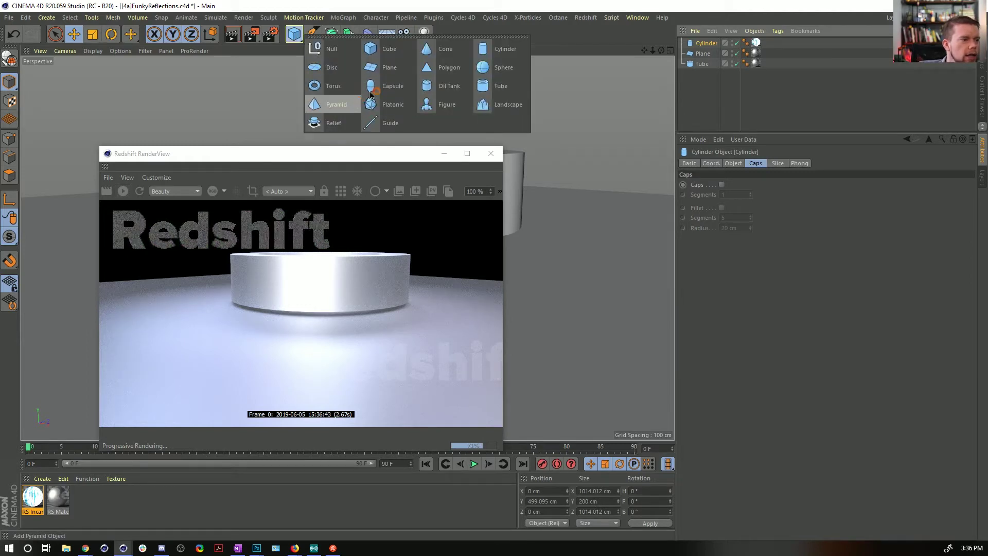
pyautogui.click(446, 48)
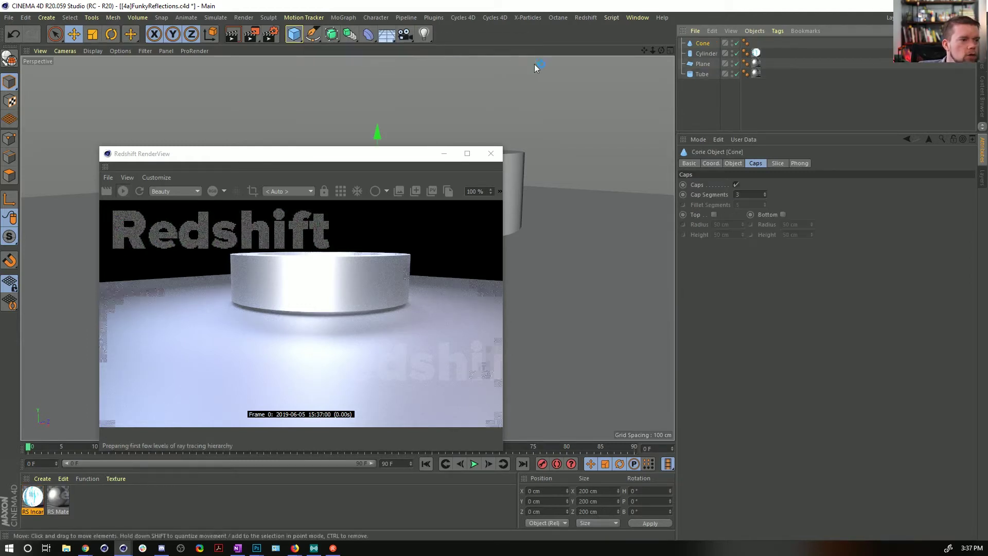
pyautogui.moveTo(755, 52); pyautogui.dragTo(756, 43)
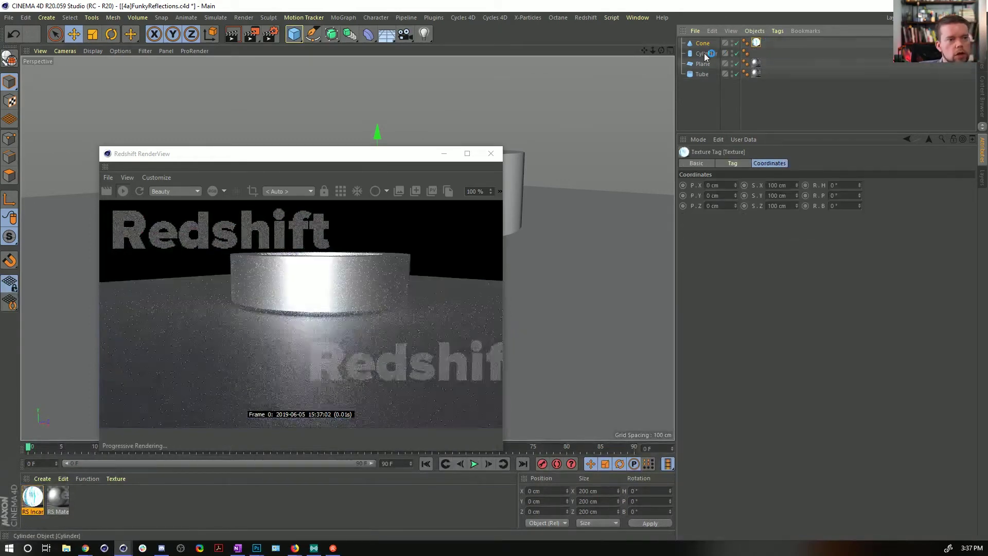
pyautogui.click(704, 53)
pyautogui.press('Delete')
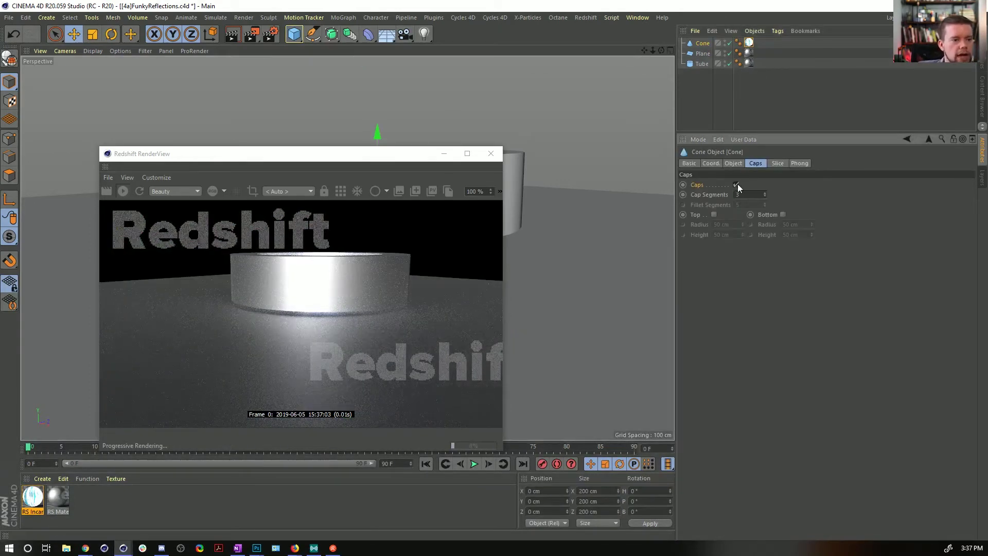
# - Flatten and widen the cone with a bottom radius of 931 cm and a height of 1 cm
pyautogui.click(732, 164)
pyautogui.click(775, 204)
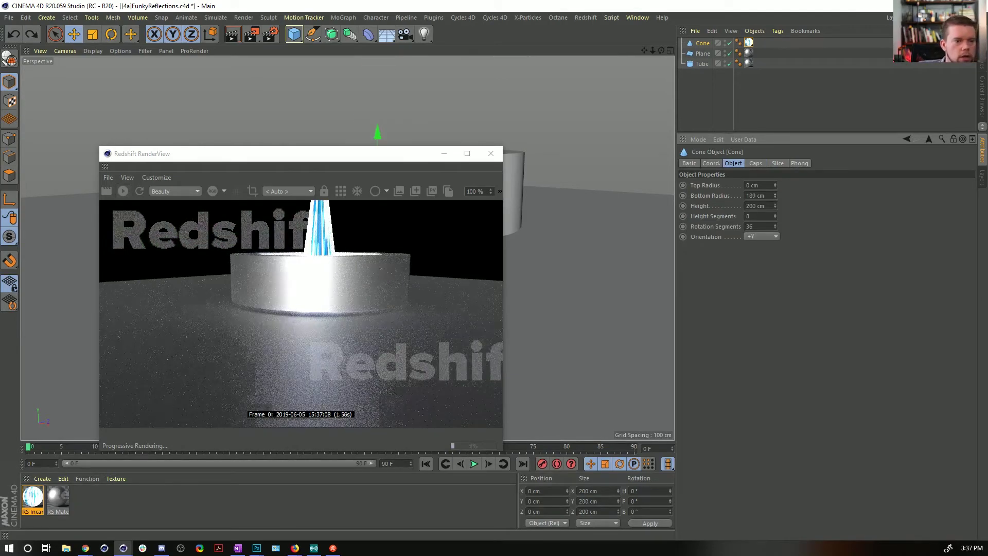
pyautogui.moveTo(776, 195); pyautogui.dragTo(777, 187)
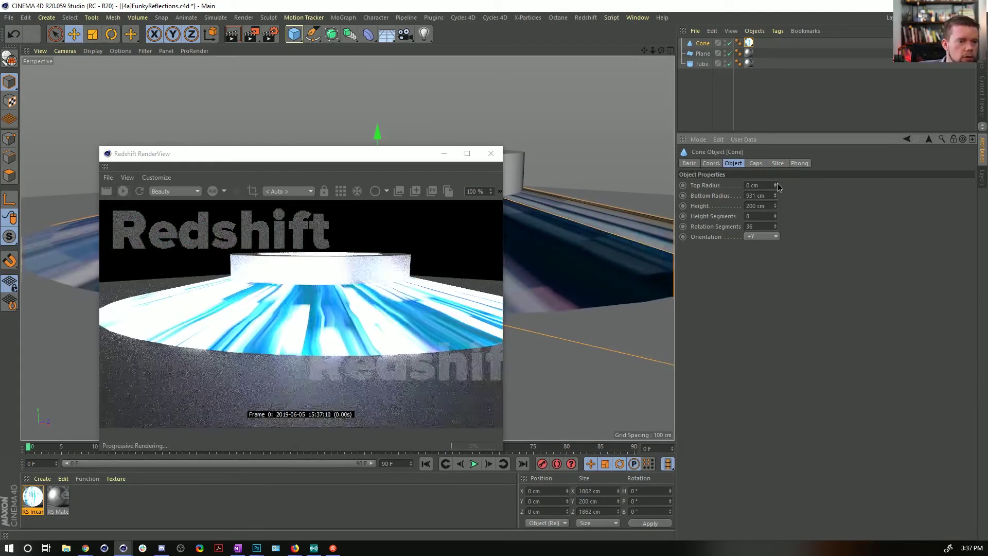
pyautogui.write('0')
pyautogui.press('Return')
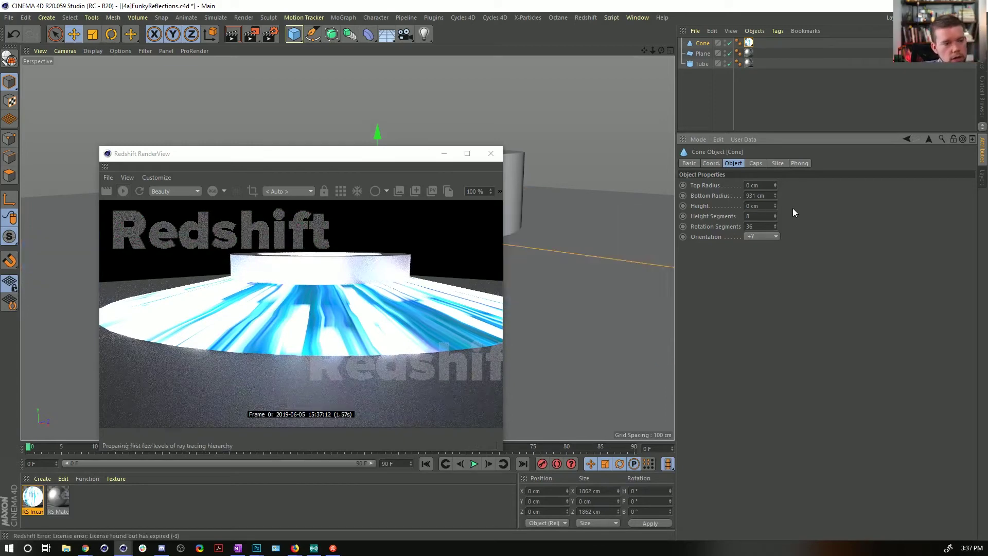
pyautogui.click(775, 204)
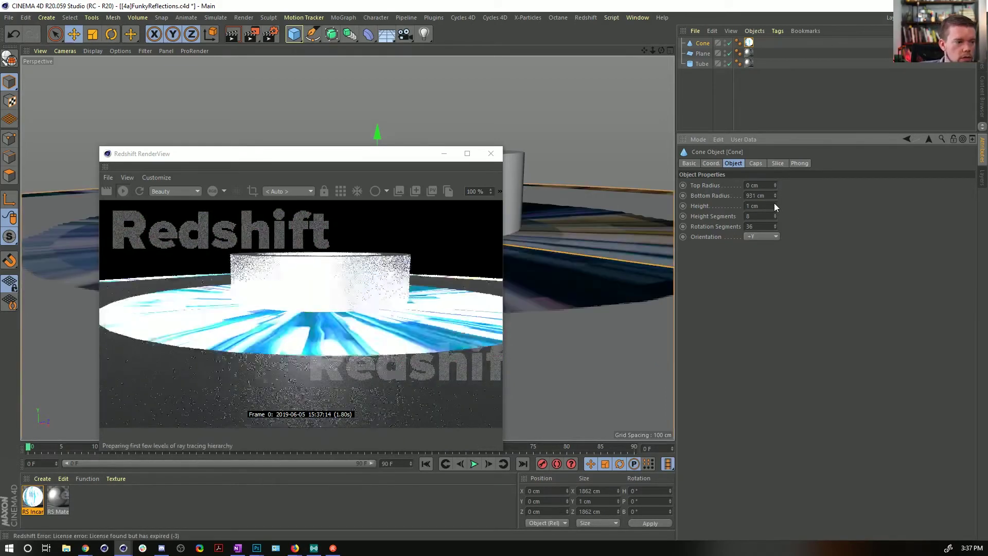
# - Raise the flat cone to about 240 cm on Y, scale it down to about 328 cm wide, and save the project
pyautogui.moveTo(377, 132); pyautogui.dragTo(378, 77)
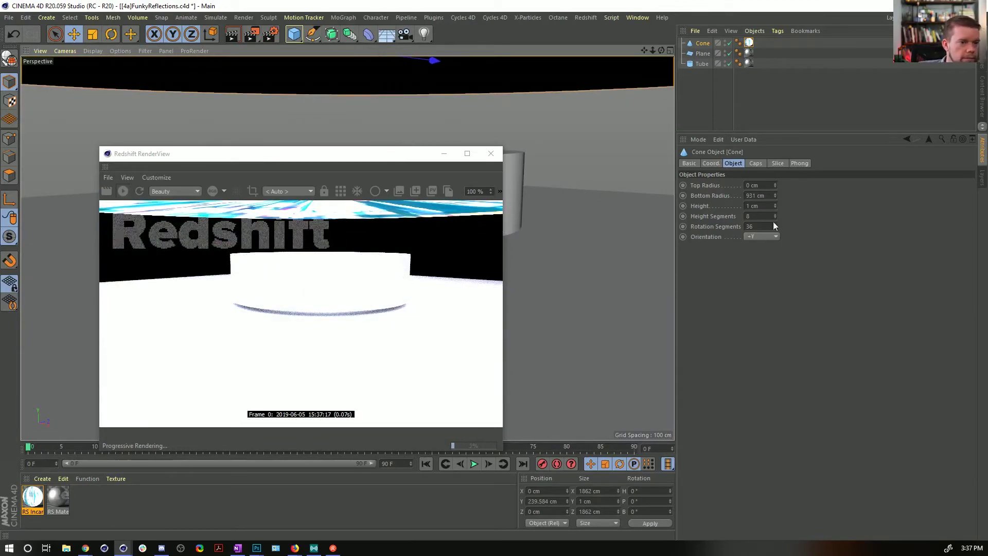
pyautogui.moveTo(775, 185)
pyautogui.mouseDown()
pyautogui.moveTo(784, 211)
pyautogui.moveTo(775, 170)
pyautogui.moveTo(774, 196)
pyautogui.mouseUp()
pyautogui.press('t')
pyautogui.moveTo(591, 91); pyautogui.dragTo(390, 169)
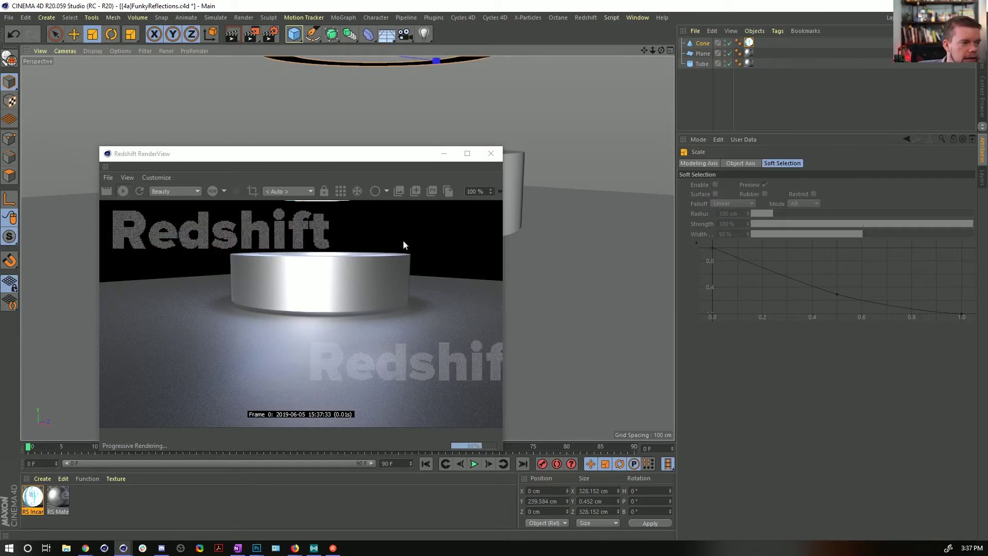
pyautogui.hotkey('ctrl', 's')
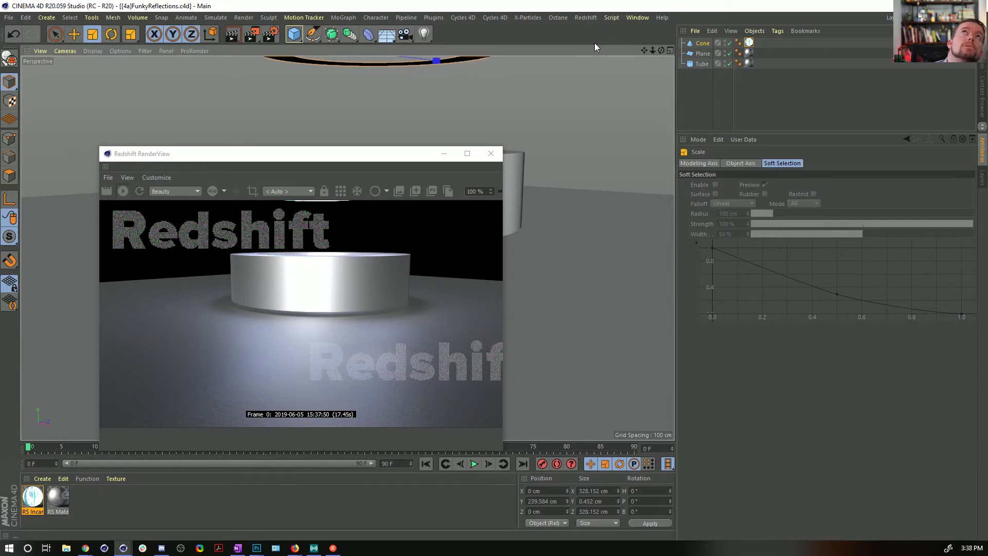
# - Close the RenderView and start a new project containing a Figure object
pyautogui.click(490, 154)
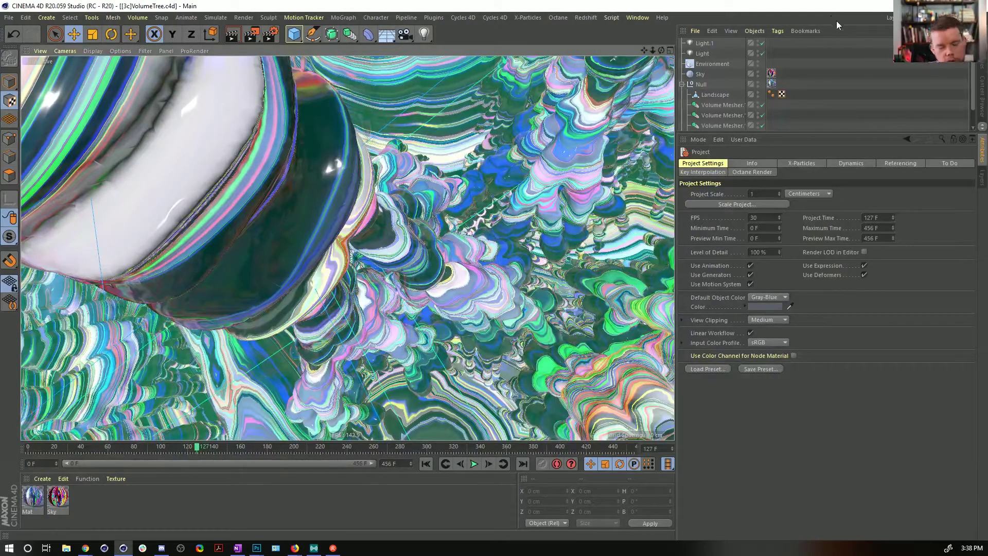
pyautogui.hotkey('ctrl', 'n')
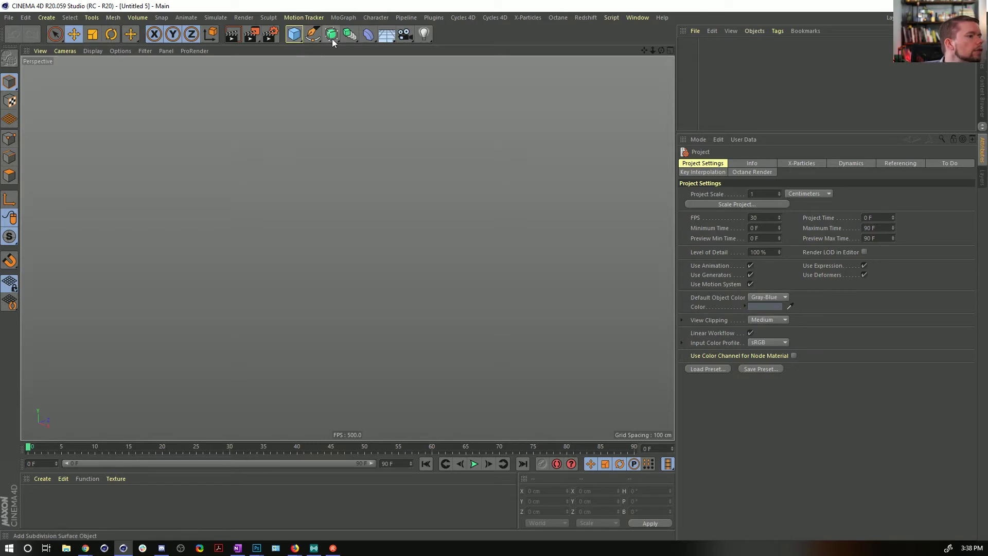
pyautogui.click(294, 34)
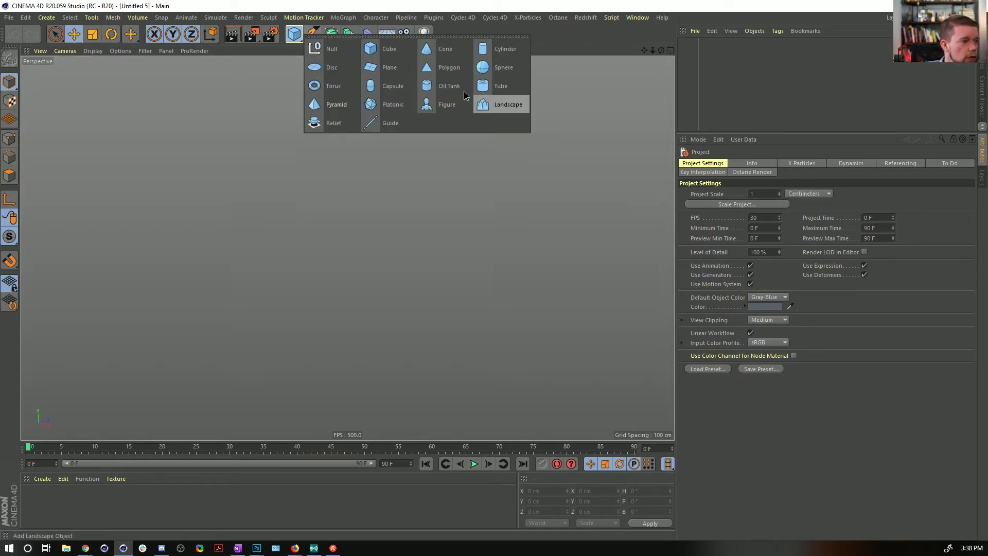
pyautogui.click(436, 104)
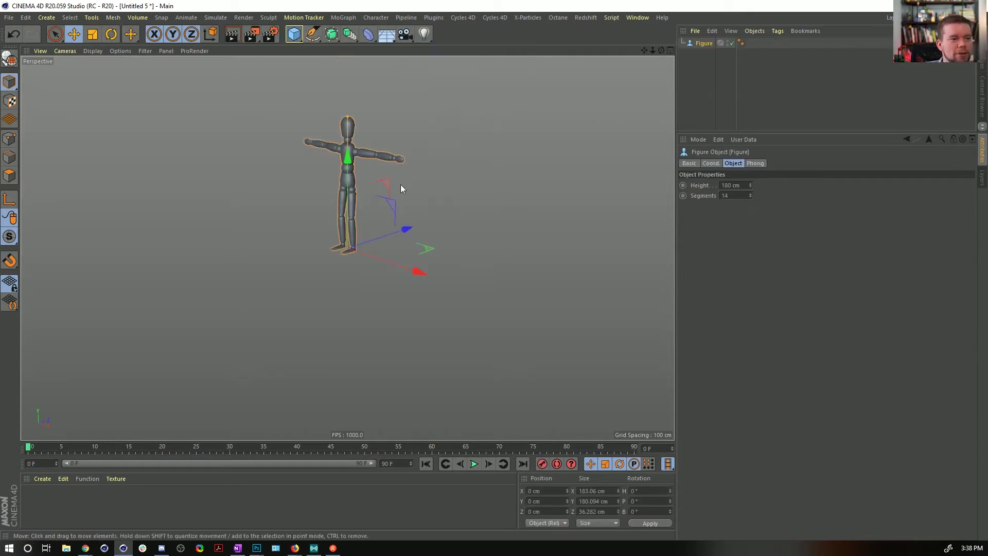
# - Add a Null, make the Figure its child, and lower the figure about 125 cm below it
pyautogui.click(294, 34)
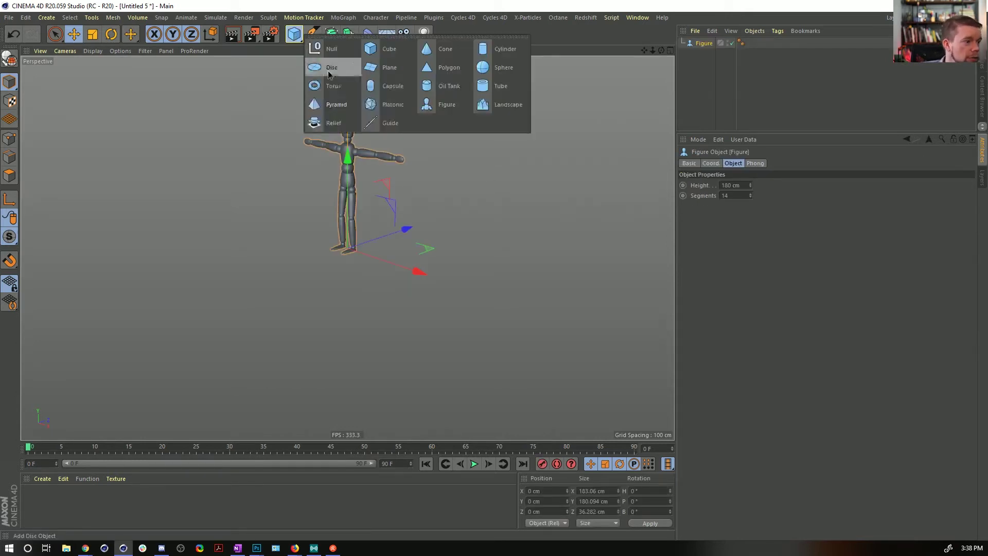
pyautogui.click(308, 48)
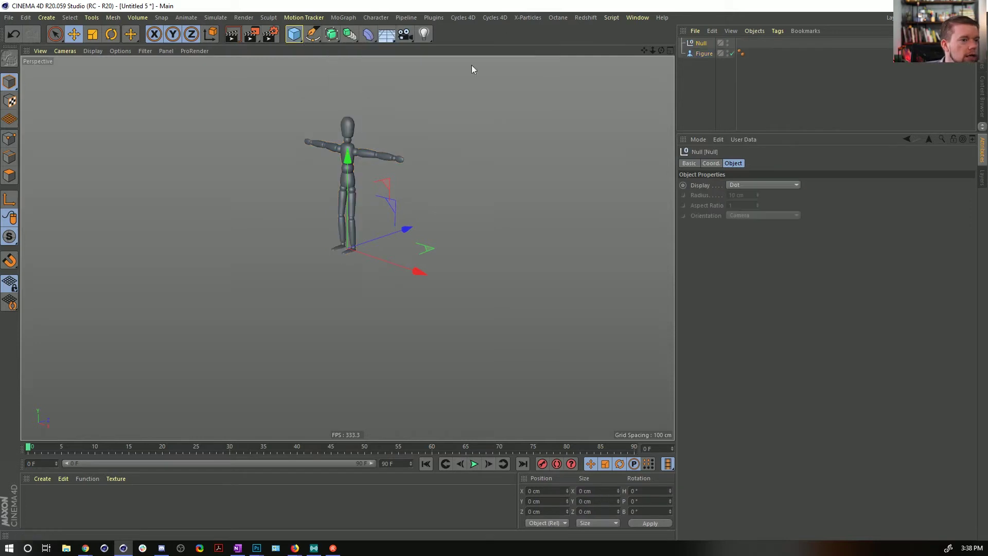
pyautogui.click(702, 43)
pyautogui.click(709, 54)
pyautogui.press('e')
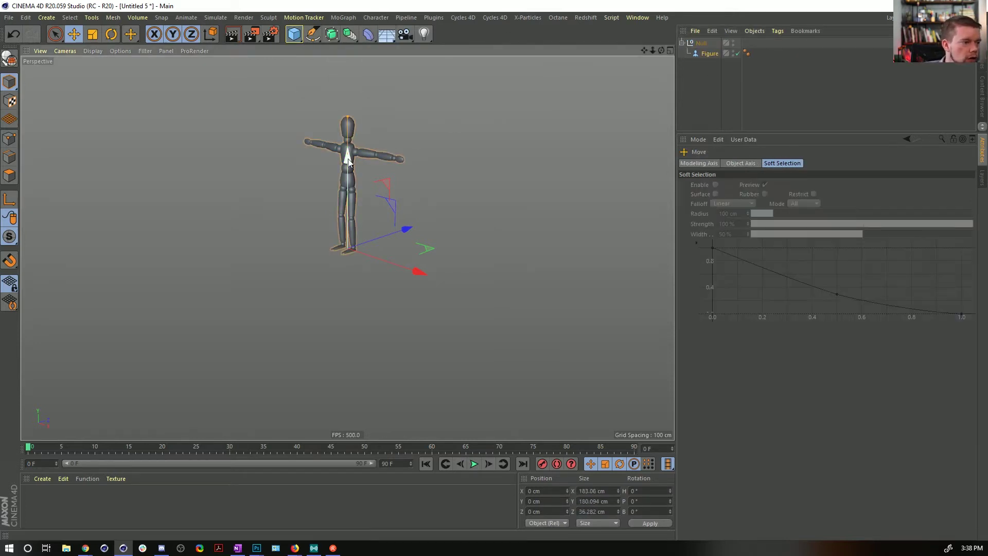
pyautogui.moveTo(348, 163); pyautogui.dragTo(360, 255)
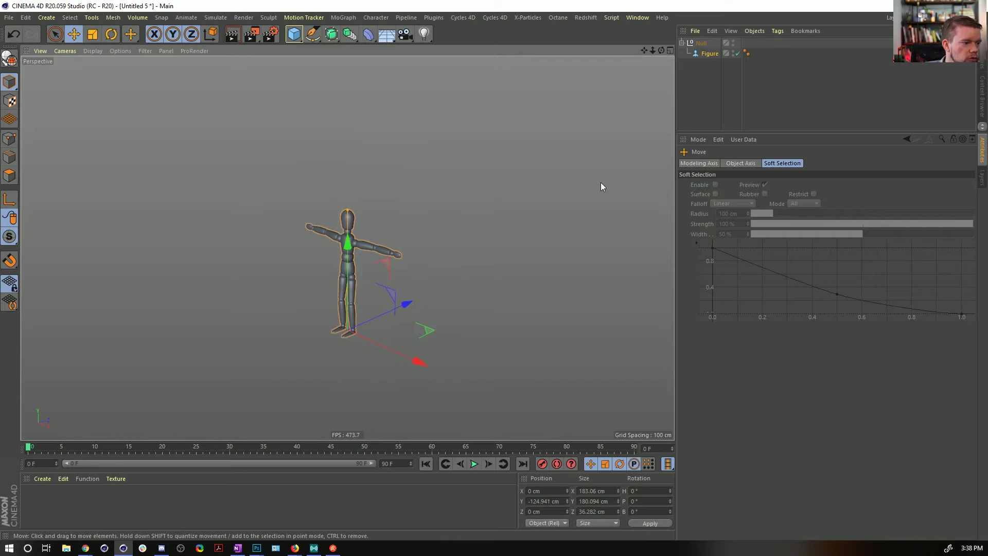
pyautogui.click(703, 43)
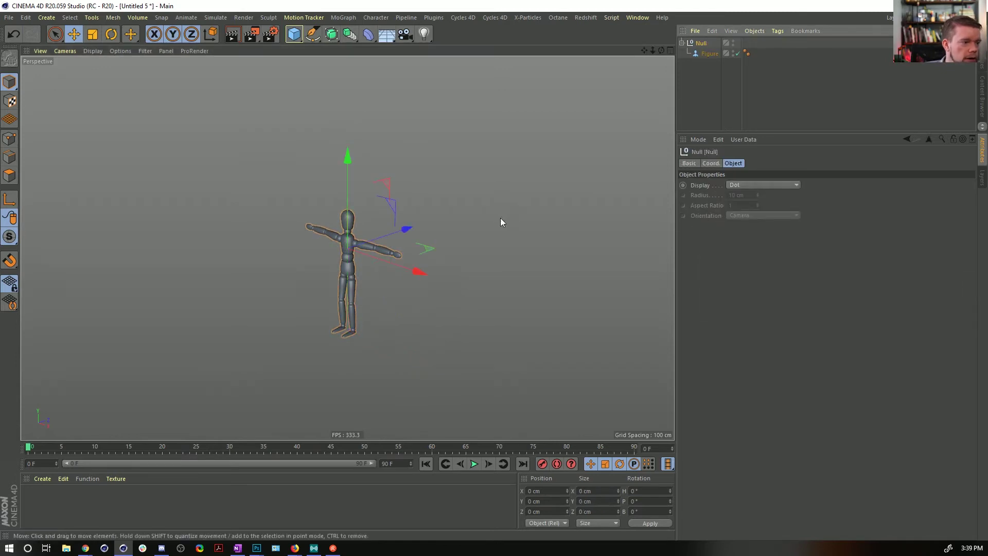
pyautogui.click(313, 34)
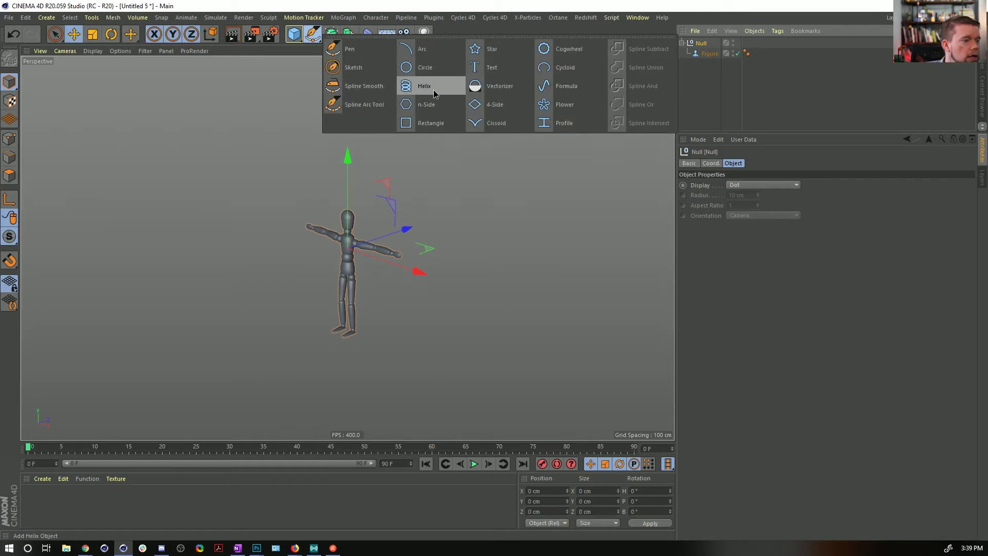
pyautogui.click(433, 88)
pyautogui.hotkey('ctrl', 'z')
# - Draw a looping Bezier spline with the Pen in the top view, starting at the figure, crossing over itself, and ending back at the figure
pyautogui.press('F2')
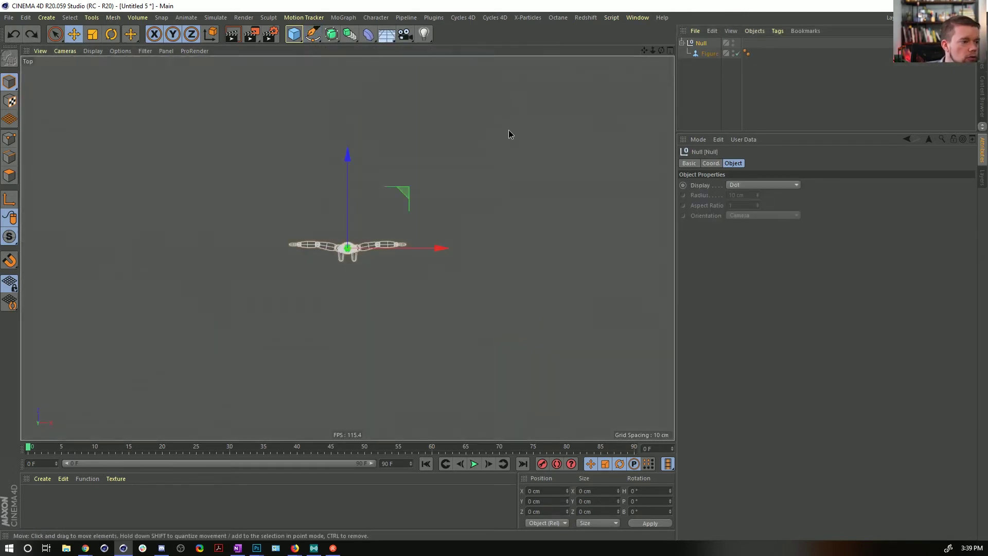
pyautogui.scroll(-5, 463, 170)
pyautogui.click(319, 36)
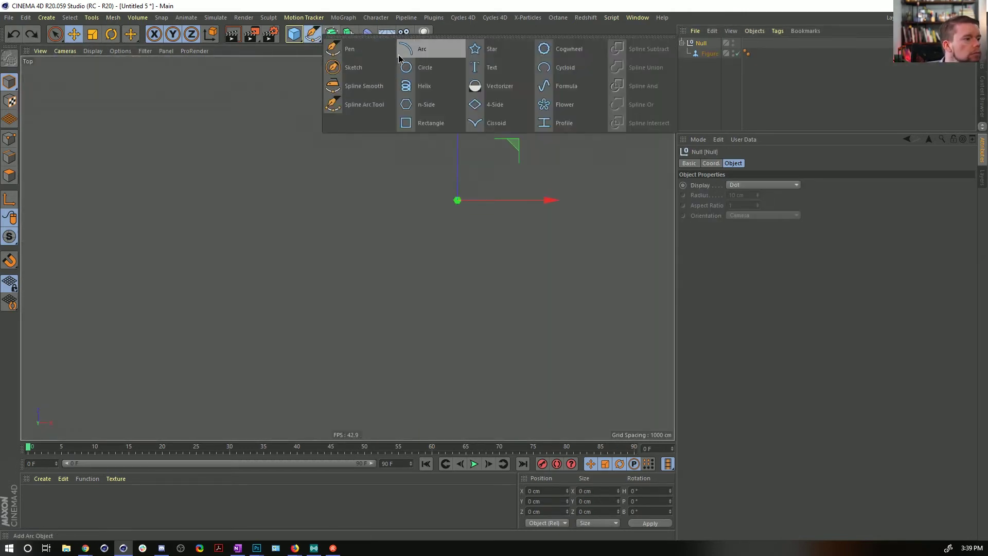
pyautogui.click(376, 48)
pyautogui.scroll(-3, 498, 152)
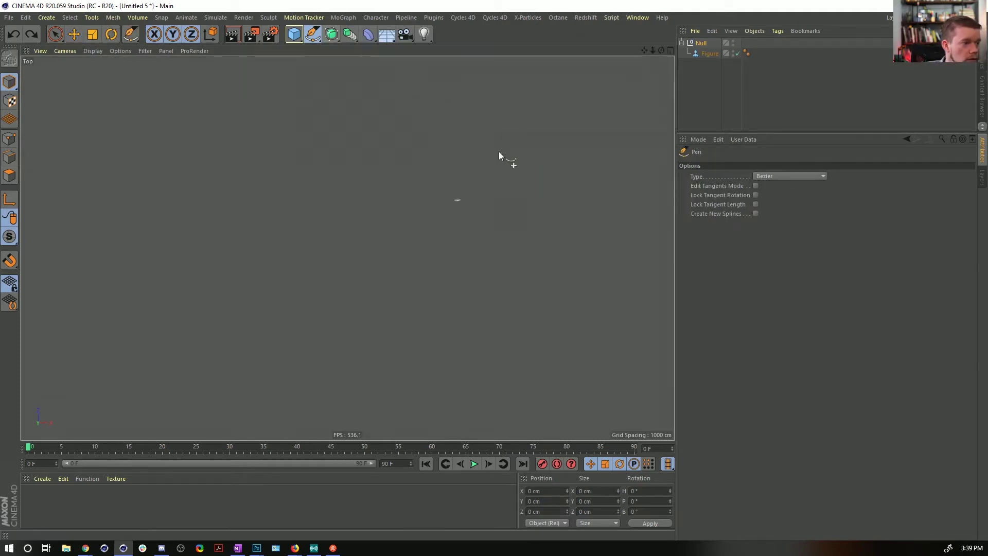
pyautogui.scroll(3, 423, 227)
pyautogui.keyDown('alt'); pyautogui.moveTo(472, 171); pyautogui.dragTo(588, 151, button='right'); pyautogui.keyUp('alt')
pyautogui.keyDown('alt'); pyautogui.moveTo(596, 181); pyautogui.dragTo(420, 220, button='middle'); pyautogui.keyUp('alt')
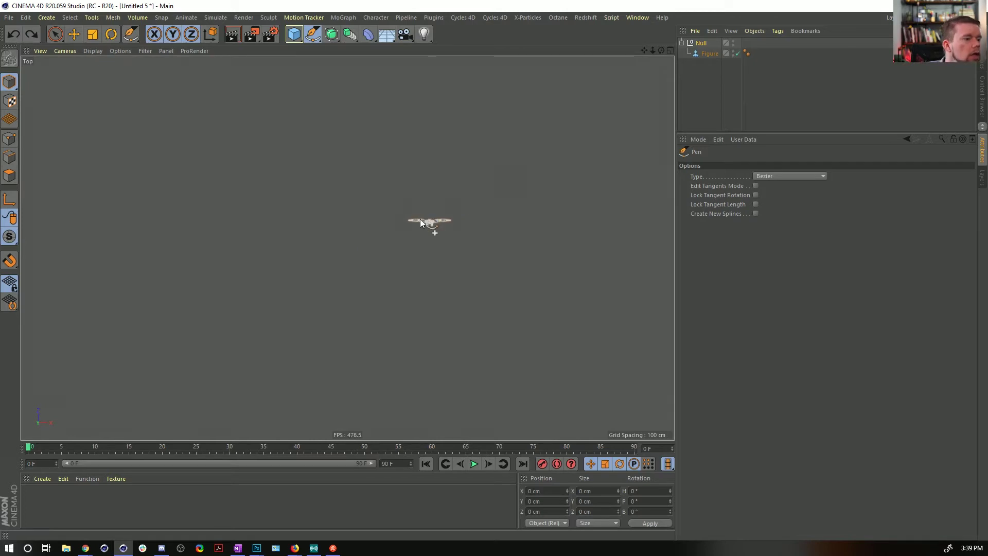
pyautogui.moveTo(420, 222); pyautogui.dragTo(383, 172)
pyautogui.moveTo(141, 120); pyautogui.dragTo(83, 210)
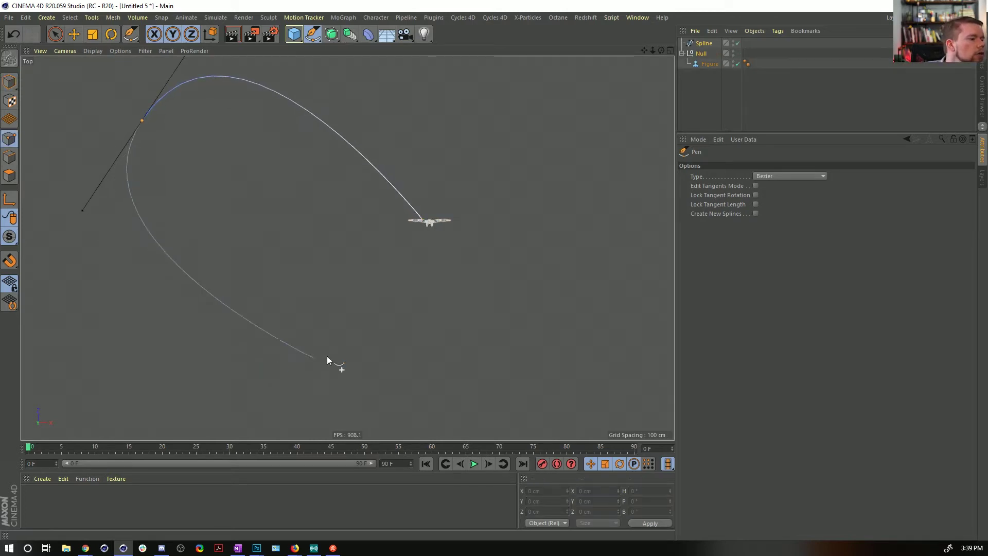
pyautogui.moveTo(351, 341); pyautogui.dragTo(415, 273)
pyautogui.moveTo(530, 112); pyautogui.dragTo(734, 228)
pyautogui.moveTo(527, 408); pyautogui.dragTo(484, 410)
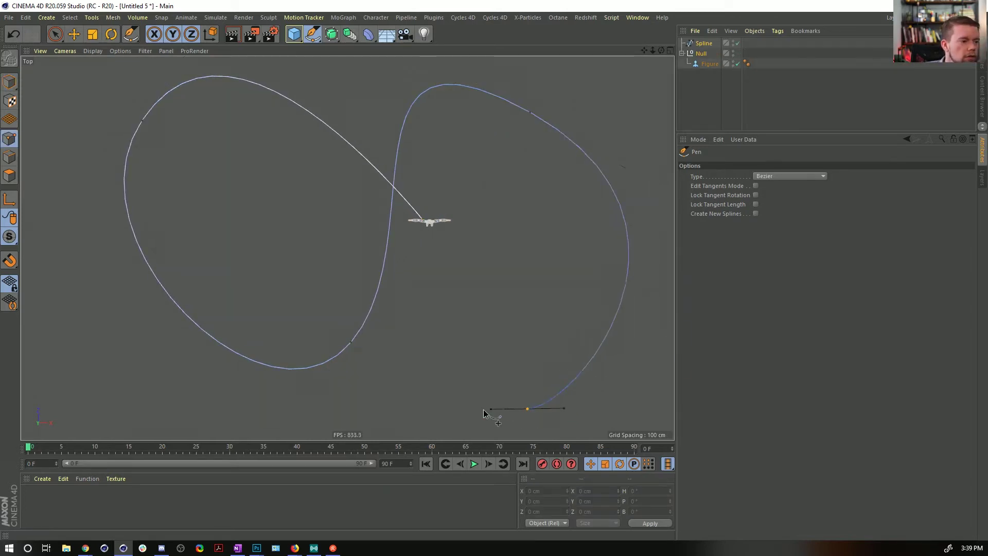
pyautogui.moveTo(46, 330); pyautogui.dragTo(82, 246)
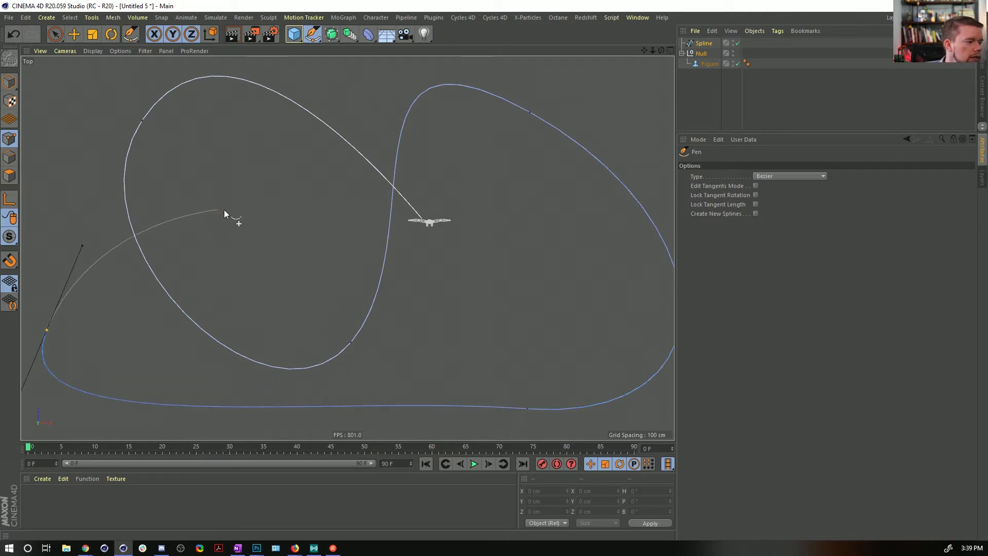
pyautogui.moveTo(264, 224); pyautogui.dragTo(313, 296)
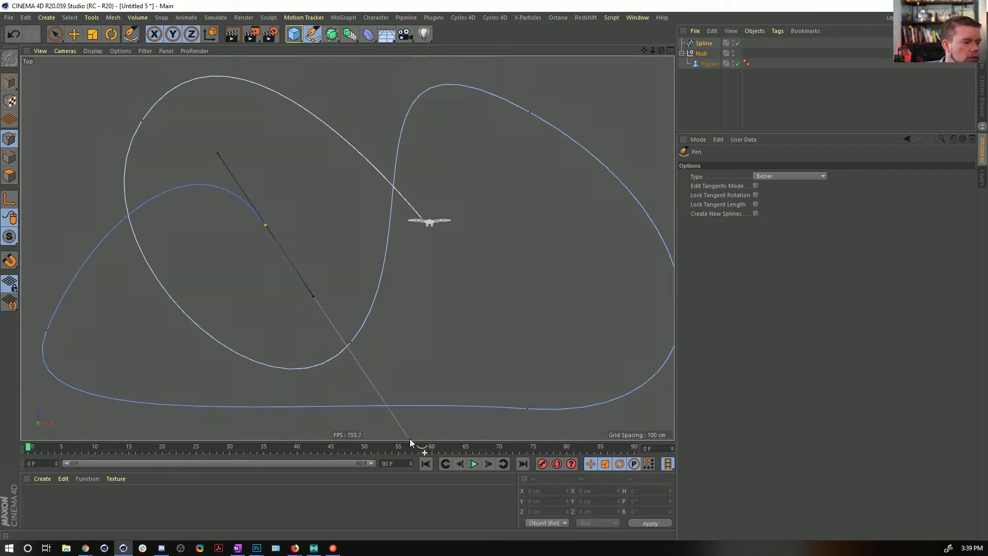
pyautogui.moveTo(492, 382); pyautogui.dragTo(497, 310)
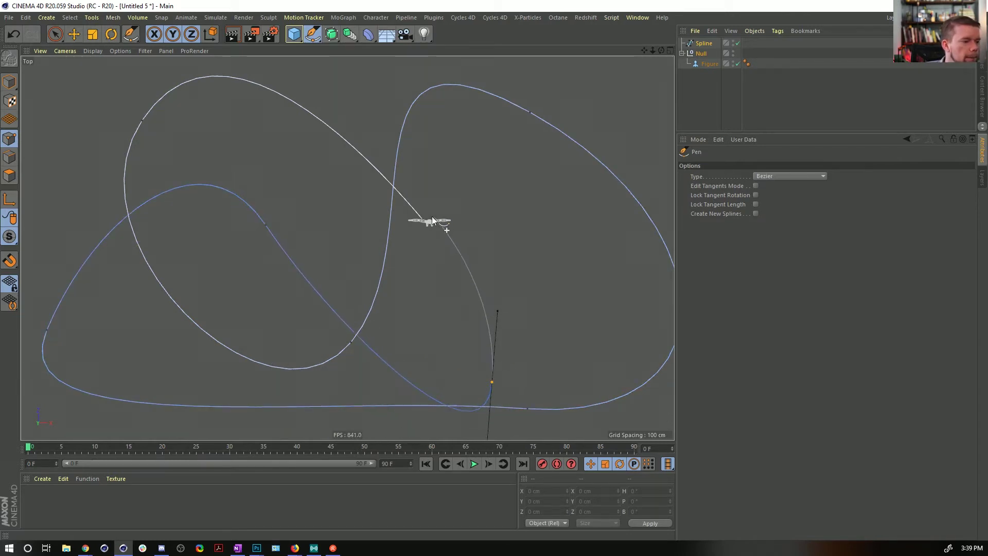
pyautogui.click(427, 221)
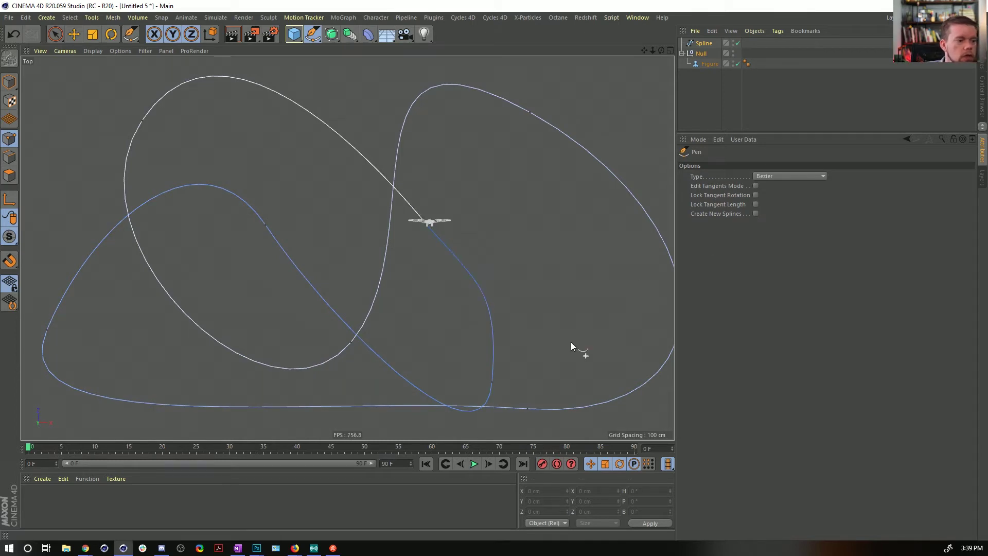
# - Move the spline point nearest the end of the path inward toward the figure, then shorten and rotate its tangents for a smoother curve
pyautogui.press('space')
pyautogui.click(491, 382)
pyautogui.press('t')
pyautogui.moveTo(397, 331); pyautogui.dragTo(461, 408)
pyautogui.press('e')
pyautogui.moveTo(550, 326); pyautogui.dragTo(523, 335)
pyautogui.press('r')
pyautogui.press('t')
pyautogui.moveTo(564, 306); pyautogui.dragTo(450, 363)
# - Select the spline point at the far left of the path and rotate its tangents to round out the bend
pyautogui.press('space')
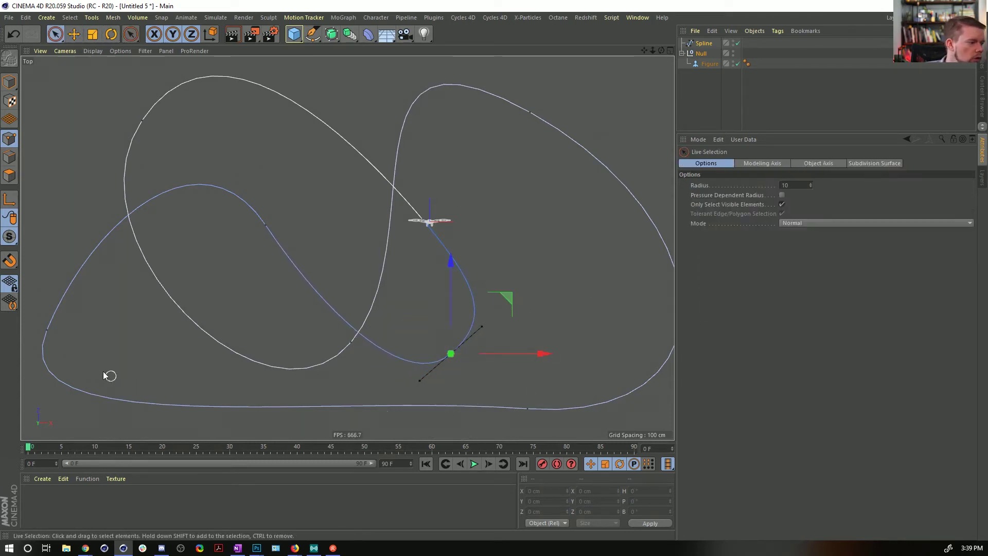
pyautogui.click(45, 327)
pyautogui.press('r')
pyautogui.moveTo(109, 283); pyautogui.dragTo(86, 289)
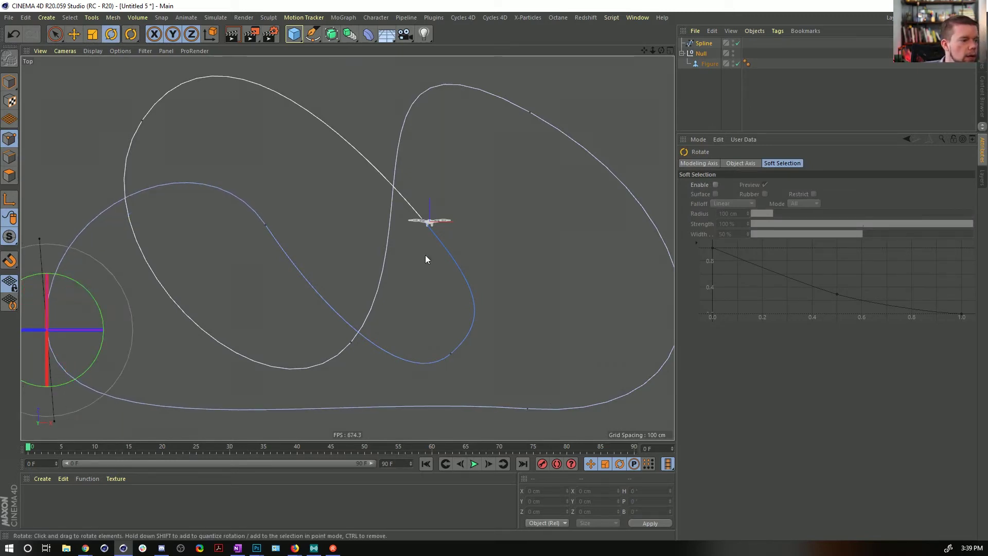
# - Reselect the point near the end of the spline below the figure and scale down its tangents
pyautogui.click(451, 355)
pyautogui.press('t')
pyautogui.moveTo(584, 329); pyautogui.dragTo(507, 378)
# - In the perspective view, raise the selected spline point along Y so the path varies in height, then deselect the spline
pyautogui.press('F1')
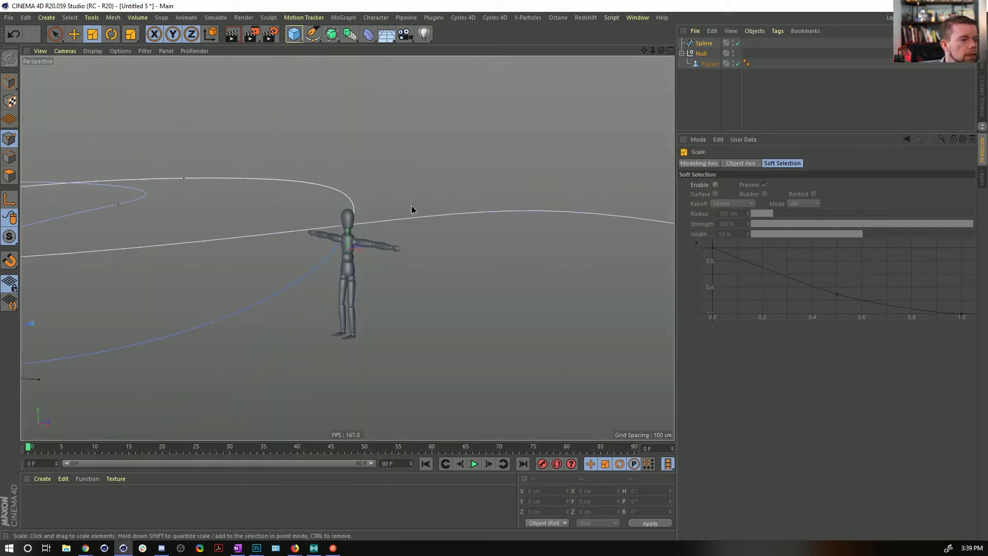
pyautogui.keyDown('alt'); pyautogui.moveTo(411, 210); pyautogui.dragTo(293, 249, button='right'); pyautogui.keyUp('alt')
pyautogui.keyDown('alt'); pyautogui.moveTo(293, 249); pyautogui.dragTo(307, 274); pyautogui.keyUp('alt')
pyautogui.keyDown('alt'); pyautogui.moveTo(332, 209); pyautogui.dragTo(350, 270, button='middle'); pyautogui.keyUp('alt')
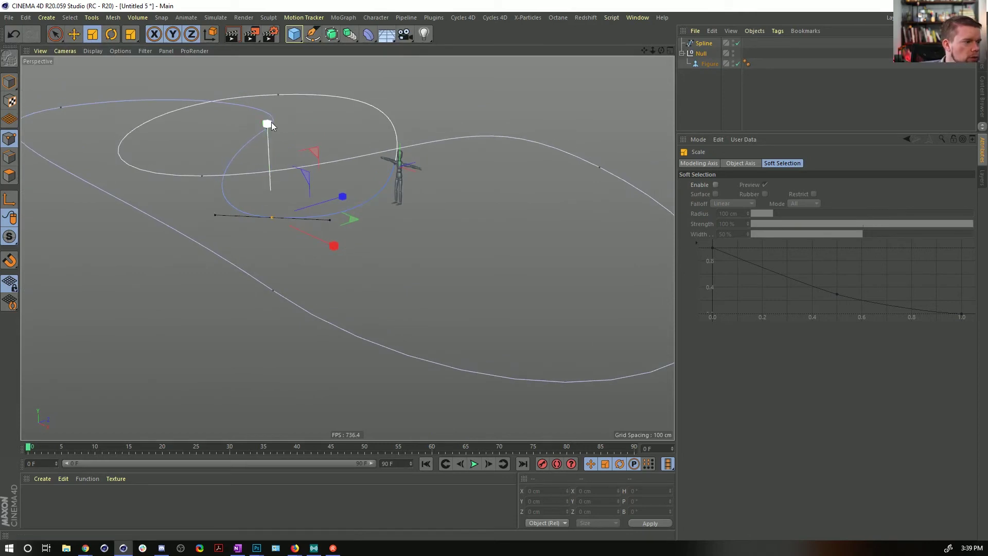
pyautogui.press('e')
pyautogui.moveTo(272, 127); pyautogui.dragTo(266, 66)
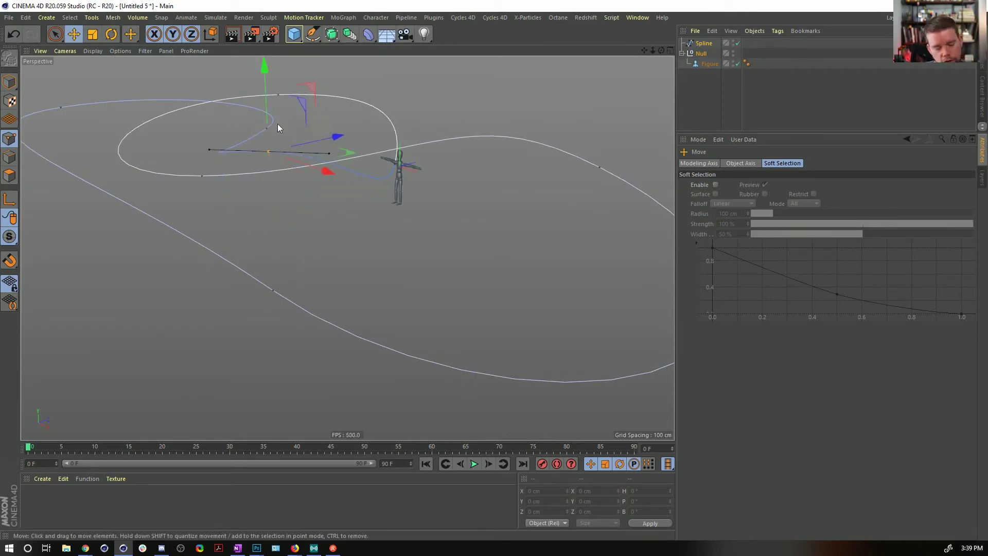
pyautogui.moveTo(273, 126); pyautogui.dragTo(244, 126)
pyautogui.click(786, 107)
# - Add an Align to Spline tag to the Null and assign Spline as its Spline Path
pyautogui.moveTo(382, 205)
pyautogui.keyDown('alt'); pyautogui.mouseDown()
pyautogui.moveTo(344, 198)
pyautogui.moveTo(391, 190)
pyautogui.mouseUp(); pyautogui.keyUp('alt')
pyautogui.click(700, 54)
pyautogui.rightClick(702, 54)
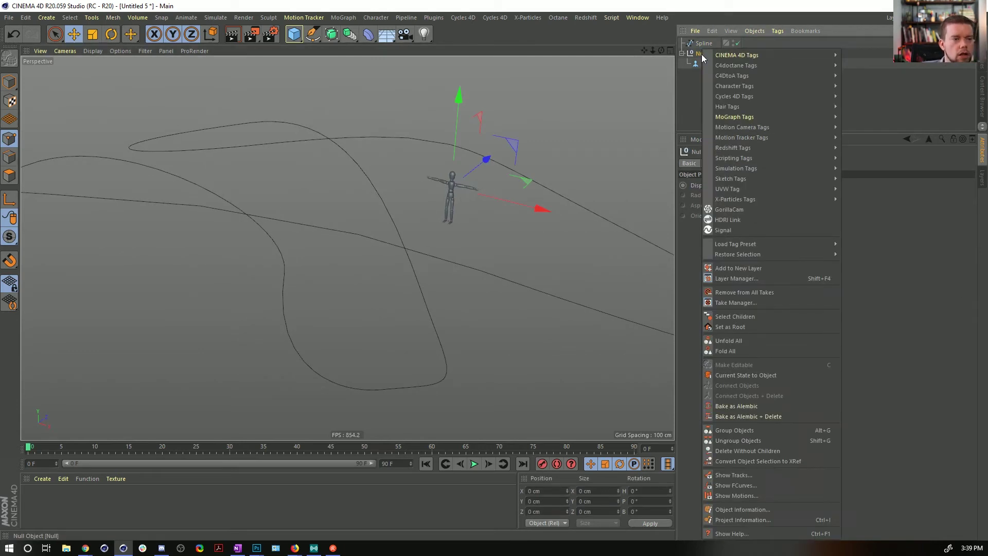
pyautogui.moveTo(739, 55)
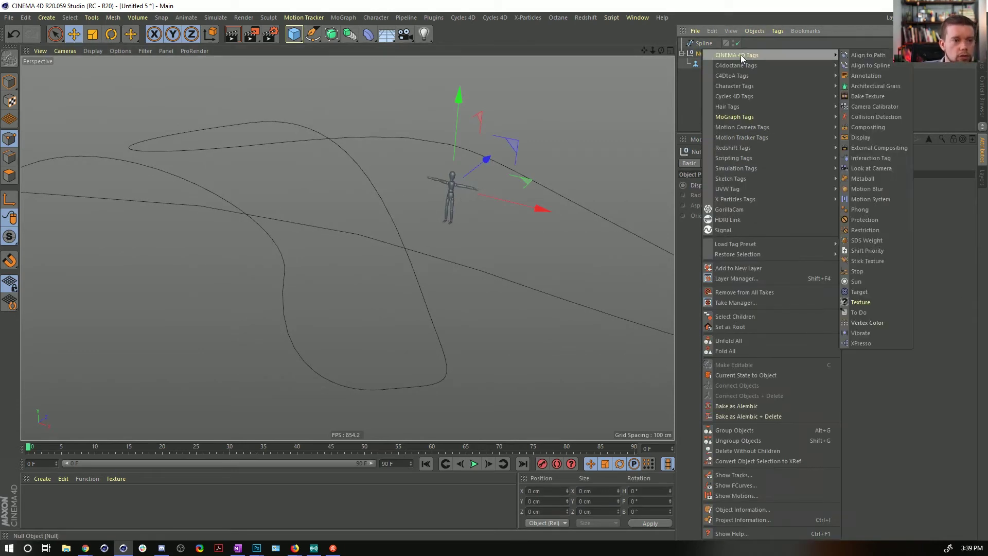
pyautogui.click(866, 66)
pyautogui.moveTo(705, 48); pyautogui.dragTo(737, 187)
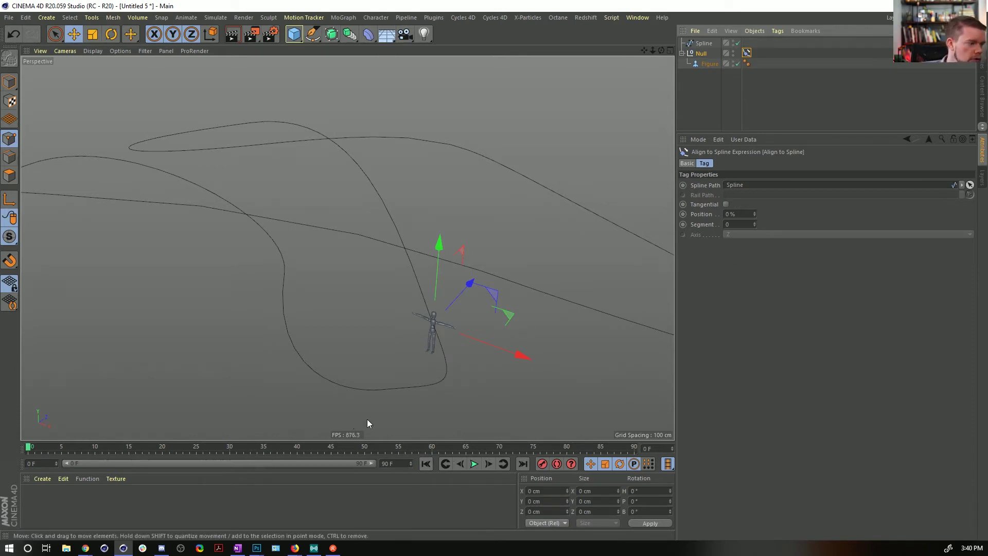
# - Set the project's end frame to 333 and extend the timeline preview range to the full length
pyautogui.moveTo(397, 464); pyautogui.dragTo(347, 466)
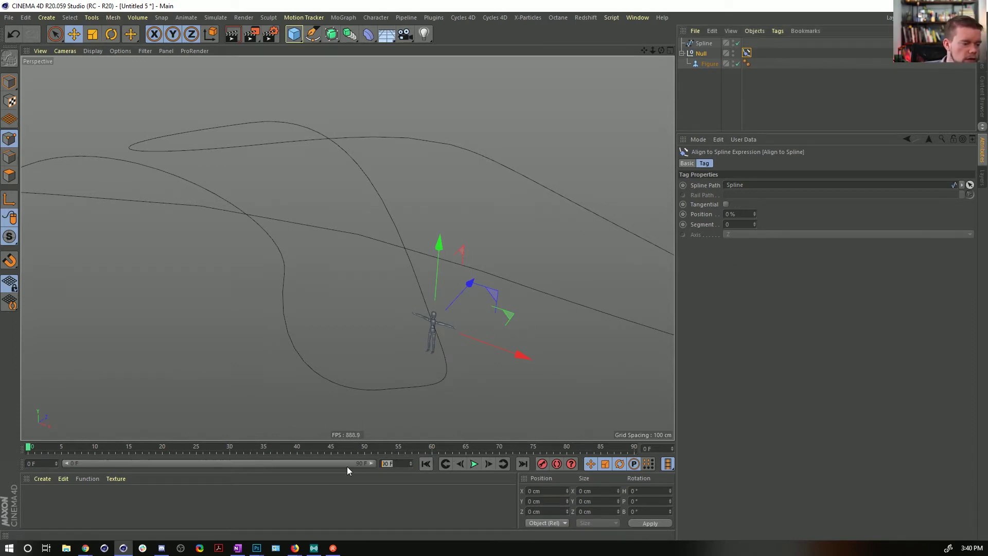
pyautogui.write('333')
pyautogui.press('Return')
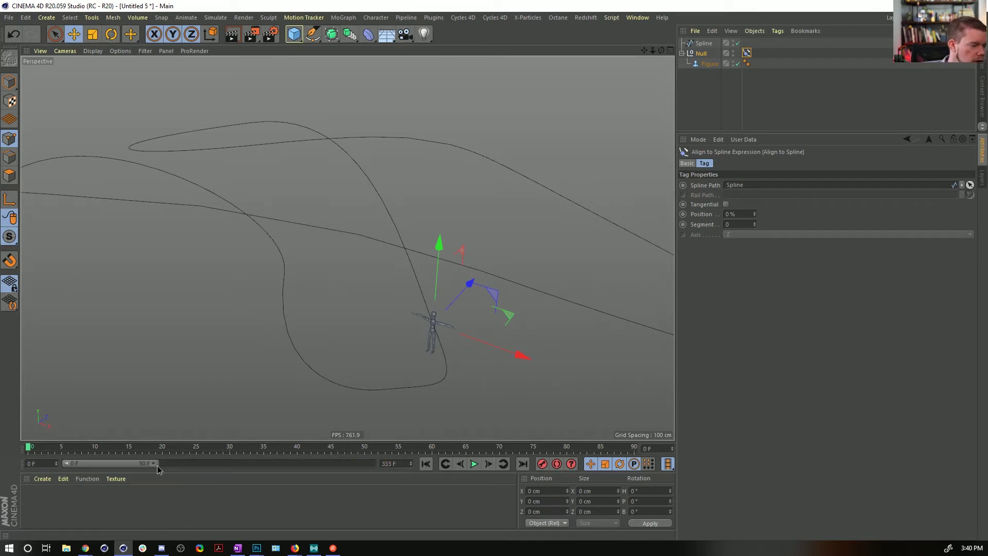
pyautogui.moveTo(155, 464); pyautogui.dragTo(372, 464)
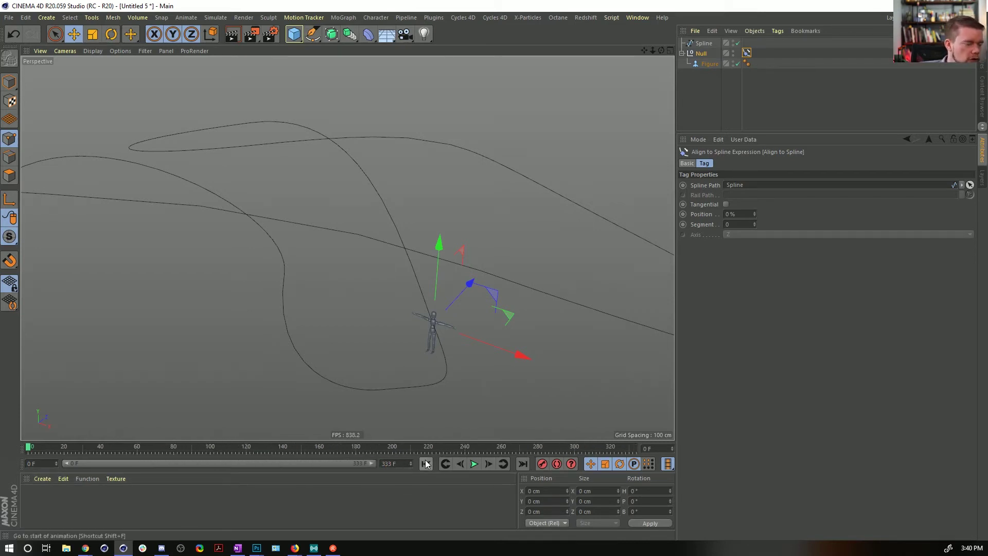
# - Keyframe the Align to Spline Position at 0% on frame 0 and 100% on frame 333
pyautogui.keyDown('ctrl'); pyautogui.click(683, 214); pyautogui.keyUp('ctrl')
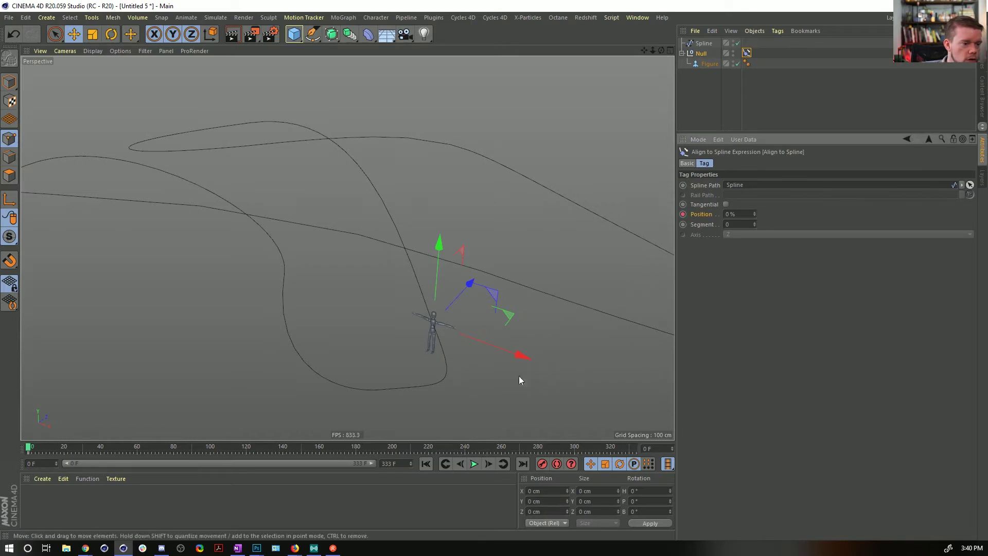
pyautogui.click(523, 464)
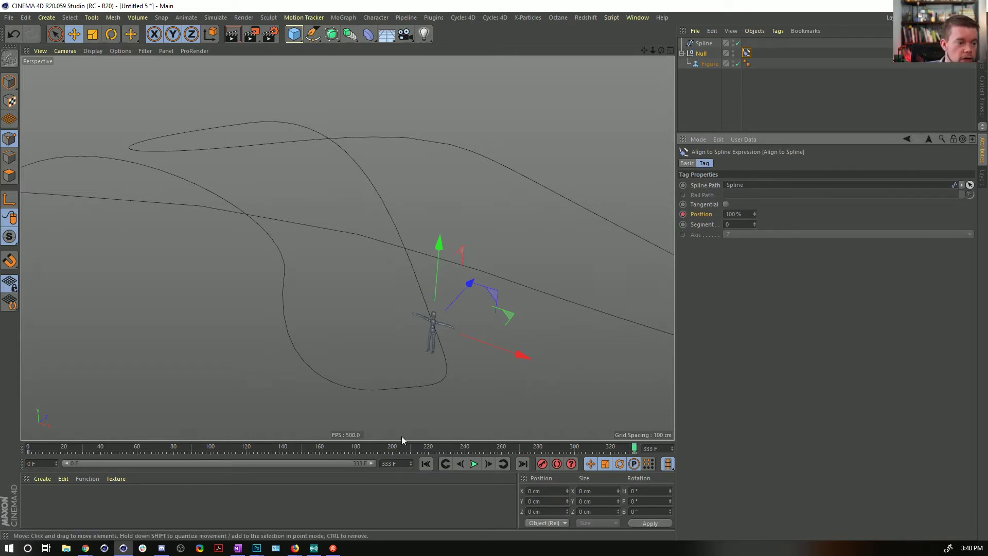
# - Go to frame 30 and set the Align to Spline Position to 15%
pyautogui.moveTo(252, 449); pyautogui.dragTo(83, 449)
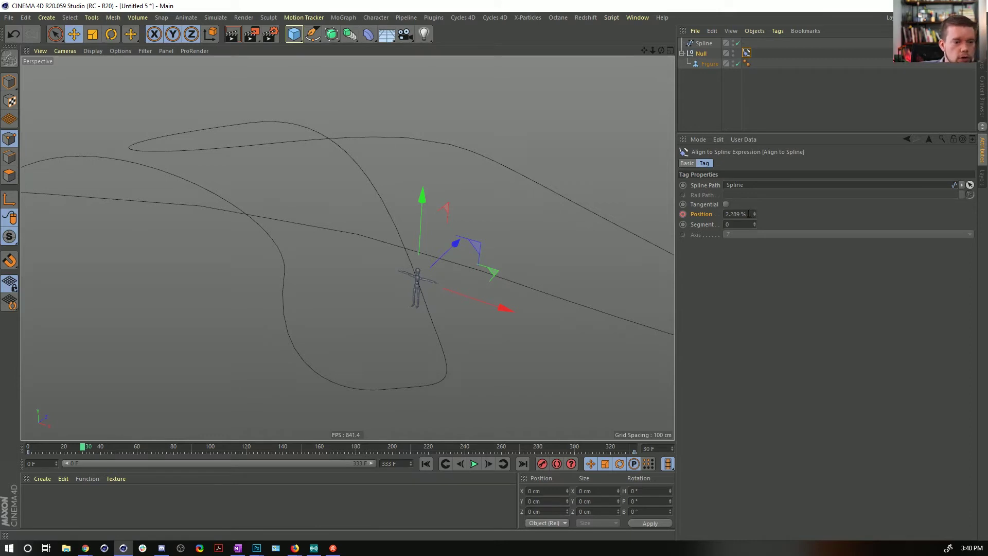
pyautogui.doubleClick(736, 214)
pyautogui.write('15')
pyautogui.press('Return')
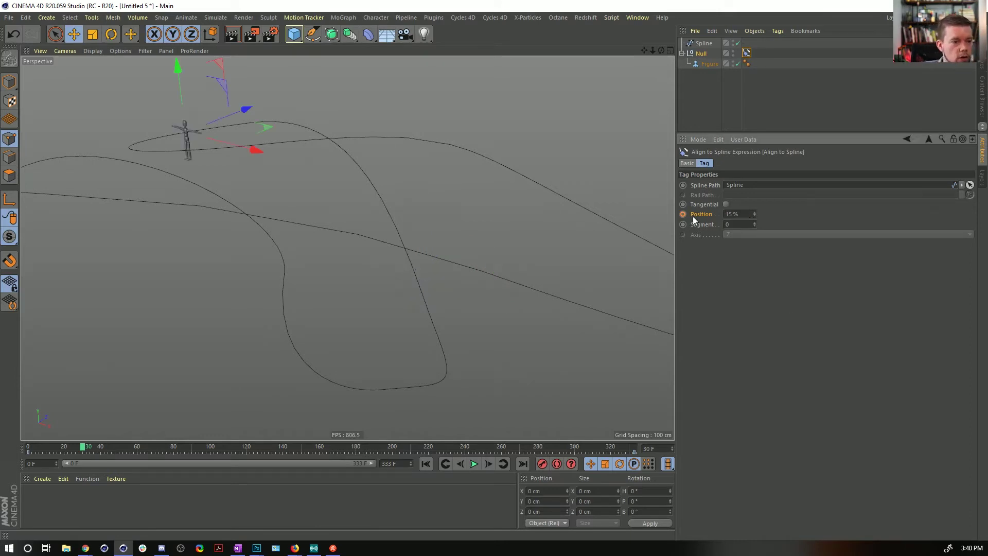
# - Go to frame 103 and keyframe the Align to Spline Position at 22%
pyautogui.click(503, 464)
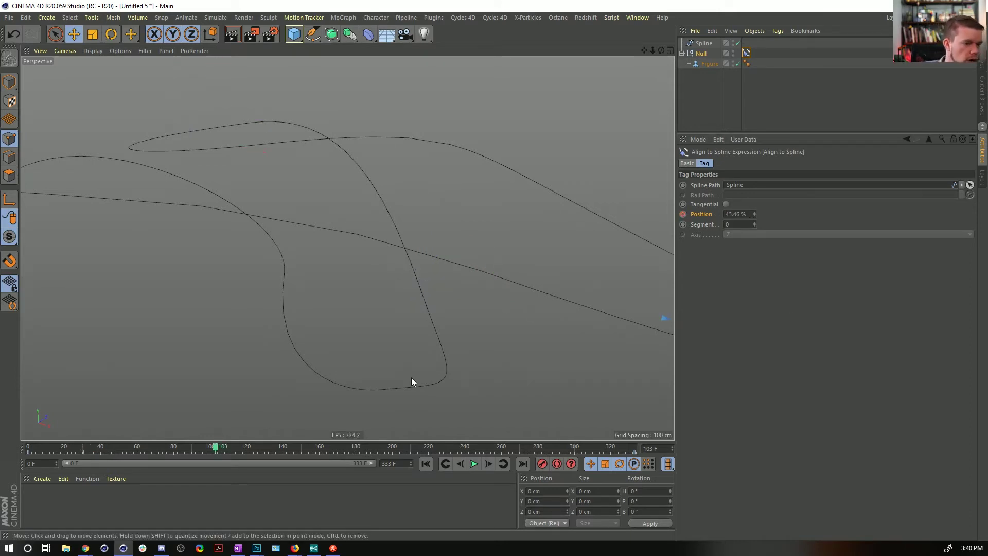
pyautogui.doubleClick(741, 214)
pyautogui.write('22')
pyautogui.press('Return')
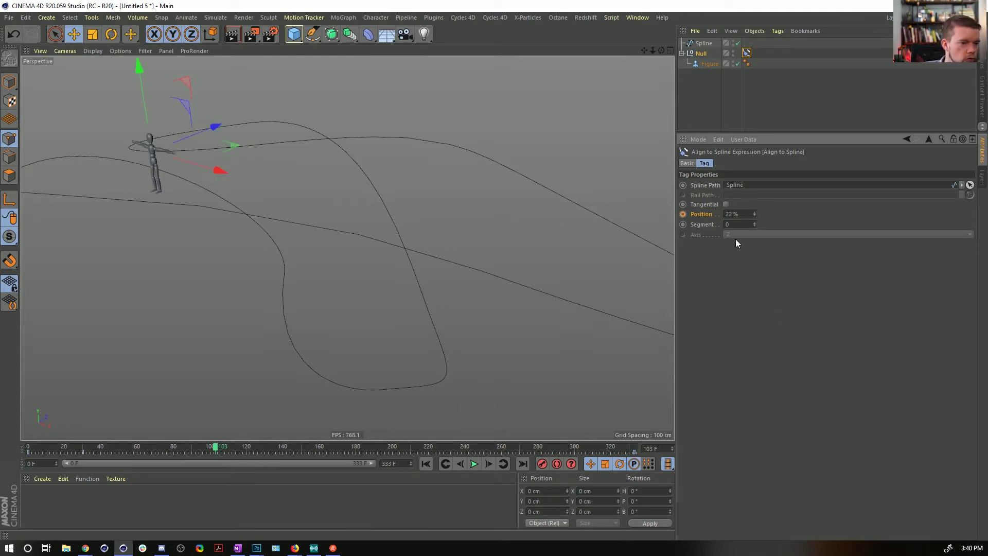
pyautogui.click(683, 214)
# - Go to frame 180 and keyframe the Align to Spline Position at 75%
pyautogui.click(355, 446)
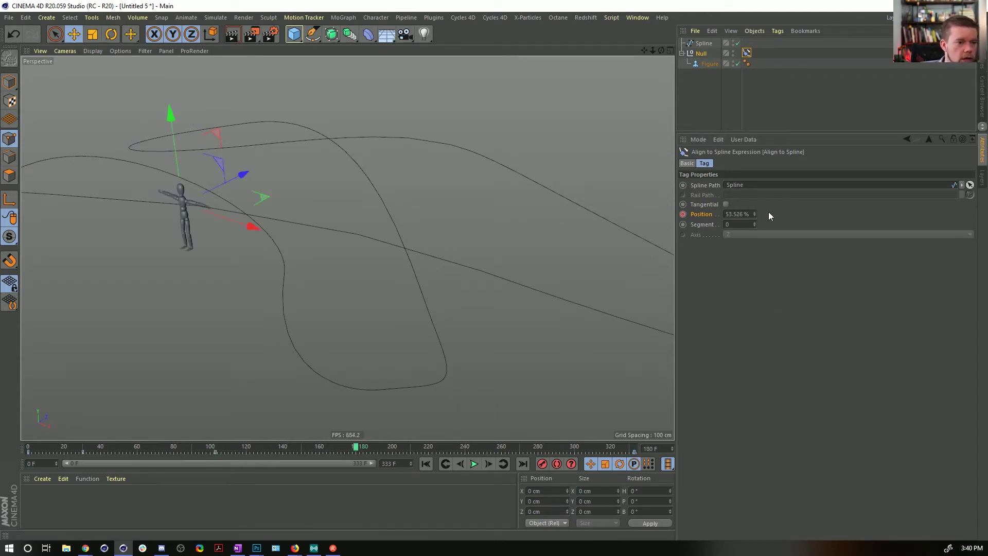
pyautogui.doubleClick(745, 214)
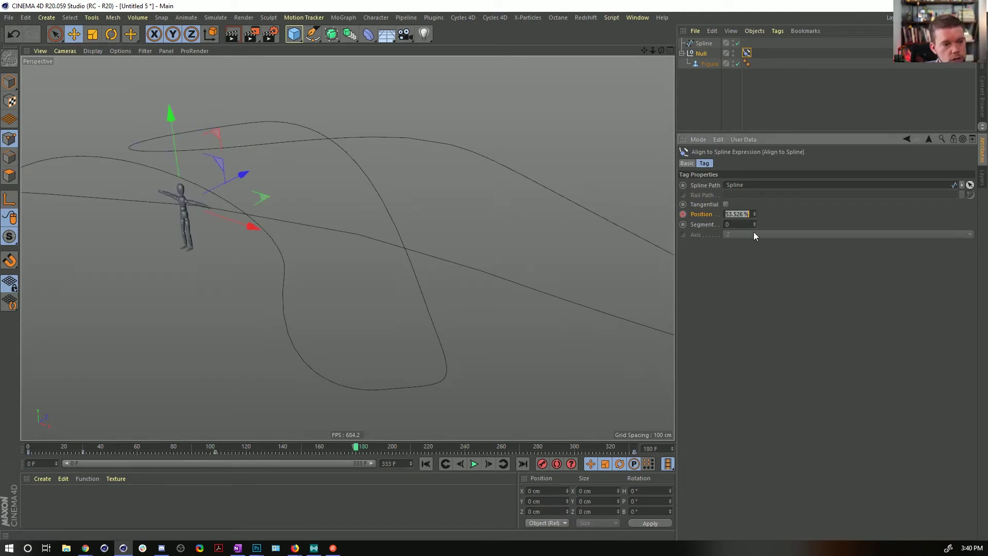
pyautogui.write('75')
pyautogui.press('Return')
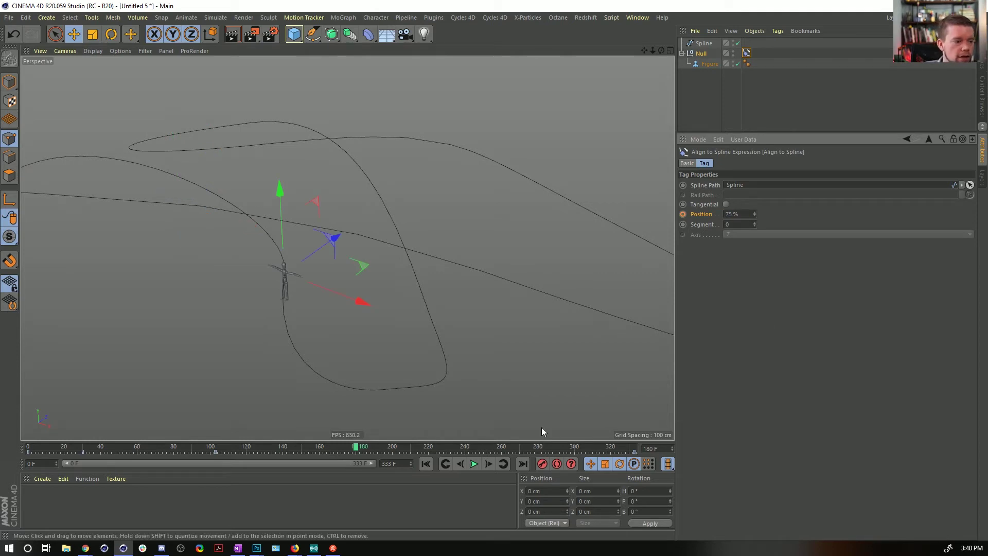
pyautogui.click(682, 214)
# - Keyframe the current Align to Spline Position at frame 276, then shift that key earlier to frame 244
pyautogui.click(523, 447)
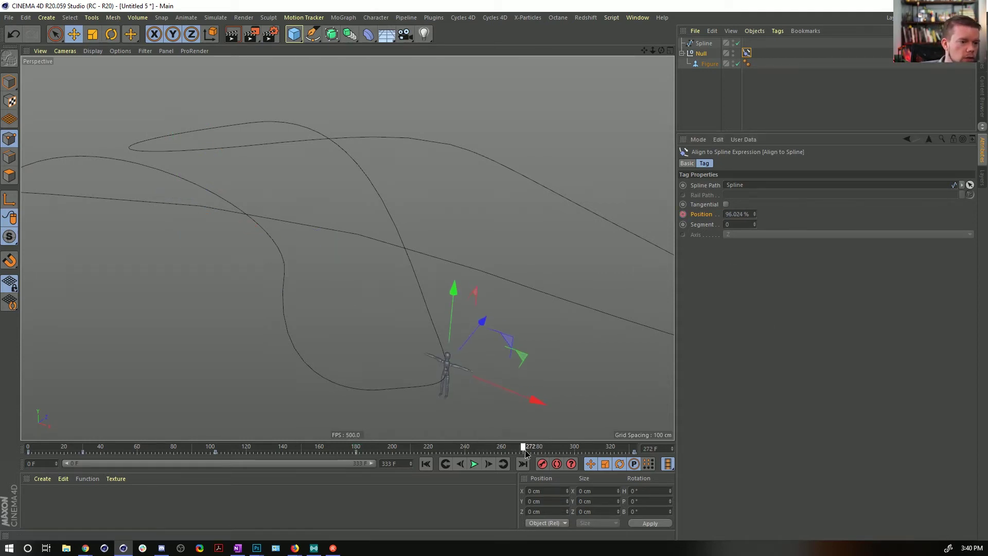
pyautogui.moveTo(525, 452)
pyautogui.mouseDown()
pyautogui.moveTo(540, 454)
pyautogui.moveTo(486, 455)
pyautogui.moveTo(563, 459)
pyautogui.moveTo(531, 457)
pyautogui.mouseUp()
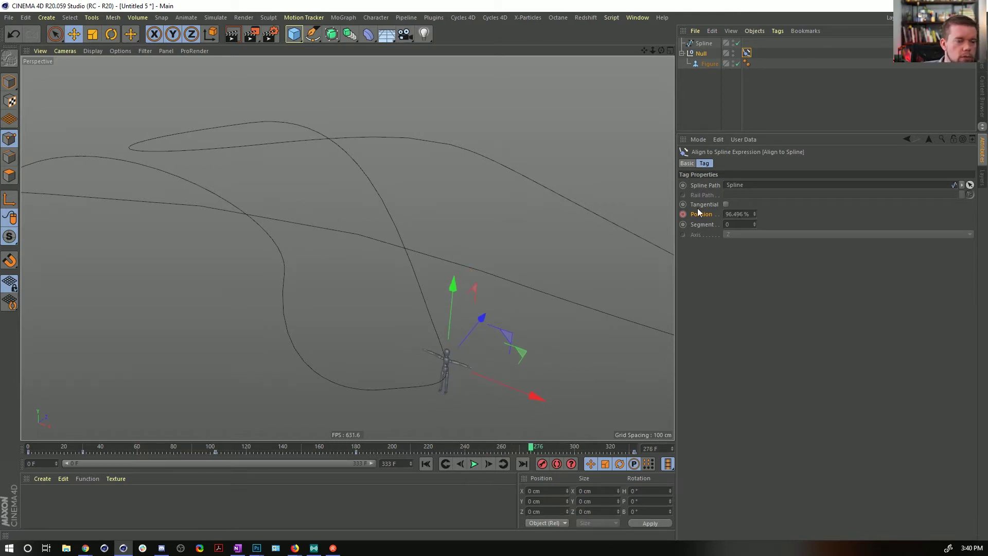
pyautogui.click(683, 213)
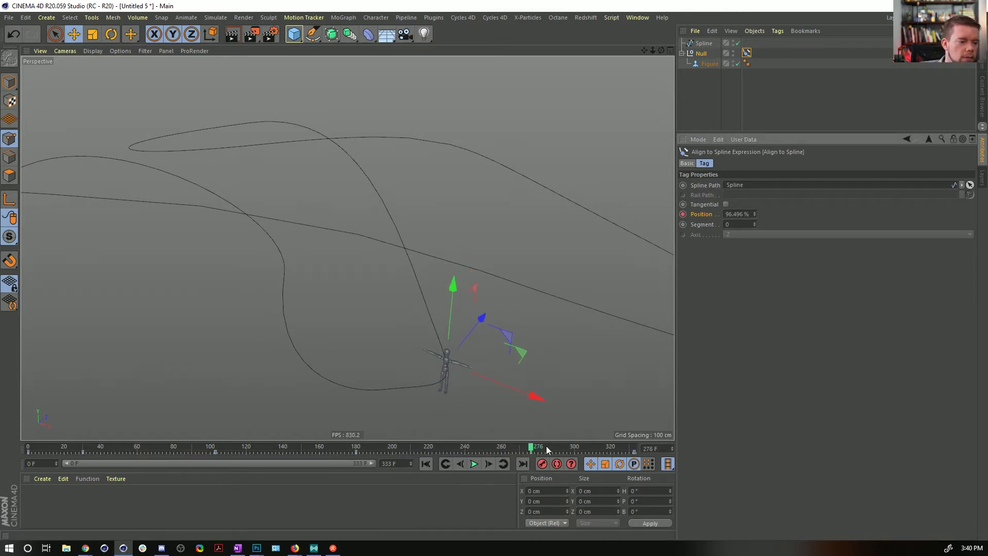
pyautogui.moveTo(541, 453); pyautogui.dragTo(464, 457)
# - Play the animation to review the figure's varying speed along the whole spline
pyautogui.click(474, 463)
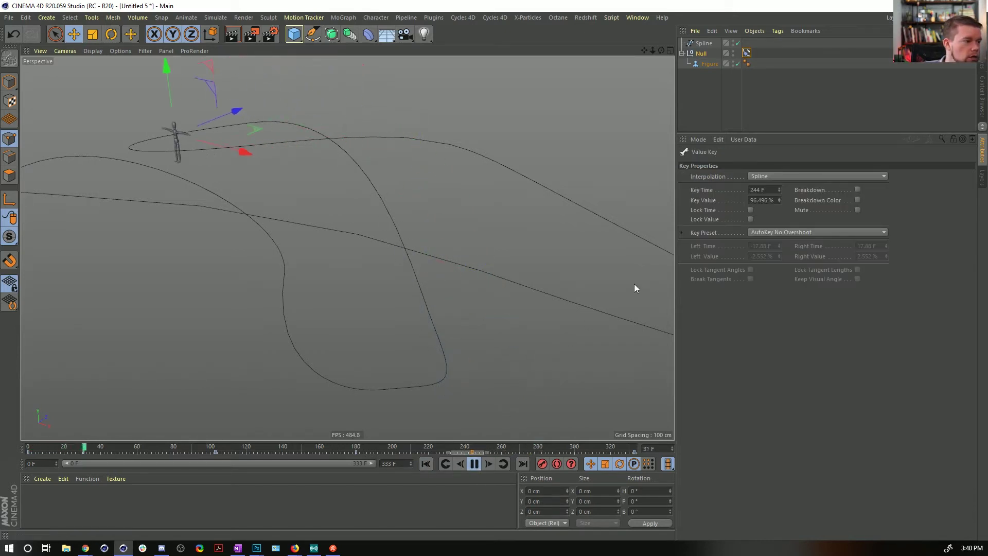
pyautogui.scroll(-3, 436, 241)
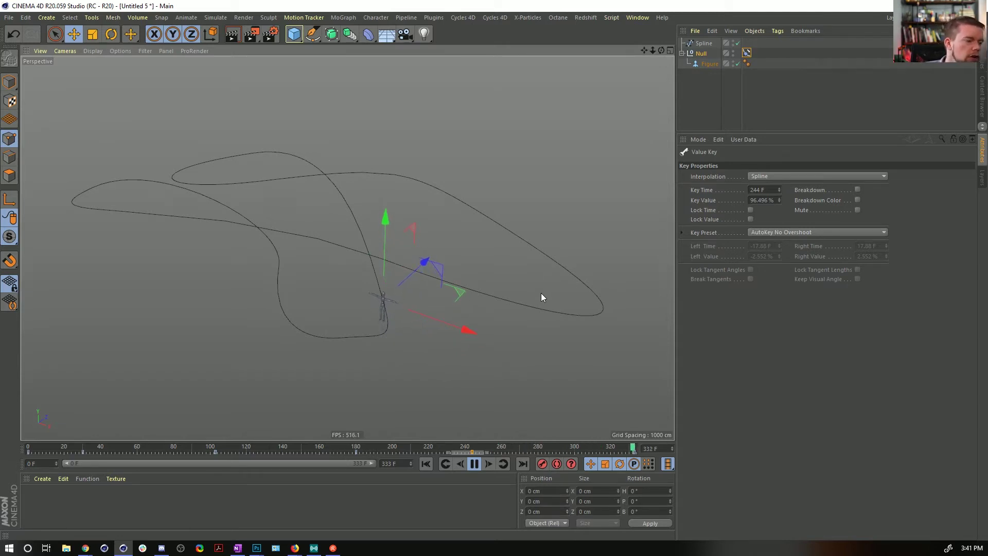
# - Create a new material and apply it to the Null that holds the figure
pyautogui.click(715, 91)
pyautogui.keyDown('alt'); pyautogui.moveTo(356, 201); pyautogui.dragTo(352, 216); pyautogui.keyUp('alt')
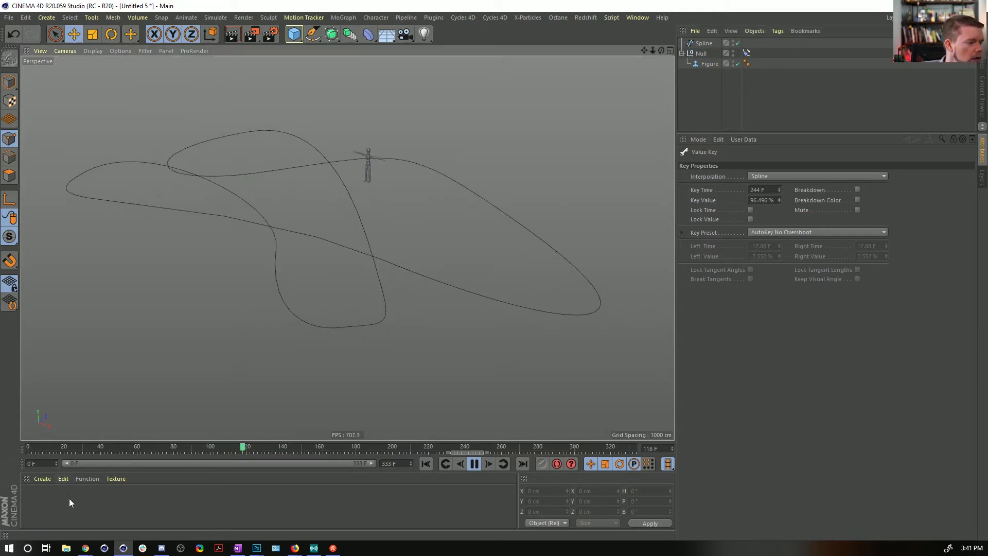
pyautogui.click(26, 492)
pyautogui.doubleClick(31, 495)
pyautogui.moveTo(745, 1); pyautogui.dragTo(703, 55)
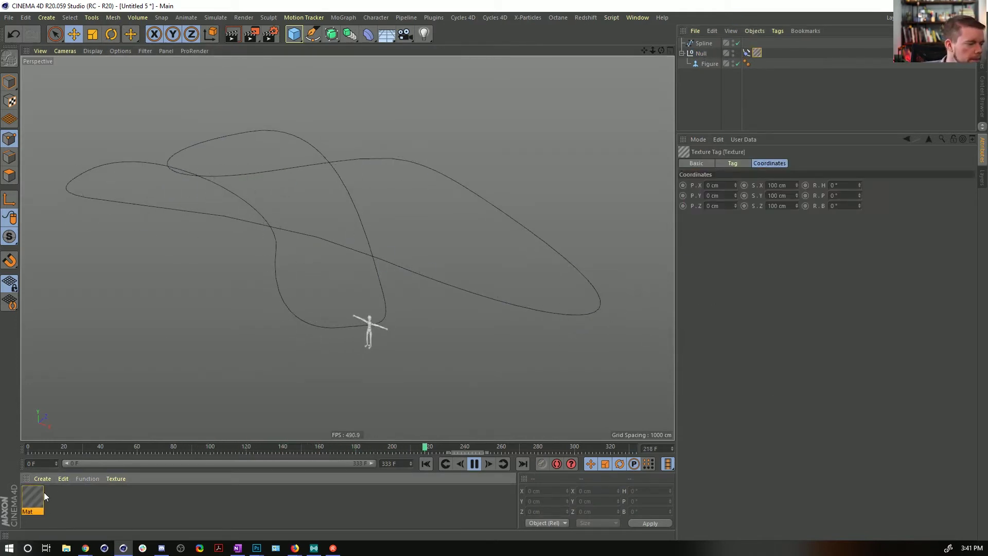
# - Color the new material red with saturation at 100%, then stop playback and return to frame 0
pyautogui.click(31, 491)
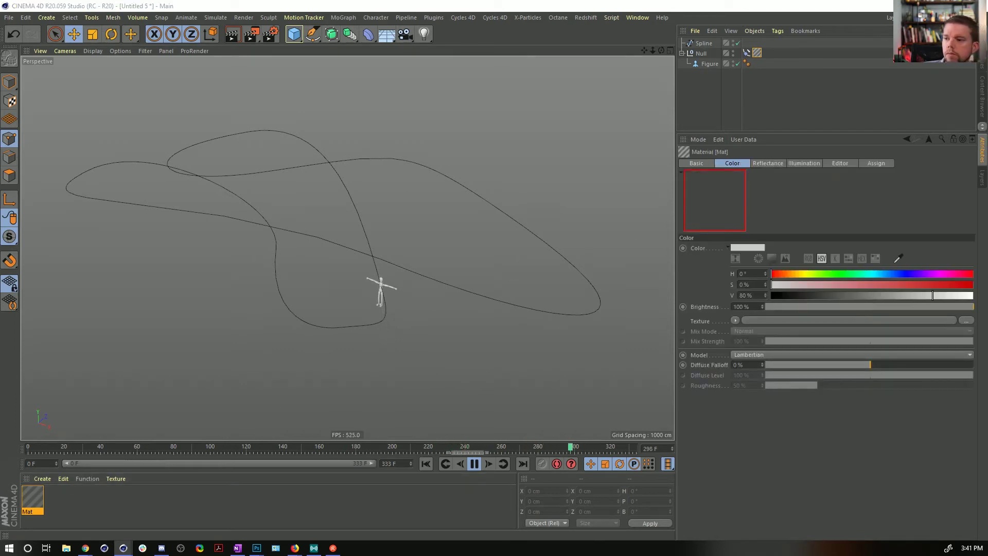
pyautogui.moveTo(772, 284); pyautogui.dragTo(972, 284)
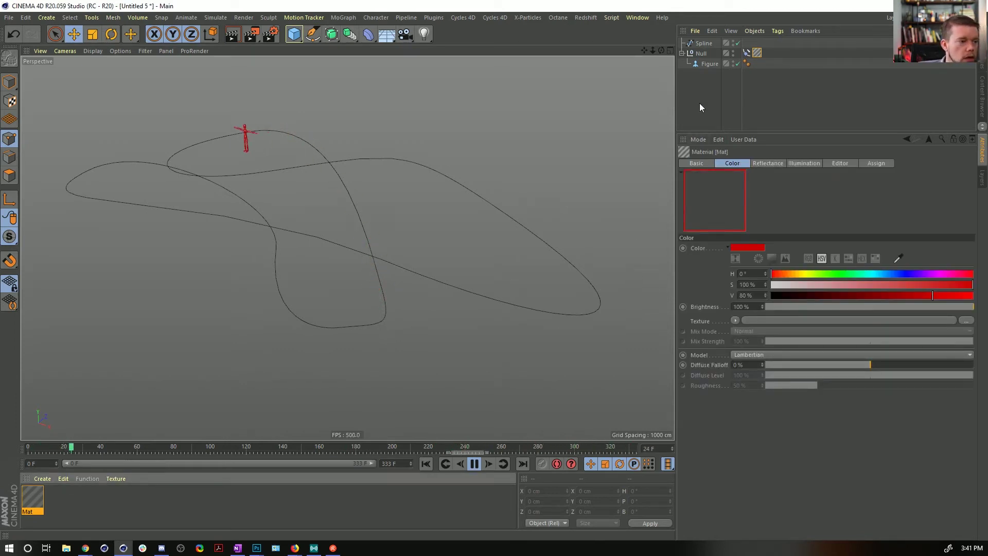
pyautogui.click(473, 463)
pyautogui.click(425, 465)
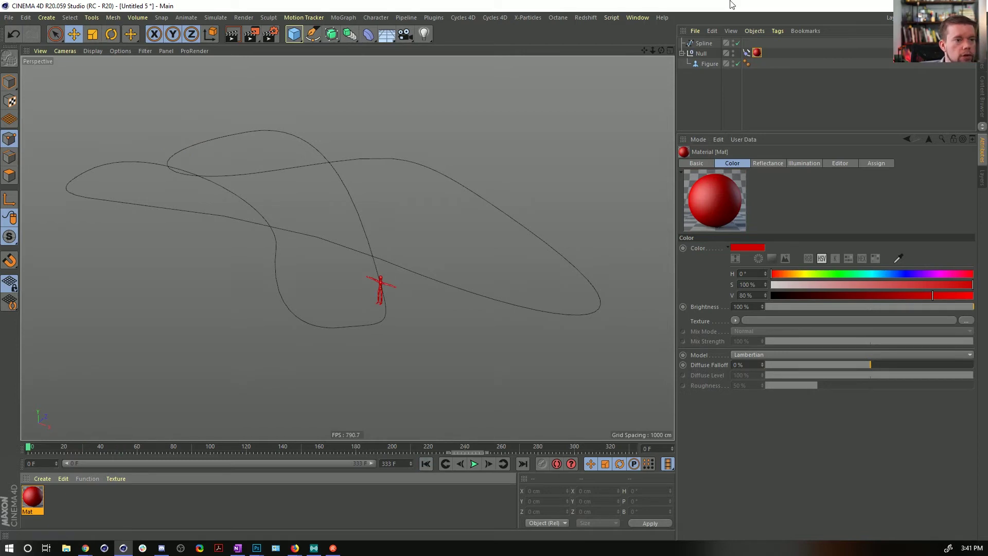
# - Add an XPresso tag to the Null
pyautogui.rightClick(704, 58)
pyautogui.click(700, 64)
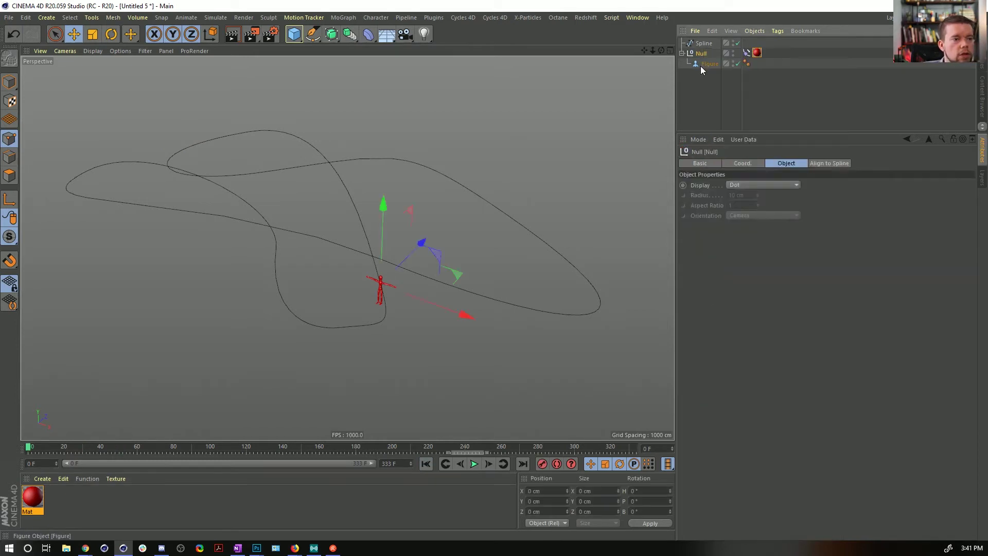
pyautogui.rightClick(699, 65)
pyautogui.click(694, 67)
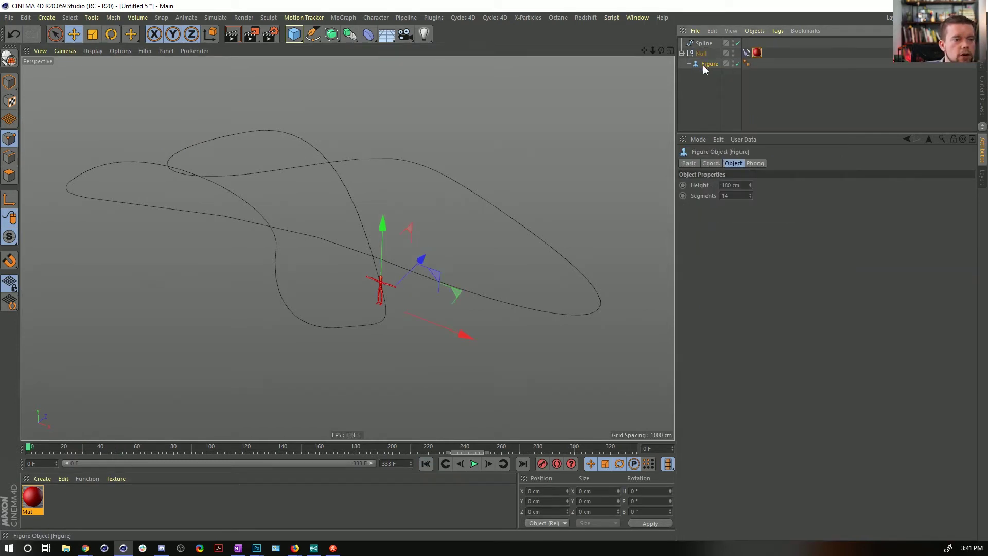
pyautogui.rightClick(703, 65)
pyautogui.click(702, 55)
pyautogui.rightClick(702, 54)
pyautogui.moveTo(746, 54)
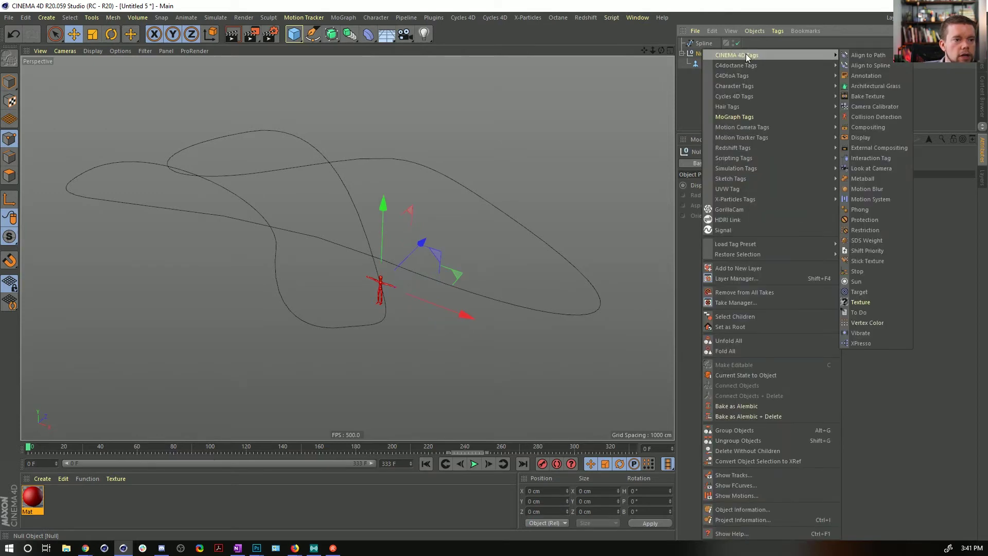
pyautogui.click(881, 343)
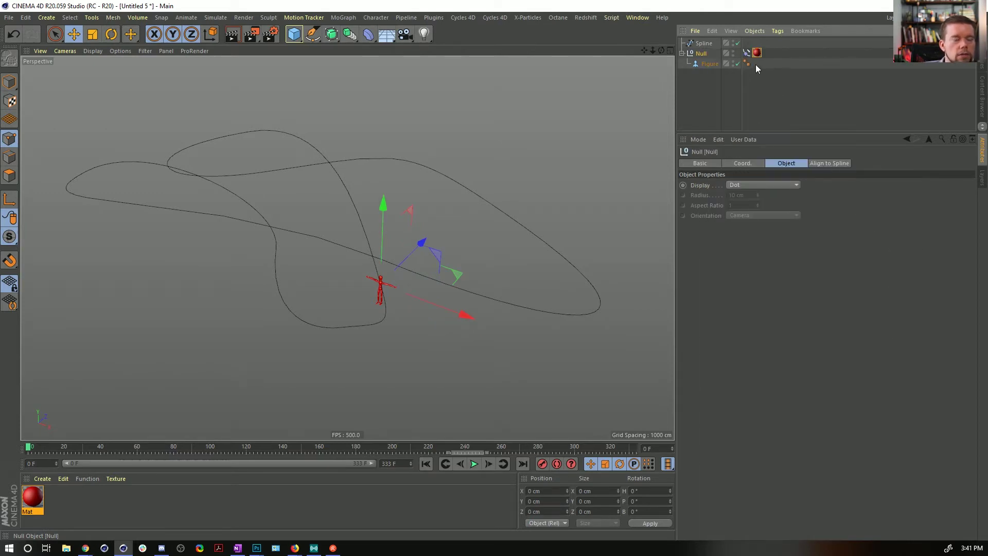
# - Reposition and enlarge the XPresso Editor, and add the Null and the Figure to it as nodes
pyautogui.moveTo(783, 261); pyautogui.dragTo(291, 86)
pyautogui.moveTo(497, 367); pyautogui.dragTo(581, 453)
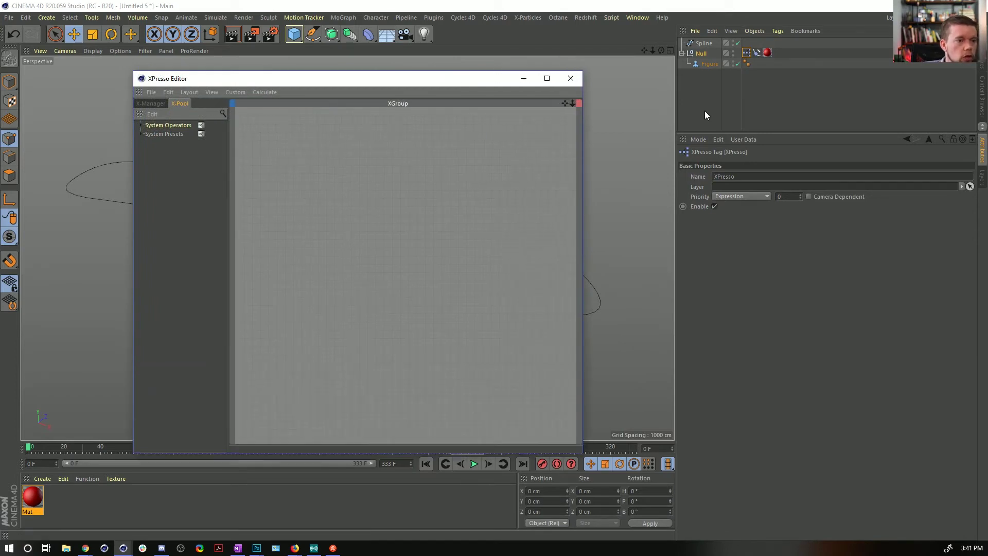
pyautogui.moveTo(701, 54); pyautogui.dragTo(297, 234)
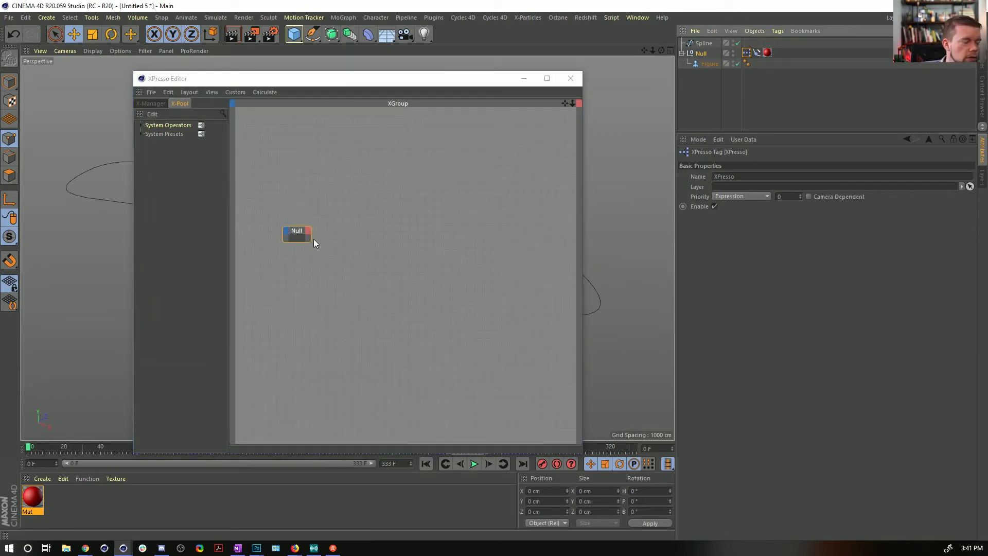
pyautogui.moveTo(714, 68); pyautogui.dragTo(399, 333)
# - Add a Global Position output port to the Null node and widen the node to fit the port name
pyautogui.click(309, 230)
pyautogui.moveTo(332, 249)
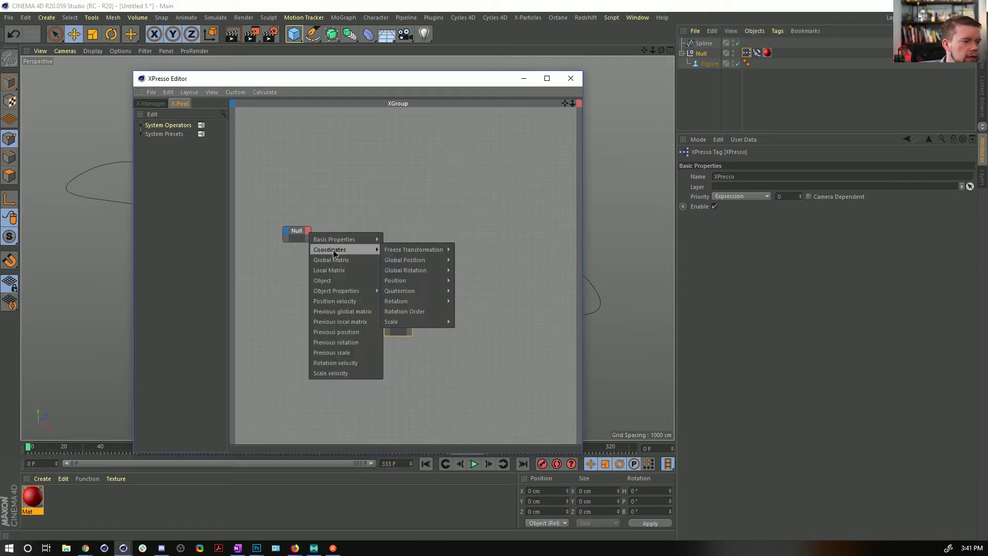
pyautogui.moveTo(406, 260)
pyautogui.click(481, 259)
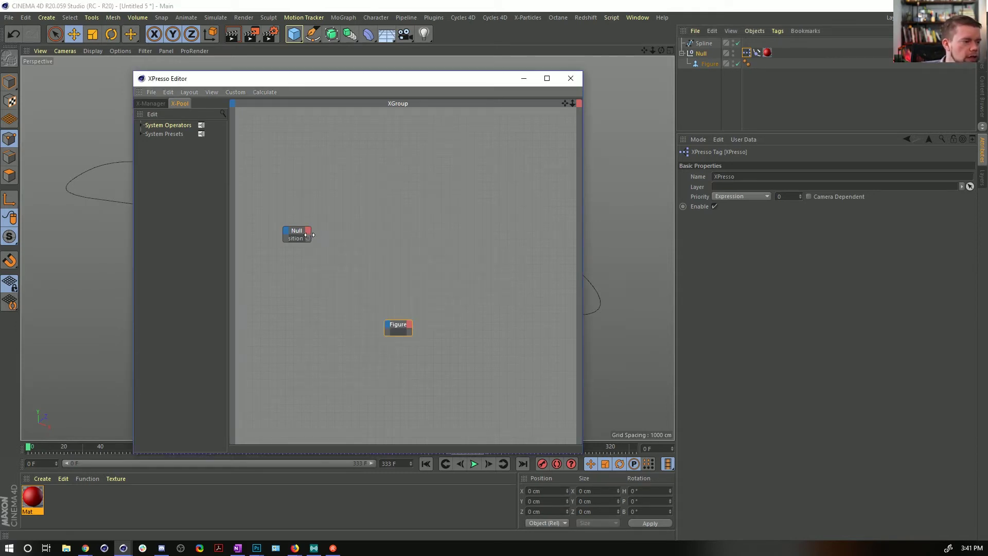
pyautogui.moveTo(311, 233); pyautogui.dragTo(343, 240)
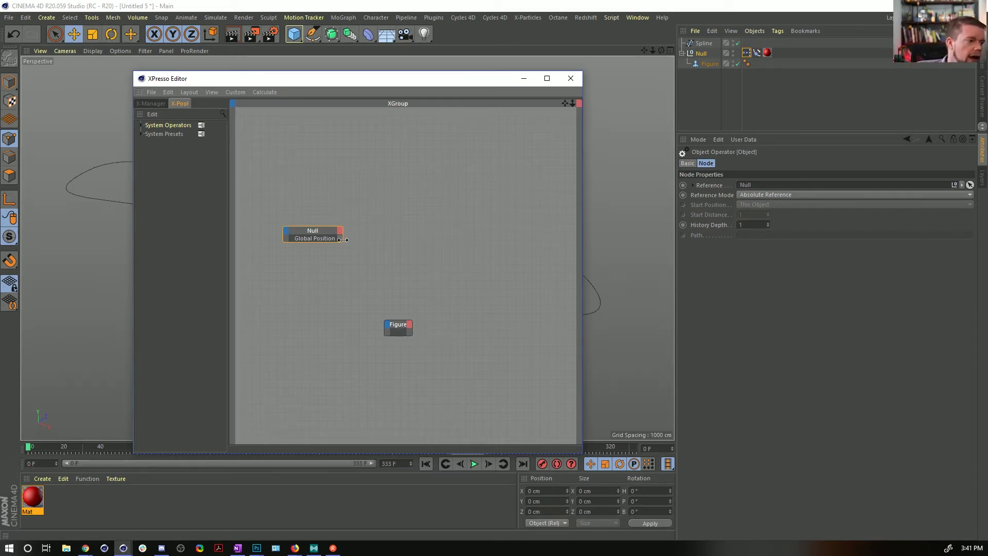
pyautogui.moveTo(343, 239); pyautogui.dragTo(342, 240)
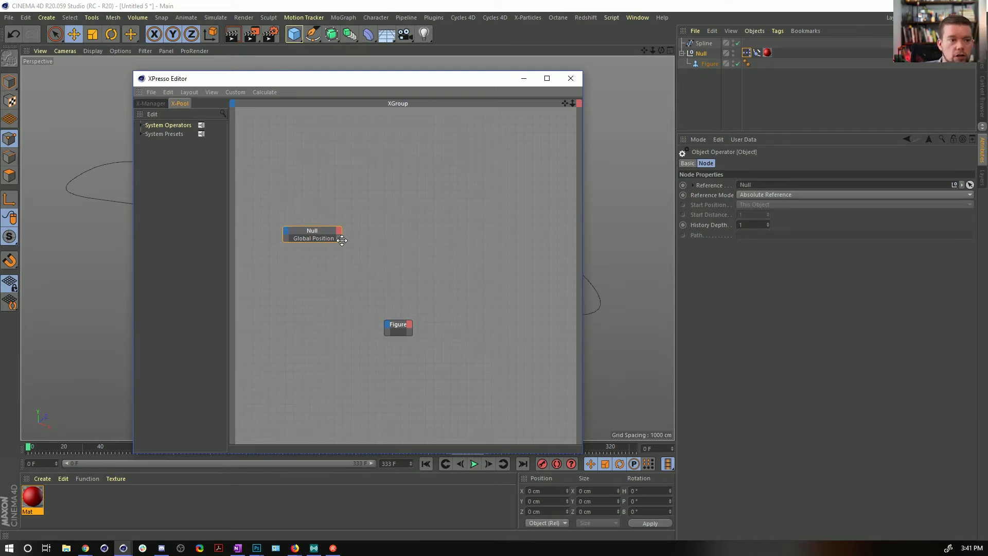
# - Add a general Memory node to the XPresso graph
pyautogui.rightClick(371, 248)
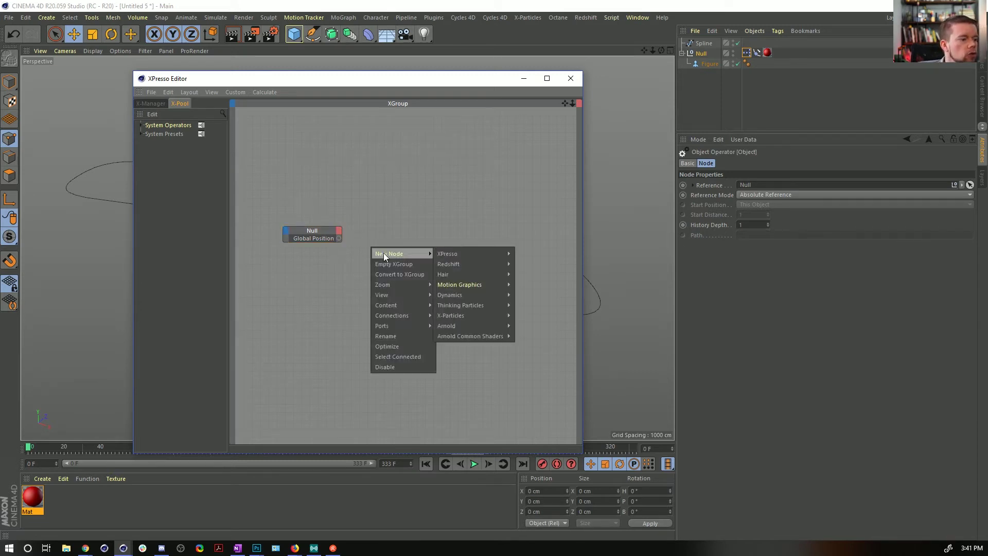
pyautogui.moveTo(426, 253)
pyautogui.moveTo(456, 256)
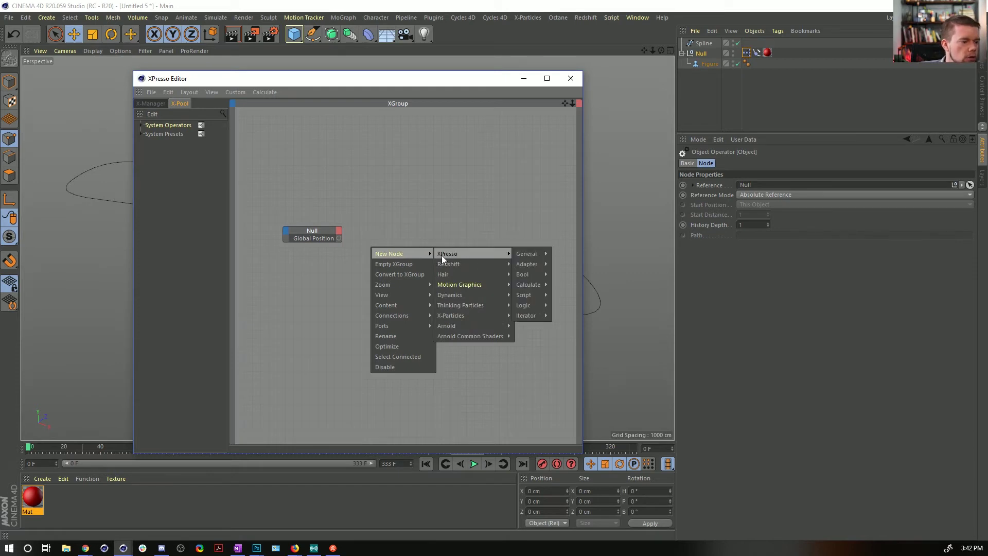
pyautogui.click(395, 238)
pyautogui.rightClick(427, 241)
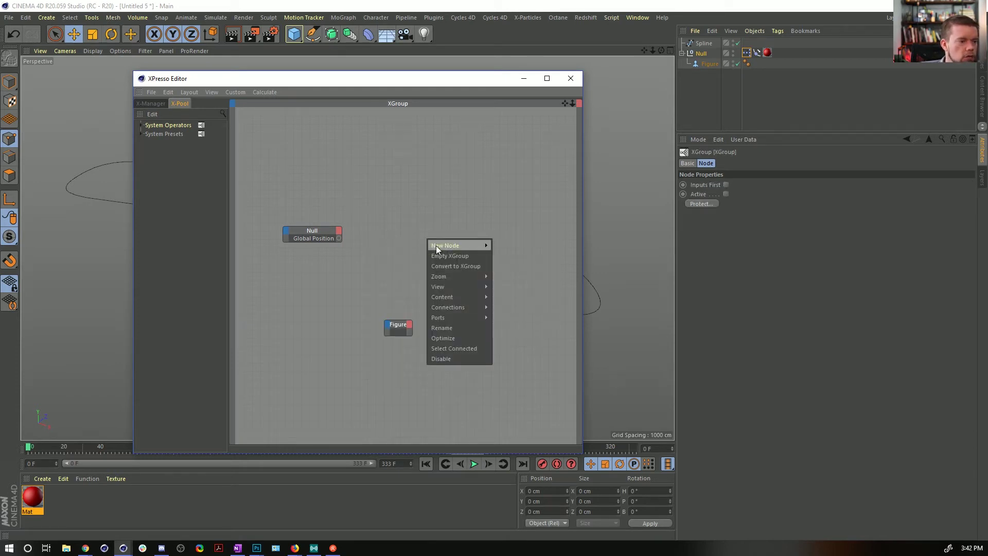
pyautogui.moveTo(445, 245)
pyautogui.moveTo(505, 245)
pyautogui.moveTo(598, 249)
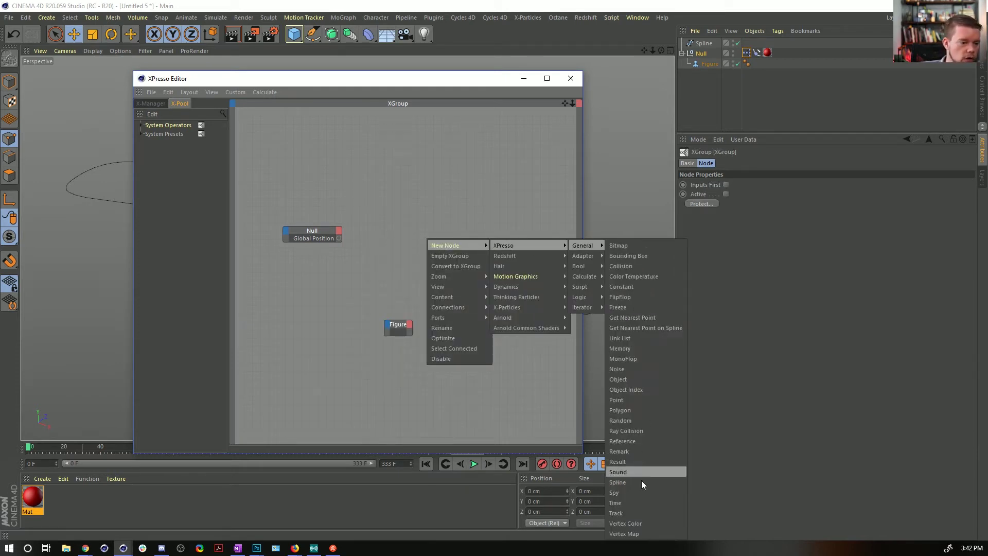
pyautogui.click(630, 349)
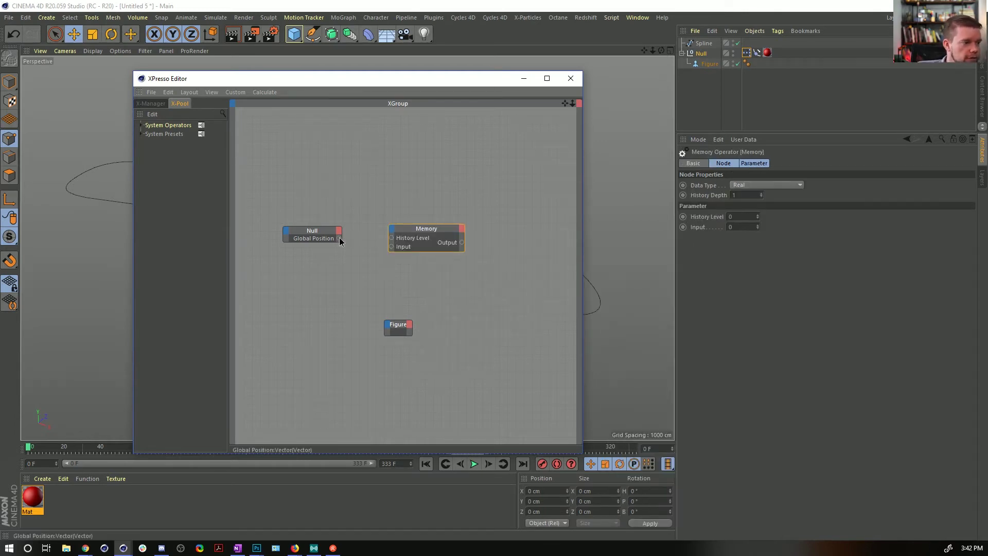
# - Connect the Null's Global Position to the Memory node's Input, and set History Depth to 2 and History Level to 1
pyautogui.moveTo(338, 237); pyautogui.dragTo(392, 247)
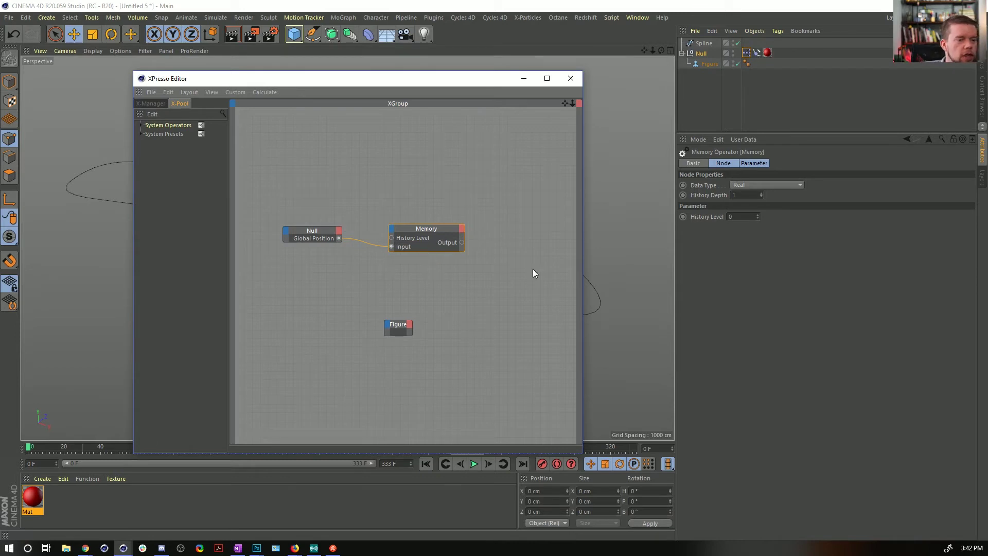
pyautogui.click(761, 193)
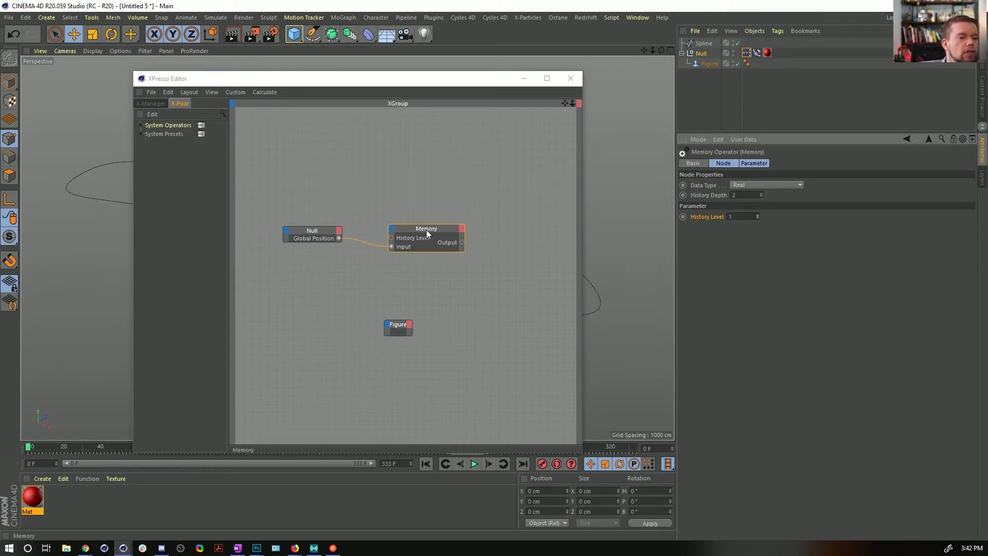
pyautogui.moveTo(427, 240); pyautogui.dragTo(432, 154)
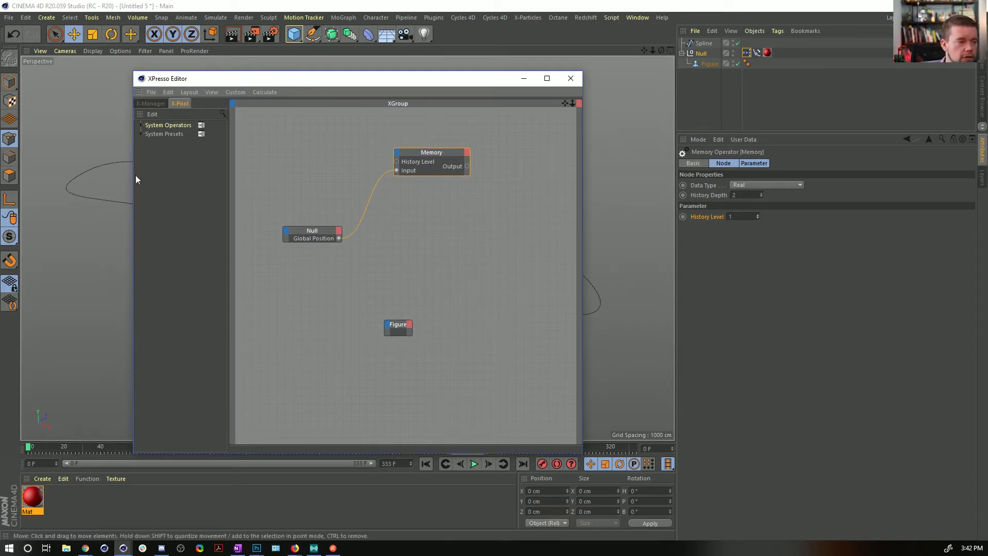
# - Add a Position velocity output port to the Null node and make the node taller
pyautogui.click(340, 232)
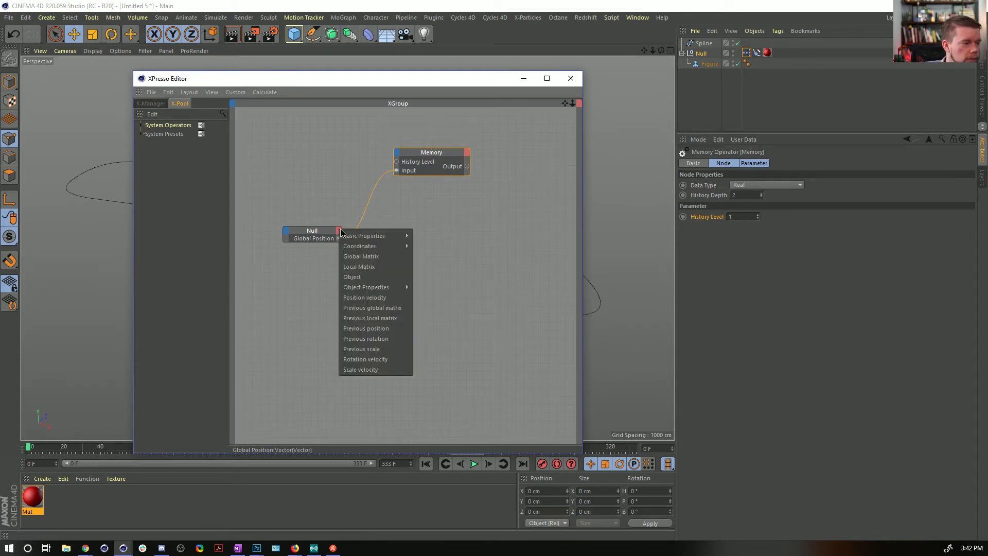
pyautogui.moveTo(351, 247)
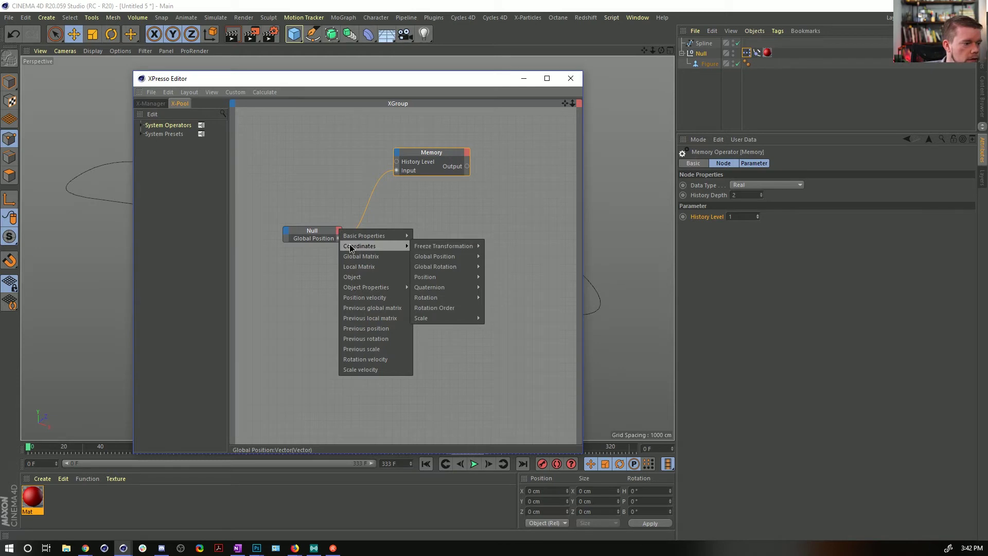
pyautogui.moveTo(375, 288)
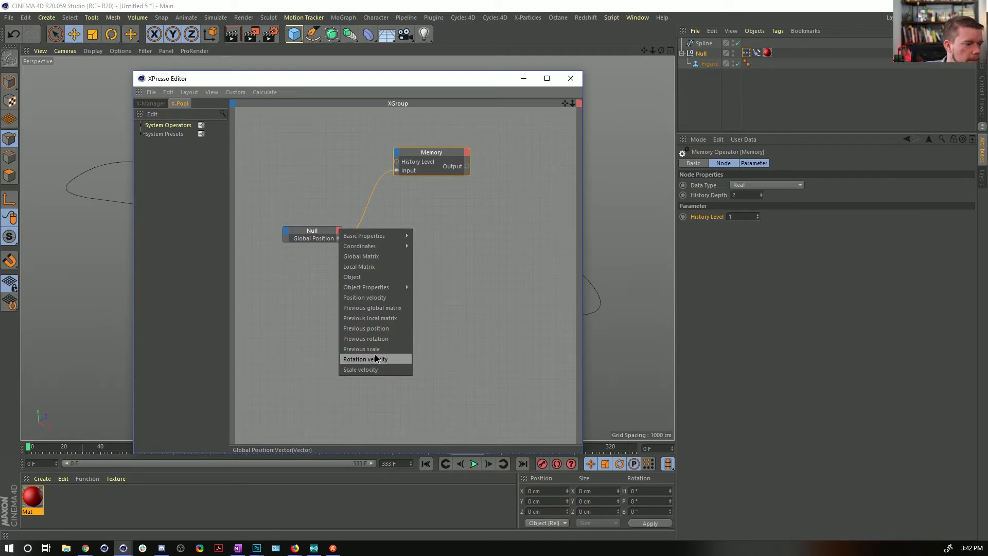
pyautogui.click(366, 299)
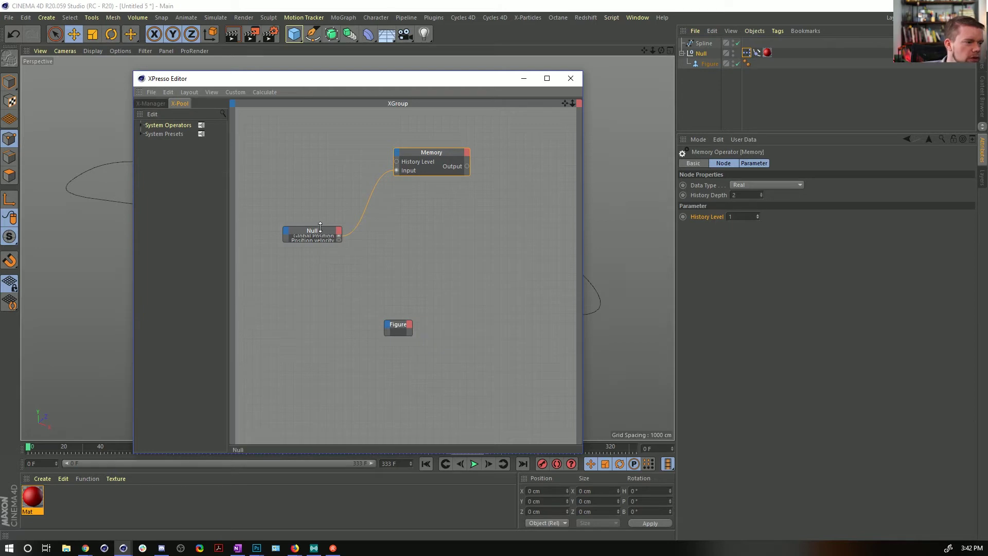
pyautogui.moveTo(320, 227); pyautogui.dragTo(326, 182)
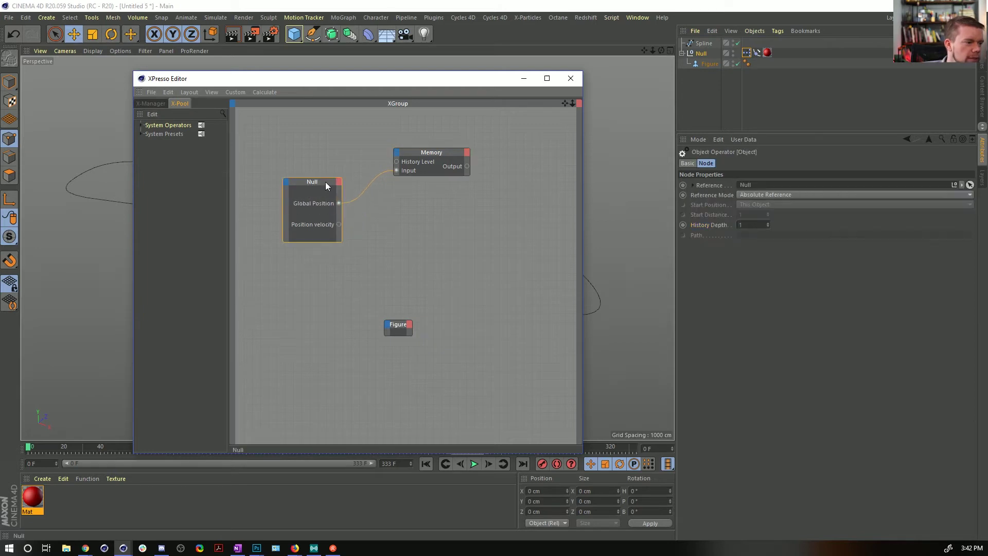
# - Delete the Memory node and remove the Global Position port from the Null node
pyautogui.click(405, 152)
pyautogui.press('Delete')
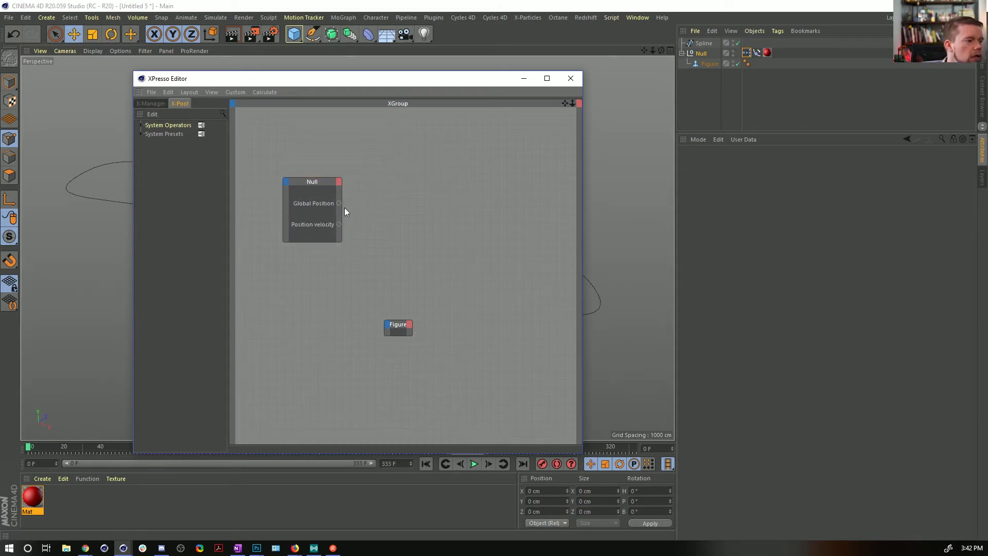
pyautogui.click(337, 204)
pyautogui.doubleClick(340, 202)
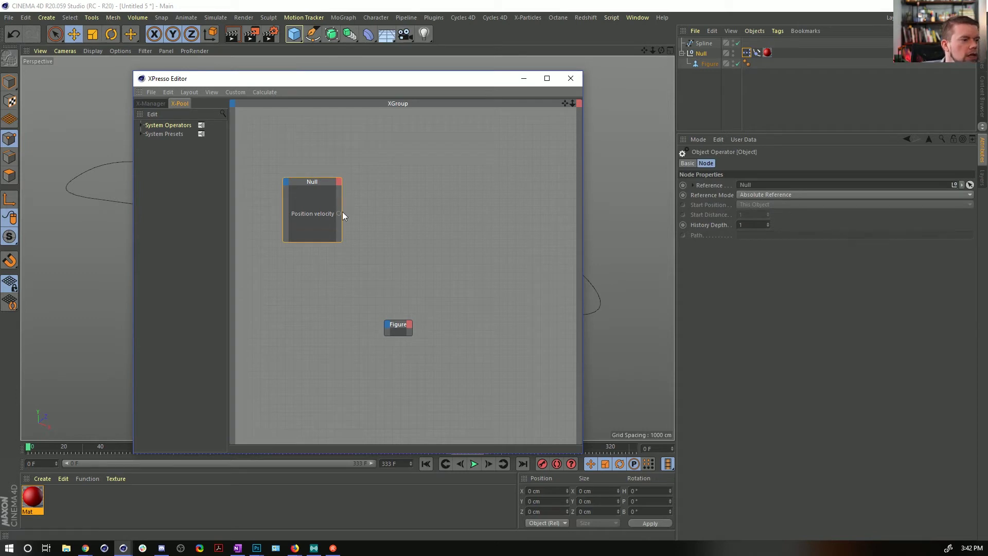
# - Add a Range Mapper node and place it between the Null and Figure nodes
pyautogui.rightClick(373, 212)
pyautogui.moveTo(403, 216)
pyautogui.moveTo(480, 216)
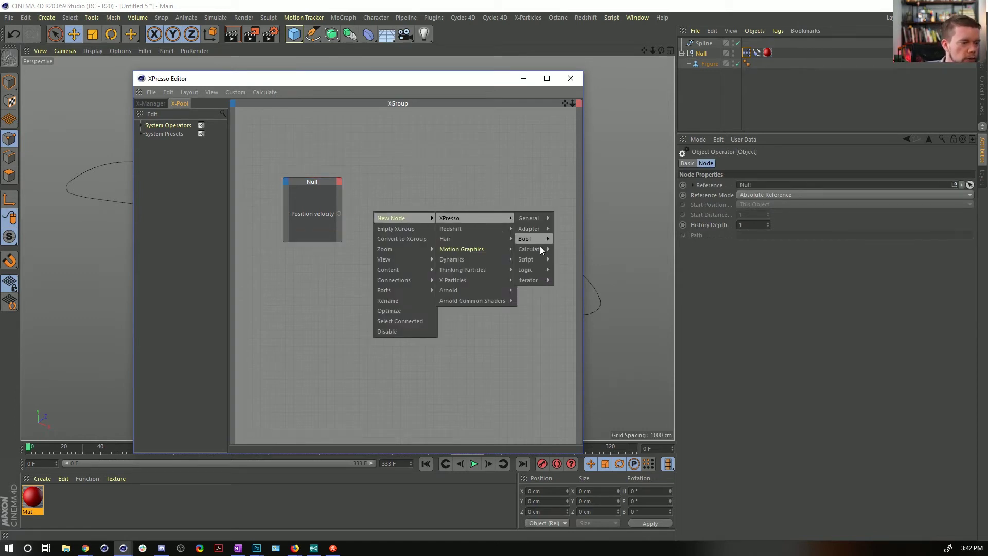
pyautogui.moveTo(543, 259)
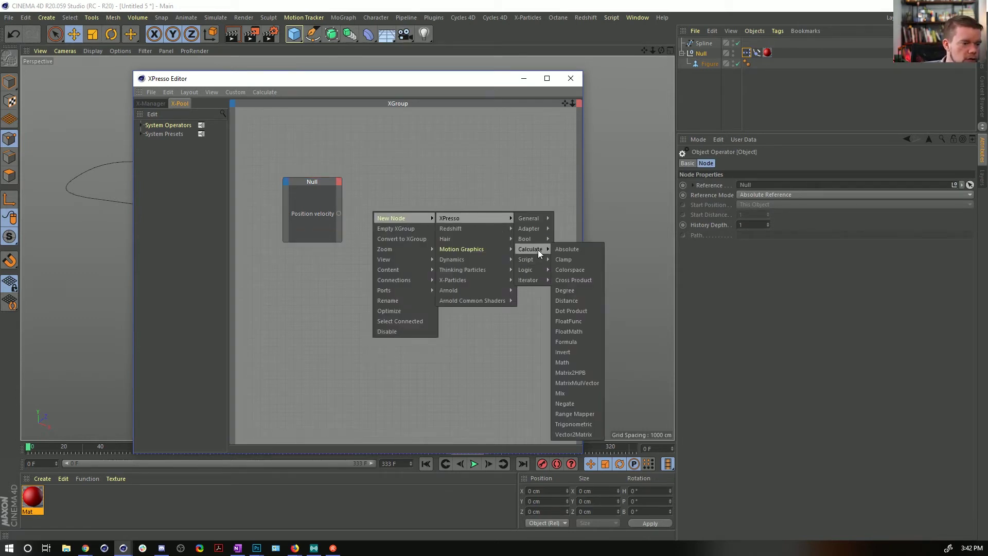
pyautogui.click(600, 414)
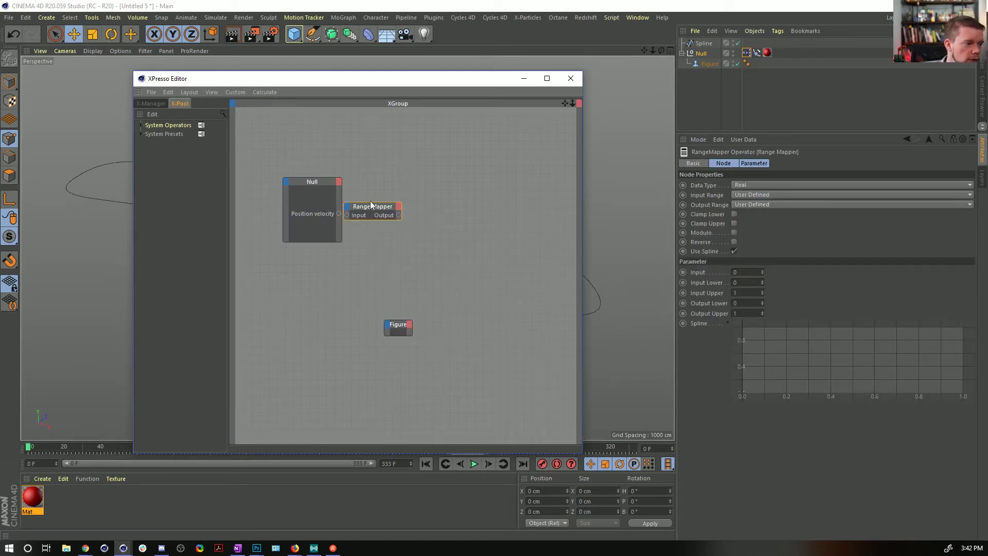
pyautogui.moveTo(385, 216); pyautogui.dragTo(444, 271)
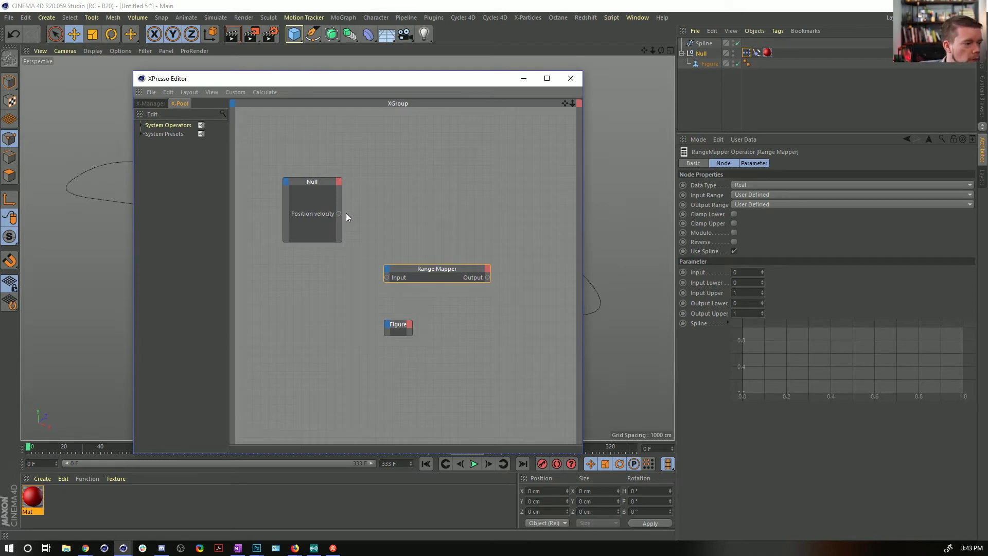
# - Connect the Null's Position velocity to the Range Mapper's Input and move the Figure node beyond the Range Mapper's output side
pyautogui.moveTo(339, 213); pyautogui.dragTo(344, 228)
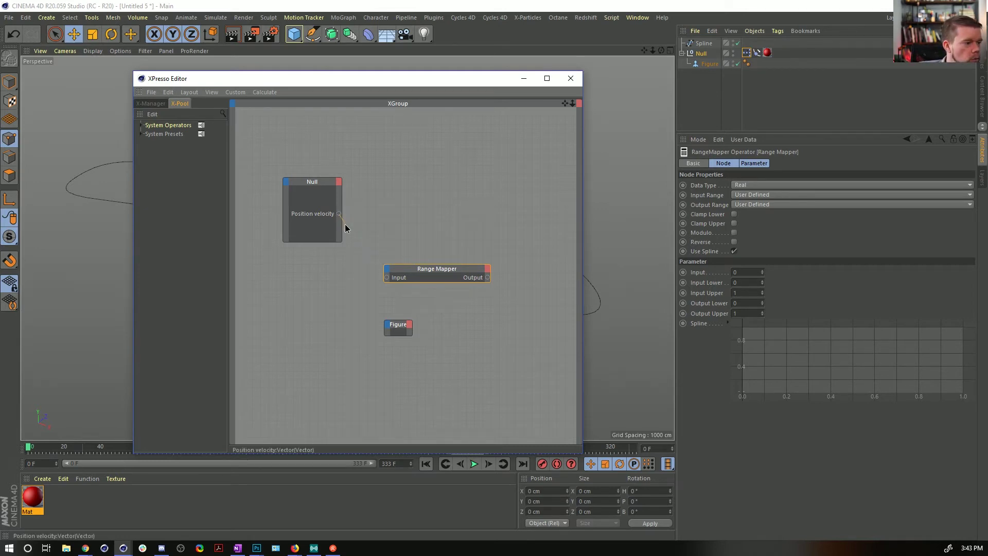
pyautogui.moveTo(387, 280); pyautogui.dragTo(387, 276)
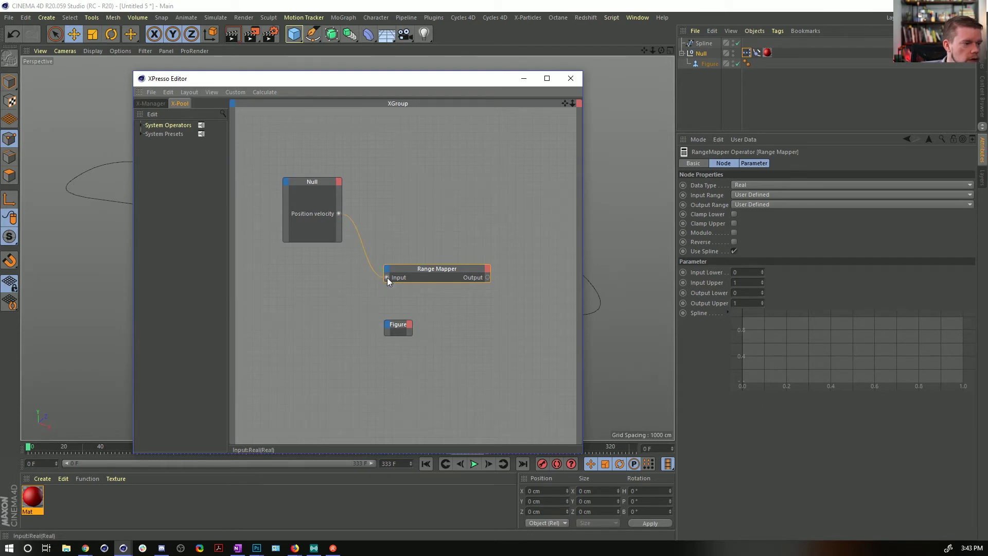
pyautogui.moveTo(398, 325); pyautogui.dragTo(498, 314)
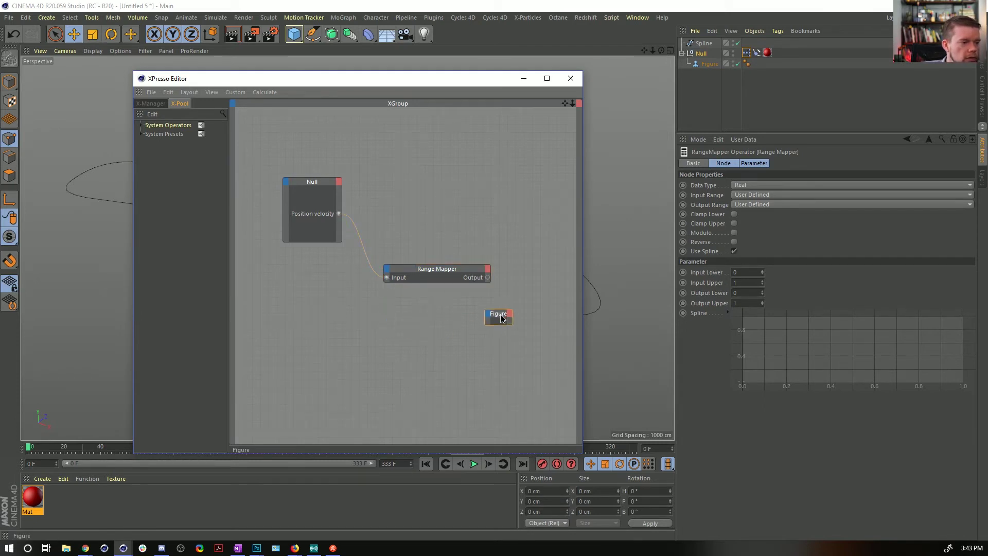
# - Uncover the viewport and rotate the figure about its vertical axis to test its heading rotation
pyautogui.moveTo(472, 87); pyautogui.dragTo(440, 403)
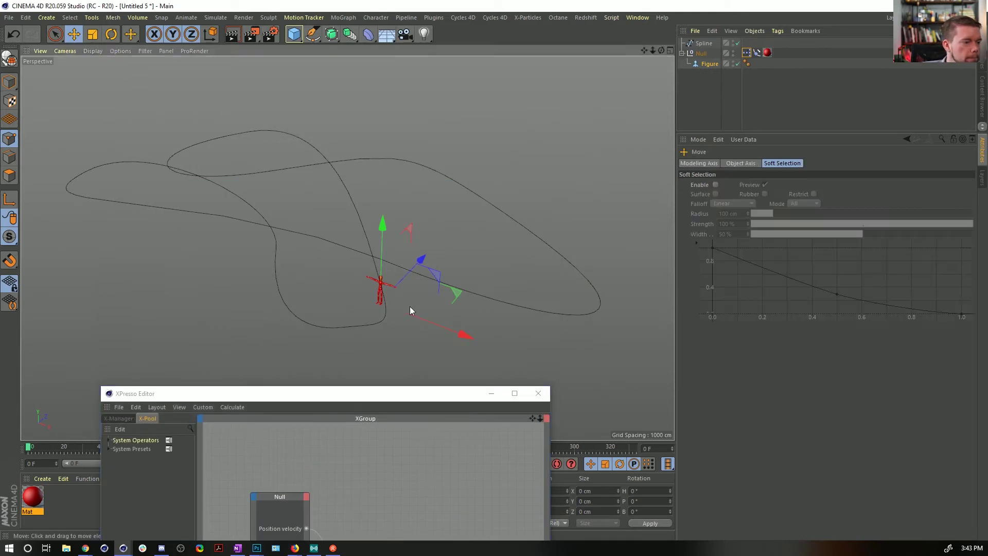
pyautogui.press('r')
pyautogui.moveTo(389, 341); pyautogui.dragTo(598, 457)
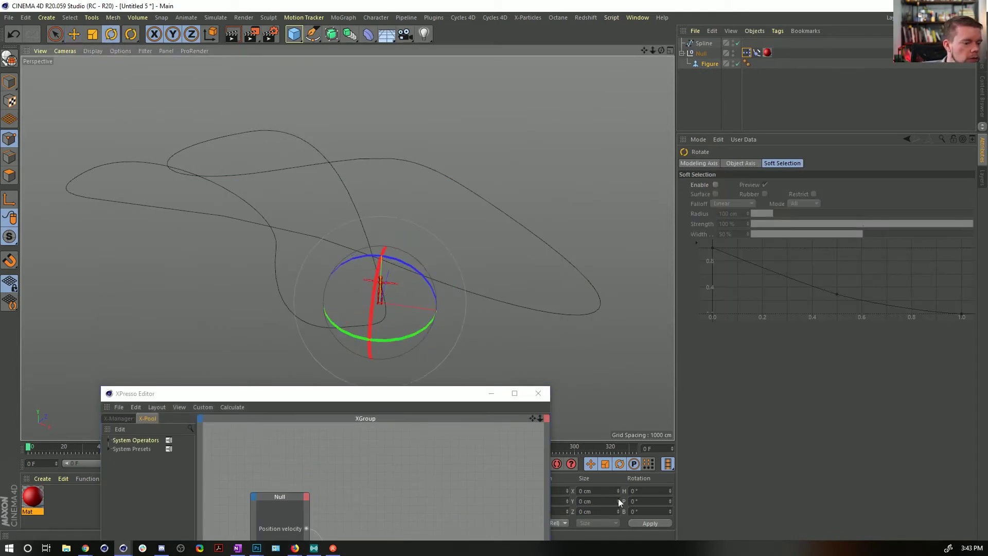
pyautogui.moveTo(397, 399); pyautogui.dragTo(404, 118)
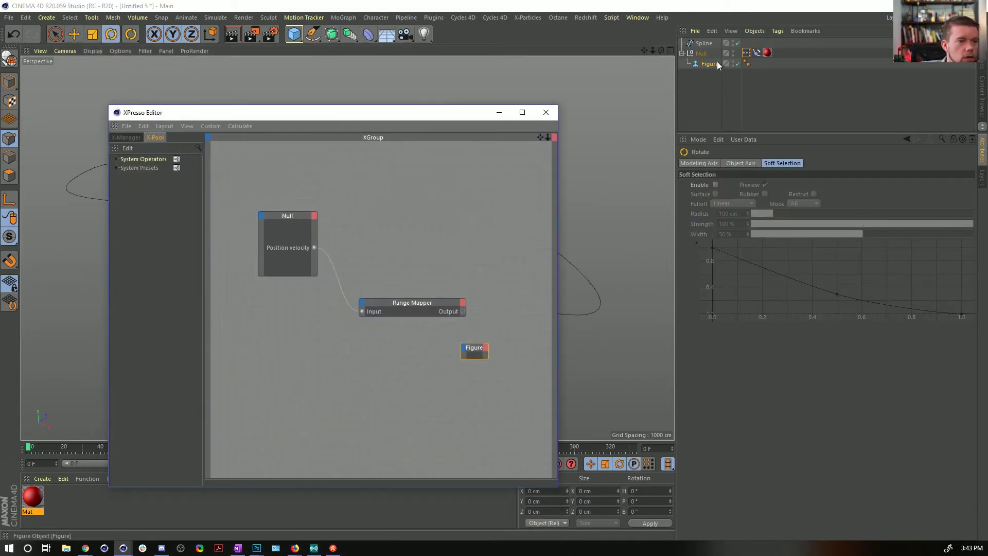
# - Show the Figure object's coordinates and set its heading rotation (R.H) to 0°
pyautogui.click(701, 64)
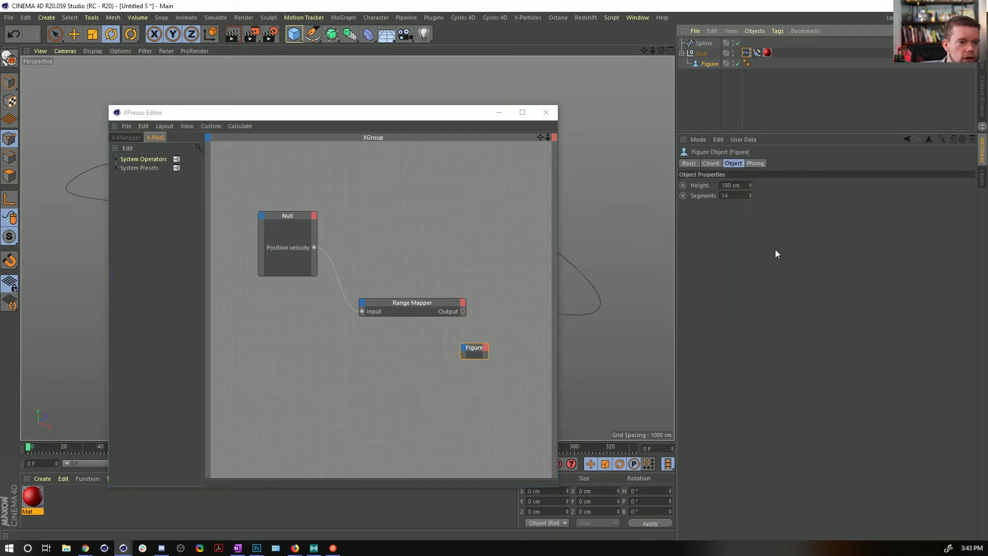
pyautogui.click(711, 163)
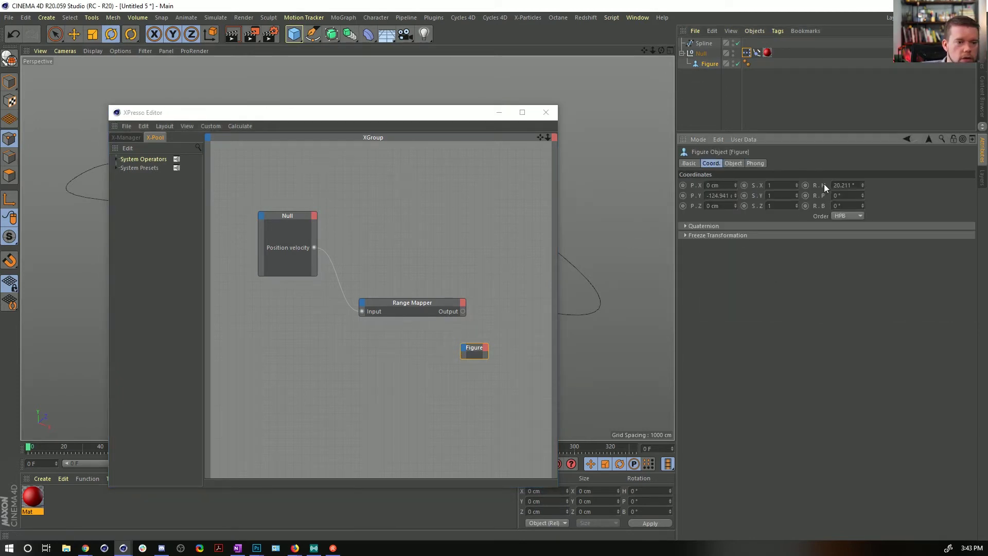
pyautogui.moveTo(439, 115); pyautogui.dragTo(263, 95)
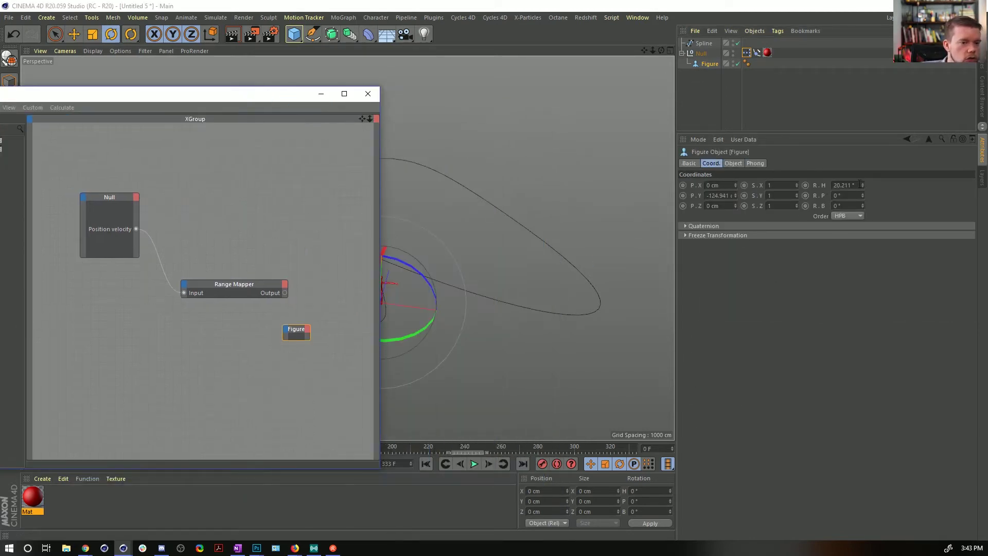
pyautogui.moveTo(859, 184); pyautogui.dragTo(760, 194)
pyautogui.write('0')
pyautogui.press('Return')
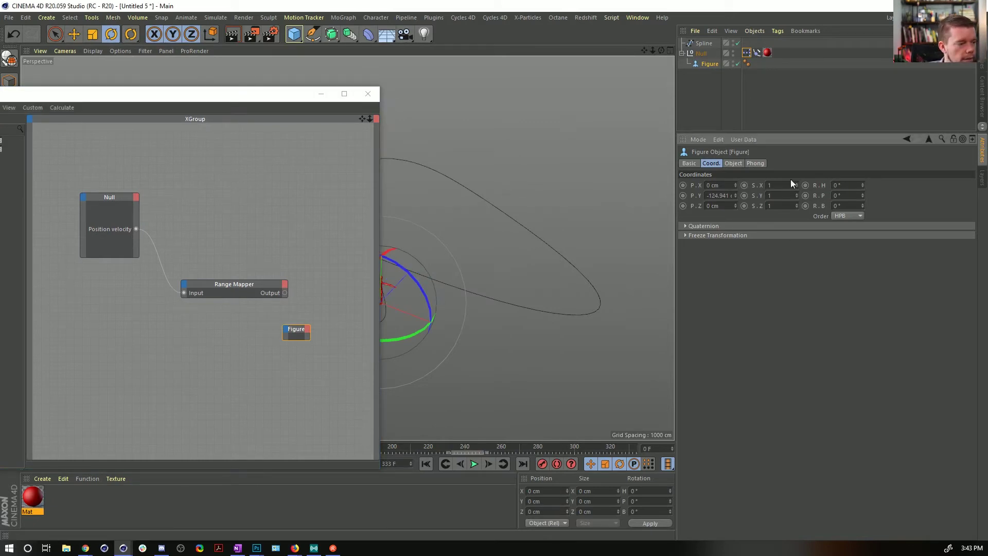
# - Add a Rotation . H input port to the Figure node and connect the Range Mapper's Output to it
pyautogui.moveTo(862, 185); pyautogui.dragTo(285, 337)
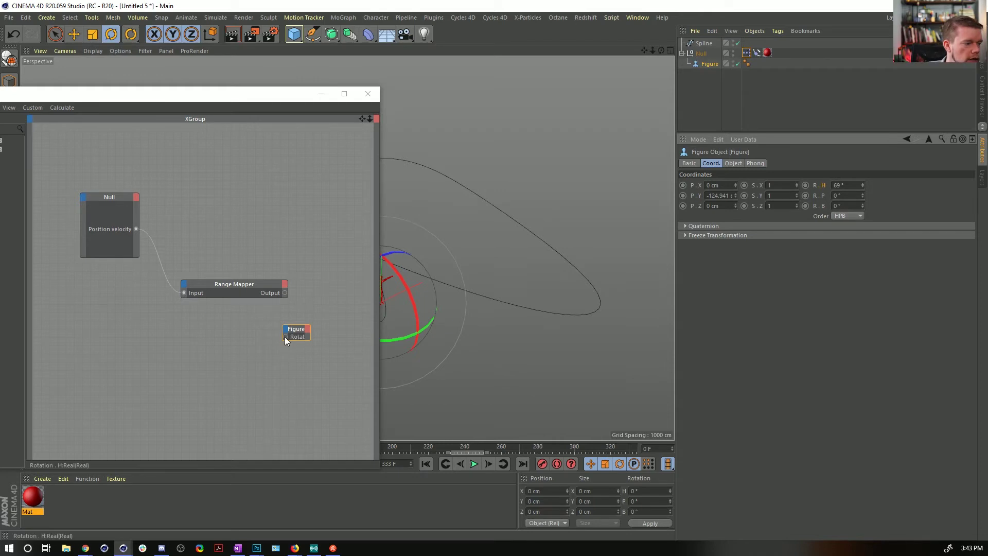
pyautogui.moveTo(285, 293); pyautogui.dragTo(284, 337)
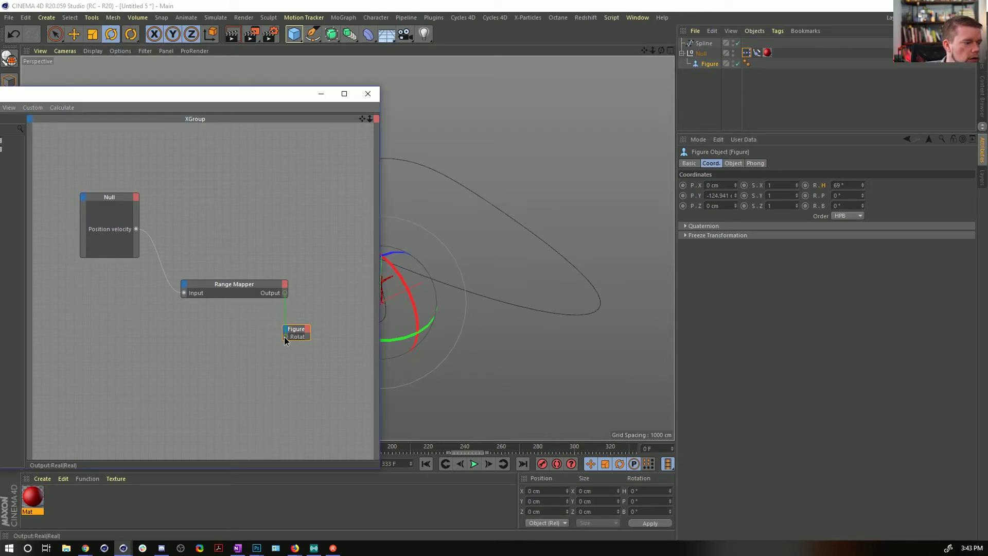
pyautogui.click(284, 335)
pyautogui.click(280, 337)
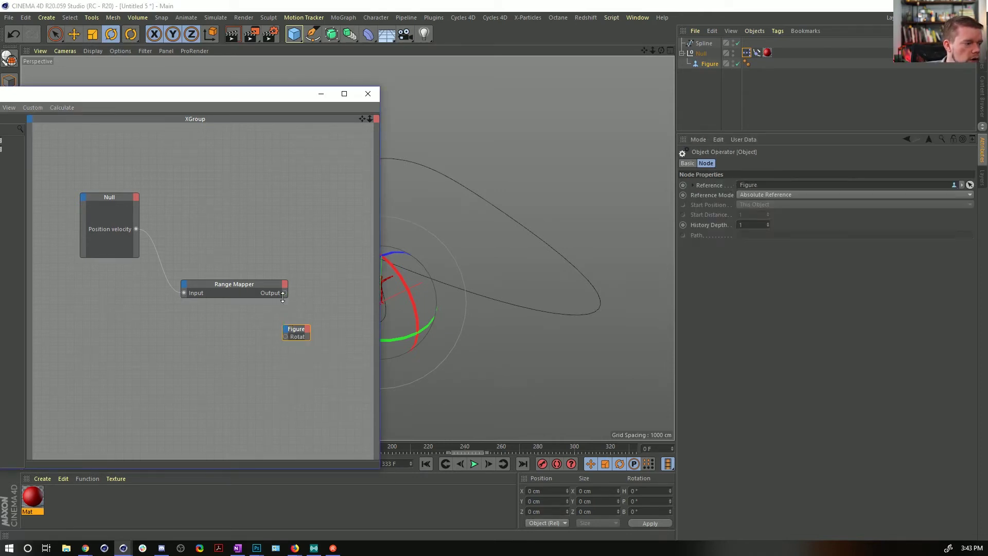
pyautogui.moveTo(285, 291); pyautogui.dragTo(286, 338)
# - Set the Range Mapper's Output Range to Degree and its Input Upper to 100
pyautogui.moveTo(245, 249); pyautogui.dragTo(224, 314)
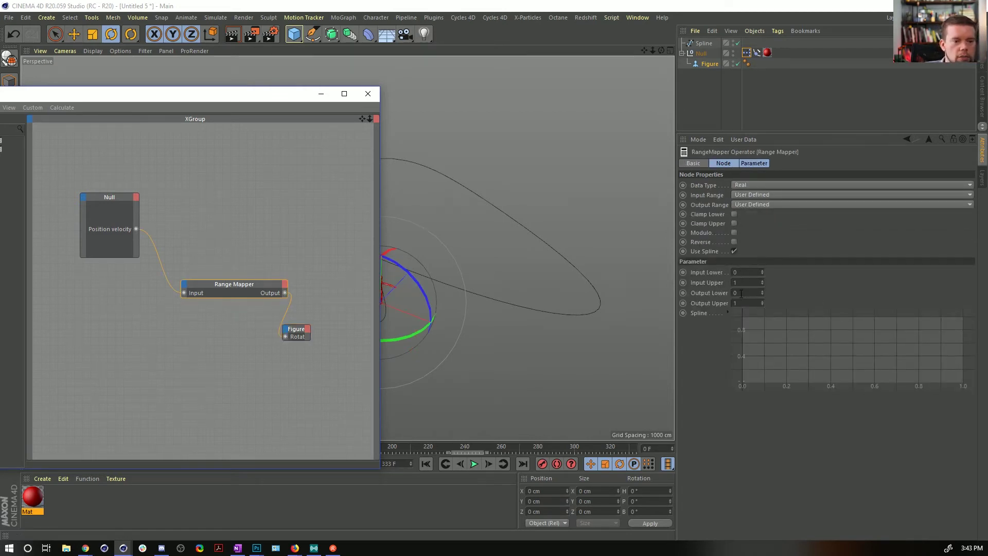
pyautogui.click(761, 205)
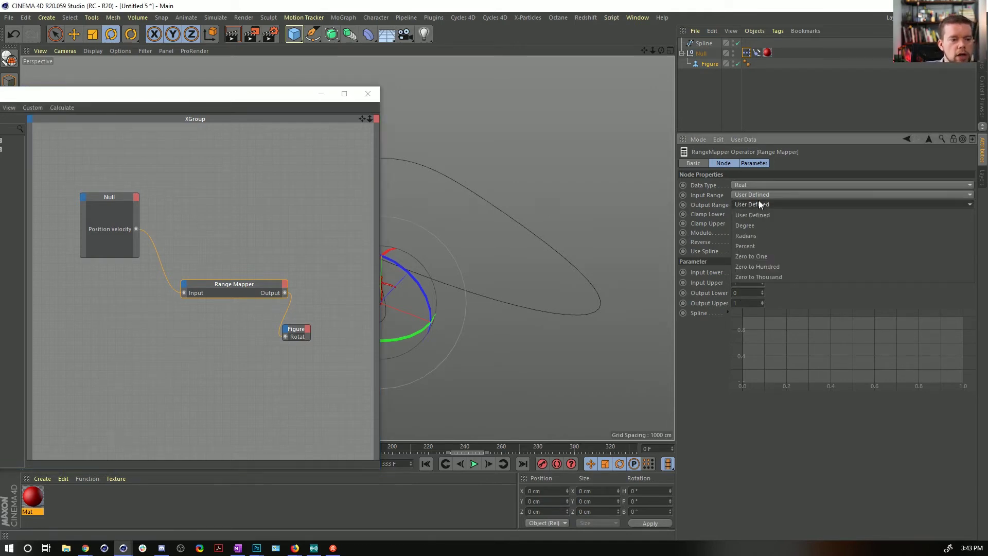
pyautogui.click(750, 225)
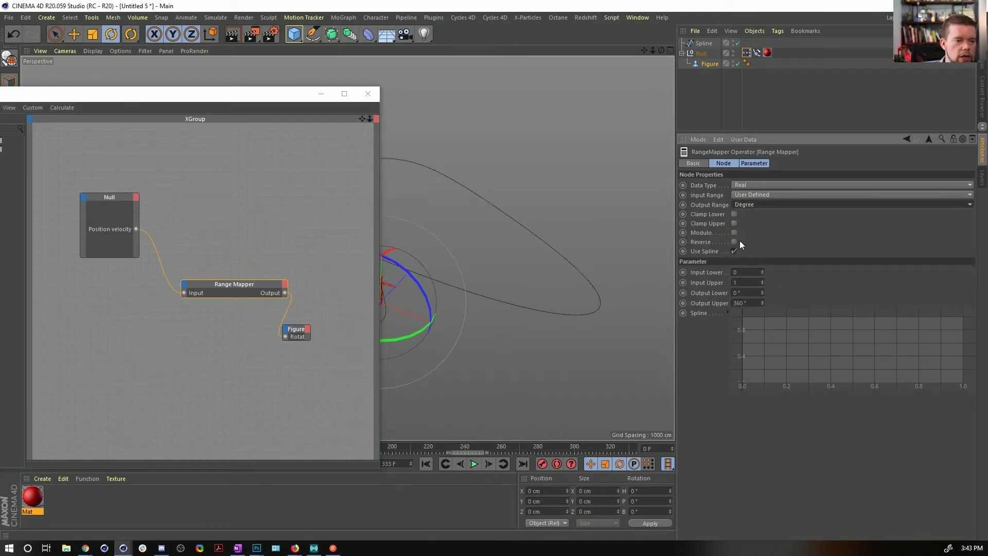
pyautogui.click(745, 282)
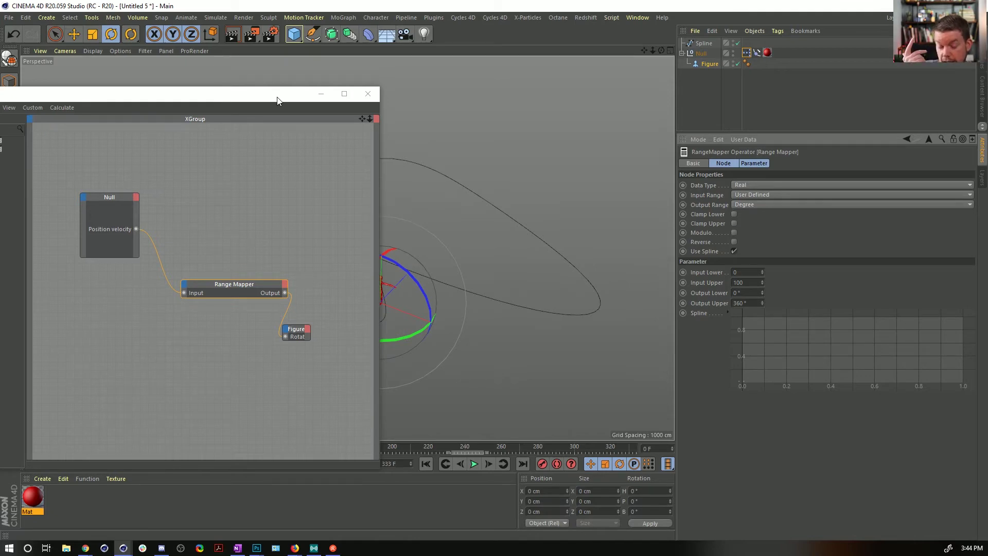
# - Play the animation from the first frame with the viewport uncovered to examine the figure's rotation along the spline
pyautogui.moveTo(277, 100); pyautogui.dragTo(629, 516)
pyautogui.click(427, 466)
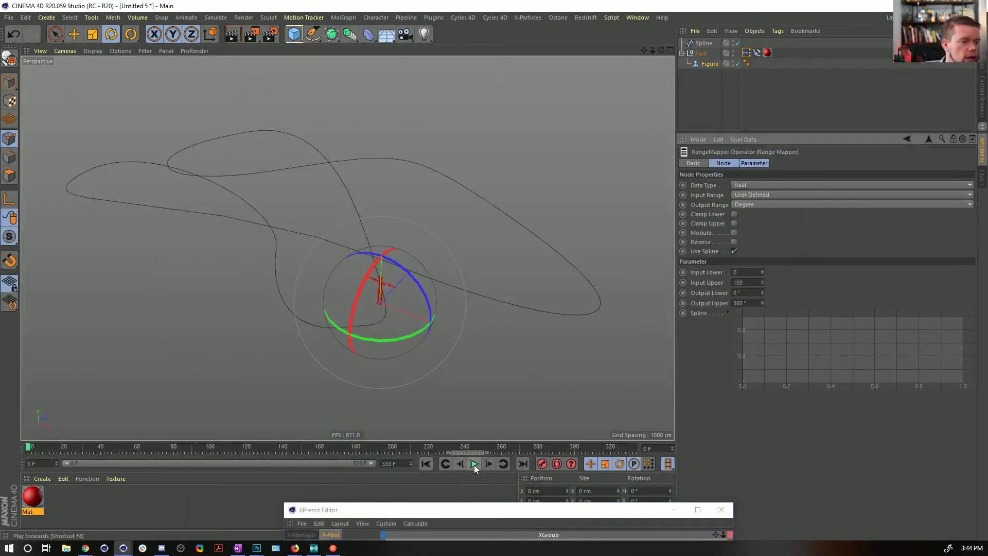
pyautogui.click(473, 464)
pyautogui.moveTo(472, 515); pyautogui.dragTo(576, 142)
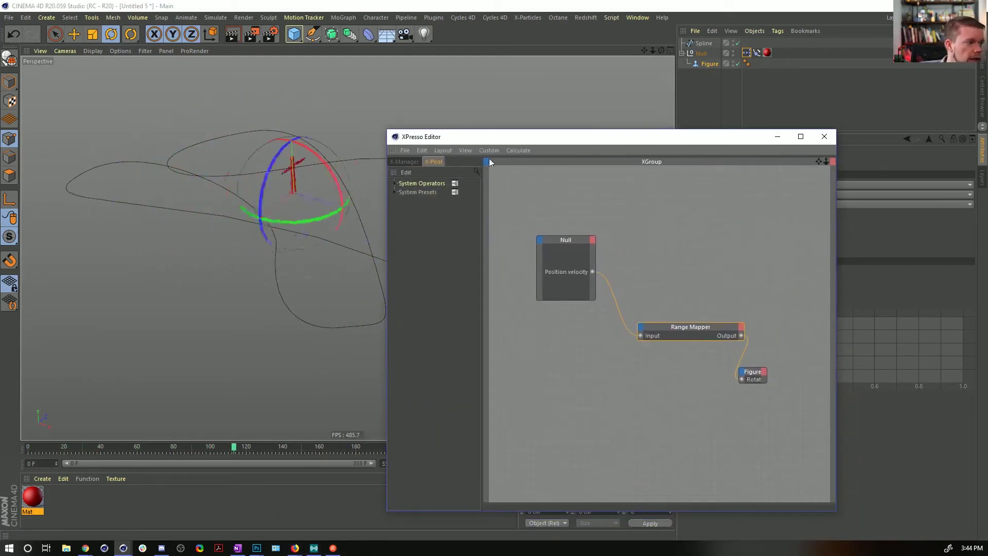
pyautogui.moveTo(690, 146); pyautogui.dragTo(409, 284)
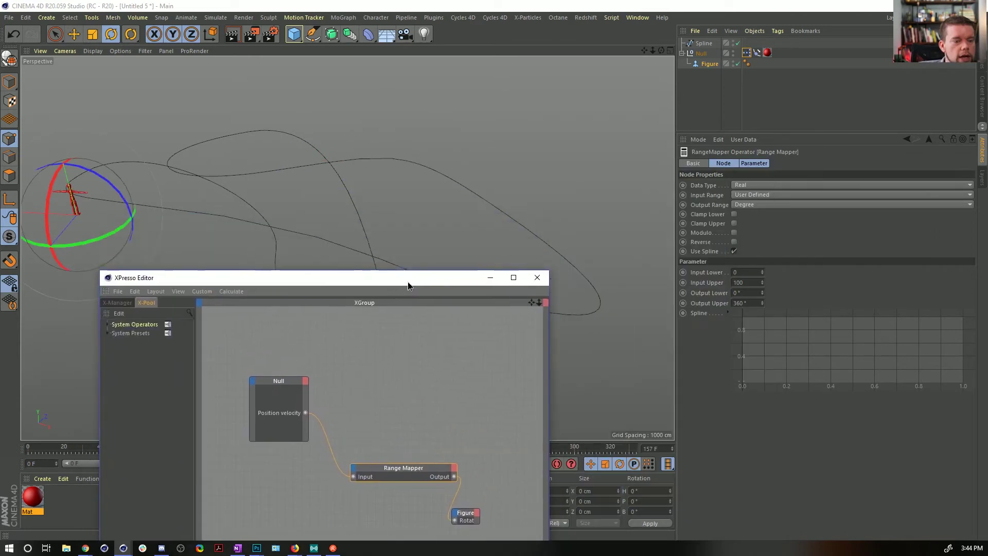
# - Set the Range Mapper's Input Upper to 1000 and uncover the viewport to check the figure's rotation during playback
pyautogui.click(752, 282)
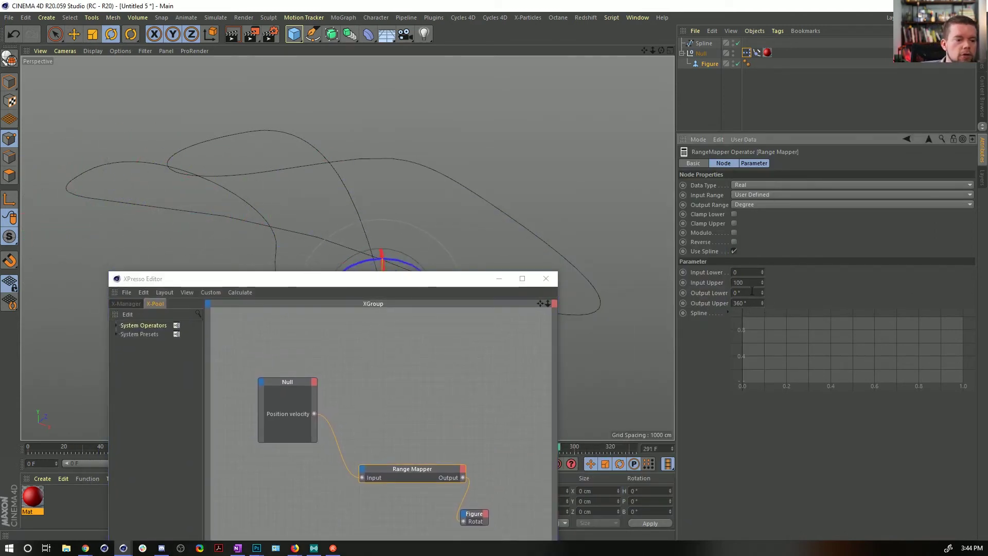
pyautogui.write('0')
pyautogui.press('Return')
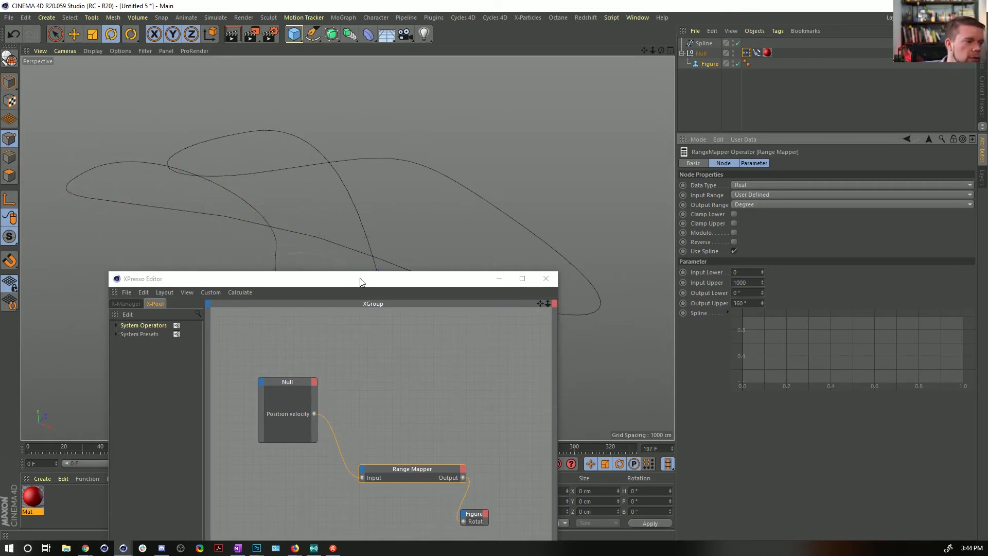
pyautogui.moveTo(360, 282); pyautogui.dragTo(369, 439)
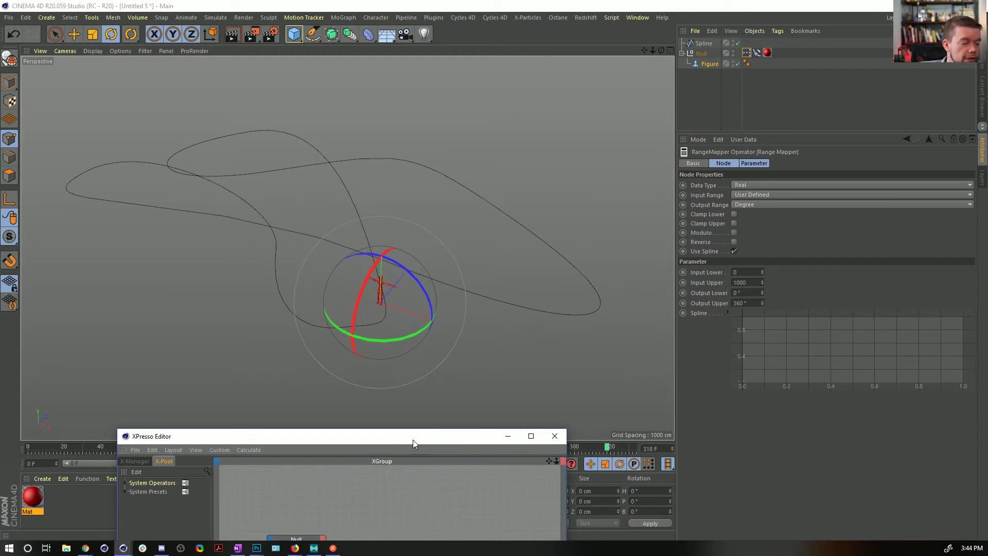
# - Set the Range Mapper's Input Upper to 10000 and watch the figure's rotation in the playing animation
pyautogui.moveTo(412, 439); pyautogui.dragTo(585, 65)
pyautogui.click(750, 283)
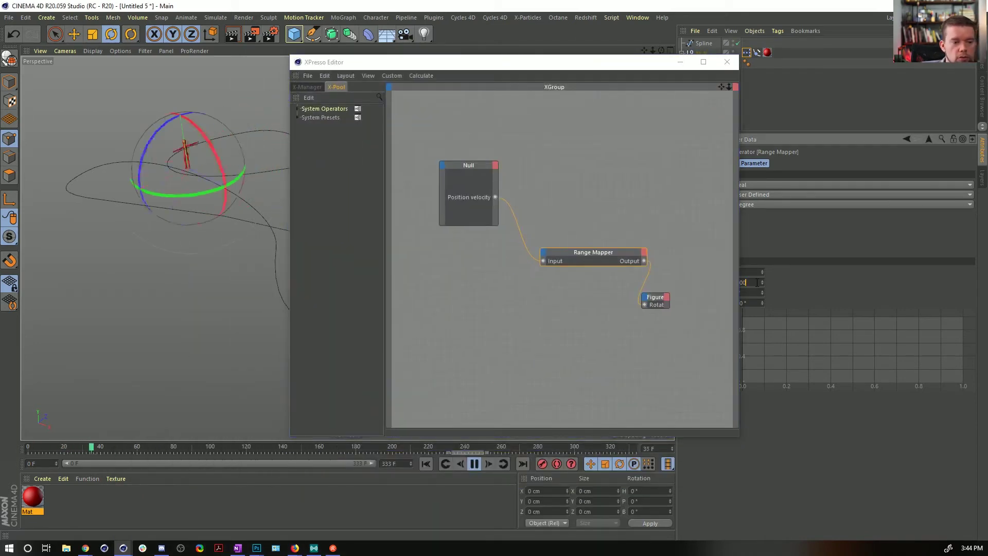
pyautogui.moveTo(587, 67); pyautogui.dragTo(529, 529)
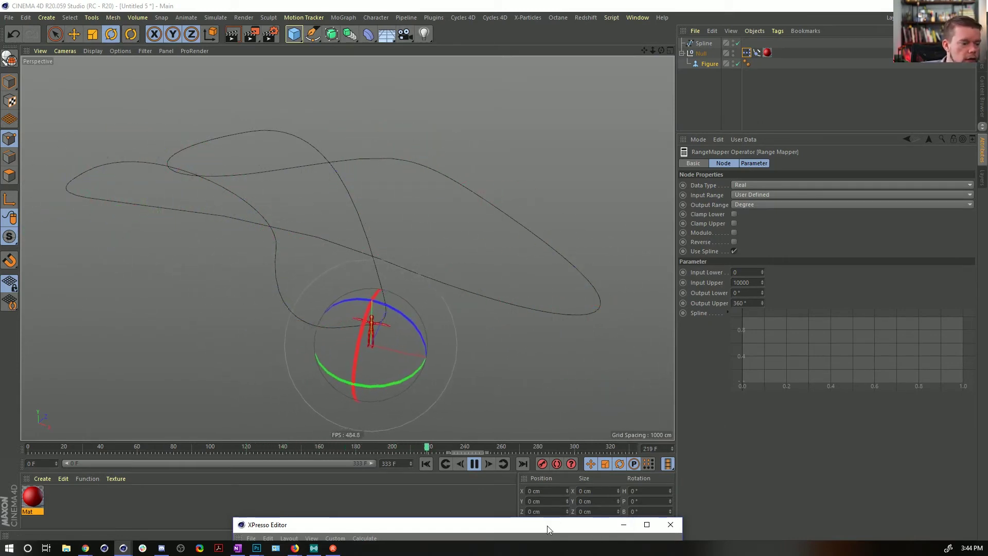
pyautogui.moveTo(548, 528); pyautogui.dragTo(501, 138)
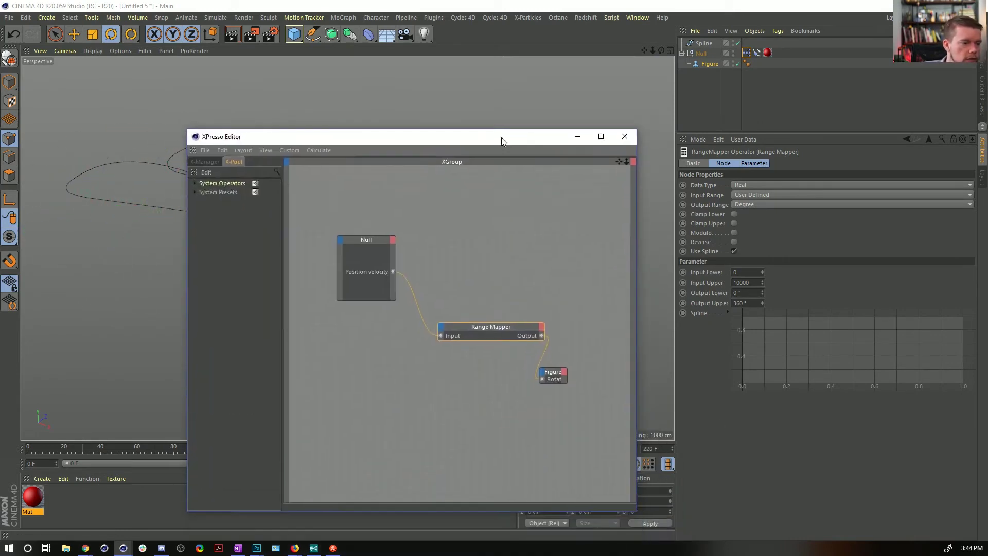
# - Set the Range Mapper's Input Upper to 2000 and review how the figure turns during playback
pyautogui.click(738, 282)
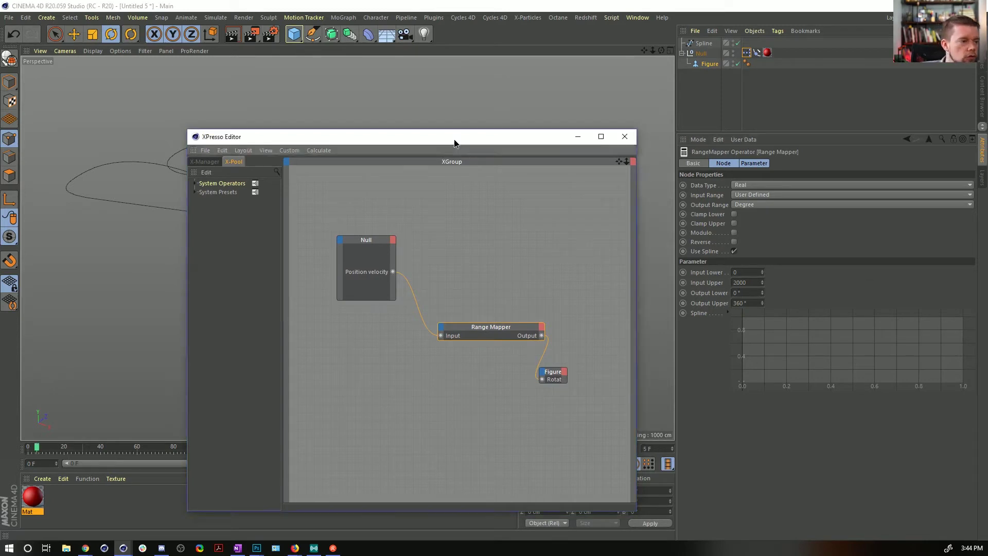
pyautogui.moveTo(455, 137); pyautogui.dragTo(459, 505)
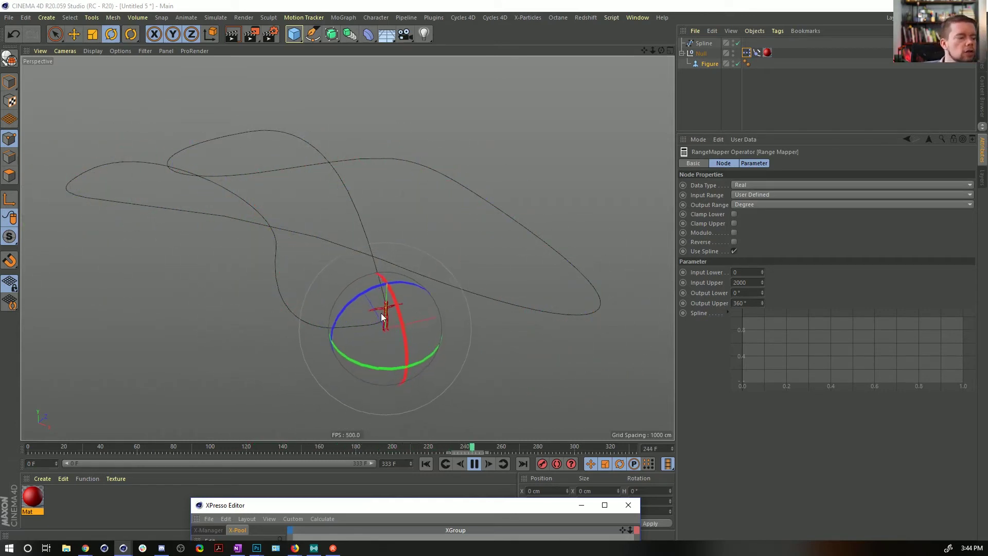
pyautogui.moveTo(383, 505); pyautogui.dragTo(284, 138)
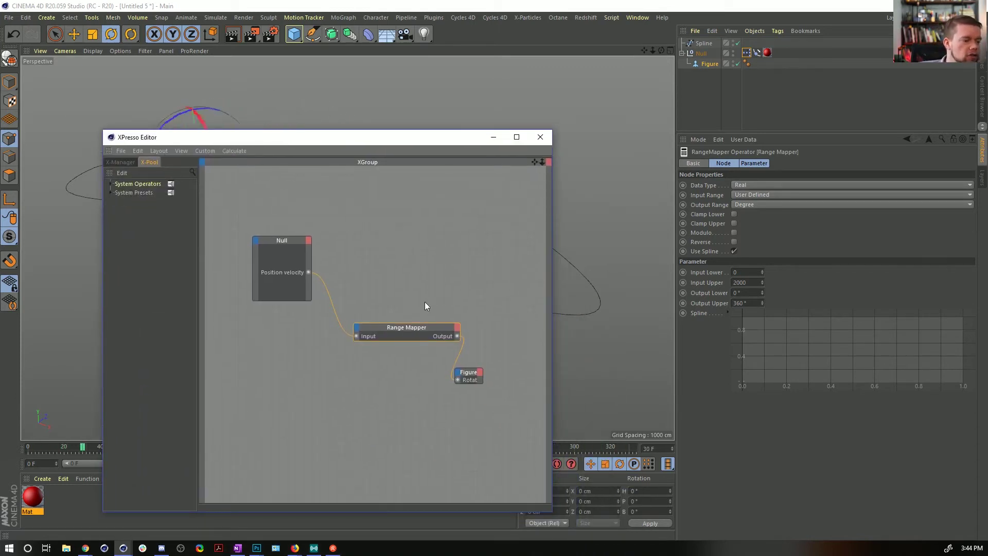
# - Widen the Figure node to show its full Rotation . H port, and enlarge and reposition the XPresso Editor window
pyautogui.moveTo(470, 377); pyautogui.dragTo(506, 375)
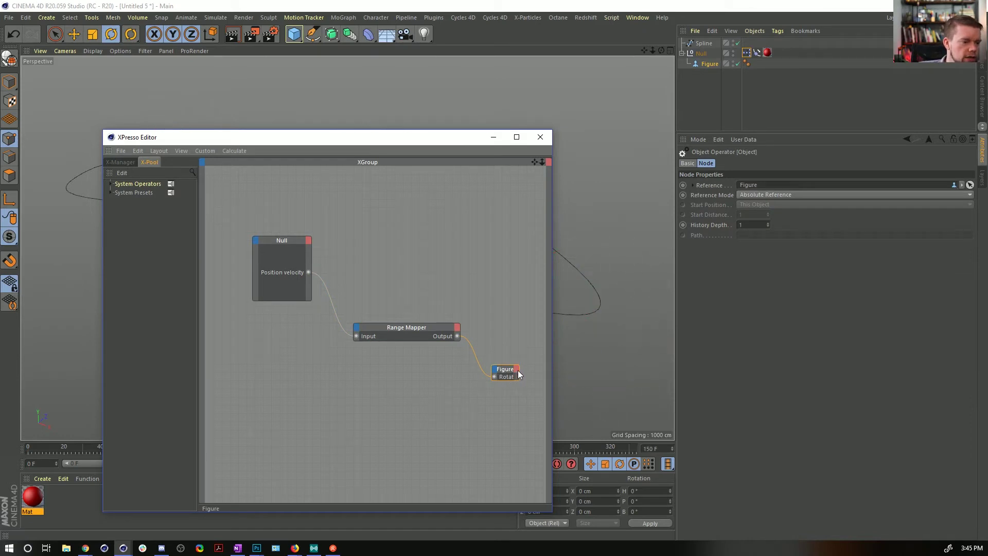
pyautogui.click(518, 369)
pyautogui.click(520, 369)
pyautogui.moveTo(520, 375); pyautogui.dragTo(761, 341)
pyautogui.moveTo(550, 135); pyautogui.dragTo(444, 32)
# - Add a Time node below the Null node, give it a Frame output in place of Time, and widen the node
pyautogui.rightClick(315, 319)
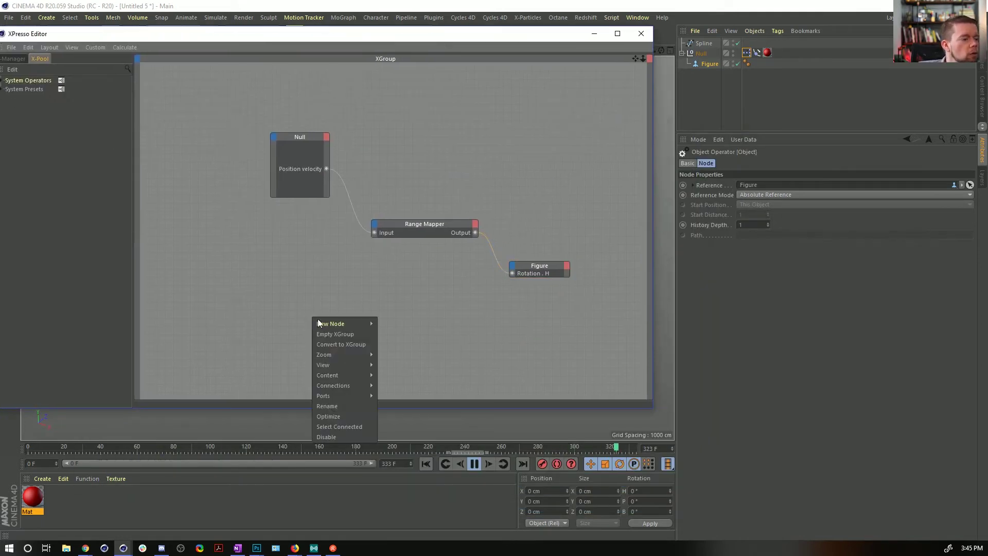
pyautogui.moveTo(329, 323)
pyautogui.moveTo(389, 323)
pyautogui.moveTo(480, 325)
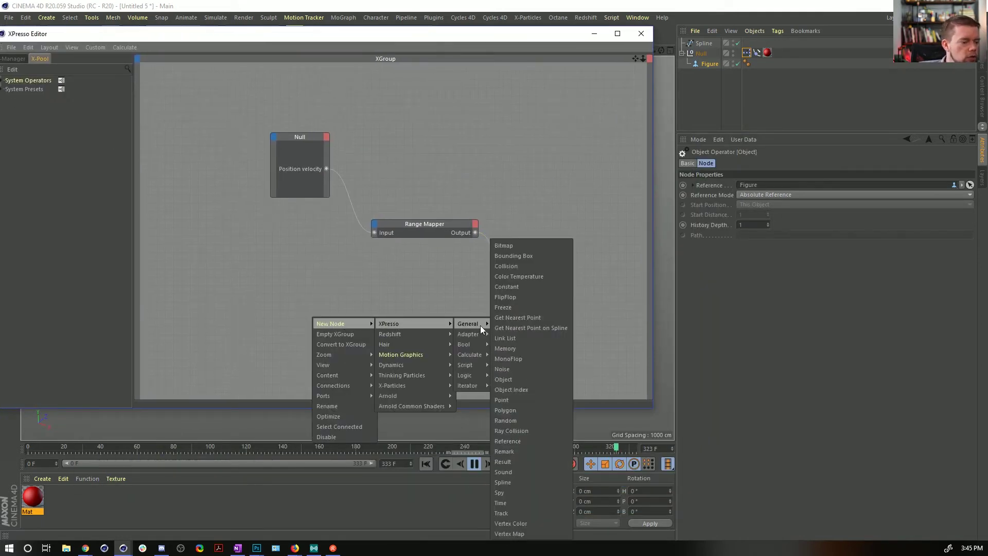
pyautogui.click(522, 502)
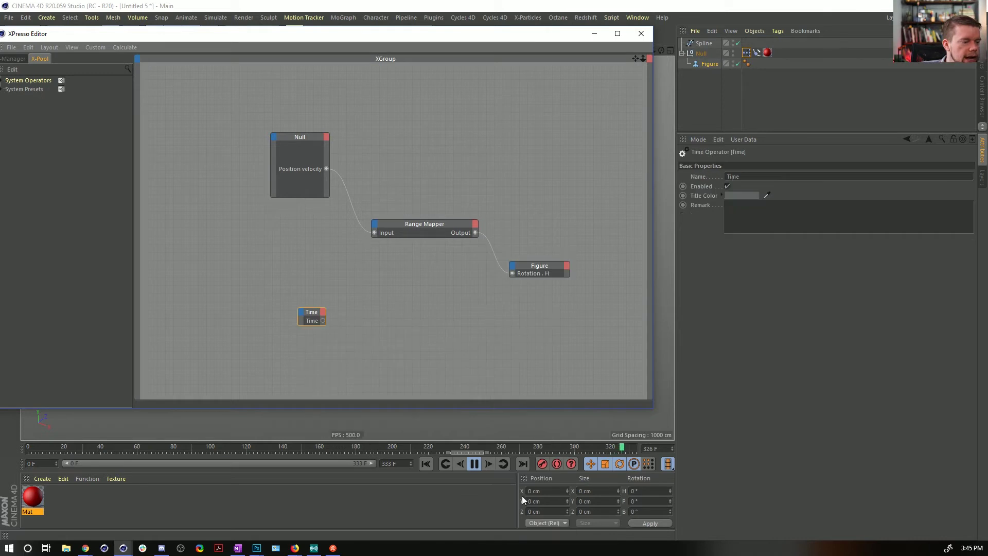
pyautogui.click(324, 313)
pyautogui.click(336, 339)
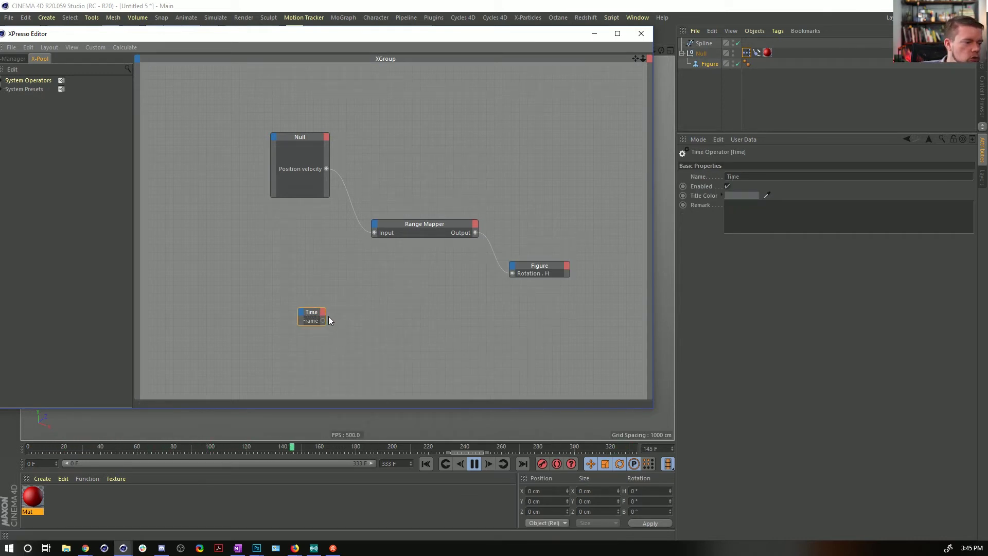
pyautogui.moveTo(325, 316)
pyautogui.mouseDown()
pyautogui.moveTo(381, 319)
pyautogui.moveTo(339, 316)
pyautogui.mouseUp()
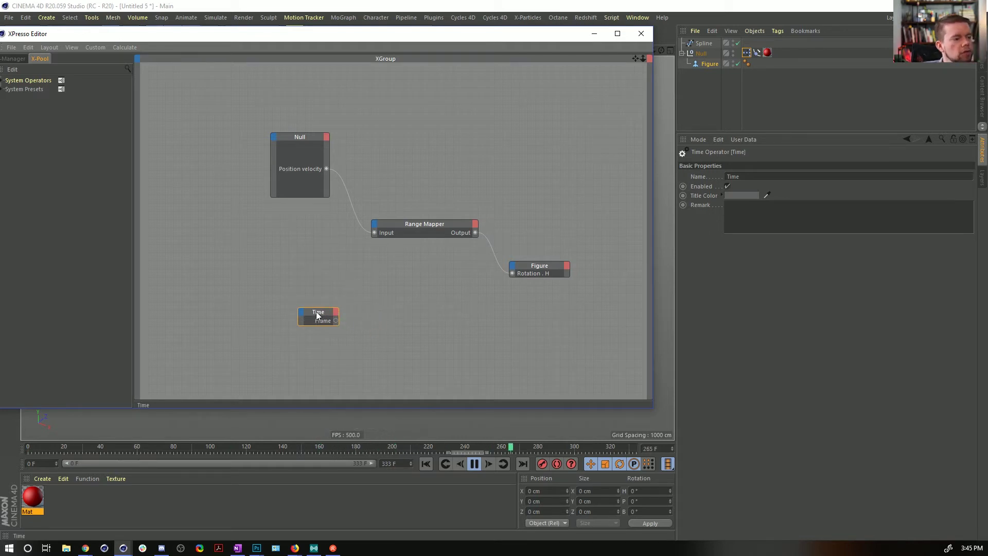
# - Delete the Time node, duplicate the Figure node to below the Null node, and give the copy a Rotation . H output
pyautogui.press('Delete')
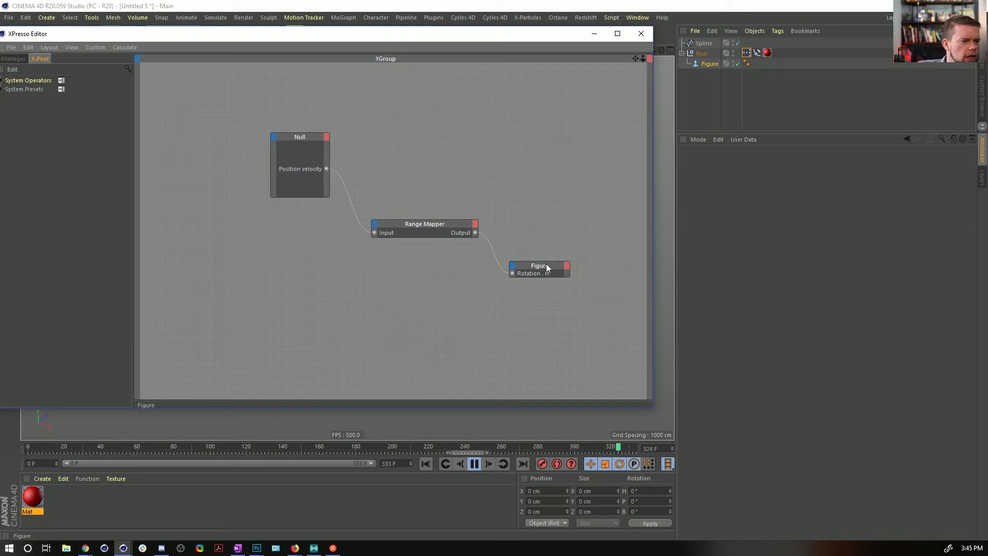
pyautogui.keyDown('ctrl'); pyautogui.moveTo(546, 266); pyautogui.dragTo(273, 289); pyautogui.keyUp('ctrl')
pyautogui.click(283, 291)
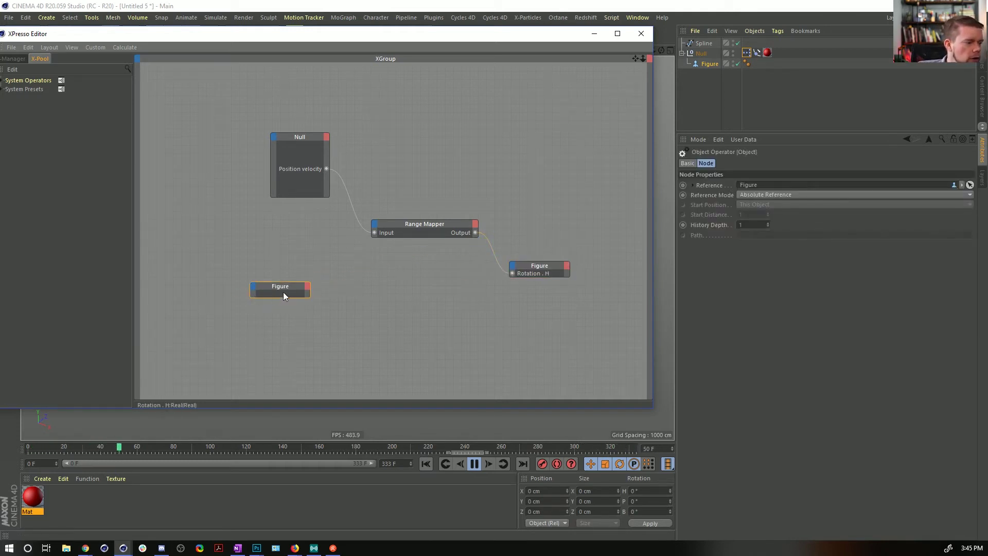
pyautogui.click(307, 286)
pyautogui.moveTo(333, 307)
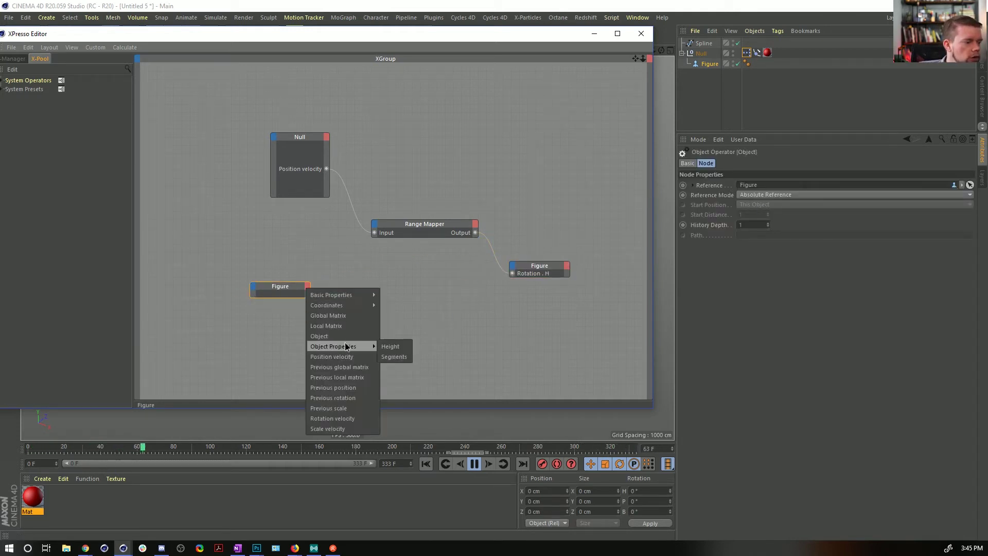
pyautogui.moveTo(410, 339)
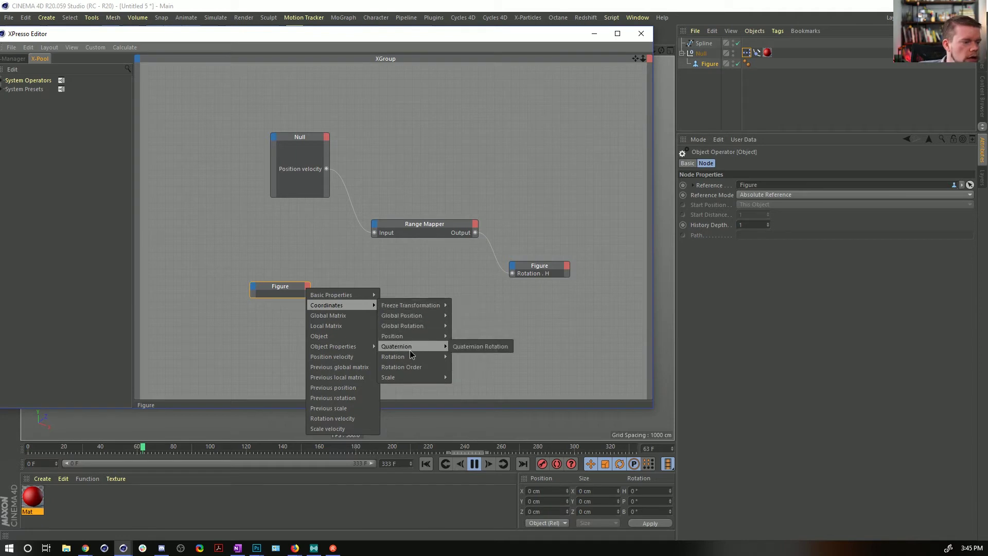
pyautogui.moveTo(410, 357)
pyautogui.click(468, 367)
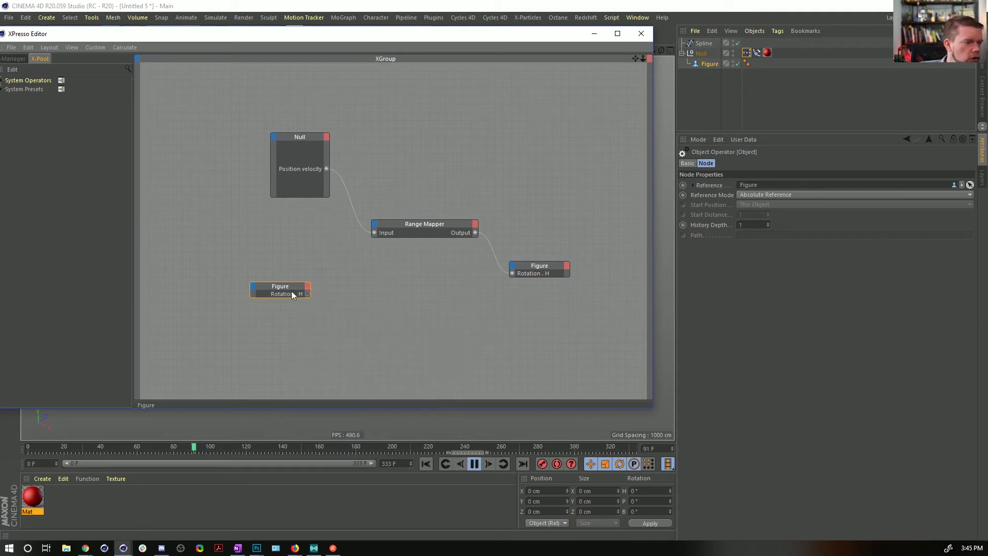
# - Add a Math:Add node beside the duplicated Figure node and connect that Figure's Rotation . H output to its first input
pyautogui.rightClick(343, 323)
pyautogui.moveTo(365, 326)
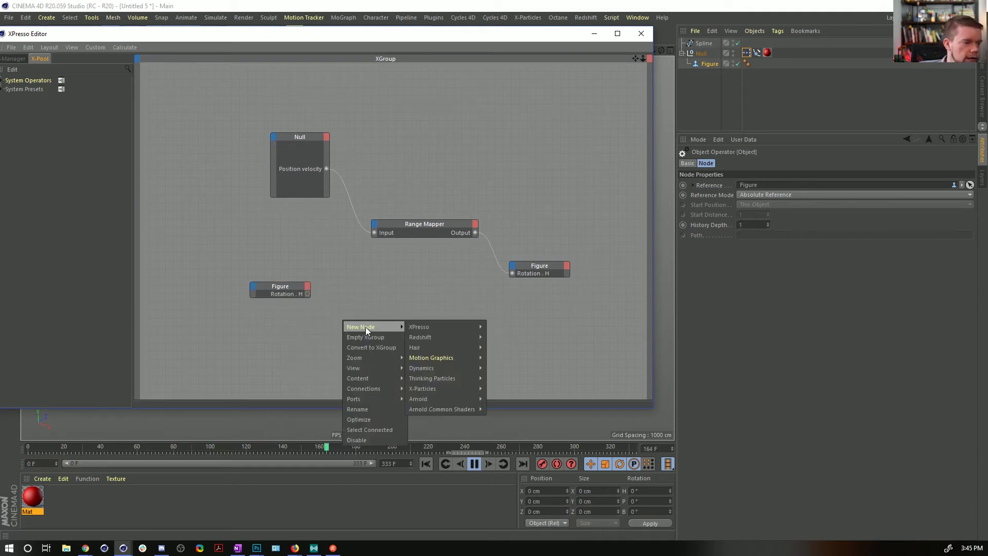
pyautogui.moveTo(449, 327)
pyautogui.moveTo(496, 358)
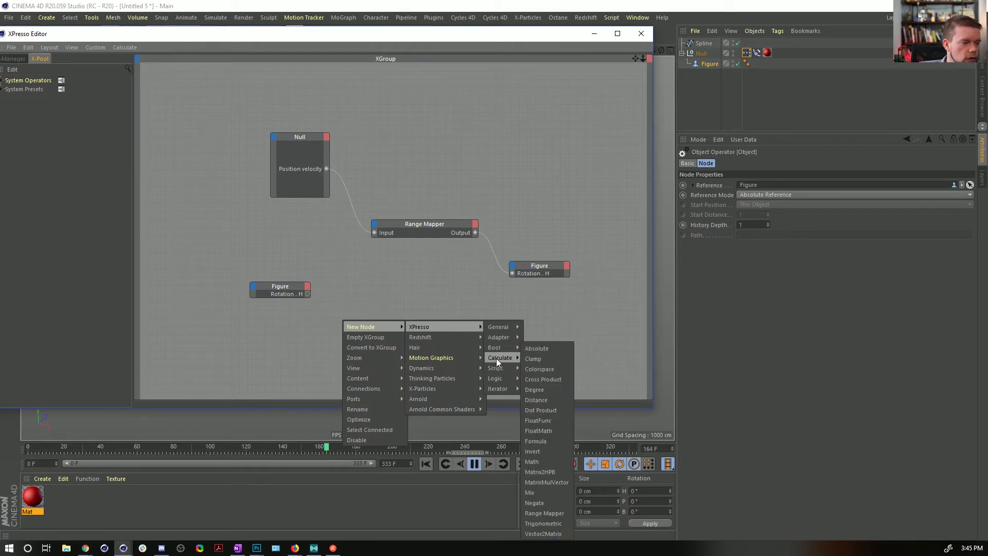
pyautogui.click(545, 461)
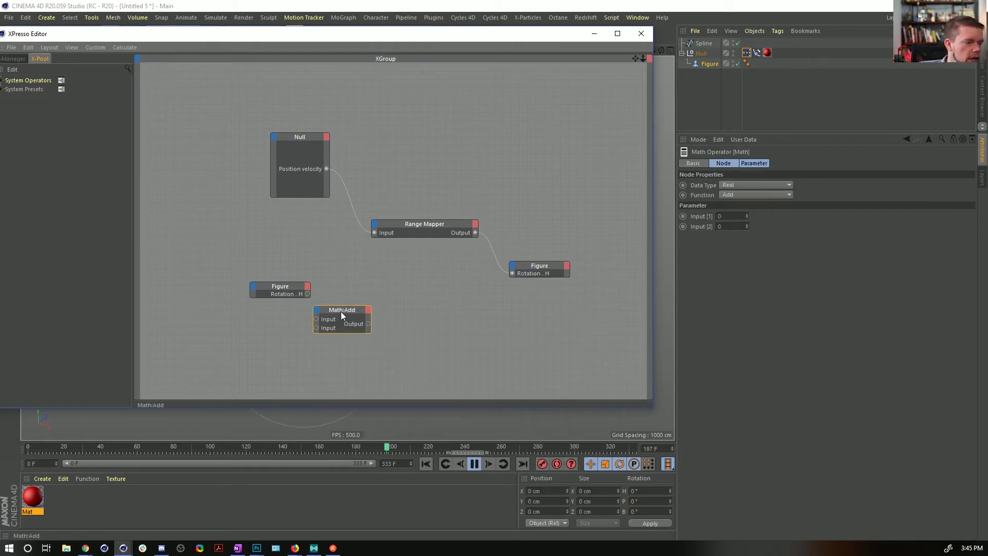
pyautogui.moveTo(341, 310); pyautogui.dragTo(382, 300)
pyautogui.moveTo(307, 294); pyautogui.dragTo(353, 308)
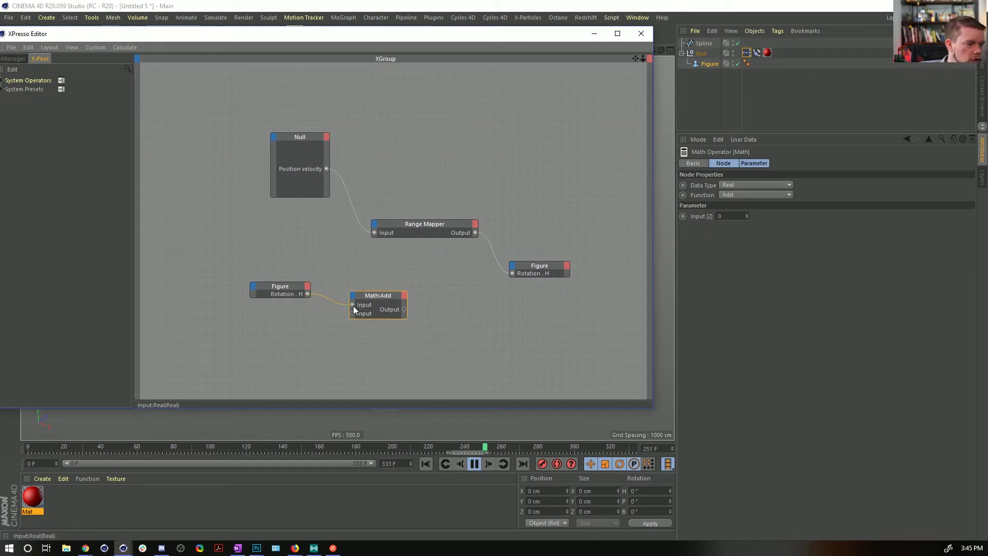
# - Set Math:Add's Input [2] to 1, connect its output to the original Figure's Rotation . H, and watch the playback
pyautogui.click(729, 216)
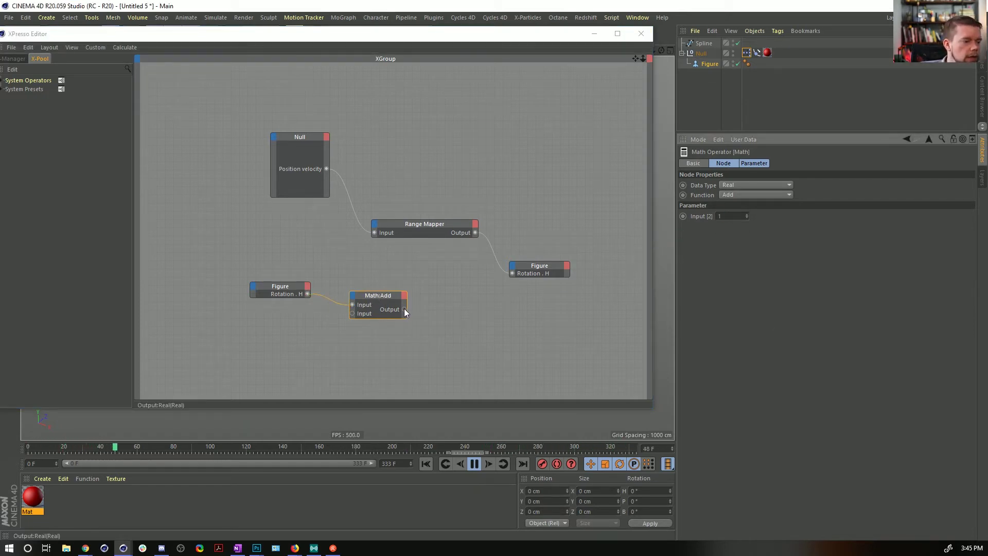
pyautogui.moveTo(404, 309); pyautogui.dragTo(512, 274)
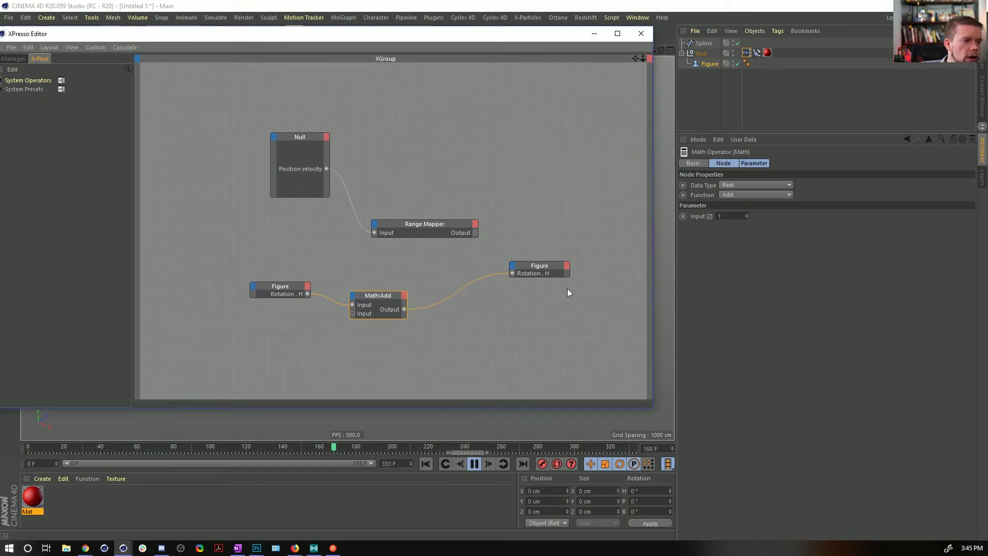
pyautogui.moveTo(489, 36); pyautogui.dragTo(585, 478)
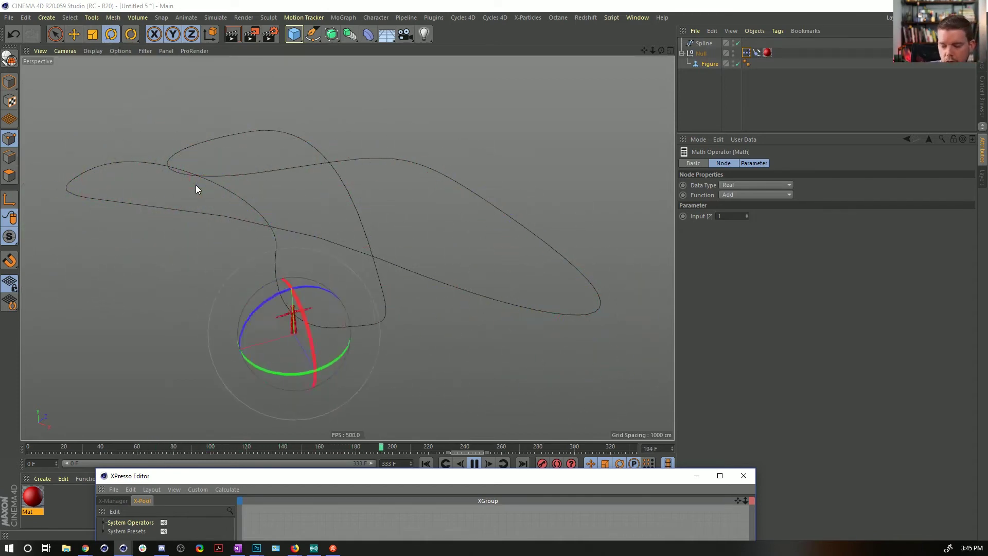
pyautogui.moveTo(474, 475); pyautogui.dragTo(427, 137)
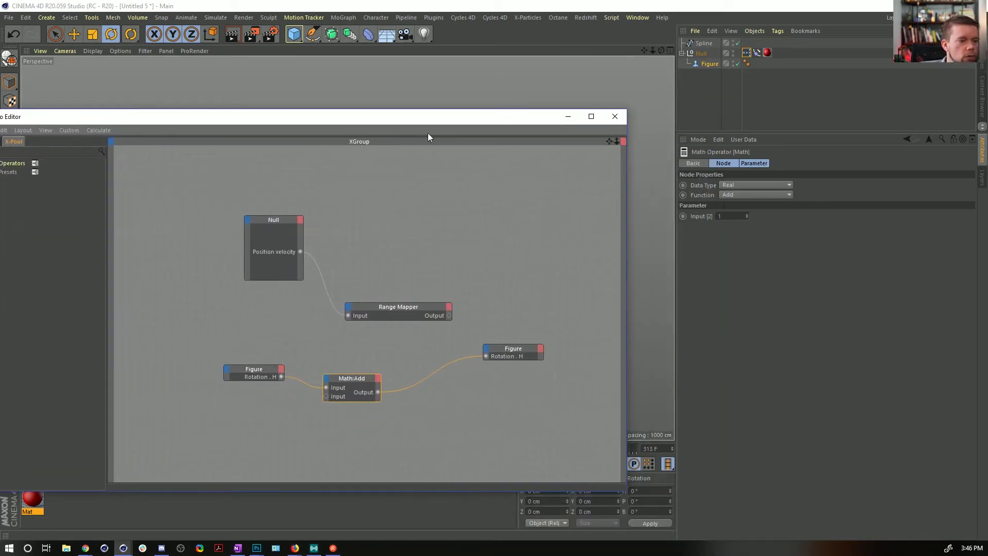
# - Set Math:Add's Input [2] to 0.1 and watch how the figure spins in the viewport
pyautogui.moveTo(730, 220); pyautogui.dragTo(656, 217)
pyautogui.write('.1')
pyautogui.press('Return')
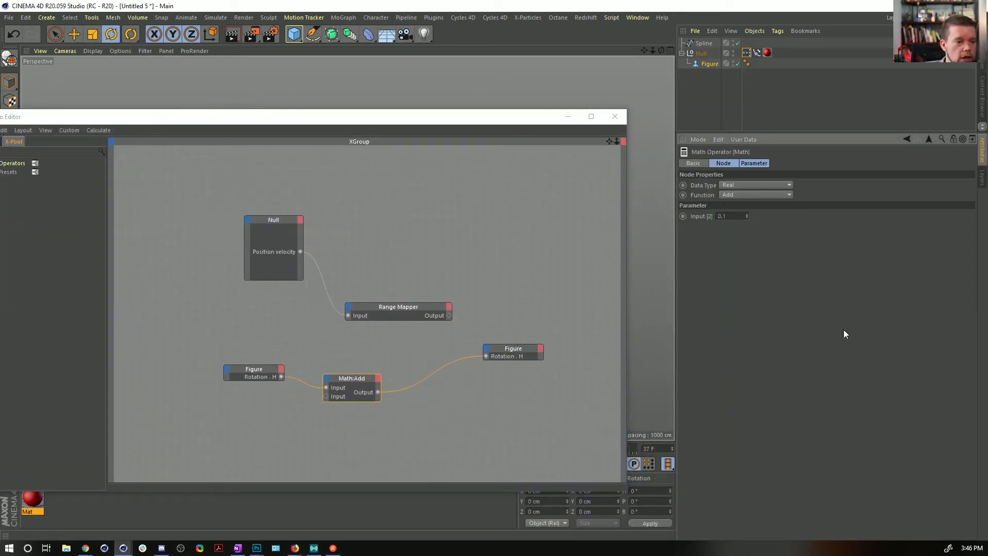
pyautogui.moveTo(483, 122); pyautogui.dragTo(560, 505)
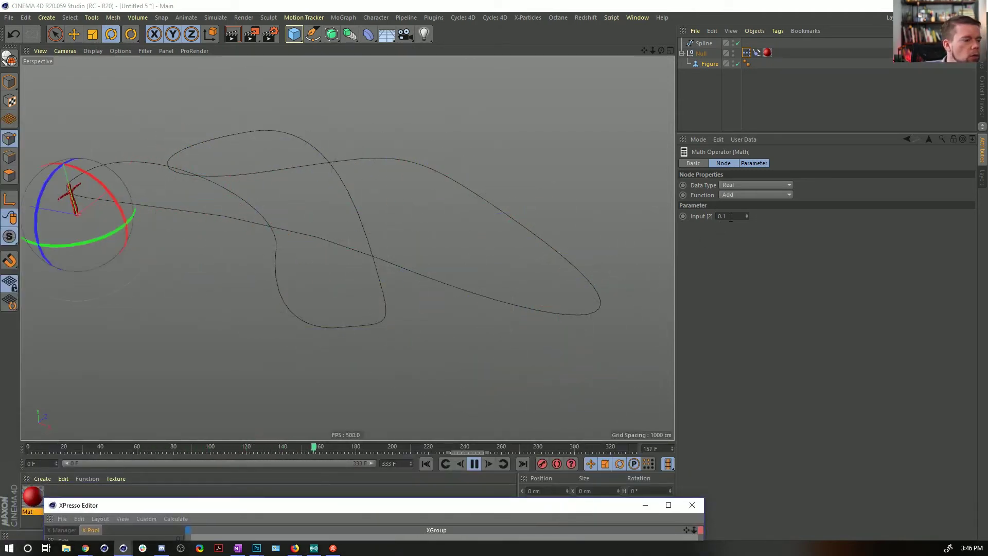
# - Set Math:Add's Input [2] to 0.5 and check the figure's rotation during playback
pyautogui.moveTo(730, 217); pyautogui.dragTo(721, 220)
pyautogui.write('5')
pyautogui.press('Return')
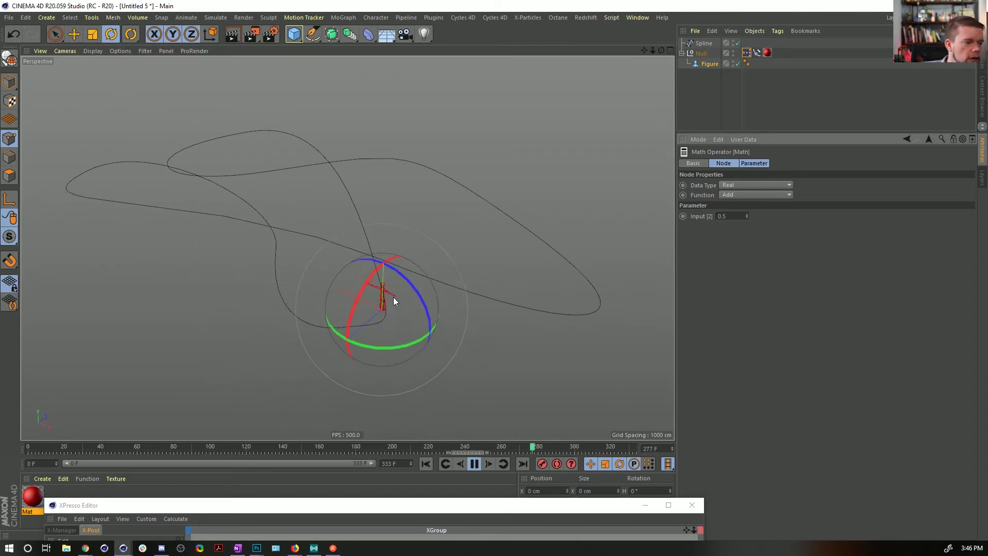
pyautogui.moveTo(453, 504); pyautogui.dragTo(431, 75)
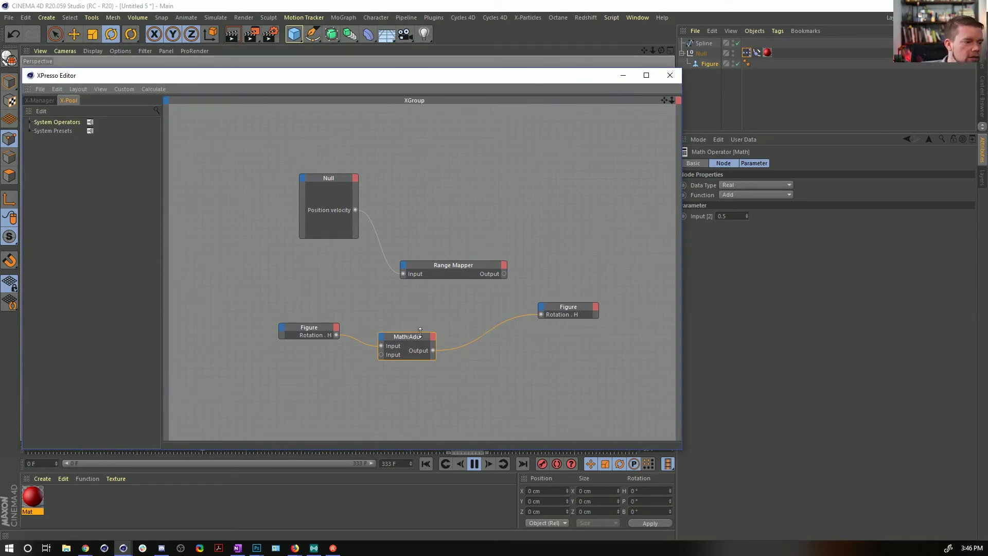
# - Duplicate the Math:Add node as a Multiply node with Input [1] at 1, and feed the Range Mapper output into its second input
pyautogui.keyDown('ctrl'); pyautogui.moveTo(420, 333); pyautogui.dragTo(417, 298); pyautogui.keyUp('ctrl')
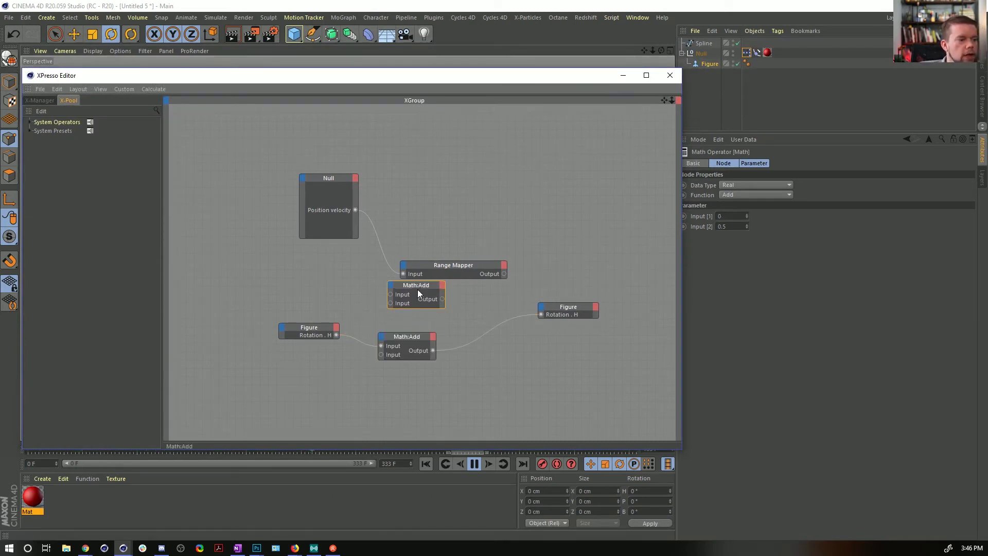
pyautogui.click(737, 194)
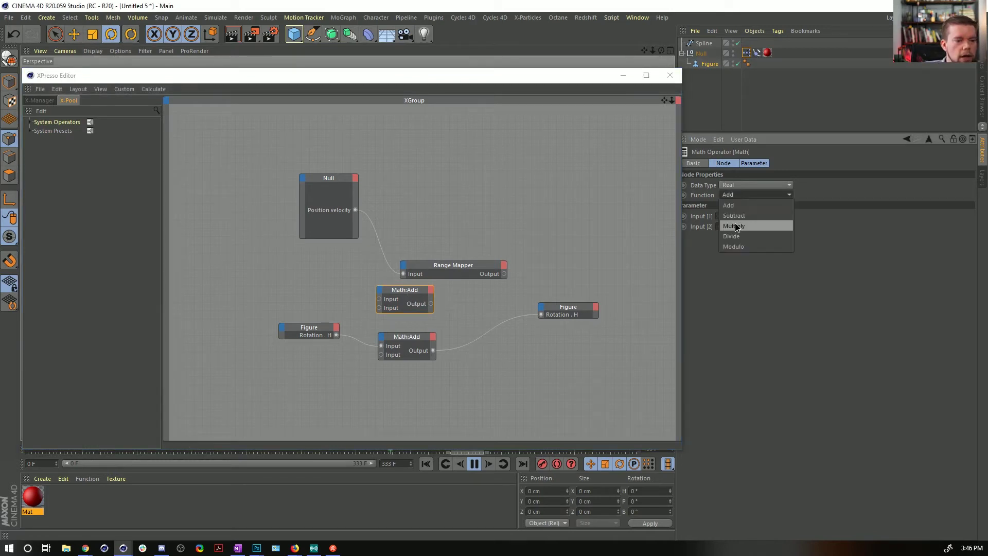
pyautogui.click(737, 223)
pyautogui.click(735, 216)
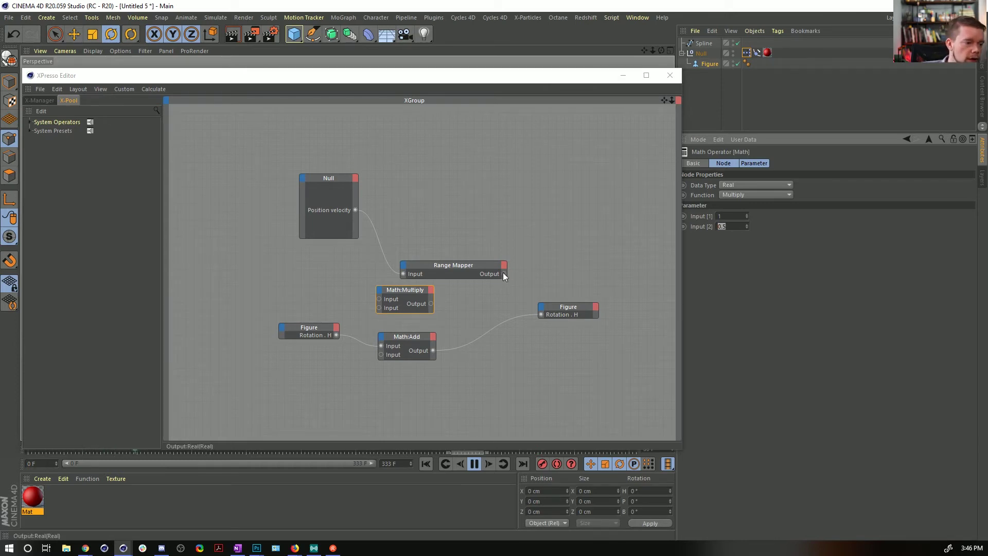
pyautogui.moveTo(504, 274); pyautogui.dragTo(379, 307)
# - Rearrange the Null and Range Mapper nodes side by side above the Math:Multiply node
pyautogui.moveTo(452, 268); pyautogui.dragTo(452, 195)
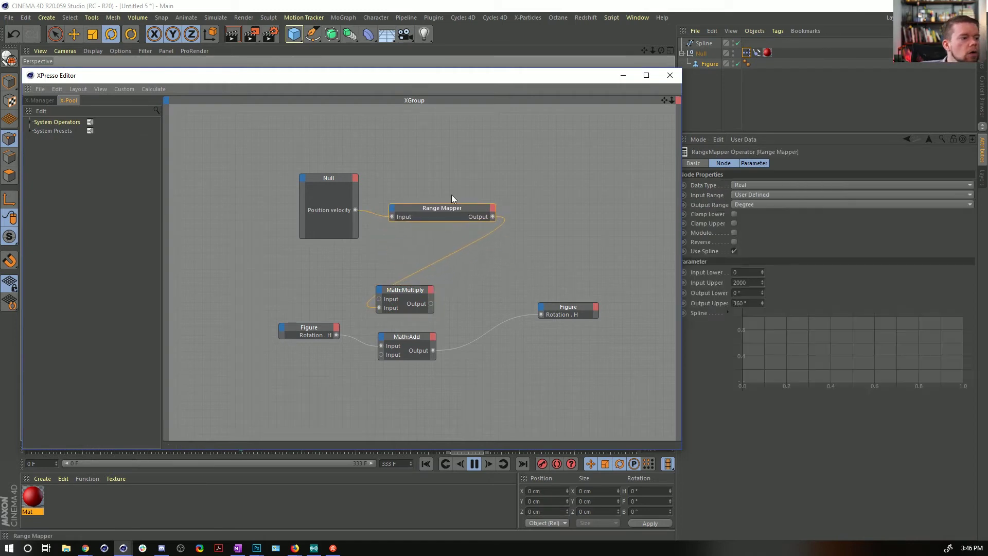
pyautogui.moveTo(328, 178); pyautogui.dragTo(285, 175)
pyautogui.moveTo(455, 204); pyautogui.dragTo(382, 186)
# - Create a Text spline and add it as a node in the XPresso graph, beyond the Range Mapper
pyautogui.click(313, 34)
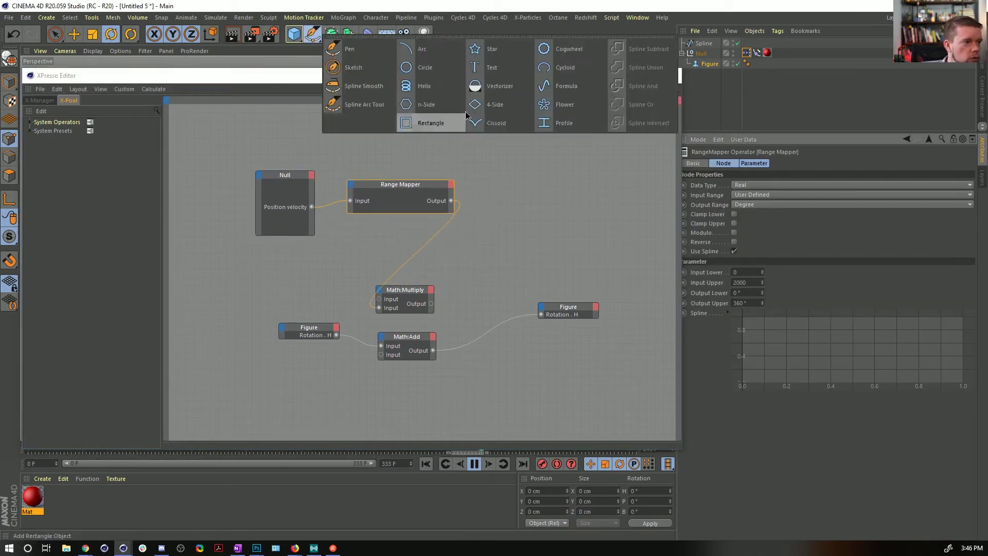
pyautogui.click(480, 67)
pyautogui.moveTo(471, 78); pyautogui.dragTo(472, 218)
pyautogui.moveTo(698, 43); pyautogui.dragTo(566, 344)
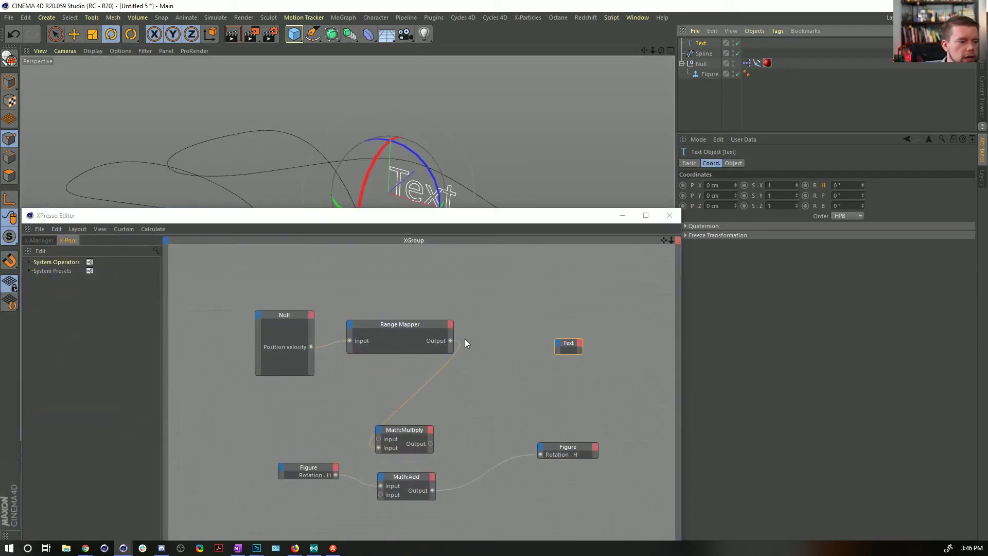
# - Connect the Null's Position velocity to the Text node's Text property and watch the velocity values in the viewport
pyautogui.moveTo(451, 340); pyautogui.dragTo(391, 347)
pyautogui.moveTo(314, 346); pyautogui.dragTo(568, 347)
pyautogui.press('Escape')
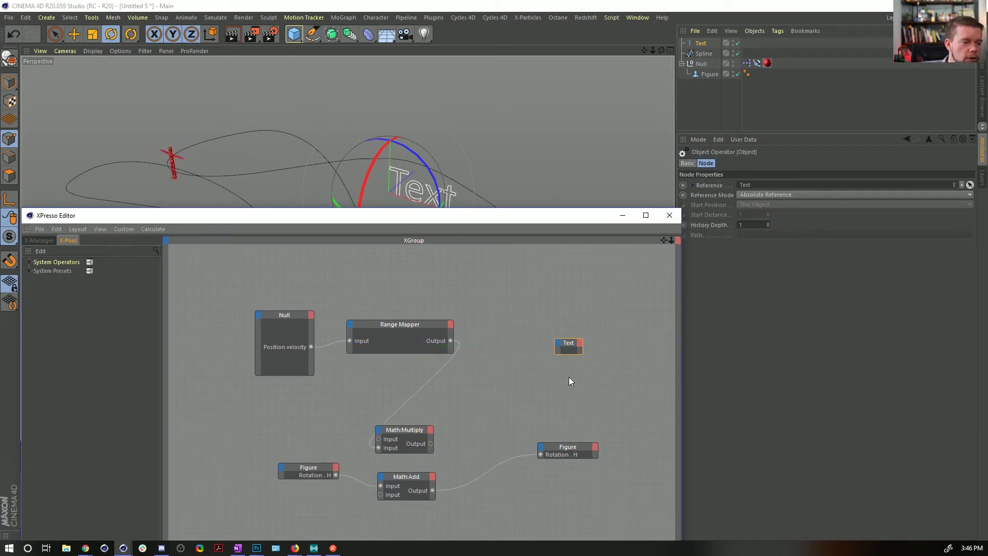
pyautogui.moveTo(312, 347); pyautogui.dragTo(568, 346)
pyautogui.moveTo(575, 399)
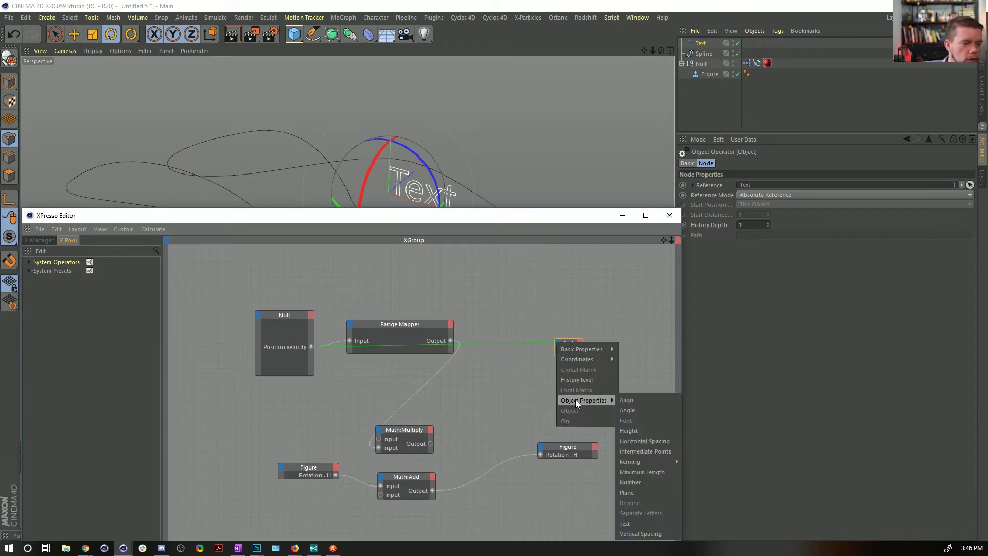
pyautogui.click(647, 521)
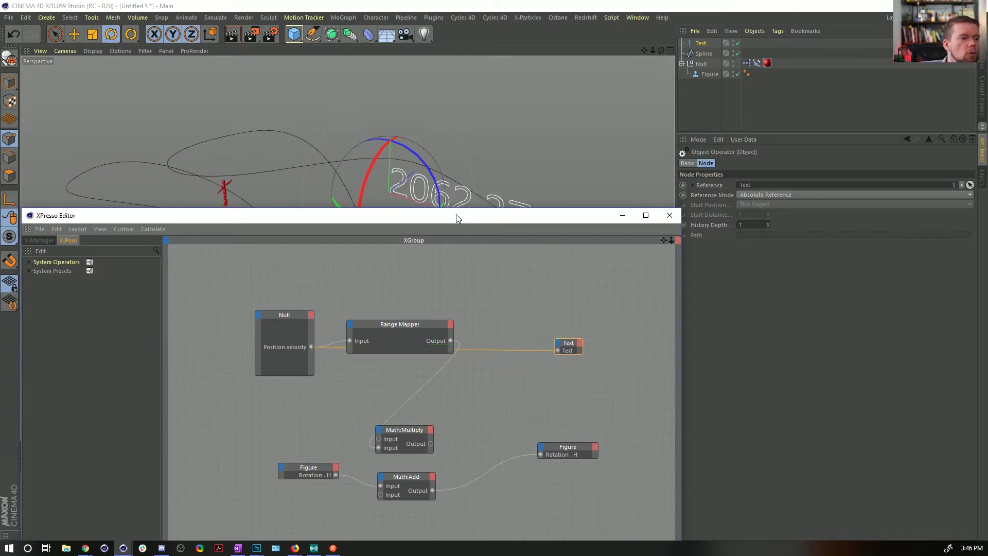
pyautogui.moveTo(456, 214); pyautogui.dragTo(443, 315)
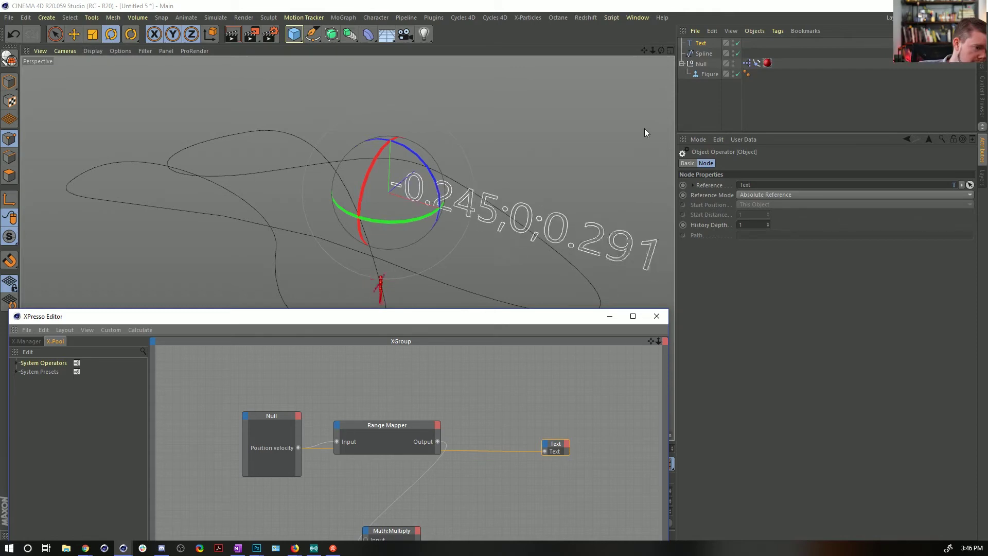
pyautogui.moveTo(643, 51)
pyautogui.mouseDown()
pyautogui.moveTo(612, 41)
pyautogui.moveTo(644, 51)
pyautogui.mouseUp()
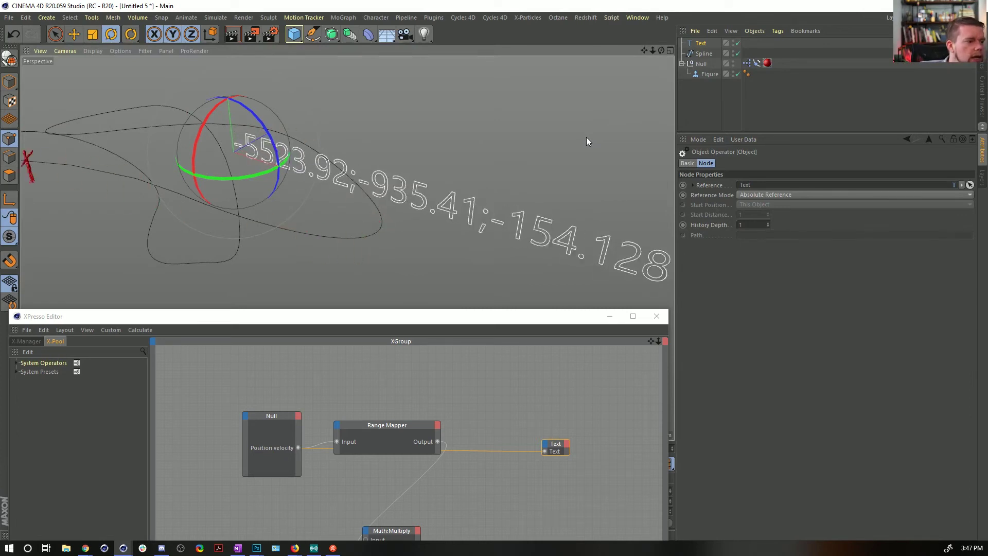
# - Try the Vector data type on the Range Mapper, and undo the change
pyautogui.click(373, 437)
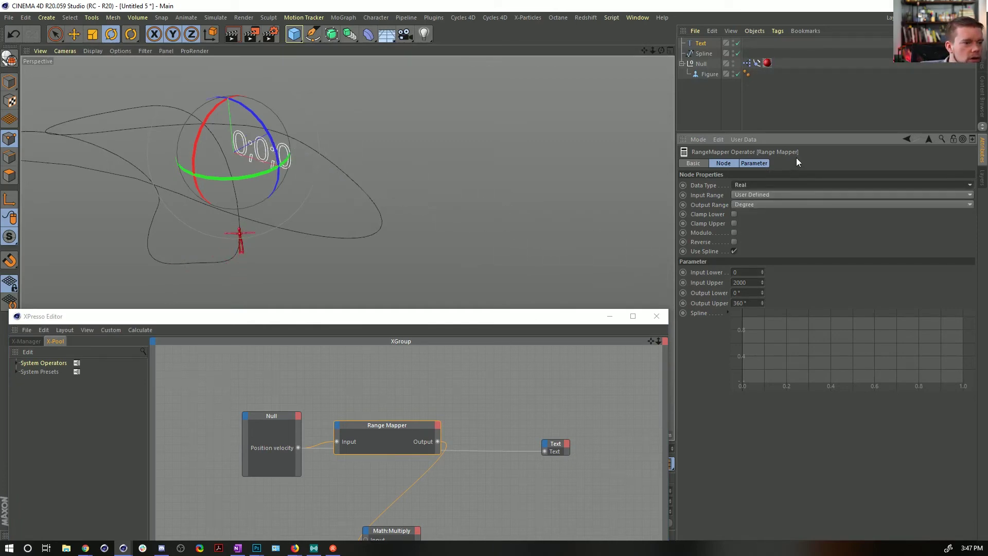
pyautogui.click(764, 185)
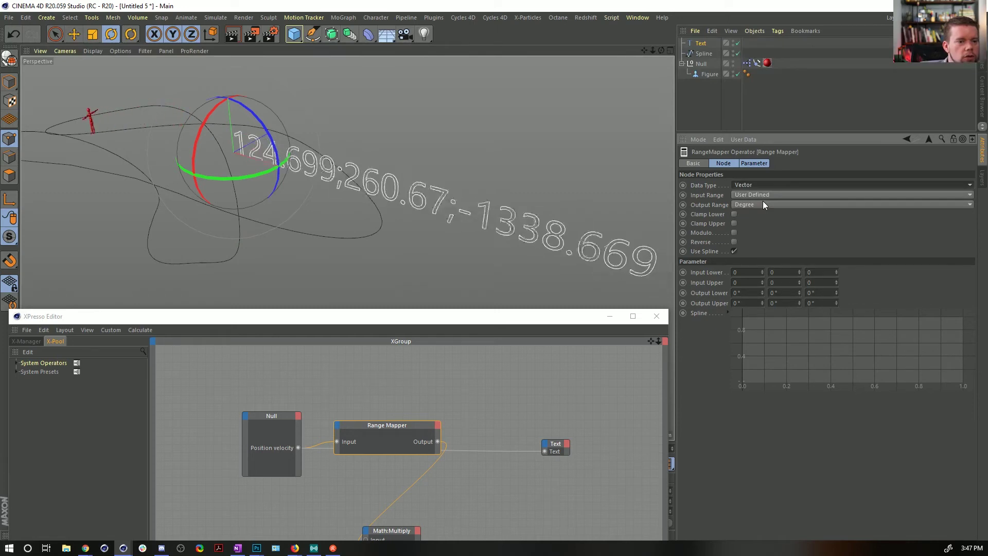
pyautogui.click(762, 184)
pyautogui.click(733, 308)
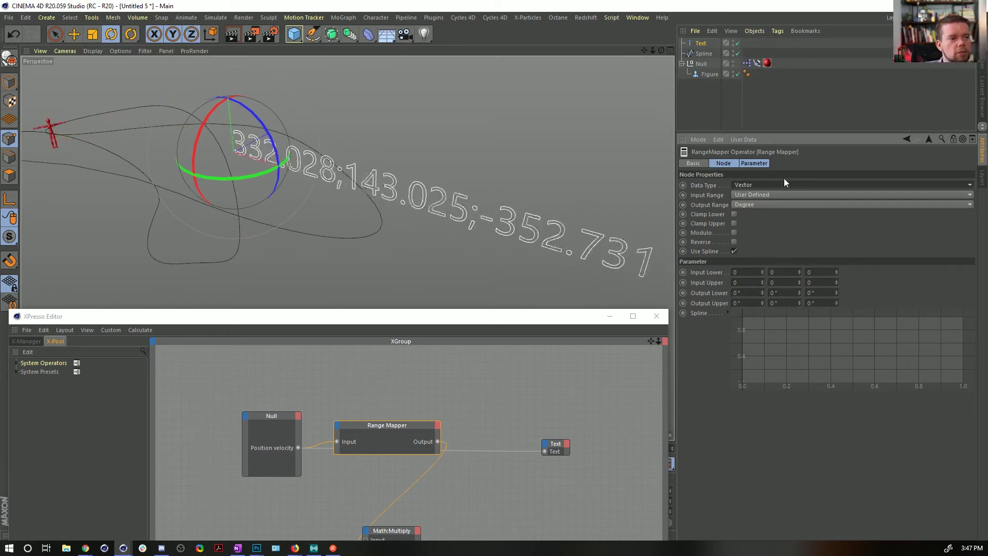
pyautogui.hotkey('ctrl', 'z')
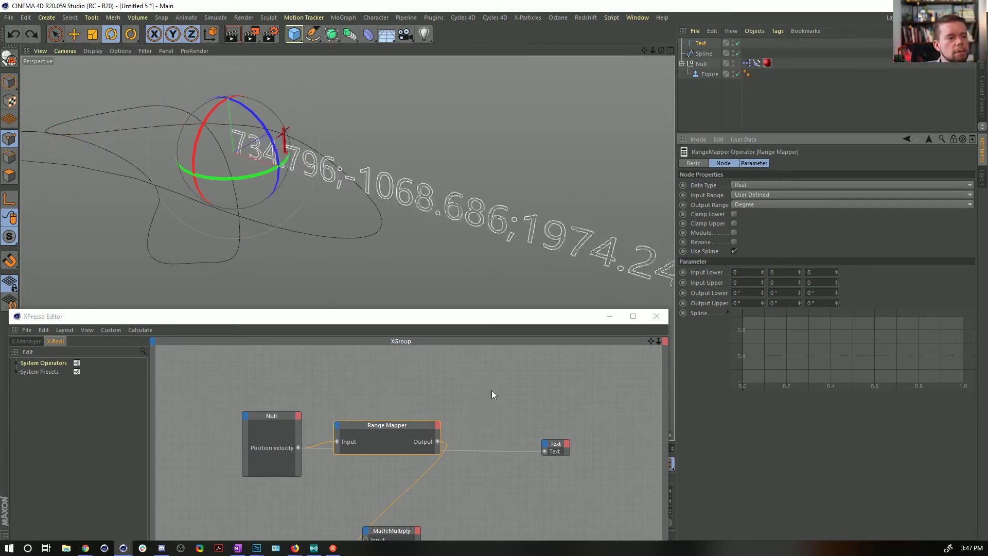
pyautogui.click(298, 416)
pyautogui.moveTo(312, 411)
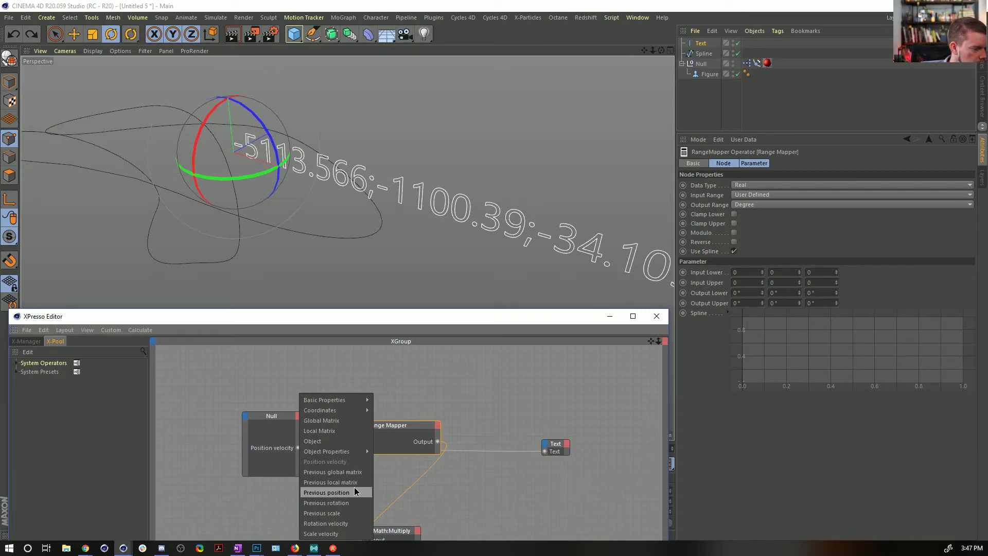
pyautogui.click(434, 395)
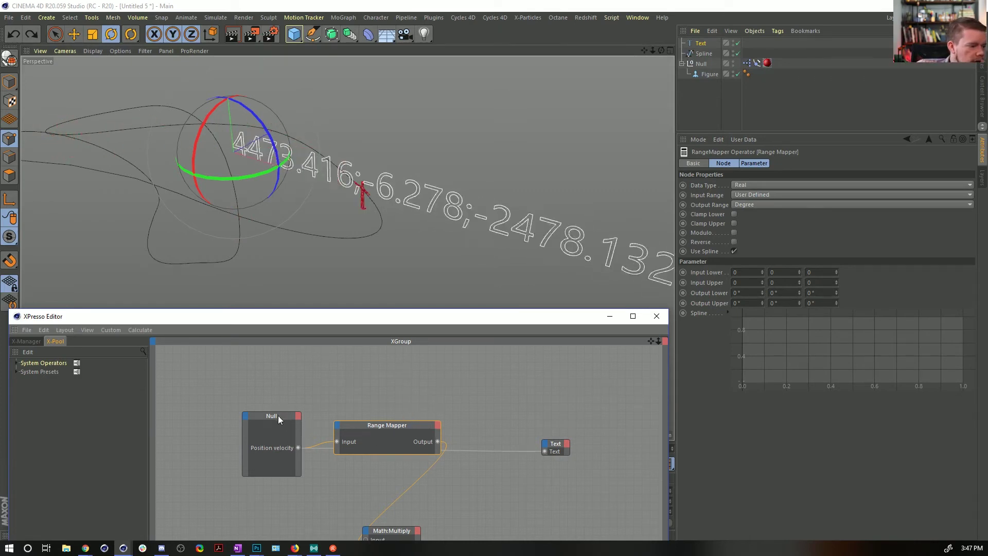
# - Move the Null and Range Mapper nodes apart and look through the General and Calculate categories for a new XPresso node
pyautogui.moveTo(278, 416); pyautogui.dragTo(246, 422)
pyautogui.moveTo(410, 423); pyautogui.dragTo(383, 401)
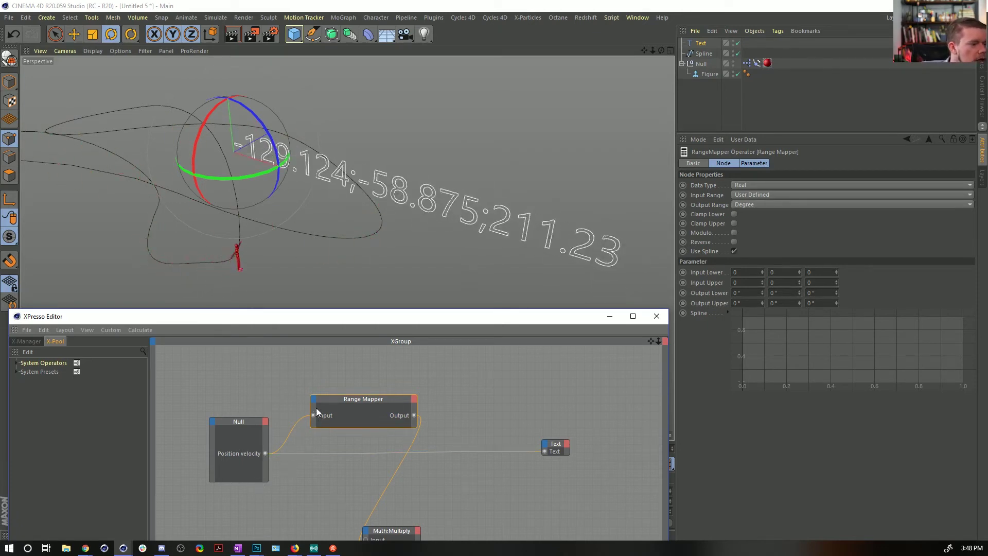
pyautogui.rightClick(315, 376)
pyautogui.moveTo(330, 380)
pyautogui.moveTo(391, 379)
pyautogui.moveTo(475, 380)
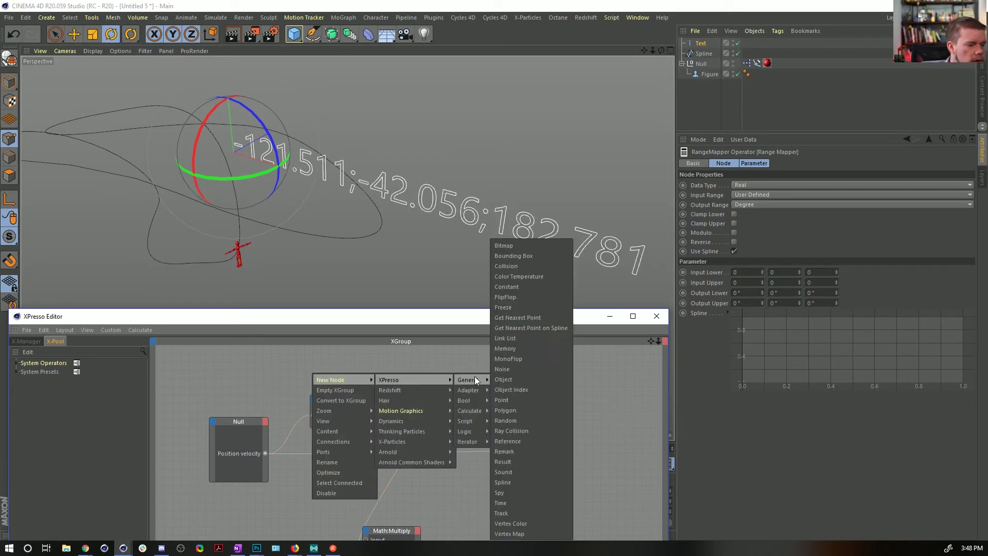
pyautogui.moveTo(480, 410)
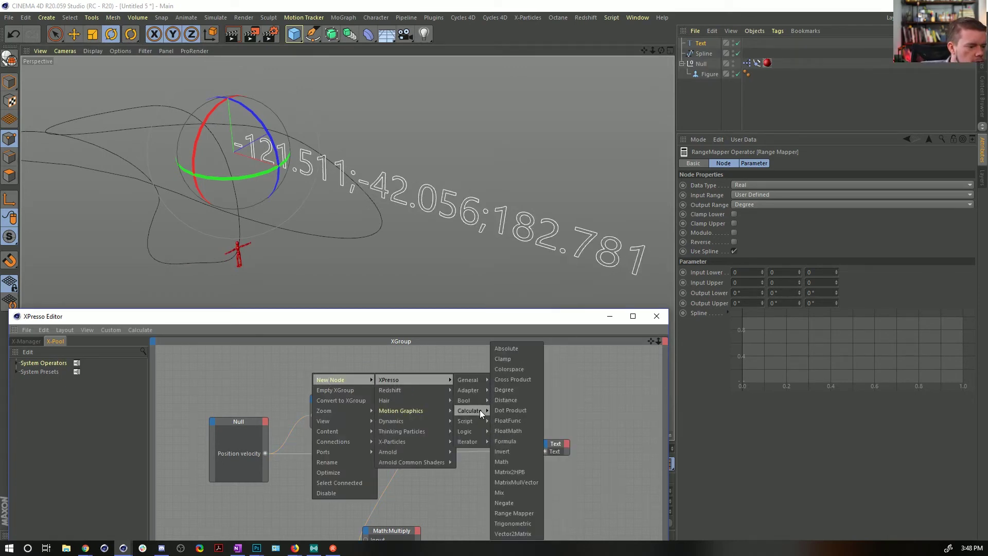
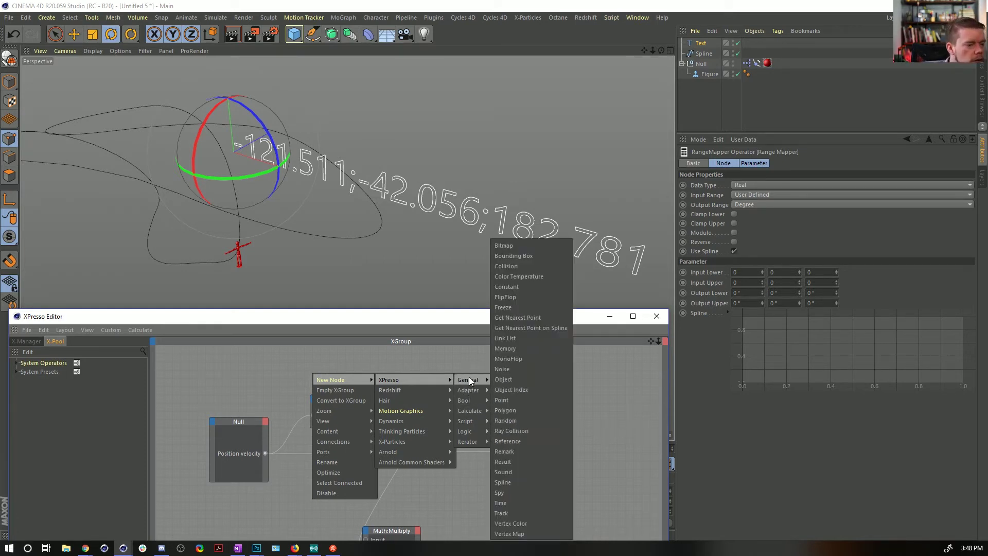
pyautogui.moveTo(473, 430)
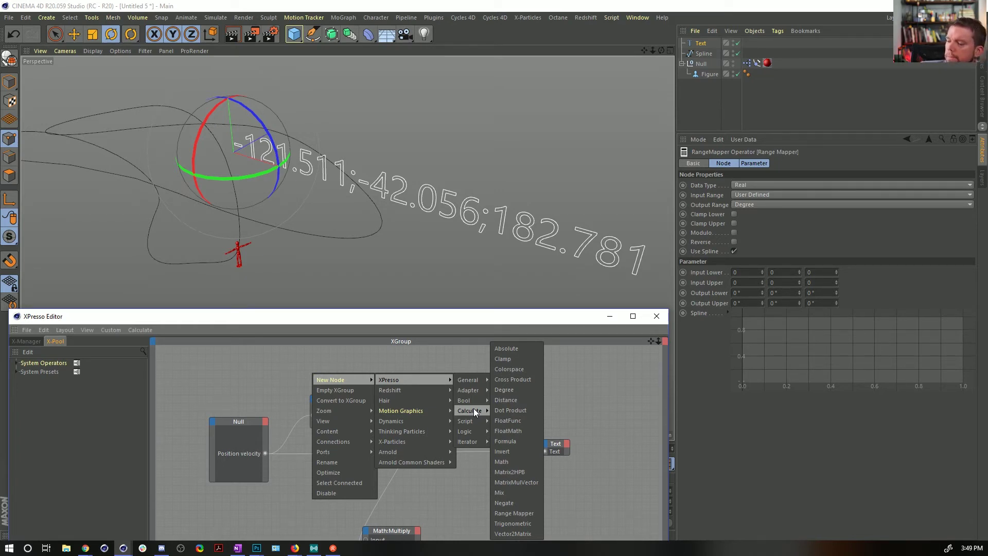
# - Browse the system presets and operators in the node pool, including matrix, calculation, advanced, logic and general presets
pyautogui.click(17, 371)
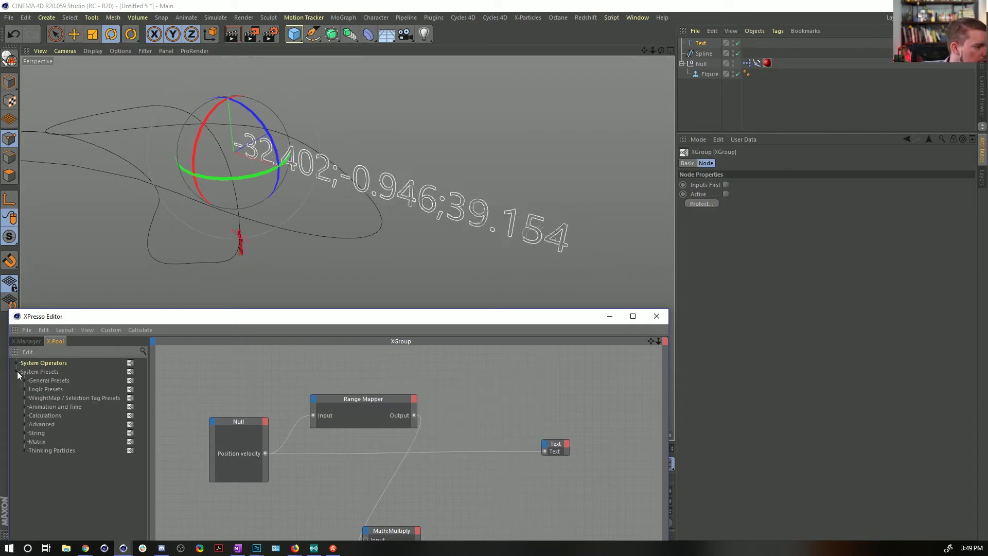
pyautogui.click(25, 441)
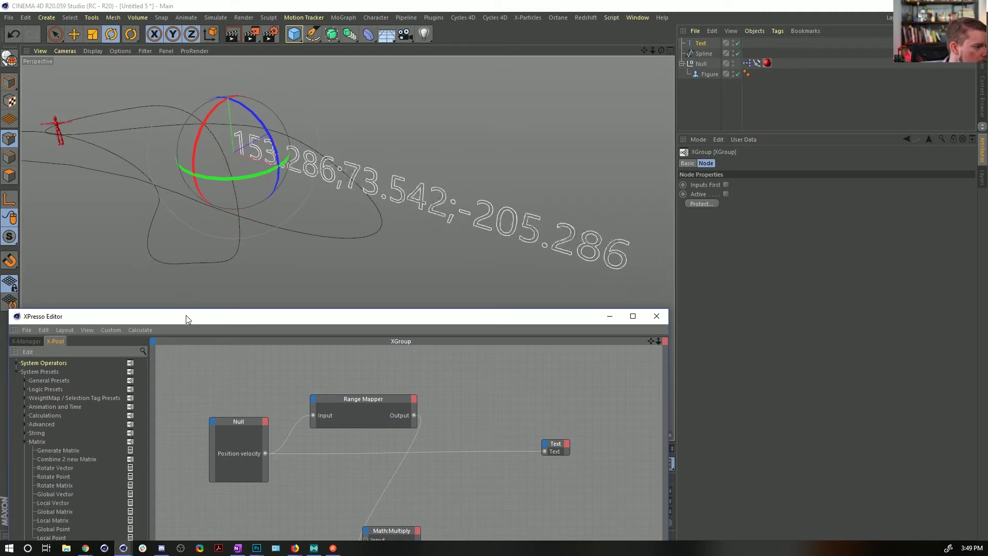
pyautogui.moveTo(186, 319); pyautogui.dragTo(260, 102)
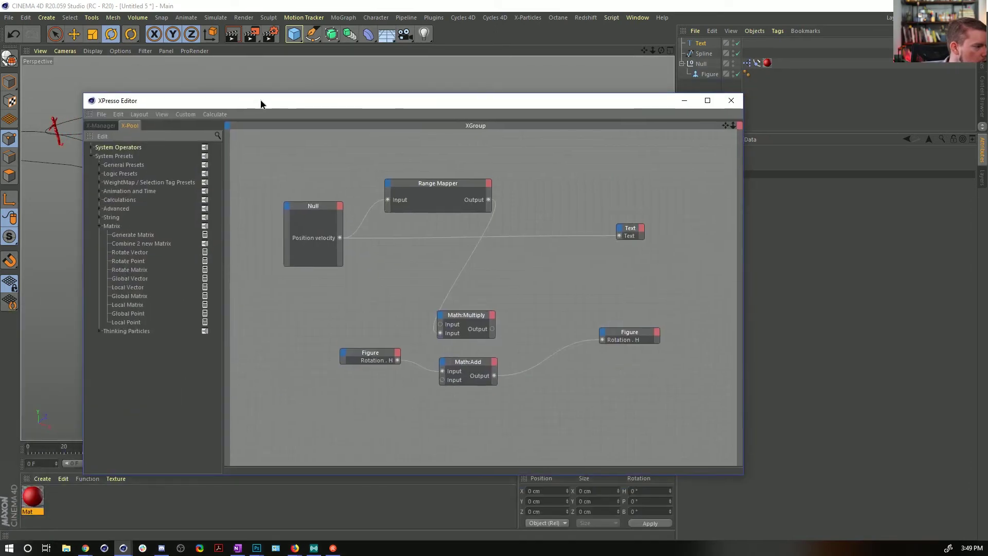
pyautogui.click(98, 226)
pyautogui.click(98, 208)
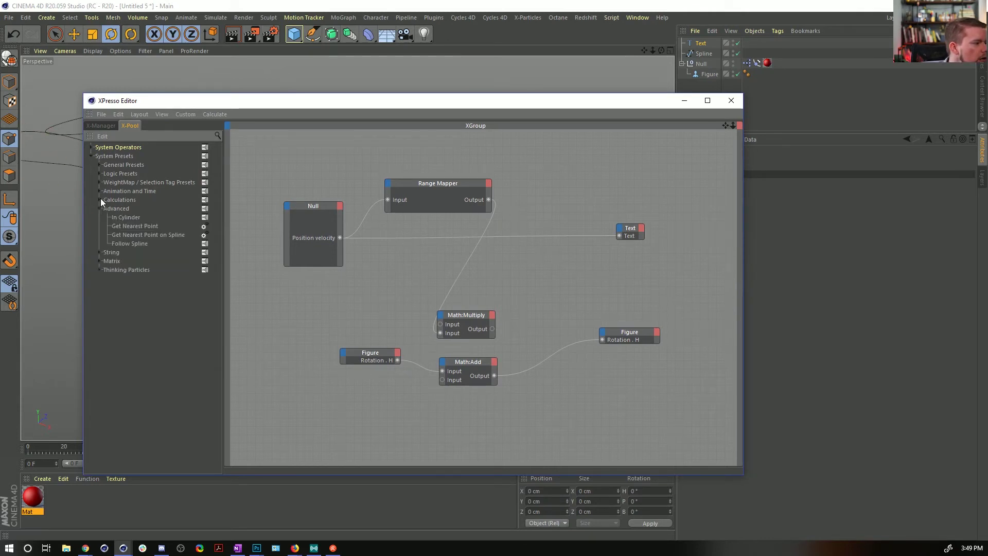
pyautogui.click(100, 199)
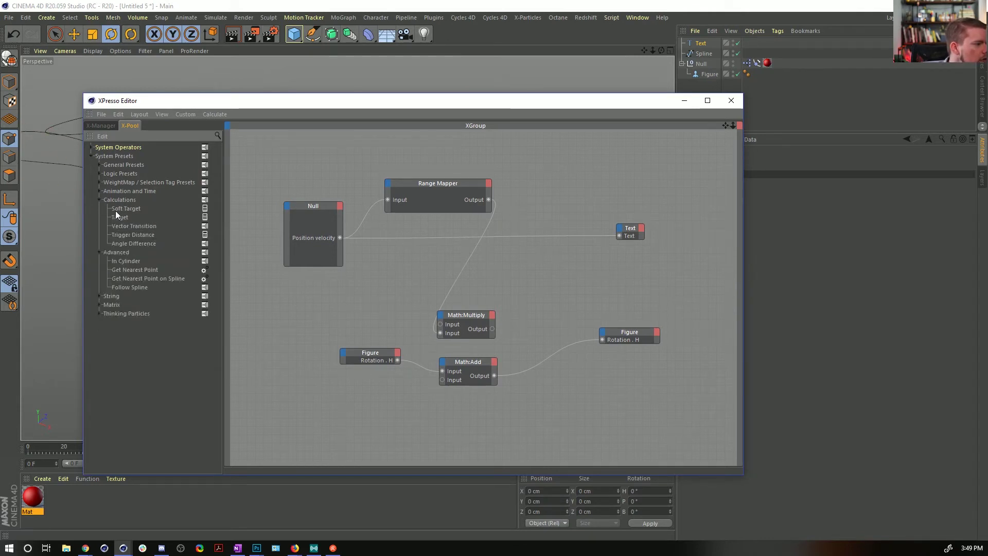
pyautogui.click(99, 190)
pyautogui.click(97, 183)
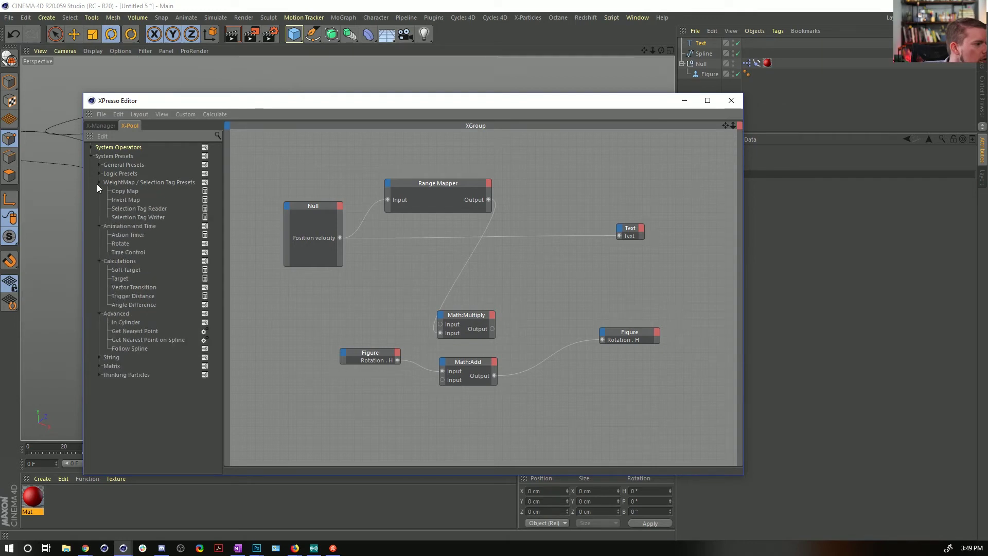
pyautogui.click(98, 164)
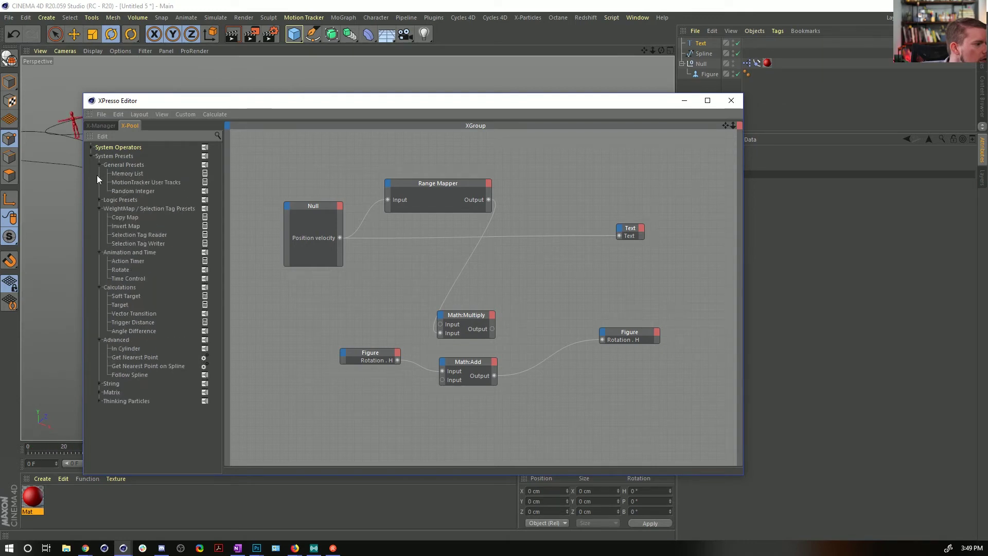
pyautogui.click(100, 199)
pyautogui.click(92, 147)
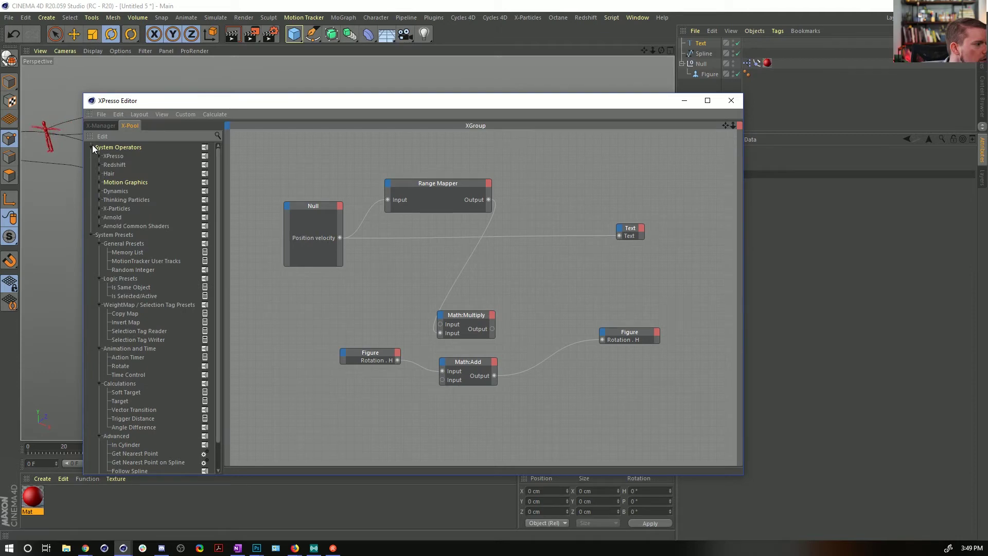
pyautogui.click(92, 147)
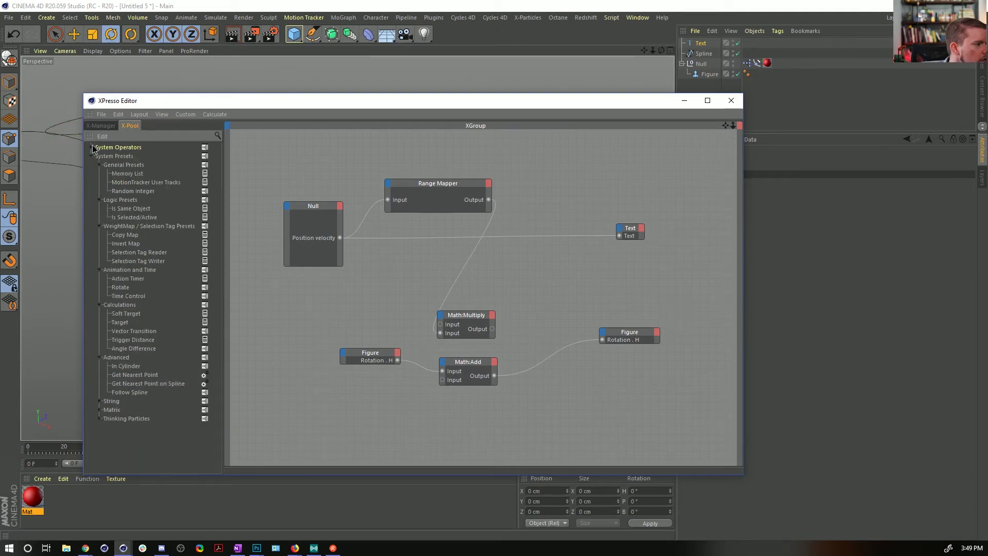
# - Search the node pool for "nor" and for "mag", then clear the search
pyautogui.click(217, 135)
pyautogui.write('normal')
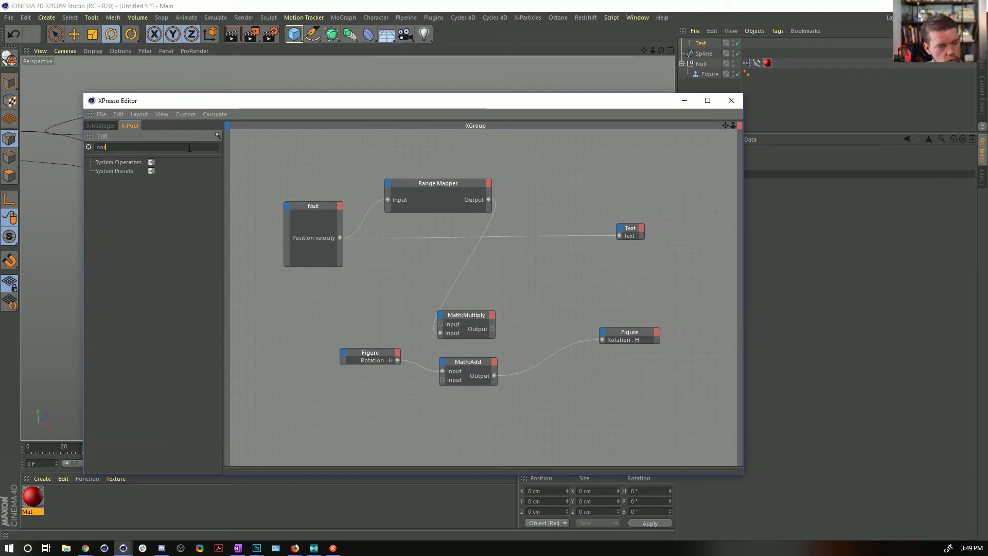
pyautogui.press('BackSpace')
pyautogui.press('BackSpace')
pyautogui.press('BackSpace')
pyautogui.press('BackSpace')
pyautogui.press('BackSpace')
pyautogui.press('BackSpace')
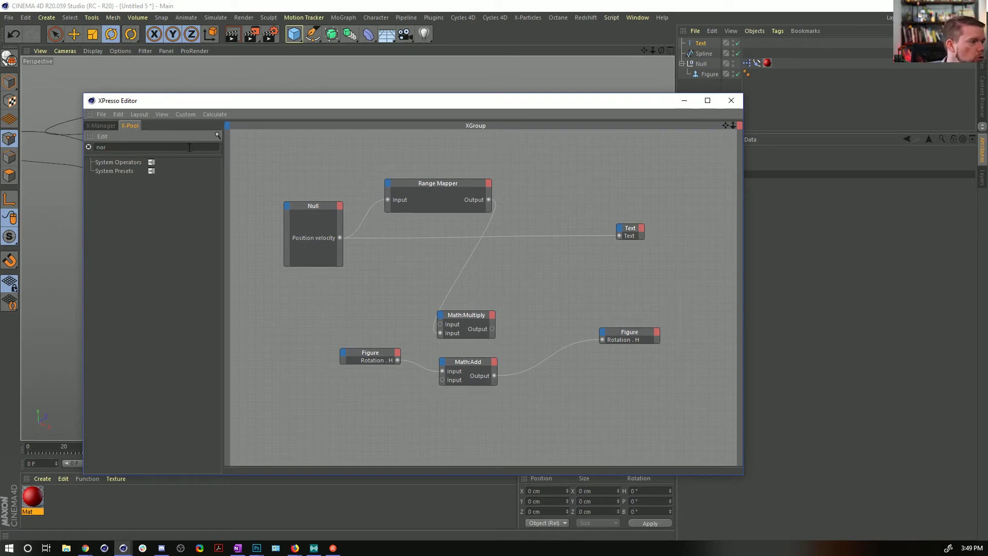
pyautogui.write('magn')
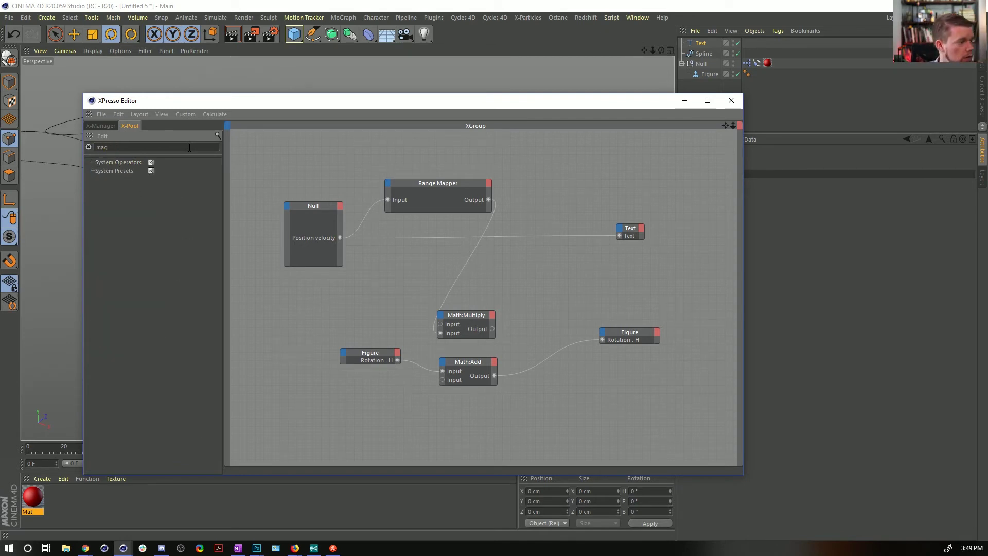
pyautogui.press('BackSpace')
pyautogui.press('BackSpace')
pyautogui.press('BackSpace')
pyautogui.press('BackSpace')
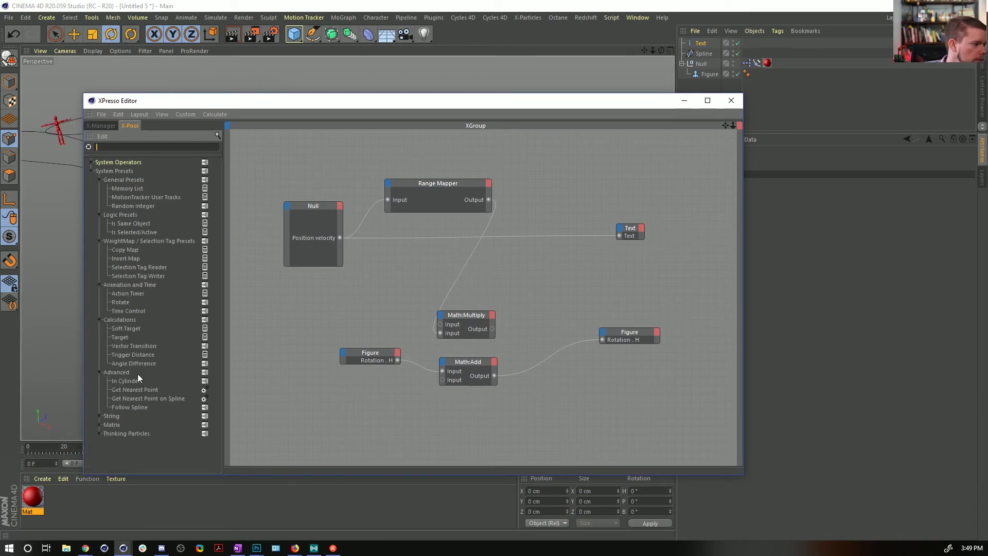
# - Look through the Matrix presets and the output ports available on the Null node
pyautogui.click(99, 425)
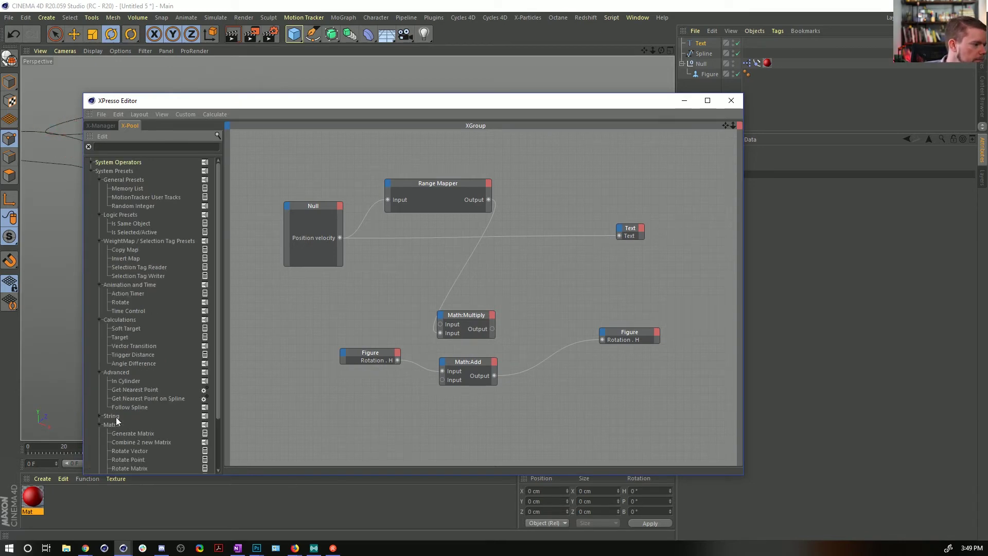
pyautogui.scroll(-2, 149, 395)
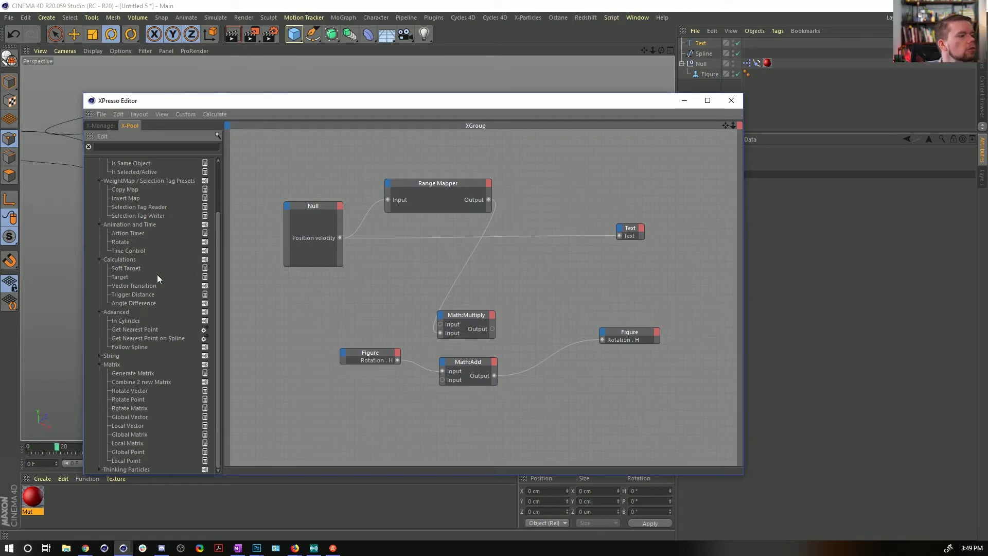
pyautogui.scroll(2, 157, 273)
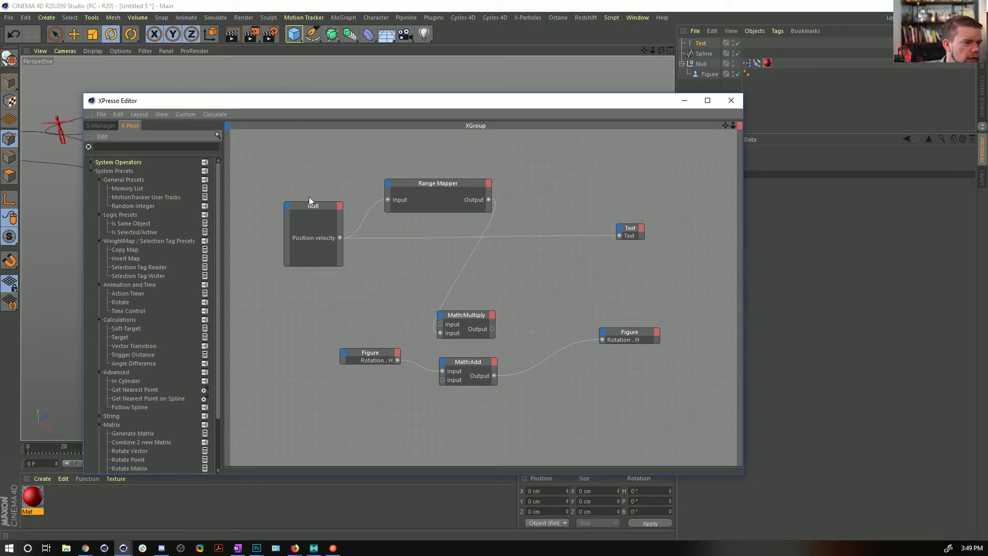
pyautogui.click(340, 206)
pyautogui.moveTo(386, 265)
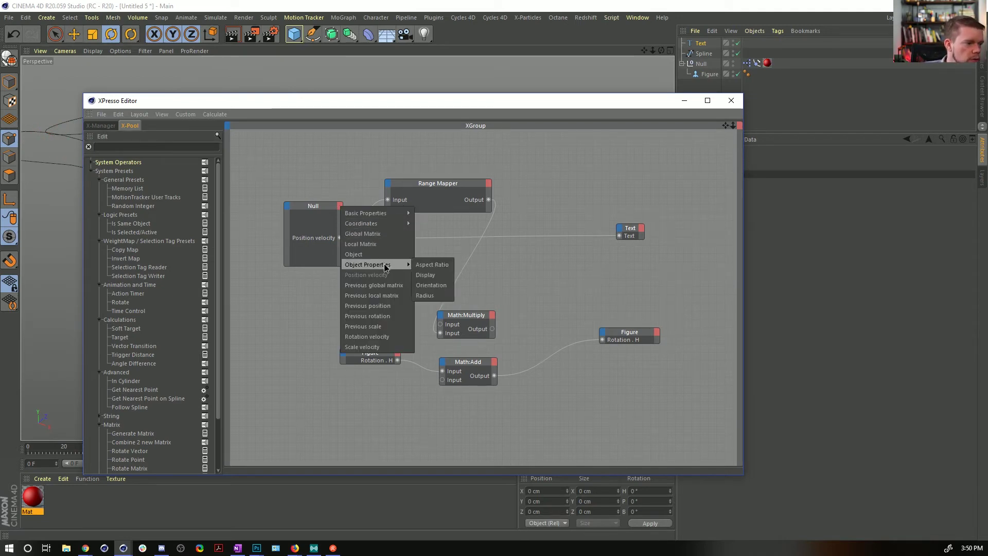
pyautogui.moveTo(381, 224)
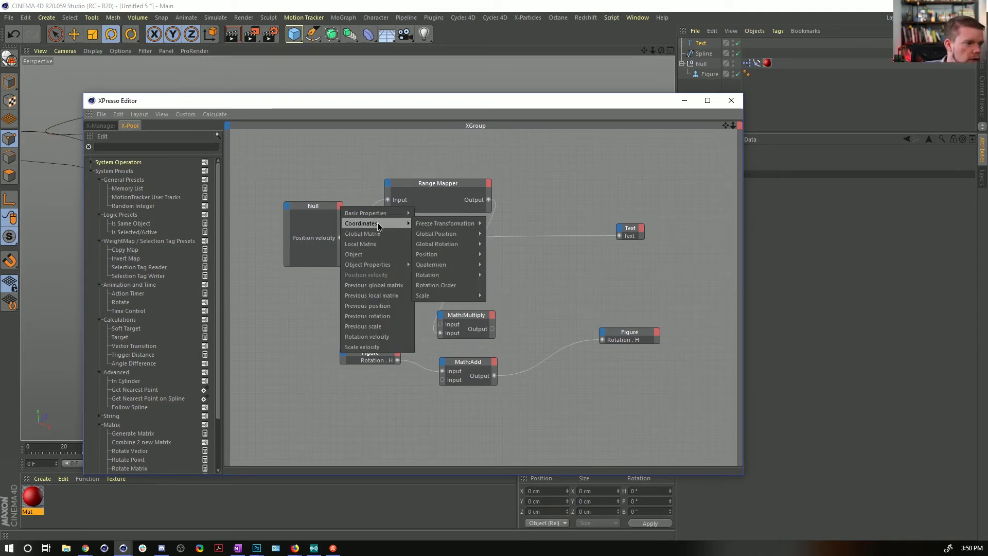
pyautogui.moveTo(446, 245)
pyautogui.click(314, 235)
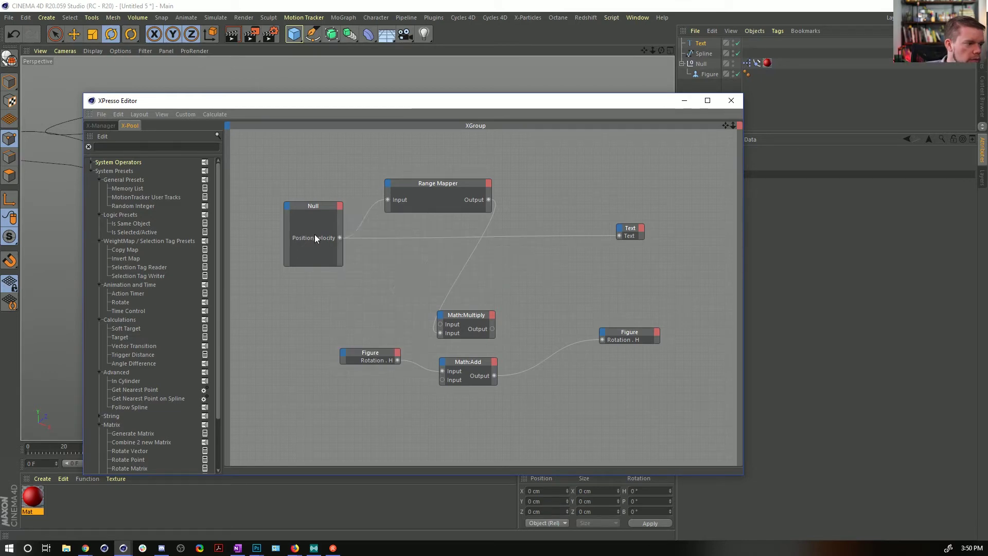
# - Replace the Null node's Position velocity output with Previous position and Position outputs
pyautogui.click(341, 211)
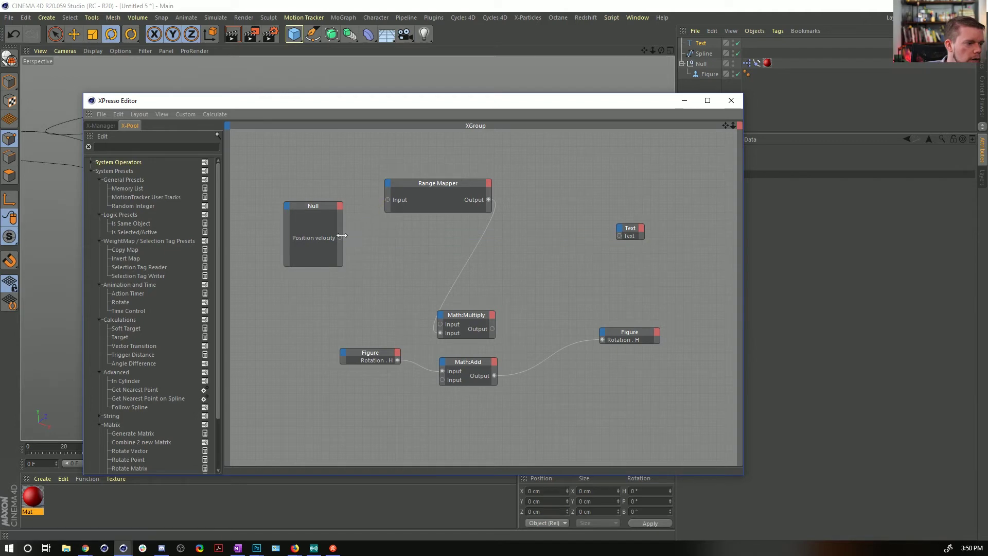
pyautogui.click(341, 238)
pyautogui.click(340, 208)
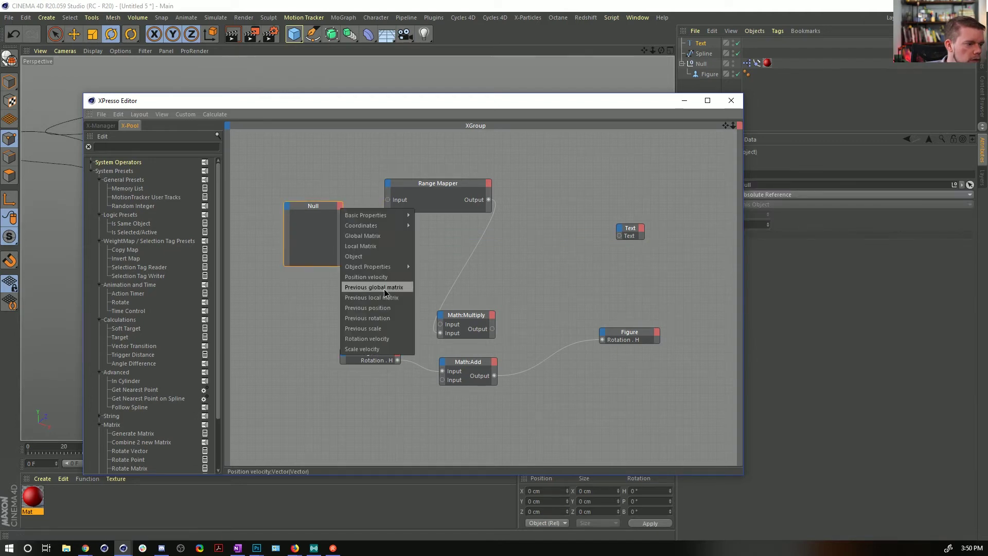
pyautogui.click(388, 307)
pyautogui.click(340, 209)
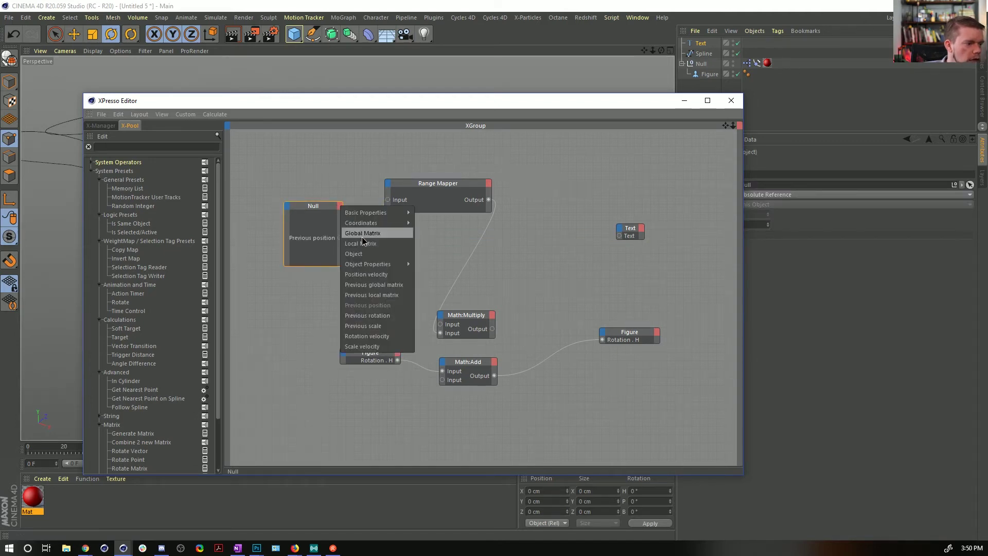
pyautogui.moveTo(375, 222)
pyautogui.moveTo(437, 254)
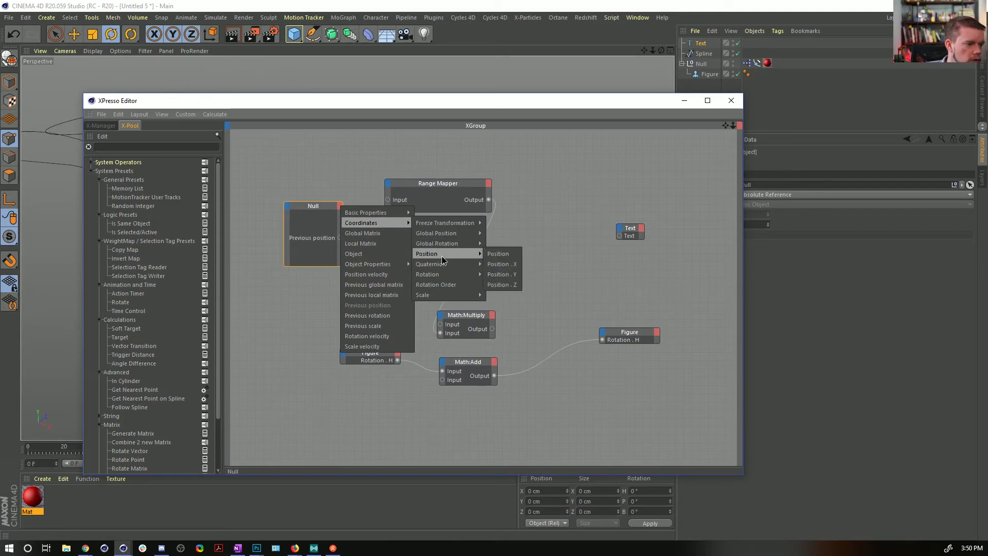
pyautogui.click(497, 253)
# - Add a Distance calculation node beside the Null node
pyautogui.rightClick(397, 237)
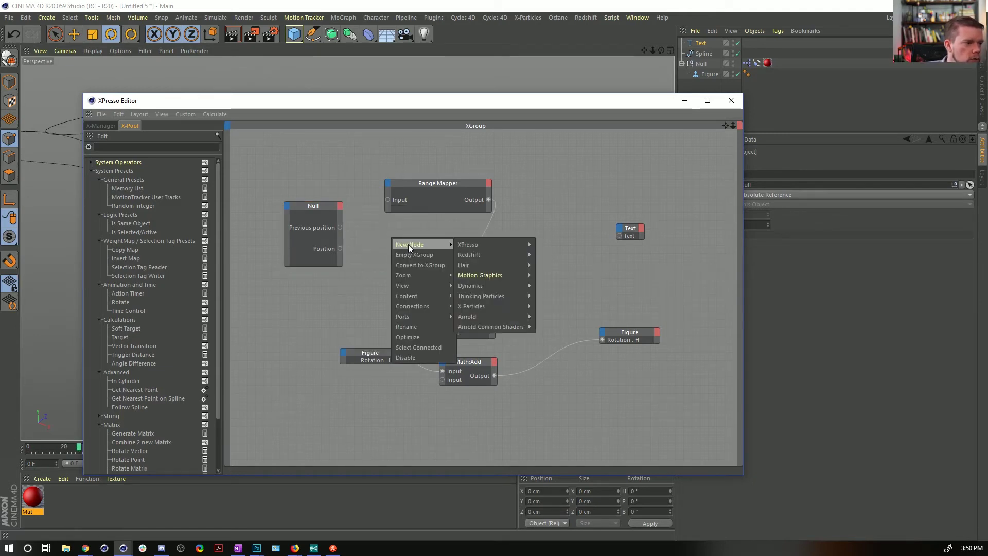
pyautogui.click(439, 230)
pyautogui.rightClick(439, 232)
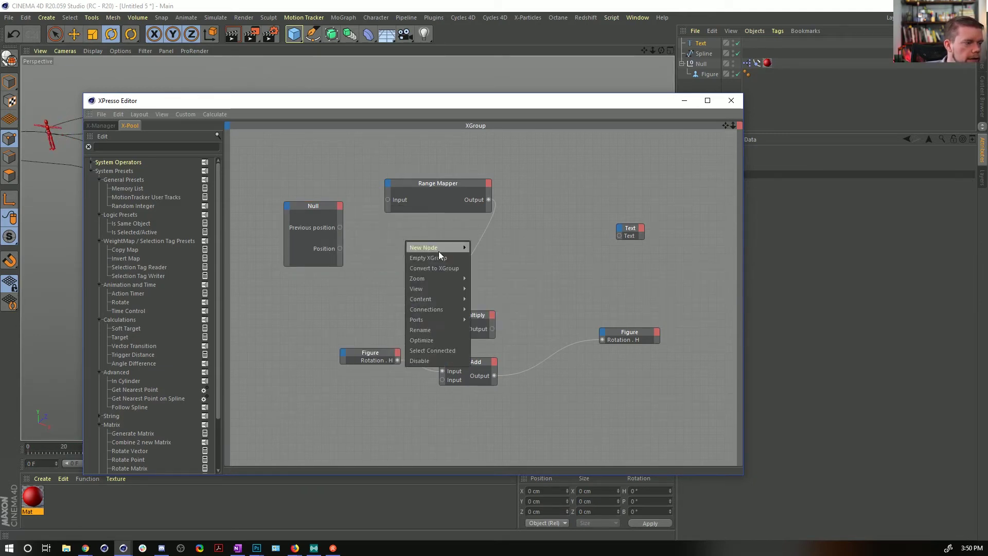
pyautogui.moveTo(439, 248)
pyautogui.moveTo(494, 248)
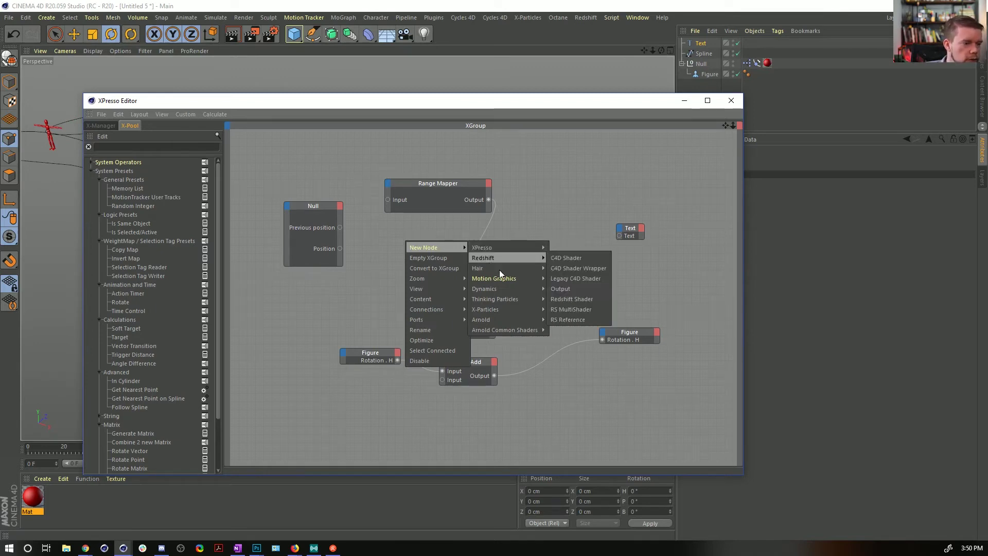
pyautogui.moveTo(502, 289)
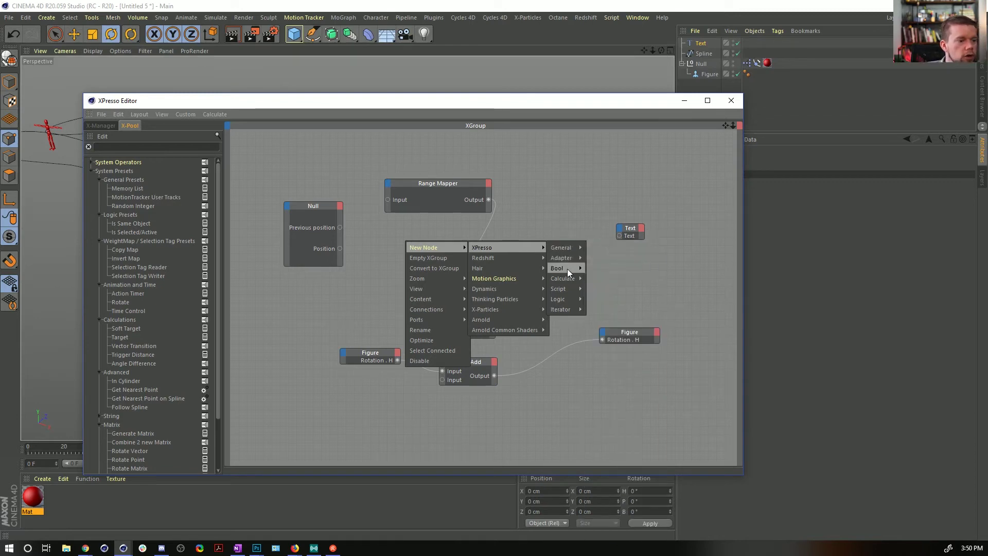
pyautogui.moveTo(567, 277)
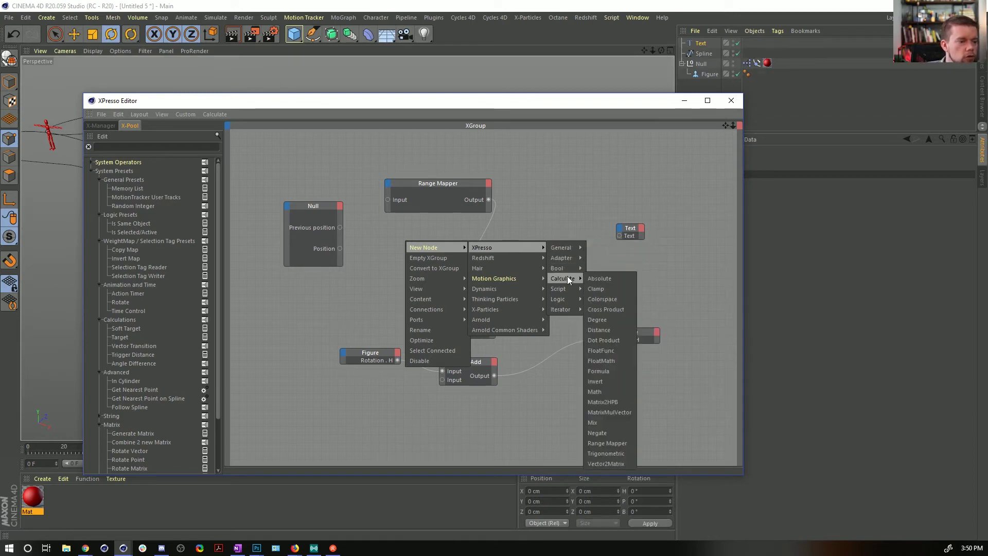
pyautogui.click(613, 330)
# - Wire the Null's Previous position and Position into the Distance node, and its output into the Text node to check the viewport readout
pyautogui.moveTo(340, 227); pyautogui.dragTo(339, 249)
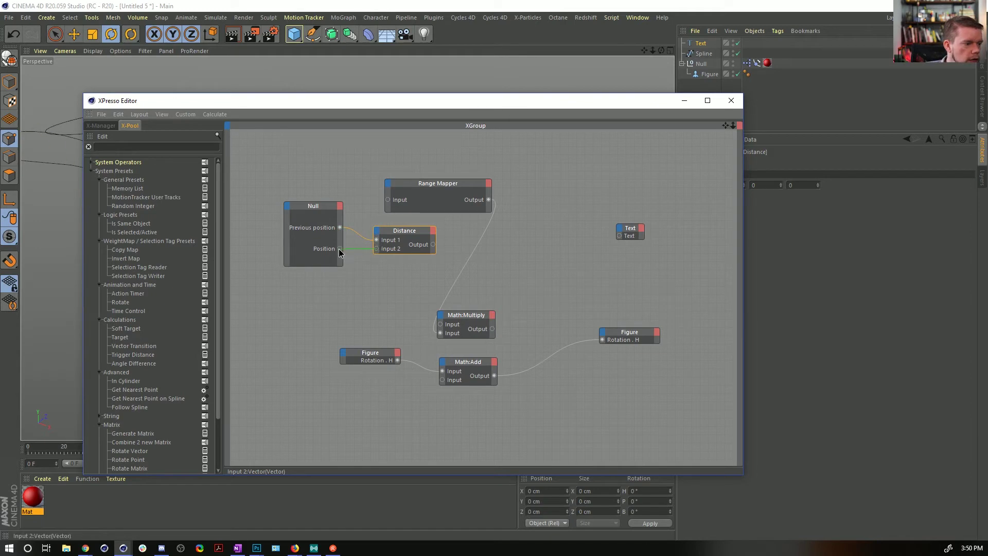
pyautogui.moveTo(435, 249); pyautogui.dragTo(619, 236)
pyautogui.moveTo(545, 103); pyautogui.dragTo(540, 422)
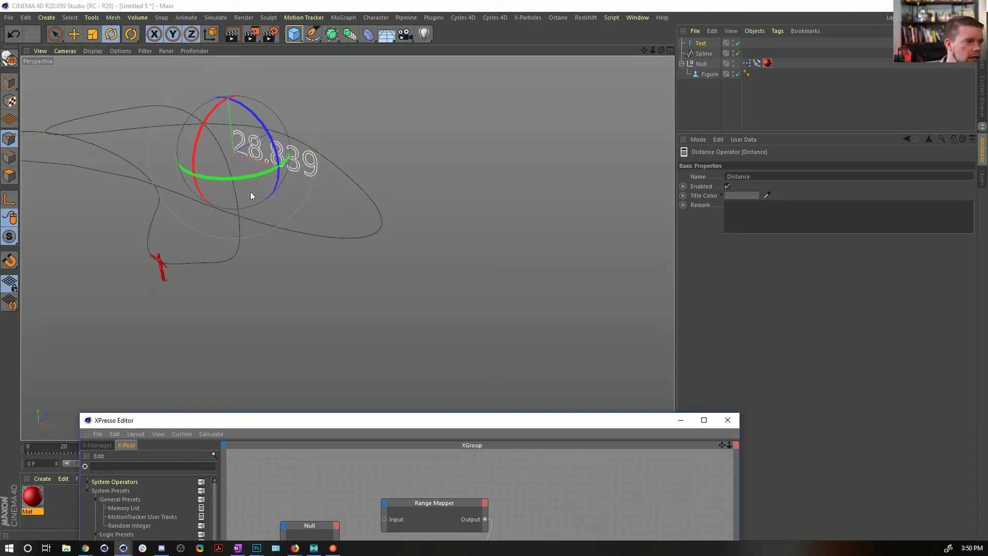
pyautogui.moveTo(391, 421); pyautogui.dragTo(356, 172)
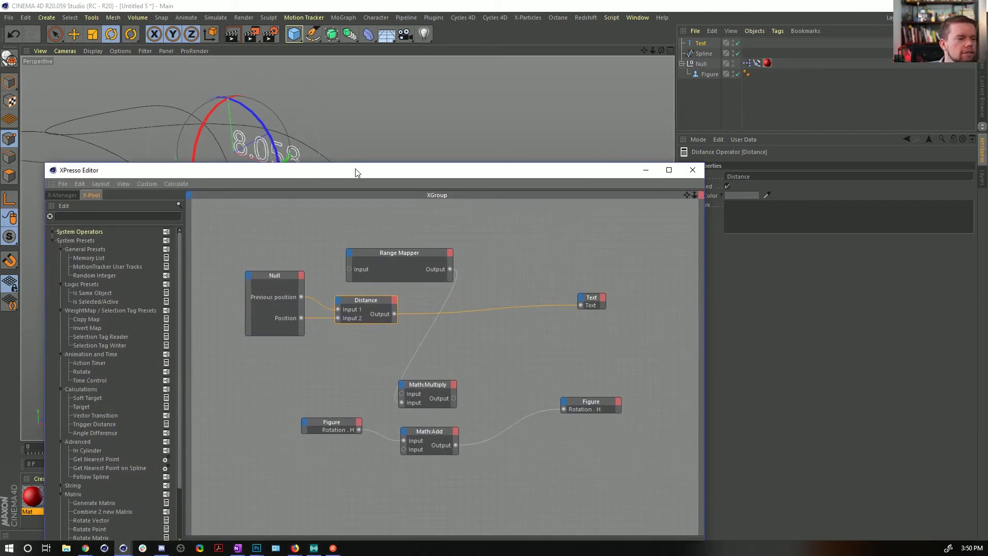
# - Connect the Distance output to the Range Mapper's input and show the Range Mapper's Node and Parameter settings together
pyautogui.moveTo(394, 315); pyautogui.dragTo(350, 269)
pyautogui.click(399, 253)
pyautogui.moveTo(548, 172); pyautogui.dragTo(476, 129)
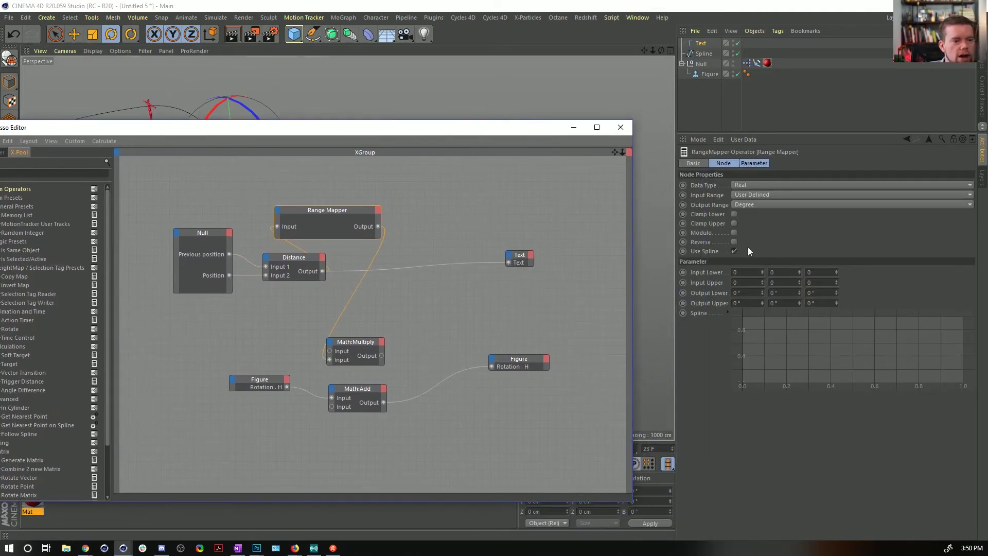
pyautogui.click(753, 163)
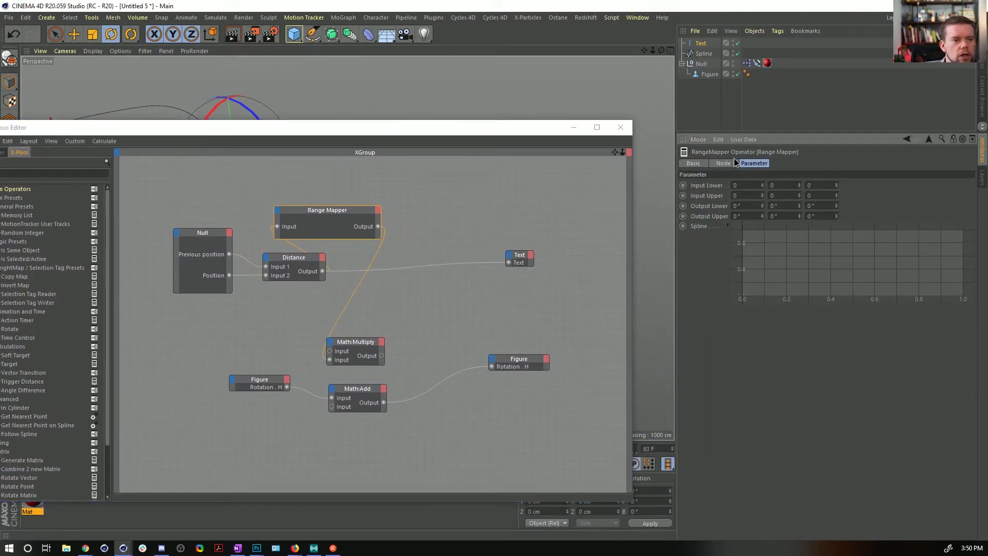
pyautogui.click(724, 163)
pyautogui.click(753, 185)
pyautogui.click(756, 195)
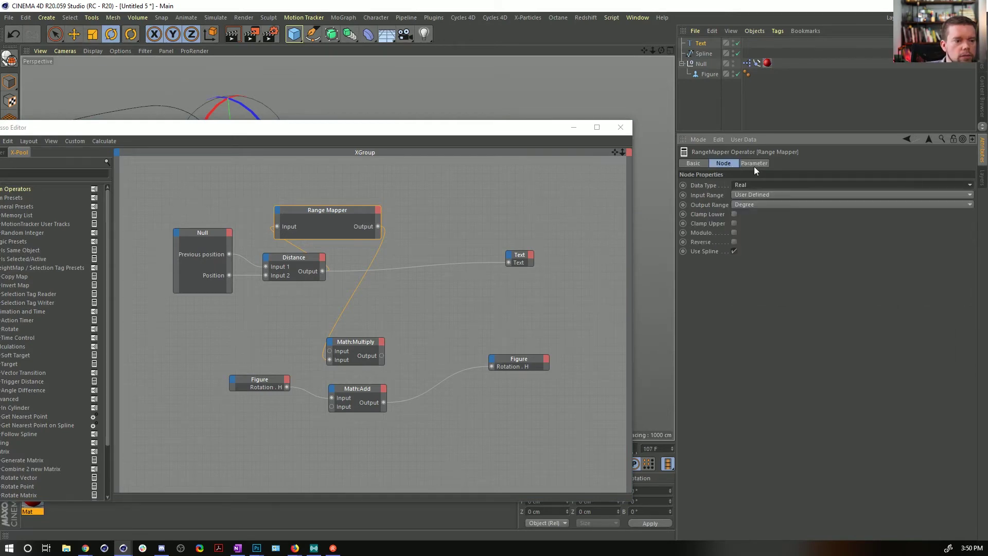
pyautogui.keyDown('shift'); pyautogui.click(755, 162); pyautogui.keyUp('shift')
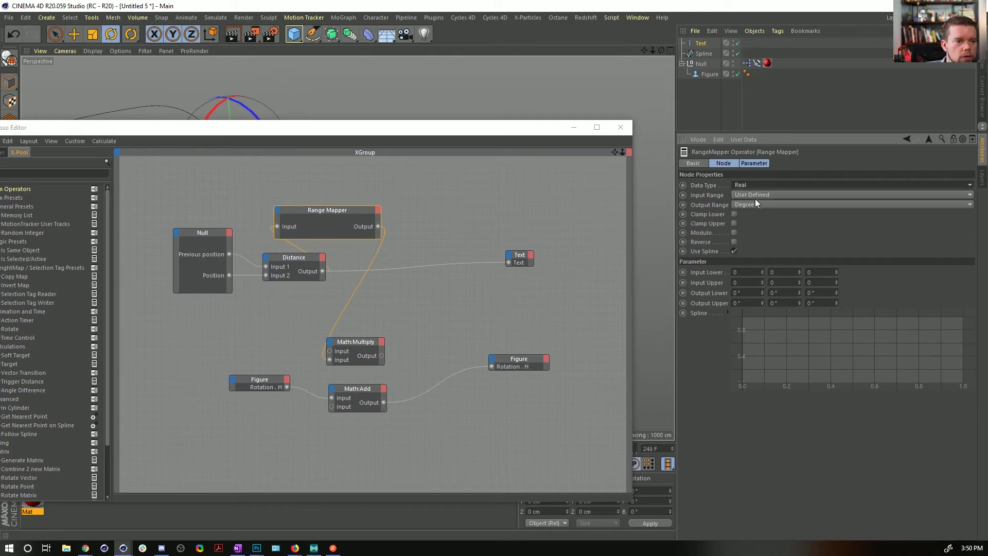
# - Replace the Range Mapper with a fresh Range Mapper node and wire the Distance output into its input
pyautogui.press('Delete')
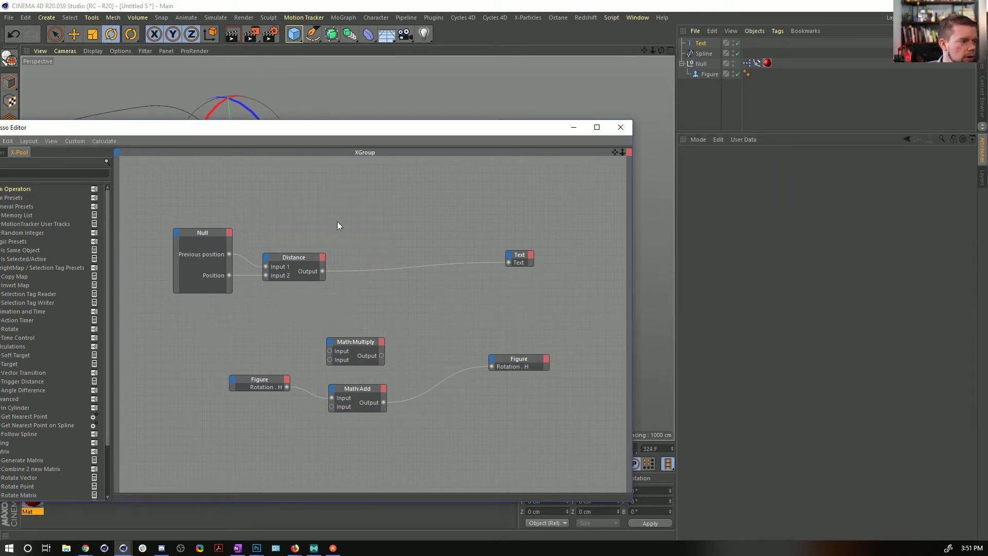
pyautogui.rightClick(338, 223)
pyautogui.moveTo(443, 230)
pyautogui.moveTo(507, 257)
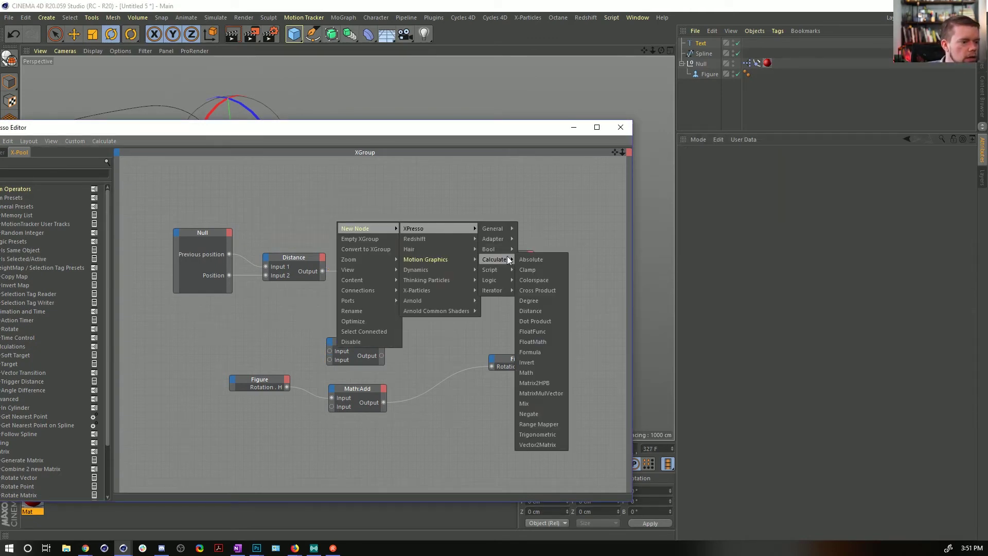
pyautogui.click(545, 424)
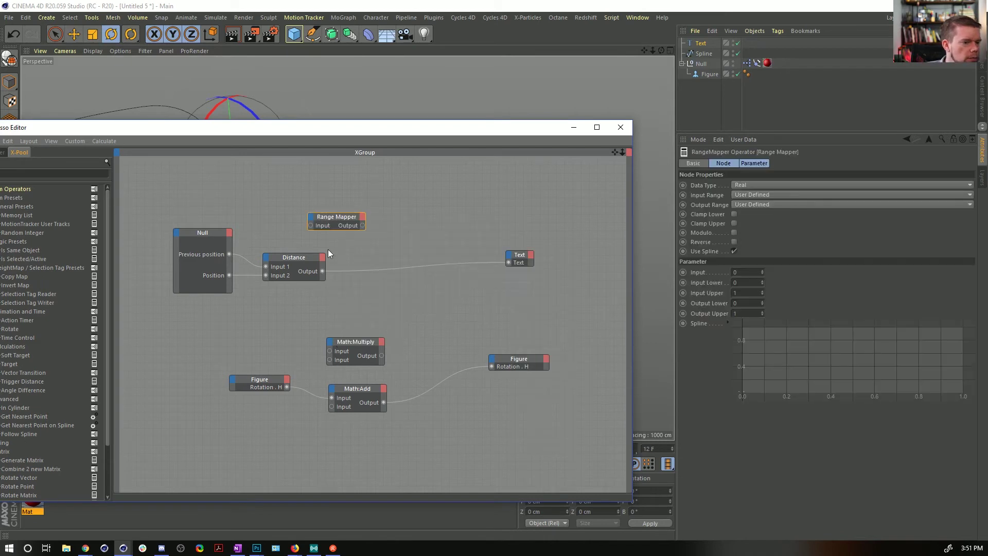
pyautogui.moveTo(322, 271); pyautogui.dragTo(310, 226)
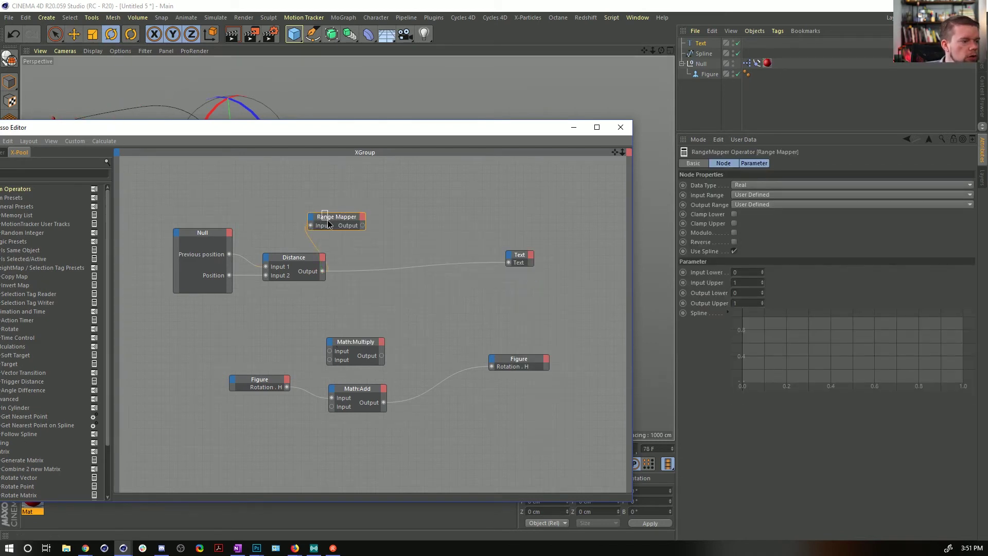
# - Set the Range Mapper's Input Upper to 200 and its Output Upper to 2
pyautogui.click(749, 278)
pyautogui.write('200')
pyautogui.press('Return')
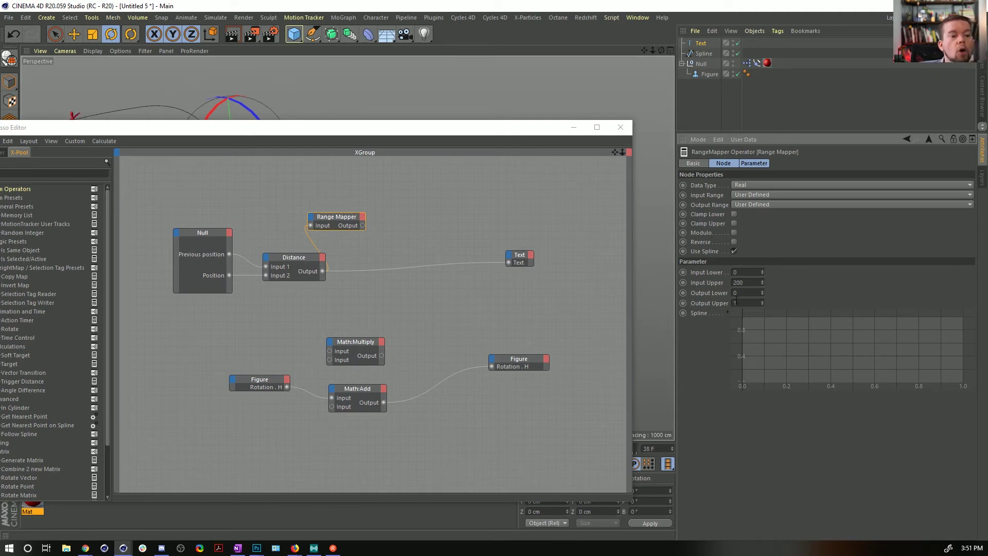
pyautogui.click(375, 393)
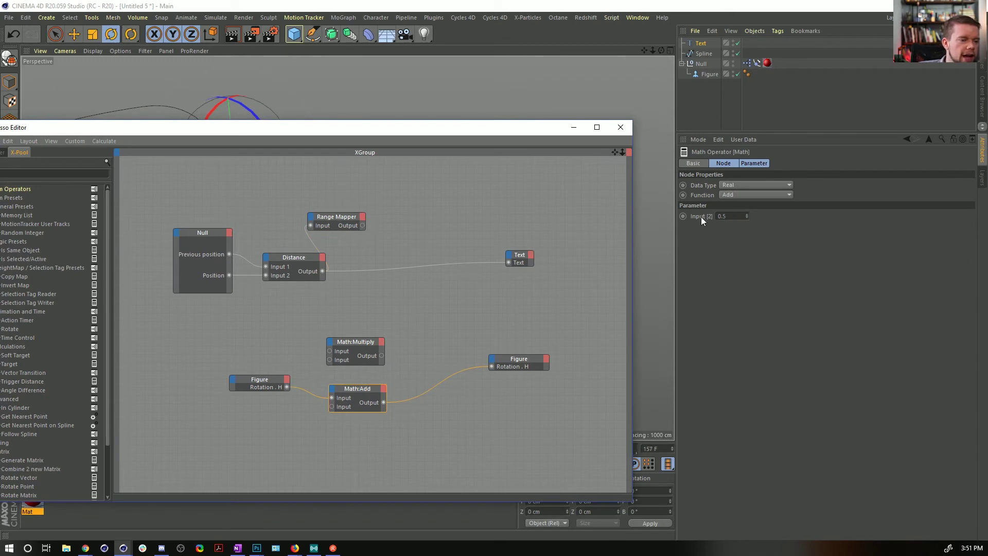
pyautogui.click(332, 217)
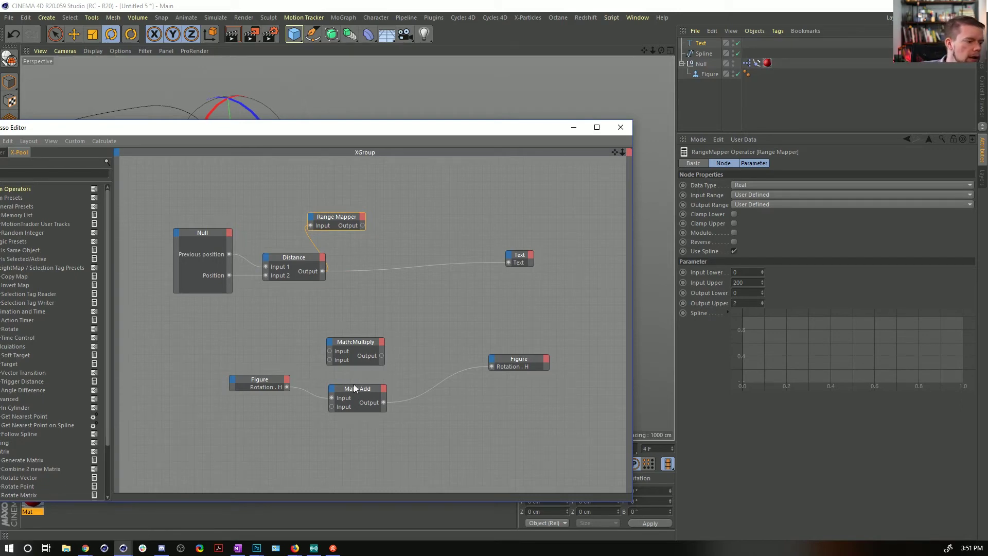
# - Set the first input value of the Math:Multiply node to 0.5
pyautogui.click(359, 340)
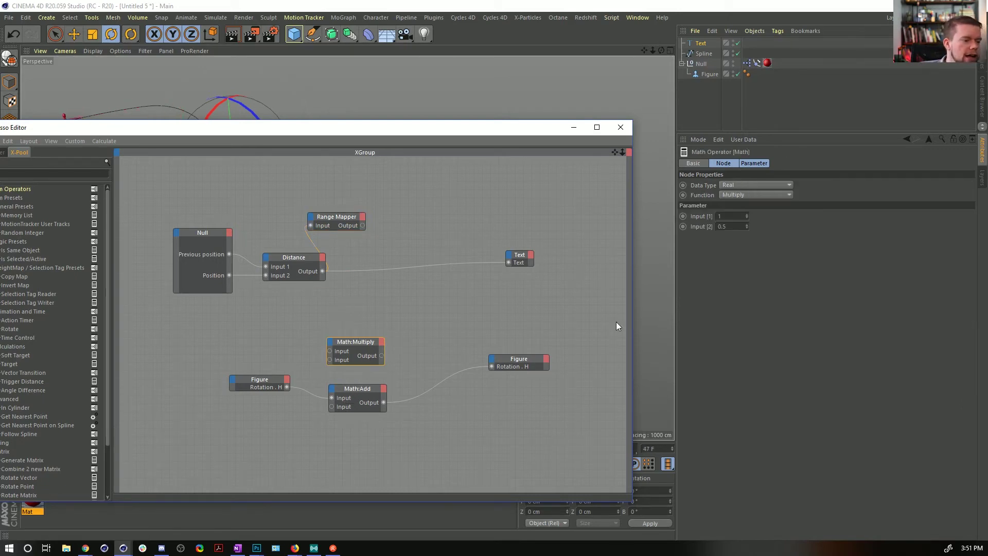
pyautogui.click(732, 216)
pyautogui.write('0.5')
pyautogui.press('Return')
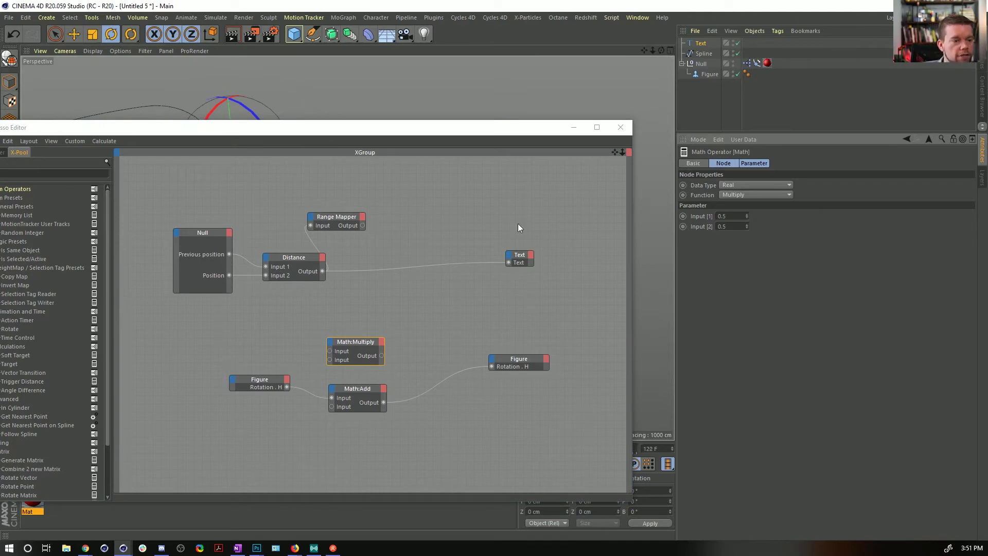
# - Wire the Range Mapper output into Math:Multiply's second input and the Multiply output into the Text node, and check the viewport readout
pyautogui.moveTo(362, 225); pyautogui.dragTo(508, 263)
pyautogui.moveTo(484, 128); pyautogui.dragTo(478, 411)
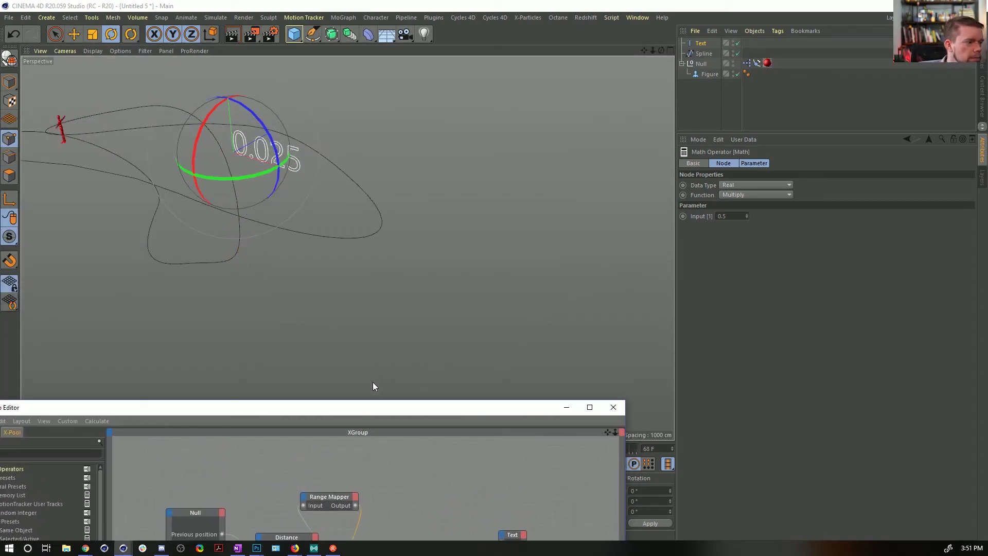
pyautogui.moveTo(388, 407); pyautogui.dragTo(443, 125)
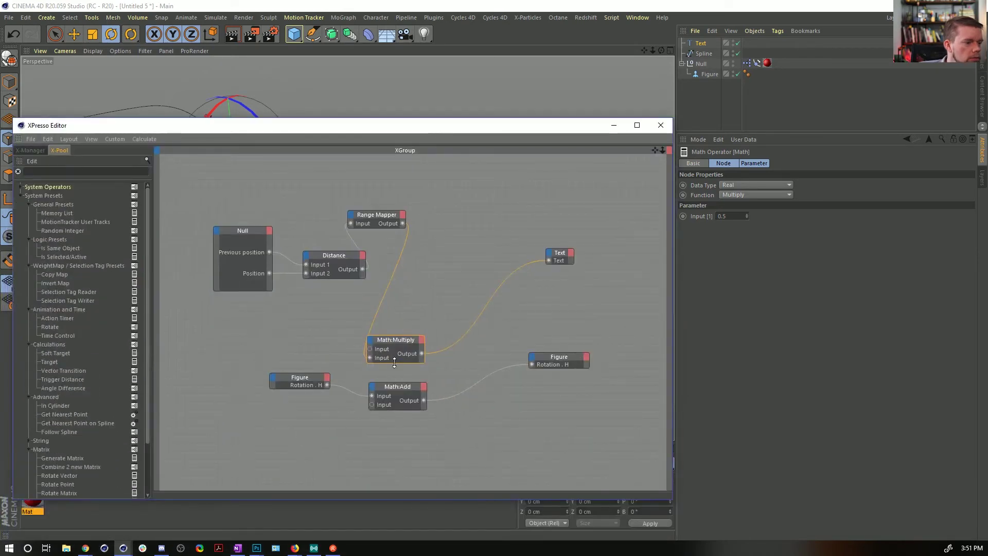
pyautogui.click(377, 227)
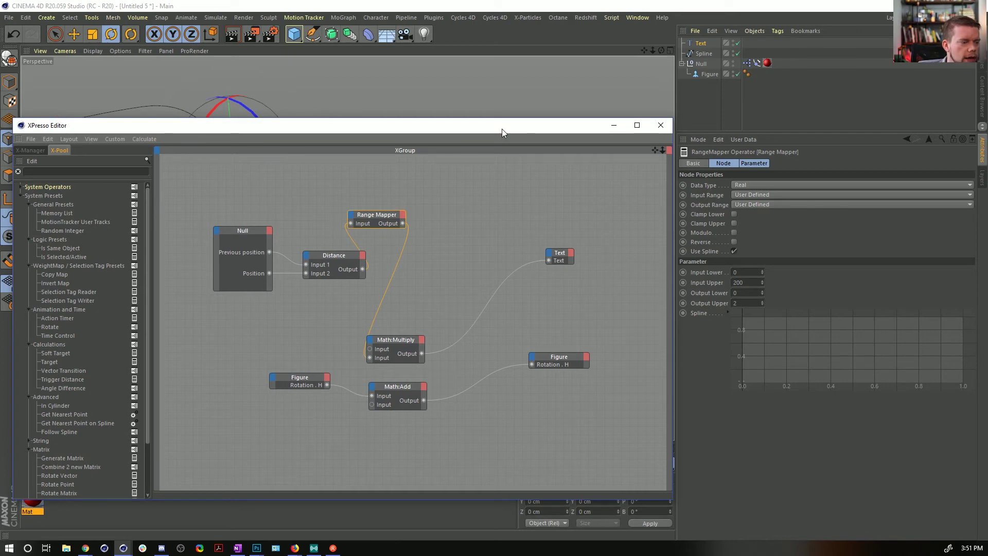
pyautogui.click(389, 354)
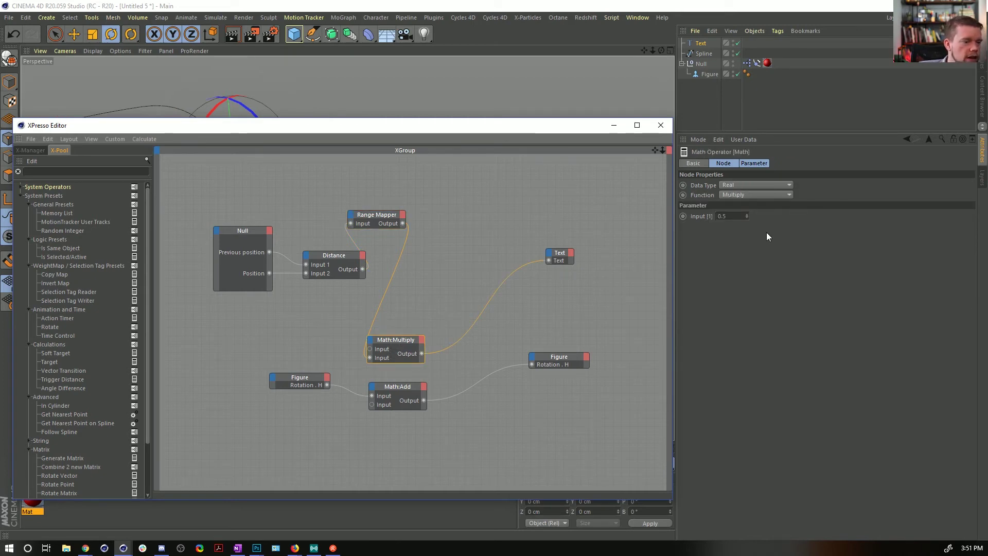
pyautogui.click(395, 387)
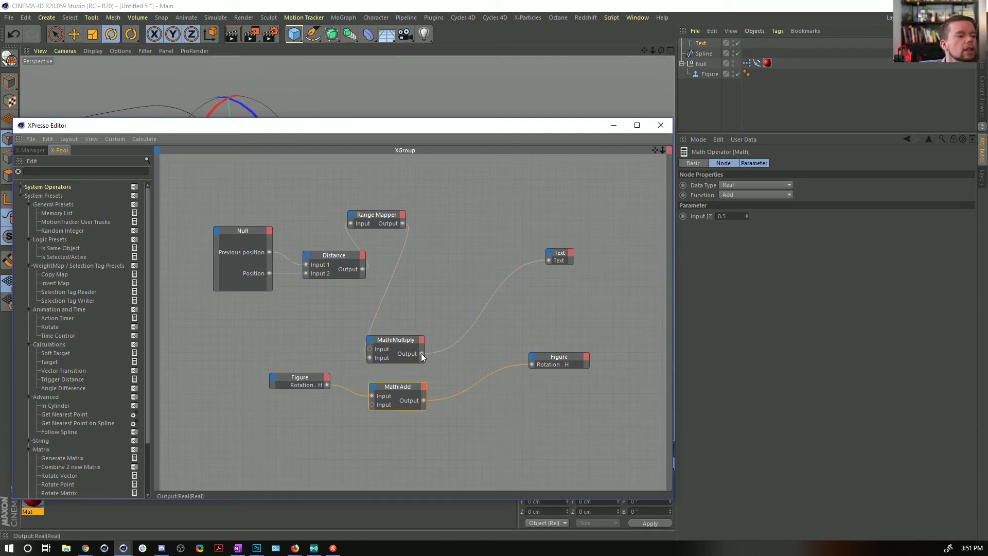
pyautogui.click(395, 344)
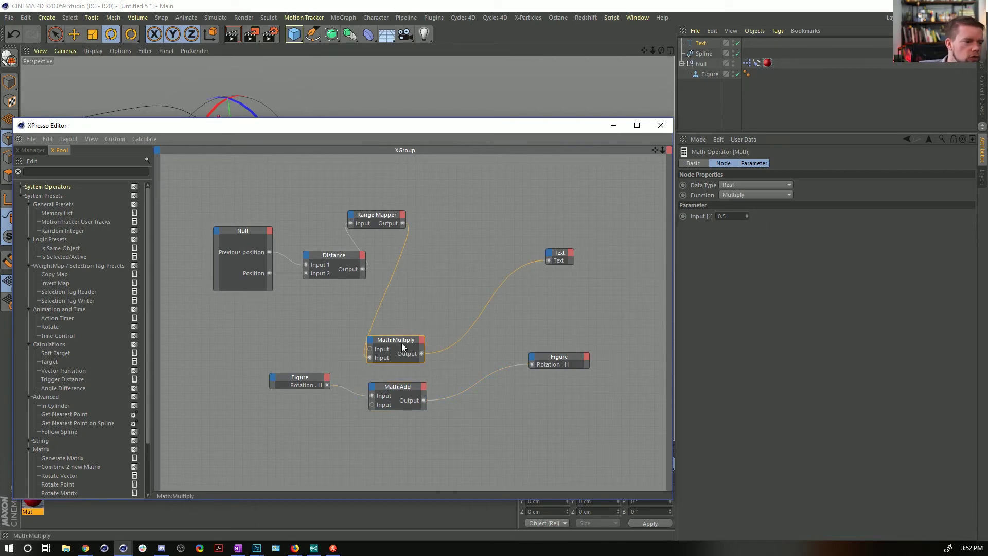
pyautogui.click(739, 216)
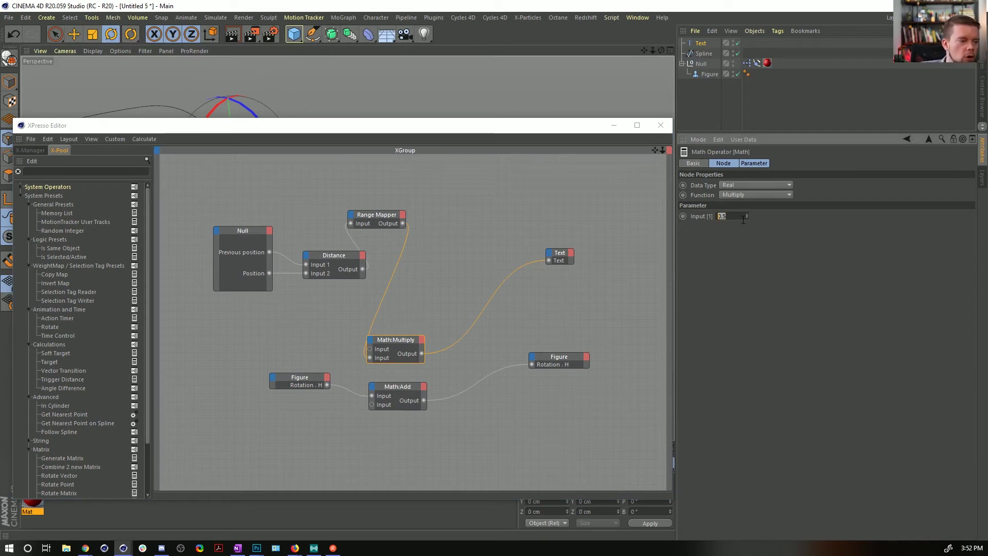
# - Add a Constant node with a value of 0.5 and wire it into Math:Multiply's first input
pyautogui.rightClick(292, 335)
pyautogui.moveTo(314, 341)
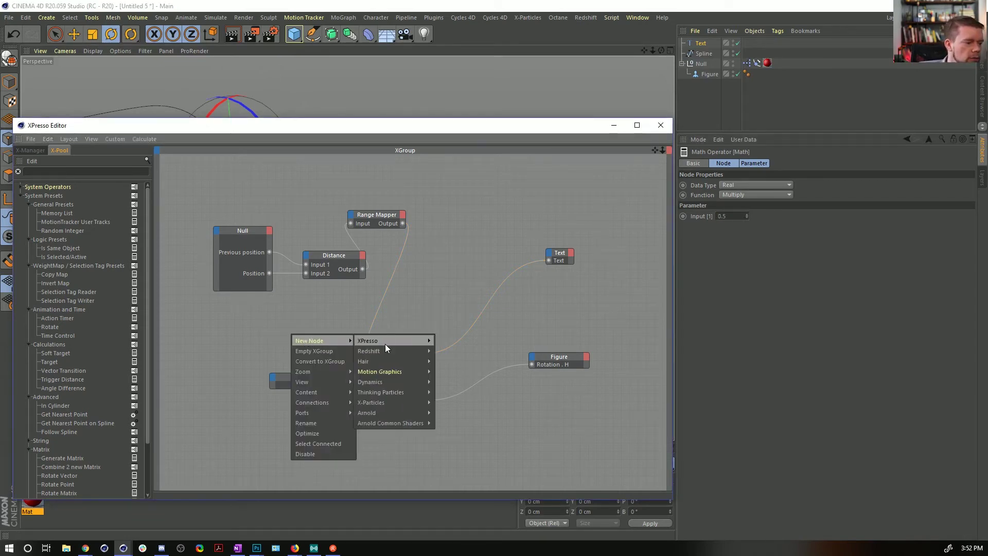
pyautogui.moveTo(385, 341)
pyautogui.moveTo(446, 341)
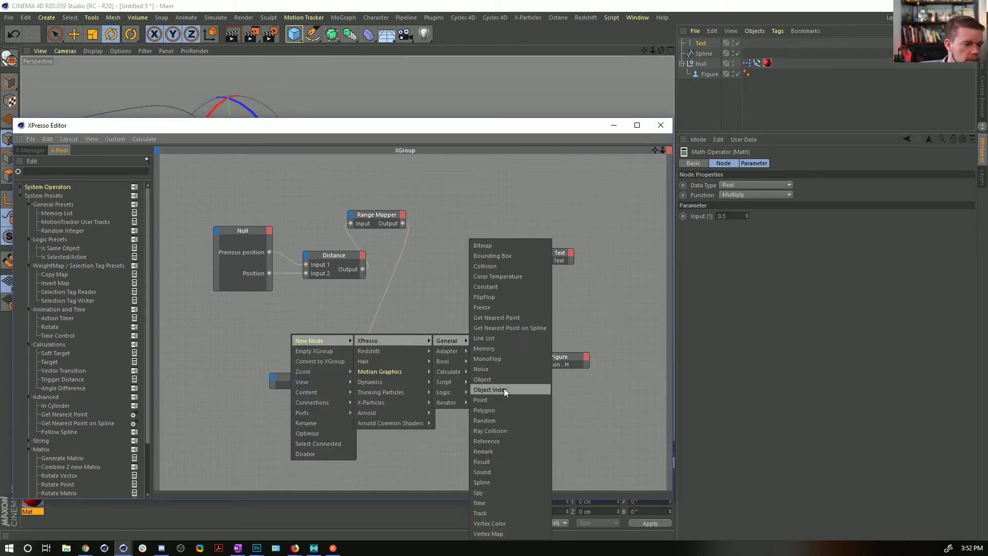
pyautogui.click(485, 287)
pyautogui.click(736, 195)
pyautogui.write('0.5')
pyautogui.press('Return')
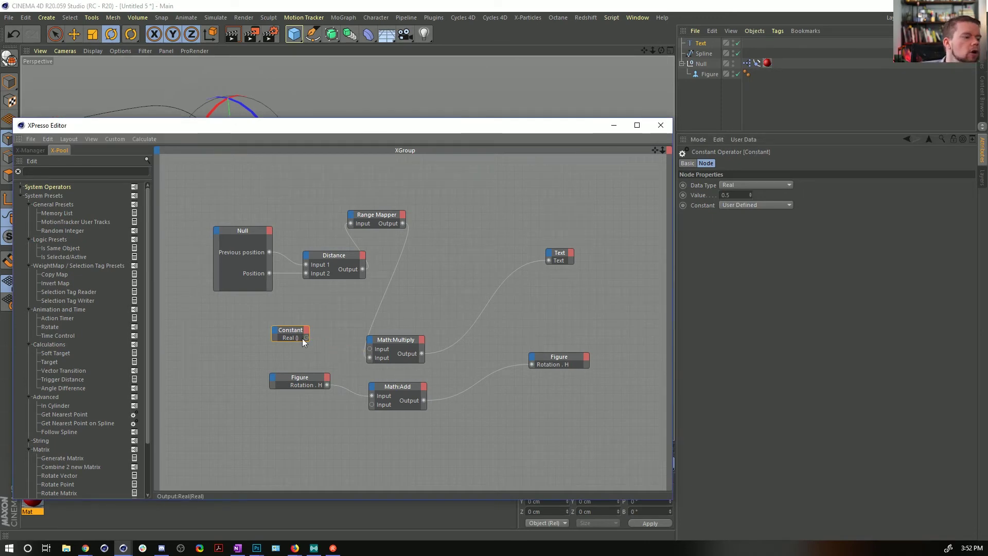
pyautogui.moveTo(368, 349); pyautogui.dragTo(306, 337)
# - Connect the Math:Multiply output to the free second input of the Math:Add node
pyautogui.click(377, 215)
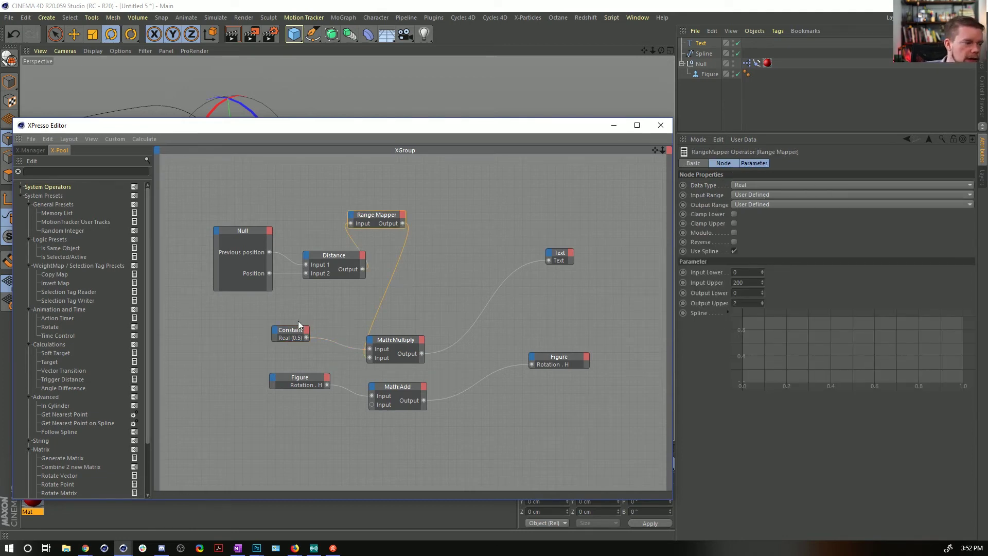
pyautogui.moveTo(422, 354); pyautogui.dragTo(390, 394)
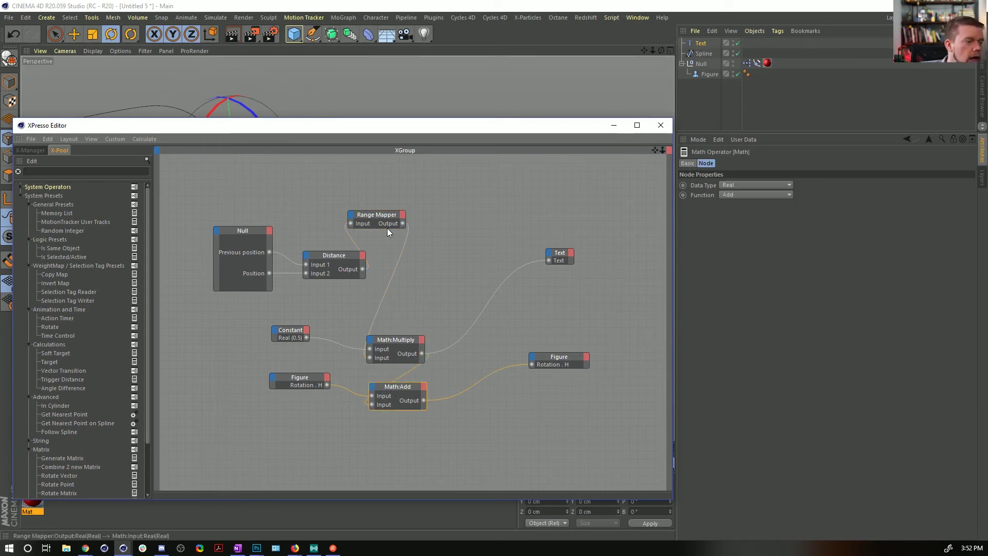
pyautogui.click(374, 218)
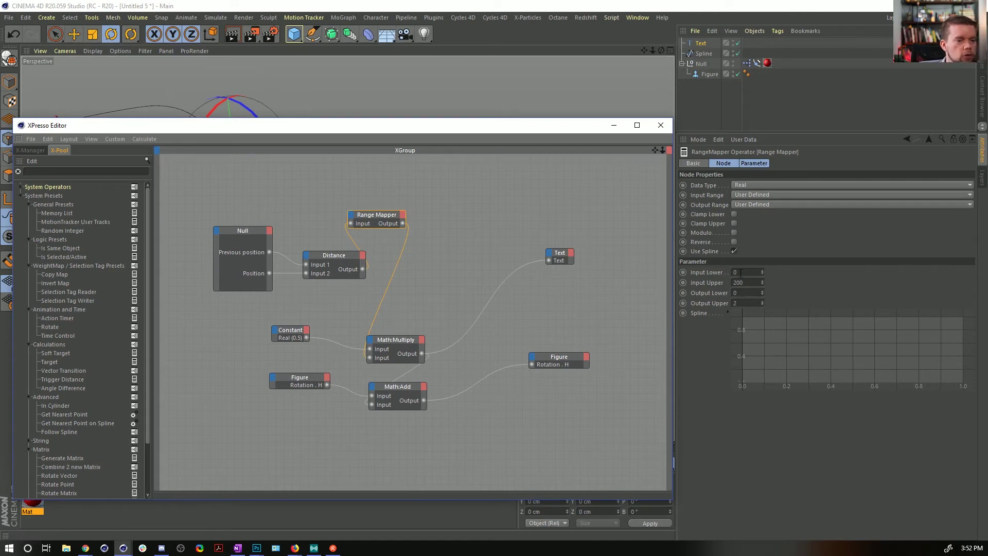
pyautogui.click(286, 338)
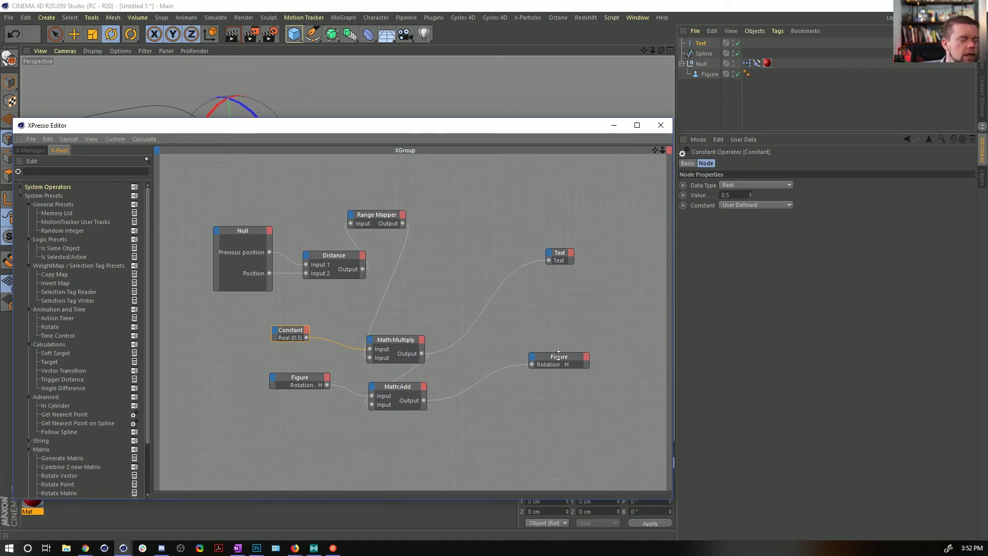
pyautogui.click(559, 255)
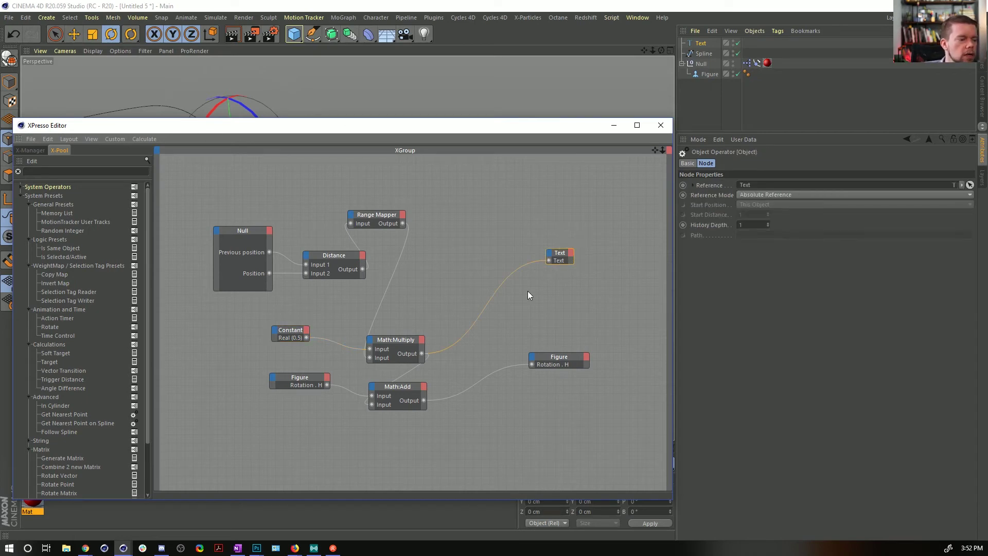
# - Clear the XPresso Editor away from the viewport and frame the whole spline to watch the Figure's rotation during playback
pyautogui.moveTo(518, 123); pyautogui.dragTo(552, 410)
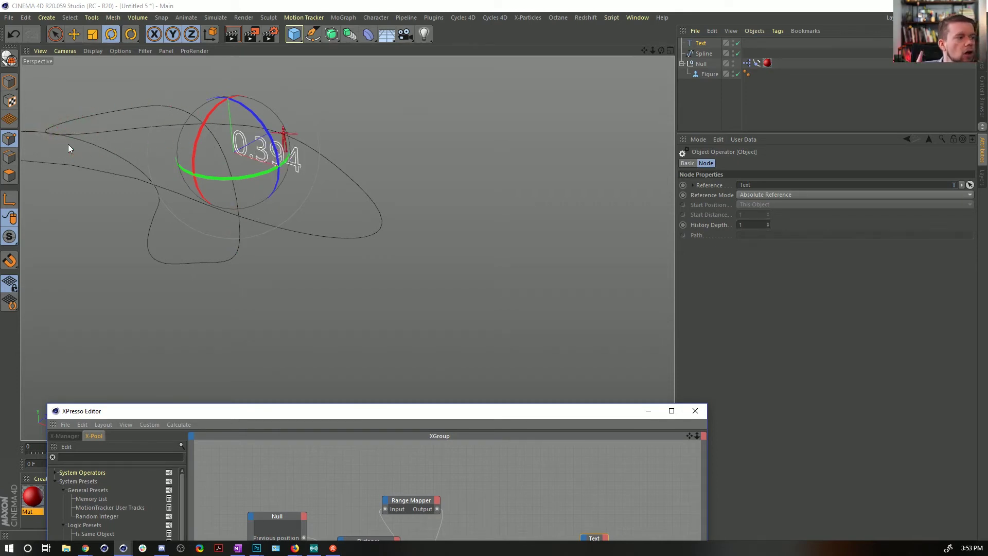
pyautogui.keyDown('alt'); pyautogui.moveTo(256, 180); pyautogui.dragTo(369, 265, button='middle'); pyautogui.keyUp('alt')
pyautogui.keyDown('alt'); pyautogui.moveTo(325, 274); pyautogui.dragTo(341, 258, button='right'); pyautogui.keyUp('alt')
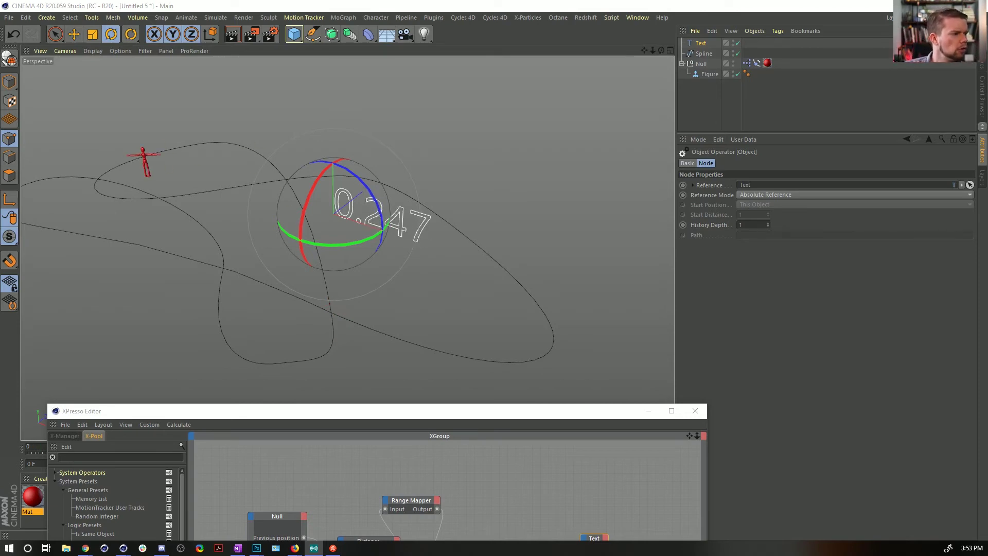
pyautogui.moveTo(446, 412); pyautogui.dragTo(746, 72)
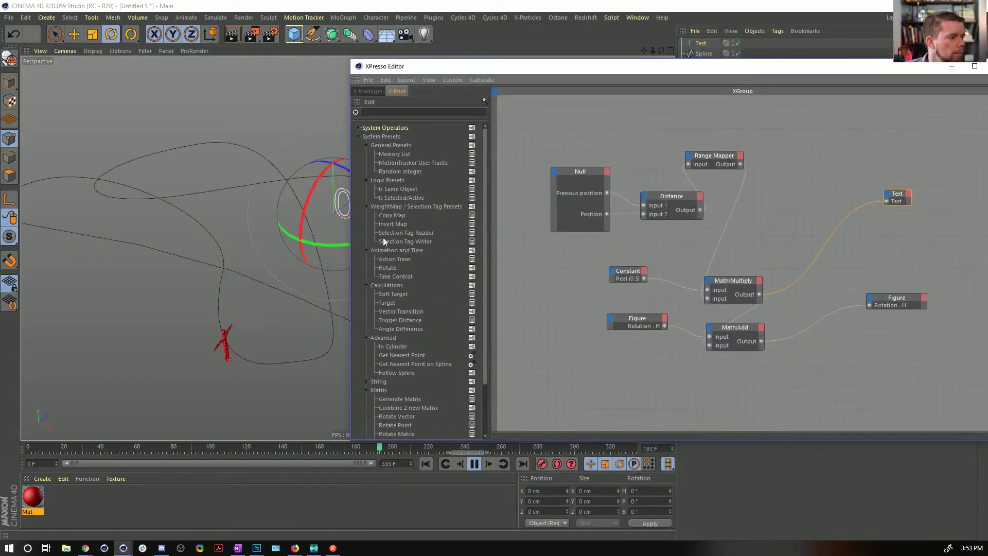
pyautogui.moveTo(412, 67); pyautogui.dragTo(673, 88)
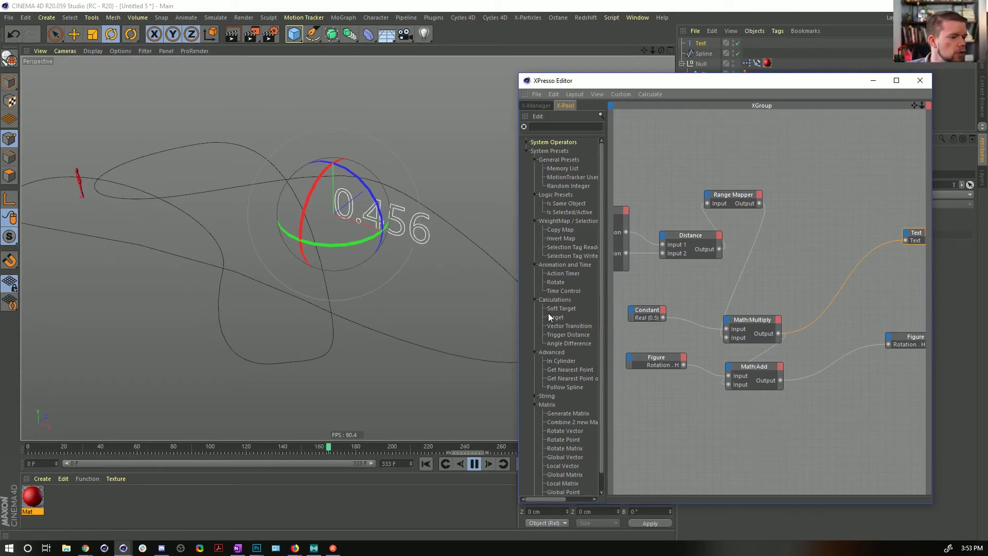
# - Set the Constant node's value to 1 and watch the Figure's rotation in the viewport
pyautogui.click(648, 310)
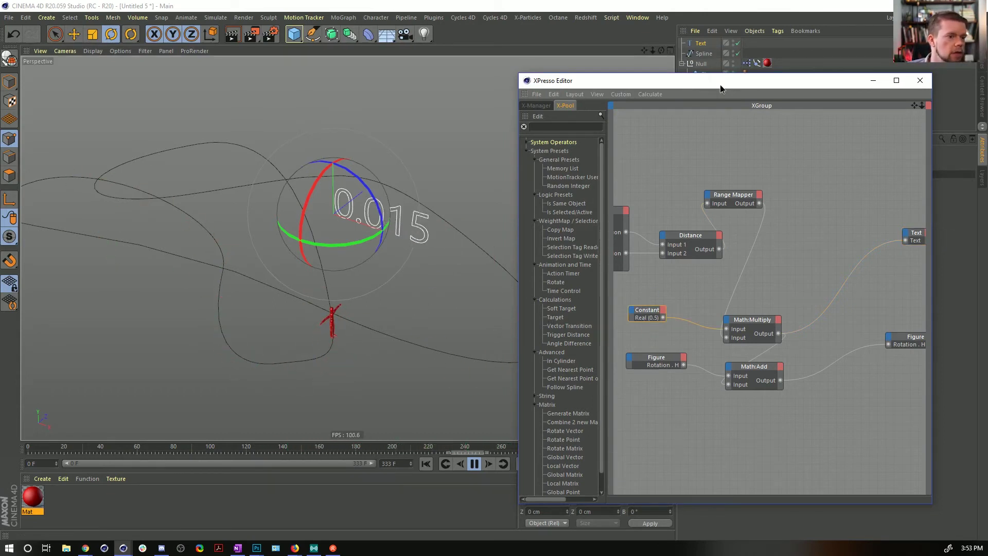
pyautogui.moveTo(720, 84); pyautogui.dragTo(405, 248)
pyautogui.moveTo(733, 195); pyautogui.dragTo(709, 215)
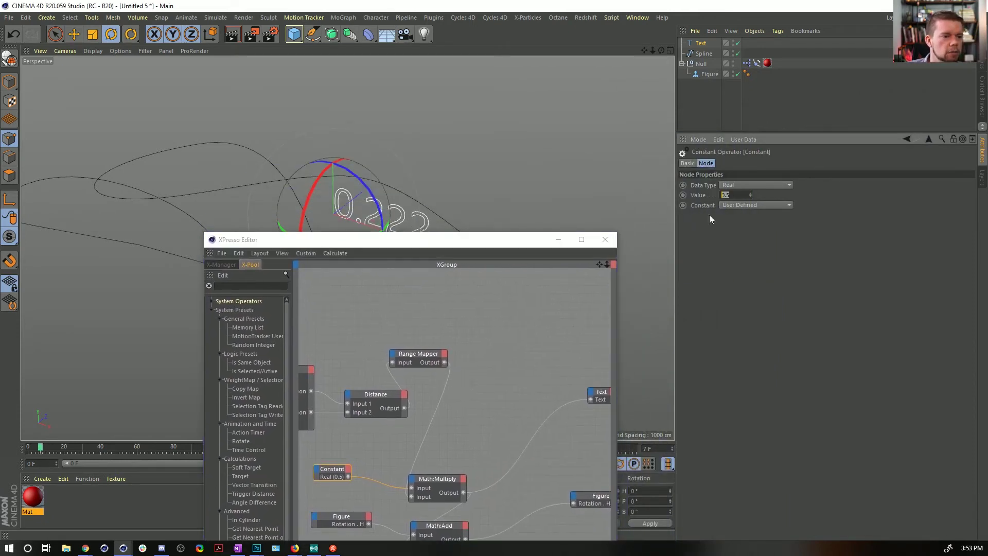
pyautogui.write('1')
pyautogui.press('Return')
pyautogui.moveTo(466, 243); pyautogui.dragTo(777, 138)
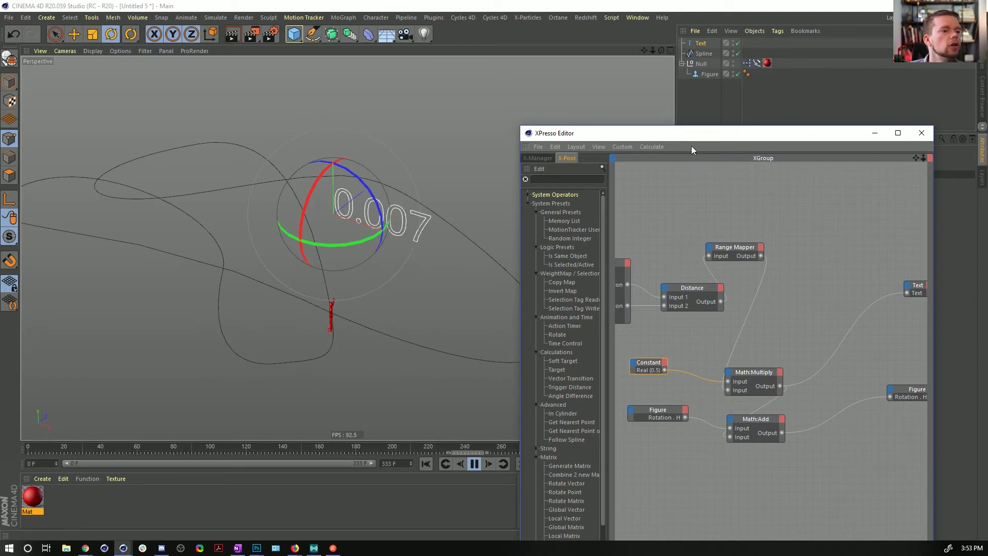
pyautogui.moveTo(689, 140); pyautogui.dragTo(628, 63)
# - Try an Output Lower value of 0.1 on the Range Mapper
pyautogui.click(672, 175)
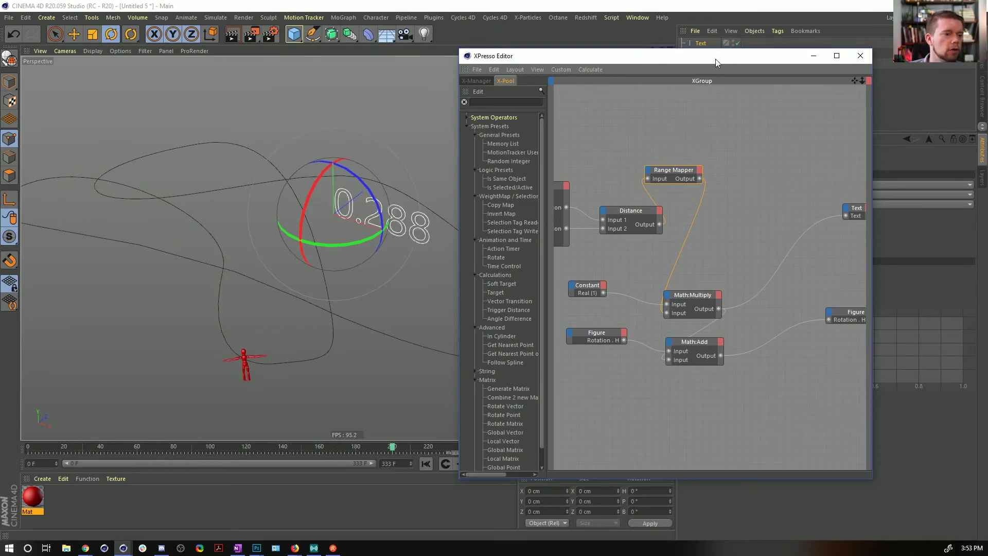
pyautogui.moveTo(715, 59); pyautogui.dragTo(470, 371)
pyautogui.click(748, 293)
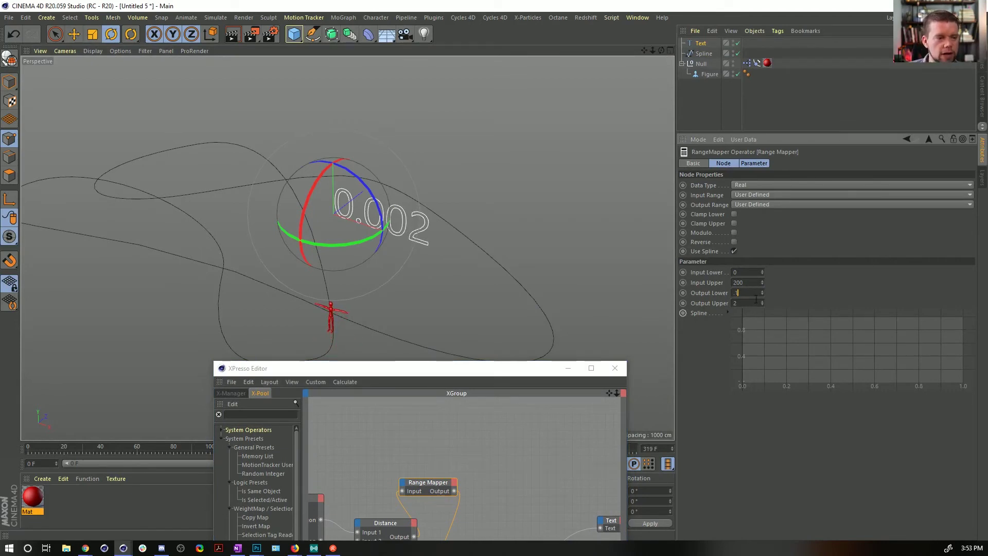
pyautogui.write('.1')
pyautogui.press('Return')
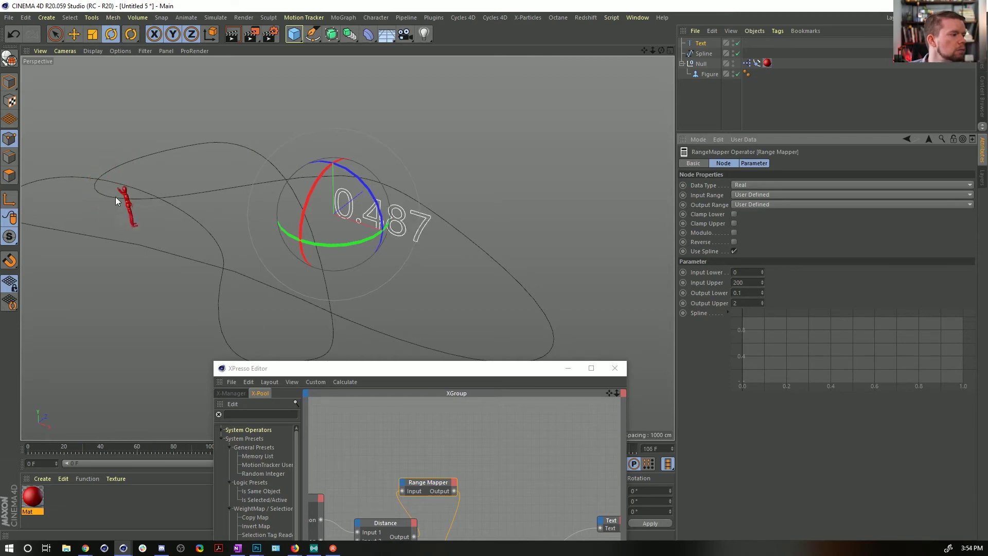
# - Set the Range Mapper's Output Lower back to 0
pyautogui.moveTo(746, 293); pyautogui.dragTo(690, 284)
pyautogui.write('0')
pyautogui.press('Return')
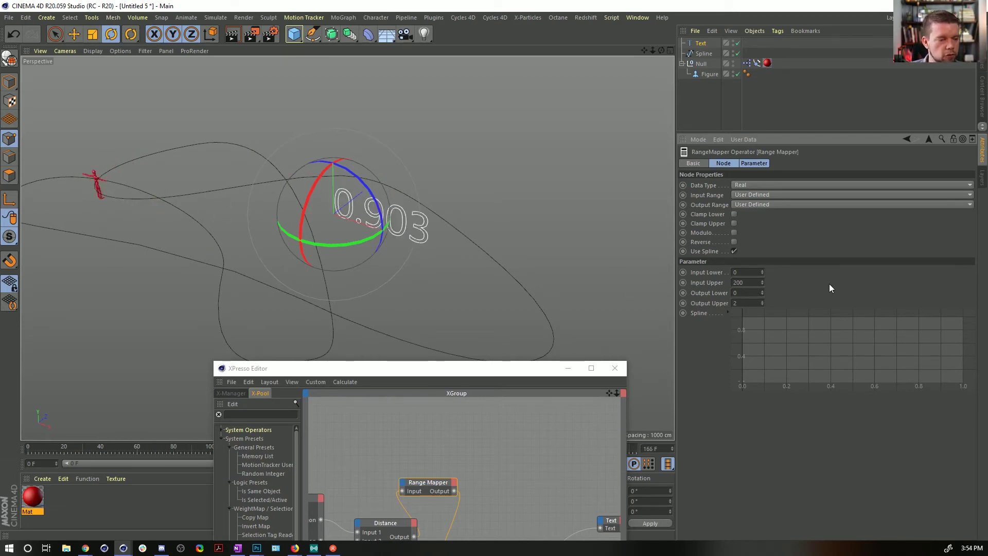
# - Add a third input to the Math:Add node and feed it a duplicate of the Constant node
pyautogui.moveTo(467, 368); pyautogui.dragTo(623, 73)
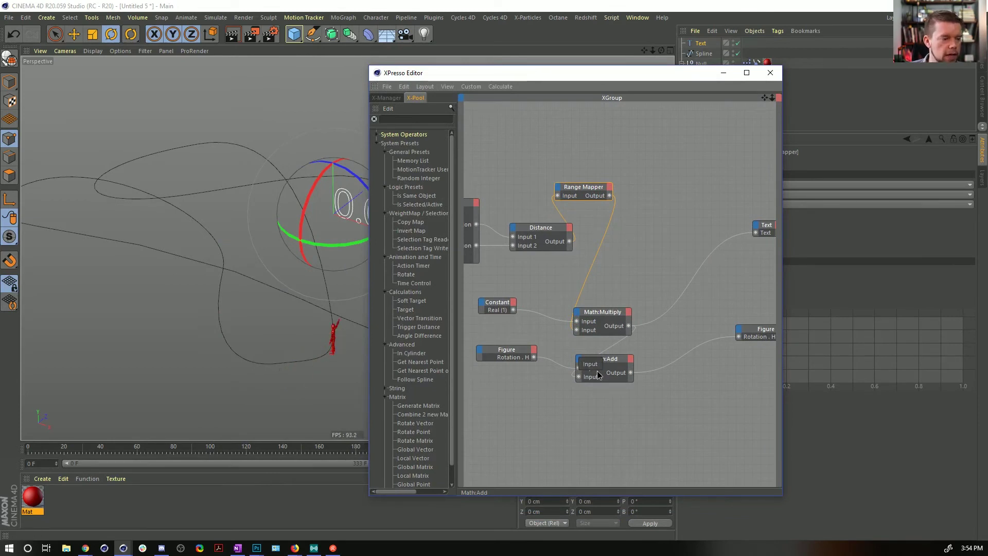
pyautogui.moveTo(601, 360); pyautogui.dragTo(603, 374)
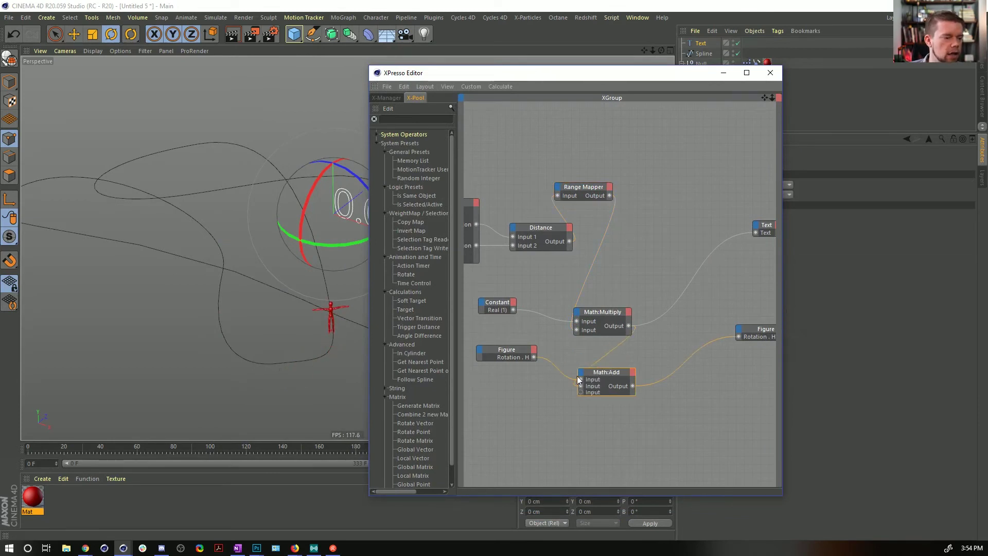
pyautogui.keyDown('ctrl'); pyautogui.moveTo(503, 306); pyautogui.dragTo(580, 392); pyautogui.keyUp('ctrl')
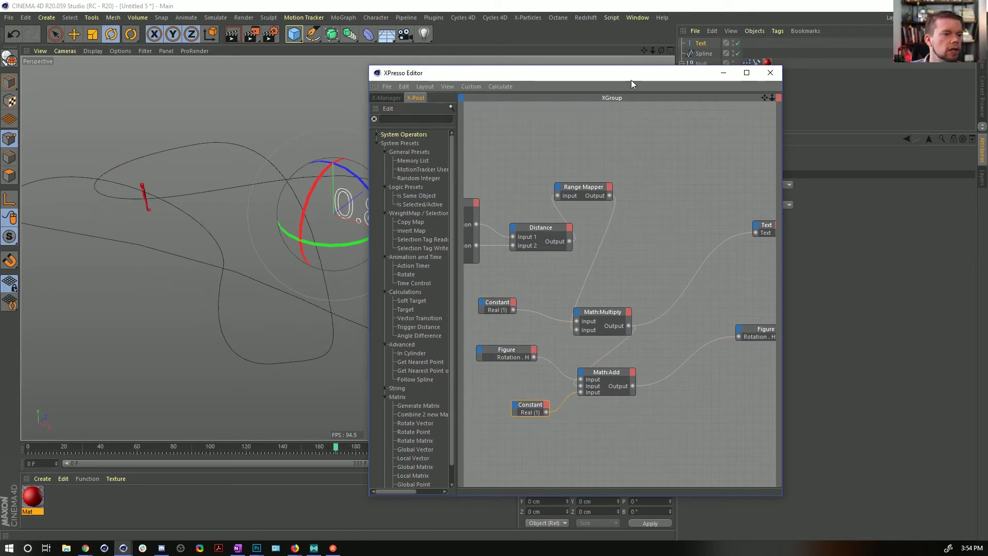
# - Set the duplicated Constant's value to 0.5 and uncover the viewport to watch the Figure's rotation during playback
pyautogui.moveTo(632, 76); pyautogui.dragTo(461, 345)
pyautogui.moveTo(736, 195); pyautogui.dragTo(627, 195)
pyautogui.write('0.5')
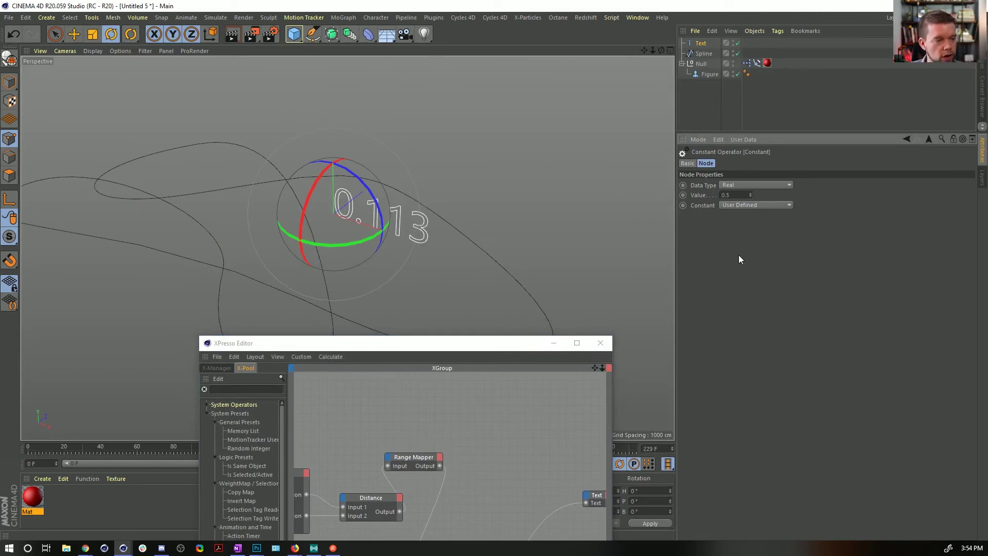
pyautogui.moveTo(428, 346); pyautogui.dragTo(447, 419)
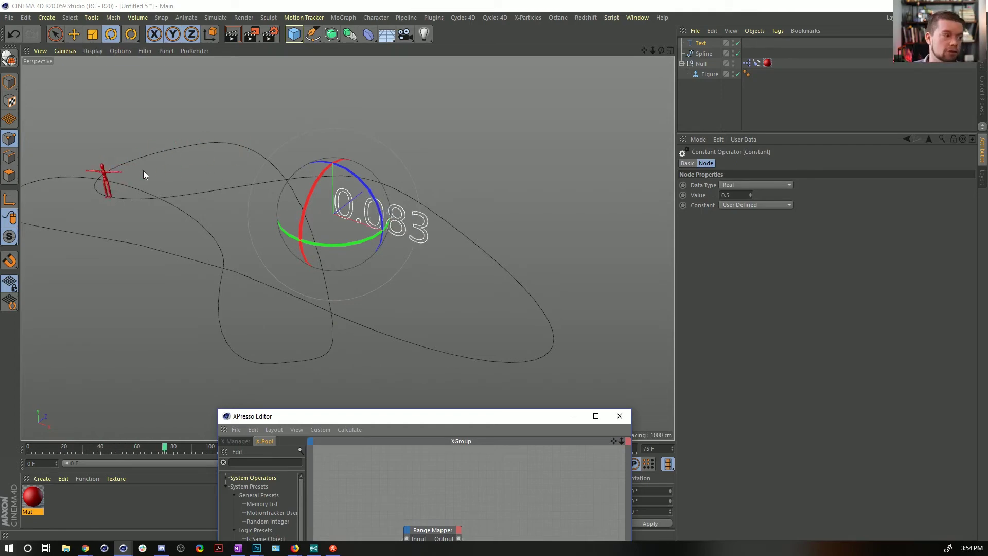
# - Widen the XPresso Editor to show the whole node graph and move the Null and Distance nodes away from the Range Mapper
pyautogui.moveTo(442, 420); pyautogui.dragTo(472, 67)
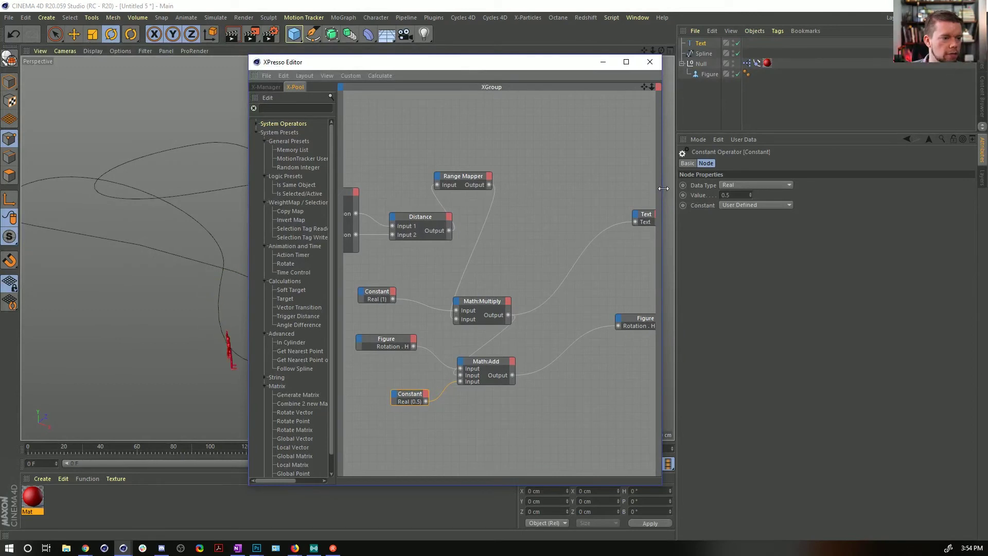
pyautogui.moveTo(663, 194); pyautogui.dragTo(844, 195)
pyautogui.click(757, 217)
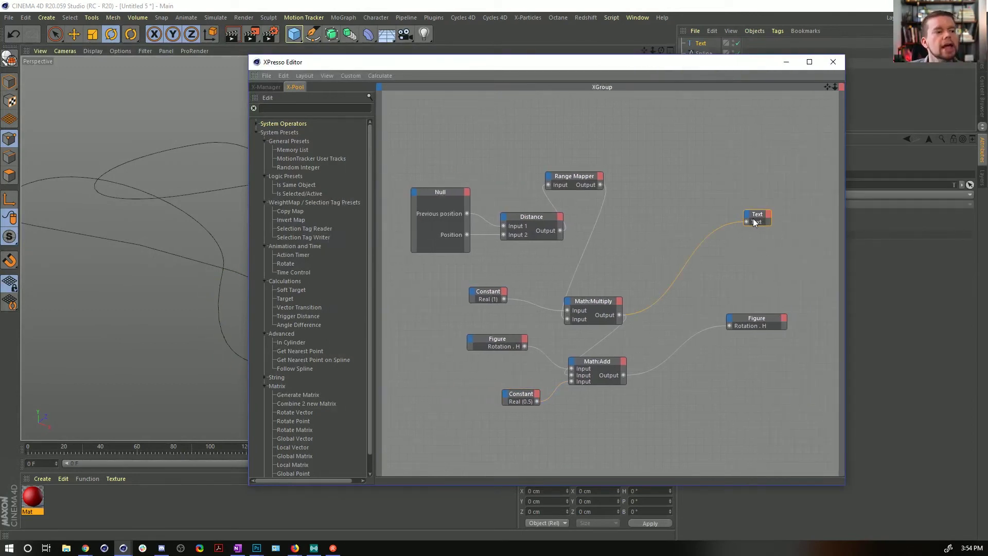
pyautogui.moveTo(525, 165); pyautogui.dragTo(404, 247)
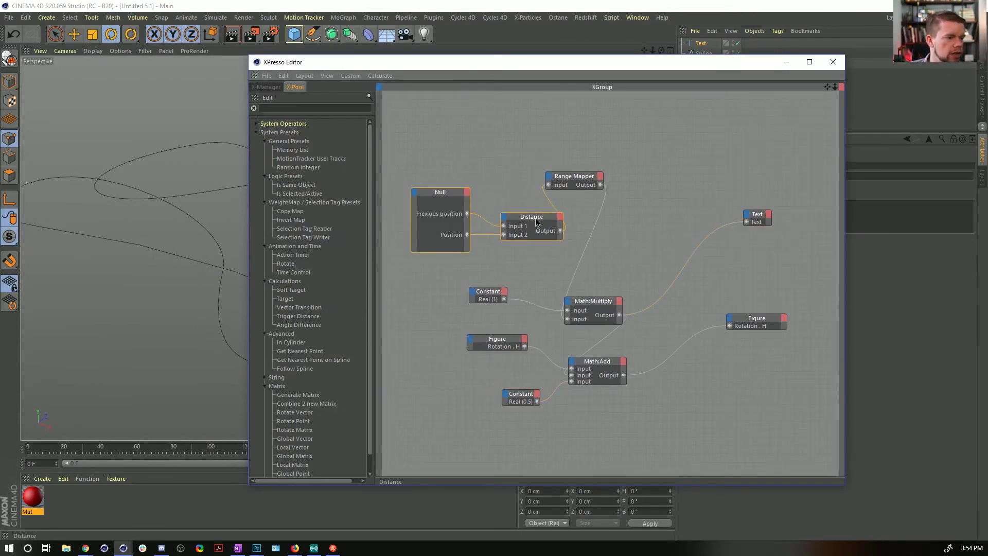
pyautogui.moveTo(535, 217); pyautogui.dragTo(484, 161)
# - Stop playback and repeatedly return to the start frame, examining how the Figure's heading changes on each evaluation at frame 0
pyautogui.moveTo(553, 61); pyautogui.dragTo(468, 513)
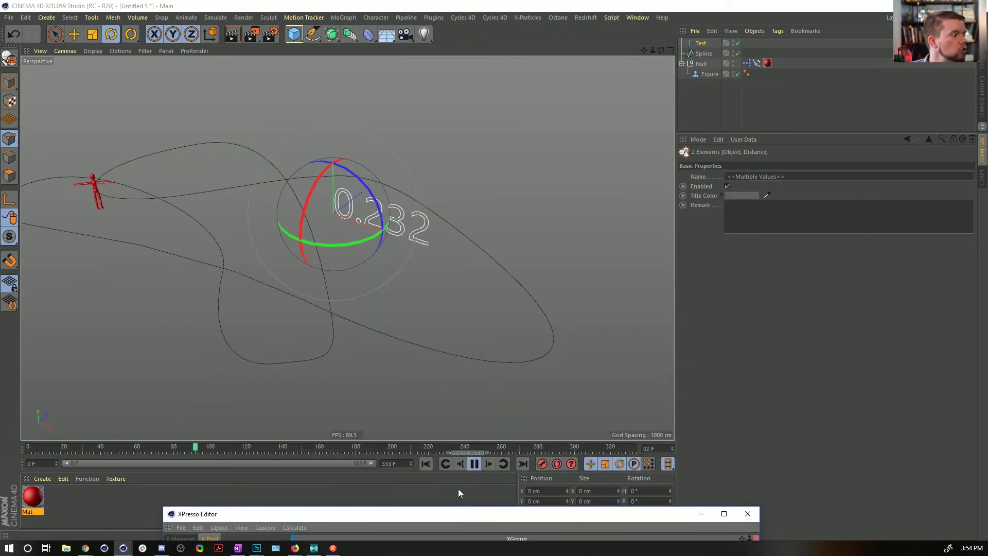
pyautogui.click(474, 464)
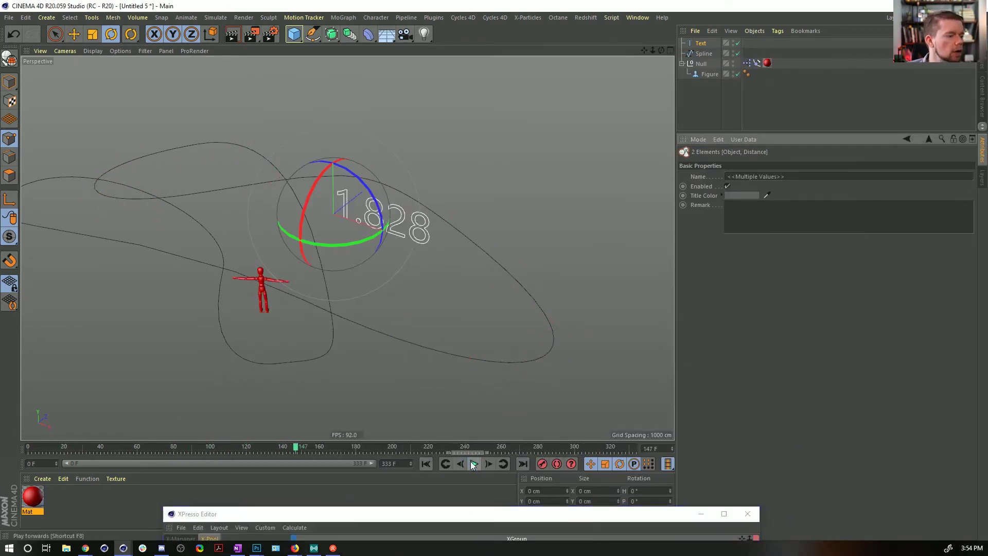
pyautogui.click(427, 464)
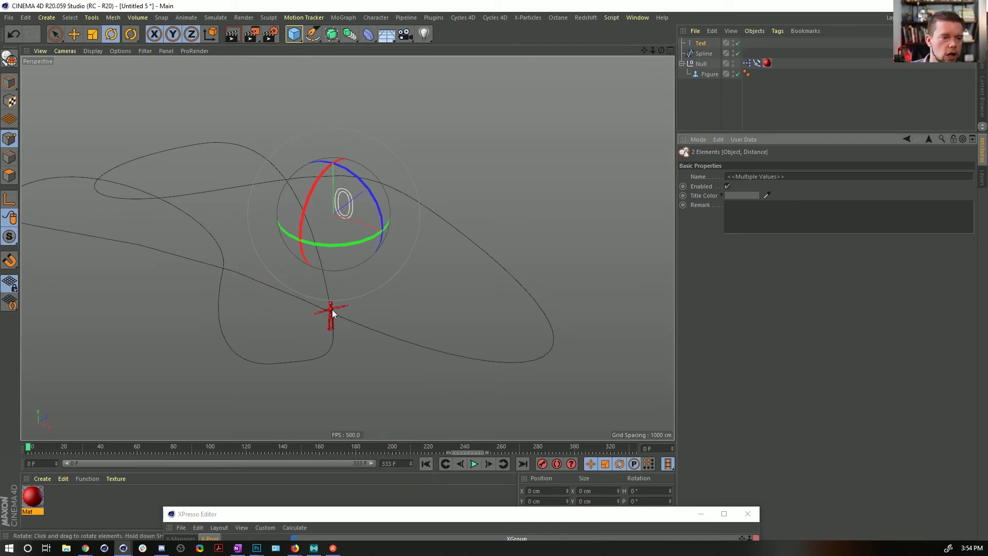
pyautogui.click(425, 466)
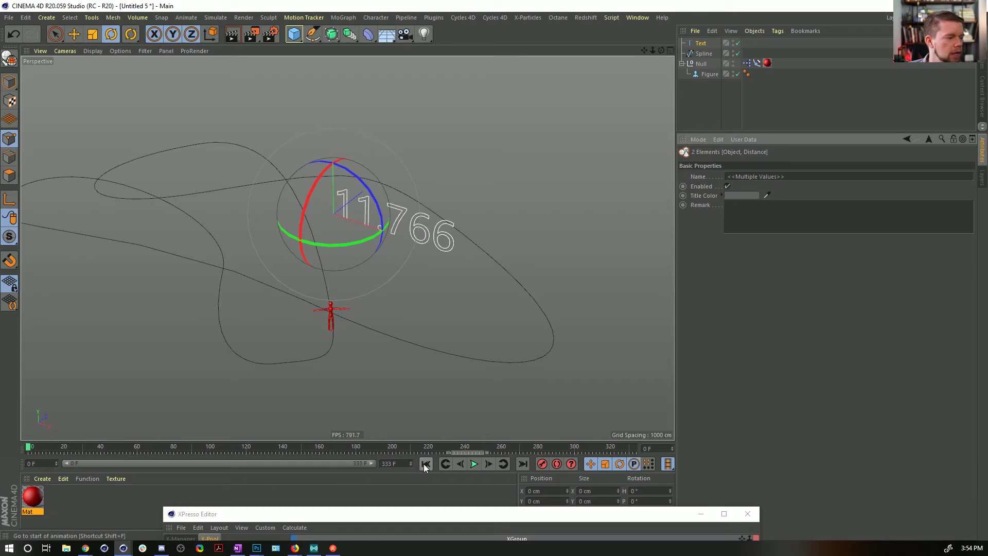
pyautogui.click(425, 466)
pyautogui.click(425, 466)
pyautogui.click(425, 465)
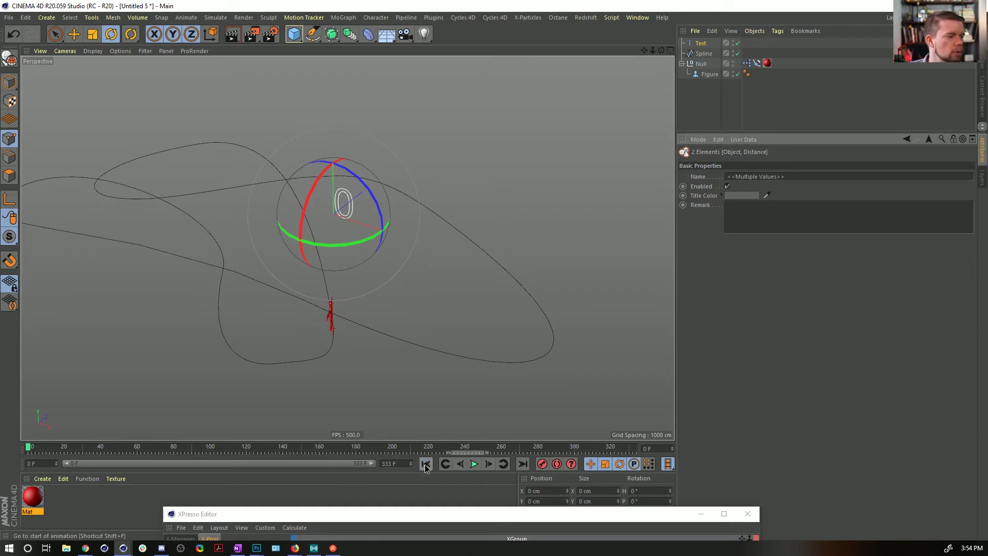
pyautogui.click(425, 465)
pyautogui.click(425, 465)
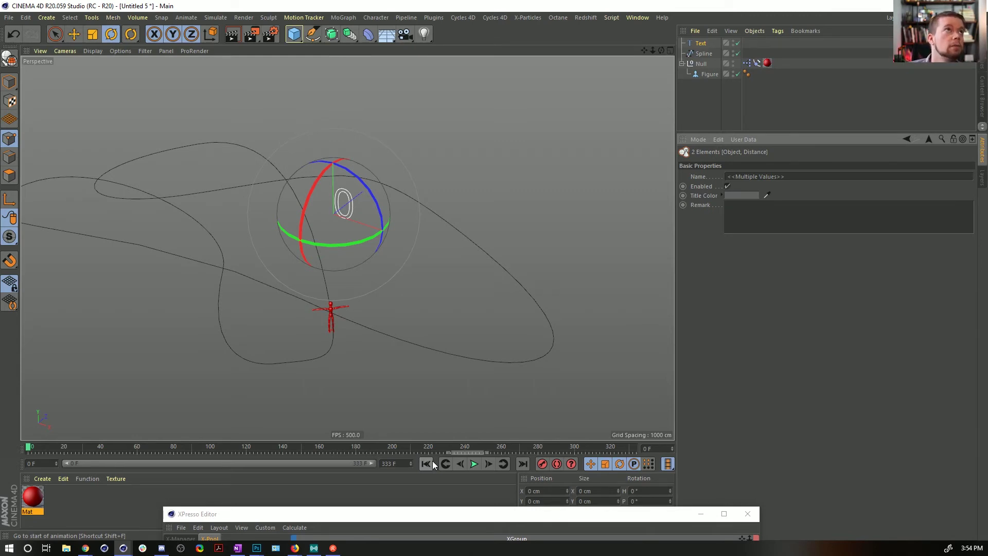
pyautogui.click(431, 462)
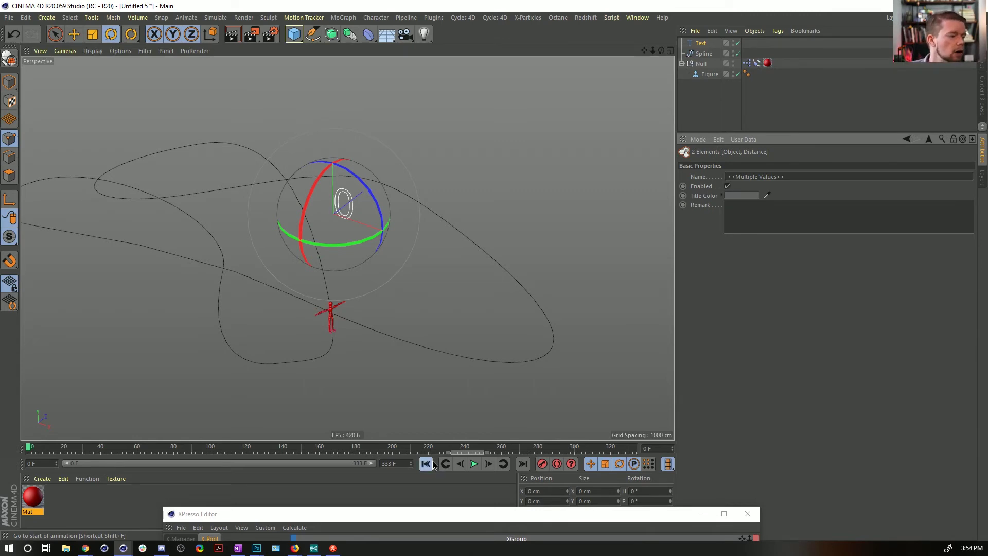
pyautogui.click(432, 462)
pyautogui.click(432, 462)
pyautogui.click(432, 462)
pyautogui.click(432, 462)
pyautogui.click(431, 462)
pyautogui.click(432, 462)
pyautogui.click(432, 462)
pyautogui.click(433, 461)
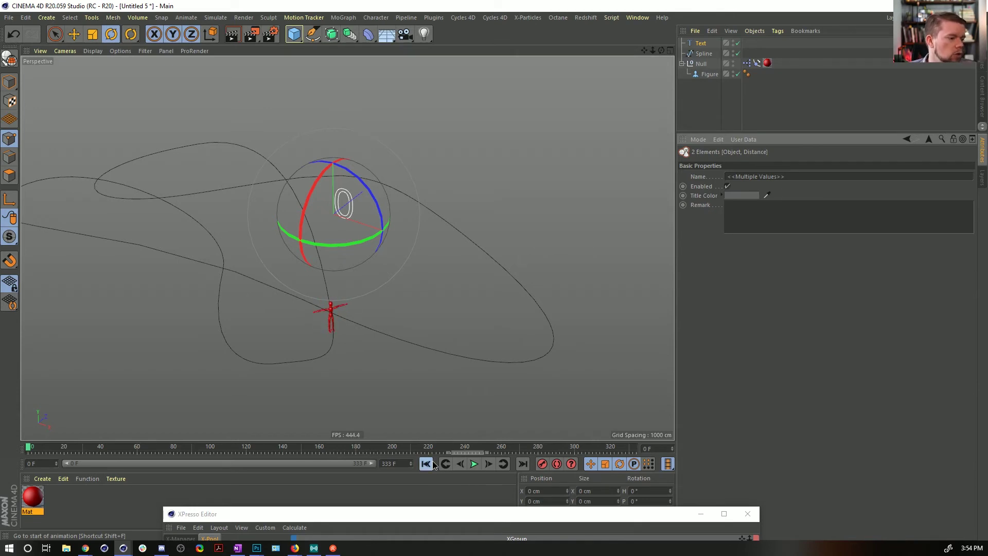
pyautogui.click(433, 462)
pyautogui.click(432, 462)
pyautogui.click(433, 462)
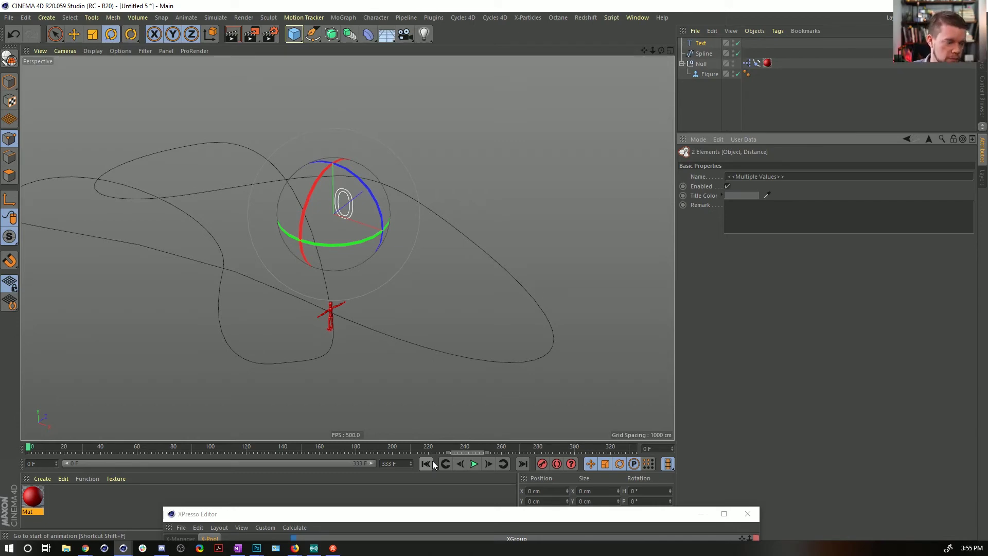
# - Add a Time node below the Distance node and give it a Frame output in place of the Time output
pyautogui.moveTo(508, 519); pyautogui.dragTo(572, 95)
pyautogui.keyDown('alt'); pyautogui.moveTo(476, 246); pyautogui.dragTo(509, 242, button='middle'); pyautogui.keyUp('alt')
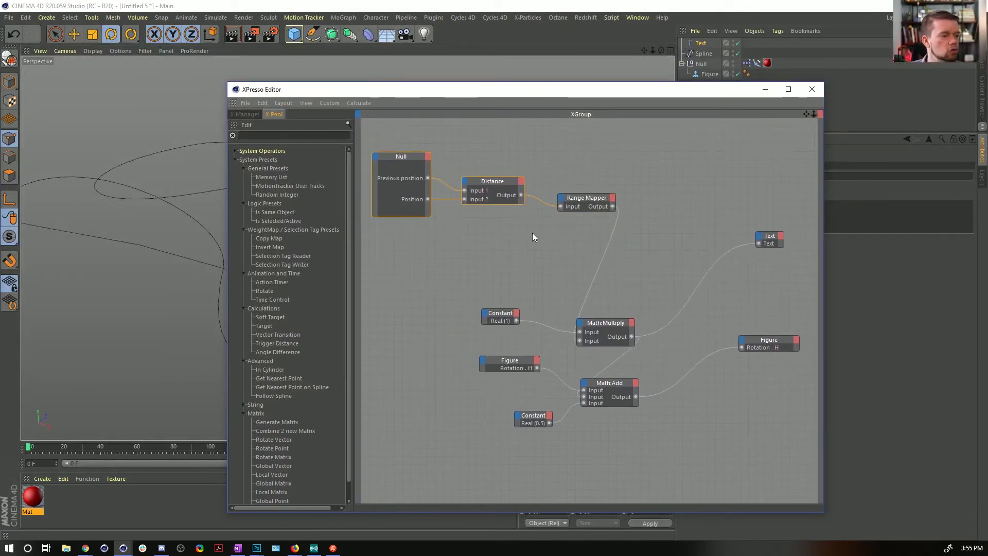
pyautogui.rightClick(486, 230)
pyautogui.moveTo(501, 235)
pyautogui.click(462, 238)
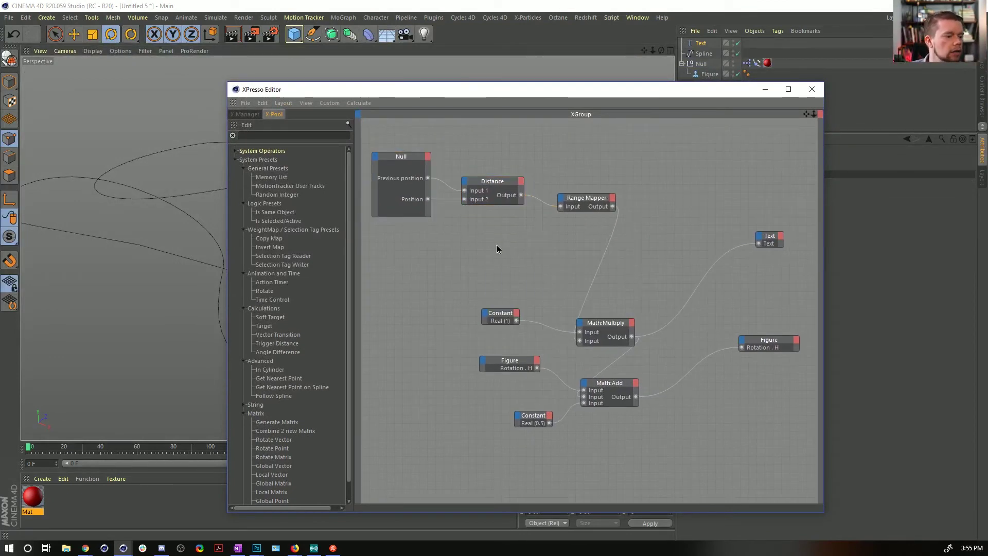
pyautogui.rightClick(497, 247)
pyautogui.moveTo(597, 252)
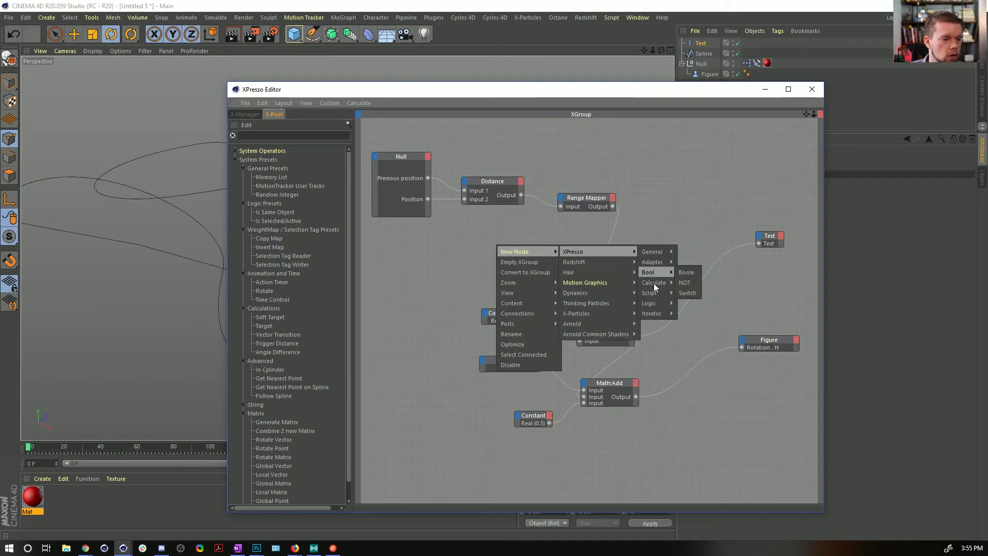
pyautogui.moveTo(654, 286)
pyautogui.moveTo(657, 251)
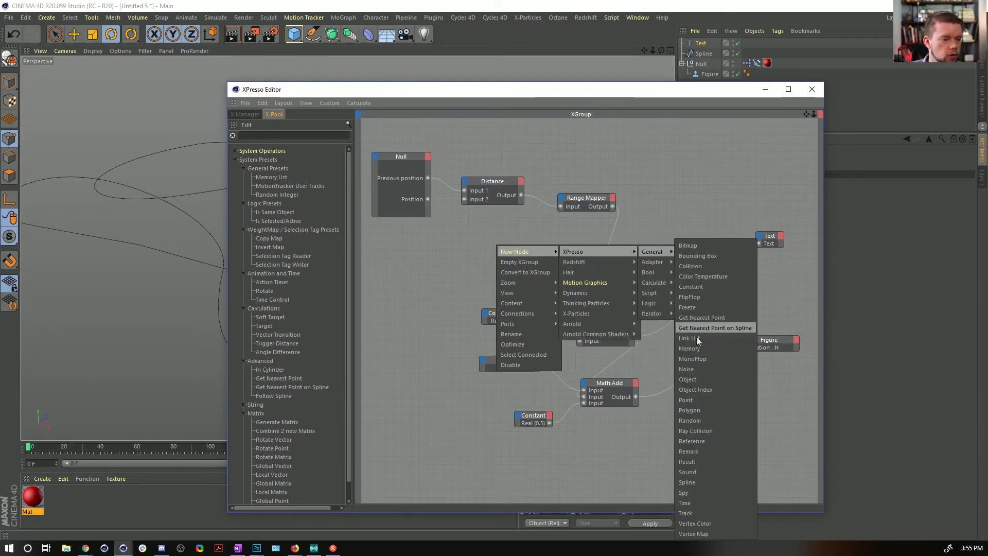
pyautogui.click(711, 509)
pyautogui.click(507, 240)
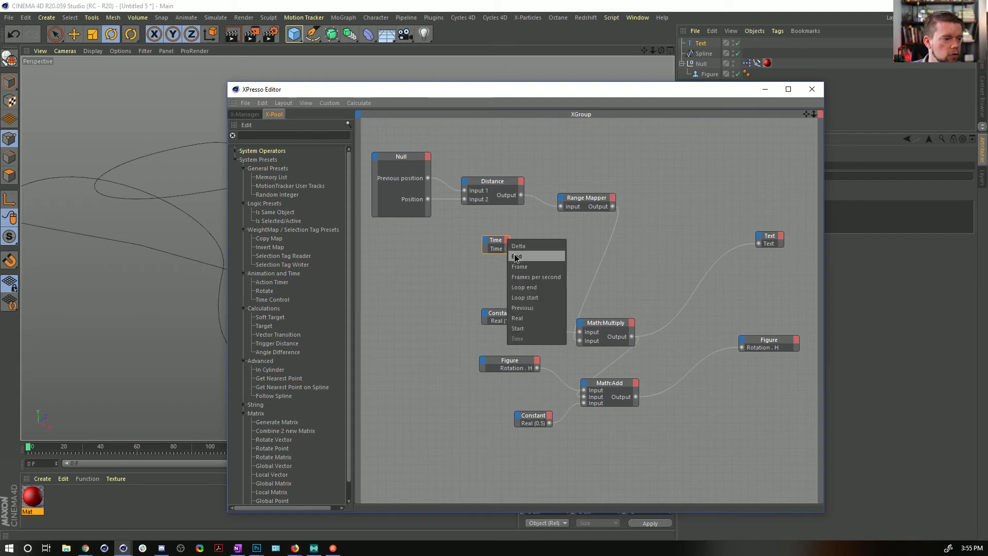
pyautogui.click(530, 262)
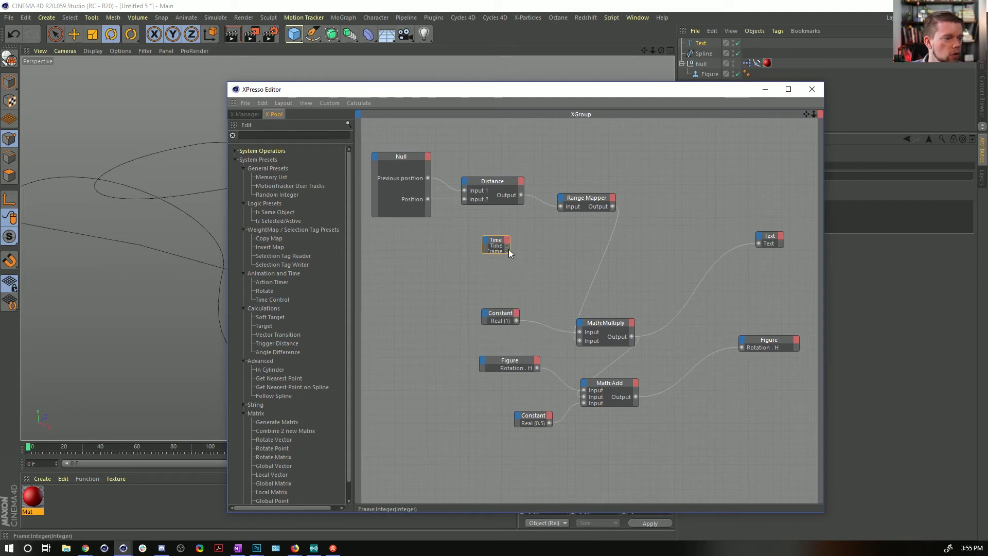
# - Add a Compare node beside the Time node and connect Time's Frame output to Compare's Input 1
pyautogui.rightClick(545, 251)
pyautogui.moveTo(566, 256)
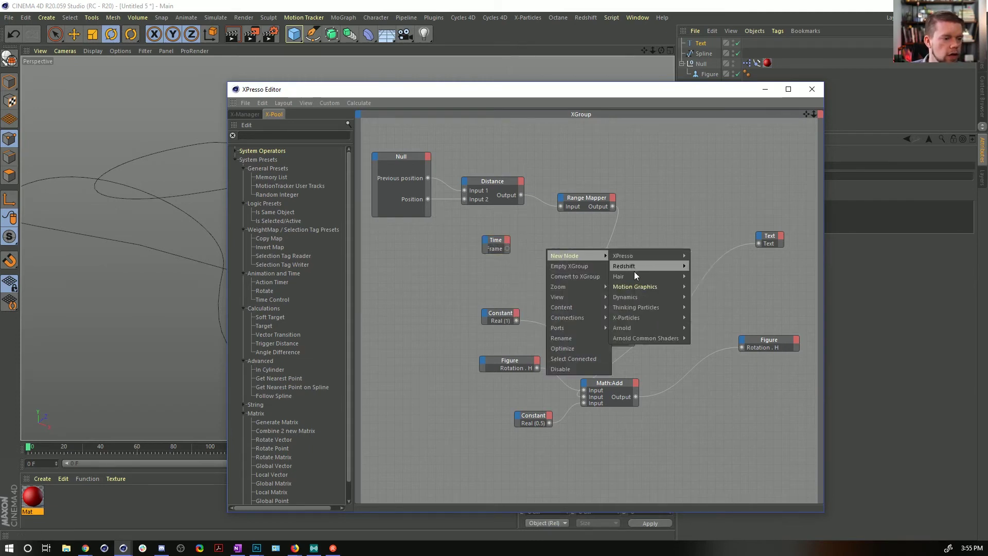
pyautogui.moveTo(637, 296)
pyautogui.moveTo(628, 257)
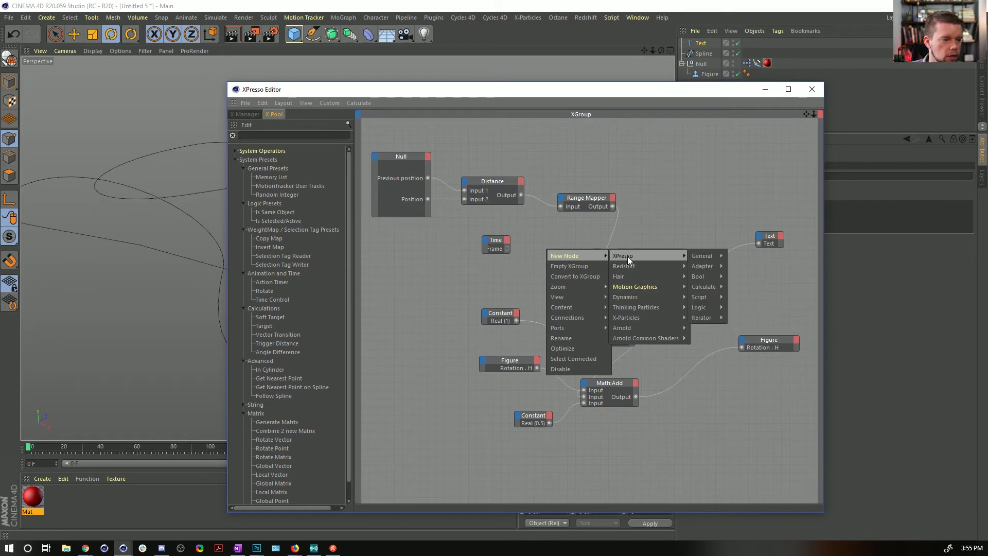
pyautogui.moveTo(711, 279)
pyautogui.moveTo(705, 307)
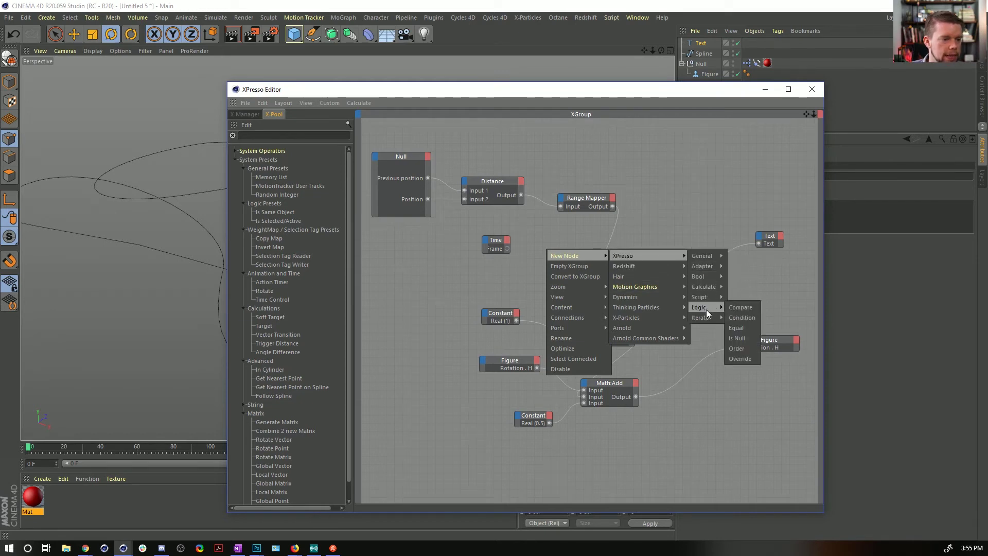
pyautogui.click(749, 306)
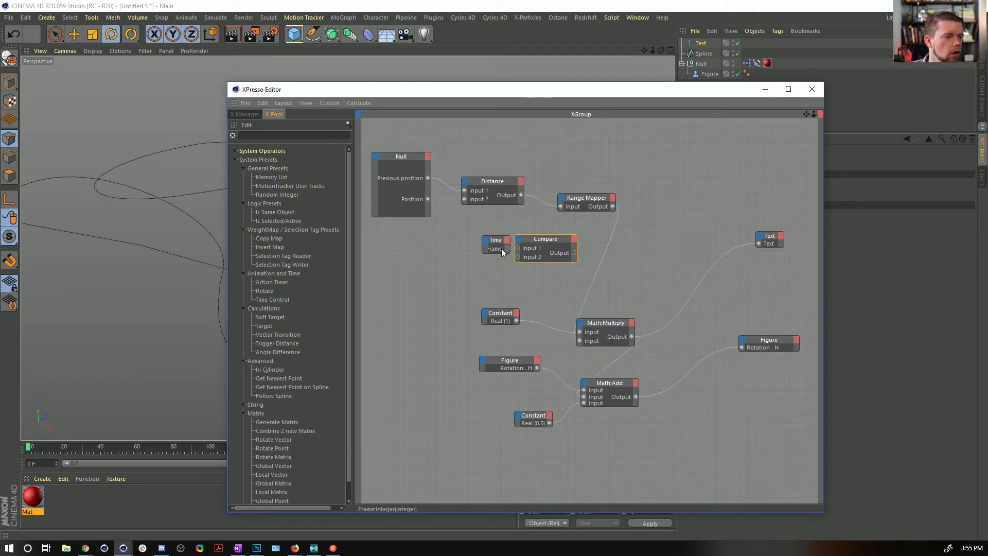
pyautogui.moveTo(502, 251)
pyautogui.mouseDown()
pyautogui.moveTo(486, 247)
pyautogui.moveTo(518, 249)
pyautogui.mouseUp()
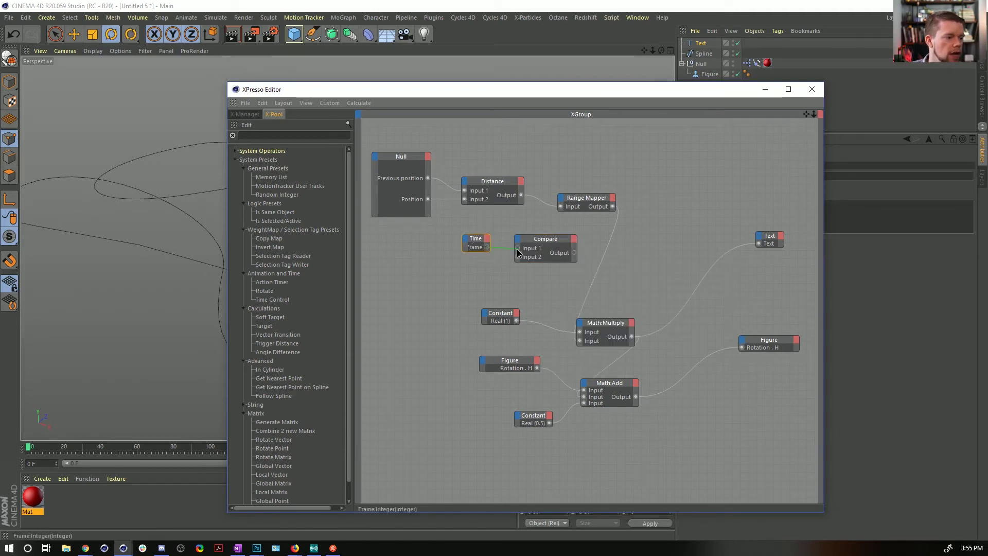
# - Show the Compare node's properties beside the XPresso Editor and widen the Time node to reveal its full port name
pyautogui.click(548, 240)
pyautogui.moveTo(603, 91); pyautogui.dragTo(440, 97)
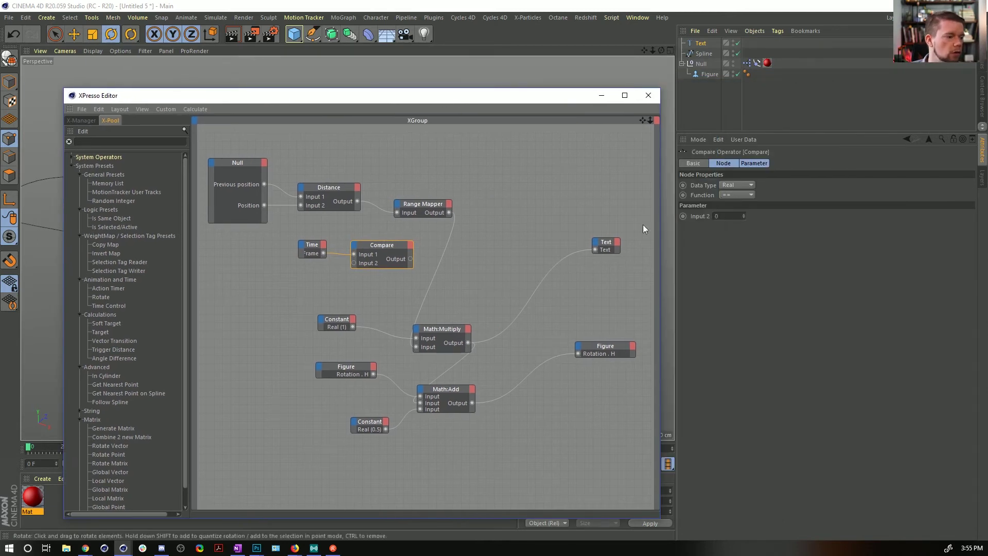
pyautogui.moveTo(298, 249); pyautogui.dragTo(285, 249)
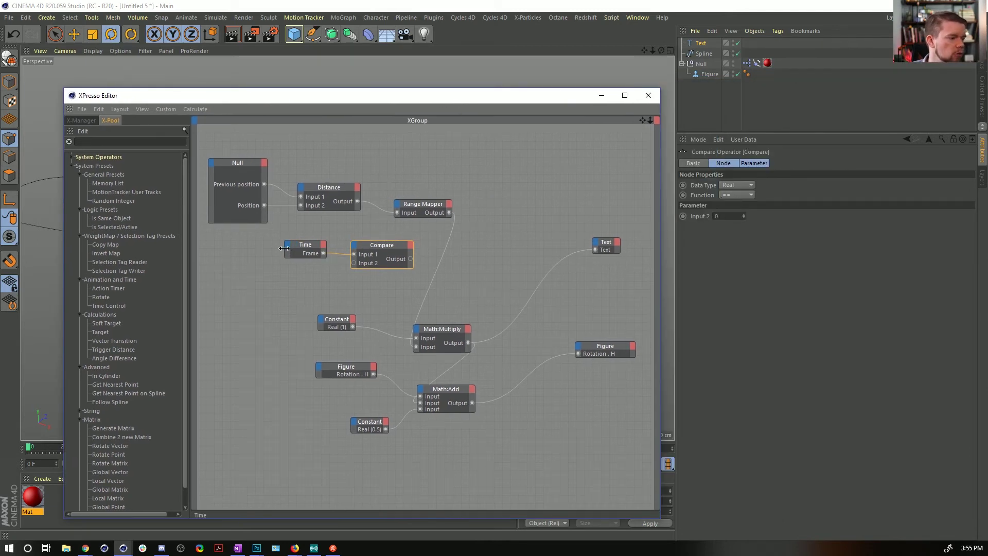
pyautogui.click(303, 254)
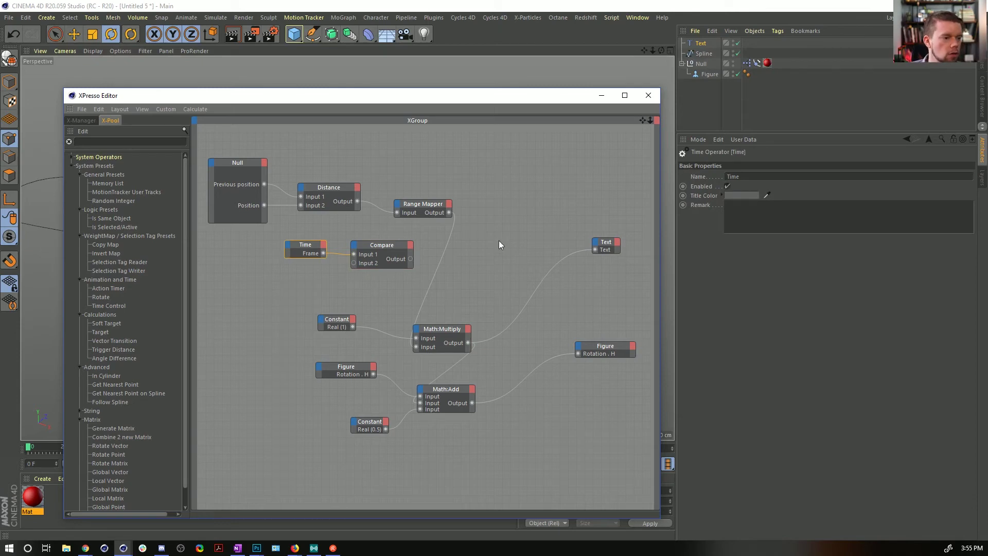
# - Add a Condition node with Real data type to the right of the Compare node, and select Compare
pyautogui.rightClick(469, 273)
pyautogui.moveTo(563, 277)
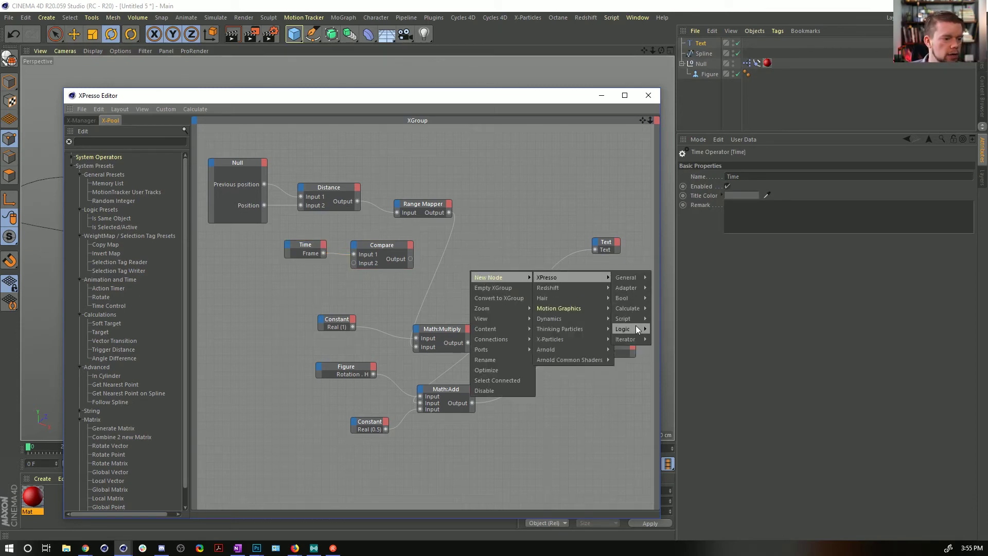
pyautogui.moveTo(637, 329)
pyautogui.click(669, 339)
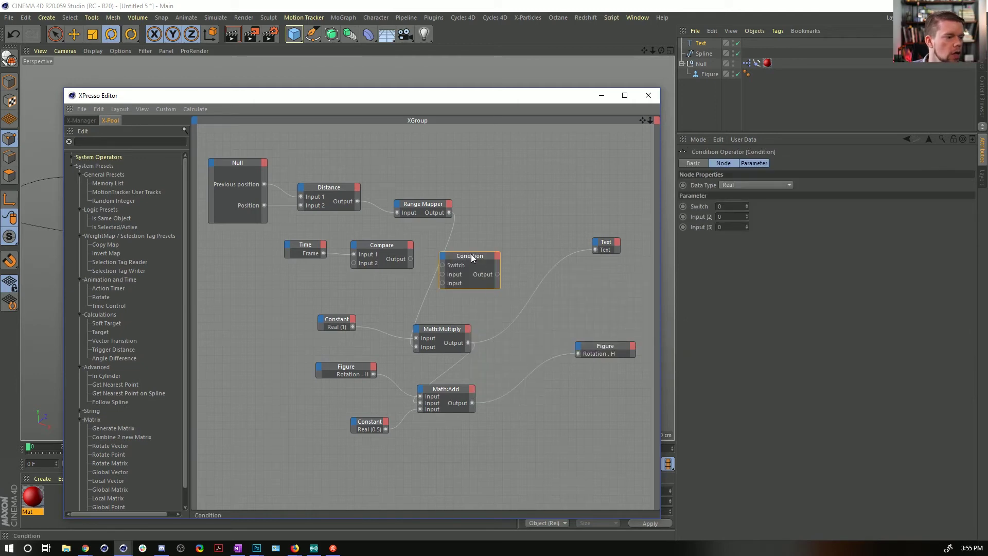
pyautogui.moveTo(471, 255); pyautogui.dragTo(518, 260)
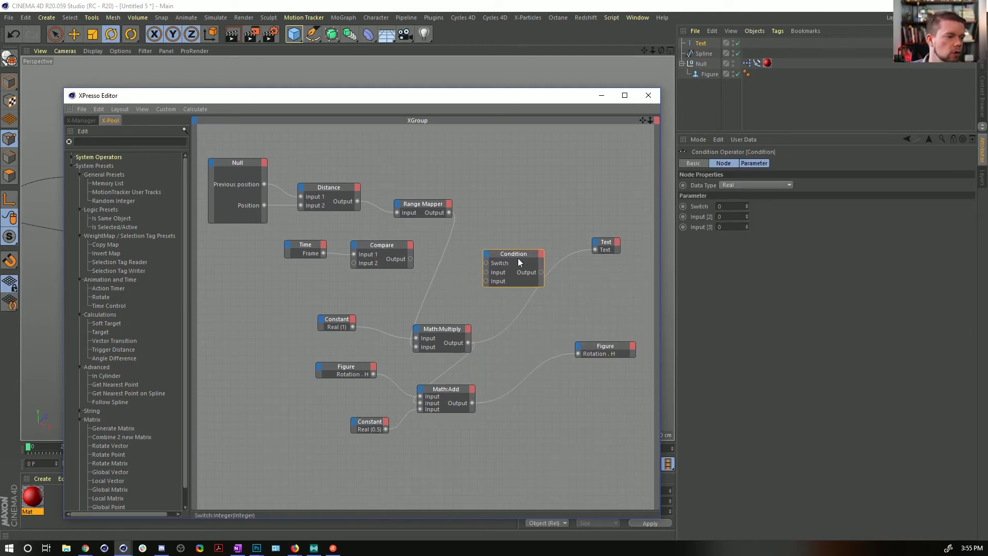
pyautogui.click(382, 246)
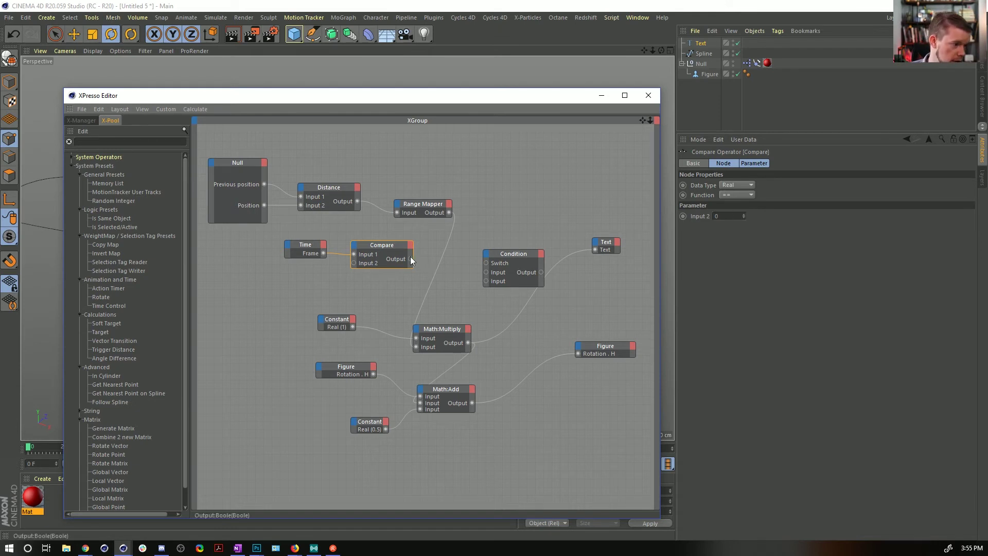
# - Connect Compare's Output to Condition's Switch and feed a duplicated Constant with value 0 into Condition's first Input
pyautogui.moveTo(409, 258); pyautogui.dragTo(486, 263)
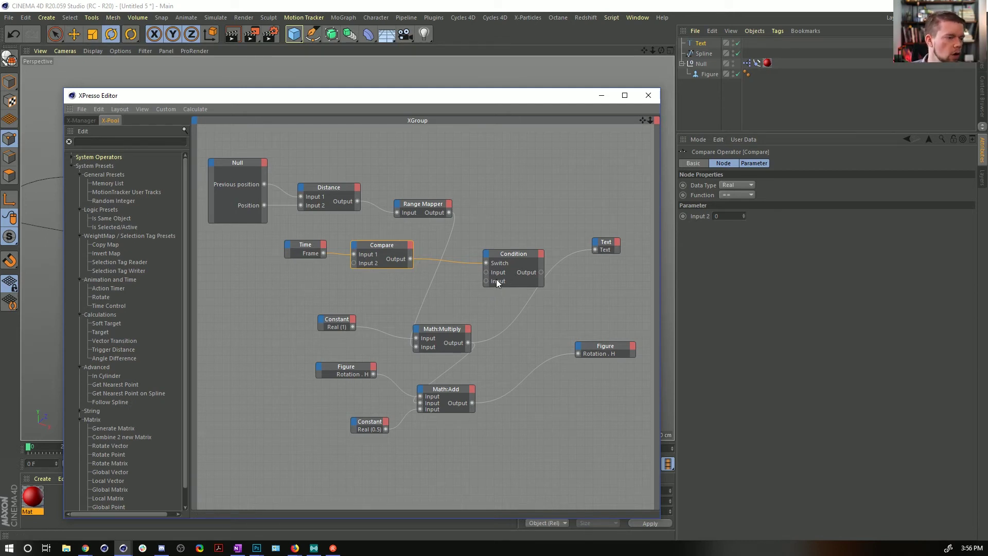
pyautogui.click(350, 319)
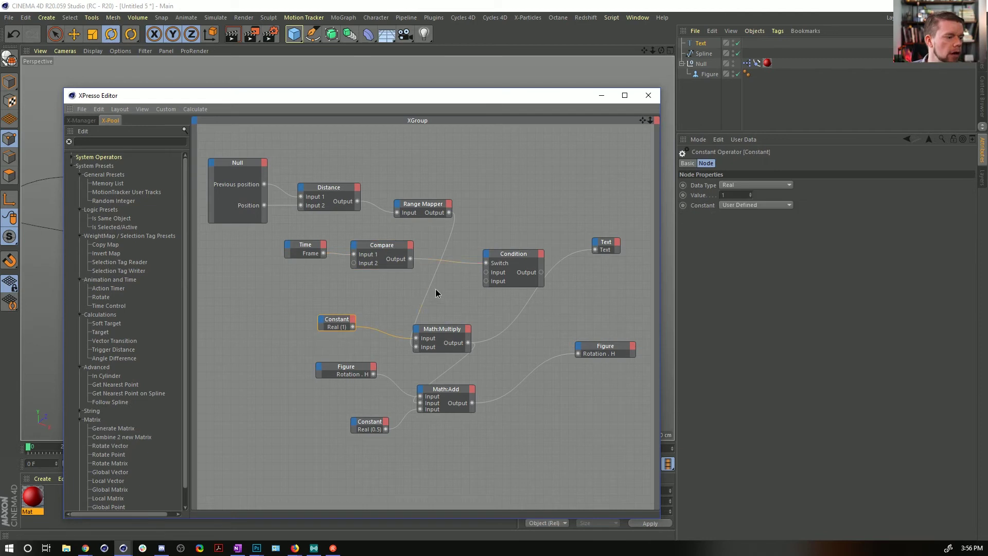
pyautogui.moveTo(357, 319); pyautogui.dragTo(432, 283)
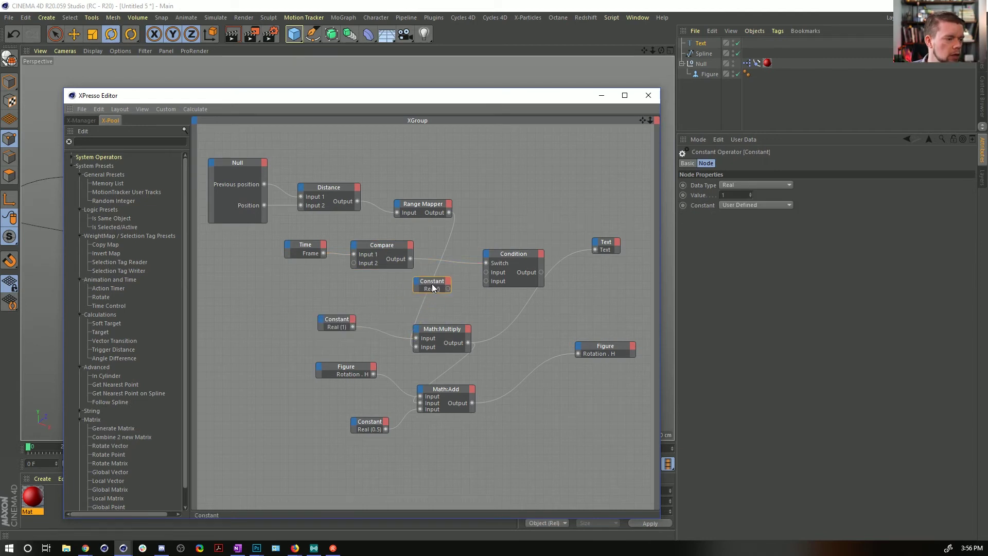
pyautogui.doubleClick(738, 195)
pyautogui.write('0')
pyautogui.press('Return')
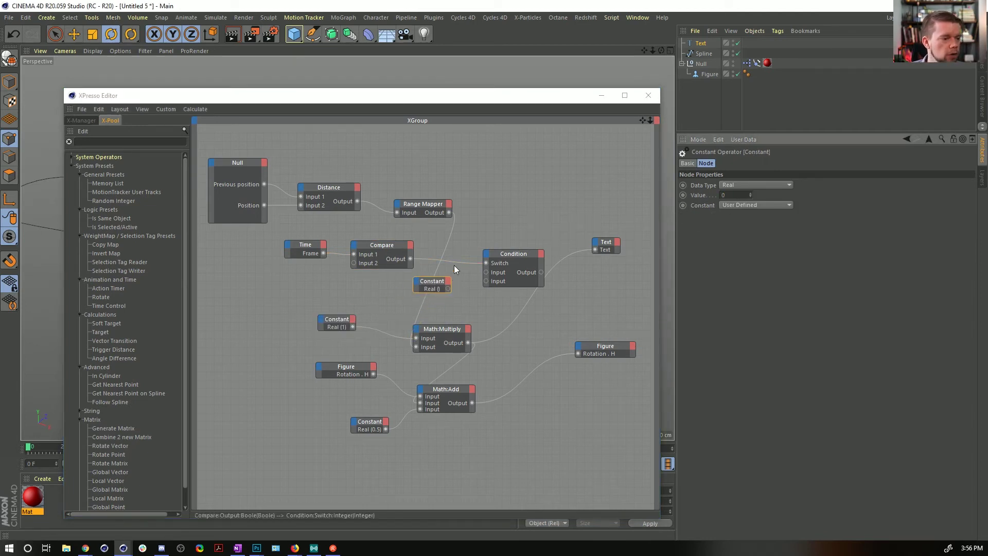
pyautogui.moveTo(448, 289); pyautogui.dragTo(487, 272)
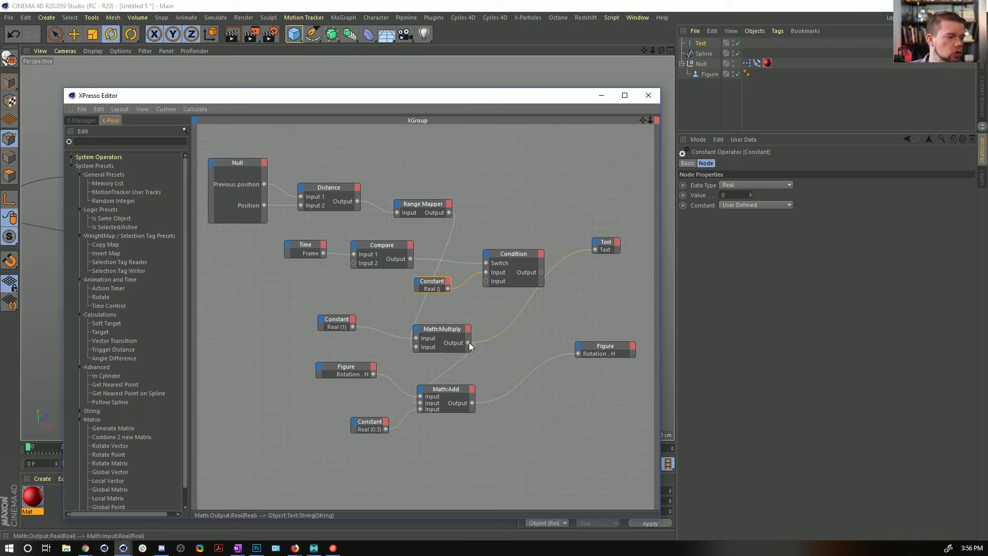
# - Route the Figure's Rotation . H through Condition's second Input into Math:Add, spacing the nodes apart
pyautogui.moveTo(373, 374); pyautogui.dragTo(255, 413)
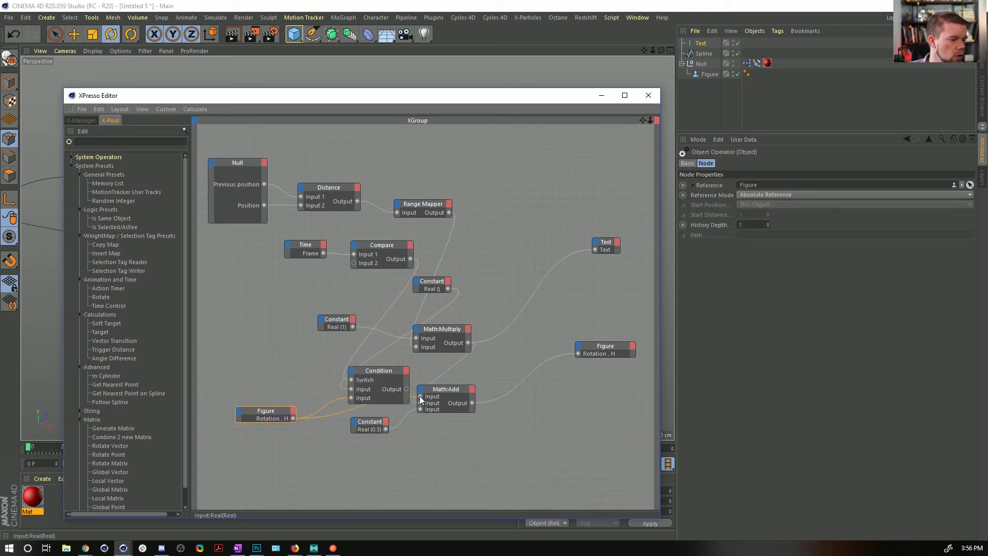
pyautogui.moveTo(420, 401); pyautogui.dragTo(421, 402)
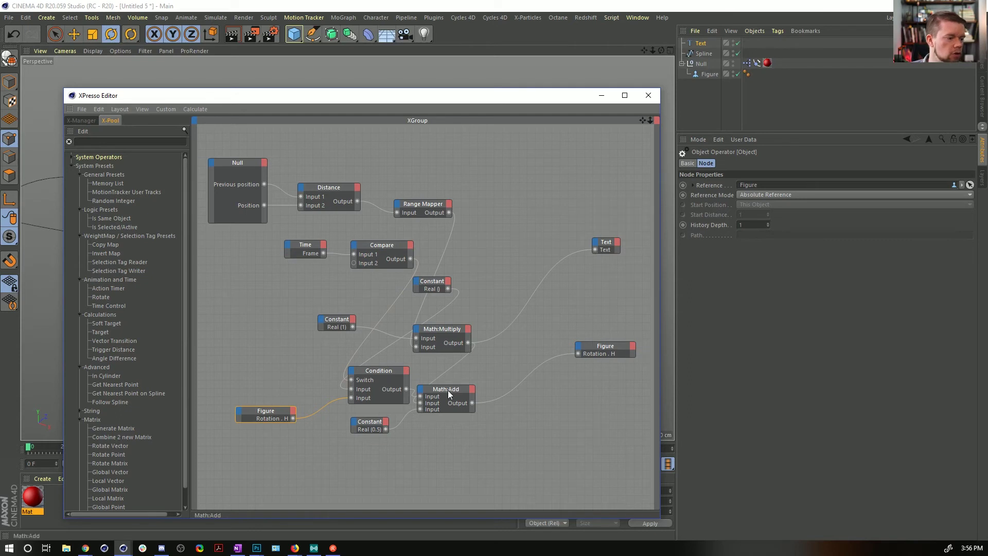
pyautogui.moveTo(448, 390); pyautogui.dragTo(500, 391)
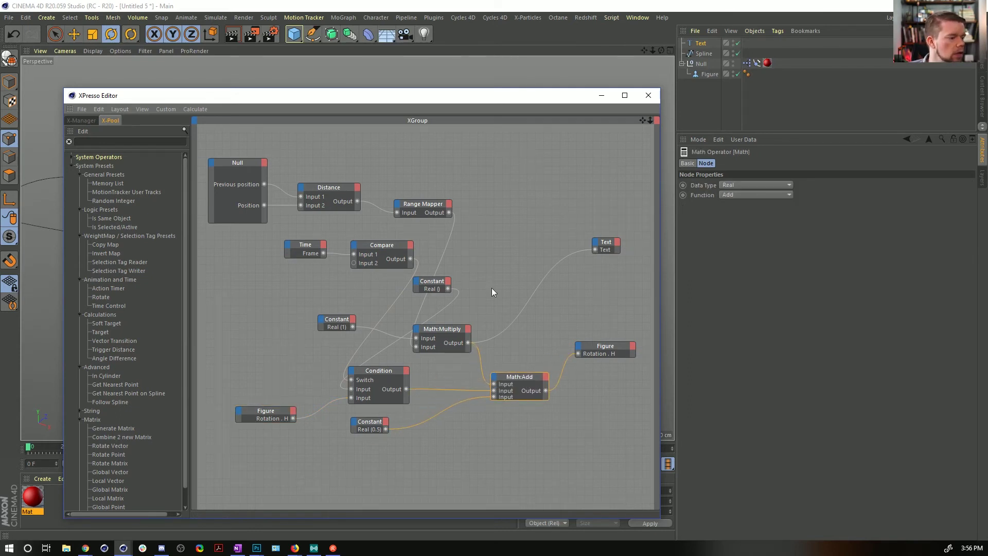
# - Reopen the Null's XPresso Editor and connect Math:Add's Output to the Text node
pyautogui.click(649, 99)
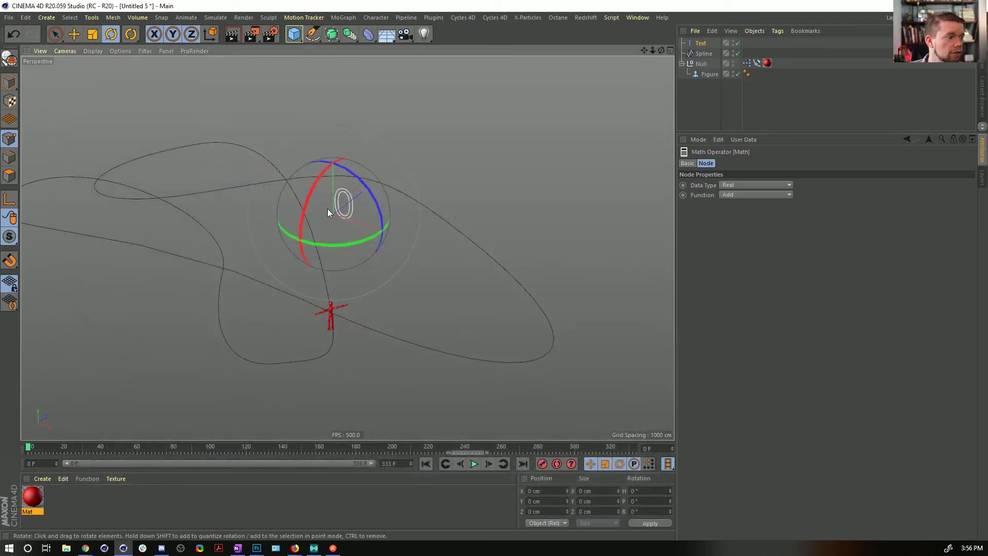
pyautogui.doubleClick(755, 64)
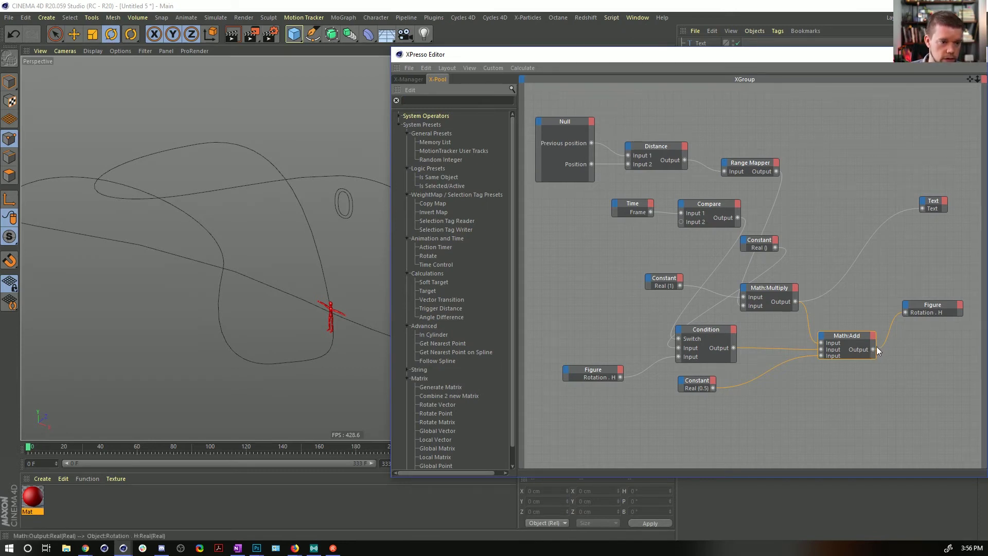
pyautogui.moveTo(872, 349); pyautogui.dragTo(925, 214)
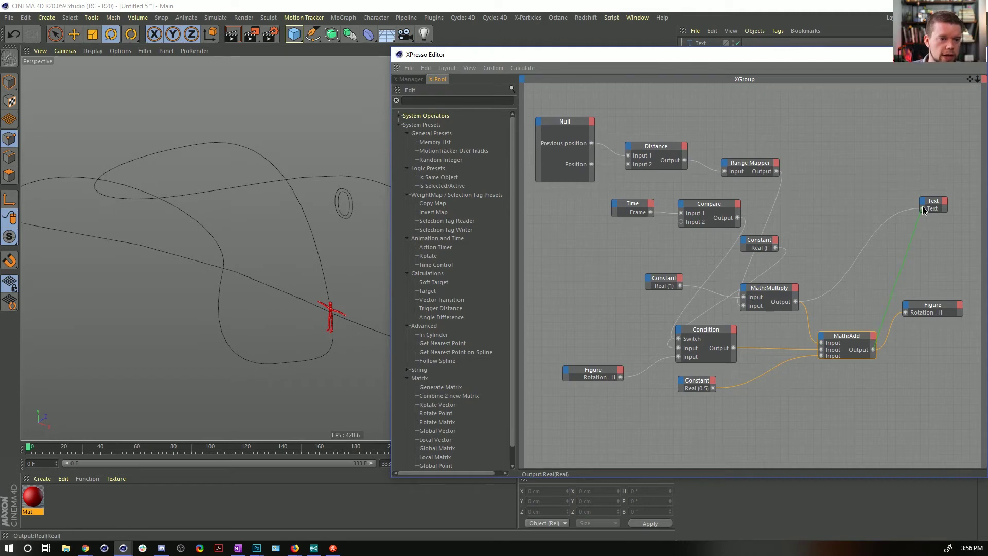
pyautogui.moveTo(744, 55); pyautogui.dragTo(426, 89)
# - Show the Figure's coordinates and try changing its R . H heading by hand with the viewport uncovered
pyautogui.click(746, 63)
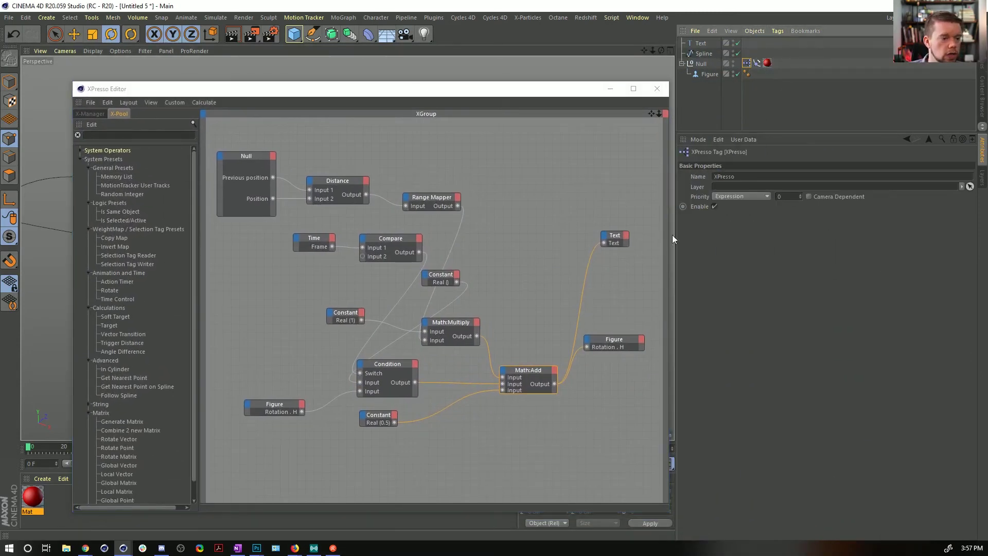
pyautogui.click(700, 64)
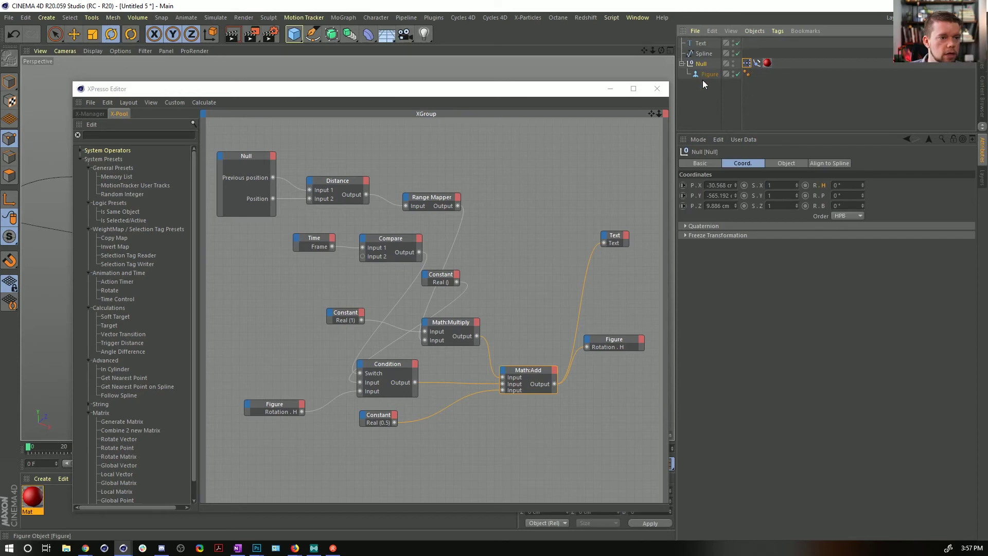
pyautogui.click(706, 75)
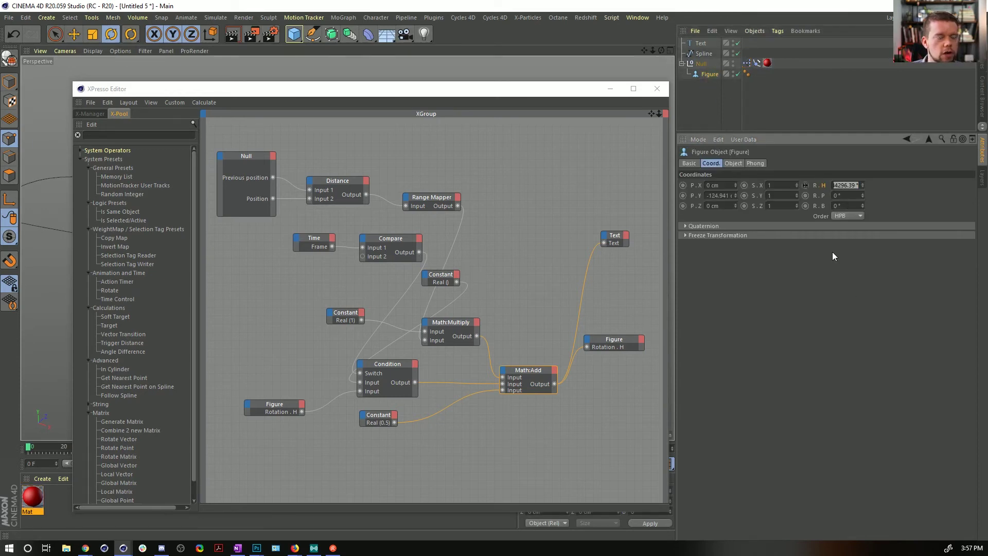
pyautogui.moveTo(845, 184); pyautogui.dragTo(713, 171)
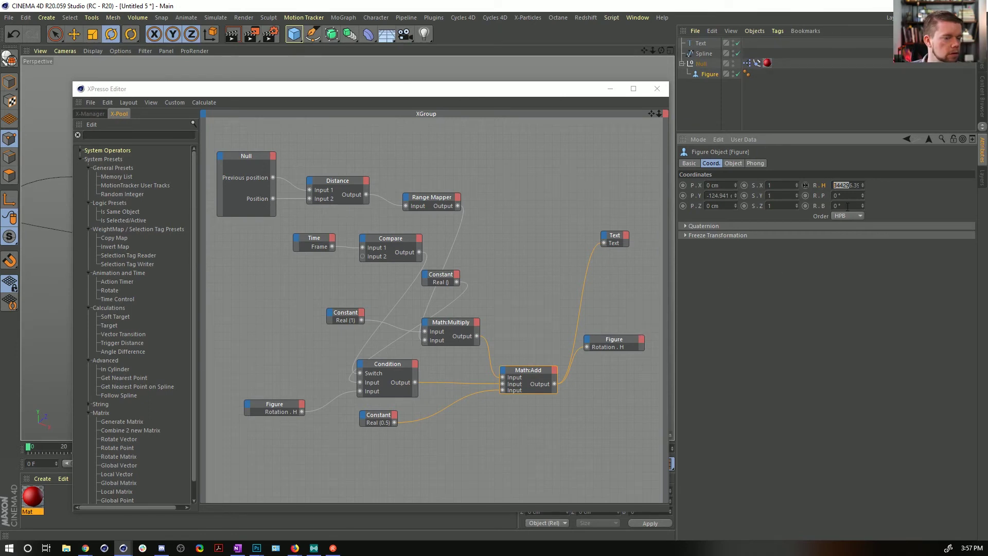
pyautogui.click(847, 186)
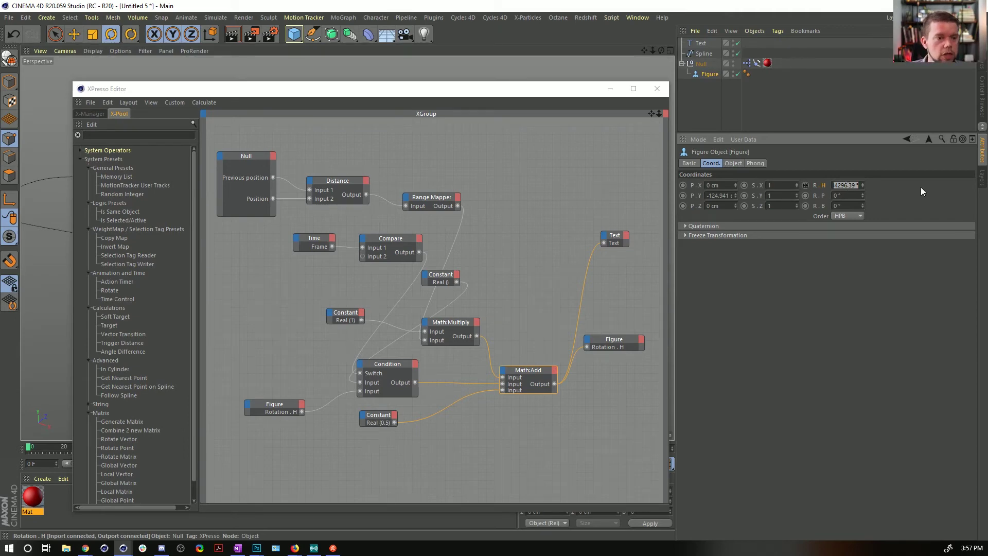
pyautogui.press('Return')
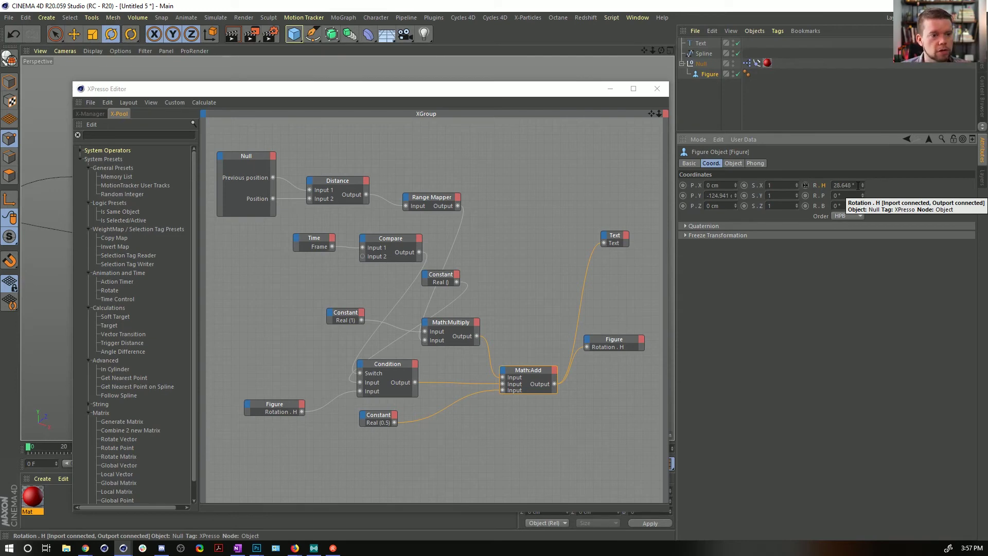
pyautogui.moveTo(592, 90); pyautogui.dragTo(611, 518)
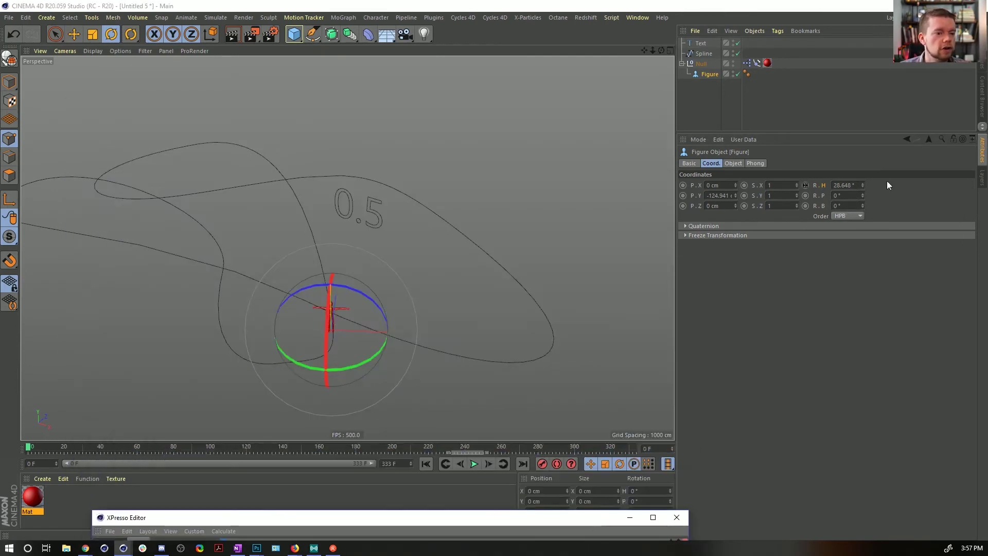
pyautogui.moveTo(862, 185); pyautogui.dragTo(863, 183)
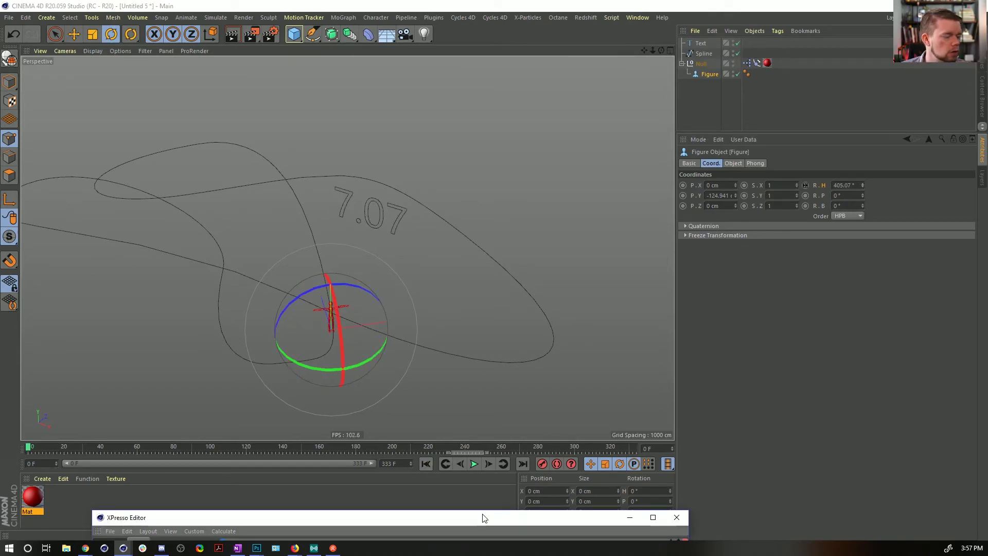
# - Bring the XPresso Editor back and connect Condition's Output to the Text node in place of Math:Add
pyautogui.moveTo(485, 519); pyautogui.dragTo(491, 474)
pyautogui.moveTo(501, 427); pyautogui.dragTo(544, 108)
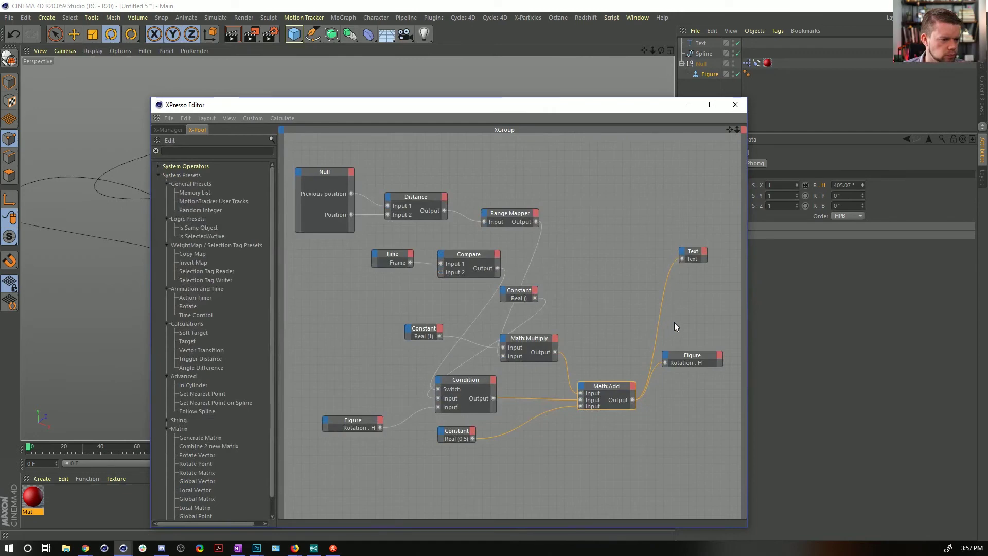
pyautogui.click(474, 386)
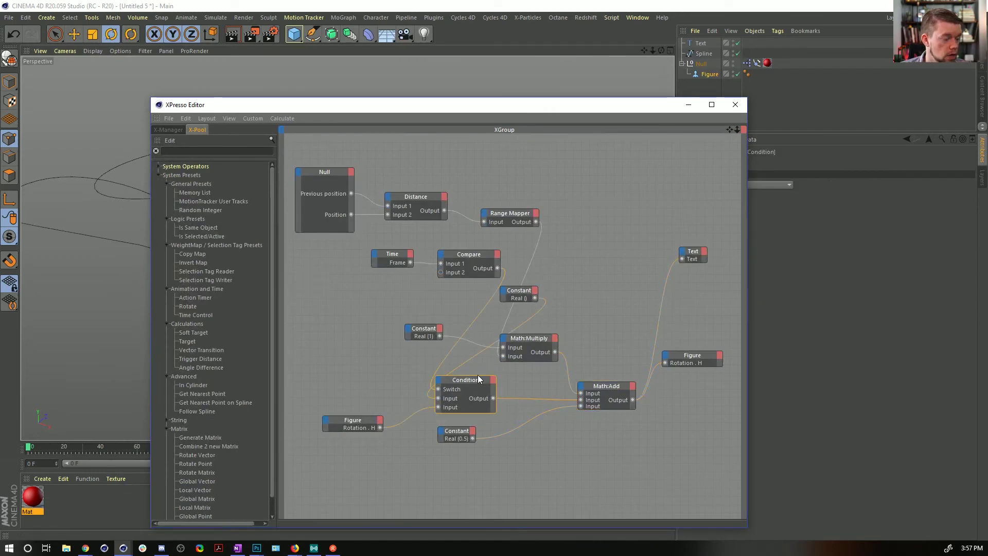
pyautogui.moveTo(493, 399); pyautogui.dragTo(683, 259)
pyautogui.moveTo(608, 107); pyautogui.dragTo(686, 87)
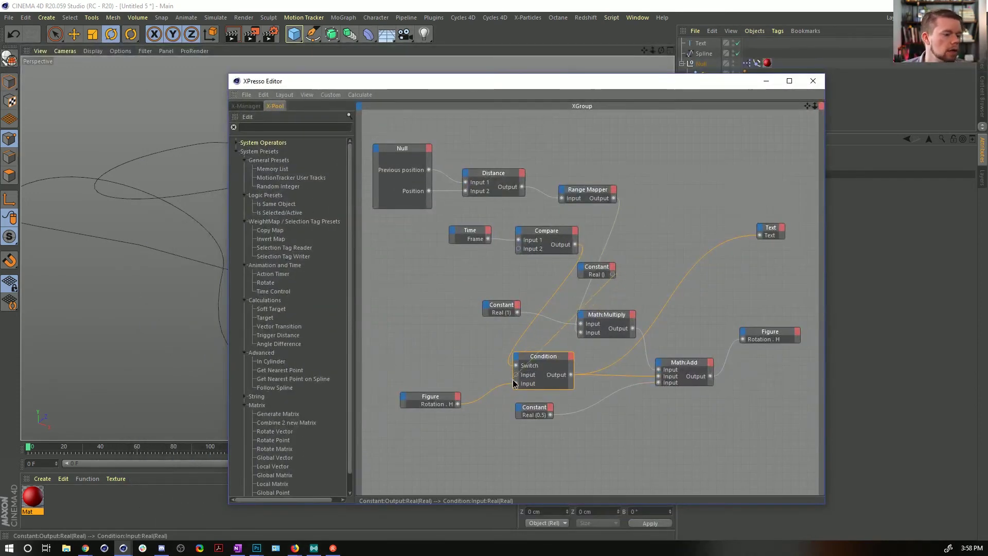
# - Swap Condition's inputs so the Figure's Rotation . H feeds the first Input and the 0 Constant the second
pyautogui.moveTo(515, 384); pyautogui.dragTo(515, 384)
pyautogui.moveTo(457, 403); pyautogui.dragTo(515, 375)
pyautogui.moveTo(536, 82); pyautogui.dragTo(464, 168)
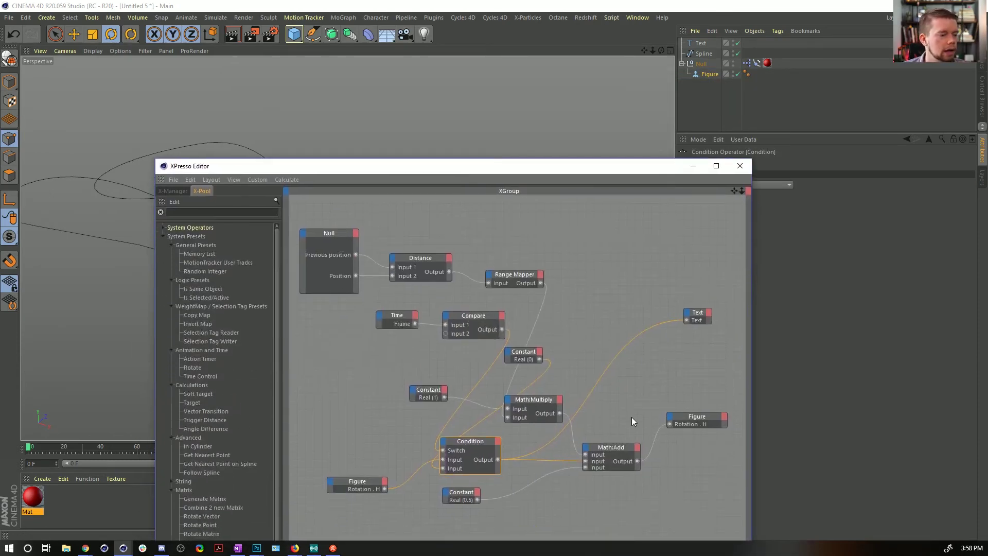
# - Uncover the viewport and show the Figure's coordinates to check its heading beside the text readout
pyautogui.moveTo(621, 170); pyautogui.dragTo(620, 511)
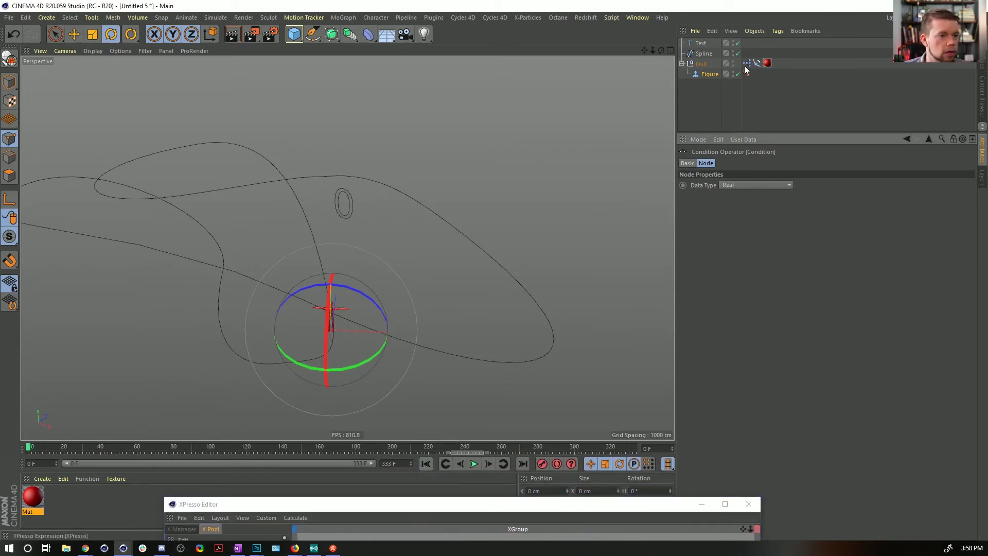
pyautogui.click(709, 74)
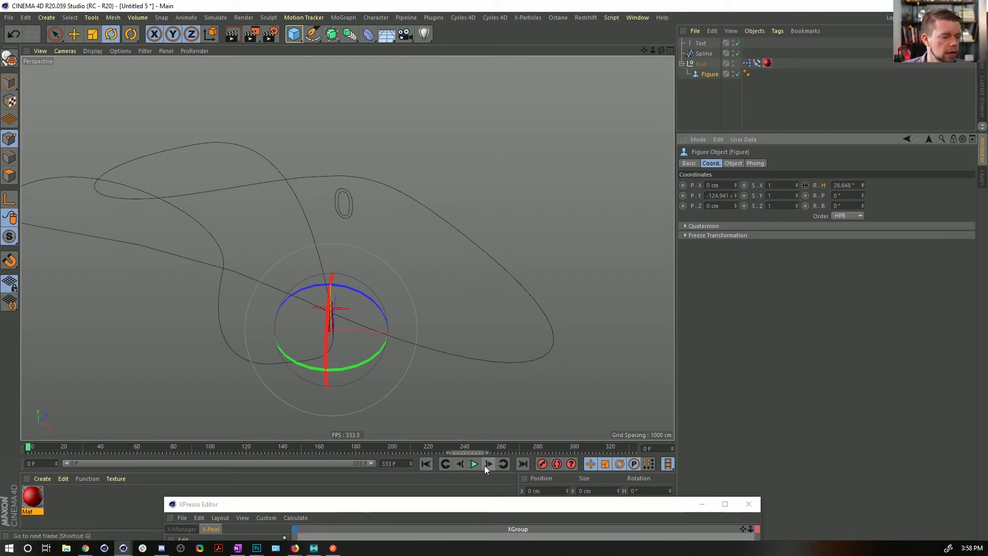
pyautogui.moveTo(360, 363); pyautogui.dragTo(362, 384)
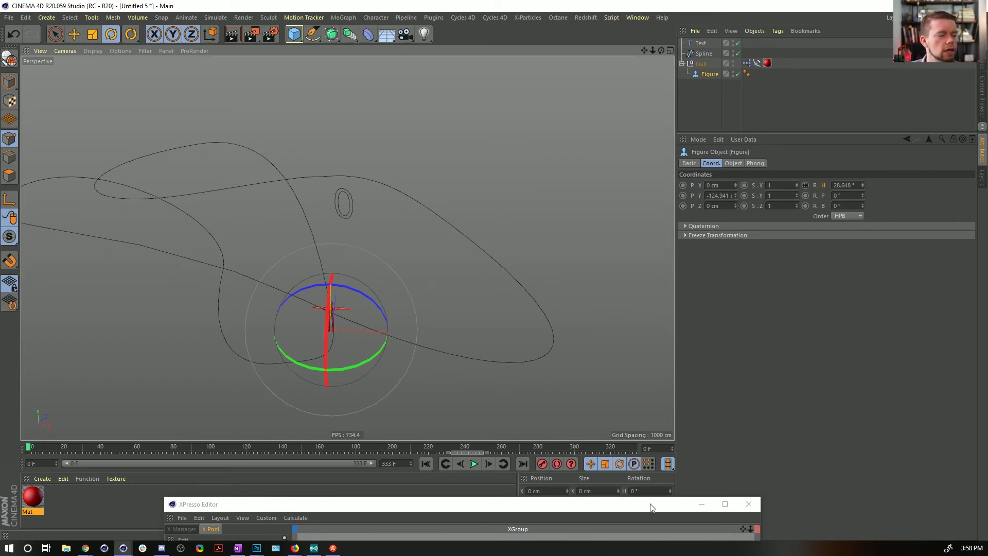
pyautogui.moveTo(651, 507); pyautogui.dragTo(688, 159)
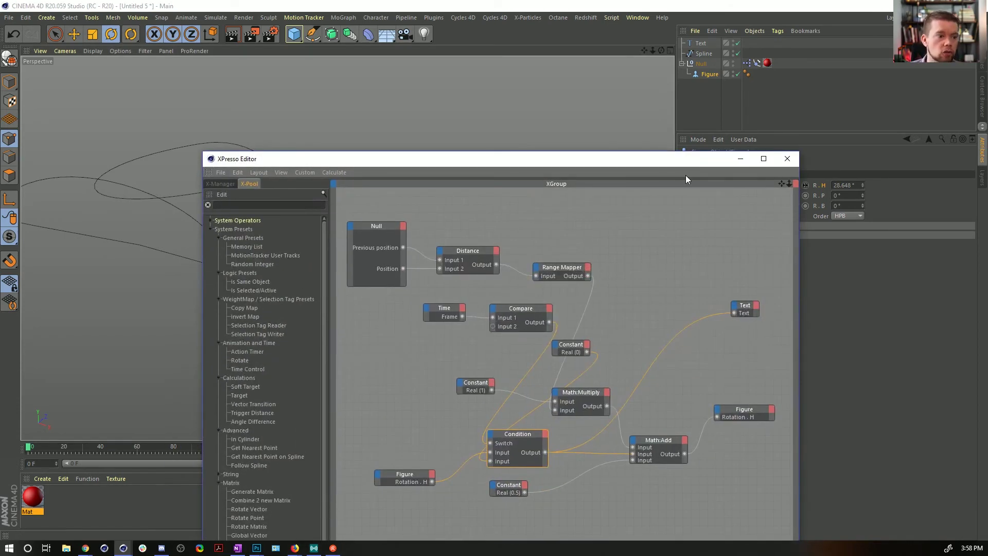
pyautogui.moveTo(699, 163); pyautogui.dragTo(657, 535)
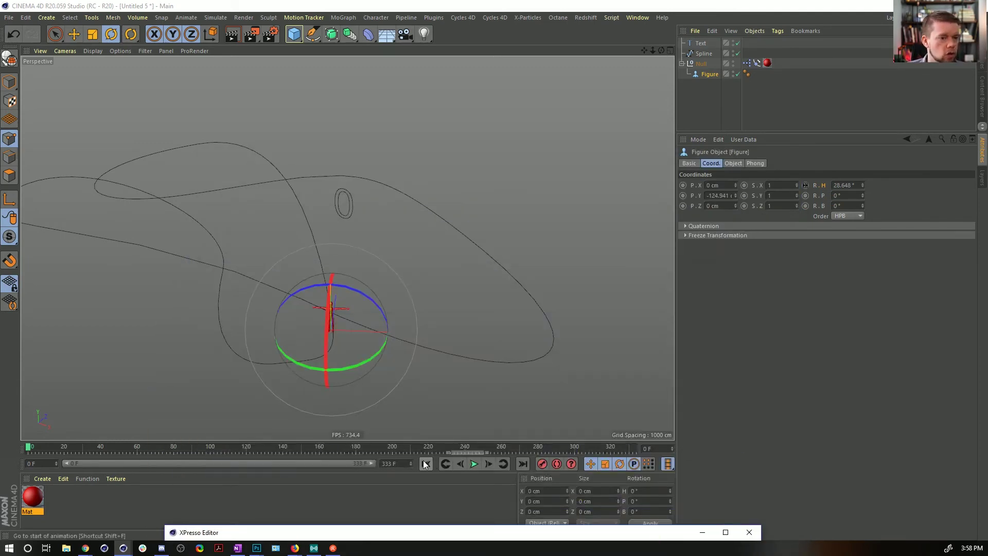
# - Advance the animation frame by frame to examine the heading and text readout, and return to the start frame
pyautogui.click(487, 464)
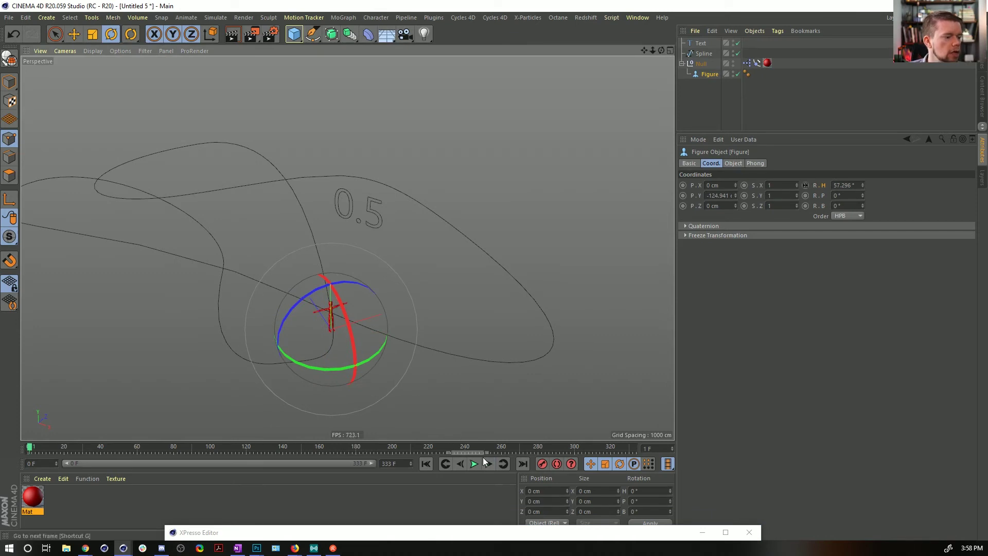
pyautogui.click(489, 464)
pyautogui.click(489, 465)
pyautogui.click(490, 465)
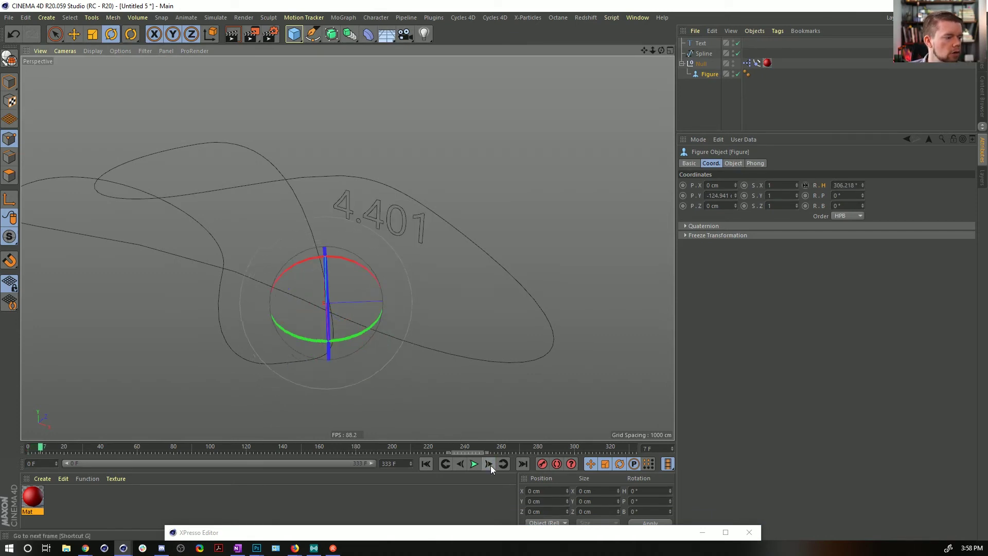
pyautogui.click(489, 465)
pyautogui.click(489, 464)
pyautogui.click(490, 464)
pyautogui.click(426, 463)
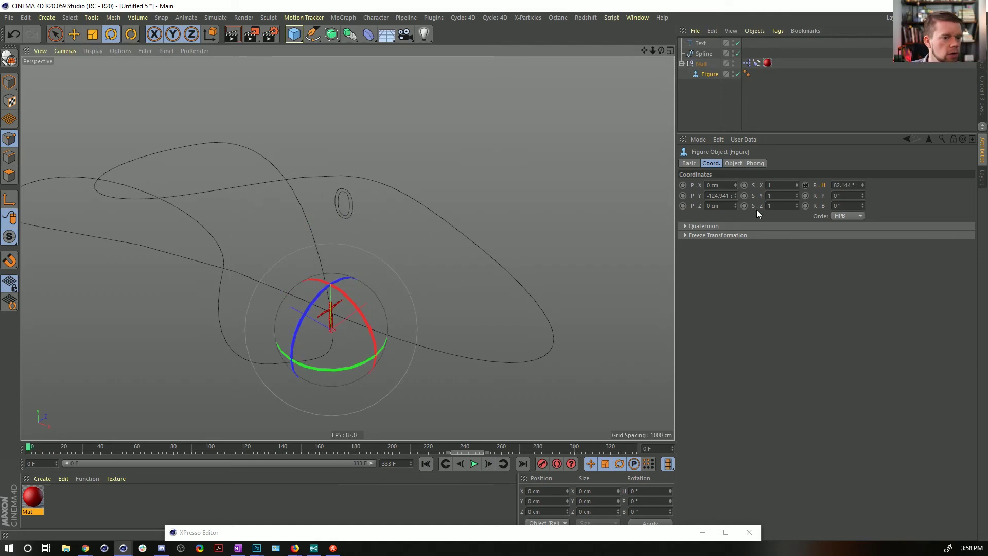
pyautogui.click(425, 464)
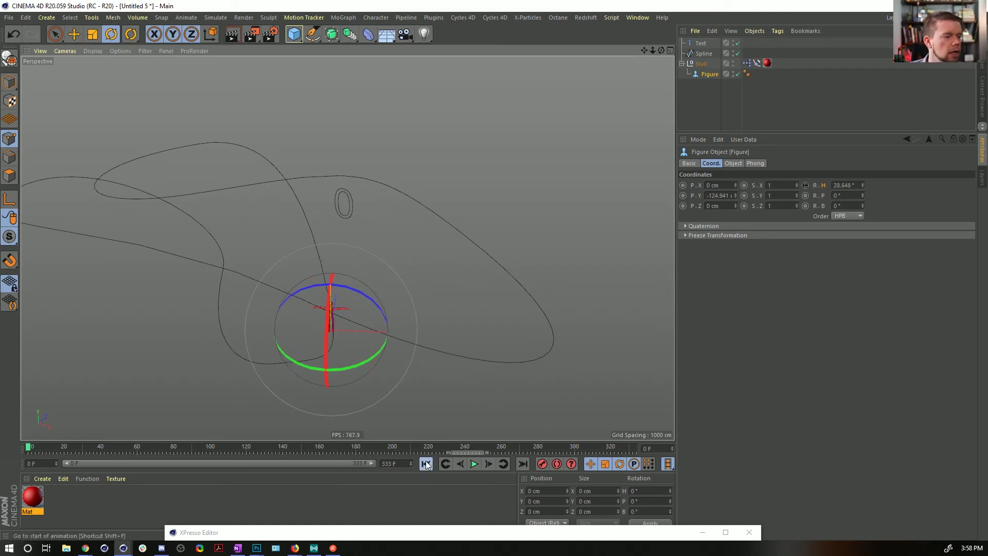
# - Play the animation and examine how the Figure spins along the spline
pyautogui.doubleClick(835, 185)
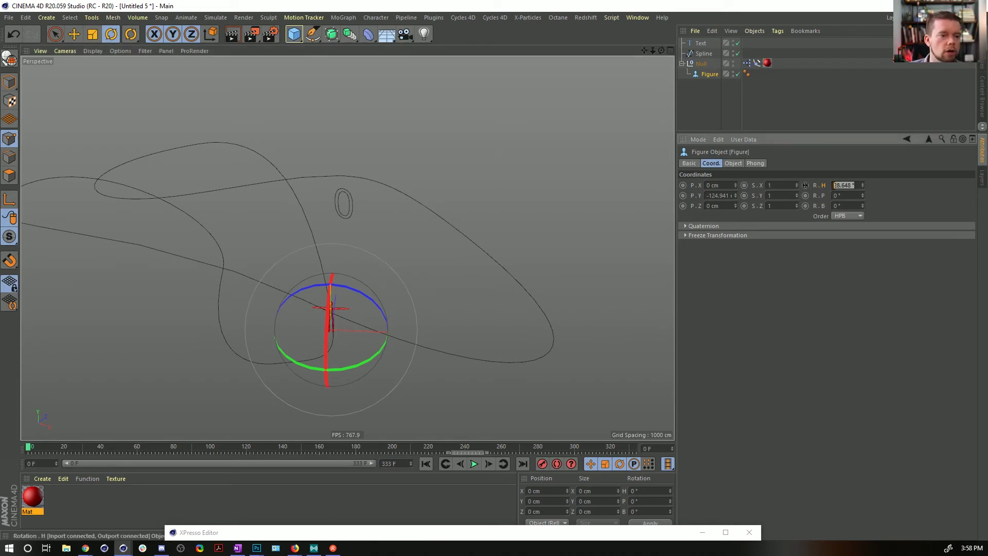
pyautogui.click(473, 464)
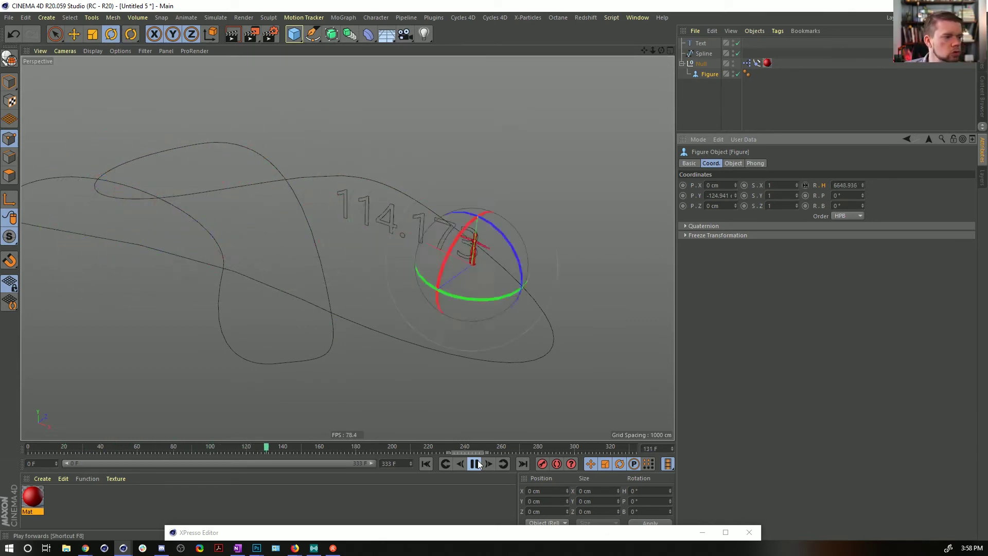
pyautogui.keyDown('alt'); pyautogui.moveTo(352, 315); pyautogui.dragTo(398, 292); pyautogui.keyUp('alt')
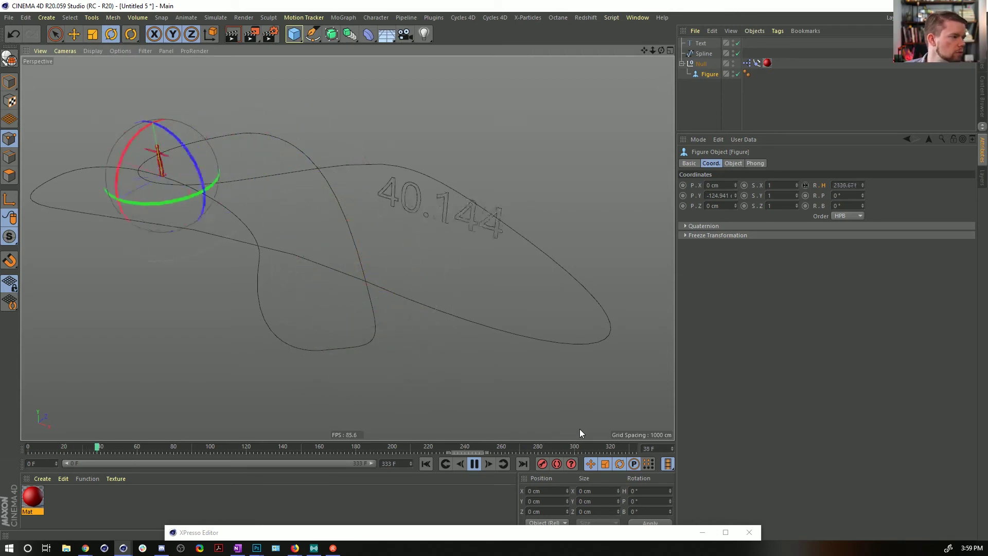
# - Bring back the XPresso Editor and arrange Time, Compare and the 0 Constant close to Condition's inputs
pyautogui.click(780, 99)
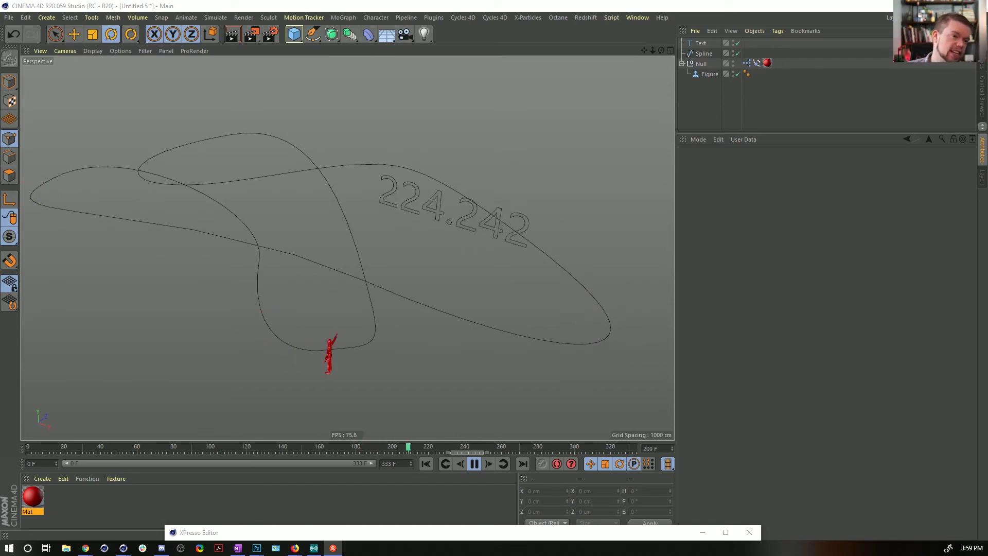
pyautogui.moveTo(561, 539); pyautogui.dragTo(561, 98)
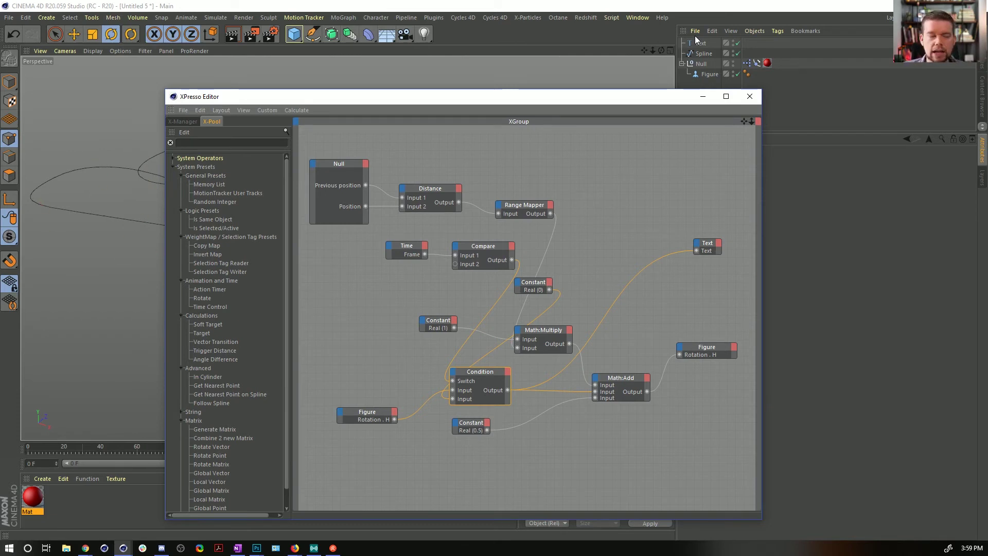
pyautogui.moveTo(498, 234); pyautogui.dragTo(384, 265)
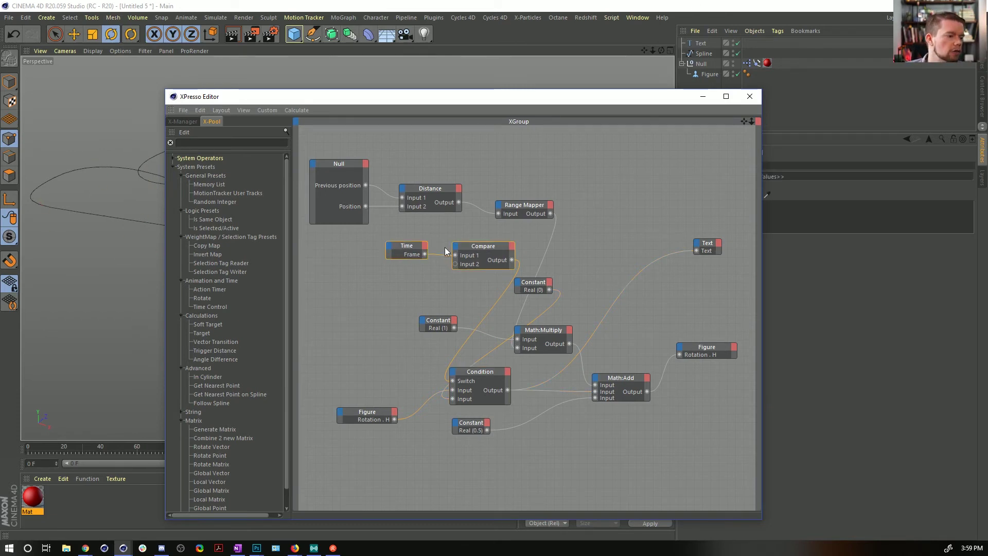
pyautogui.moveTo(476, 249); pyautogui.dragTo(475, 377)
pyautogui.click(354, 342)
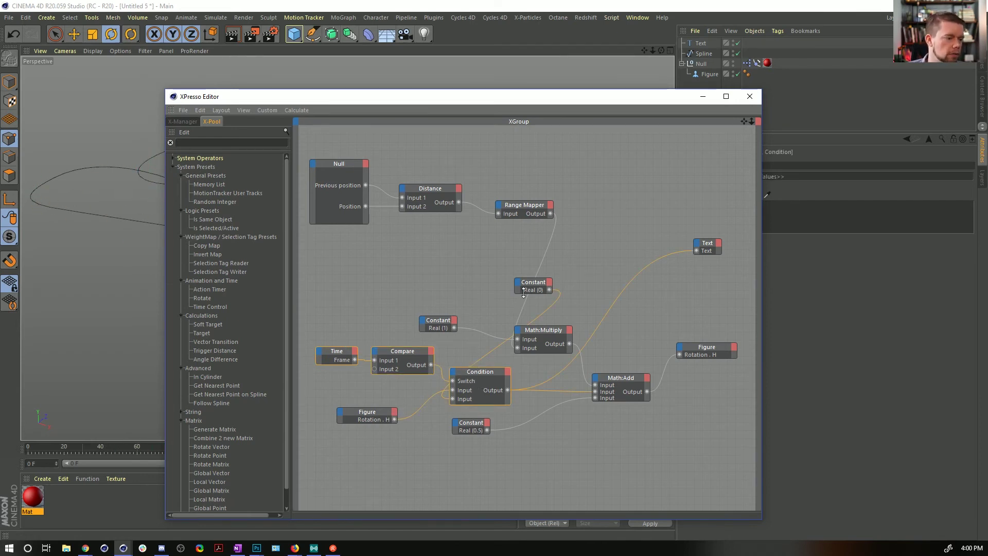
pyautogui.moveTo(533, 284); pyautogui.dragTo(398, 437)
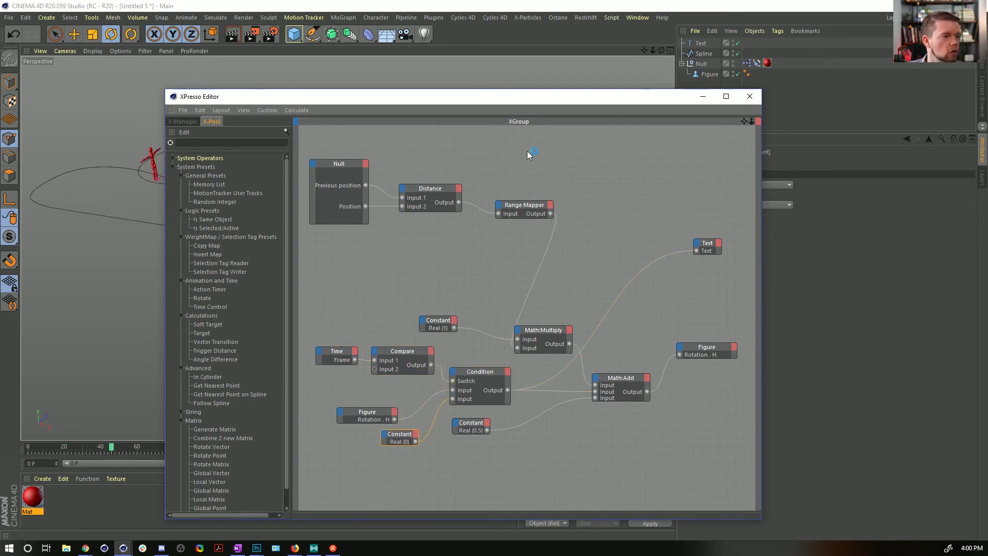
# - Line up Distance and Range Mapper beside Null, put Text beside Condition, and move Math:Multiply with its 1 Constant beneath Range Mapper
pyautogui.moveTo(441, 193); pyautogui.dragTo(433, 188)
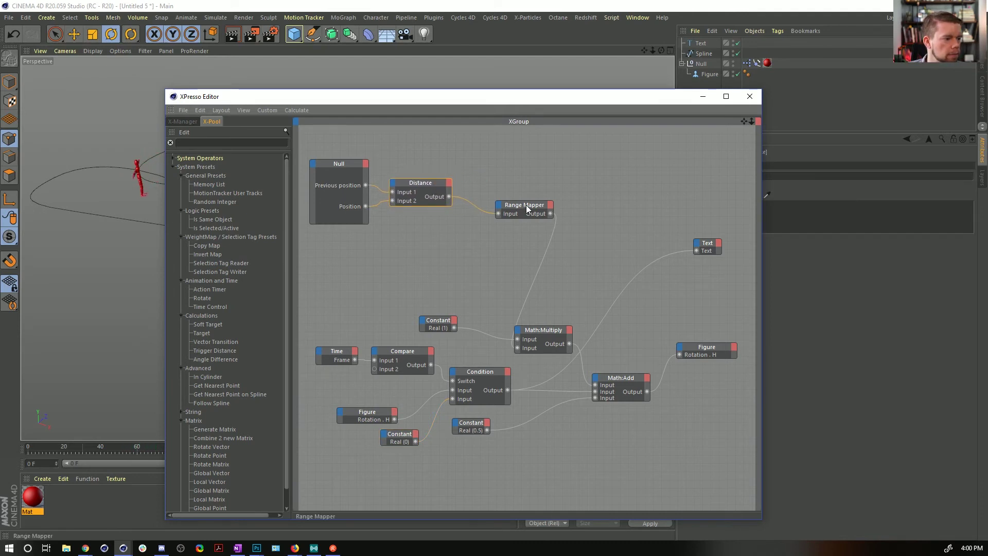
pyautogui.moveTo(526, 205); pyautogui.dragTo(502, 187)
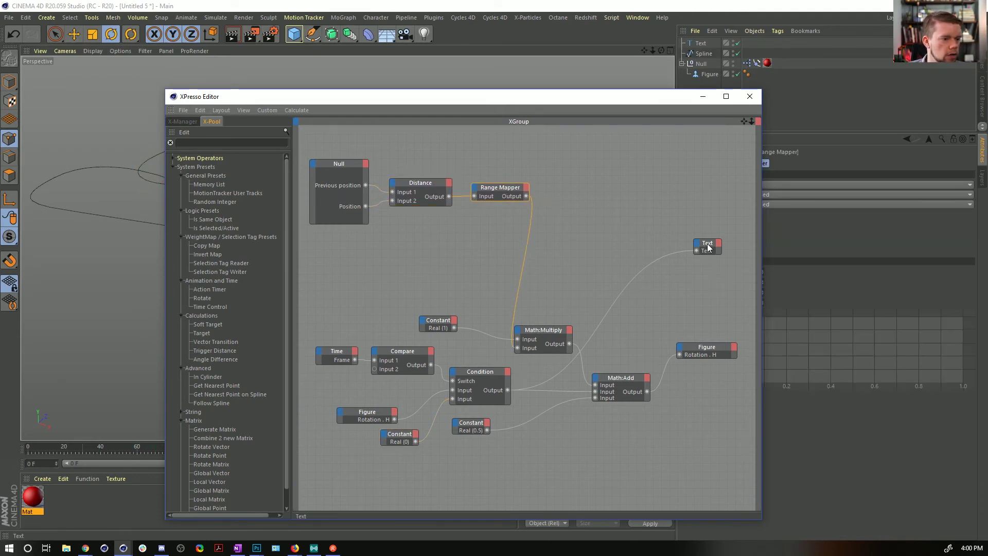
pyautogui.moveTo(708, 247); pyautogui.dragTo(547, 371)
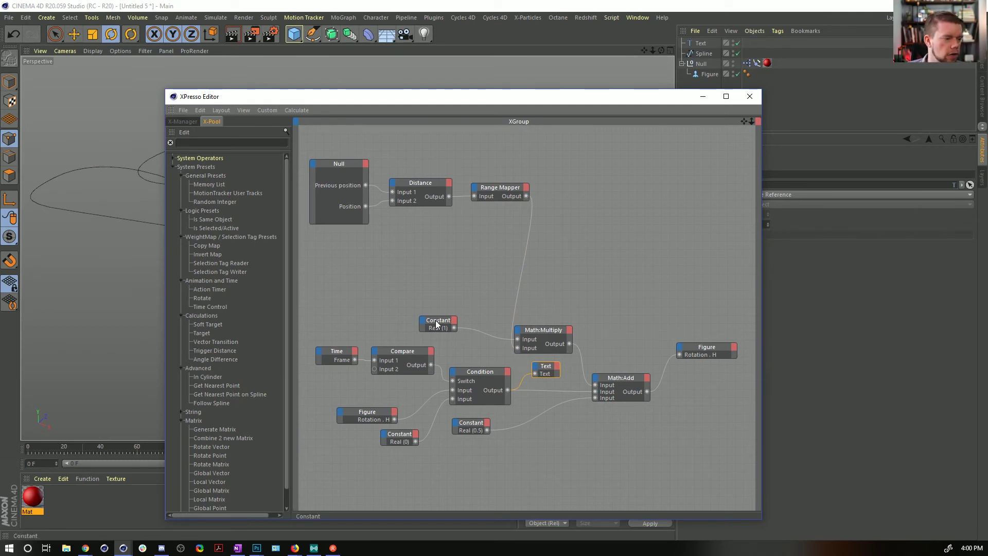
pyautogui.moveTo(436, 322); pyautogui.dragTo(490, 322)
pyautogui.moveTo(559, 335); pyautogui.dragTo(559, 335)
pyautogui.moveTo(496, 325); pyautogui.dragTo(499, 288)
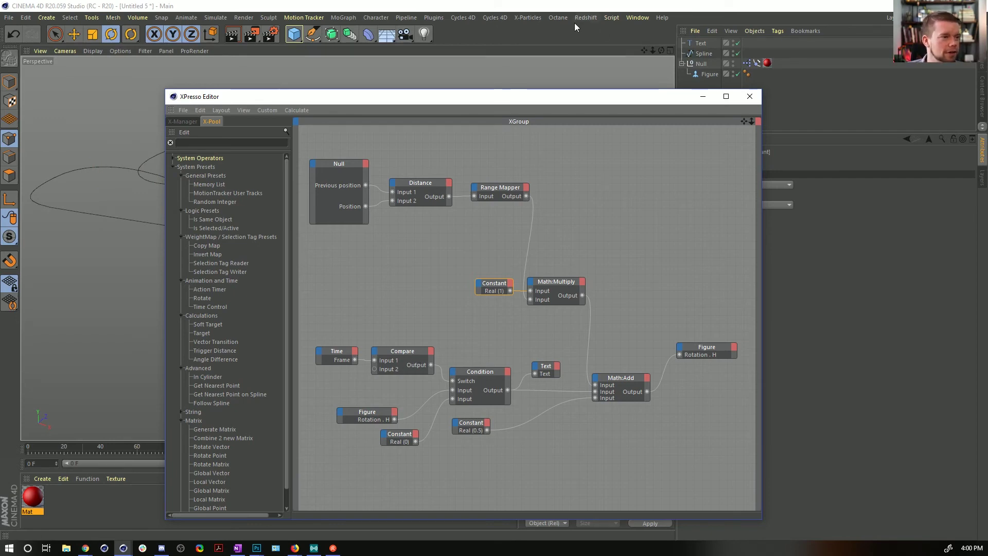
# - Save the scene as [5a]XpressoVelocitySpin.c4d in the SceneFiles folder
pyautogui.hotkey('ctrl', 's')
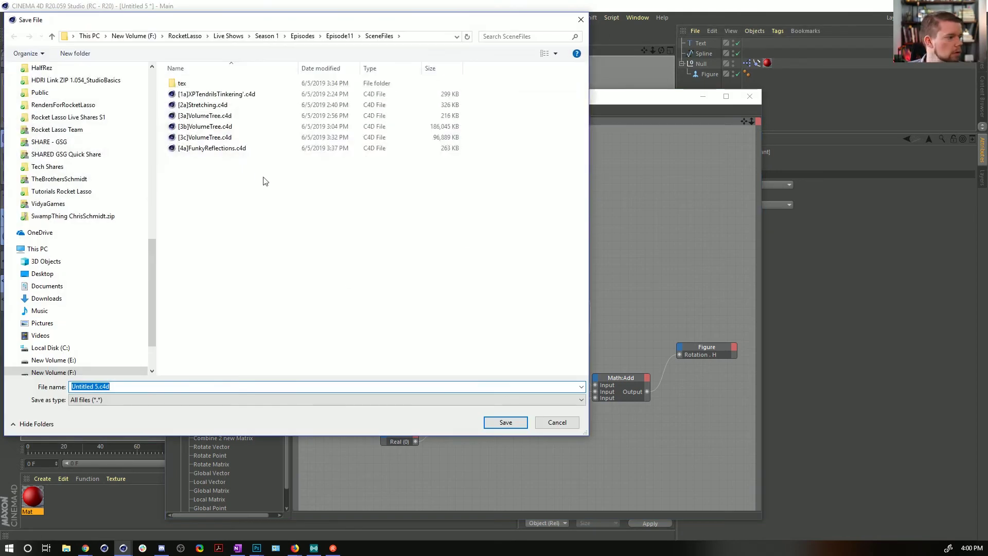
pyautogui.click(216, 148)
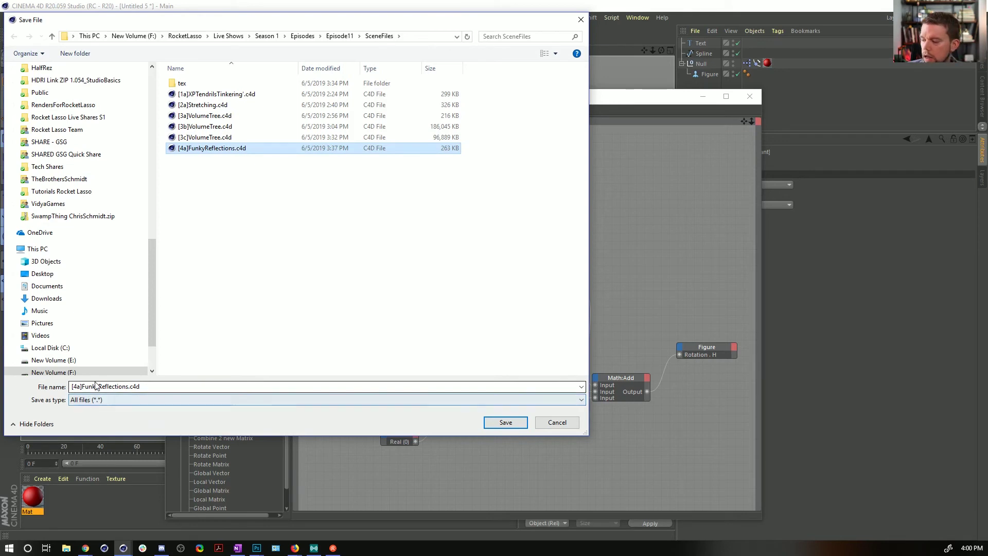
pyautogui.click(78, 386)
pyautogui.click(89, 387)
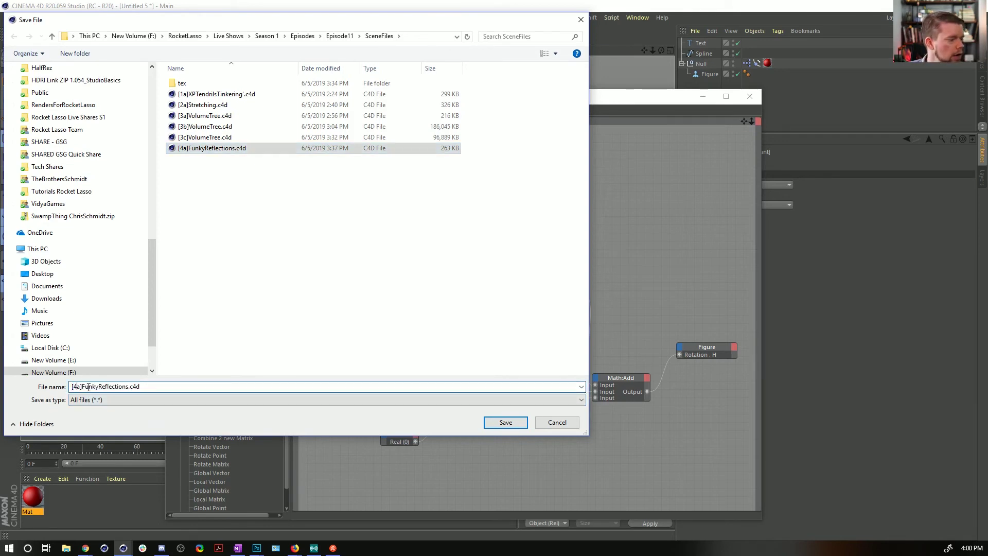
pyautogui.press('BackSpace')
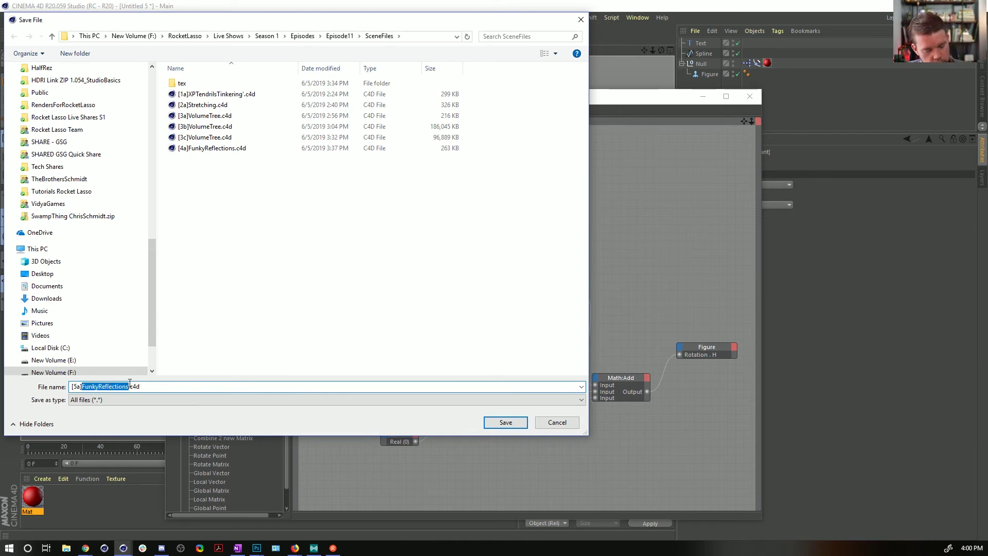
pyautogui.write('Xpr')
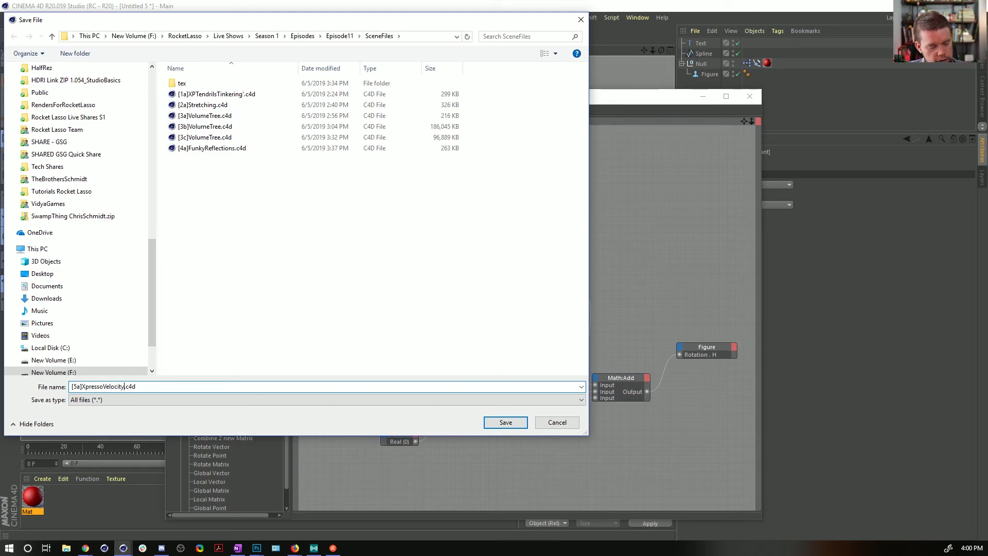
pyautogui.write('essoVelocitySpin')
pyautogui.press('Return')
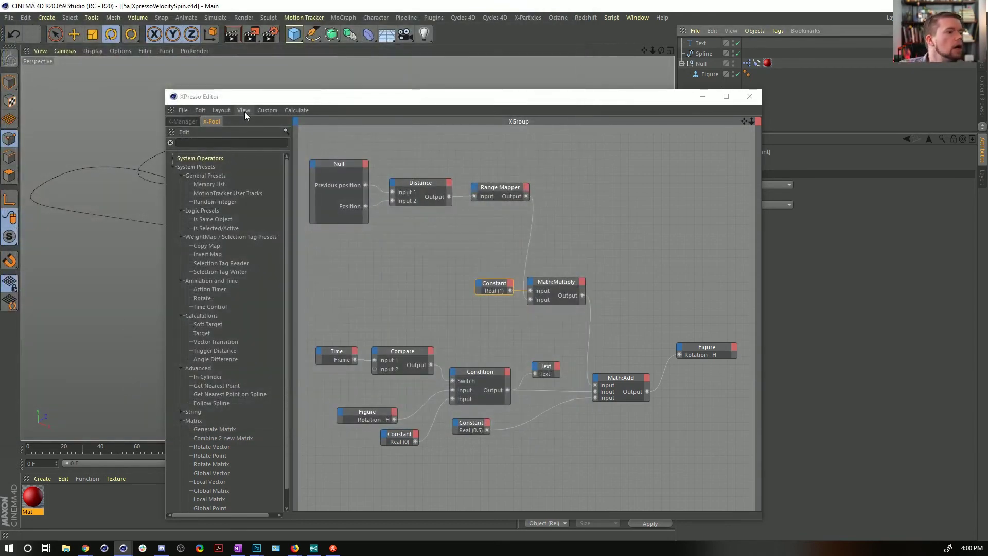
# - Play the animation and scatter the XPresso nodes out of their logical order to demonstrate a messy layout
pyautogui.click(558, 255)
pyautogui.press('F8')
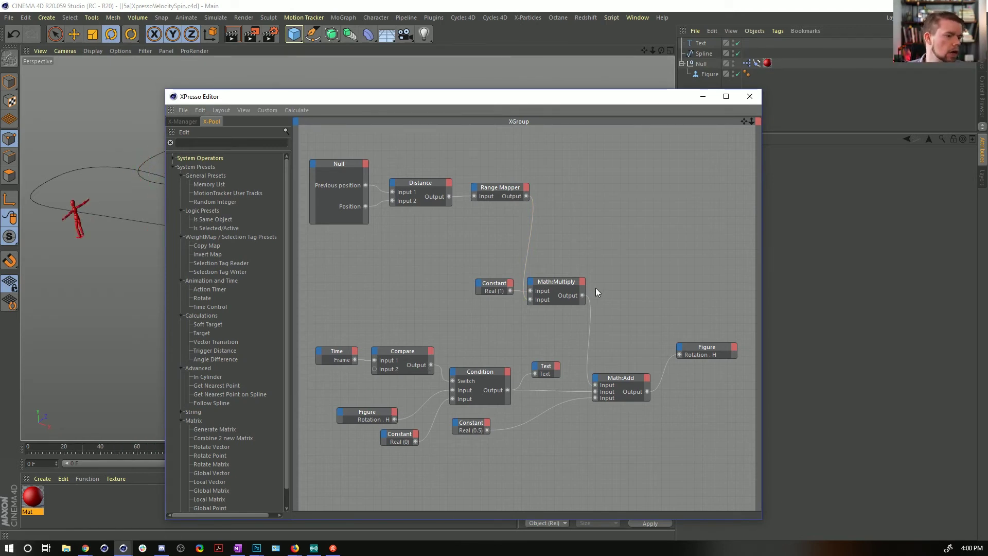
pyautogui.moveTo(424, 337); pyautogui.dragTo(325, 465)
pyautogui.moveTo(415, 352); pyautogui.dragTo(675, 149)
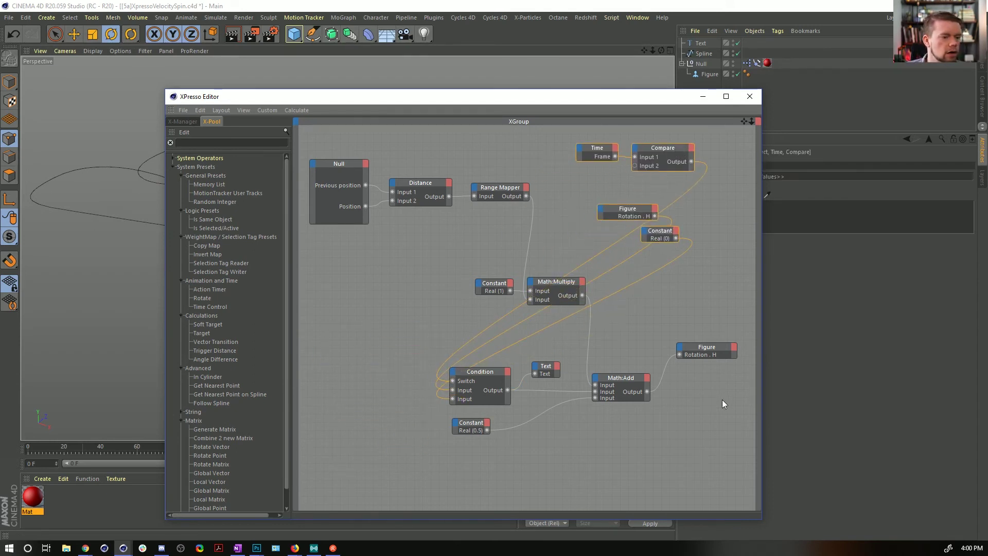
pyautogui.moveTo(722, 402); pyautogui.dragTo(468, 269)
pyautogui.moveTo(560, 284); pyautogui.dragTo(362, 382)
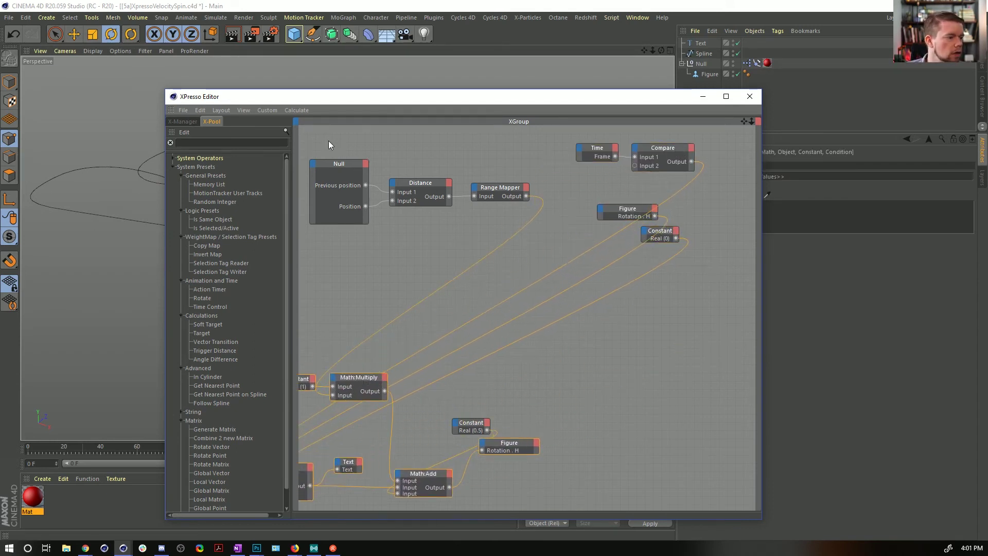
pyautogui.moveTo(328, 141); pyautogui.dragTo(428, 221)
pyautogui.moveTo(421, 183); pyautogui.dragTo(380, 492)
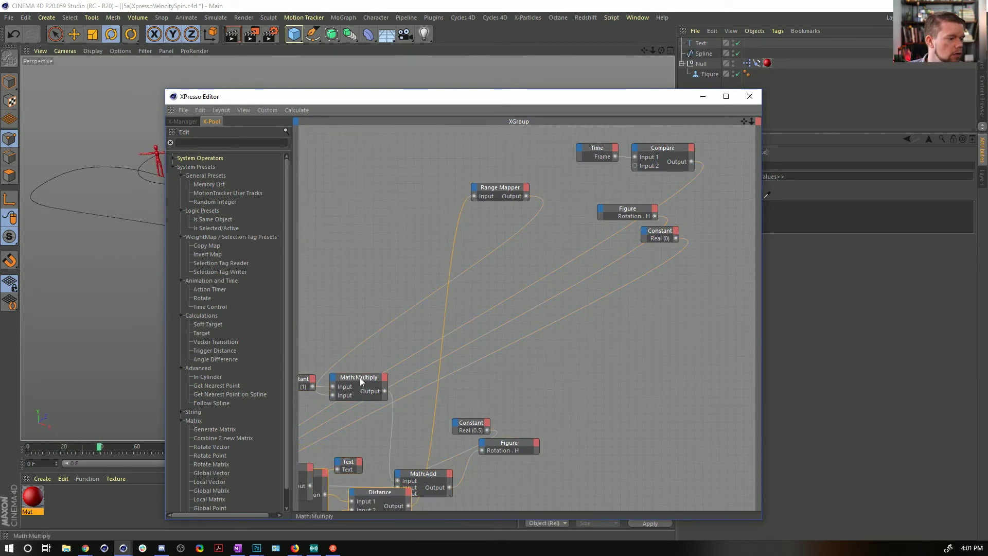
pyautogui.moveTo(360, 377); pyautogui.dragTo(738, 175)
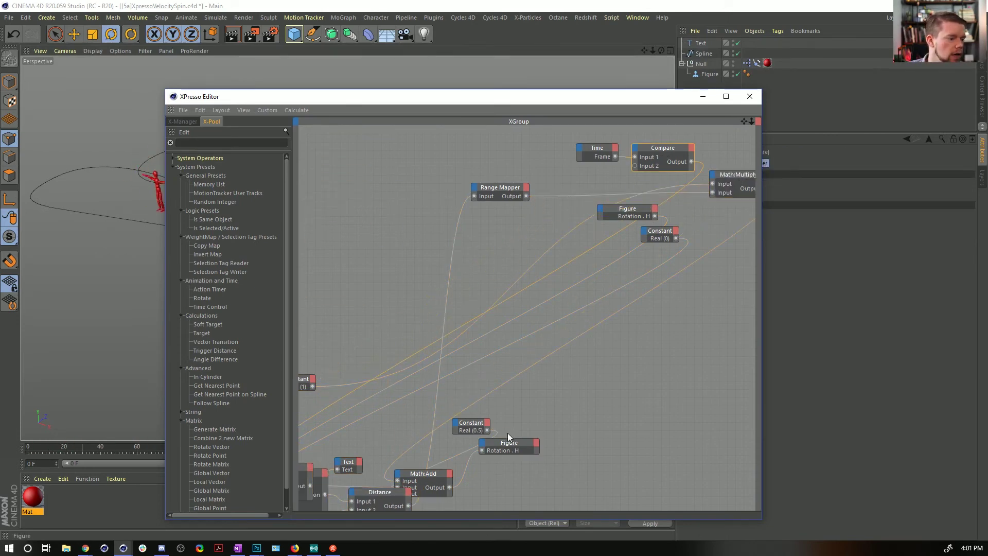
# - Tangle the layout further by moving Compare, Range Mapper, Distance, Math:Multiply, Null, the output Figure and the 0.5 Constant away from their connected nodes
pyautogui.keyDown('alt'); pyautogui.moveTo(507, 436); pyautogui.dragTo(575, 307, button='middle'); pyautogui.keyUp('alt')
pyautogui.scroll(-2, 520, 421)
pyautogui.keyDown('alt'); pyautogui.moveTo(613, 187); pyautogui.dragTo(589, 235, button='middle'); pyautogui.keyUp('alt')
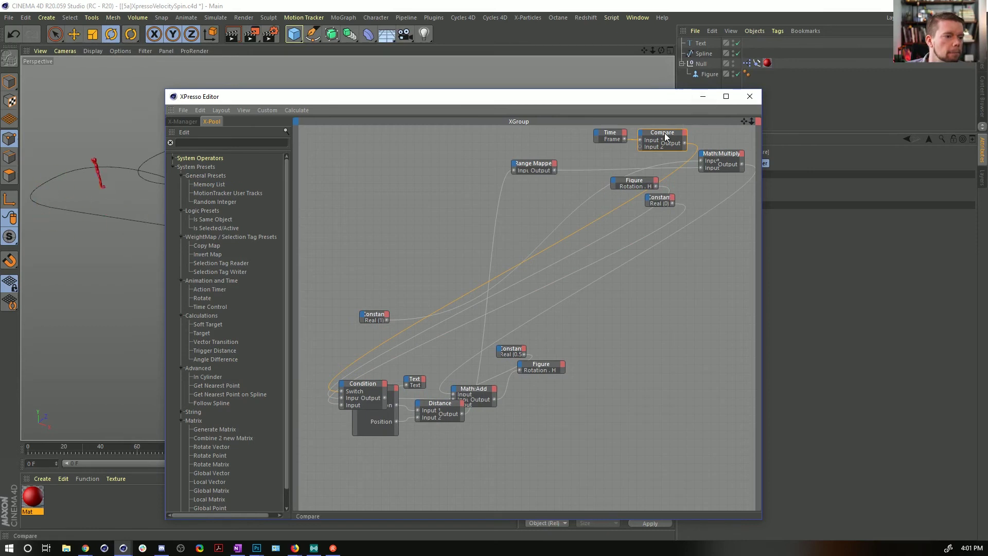
pyautogui.moveTo(665, 132); pyautogui.dragTo(509, 446)
pyautogui.moveTo(524, 169); pyautogui.dragTo(437, 230)
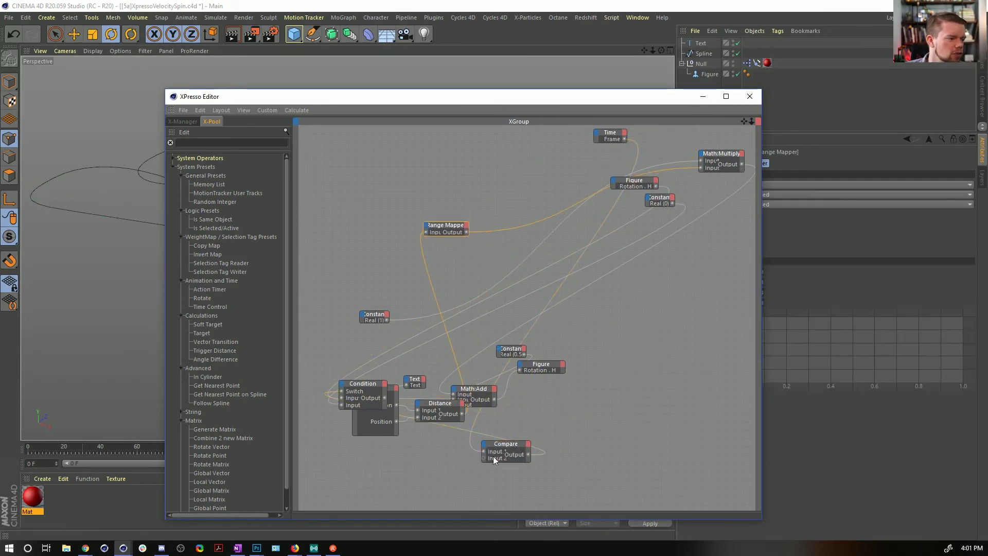
pyautogui.moveTo(444, 405); pyautogui.dragTo(554, 465)
pyautogui.moveTo(453, 226); pyautogui.dragTo(636, 476)
pyautogui.moveTo(719, 160); pyautogui.dragTo(385, 190)
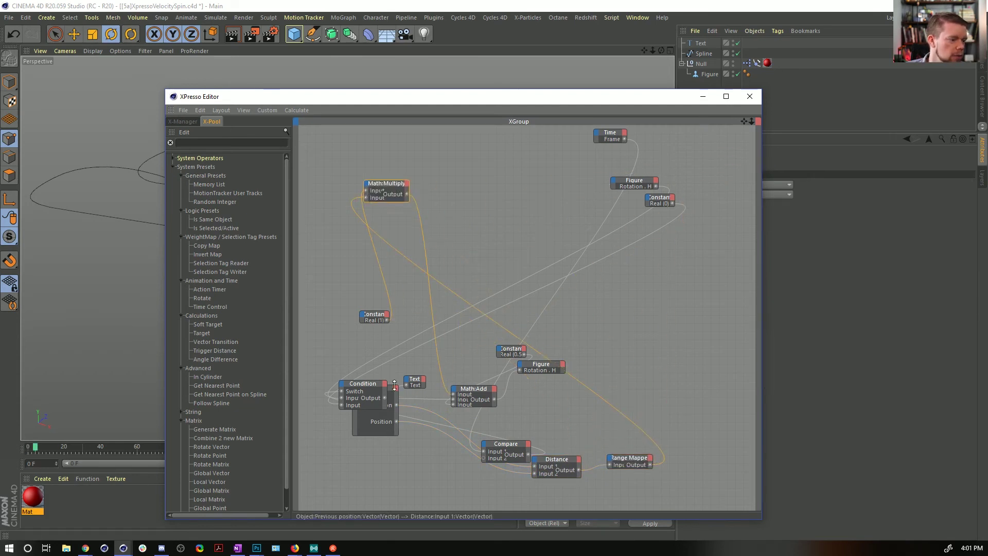
pyautogui.moveTo(387, 392); pyautogui.dragTo(530, 196)
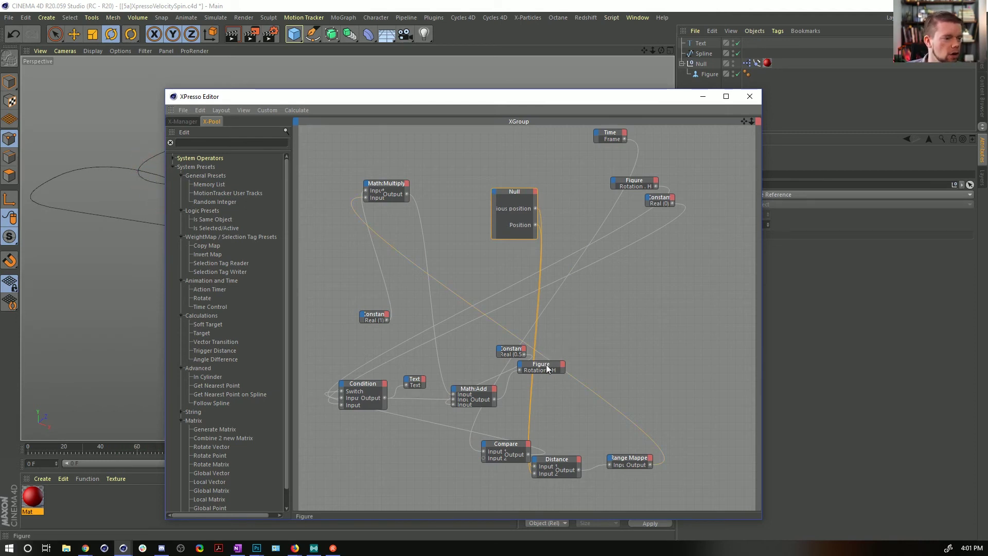
pyautogui.moveTo(547, 368); pyautogui.dragTo(647, 397)
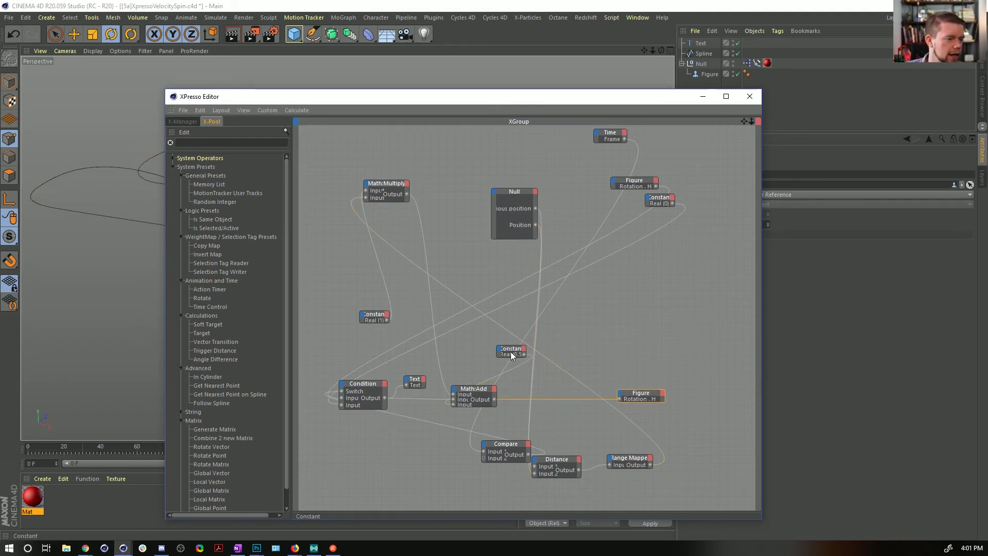
pyautogui.moveTo(512, 355); pyautogui.dragTo(498, 351)
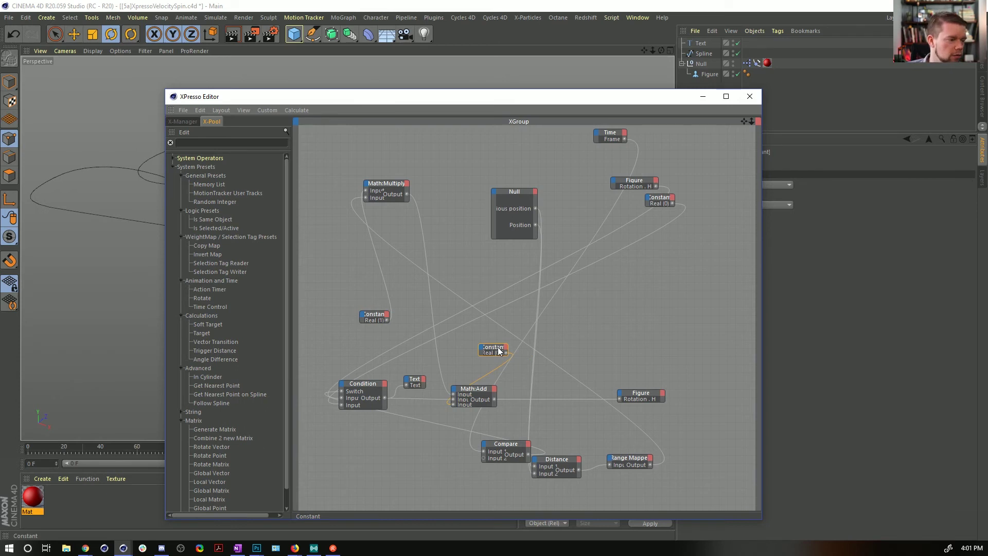
# - Revert the scene to its saved version and reopen the Null's XPresso tag
pyautogui.click(8, 17)
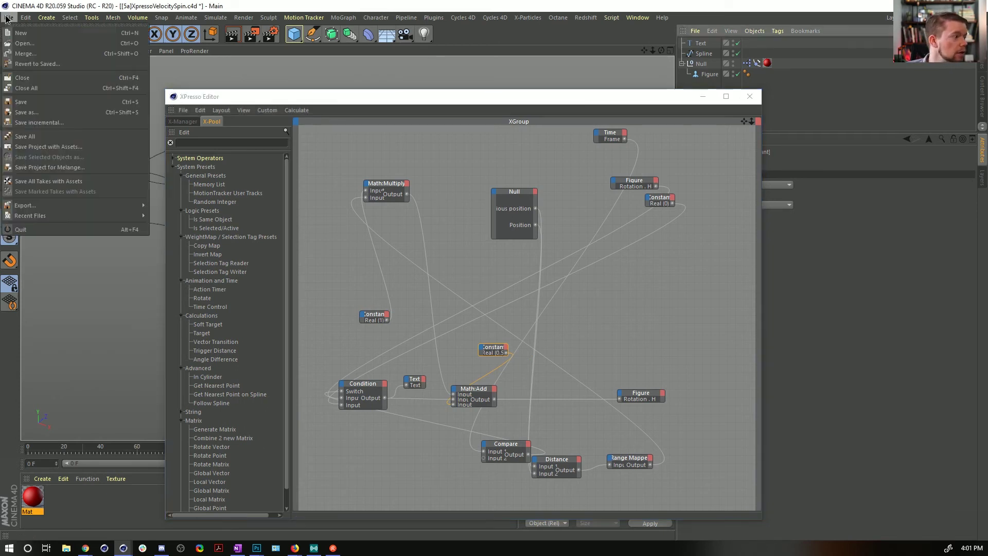
pyautogui.click(41, 64)
pyautogui.click(467, 313)
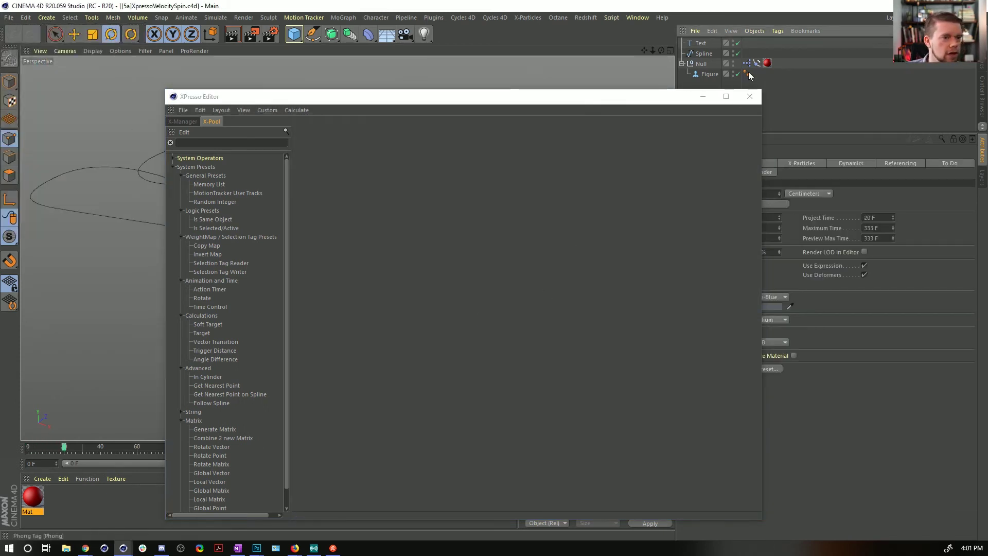
pyautogui.click(746, 63)
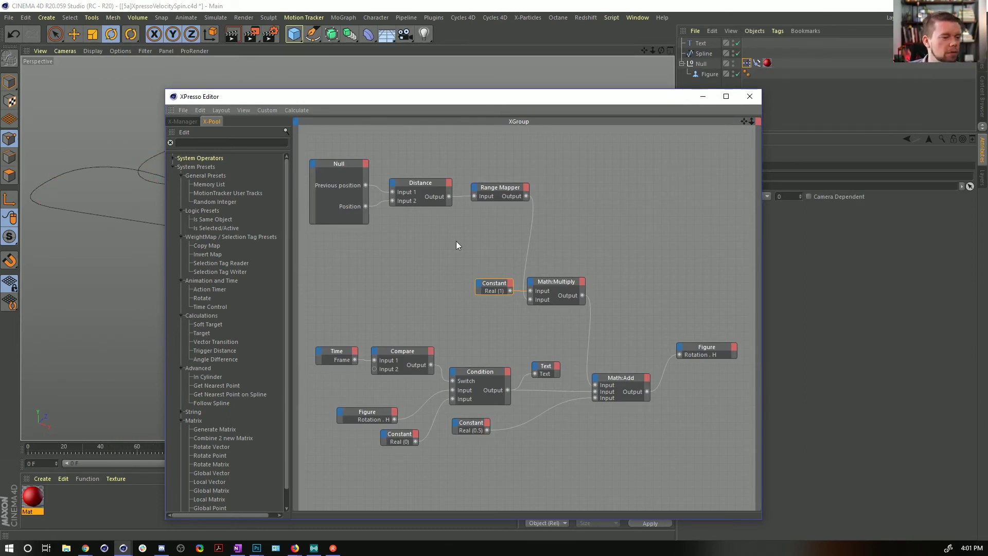
# - Set the title color of the Null node and both Figure nodes to green with H 122°, S 97% and V 85%
pyautogui.keyDown('shift'); pyautogui.click(559, 291); pyautogui.keyUp('shift')
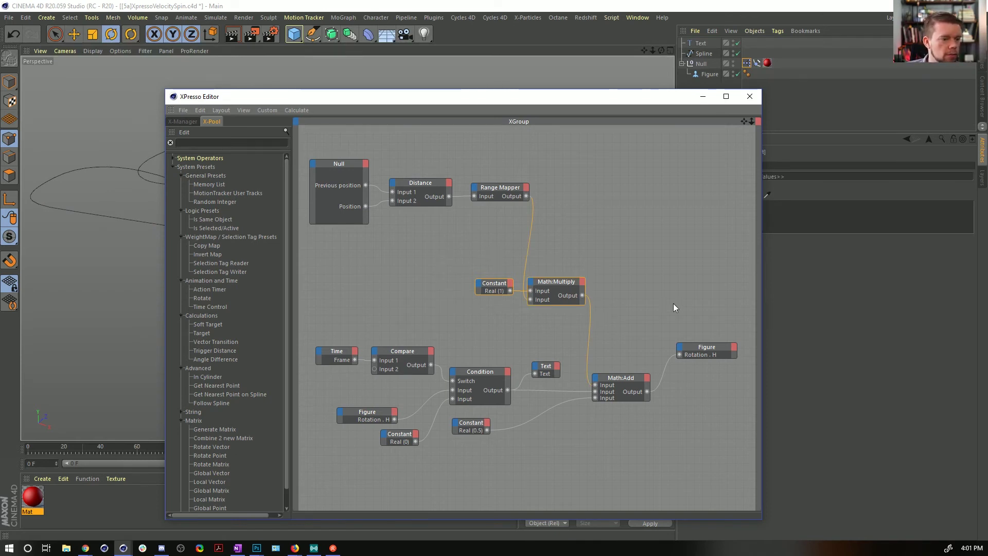
pyautogui.click(705, 352)
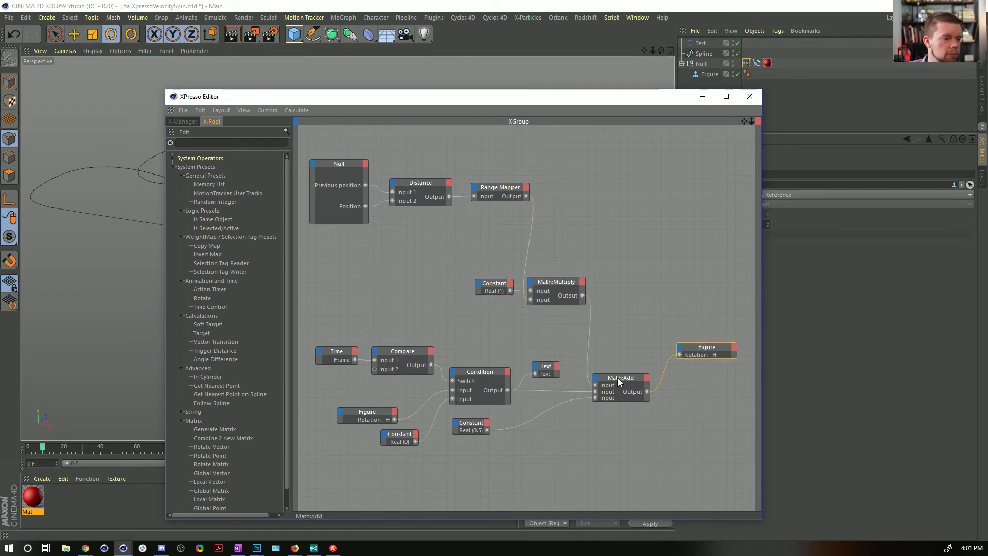
pyautogui.keyDown('shift'); pyautogui.click(346, 217); pyautogui.keyUp('shift')
pyautogui.keyDown('shift'); pyautogui.click(367, 414); pyautogui.keyUp('shift')
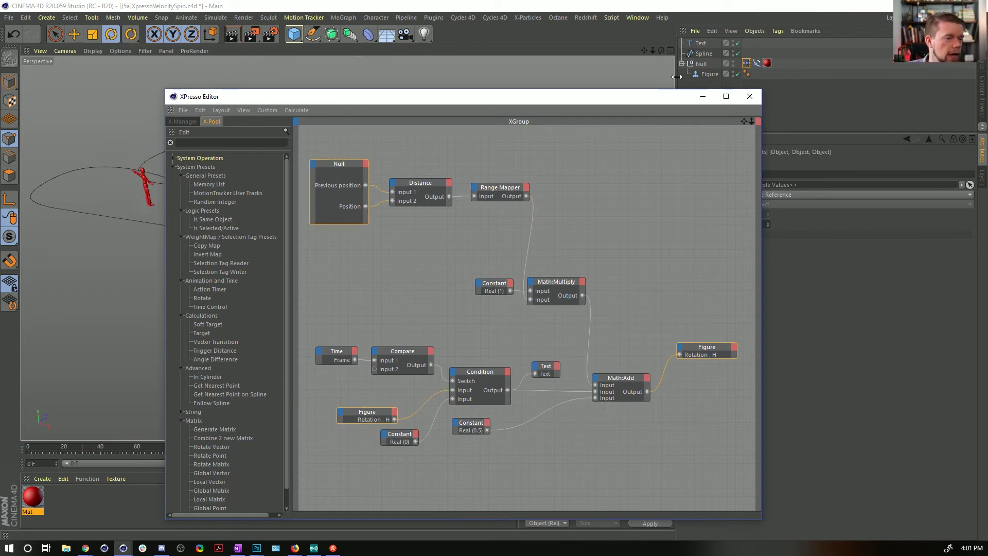
pyautogui.moveTo(649, 102); pyautogui.dragTo(515, 85)
pyautogui.click(688, 163)
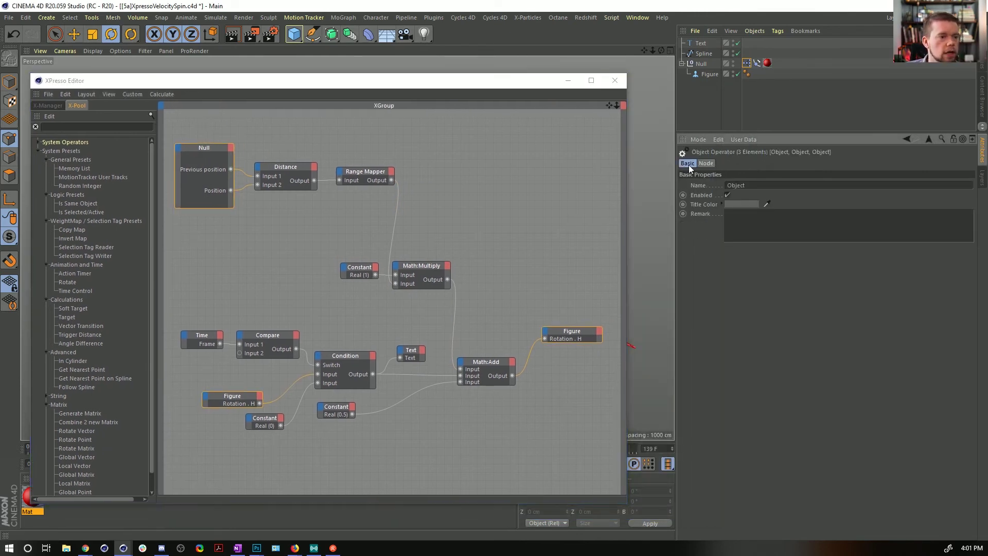
pyautogui.click(746, 201)
pyautogui.click(739, 201)
pyautogui.moveTo(750, 210); pyautogui.dragTo(844, 212)
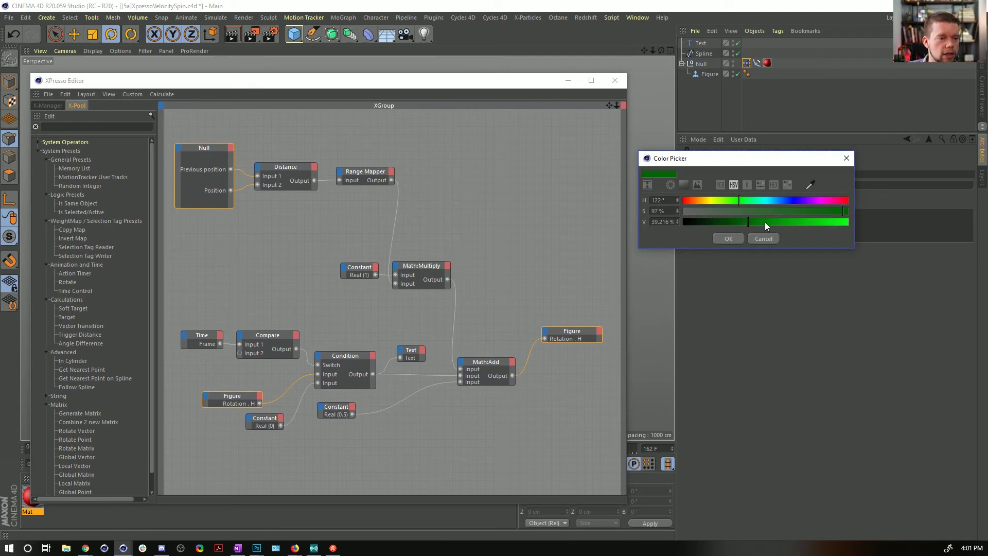
pyautogui.moveTo(747, 221); pyautogui.dragTo(823, 222)
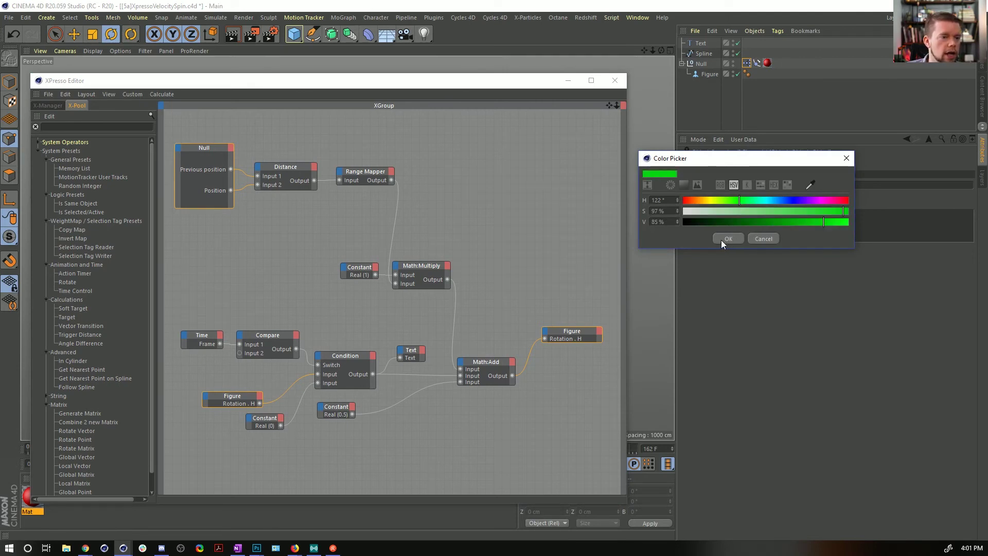
pyautogui.click(723, 237)
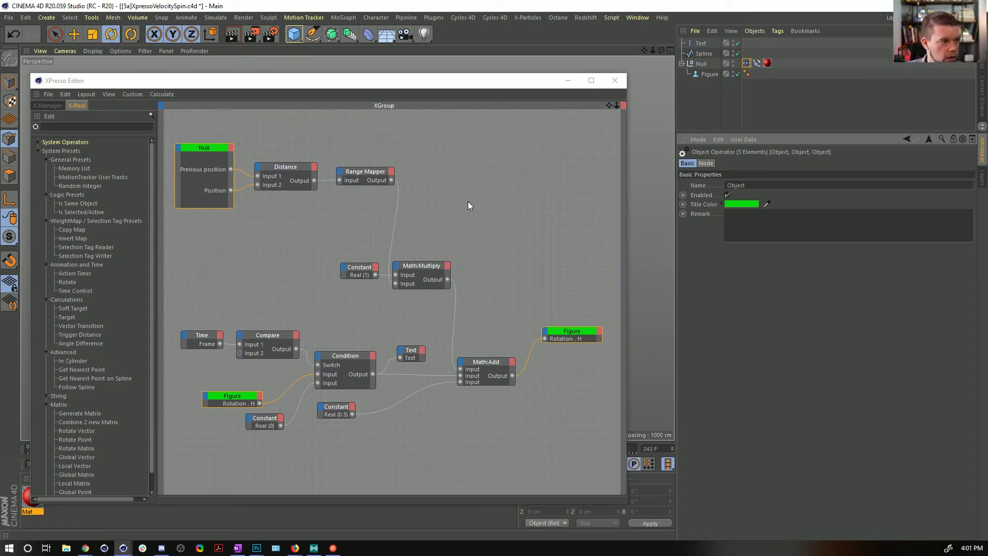
# - Set the Text node's title color to magenta and move the node up, between Math:Multiply and Condition
pyautogui.click(332, 220)
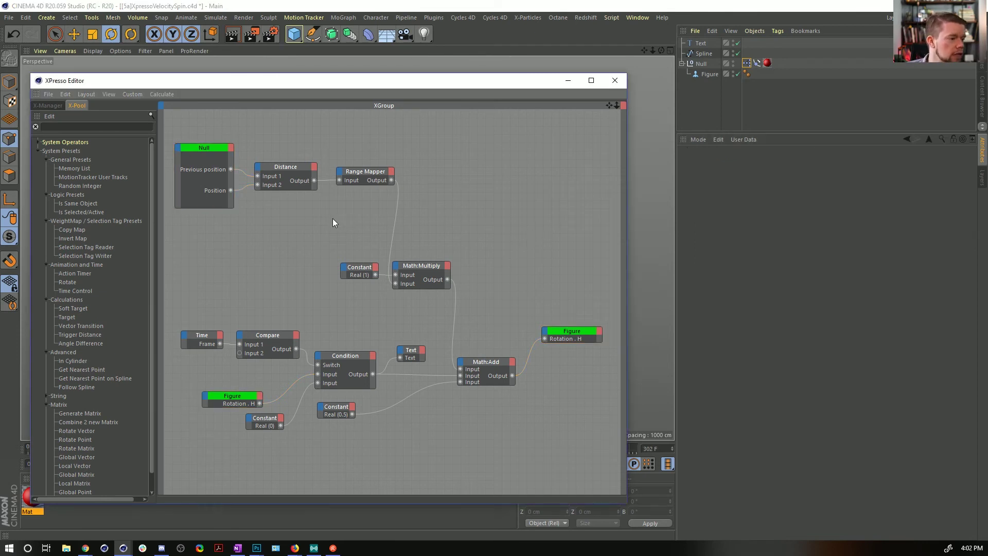
pyautogui.moveTo(421, 362); pyautogui.dragTo(422, 364)
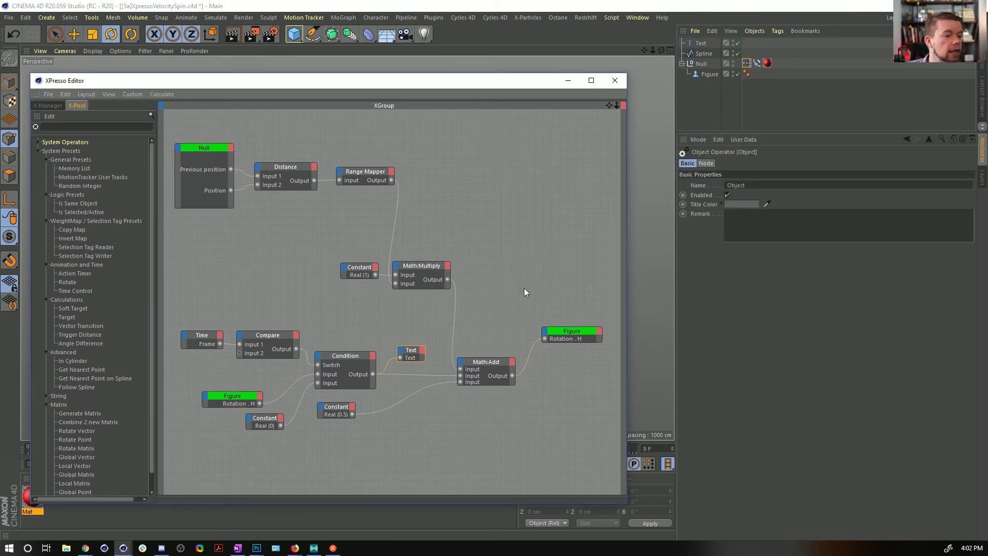
pyautogui.click(749, 206)
pyautogui.moveTo(814, 202); pyautogui.dragTo(817, 202)
pyautogui.moveTo(817, 212); pyautogui.dragTo(847, 224)
pyautogui.click(724, 239)
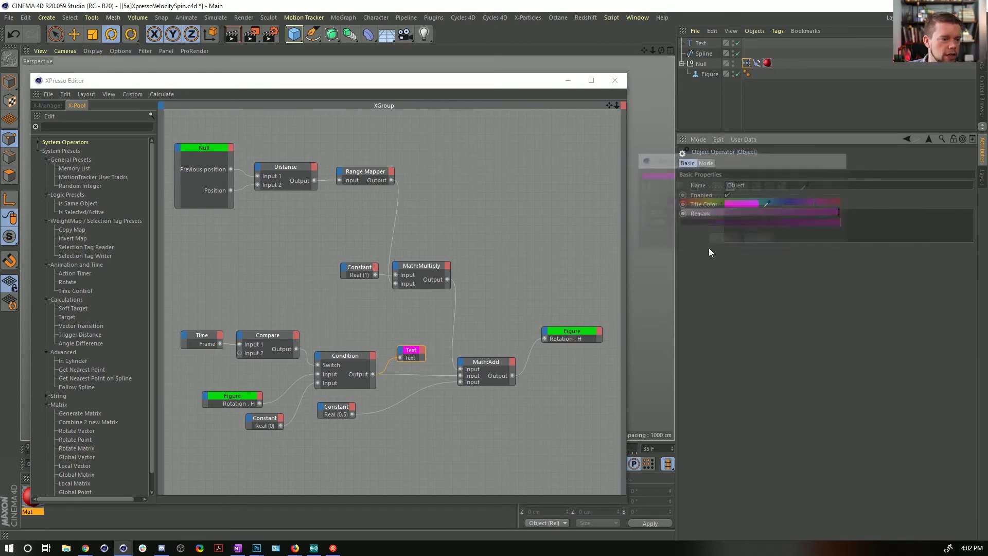
pyautogui.moveTo(413, 354); pyautogui.dragTo(427, 328)
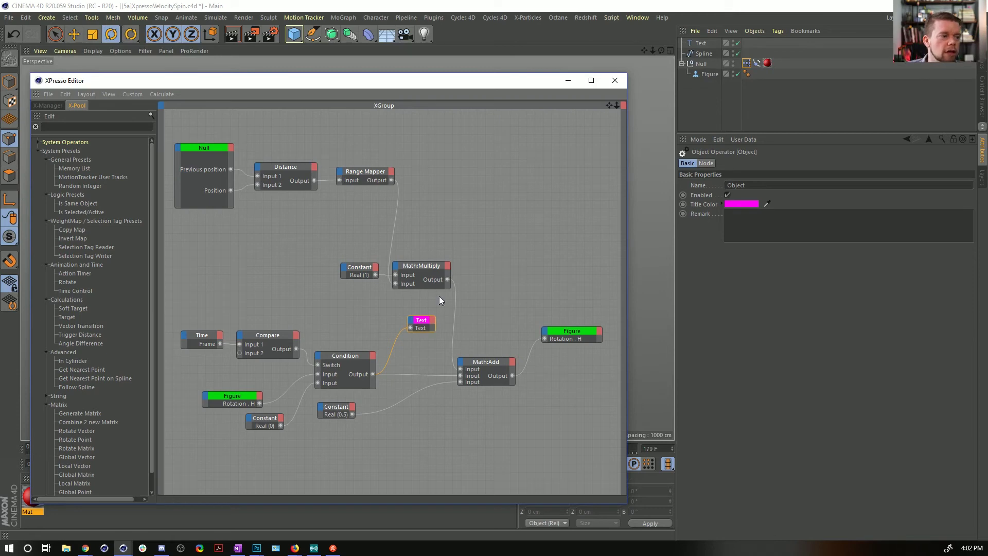
# - Move the XPresso Editor out of the viewport's way, try to bring it back, and close it
pyautogui.moveTo(533, 83); pyautogui.dragTo(556, 552)
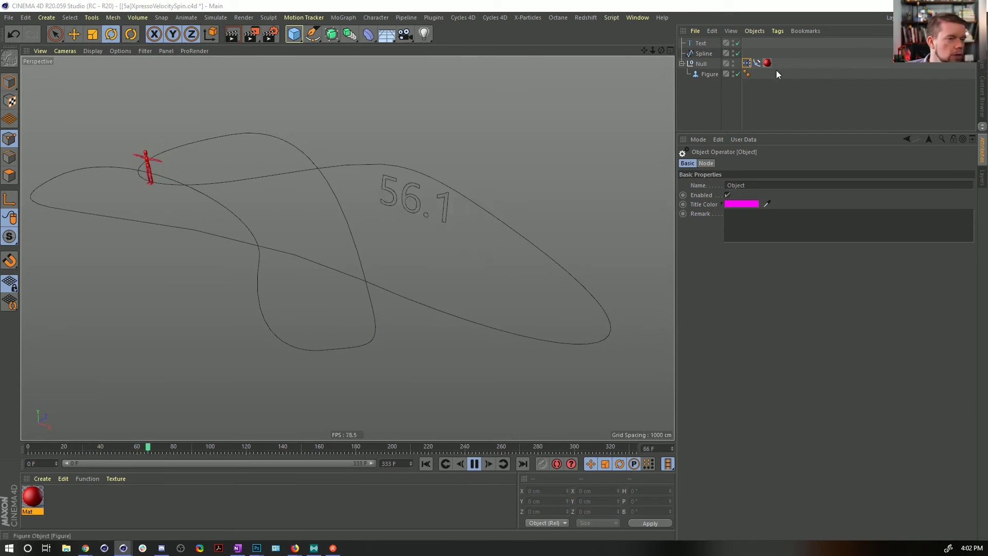
pyautogui.click(747, 63)
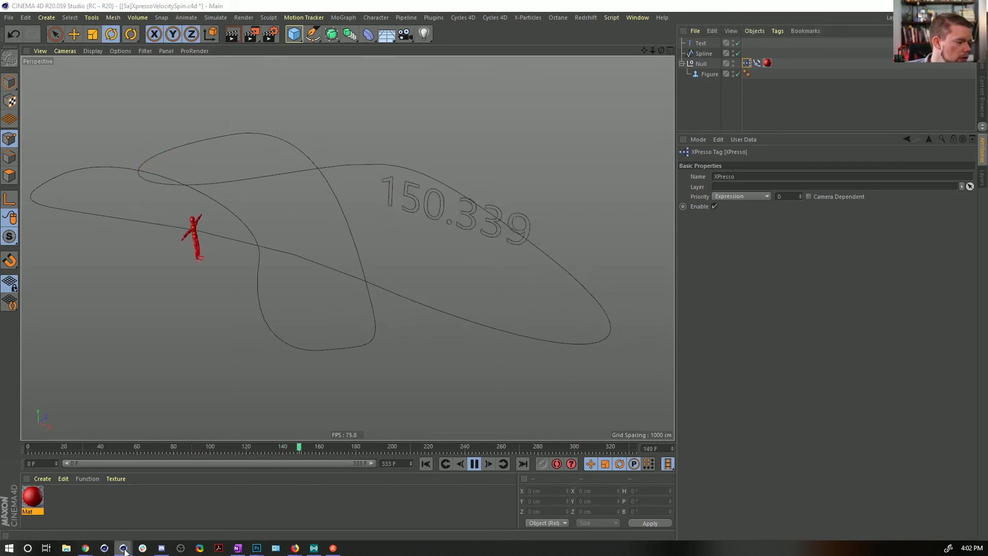
pyautogui.moveTo(124, 547)
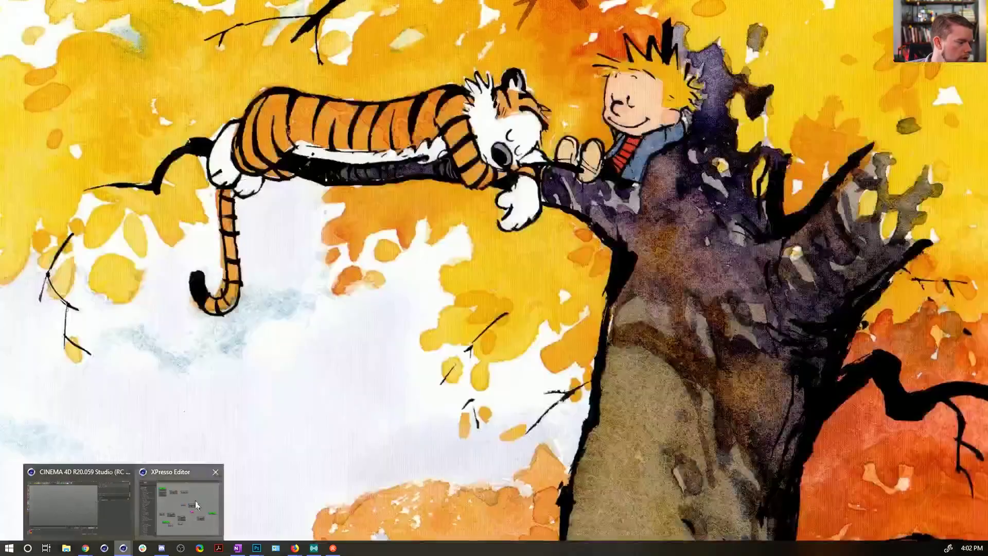
pyautogui.click(196, 505)
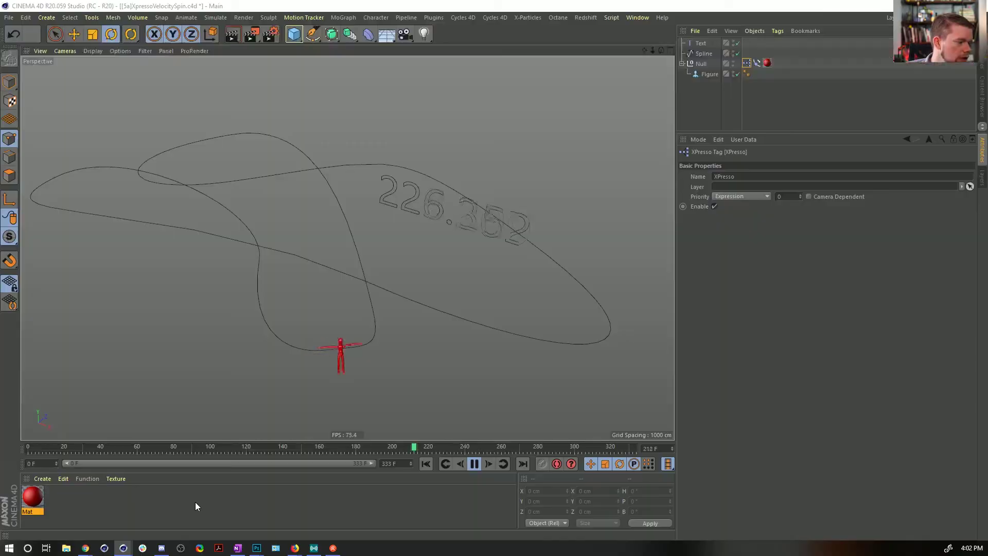
pyautogui.moveTo(125, 547)
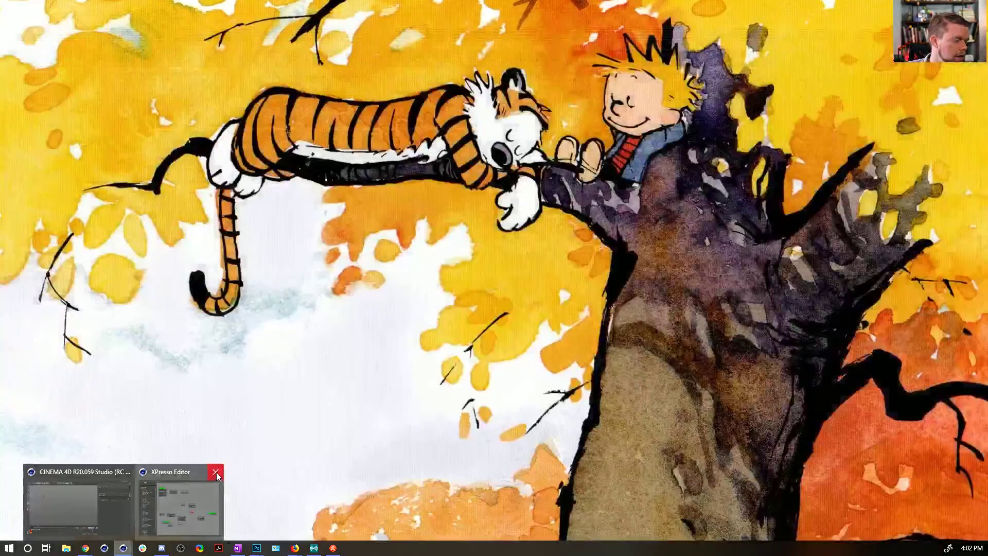
pyautogui.click(215, 471)
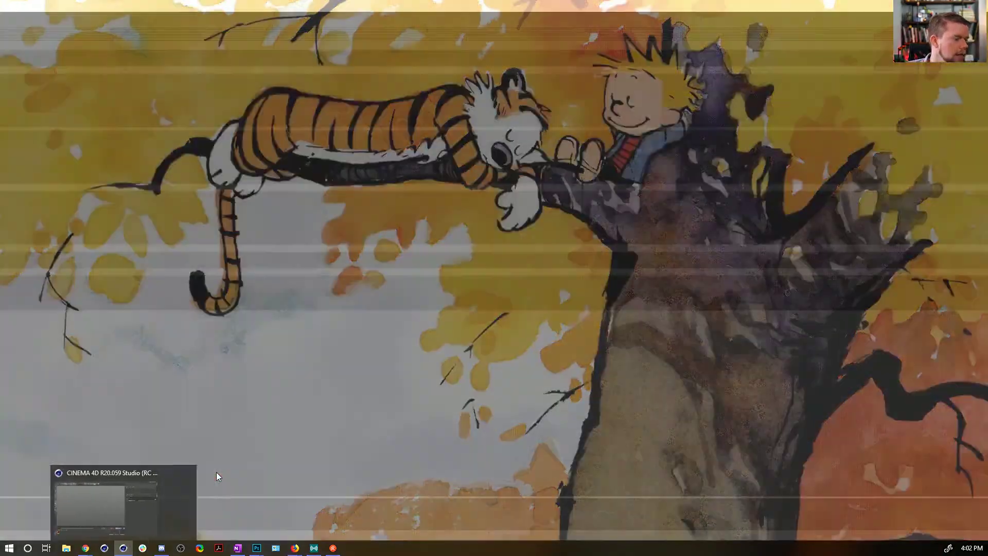
# - Reopen the Null's XPresso tag, place its editor over the viewport, and widen the magenta Text node
pyautogui.doubleClick(745, 63)
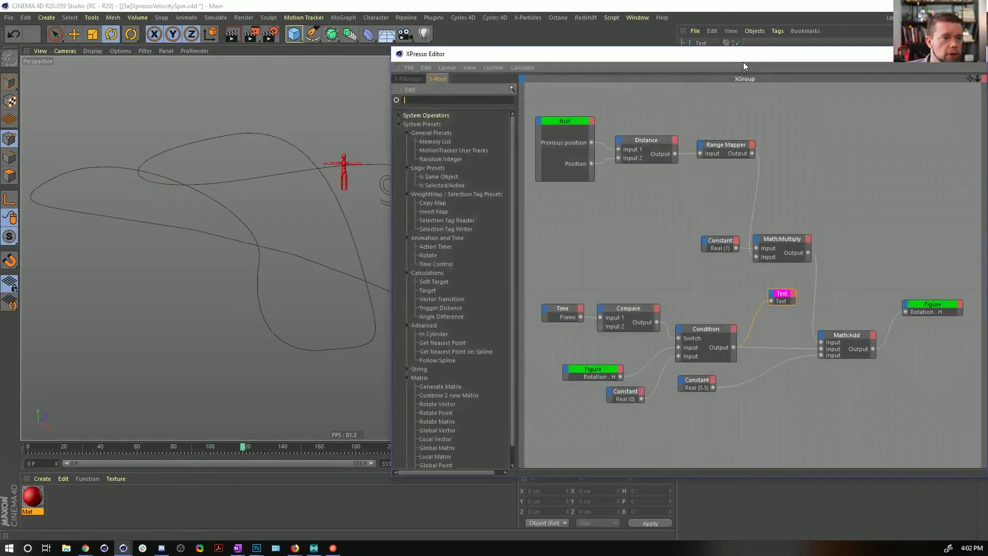
pyautogui.moveTo(726, 58); pyautogui.dragTo(462, 553)
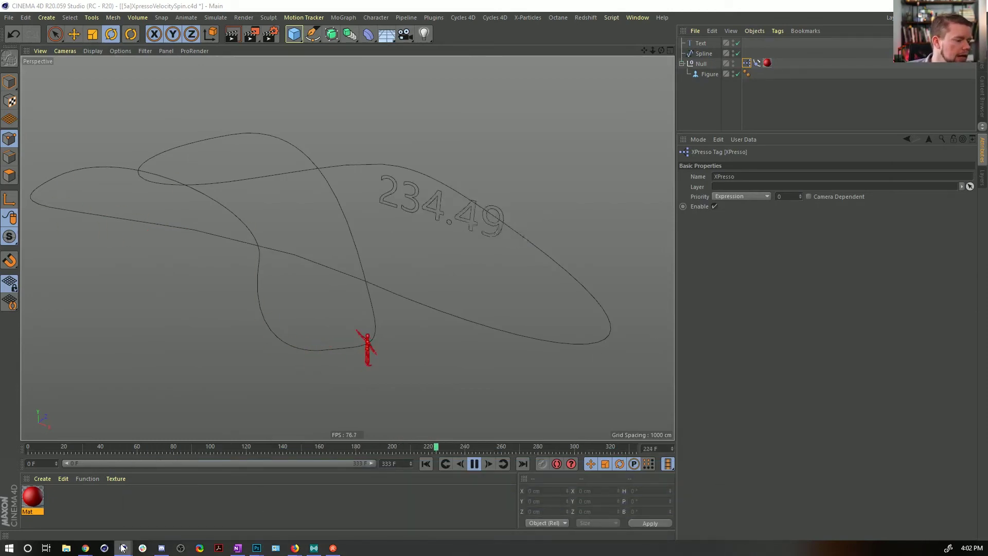
pyautogui.moveTo(125, 549)
pyautogui.click(158, 530)
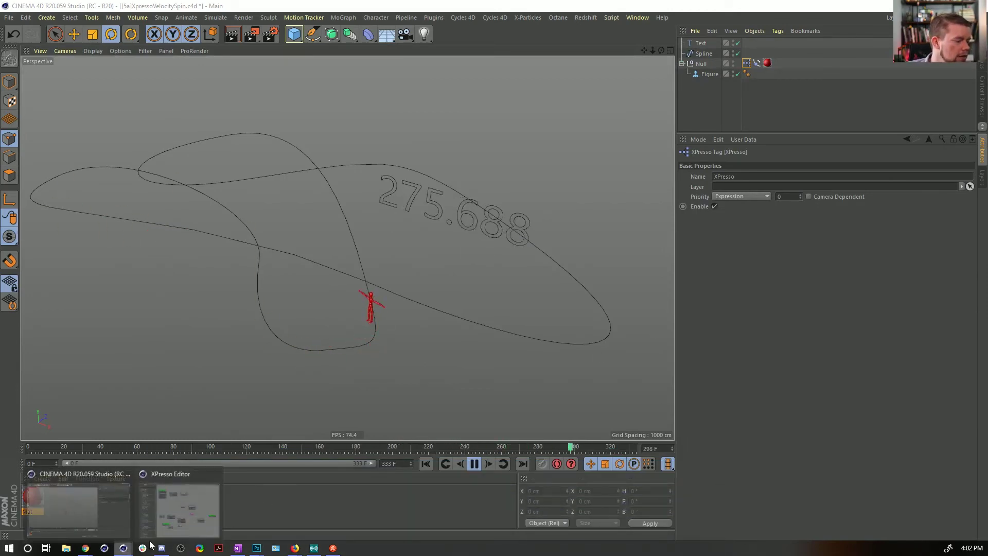
pyautogui.doubleClick(747, 63)
pyautogui.moveTo(750, 60); pyautogui.dragTo(481, 128)
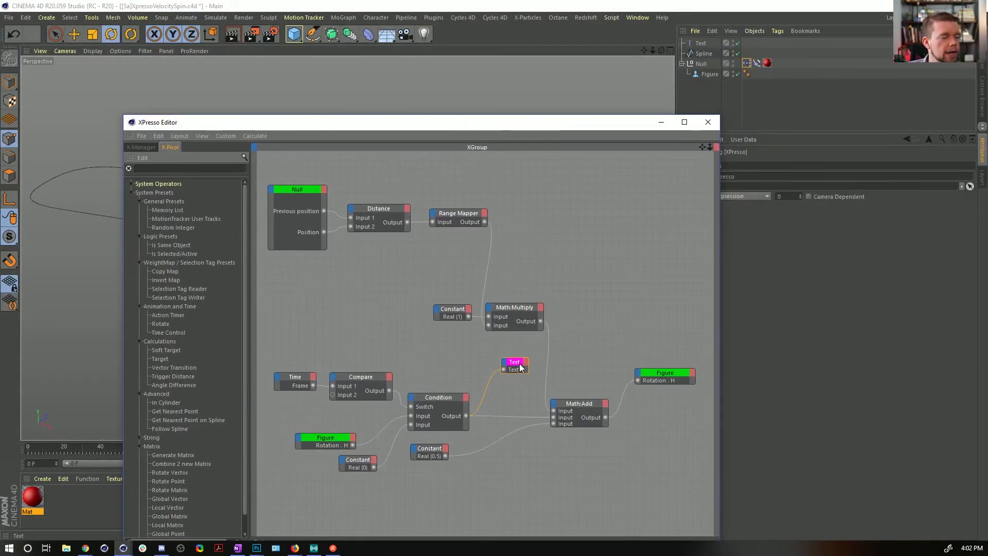
pyautogui.moveTo(528, 362); pyautogui.dragTo(565, 364)
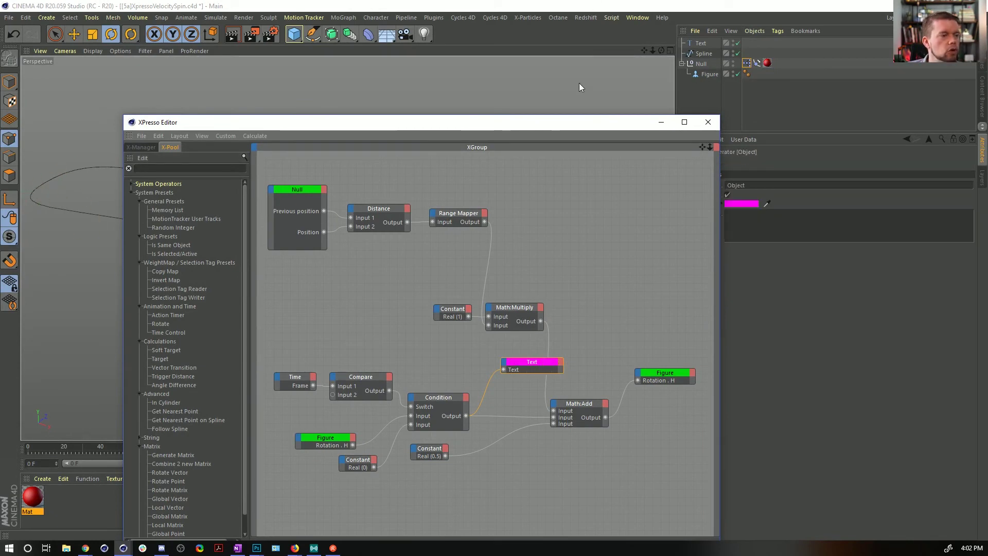
# - Uncover the scene behind the XPresso Editor and delete the Text object
pyautogui.moveTo(589, 123); pyautogui.dragTo(510, 489)
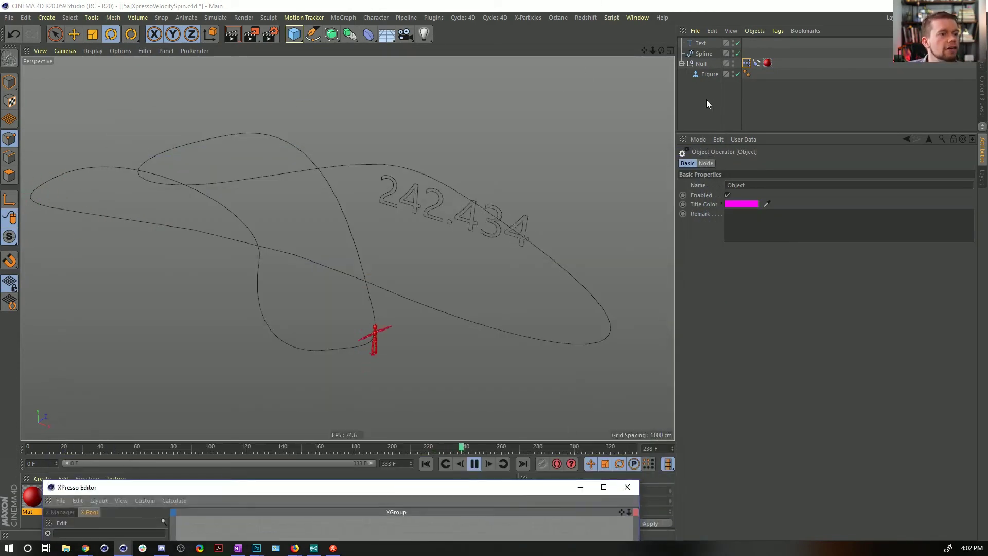
pyautogui.click(706, 43)
pyautogui.press('Delete')
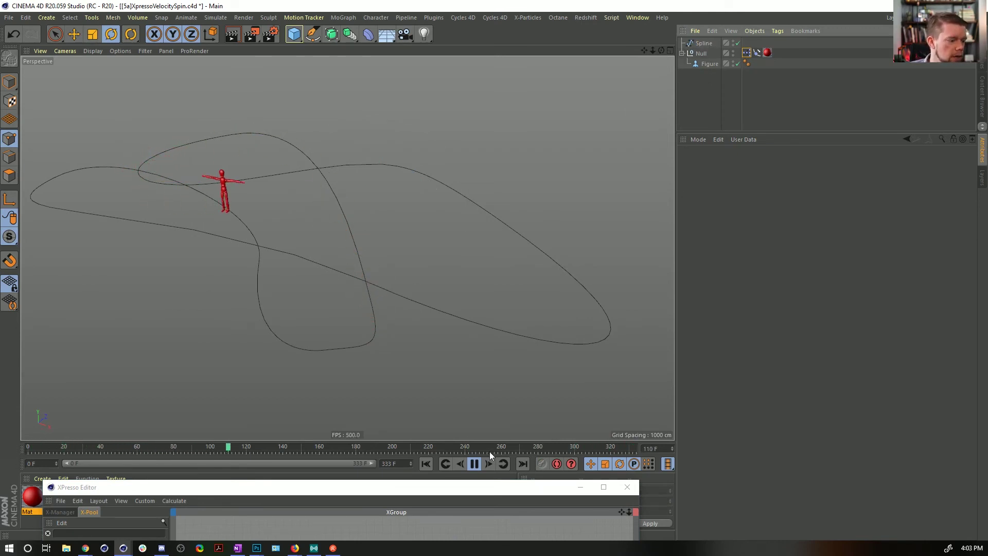
# - Delete the leftover magenta Object node from the XPresso setup and close the XPresso Editor
pyautogui.moveTo(490, 491); pyautogui.dragTo(537, 89)
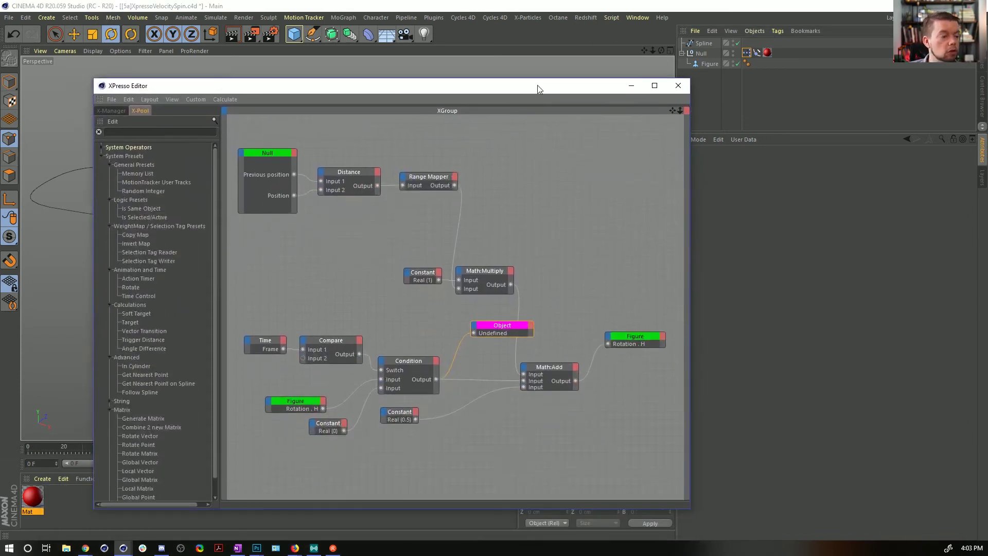
pyautogui.click(503, 325)
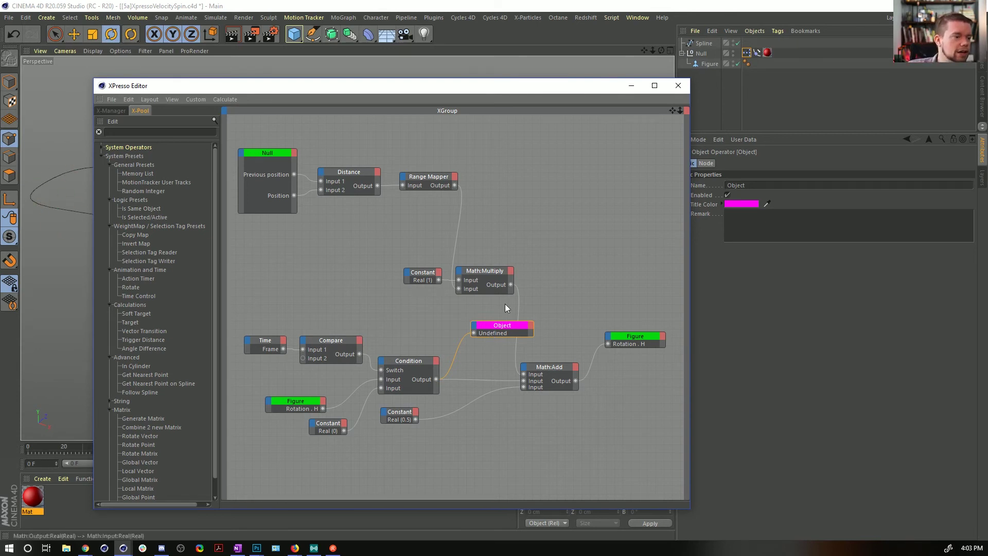
pyautogui.scroll(-8, 455, 304)
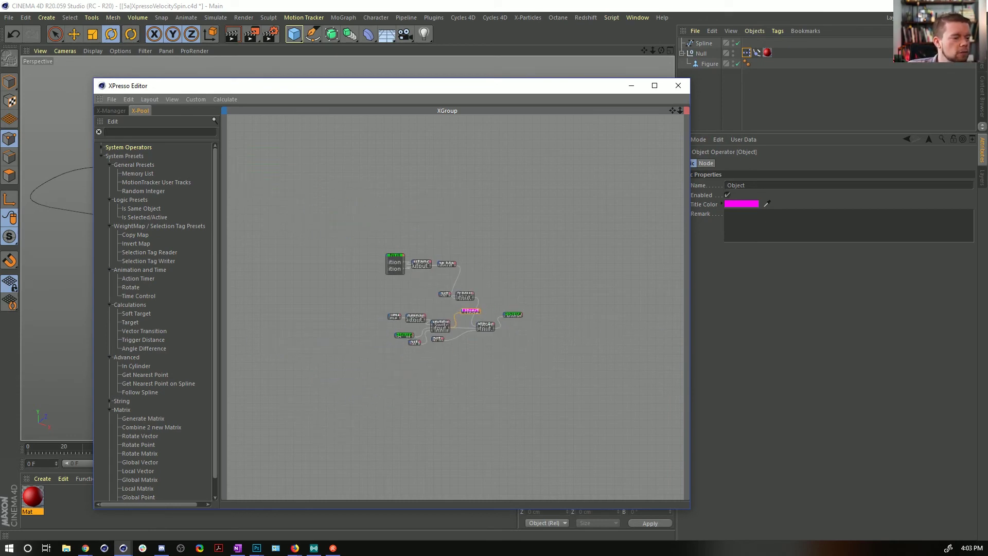
pyautogui.scroll(8, 476, 327)
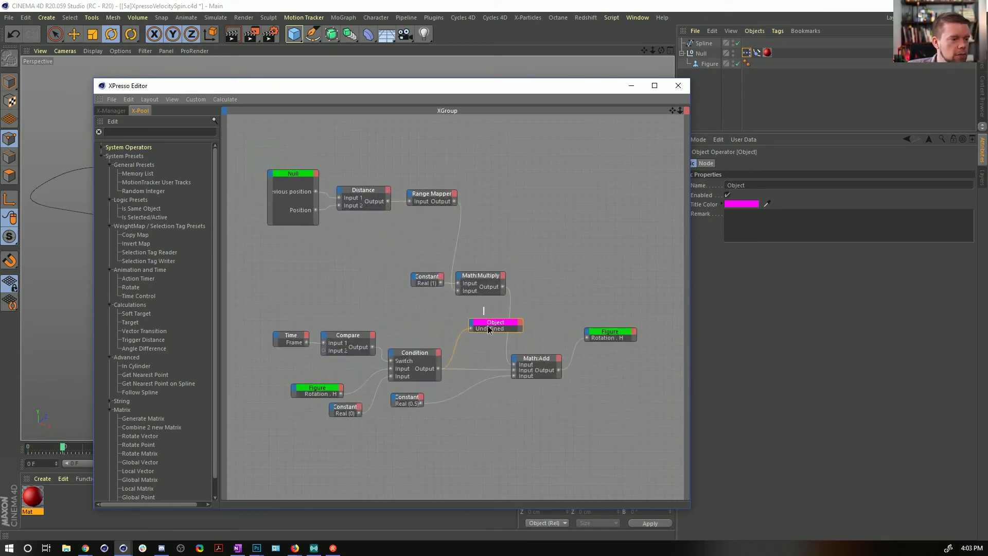
pyautogui.press('Delete')
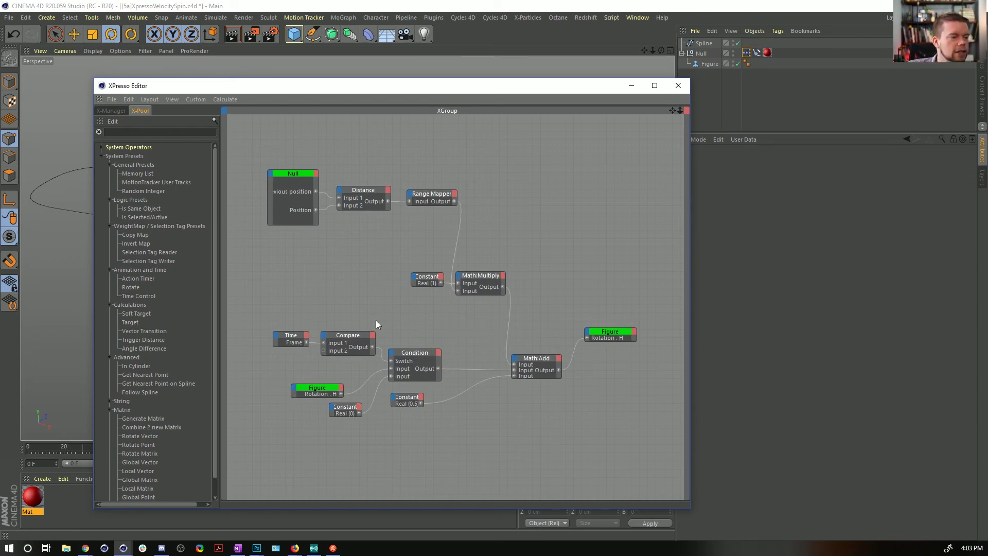
pyautogui.click(677, 85)
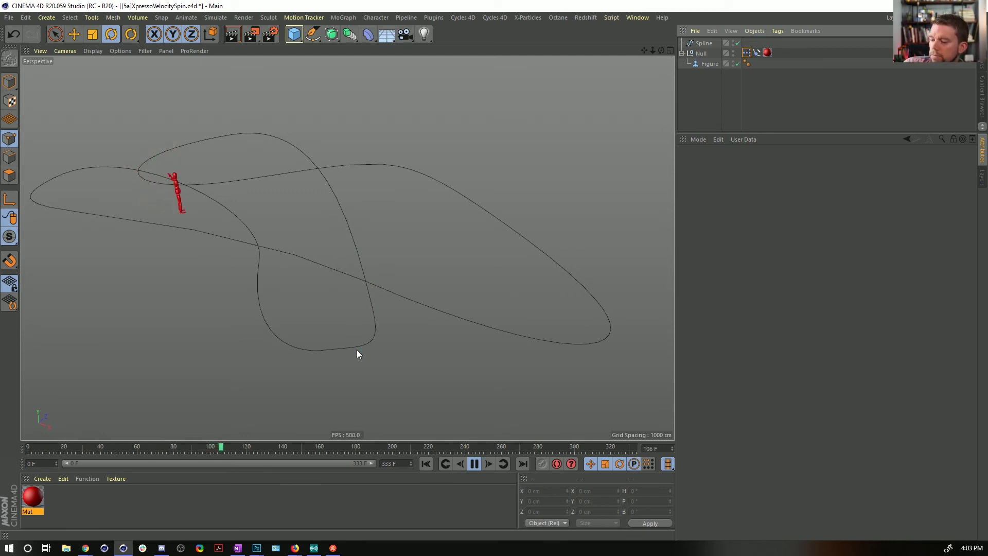
# - Open the Null's XPresso setup and move its editor window down off the screen to uncover the viewport
pyautogui.doubleClick(746, 53)
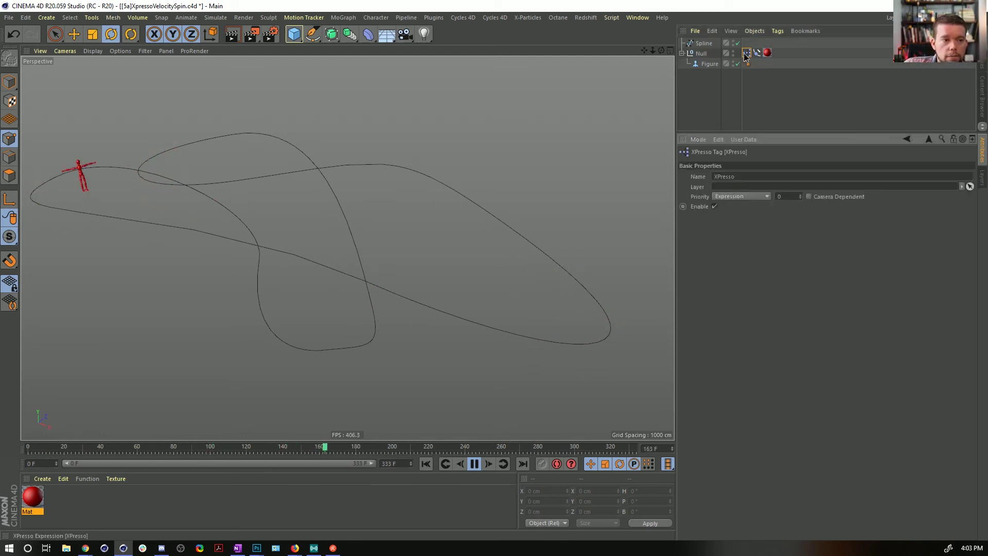
pyautogui.moveTo(744, 54); pyautogui.dragTo(609, 60)
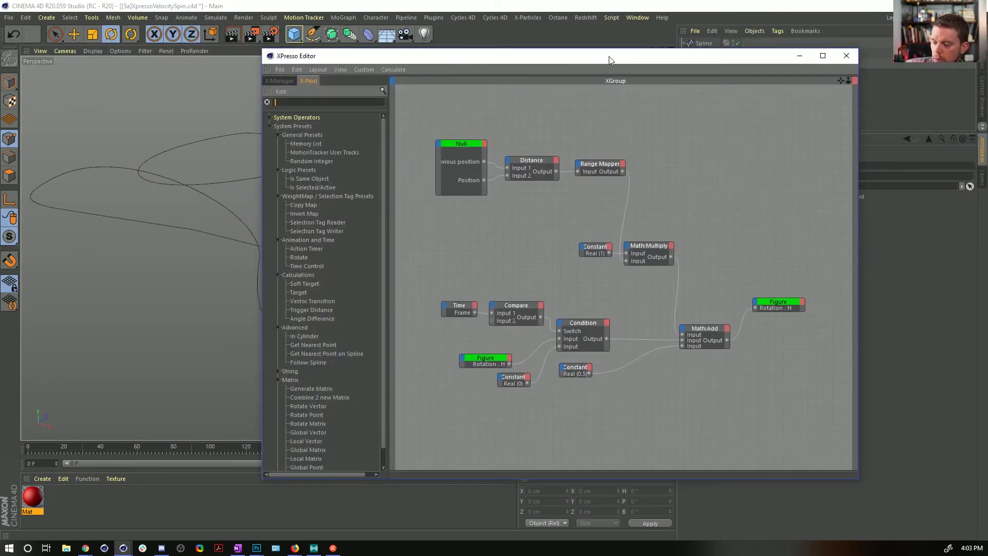
pyautogui.moveTo(609, 56); pyautogui.dragTo(541, 554)
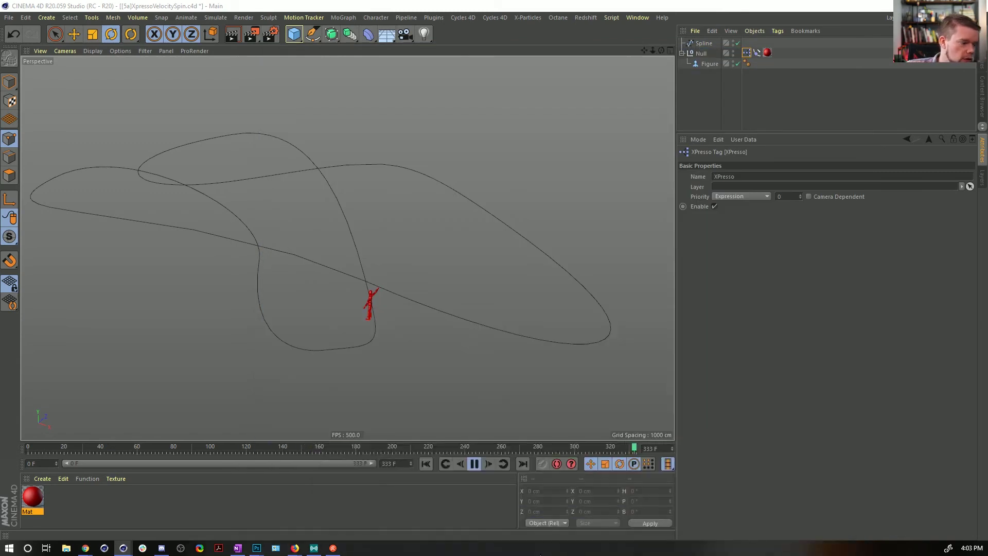
# - Try to bring the off-screen XPresso Editor back from the desktop's overview of open windows
pyautogui.moveTo(122, 549)
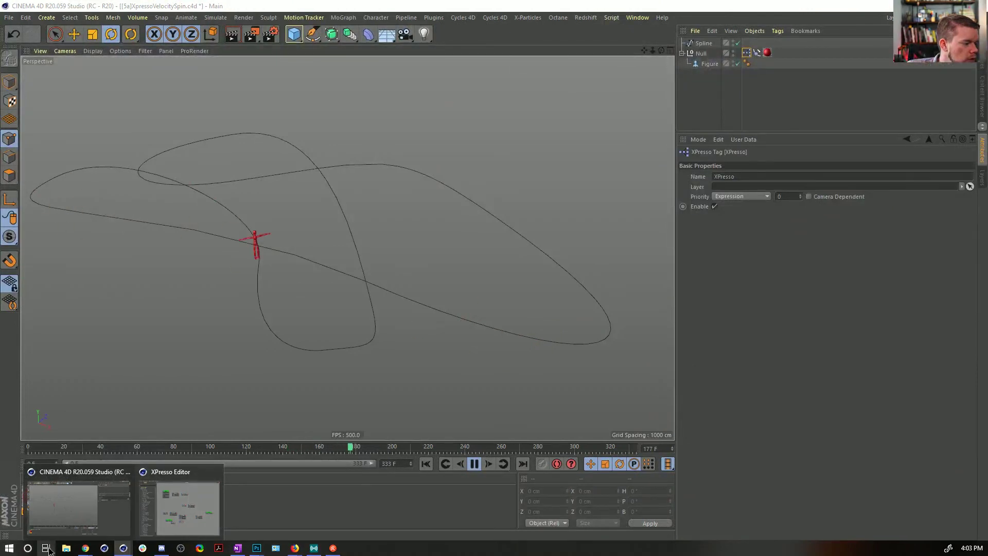
pyautogui.click(46, 549)
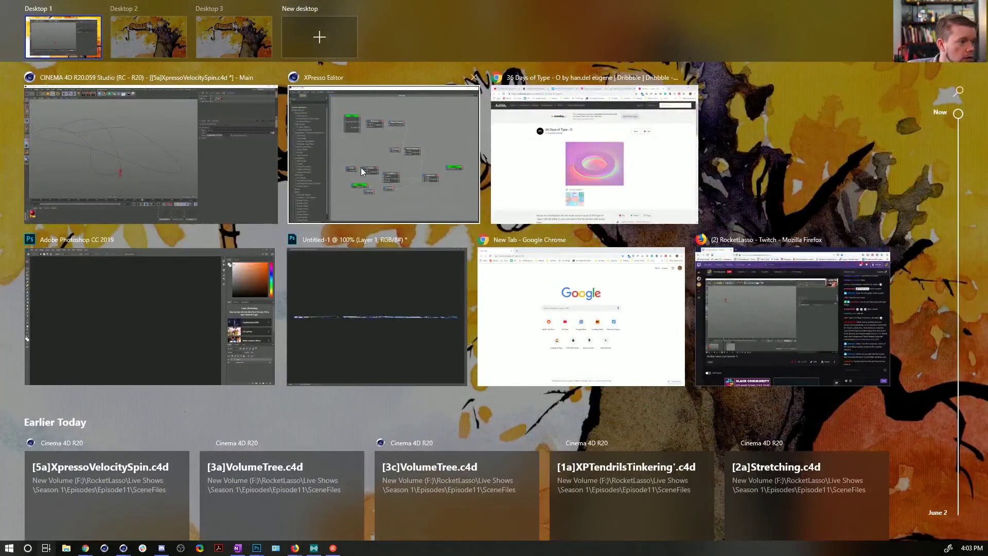
pyautogui.press('Escape')
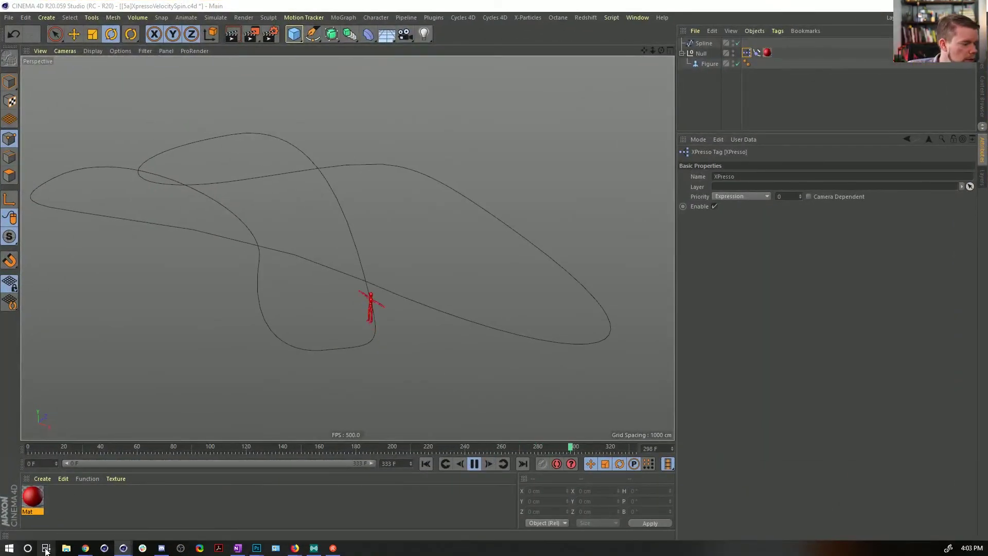
pyautogui.click(45, 547)
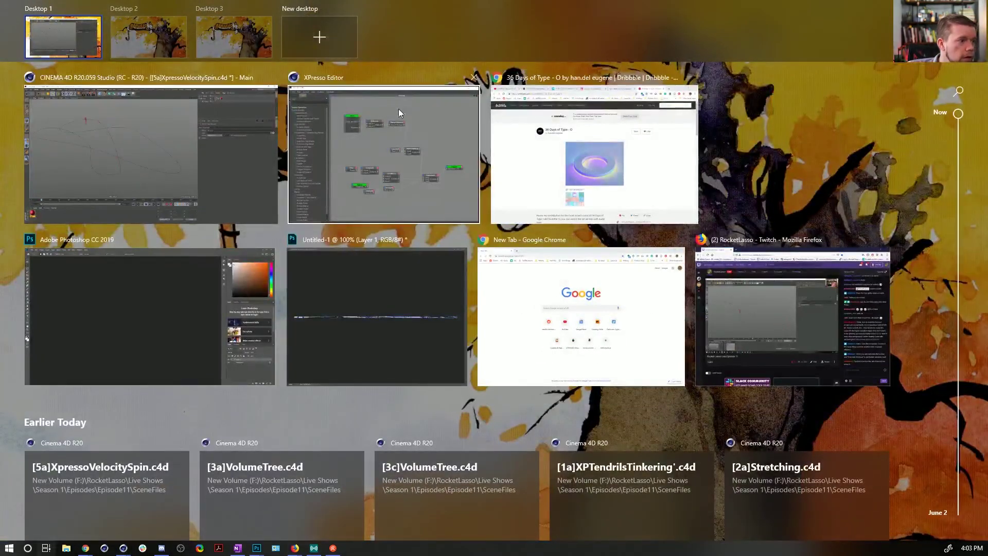
pyautogui.moveTo(406, 175); pyautogui.dragTo(258, 148)
pyautogui.click(257, 148)
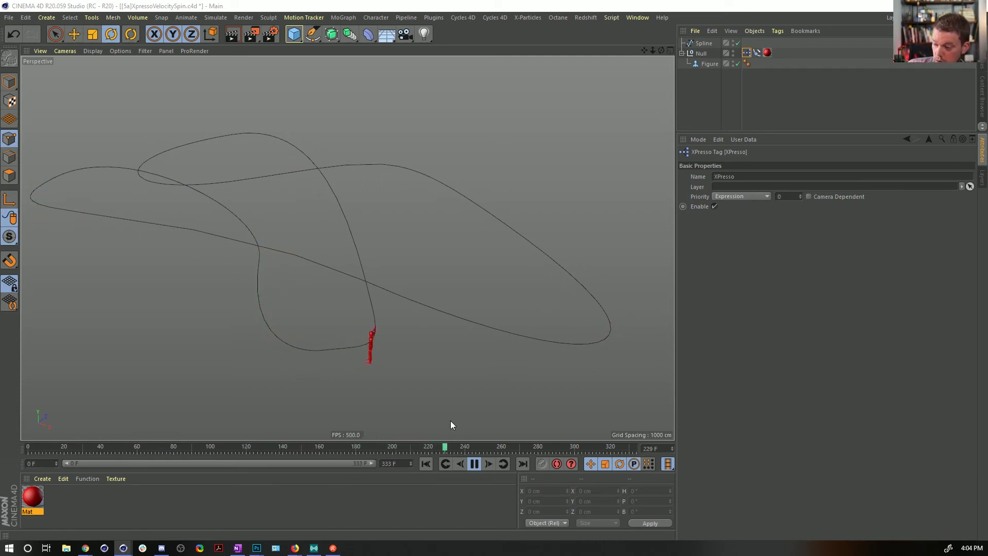
# - Try to recover the off-screen XPresso Editor through its window commands, including Maximize
pyautogui.rightClick(124, 549)
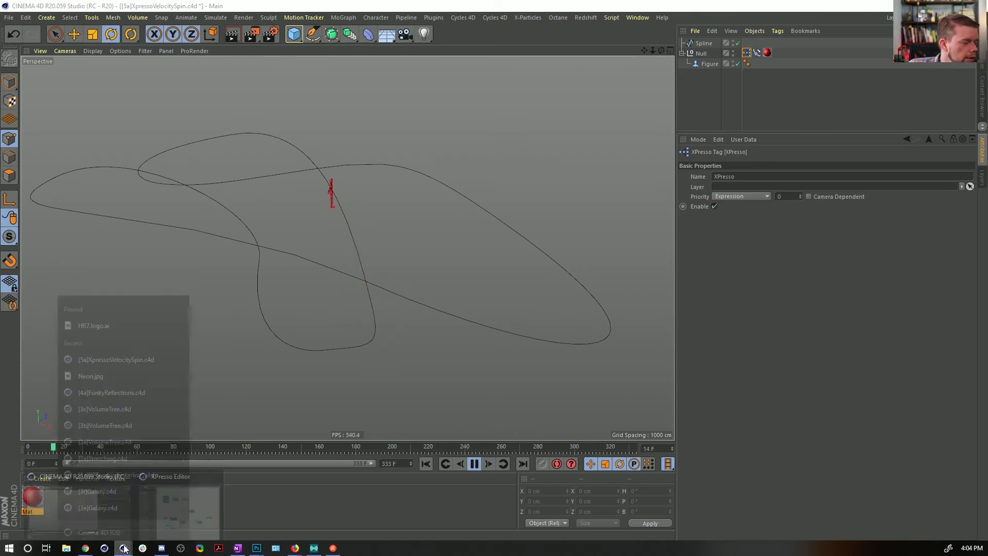
pyautogui.click(124, 550)
pyautogui.rightClick(166, 512)
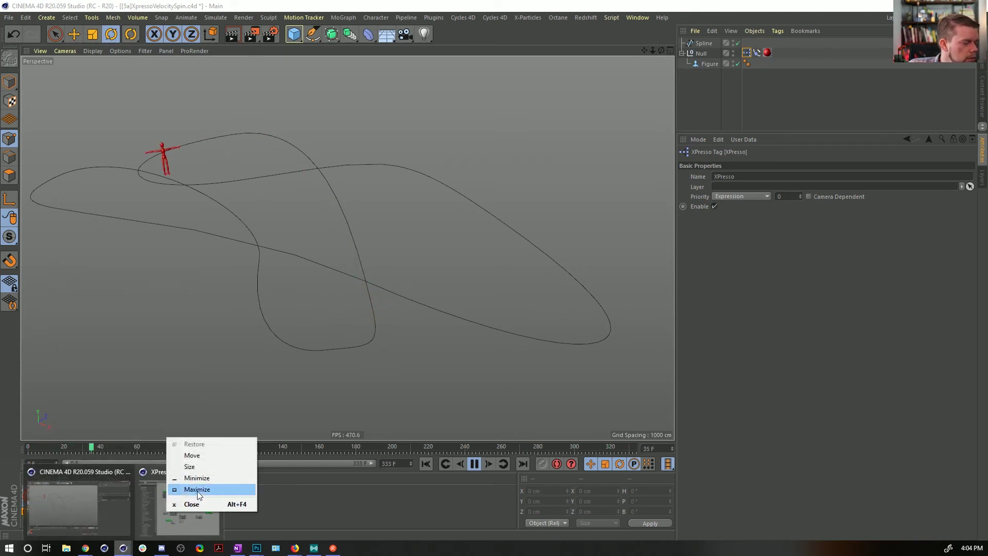
pyautogui.rightClick(123, 549)
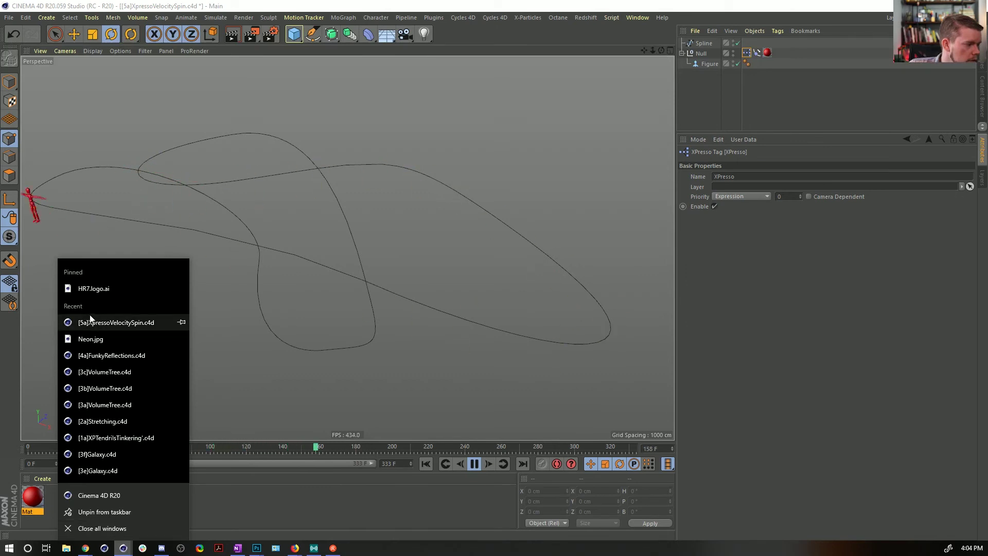
pyautogui.click(254, 506)
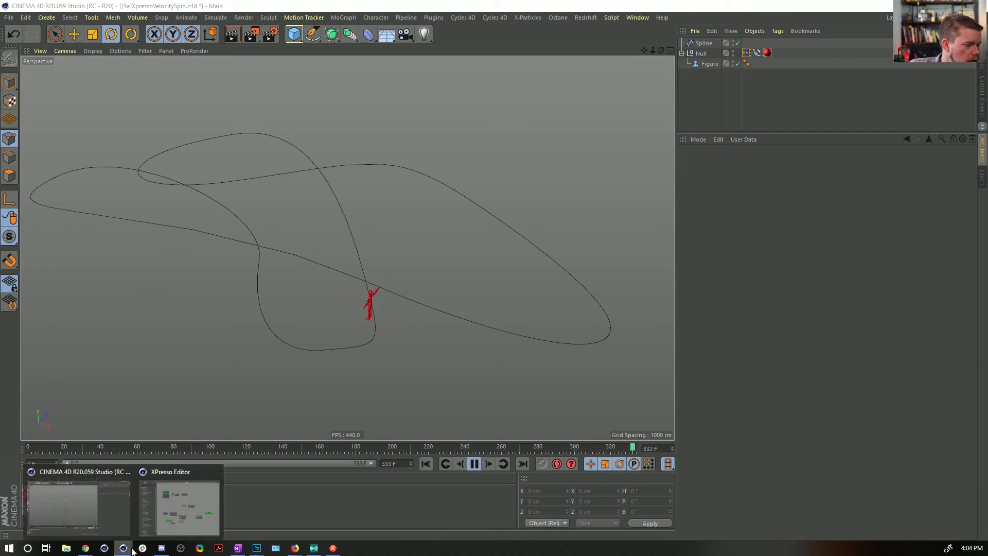
pyautogui.moveTo(125, 549)
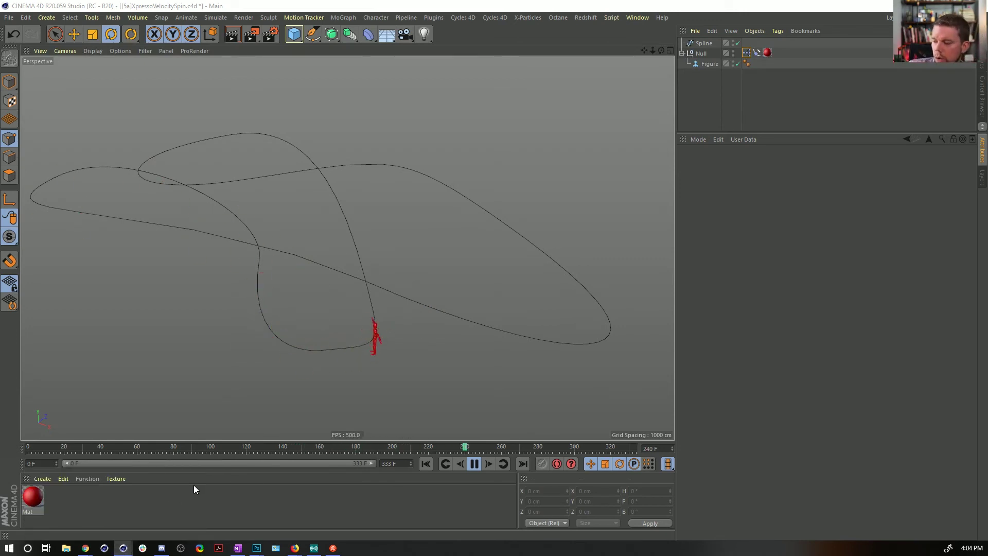
# - Close the off-screen XPresso Editor, reopen it from the Null's XPresso tag, and place it over the viewport of the maximized main window
pyautogui.doubleClick(494, 6)
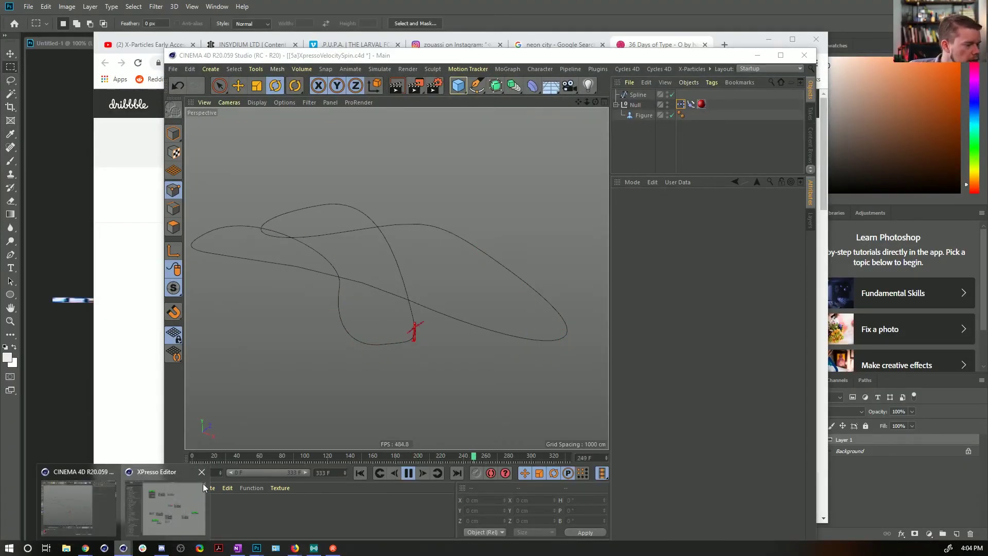
pyautogui.click(201, 471)
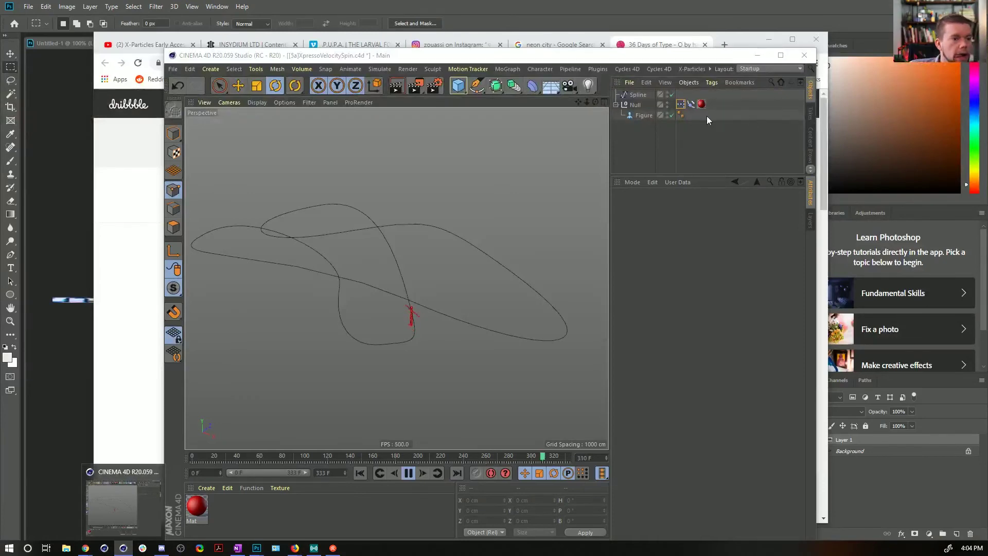
pyautogui.doubleClick(681, 104)
pyautogui.moveTo(673, 55); pyautogui.dragTo(684, 0)
pyautogui.moveTo(684, 99); pyautogui.dragTo(492, 82)
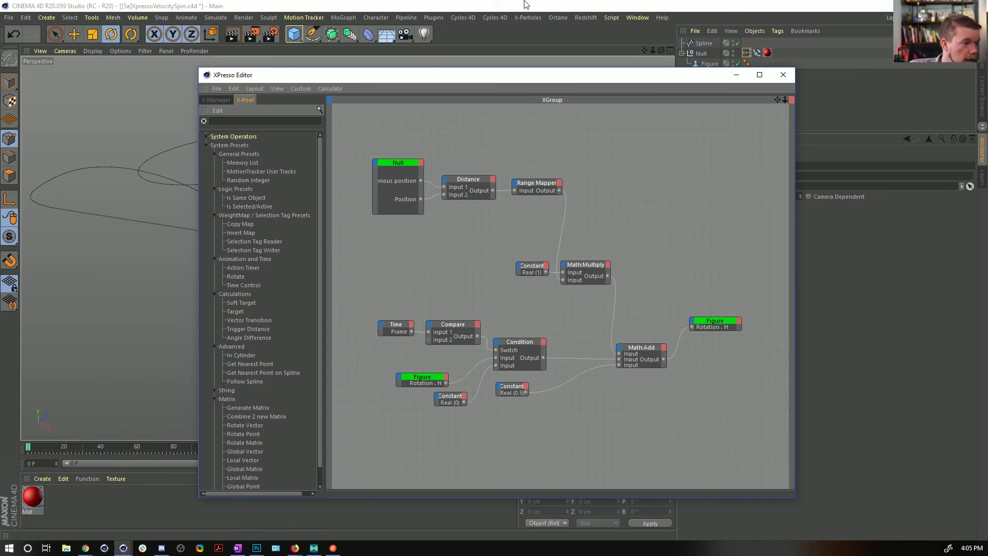
# - Minimize the XPresso Editor and bring it back in front of the main window
pyautogui.click(737, 75)
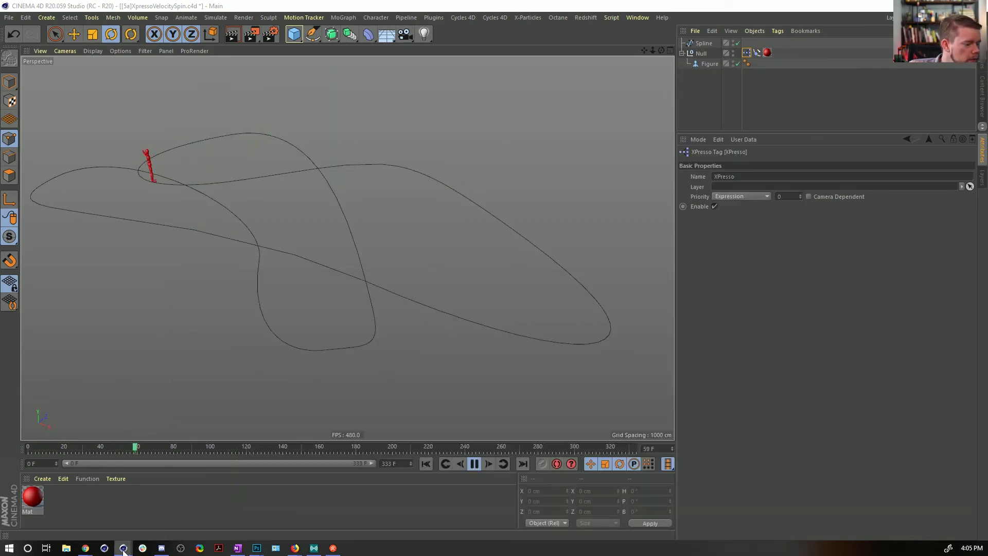
pyautogui.moveTo(125, 549)
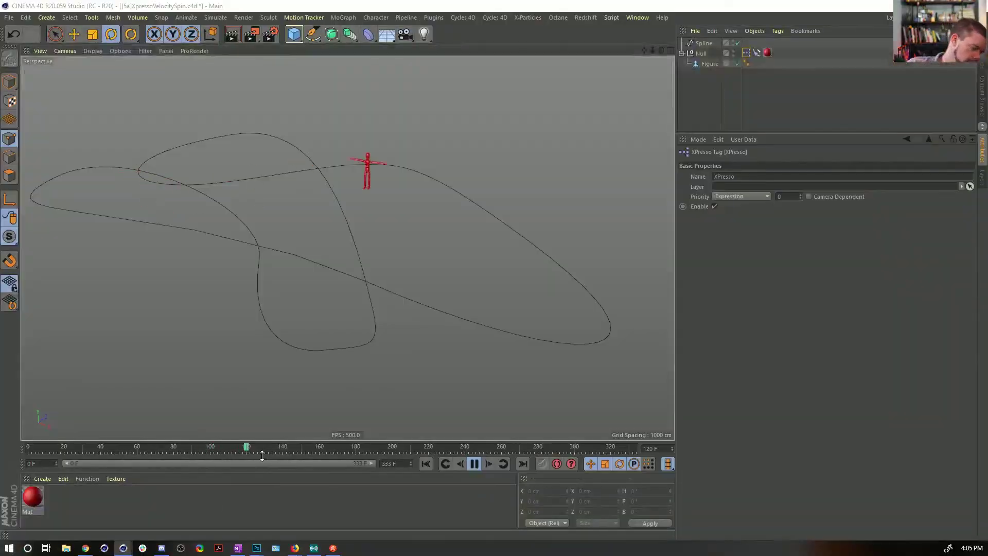
pyautogui.hotkey('alt', 'Tab')
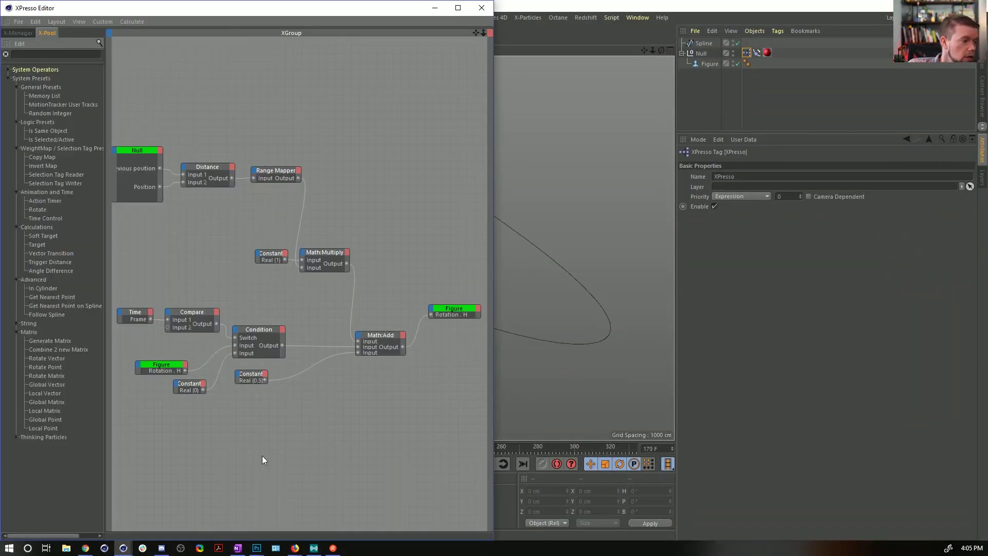
# - Snap the XPresso Editor to the left half of the screen, pull it back over the viewport, and close it
pyautogui.press('super+Left')
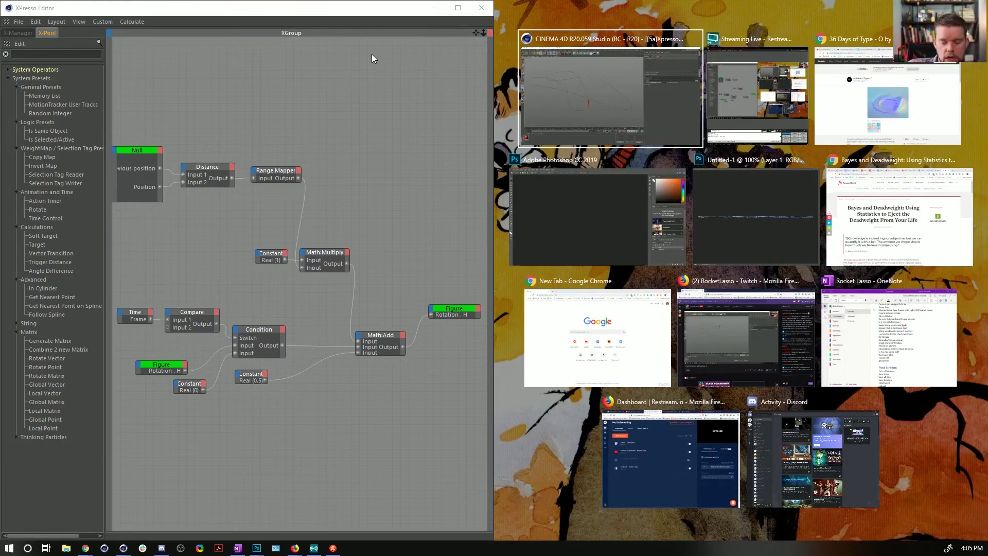
pyautogui.click(364, 17)
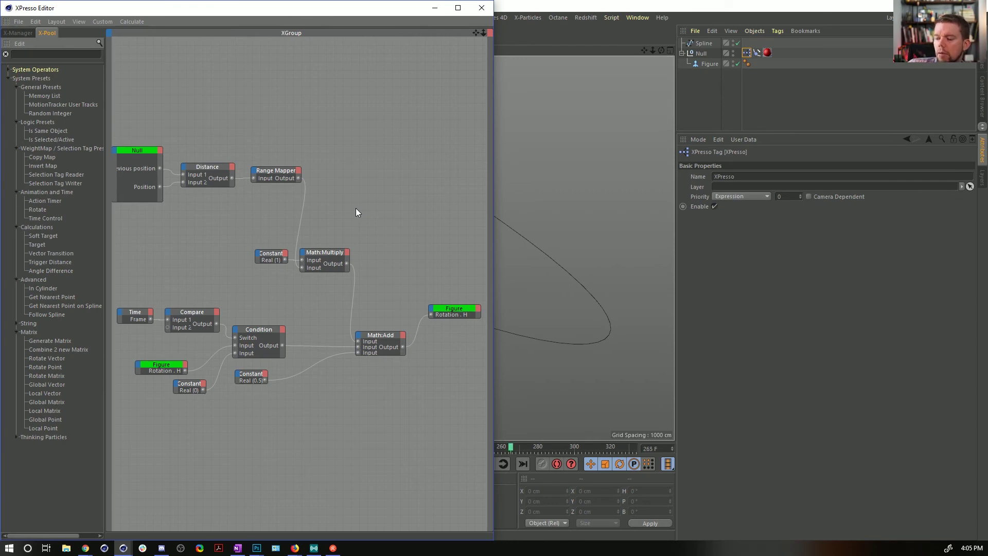
pyautogui.moveTo(375, 11); pyautogui.dragTo(605, 55)
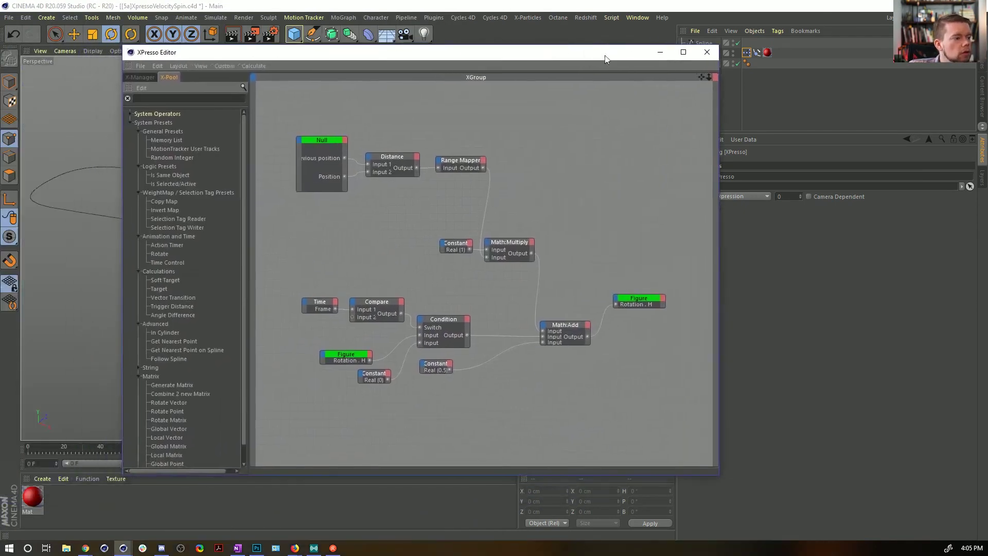
pyautogui.click(708, 54)
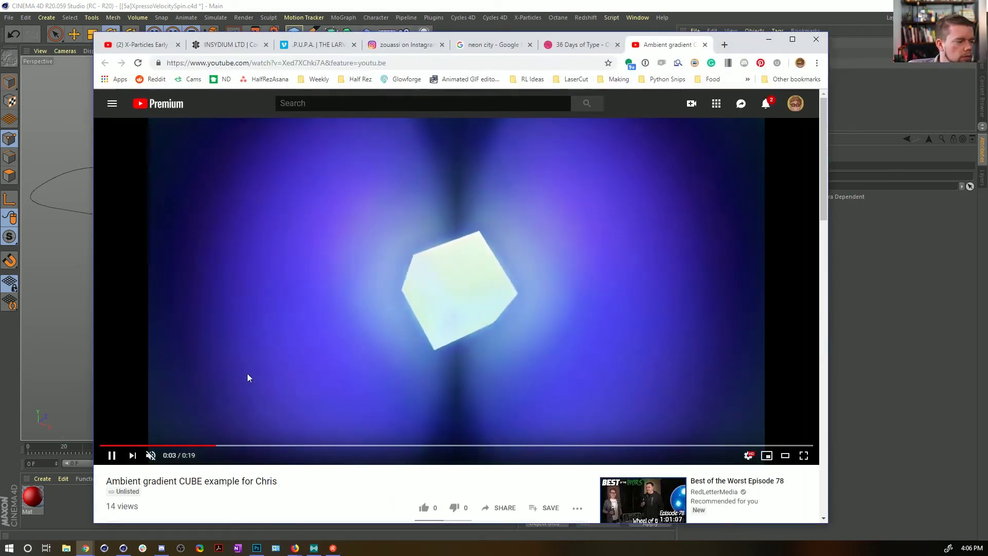
# - Watch the Ambient gradient CUBE example video in the browser and examine its page for details about the effect
pyautogui.scroll(-1, 323, 321)
pyautogui.scroll(-2, 323, 321)
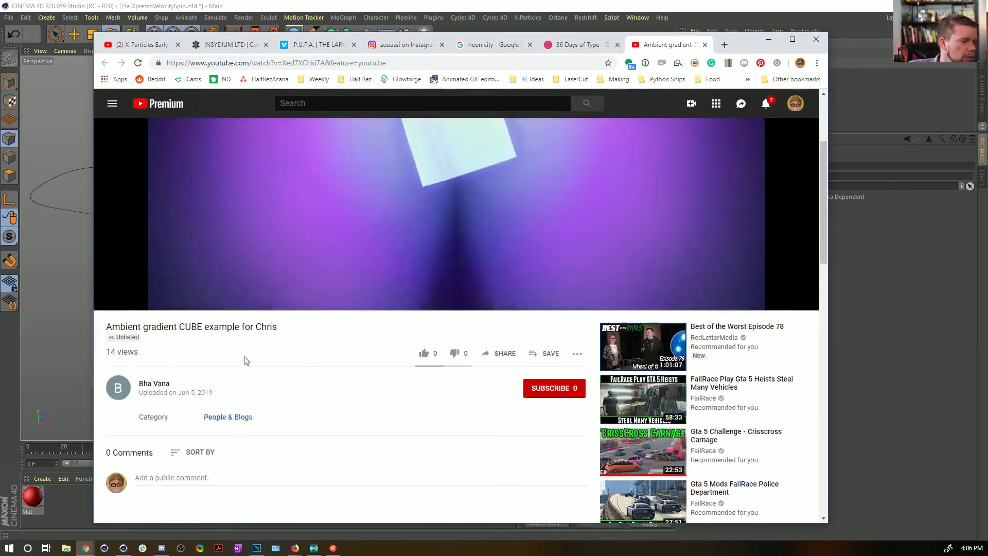
pyautogui.scroll(3, 270, 384)
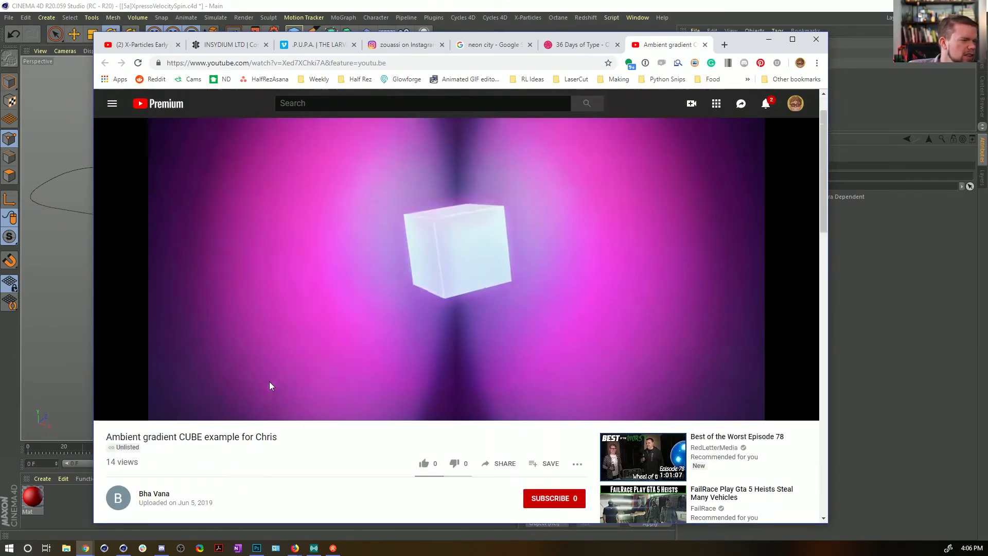
pyautogui.scroll(-4, 271, 386)
pyautogui.scroll(4, 271, 386)
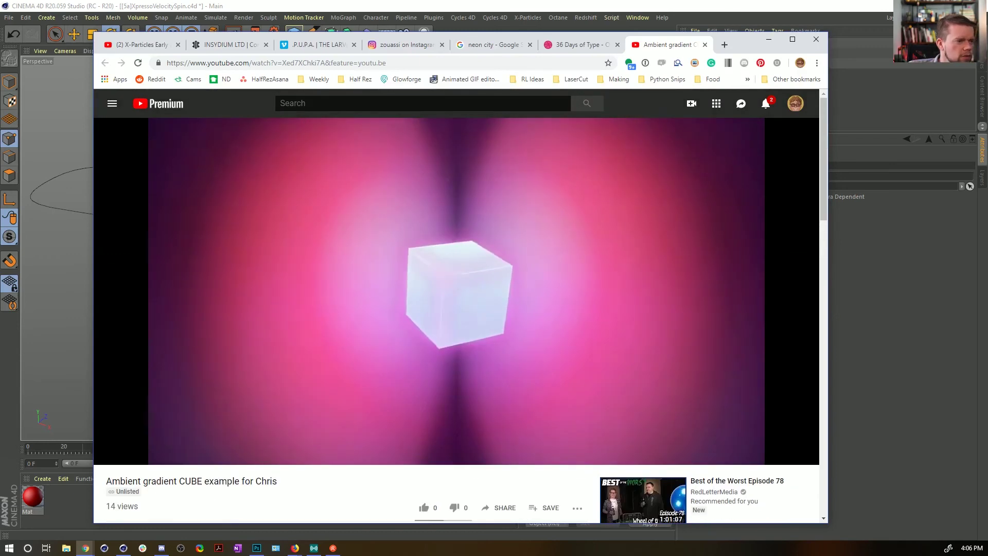
pyautogui.scroll(-3, 270, 384)
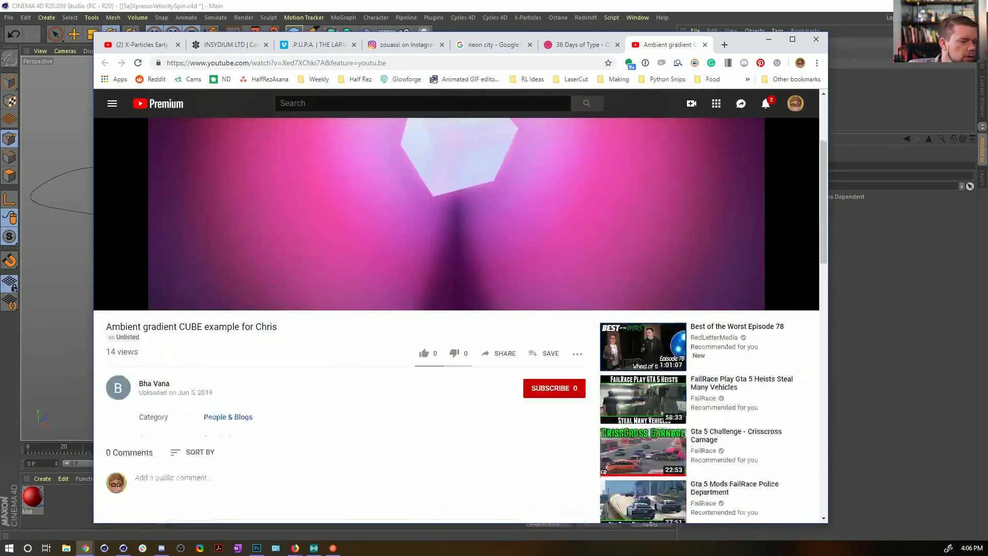
pyautogui.scroll(3, 270, 385)
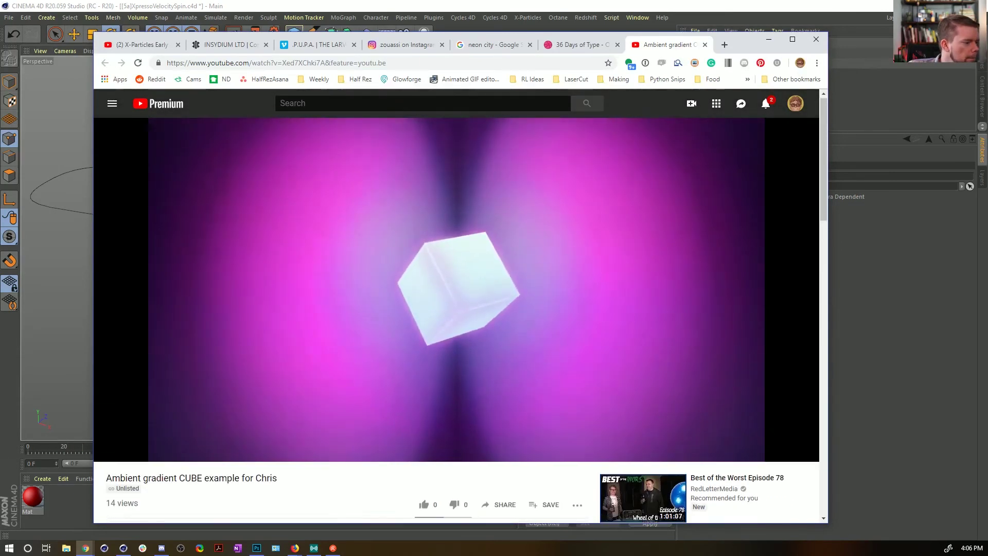
pyautogui.scroll(-3, 271, 386)
pyautogui.scroll(3, 269, 381)
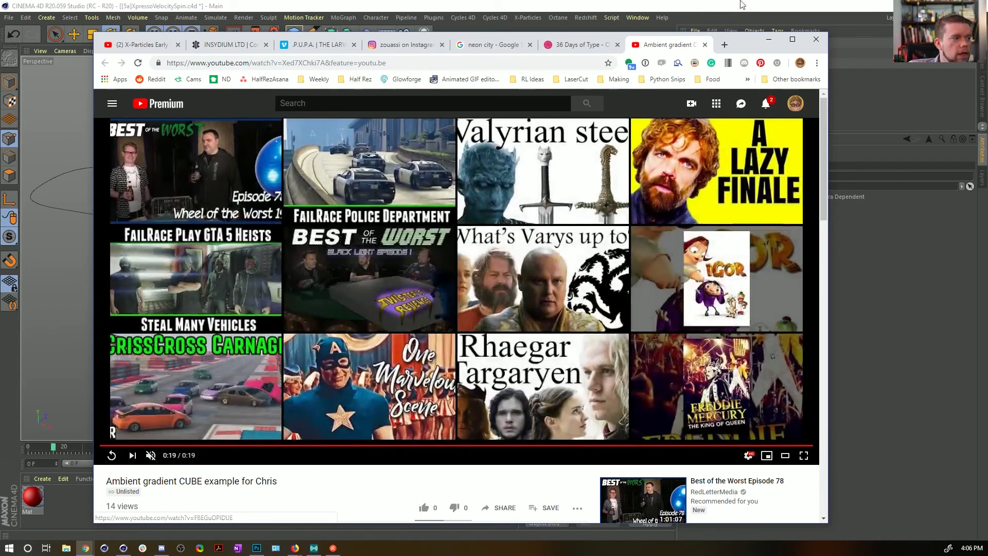
# - Switch back to Cinema 4D, stop the playback, and return the animation to frame 0
pyautogui.click(708, 13)
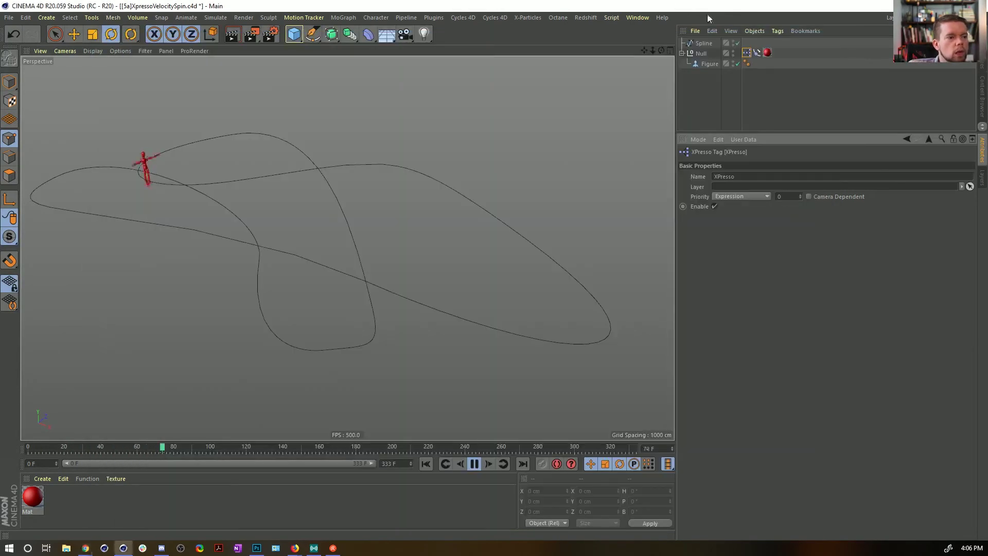
pyautogui.click(426, 464)
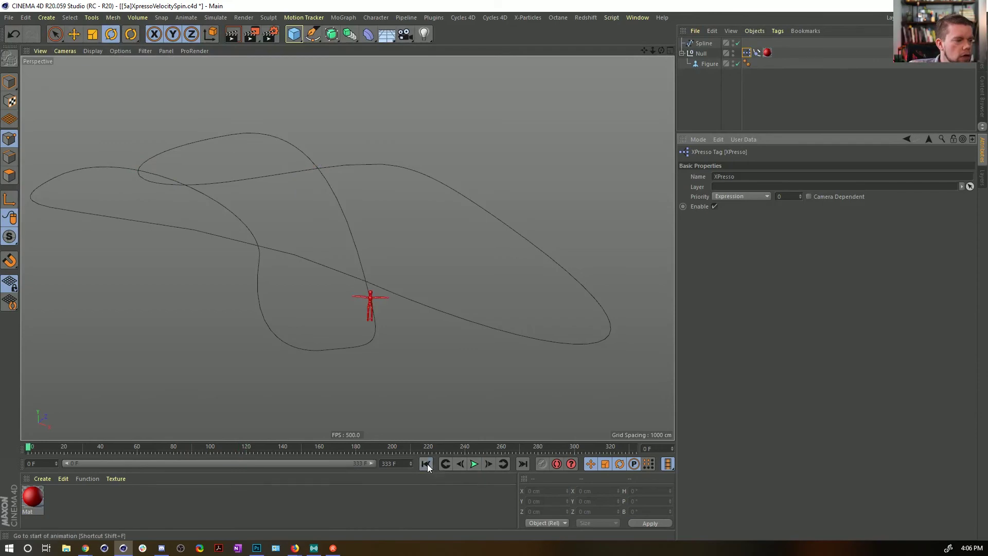
# - Switch to the browser and replay the Ambient gradient CUBE example video to study the glowing cube and its background
pyautogui.hotkey('alt', 'Tab')
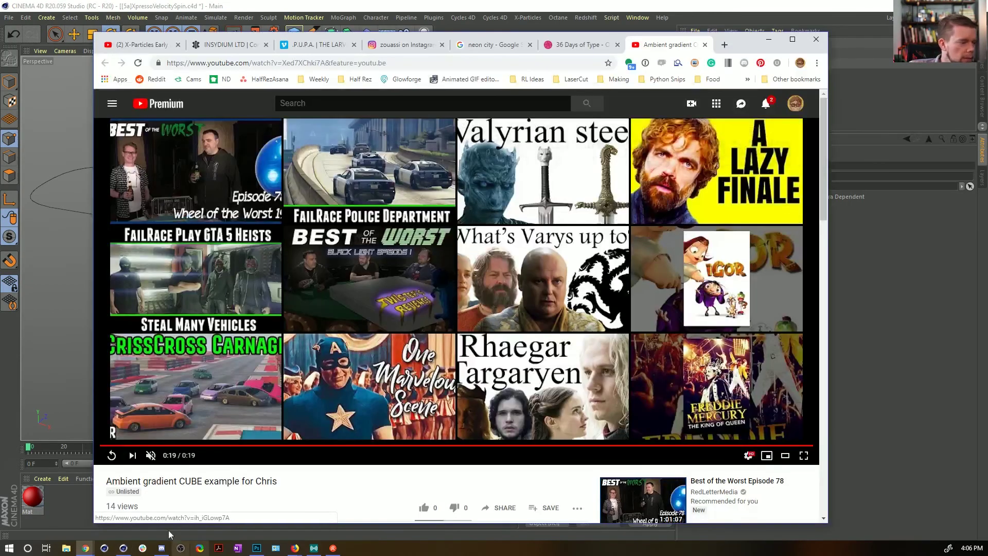
pyautogui.click(113, 458)
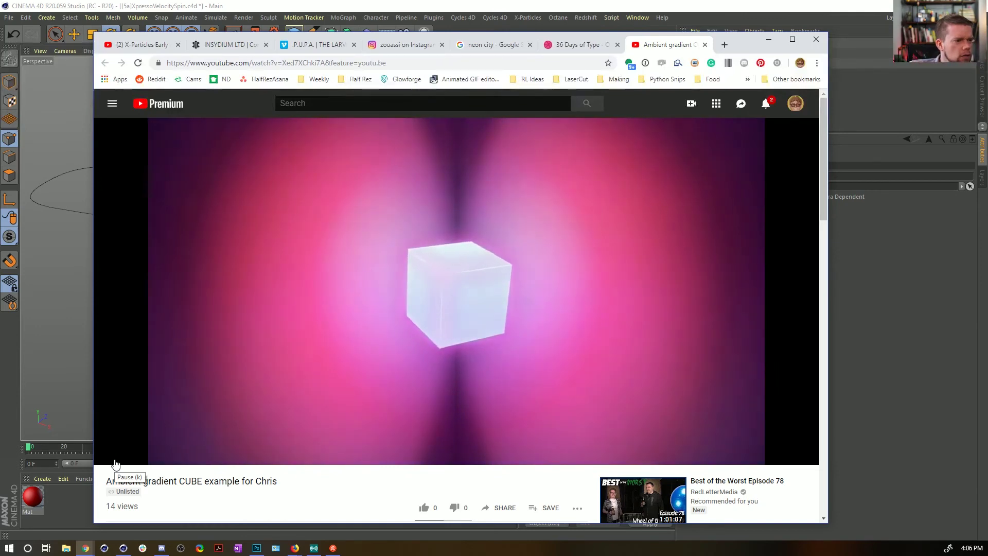
pyautogui.click(115, 463)
# - Switch back to Cinema 4D and create a new empty project
pyautogui.click(695, 4)
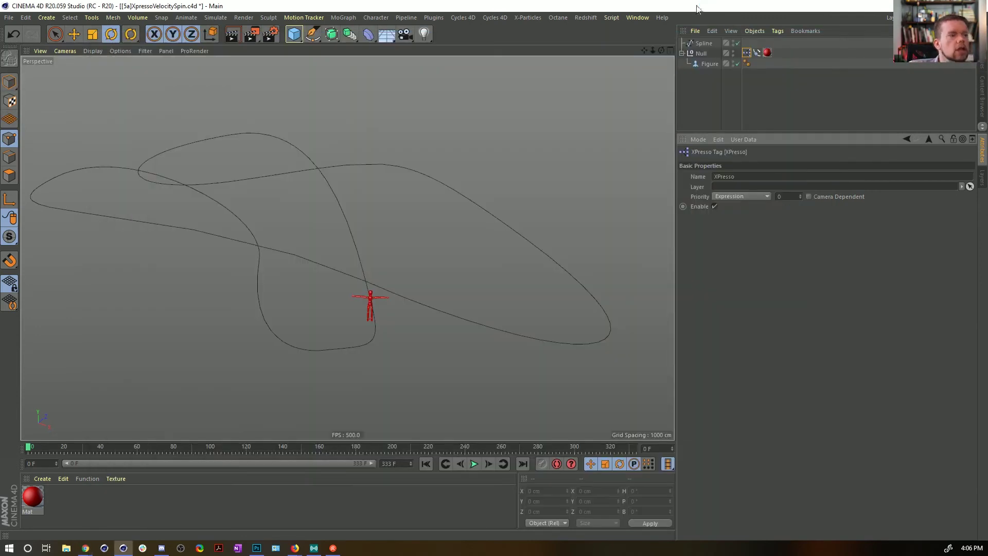
pyautogui.hotkey('ctrl', 'n')
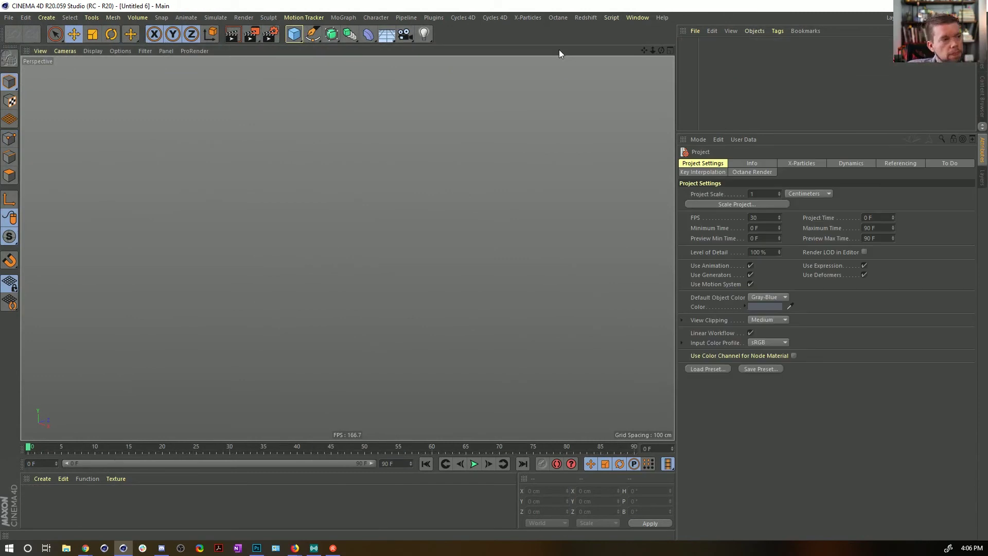
# - Add a cube primitive to the empty scene
pyautogui.click(294, 35)
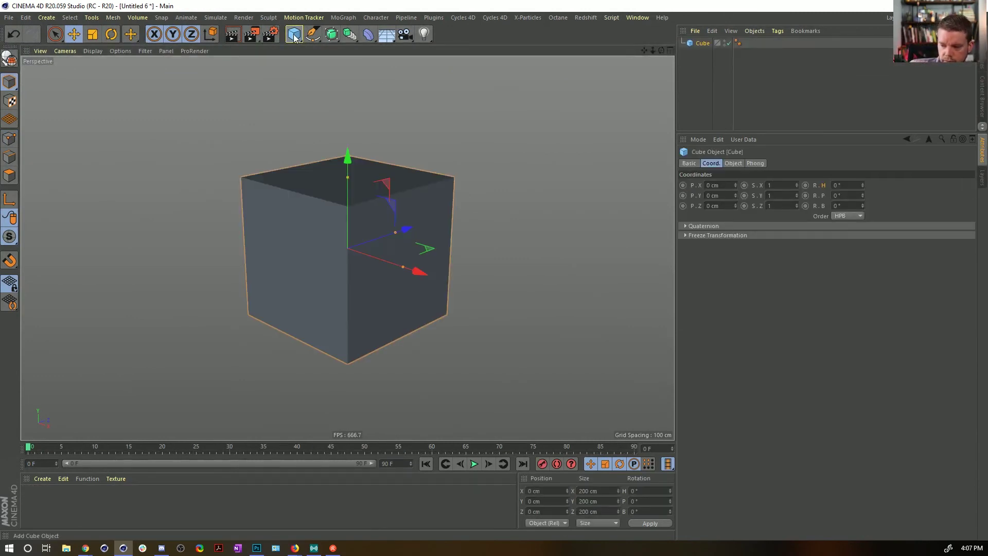
pyautogui.keyDown('alt'); pyautogui.moveTo(373, 191); pyautogui.dragTo(376, 259); pyautogui.keyUp('alt')
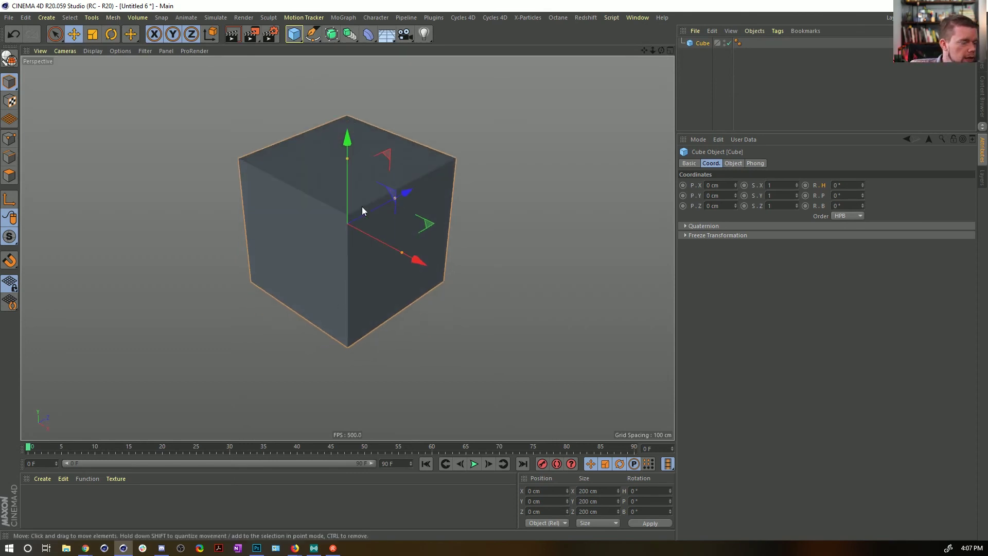
pyautogui.keyDown('alt'); pyautogui.moveTo(362, 206); pyautogui.dragTo(370, 198); pyautogui.keyUp('alt')
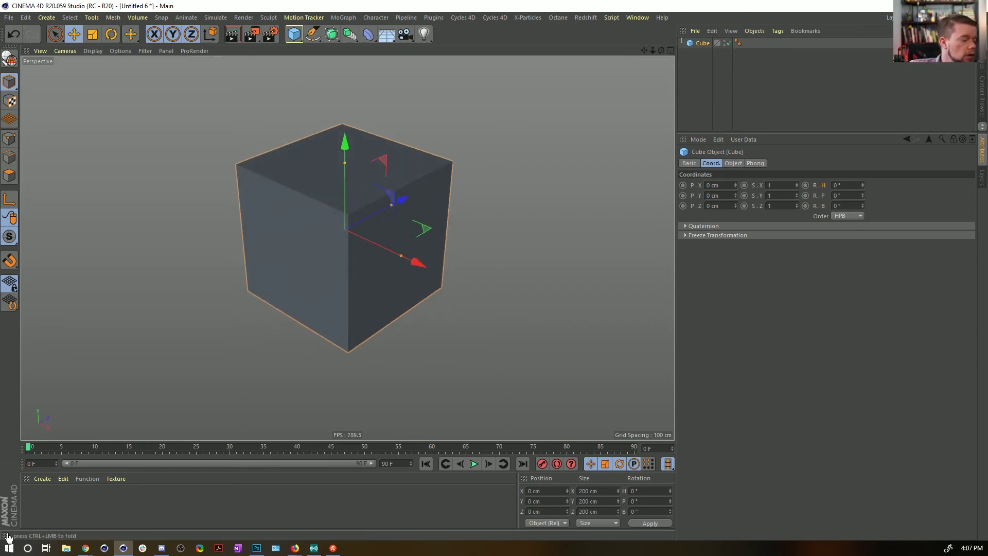
# - Create a new material with a Gradient shader as its Color texture and set the gradient type to 2D - Box
pyautogui.doubleClick(66, 511)
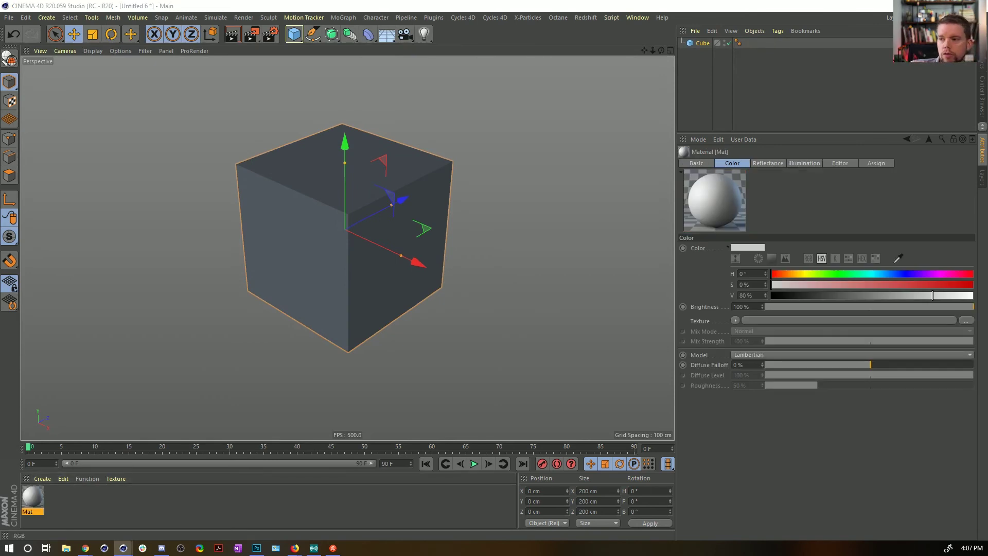
pyautogui.moveTo(538, 122); pyautogui.dragTo(722, 104)
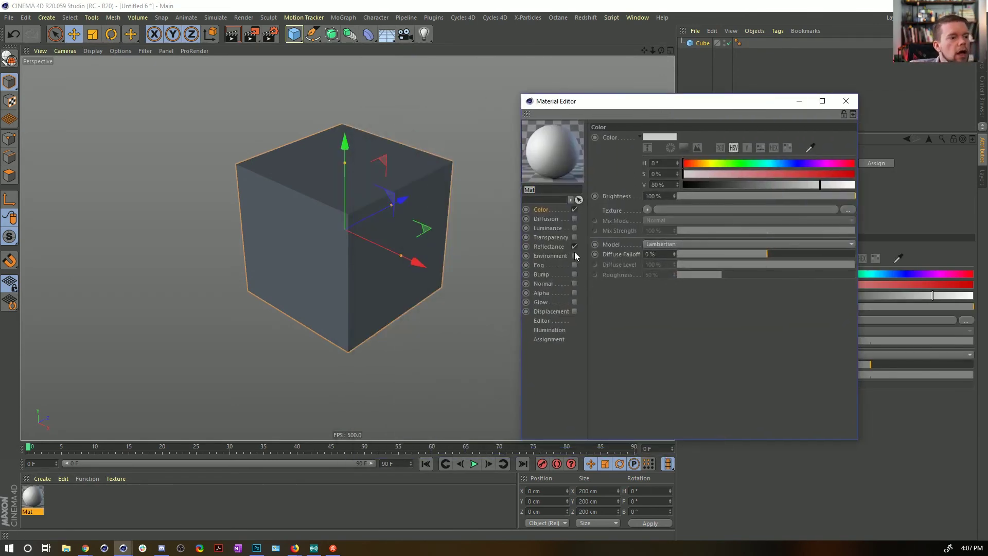
pyautogui.click(647, 209)
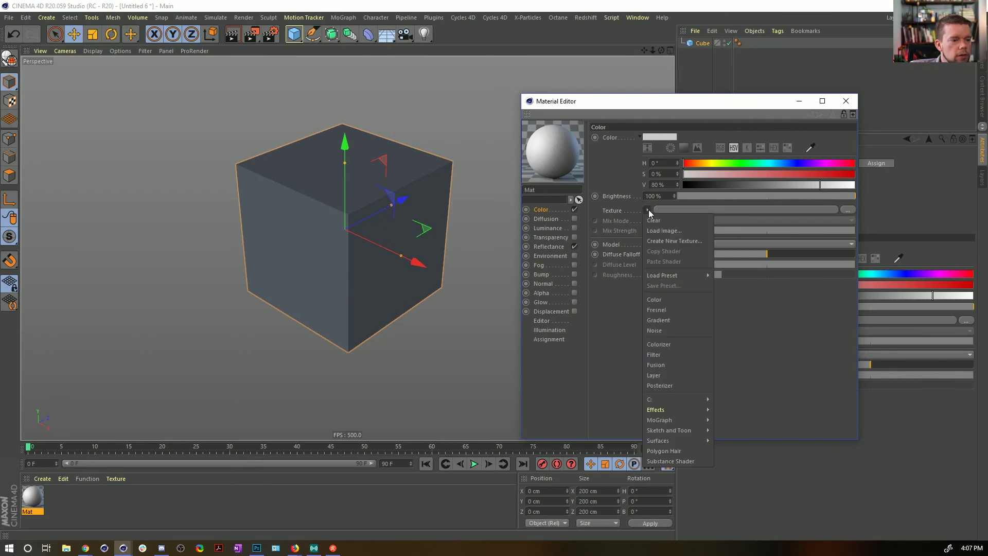
pyautogui.click(667, 323)
pyautogui.click(660, 233)
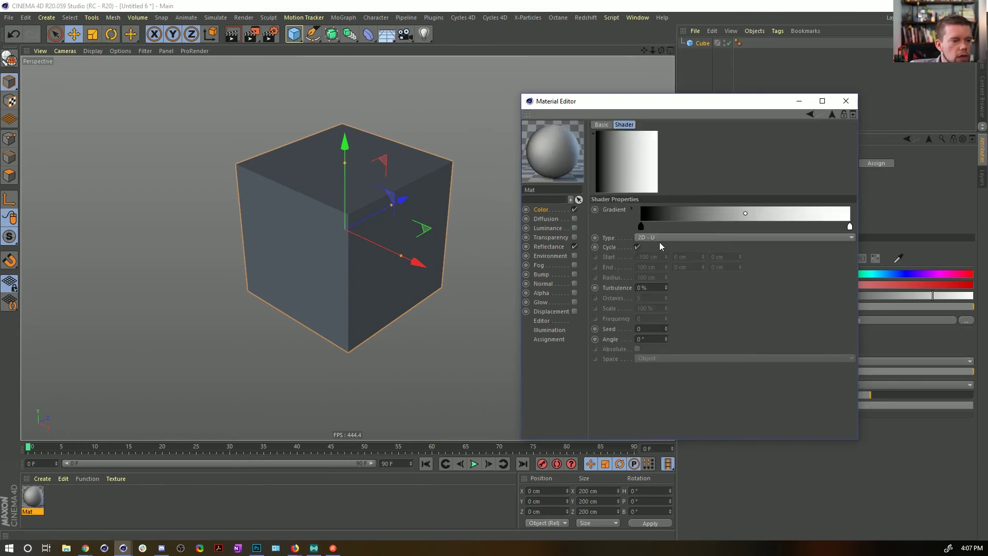
pyautogui.click(773, 237)
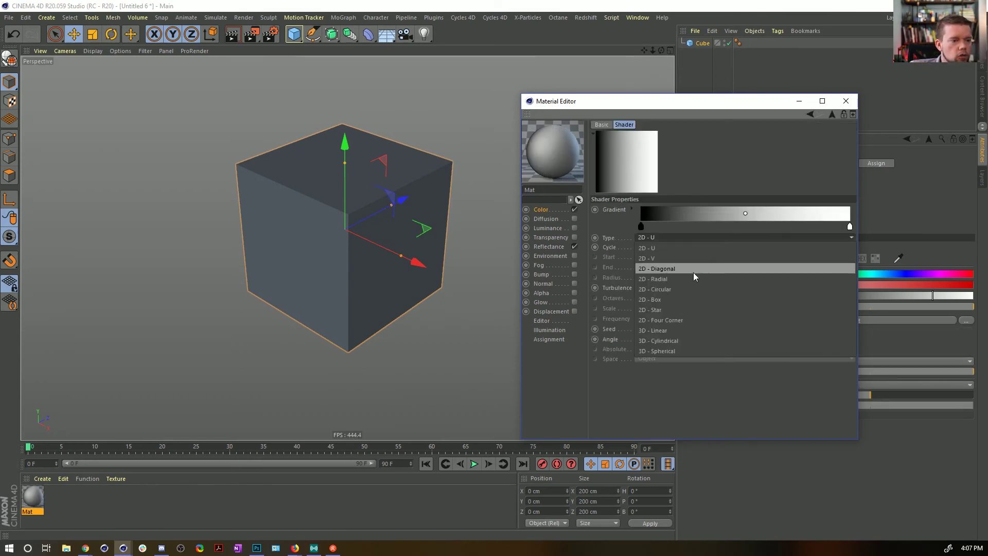
pyautogui.click(678, 299)
# - Try inverting the box gradient and moving its black knot inward, undo the knot move, and invert the gradient back
pyautogui.rightClick(646, 226)
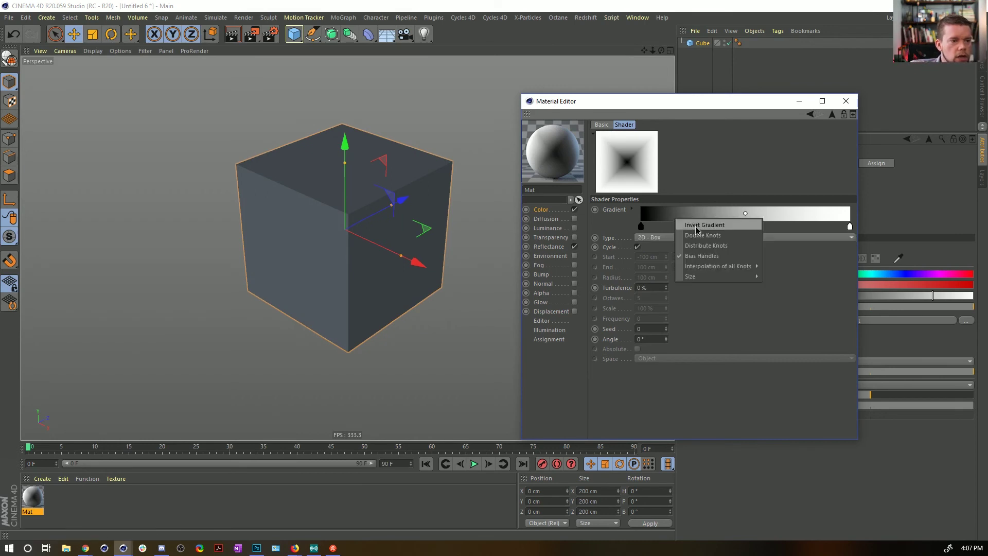
pyautogui.click(689, 223)
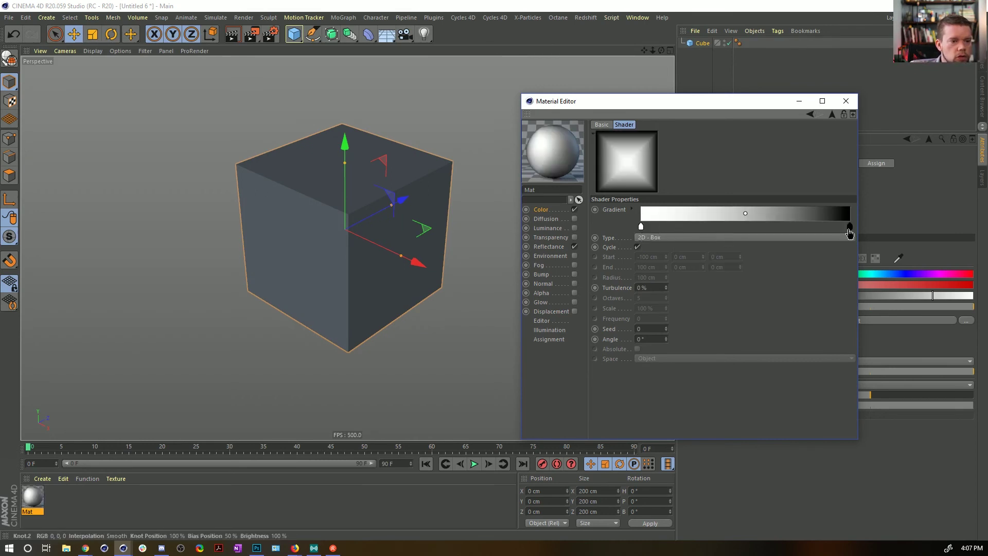
pyautogui.moveTo(849, 227); pyautogui.dragTo(660, 227)
pyautogui.hotkey('ctrl', 'z')
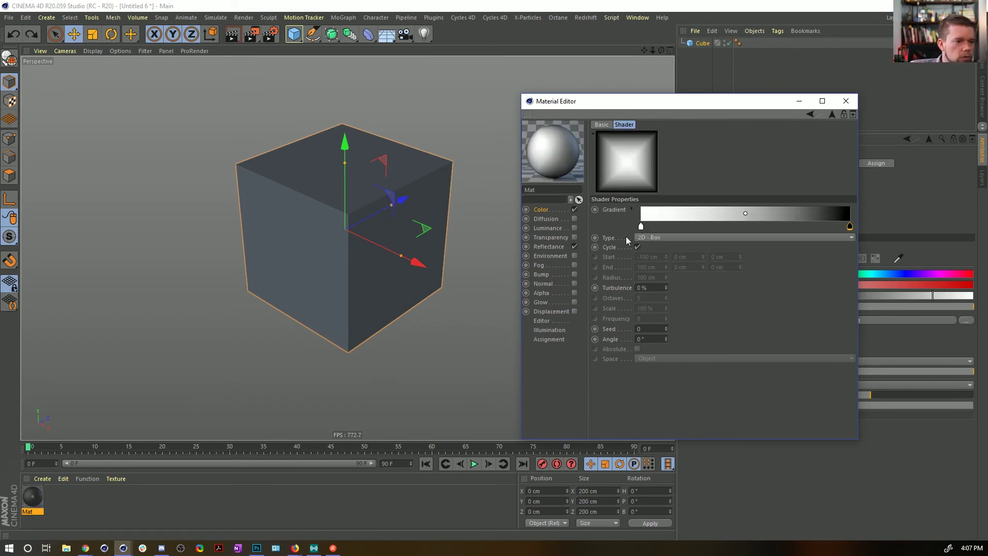
pyautogui.rightClick(669, 212)
pyautogui.click(683, 196)
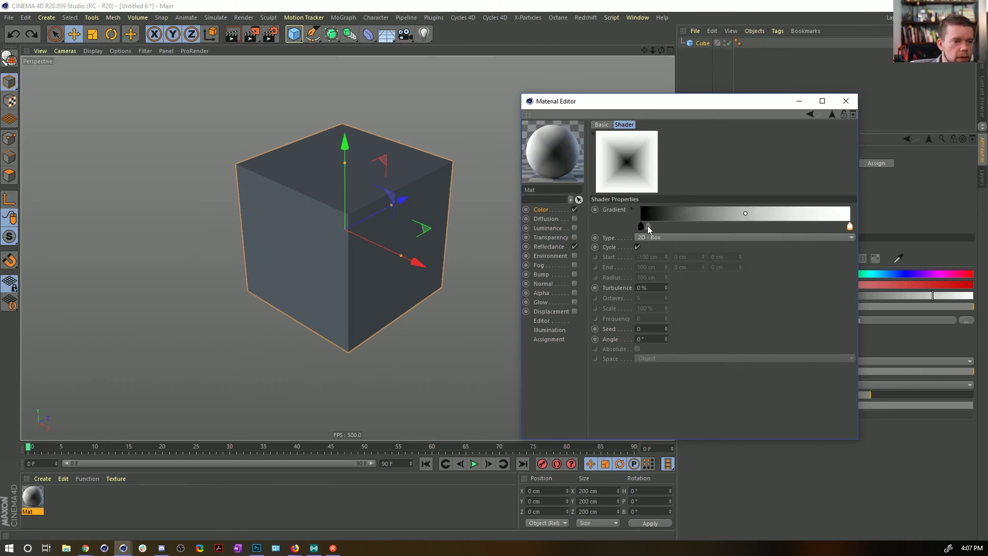
# - Move the gradient's black knot close to the white knot and apply the material to the cube
pyautogui.moveTo(642, 226); pyautogui.dragTo(840, 229)
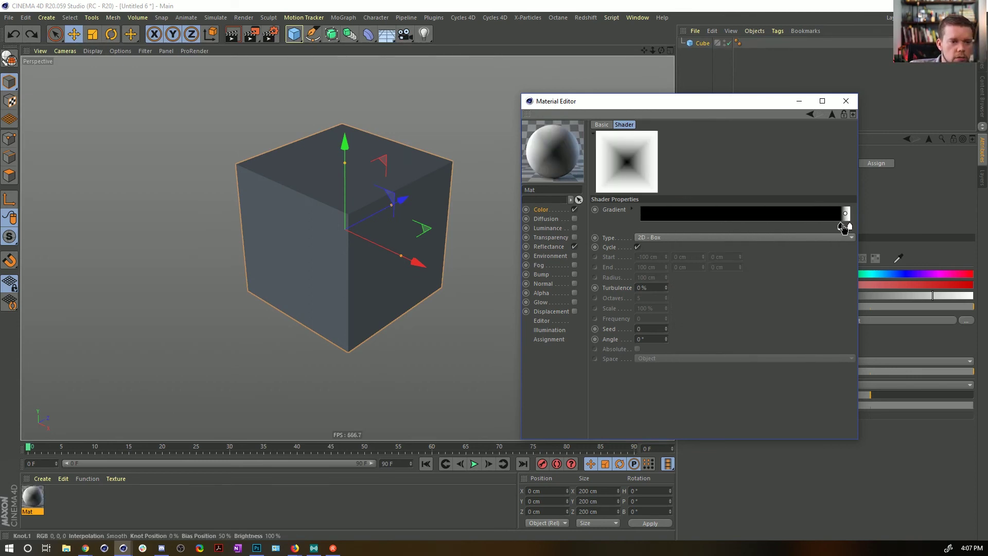
pyautogui.moveTo(32, 495); pyautogui.dragTo(452, 157)
pyautogui.click(759, 57)
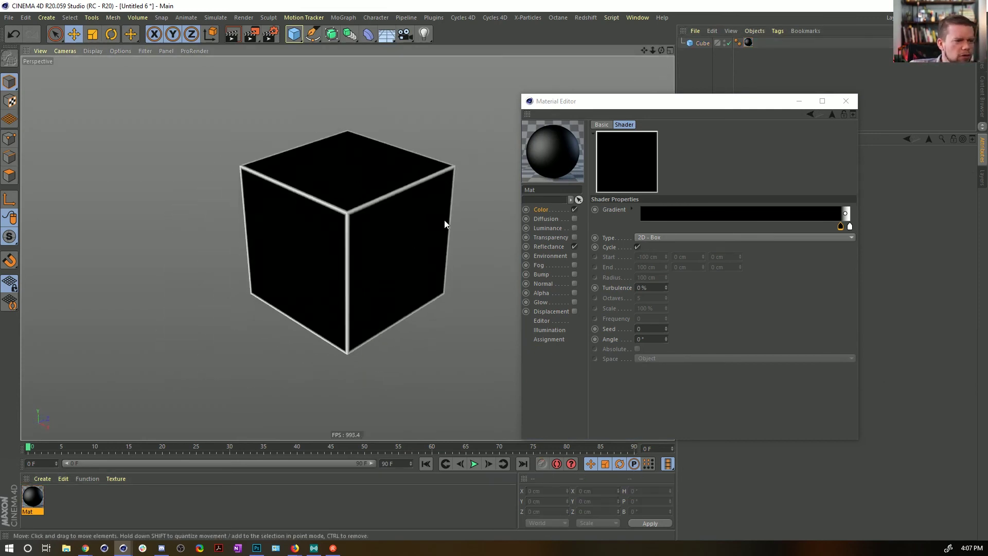
# - Shift the black knot slightly away from the white one, try darkening the white knot's color, and undo the darkening
pyautogui.moveTo(840, 226)
pyautogui.mouseDown()
pyautogui.moveTo(821, 230)
pyautogui.moveTo(851, 230)
pyautogui.moveTo(630, 238)
pyautogui.moveTo(808, 247)
pyautogui.moveTo(834, 225)
pyautogui.mouseUp()
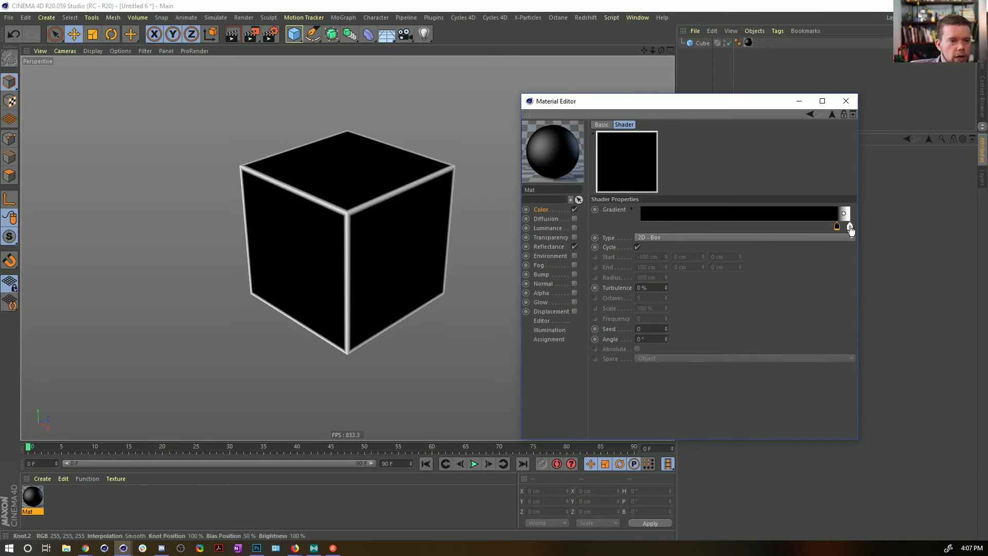
pyautogui.doubleClick(835, 225)
pyautogui.moveTo(863, 261); pyautogui.dragTo(824, 257)
pyautogui.click(832, 273)
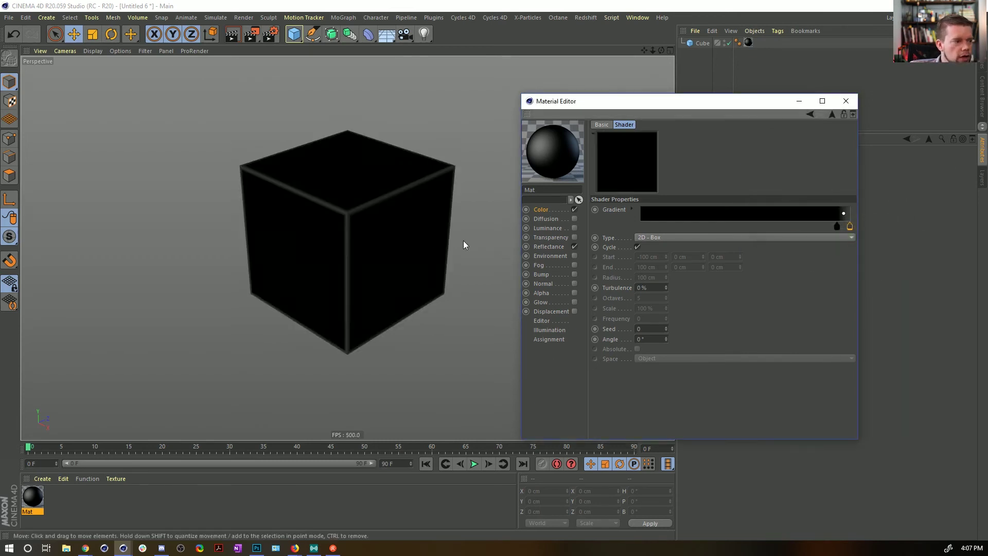
pyautogui.hotkey('ctrl', 'z')
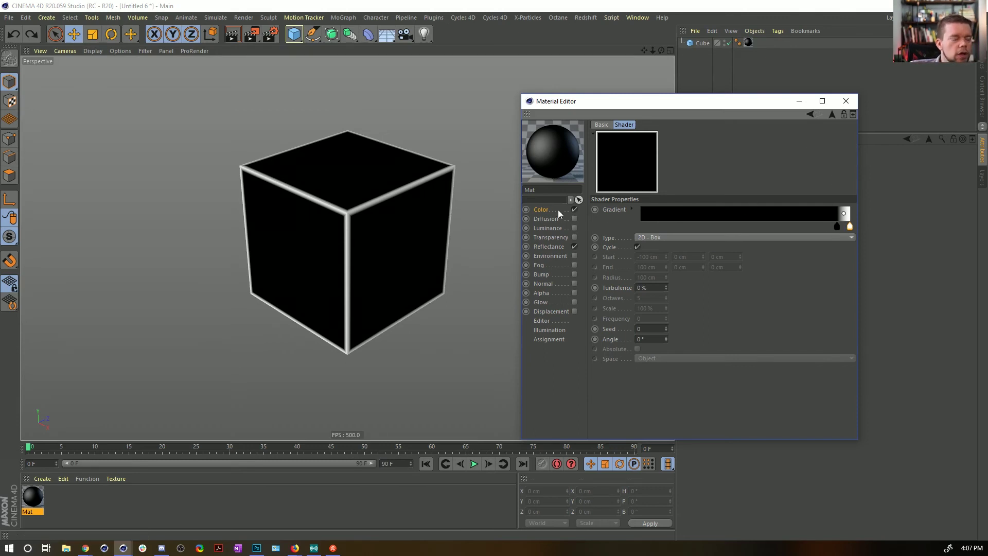
# - Replace the cube's gradient material with a new default material
pyautogui.click(846, 101)
pyautogui.click(702, 43)
pyautogui.click(748, 43)
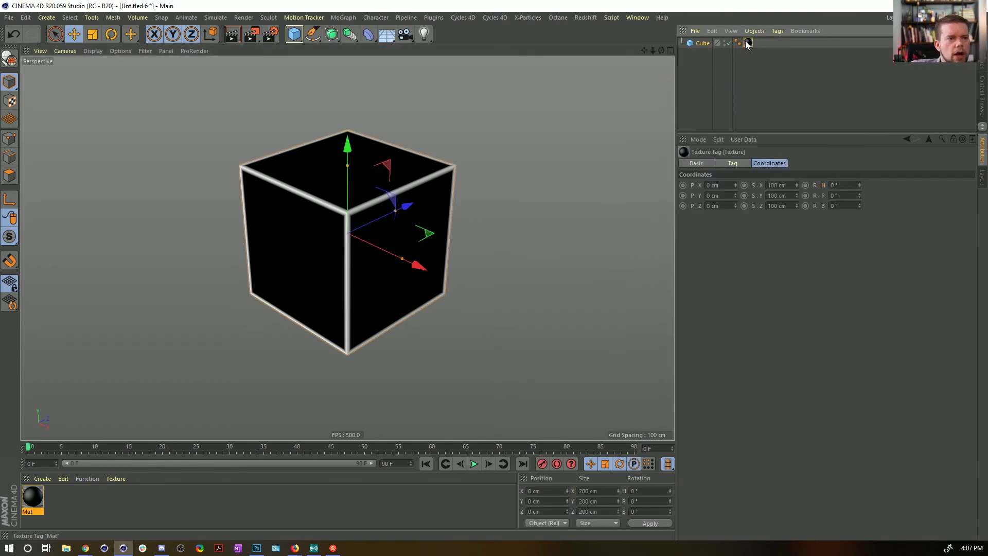
pyautogui.press('Delete')
pyautogui.doubleClick(44, 504)
pyautogui.moveTo(33, 498); pyautogui.dragTo(752, 46)
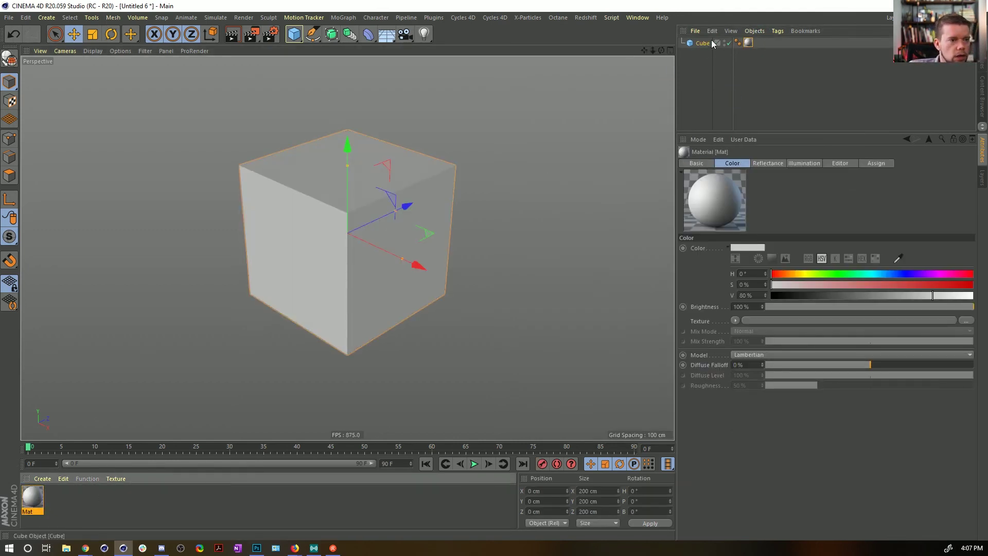
# - Create a second material, set its color value to 0% for black, and add it to the cube alongside the light one
pyautogui.doubleClick(58, 499)
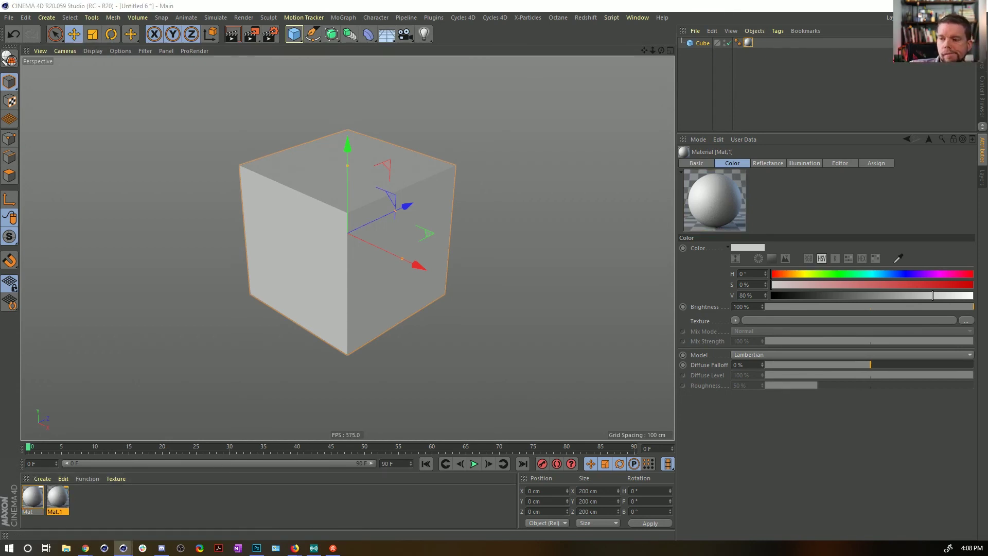
pyautogui.moveTo(932, 295); pyautogui.dragTo(770, 295)
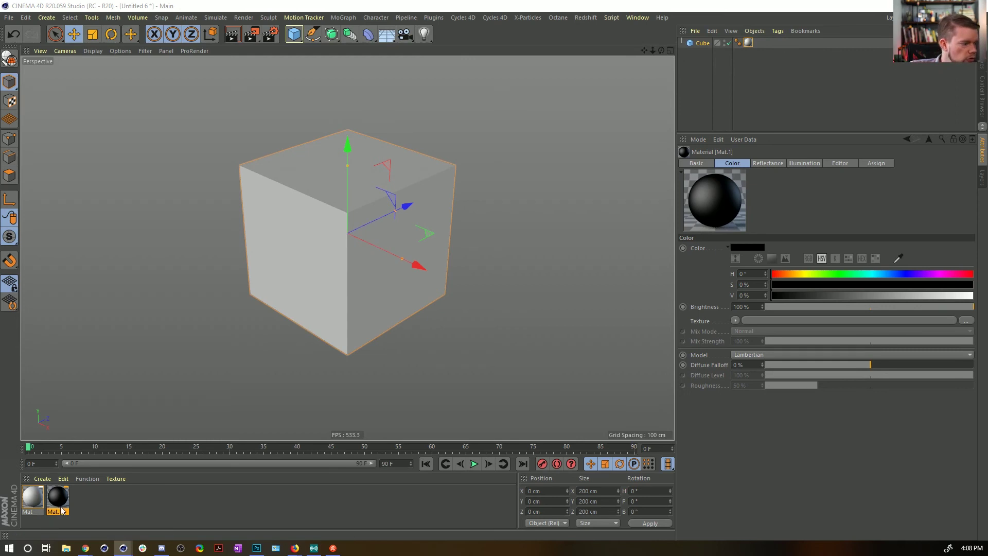
pyautogui.moveTo(58, 498); pyautogui.dragTo(765, 44)
pyautogui.click(369, 35)
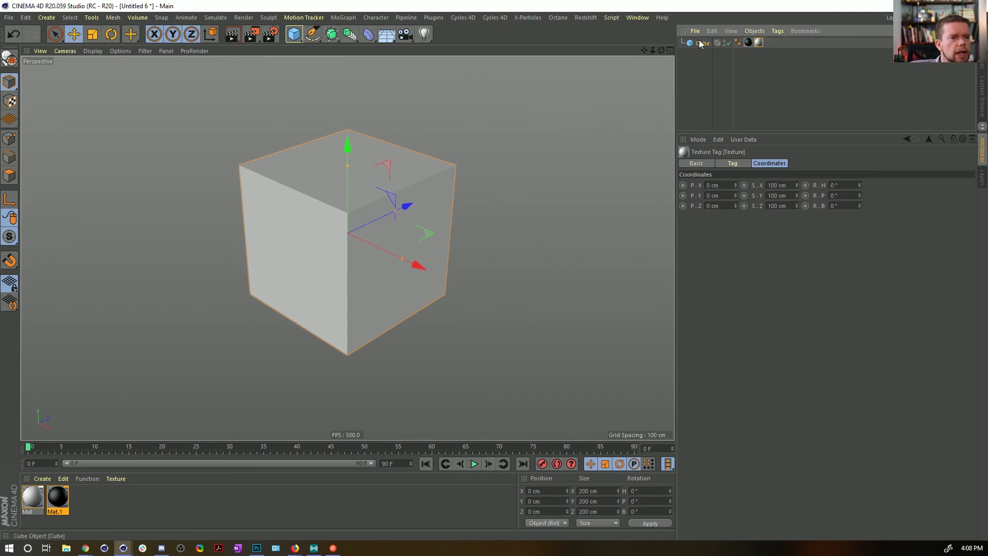
# - Delete both texture tags from the cube and apply only the black material to it
pyautogui.moveTo(777, 40); pyautogui.dragTo(747, 49)
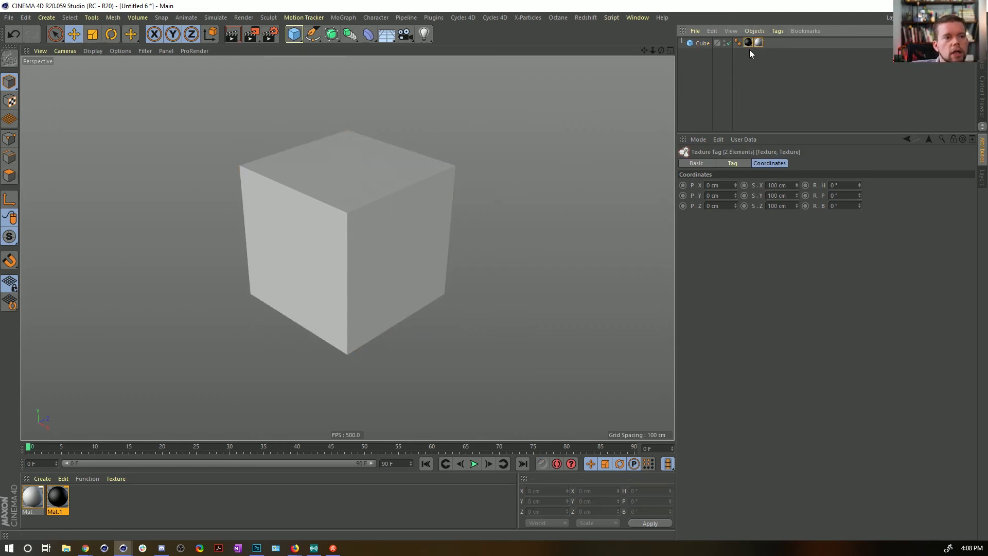
pyautogui.press('Delete')
pyautogui.click(701, 43)
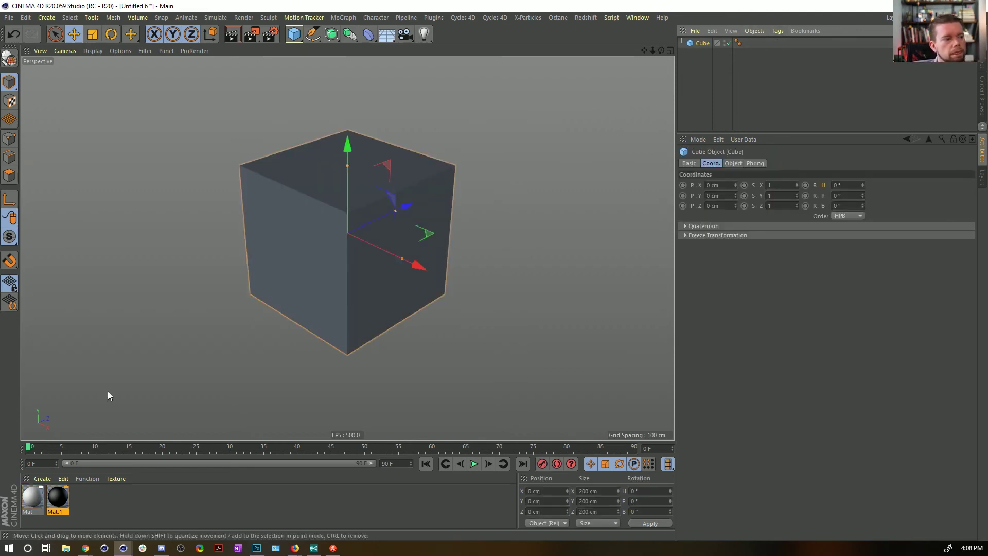
pyautogui.moveTo(62, 503); pyautogui.dragTo(704, 43)
# - Load the Proximal effect shader into the black material's Color texture and open the shader's settings
pyautogui.click(55, 504)
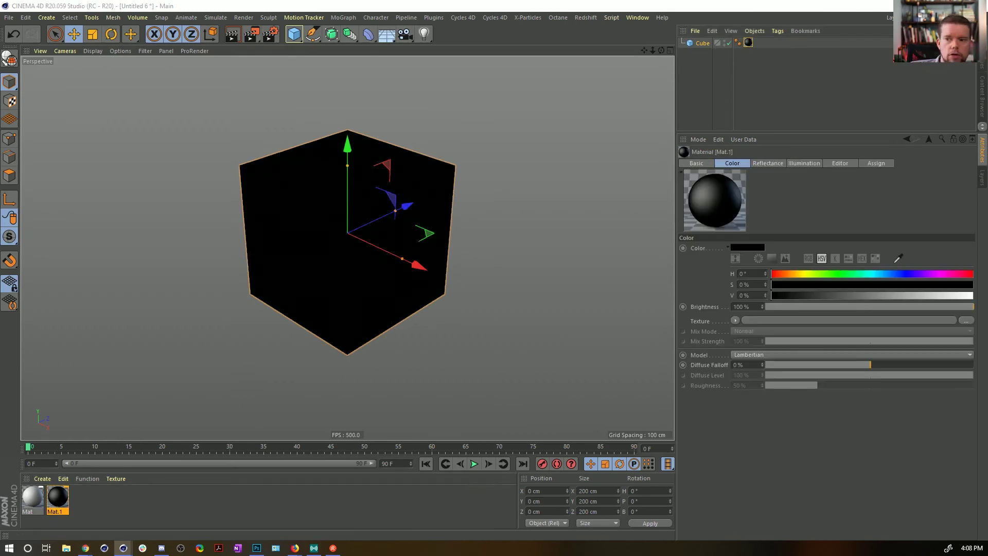
pyautogui.moveTo(446, 169); pyautogui.dragTo(408, 166)
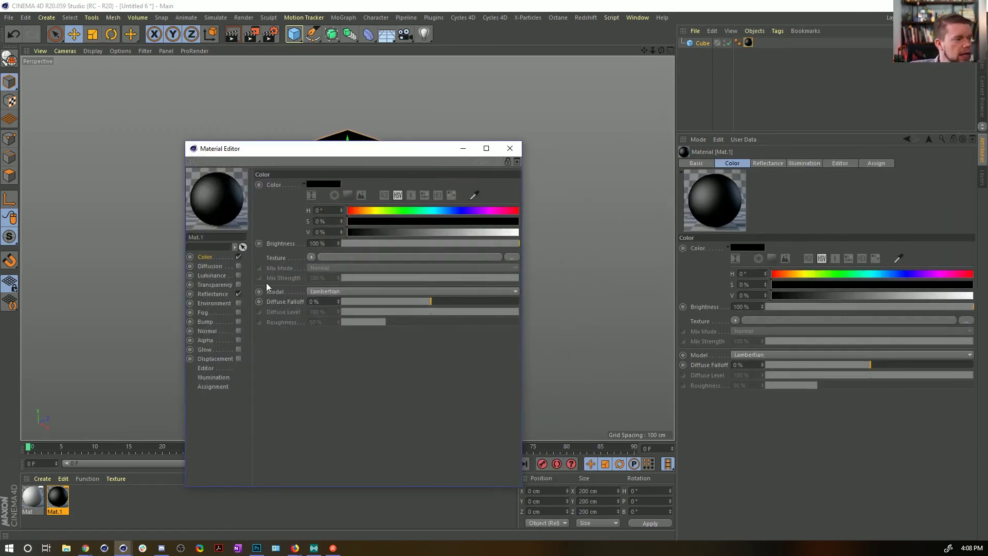
pyautogui.click(317, 261)
pyautogui.press('Escape')
pyautogui.click(311, 258)
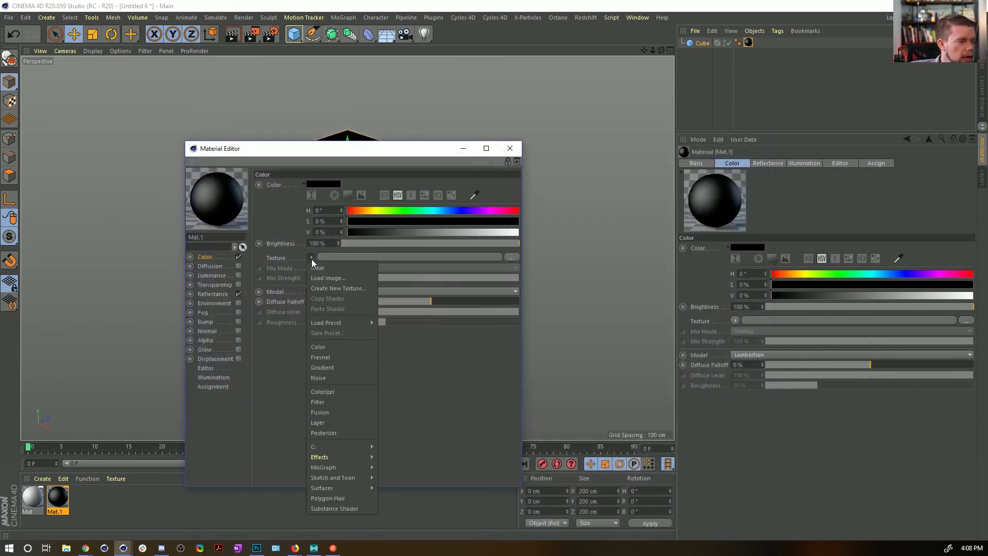
pyautogui.moveTo(341, 456)
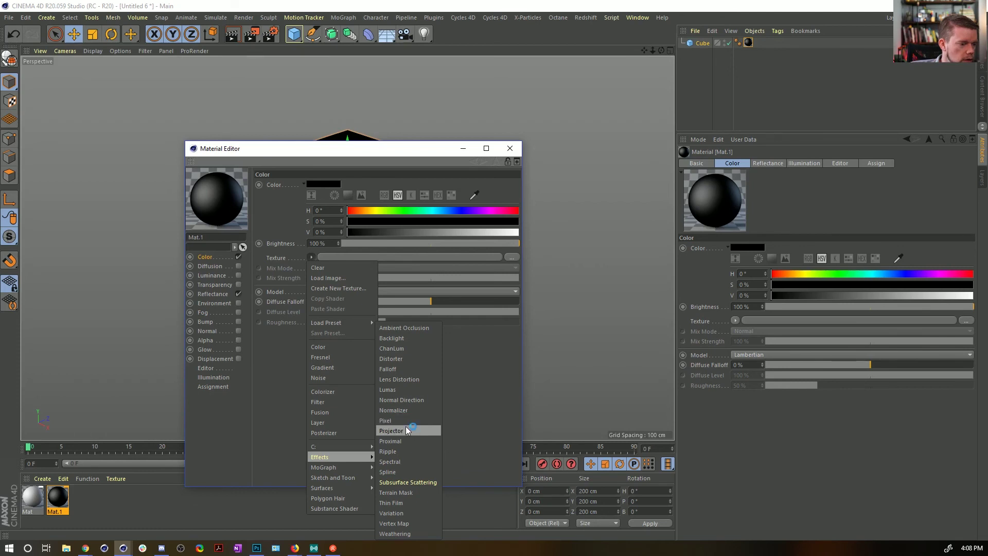
pyautogui.click(401, 441)
pyautogui.click(324, 277)
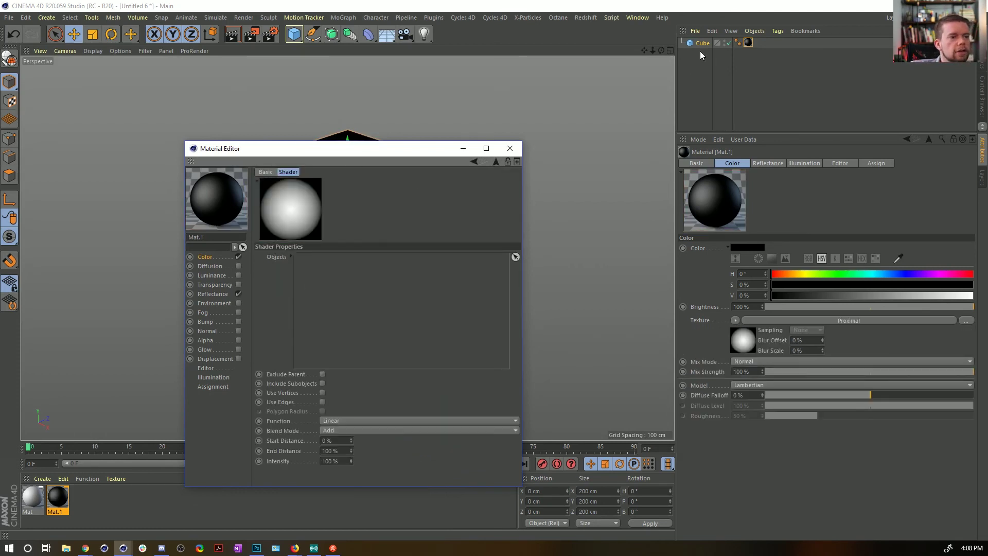
# - Add the cube to the Proximal shader's objects, enable Use Edges, and set the End Distance to 11%
pyautogui.moveTo(703, 43); pyautogui.dragTo(463, 276)
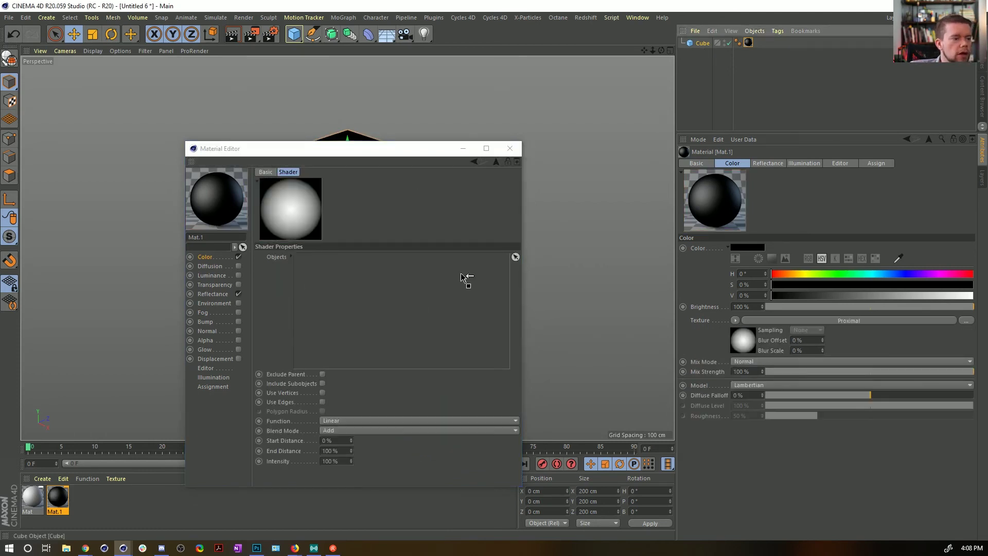
pyautogui.click(322, 402)
pyautogui.click(333, 451)
pyautogui.write('1')
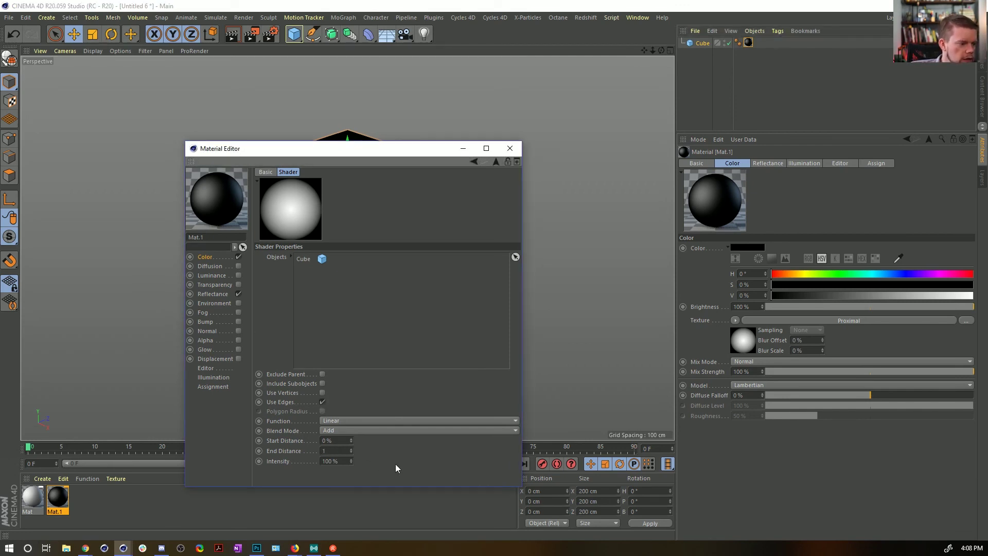
pyautogui.write('1')
pyautogui.press('Return')
# - Make the cube editable and set the Proximal shader's Blend Mode to Lighten
pyautogui.moveTo(378, 150); pyautogui.dragTo(715, 152)
pyautogui.click(702, 43)
pyautogui.press('c')
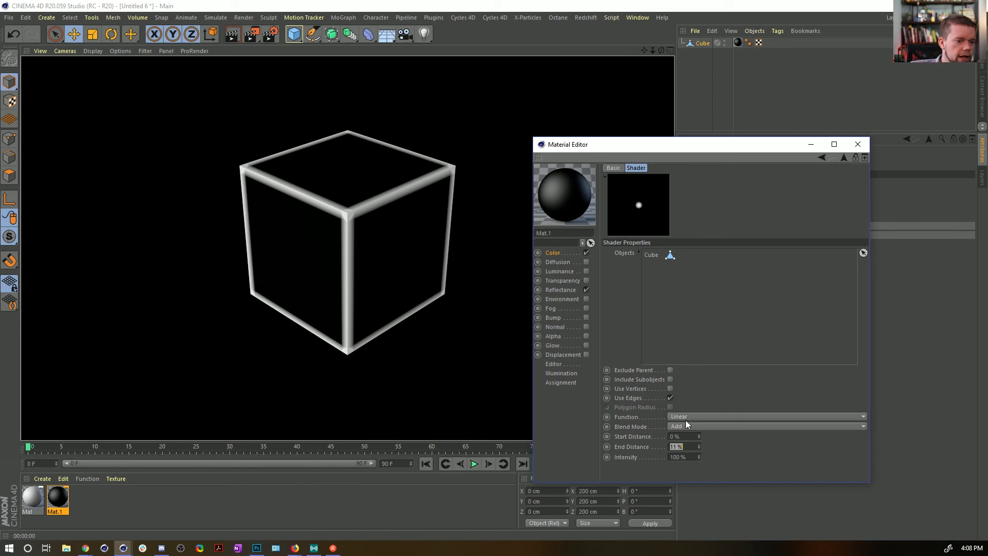
pyautogui.click(673, 427)
pyautogui.click(686, 433)
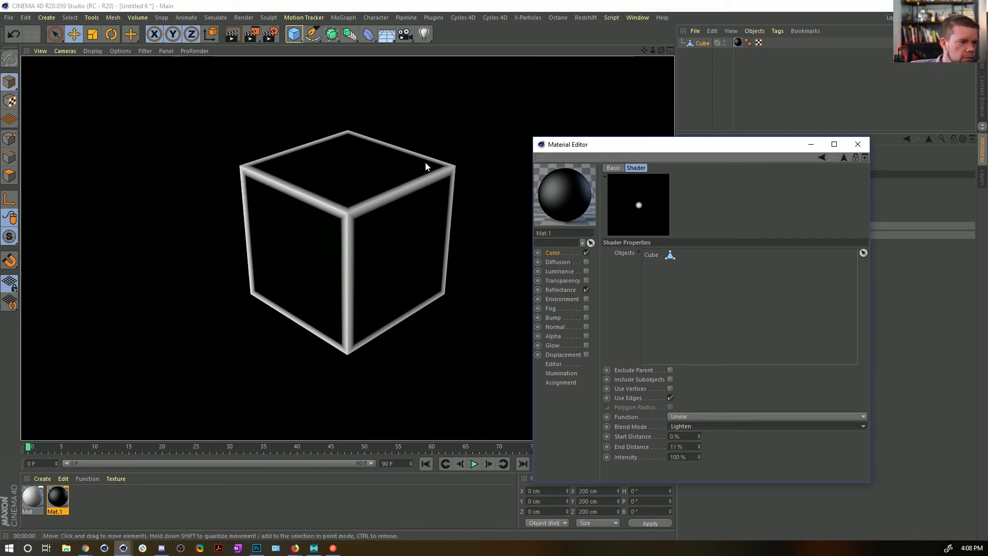
# - Add a sphere primitive and move the Proximal material tag from the cube onto it
pyautogui.click(293, 35)
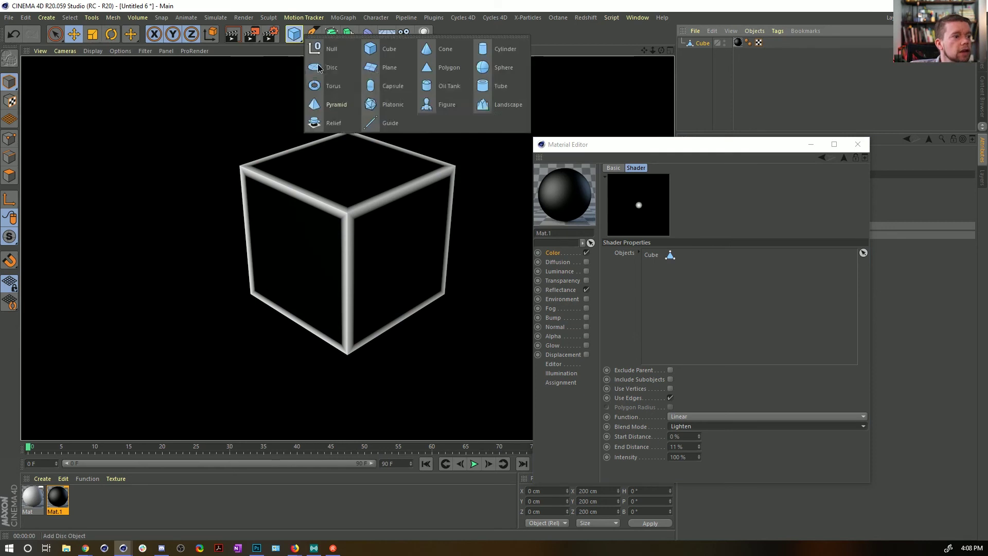
pyautogui.click(509, 68)
pyautogui.moveTo(743, 53); pyautogui.dragTo(752, 43)
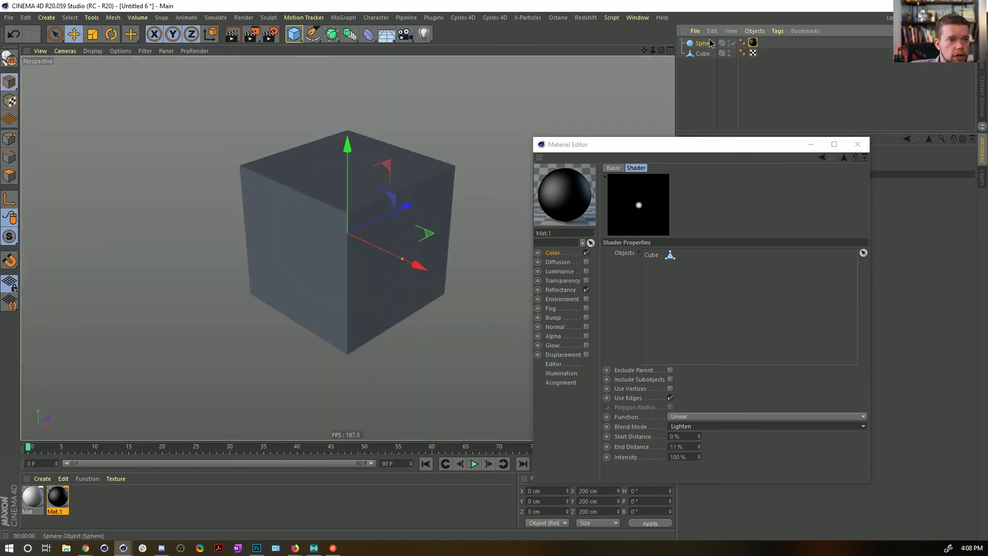
# - Make the sphere editable, delete the cube, and render with the sphere as the Proximal shader's object
pyautogui.press('c')
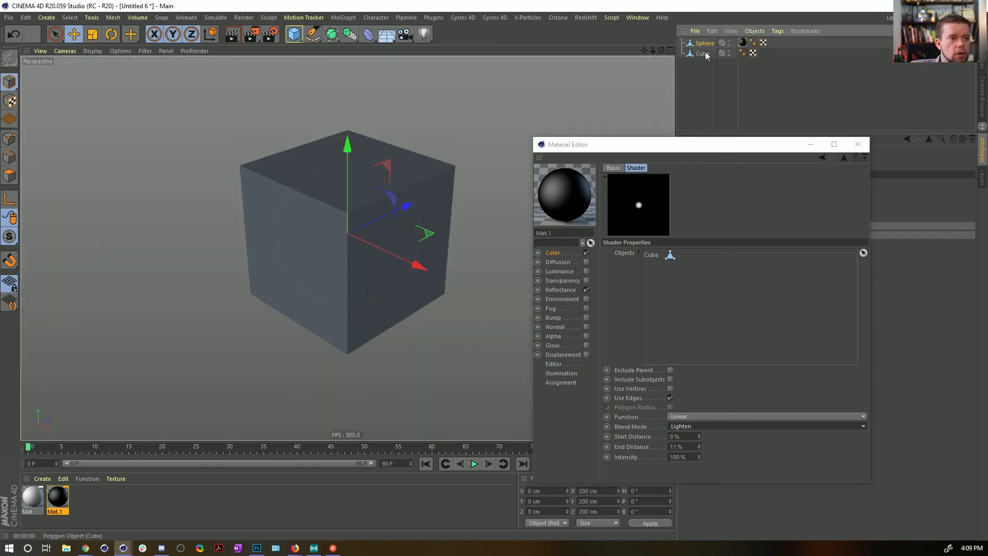
pyautogui.click(703, 54)
pyautogui.press('Delete')
pyautogui.moveTo(703, 43); pyautogui.dragTo(709, 256)
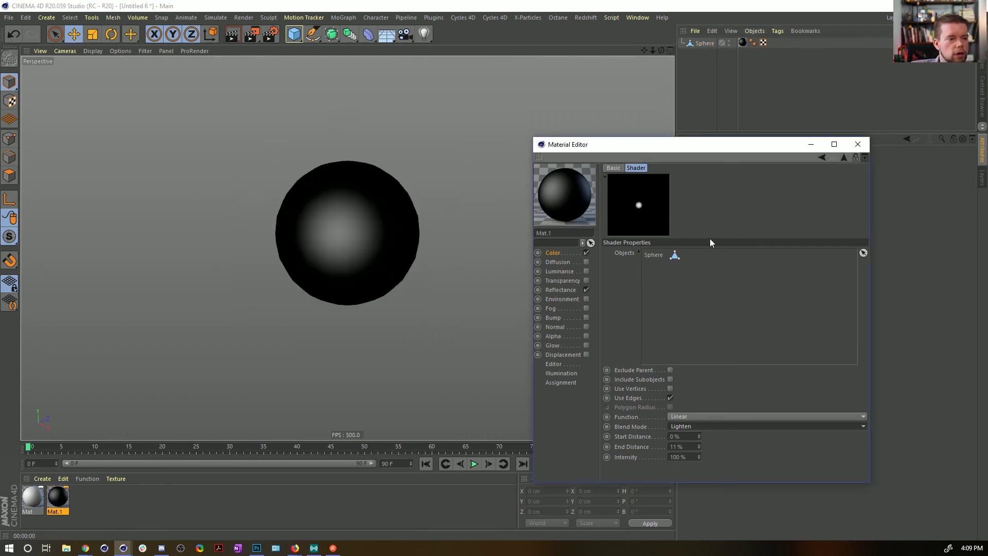
pyautogui.hotkey('ctrl', 'r')
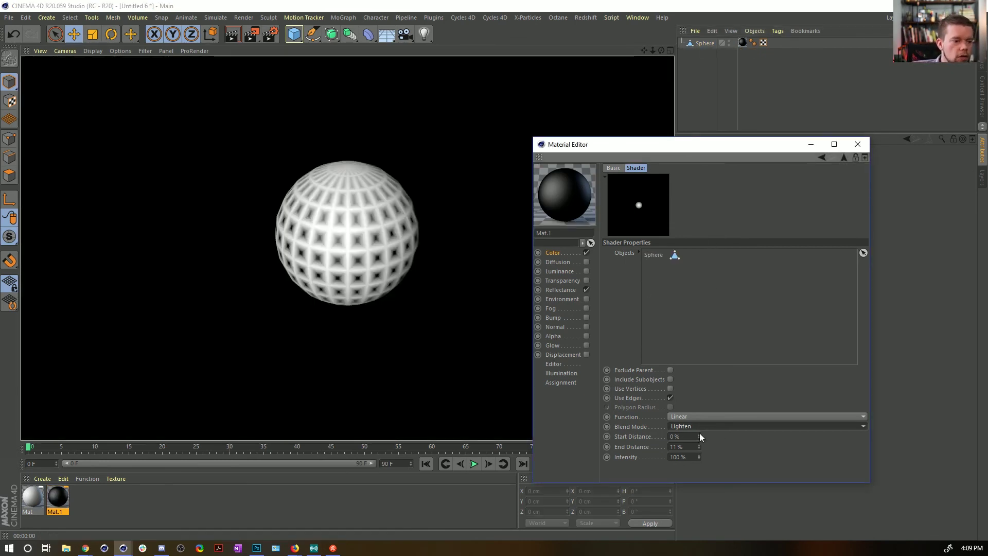
# - Set the Proximal shader's End Distance to 2%
pyautogui.doubleClick(678, 447)
pyautogui.write('2')
pyautogui.press('Return')
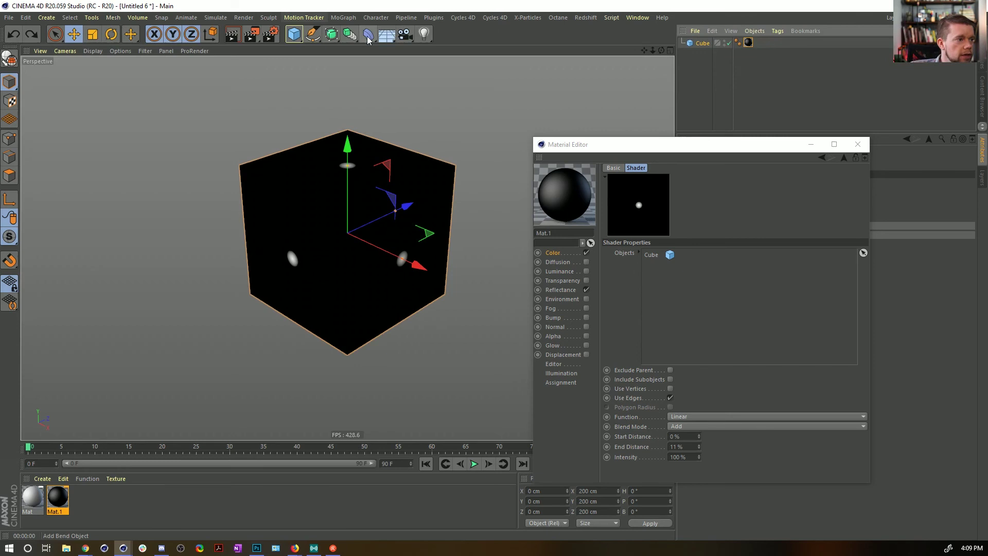
# - Add a Correction deformer under the cube and use it in place of the cube in the Proximal shader's objects
pyautogui.moveTo(368, 40); pyautogui.dragTo(408, 103)
pyautogui.moveTo(705, 43)
pyautogui.mouseDown()
pyautogui.moveTo(696, 51)
pyautogui.moveTo(710, 56)
pyautogui.mouseUp()
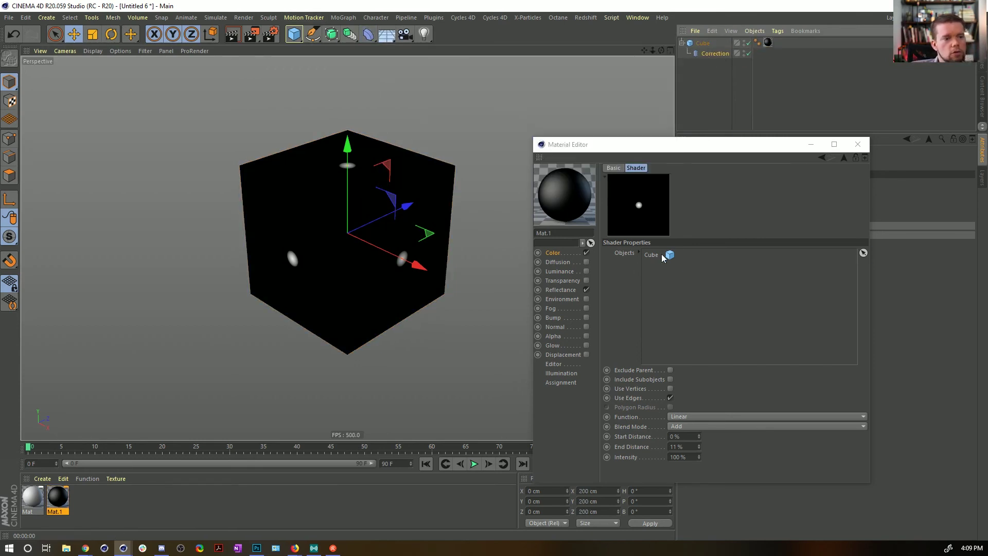
pyautogui.moveTo(662, 255); pyautogui.dragTo(719, 154)
pyautogui.moveTo(710, 56); pyautogui.dragTo(696, 272)
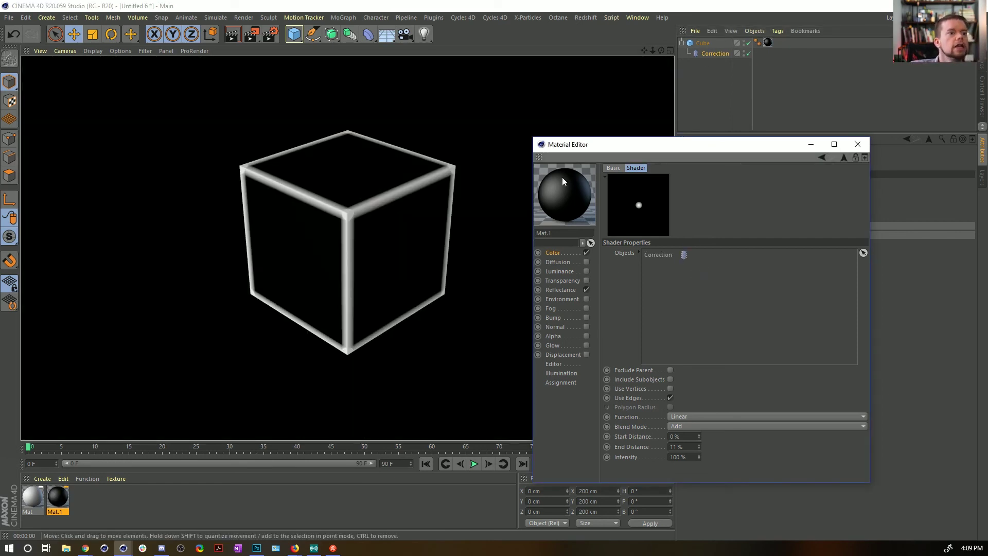
# - Swap the Correction deformer for the cube in the Proximal shader's objects and render the view to compare
pyautogui.moveTo(702, 43); pyautogui.dragTo(664, 259)
pyautogui.click(662, 256)
pyautogui.press('Delete')
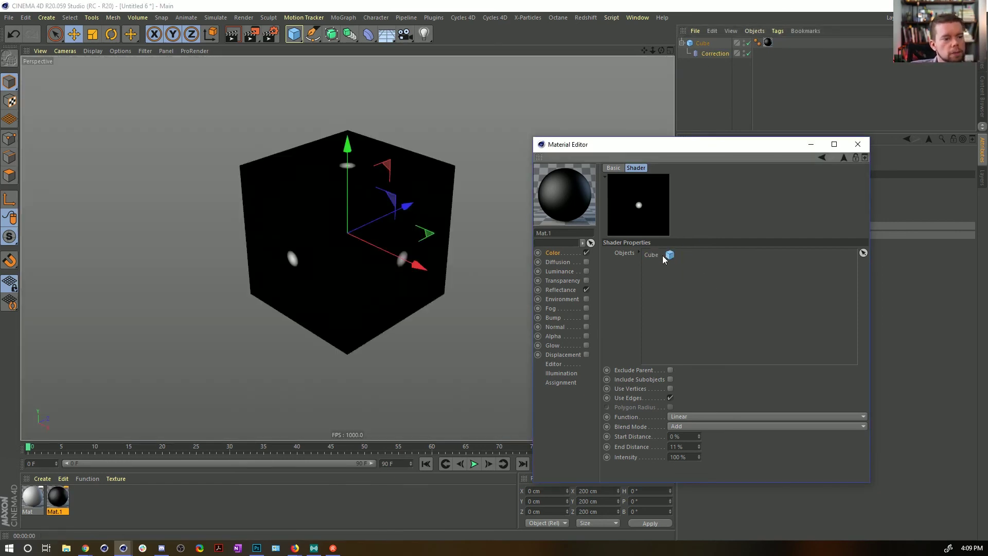
pyautogui.hotkey('ctrl', 'r')
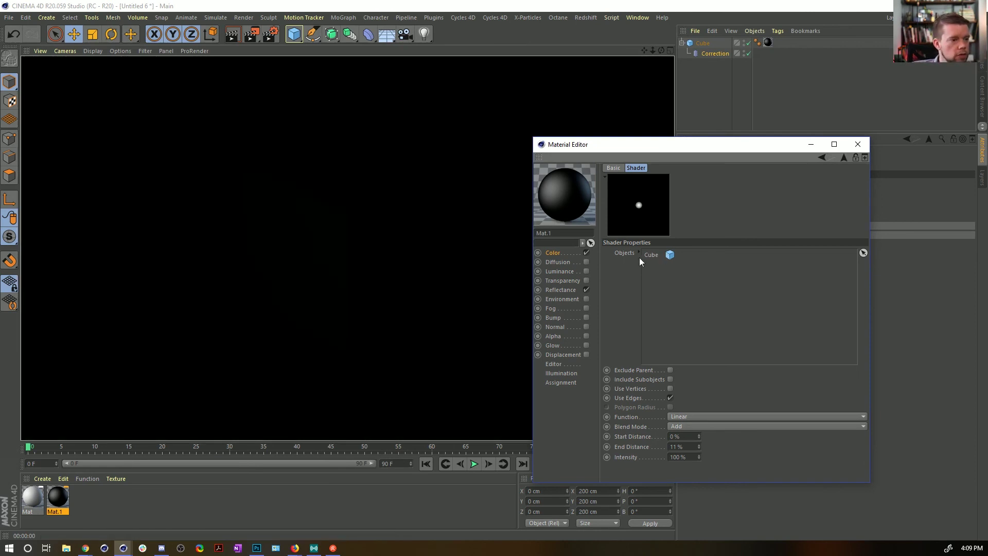
# - Put the Correction deformer back as the Proximal shader's object and render with the Blend Mode set to Lighten
pyautogui.click(718, 54)
pyautogui.moveTo(720, 55); pyautogui.dragTo(655, 257)
pyautogui.click(689, 427)
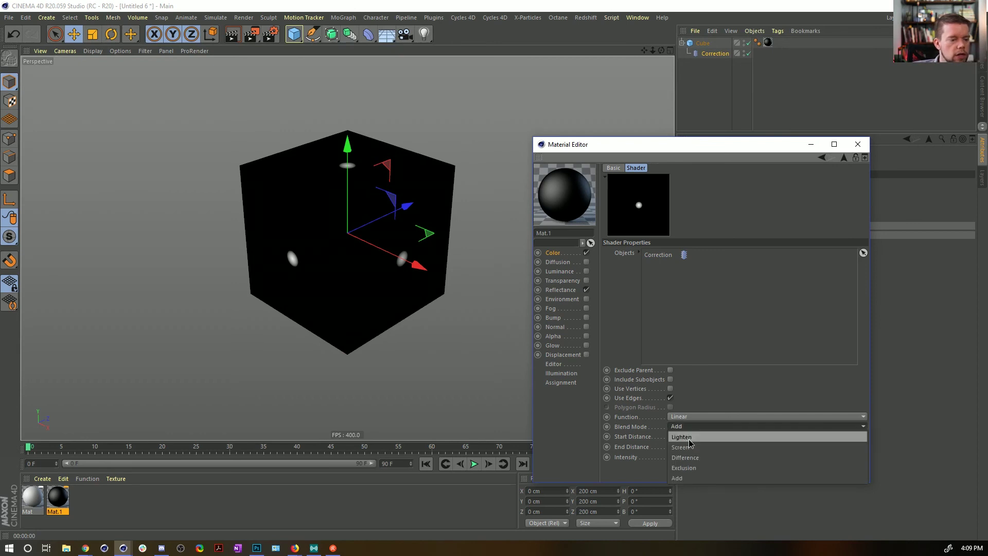
pyautogui.click(684, 448)
pyautogui.hotkey('ctrl', 'r')
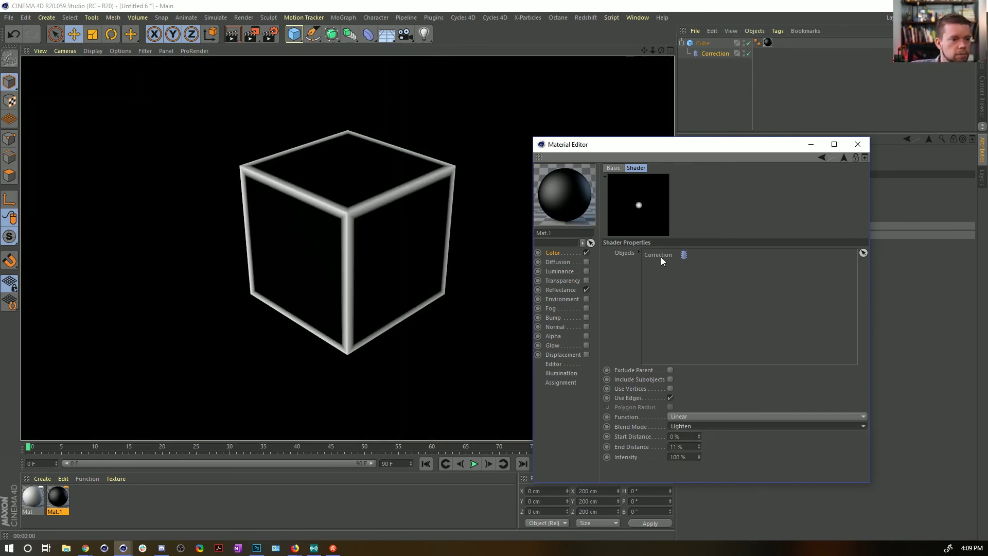
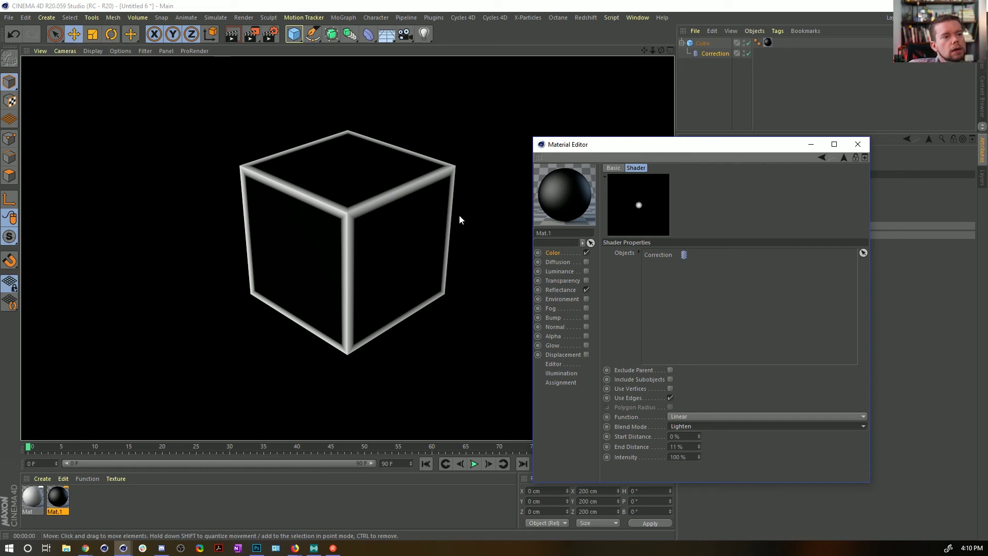
# - Move the Proximal shader from Mat.1's Color texture to its Luminance texture and lighten the base color
pyautogui.keyDown('alt'); pyautogui.moveTo(424, 202); pyautogui.dragTo(417, 205); pyautogui.keyUp('alt')
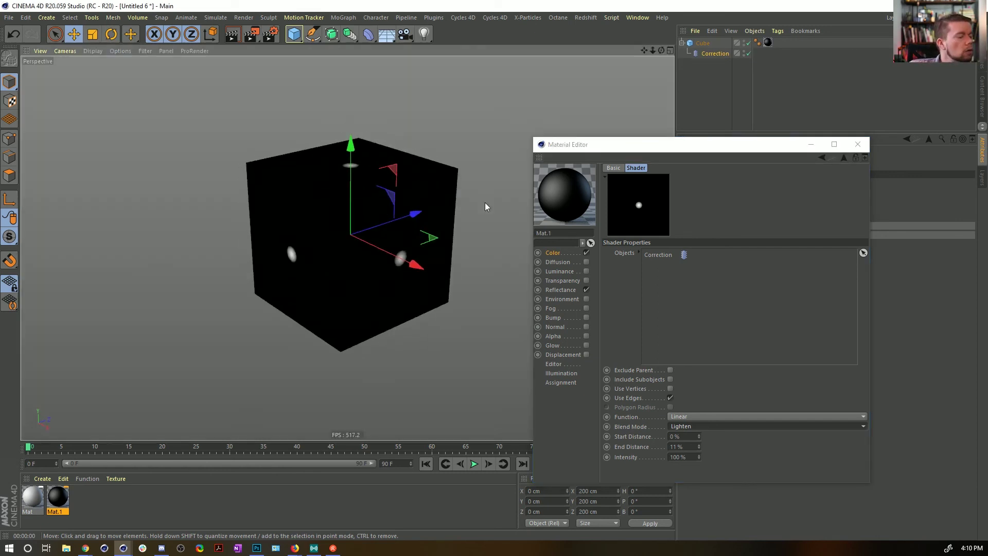
pyautogui.moveTo(668, 148); pyautogui.dragTo(621, 84)
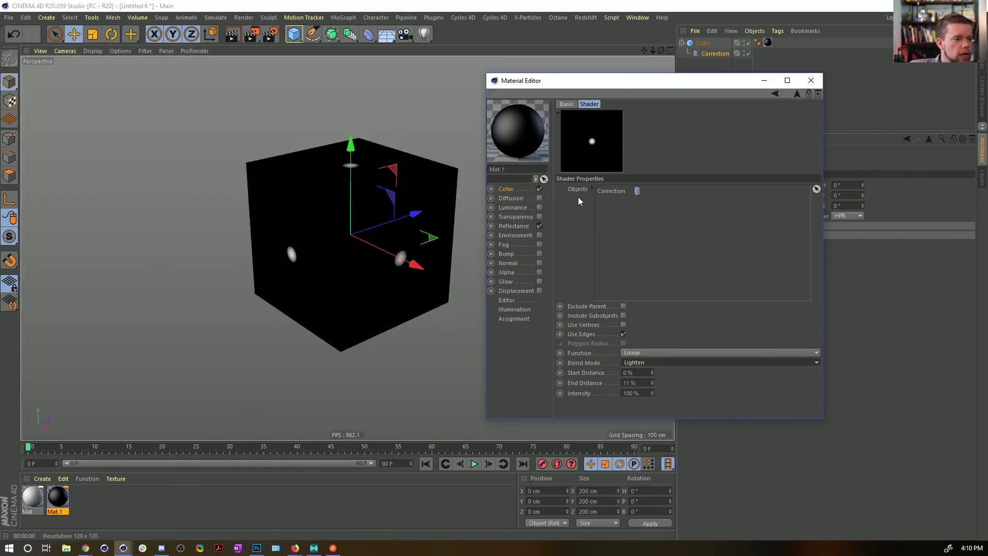
pyautogui.click(532, 190)
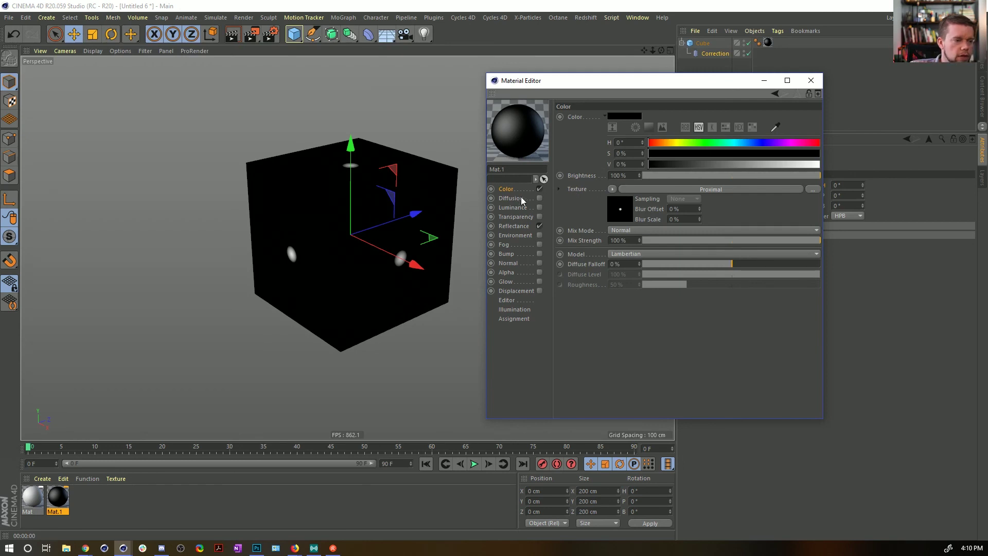
pyautogui.click(515, 208)
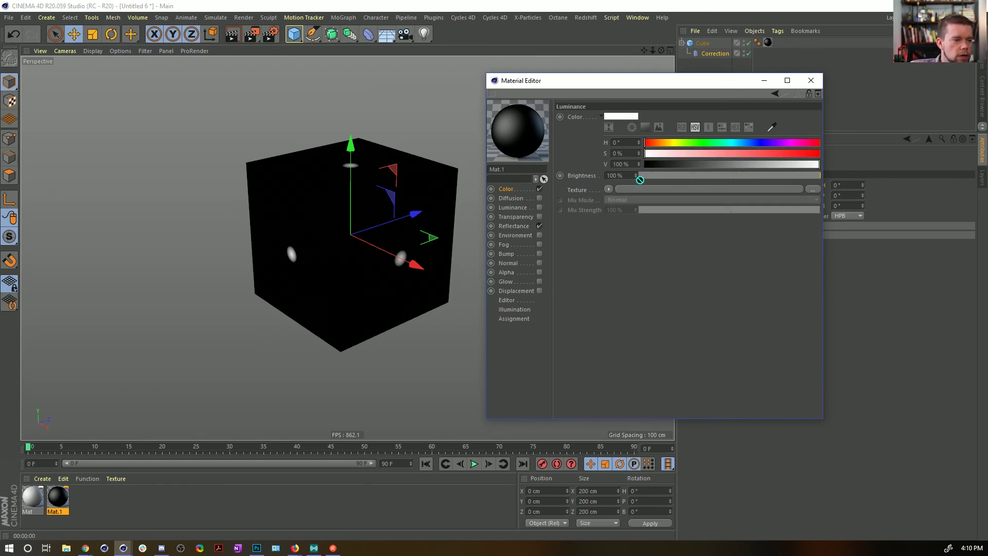
pyautogui.moveTo(644, 194); pyautogui.dragTo(783, 164)
pyautogui.click(507, 189)
pyautogui.click(613, 188)
pyautogui.click(619, 200)
pyautogui.click(515, 208)
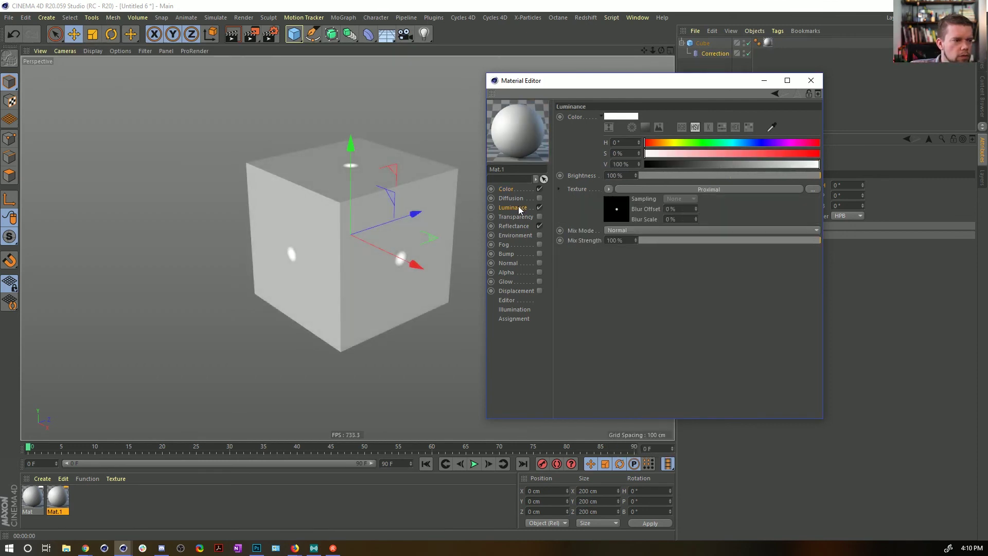
# - Set the luminance Proximal shader's End Distance to 52% and its Function to Smooth
pyautogui.click(616, 211)
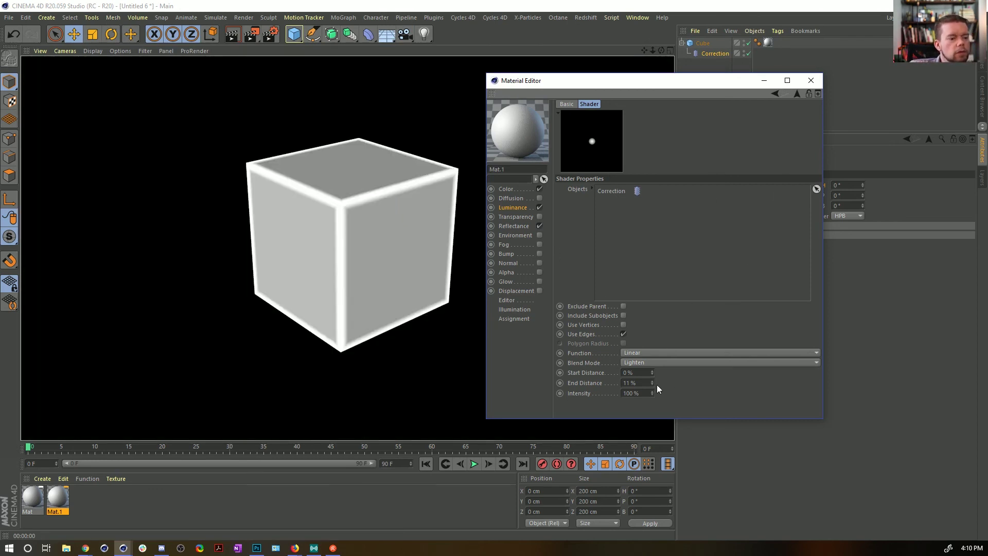
pyautogui.moveTo(652, 381); pyautogui.dragTo(652, 383)
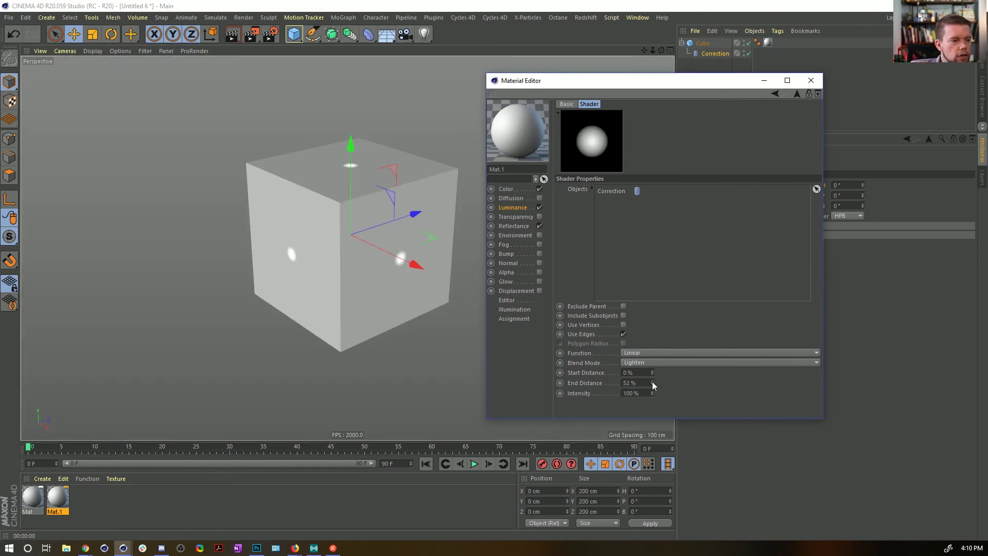
pyautogui.click(664, 353)
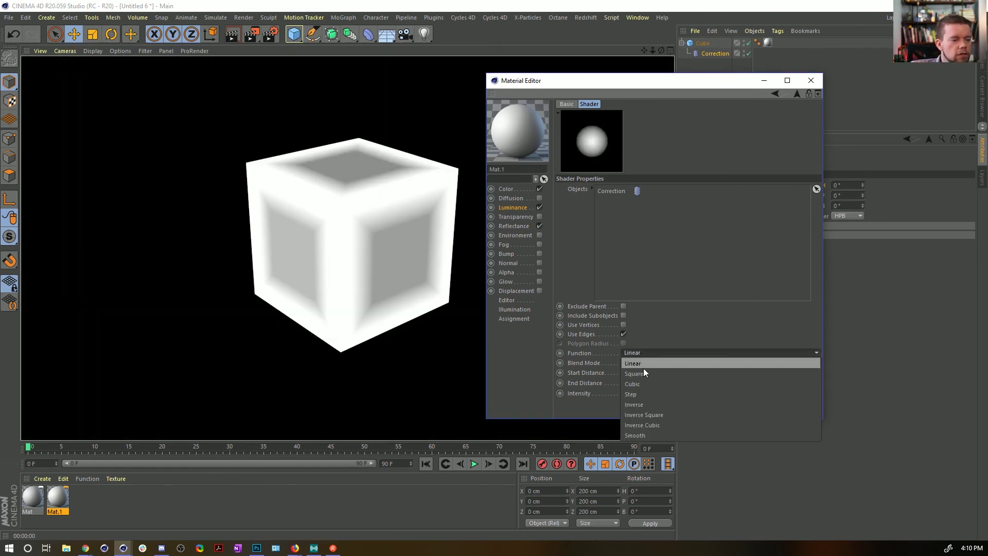
pyautogui.click(646, 436)
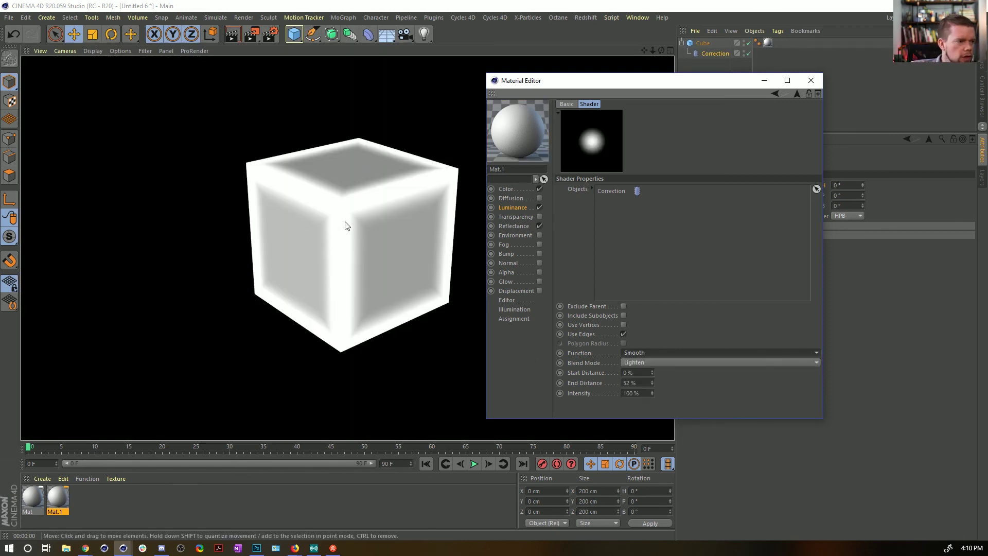
# - Wrap the luminance Proximal shader in a Filter shader and enable its gradation curves
pyautogui.click(775, 94)
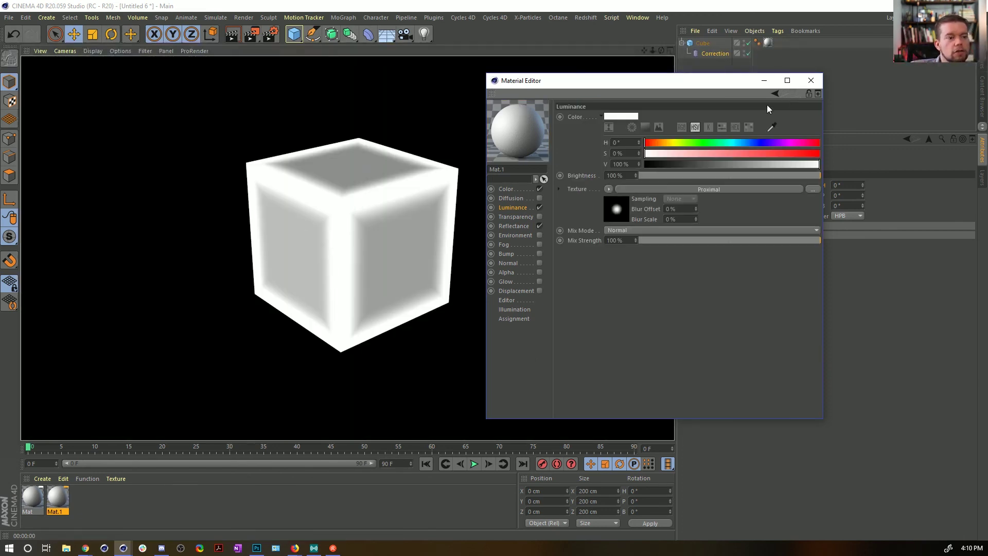
pyautogui.click(609, 189)
pyautogui.click(629, 350)
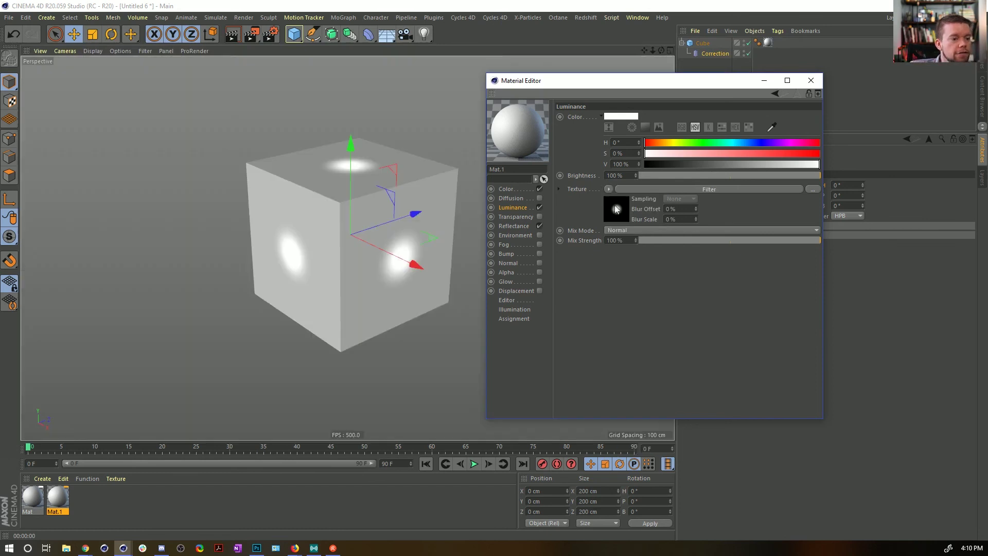
pyautogui.click(616, 208)
pyautogui.click(599, 342)
# - Bend the Filter's RGB gradation curve to stay flat at low values and rise steeply near 1.0, and close the material settings
pyautogui.scroll(-2, 719, 354)
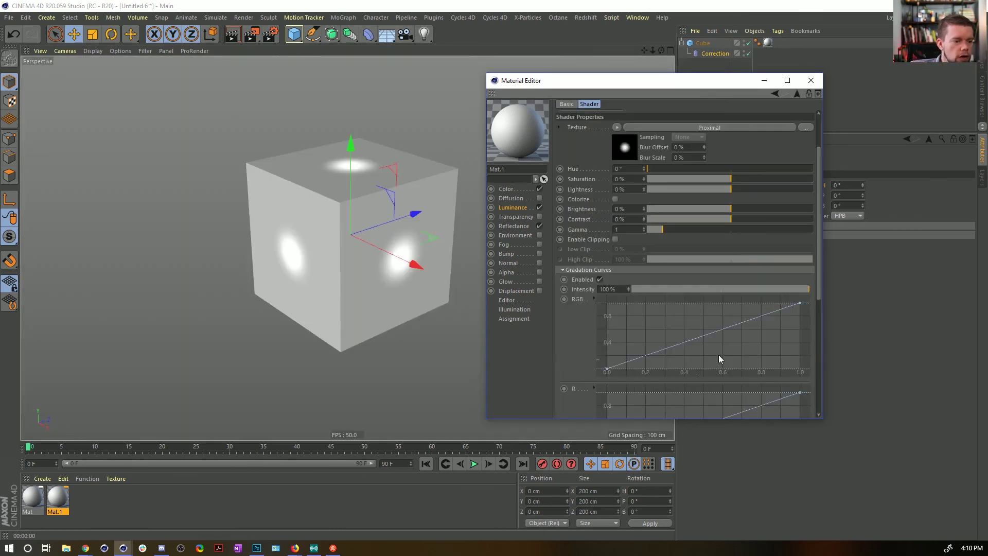
pyautogui.moveTo(777, 313); pyautogui.dragTo(805, 356)
pyautogui.moveTo(607, 369); pyautogui.dragTo(640, 368)
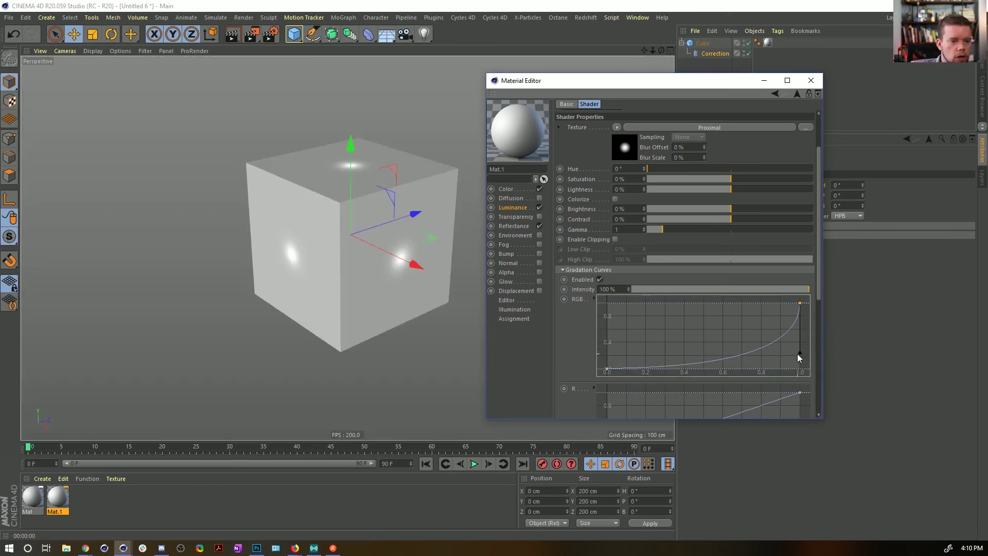
pyautogui.moveTo(800, 354); pyautogui.dragTo(799, 369)
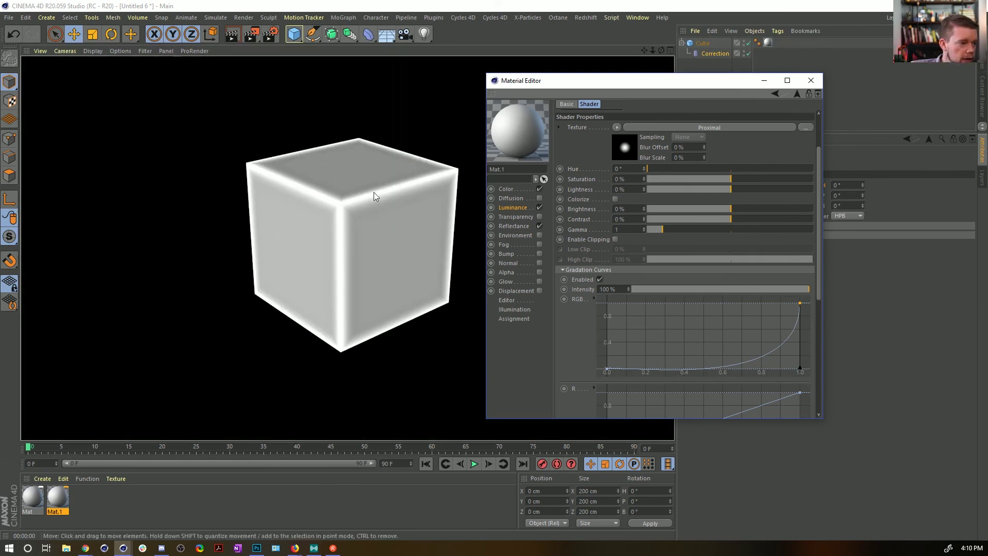
pyautogui.click(607, 368)
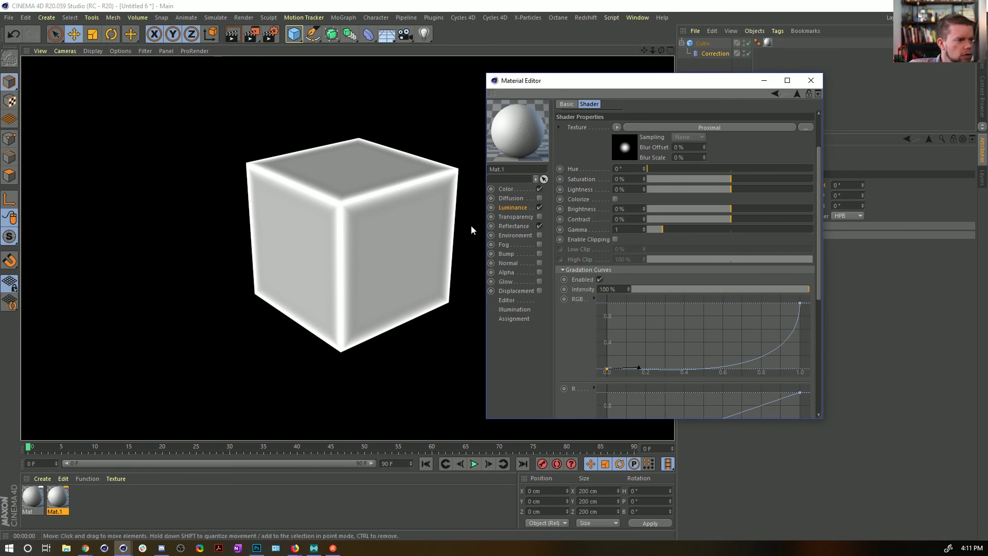
pyautogui.click(811, 81)
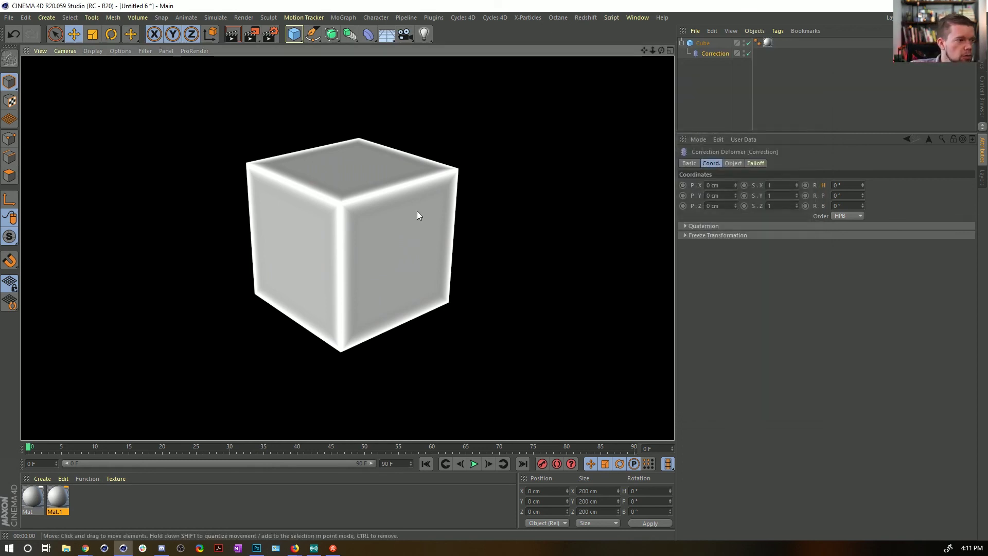
# - Add a second cube and scale it up until it encloses the glowing cube and the view like a room
pyautogui.keyDown('alt'); pyautogui.moveTo(393, 220); pyautogui.dragTo(387, 216); pyautogui.keyUp('alt')
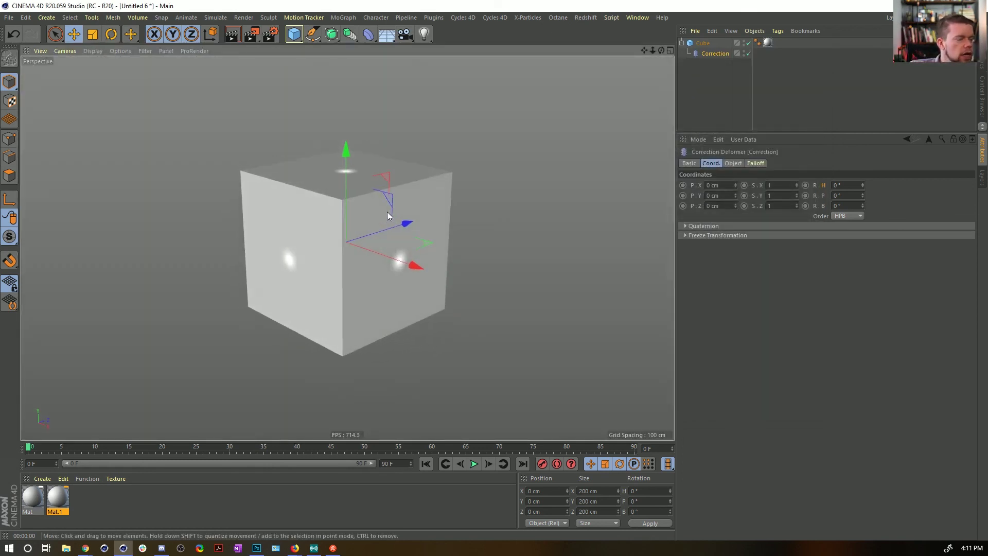
pyautogui.click(294, 34)
pyautogui.press('t')
pyautogui.moveTo(227, 373); pyautogui.dragTo(314, 365)
pyautogui.moveTo(264, 418); pyautogui.dragTo(332, 407)
pyautogui.moveTo(355, 324)
pyautogui.keyDown('alt'); pyautogui.mouseDown()
pyautogui.moveTo(356, 299)
pyautogui.moveTo(355, 315)
pyautogui.moveTo(375, 294)
pyautogui.moveTo(379, 311)
pyautogui.moveTo(367, 316)
pyautogui.mouseUp(); pyautogui.keyUp('alt')
# - Rotate the inner glowing cube freely to about H 80°, P -52°, B 163°
pyautogui.click(700, 54)
pyautogui.press('r')
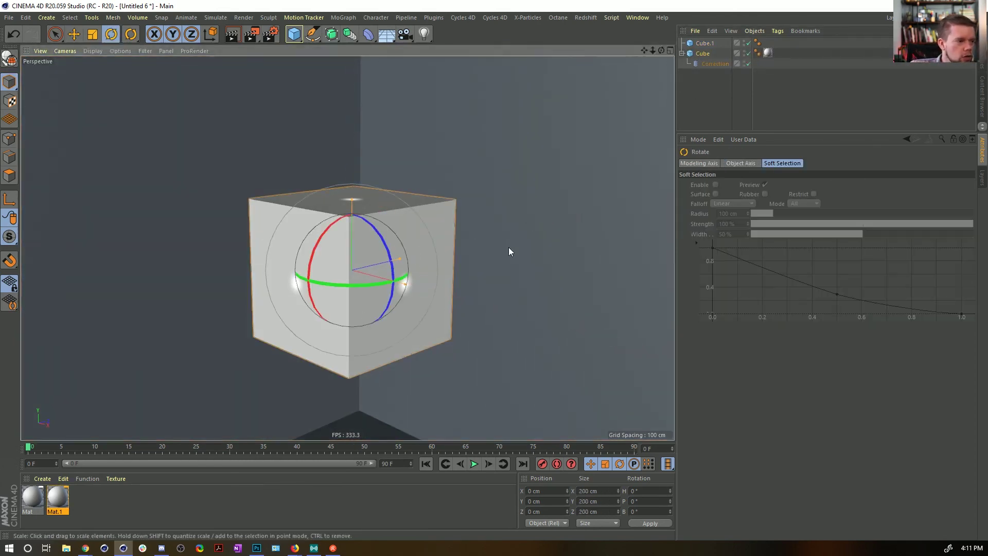
pyautogui.moveTo(379, 257); pyautogui.dragTo(346, 313)
# - Switch the renderer to Physical in the render settings and open the Physical options
pyautogui.hotkey('ctrl', 'b')
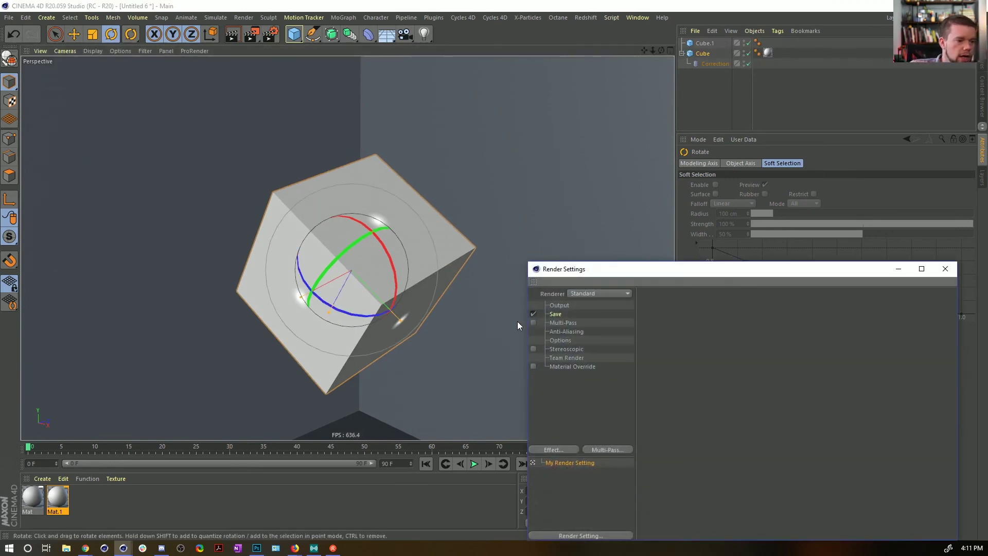
pyautogui.click(578, 304)
pyautogui.click(585, 295)
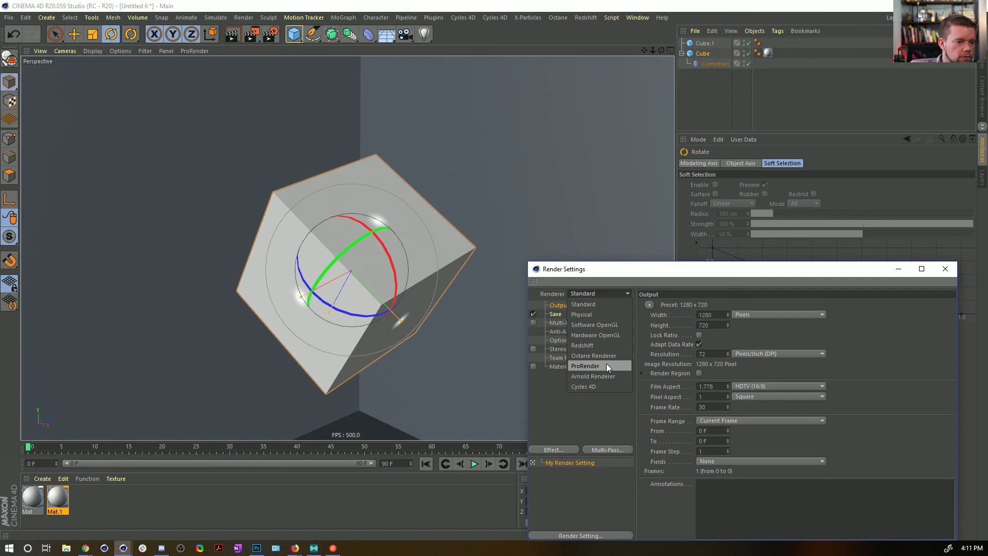
pyautogui.click(600, 312)
pyautogui.click(561, 376)
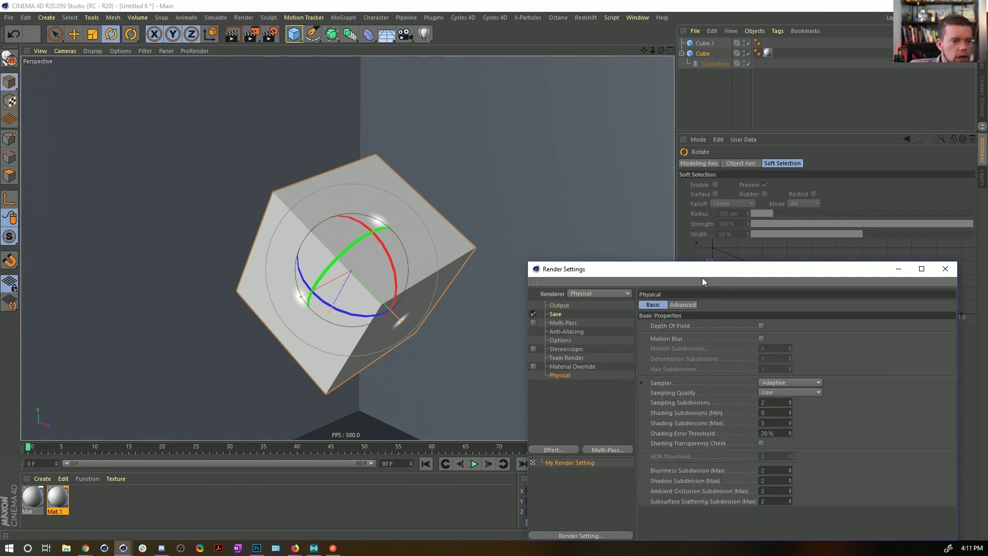
# - Set the Physical renderer's sampler to Progressive and add the Global Illumination effect
pyautogui.moveTo(702, 281); pyautogui.dragTo(441, 126)
pyautogui.click(521, 238)
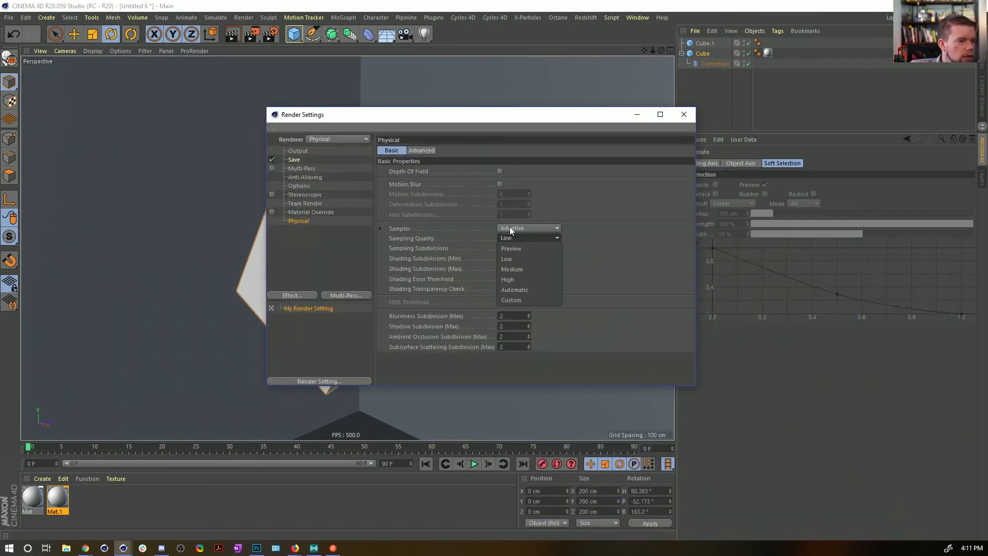
pyautogui.click(509, 228)
pyautogui.click(515, 258)
pyautogui.click(309, 295)
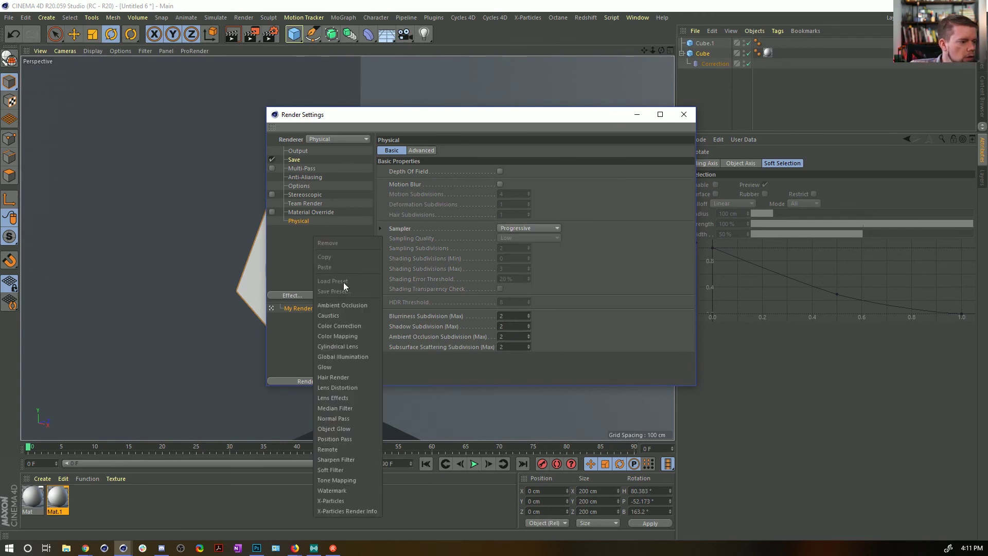
pyautogui.click(363, 356)
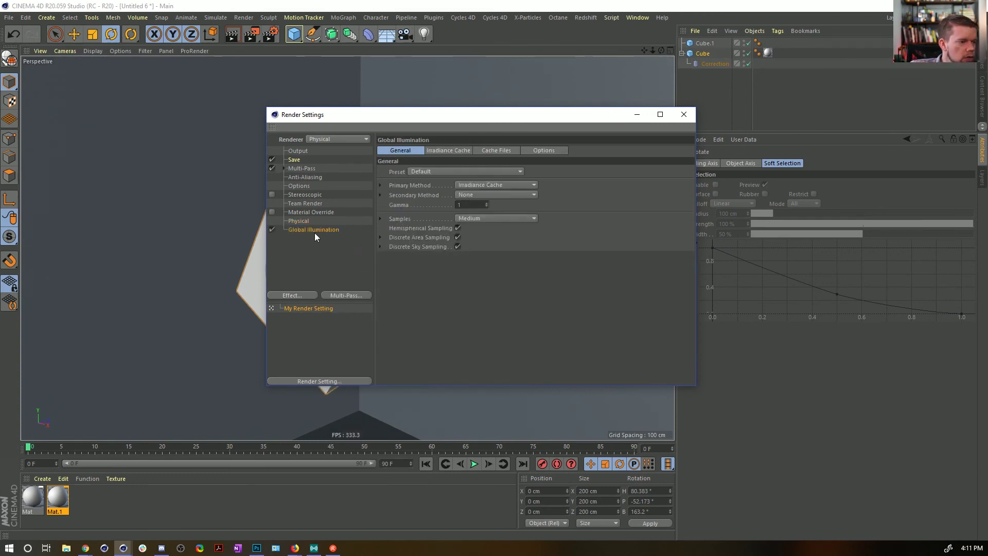
# - Set Global Illumination to Quasi-Monte Carlo primary and Light Mapping secondary with maximum depth 1, and render the view
pyautogui.click(474, 186)
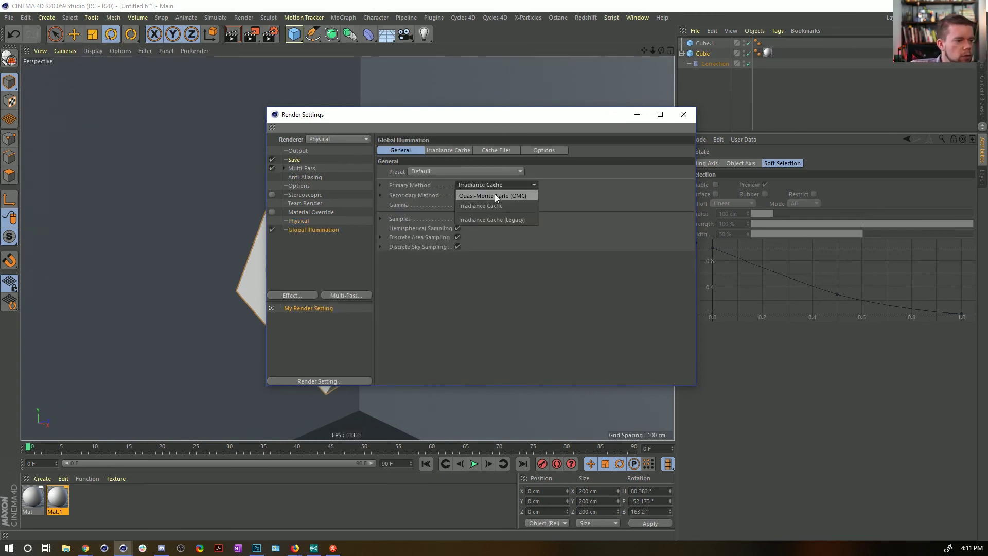
pyautogui.click(528, 194)
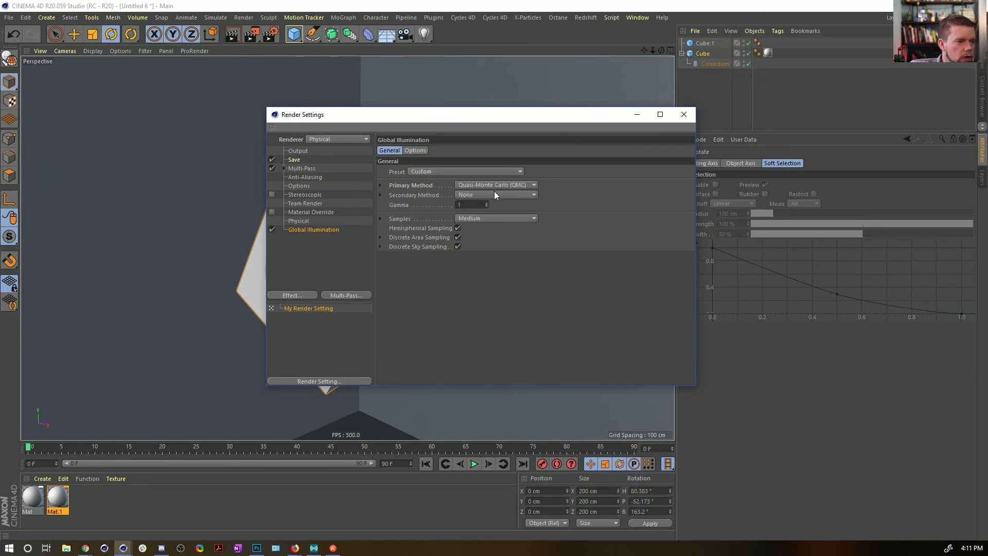
pyautogui.click(495, 194)
pyautogui.click(506, 235)
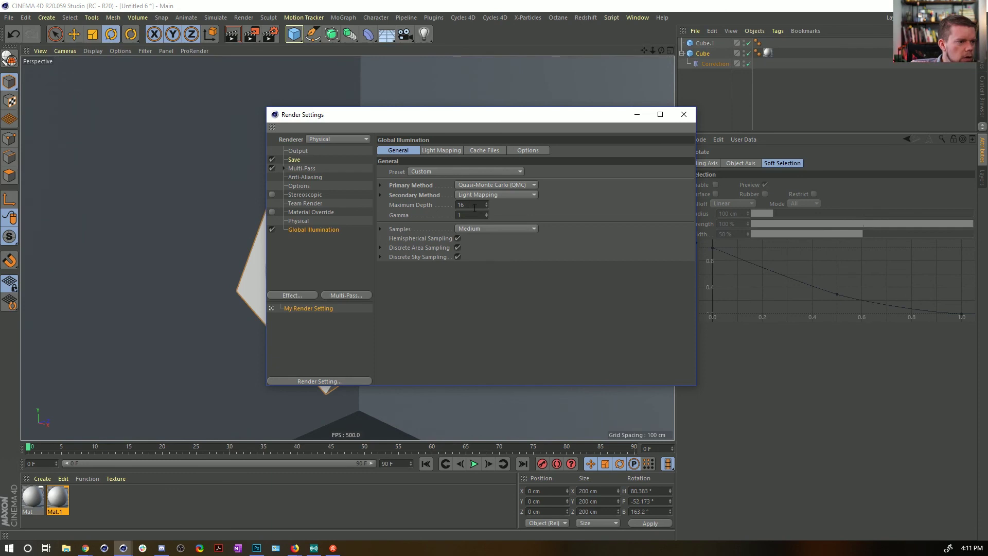
pyautogui.write('1')
pyautogui.press('Return')
pyautogui.hotkey('ctrl', 'r')
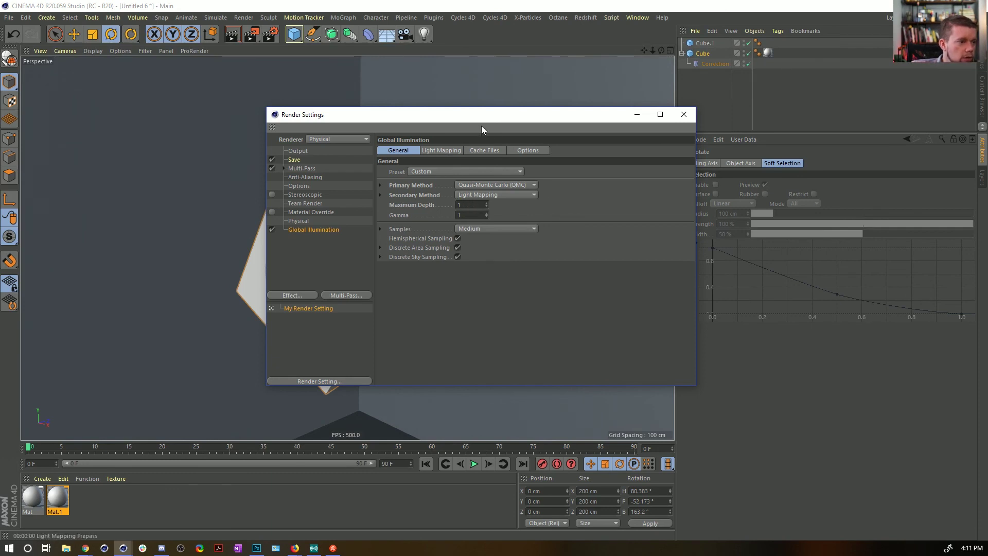
pyautogui.moveTo(481, 114); pyautogui.dragTo(669, 88)
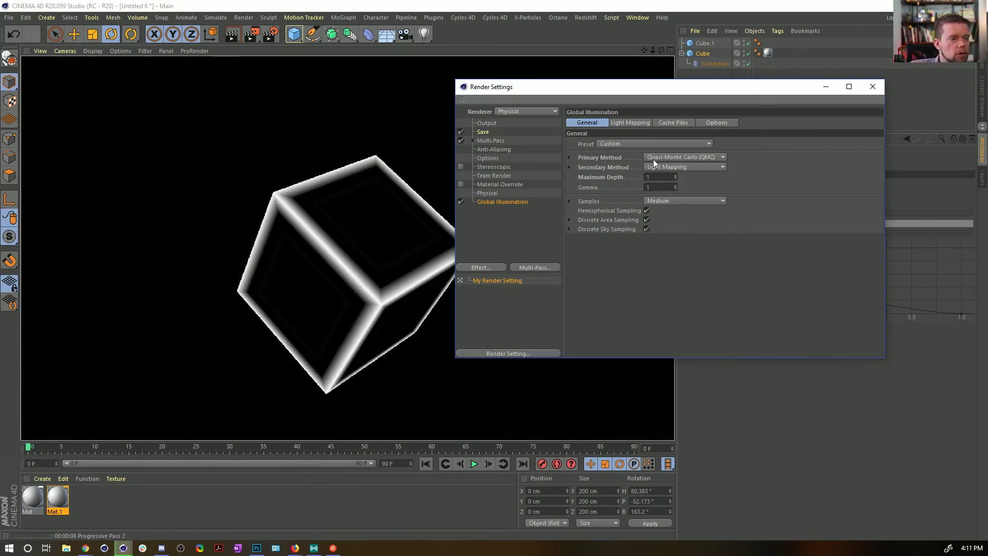
# - Remove the unused materials, create a new default material and apply it to the enclosing room cube
pyautogui.click(86, 478)
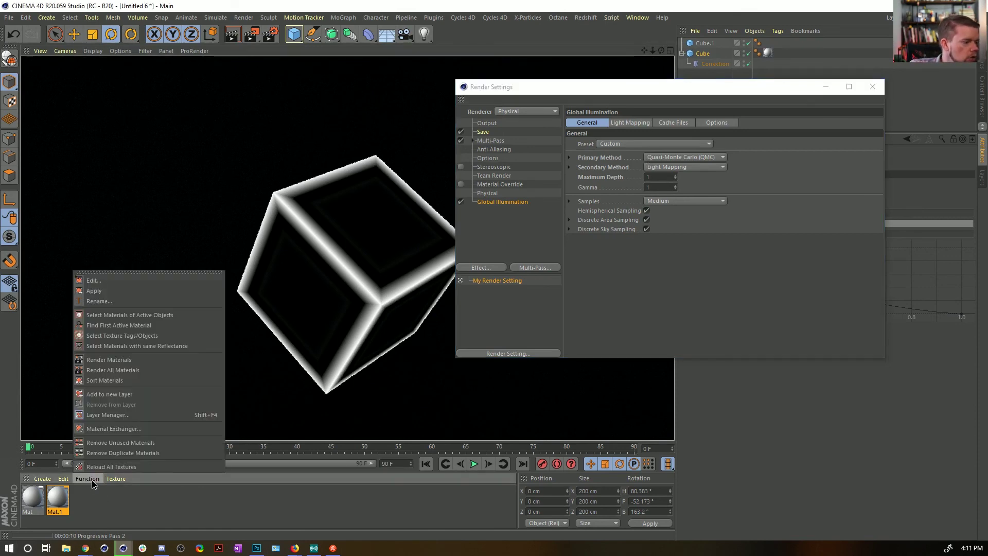
pyautogui.click(104, 443)
pyautogui.click(44, 498)
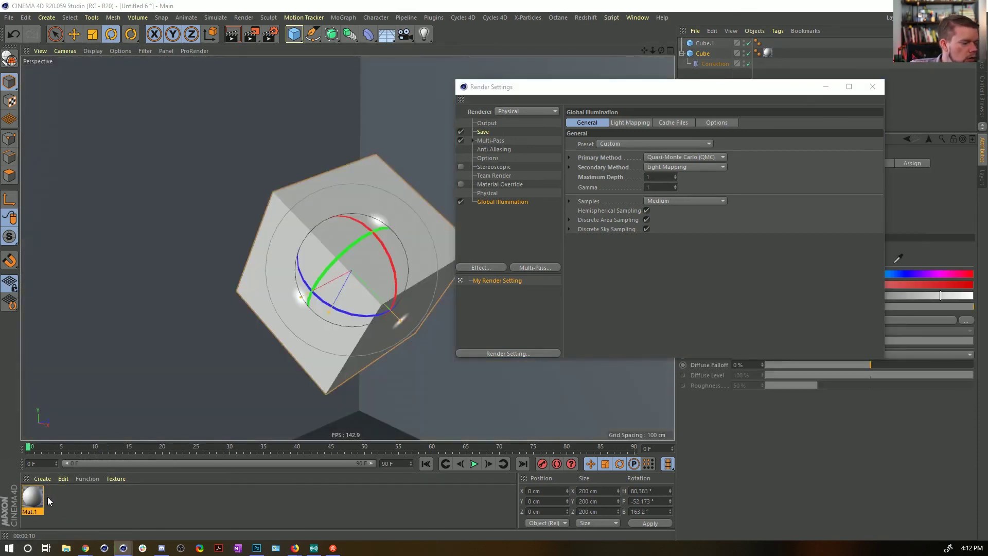
pyautogui.moveTo(43, 502); pyautogui.dragTo(705, 44)
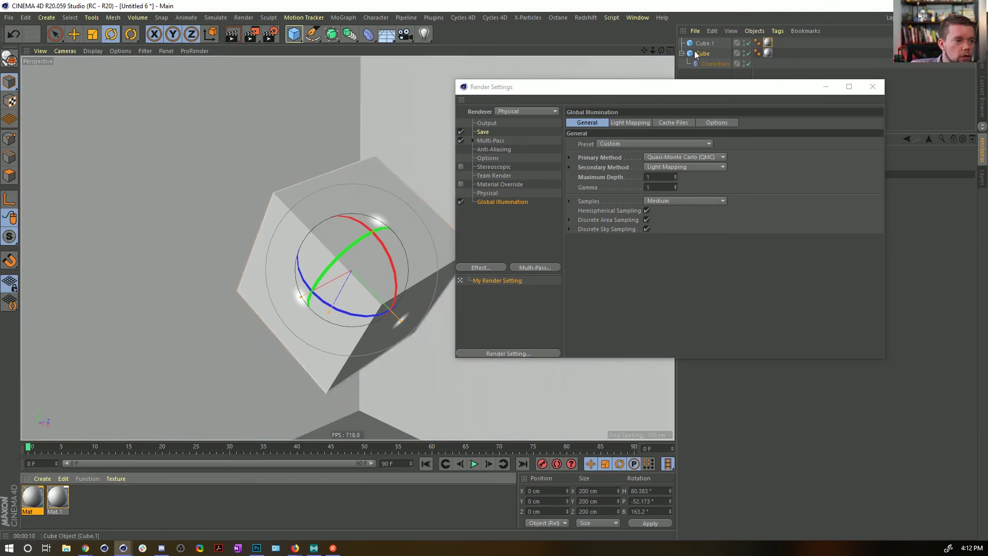
# - Rename the inner cube's luminance material to GI
pyautogui.click(55, 499)
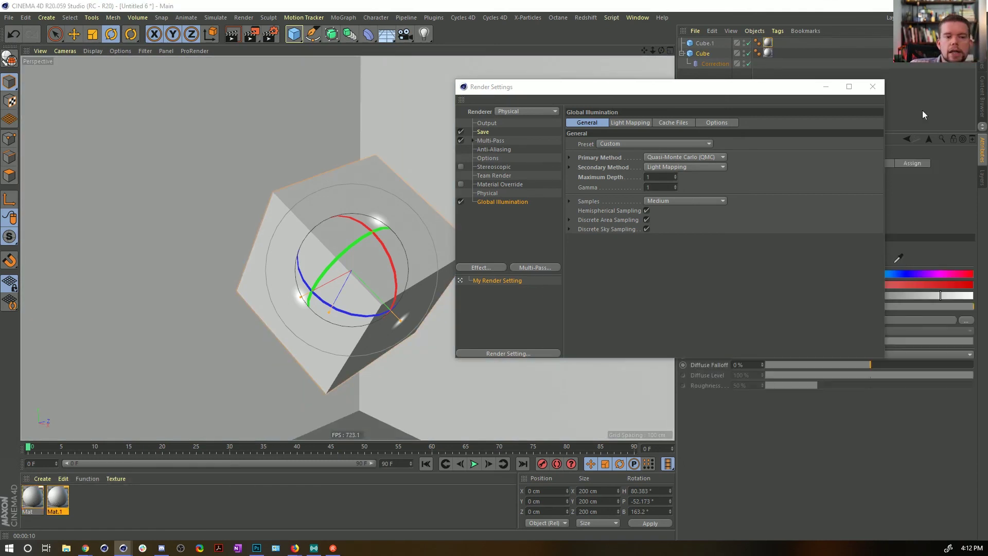
pyautogui.moveTo(594, 93); pyautogui.dragTo(480, 106)
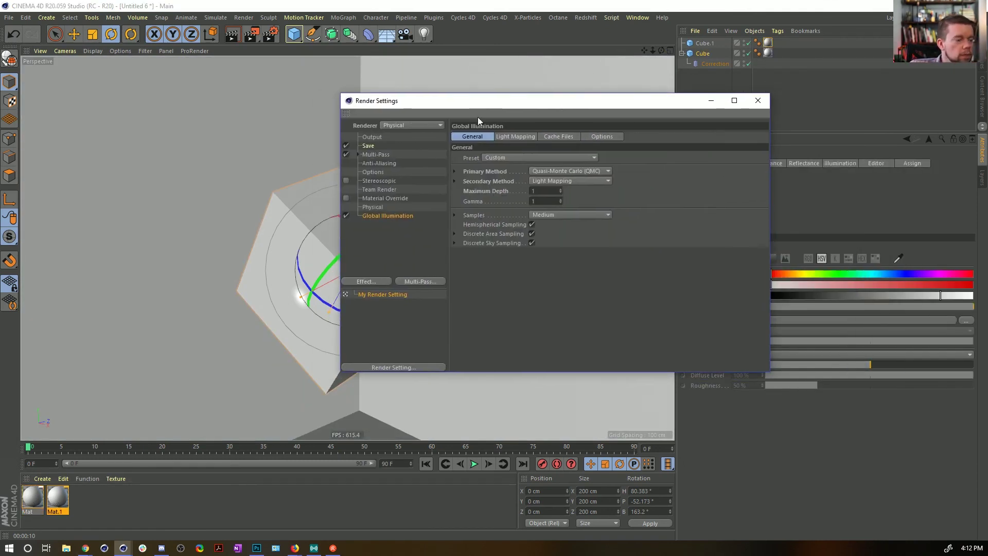
pyautogui.doubleClick(59, 497)
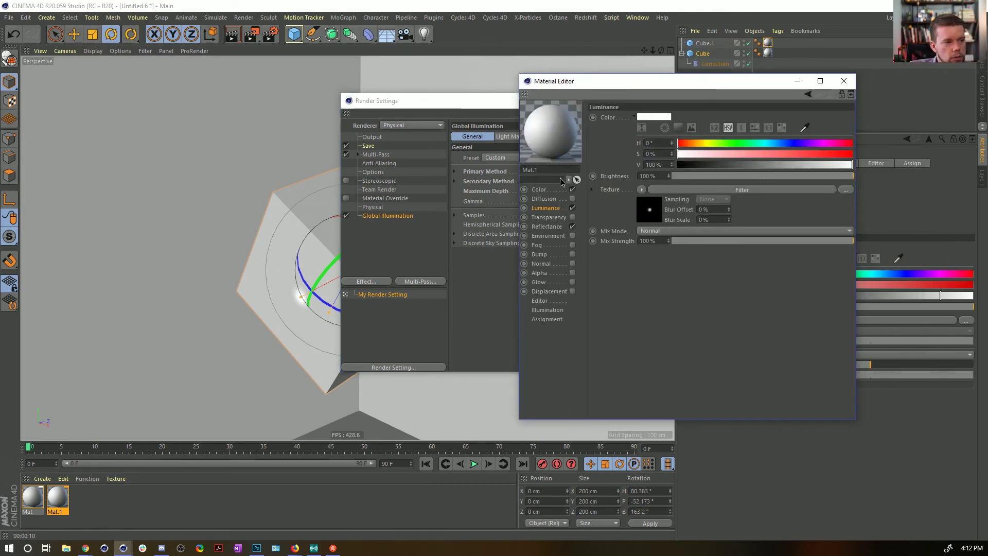
pyautogui.moveTo(556, 170); pyautogui.dragTo(419, 149)
pyautogui.write('GI')
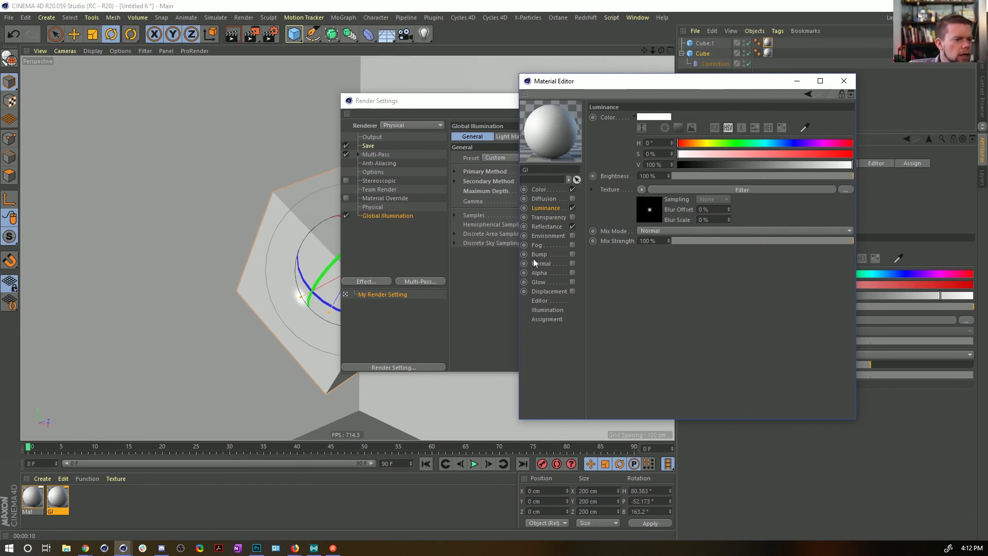
# - Set the GI material's Generate GI strength to 1000% and render the view, keeping the cube unobstructed by windows
pyautogui.click(548, 309)
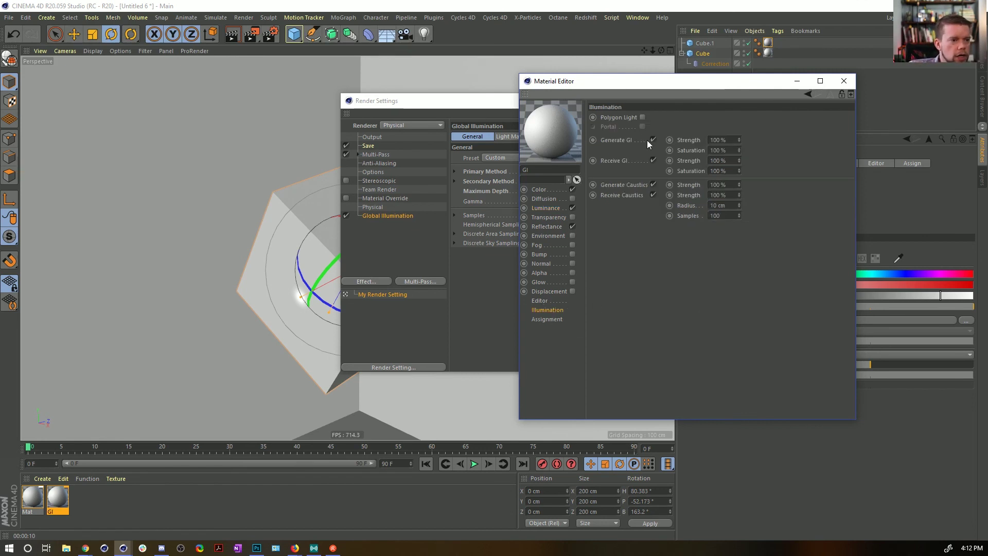
pyautogui.click(716, 140)
pyautogui.write('0')
pyautogui.press('Return')
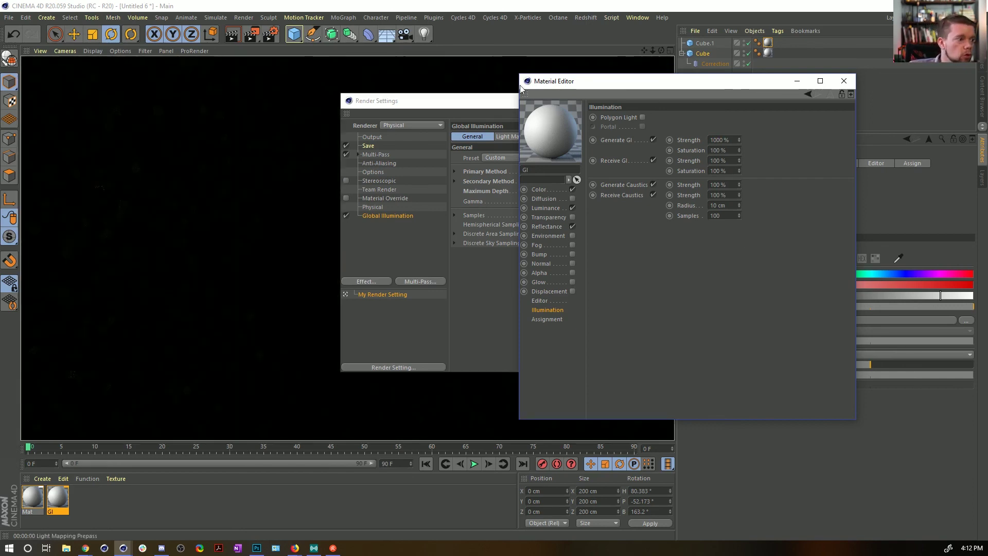
pyautogui.moveTo(432, 101); pyautogui.dragTo(219, 402)
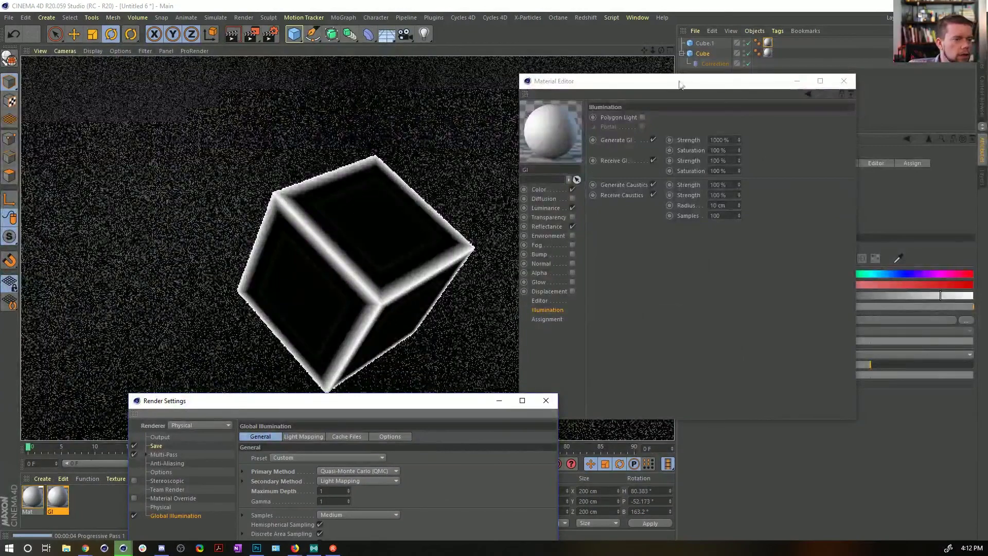
pyautogui.moveTo(626, 85); pyautogui.dragTo(778, 74)
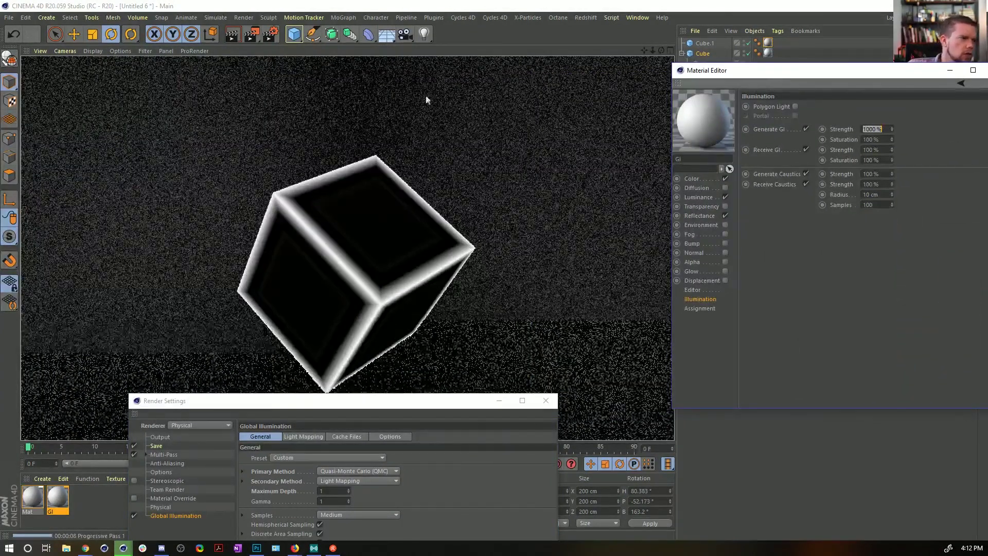
# - Close the Render Settings and Material Editor windows to clear the view of the progressive render
pyautogui.moveTo(440, 406); pyautogui.dragTo(571, 517)
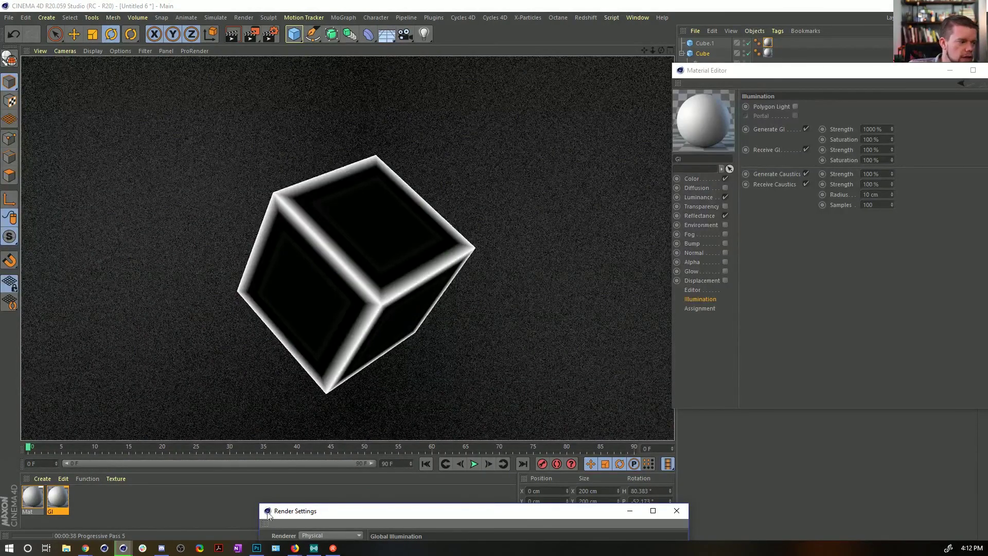
pyautogui.moveTo(373, 516); pyautogui.dragTo(510, 183)
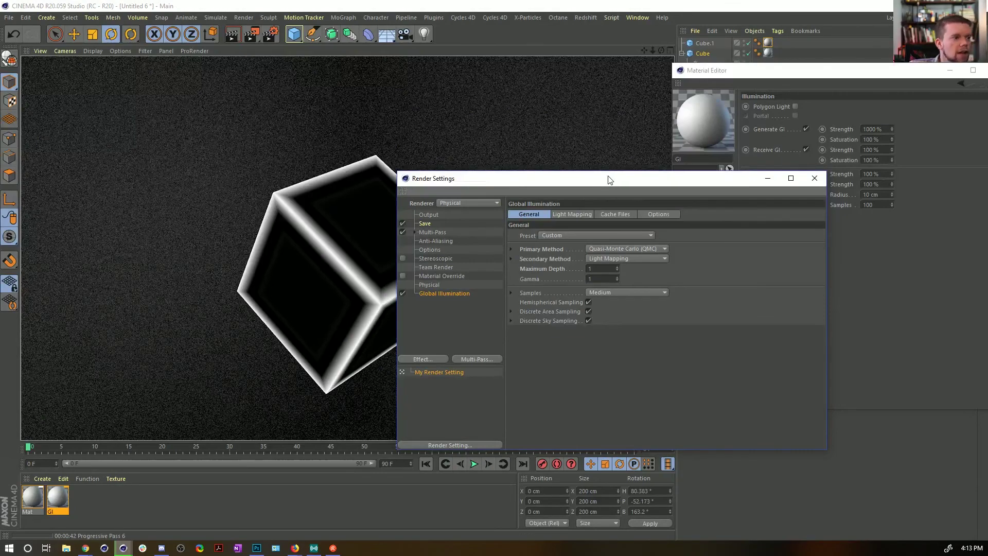
pyautogui.moveTo(609, 180); pyautogui.dragTo(654, 90)
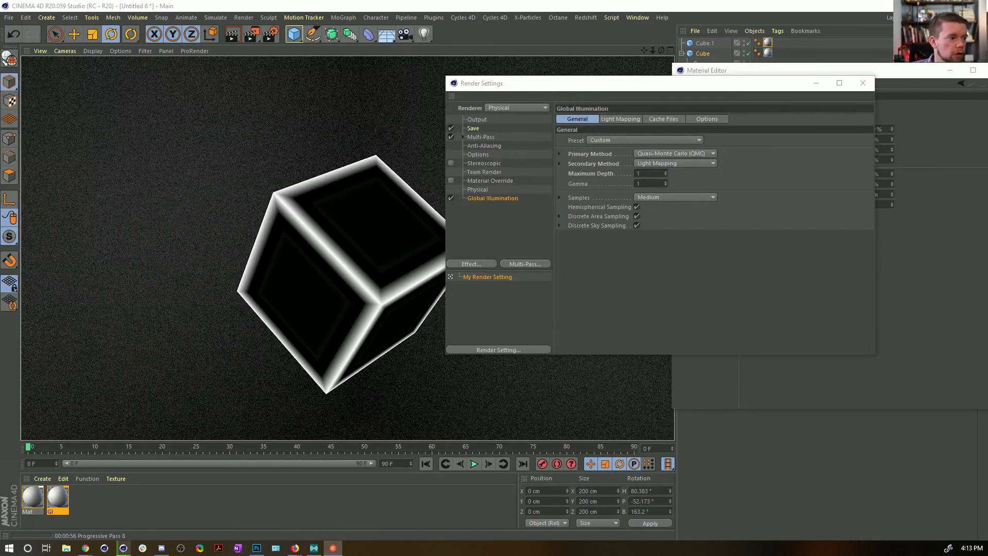
pyautogui.click(862, 83)
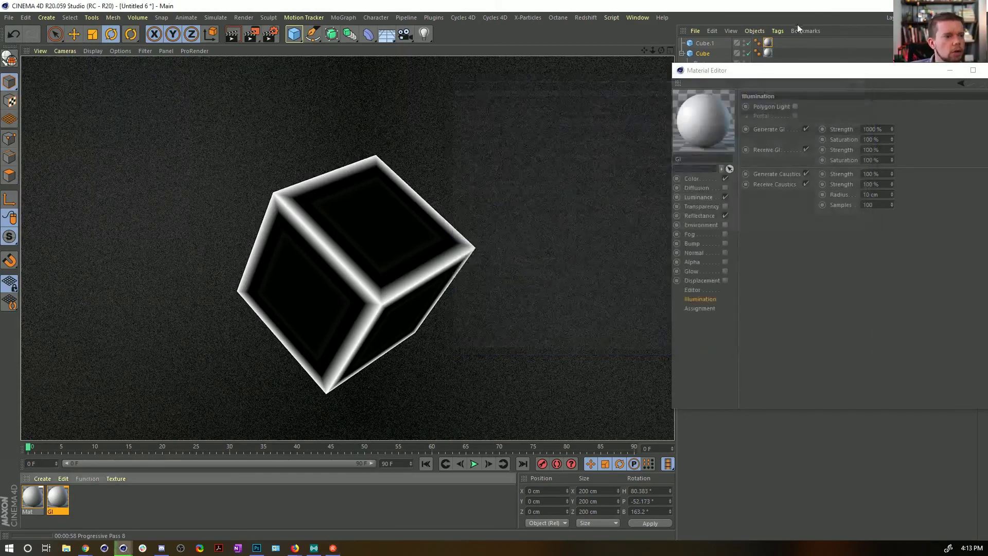
pyautogui.moveTo(904, 73); pyautogui.dragTo(673, 46)
pyautogui.click(763, 44)
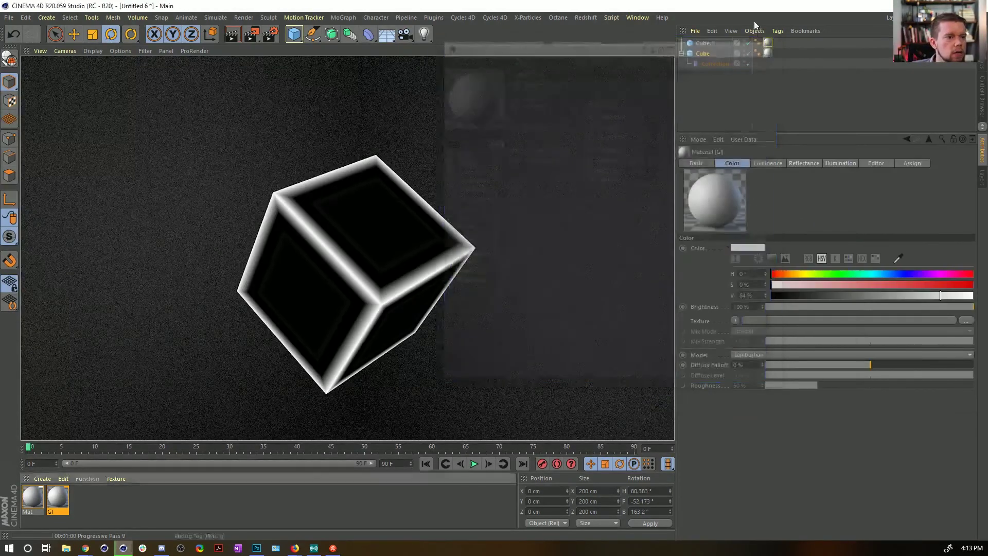
# - Save the scene as [6a]GlowEdges.c4d in the SceneFiles folder
pyautogui.hotkey('ctrl', 's')
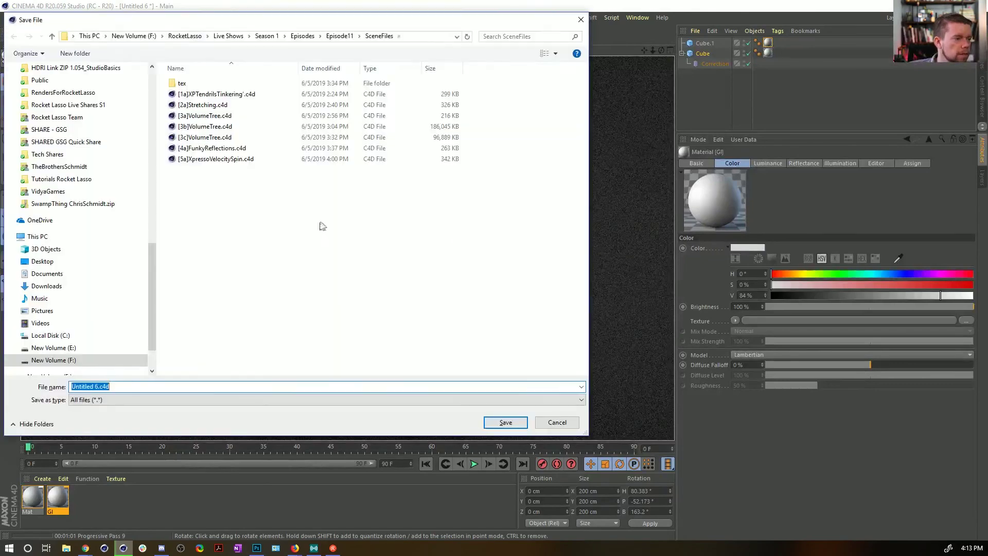
pyautogui.click(217, 158)
pyautogui.click(80, 387)
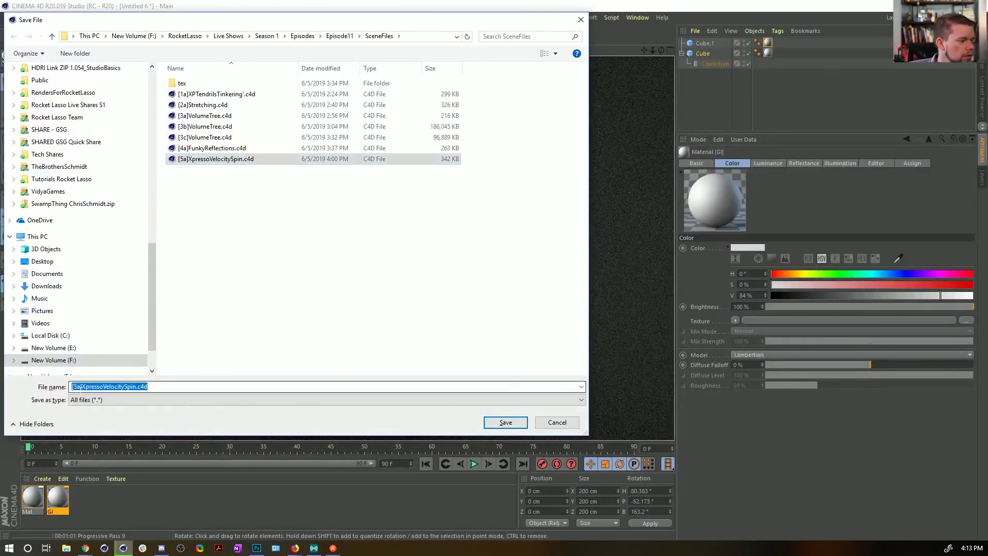
pyautogui.click(80, 386)
pyautogui.press('Delete')
pyautogui.press('Delete')
pyautogui.write('6')
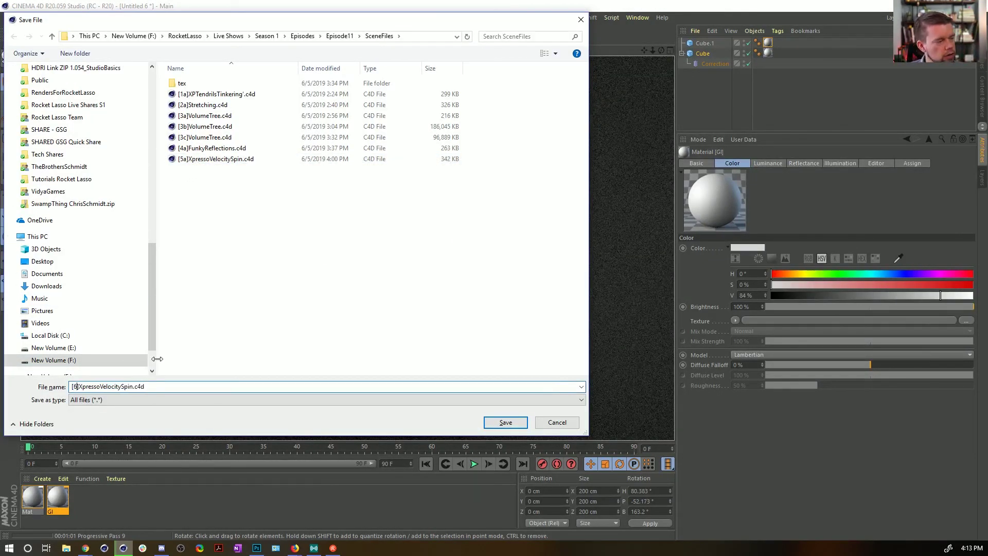
pyautogui.write('a')
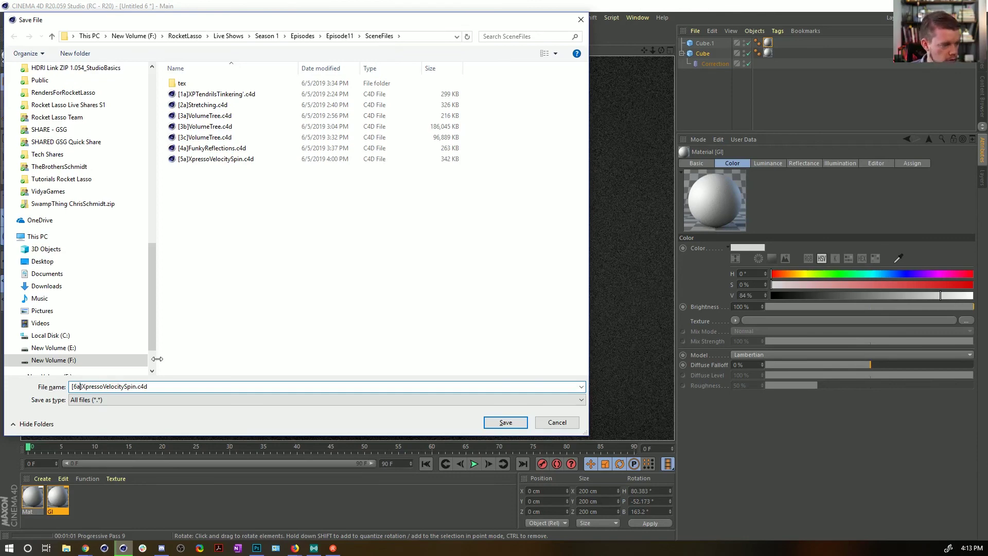
pyautogui.moveTo(136, 386); pyautogui.dragTo(82, 386)
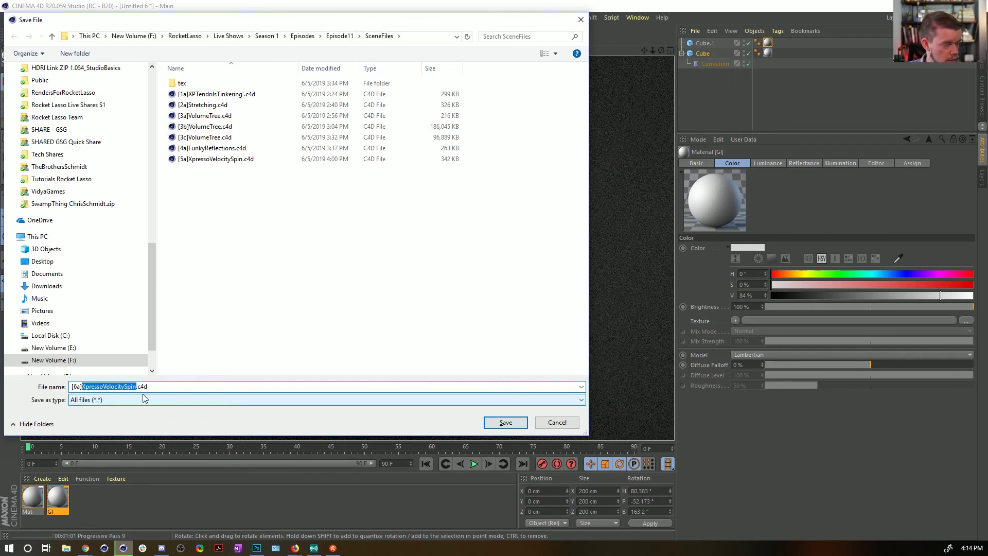
pyautogui.write('GlowEdges')
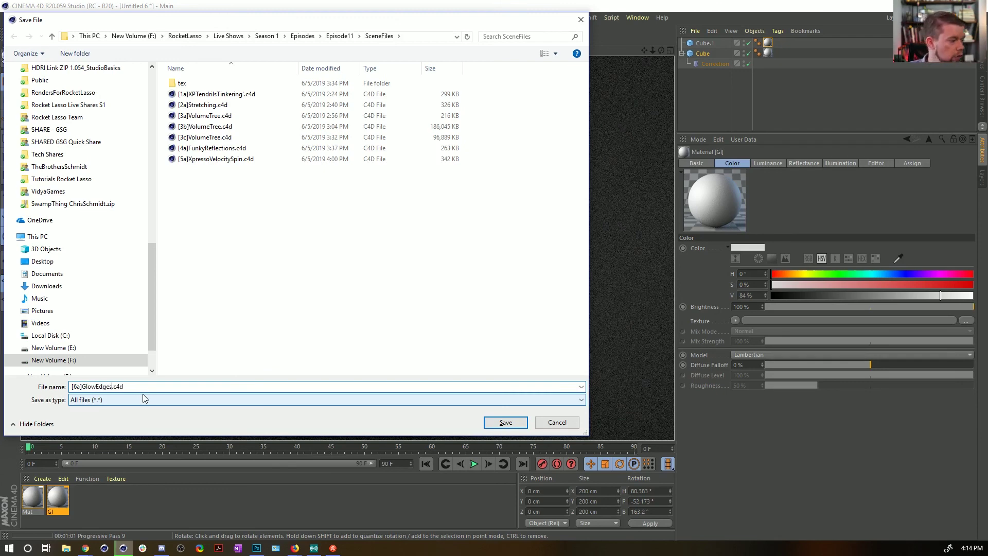
pyautogui.press('Return')
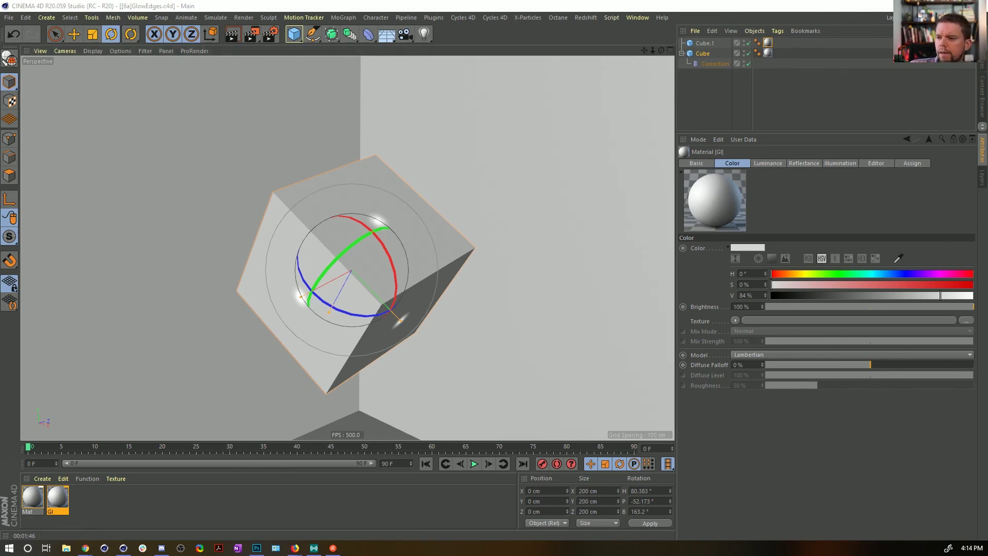
# - Switch to the web browser, open YouTube in a new tab and search for "mandelbrot numberphile"
pyautogui.hotkey('alt', 'Tab')
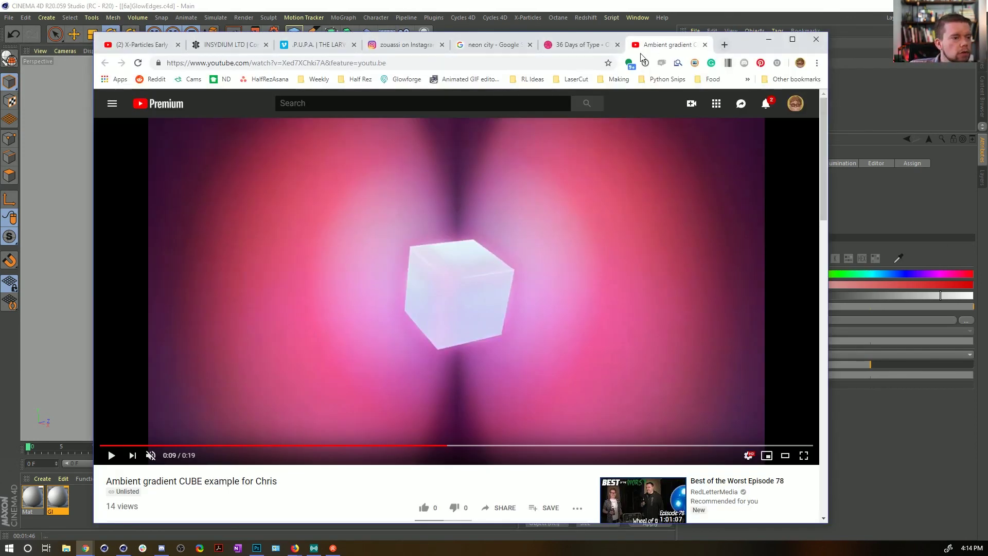
pyautogui.middleClick(185, 105)
pyautogui.click(666, 45)
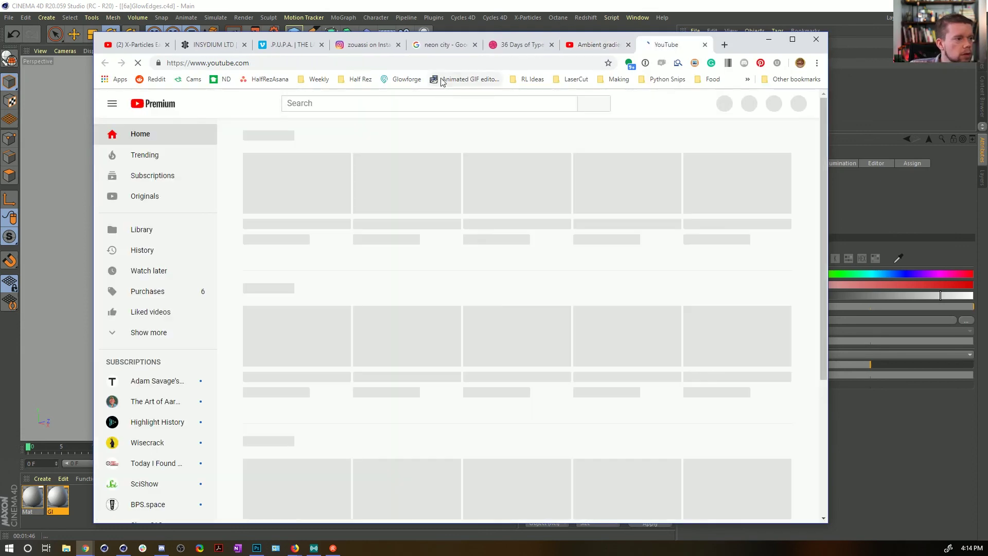
pyautogui.click(431, 104)
pyautogui.write('mandel')
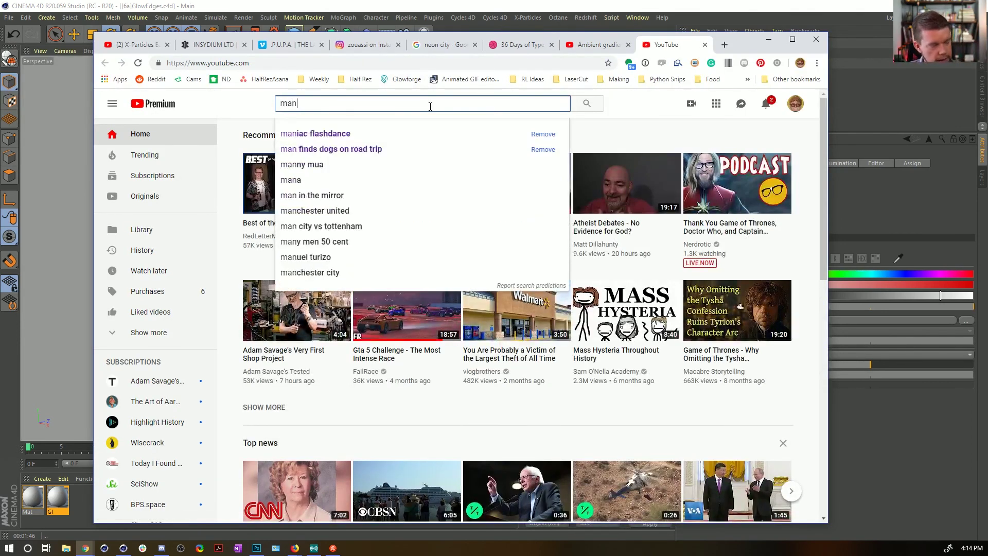
pyautogui.press('Down')
pyautogui.press('Down')
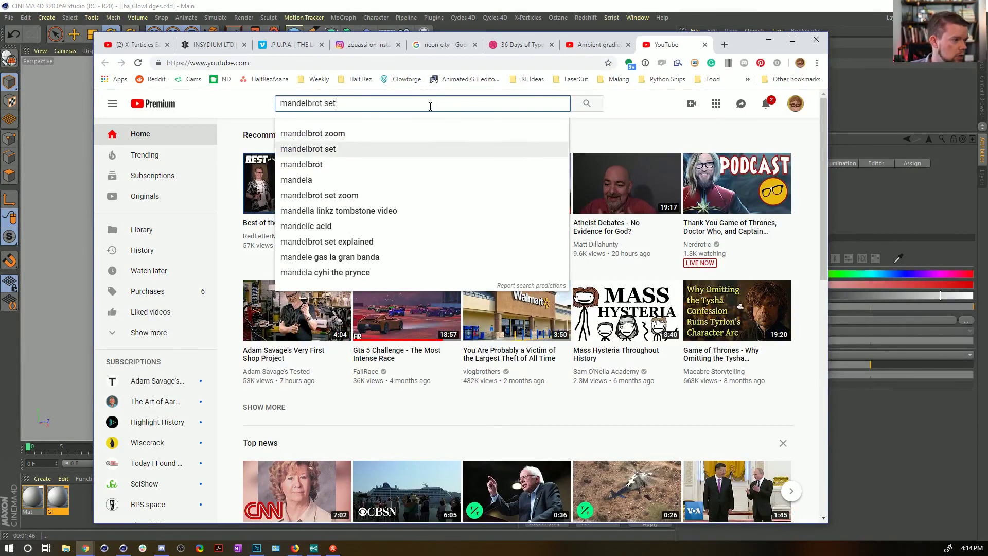
pyautogui.press('Down')
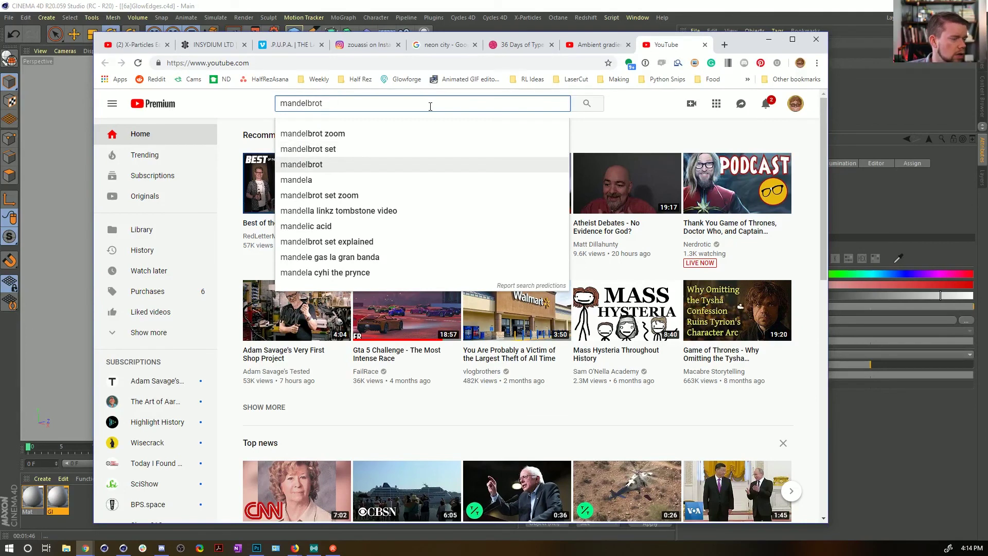
pyautogui.write('numbe')
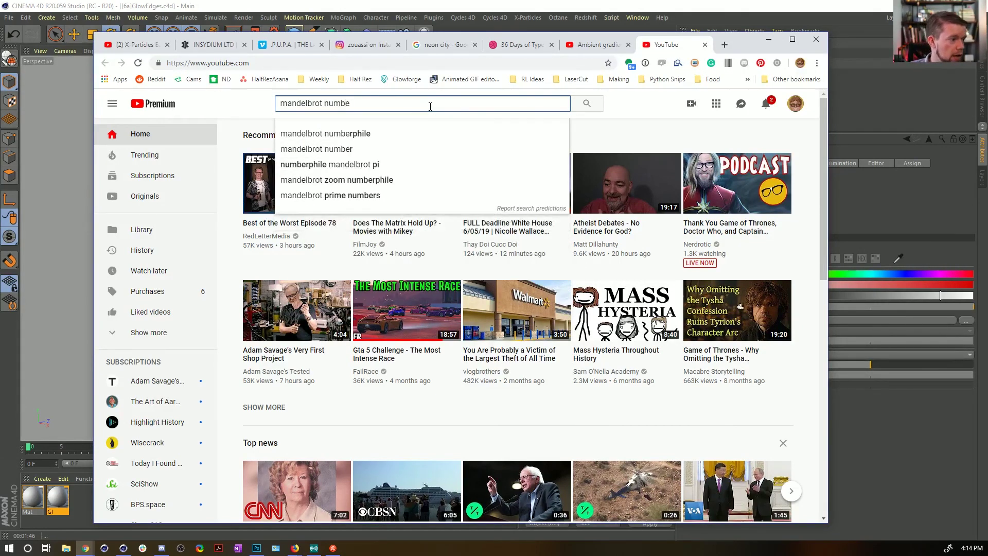
pyautogui.press('Down')
pyautogui.press('Return')
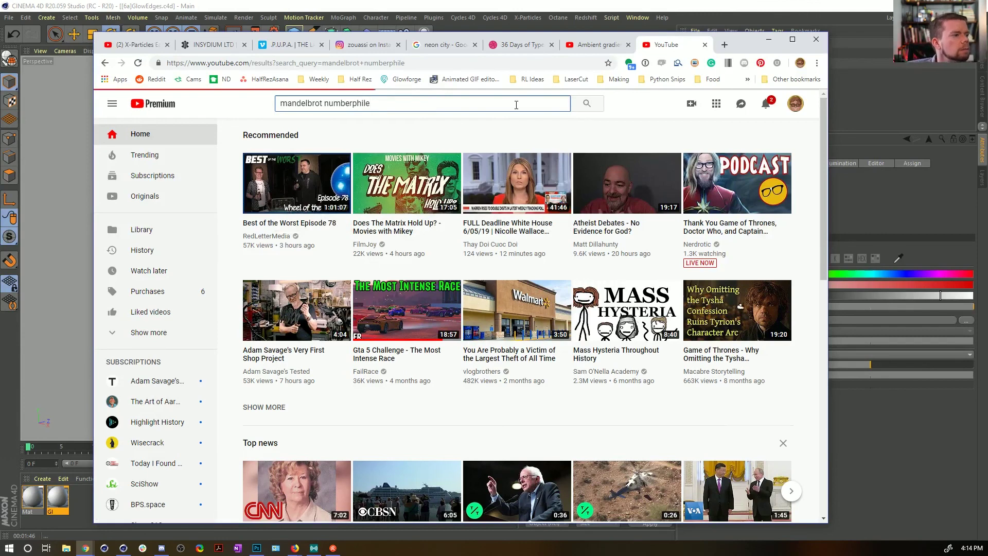
# - Open the video "What's so special about the Mandelbrot Set? - Numberphile", pause it and select its web address
pyautogui.click(389, 177)
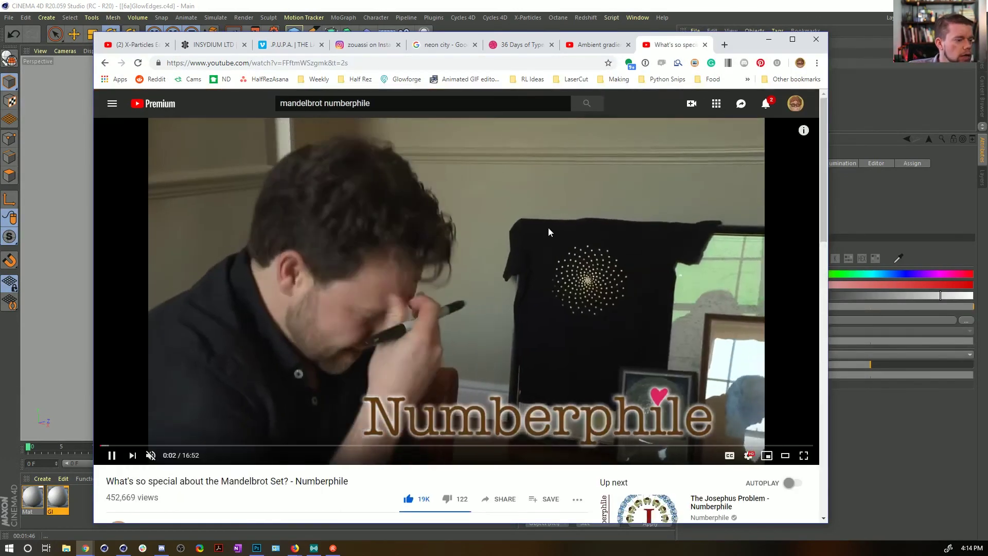
pyautogui.click(542, 221)
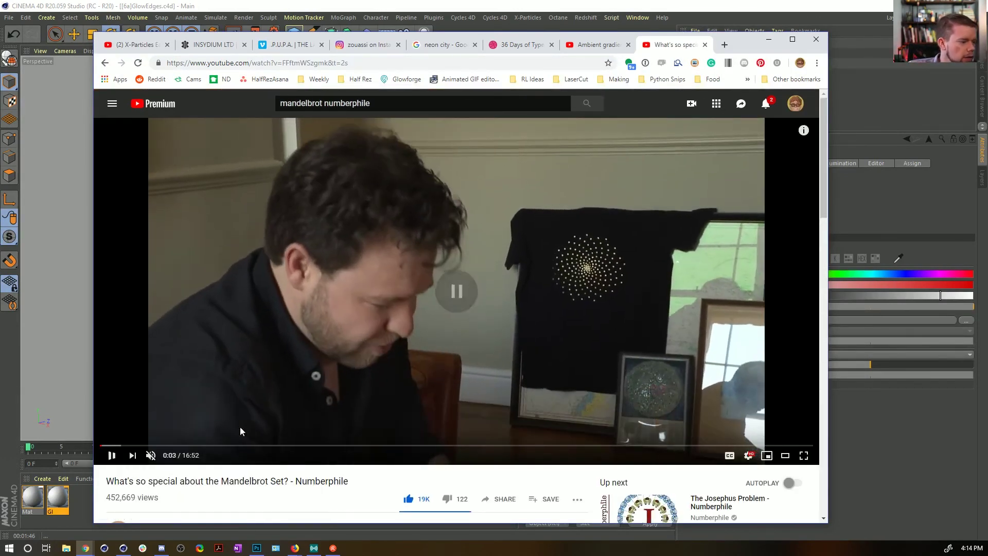
pyautogui.click(374, 63)
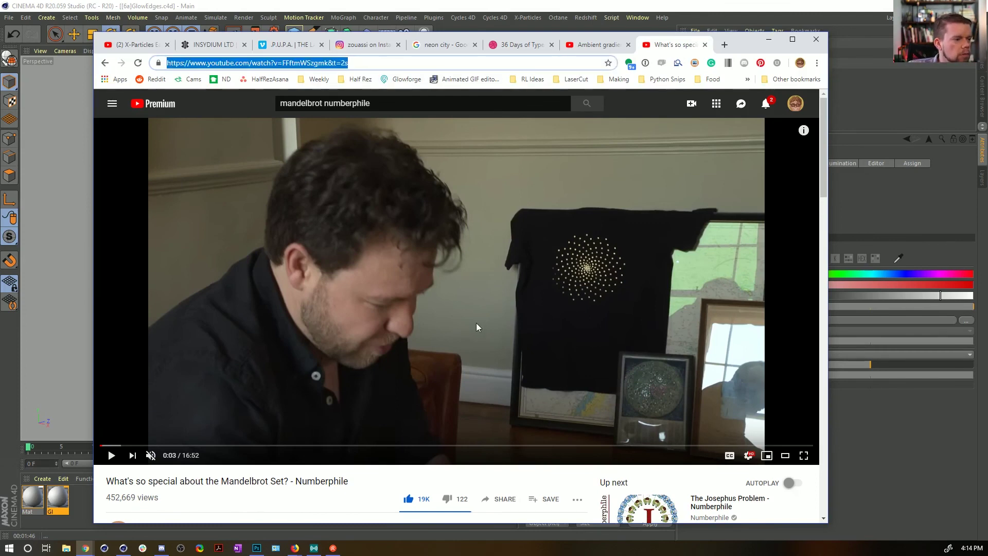
# - Skim forward through the paused video to the Mandelbrot set orbit-points demonstration and settle at 12:07
pyautogui.click(441, 445)
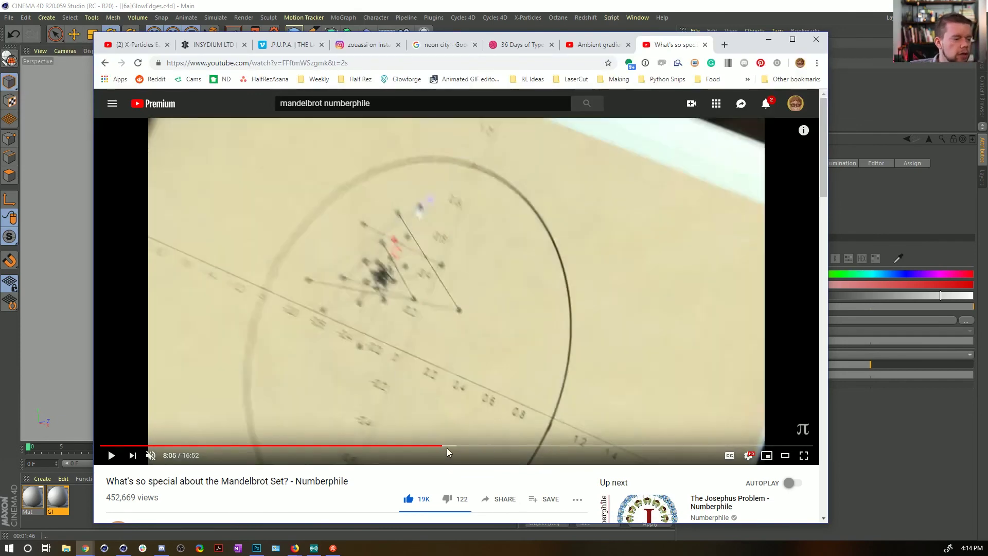
pyautogui.click(458, 446)
pyautogui.click(471, 446)
pyautogui.click(484, 445)
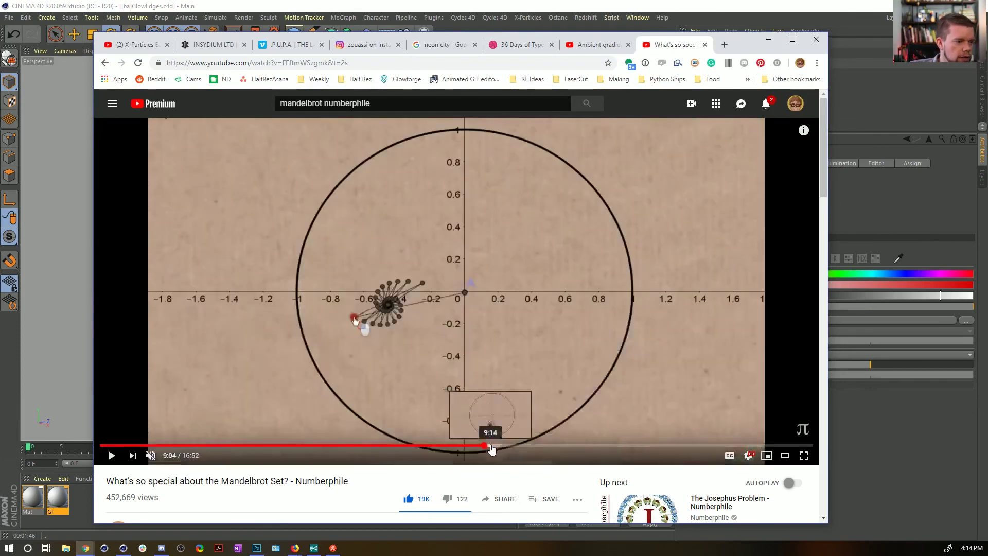
pyautogui.click(537, 446)
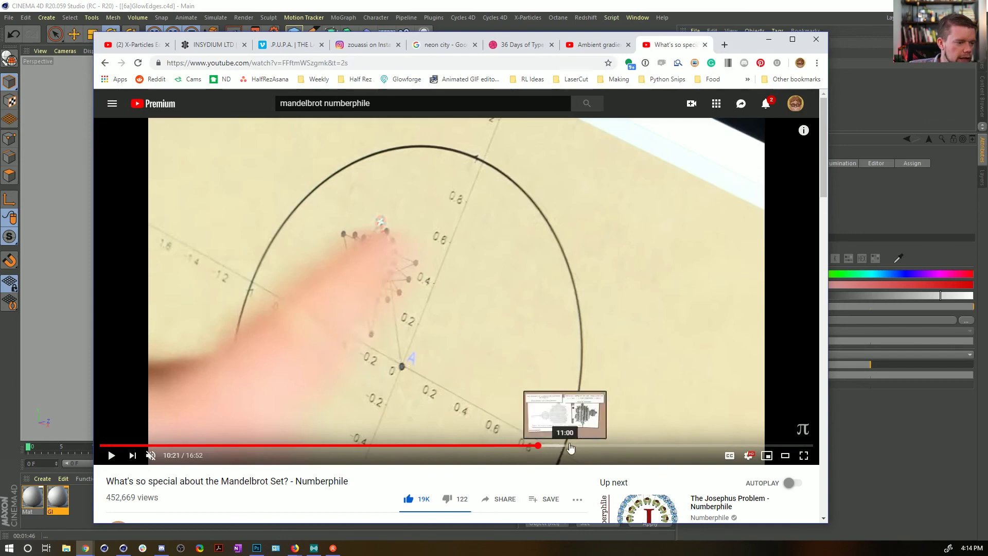
pyautogui.click(568, 446)
pyautogui.click(592, 445)
pyautogui.click(607, 445)
pyautogui.click(617, 446)
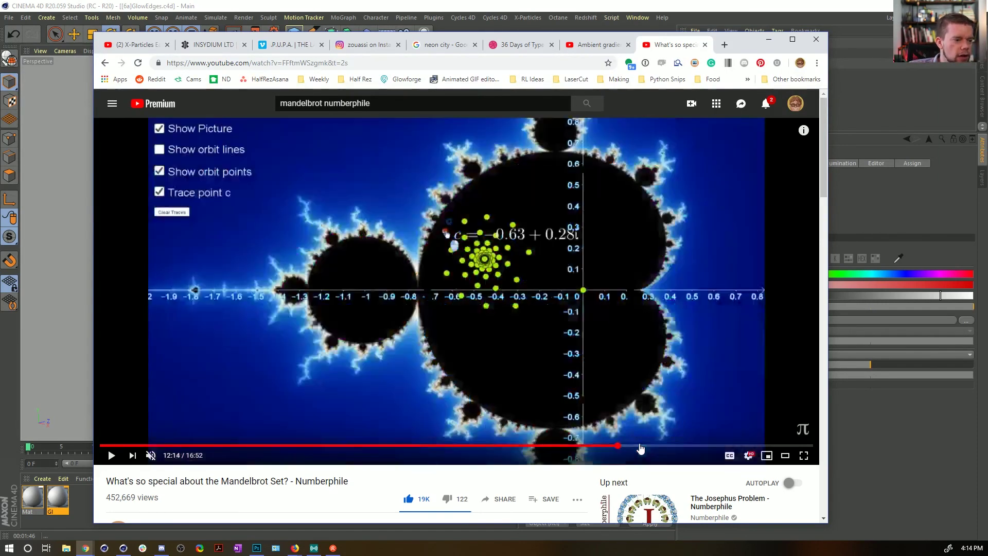
pyautogui.click(640, 445)
pyautogui.click(615, 446)
pyautogui.click(628, 446)
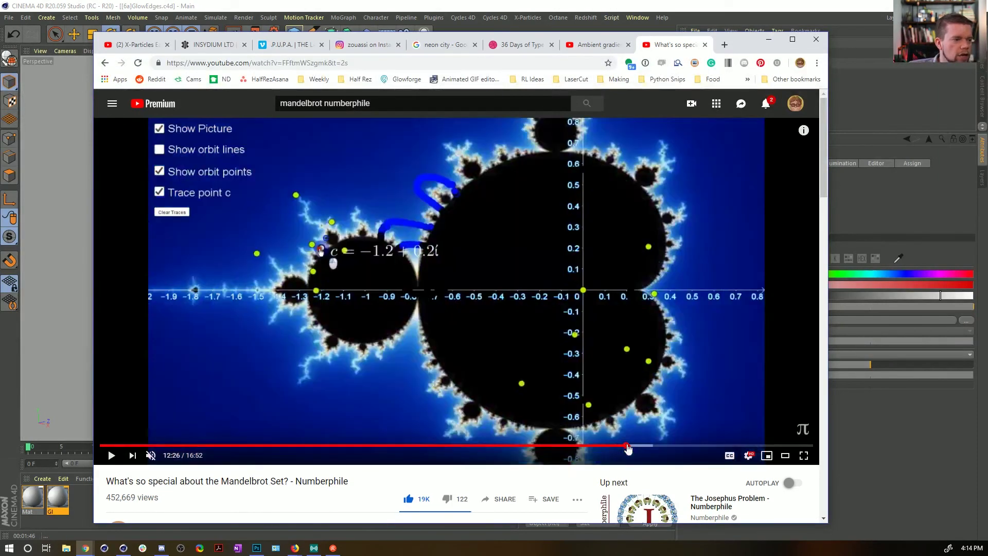
pyautogui.click(613, 445)
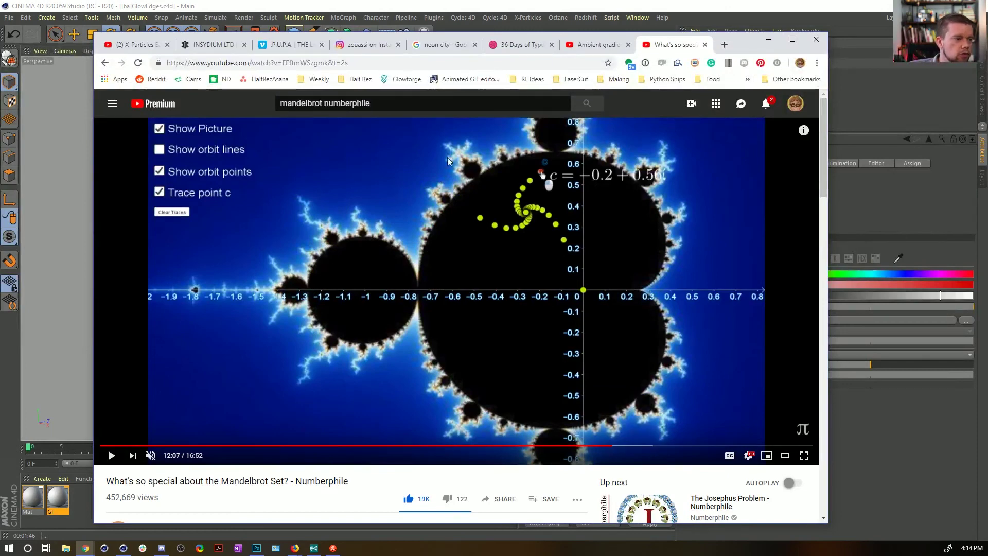